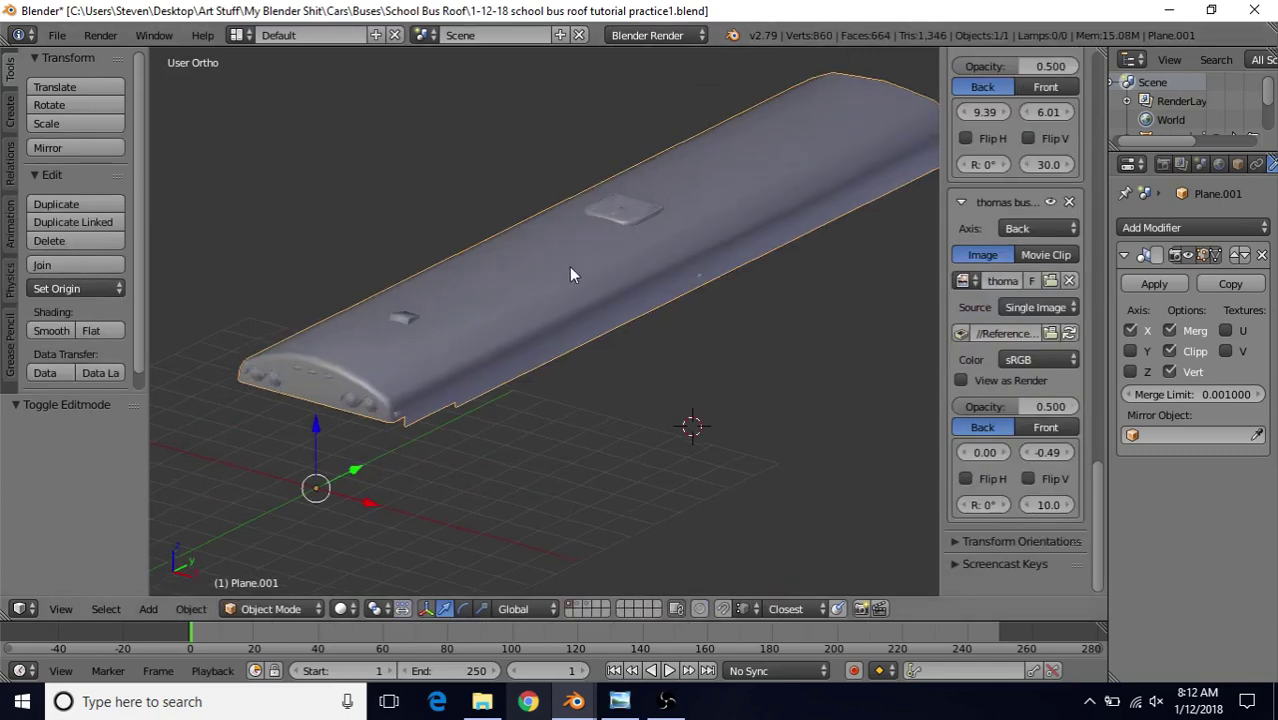
- Examine the front end of the finished bus roof, including its lights and mesh topology in Edit Mode
middle_click_drag(569, 266, 612, 221)
scroll(615, 285, "down", 2)
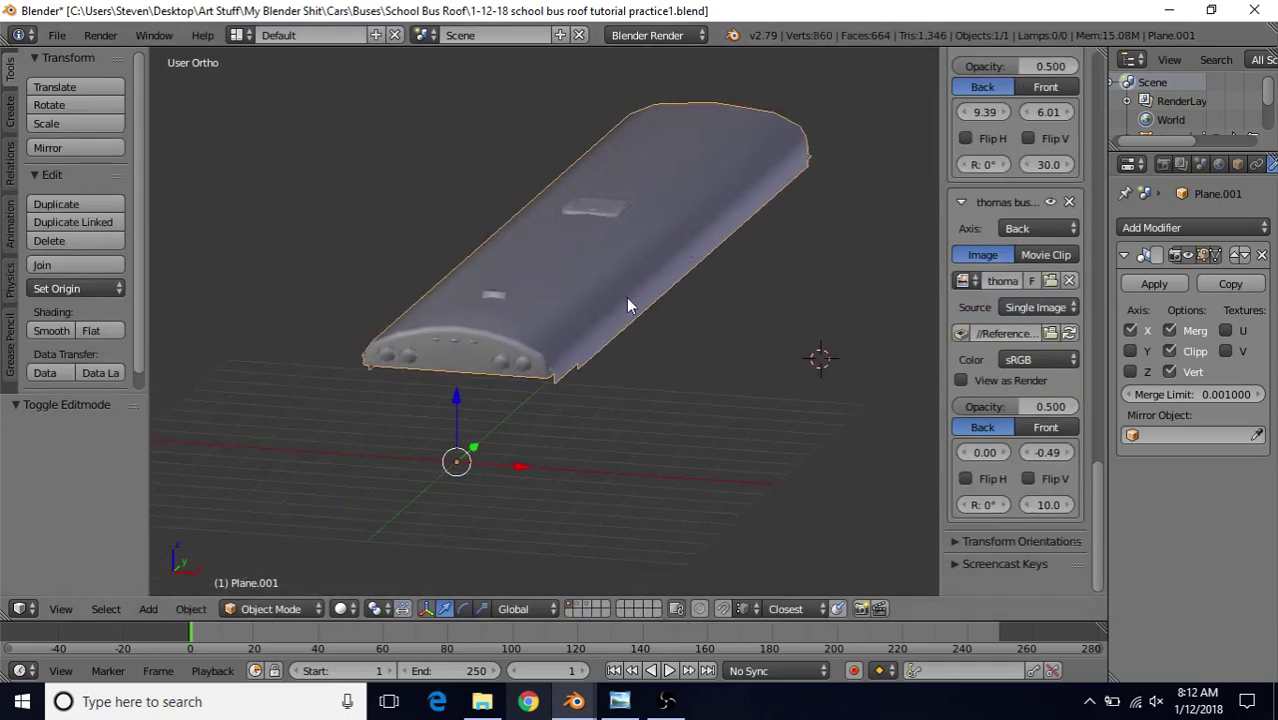
key("Tab")
scroll(613, 297, "up", 5)
middle_click_drag(568, 234, 876, 323)
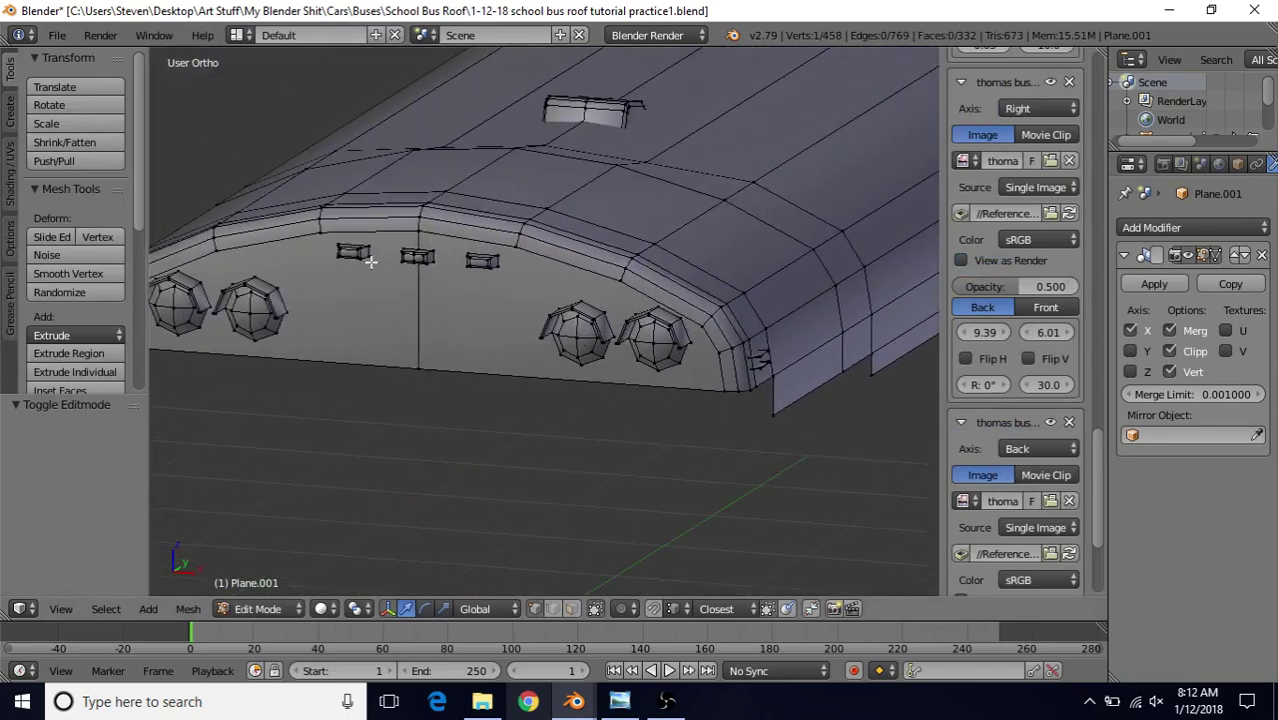
scroll(762, 358, "down", 6)
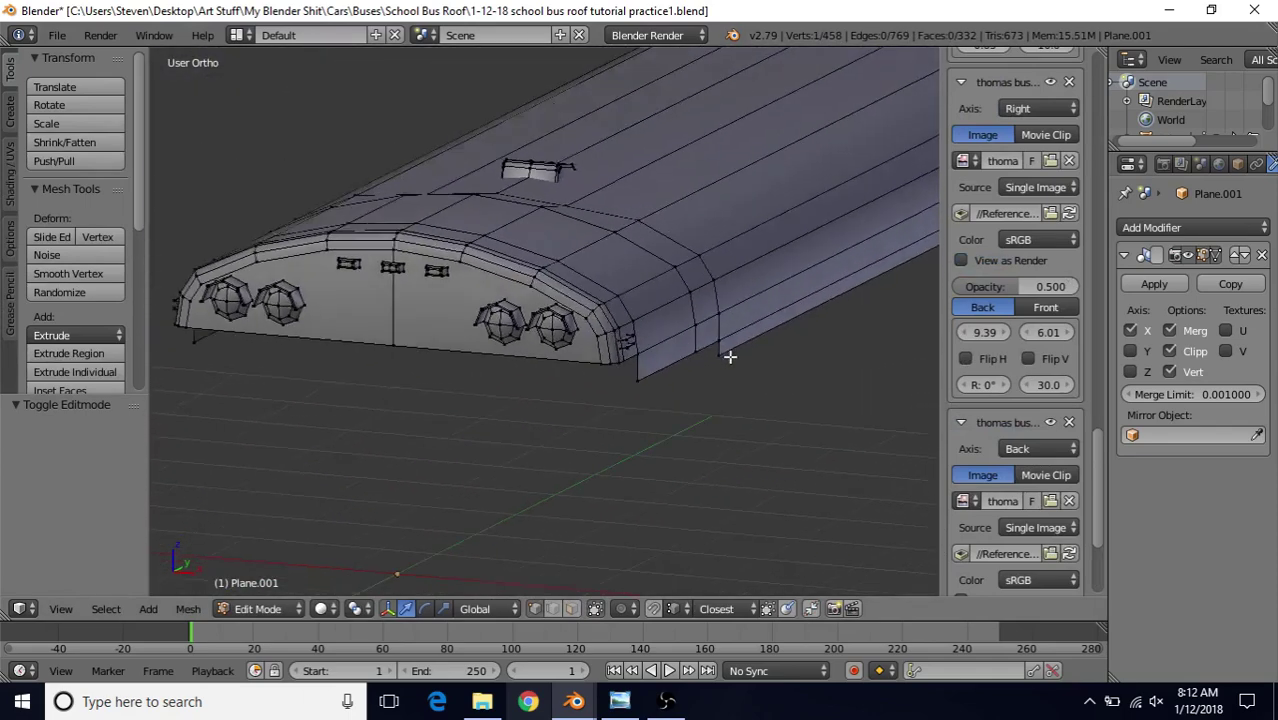
key("Tab")
middle_click_drag(684, 365, 672, 322)
scroll(669, 322, "up", 3)
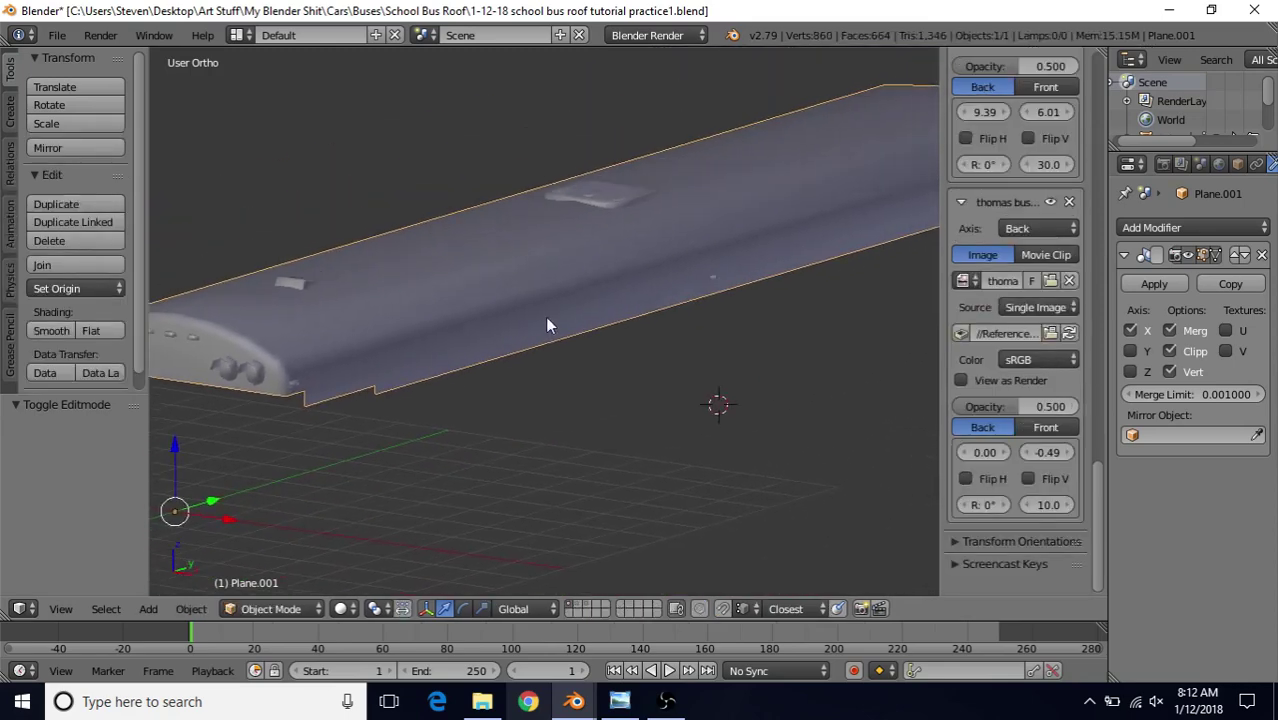
- Examine the hatch and the small raised vent on top of the finished bus roof
middle_click_drag(548, 322, 620, 240)
mouse_move(462, 235)
middle_mouse_down()
mouse_move(491, 251)
mouse_move(450, 257)
middle_mouse_up()
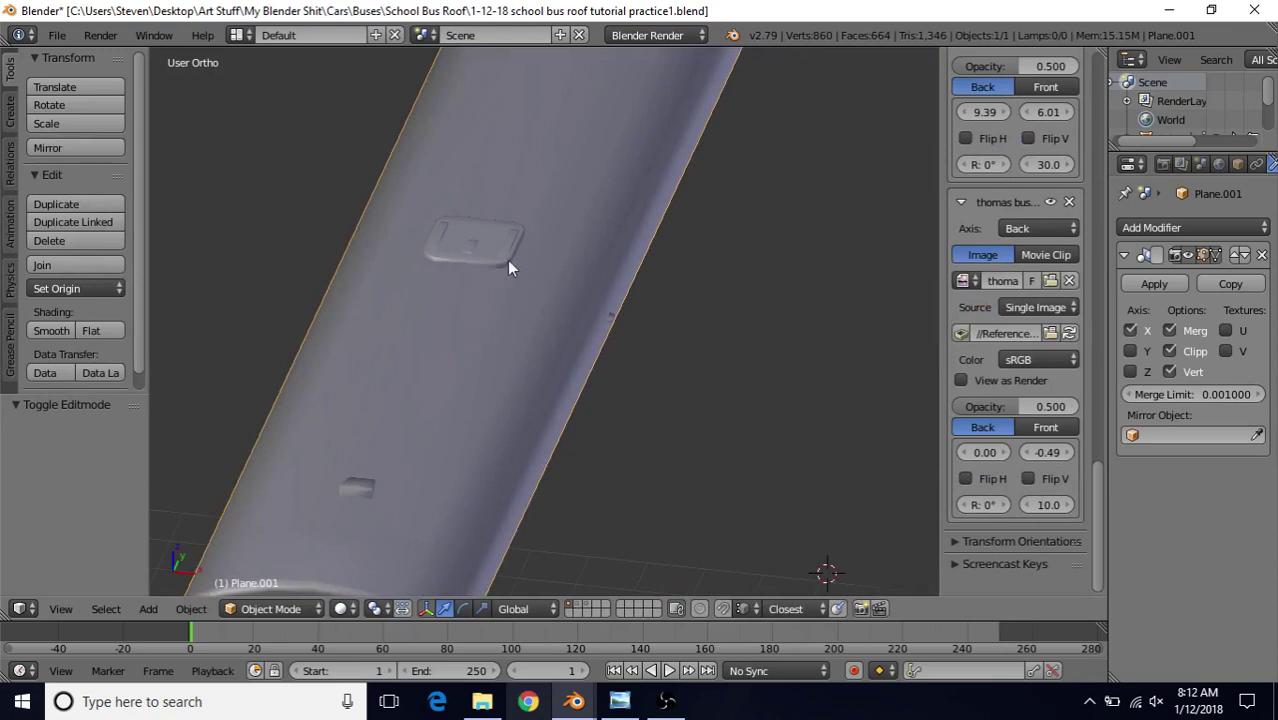
scroll(512, 268, "up", 2)
middle_click_drag(526, 282, 585, 383, "shift")
scroll(446, 283, "down", 4)
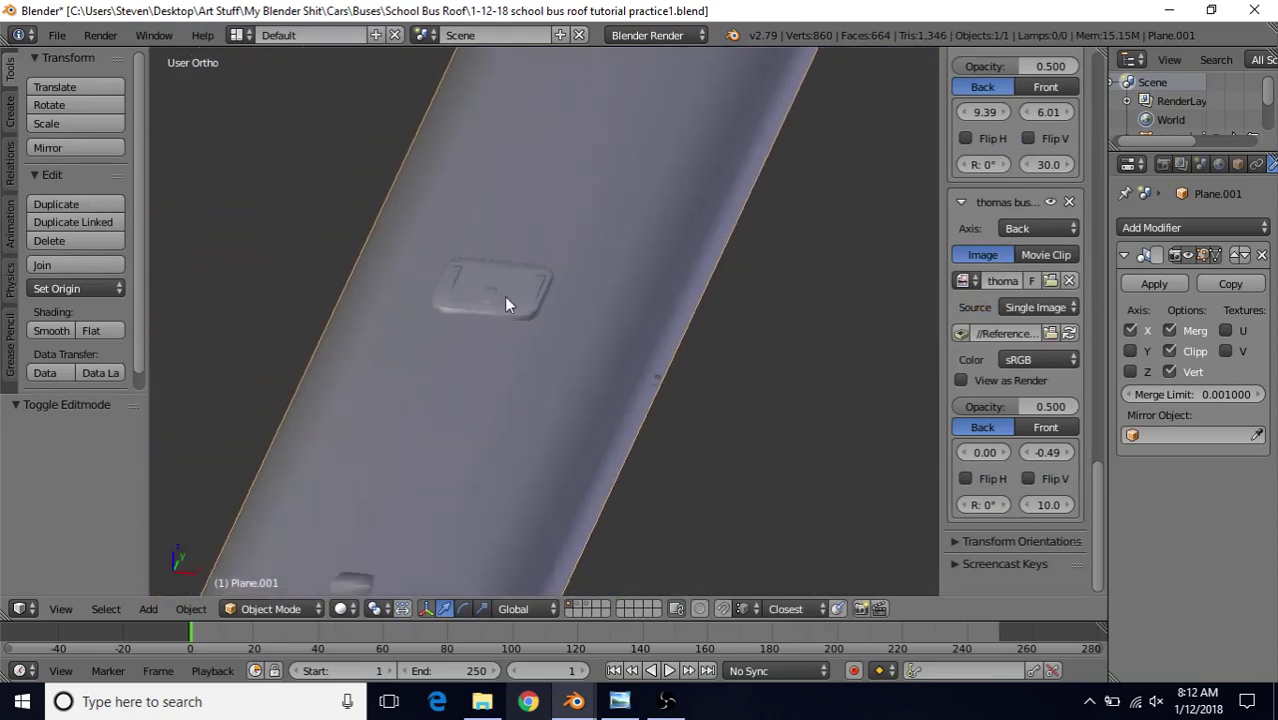
middle_click_drag(599, 225, 670, 285)
scroll(503, 321, "up", 2)
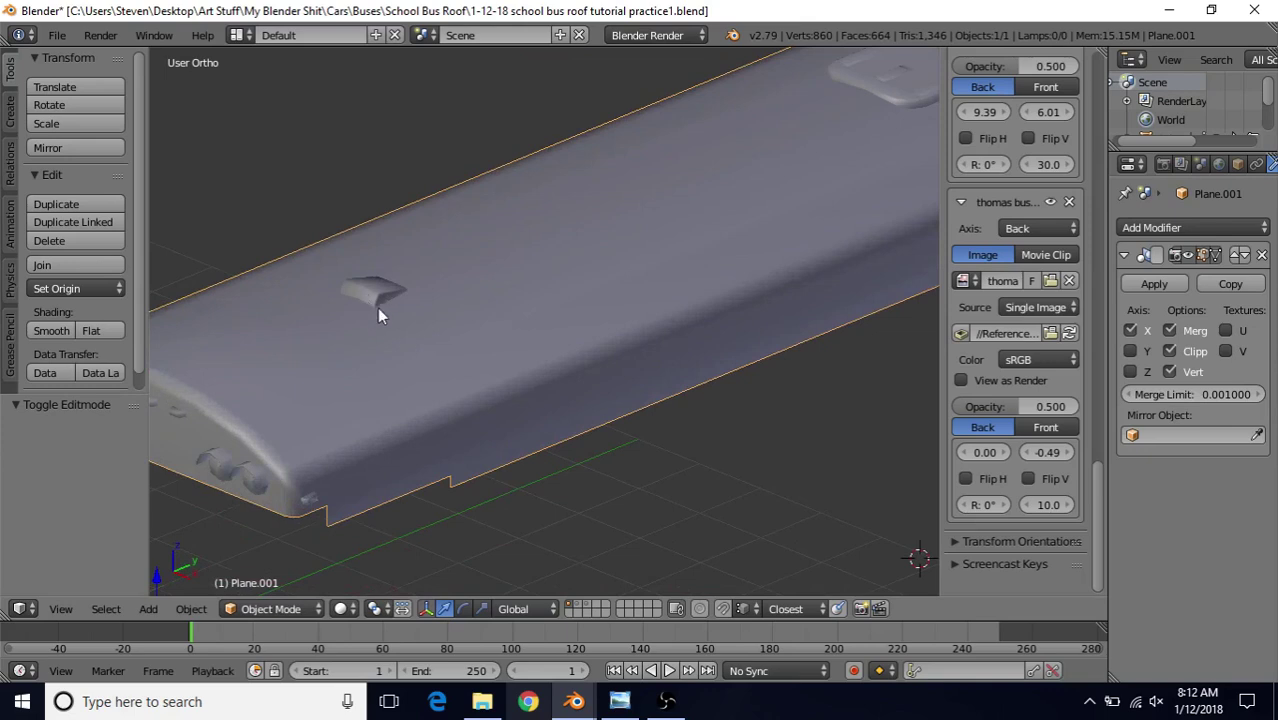
scroll(390, 310, "down", 3)
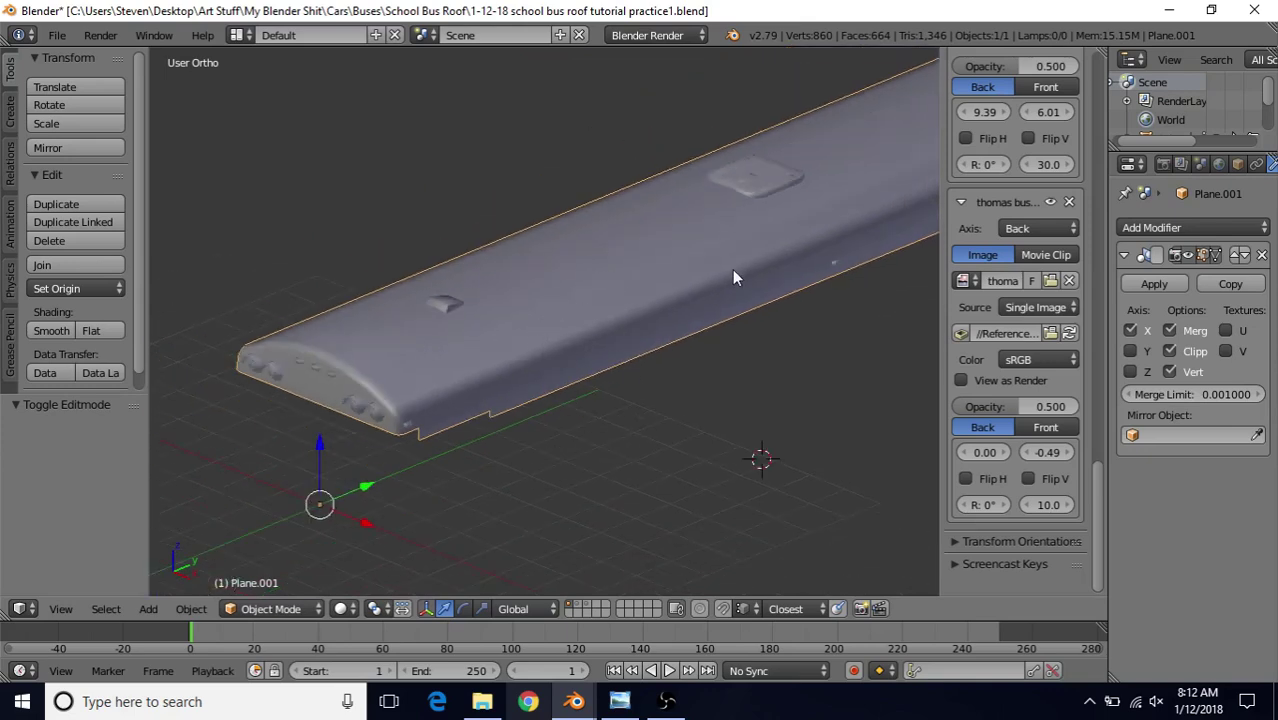
scroll(732, 277, "up", 2)
scroll(742, 265, "down", 3)
- Examine the rear end of the finished bus roof with its round lights and oval recess, and the roof's overall shape
middle_click_drag(742, 265, 562, 240)
scroll(630, 305, "up", 3)
middle_click_drag(613, 285, 547, 285)
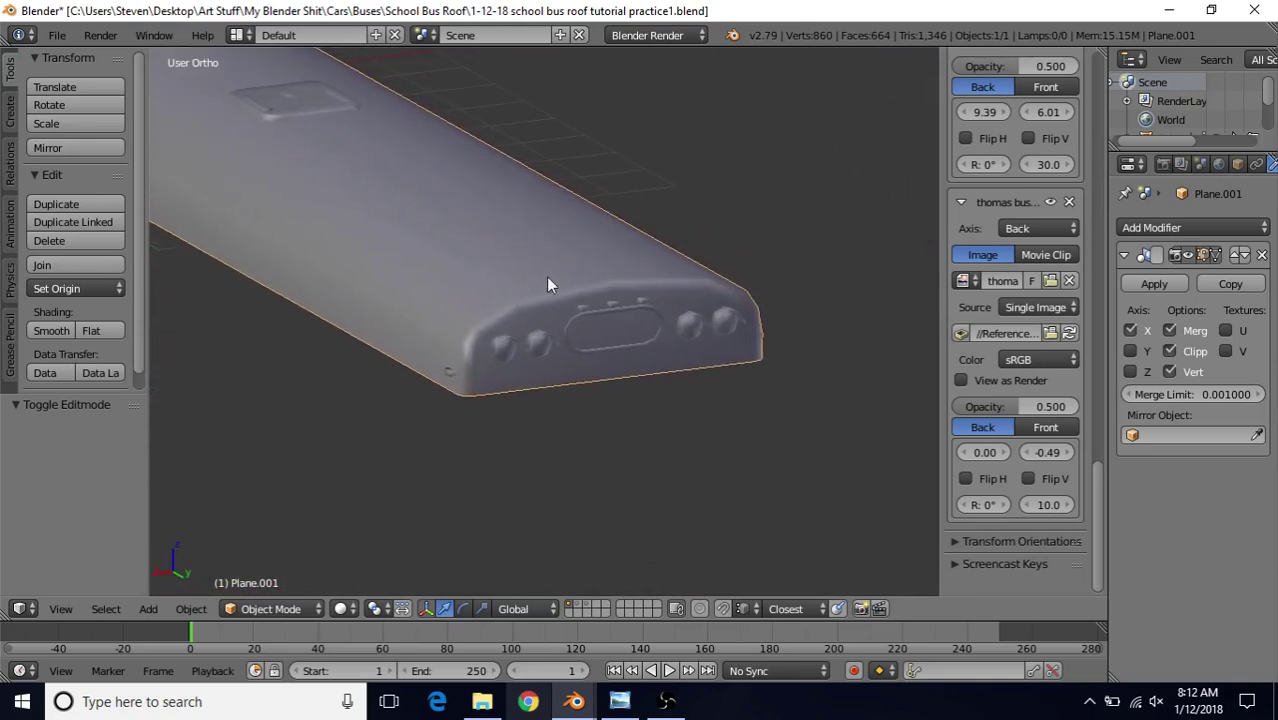
scroll(586, 298, "up", 2)
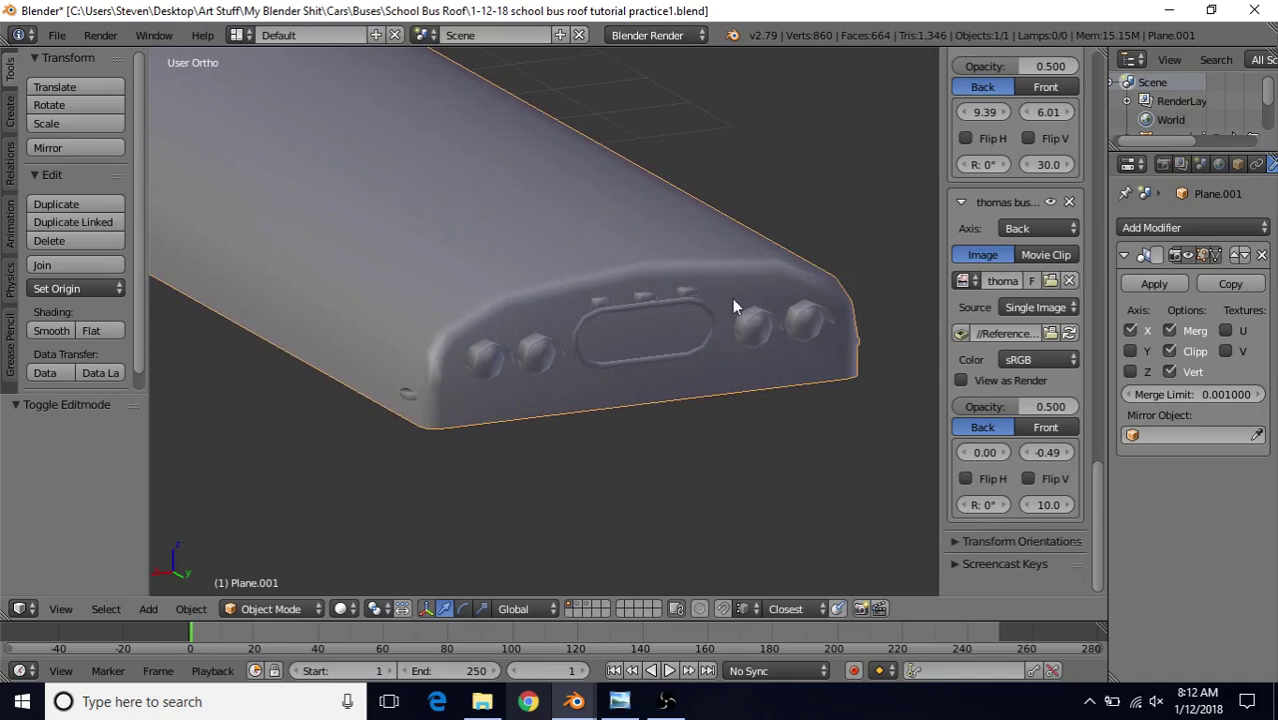
middle_click_drag(559, 307, 624, 347)
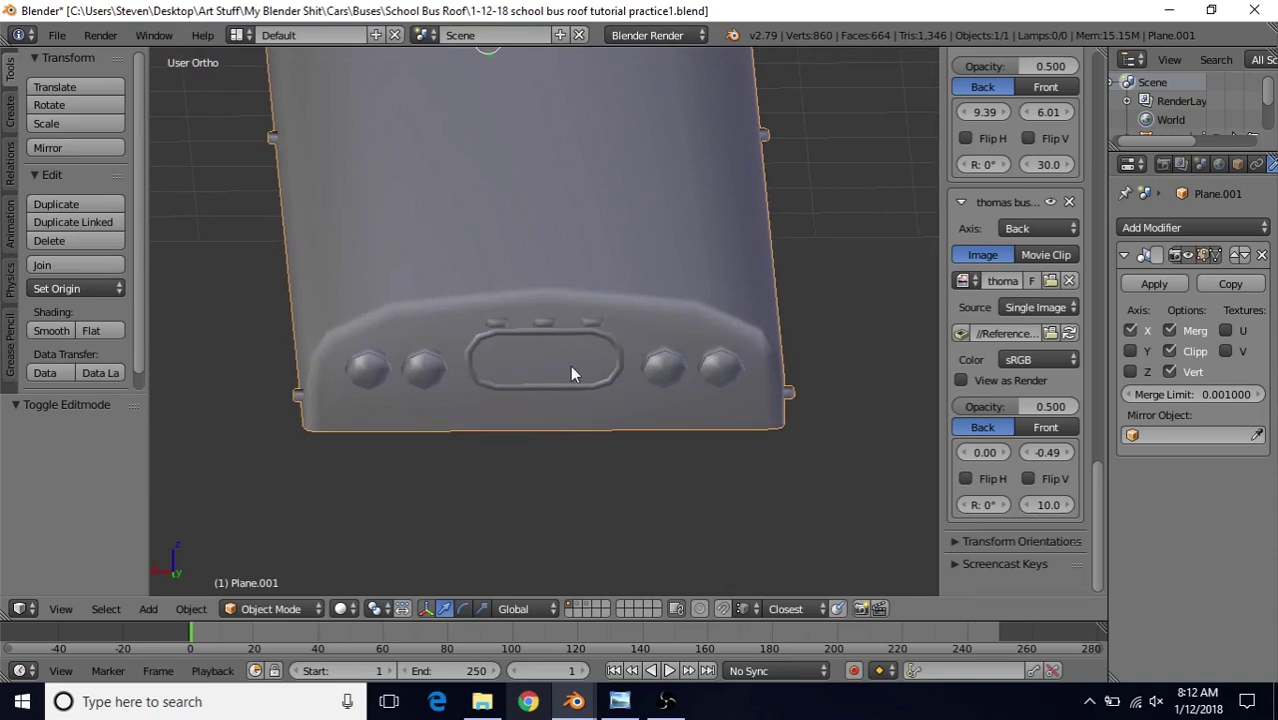
scroll(532, 345, "down", 3)
scroll(518, 344, "down", 2)
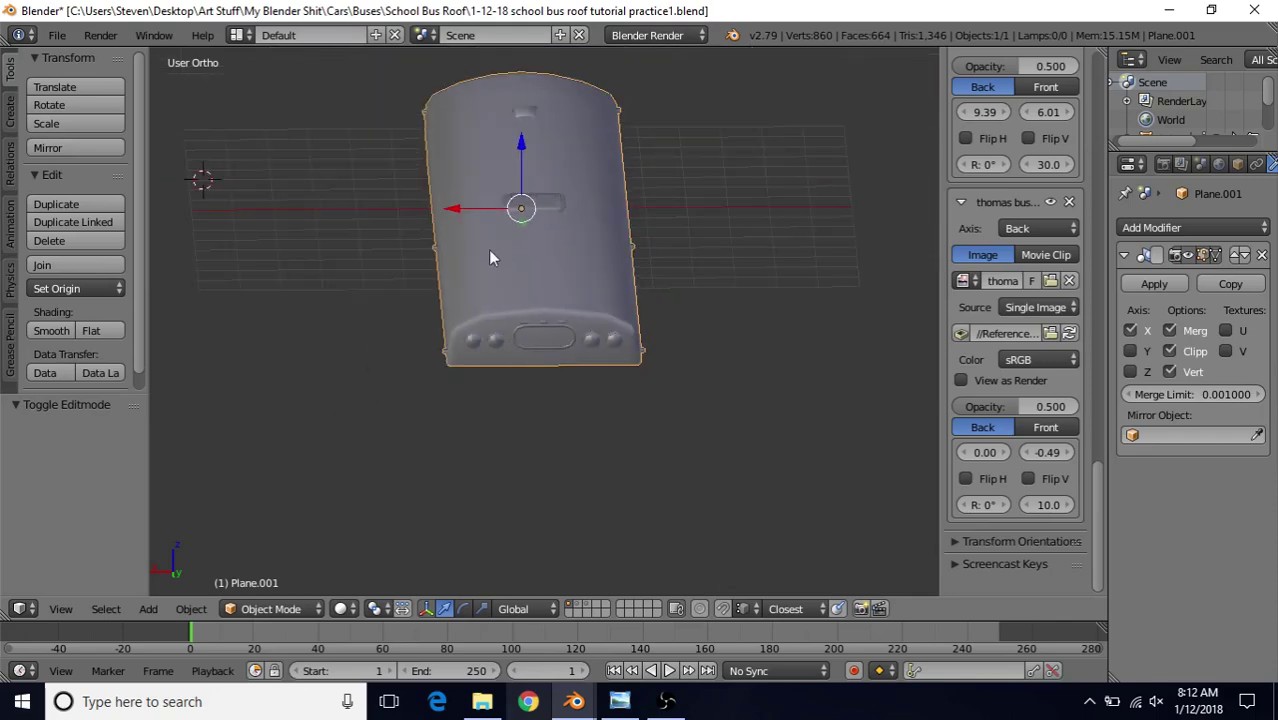
middle_click_drag(489, 258, 603, 317)
middle_click_drag(413, 358, 742, 277)
middle_click_drag(530, 378, 605, 385, "shift")
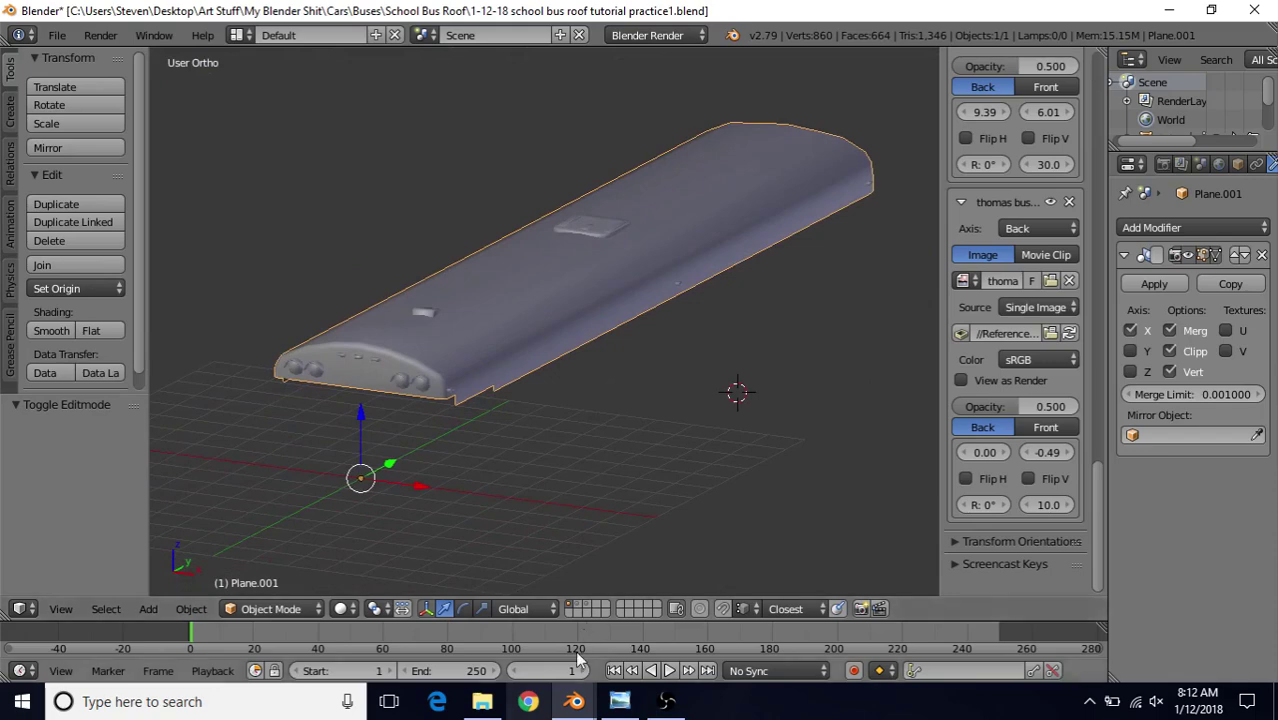
- Switch to the new, unsaved Blender window and delete all objects of the default scene
mouse_move(574, 701)
left_click(620, 610)
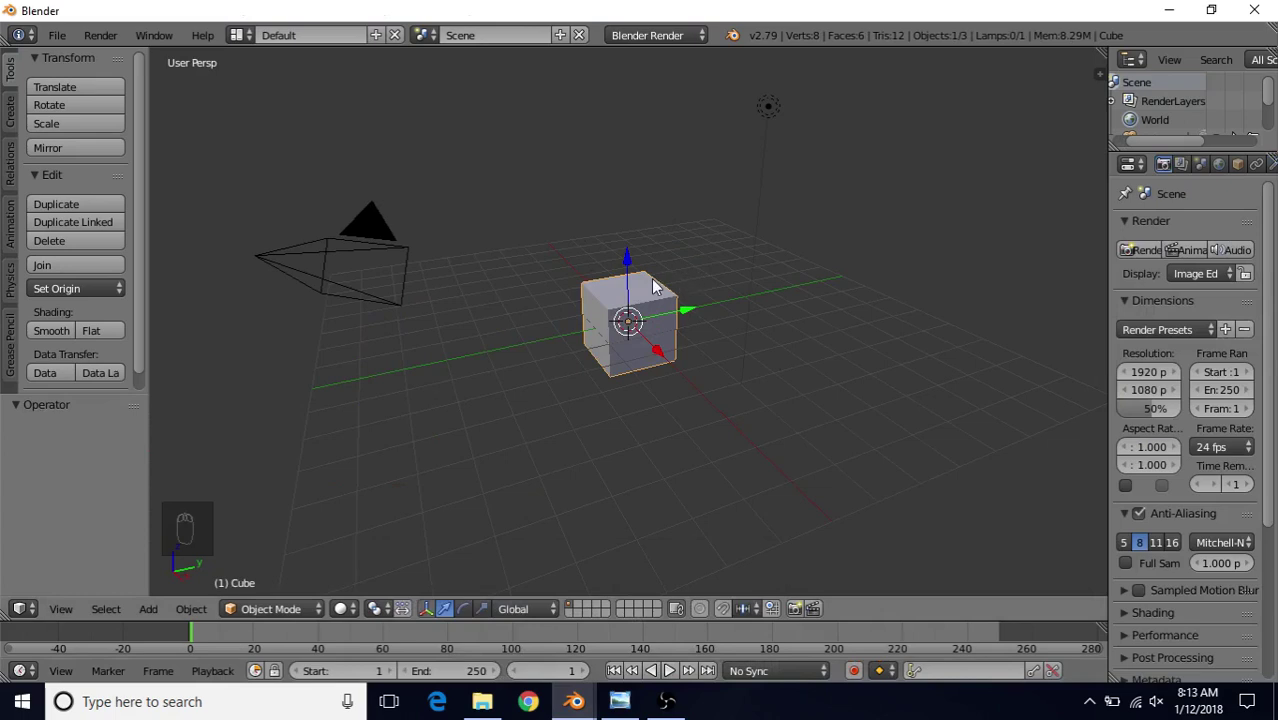
key("a")
key("a")
key("a")
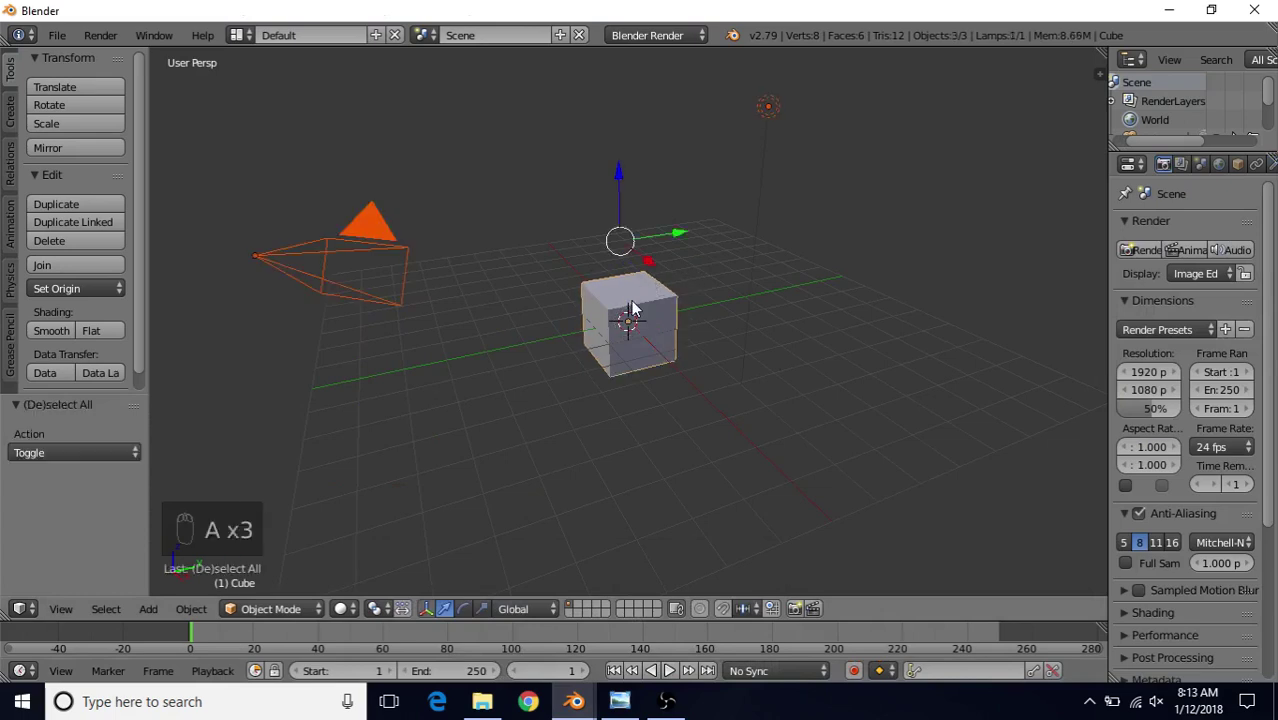
key("Delete")
left_click(598, 304)
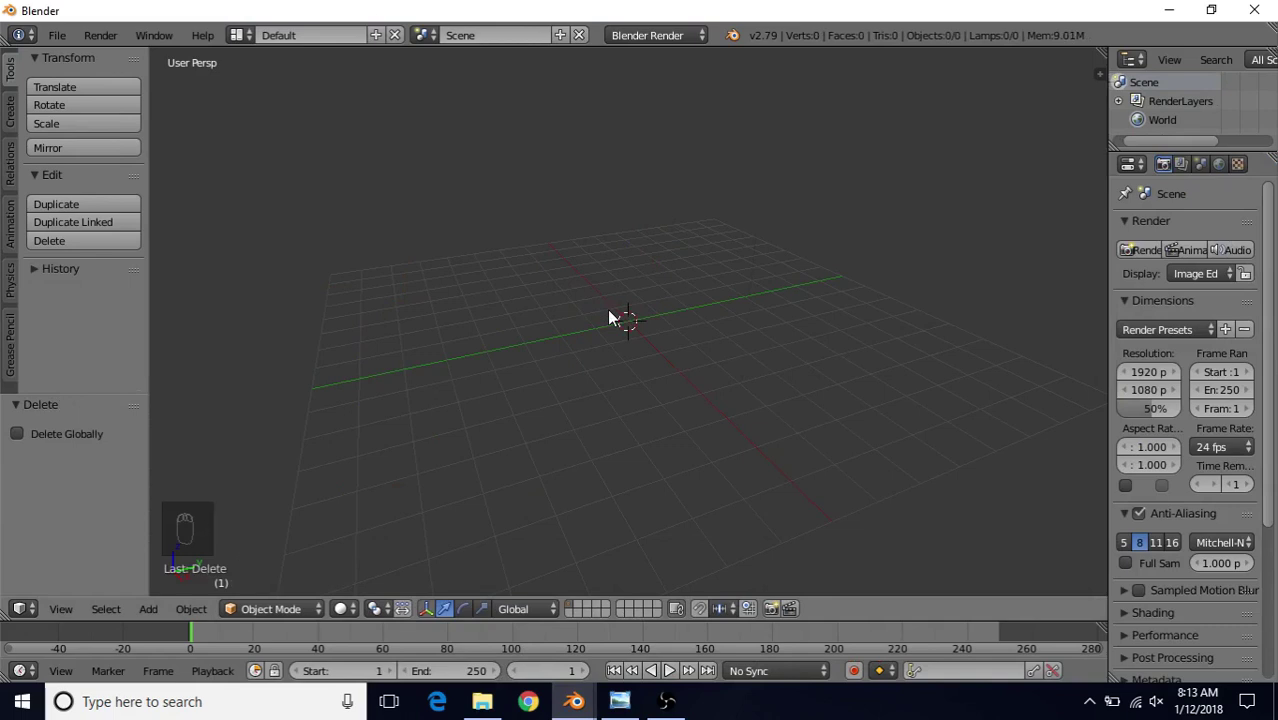
- Show the 3D view's properties, collapse the Screencast Keys settings and add an empty background image slot
left_click(1099, 76)
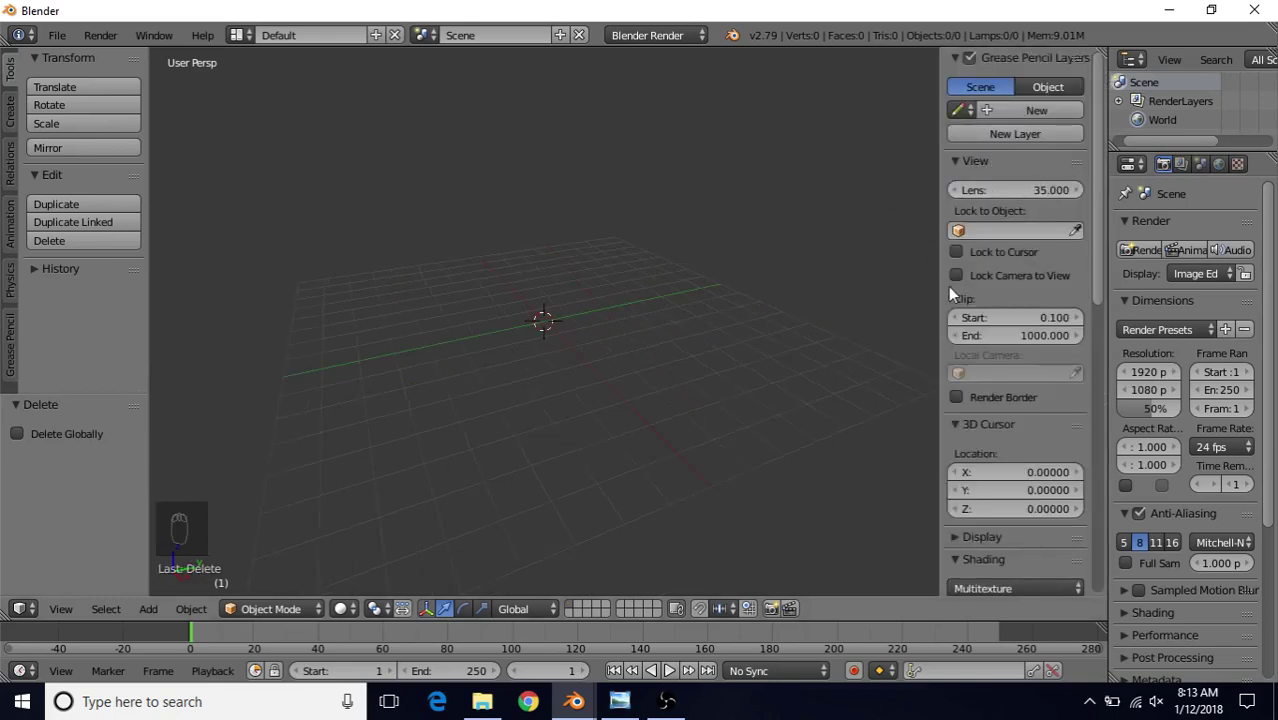
mouse_move(1093, 185)
left_mouse_down()
mouse_move(1105, 445)
mouse_move(1114, 368)
left_mouse_up()
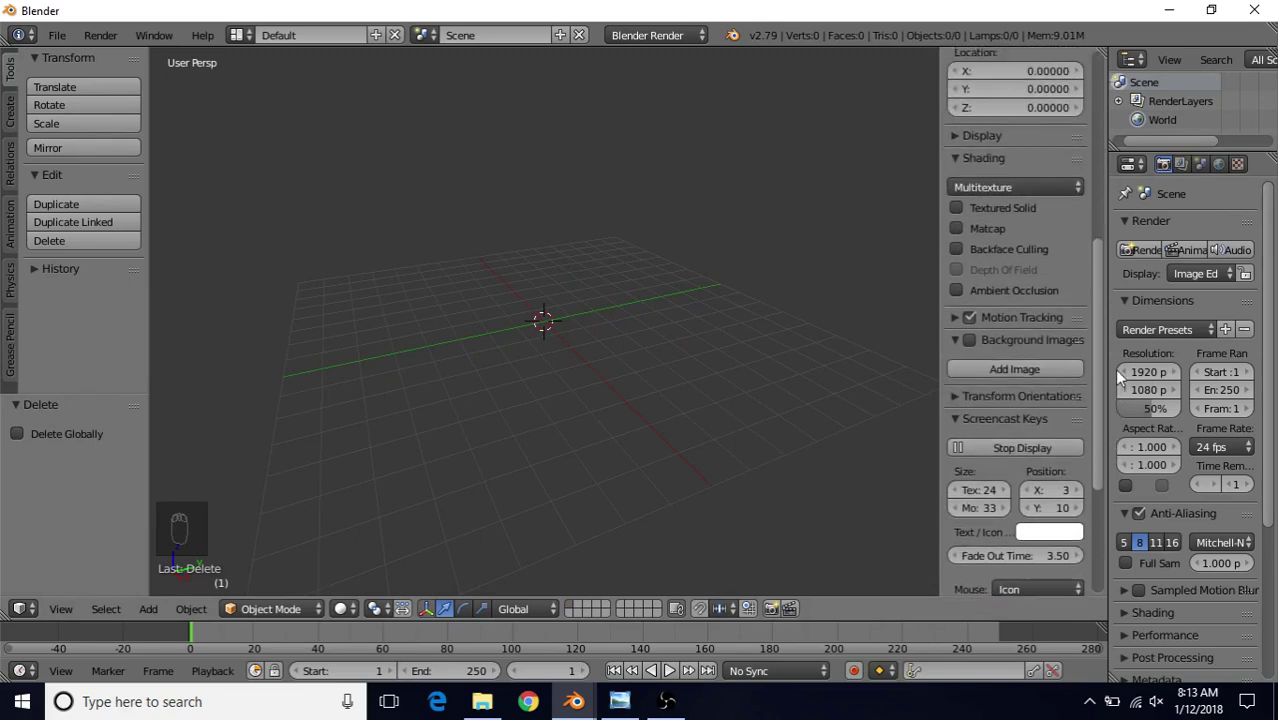
left_click(1055, 420)
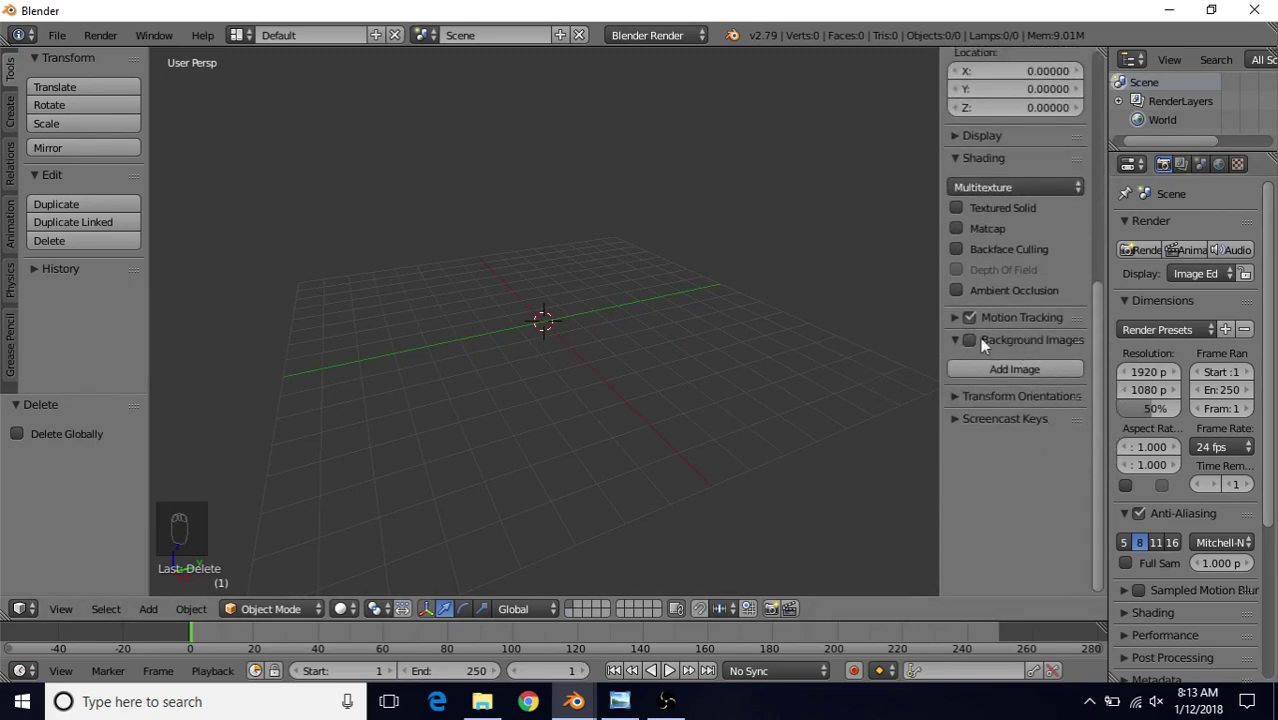
left_click(984, 366)
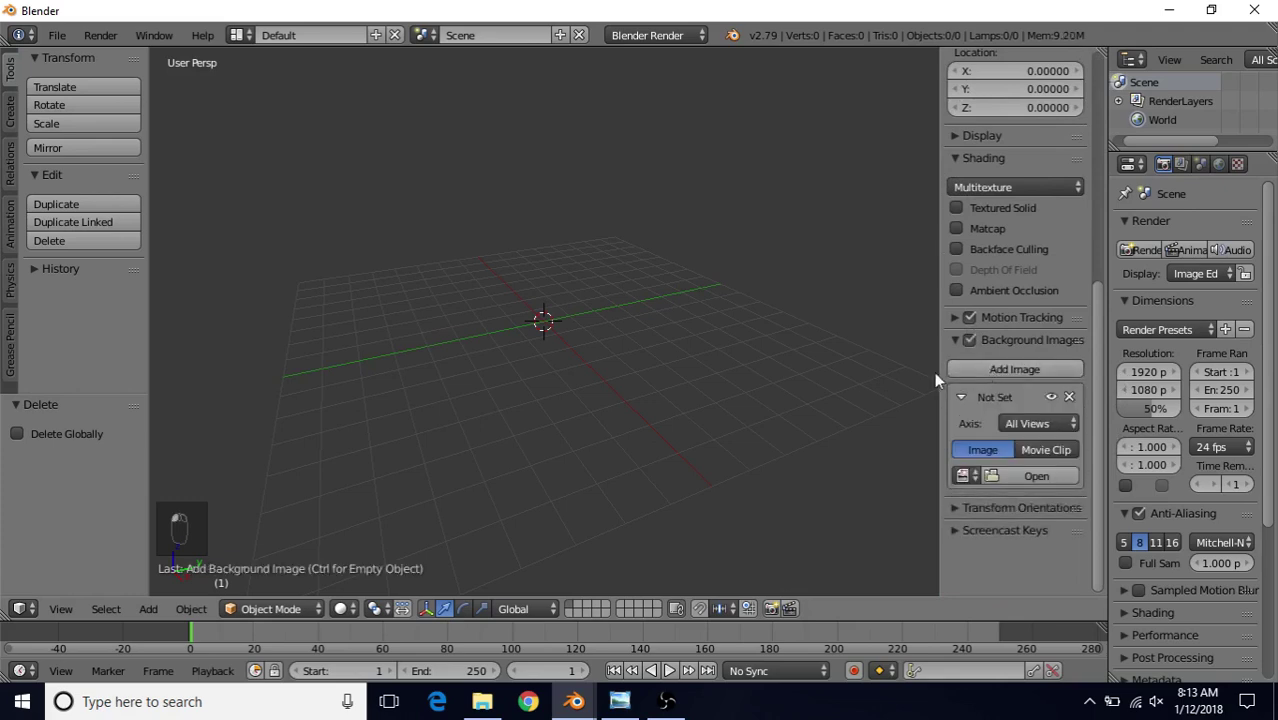
- Load 1980sThomasFordFront.jpg as the background image from Desktop\Art Stuff\My Blender Shit\Cars\Buses\School Bus Roof\References
left_click(1037, 477)
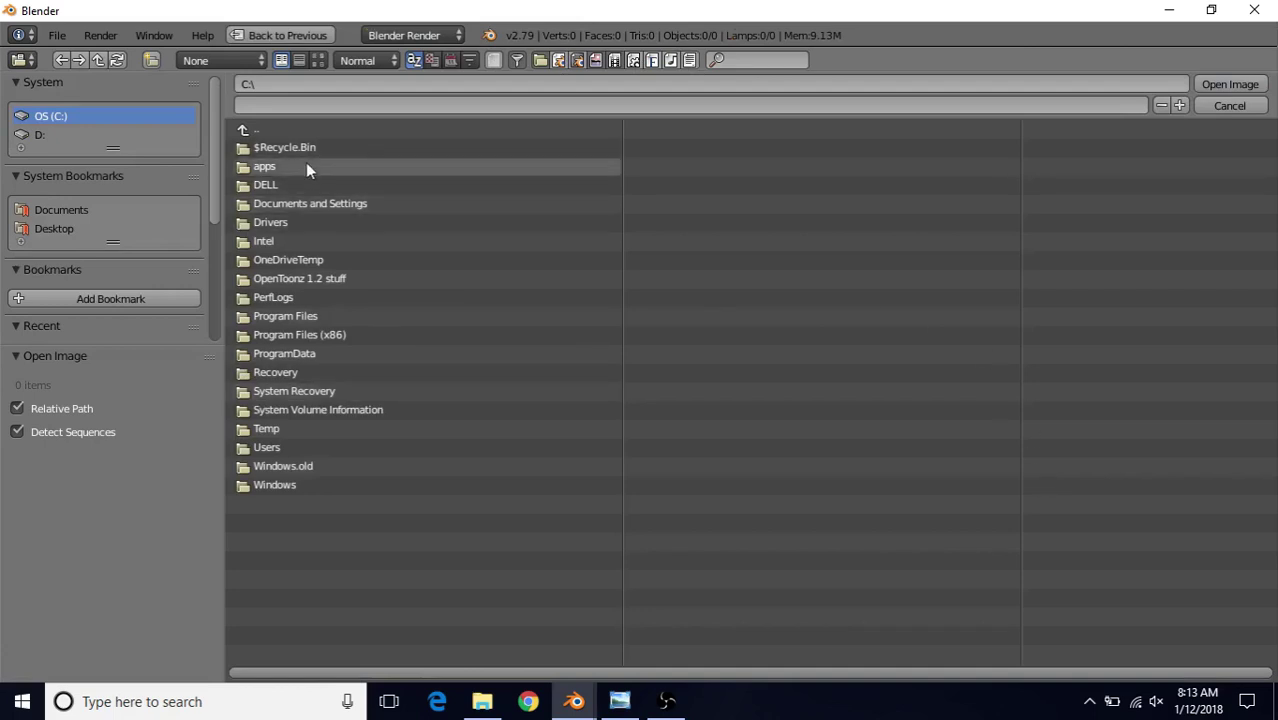
left_click(62, 228)
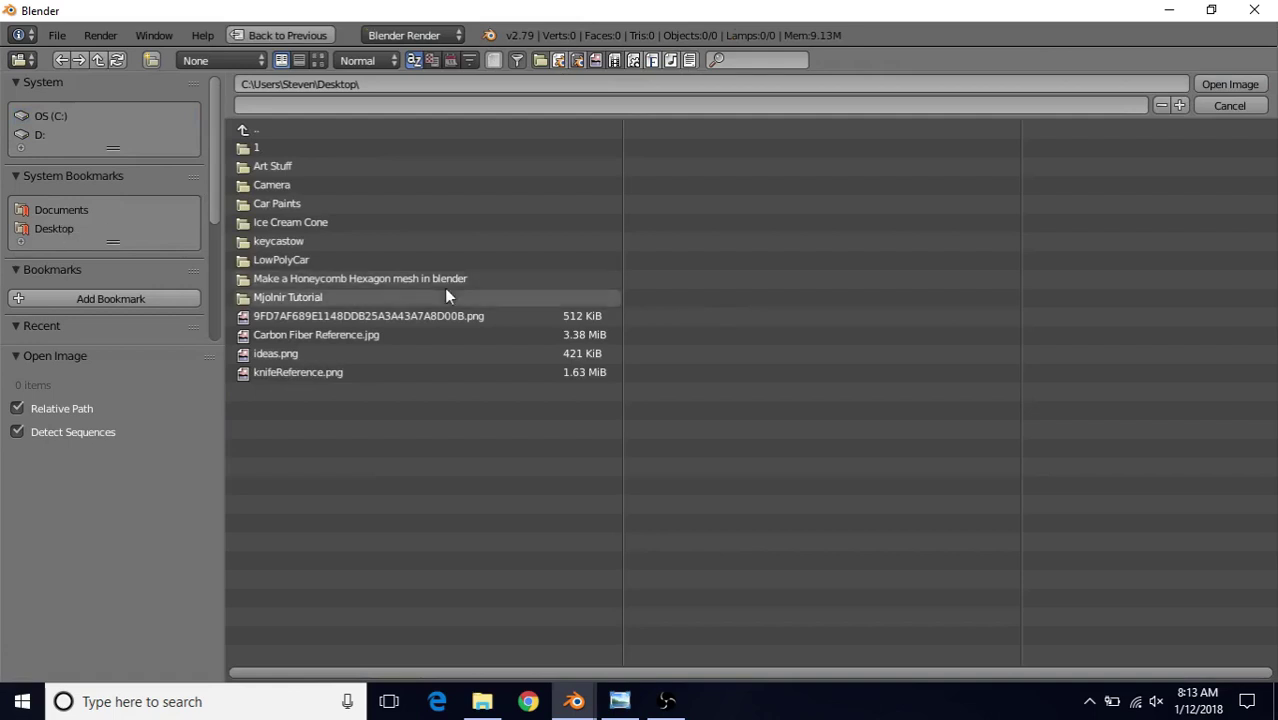
left_click(340, 167)
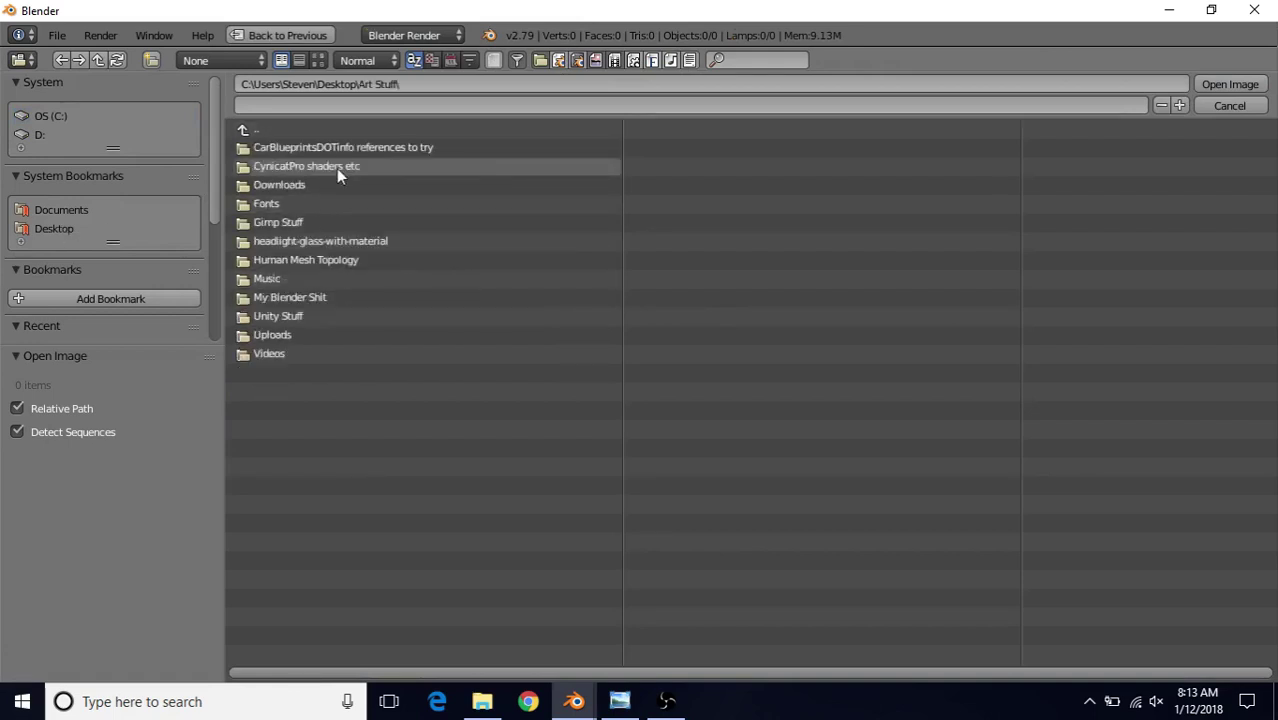
left_click(324, 297)
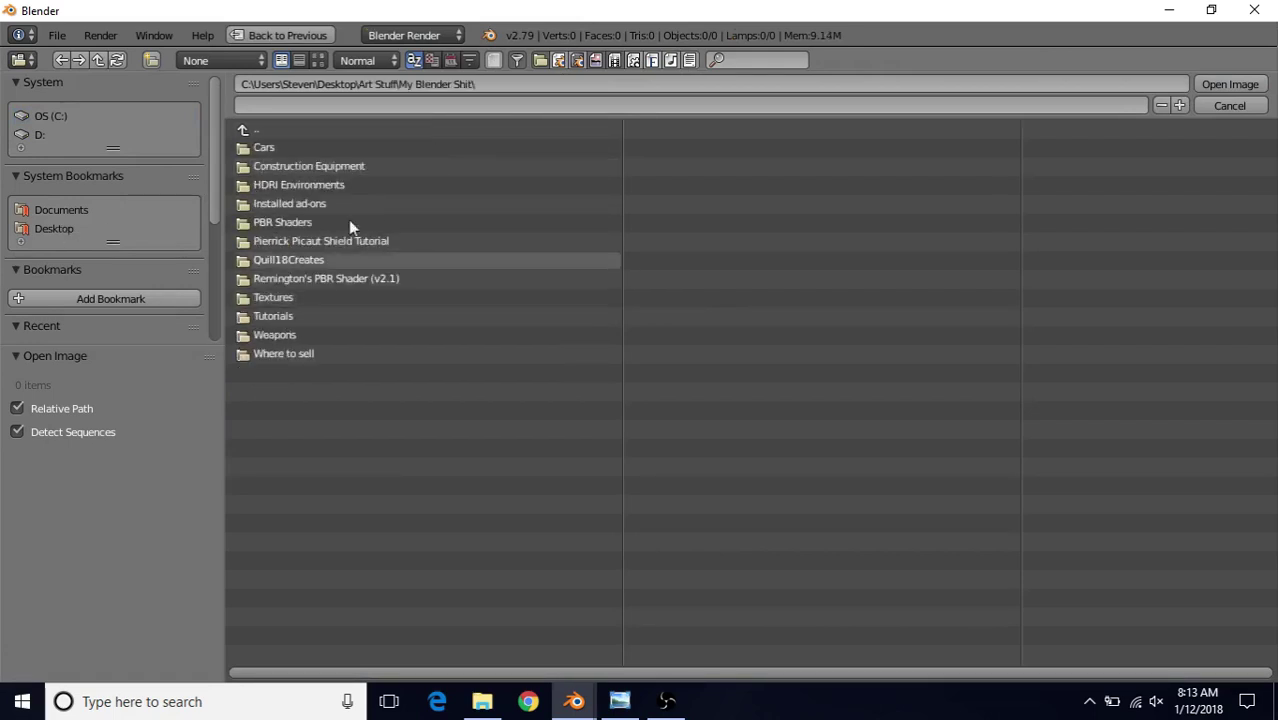
left_click(320, 148)
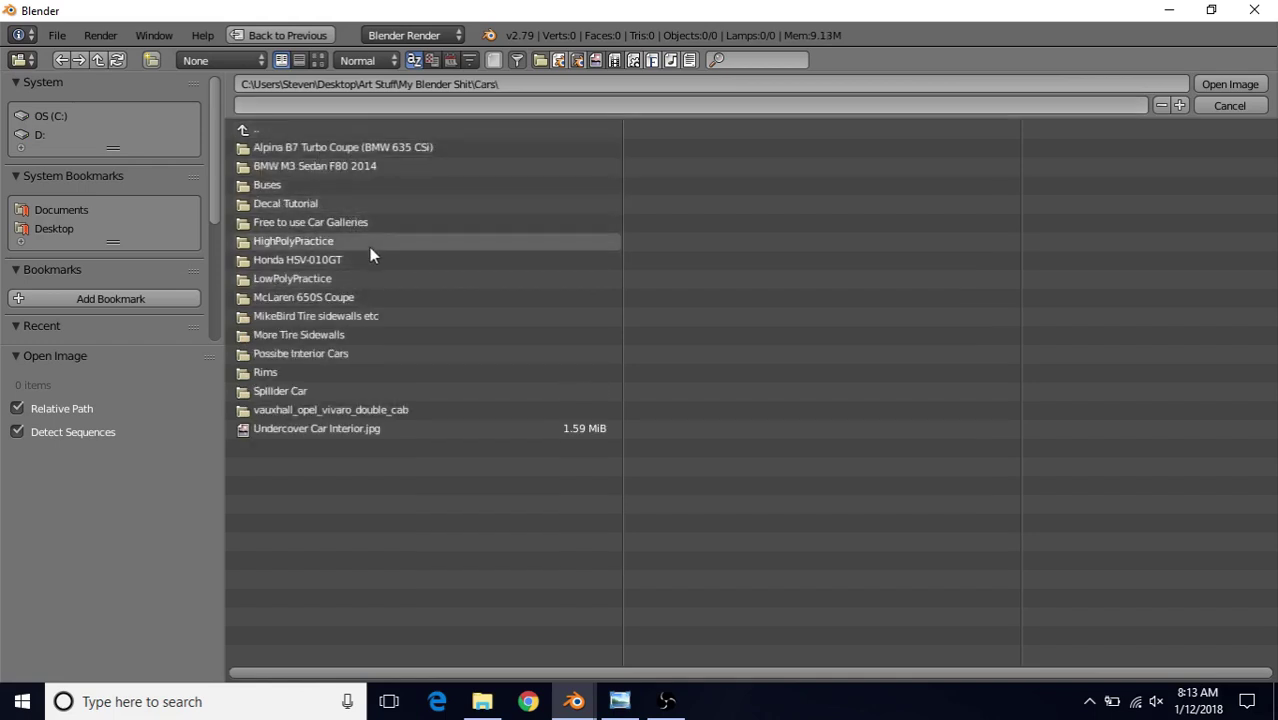
left_click(353, 186)
left_click(306, 147)
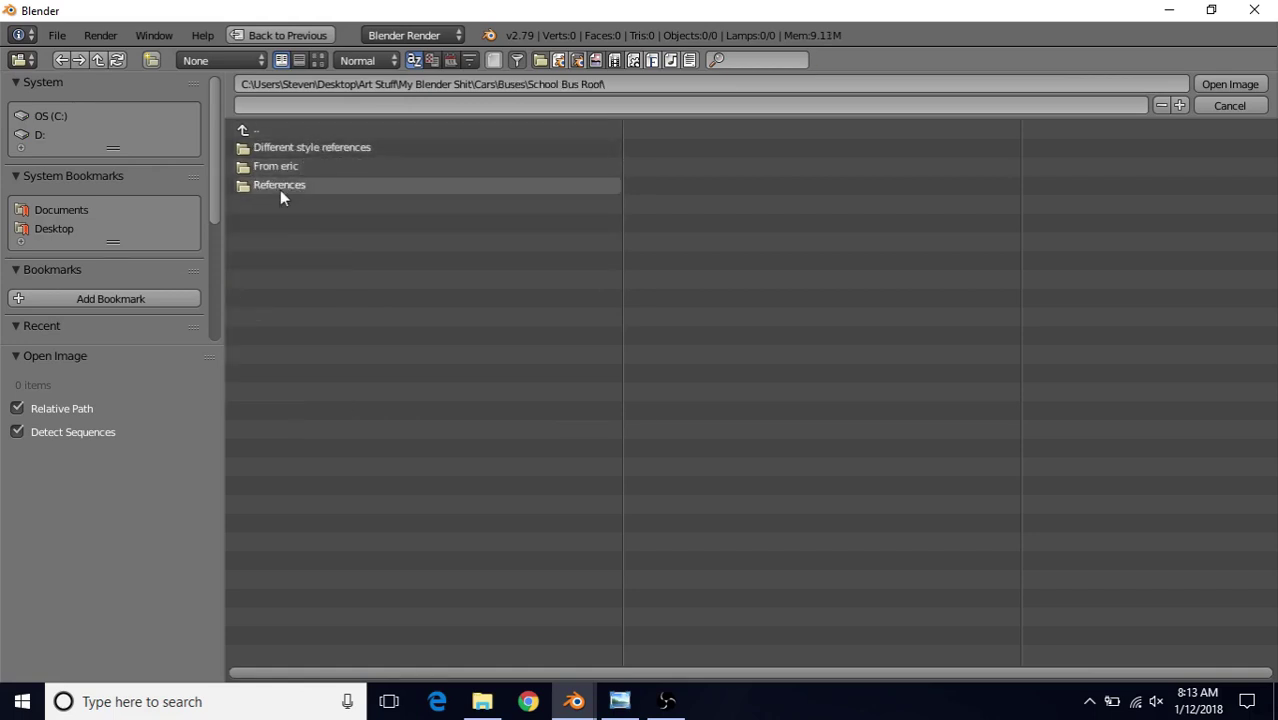
left_click(280, 187)
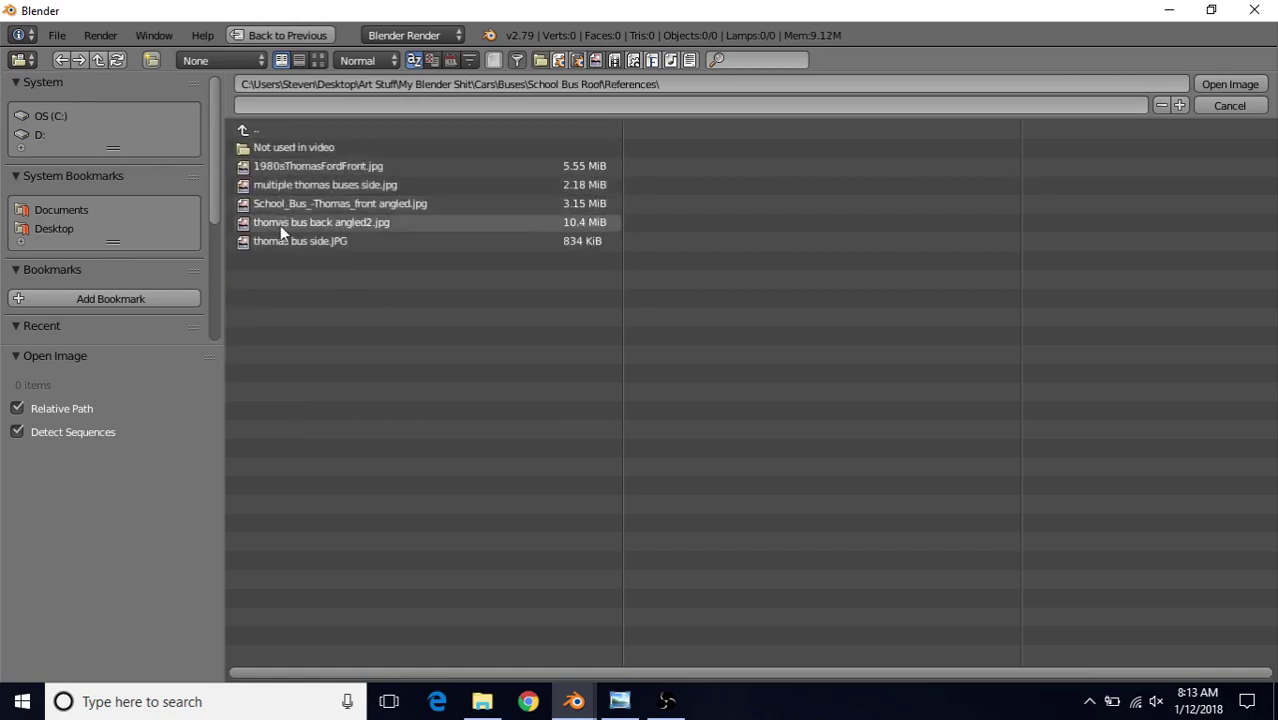
left_click(378, 169)
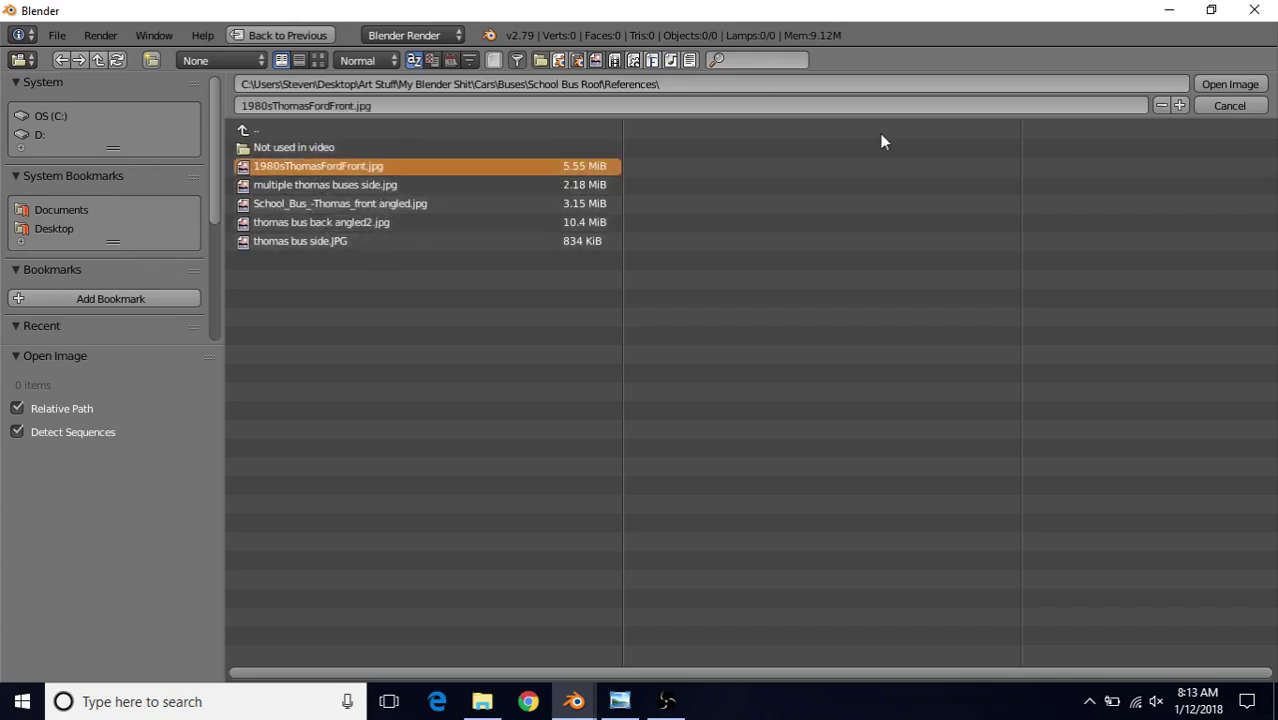
left_click(1230, 84)
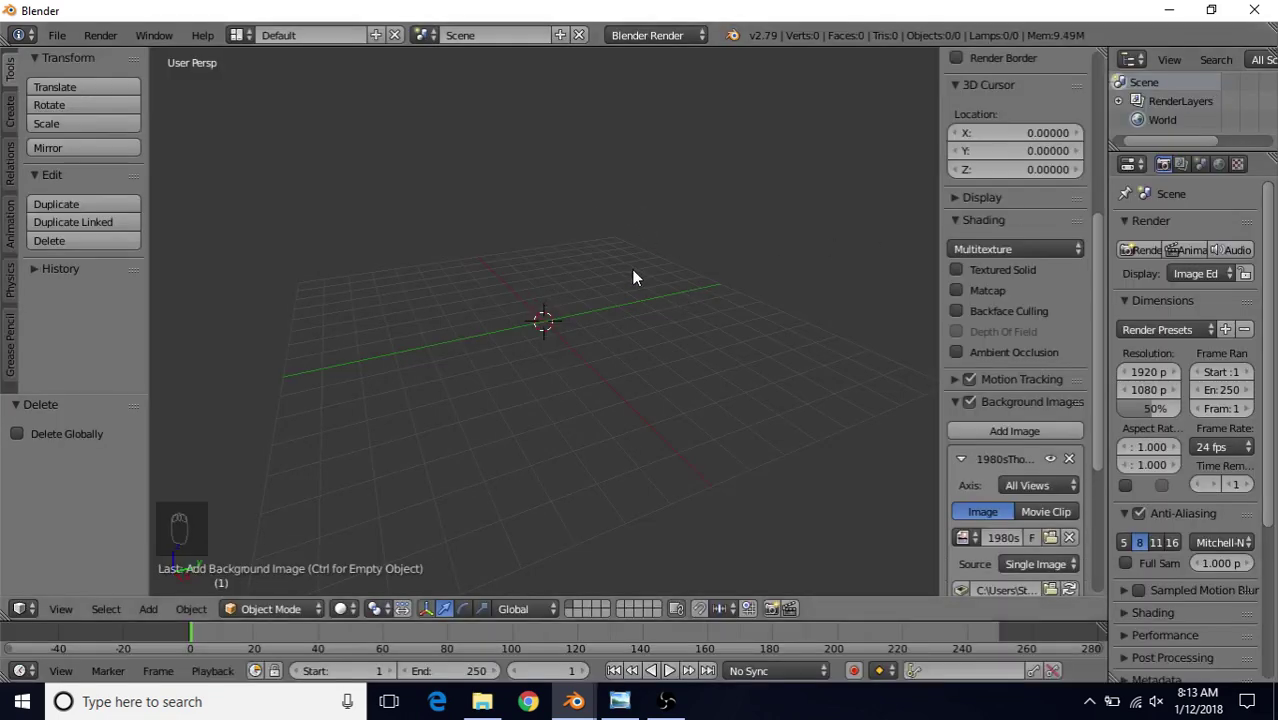
- Set the viewport to the front orthographic view to display the school bus reference, and bring up the image's background settings
key("KP_1")
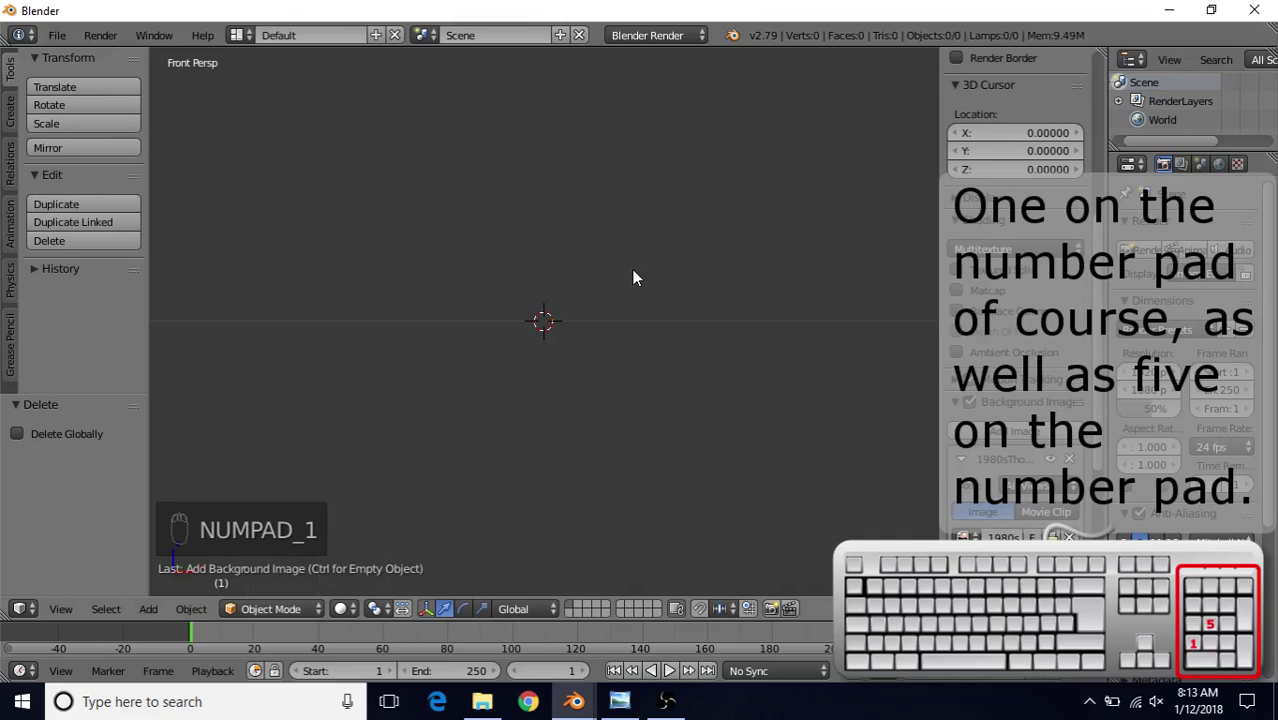
key("KP_5")
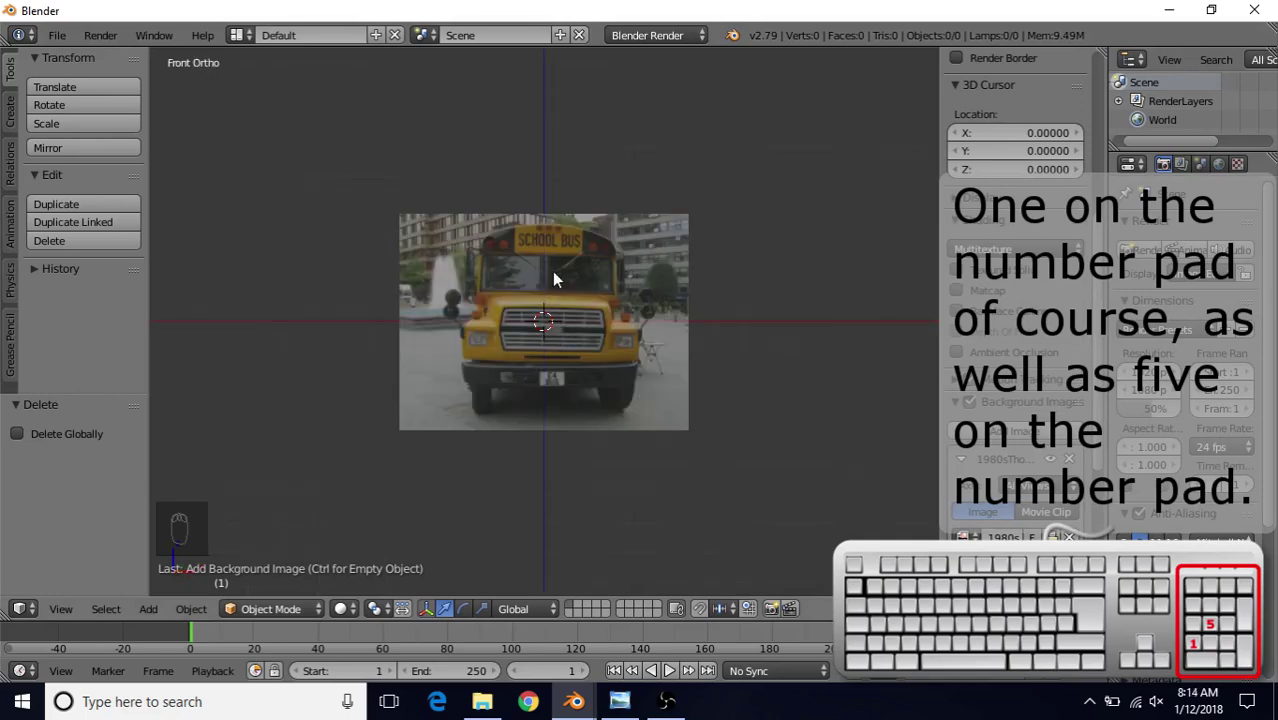
scroll(556, 276, "up", 2)
scroll(560, 280, "up", 2)
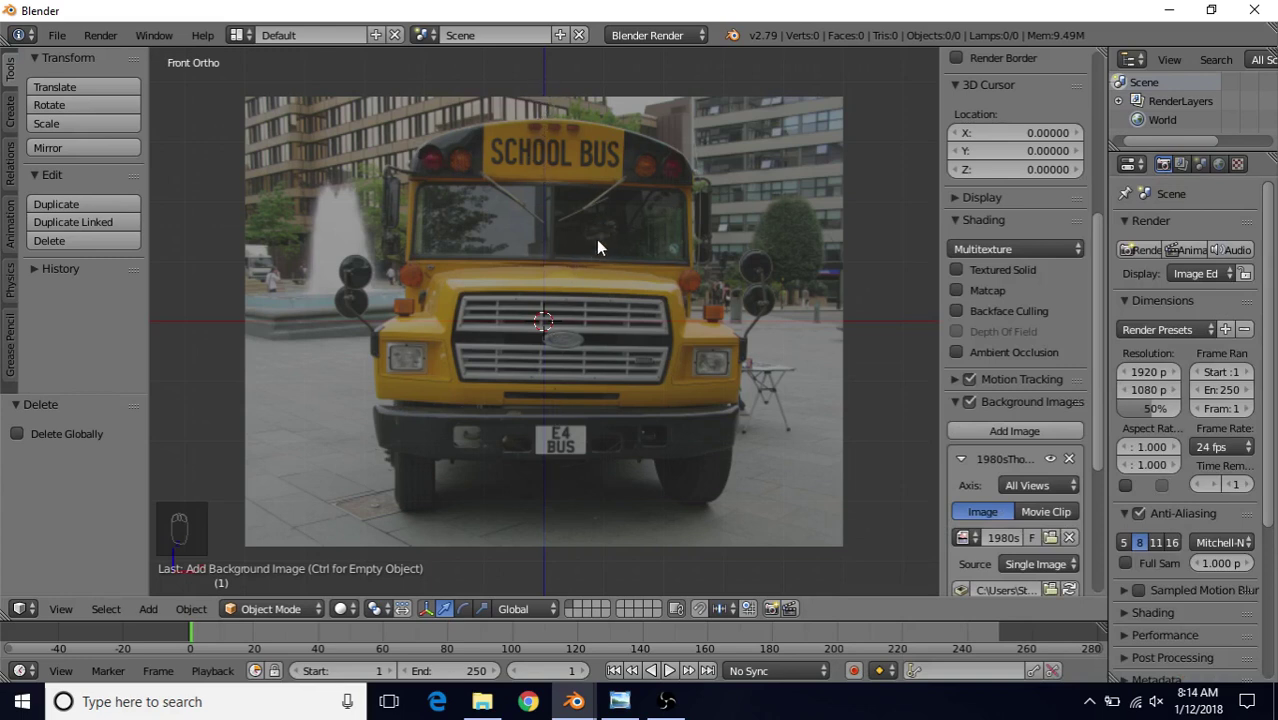
middle_click_drag(597, 241, 618, 281, "shift")
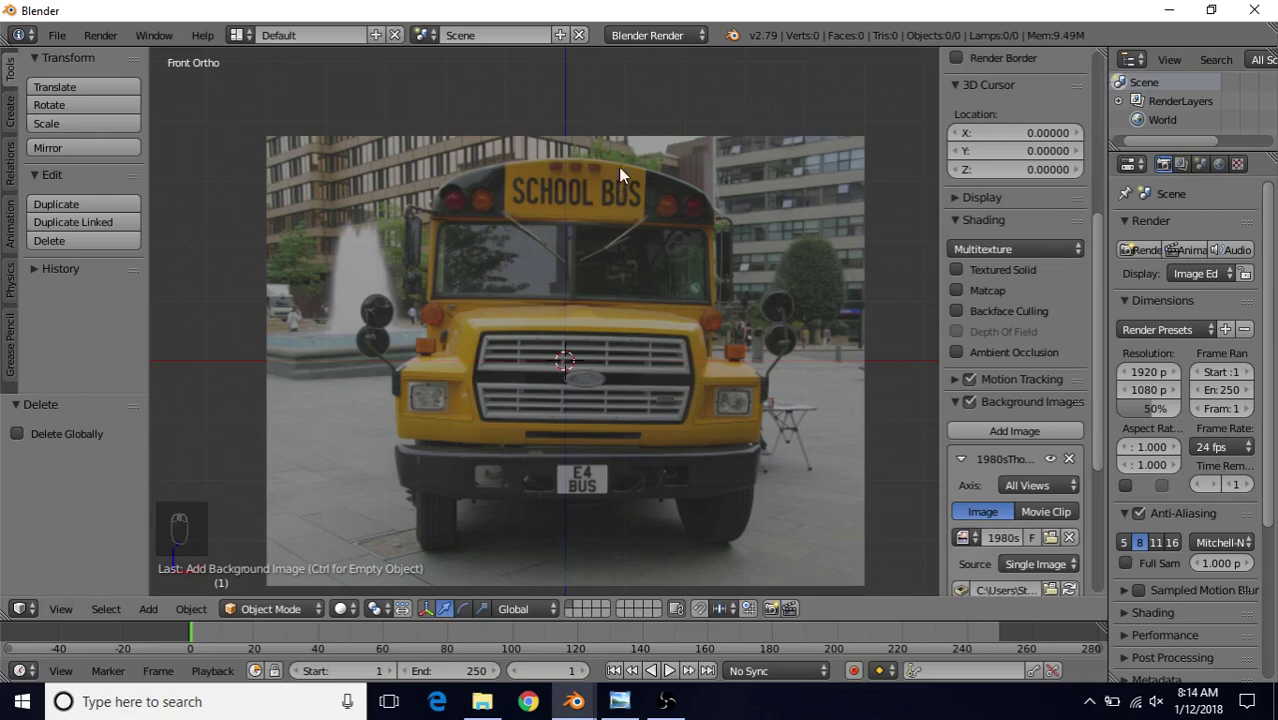
scroll(547, 181, "up", 2)
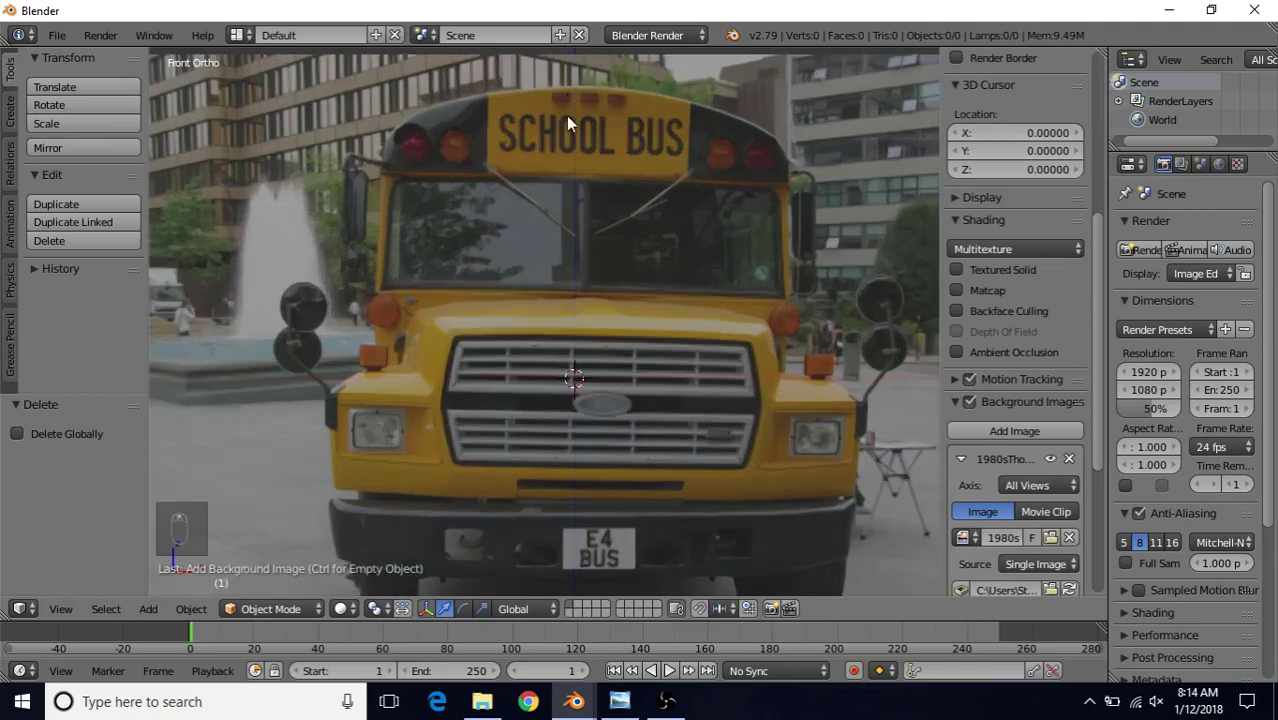
scroll(1000, 401, "down", 5)
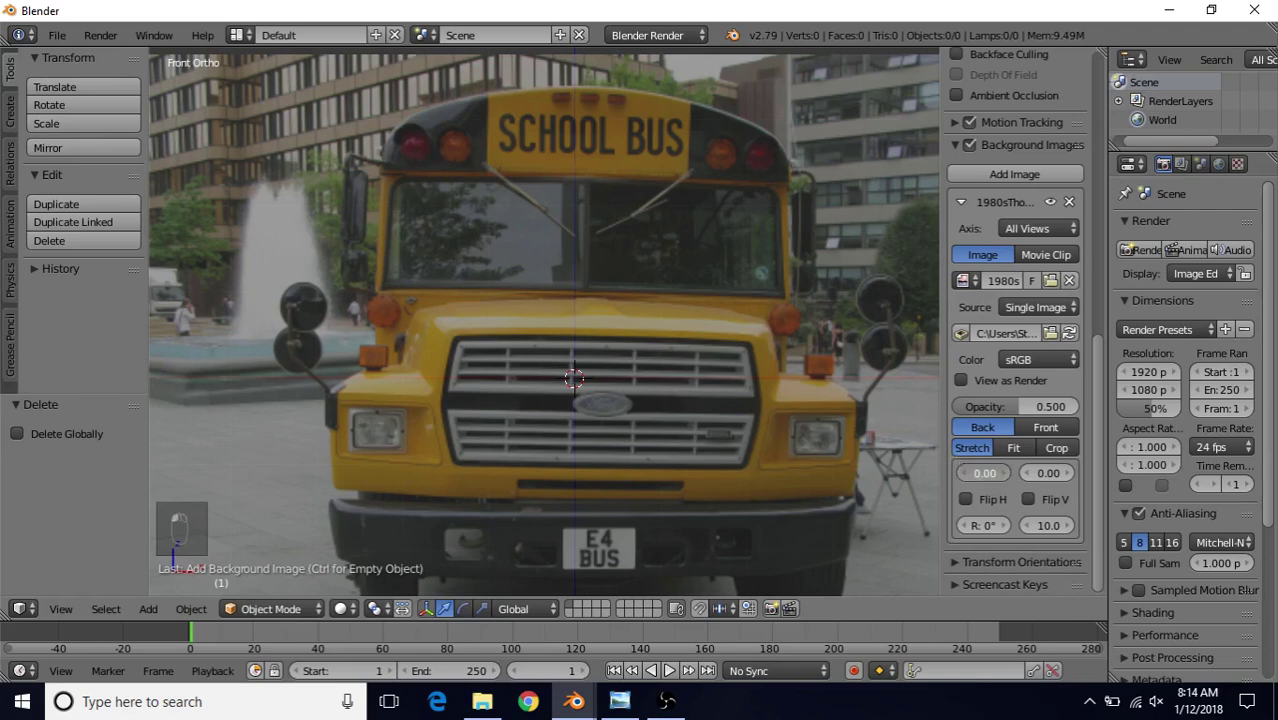
- Align the front reference image with the vertical axis by setting its horizontal offset to -0.13 and its rotation to -0.94
left_click_drag(985, 473, 966, 473)
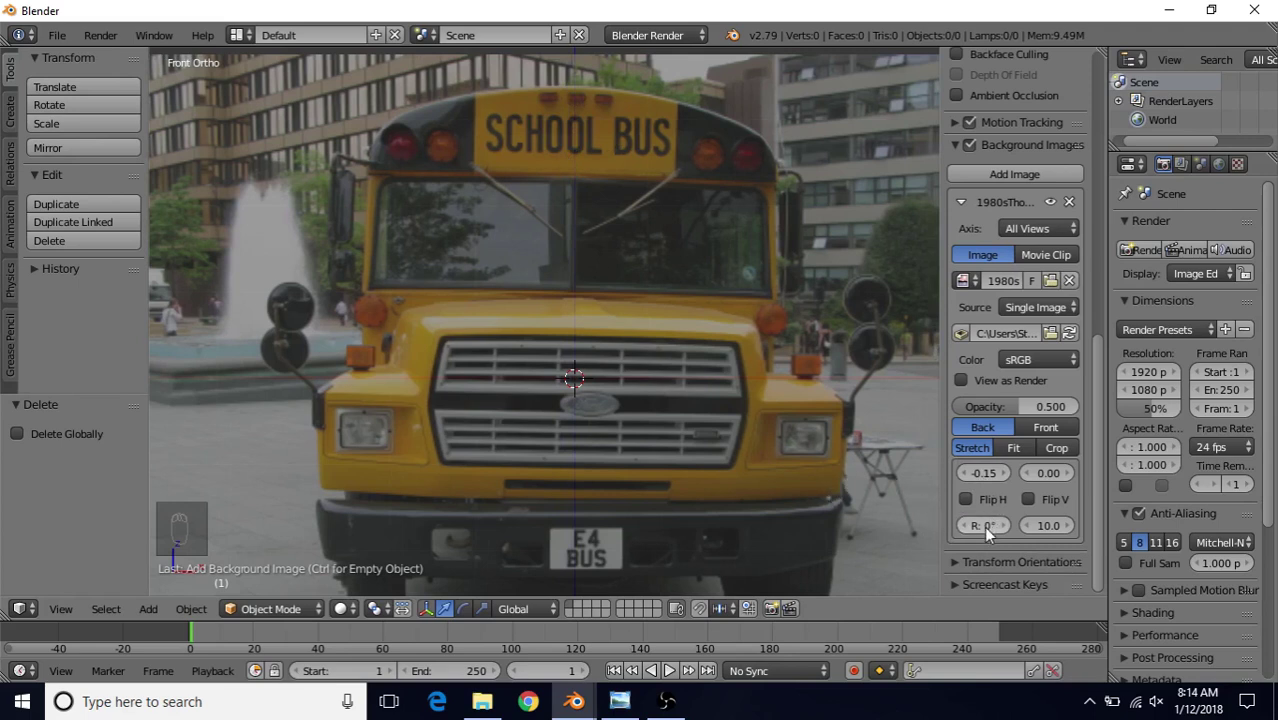
left_click_drag(985, 525, 972, 525)
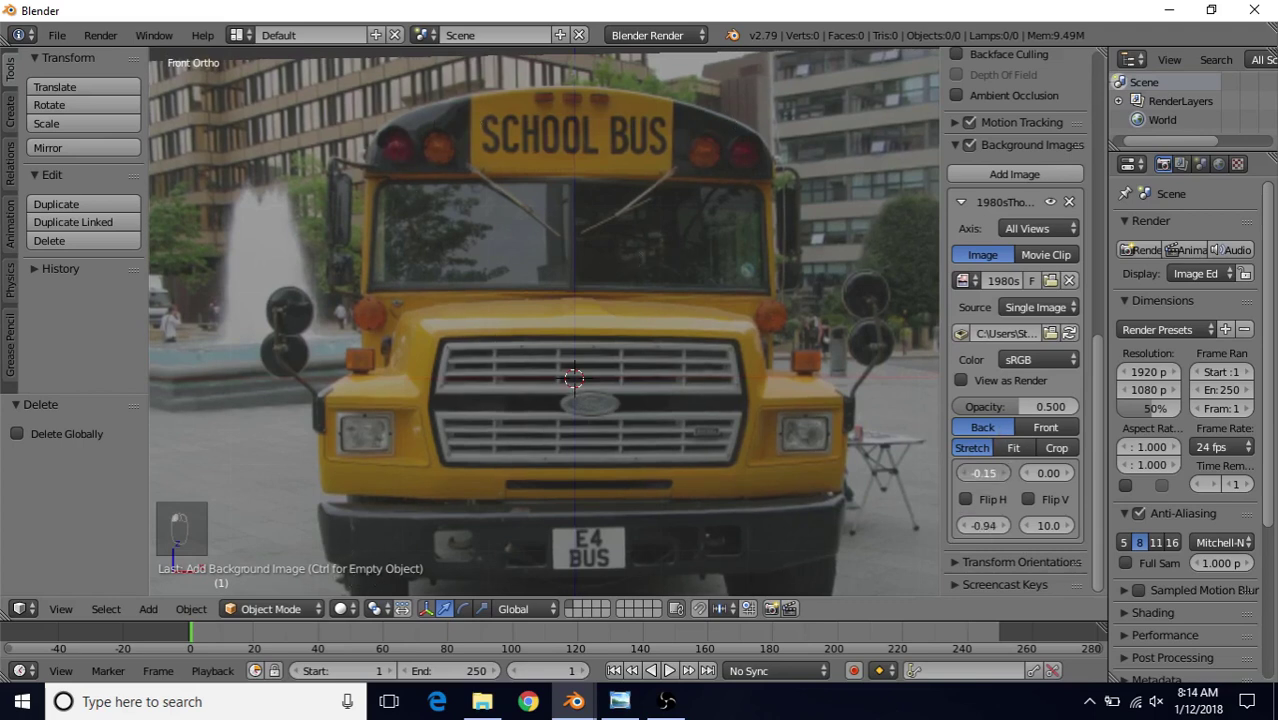
left_click_drag(984, 473, 988, 473)
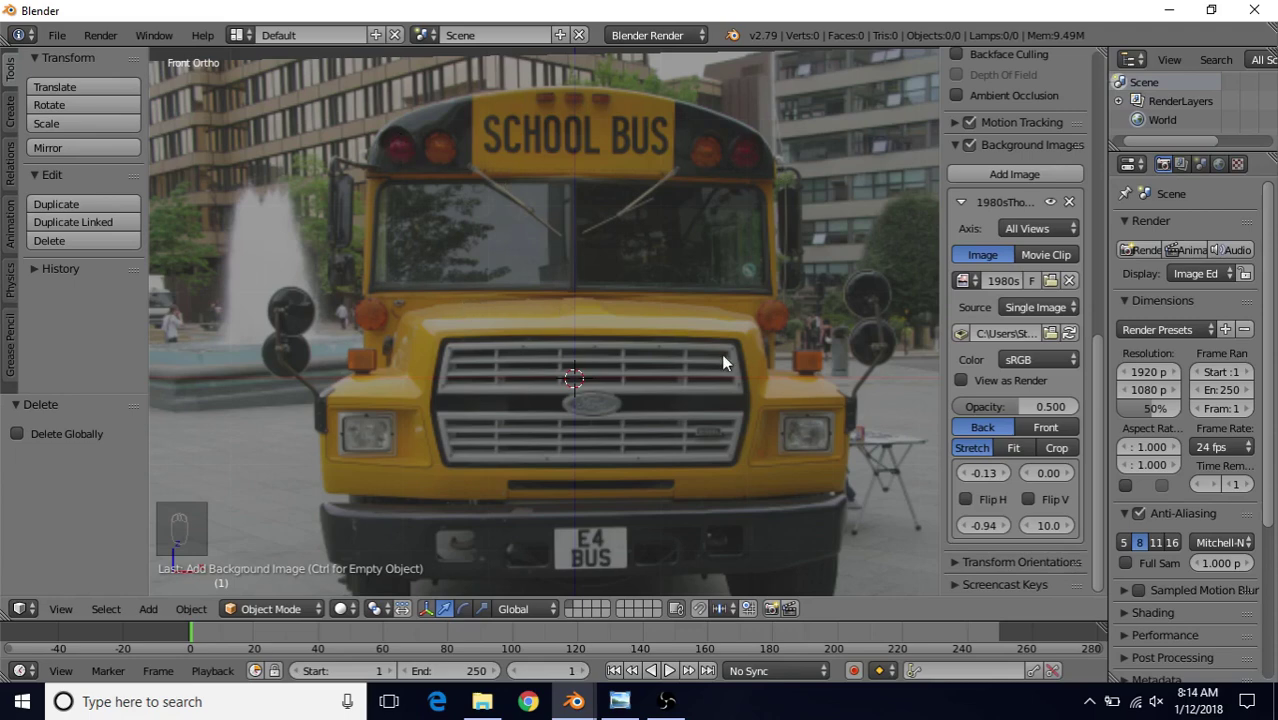
scroll(721, 360, "down", 3)
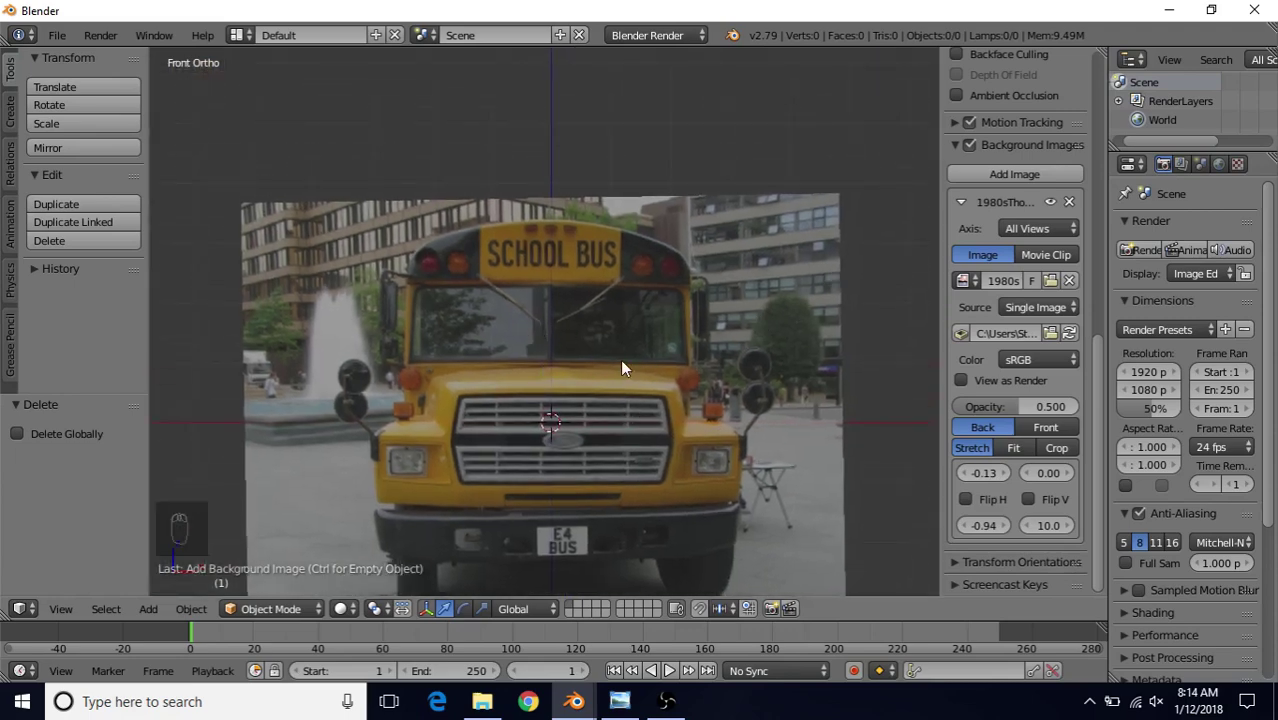
- Switch to the right orthographic view and restrict the 1980sThomasFordFront image to the Front axis
key("KP_3")
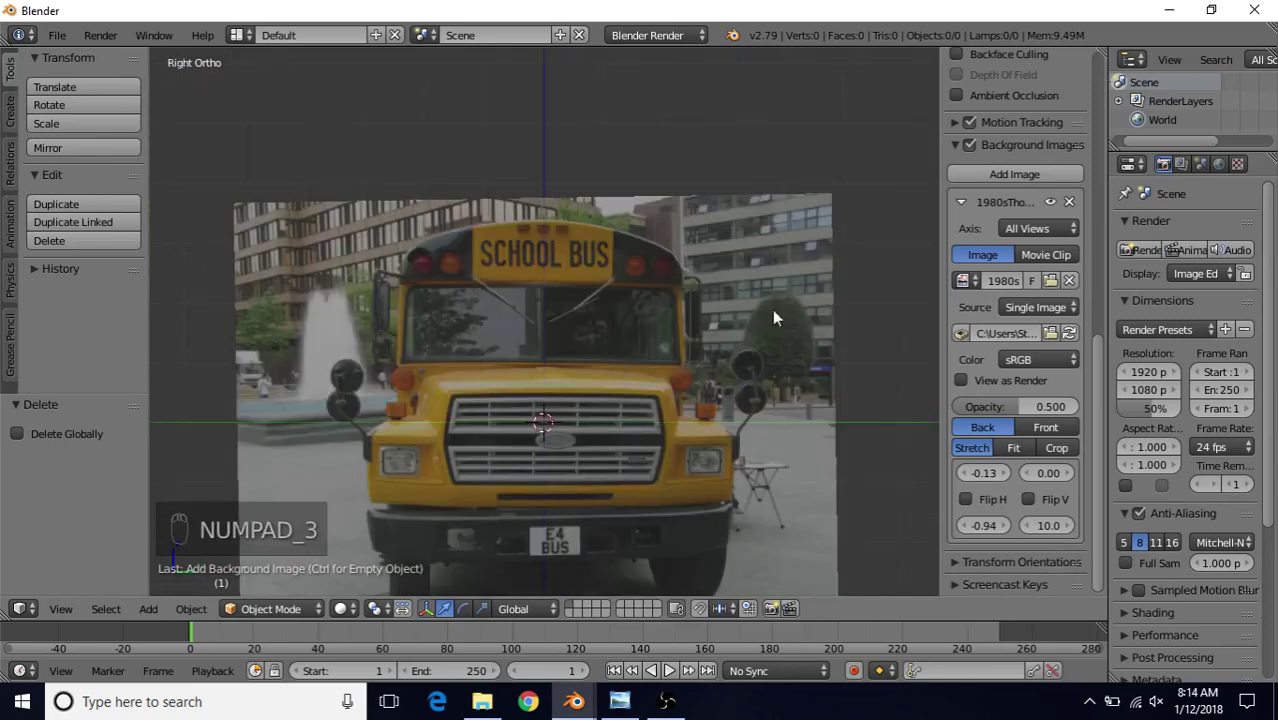
left_click(1036, 229)
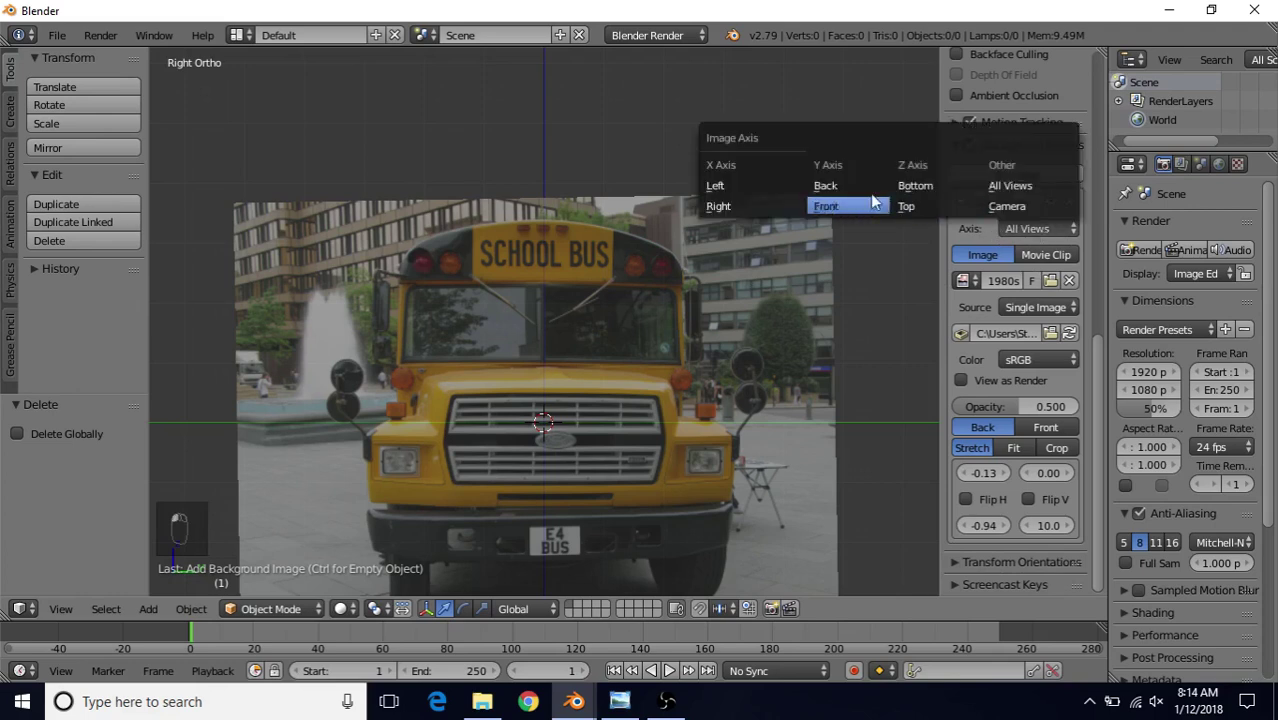
left_click(828, 205)
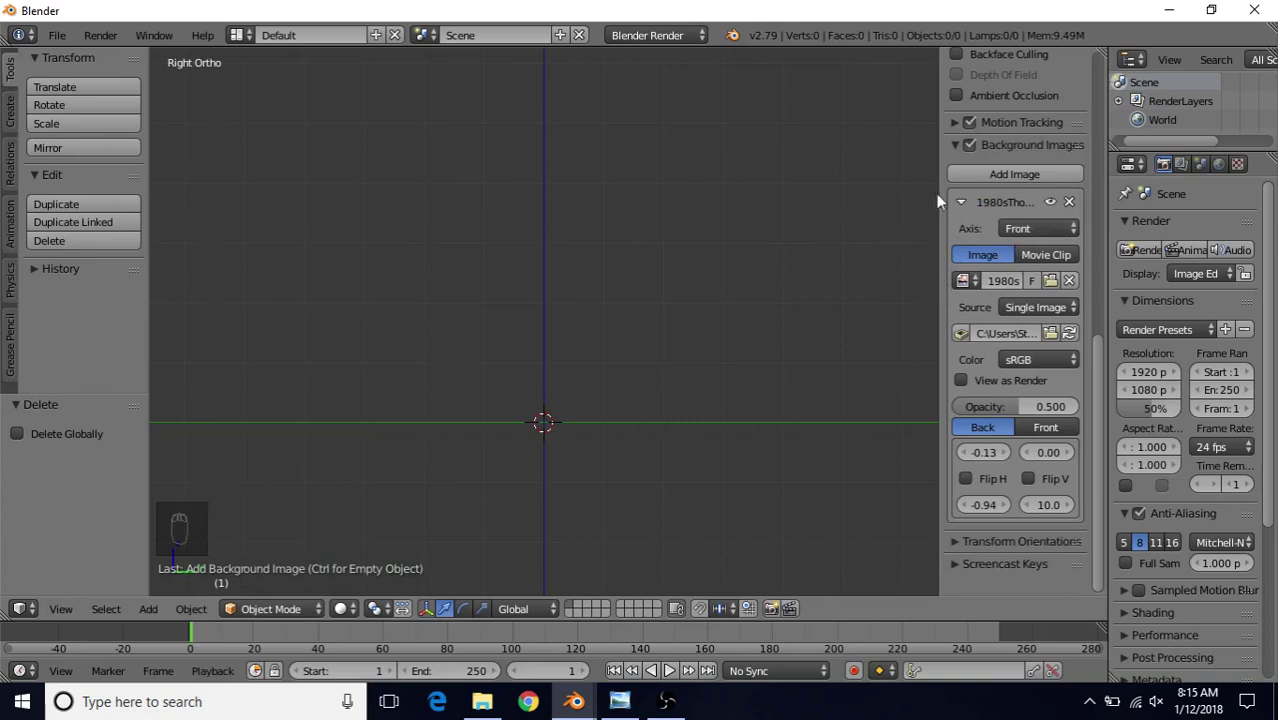
- Add a second background image and load multiple thomas buses side.jpg from the References folder into it
left_click(1021, 173)
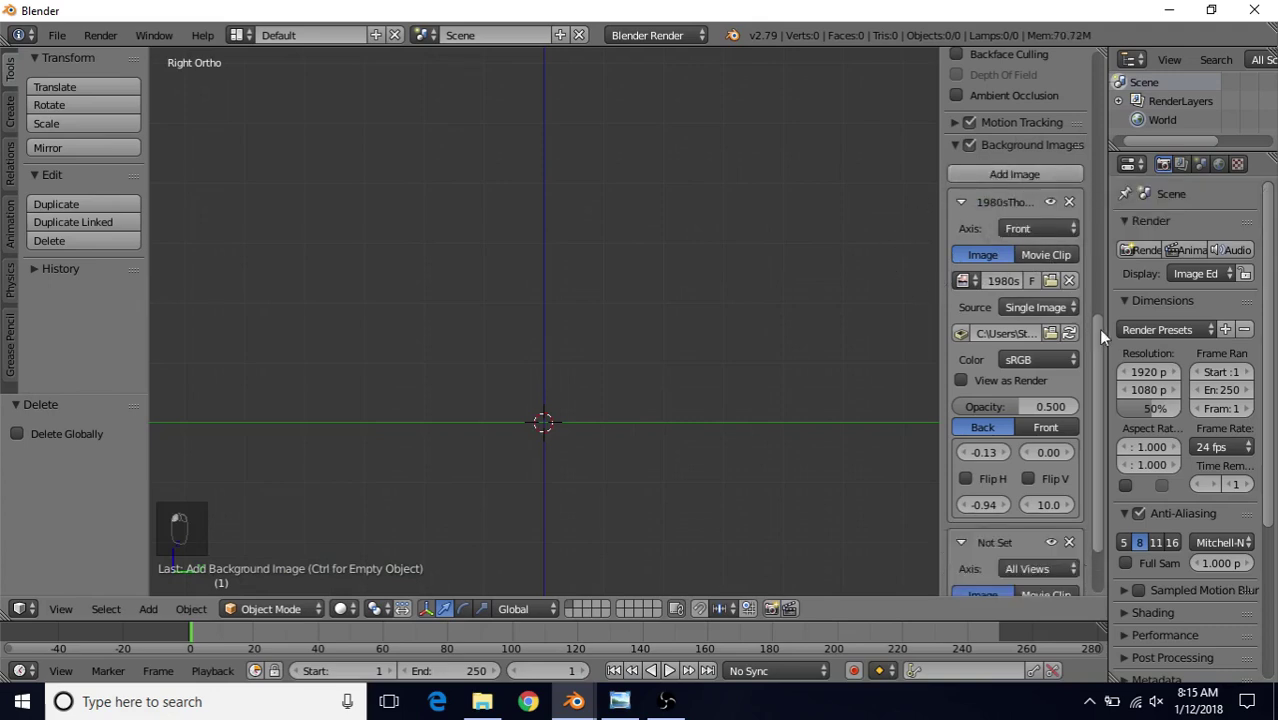
left_click_drag(1098, 328, 1097, 401)
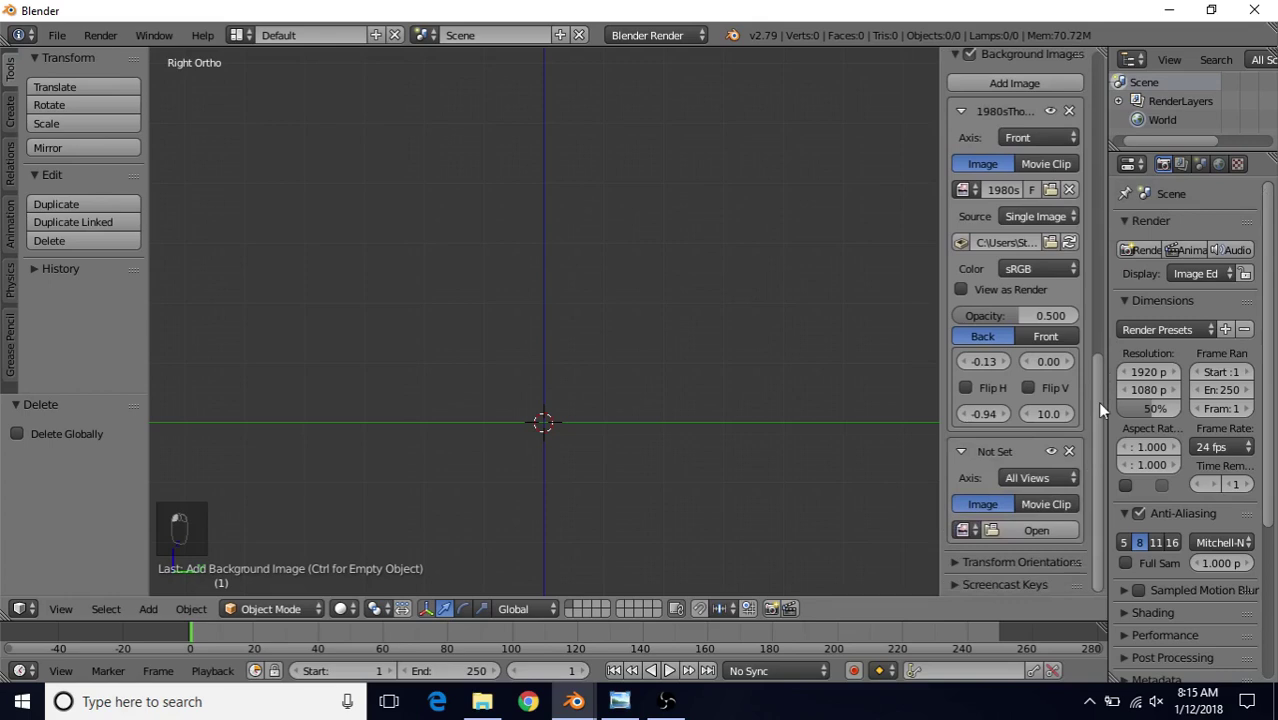
left_click(1036, 531)
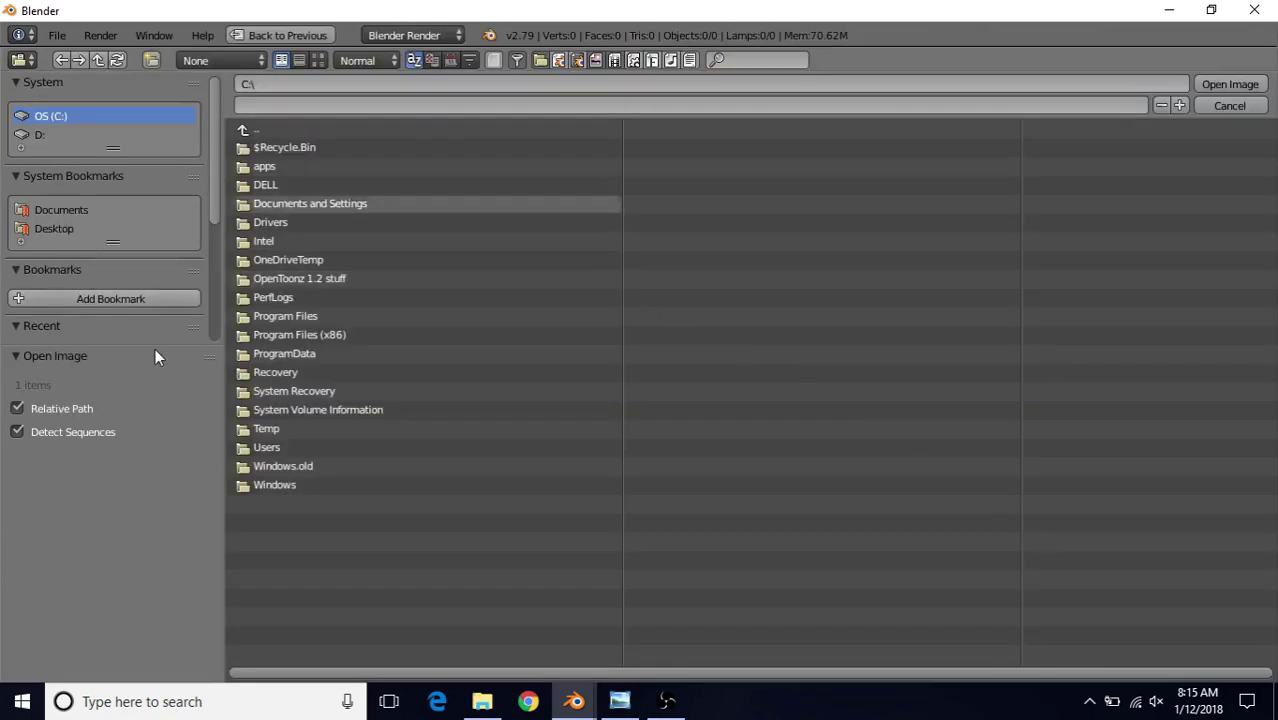
left_click_drag(157, 346, 159, 422)
left_click(70, 361)
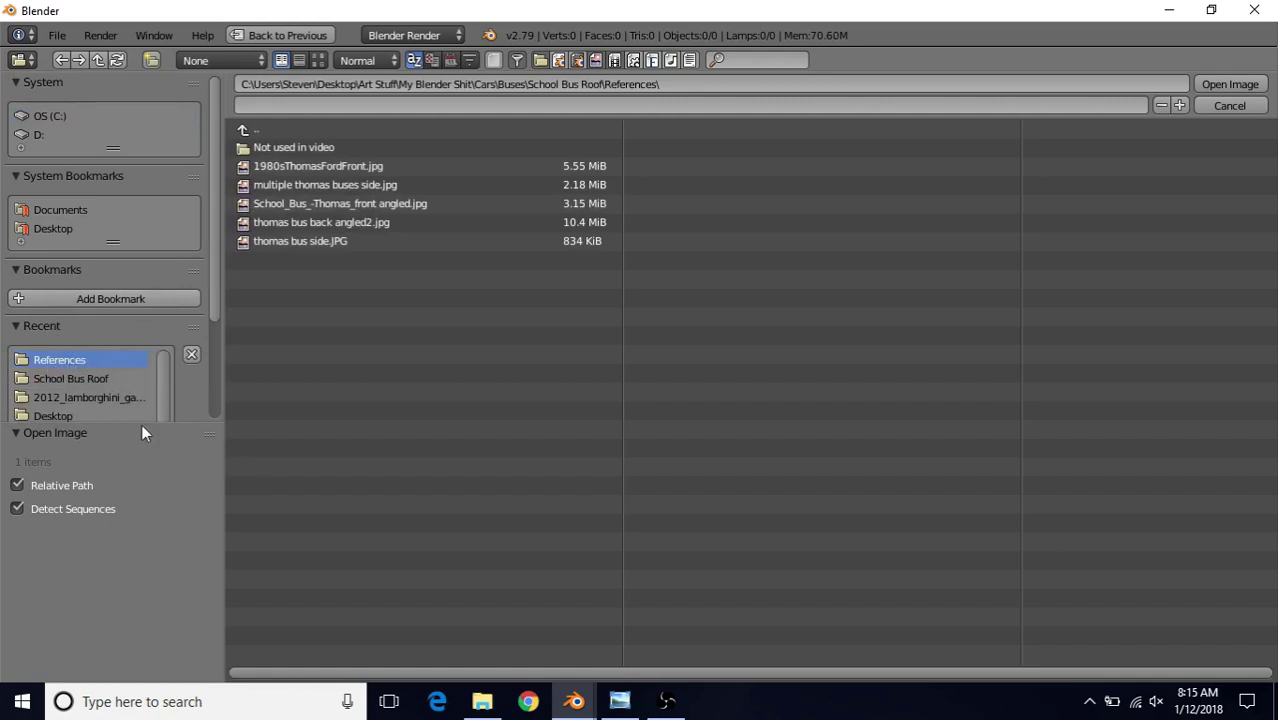
left_click_drag(136, 423, 146, 450)
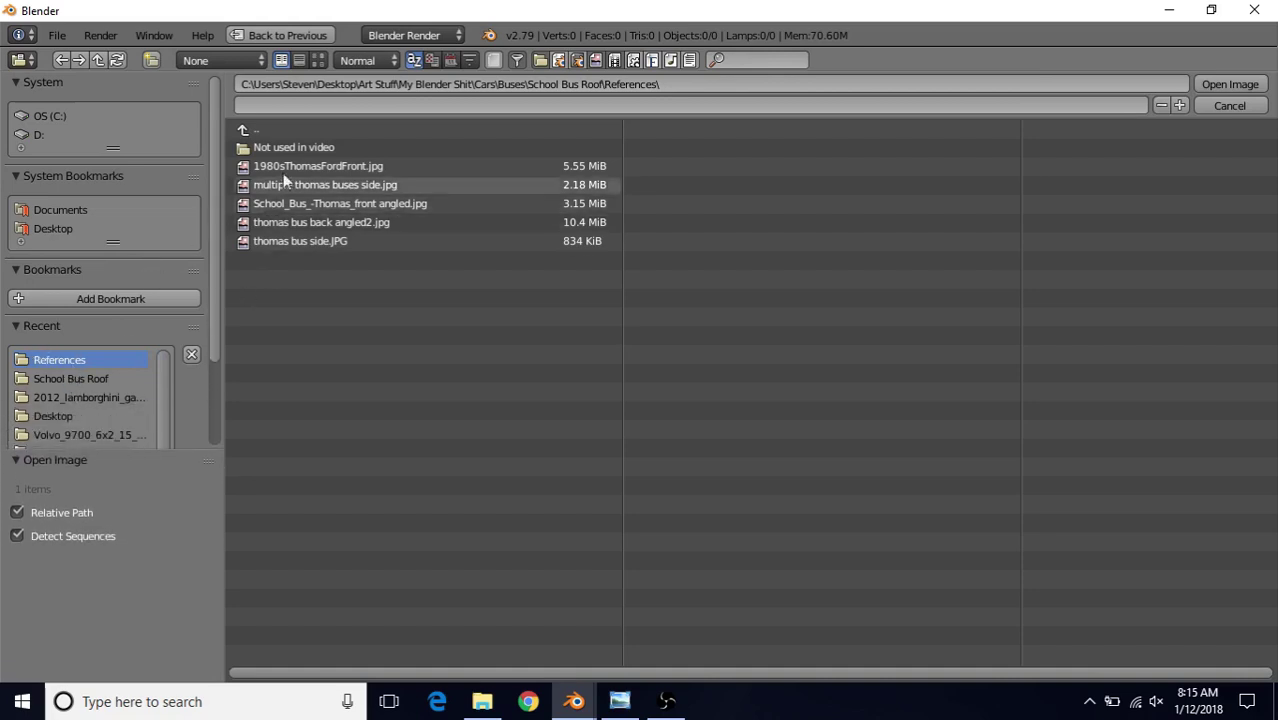
left_click(399, 189)
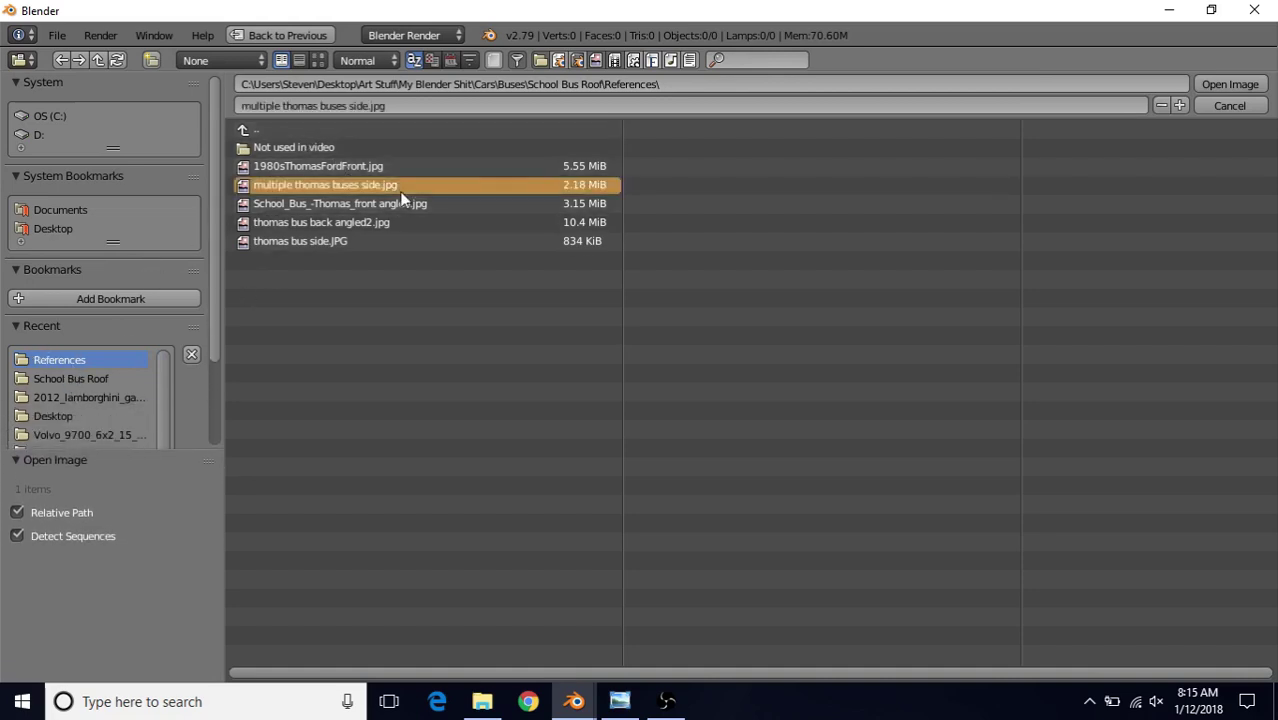
left_click(1220, 84)
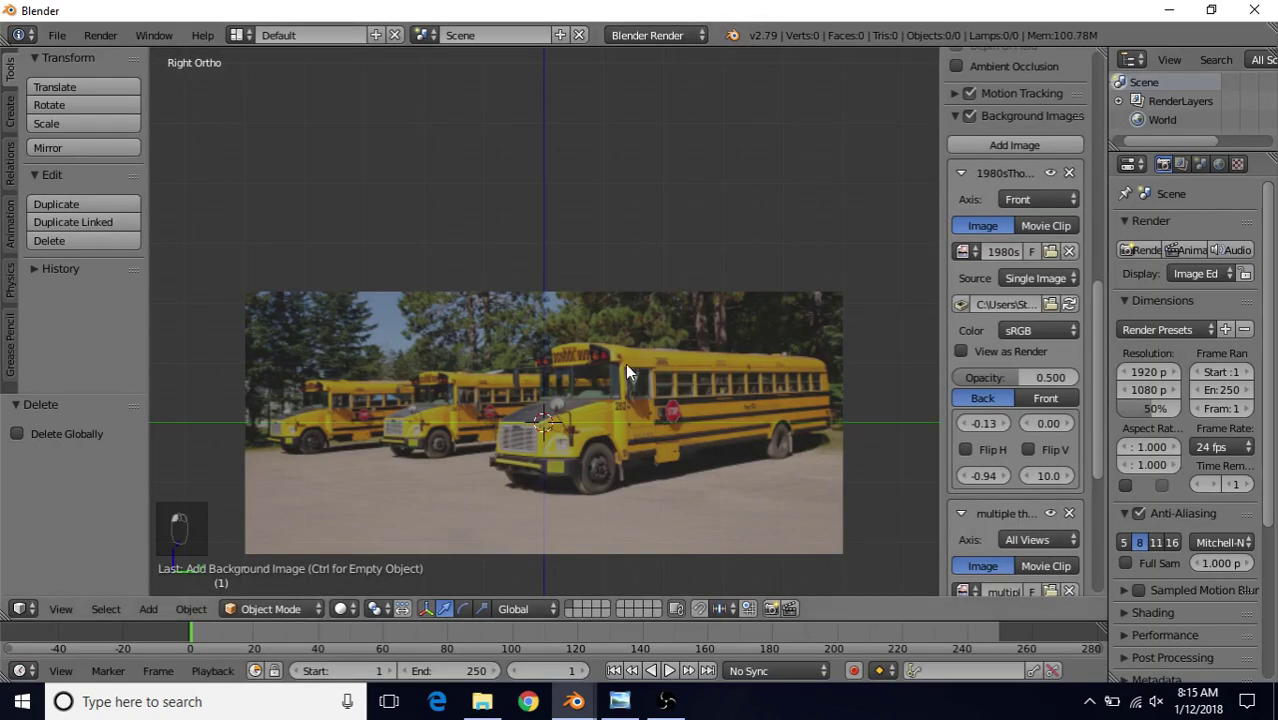
- Replace the second background image with thomas bus side.JPG
scroll(967, 400, "down", 6)
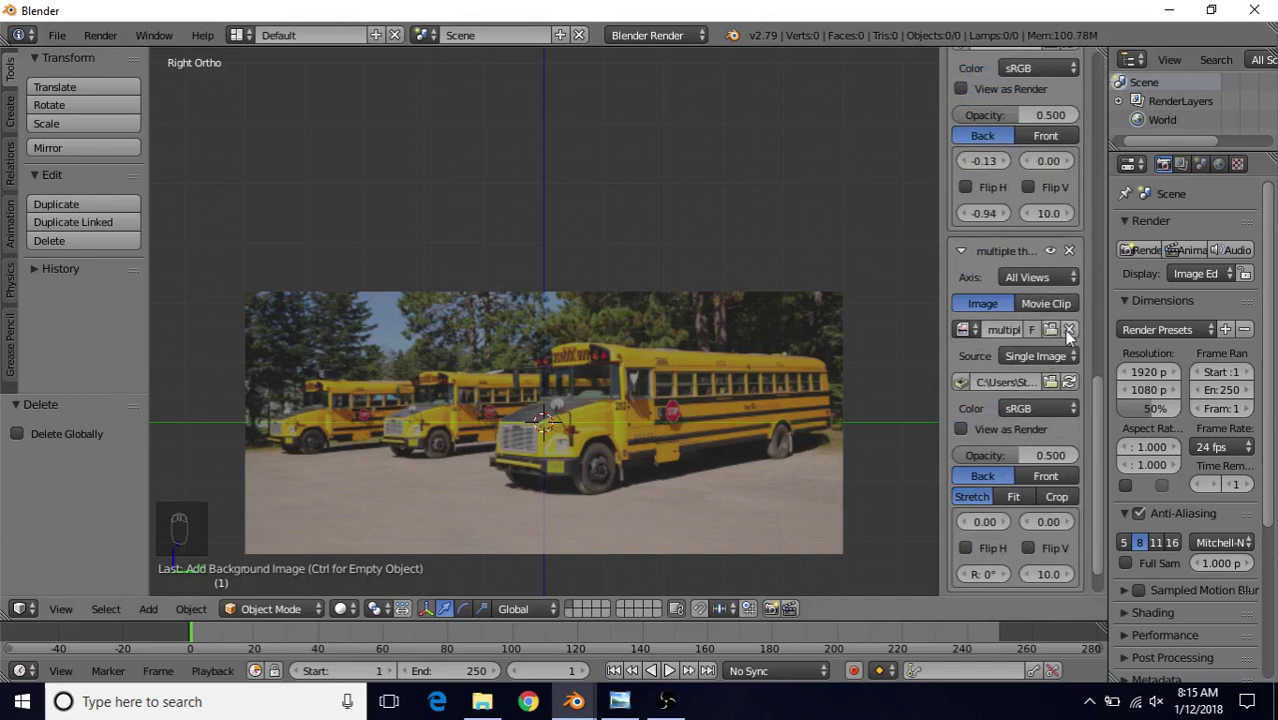
left_click(1051, 330)
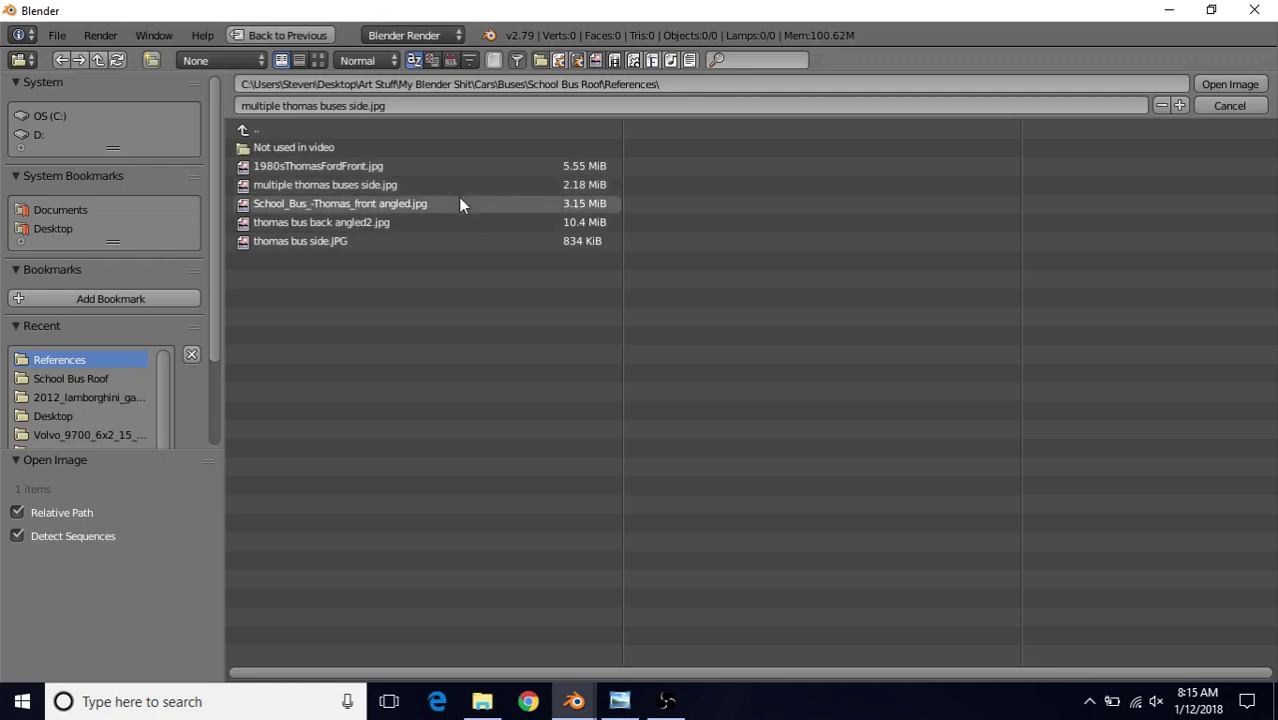
left_click(341, 250)
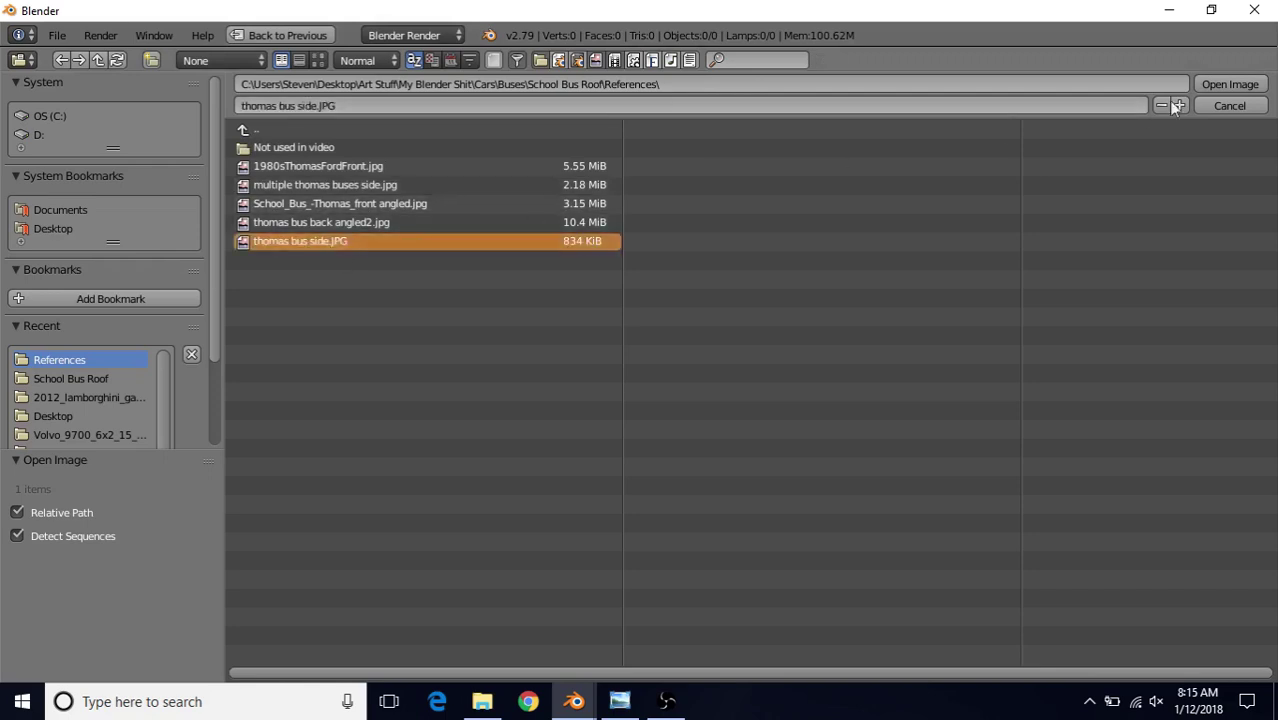
left_click(1222, 84)
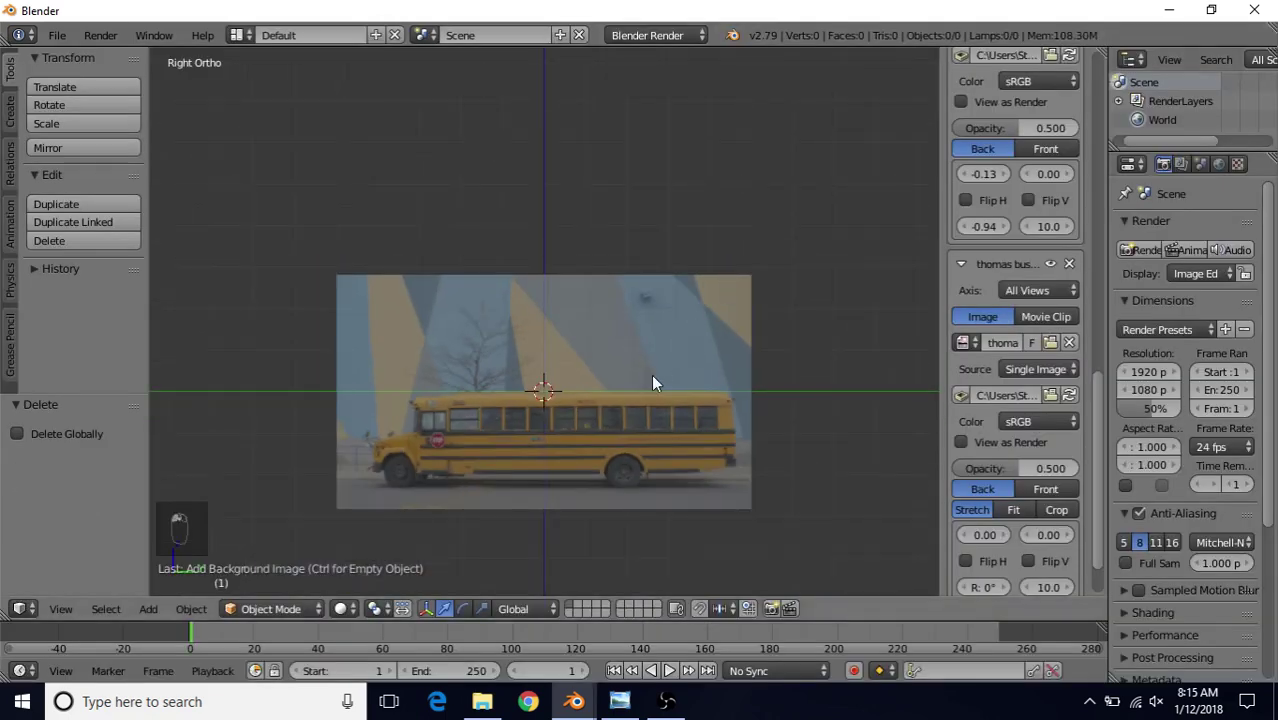
- Switch to the back orthographic view and restrict the thomas bus side image to the Right axis
scroll(667, 310, "up", 3)
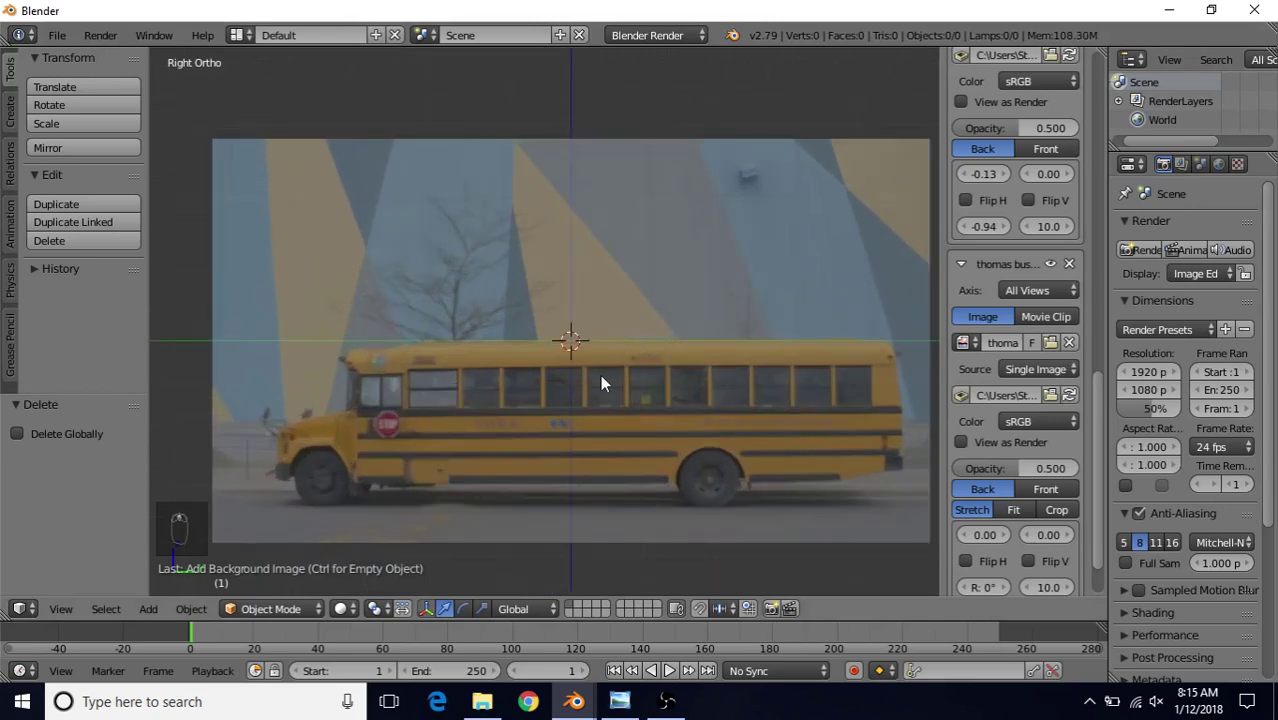
scroll(762, 390, "down", 1)
middle_click_drag(740, 339, 754, 269, "shift")
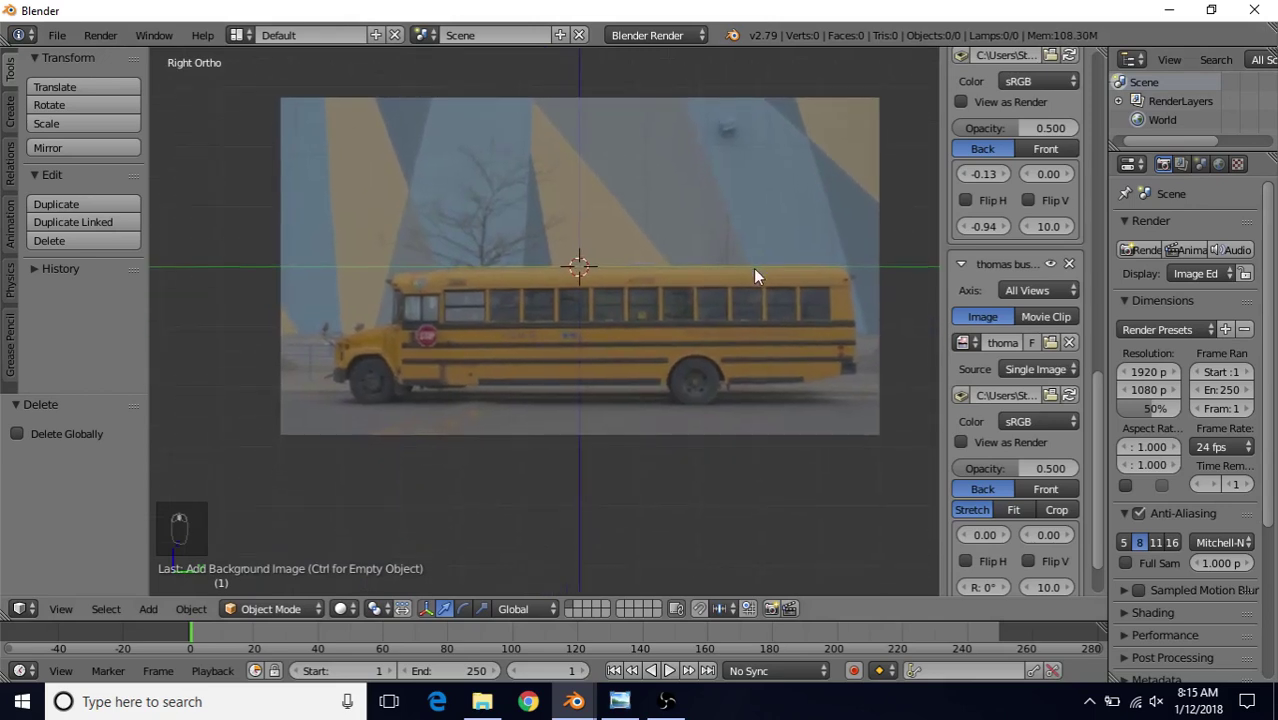
scroll(743, 286, "up", 1)
scroll(980, 424, "down", 2)
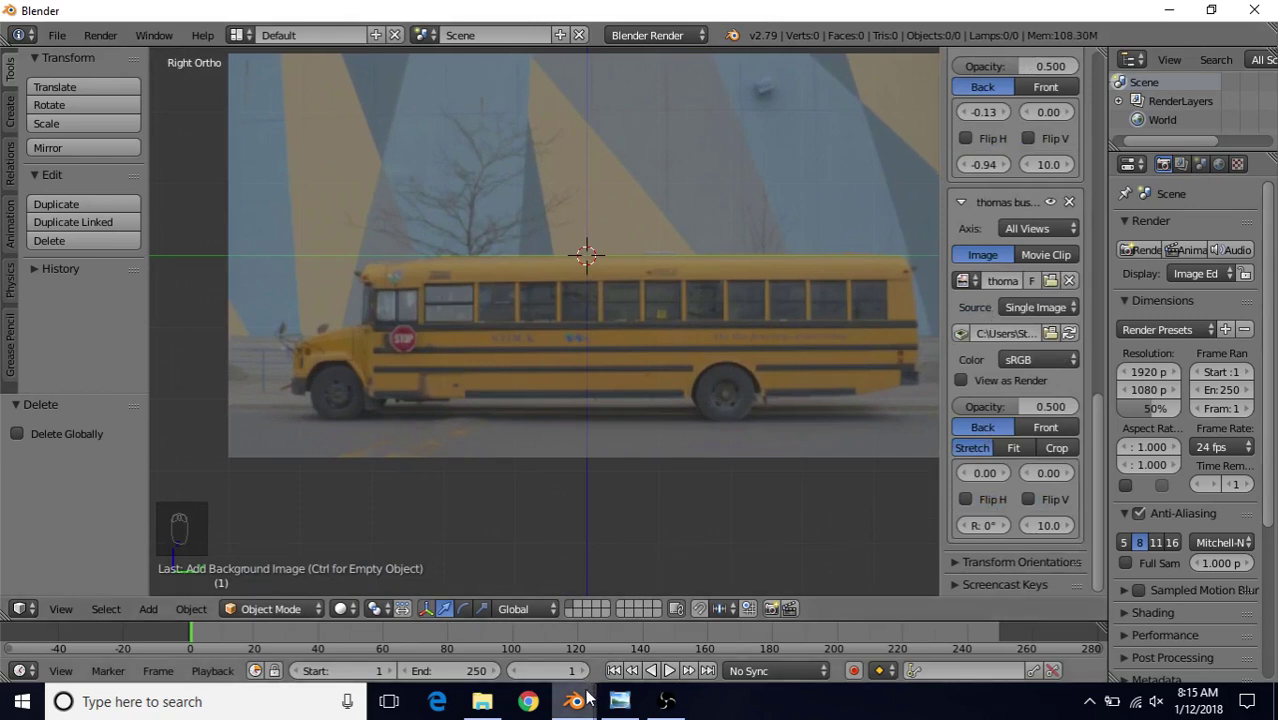
key("ctrl+KP_1")
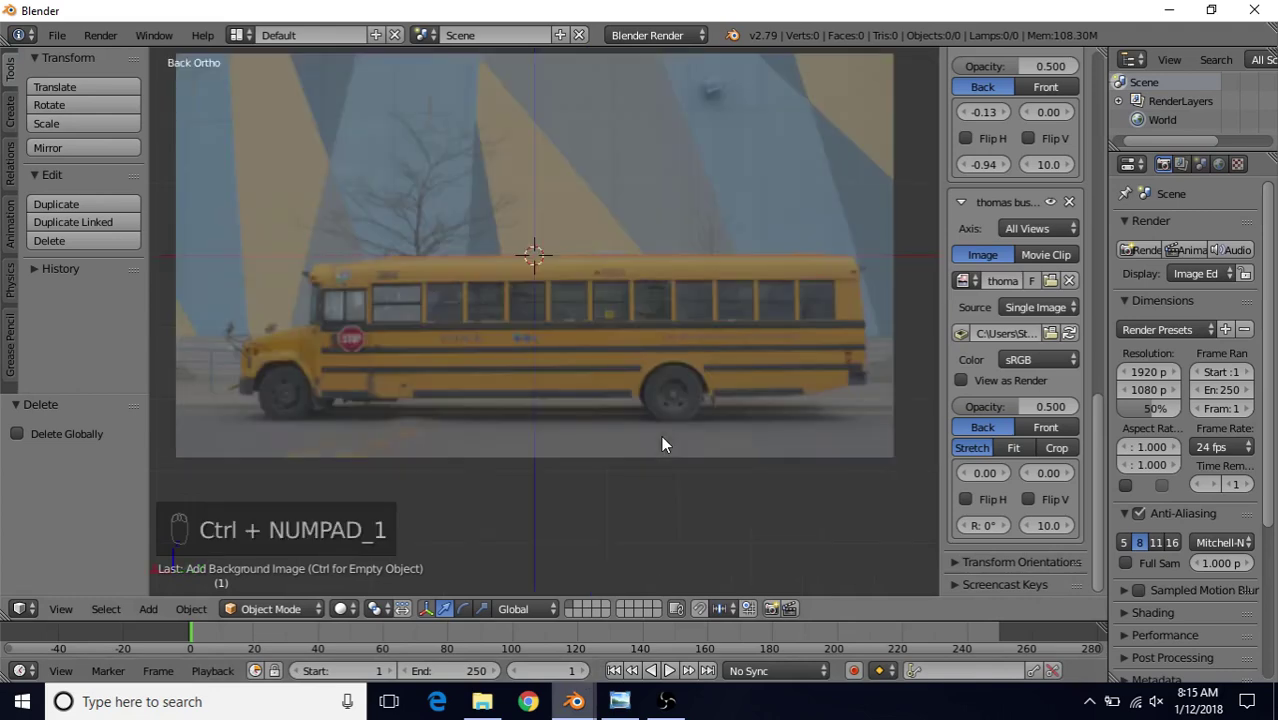
left_click(1010, 230)
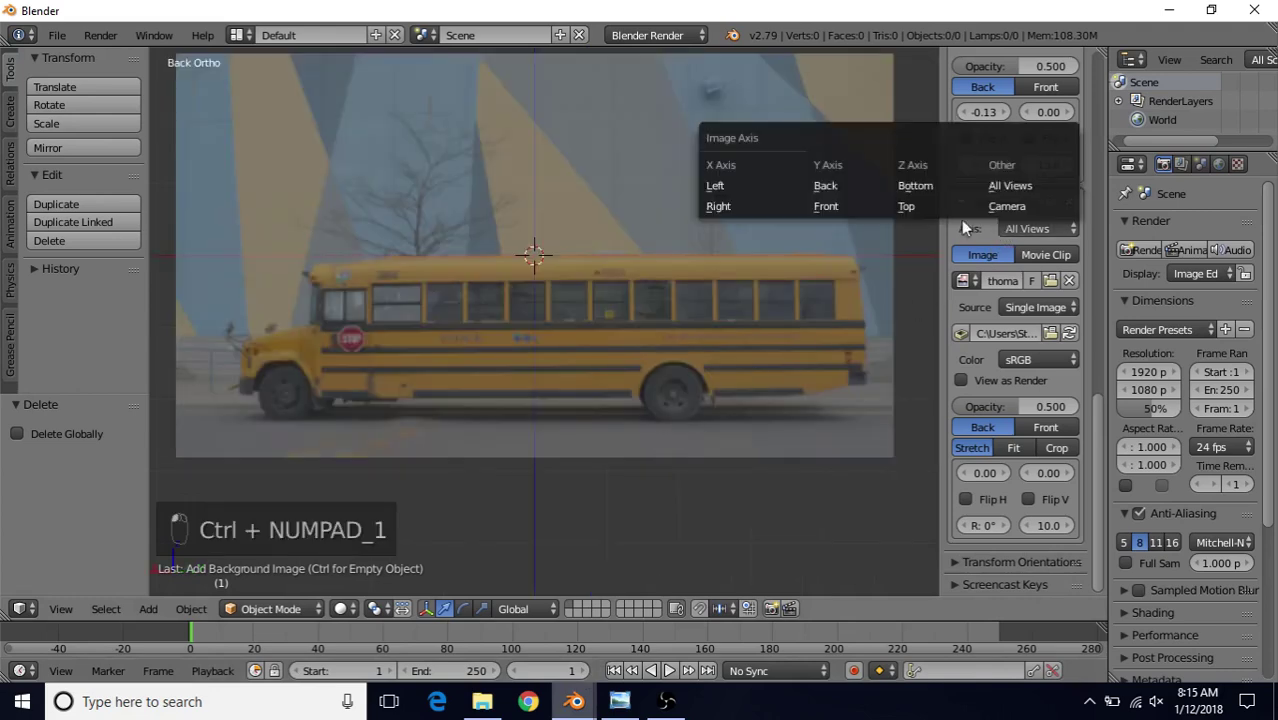
left_click(746, 204)
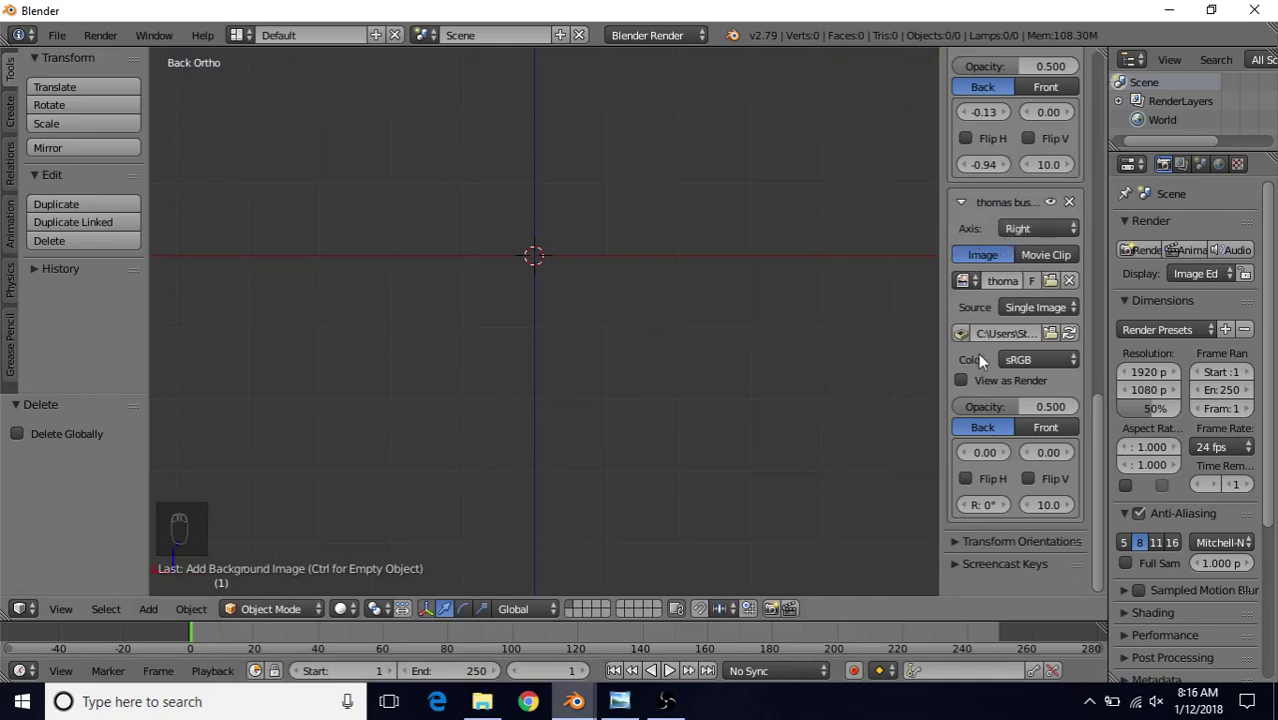
- Add a third background image slot and open the References folder to choose its file
scroll(992, 332, "up", 5)
scroll(991, 332, "up", 2)
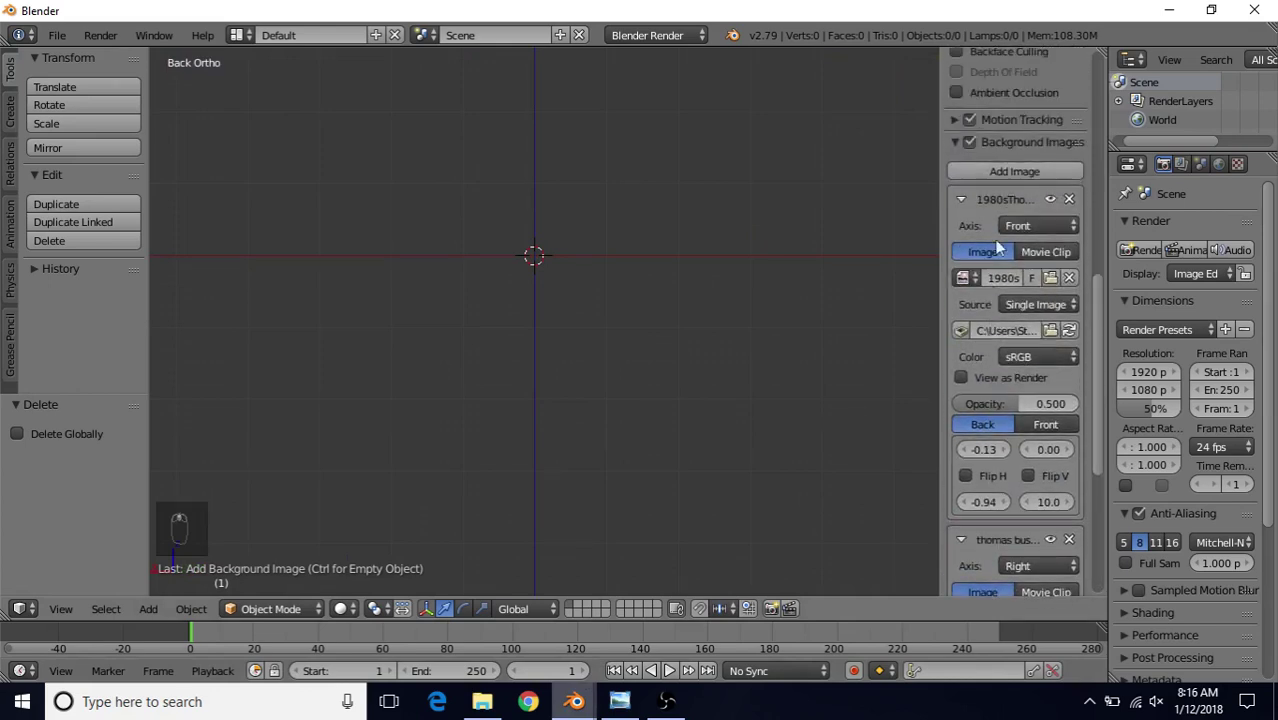
scroll(1002, 368, "down", 6)
scroll(1001, 392, "down", 4)
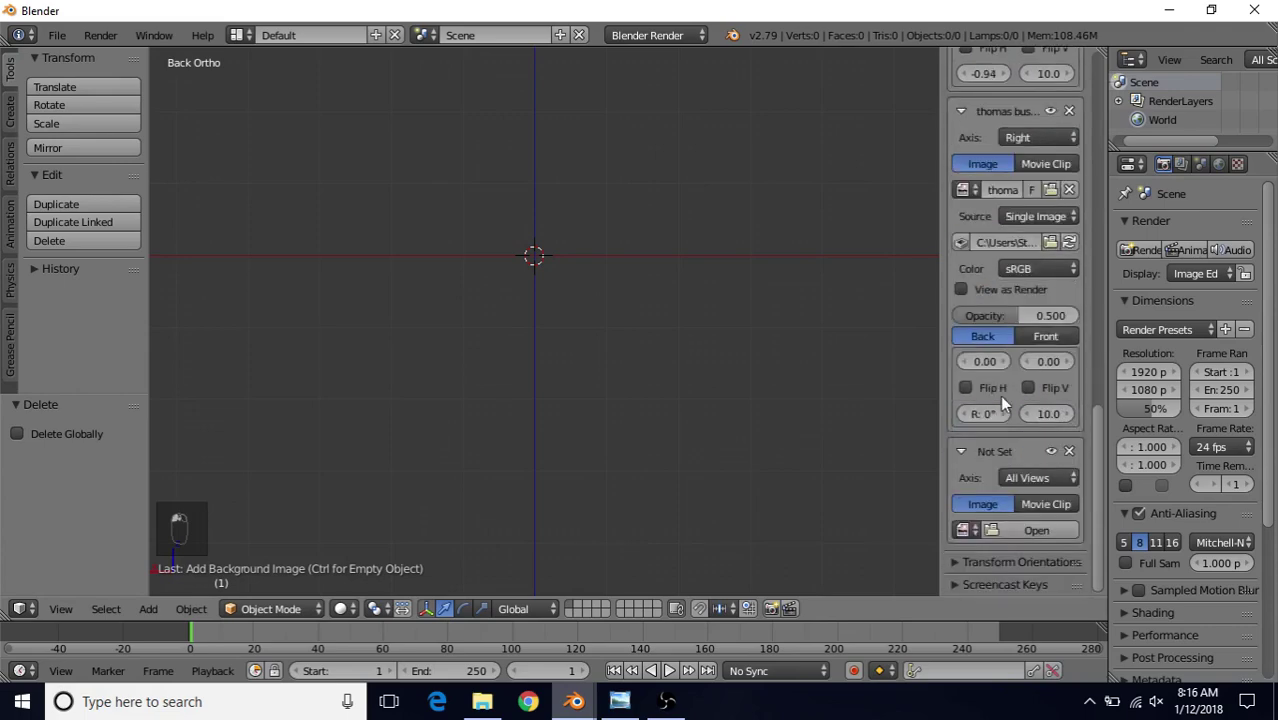
left_click(1027, 528)
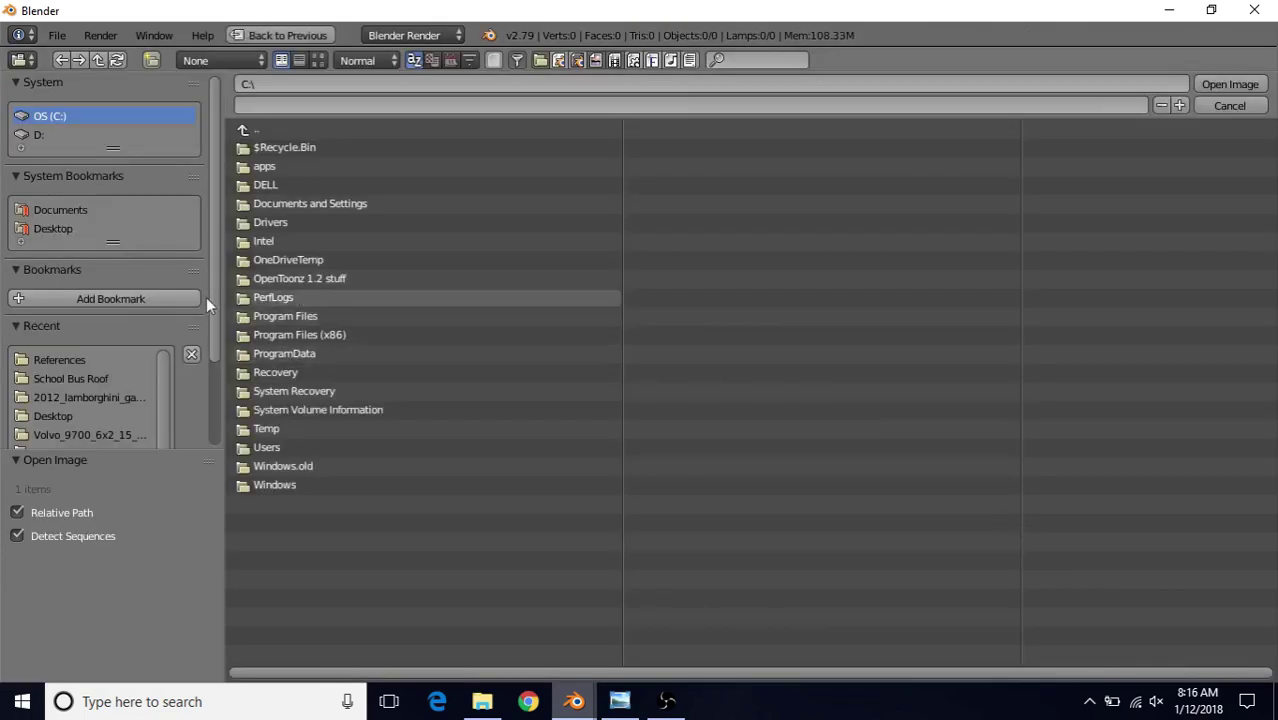
left_click(81, 356)
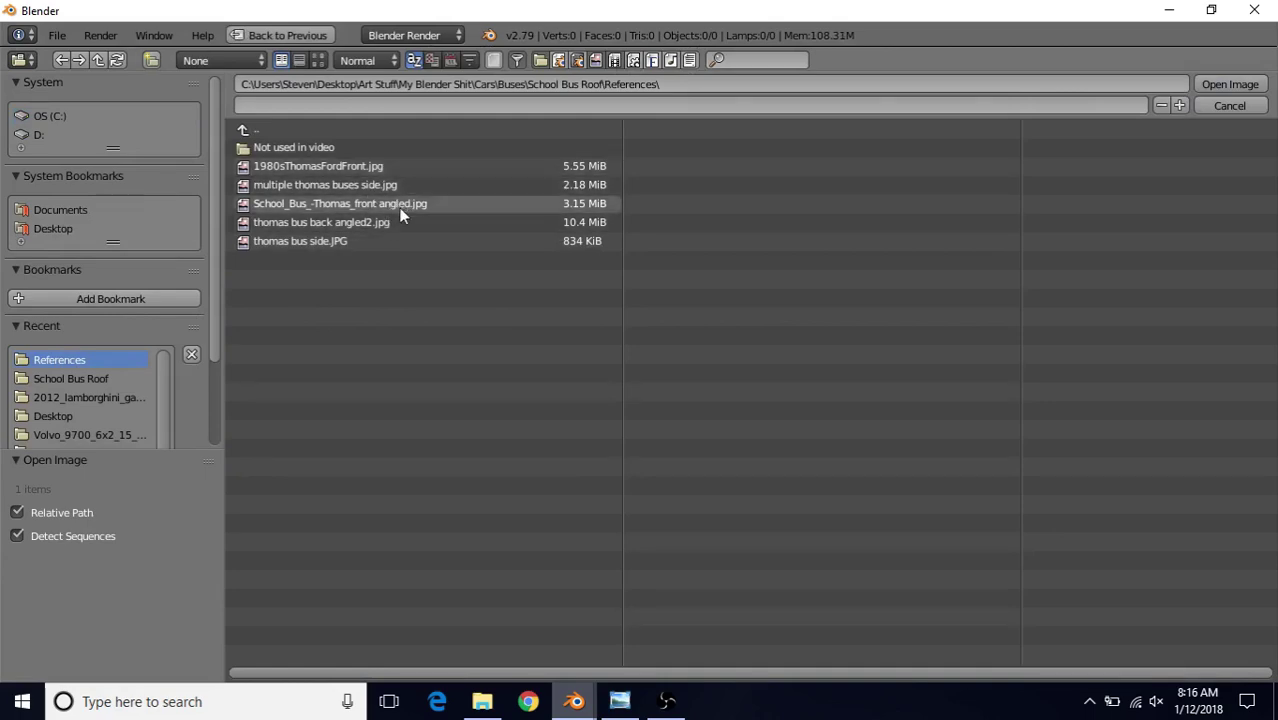
- Switch to Windows Photo Viewer, browse the reference photos up to thomas bus back angled2, and minimize the viewer
left_click(630, 700)
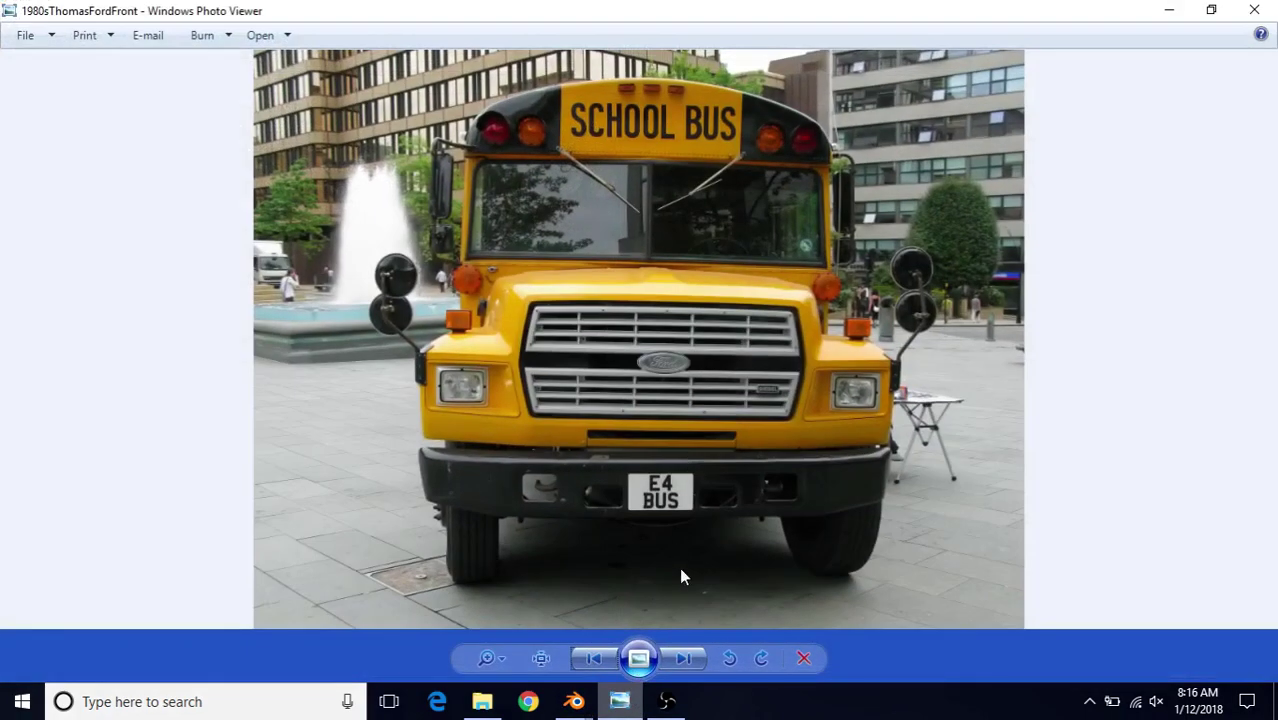
left_click(688, 662)
left_click(688, 662)
left_click(688, 662)
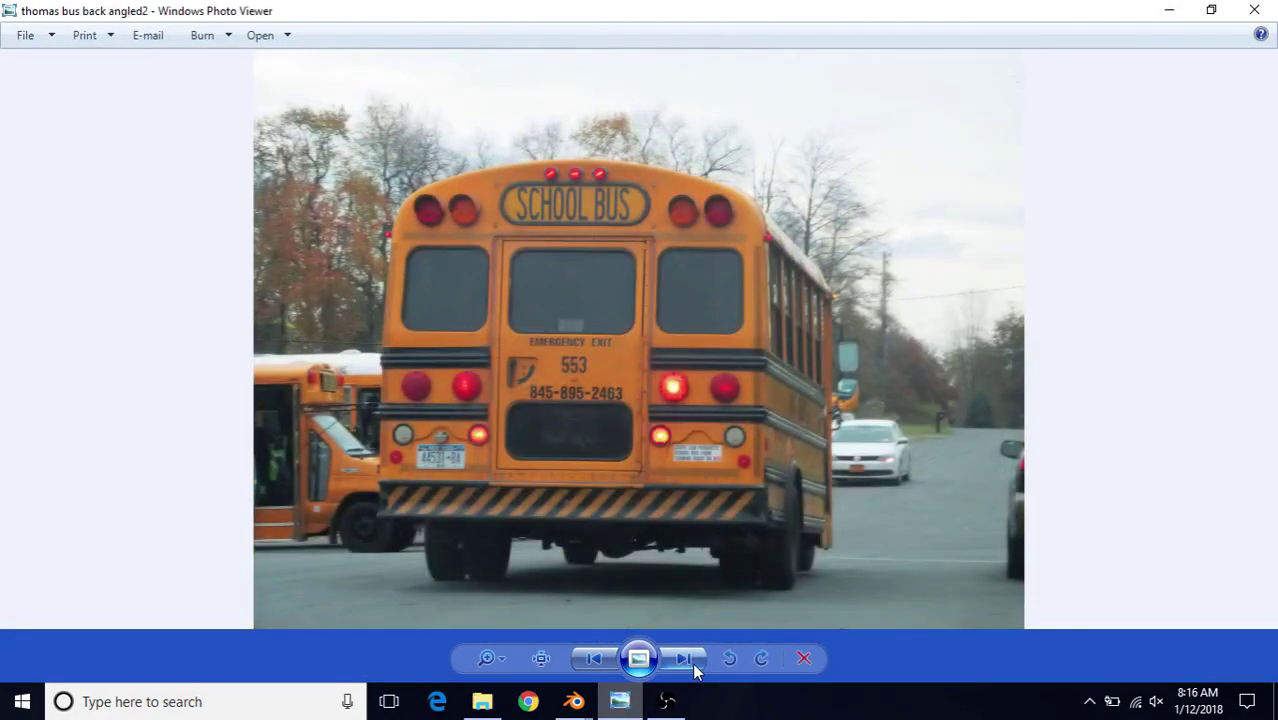
left_click(1168, 10)
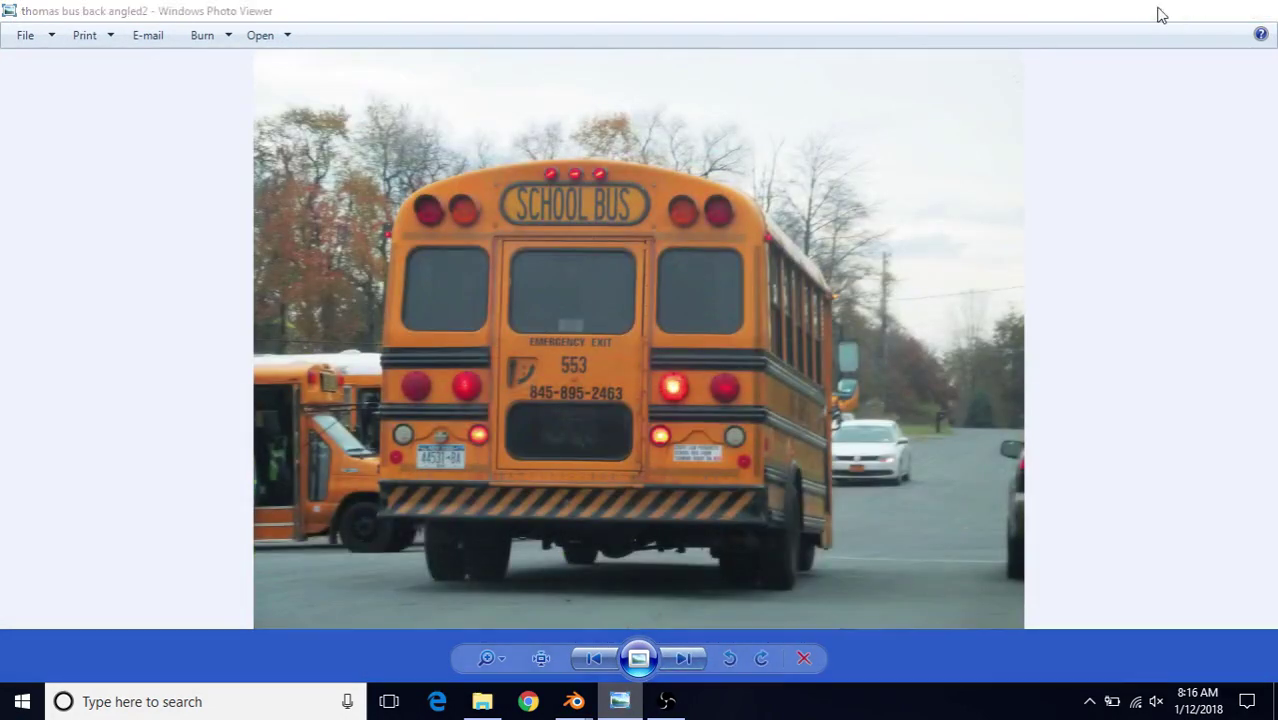
- Load thomas bus back angled2.jpg as the third background image and bring its settings into reach
left_click(380, 223)
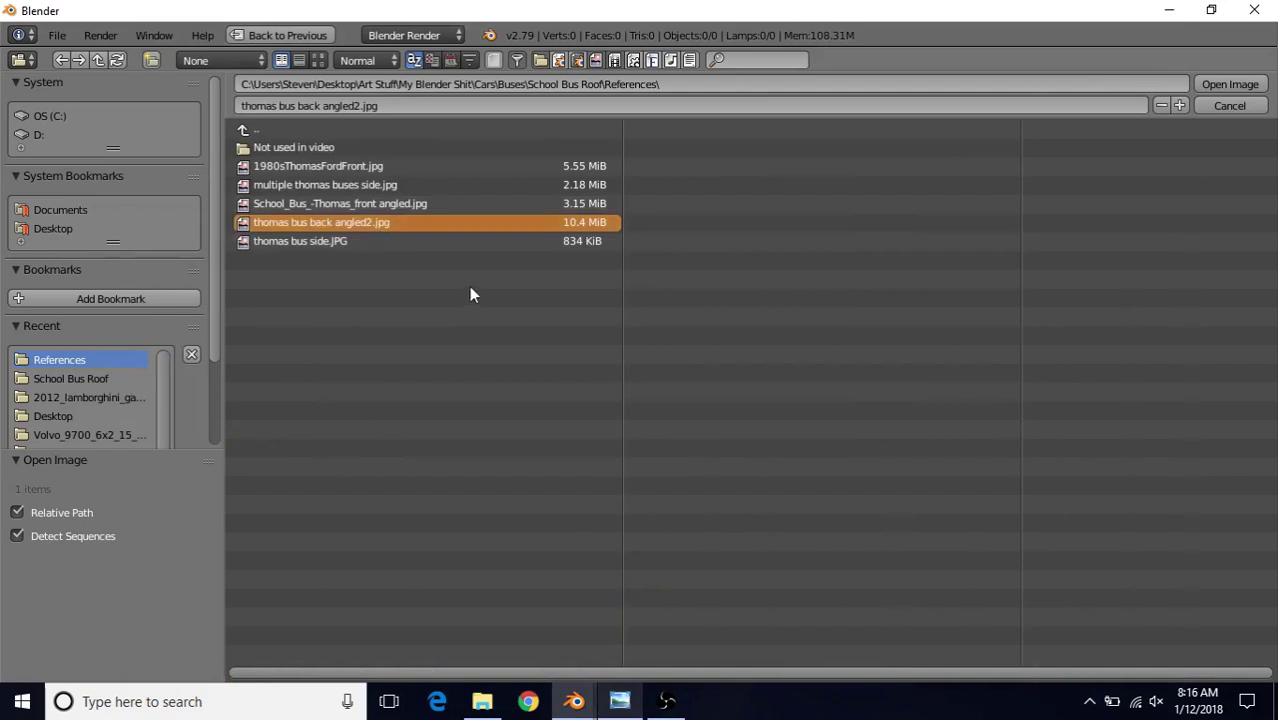
left_click(1230, 84)
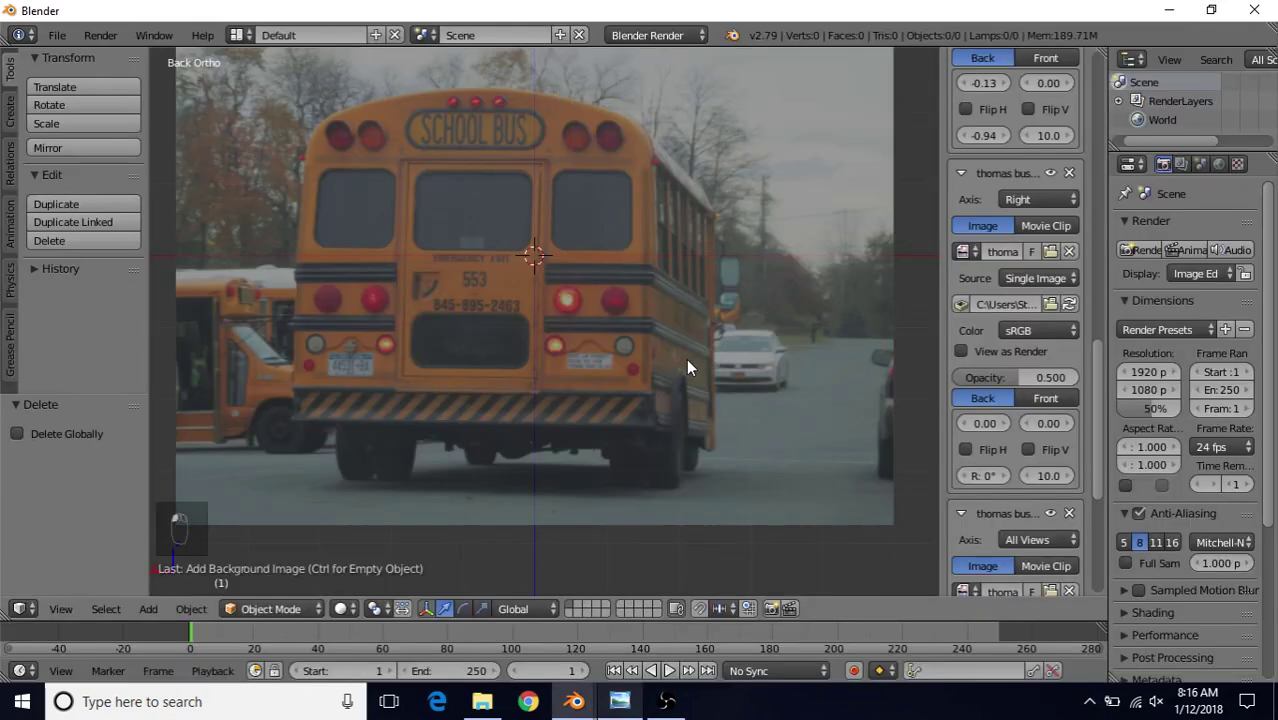
middle_click_drag(628, 272, 628, 331, "shift")
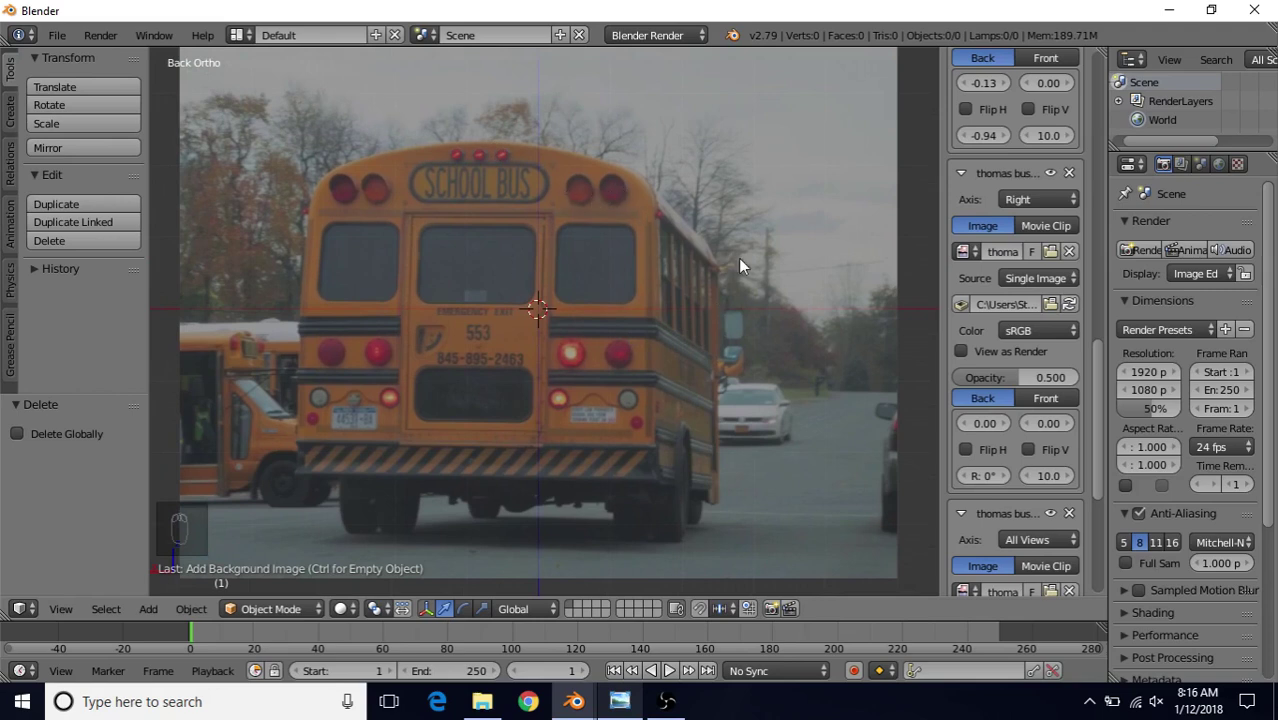
scroll(1007, 350, "down", 1)
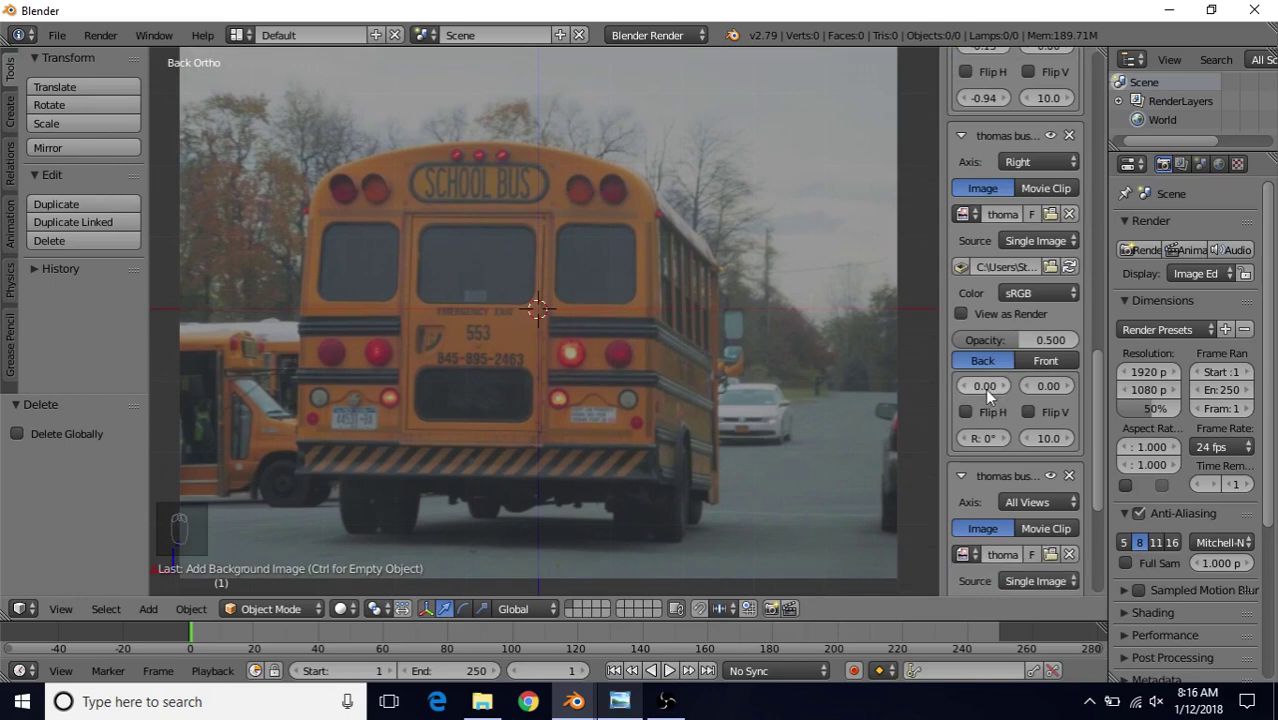
- Offset the thomas bus back image to X 0.81 and Y -0.76 so the bus rear centres on the vertical axis
left_click_drag(984, 388, 1000, 388)
key("Escape")
scroll(1032, 453, "down", 7)
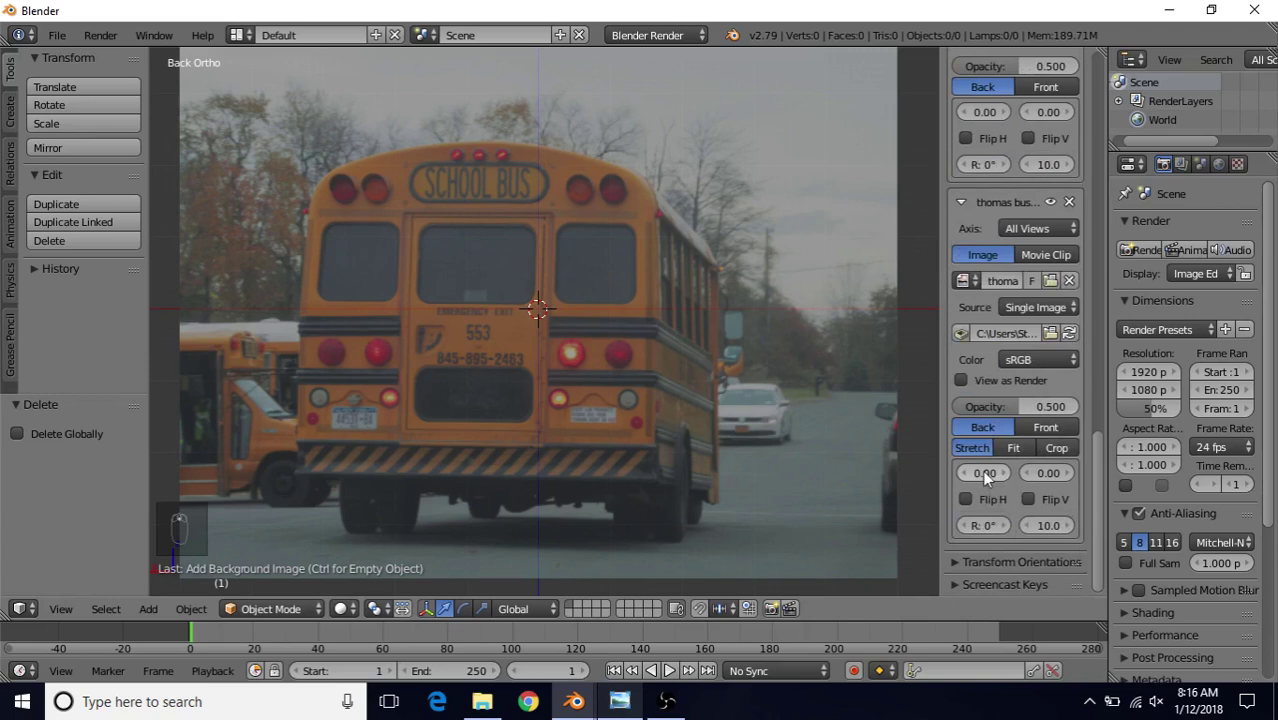
left_click_drag(984, 473, 1022, 476)
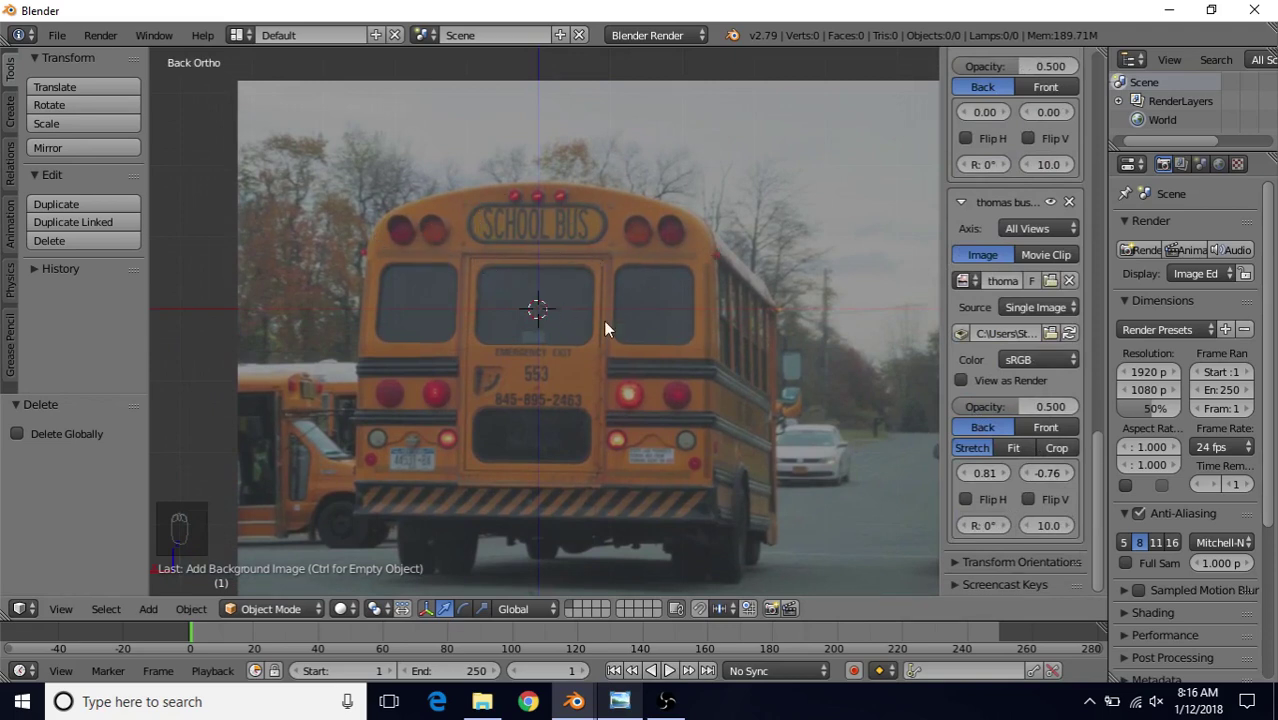
middle_click_drag(604, 322, 624, 338, "shift")
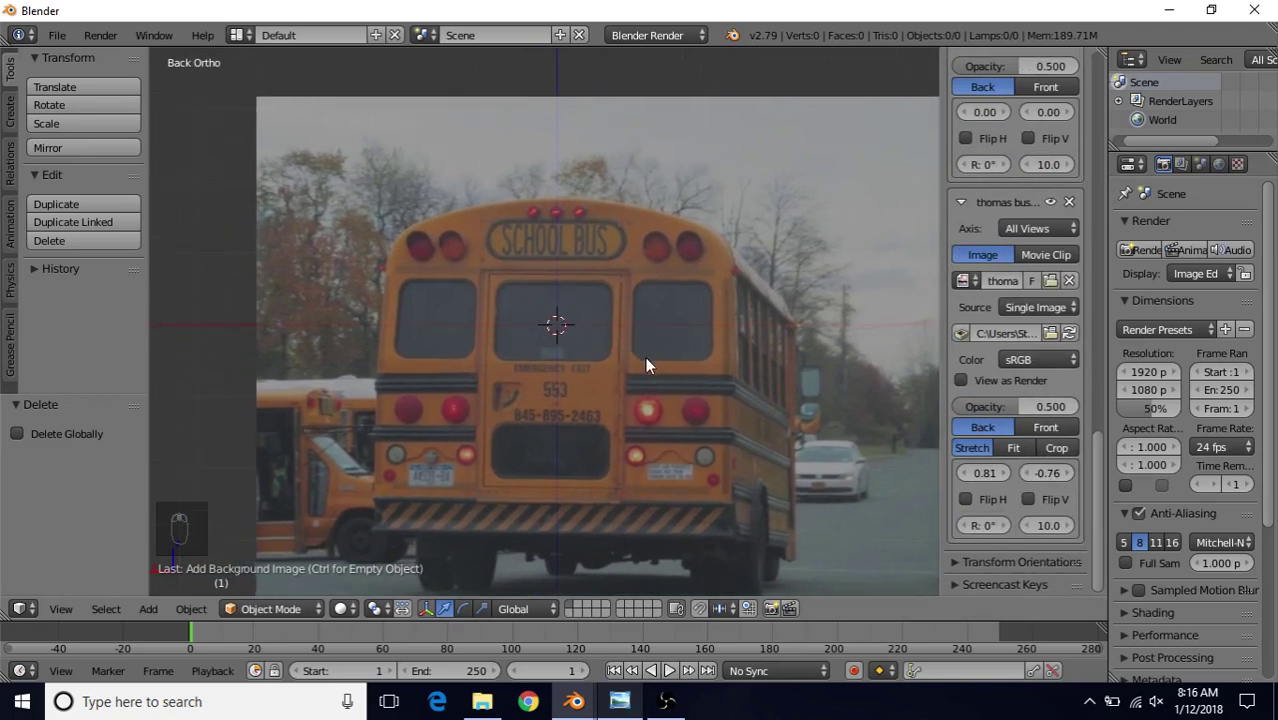
- Restrict the thomas bus back image to the Back axis and check it in the back orthographic view
key("KP_1")
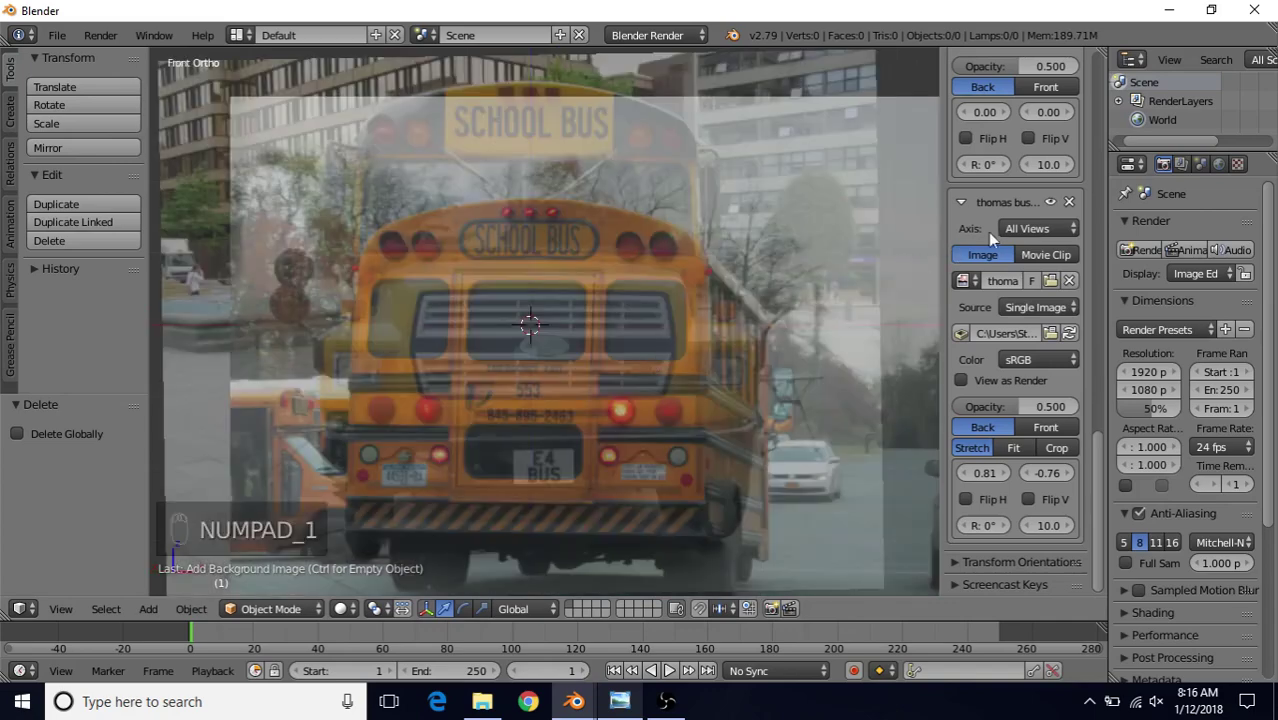
left_click(1027, 228)
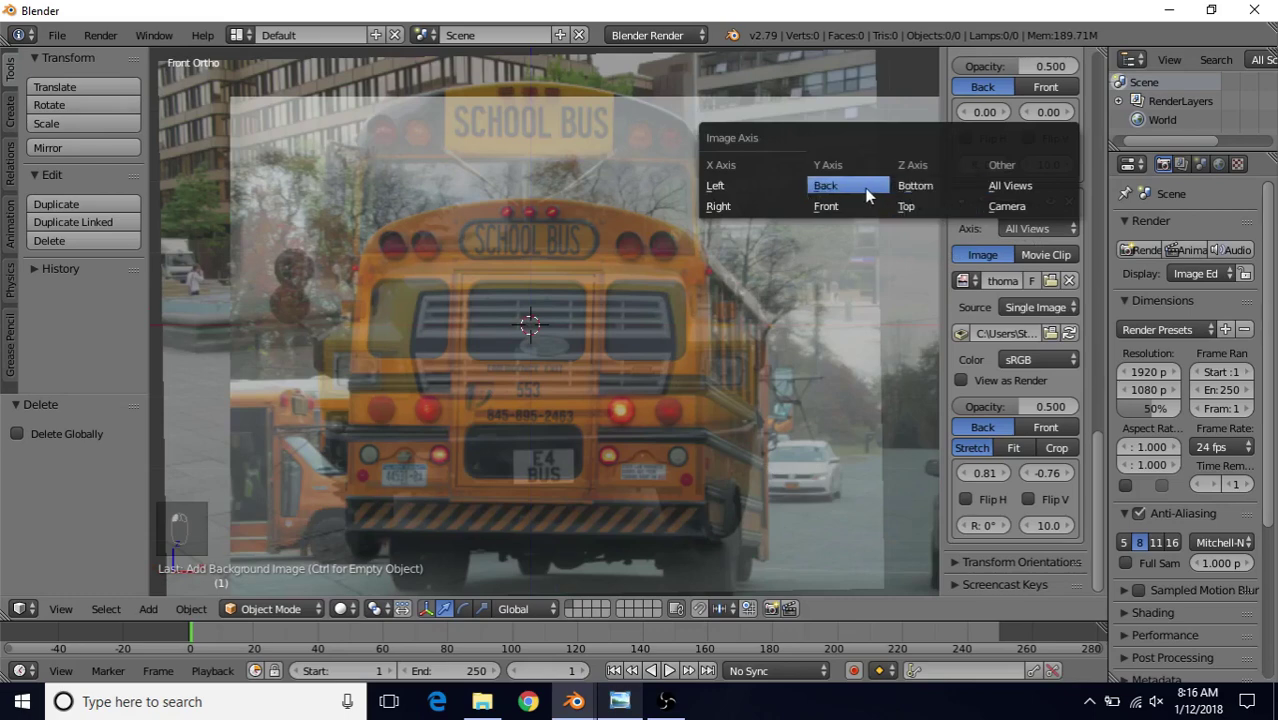
left_click(827, 187)
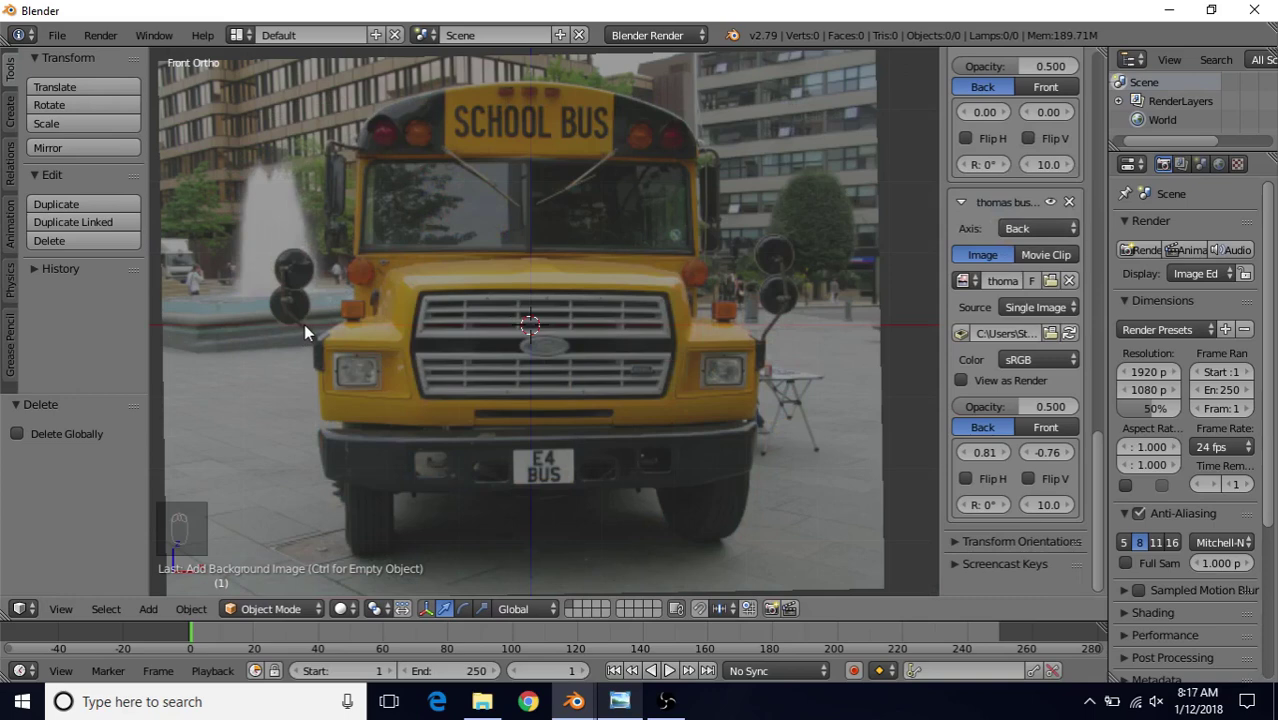
key("KP_3")
key("ctrl+KP_1")
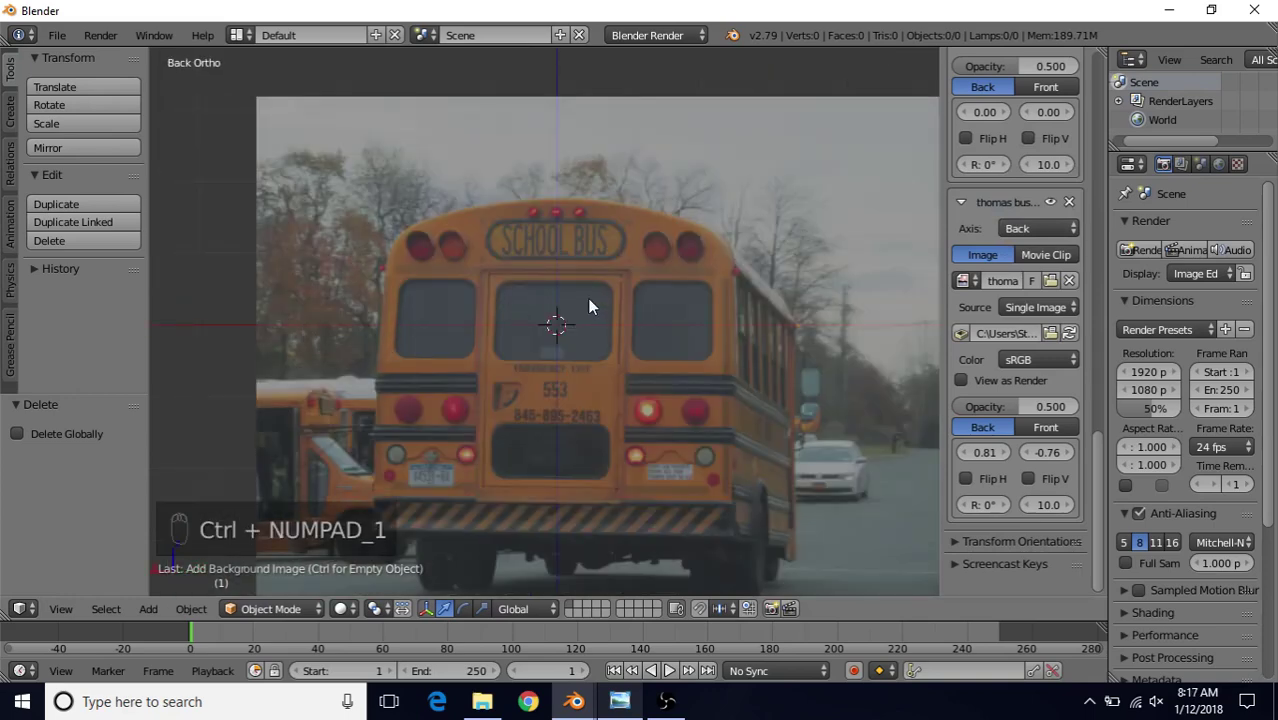
- Examine the front reference image and the roofline along the full length of the bus in the right side view
key("KP_1")
middle_click_drag(552, 236, 528, 390, "shift")
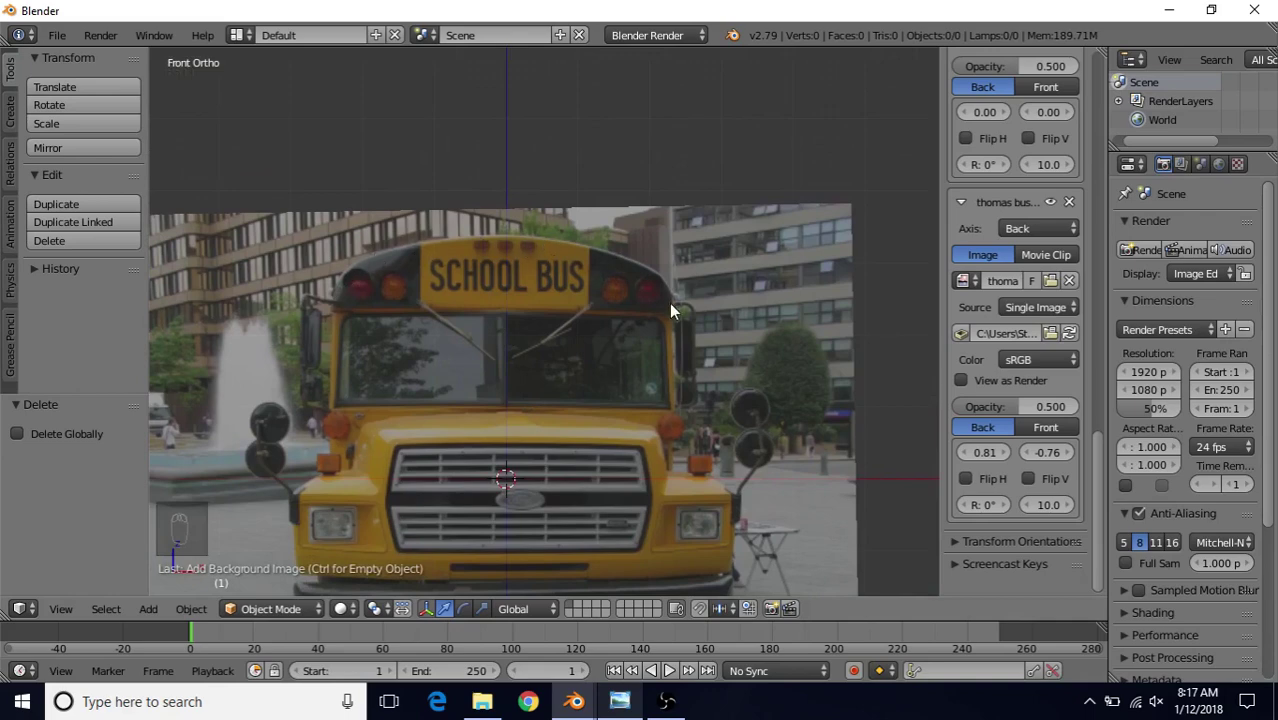
key("KP_3")
scroll(406, 353, "up", 1)
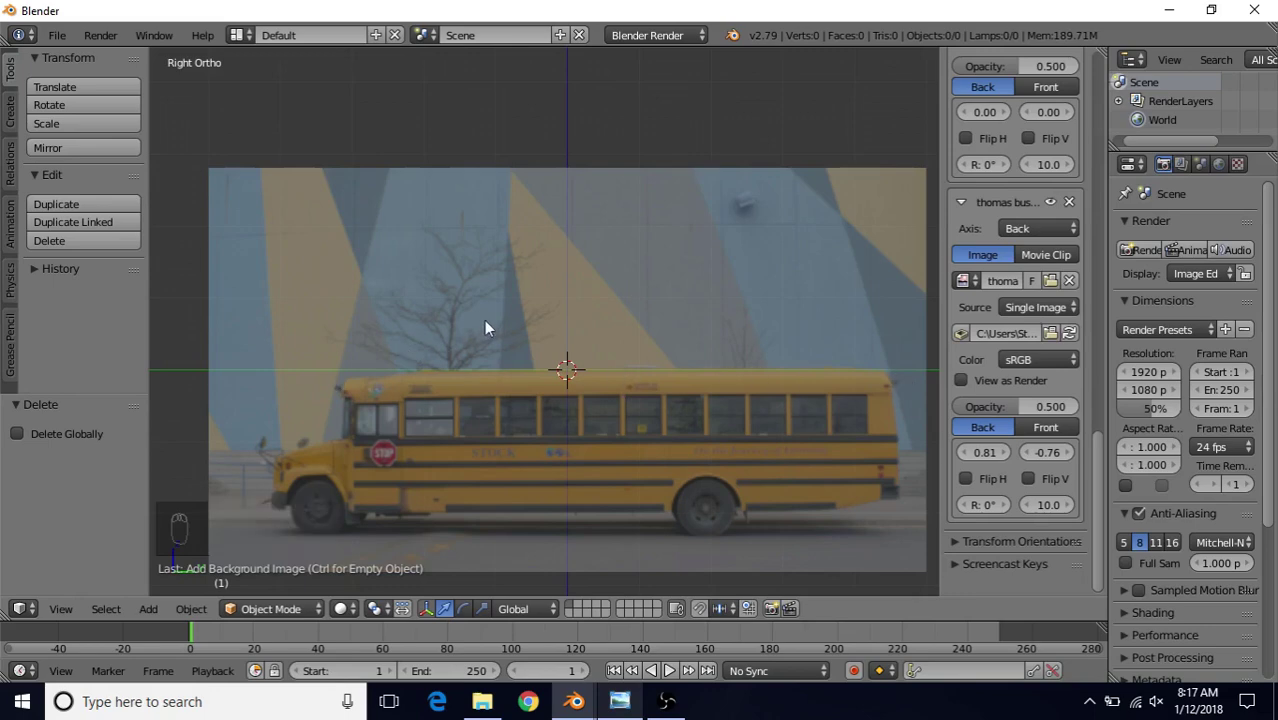
scroll(488, 325, "up", 4)
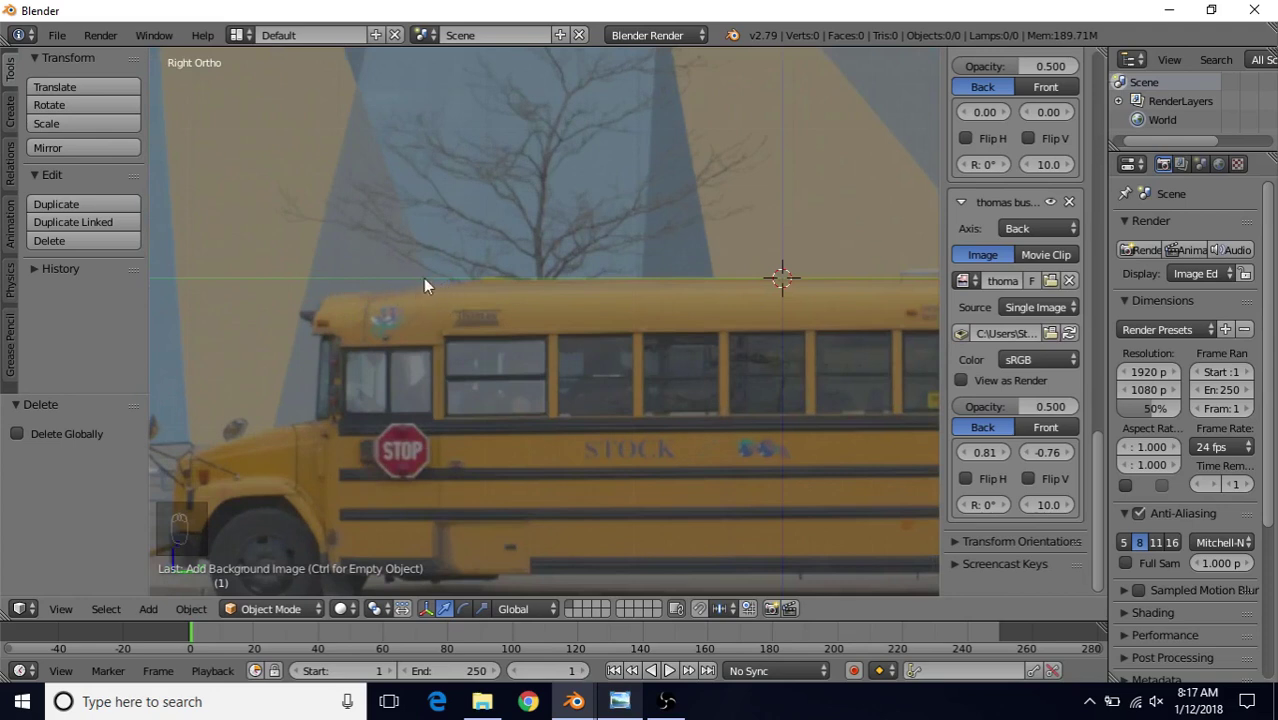
middle_click_drag(471, 334, 562, 351, "shift")
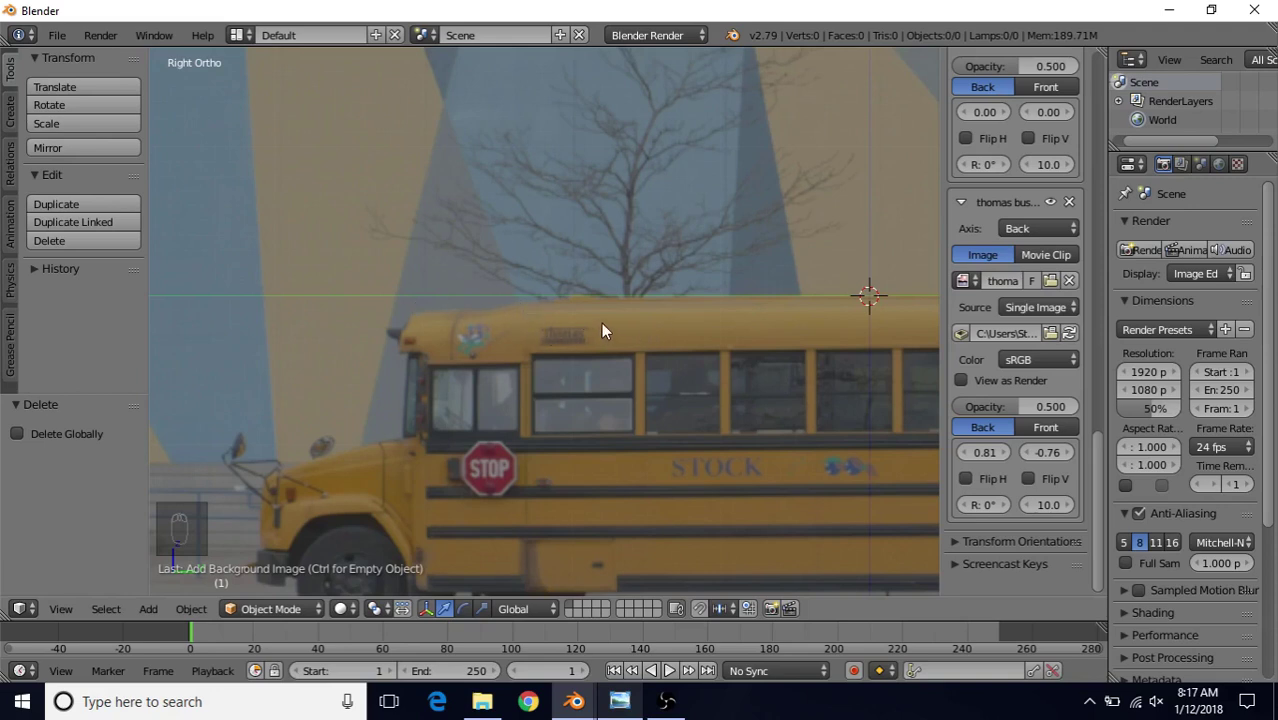
scroll(640, 365, "down", 3)
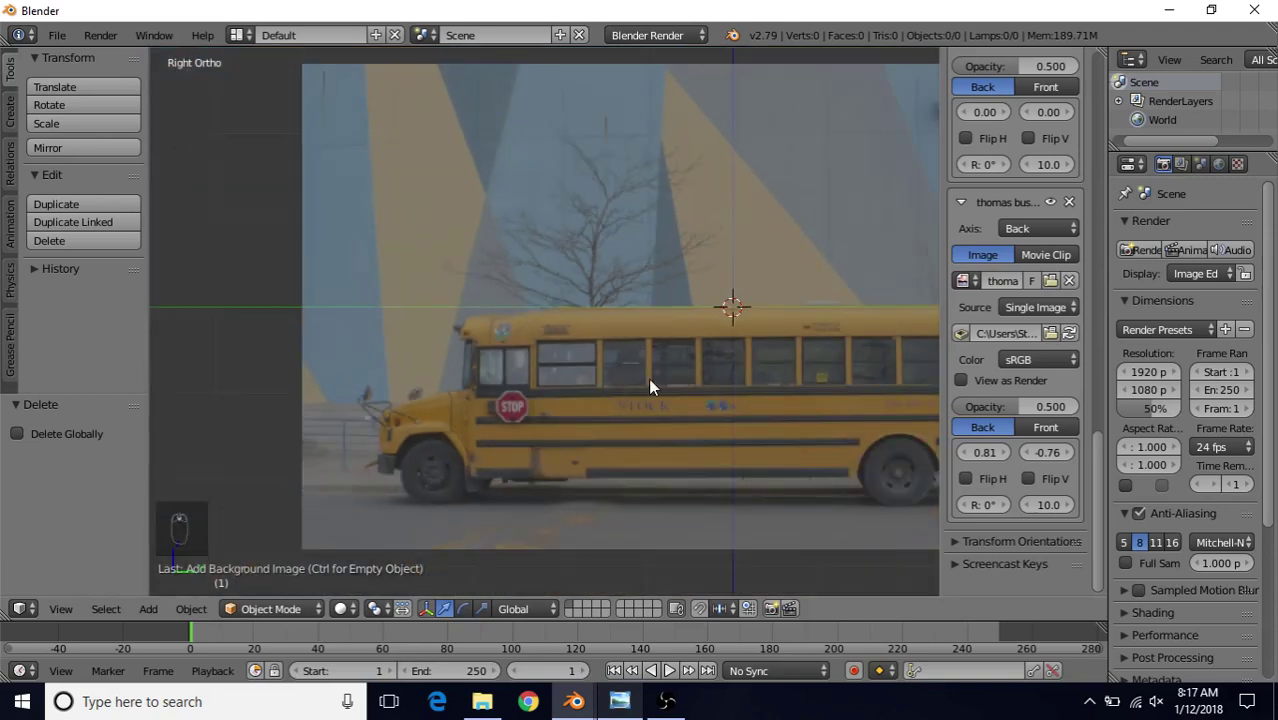
middle_click_drag(648, 387, 573, 330, "shift")
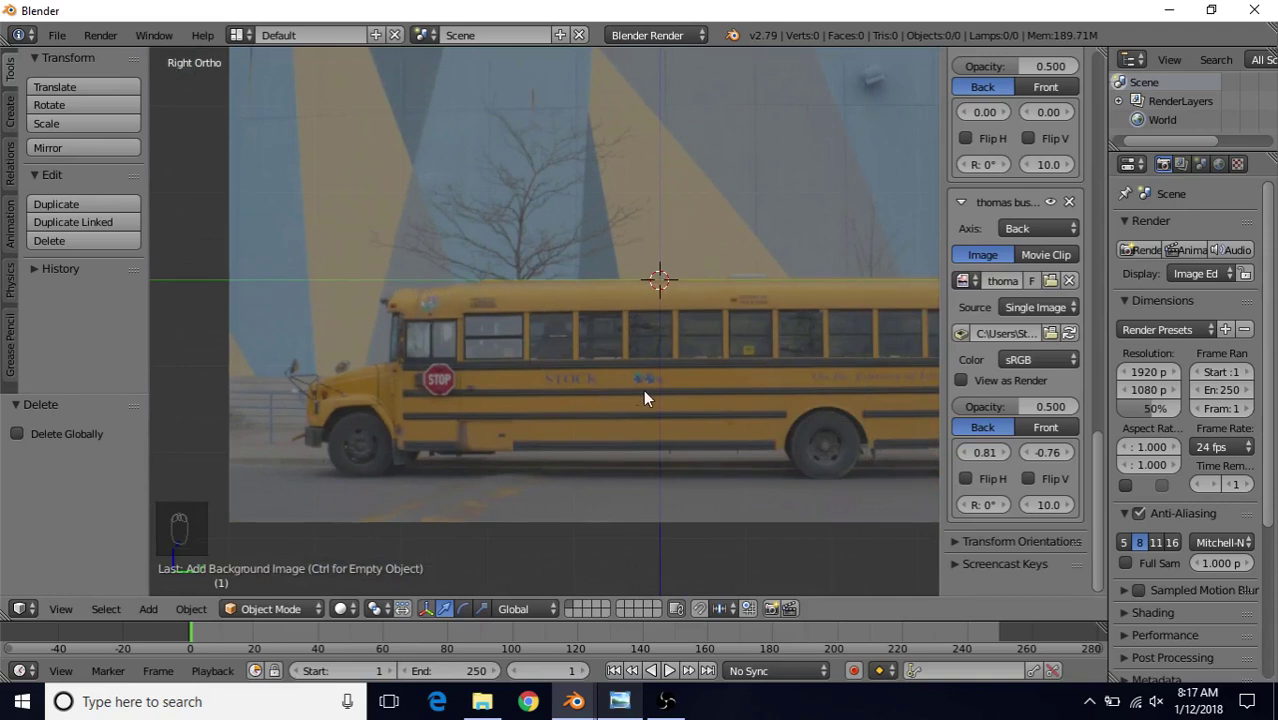
middle_click_drag(628, 380, 513, 316, "shift")
scroll(685, 379, "down", 4, "ctrl")
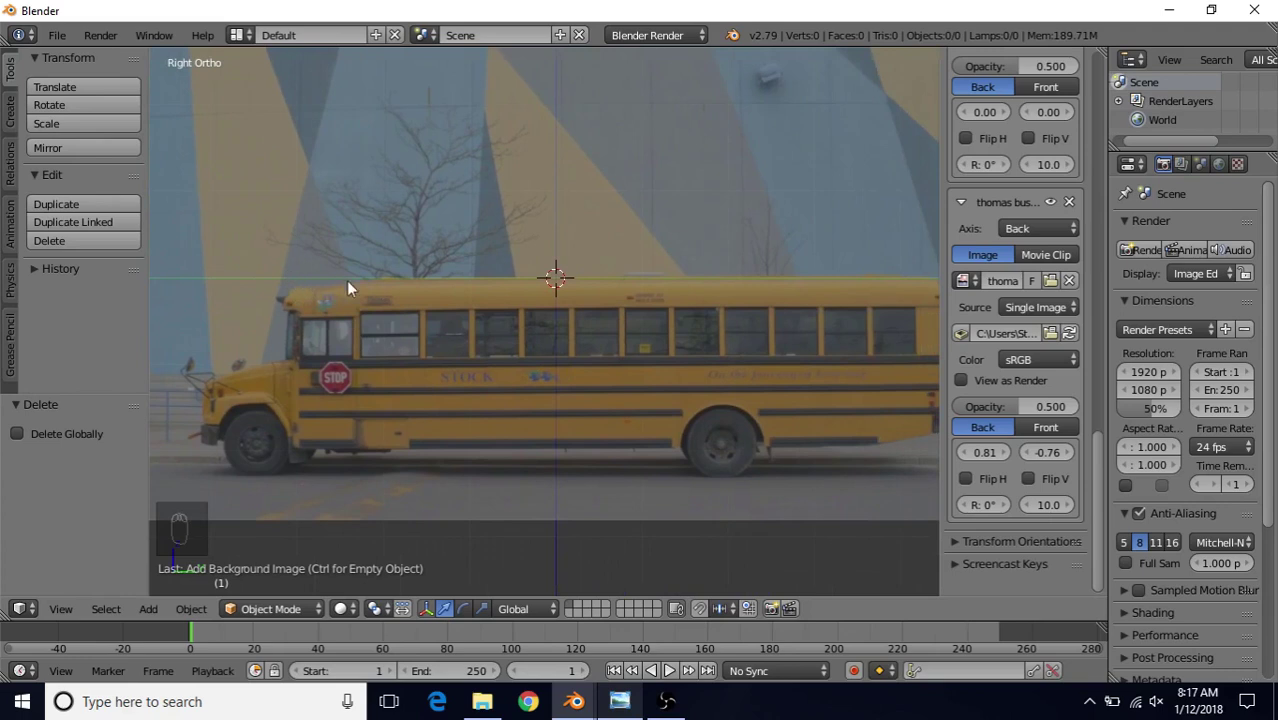
scroll(508, 318, "down", 4, "ctrl")
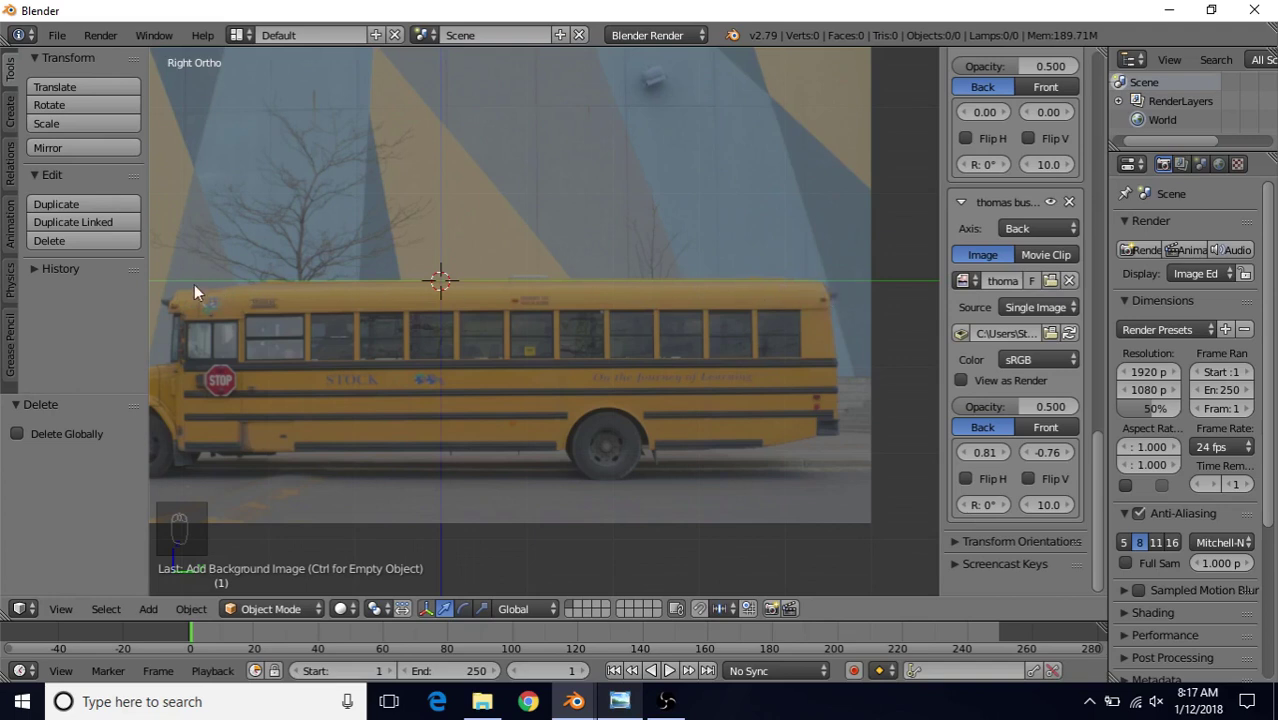
scroll(519, 330, "up", 6, "ctrl")
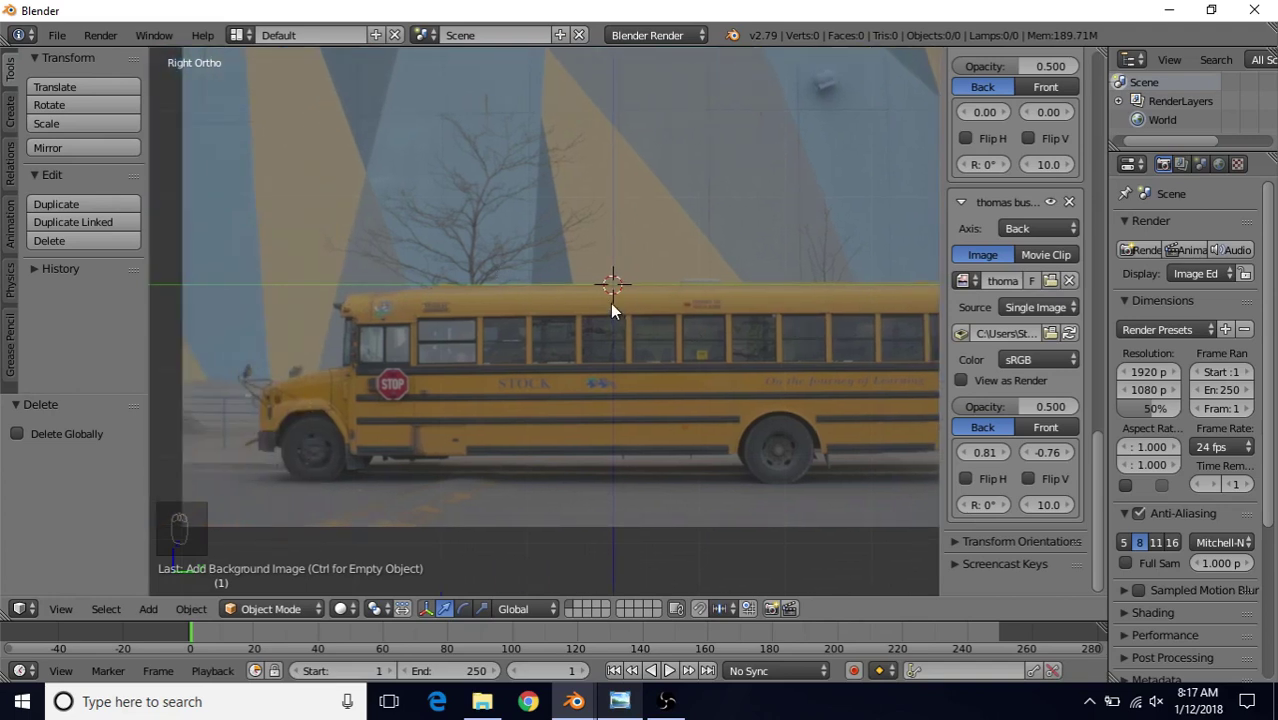
- Switch to the front orthographic view, frame the bus roof and add a plane at the origin
key("KP_1")
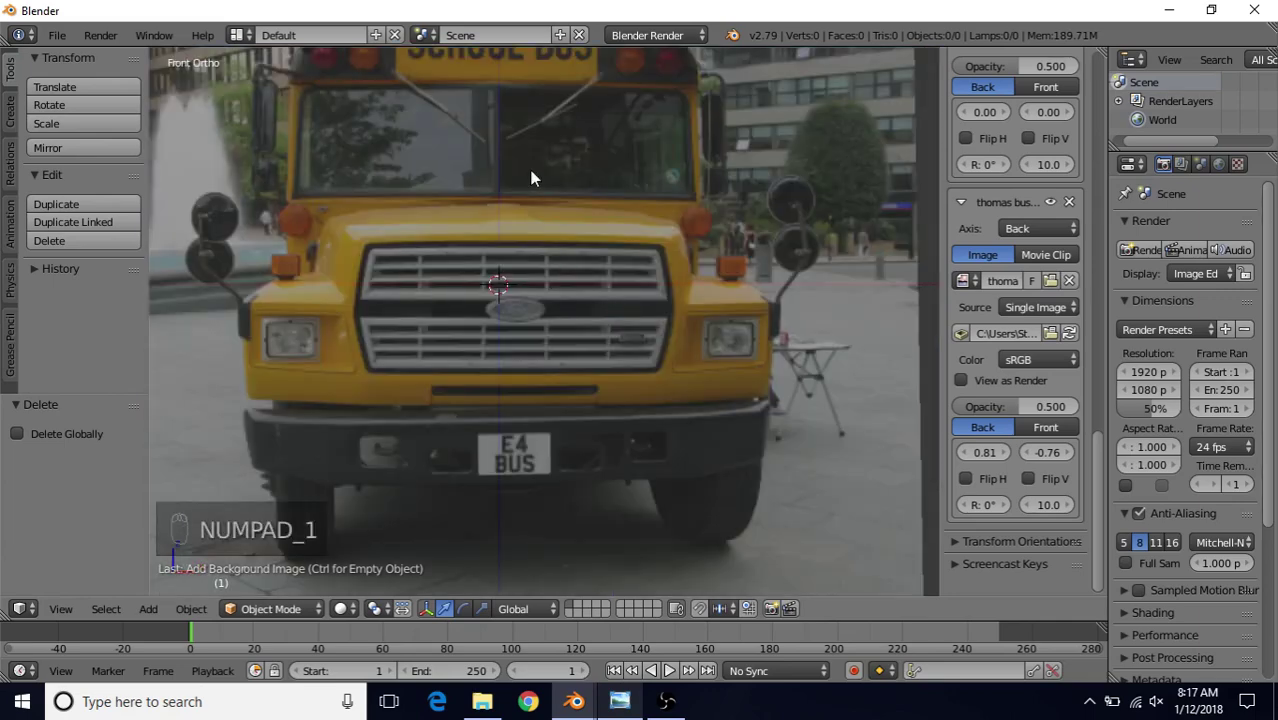
middle_click_drag(532, 178, 531, 342, "shift")
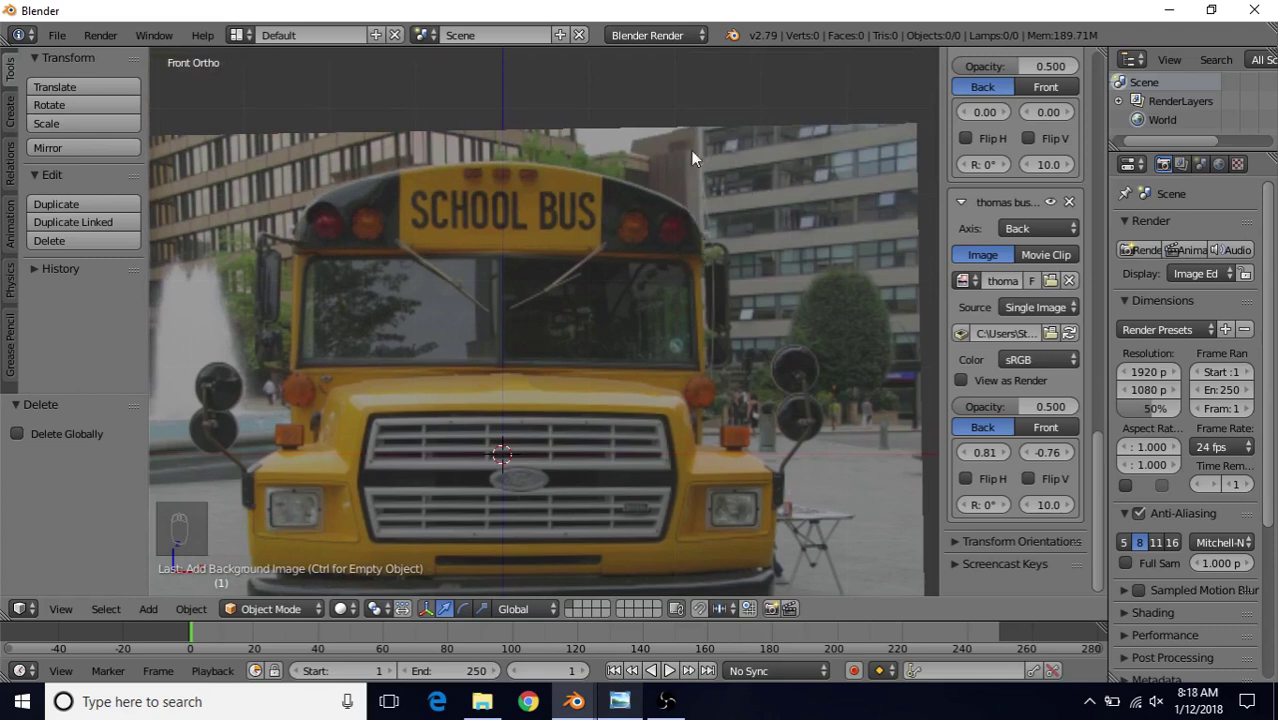
middle_click_drag(620, 277, 660, 297, "shift")
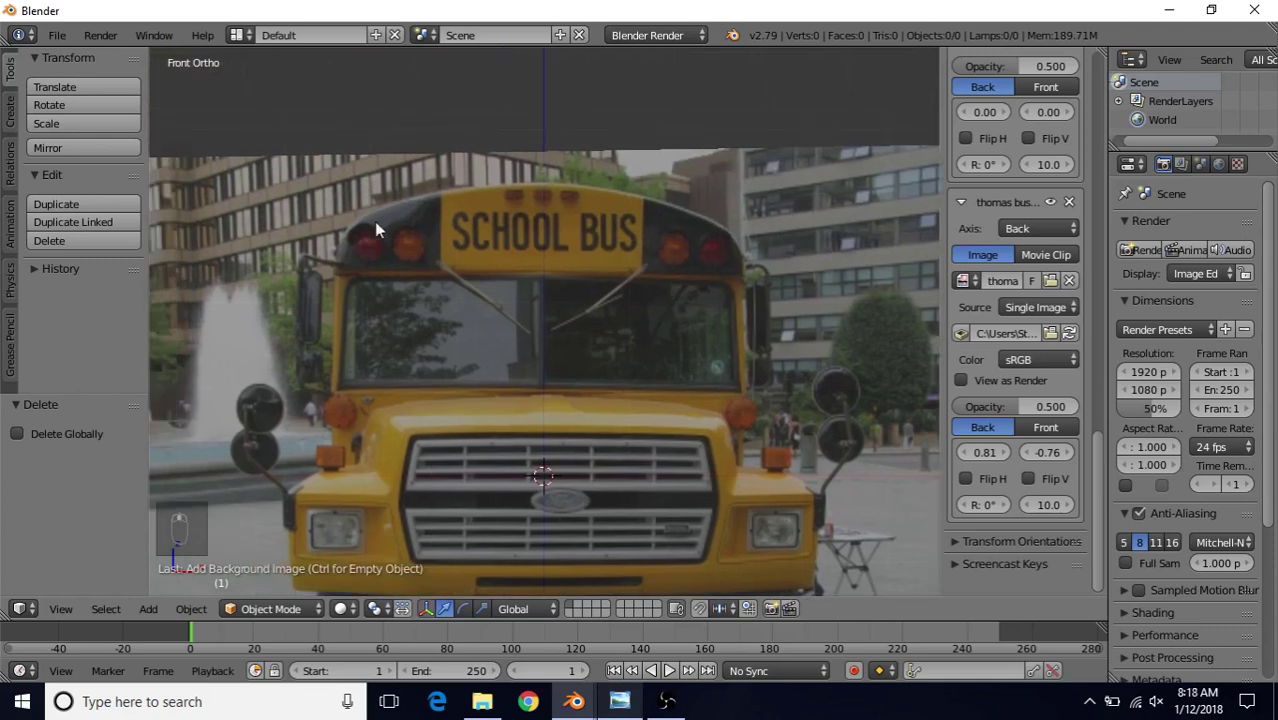
left_click(10, 112)
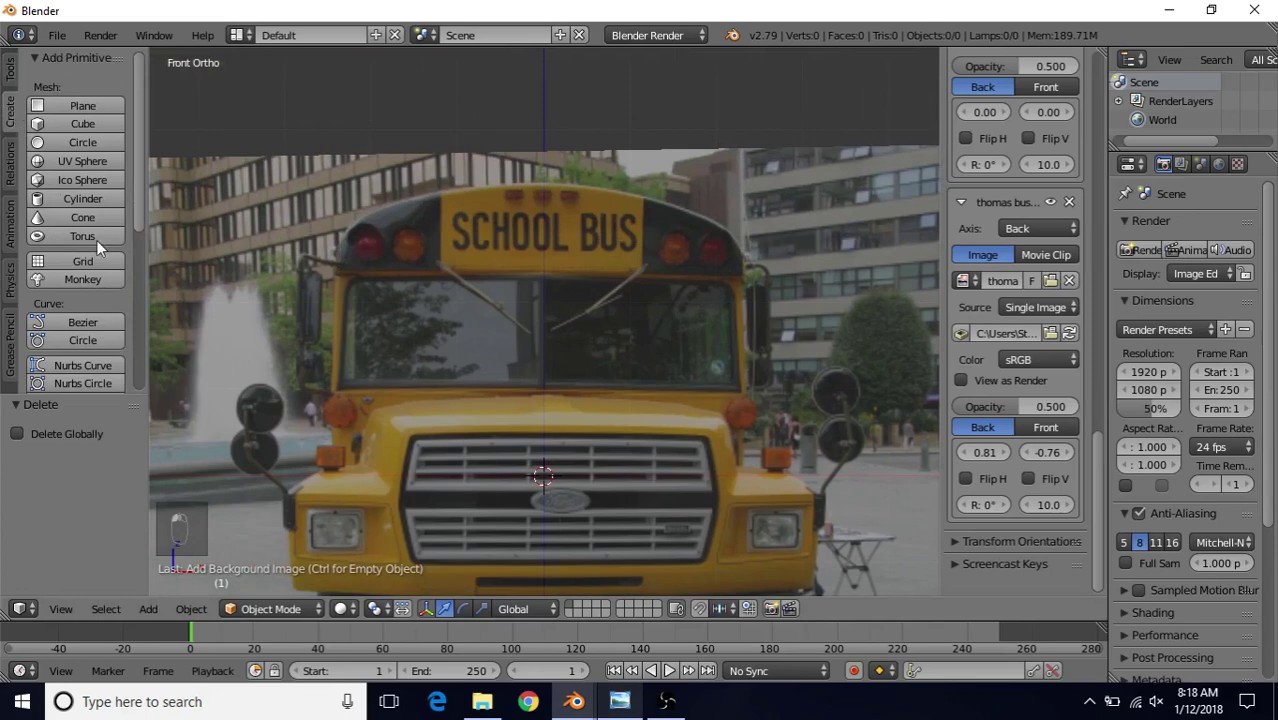
left_click(68, 108)
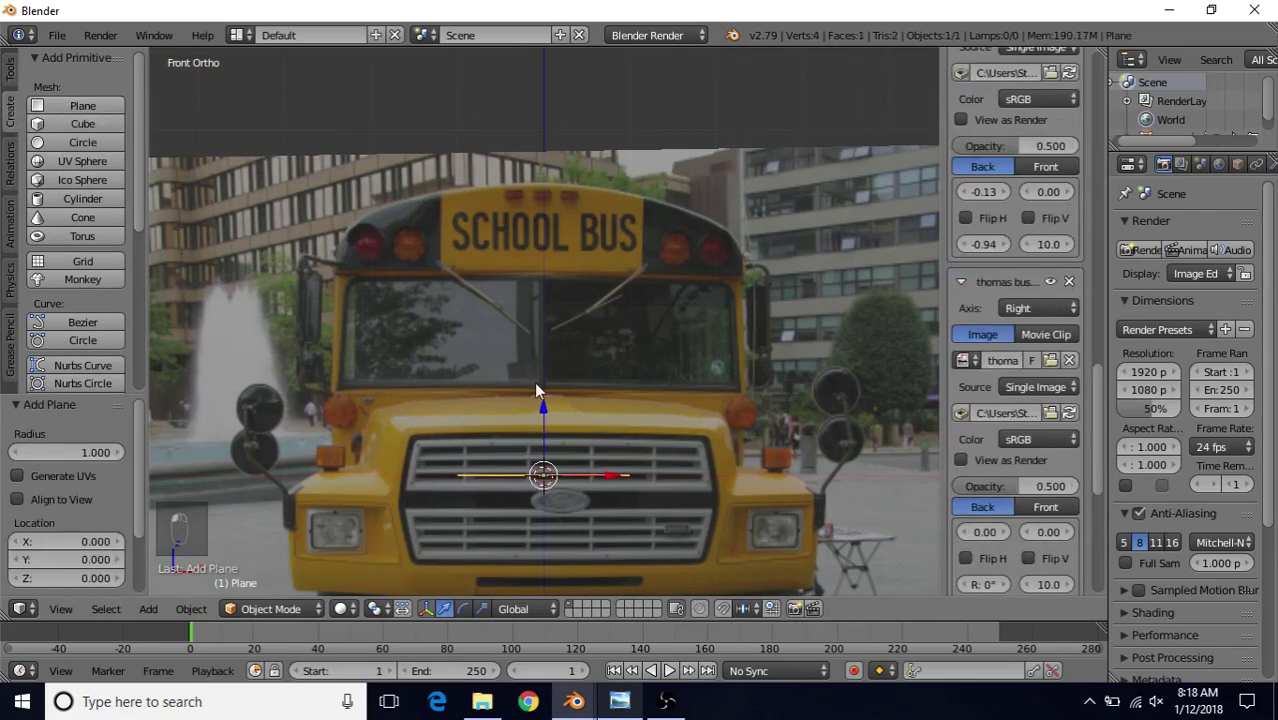
- Enter Edit Mode on the plane and merge all its vertices into a single one with Collapse
middle_click_drag(539, 388, 559, 322, "shift")
key("Tab")
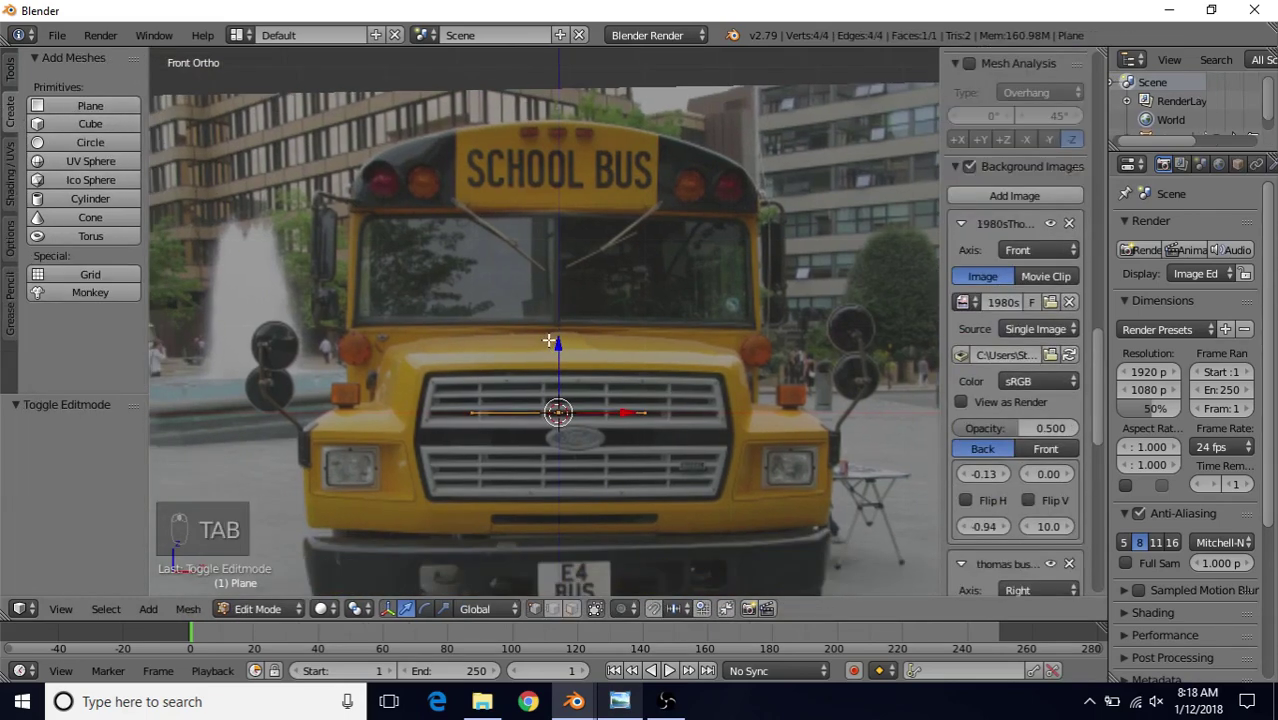
key("alt+m")
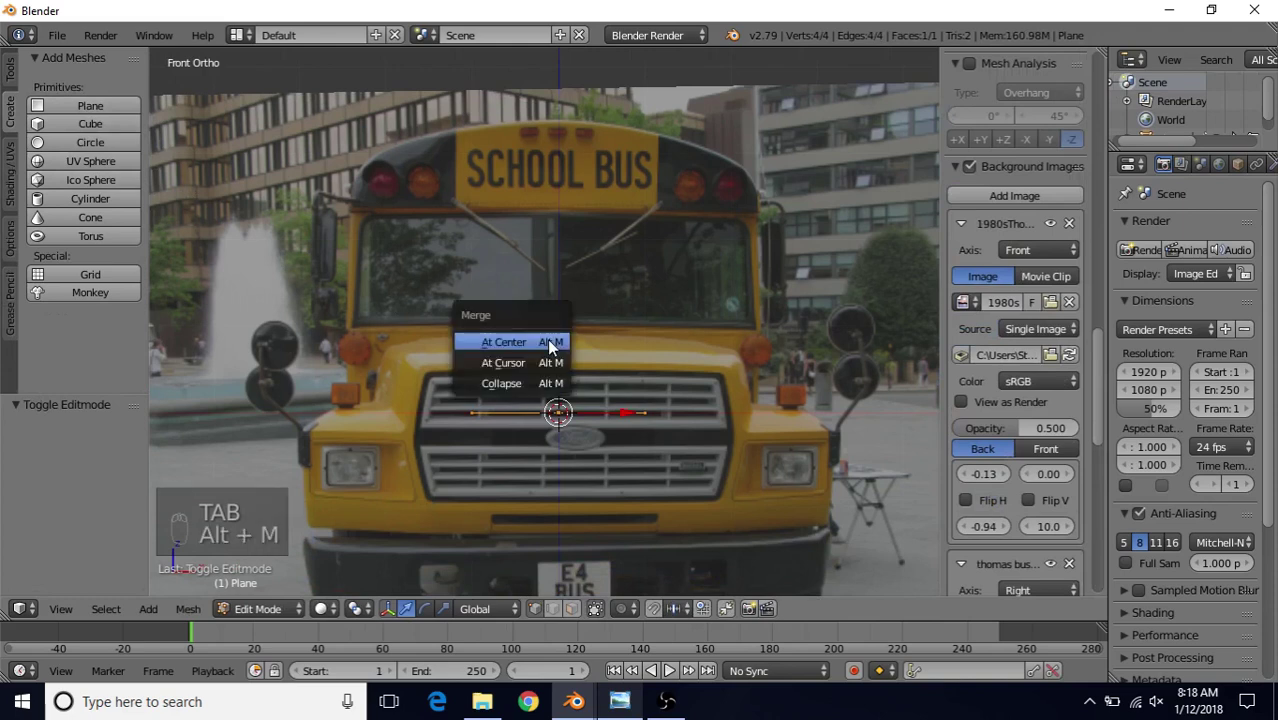
left_click(507, 381)
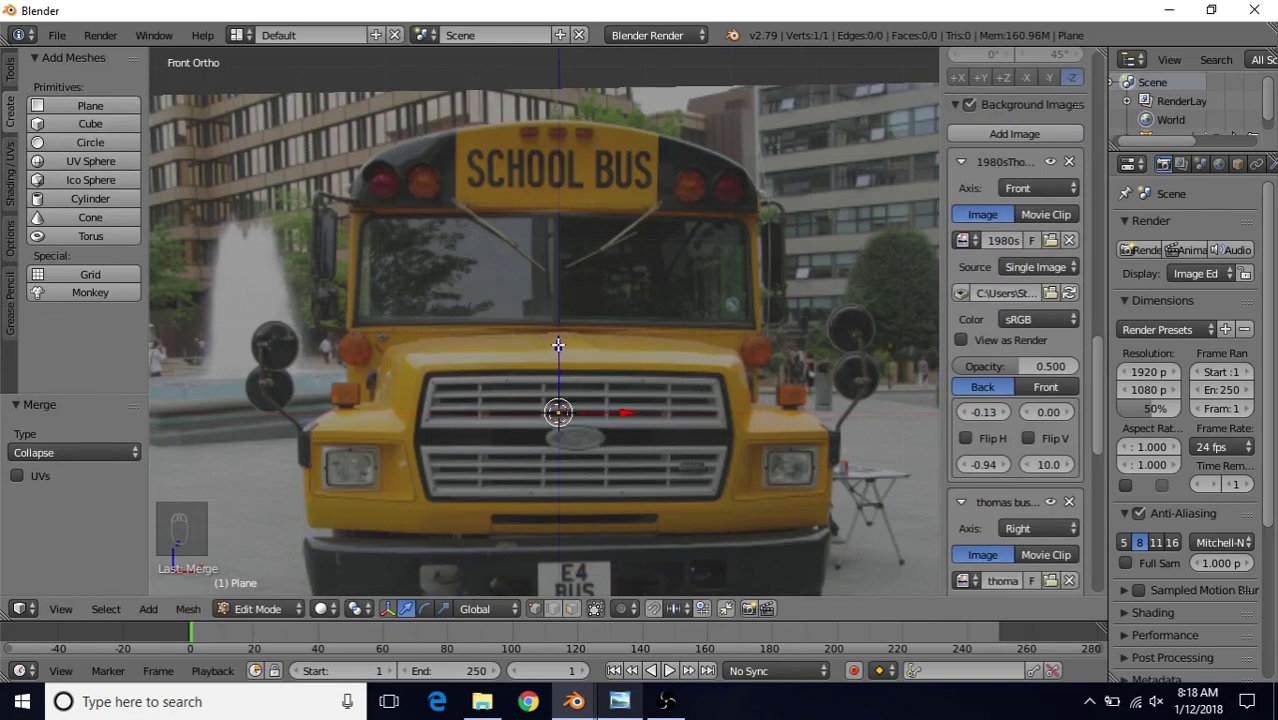
- Move the single vertex about 3.39 up along Z onto the top centre of the bus roof
left_click_drag(558, 340, 565, 590)
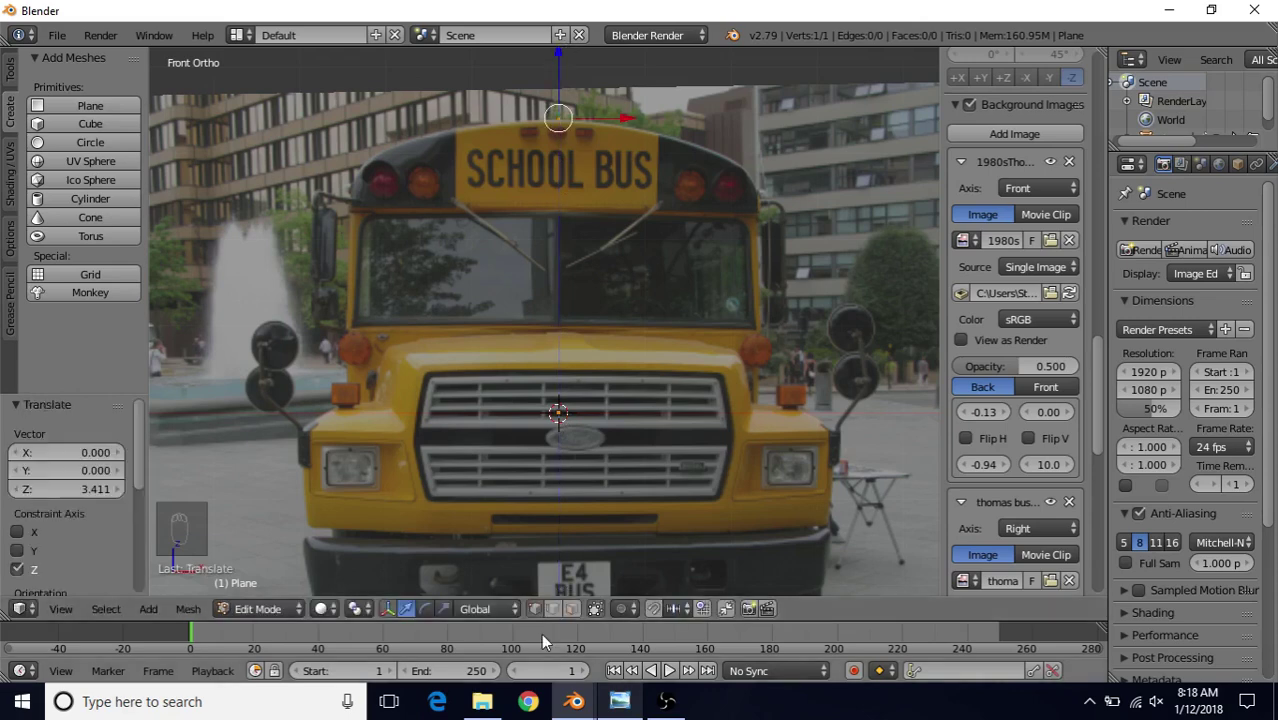
scroll(540, 228, "up", 5)
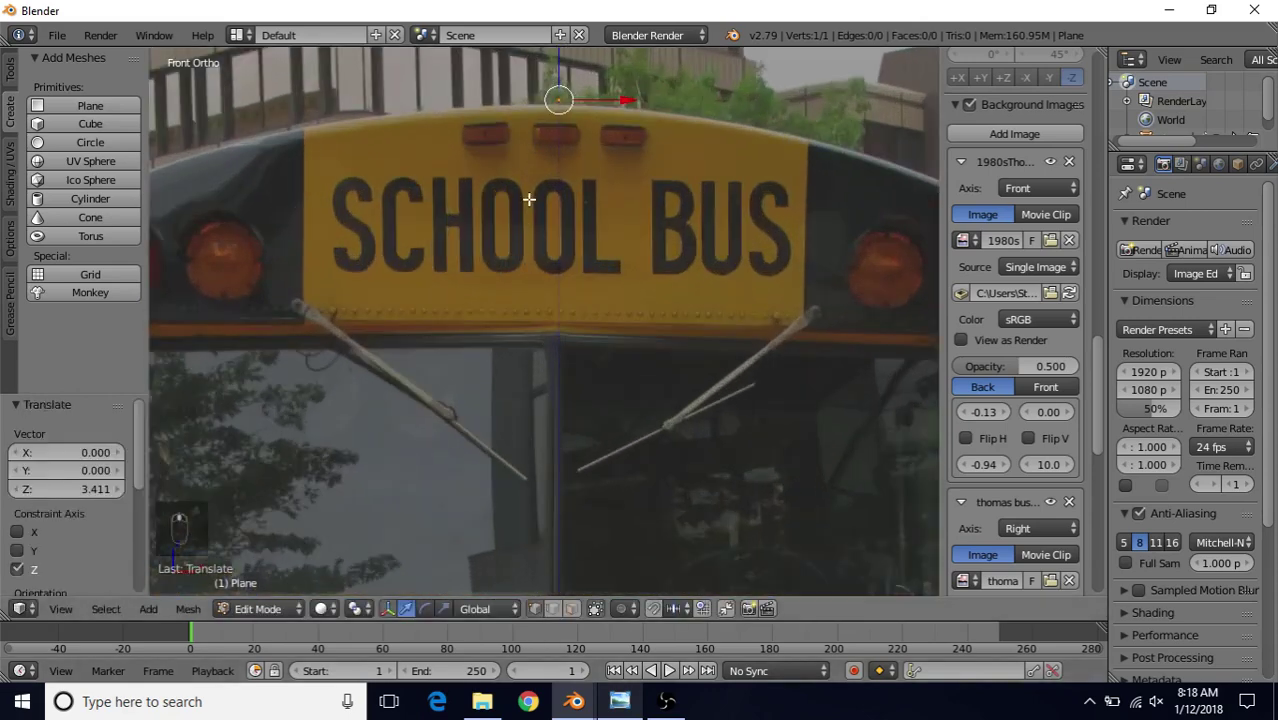
scroll(532, 202, "up", 4, "shift")
left_click_drag(546, 206, 545, 210)
scroll(576, 307, "down", 4)
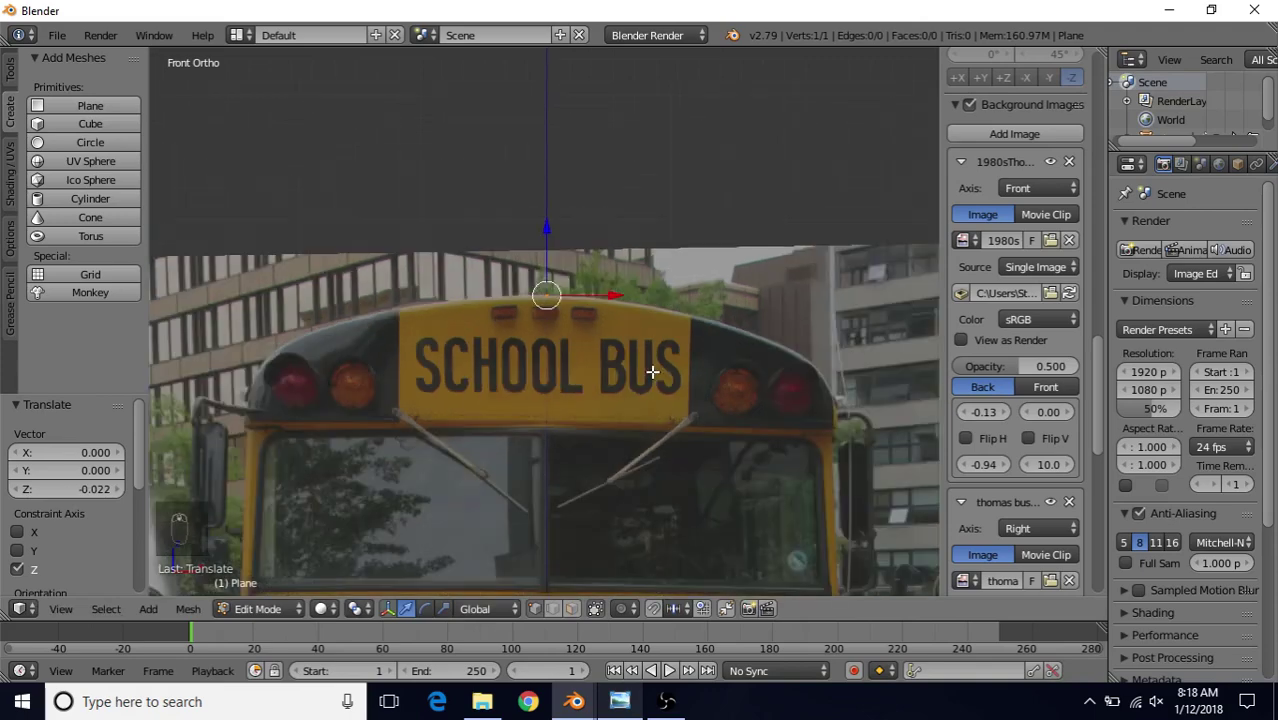
- Extrude the vertex twice along the roof curve, by about X 1.176, Z -0.157 and X 0.886, Z -0.321
scroll(535, 328, "up", 1)
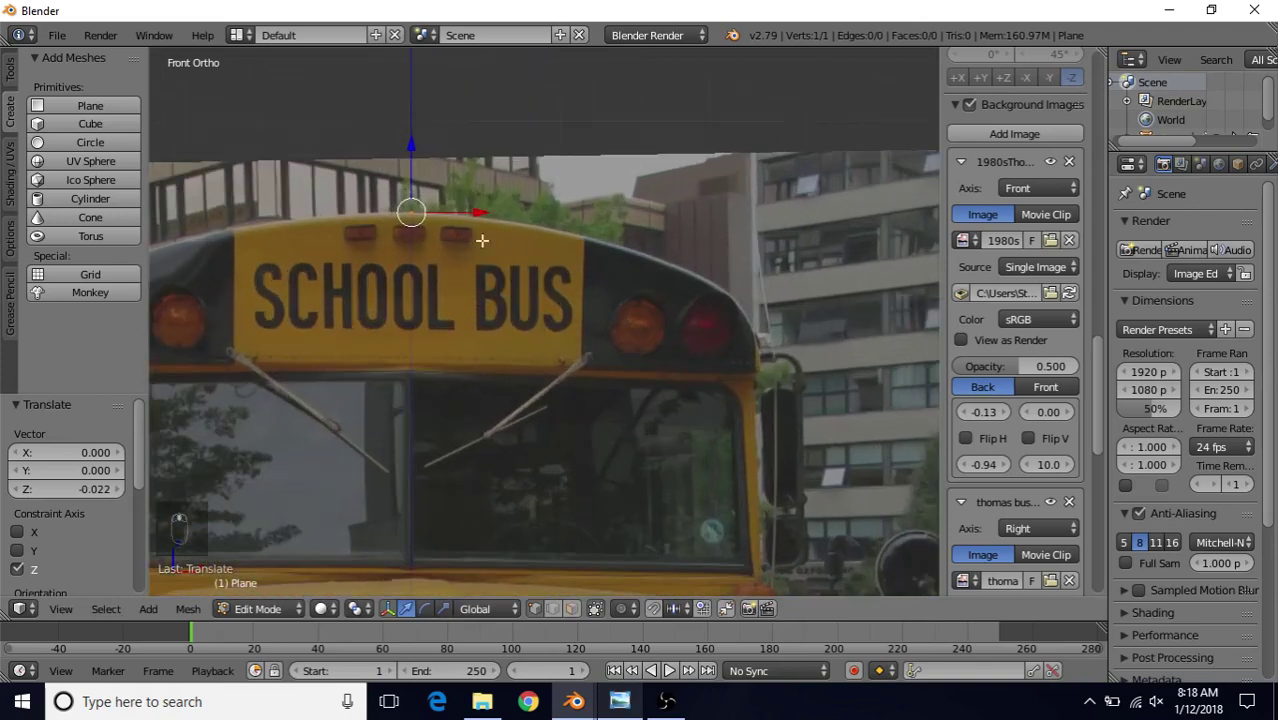
key("e")
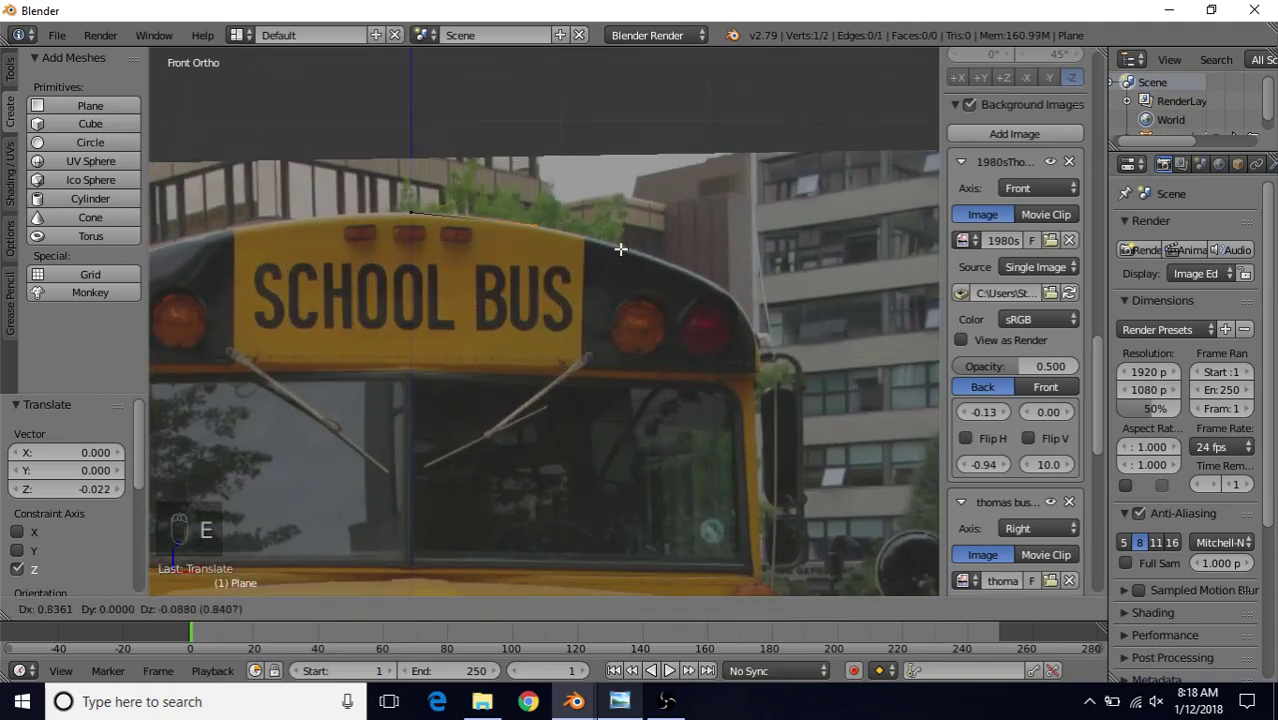
left_click(672, 259)
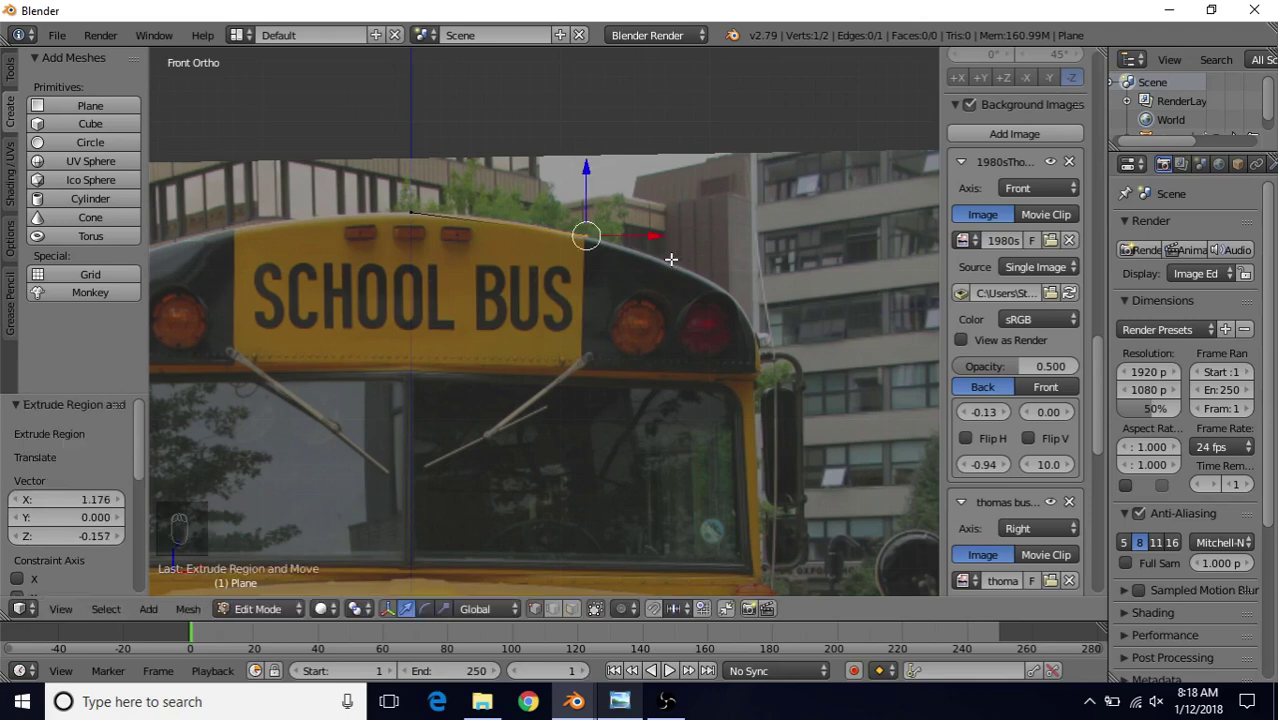
key("e")
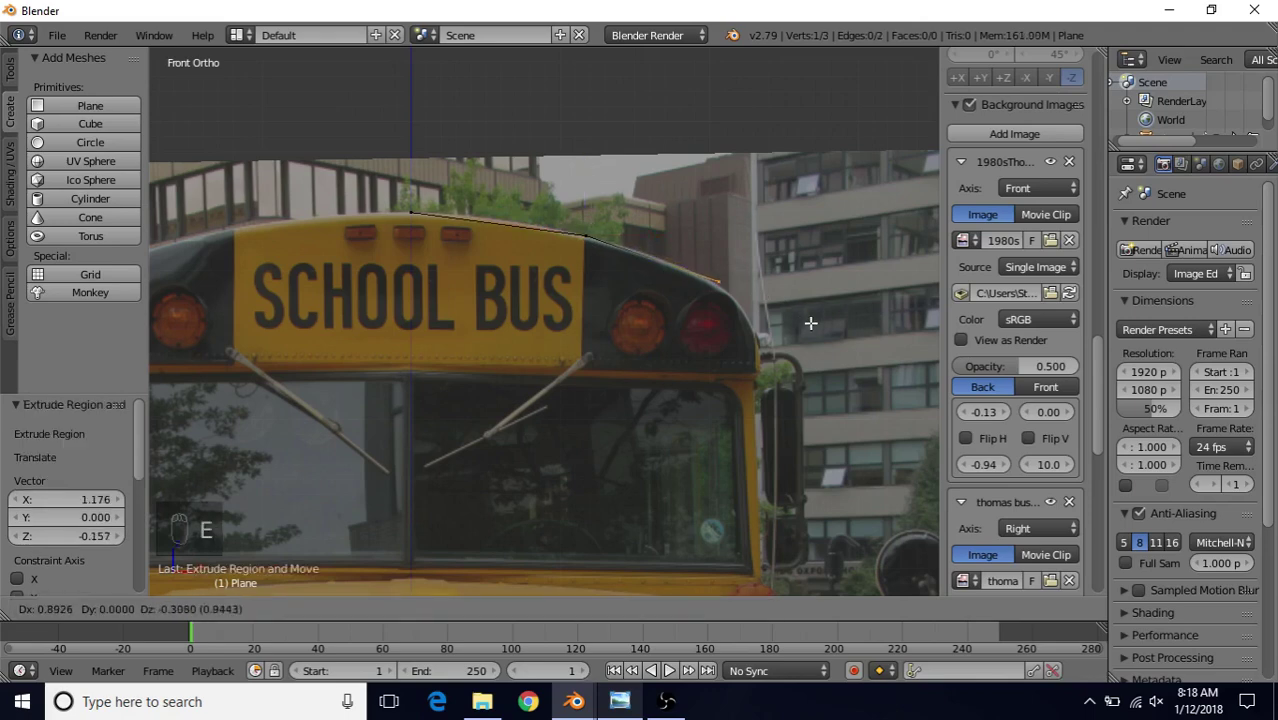
left_click(808, 323)
- Extrude two more vertices around the roof corner down to its lower edge, about X 0.189, Z -0.200 and X 0.098, Z -0.386
middle_click_drag(716, 280, 662, 260, "shift")
scroll(662, 260, "up", 2)
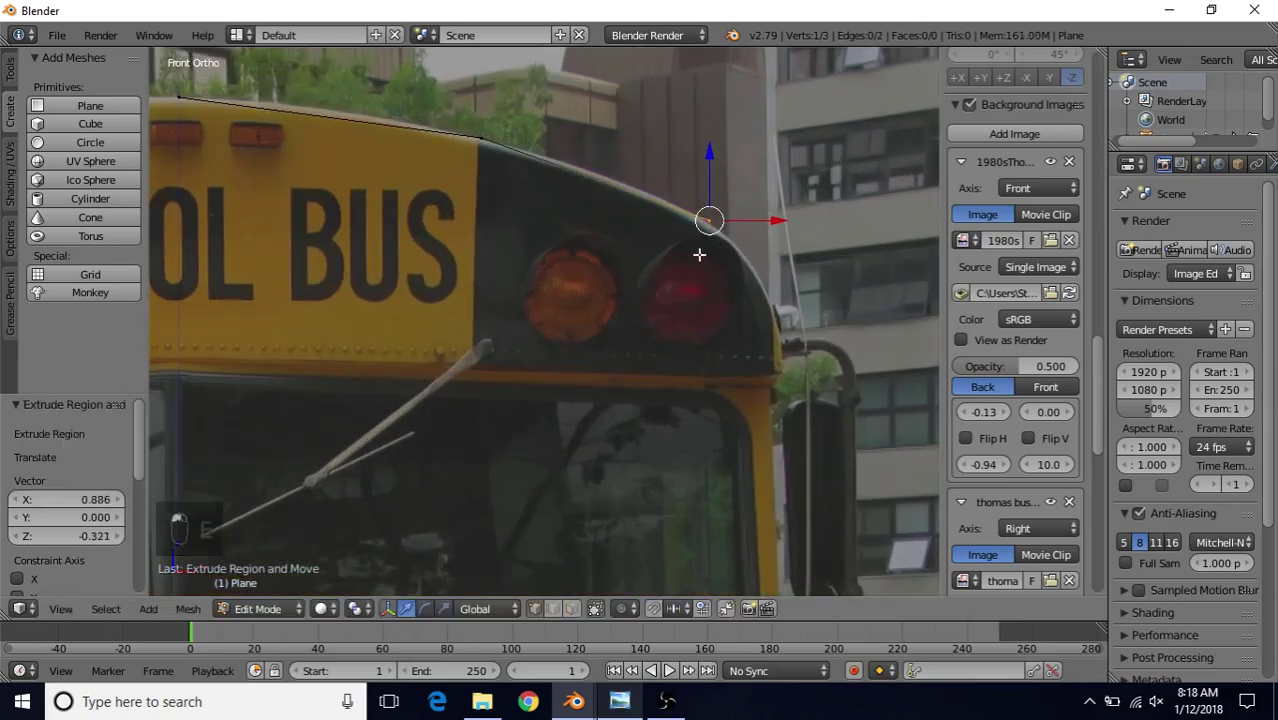
key("e")
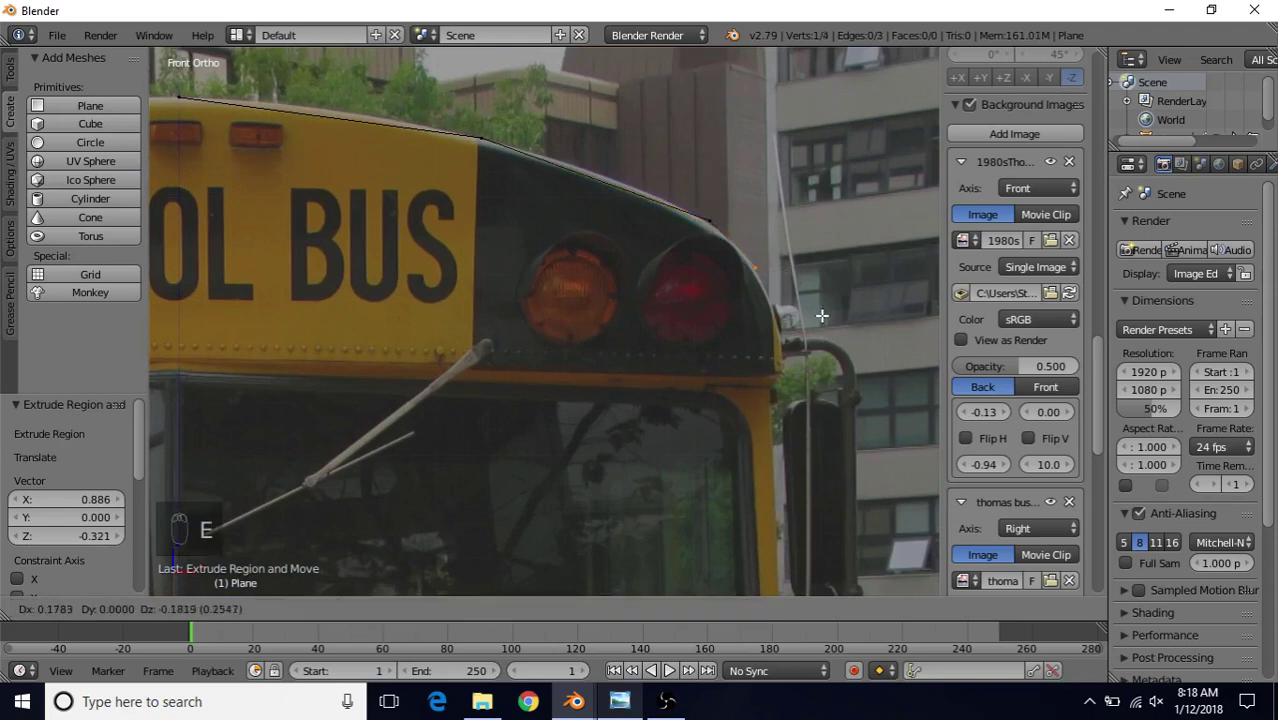
left_click(822, 318)
key("e")
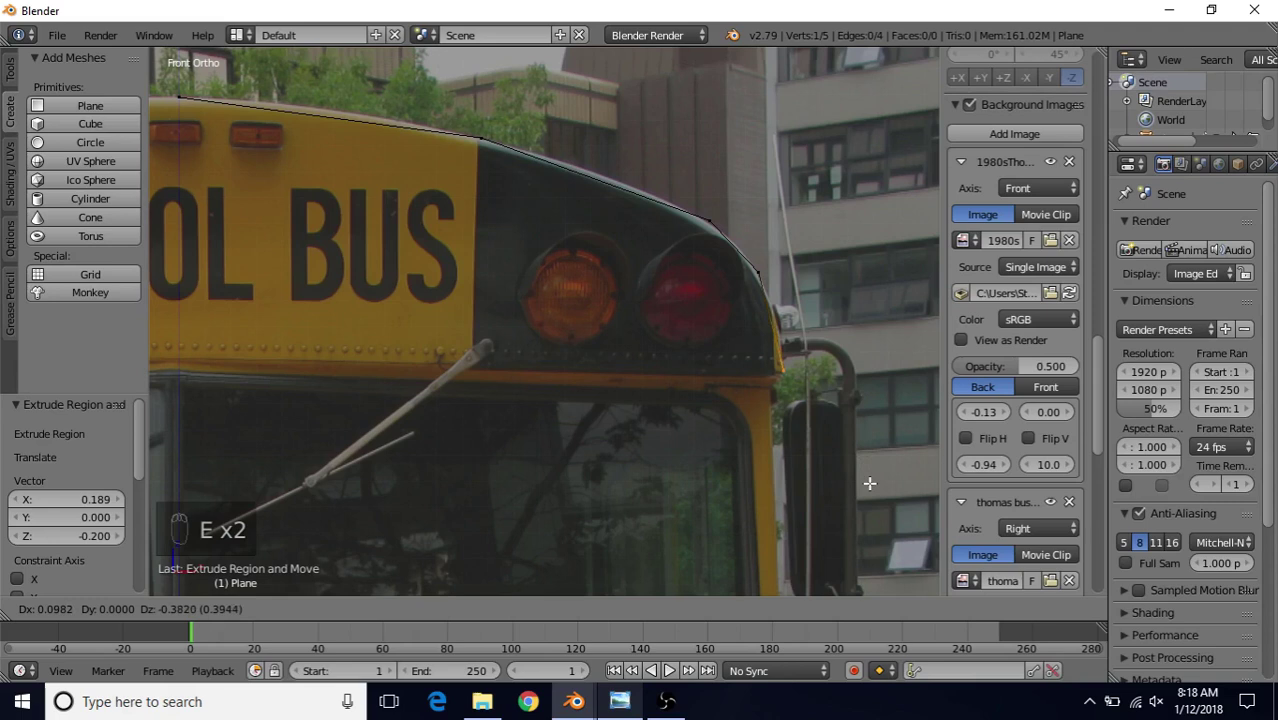
left_click(869, 483)
middle_click_drag(711, 323, 681, 348, "shift")
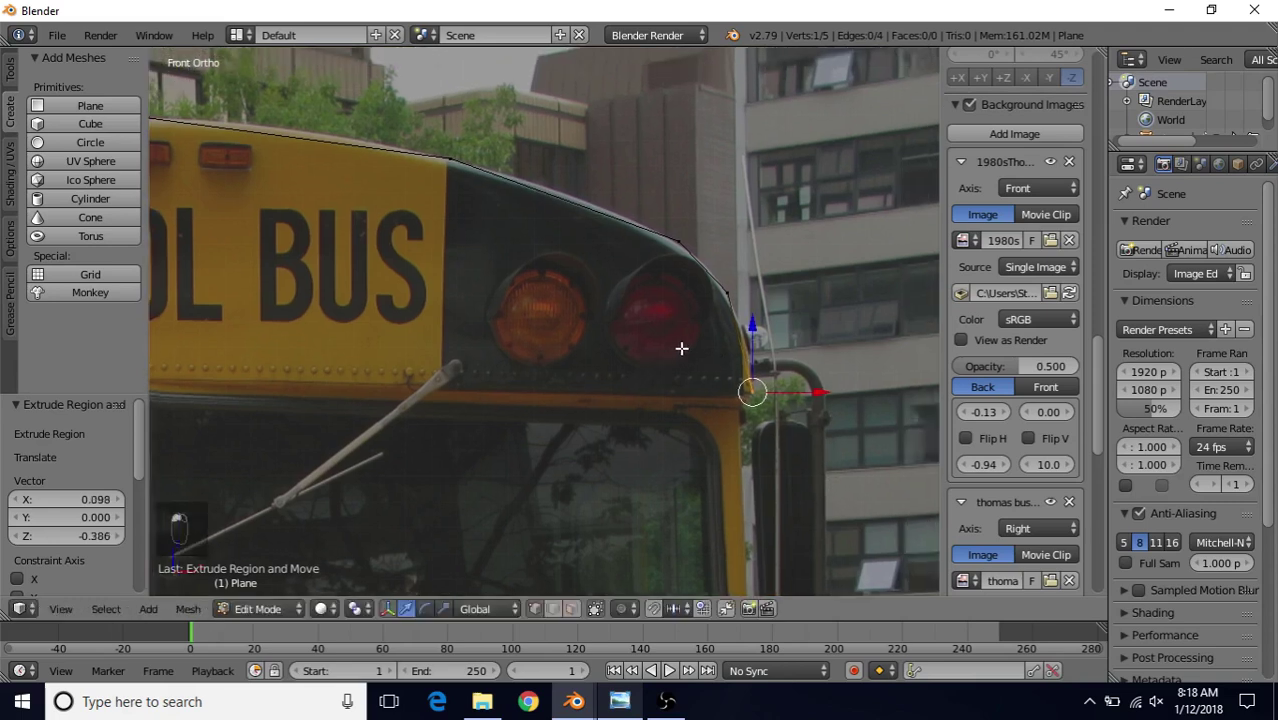
- Loop-cut the lowest edge of the roof corner and move the new vertex about X 0.007, Z 0.058 onto the outline
key("ctrl+r")
left_click(738, 340)
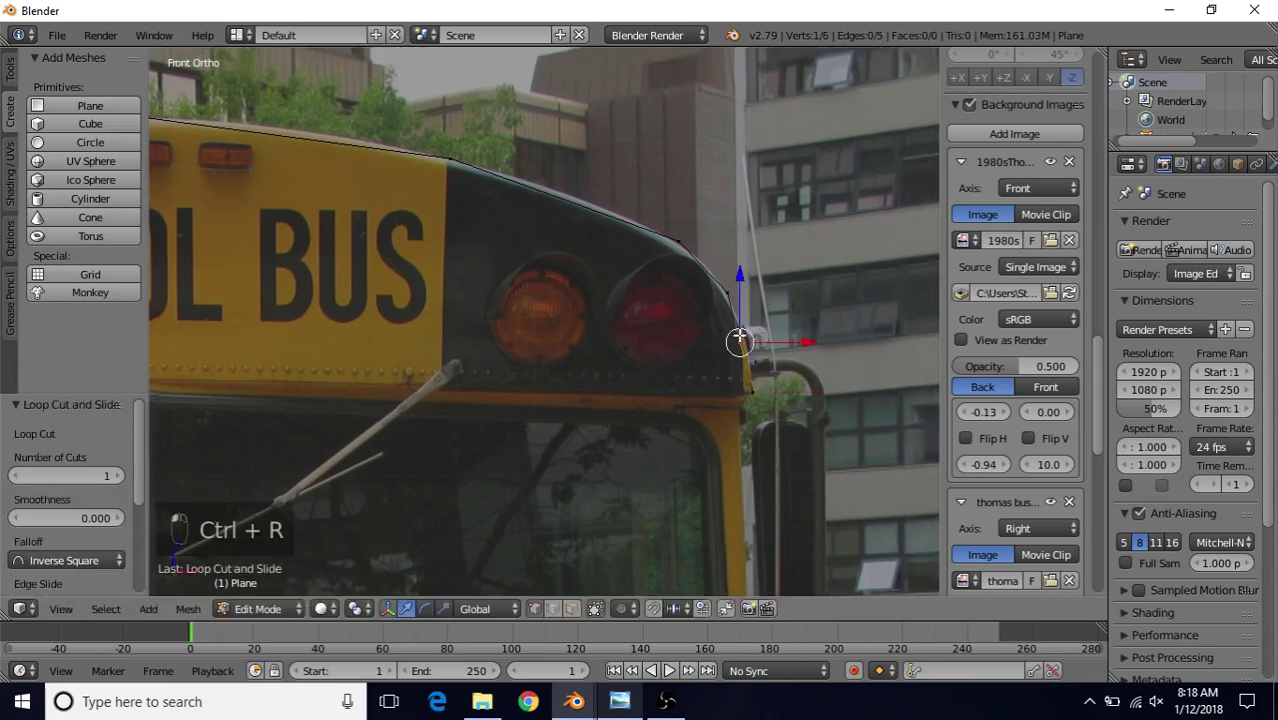
key("g")
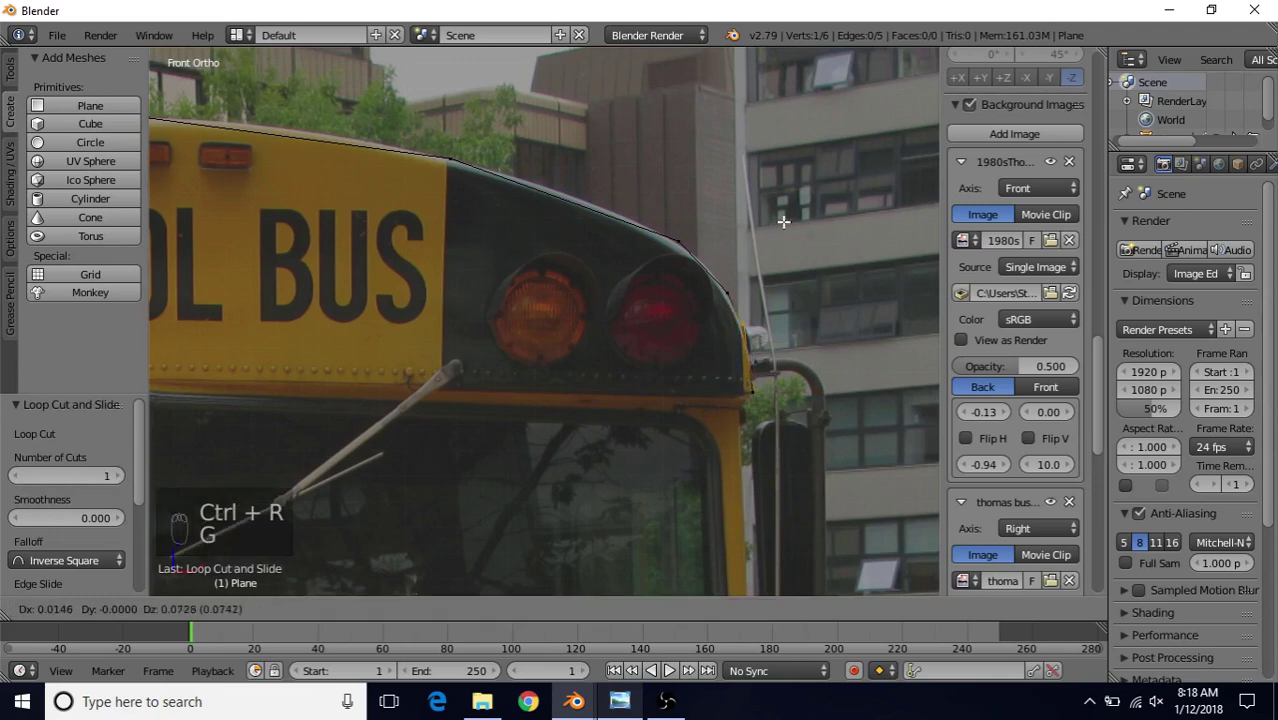
left_click(775, 222)
- Move the next two vertices up around the roof corner, by about X -0.065, Z 0.095 and X -0.127, Z 0.062
right_click(718, 244)
key("g")
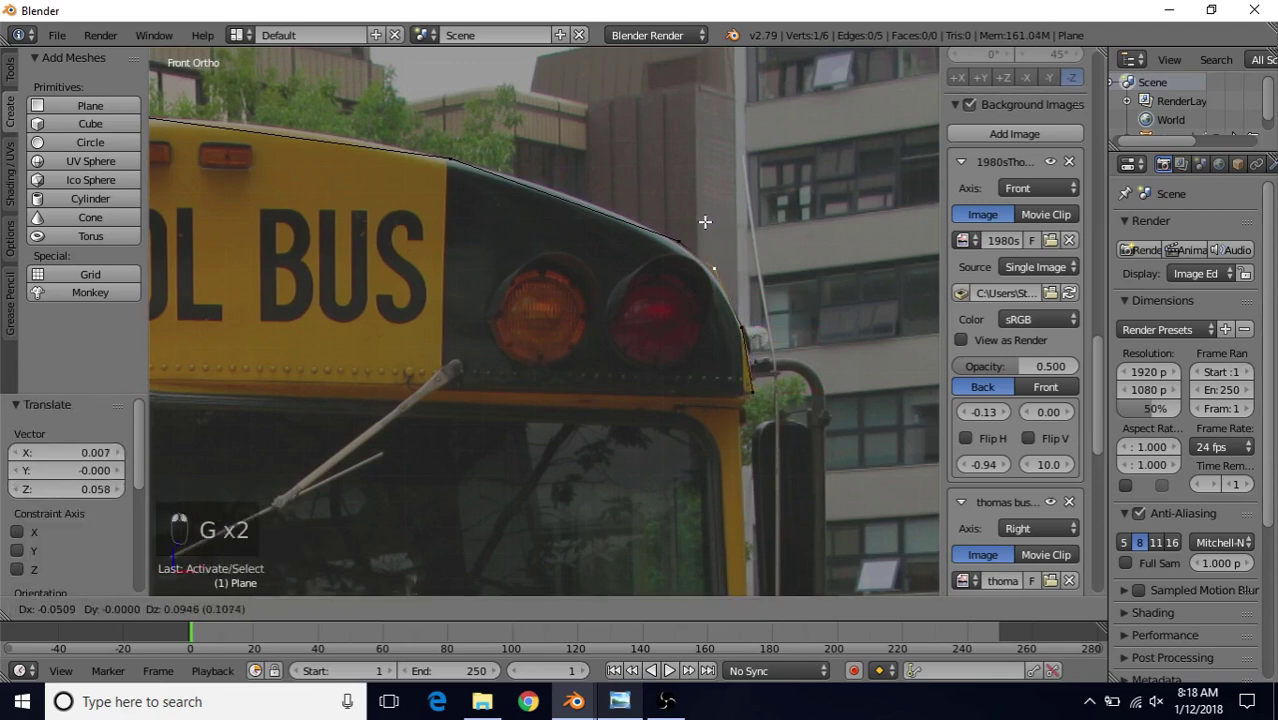
left_click(703, 221)
right_click(679, 241)
key("g")
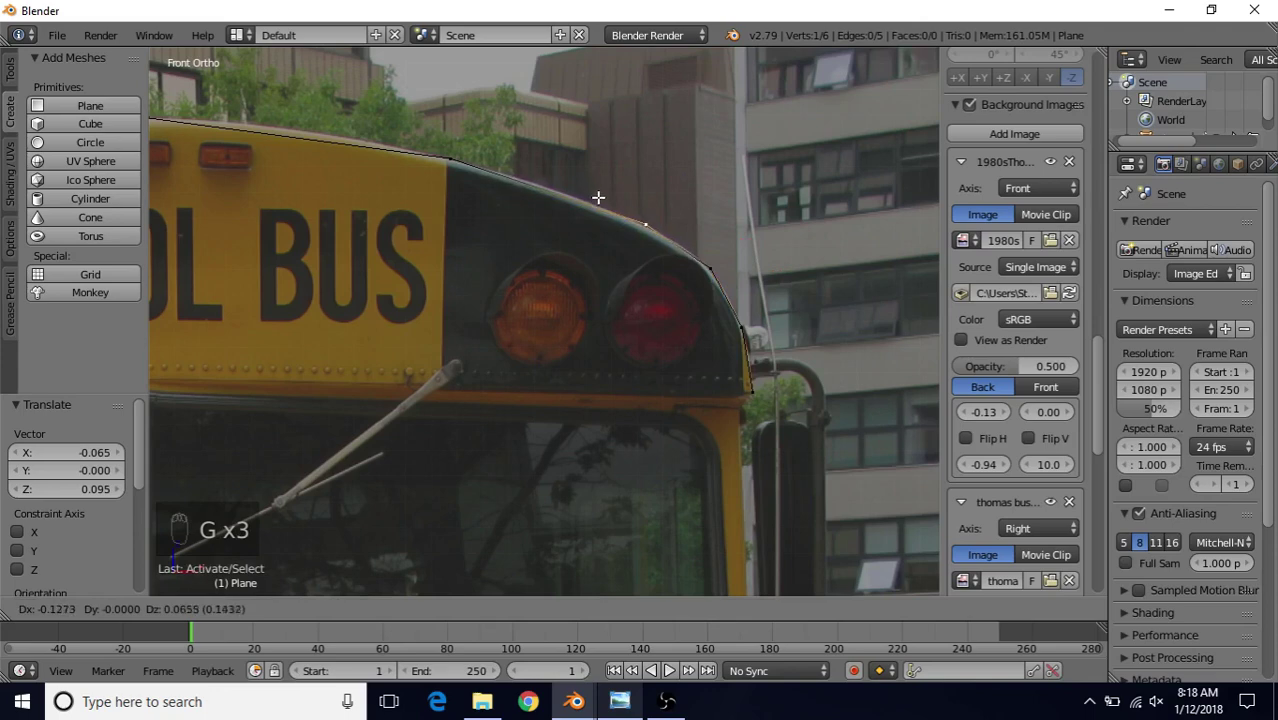
left_click(600, 196)
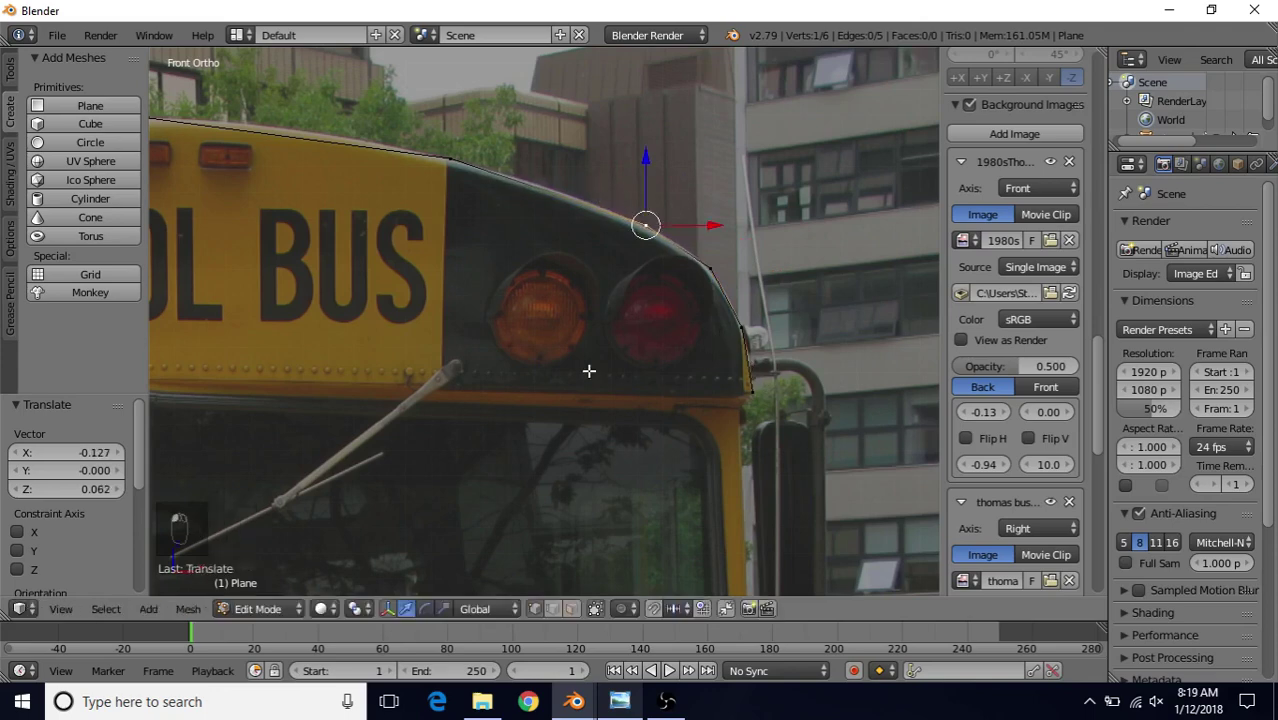
- Move the vertex at the yellow-black panel boundary about X -0.469, Z 0.095 along the roof line towards the centre
scroll(584, 358, "down", 2)
middle_click_drag(605, 296, 704, 360, "shift")
scroll(647, 331, "up", 2)
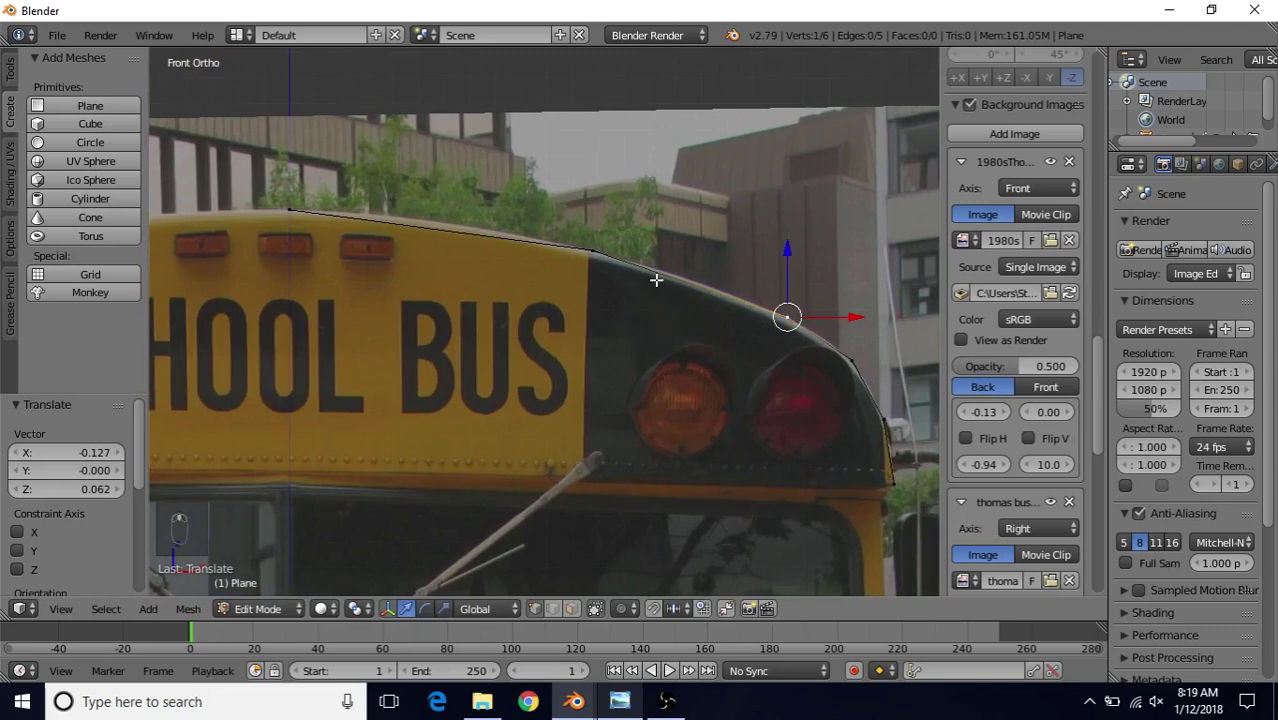
right_click(594, 246)
key("g")
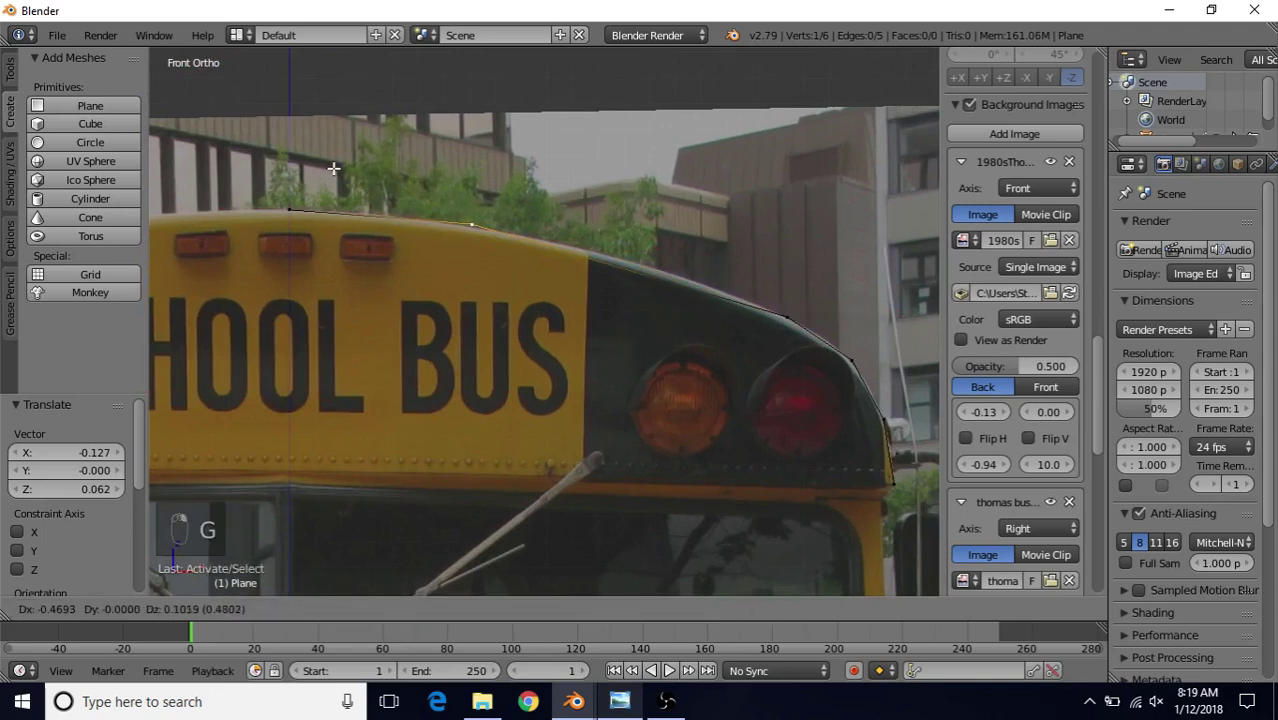
left_click(333, 170)
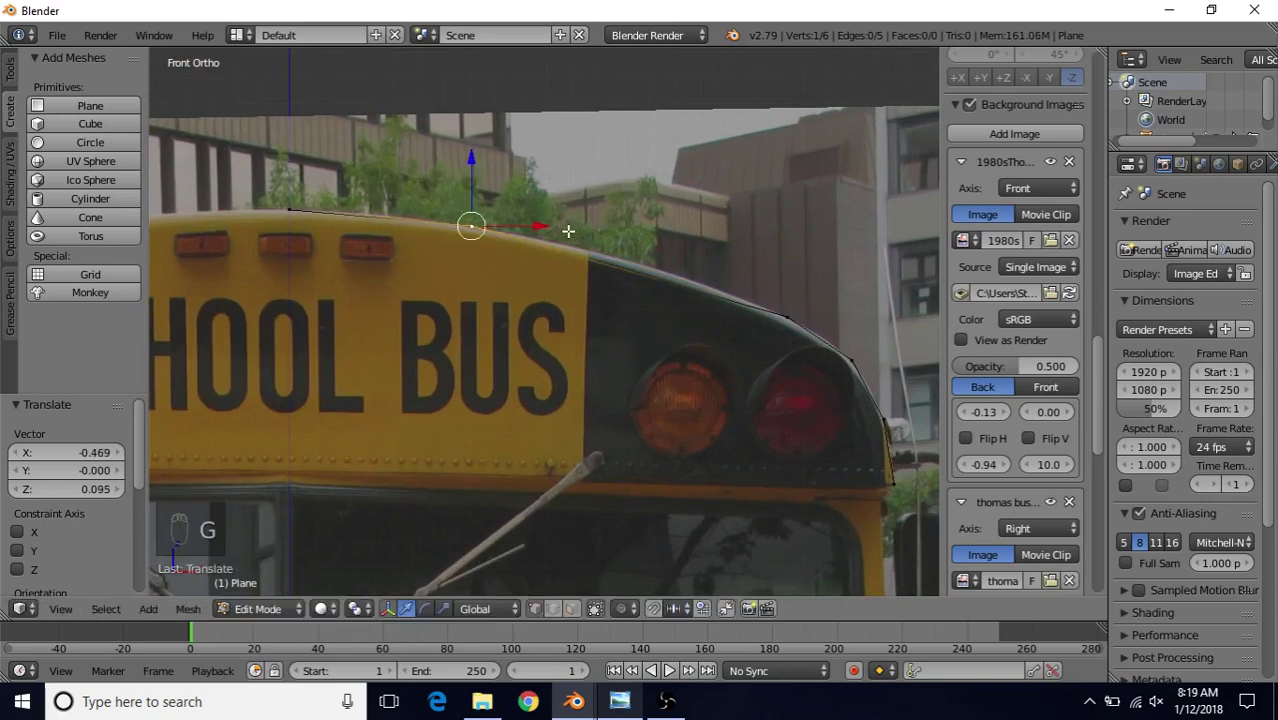
- Loop-cut the long edge near the yellow-black boundary and move the new vertex about X 0.011, Z 0.033 onto the roof curve
key("ctrl+r")
left_click(626, 262)
right_click(627, 263)
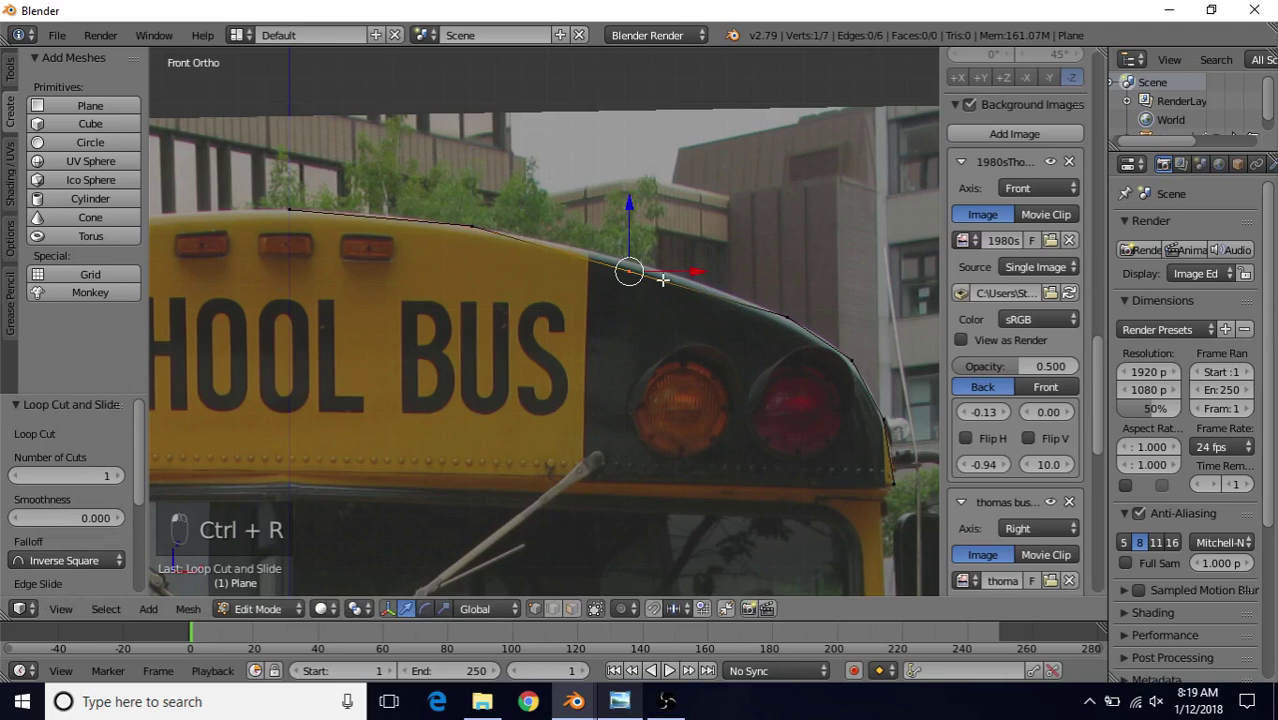
key("g")
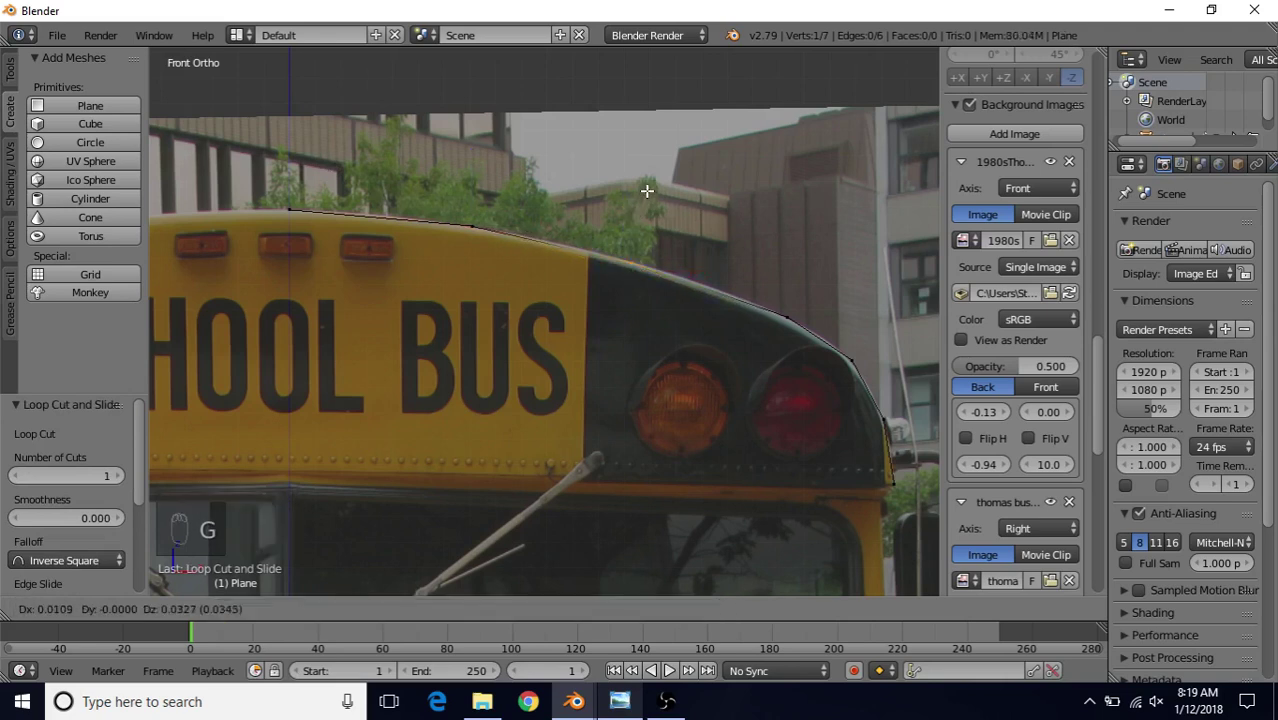
left_click(647, 191)
- Shift the vertex nearest the top centre about X -0.040, Z 0.004 along the roof line
right_click(467, 216)
middle_click_drag(559, 258, 624, 278, "shift")
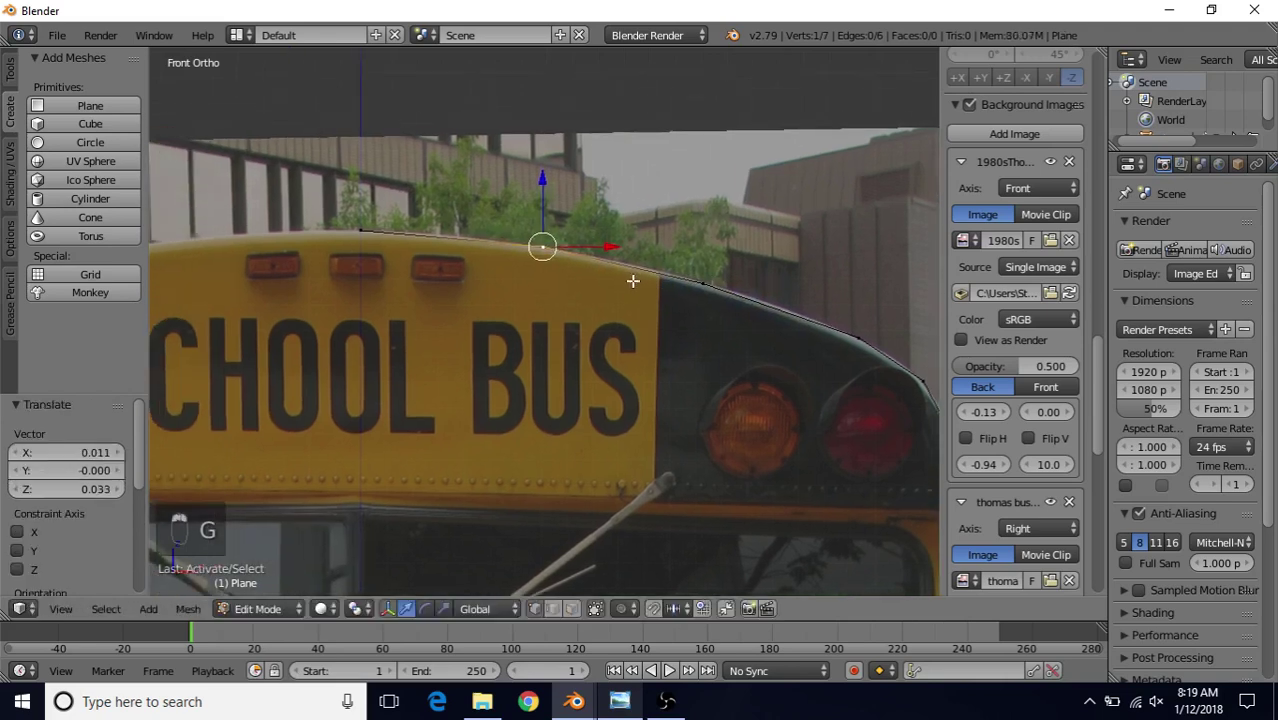
key("g")
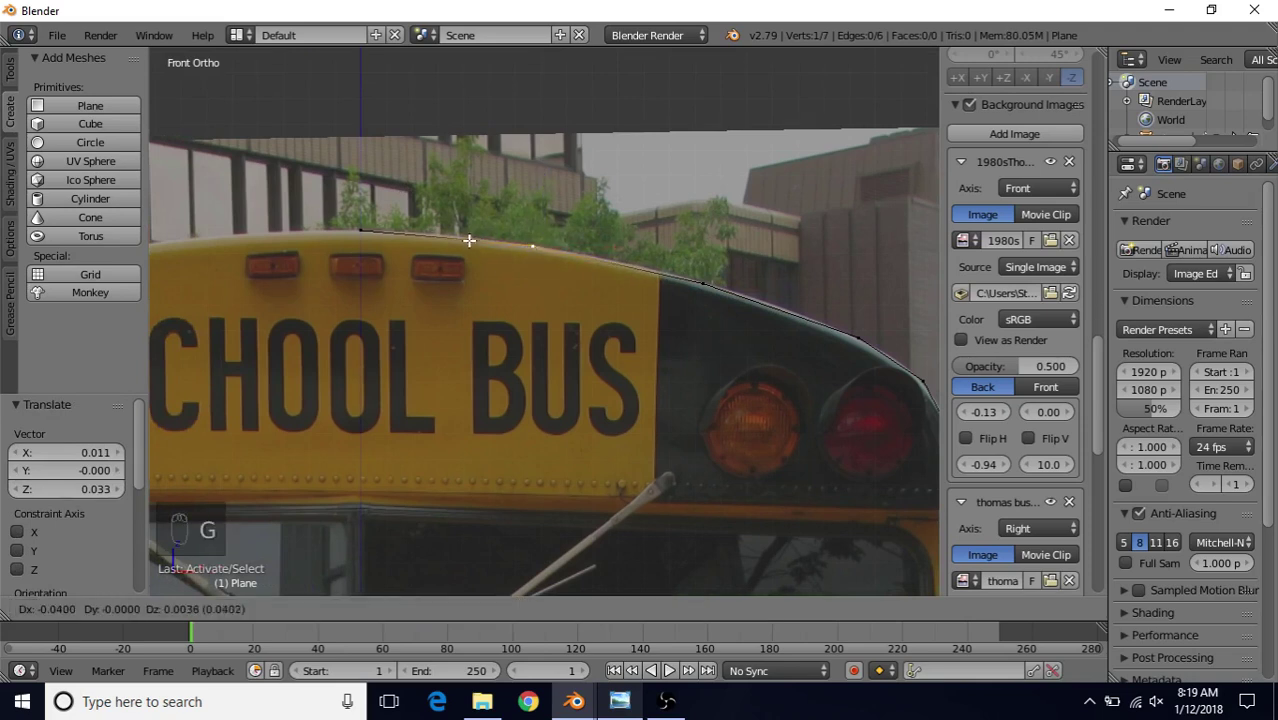
left_click(469, 240)
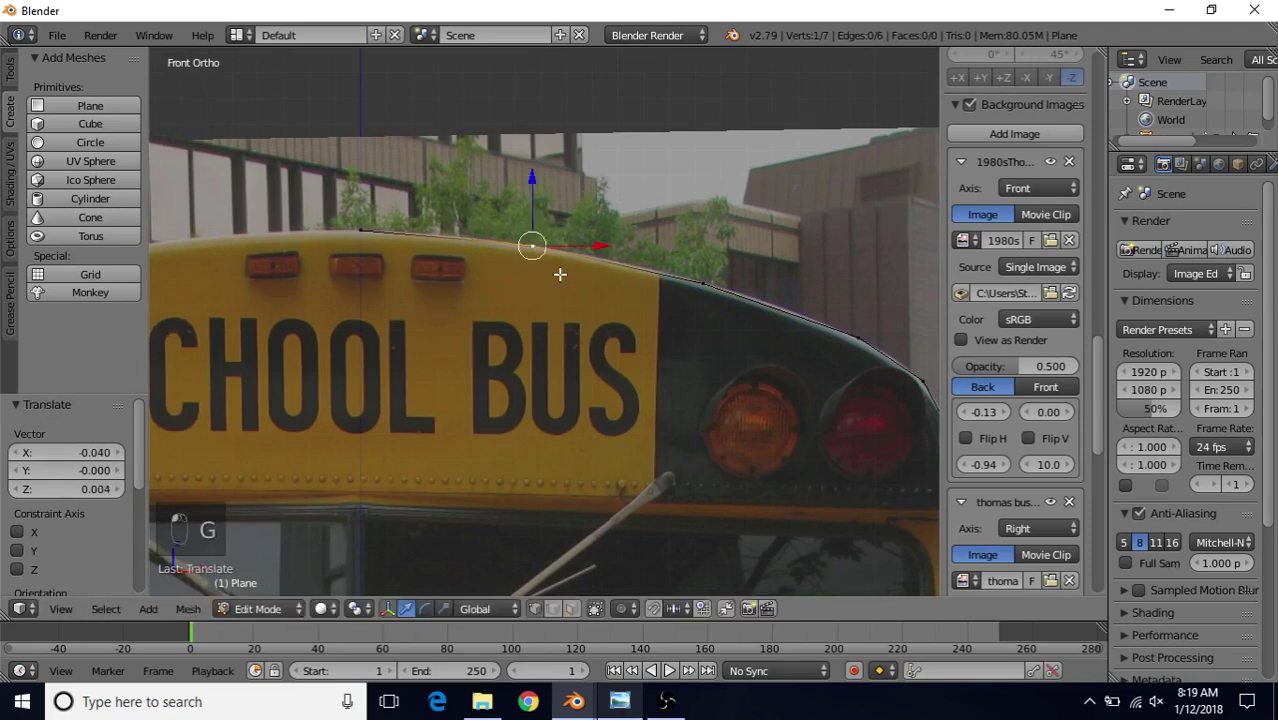
- Add a Mirror modifier on the X axis with Clipping enabled and apply it to the editing cage
middle_click_drag(722, 315, 625, 240, "shift")
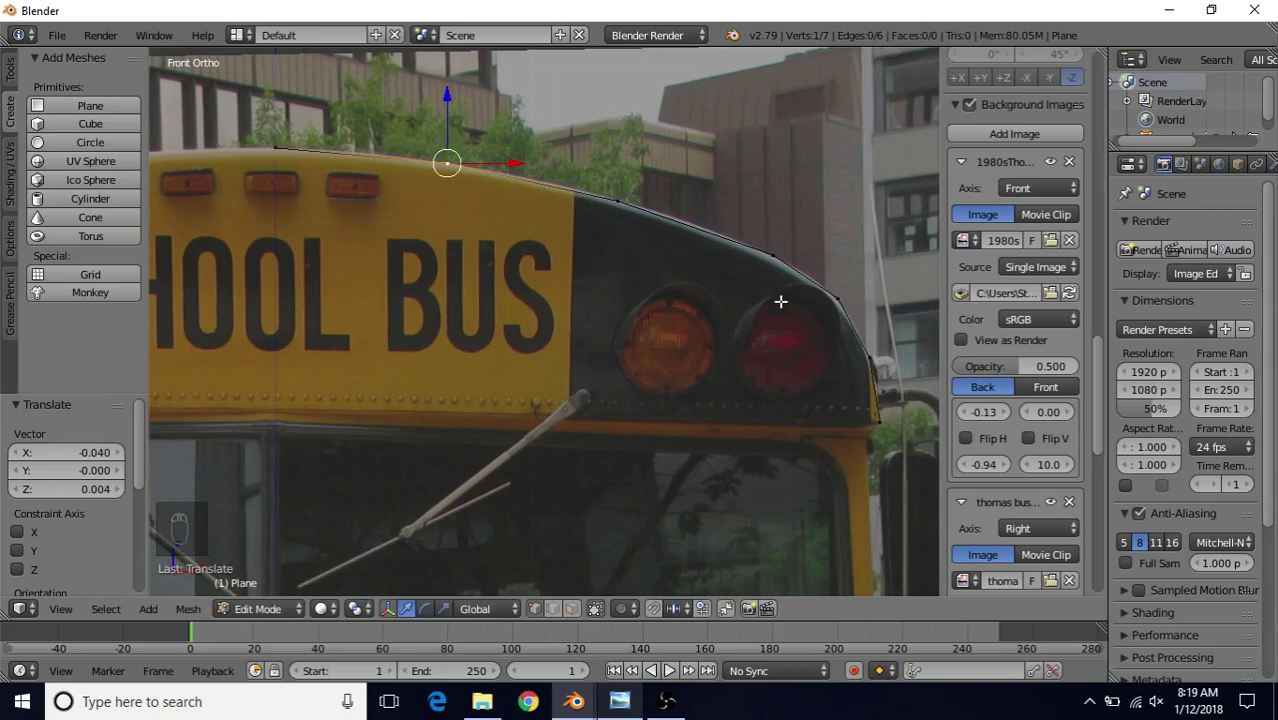
scroll(851, 410, "down", 2)
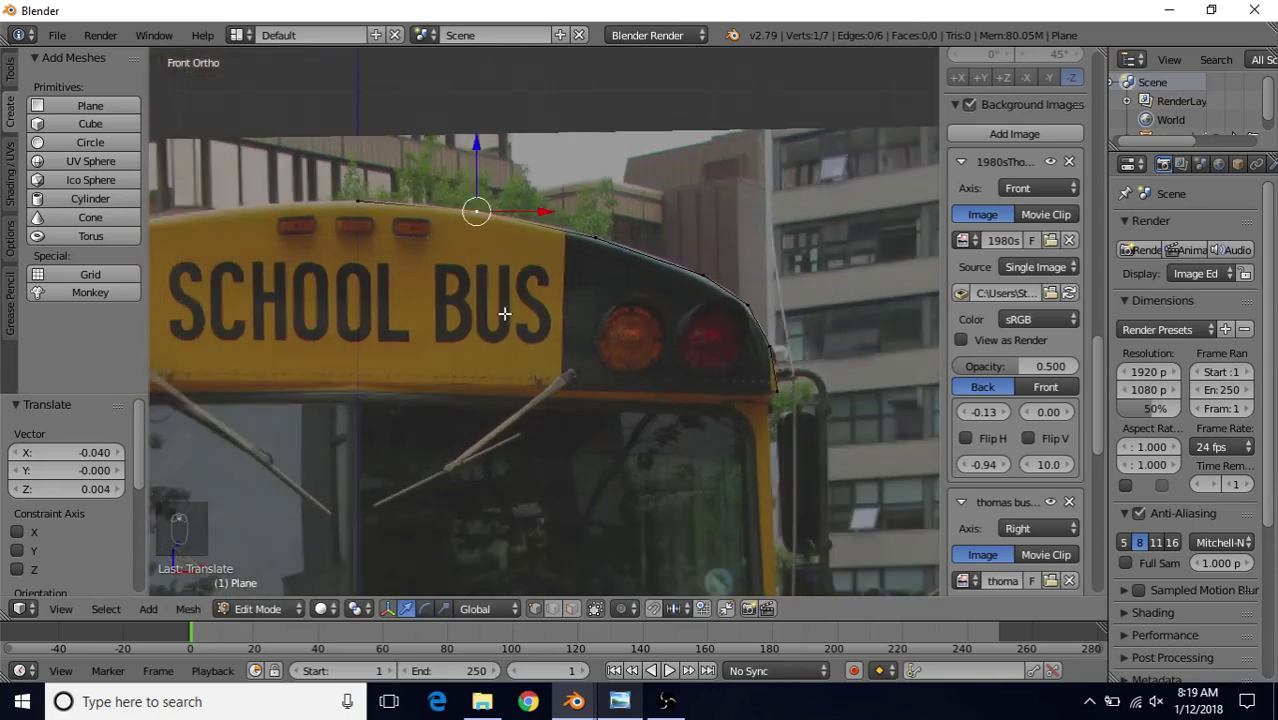
middle_click_drag(403, 246, 613, 211, "shift")
middle_click_drag(640, 298, 620, 310, "shift")
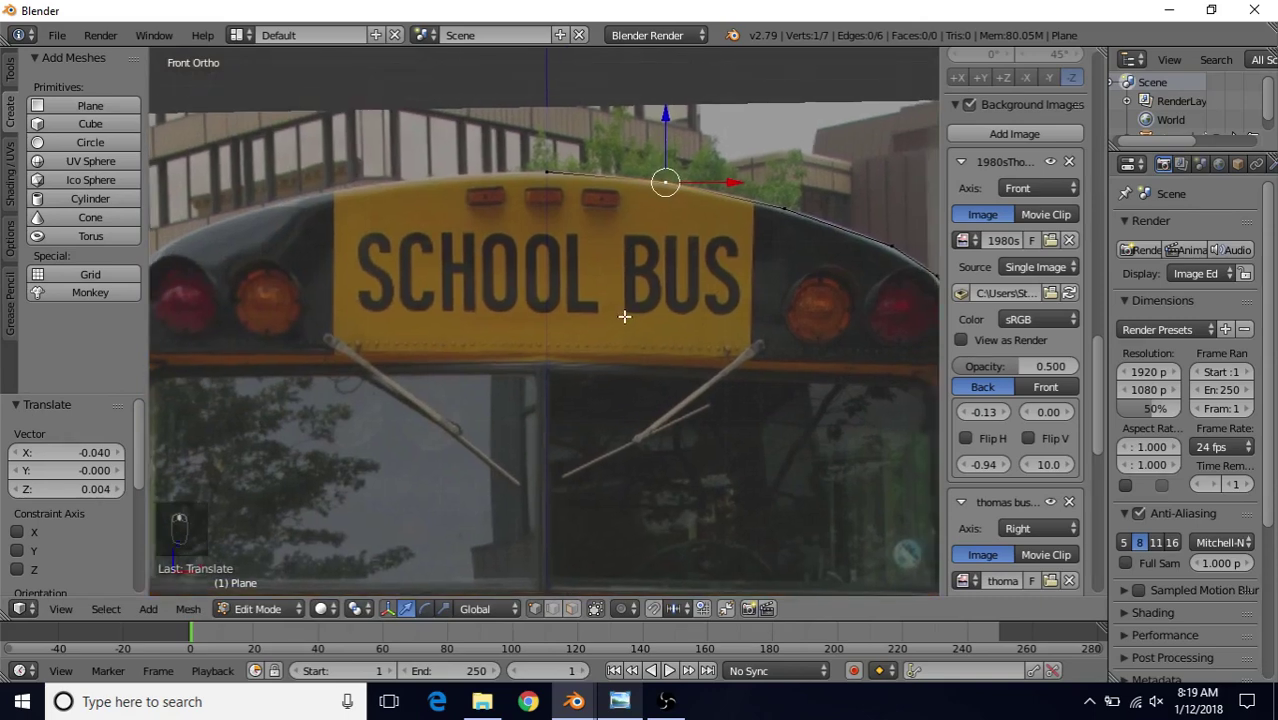
scroll(622, 312, "down", 1)
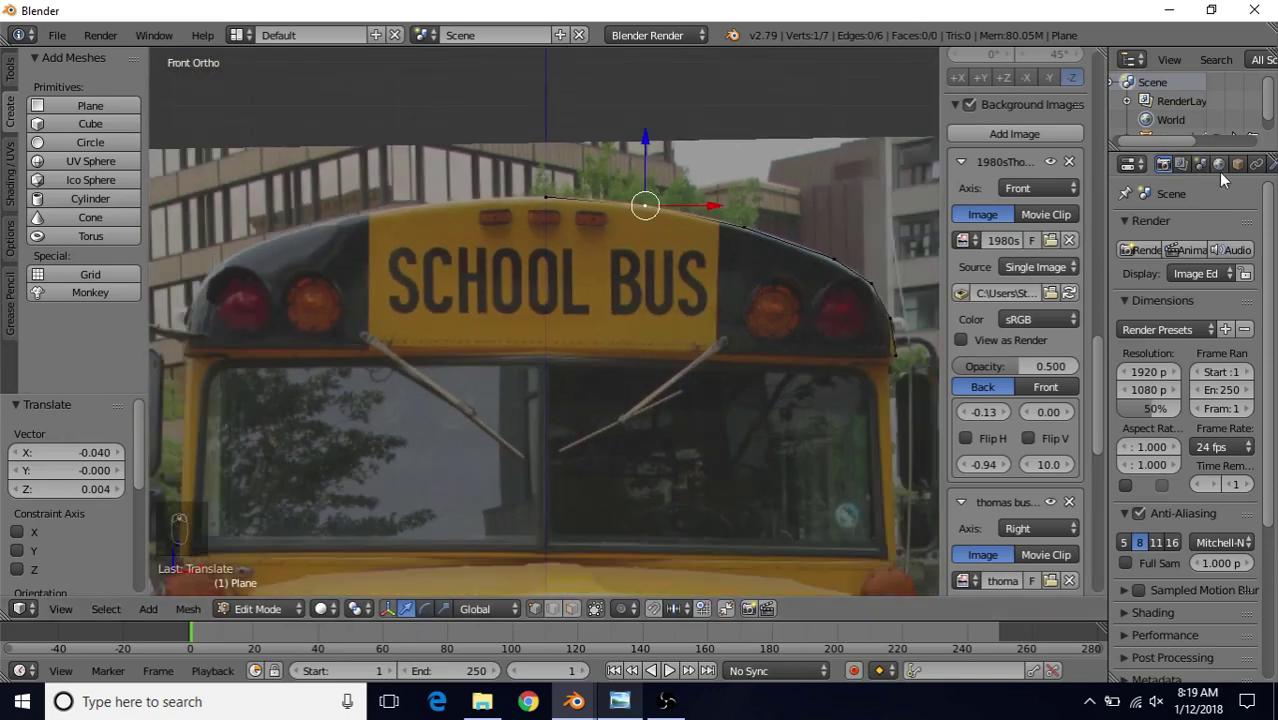
scroll(1222, 166, "down", 5)
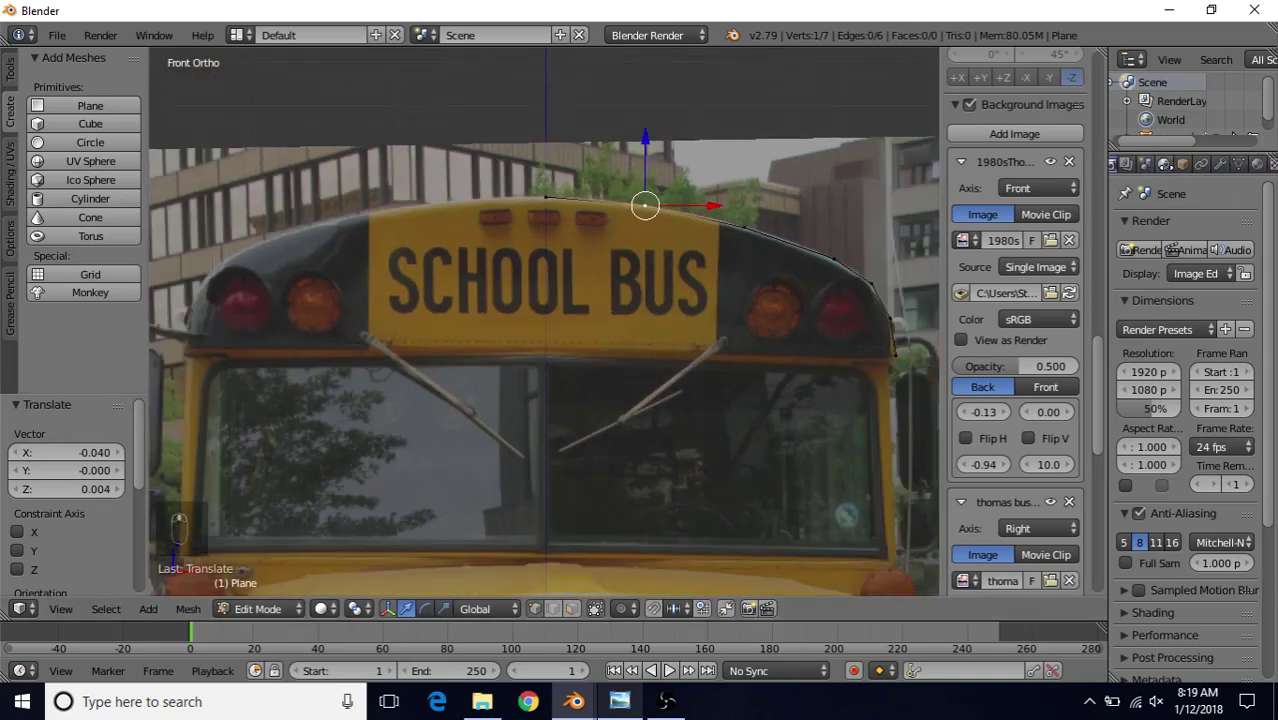
scroll(1166, 168, "down", 1)
left_click(1216, 164)
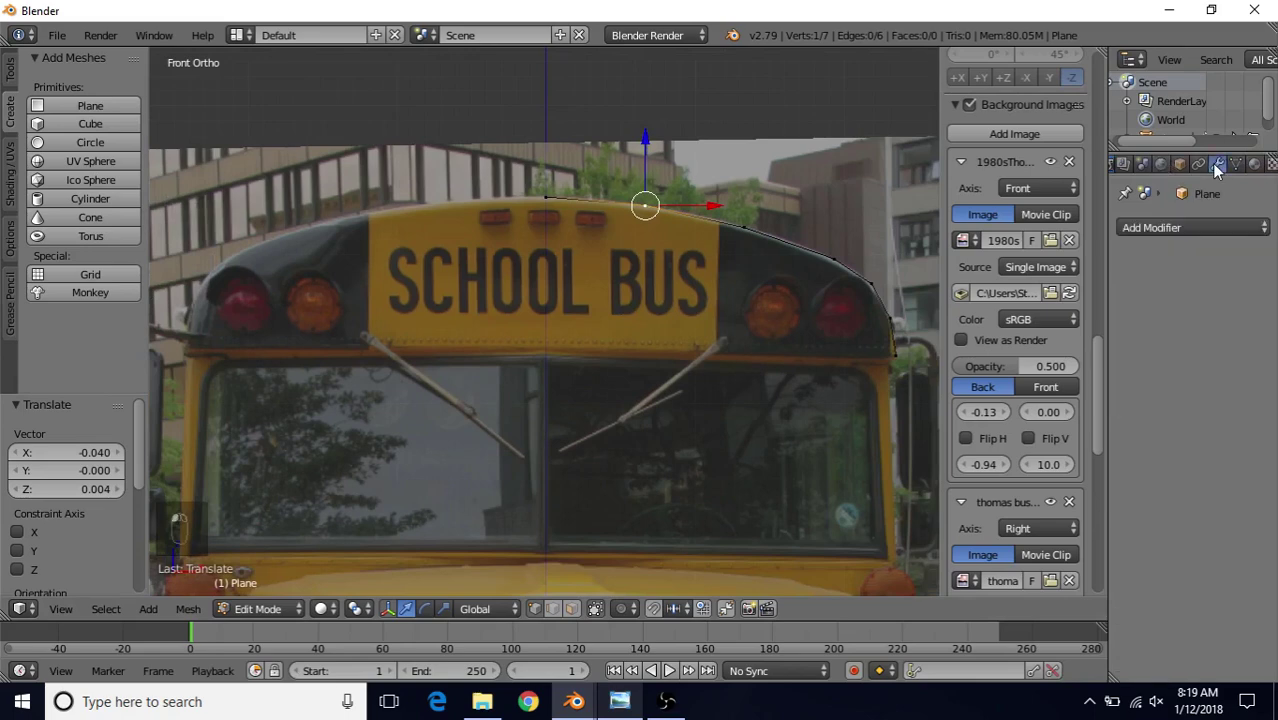
left_click(1176, 228)
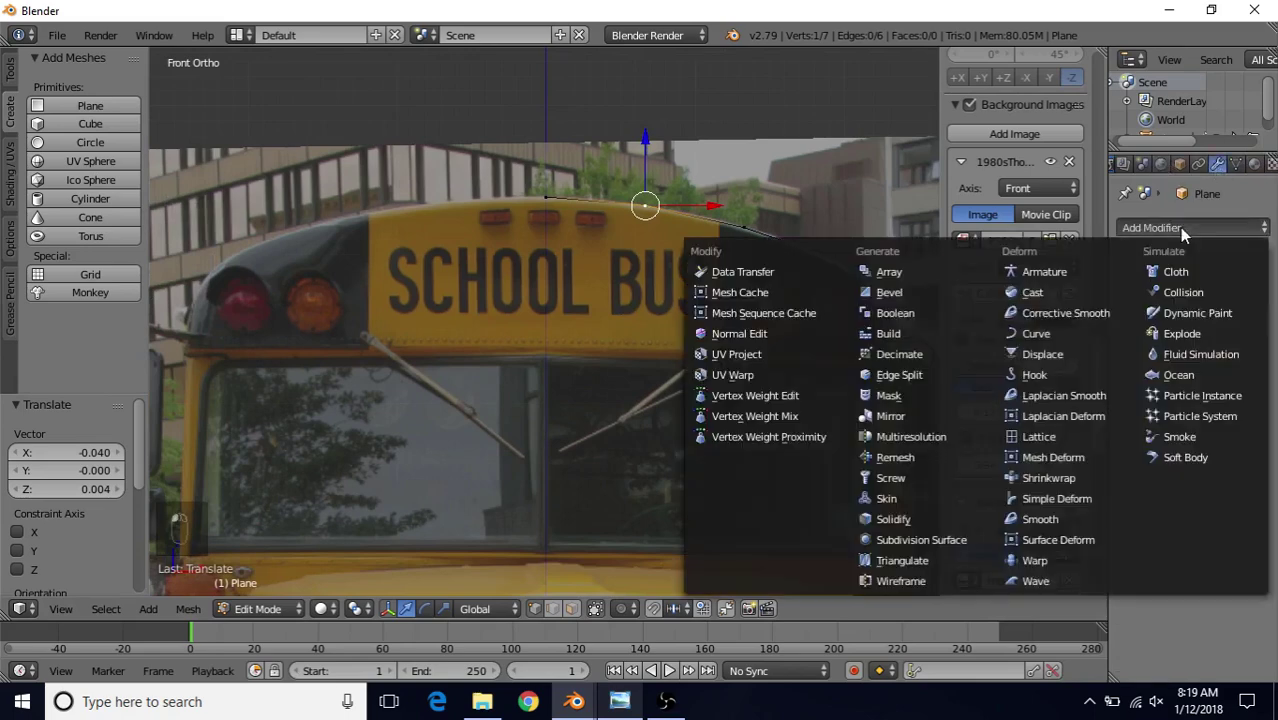
left_click(899, 424)
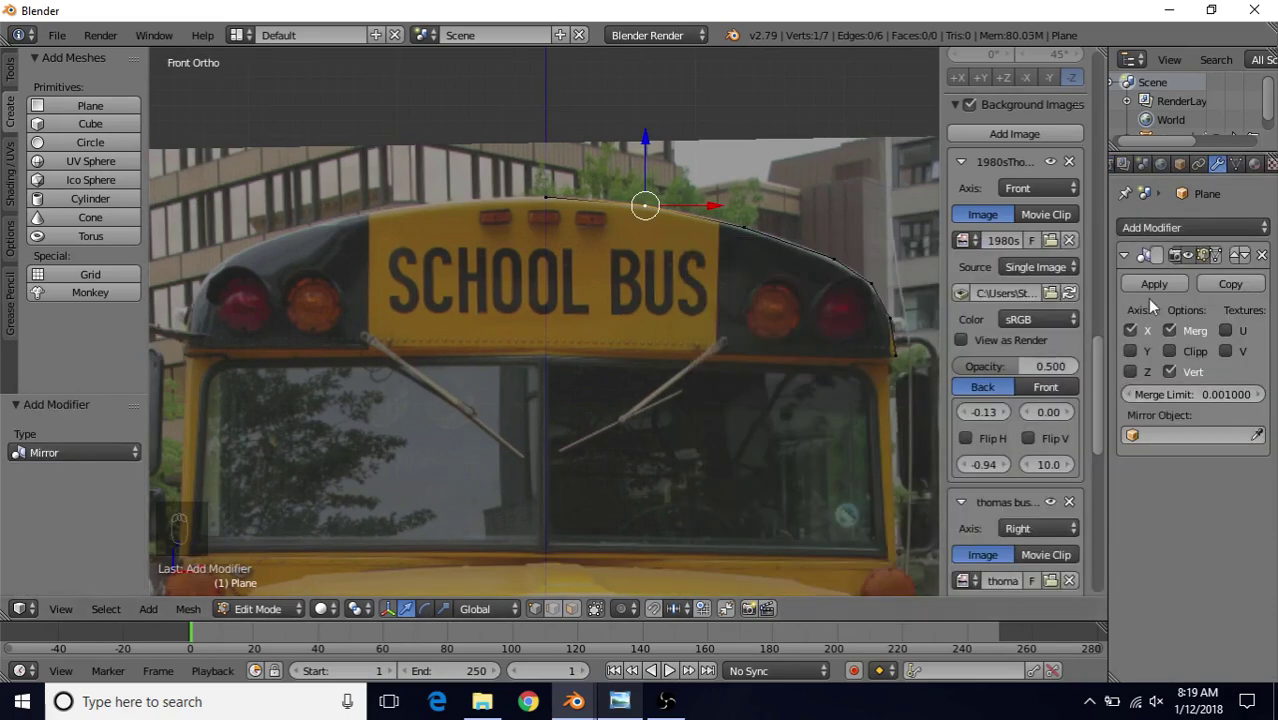
left_click(1169, 350)
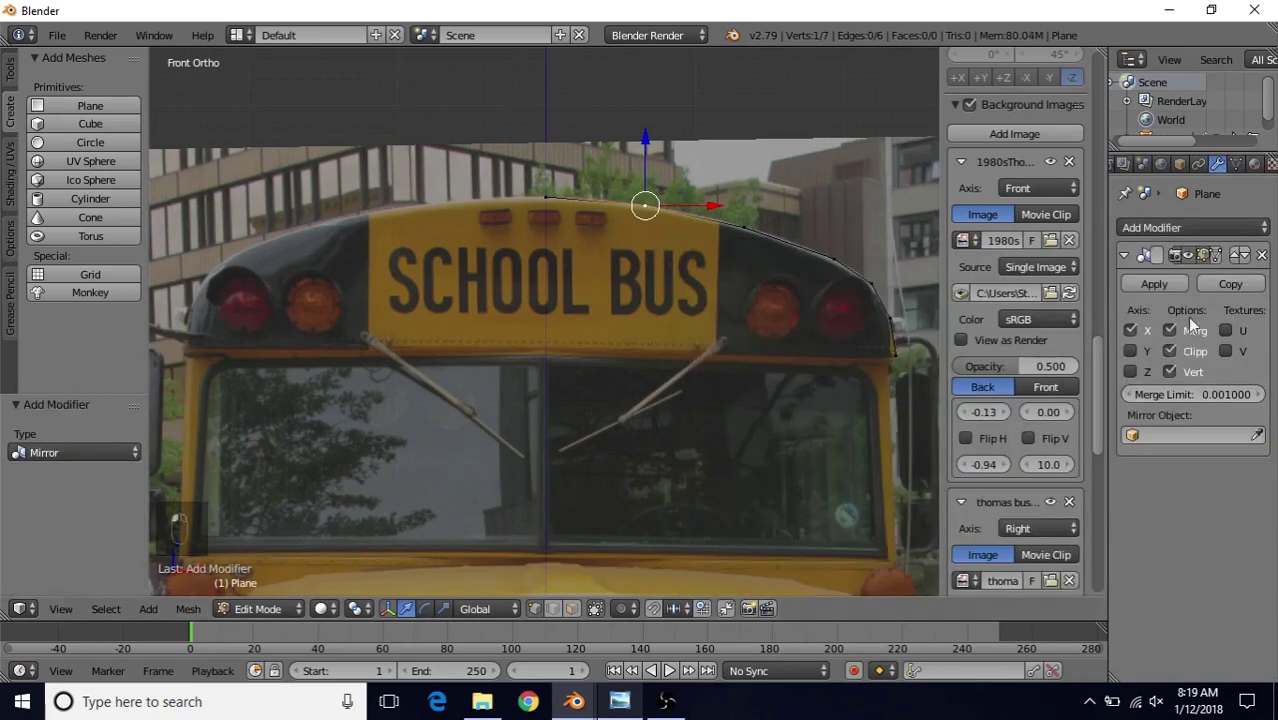
left_click(1218, 255)
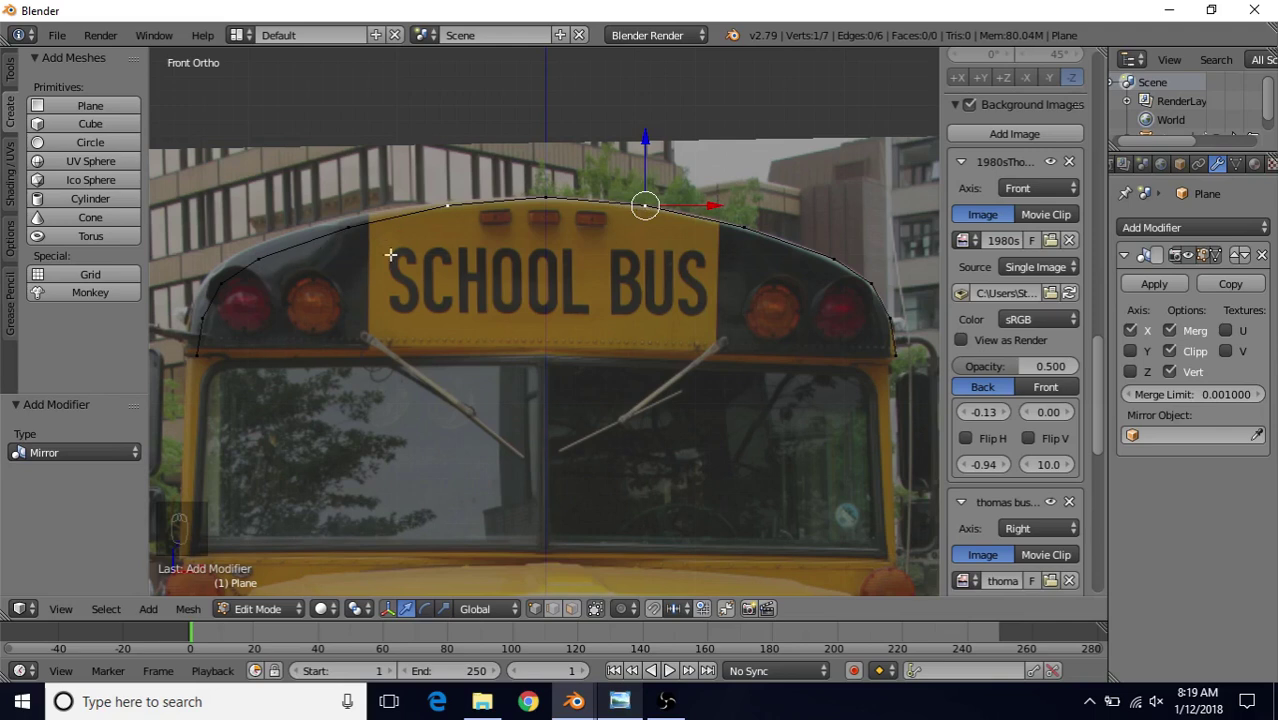
right_click(546, 205)
right_click(645, 205, "shift")
right_click(745, 228, "shift")
right_click(834, 260, "shift")
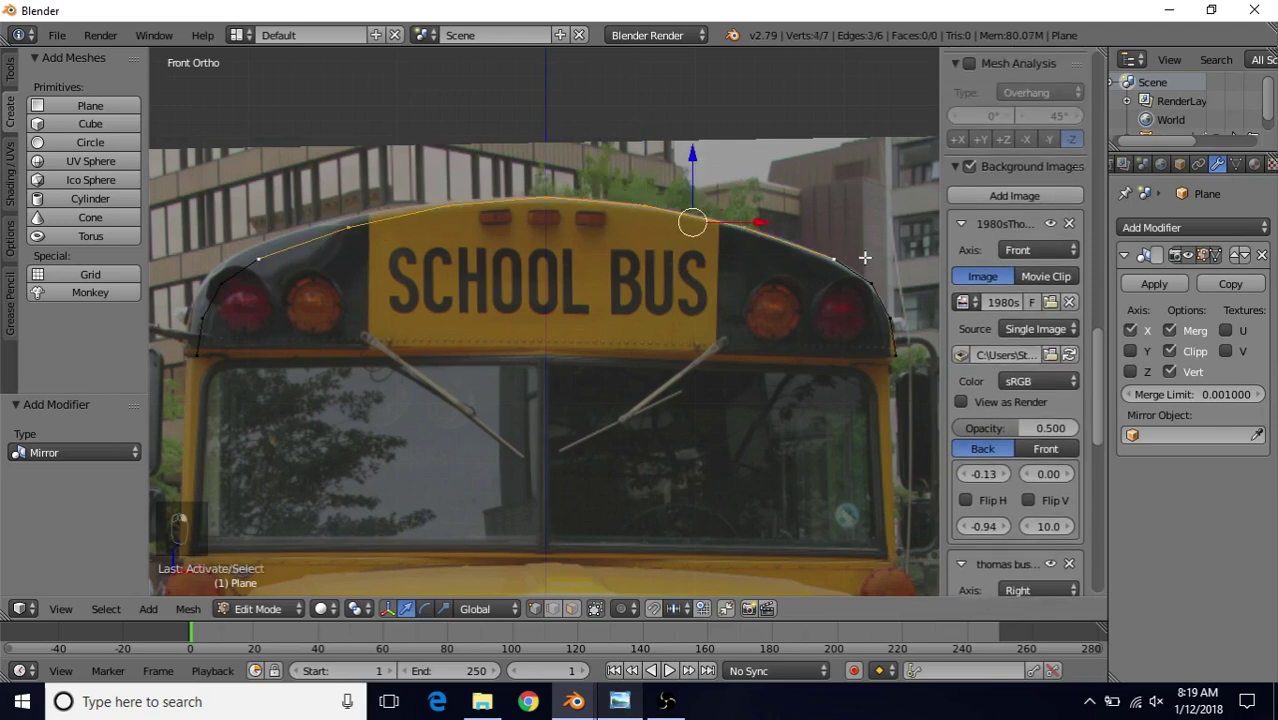
- Select all seven vertices of the roof profile and move them about 0.057 along X
right_click(546, 205)
right_click(645, 205, "shift")
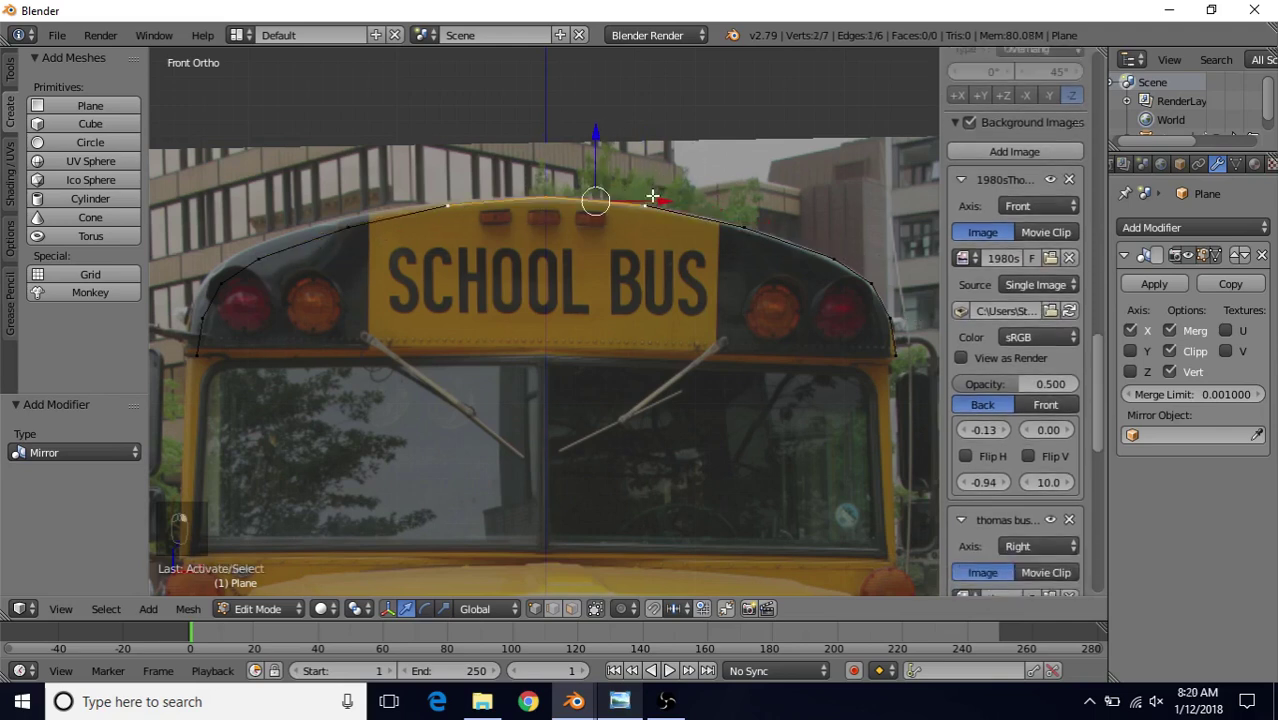
right_click(745, 228, "shift")
right_click(838, 258, "shift")
right_click(873, 285, "shift")
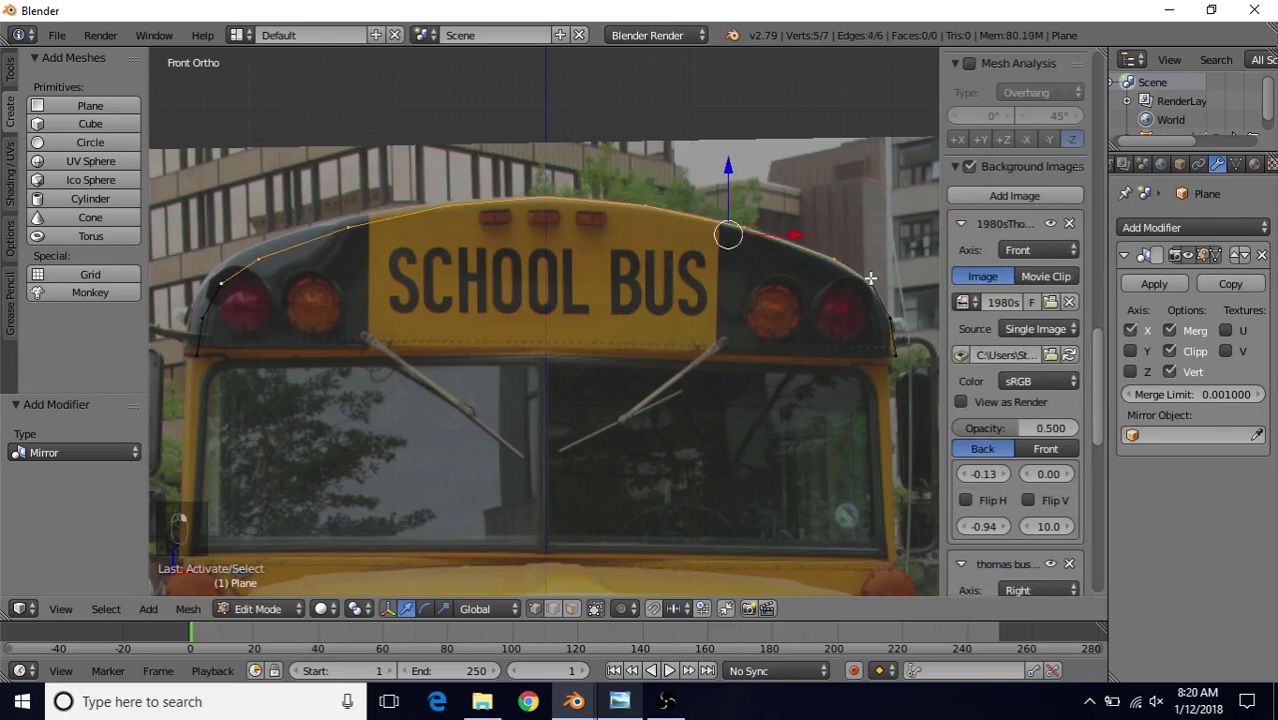
right_click(892, 328, "shift")
right_click(896, 352, "shift")
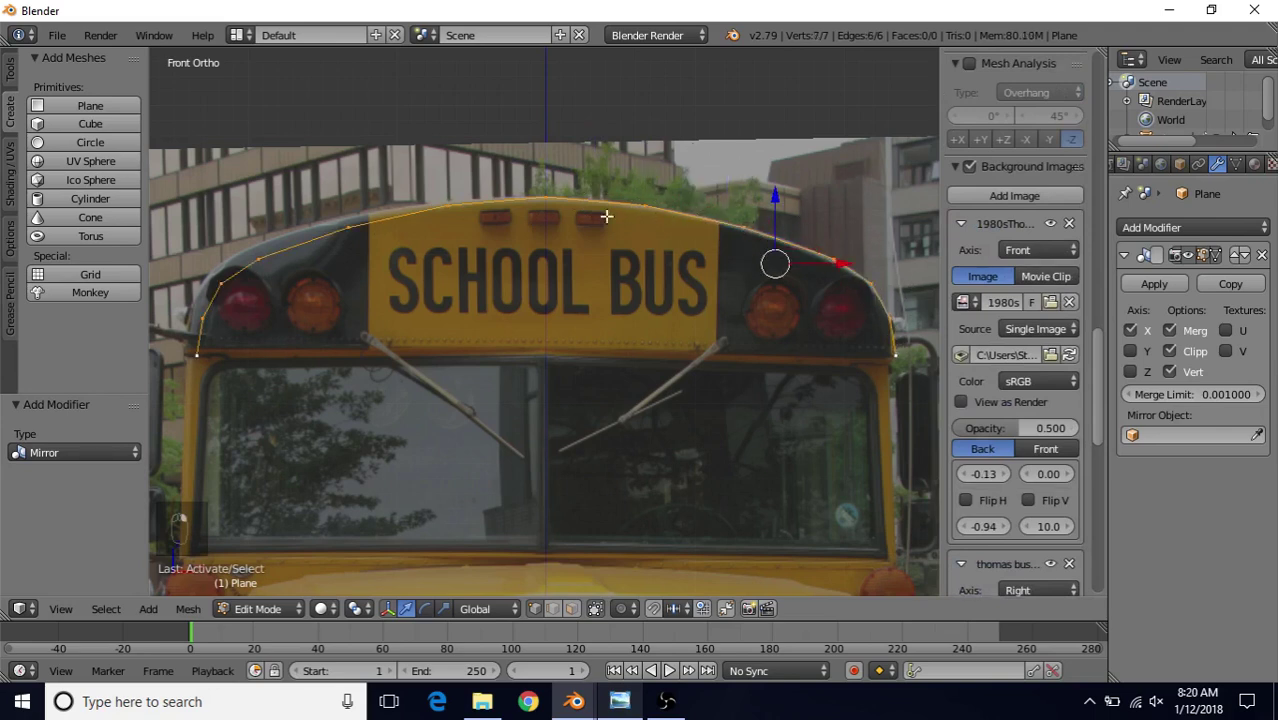
left_click_drag(836, 264, 845, 263)
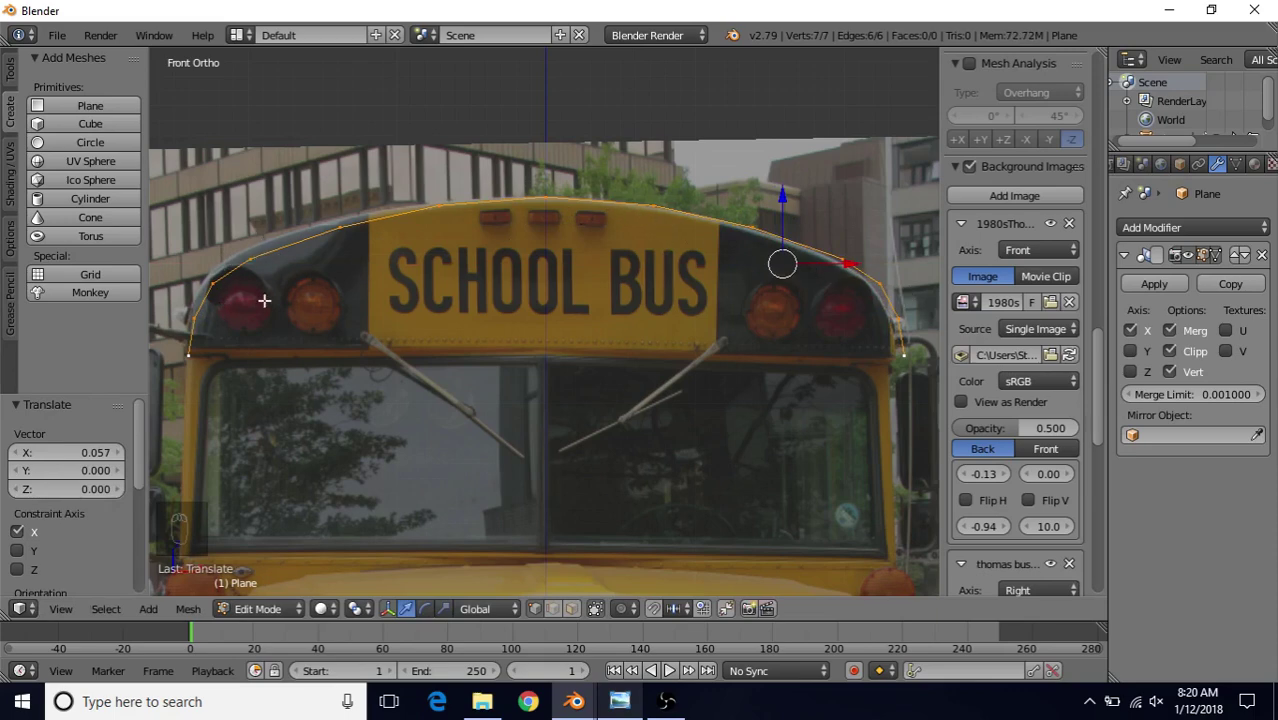
- Extrude the whole roof profile about 7.931 along Y to form the roof surface
scroll(671, 285, "down", 1)
middle_click_drag(627, 278, 643, 241, "shift")
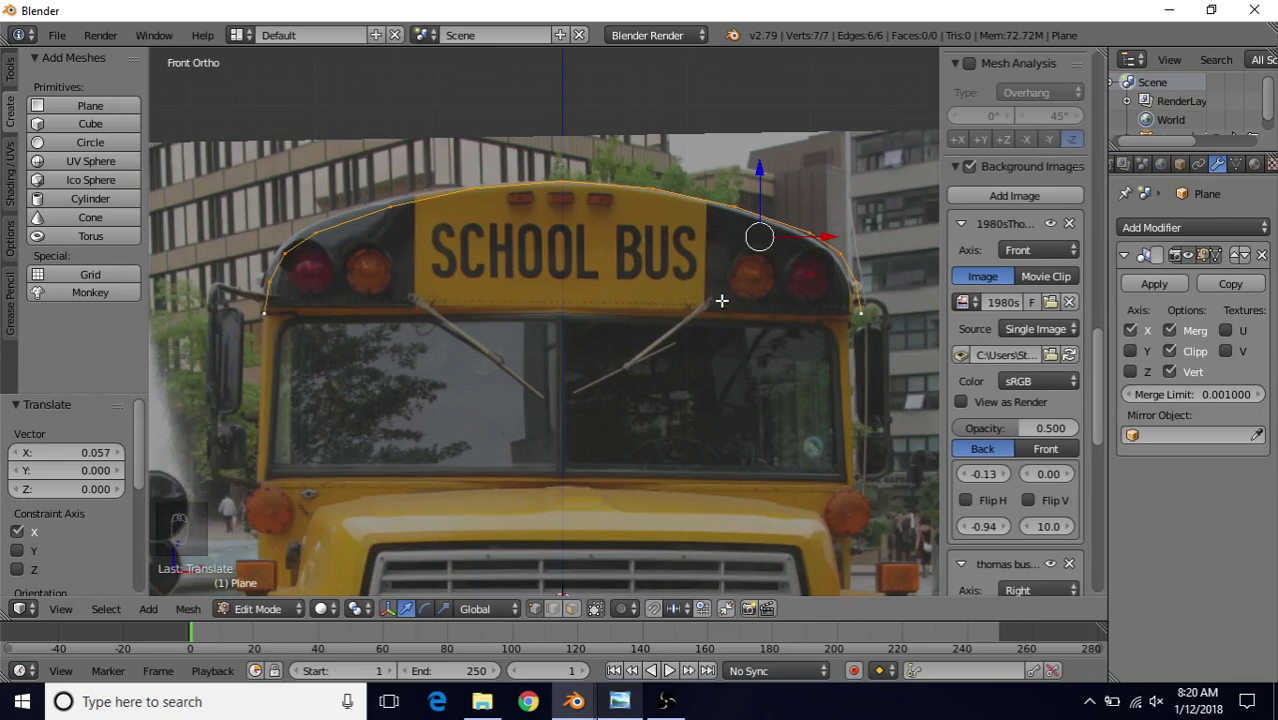
mouse_move(721, 300)
middle_mouse_down("shift")
mouse_move(533, 357)
mouse_move(545, 342)
mouse_move(444, 351)
middle_mouse_up("shift")
key("z")
key("z")
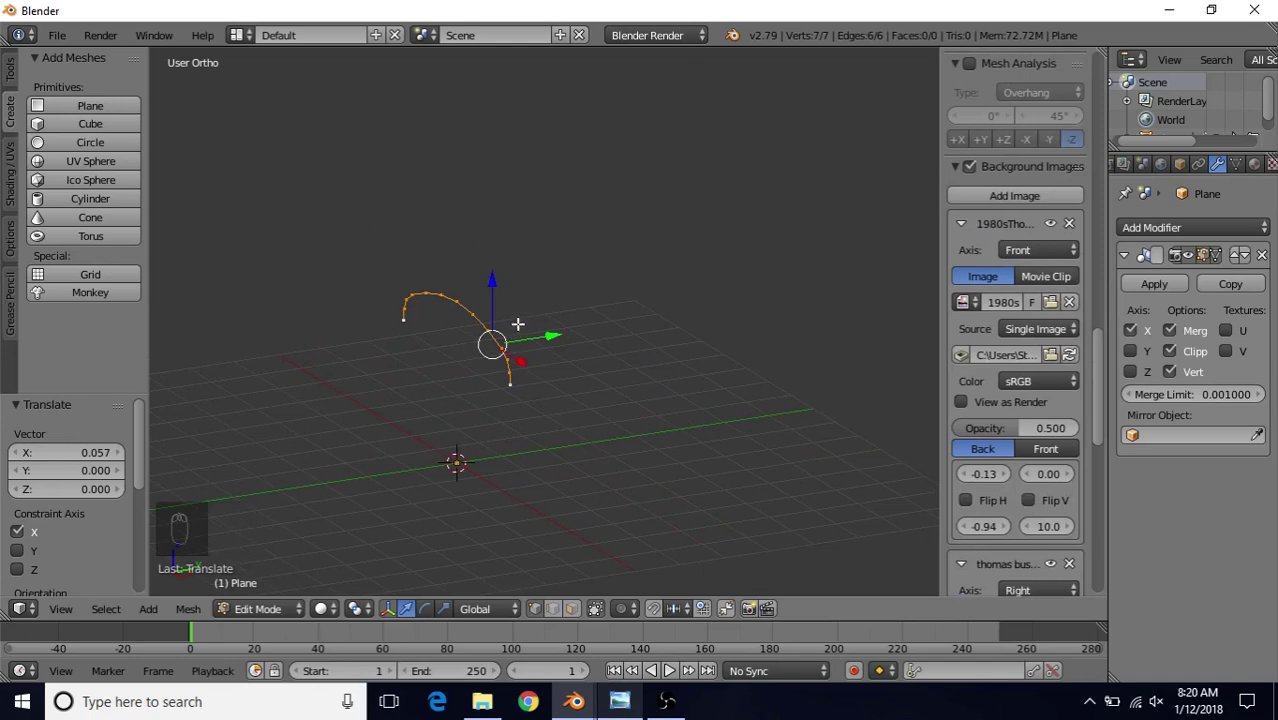
key("e")
right_click(485, 284)
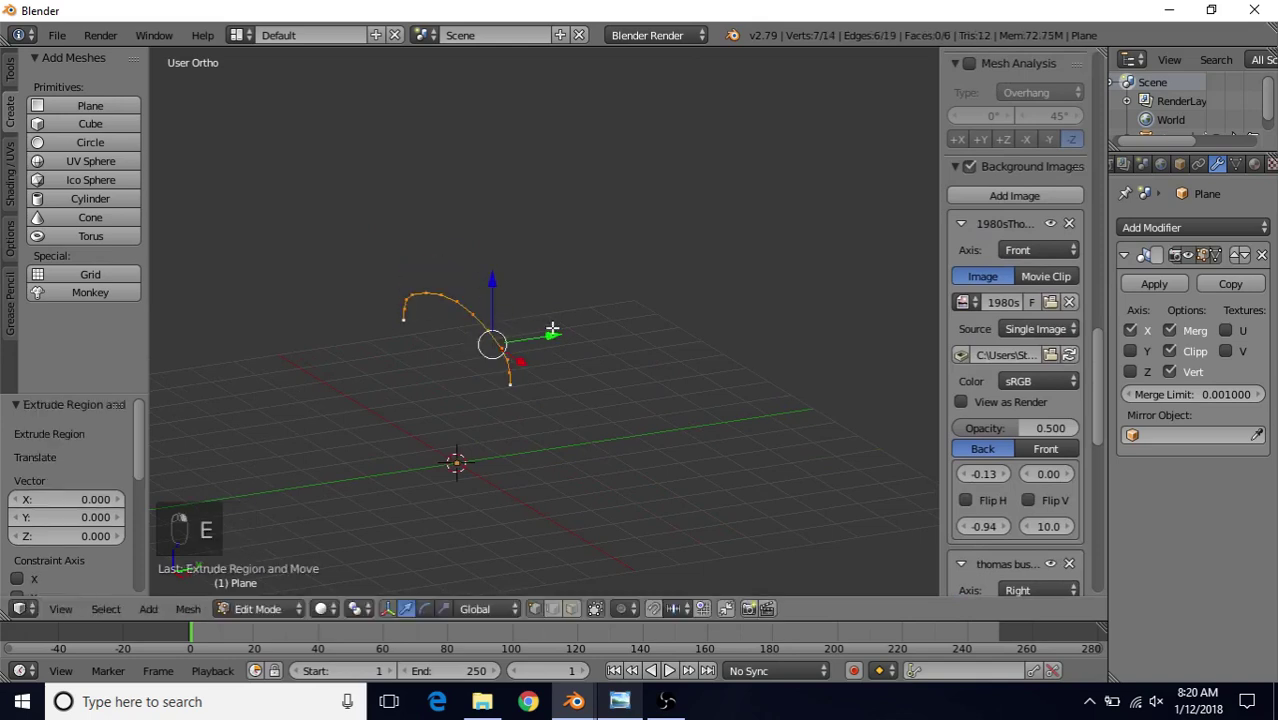
key("e")
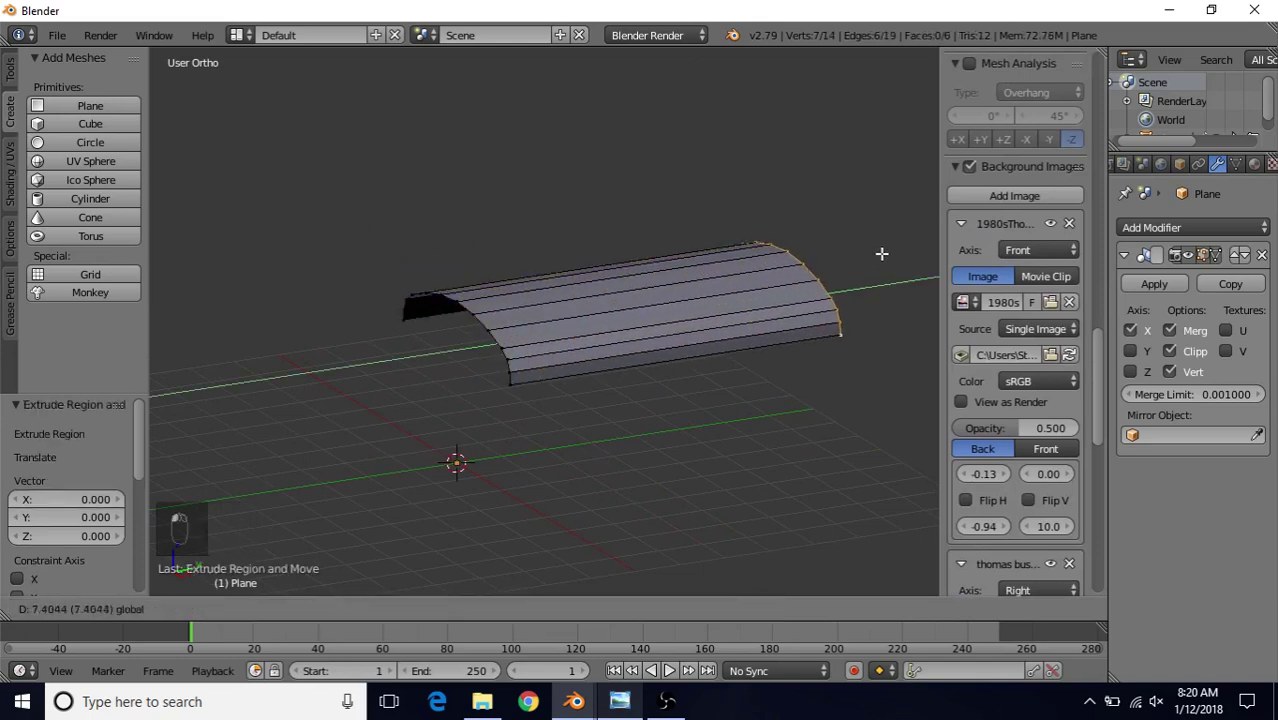
left_click(900, 245)
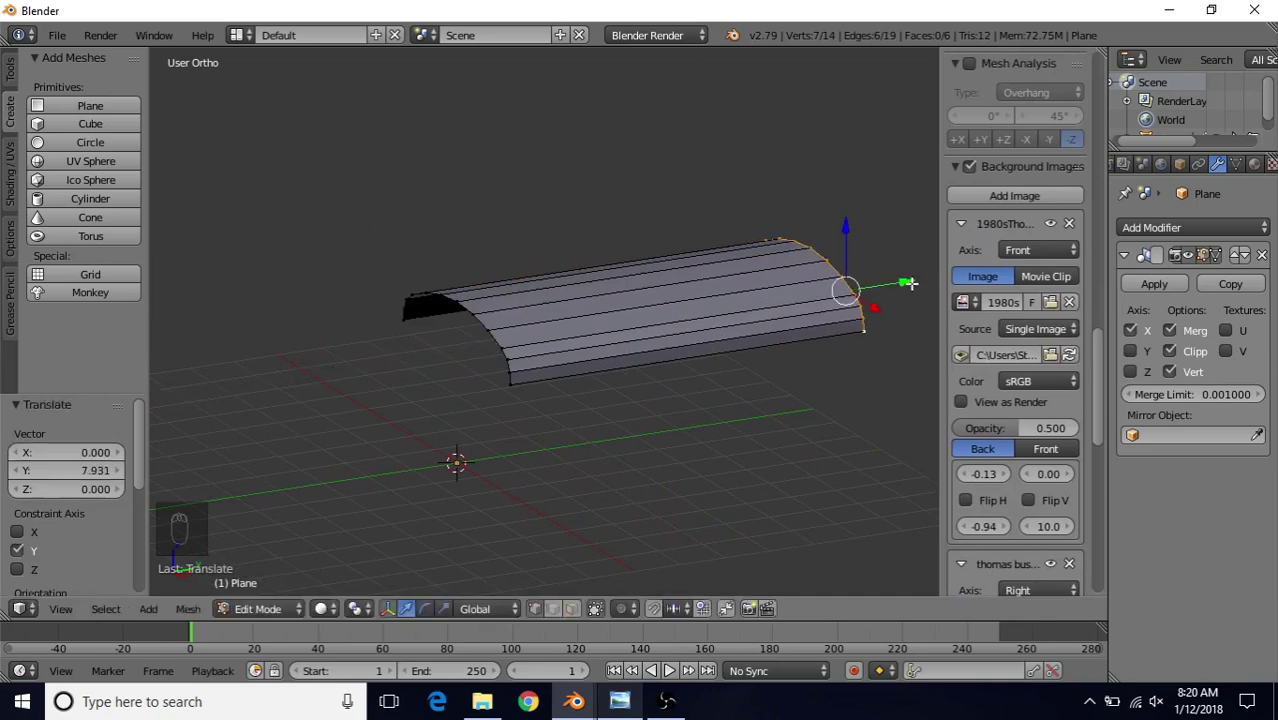
- Lengthen the roof by moving its extruded rear end farther along Y, by about 3.933 and 0.969
middle_click_drag(662, 331, 511, 358)
left_click_drag(760, 360, 165, 362)
scroll(450, 303, "down", 3)
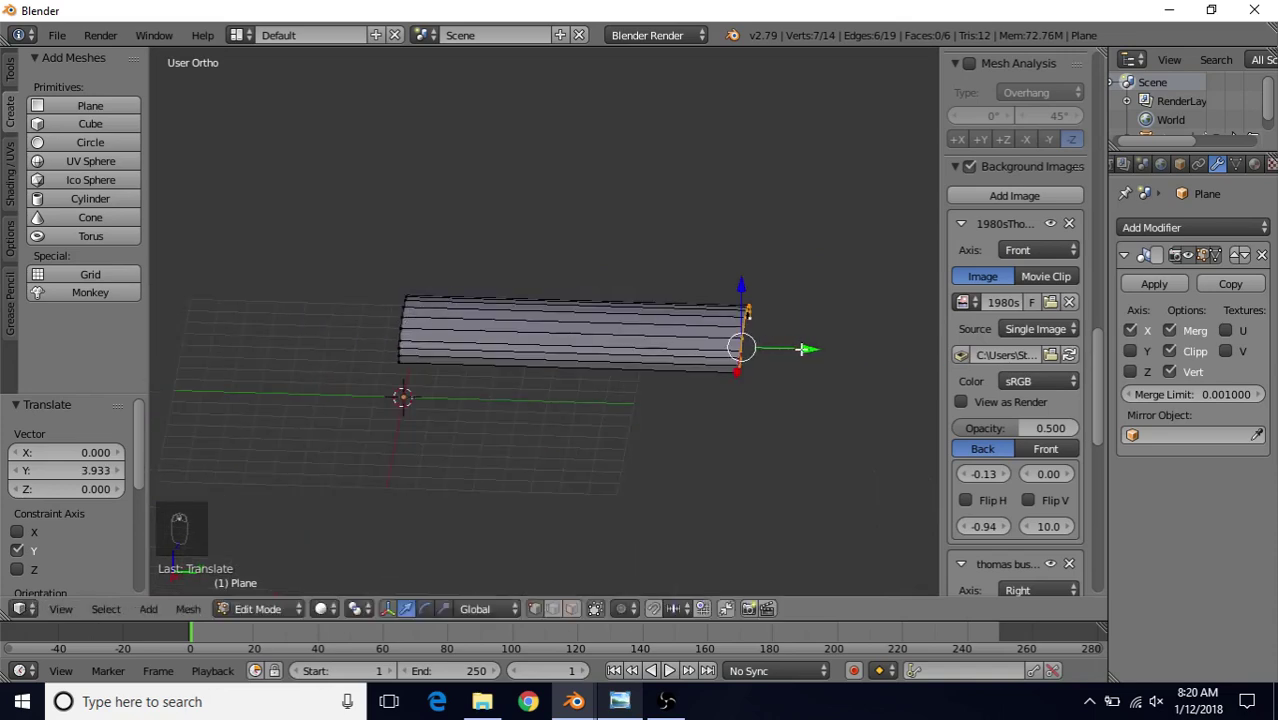
left_click_drag(808, 353, 834, 352)
mouse_move(578, 315)
middle_mouse_down()
mouse_move(599, 300)
mouse_move(581, 312)
middle_mouse_up()
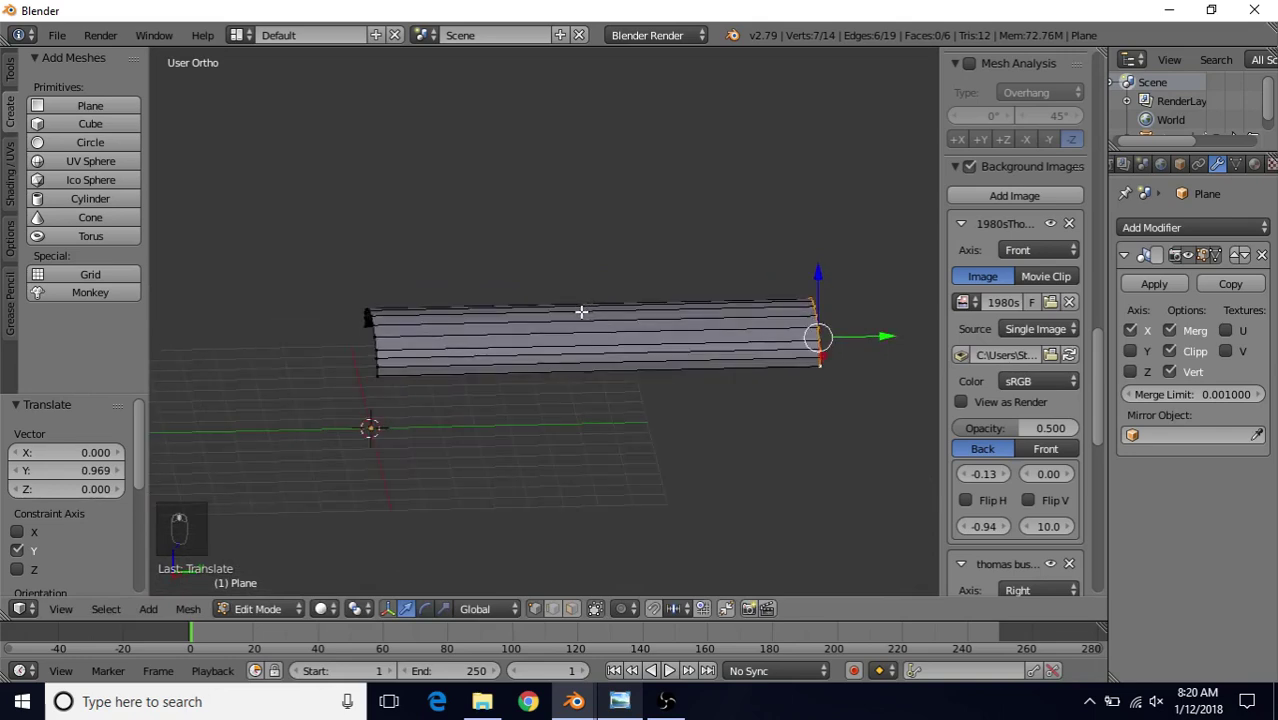
- In the right view, offset the side-view reference image to X 3.18 and Y 4.93, bringing the pictured bus towards the roof mesh
key("KP_3")
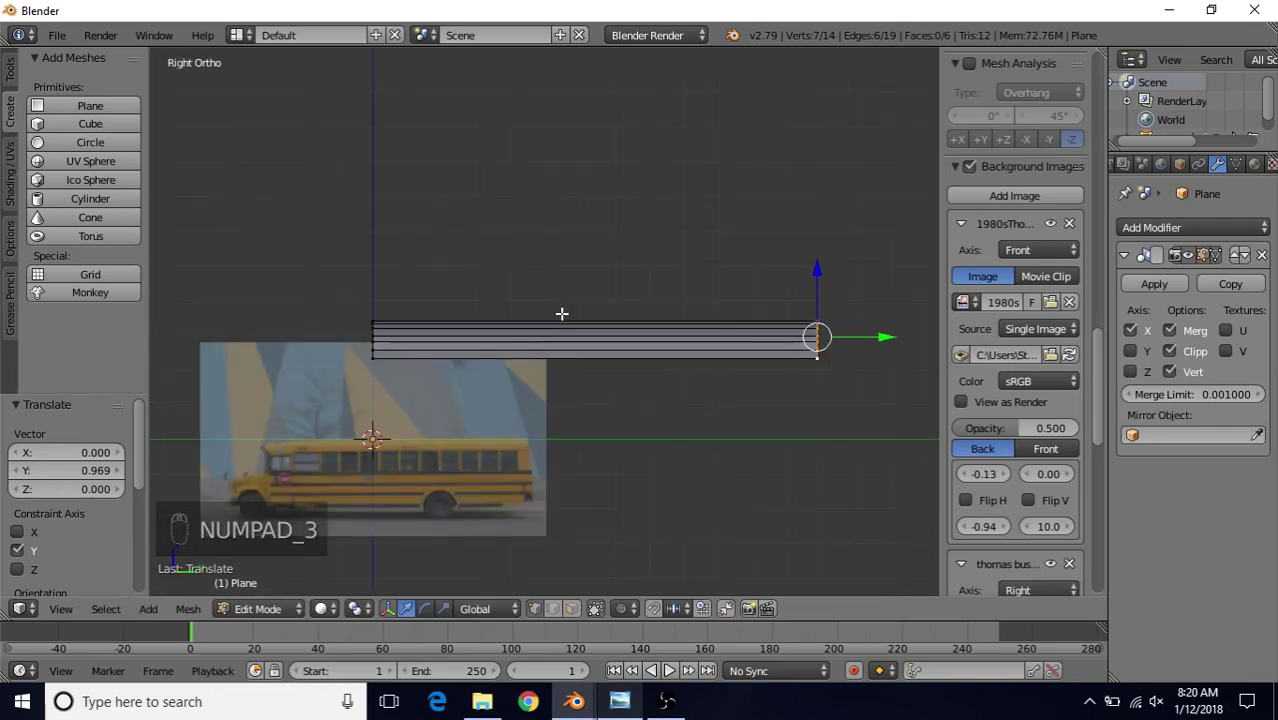
middle_click_drag(498, 353, 587, 254, "shift")
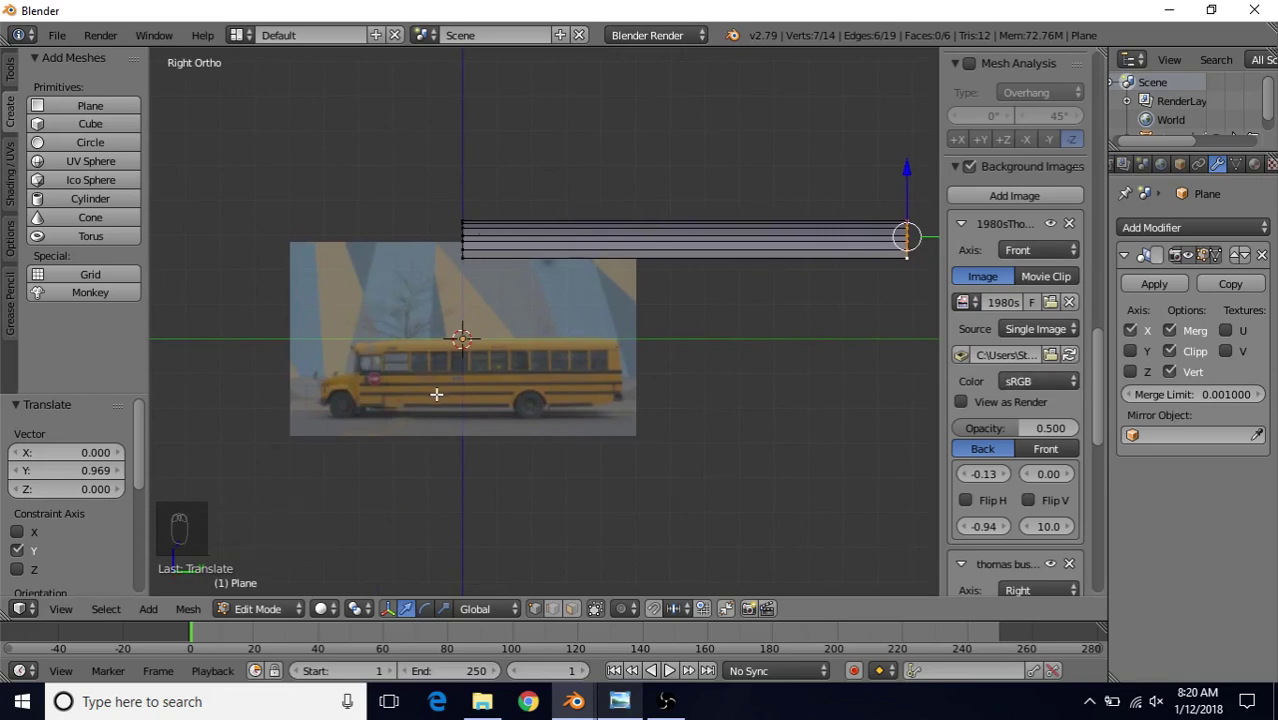
scroll(1092, 382, "down", 7)
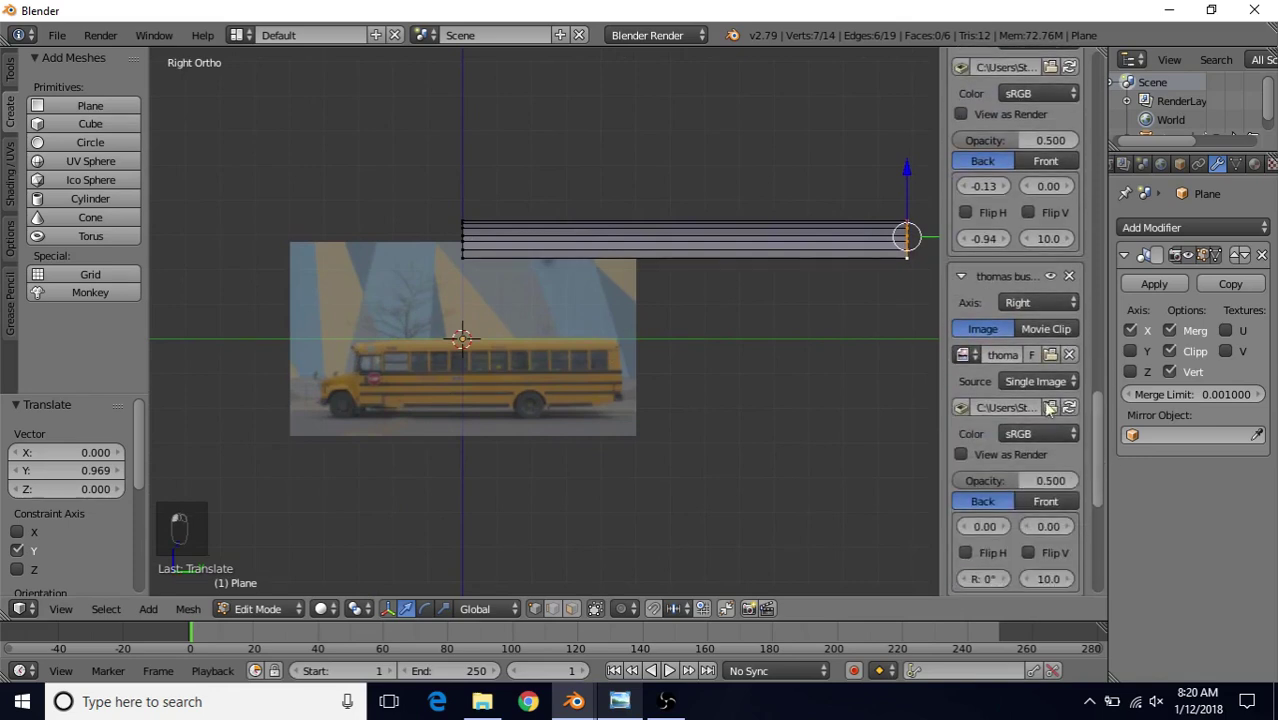
scroll(1100, 458, "down", 3)
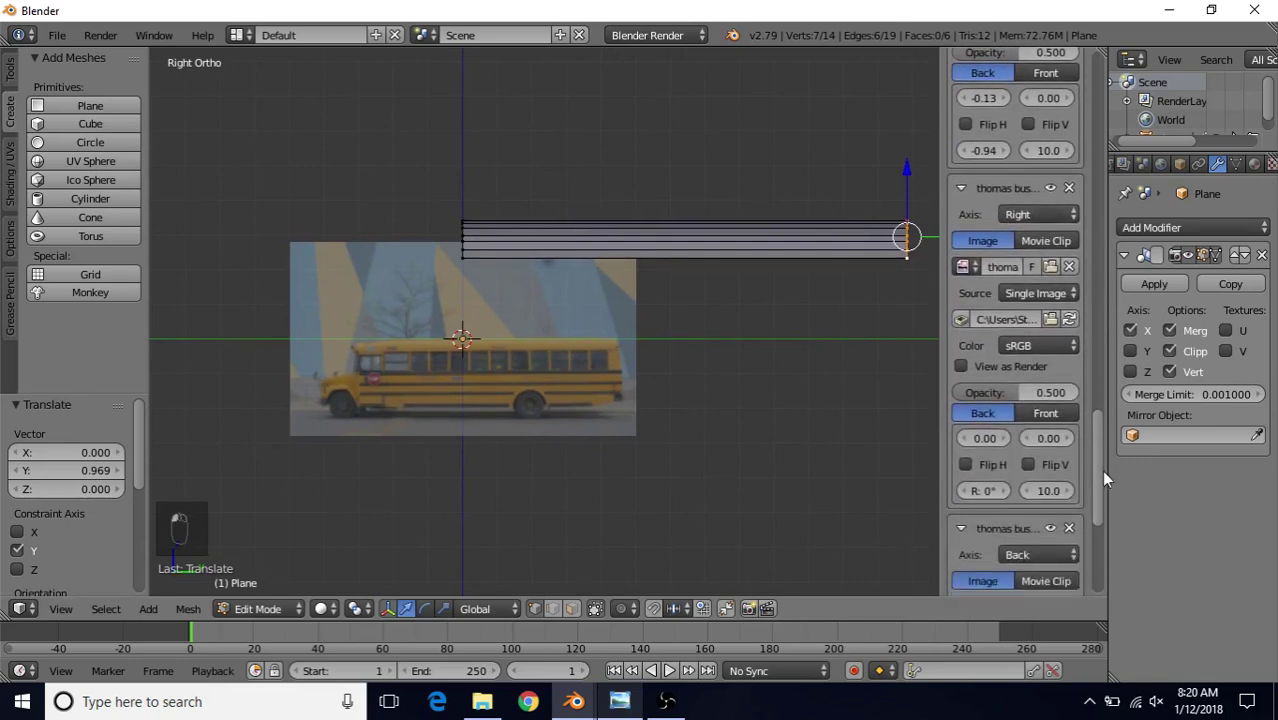
left_click_drag(973, 426, 1094, 426)
scroll(539, 402, "up", 5)
middle_click_drag(522, 402, 593, 326, "shift")
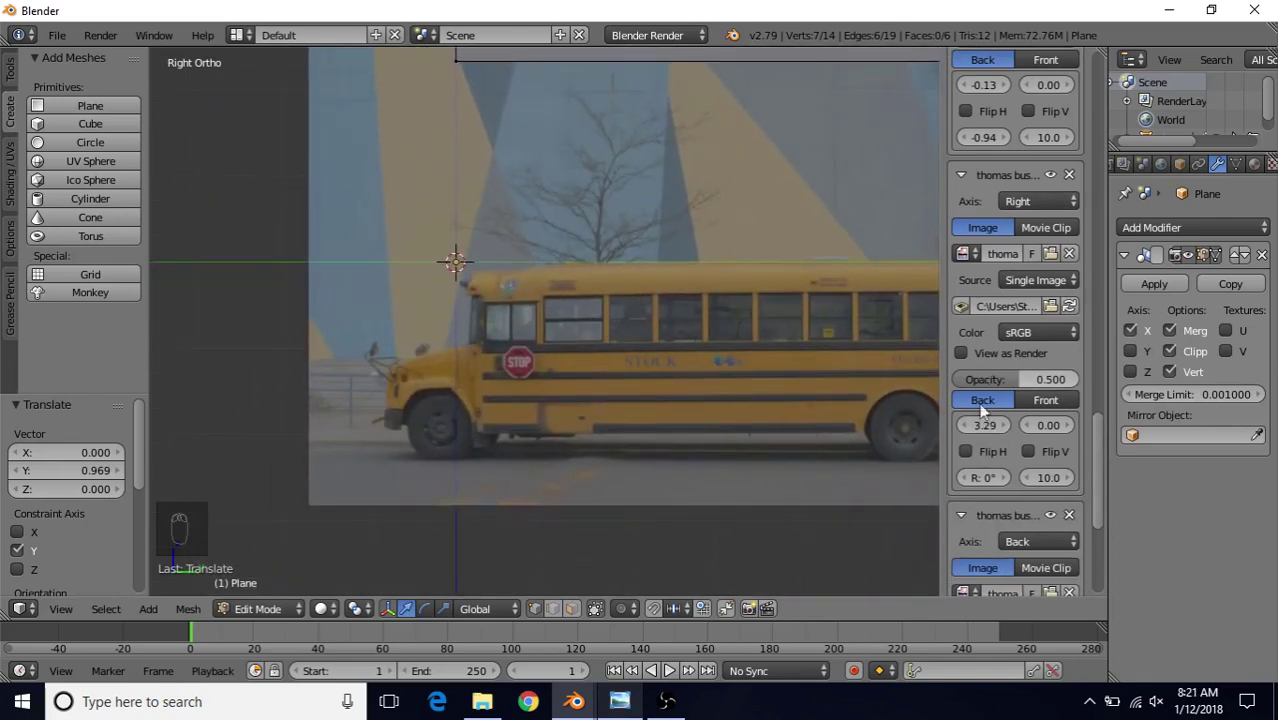
left_click_drag(982, 425, 967, 425)
scroll(545, 320, "down", 2)
left_click_drag(1048, 425, 1095, 425)
middle_click_drag(600, 389, 590, 409, "shift")
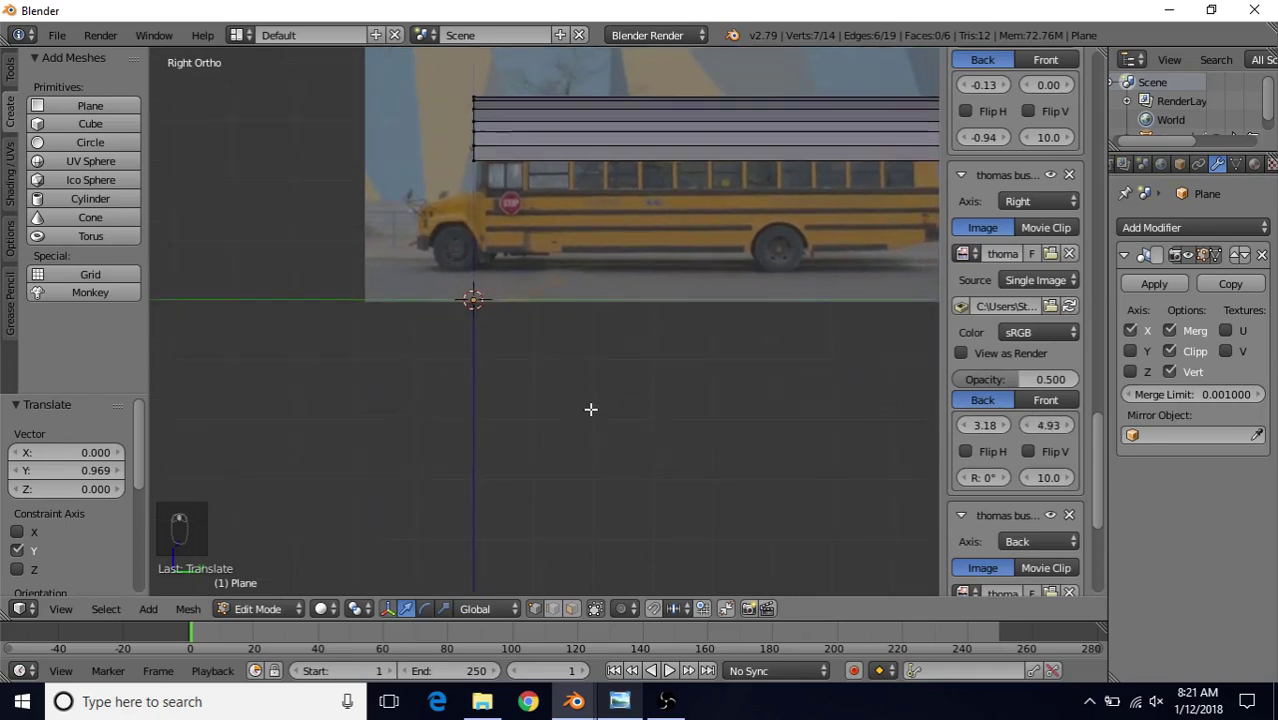
- Display the roof mesh as wireframe and set the side-view reference image's size to 30
key("z")
scroll(569, 395, "up", 1)
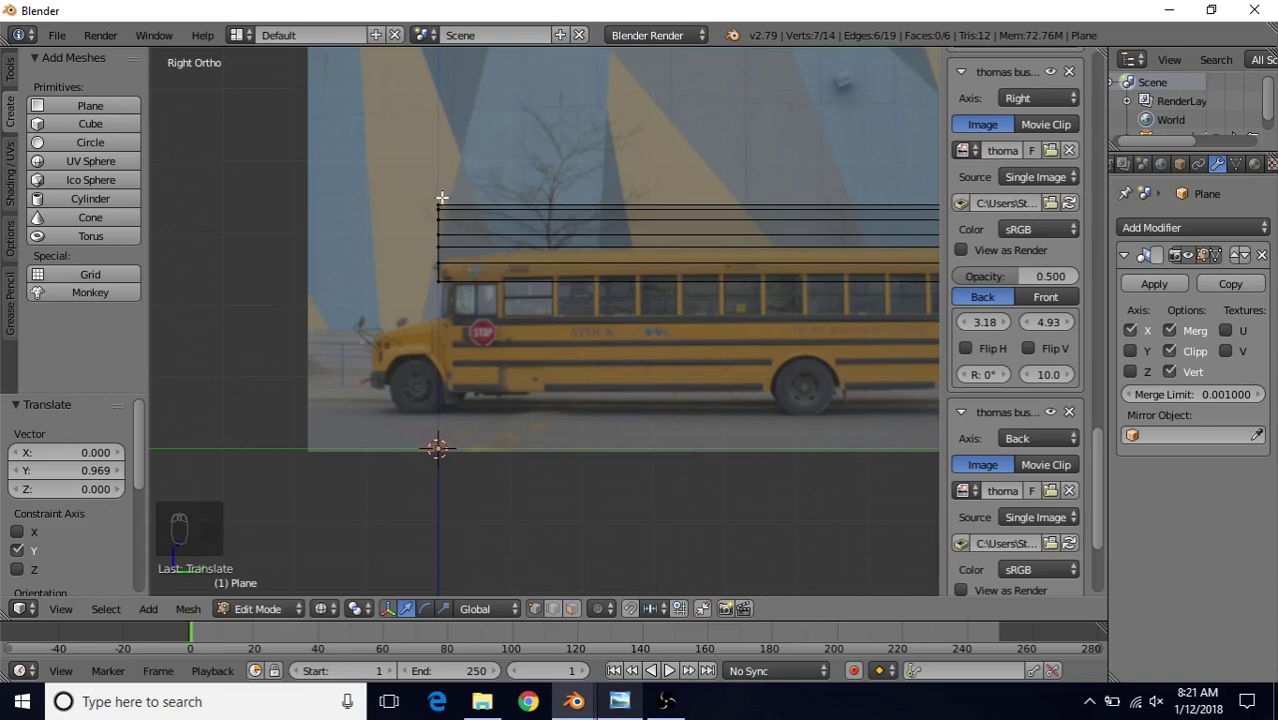
scroll(530, 280, "up", 2)
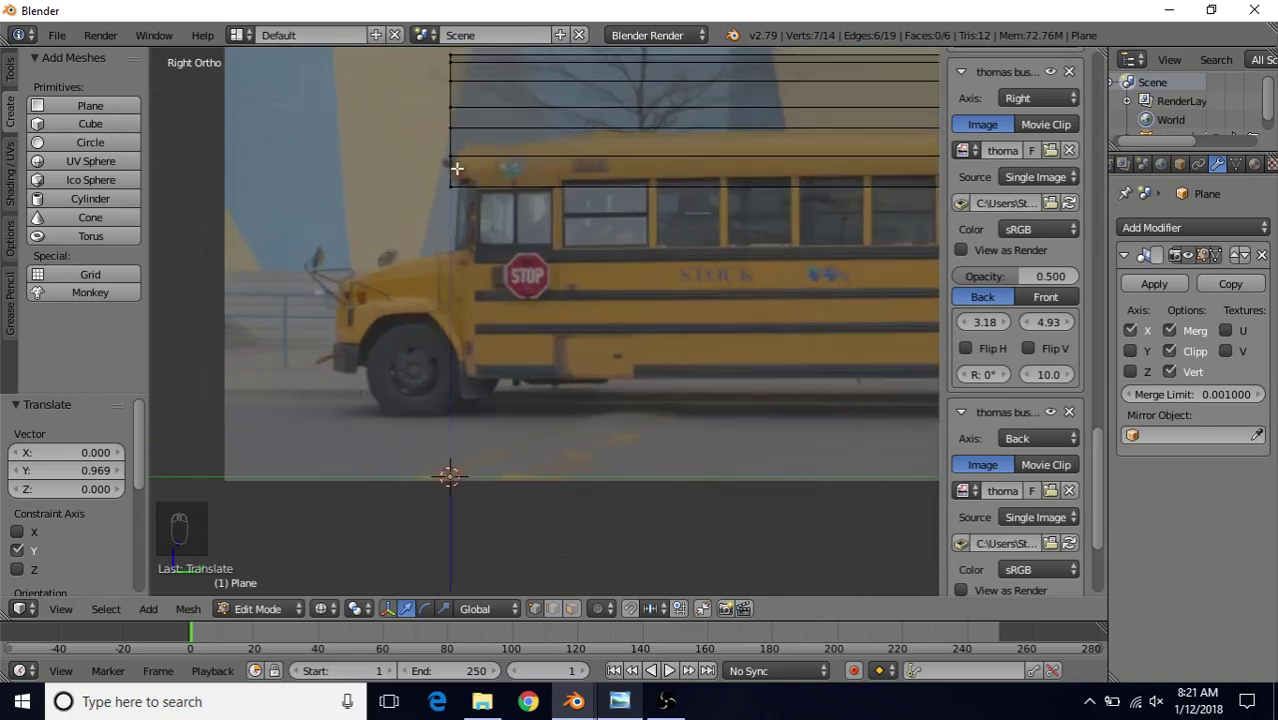
middle_click_drag(471, 200, 466, 334, "shift")
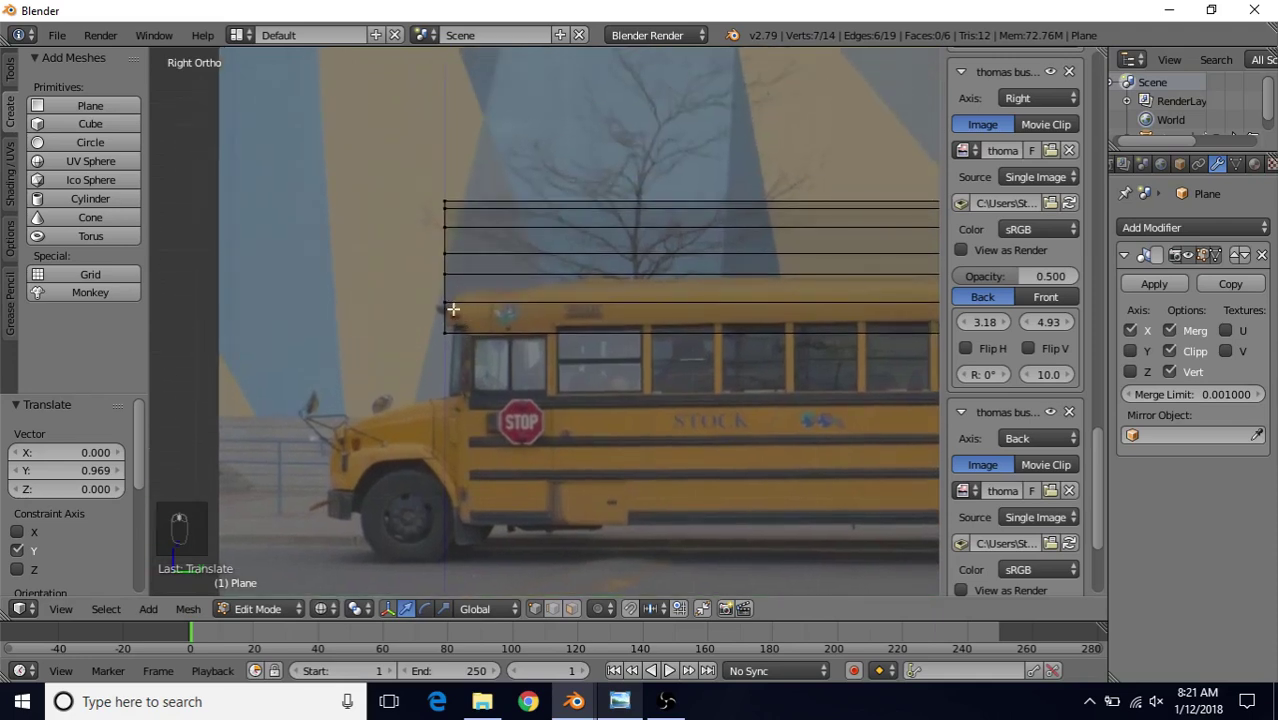
scroll(1015, 458, "down", 5)
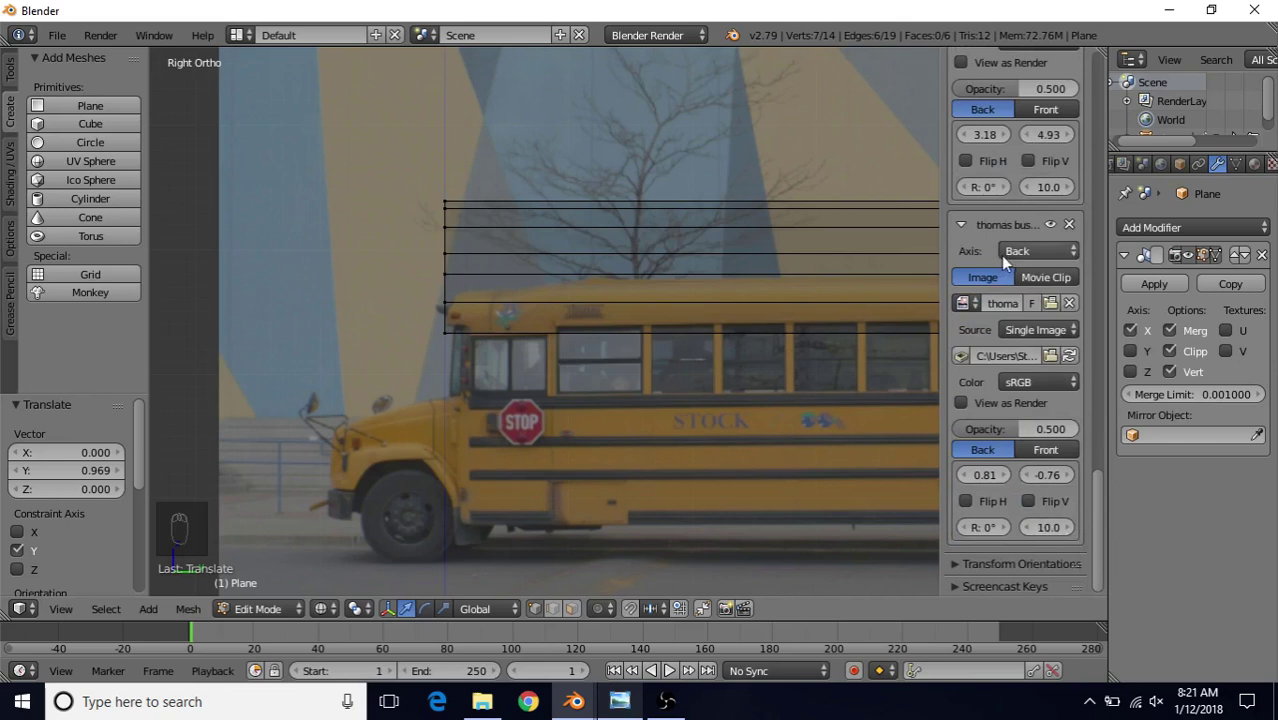
scroll(1097, 463, "up", 8)
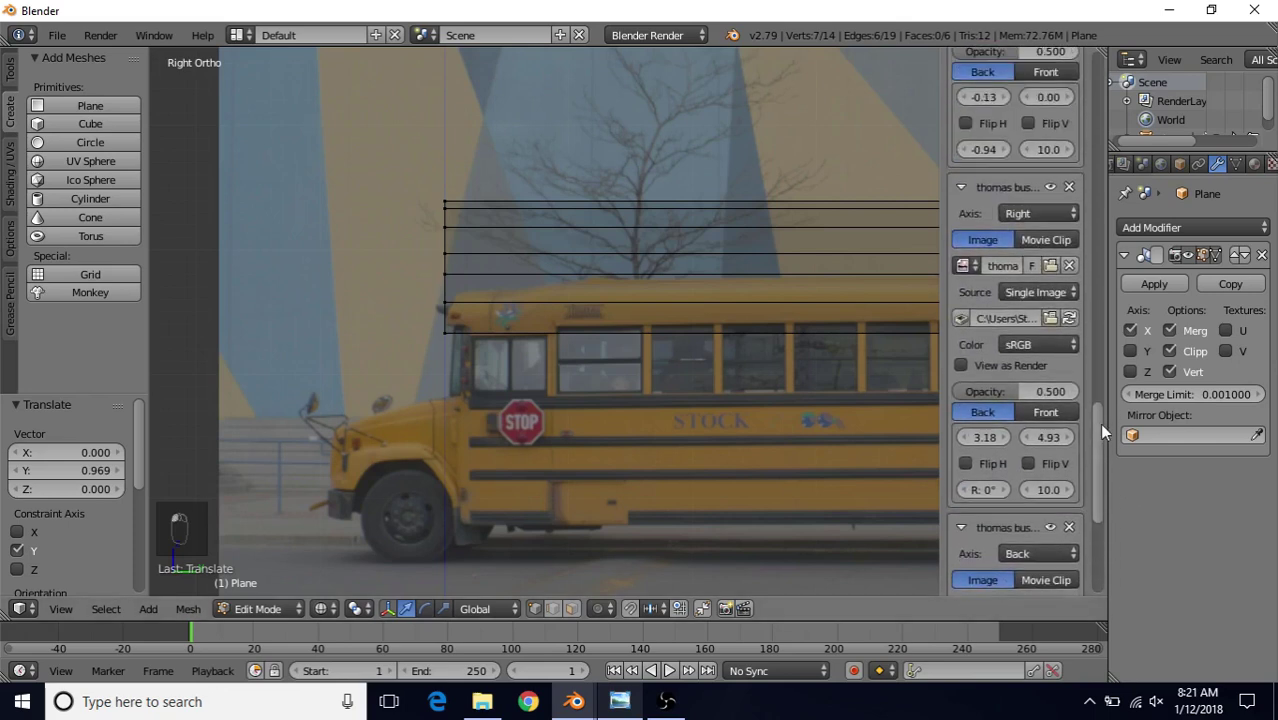
left_click(1049, 490)
left_click(1045, 494)
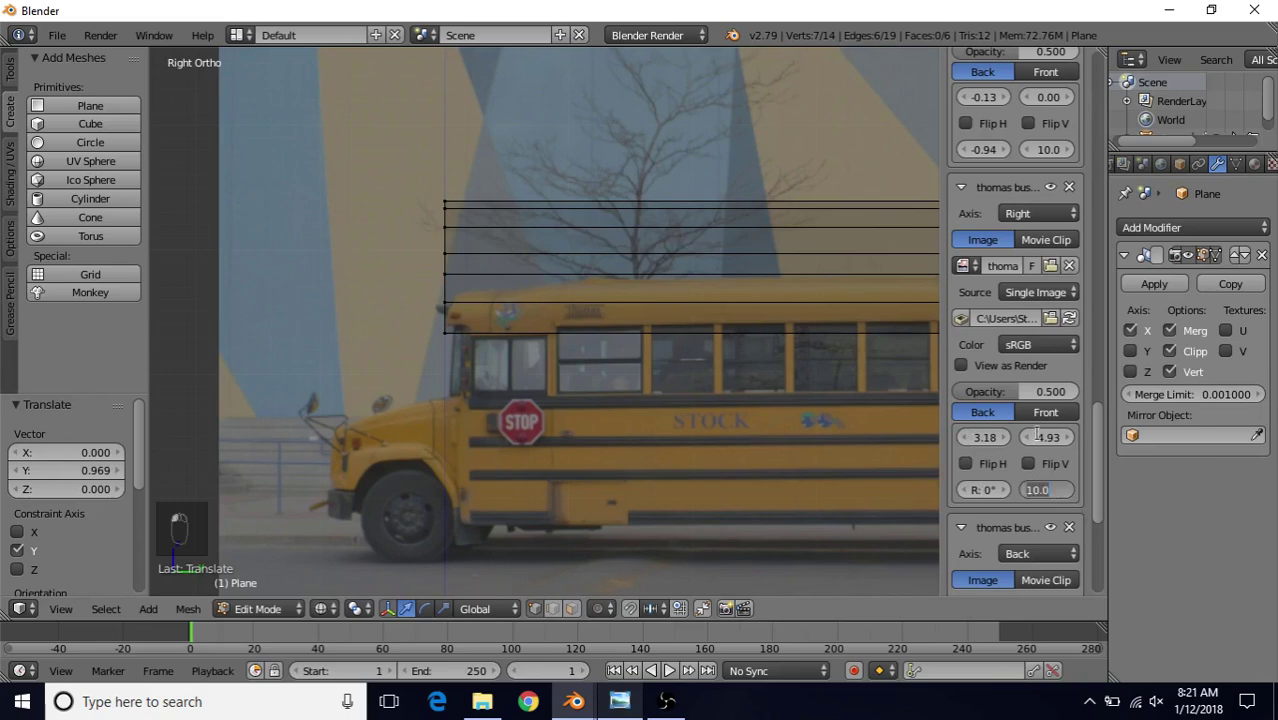
type("30")
key("Return")
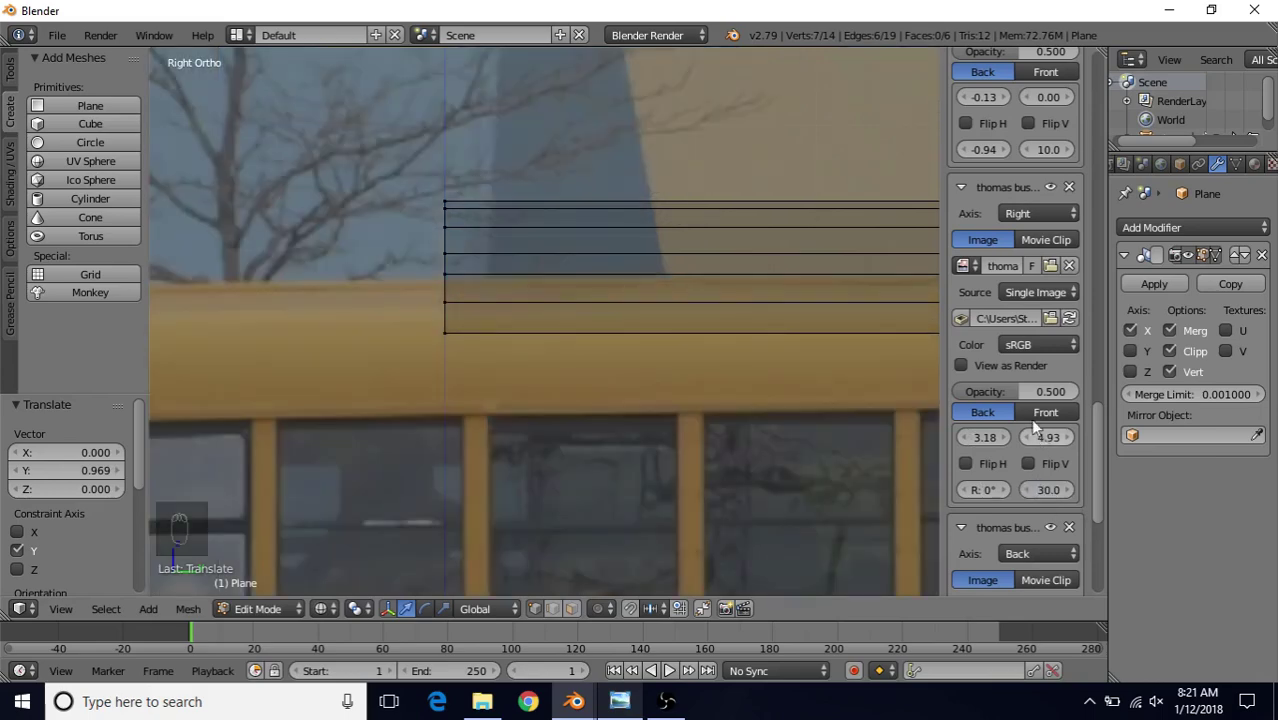
- Offset the enlarged side-view reference image to X 9.45 and Y 6.19 so the pictured bus roof lines up with the mesh
scroll(394, 383, "down", 6)
middle_click_drag(534, 383, 464, 347, "shift")
left_click_drag(985, 437, 1089, 437)
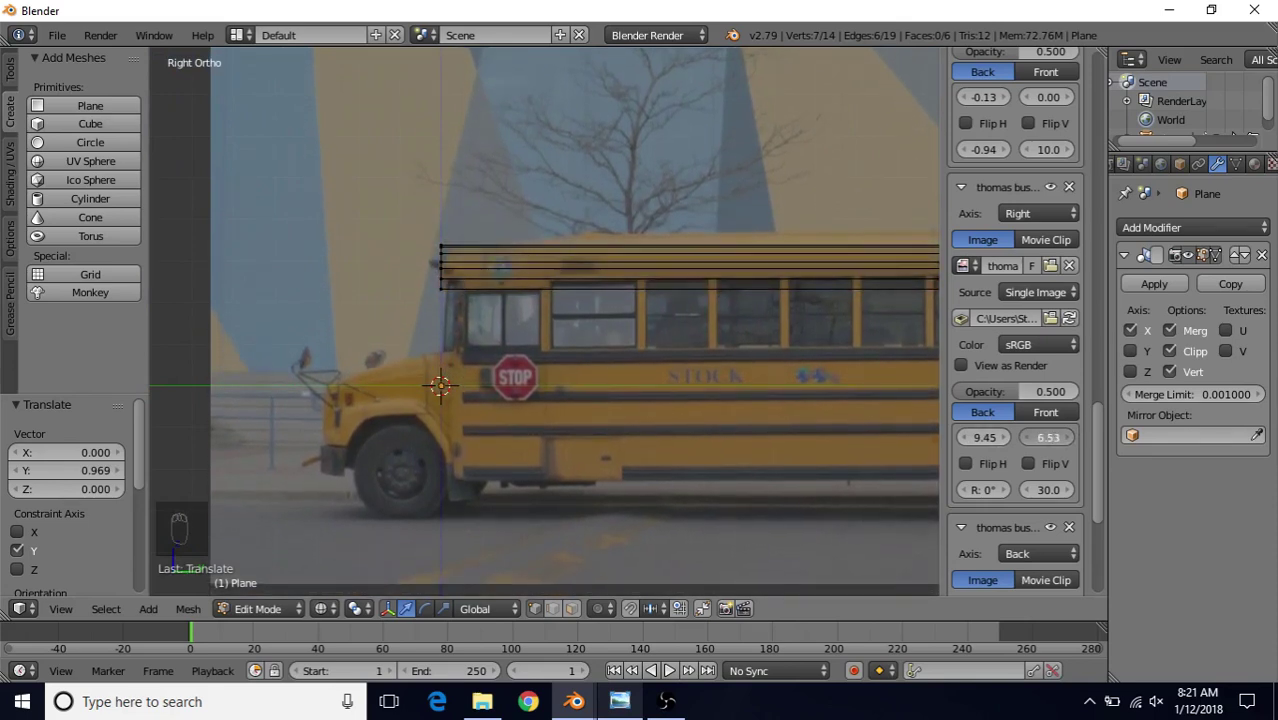
scroll(656, 334, "down", 2)
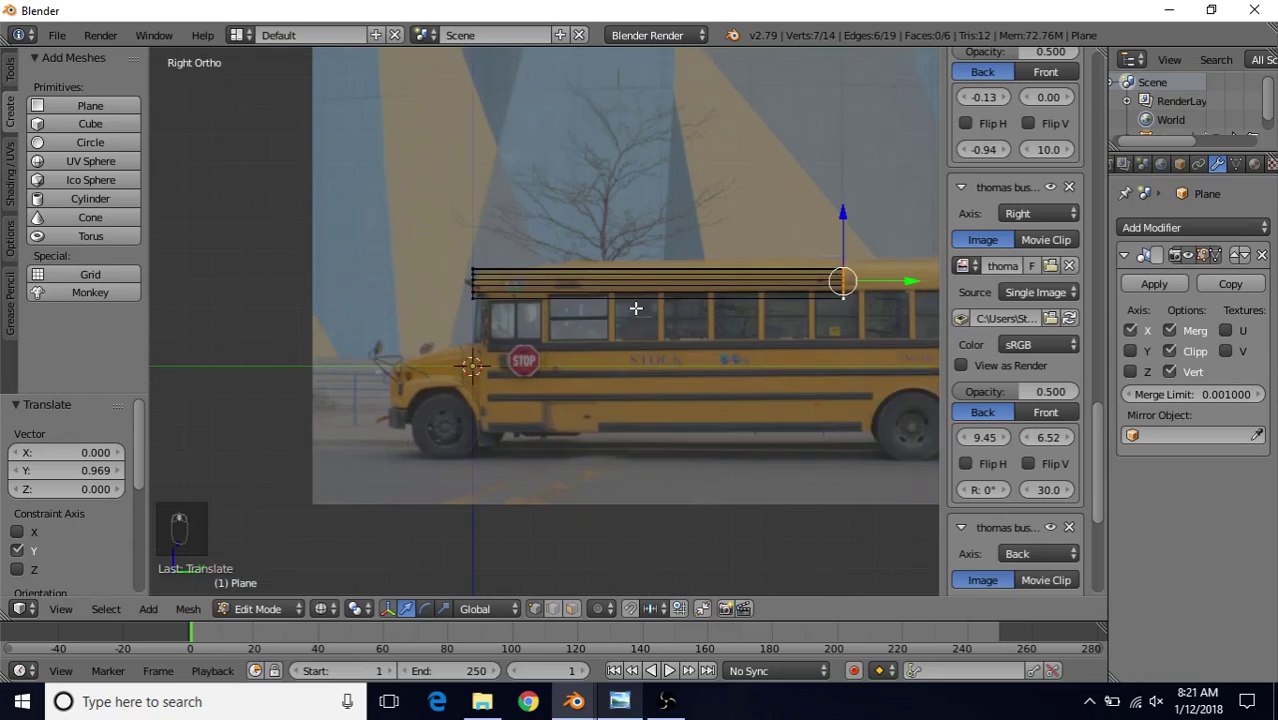
middle_click_drag(617, 280, 503, 300, "shift")
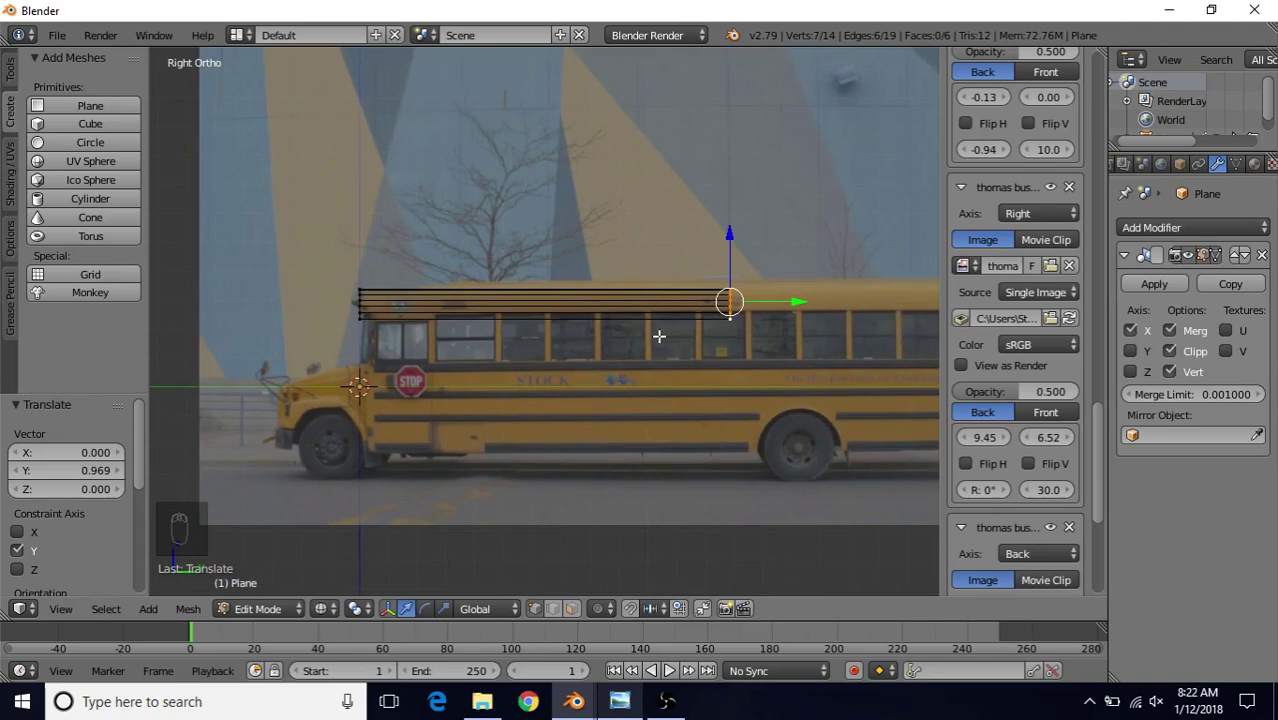
middle_click_drag(656, 333, 661, 288, "shift")
scroll(642, 325, "up", 1)
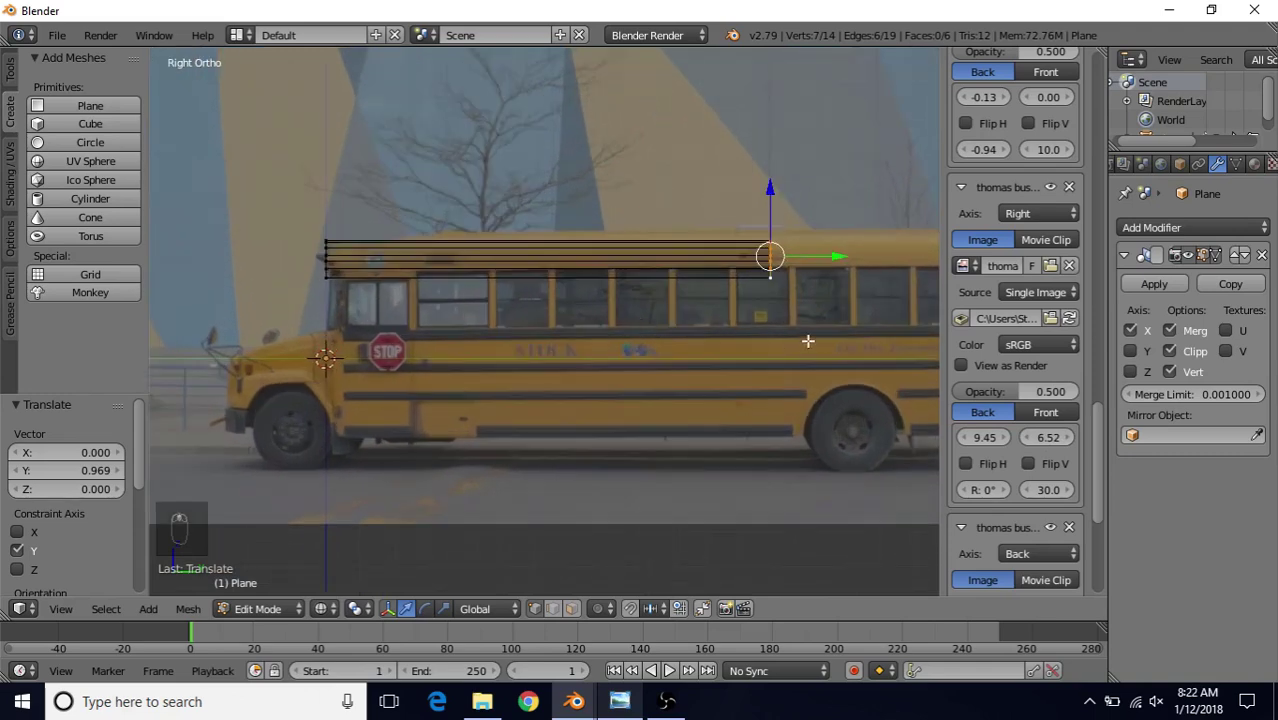
left_click_drag(1047, 437, 1014, 437)
- Move the roof's rear end vertices about 10.163 along Y to reach the back of the bus in the side reference
middle_click_drag(744, 274, 394, 292, "shift")
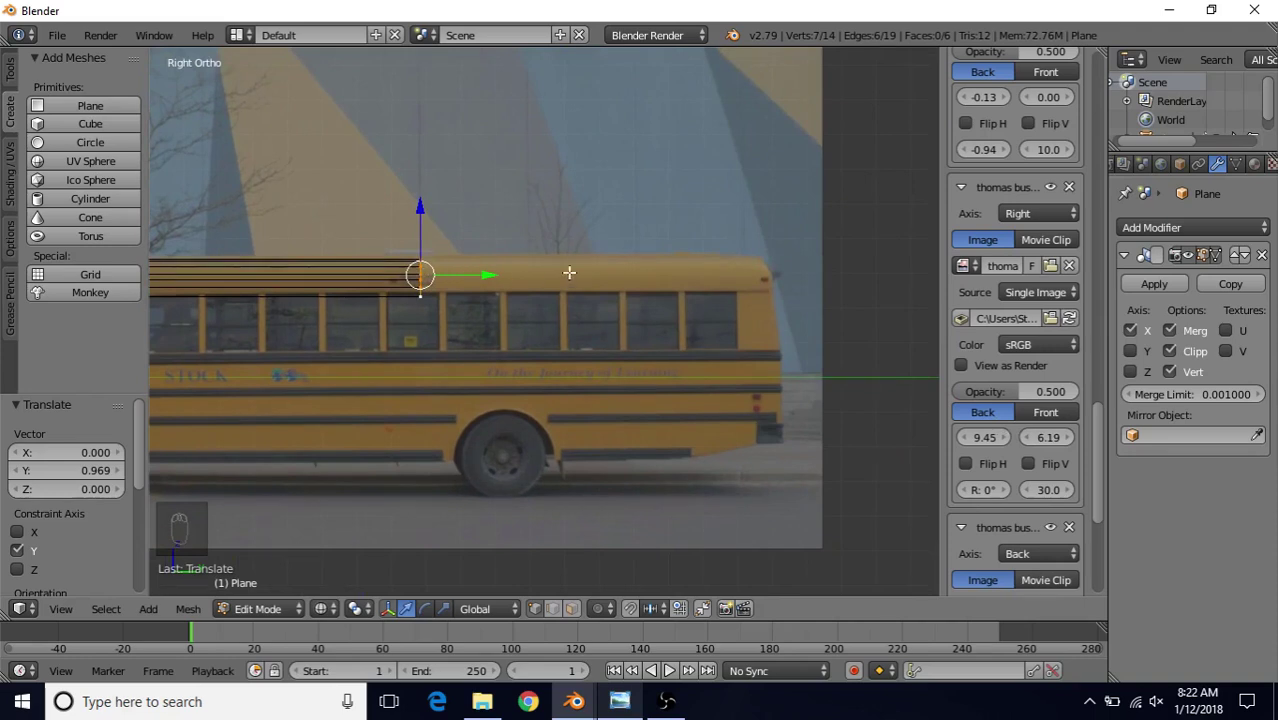
middle_click_drag(486, 333, 634, 322, "shift")
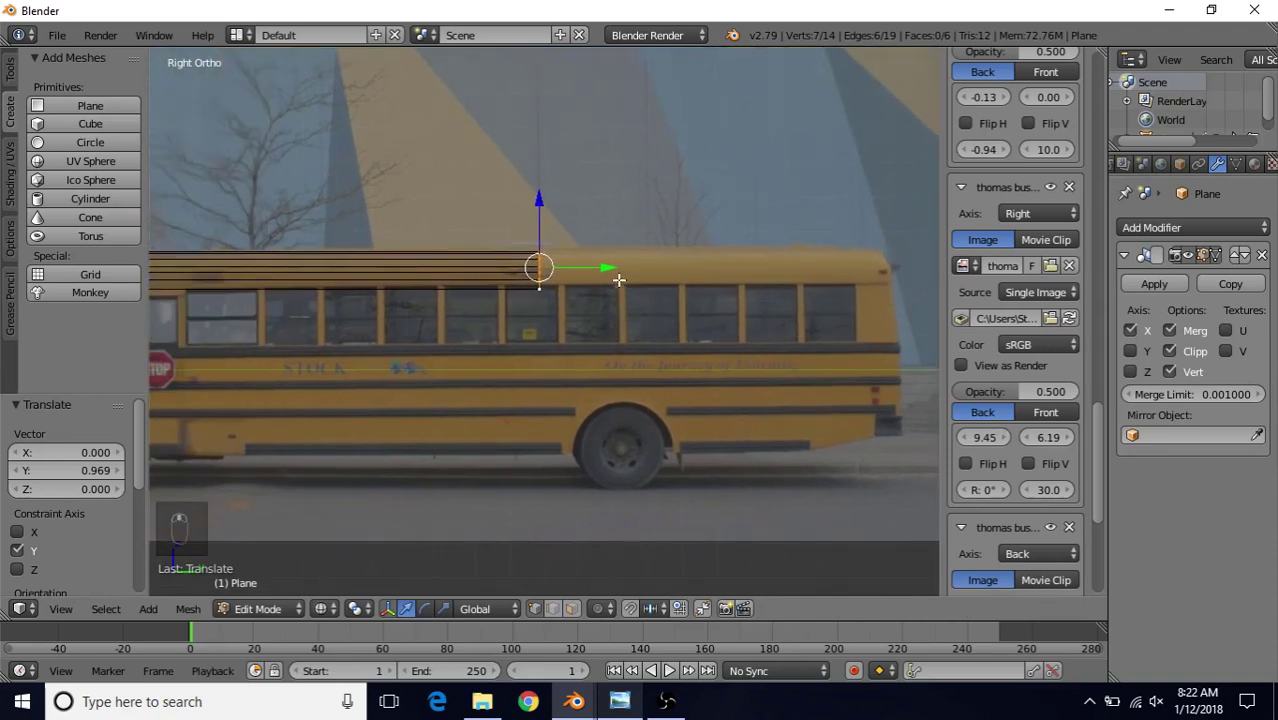
key("g")
key("y")
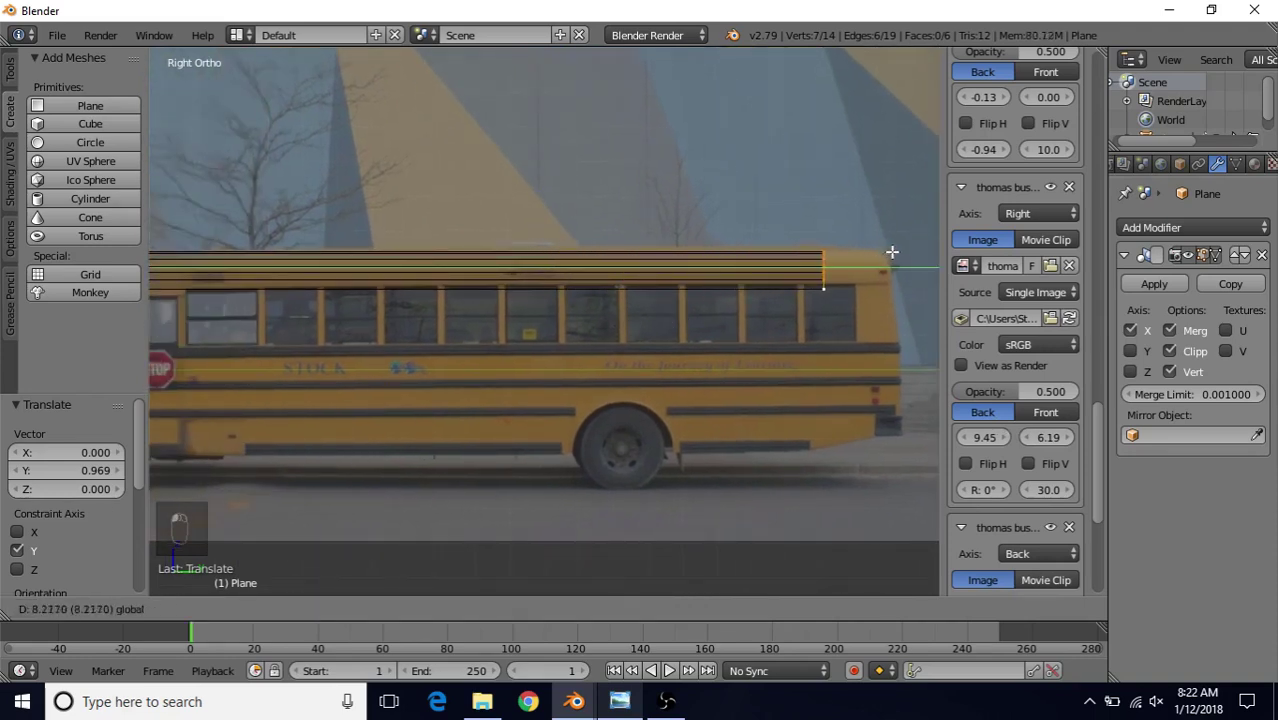
left_click(171, 252)
scroll(358, 328, "down", 2)
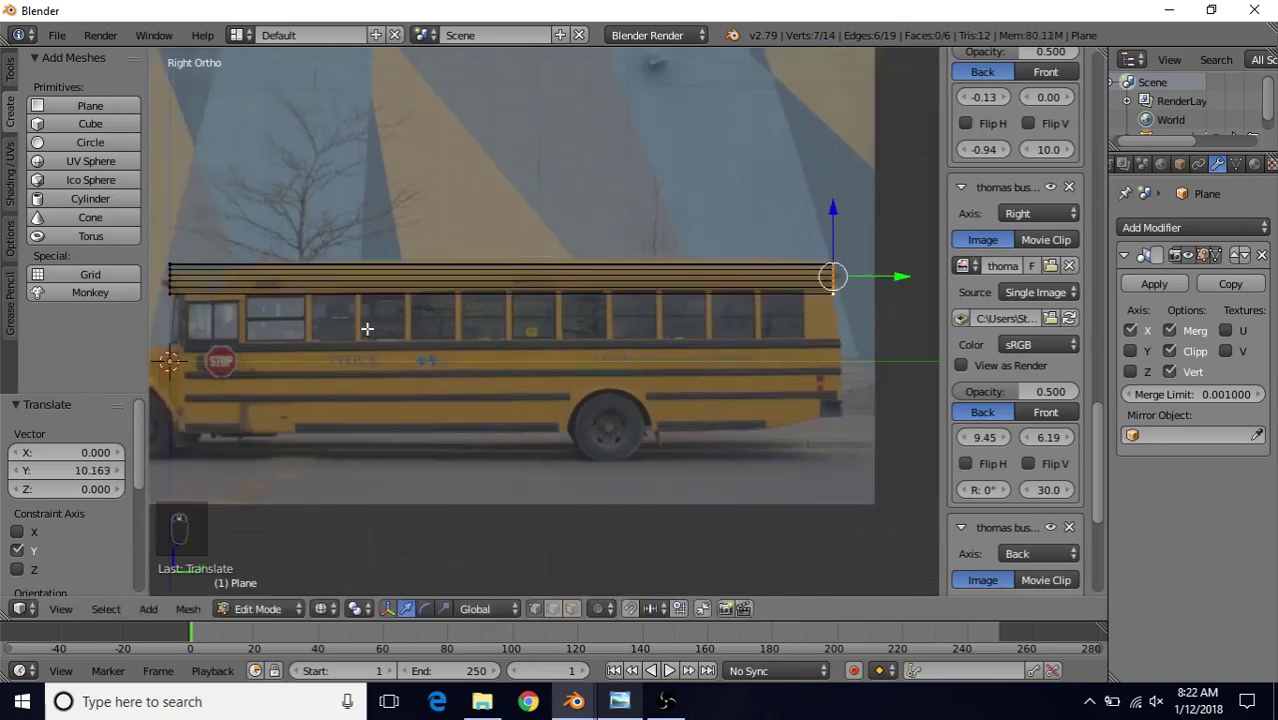
middle_click_drag(456, 300, 534, 306, "shift")
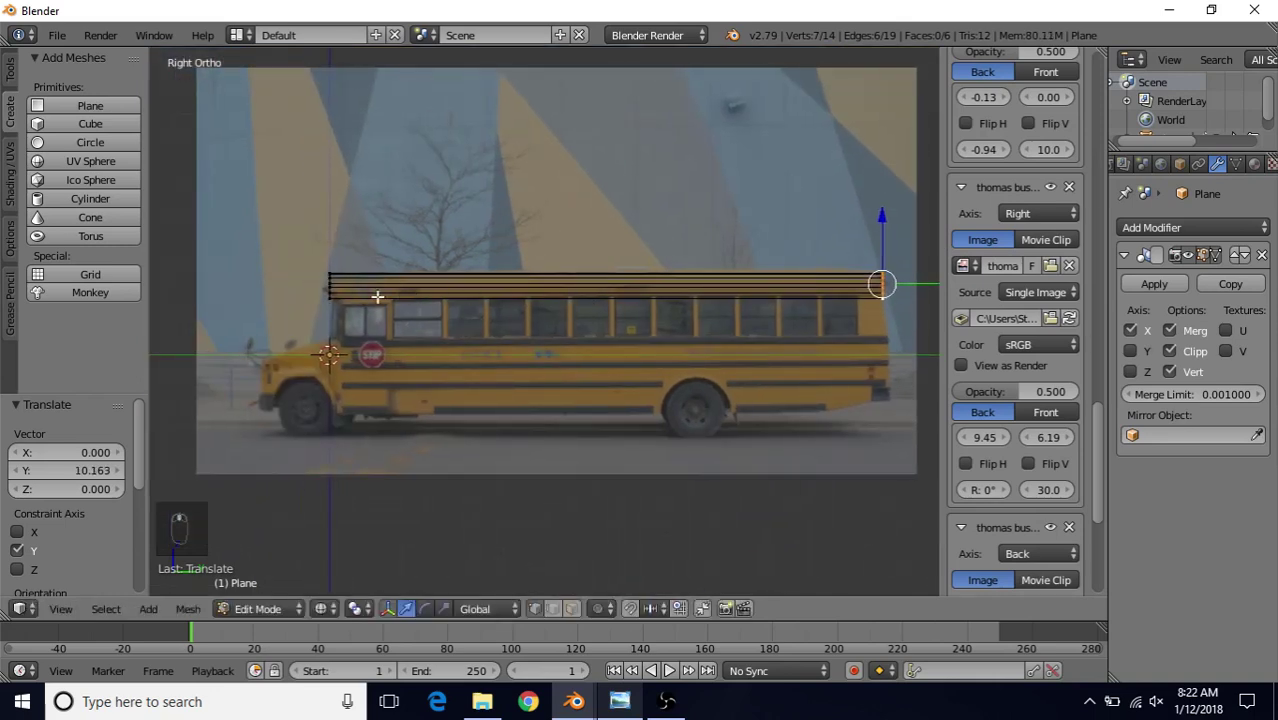
scroll(491, 354, "up", 2)
scroll(540, 312, "down", 2)
mouse_move(576, 302)
middle_mouse_down("shift")
mouse_move(579, 287)
mouse_move(588, 319)
middle_mouse_up("shift")
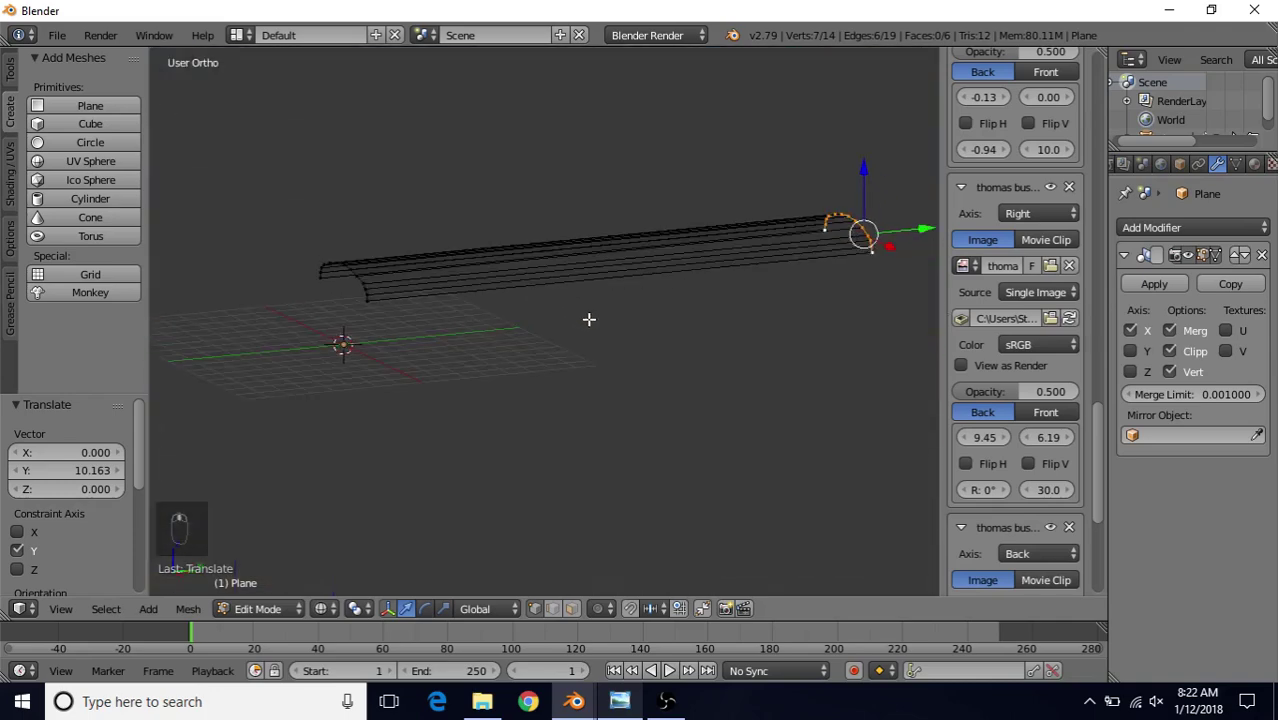
- Return the roof to solid display in Object Mode with its vertices deselected, and apply smooth shading to it
key("z")
key("a")
key("Tab")
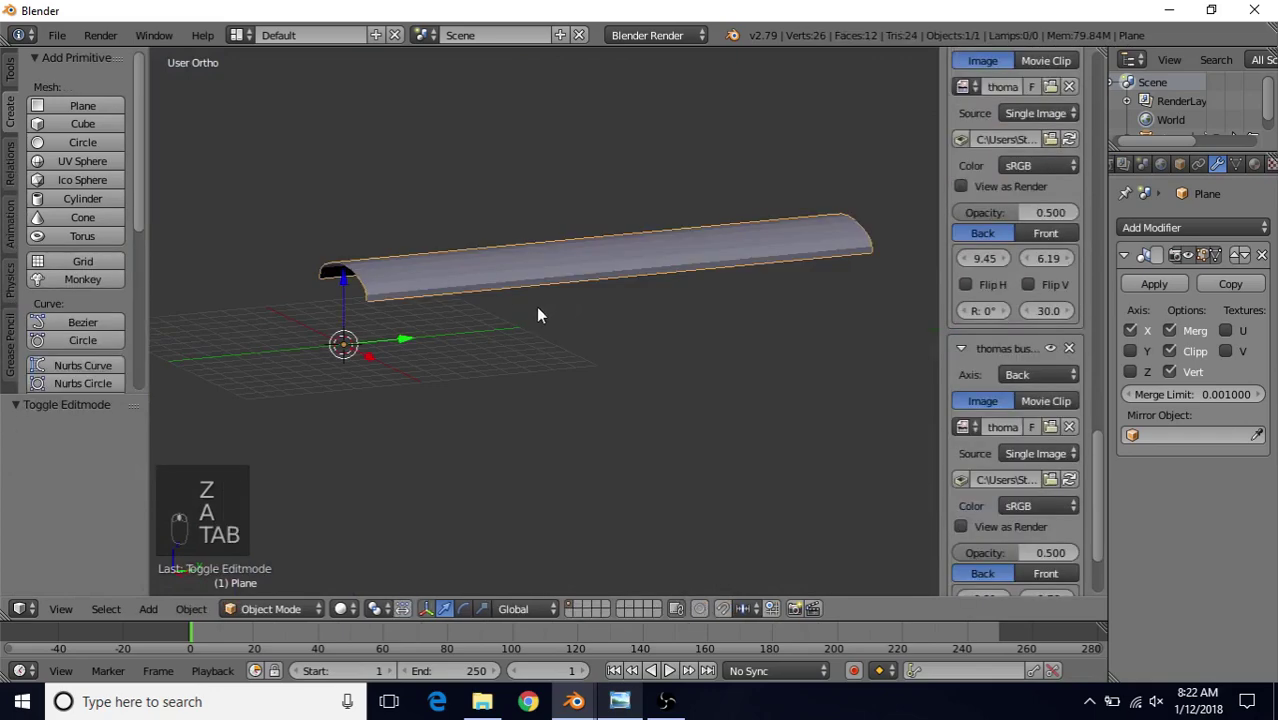
middle_click_drag(572, 364, 622, 328)
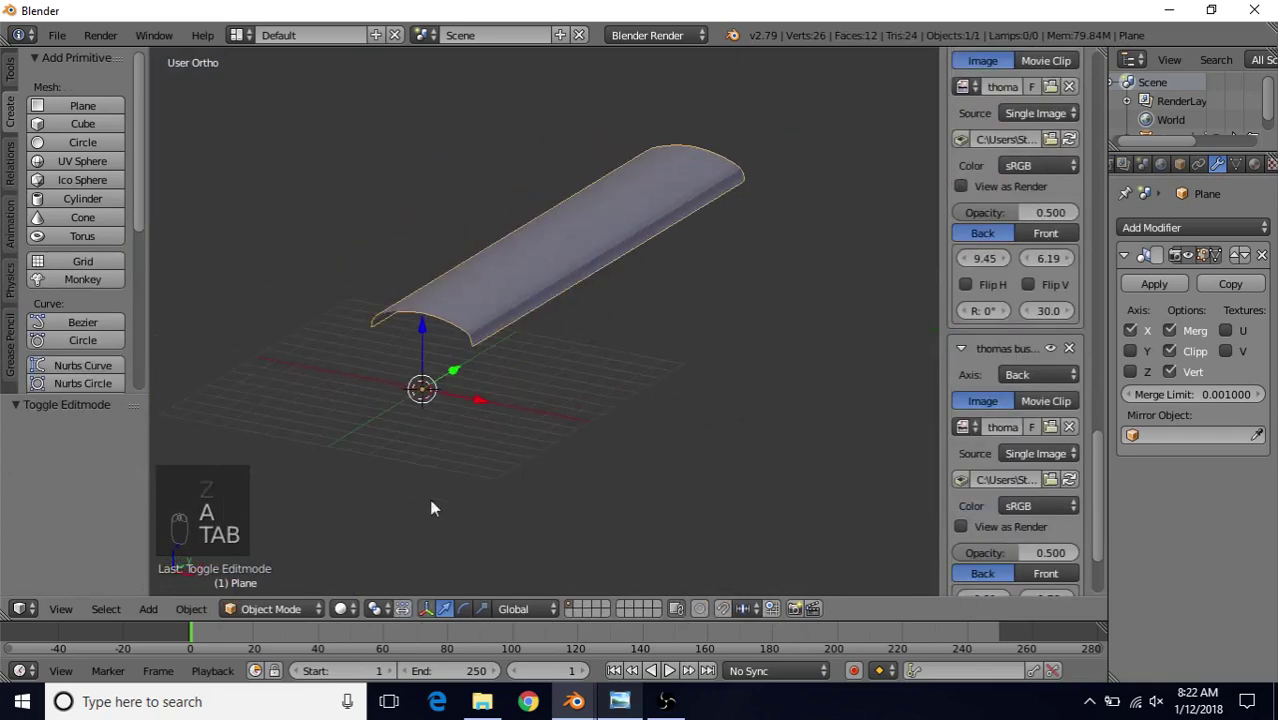
left_click(10, 72)
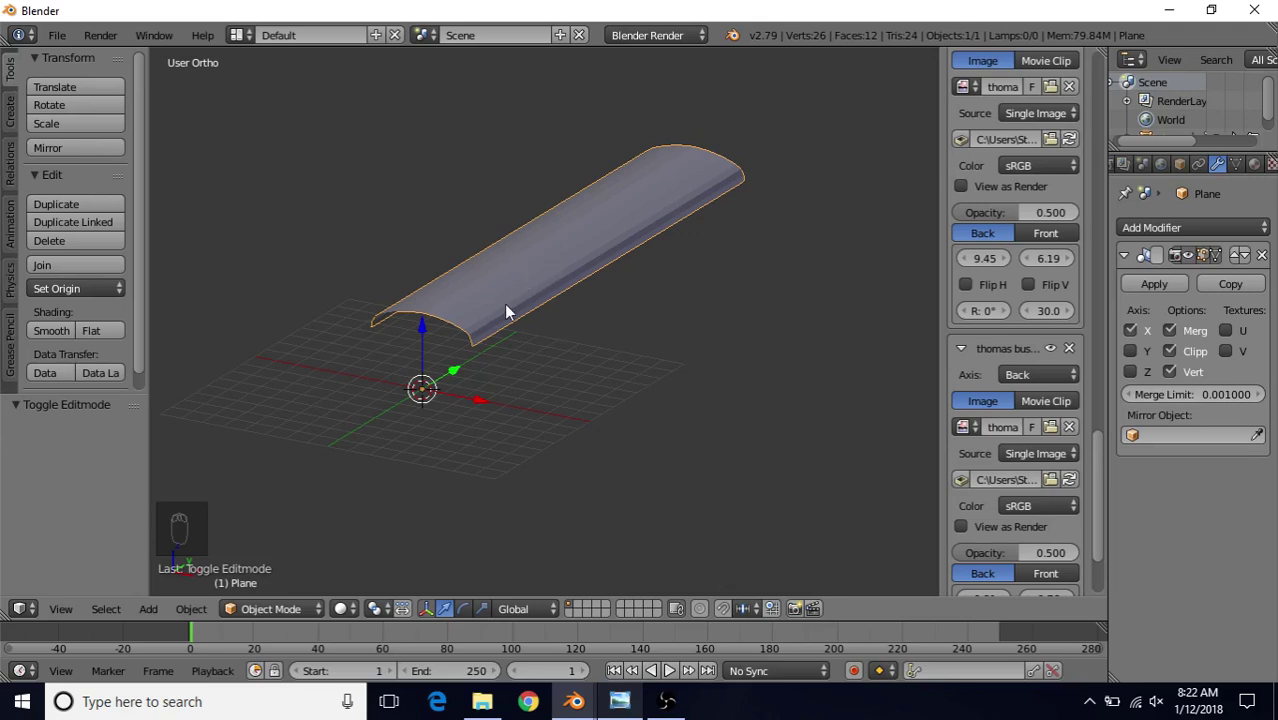
left_click(49, 329)
middle_click_drag(481, 264, 643, 259)
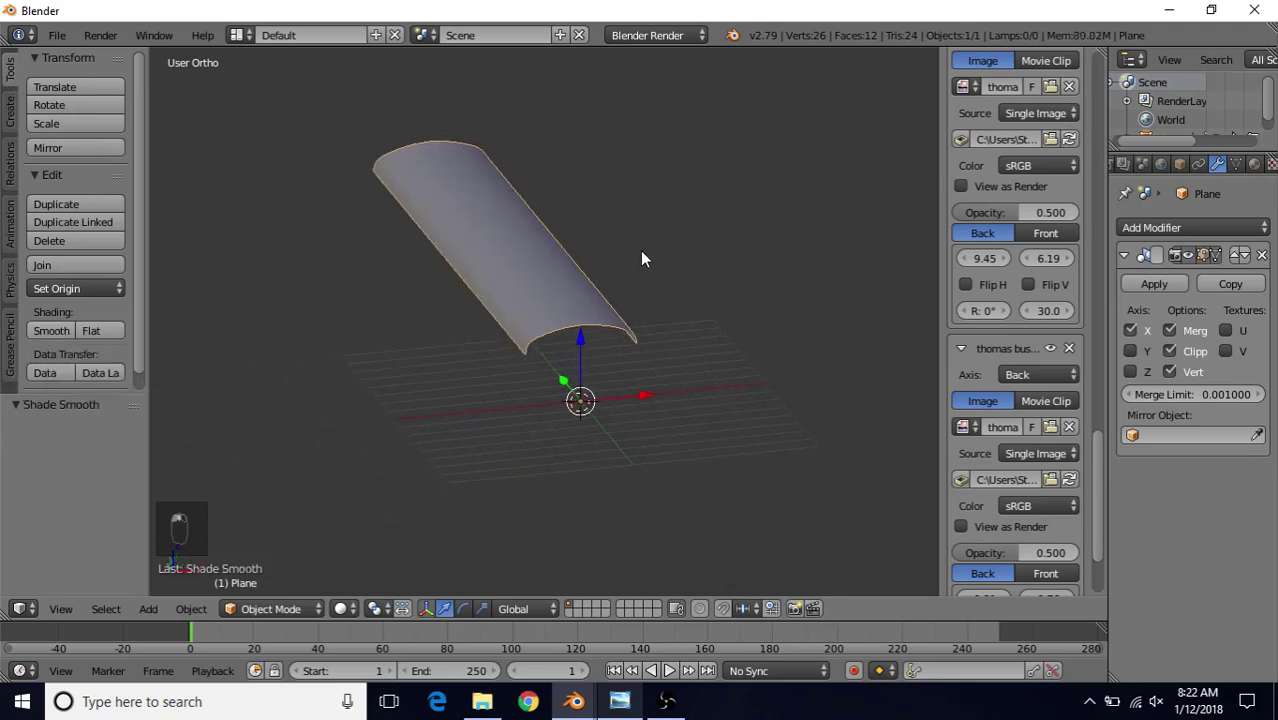
mouse_move(553, 268)
middle_mouse_down()
mouse_move(571, 234)
mouse_move(528, 223)
mouse_move(405, 265)
mouse_move(280, 262)
mouse_move(454, 265)
mouse_move(482, 304)
middle_mouse_up()
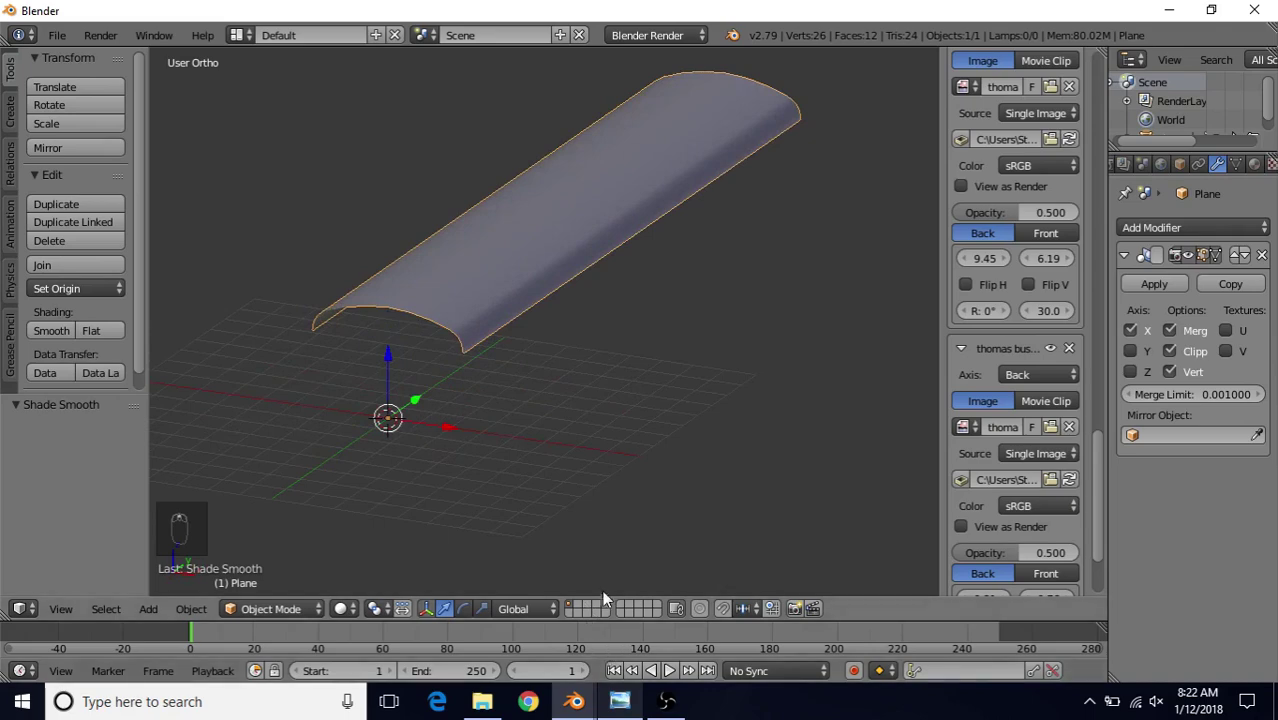
- Extrude the centre vertex of the roof's front edge and move it about 0.593 down along Z
key("KP_1")
scroll(542, 422, "up", 3)
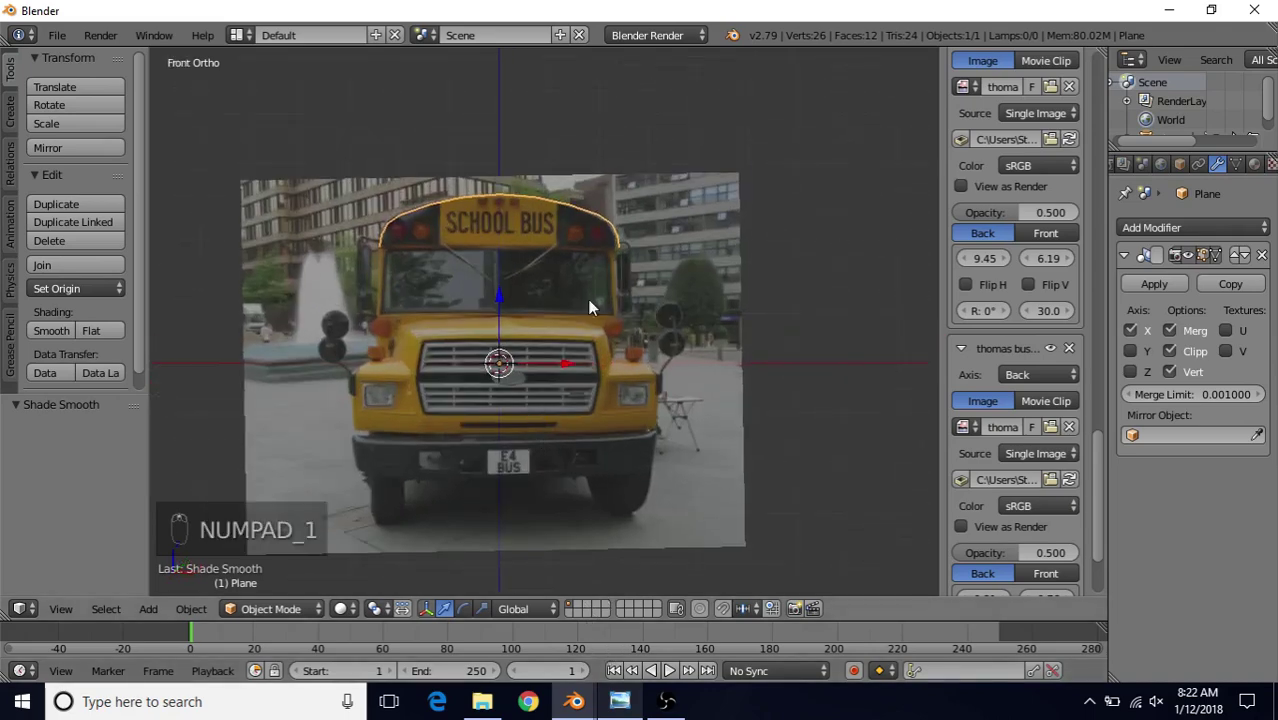
scroll(647, 387, "up", 2)
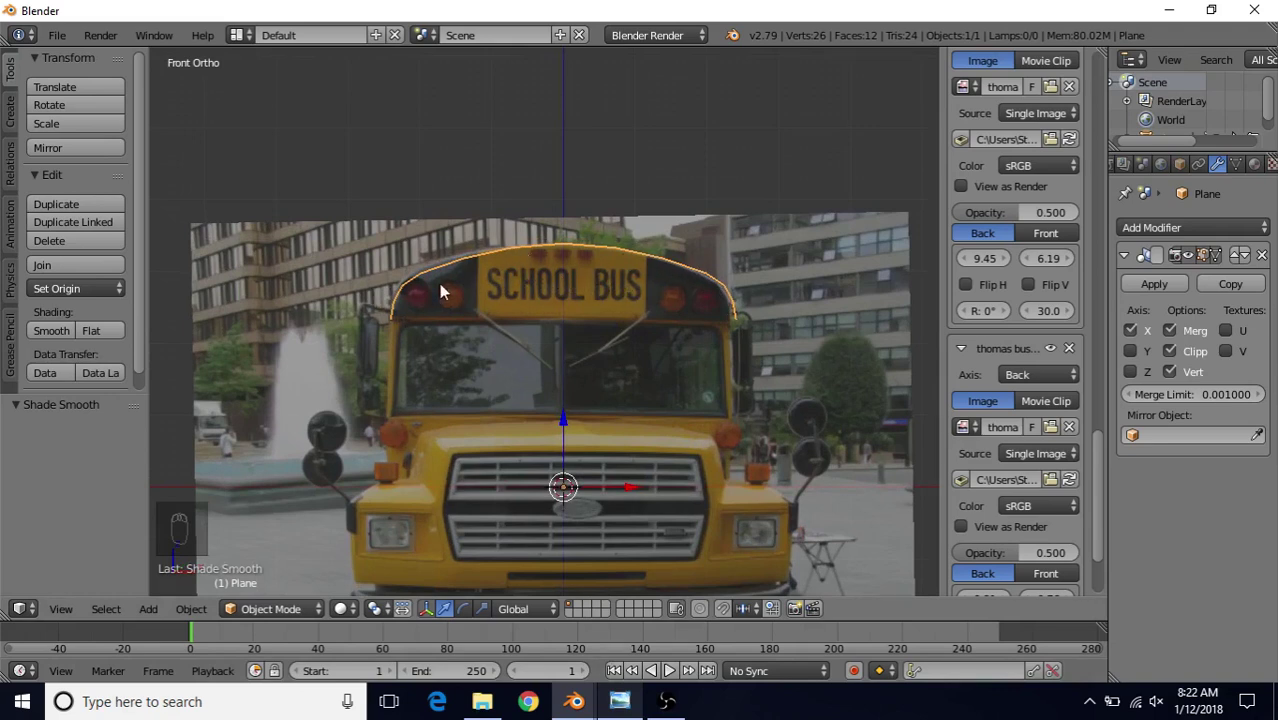
middle_click_drag(575, 350, 551, 382)
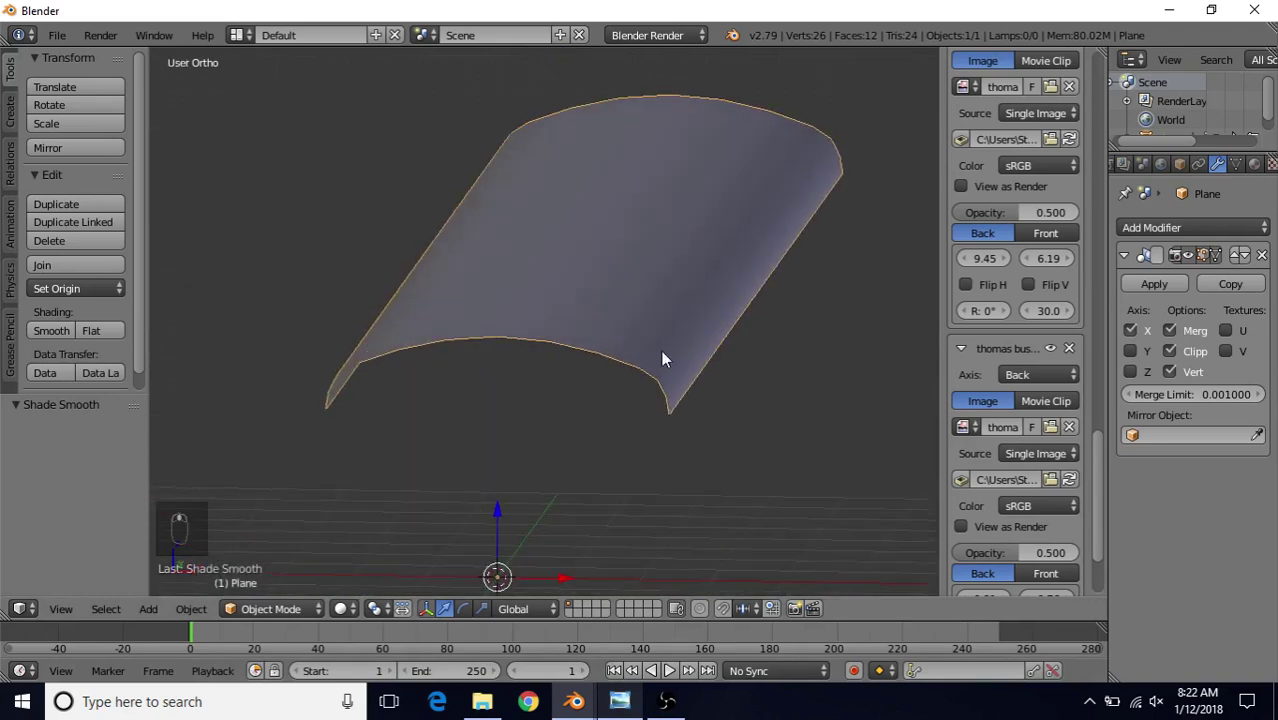
key("Tab")
middle_click_drag(537, 460, 536, 457)
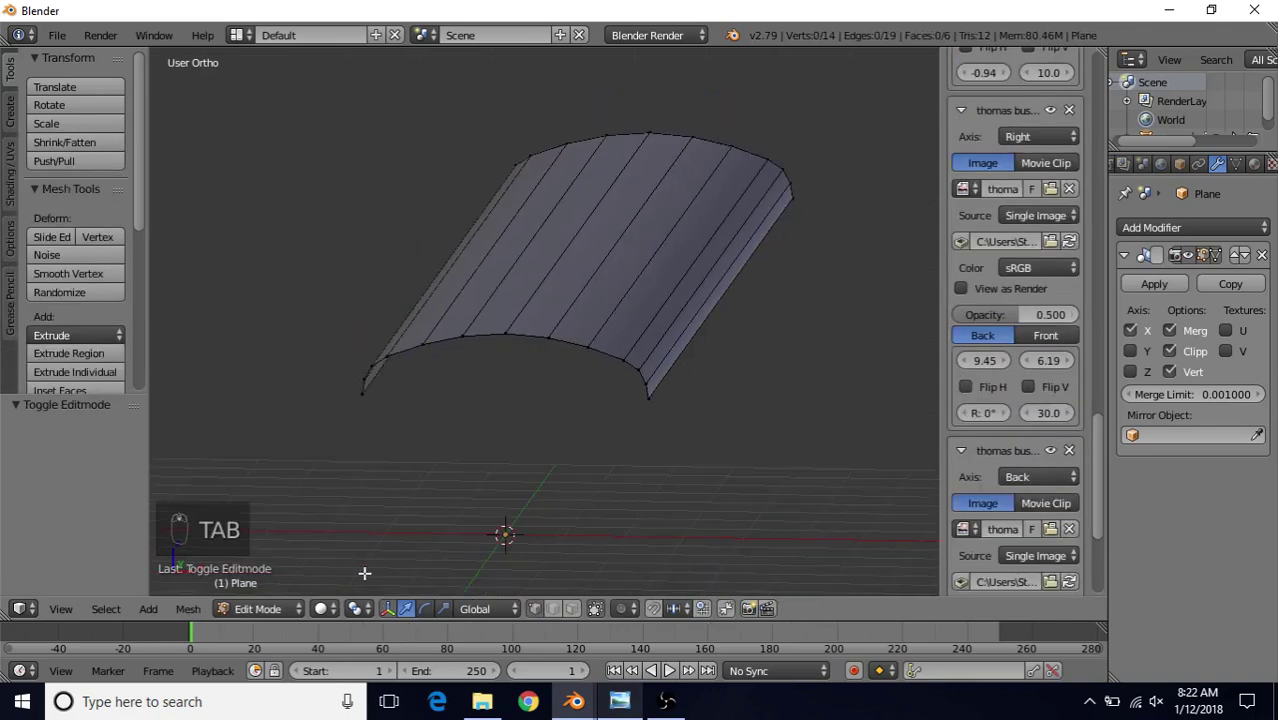
scroll(524, 374, "up", 1)
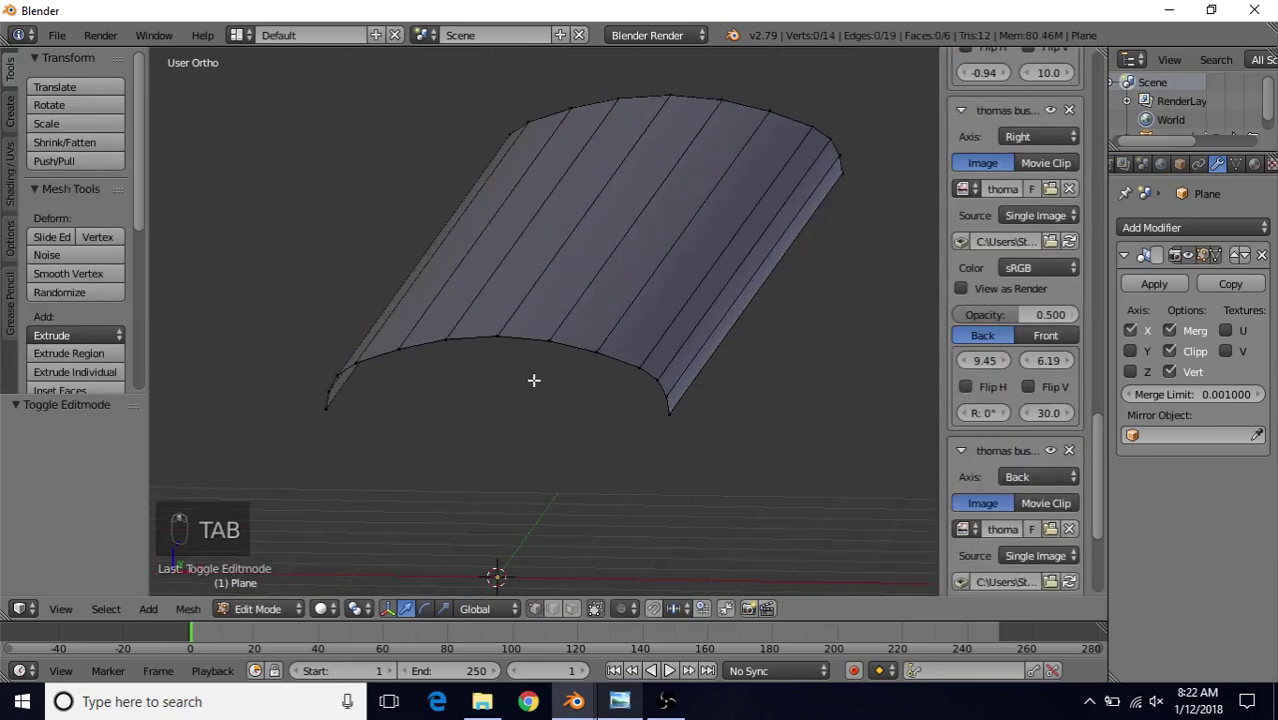
right_click(495, 341)
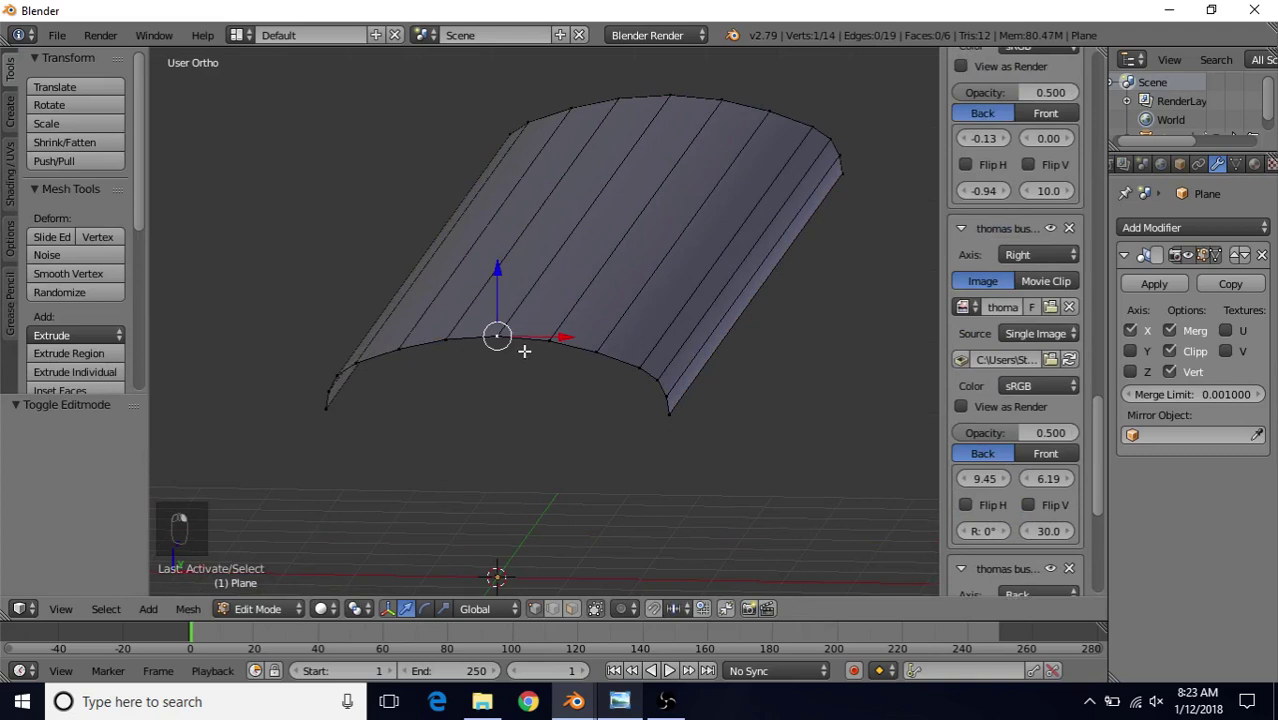
key("e")
right_click(537, 296)
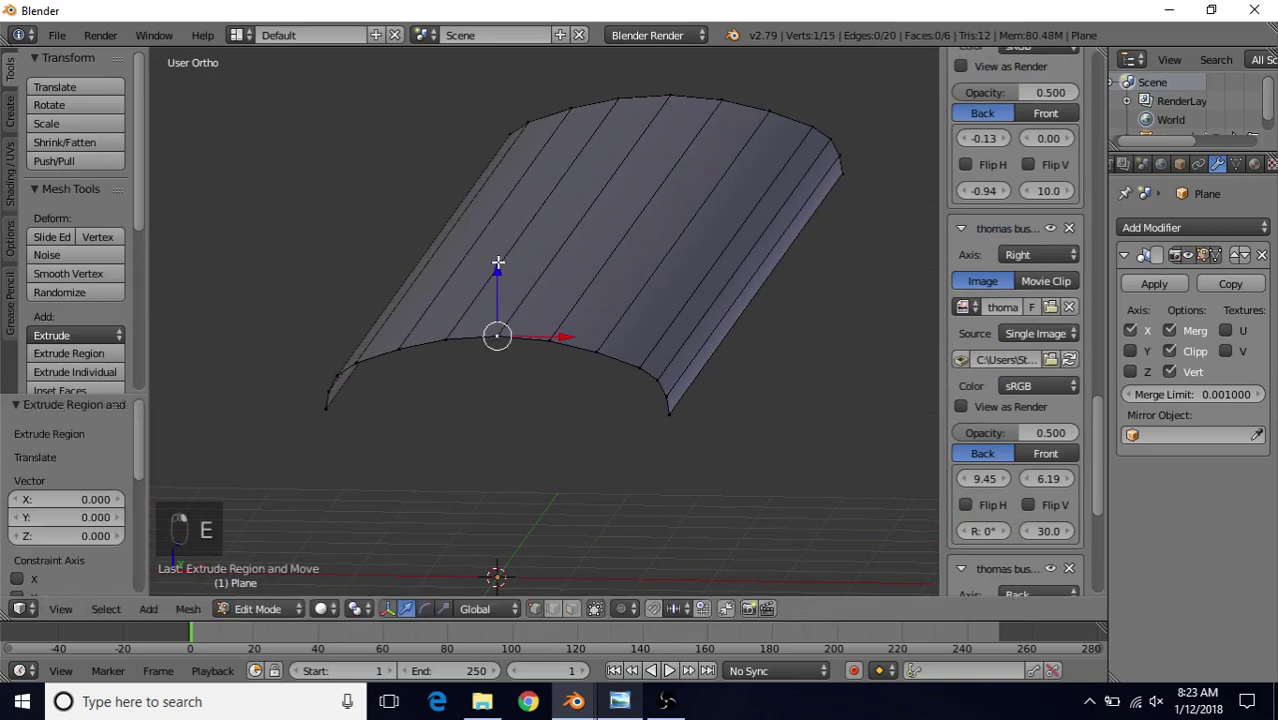
left_click_drag(497, 263, 496, 305)
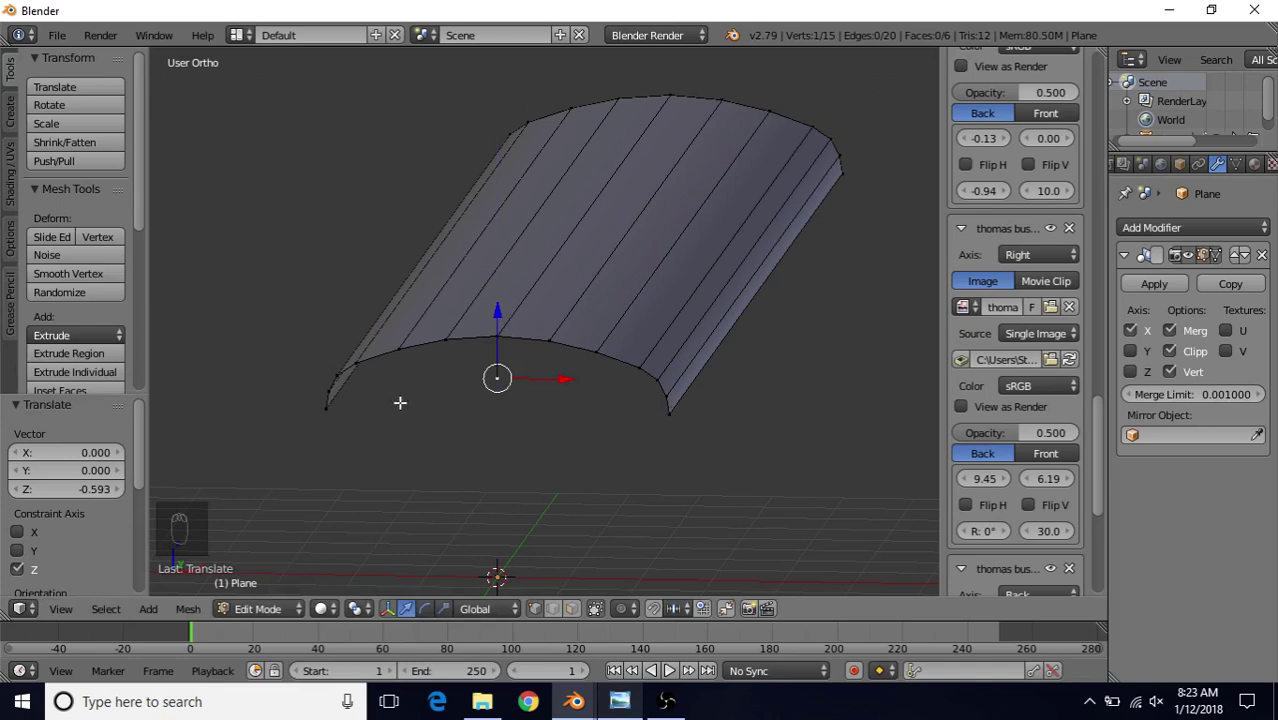
- Set the snap element to Vertex and lower the extruded vertex about 0.470 along Z, level with the roof's lower front corner
left_click(680, 610)
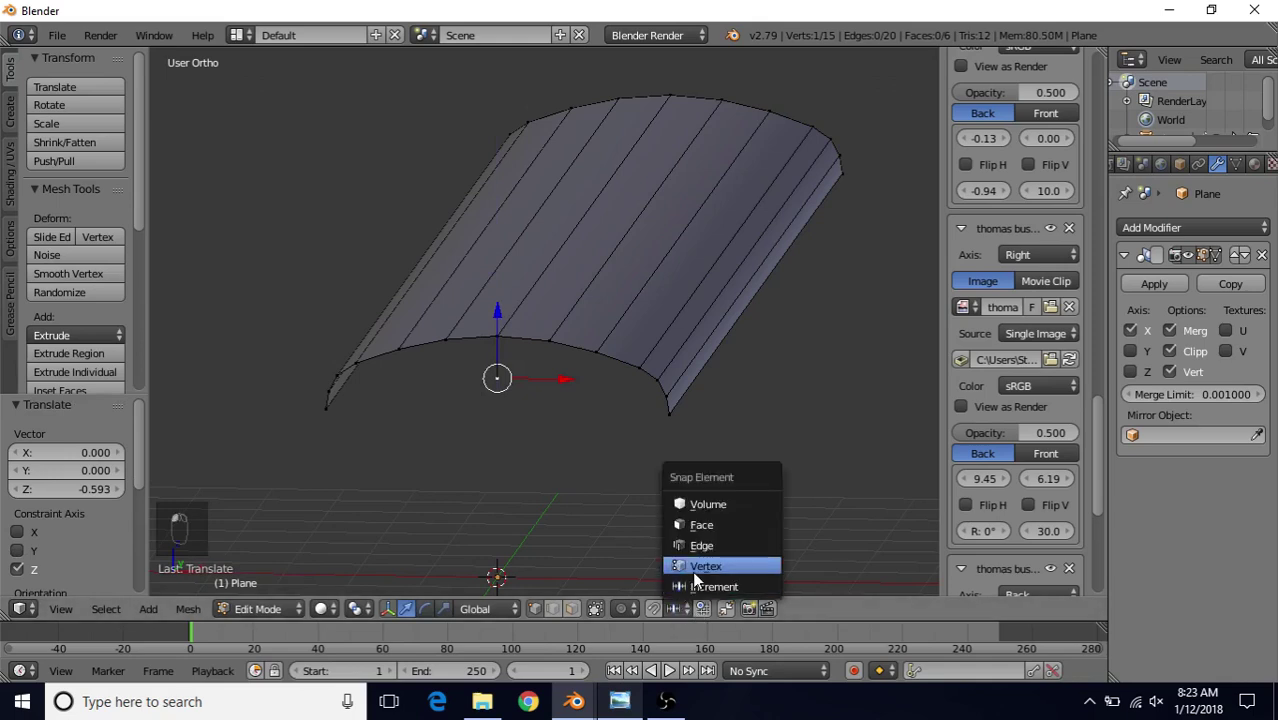
left_click(697, 568)
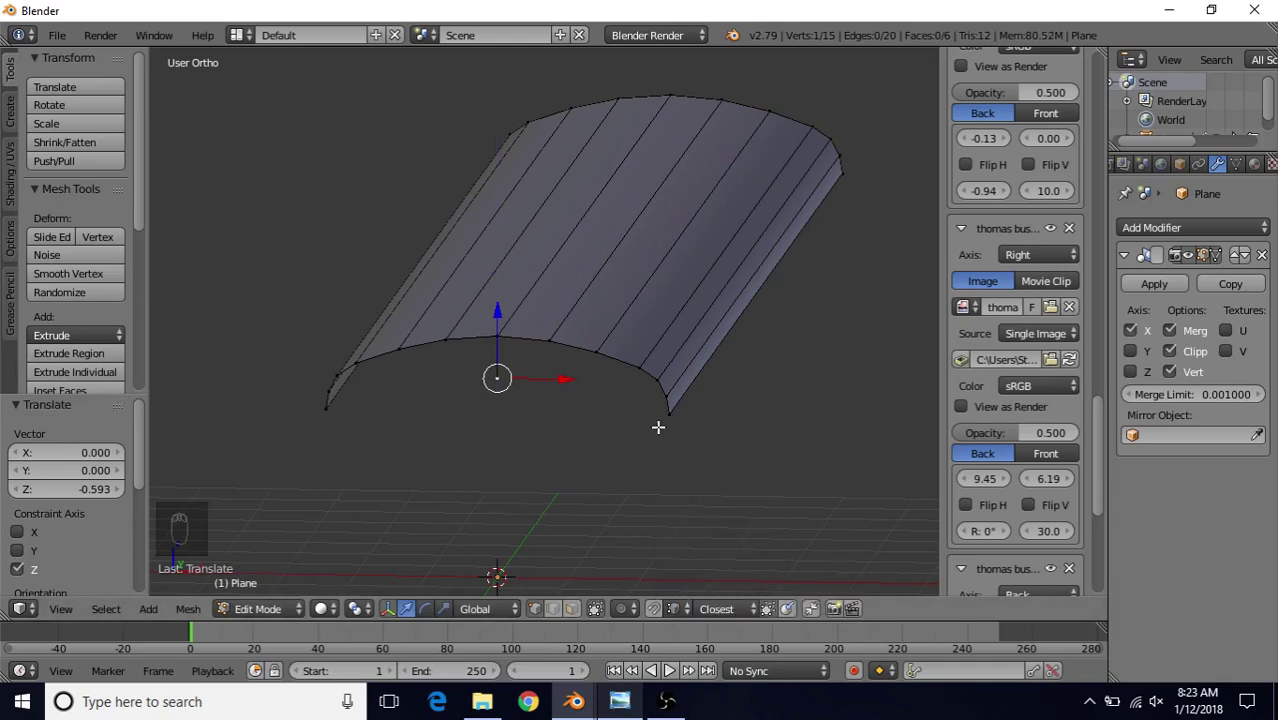
mouse_move(658, 427)
middle_mouse_down()
mouse_move(676, 394)
mouse_move(668, 408)
middle_mouse_up()
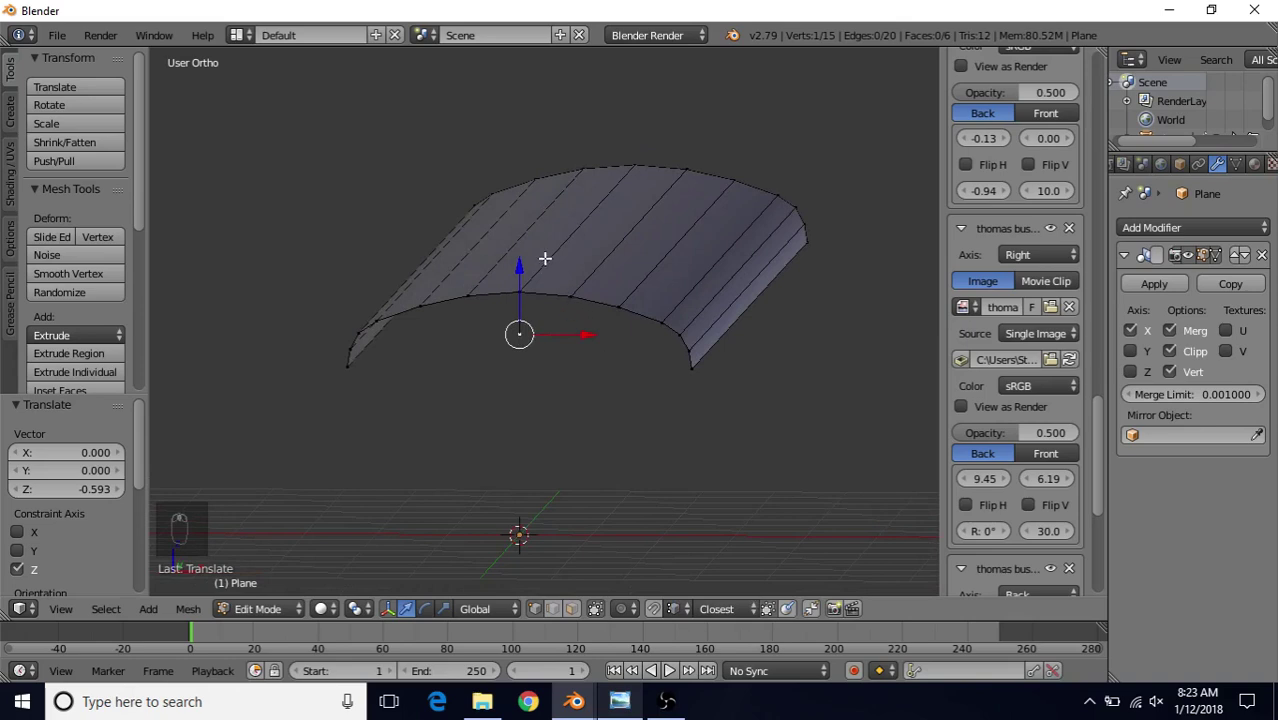
left_click_drag(517, 263, 691, 369)
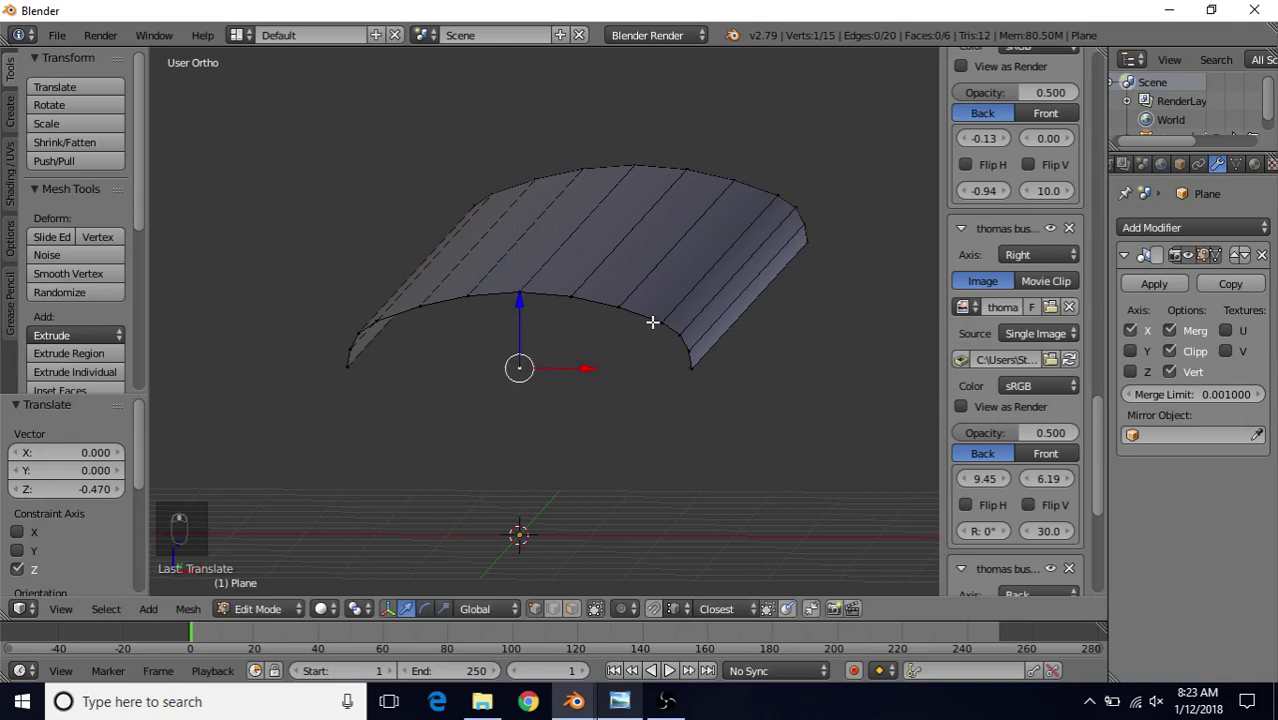
- Fill a face between the roof's front edge loop and the lowered centre vertex, deselect everything and return to Object Mode
middle_click_drag(652, 322, 660, 321)
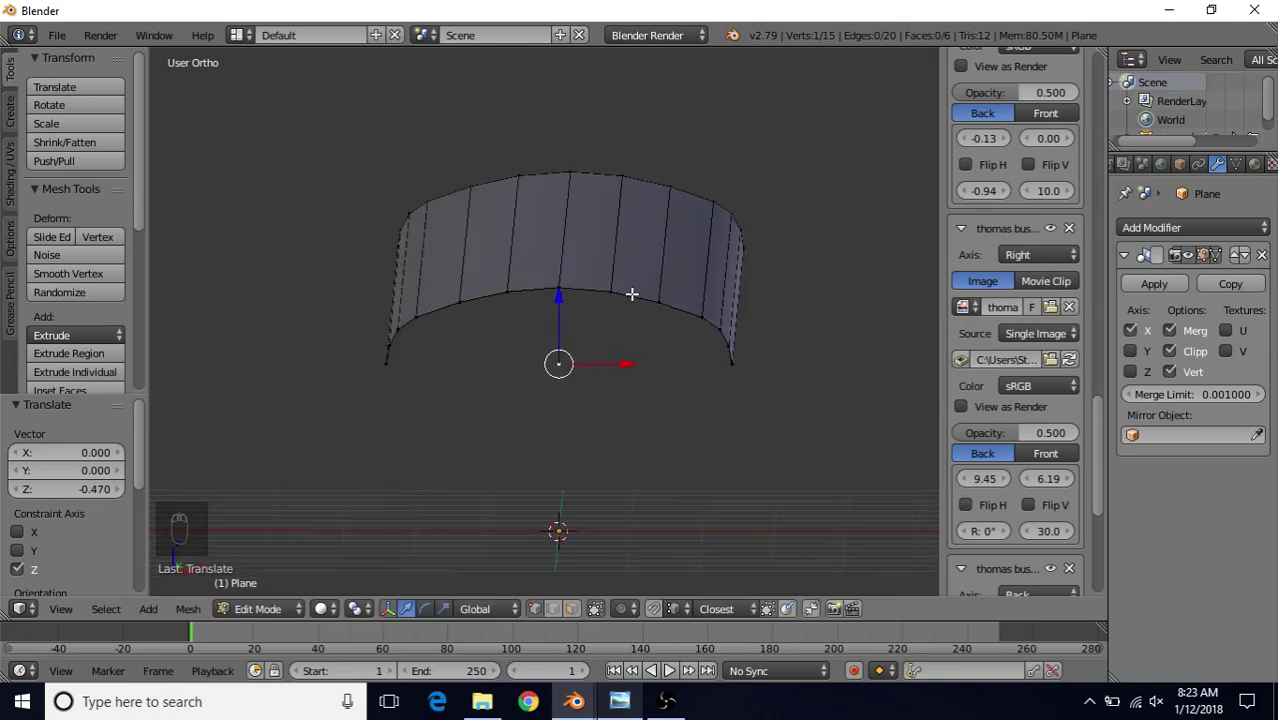
left_click(631, 293, "alt")
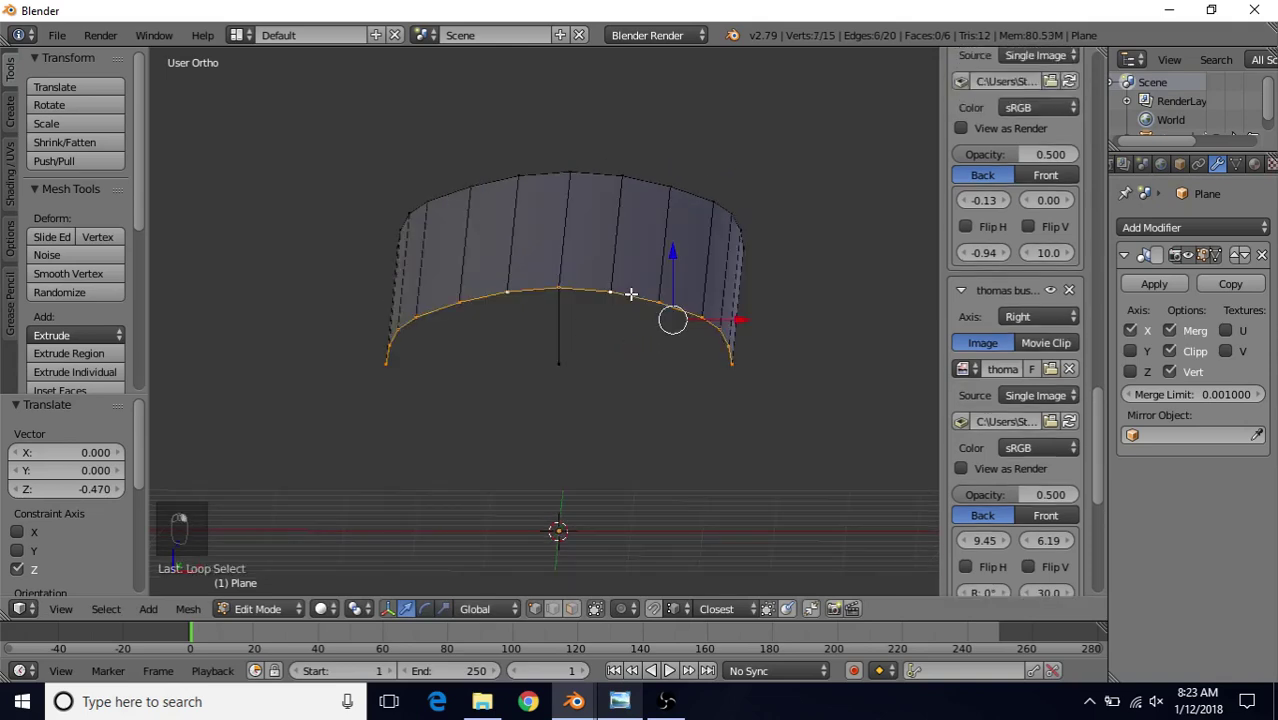
right_click(555, 362, "shift")
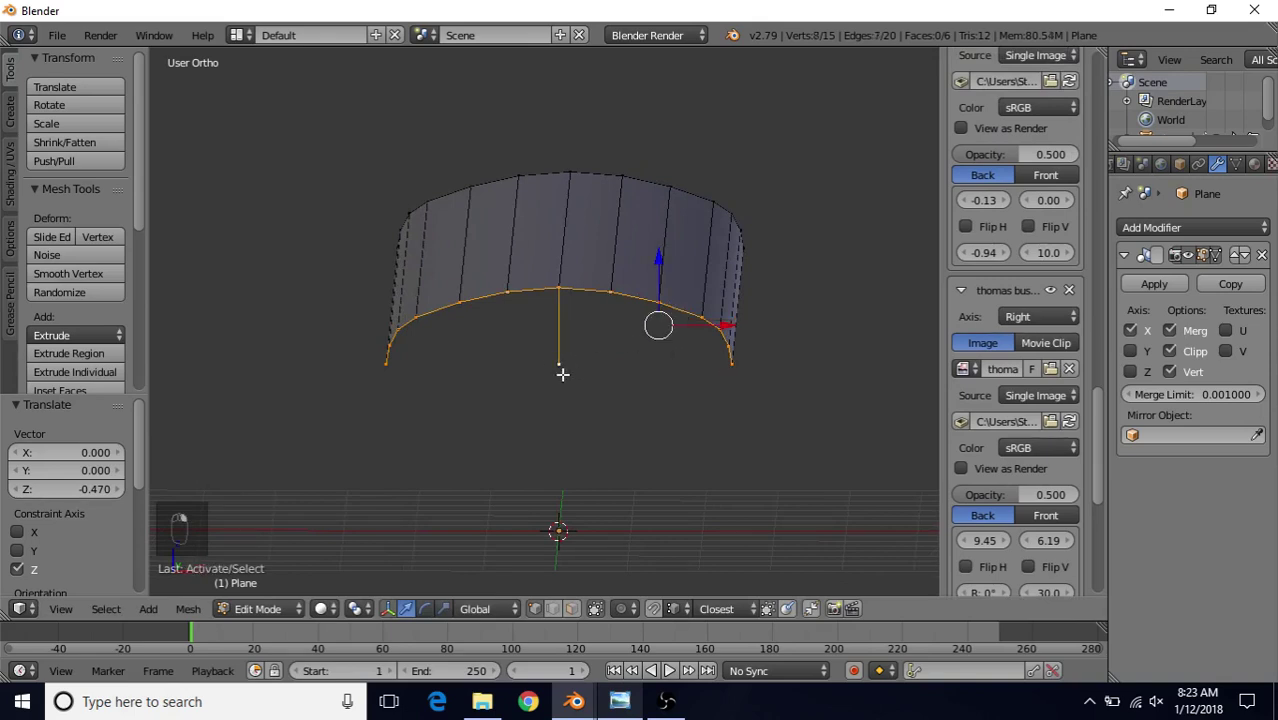
key("f")
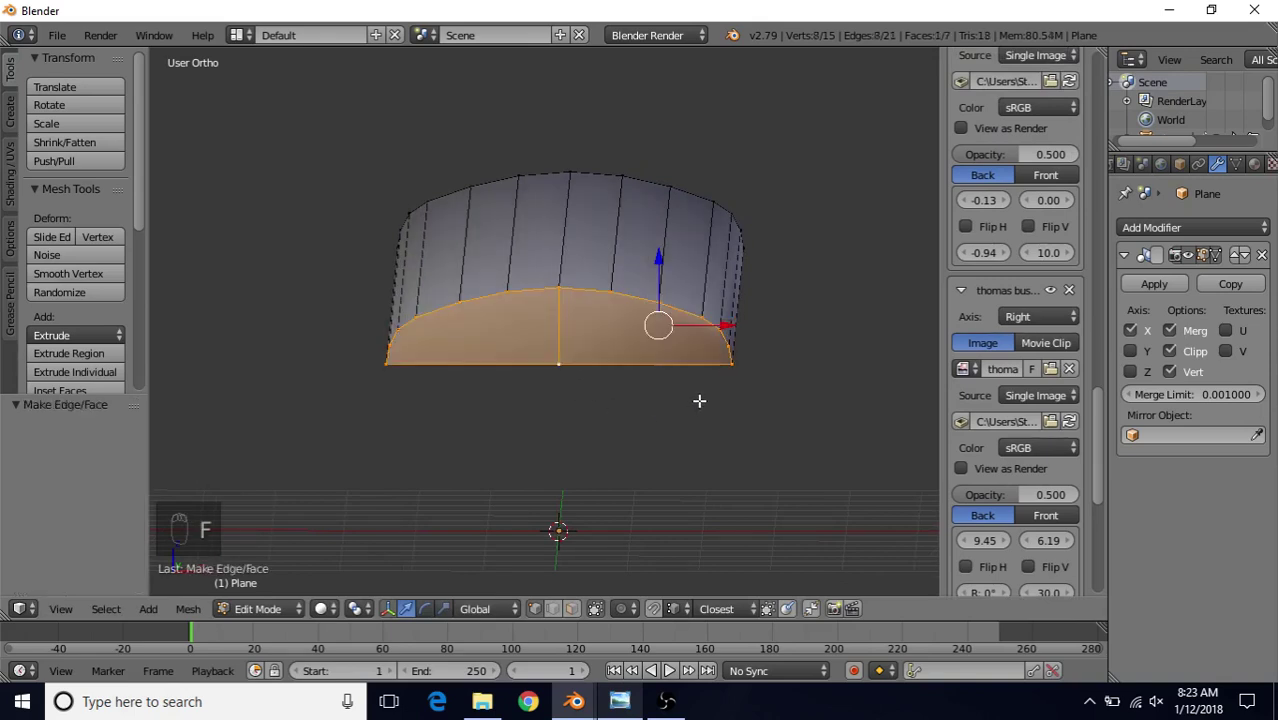
key("a")
key("Tab")
middle_click_drag(476, 351, 707, 280)
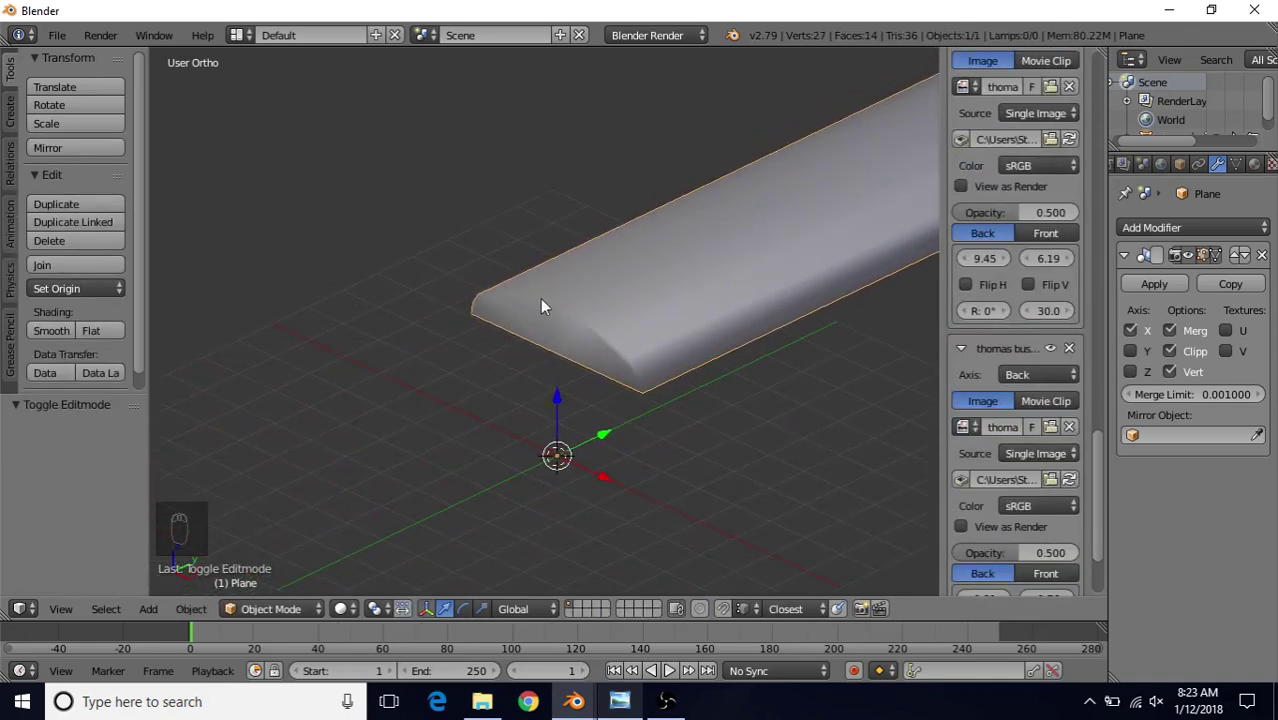
- Examine the shape of the front roof cap in the bus reference photos in Windows Photo Viewer, and return to Blender
left_click(616, 697)
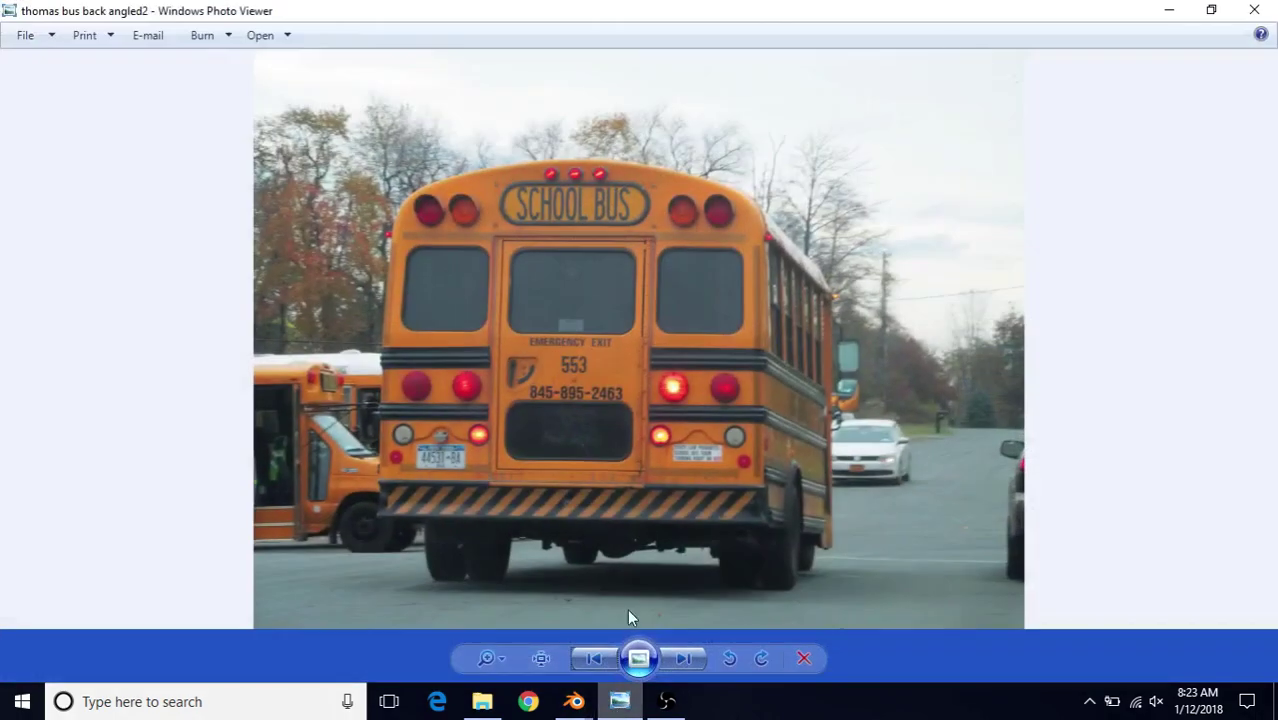
left_click(594, 661)
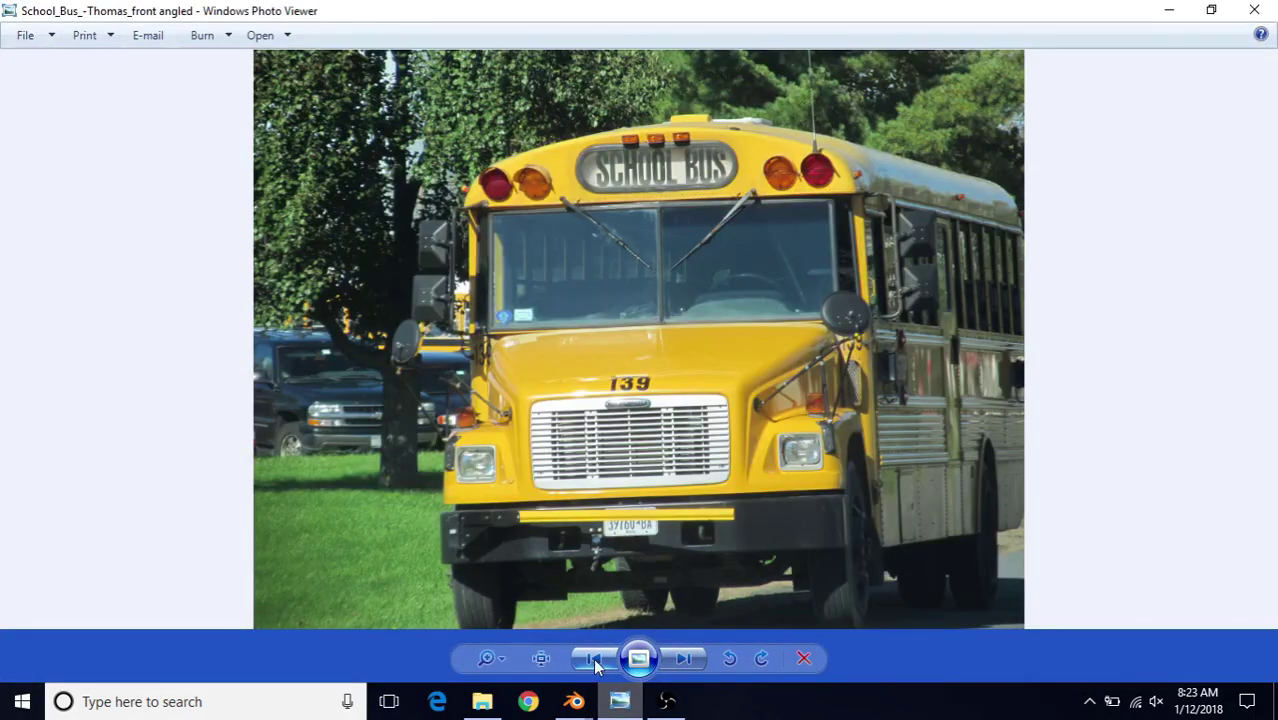
left_click(594, 661)
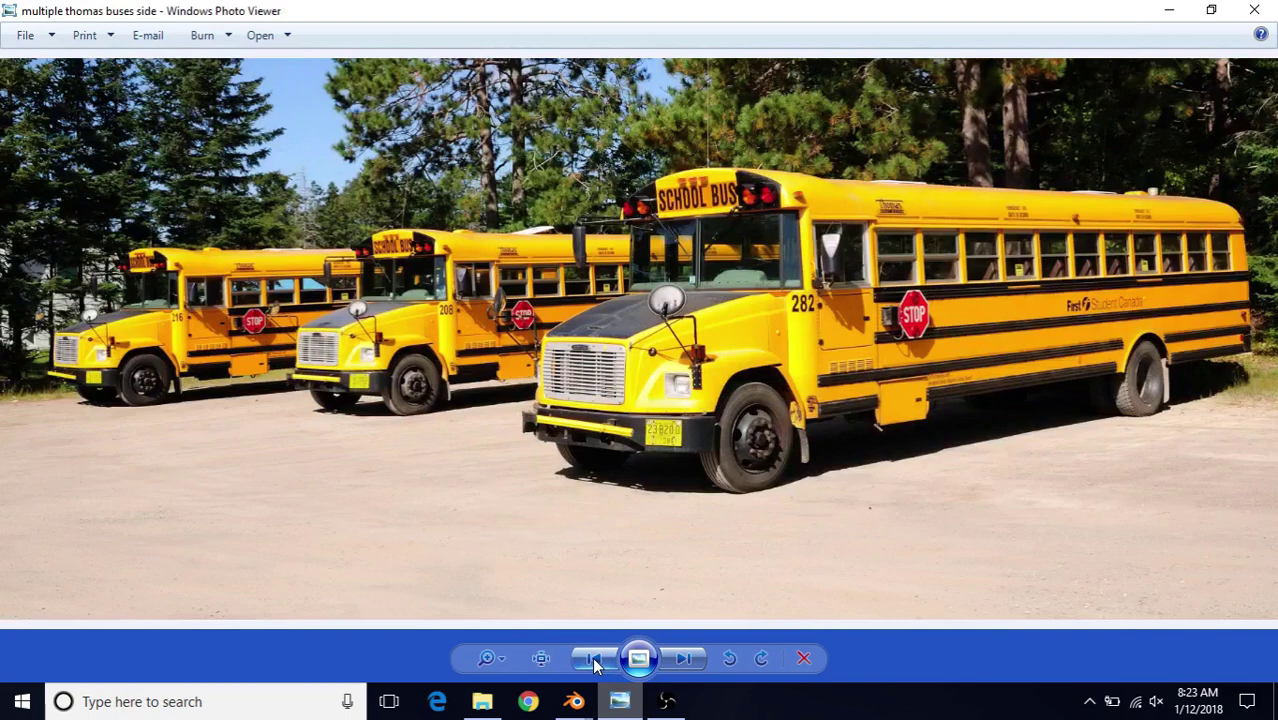
left_click(594, 661)
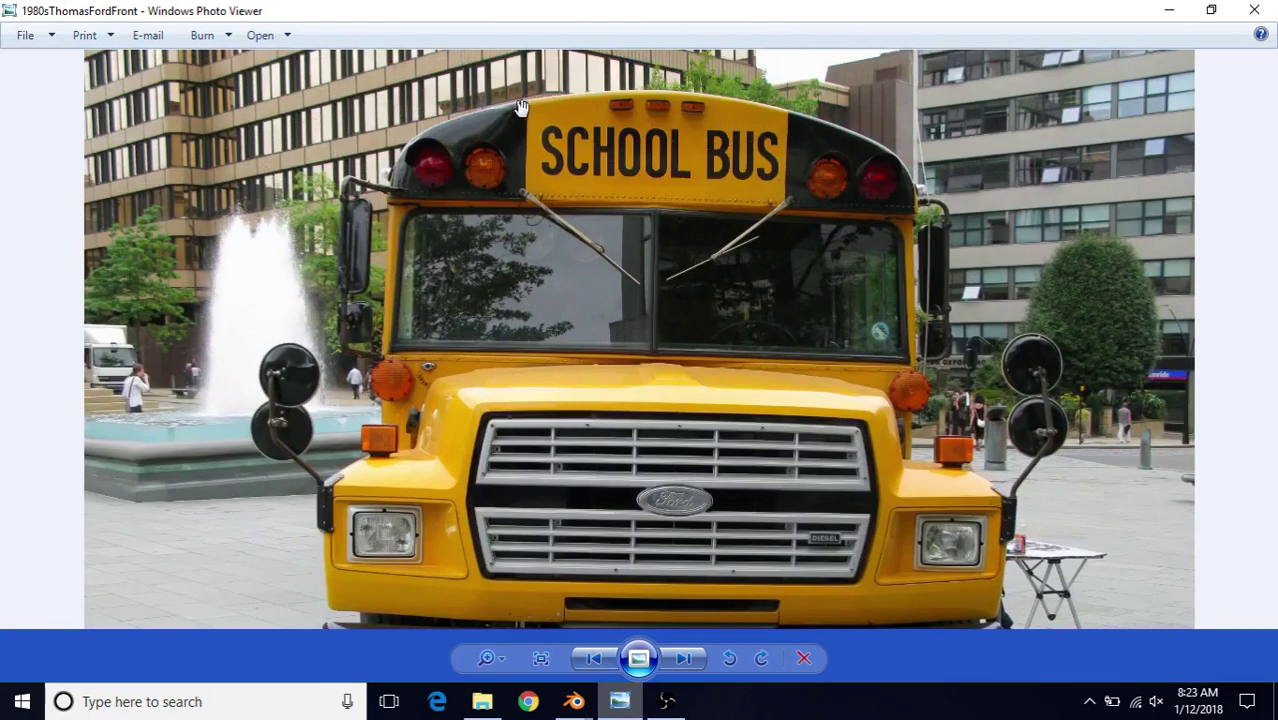
left_click(593, 659)
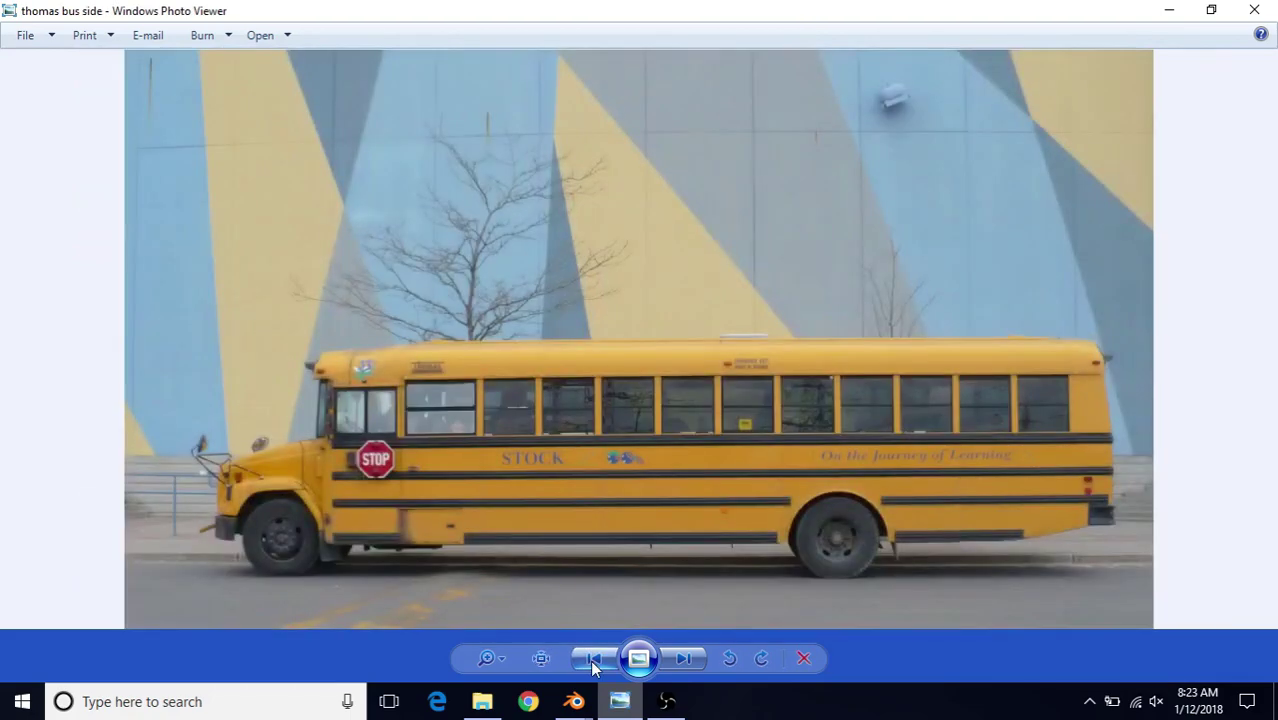
left_click(593, 659)
left_click(593, 659)
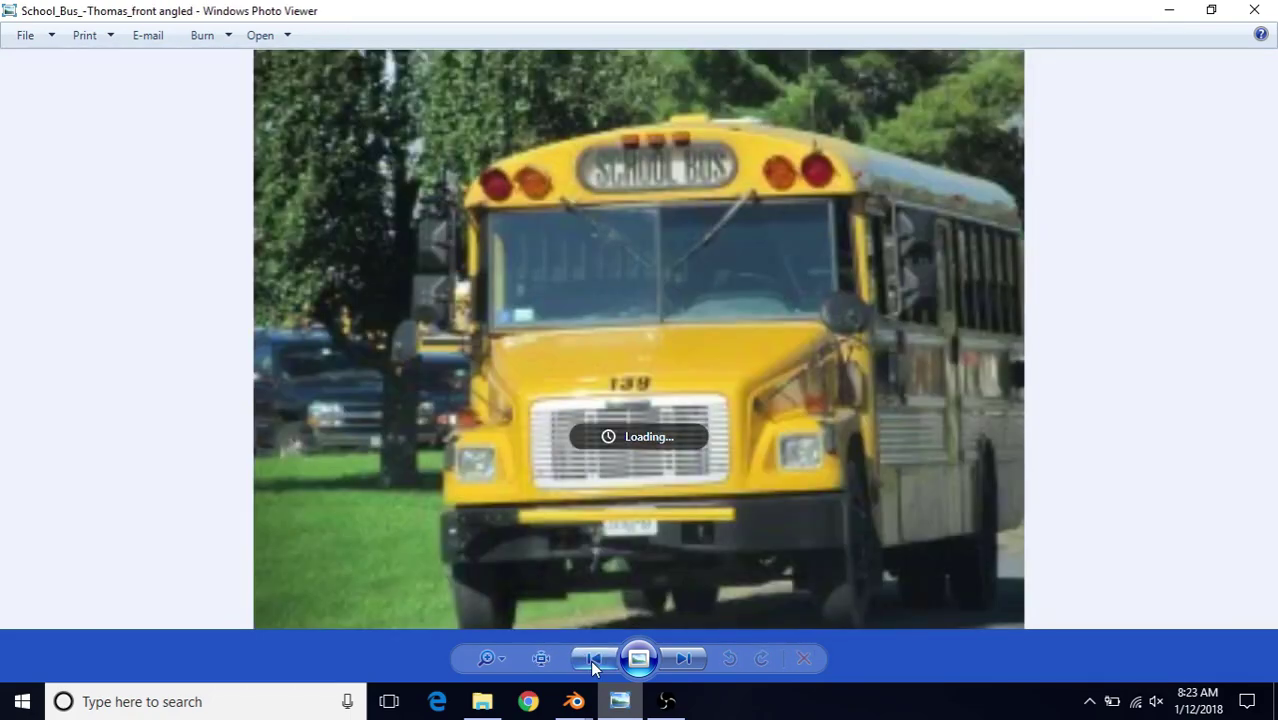
left_click(593, 659)
scroll(787, 252, "up", 4)
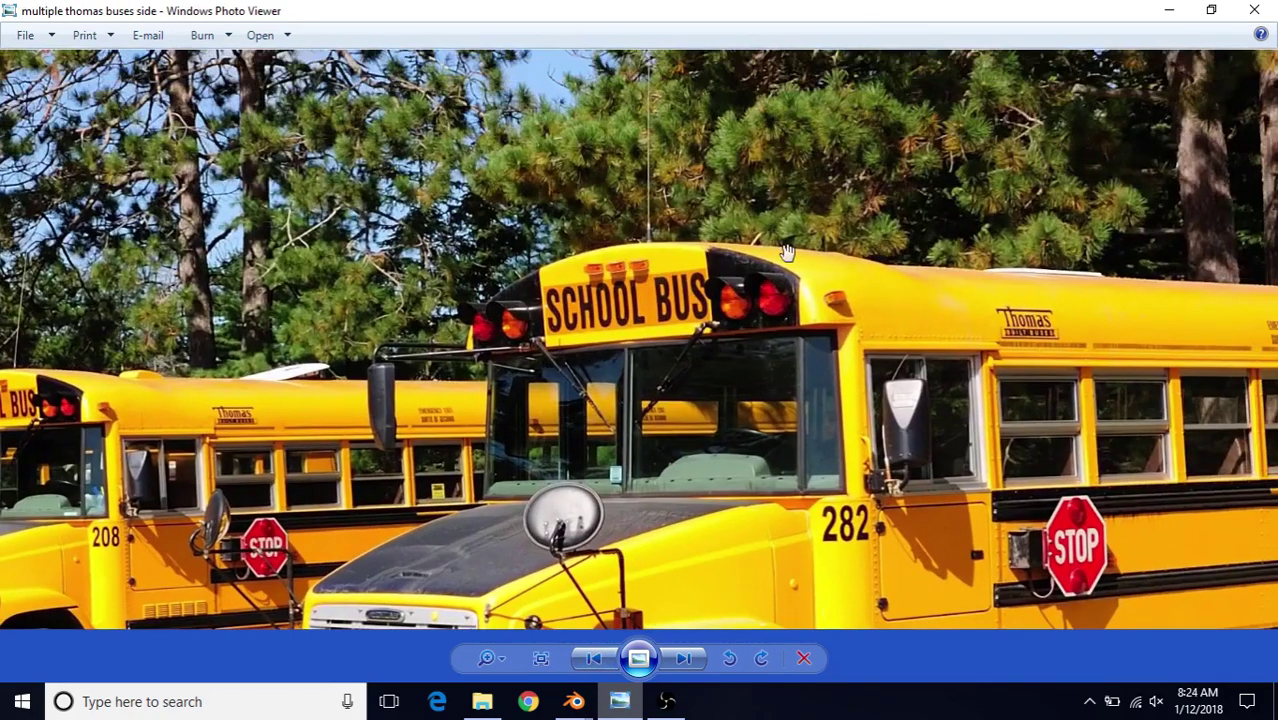
left_click_drag(787, 252, 730, 289)
scroll(752, 330, "up", 2)
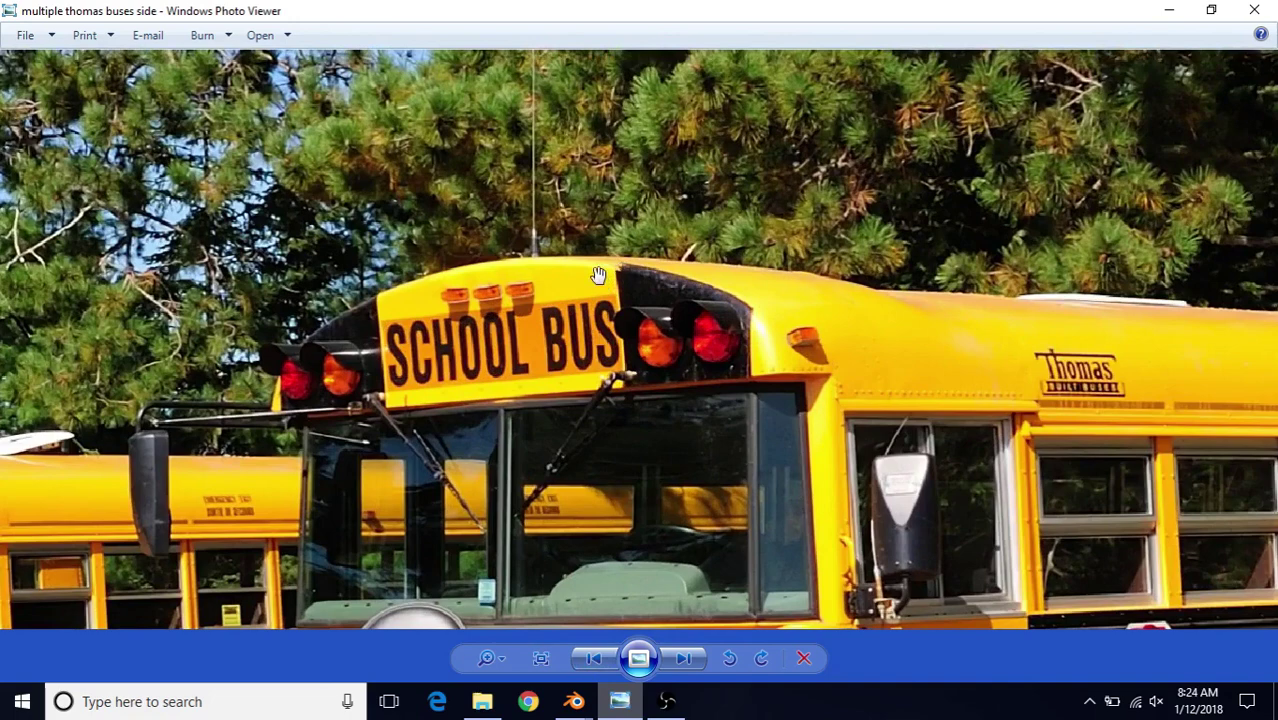
mouse_move(574, 701)
left_click(632, 648)
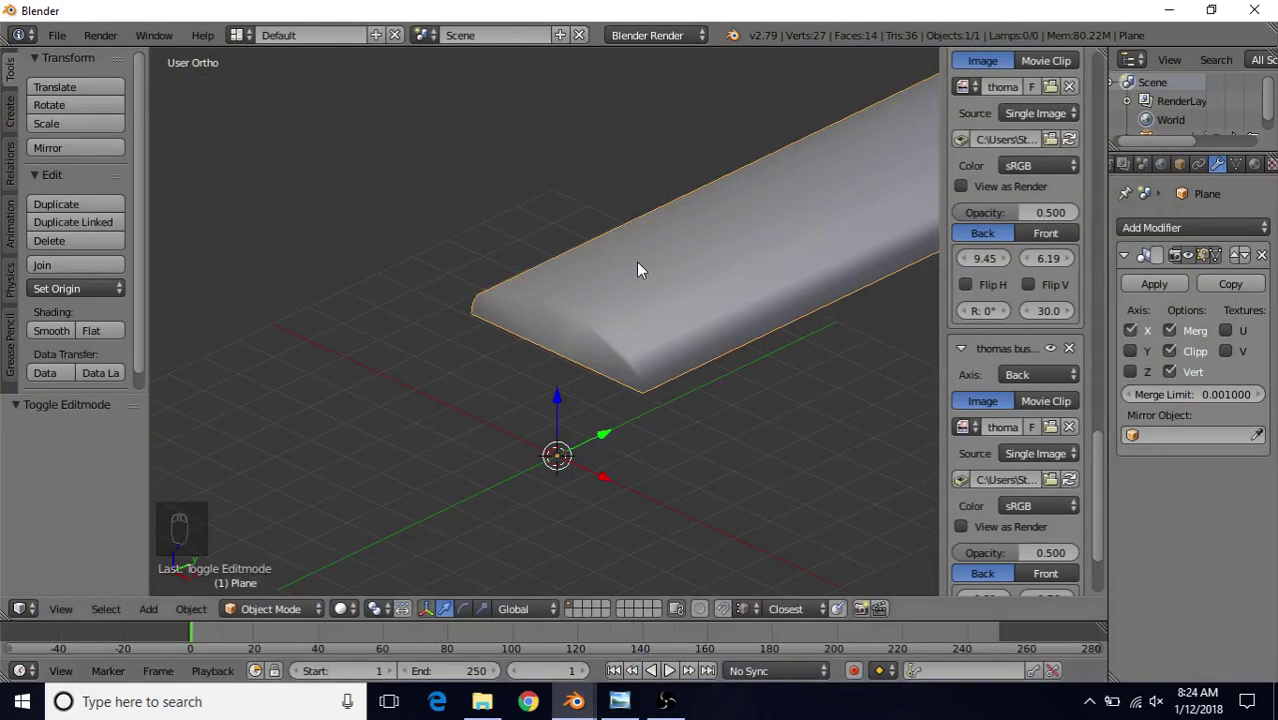
- Inset the roof's front face in face select mode with Boundary off and a thickness of about 0.1552
key("Tab")
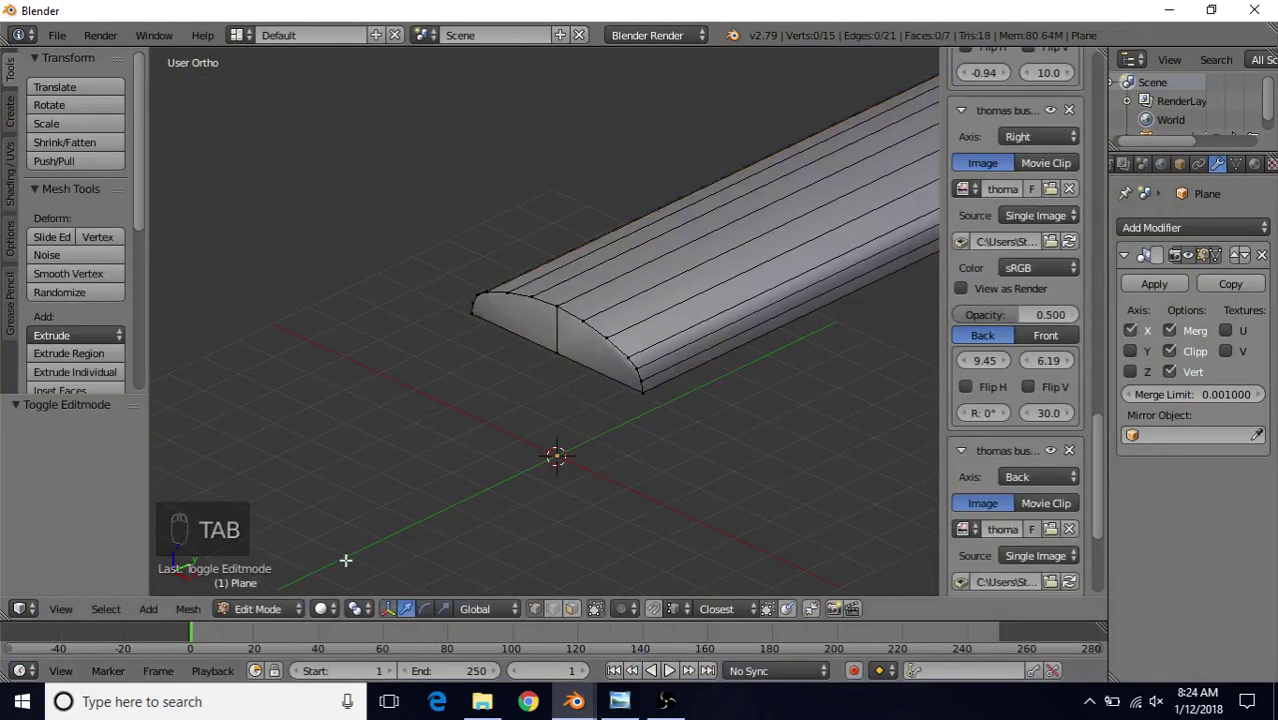
left_click(572, 608)
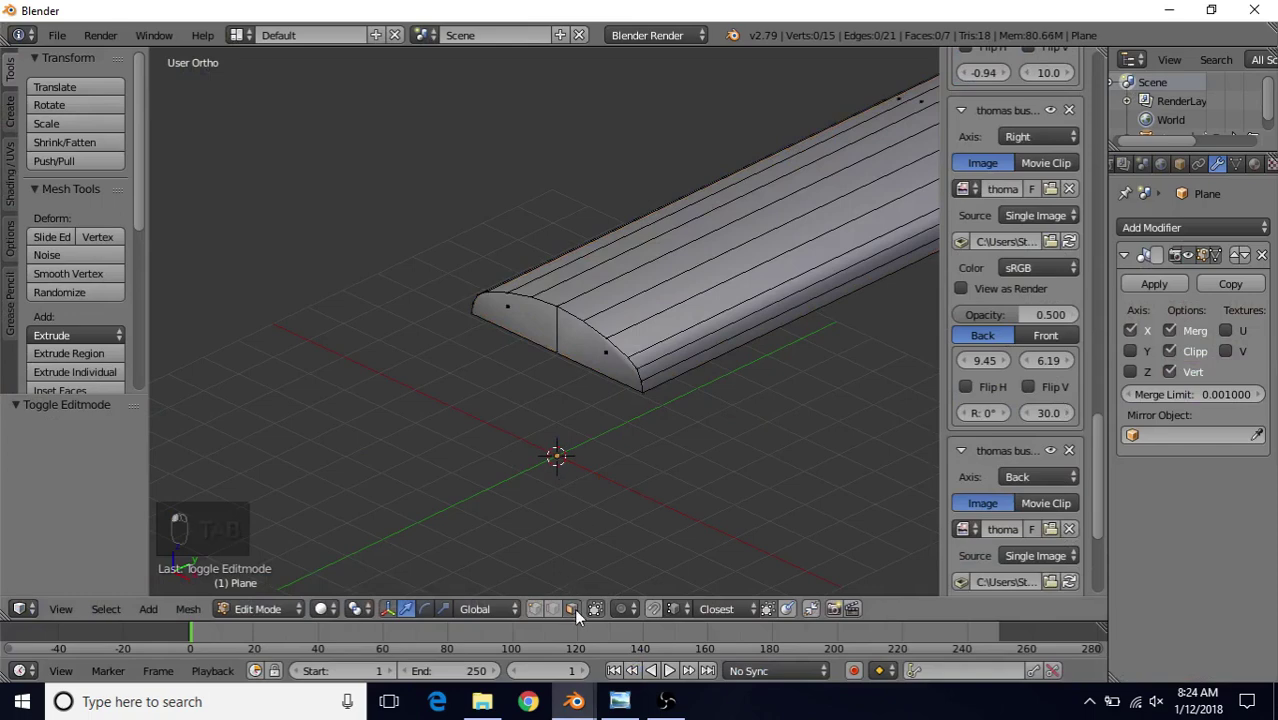
right_click(605, 359)
scroll(520, 411, "up", 3)
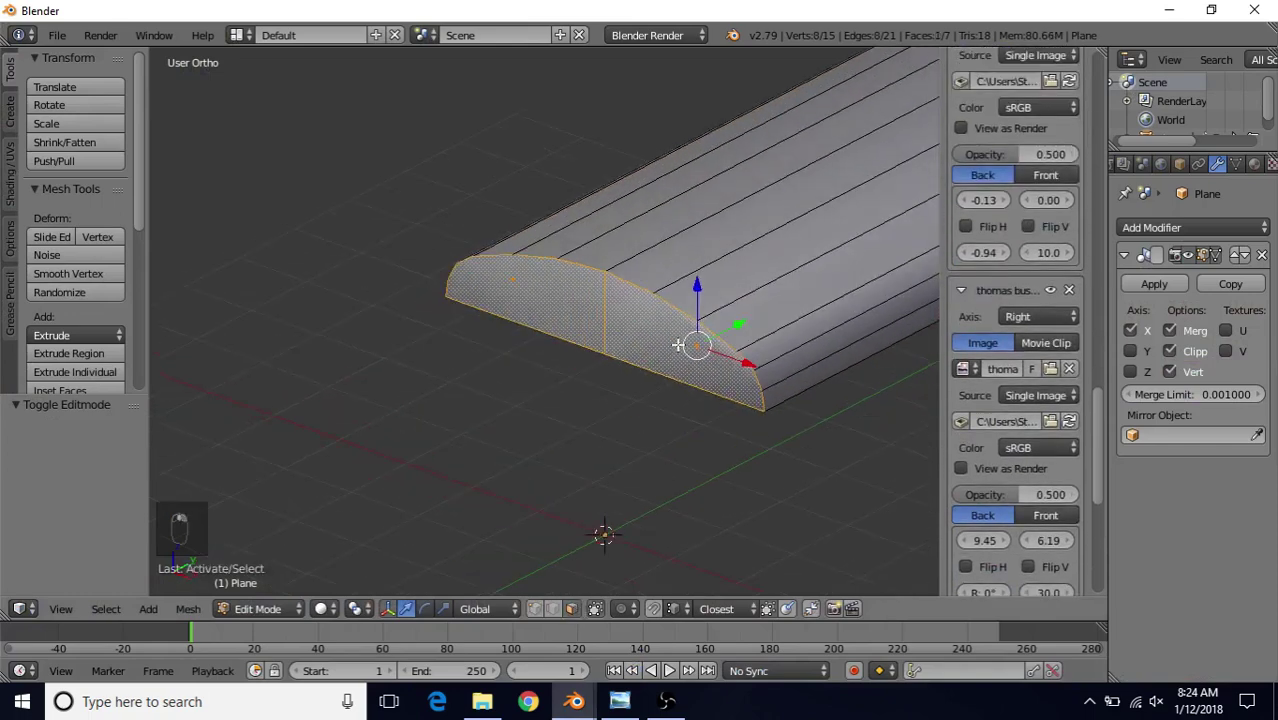
key("i")
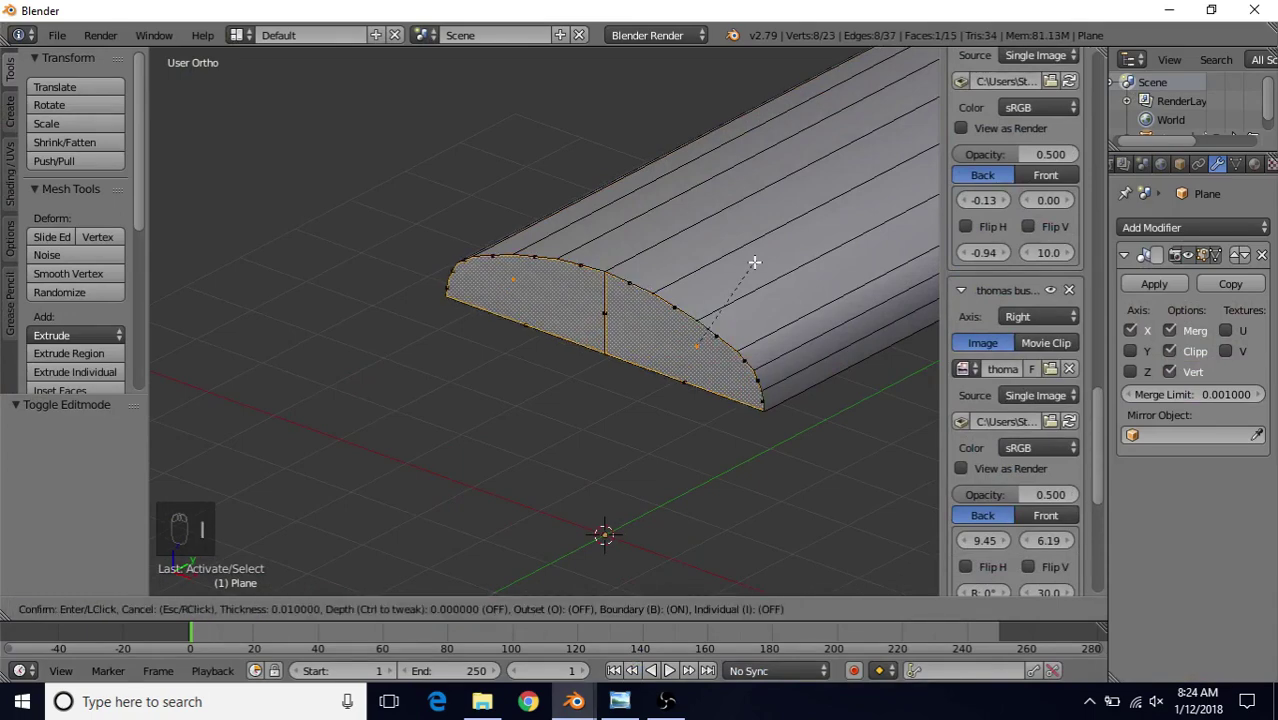
key("b")
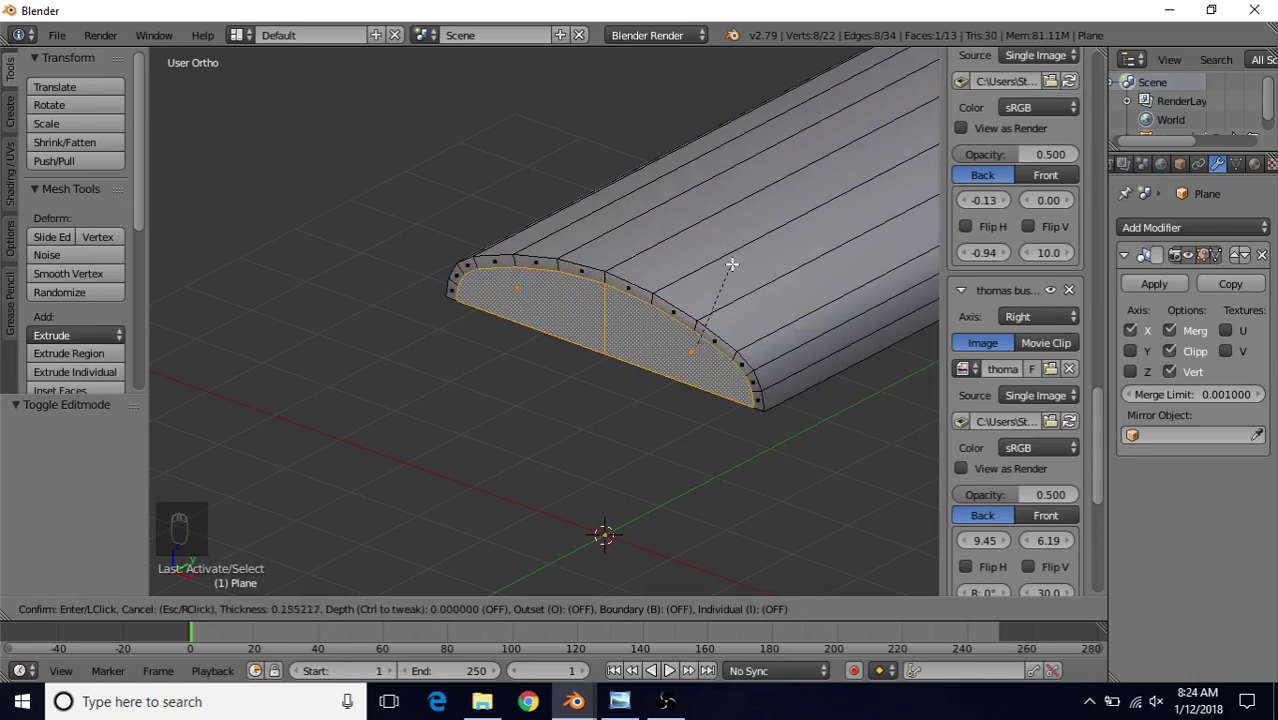
left_click(717, 263)
- Move the inset front face slightly forward along the Y axis and check the smoothed shape in Object Mode before resuming mesh editing
middle_click_drag(717, 263, 498, 364)
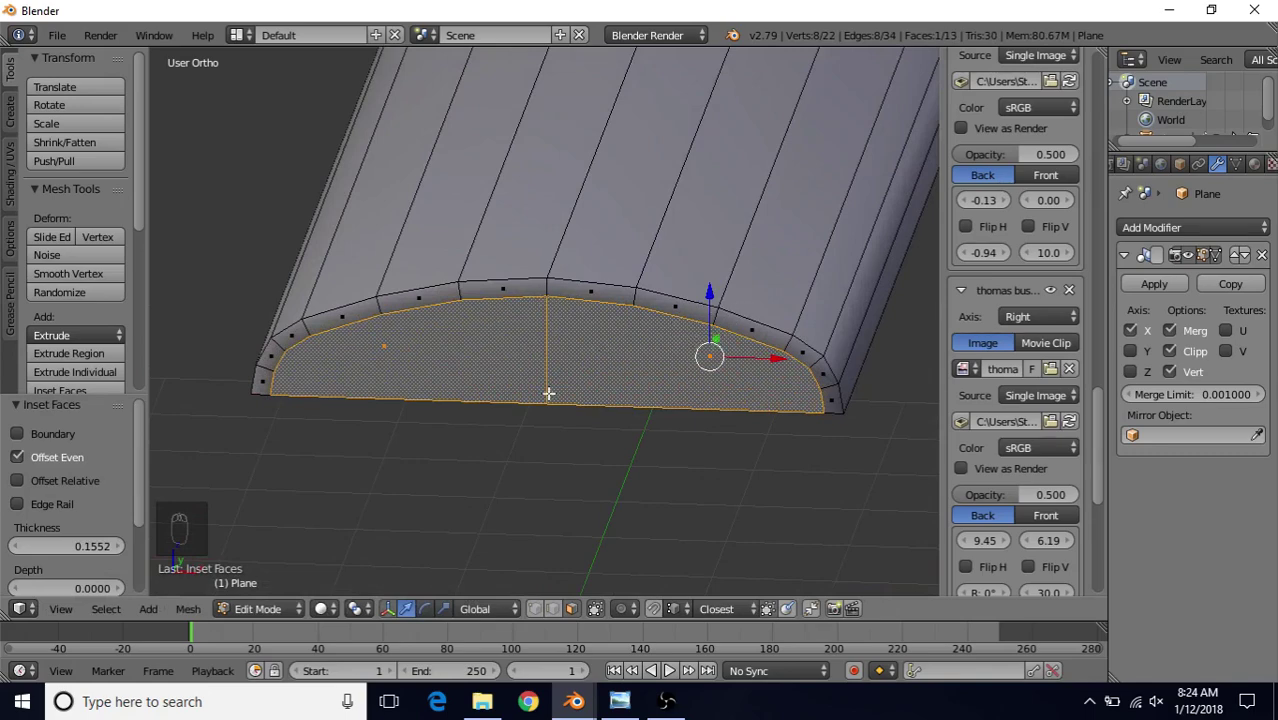
middle_click_drag(548, 393, 387, 375)
key("KP_Decimal")
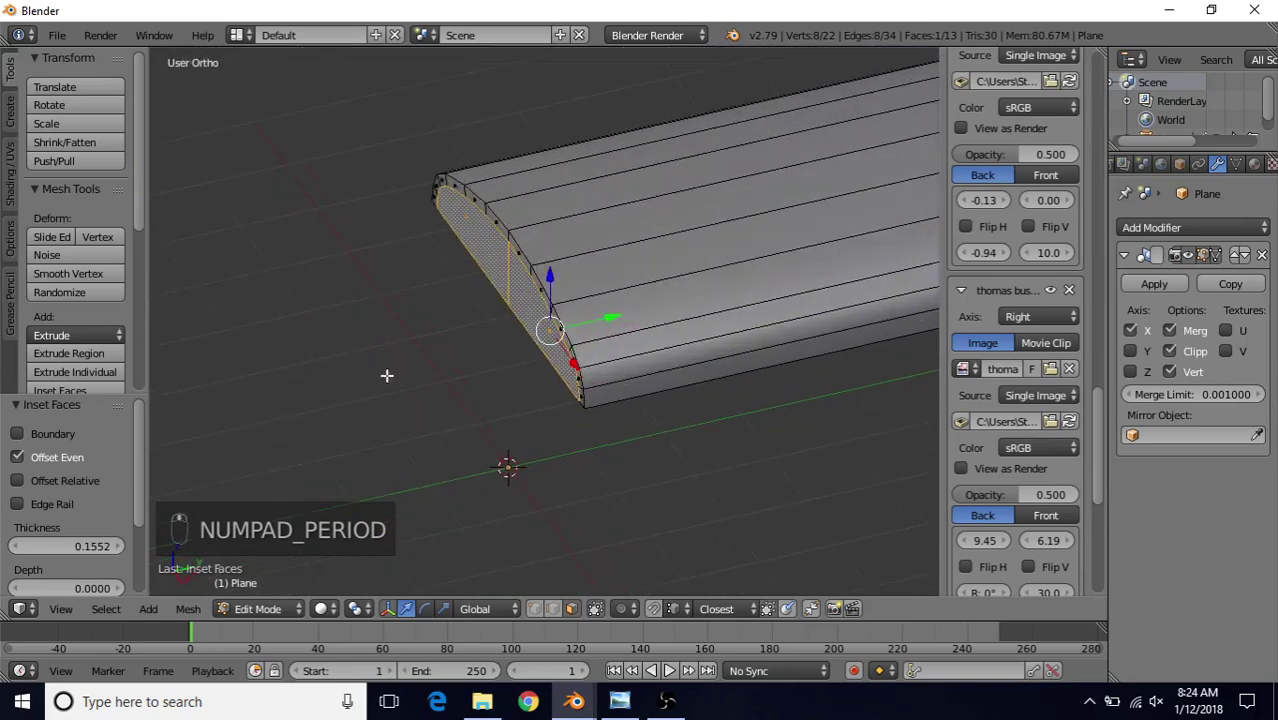
left_click_drag(612, 318, 604, 321)
key("Tab")
middle_click_drag(535, 267, 533, 328)
key("Tab")
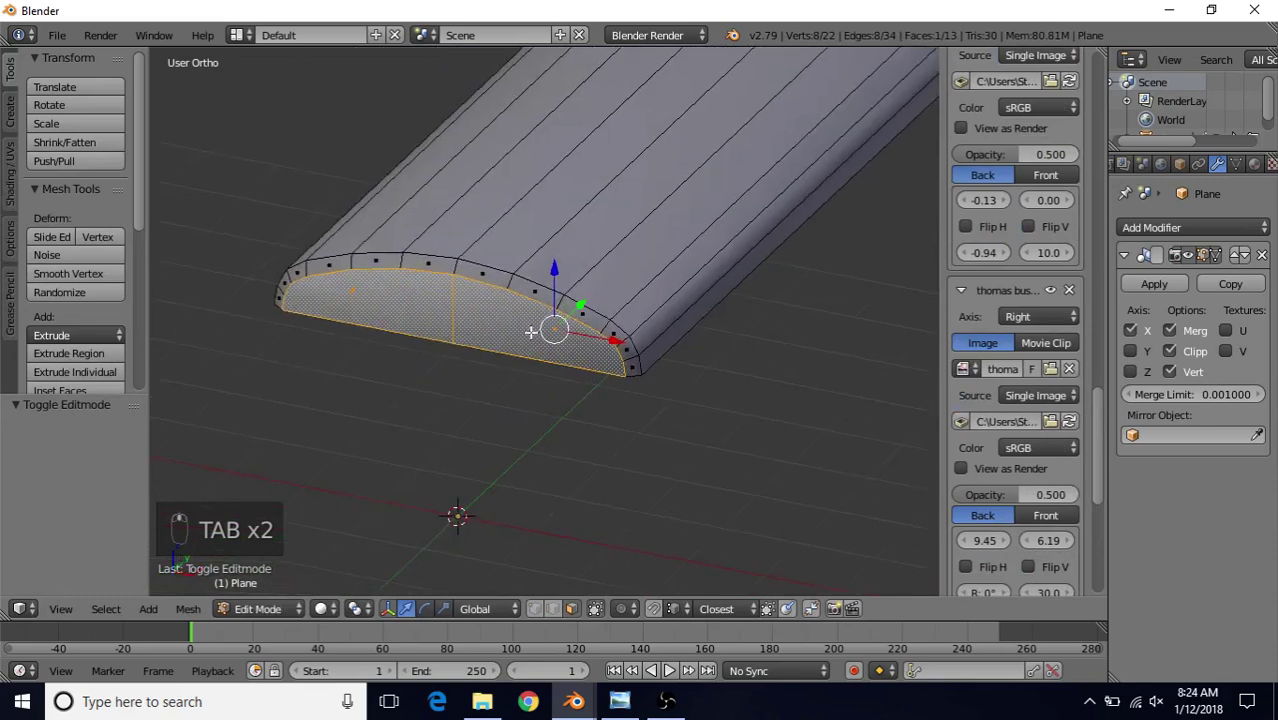
- Add a centred loop cut along the narrow border band around the roof's front face
key("ctrl+r")
left_click(506, 276)
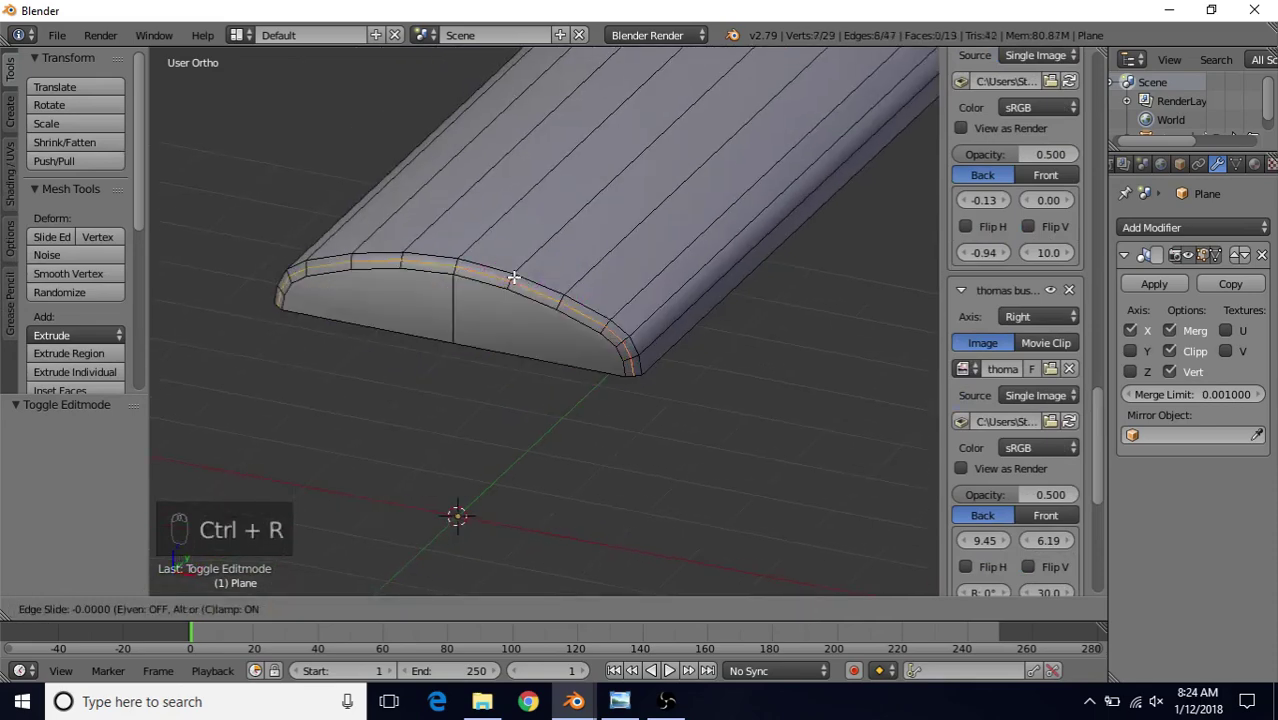
left_click(512, 277)
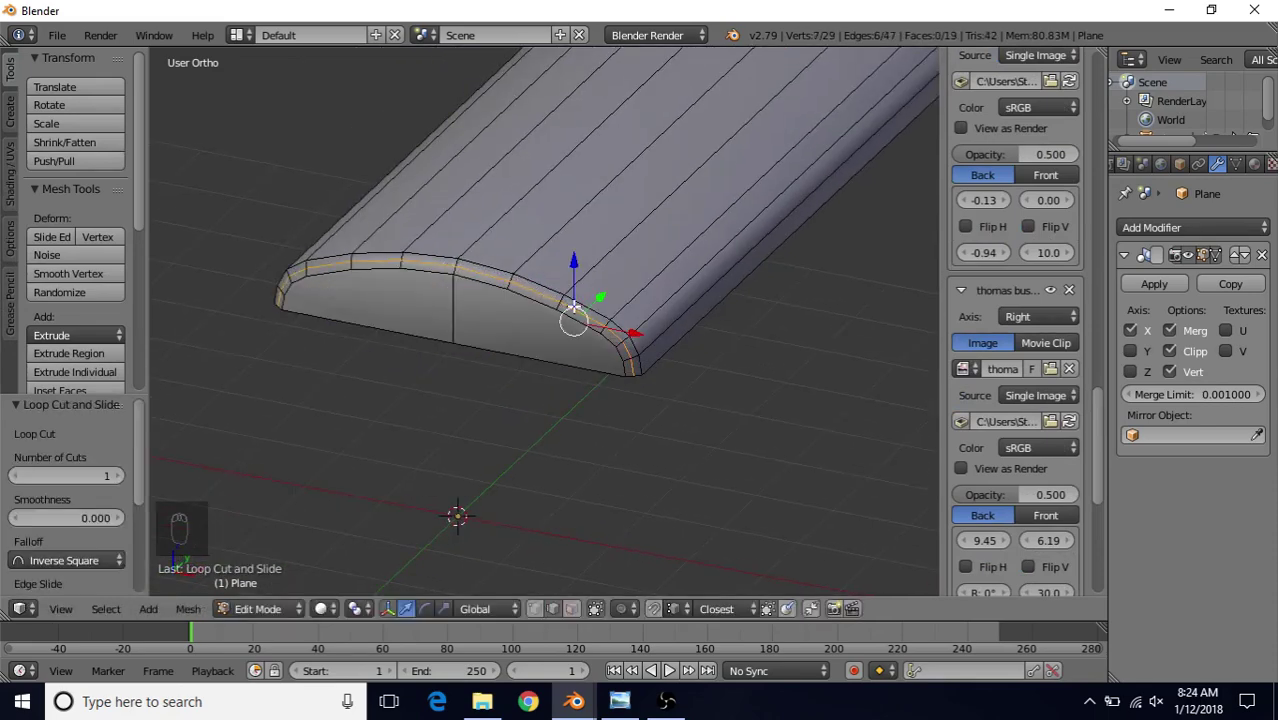
- Shrink/Fatten the new border loop with an offset of about -0.021 and check the rounded edge in Object Mode
middle_click_drag(516, 279, 428, 285)
scroll(503, 268, "up", 3)
middle_click_drag(503, 268, 510, 240)
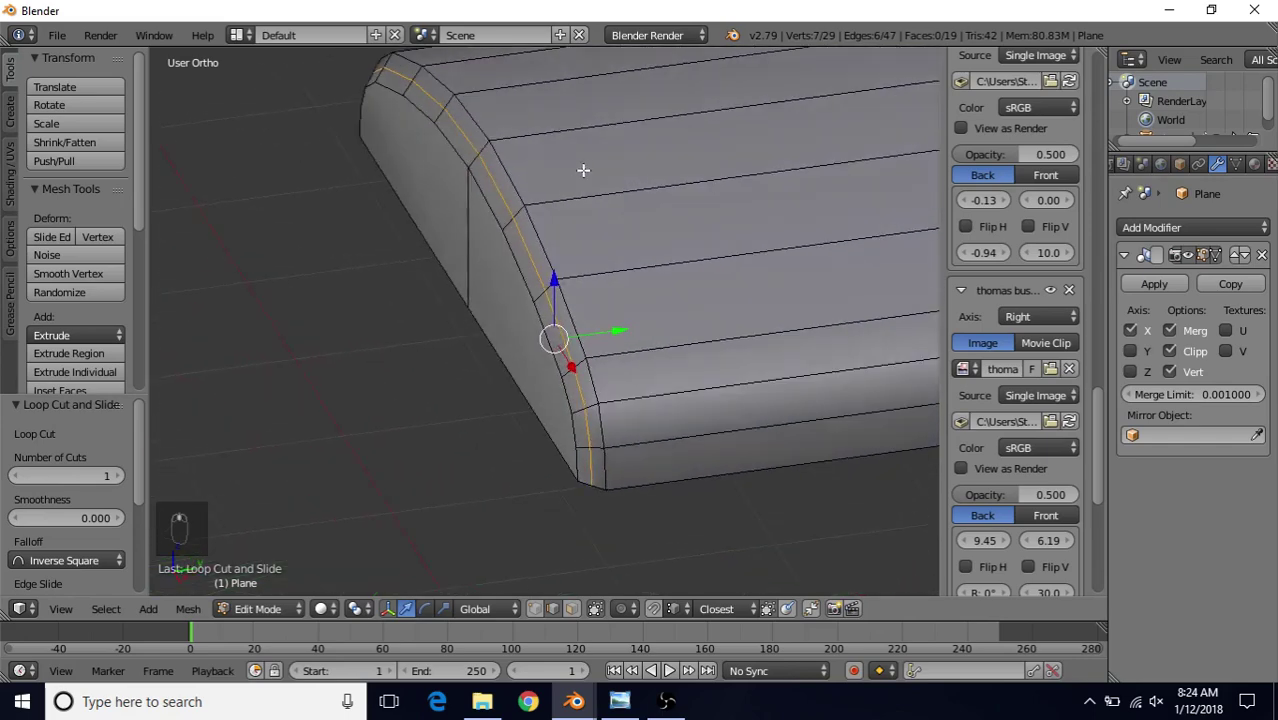
key("alt+s")
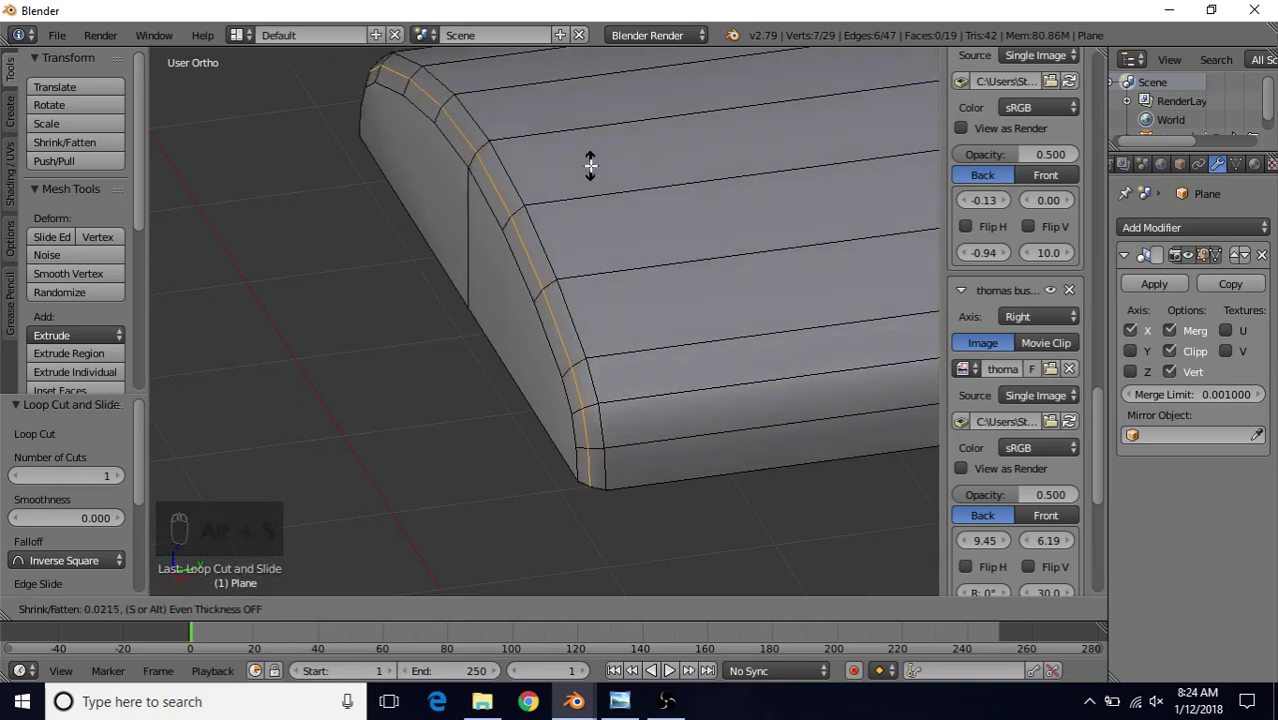
left_click(590, 165)
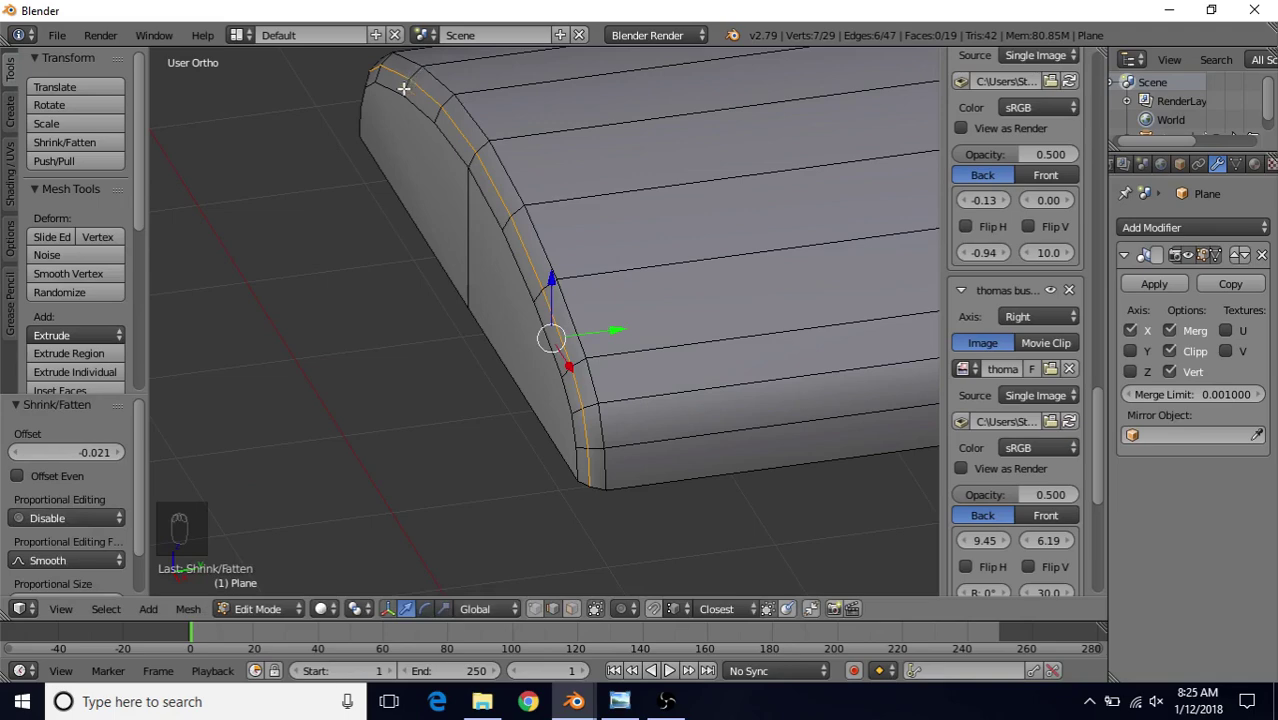
middle_click_drag(403, 98, 450, 213)
key("Tab")
middle_click_drag(527, 357, 647, 342)
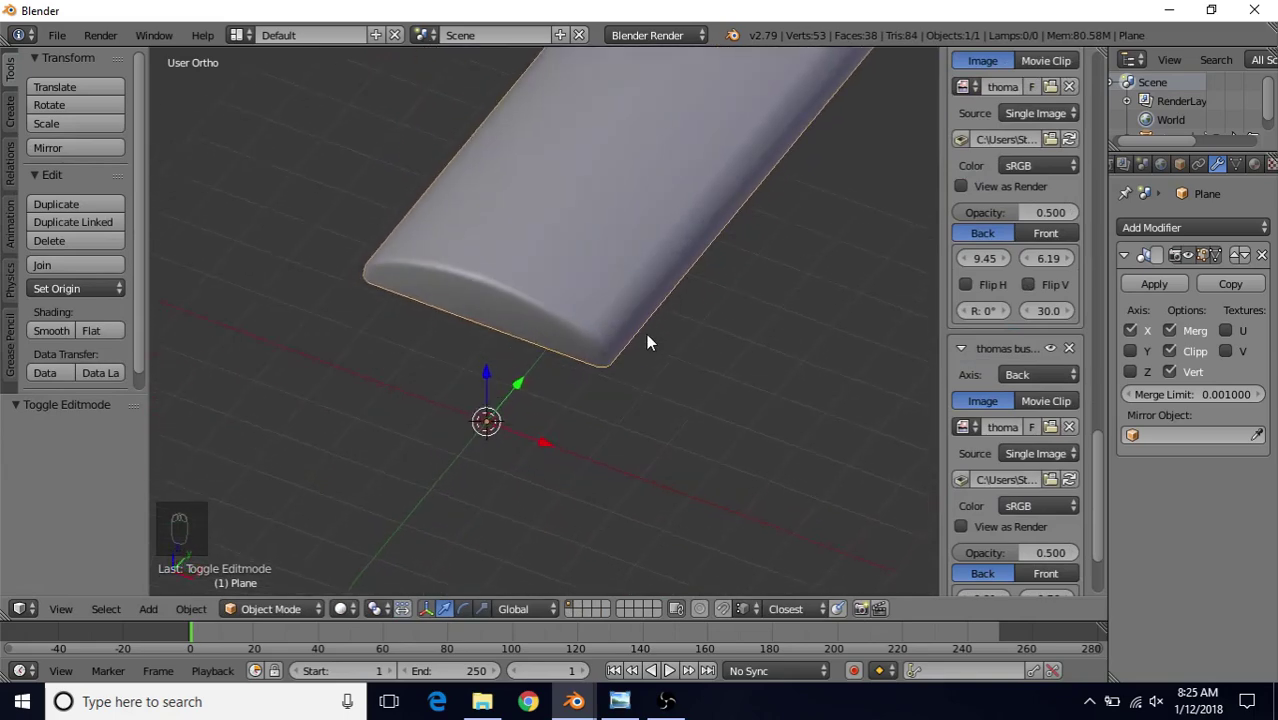
middle_click_drag(559, 321, 459, 257)
key("Tab")
key("Tab")
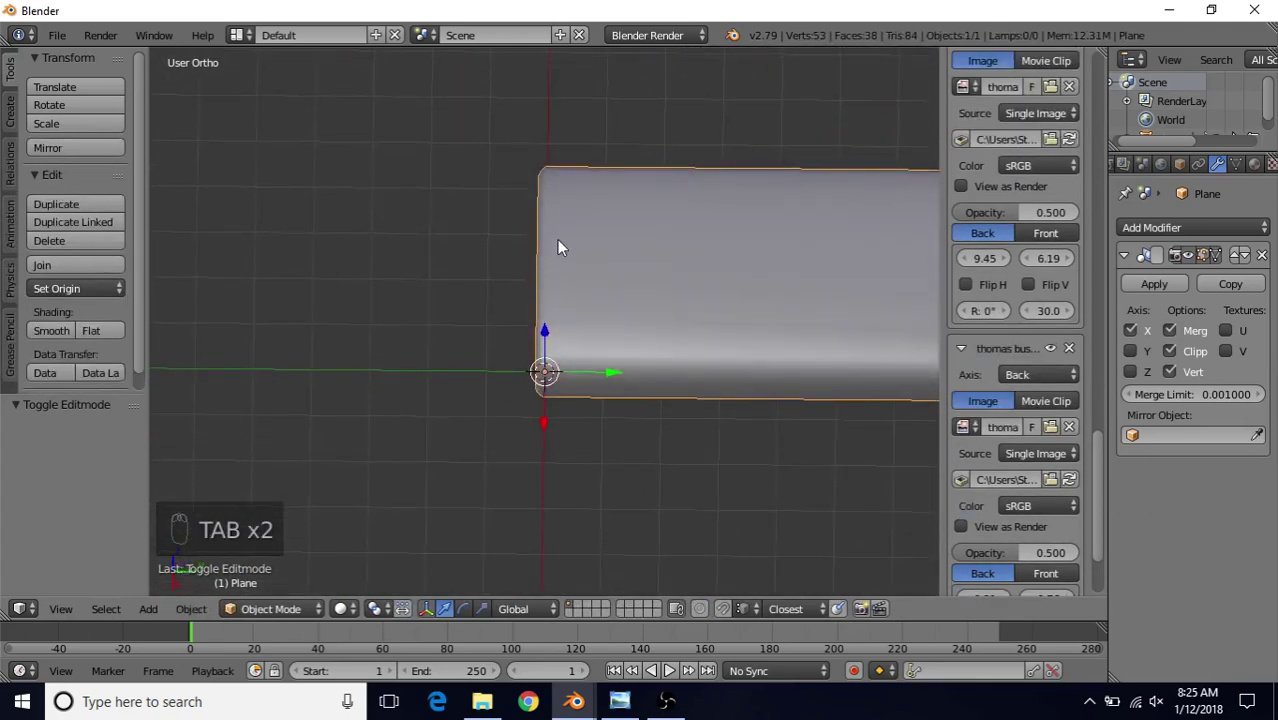
- Add a loop cut across the main roof section and slide it close behind the rounded front border
key("Tab")
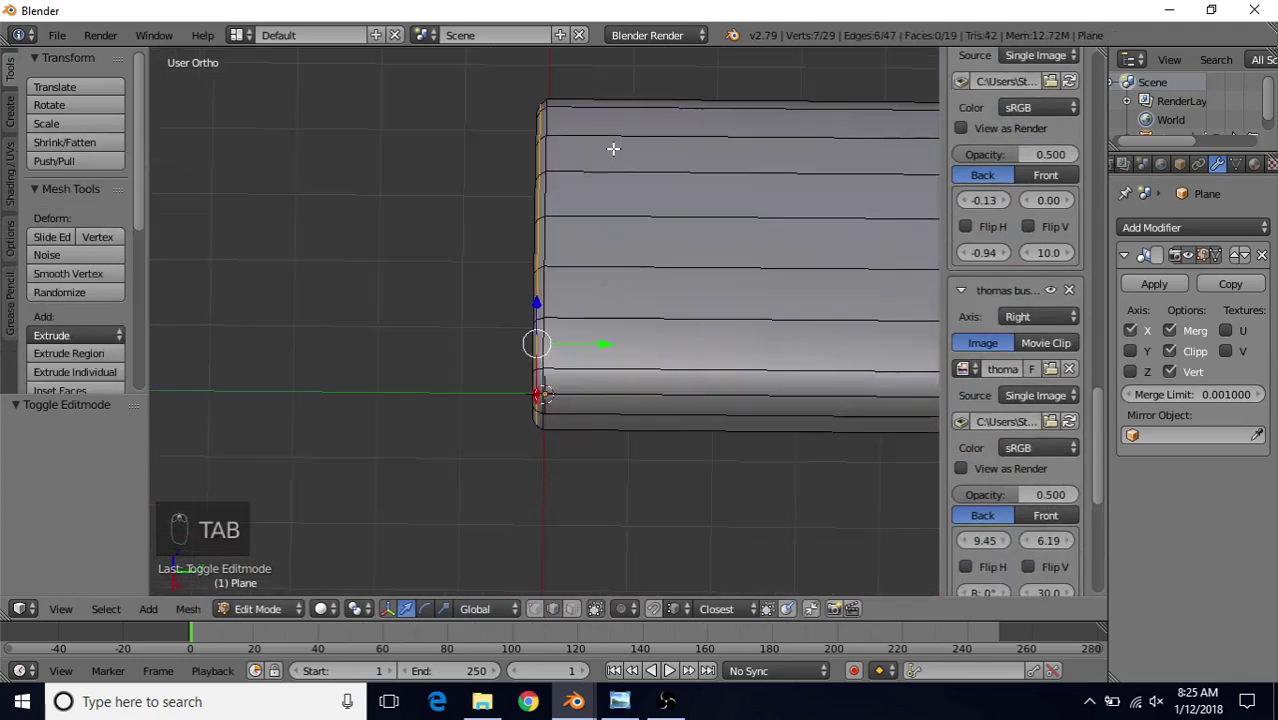
key("ctrl+r")
left_click(615, 110)
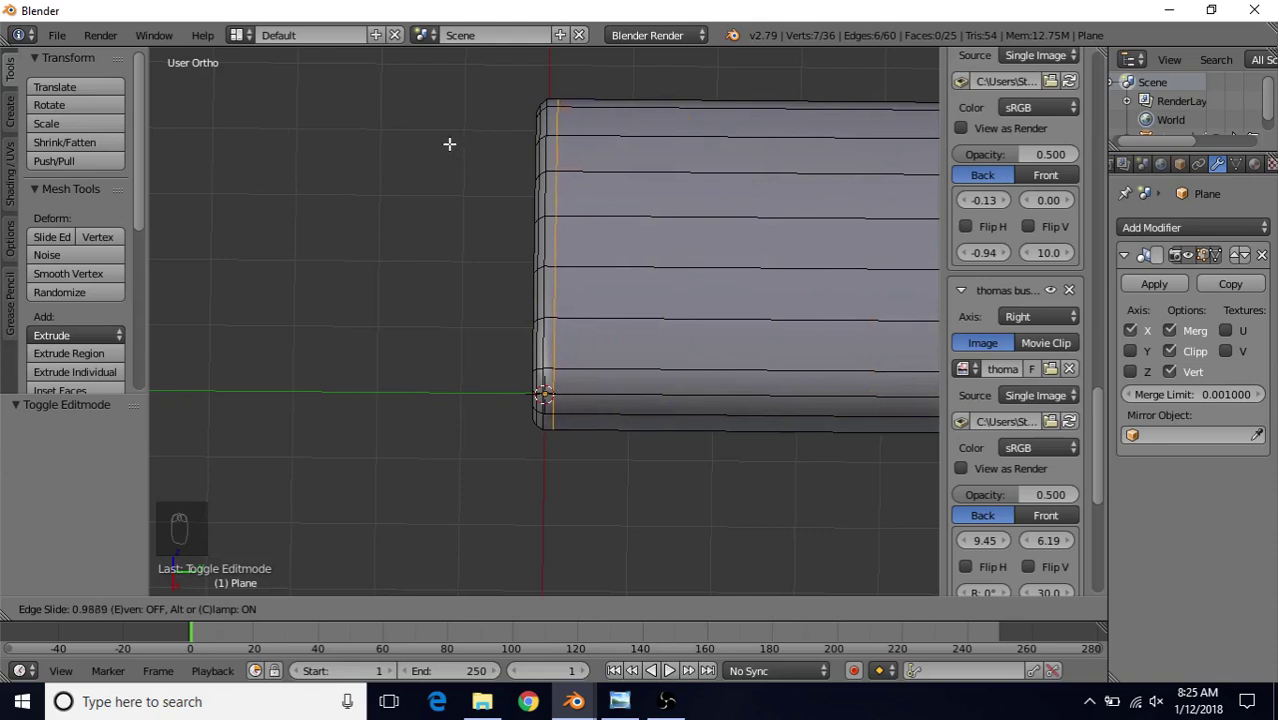
left_click(449, 144)
- Examine the smoothed shading of the roof's front end from several angles in Object Mode
key("Tab")
middle_click_drag(504, 213, 515, 275)
middle_click_drag(576, 273, 770, 214)
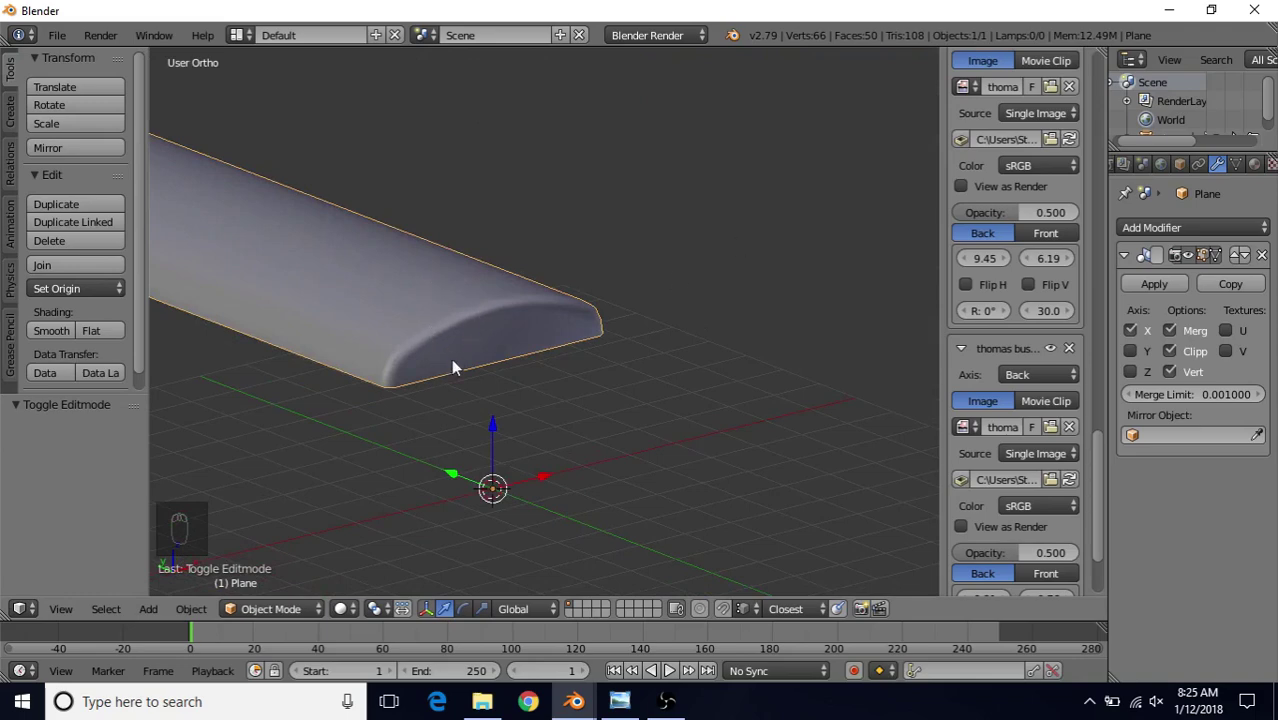
middle_click_drag(452, 368, 337, 371)
key("Tab")
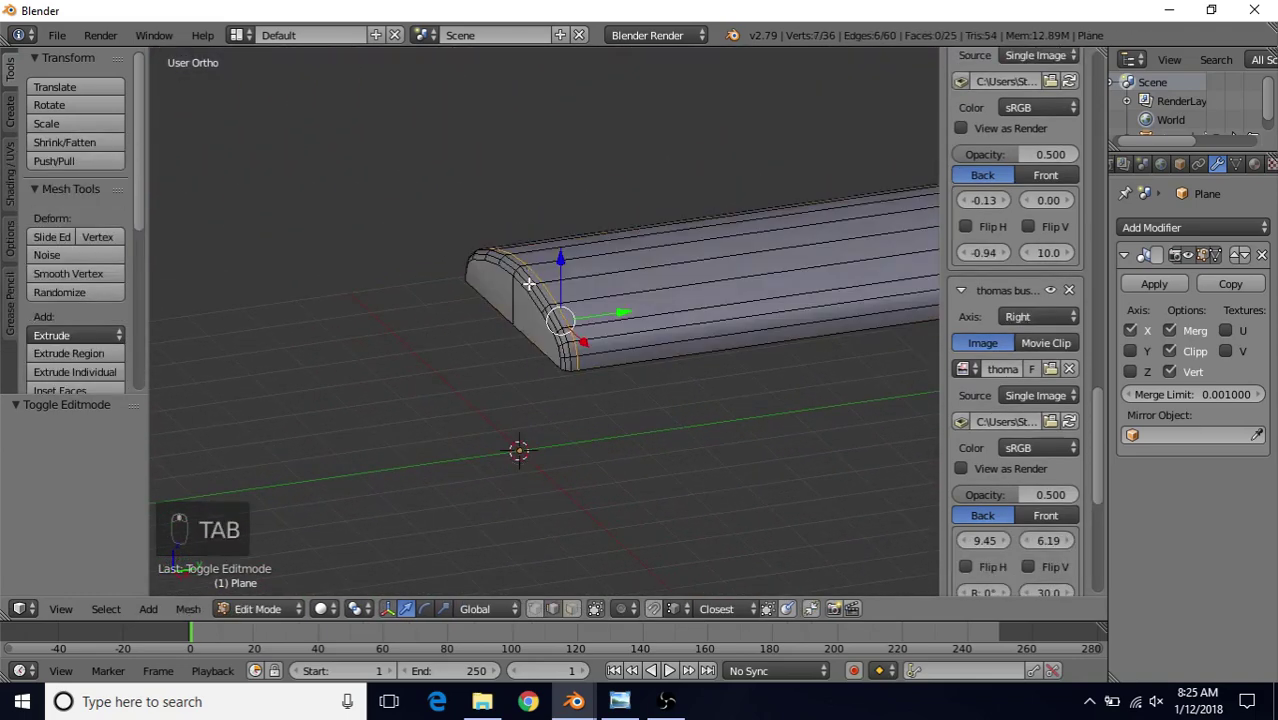
key("Tab")
middle_click_drag(552, 336, 578, 336)
middle_click_drag(676, 365, 624, 327)
key("Tab")
key("Tab")
- In the right side view with wireframe shading, add a loop cut across the roof above the rear edge of the driver's window
key("KP_3")
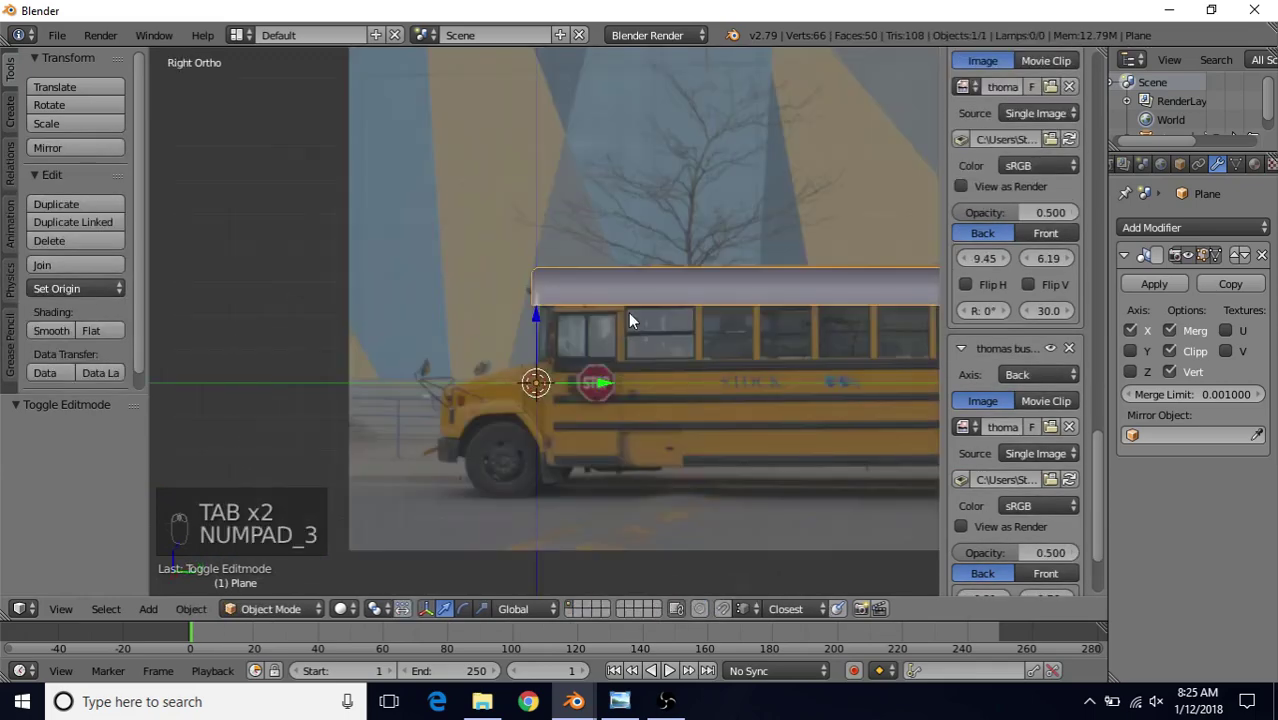
scroll(628, 312, "up", 3)
scroll(503, 335, "up", 2)
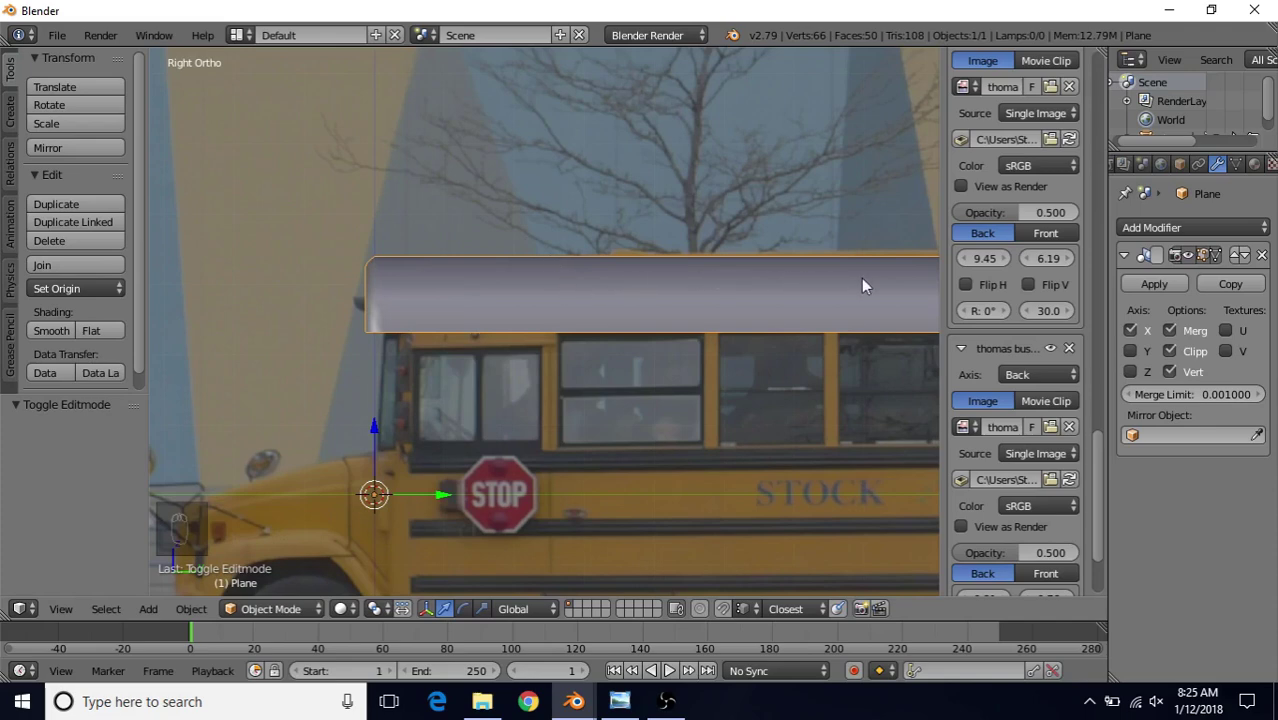
scroll(488, 300, "down", 1)
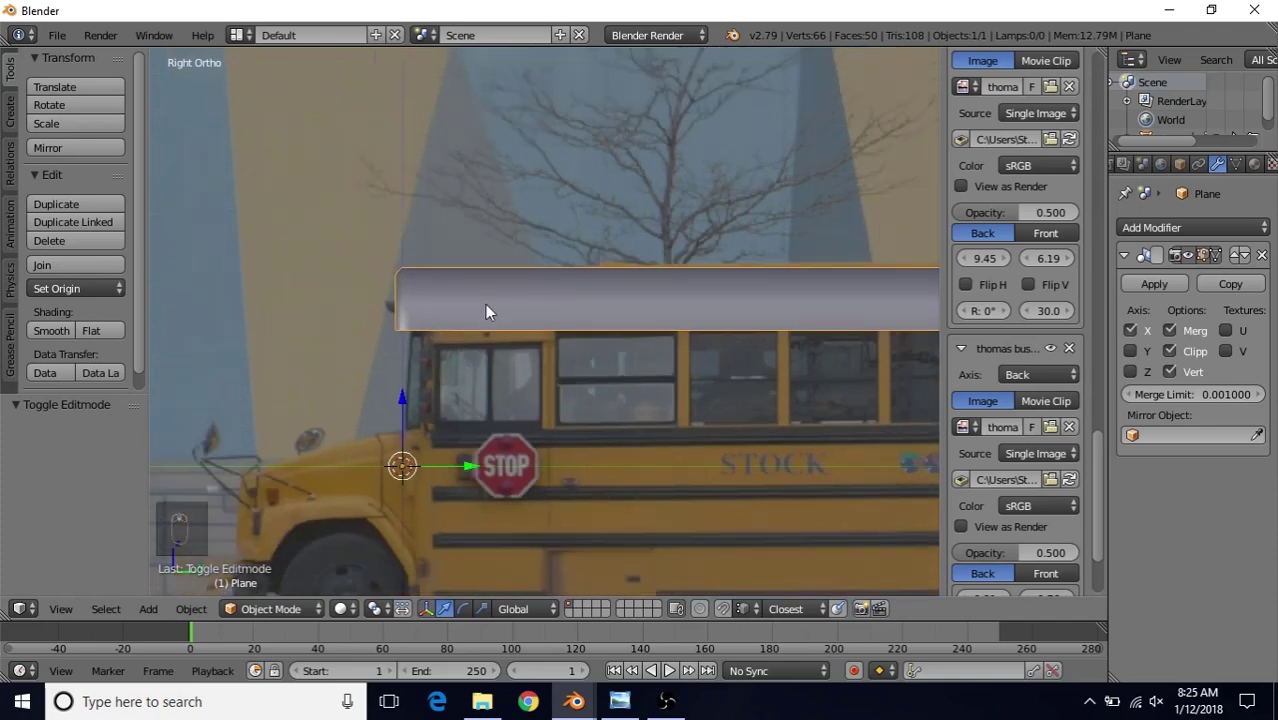
key("Tab")
scroll(502, 277, "up", 1)
key("z")
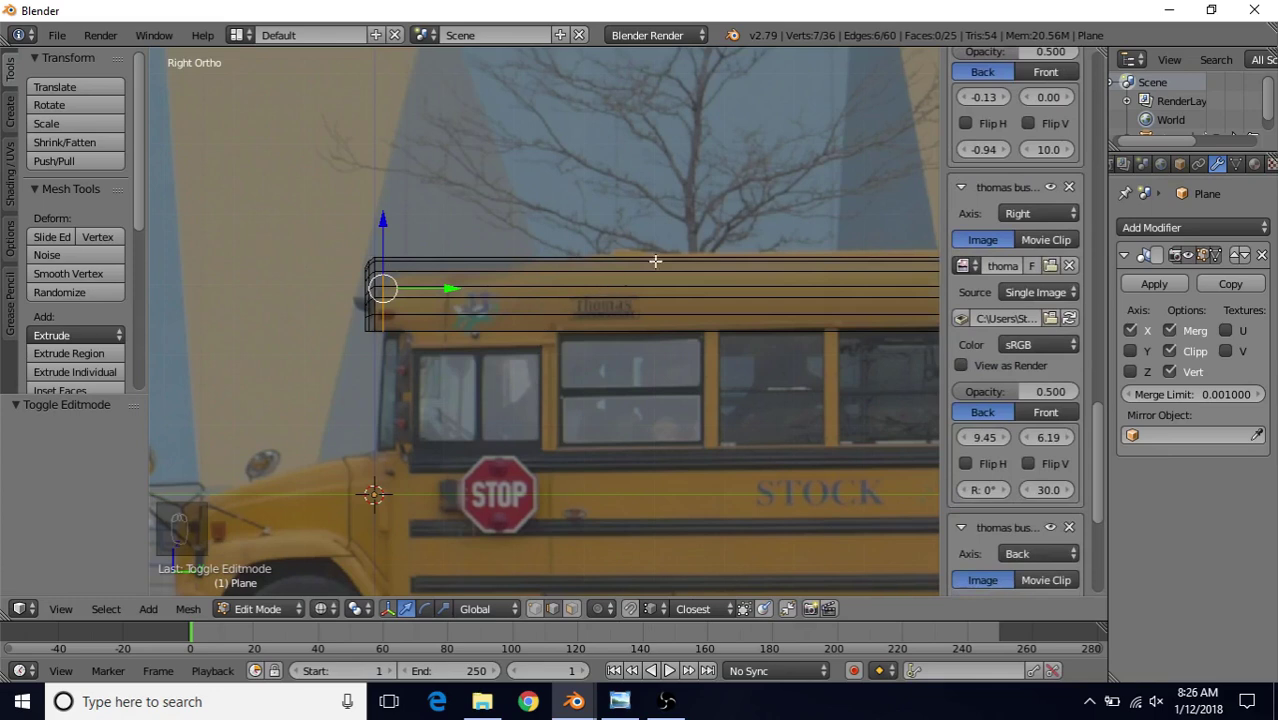
key("ctrl+r")
left_click(765, 269)
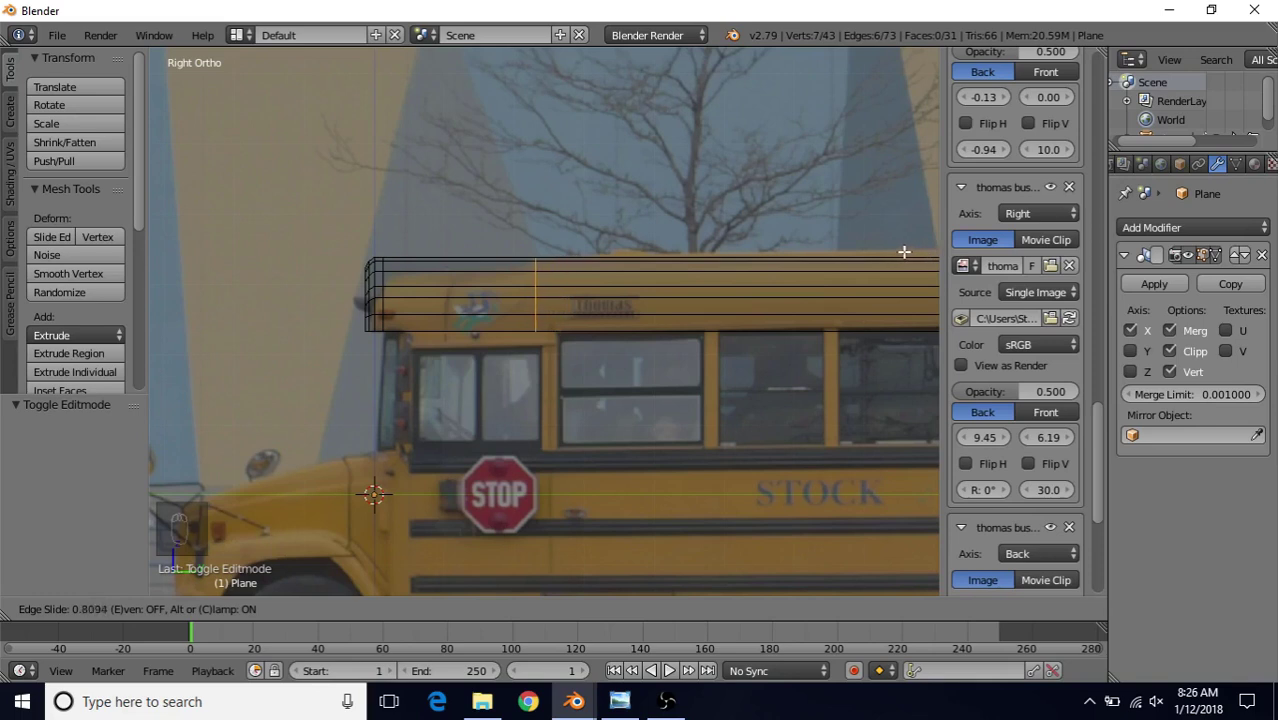
left_click(903, 252)
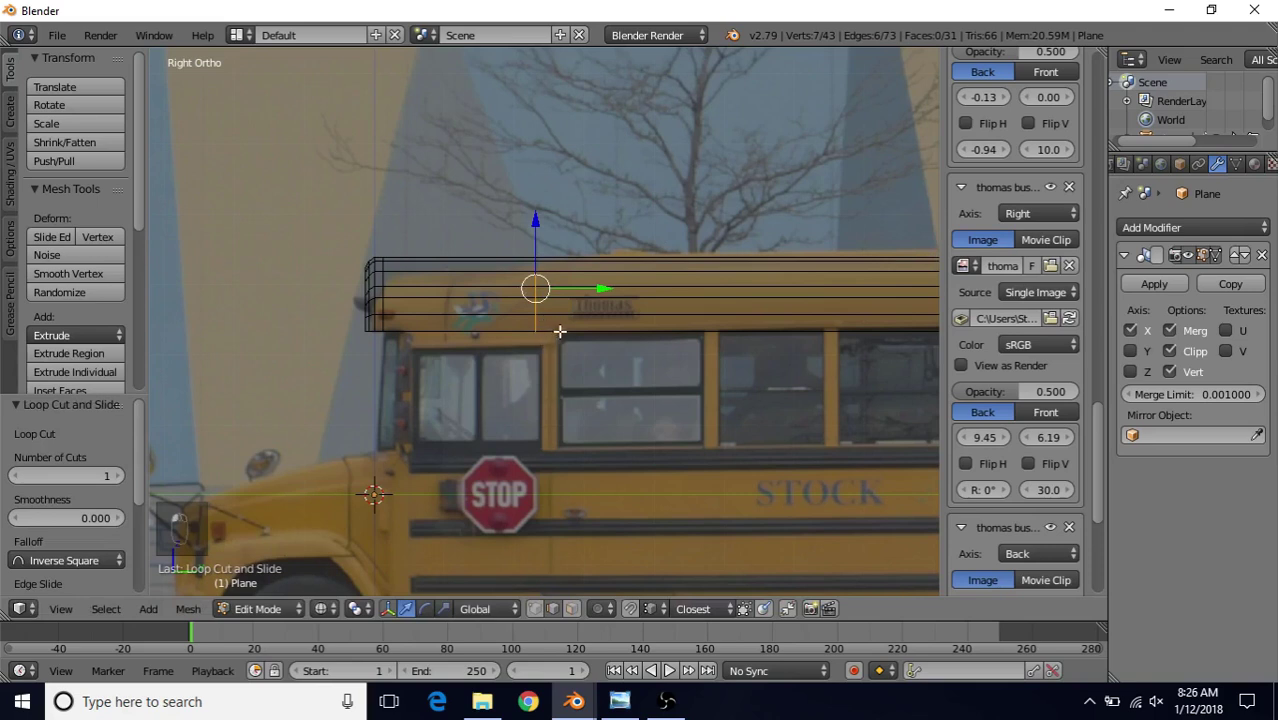
- Add a second loop cut across the roof just behind the one above the driver's window
middle_click_drag(574, 291, 543, 302, "shift")
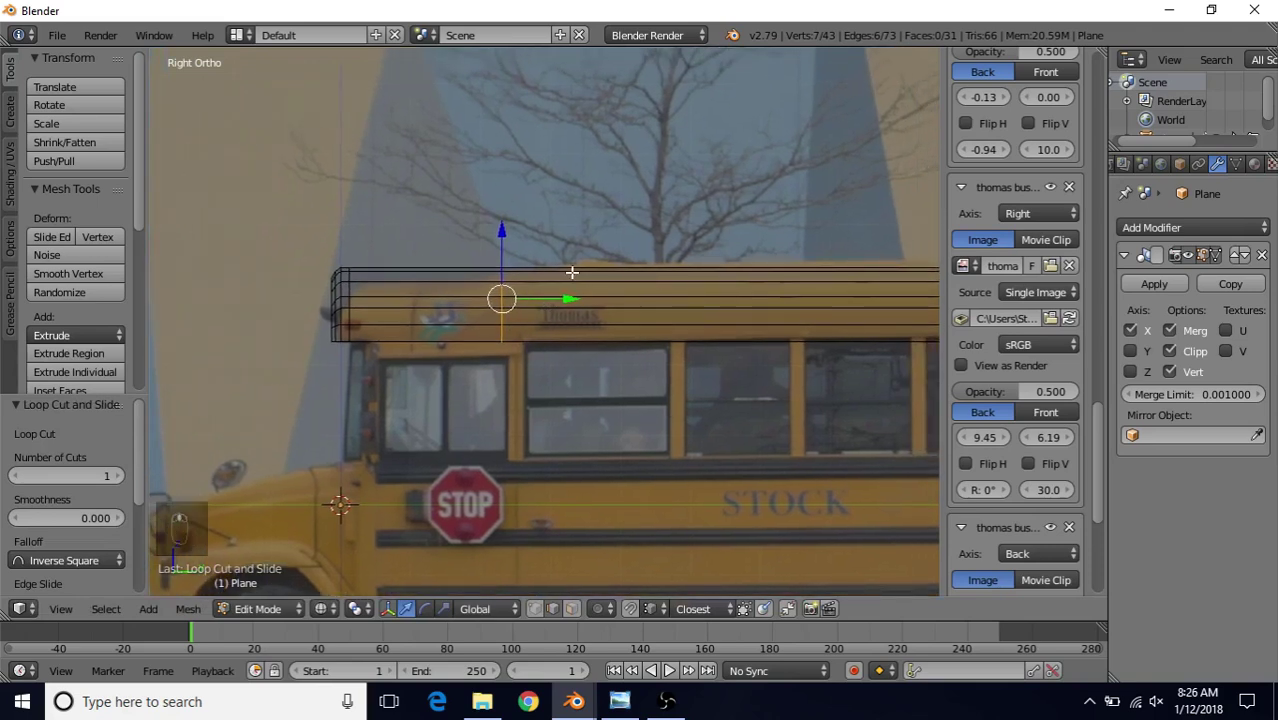
key("ctrl+r")
left_click(484, 270)
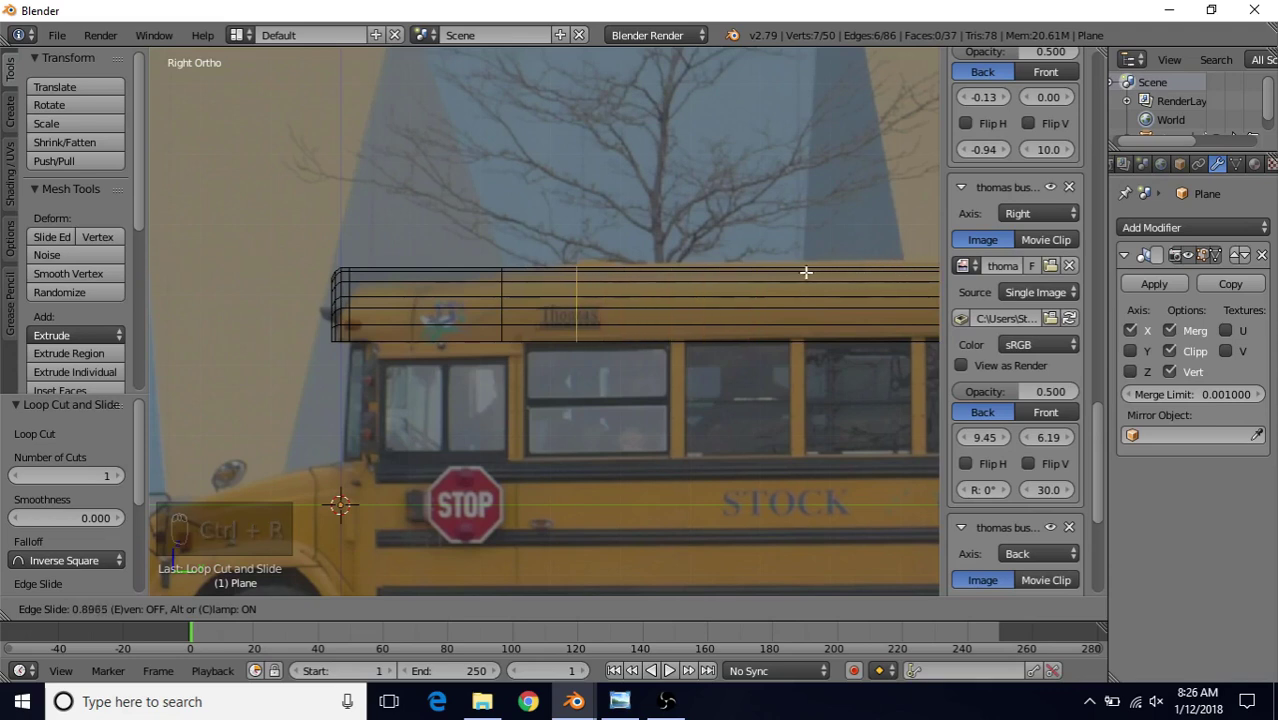
left_click(756, 271)
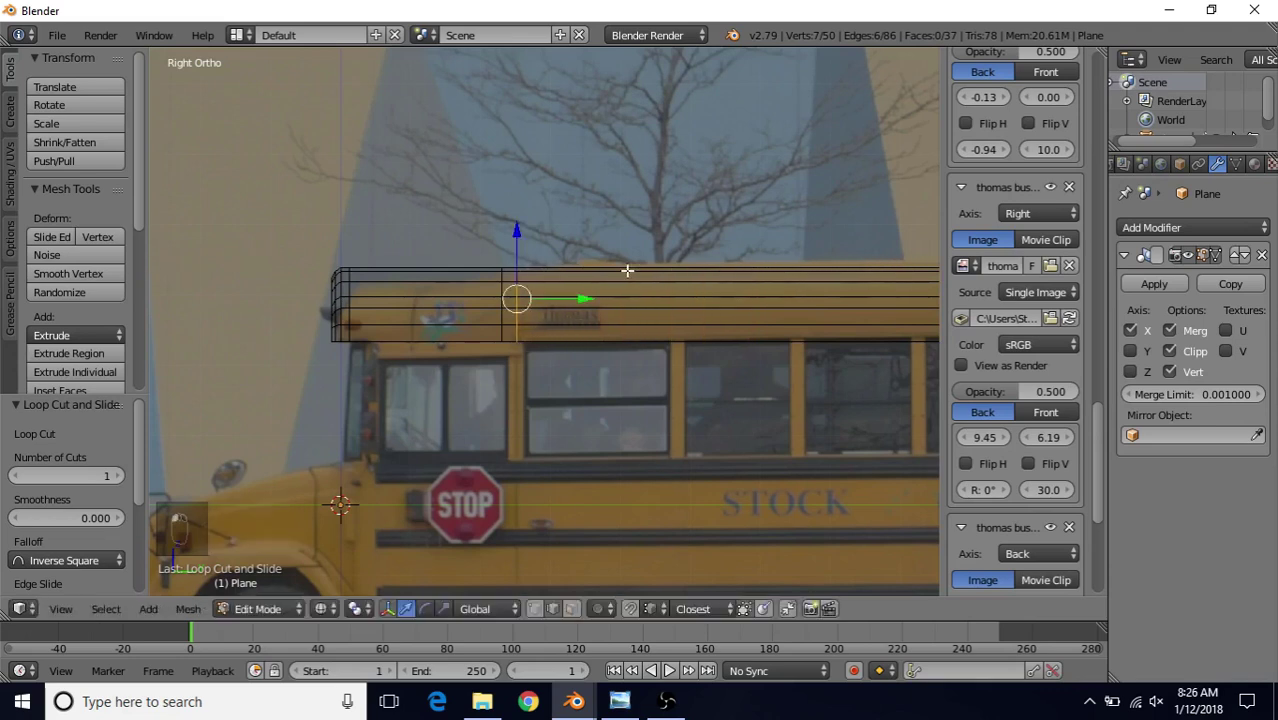
- Move the forward one of the two roof loops -0.227 along the Y axis and return to solid shading
right_click(499, 315, "alt")
left_click_drag(561, 299, 538, 297)
right_click(518, 289)
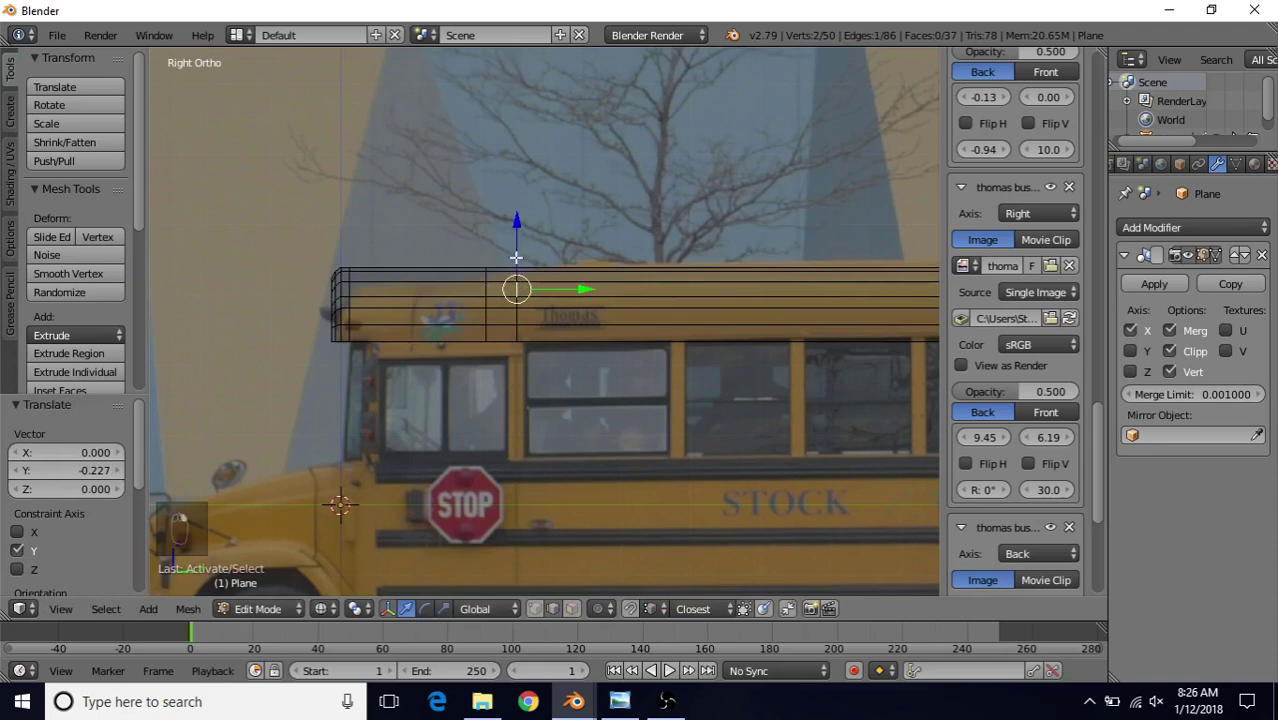
key("z")
key("z")
key("z")
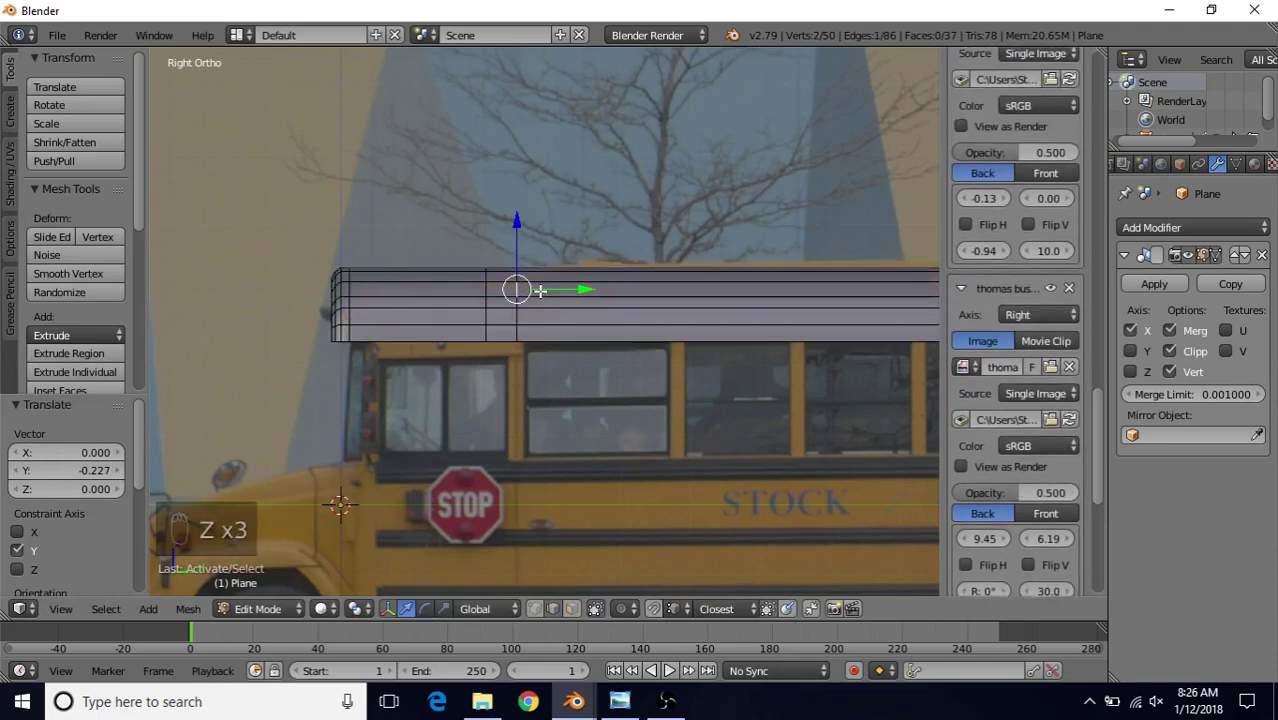
middle_click_drag(527, 304, 554, 307)
- Examine how the raised front cap meets the main roof in the bus reference photo in Windows Photo Viewer, and return to Blender
left_click(619, 701)
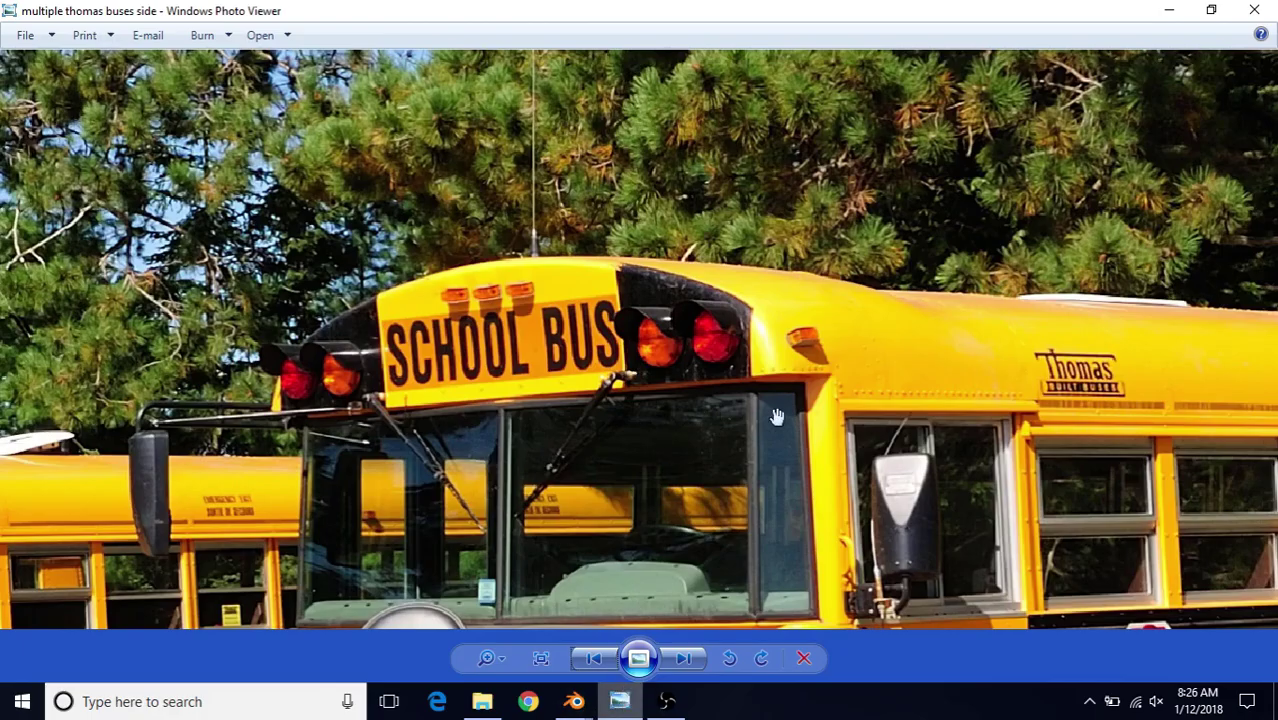
left_click_drag(889, 408, 626, 434)
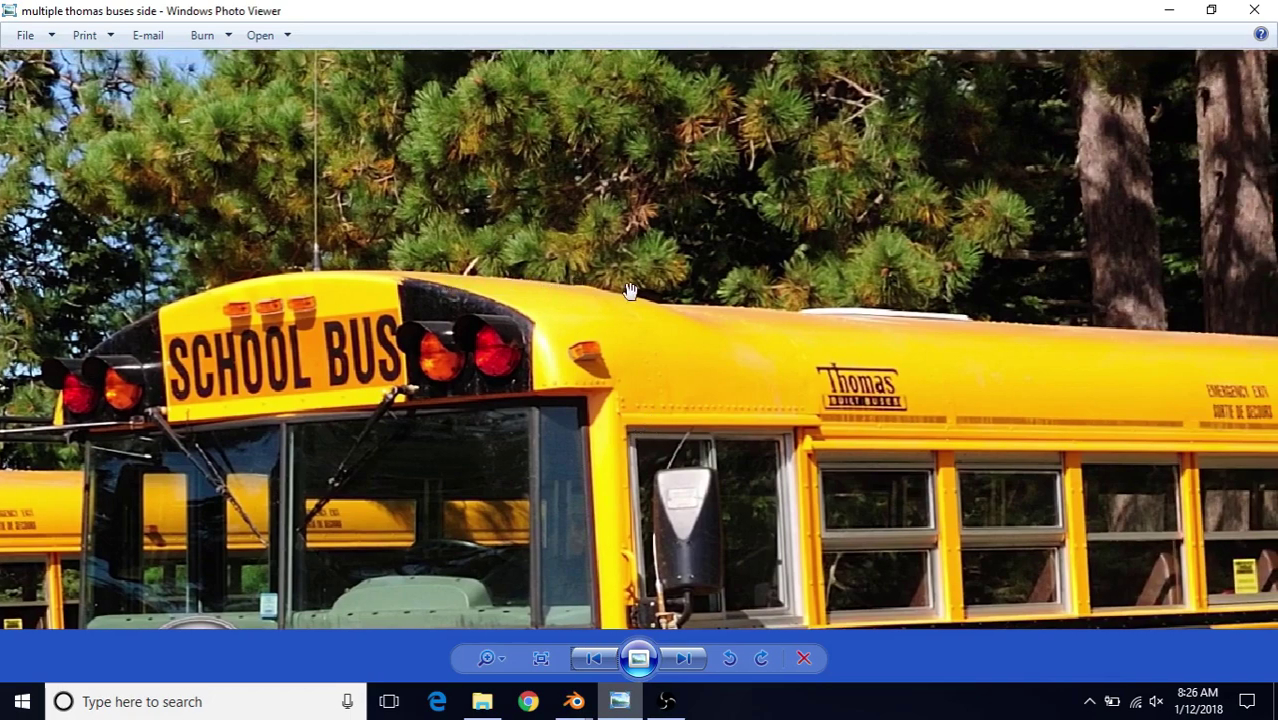
left_click_drag(351, 390, 790, 377)
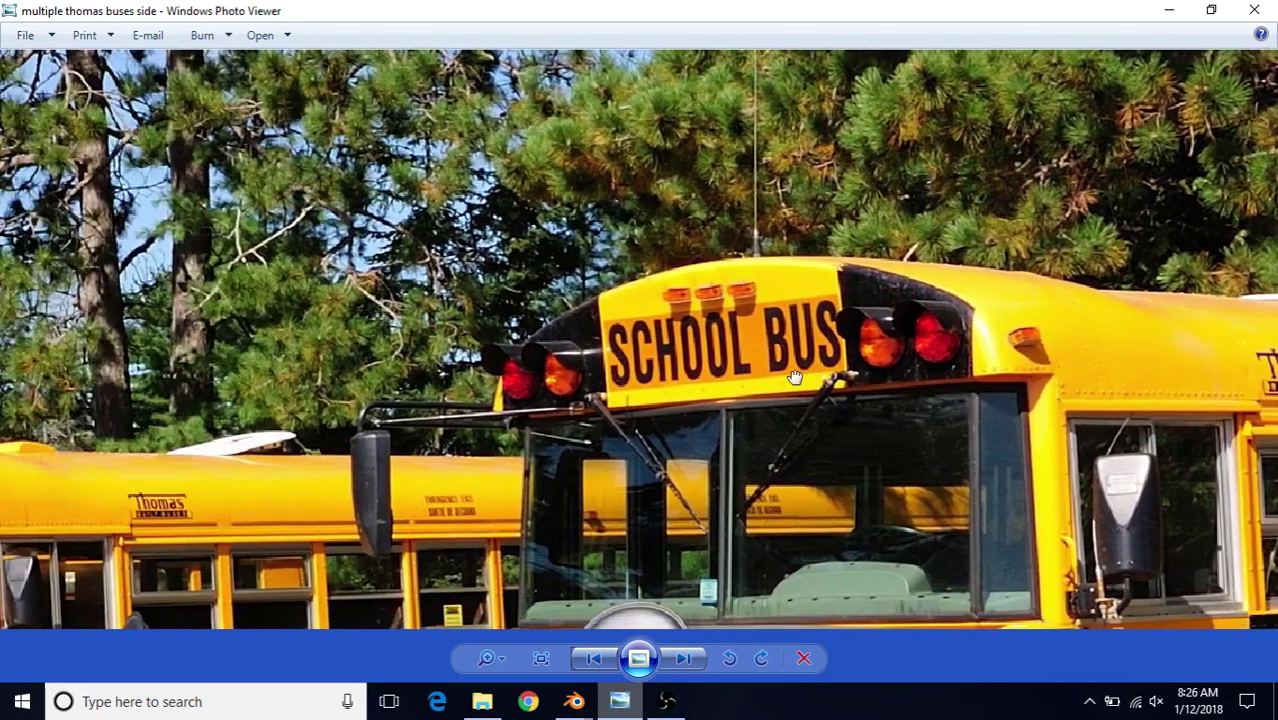
left_click_drag(317, 410, 828, 345)
scroll(488, 414, "up", 1)
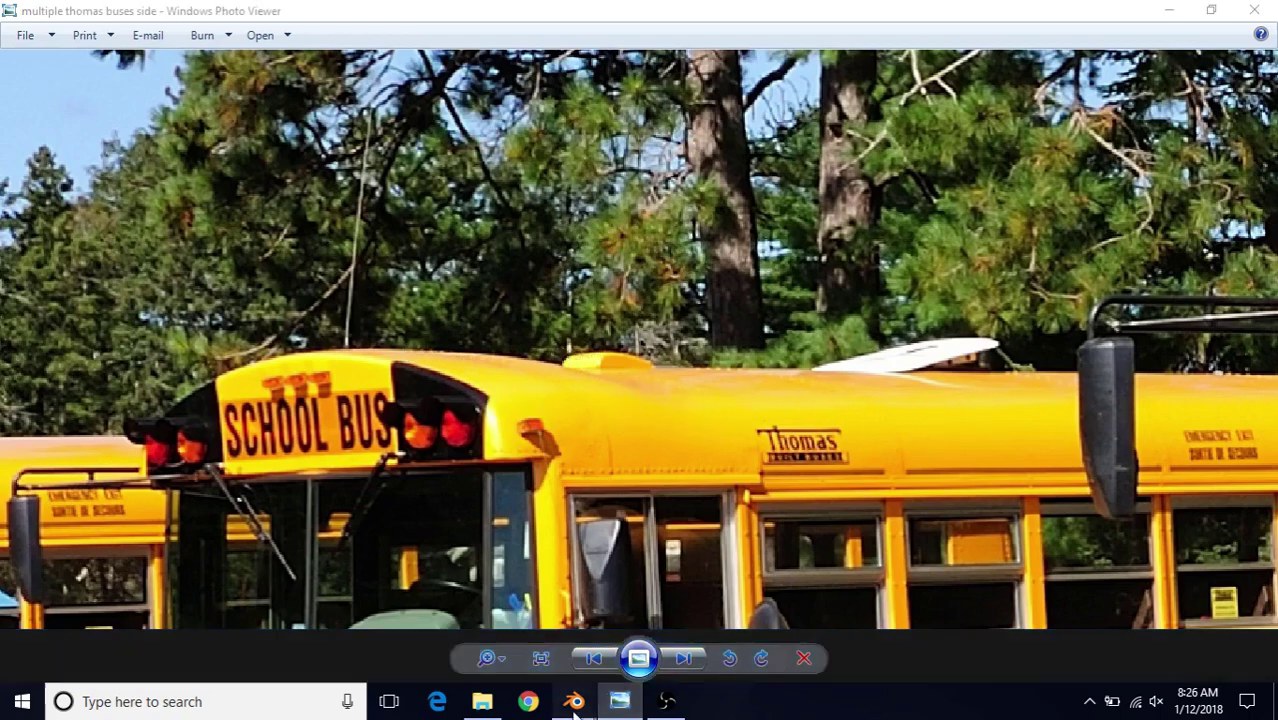
mouse_move(574, 700)
left_click(614, 658)
scroll(539, 486, "up", 4)
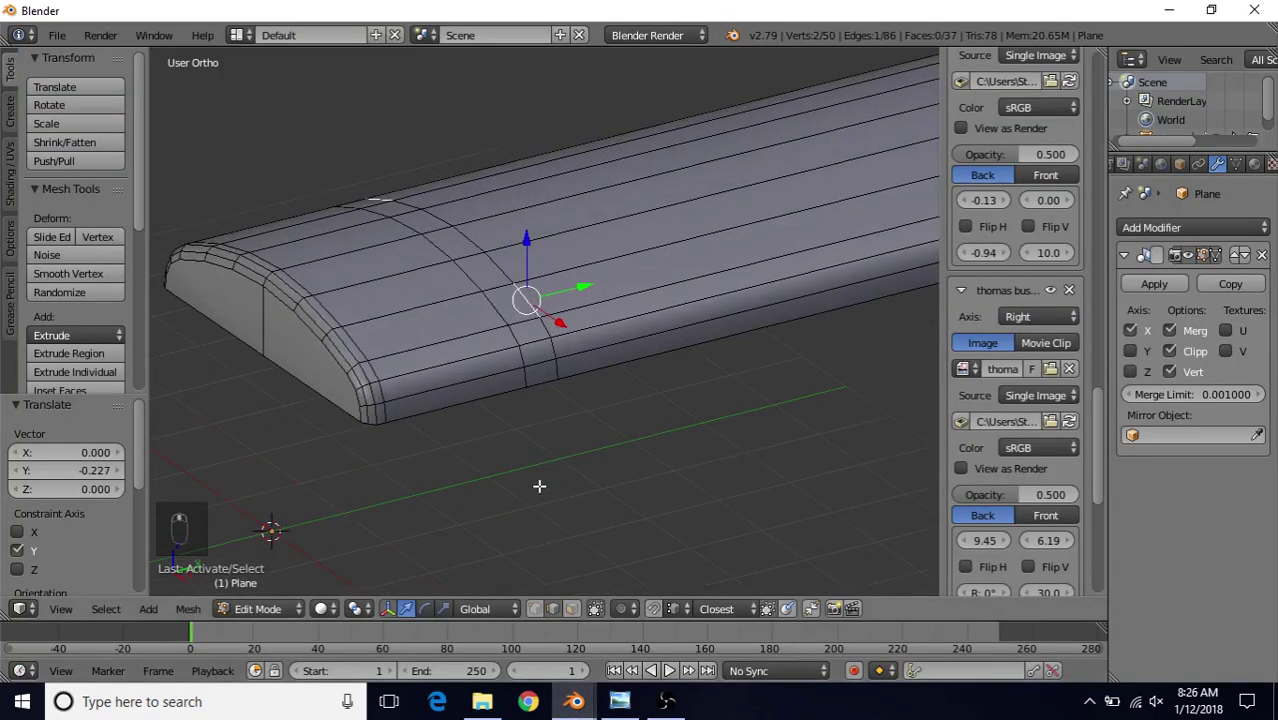
- In vertex select mode, select the upper vertices of the rearward roof loop and move them -0.088 along the Z axis
left_click(534, 610)
middle_click_drag(447, 226, 436, 228)
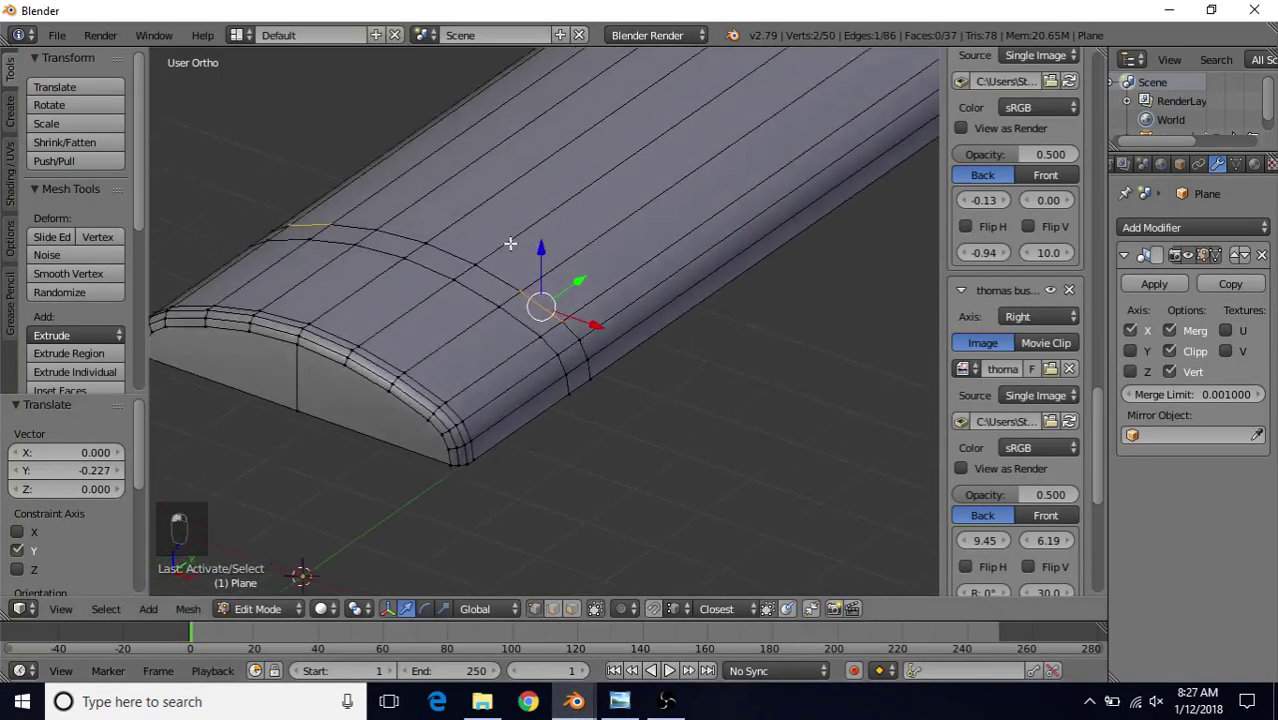
right_click(438, 236)
right_click(518, 273, "shift")
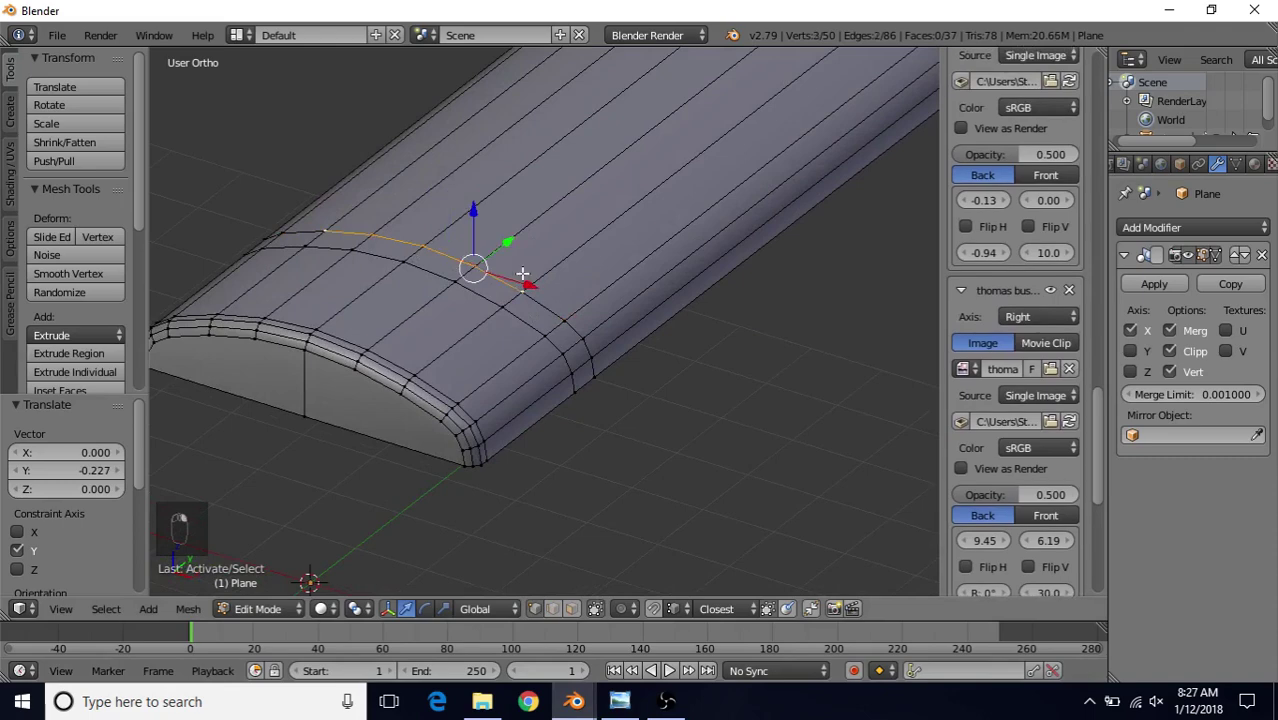
middle_click_drag(530, 286, 616, 311, "shift")
scroll(549, 242, "up", 2)
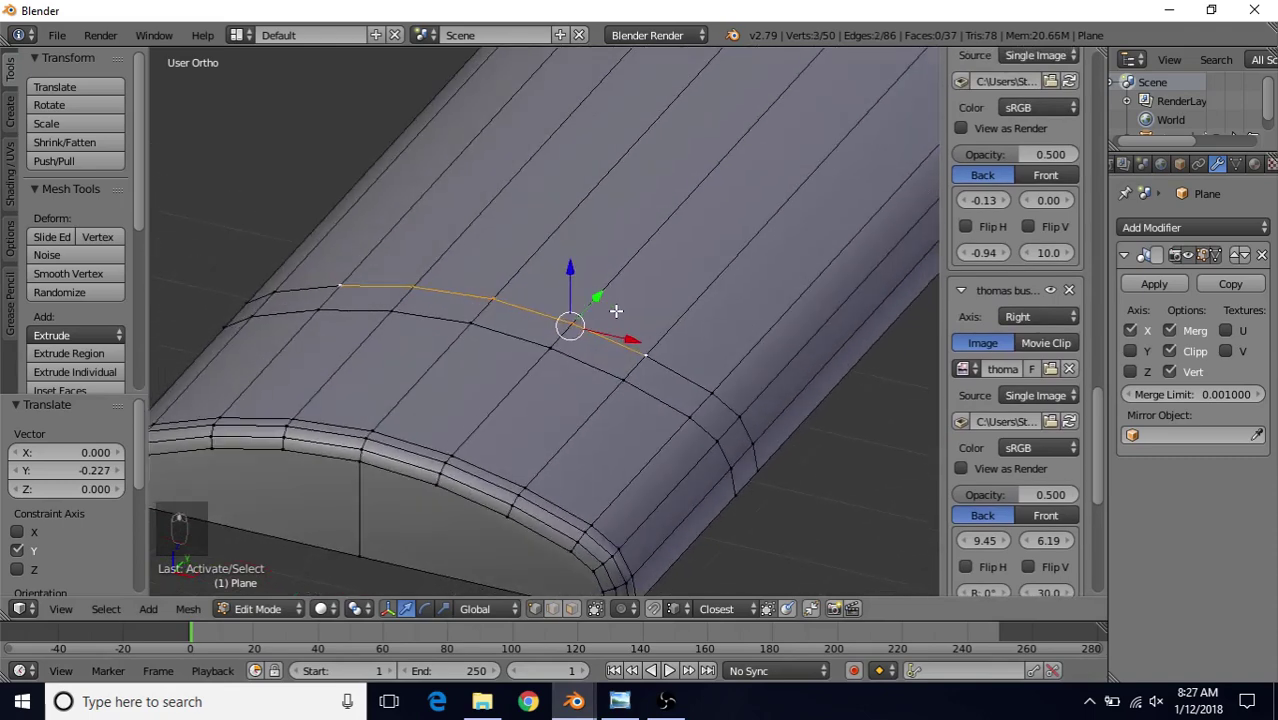
right_click(500, 298, "shift")
mouse_move(519, 282)
middle_mouse_down()
mouse_move(592, 290)
mouse_move(520, 272)
middle_mouse_up()
right_click(600, 342, "shift")
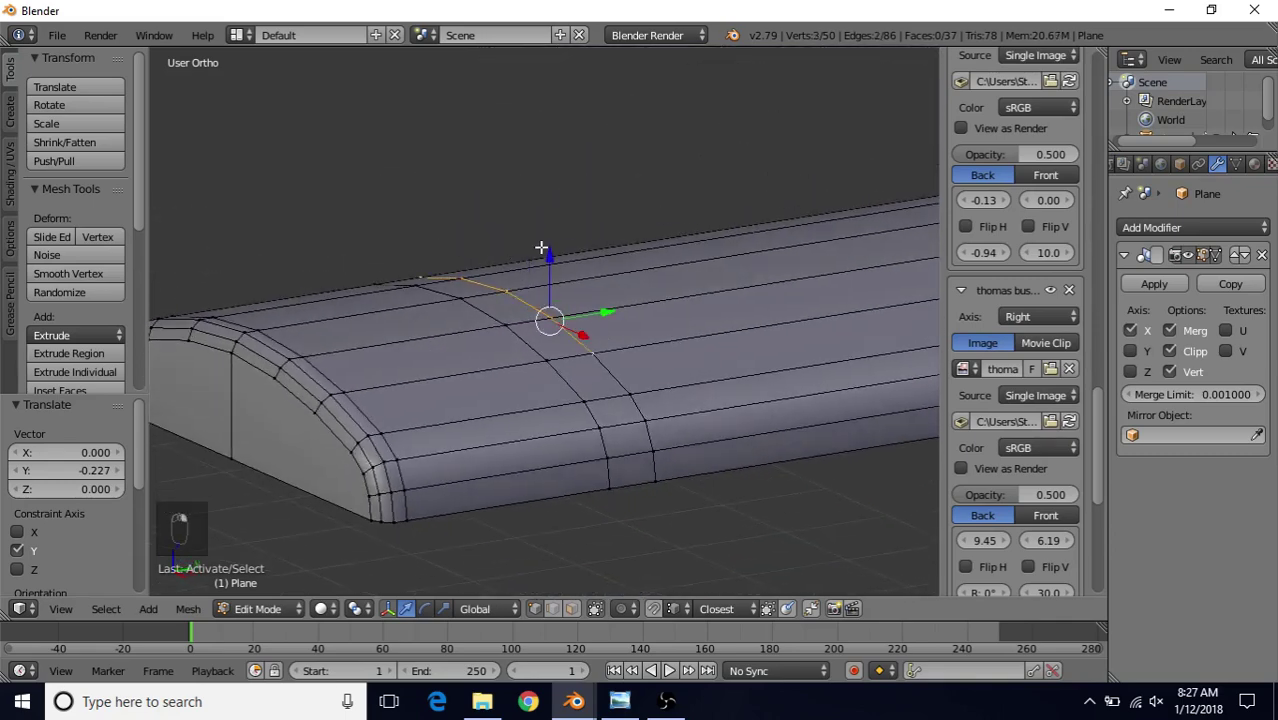
left_click_drag(541, 248, 555, 268)
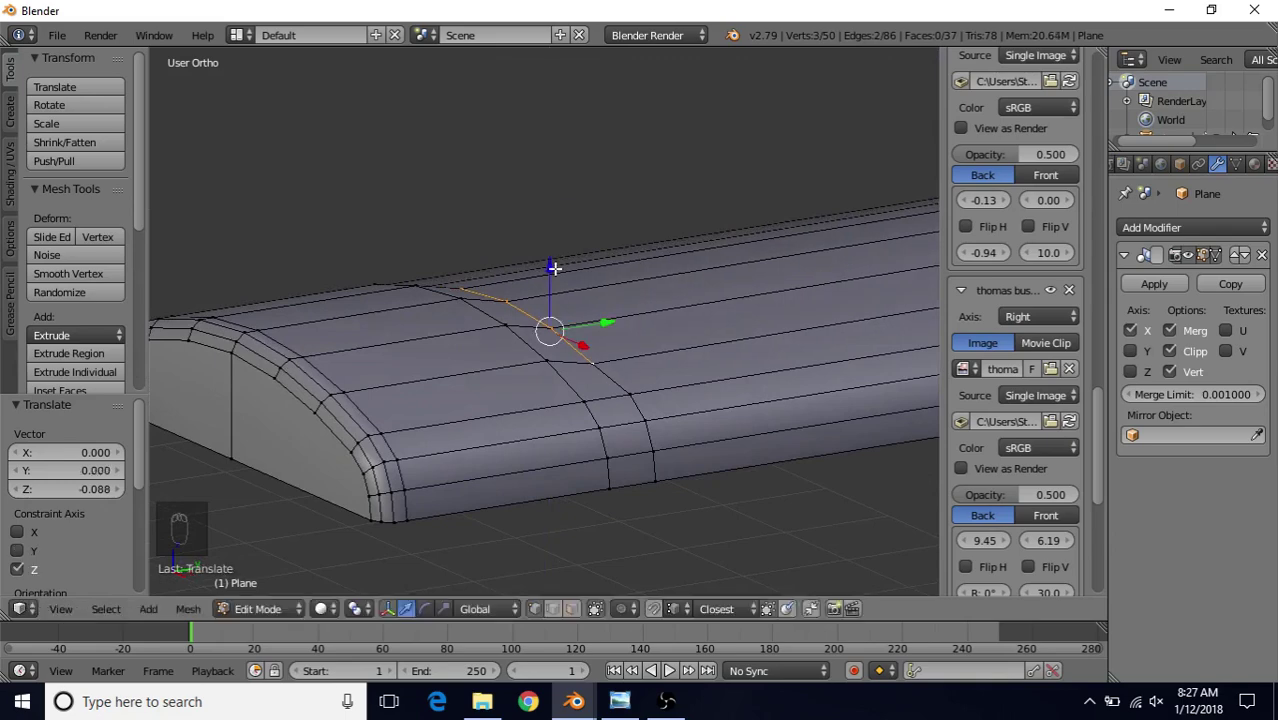
- Examine the step in the roof's side profile in Object Mode, and resume mesh editing with the whole roof length in view
key("Tab")
middle_click_drag(585, 406, 477, 280)
scroll(477, 280, "up", 1)
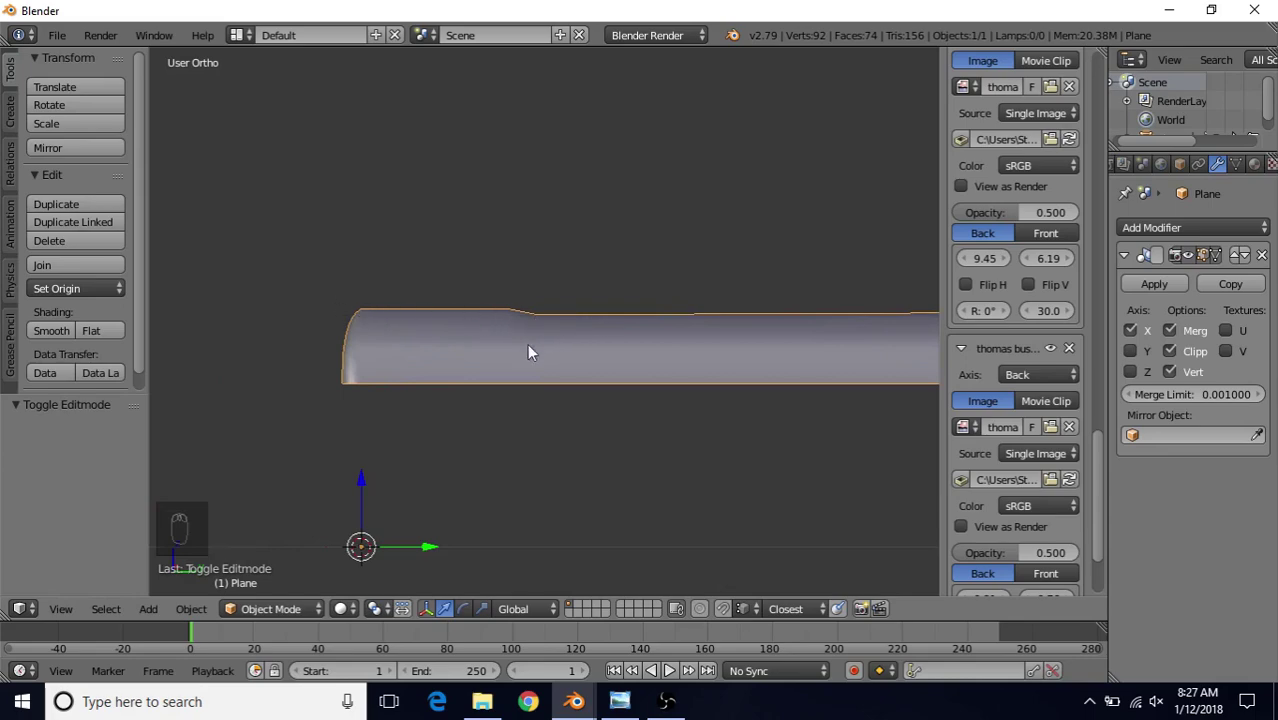
key("Tab")
middle_click_drag(491, 285, 612, 338)
key("Tab")
key("Tab")
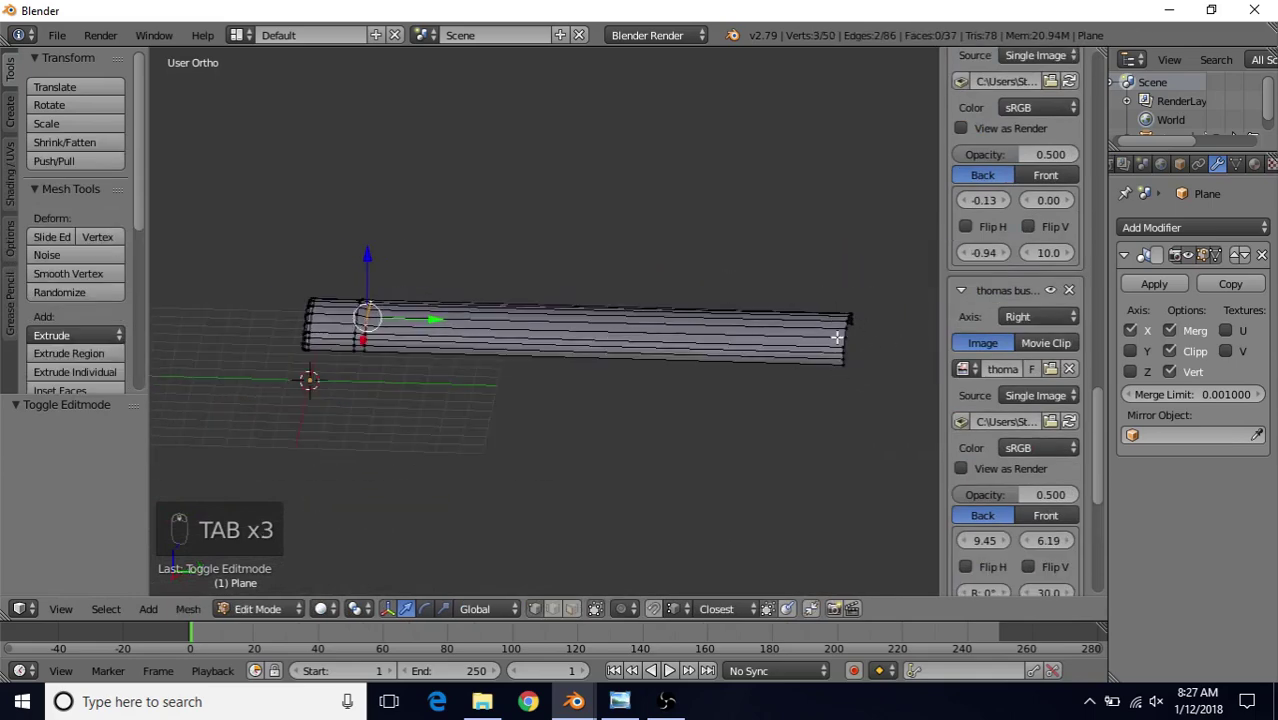
middle_click_drag(736, 368, 708, 303)
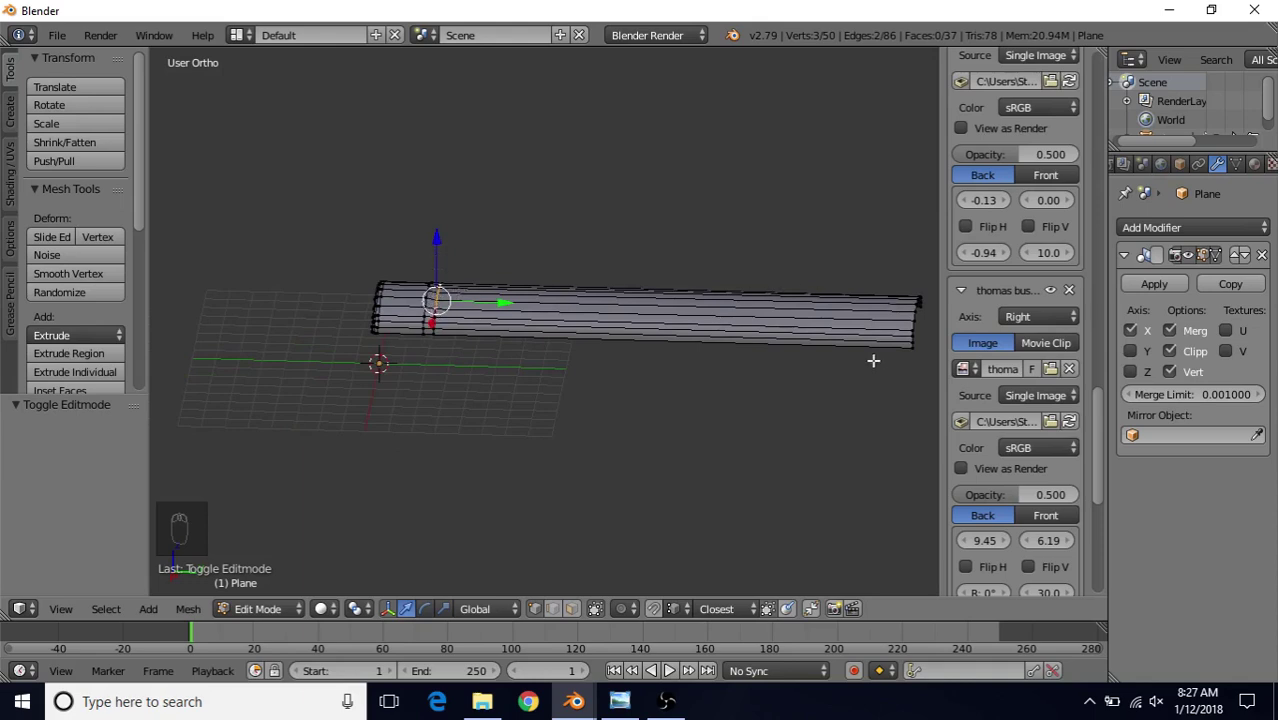
- Delete the vertices of the edge loop at the far rear end of the roof
middle_click_drag(712, 322, 649, 316, "shift")
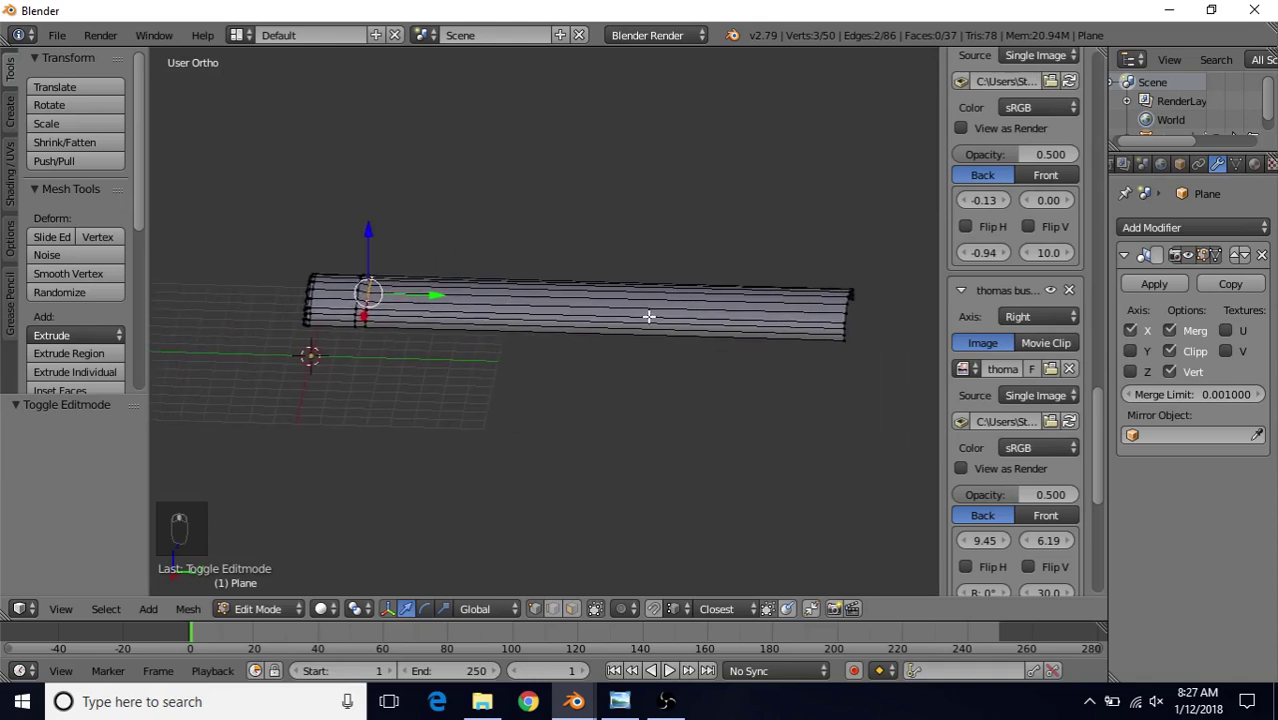
right_click(844, 311, "alt")
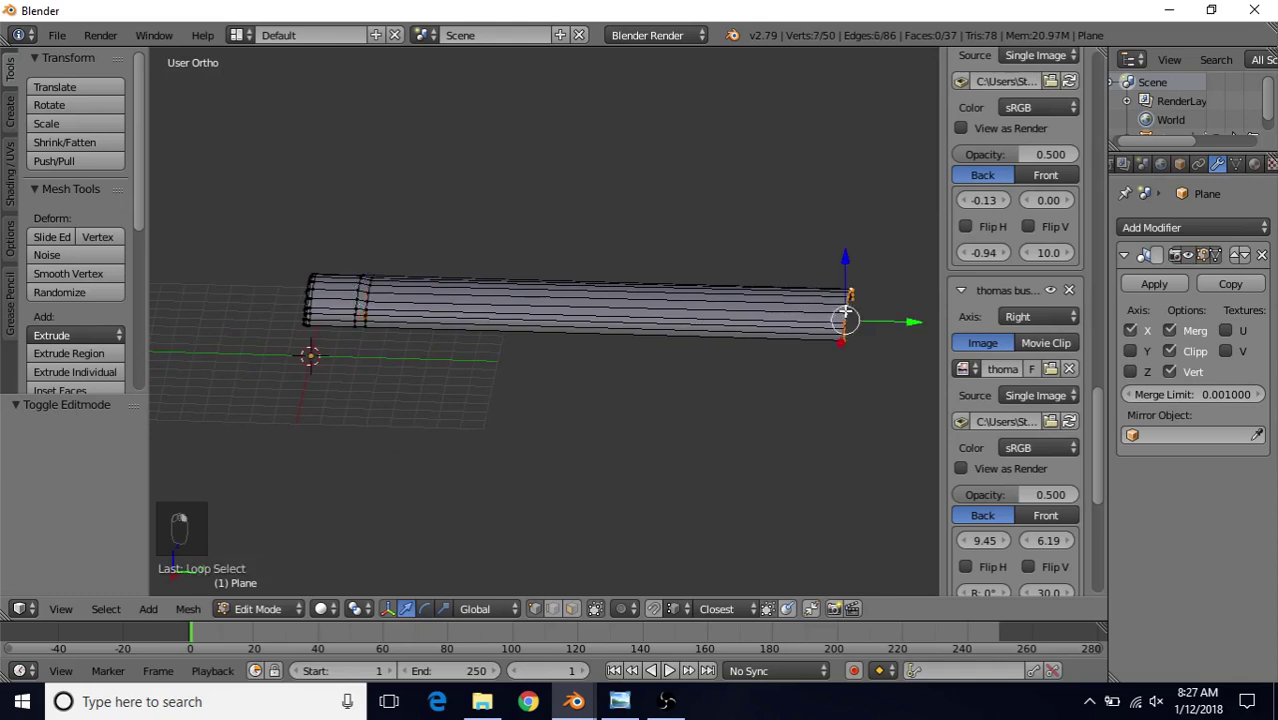
key("Delete")
left_click(782, 329)
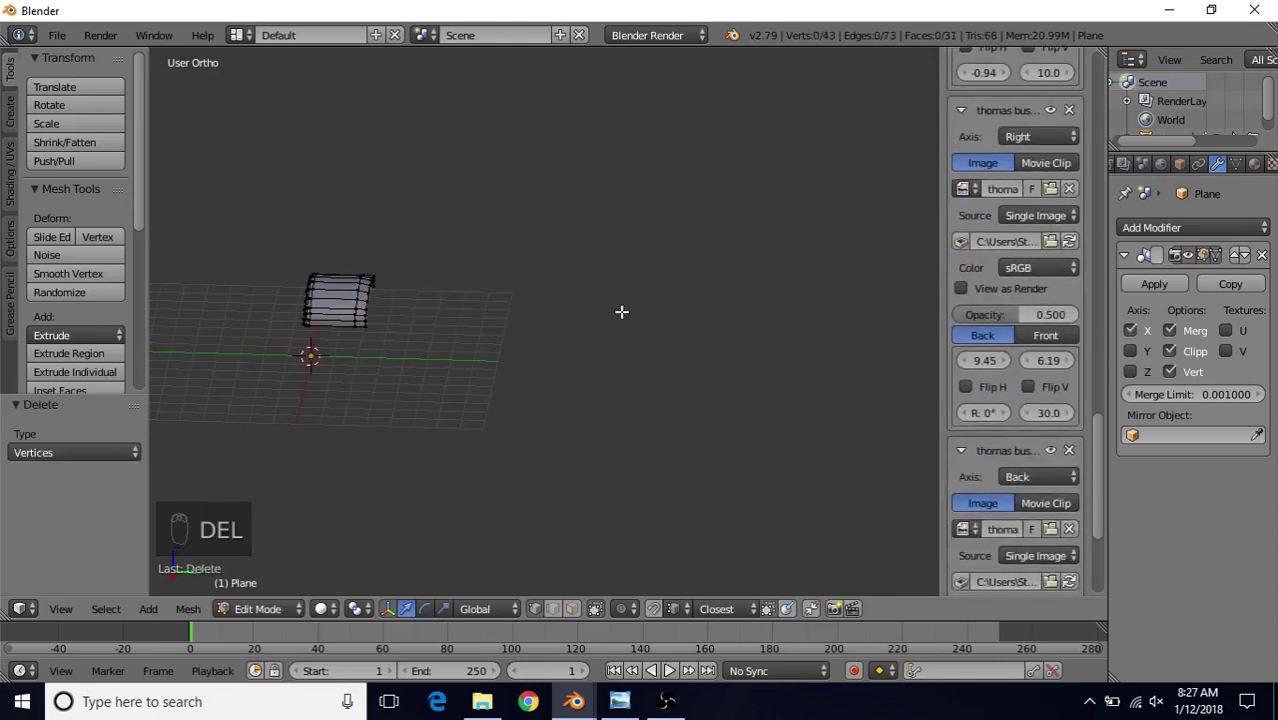
- In the right side view, extrude the roof's open rear loop 20.456 along the Y axis to the bus's rear end
middle_click_drag(509, 298, 482, 288)
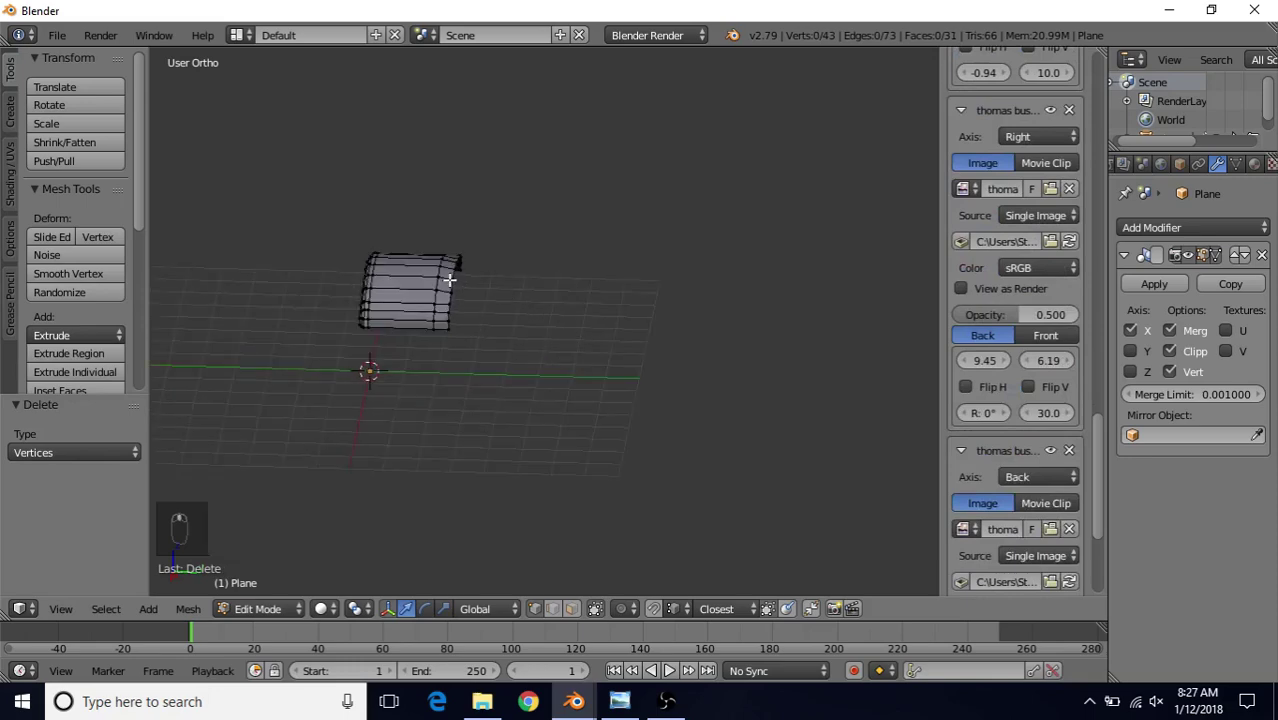
right_click(455, 270, "alt")
key("KP_3")
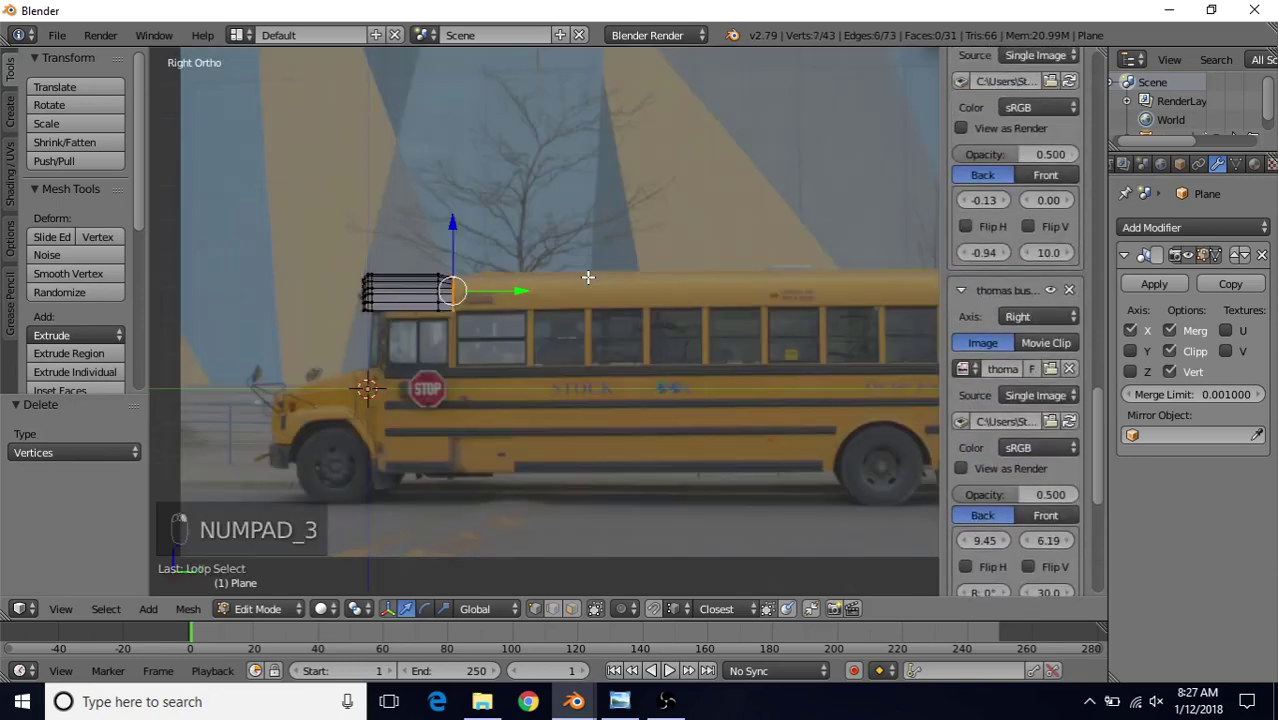
key("e")
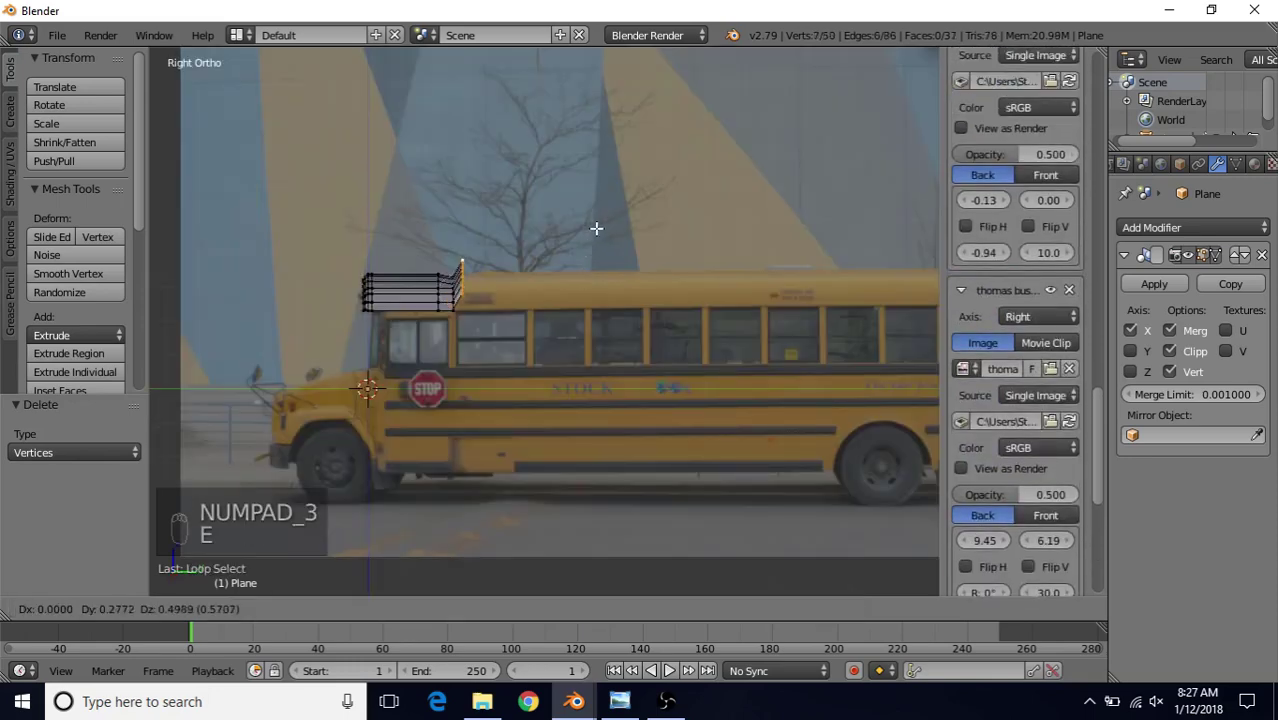
right_click(650, 331)
middle_click_drag(650, 331, 313, 338, "shift")
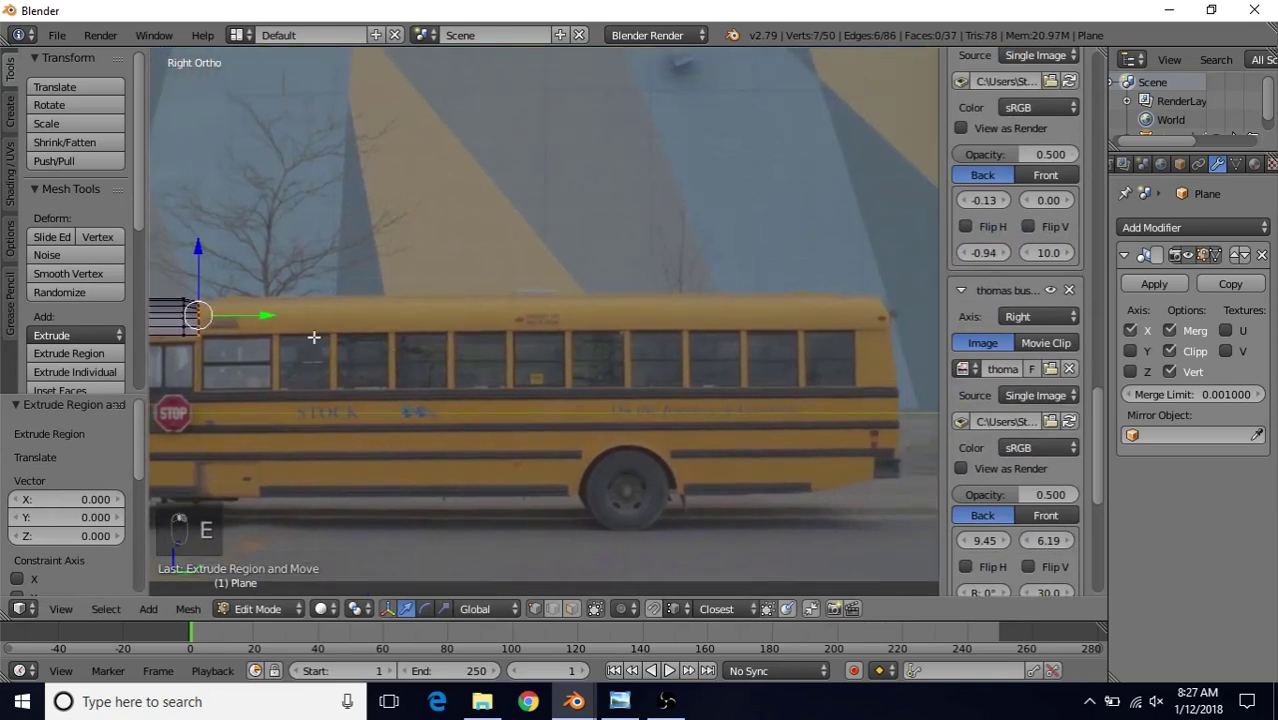
key("e")
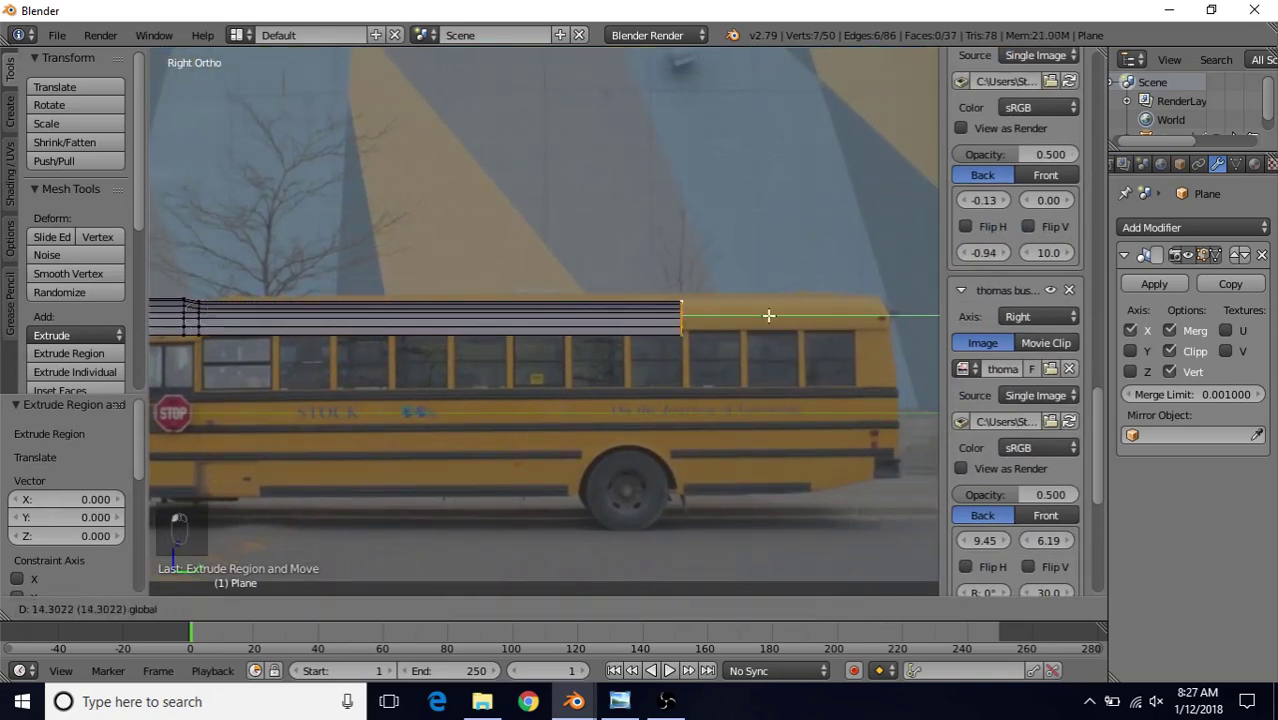
left_click(165, 332)
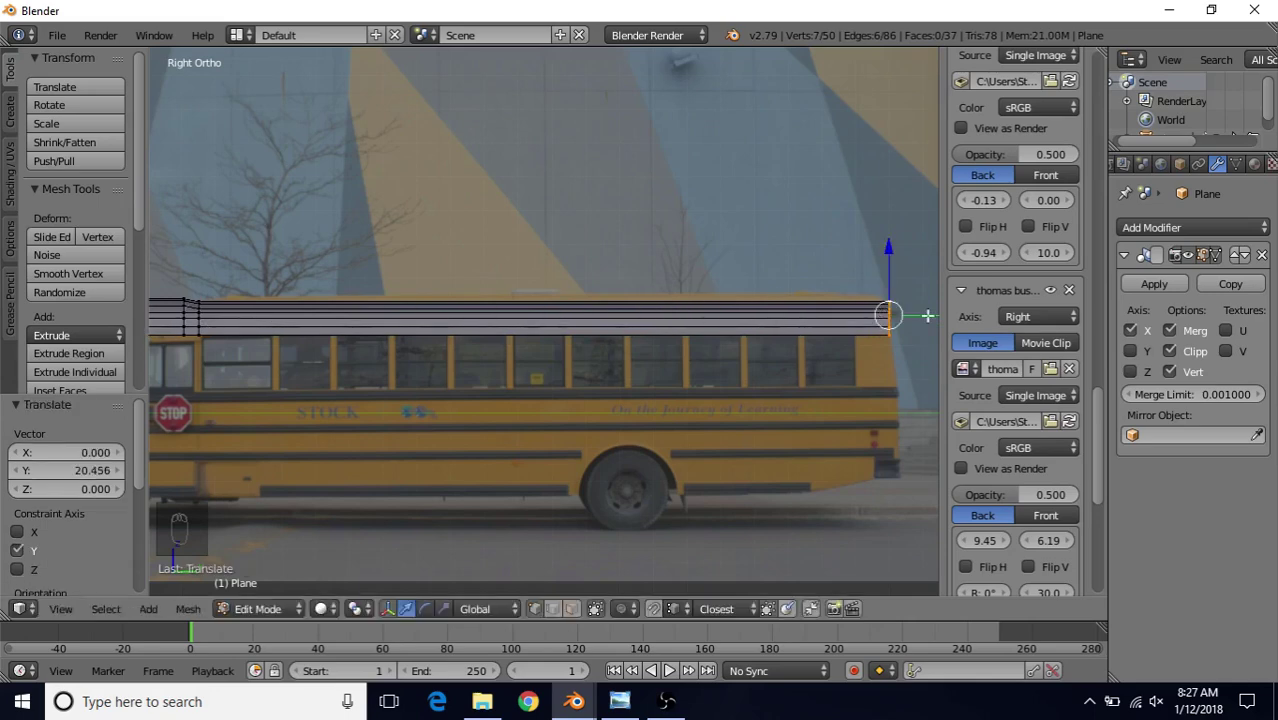
- Check the extended roof's profile in Object Mode, and move the forward loop of the roof step -0.168 along the Y axis
key("z")
scroll(376, 318, "down", 4)
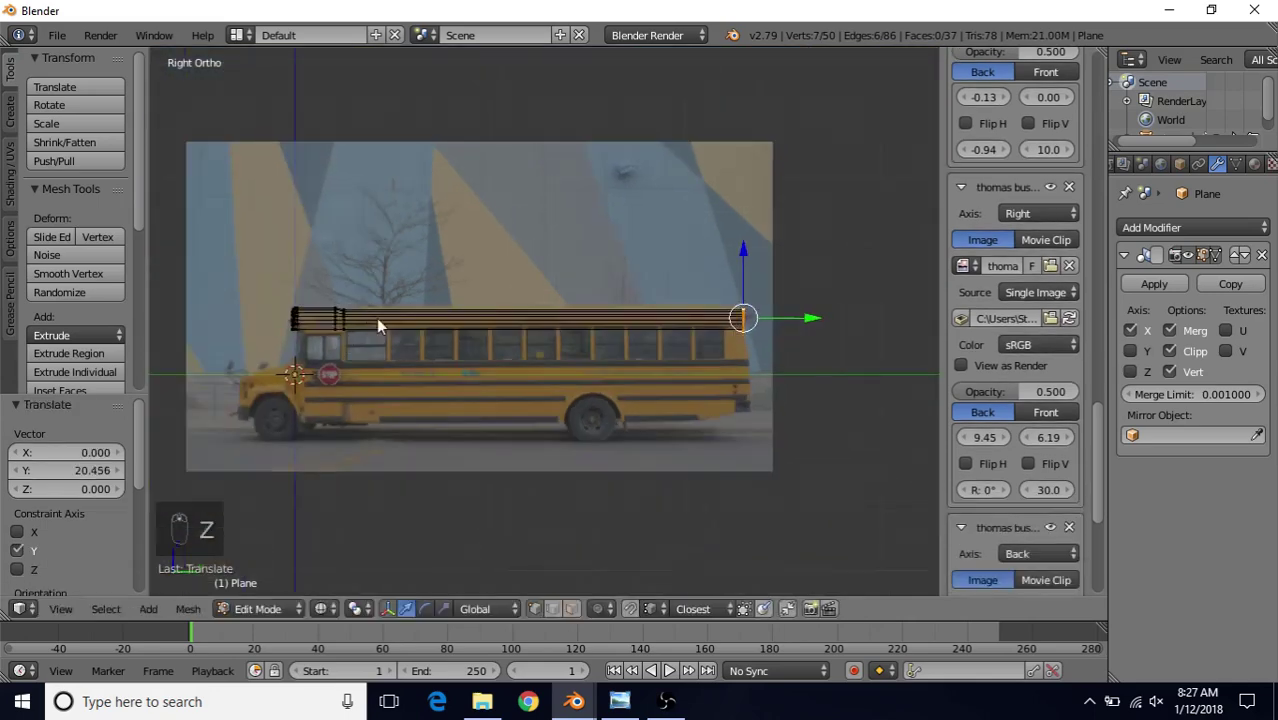
key("Tab")
key("z")
middle_click_drag(545, 335, 644, 309)
scroll(564, 391, "up", 4)
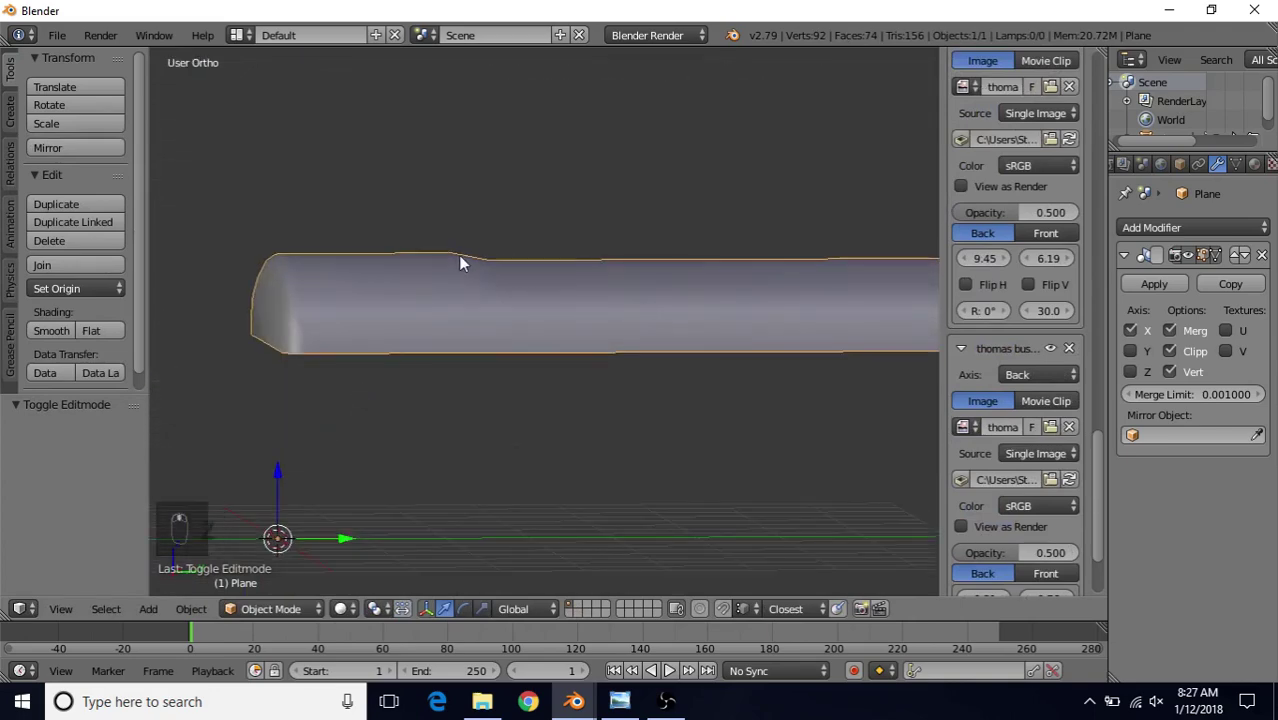
key("Tab")
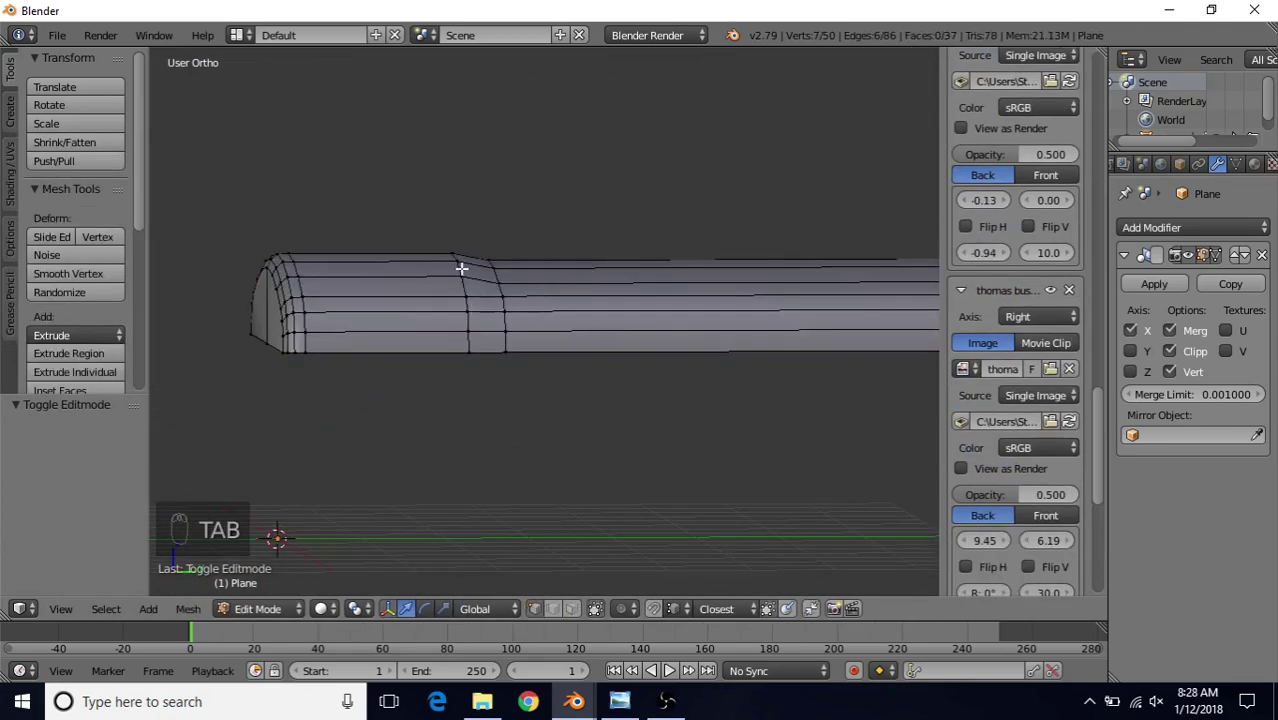
right_click(461, 268, "alt")
key("g")
key("y")
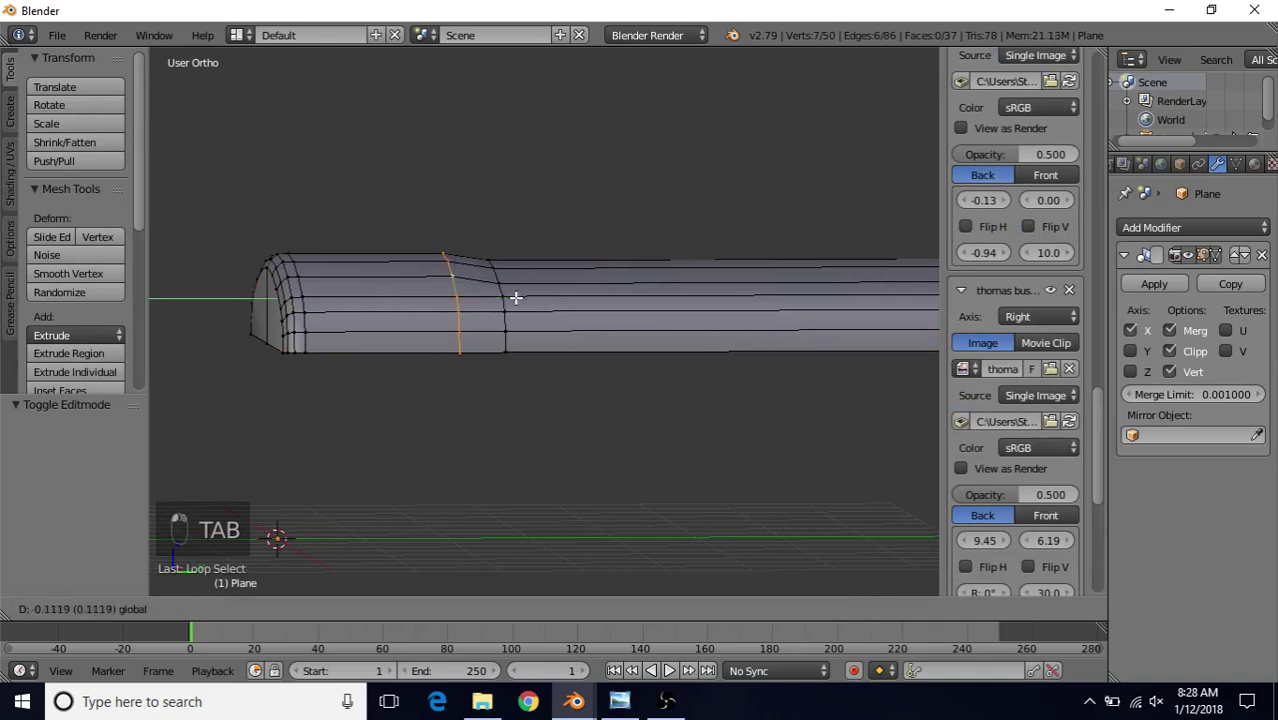
left_click(511, 299)
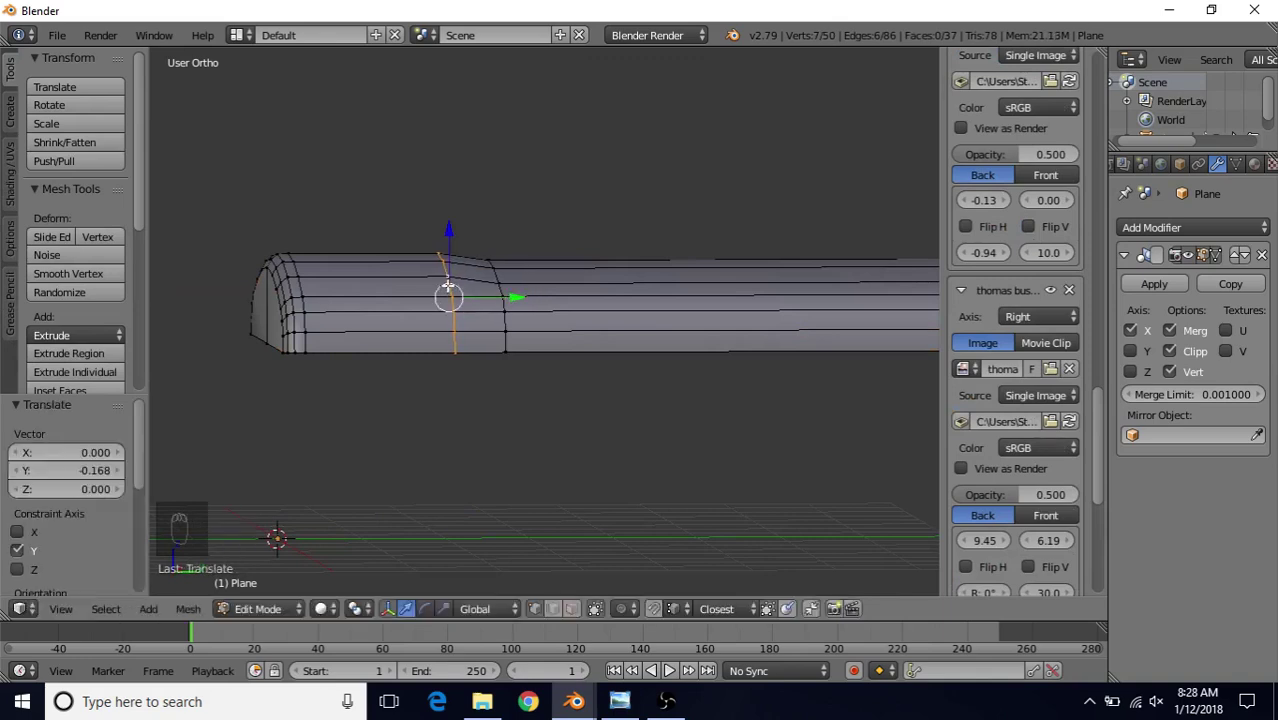
- Move the forward loop of the roof step about 0.347 rearward along the Y axis and check the transition in Object Mode
key("g")
key("y")
key("Escape")
key("g")
key("y")
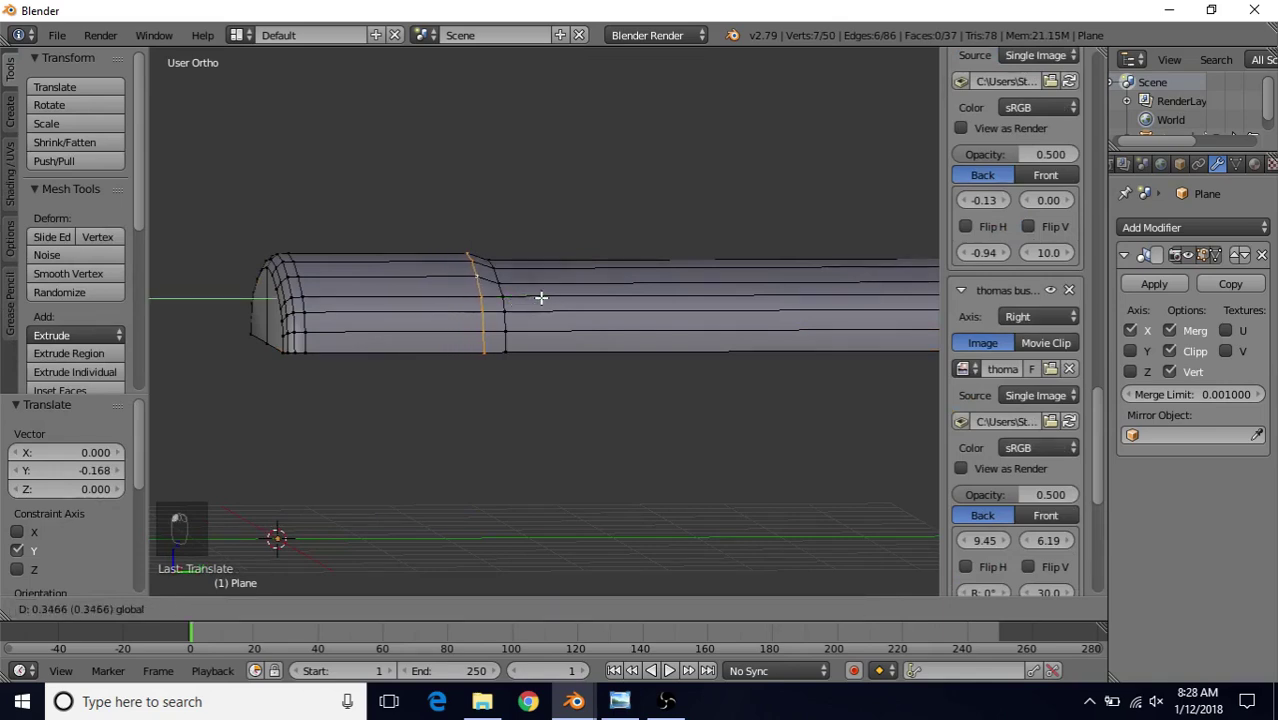
left_click(542, 297)
key("Tab")
key("Tab")
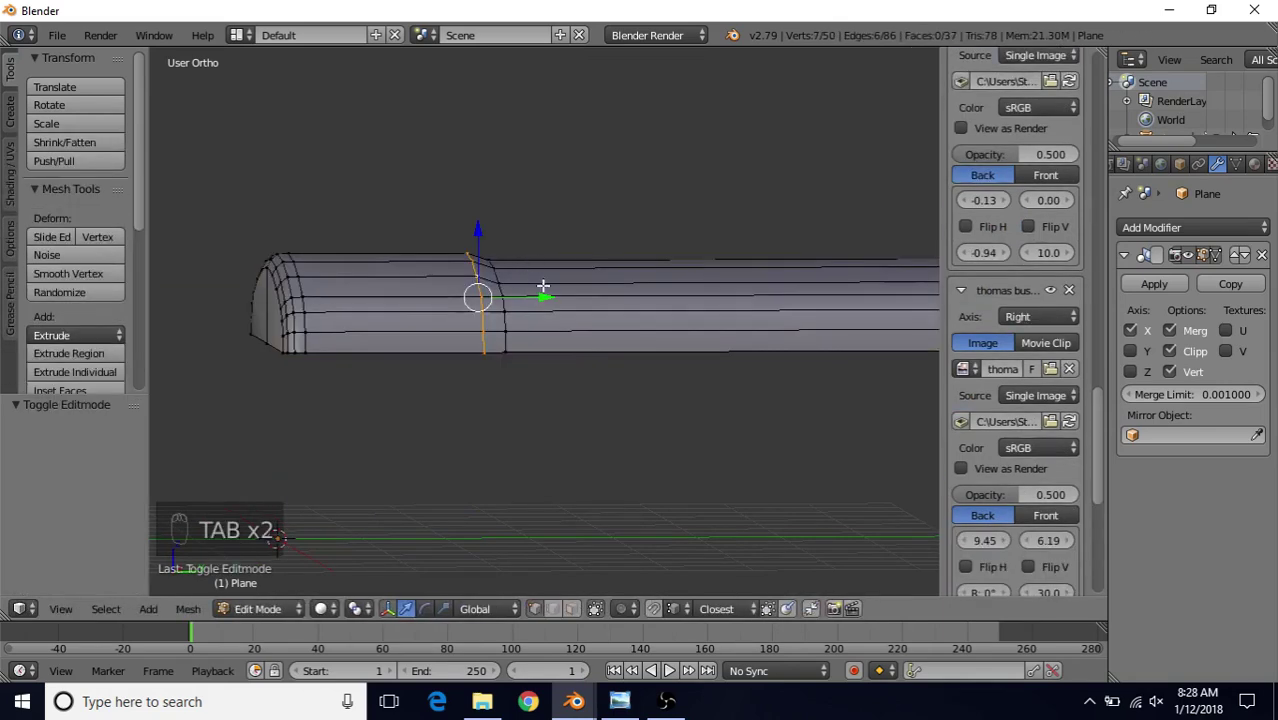
- Shift the step's forward loop slightly back toward the front along the Y axis, and examine the whole roof in Object Mode
key("g")
key("y")
left_click(531, 298)
key("Tab")
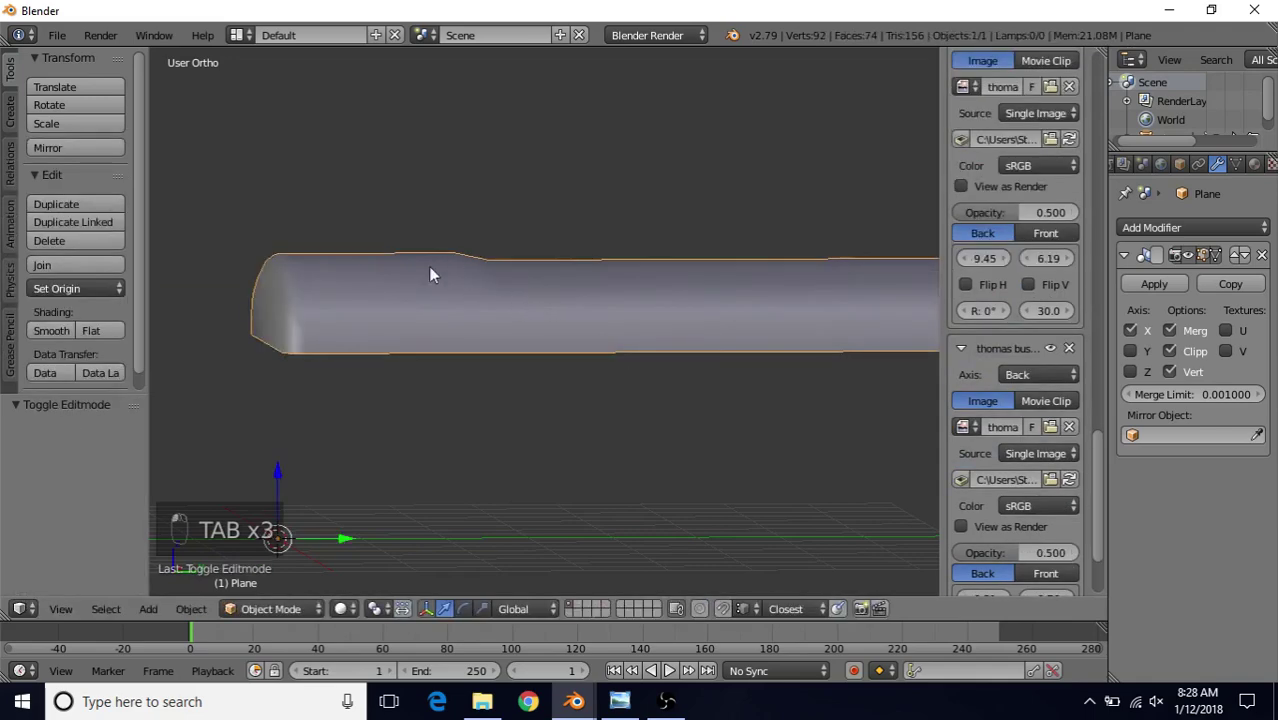
middle_click_drag(450, 302, 527, 314)
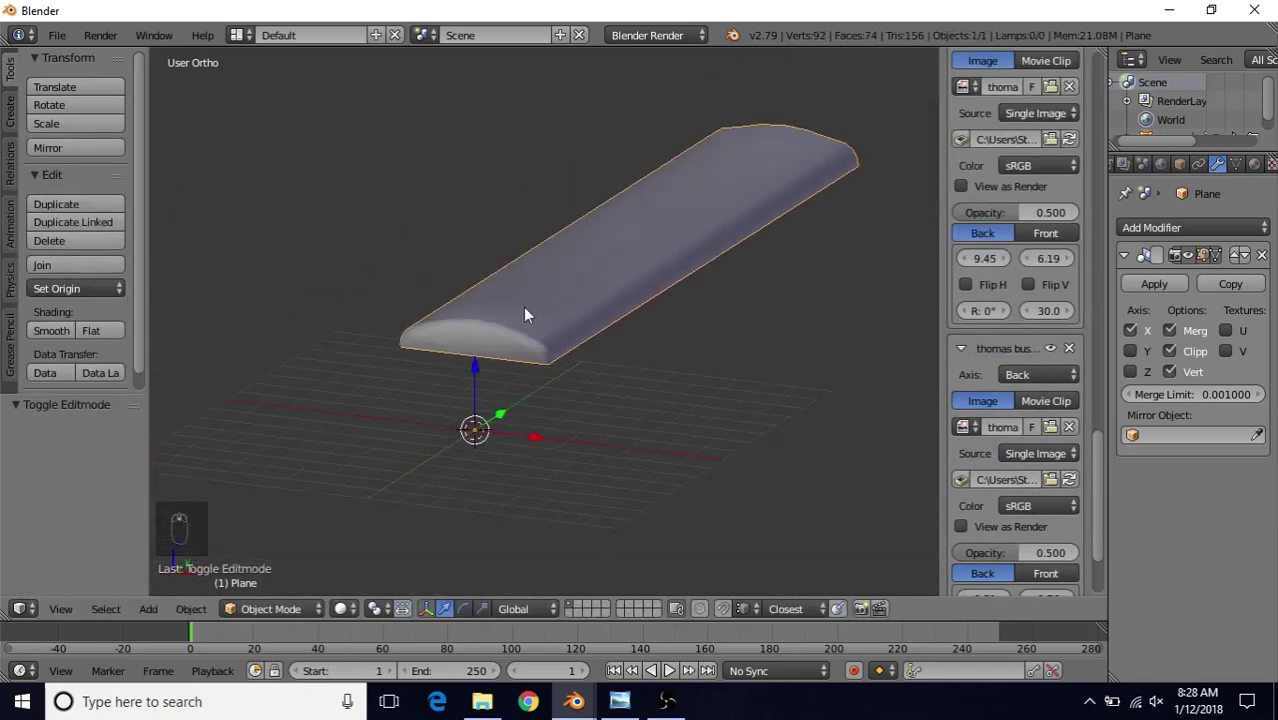
middle_click_drag(659, 301, 538, 319)
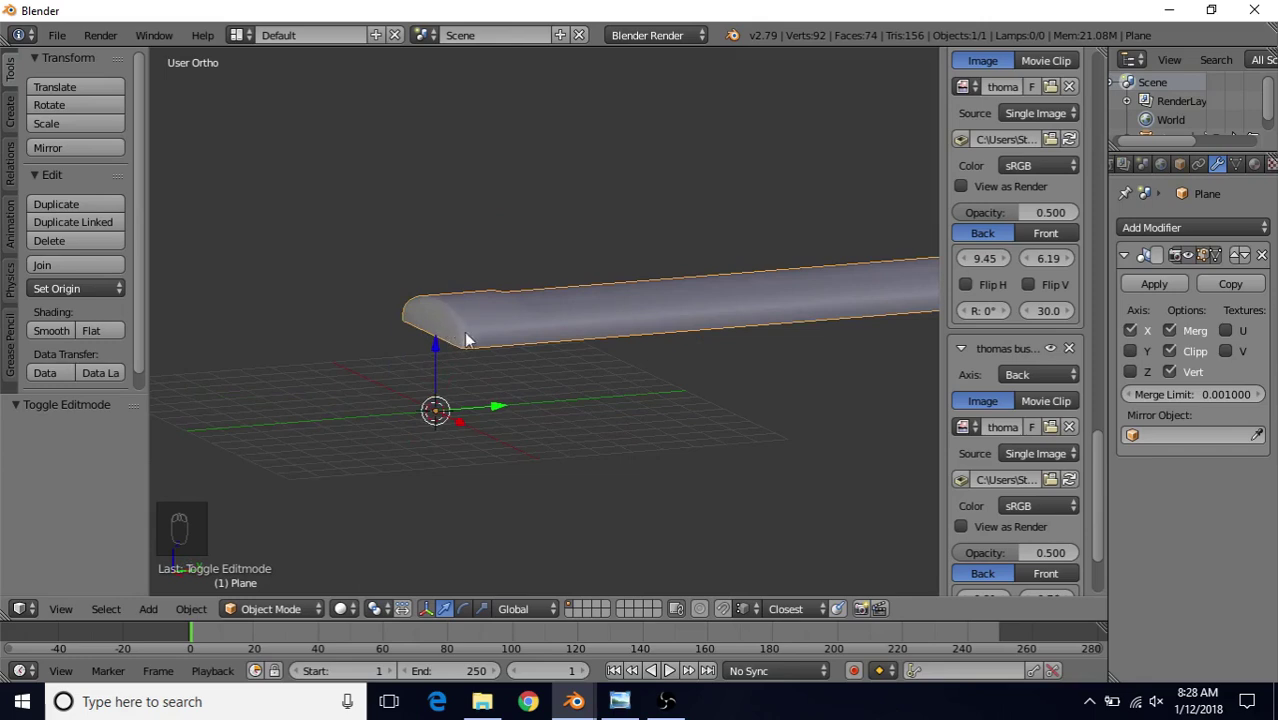
middle_click_drag(464, 331, 532, 320)
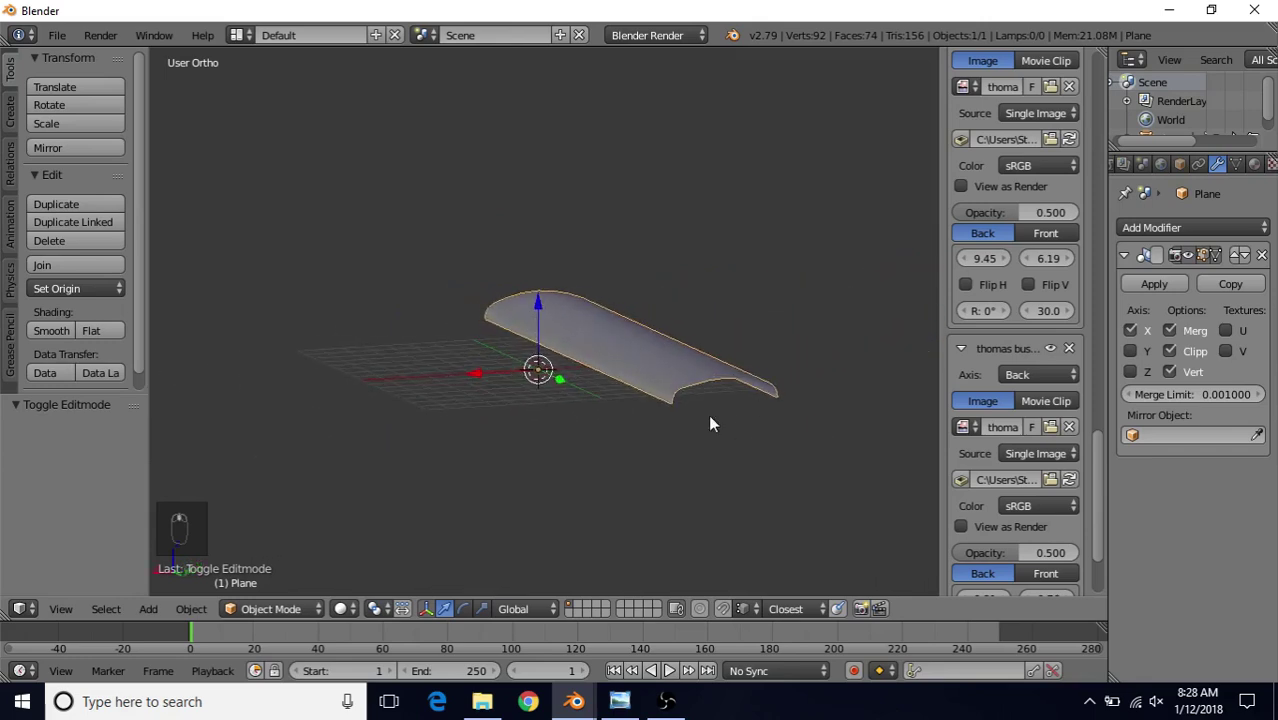
- Extrude the top center vertex of the roof's open rear end -0.975 along the Z axis, snapping it to the lower corner's height
middle_click_drag(722, 389, 557, 328, "shift")
scroll(630, 388, "up", 2)
key("Tab")
middle_click_drag(582, 394, 559, 362)
scroll(558, 366, "up", 3)
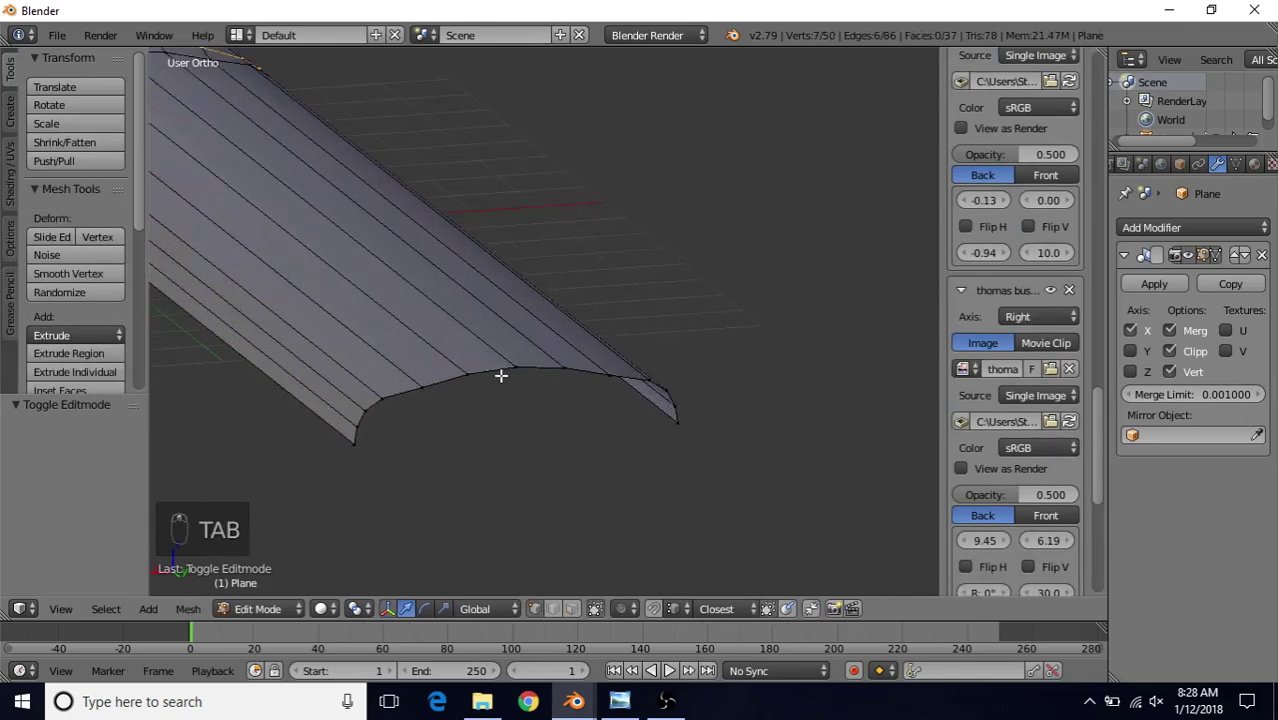
right_click(514, 366)
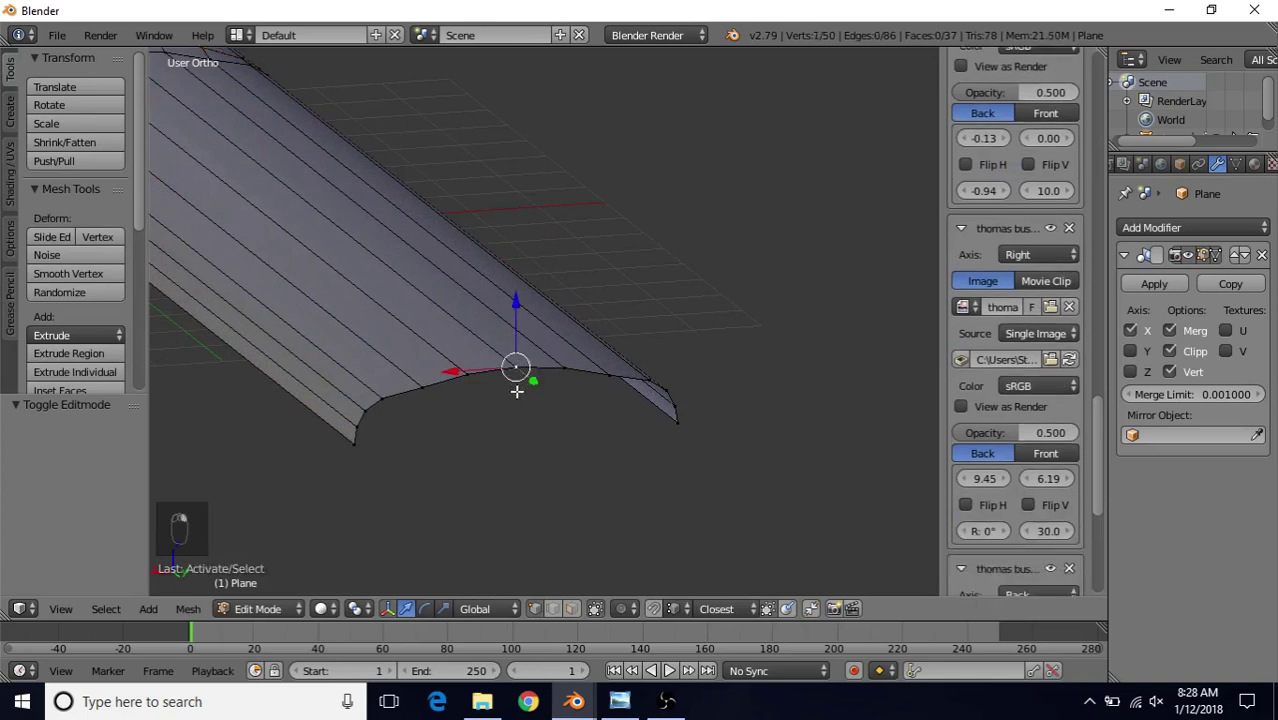
middle_click_drag(637, 364, 675, 341, "shift")
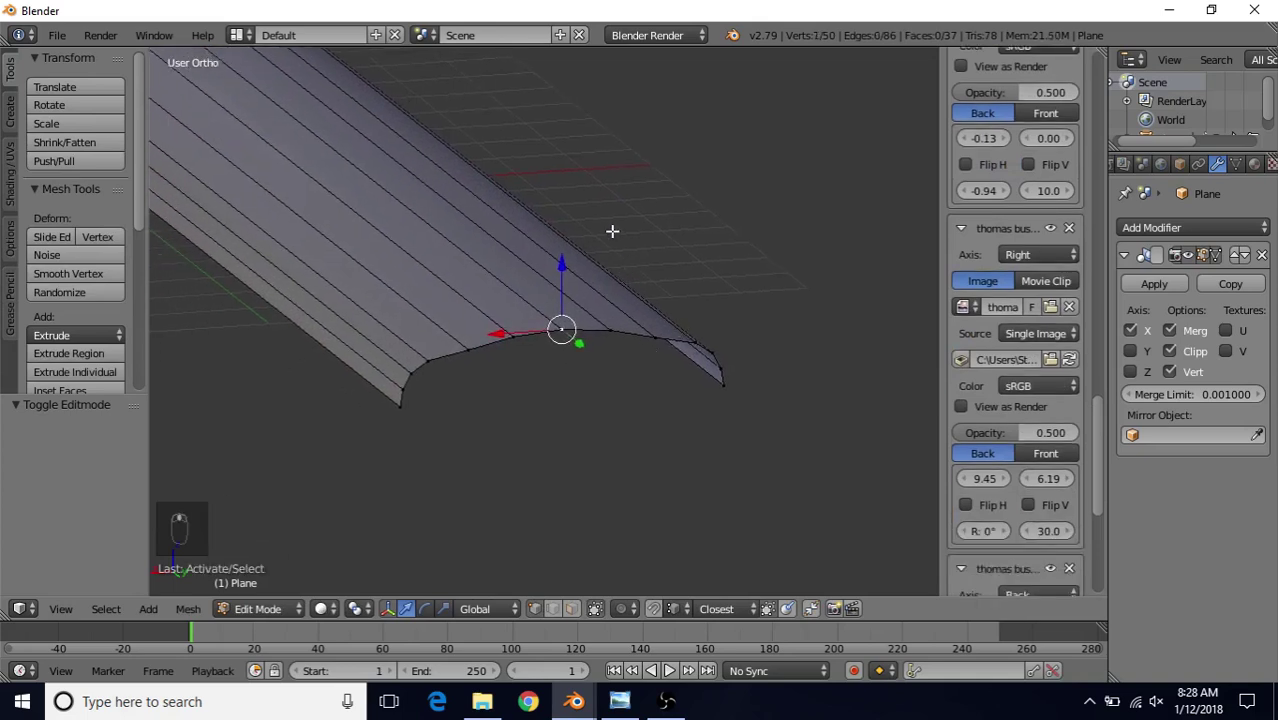
key("e")
right_click(577, 244)
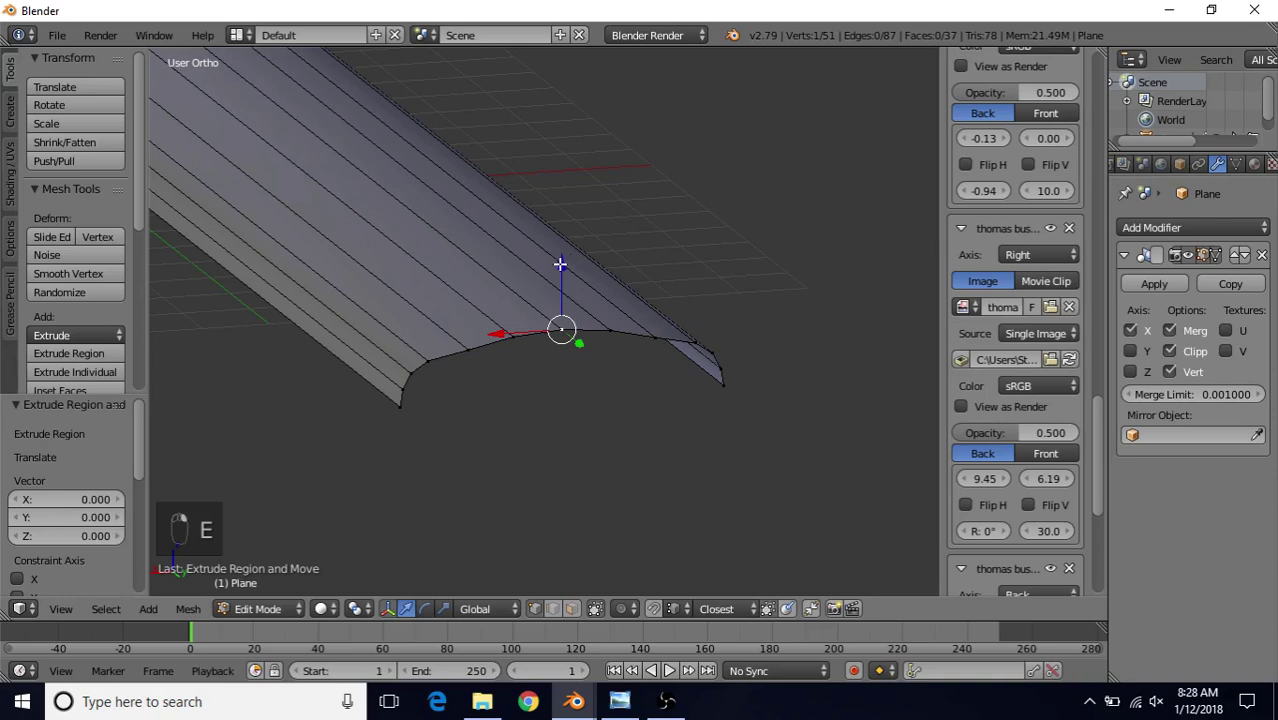
key("g")
key("z")
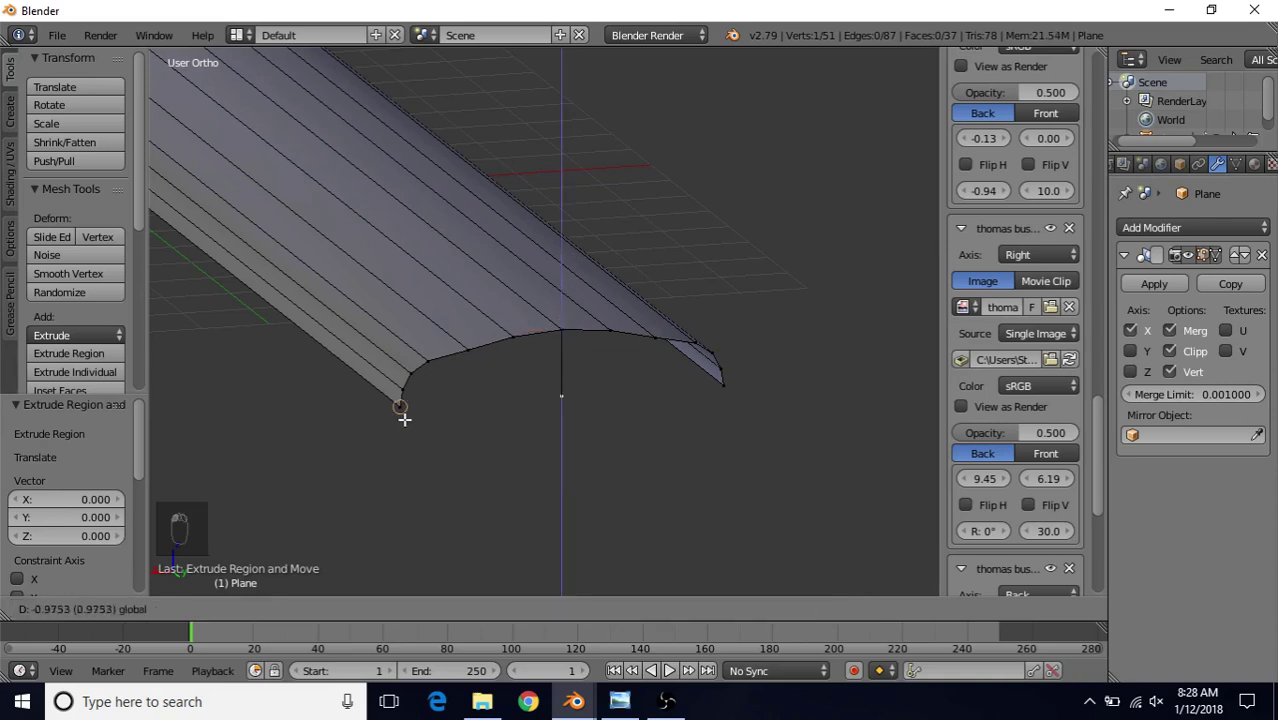
left_click(404, 418)
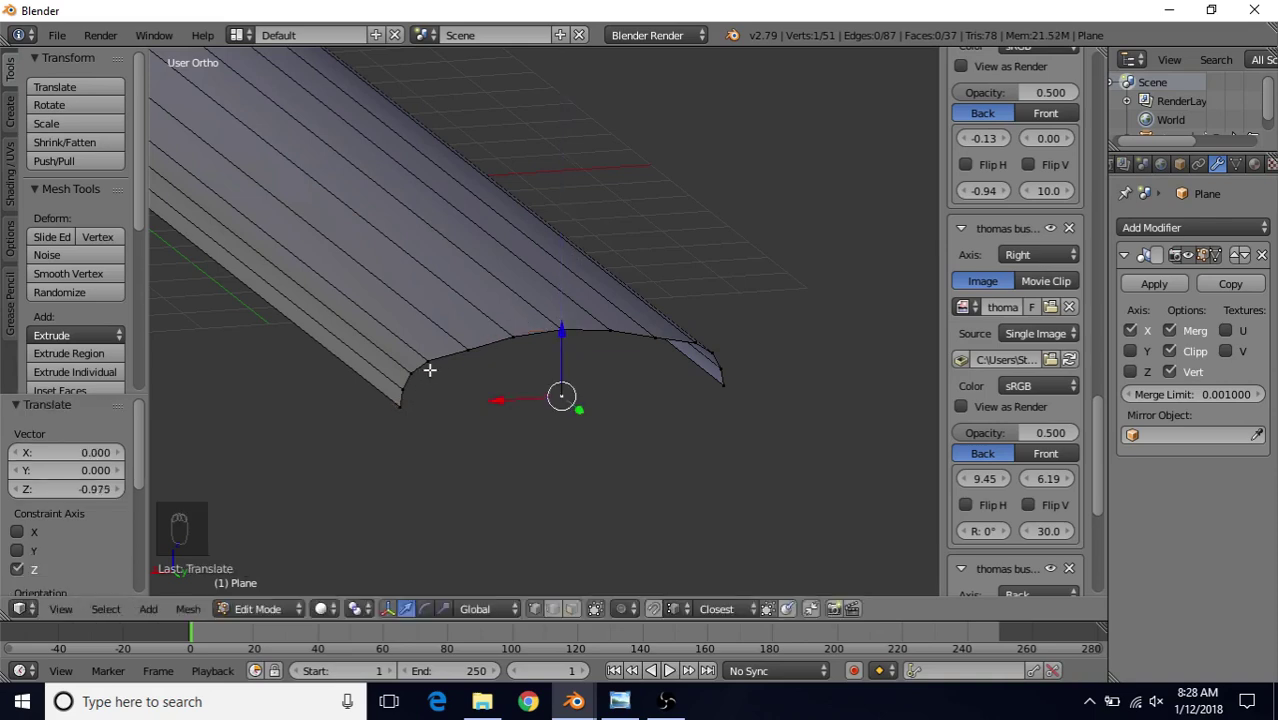
- Fill the rear opening with a face between the edge loop and the lower center vertex, and inset it 0.1777
right_click(479, 338, "alt")
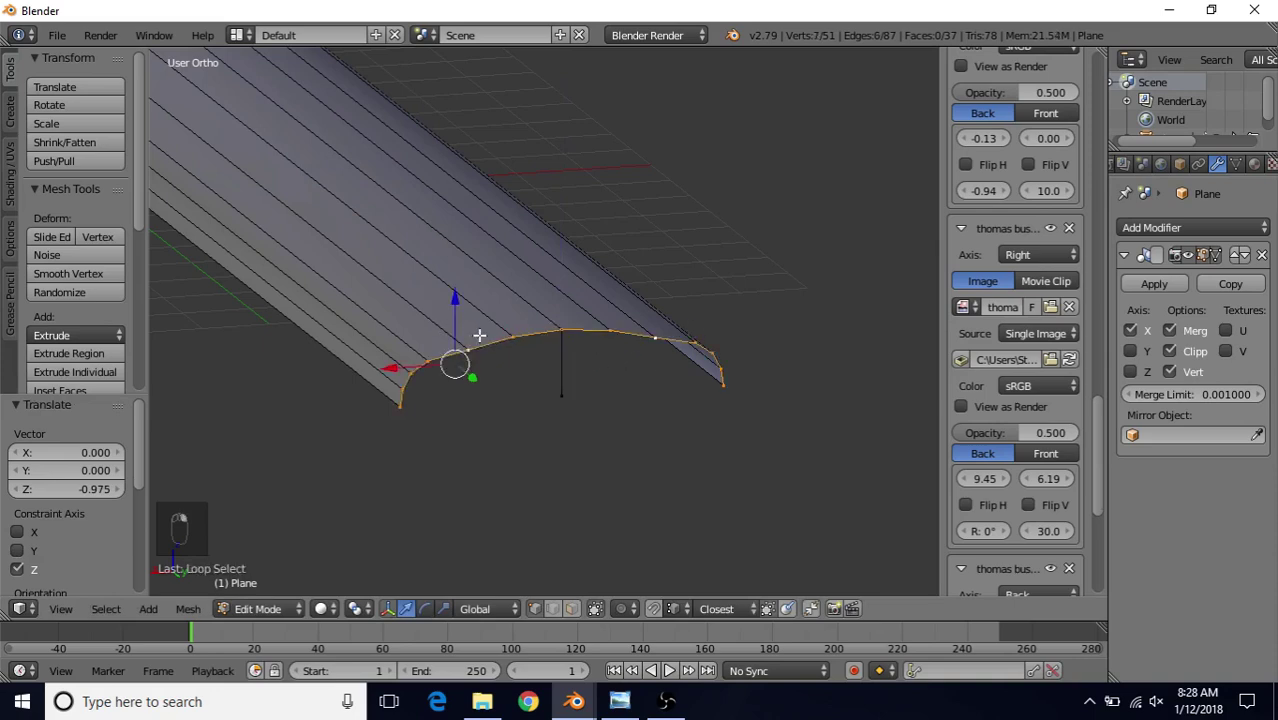
right_click(560, 394, "shift")
middle_click_drag(598, 360, 721, 328, "shift")
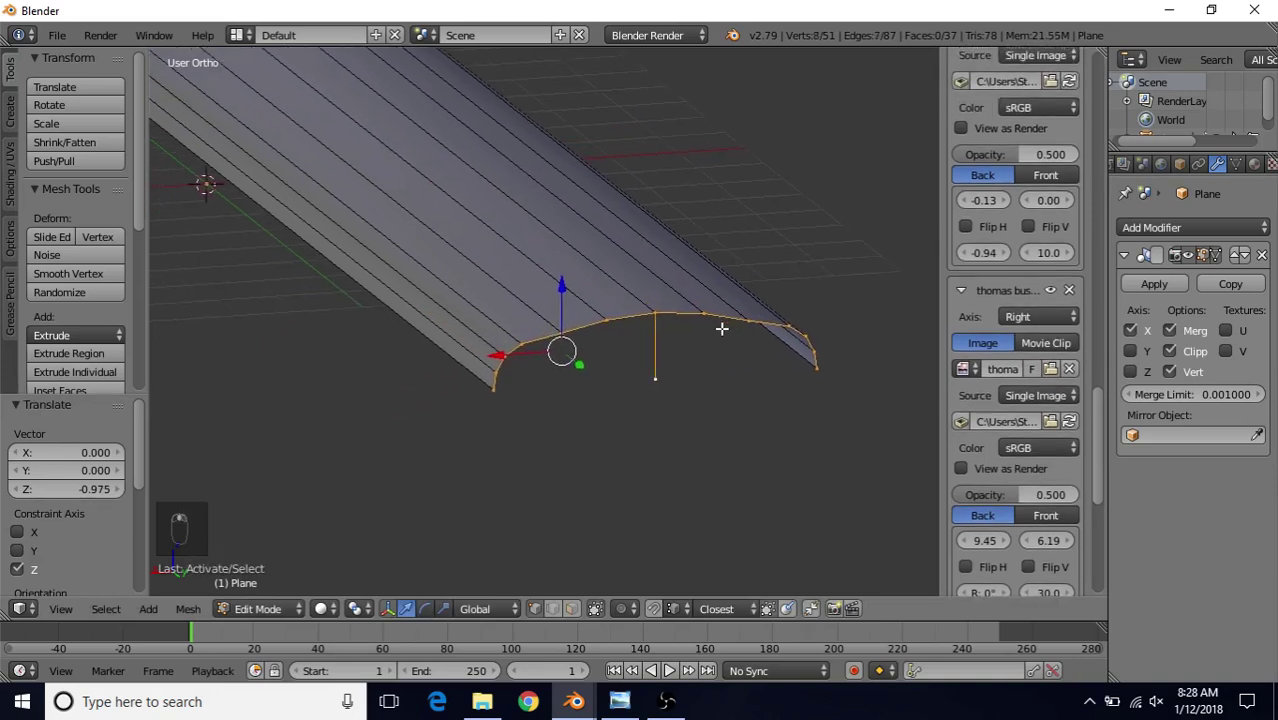
key("f")
scroll(665, 337, "up", 2)
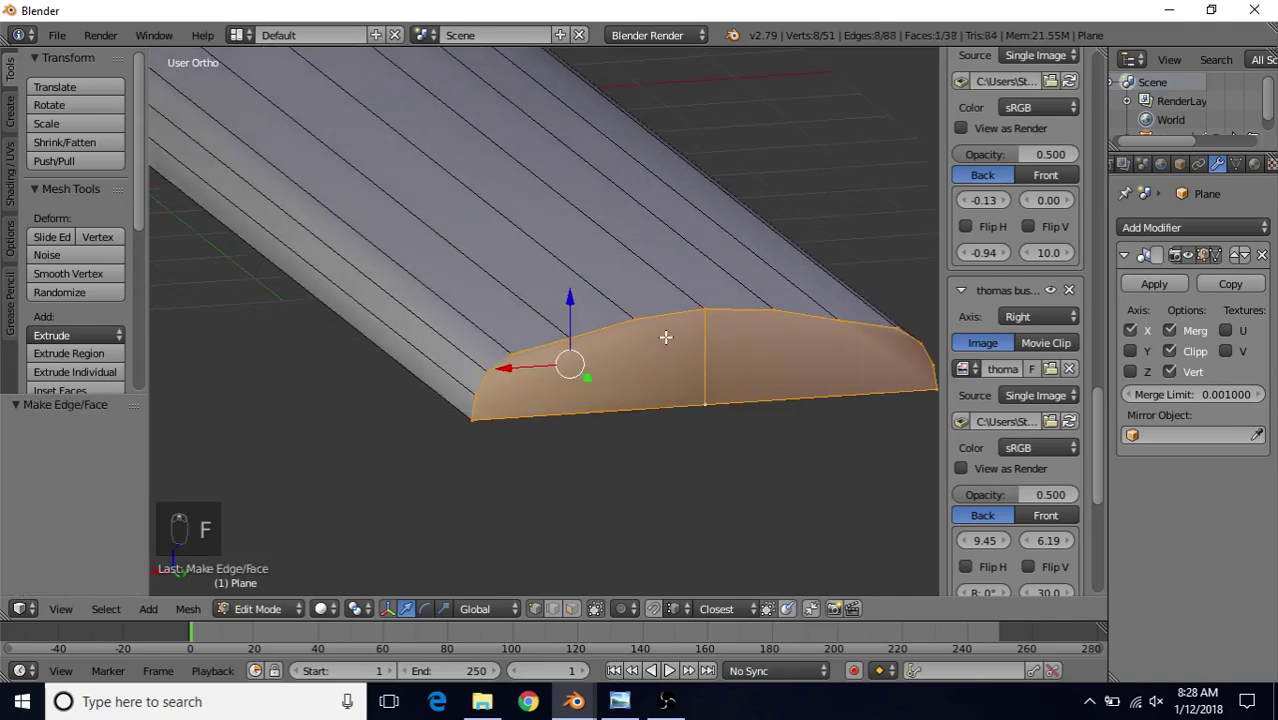
key("i")
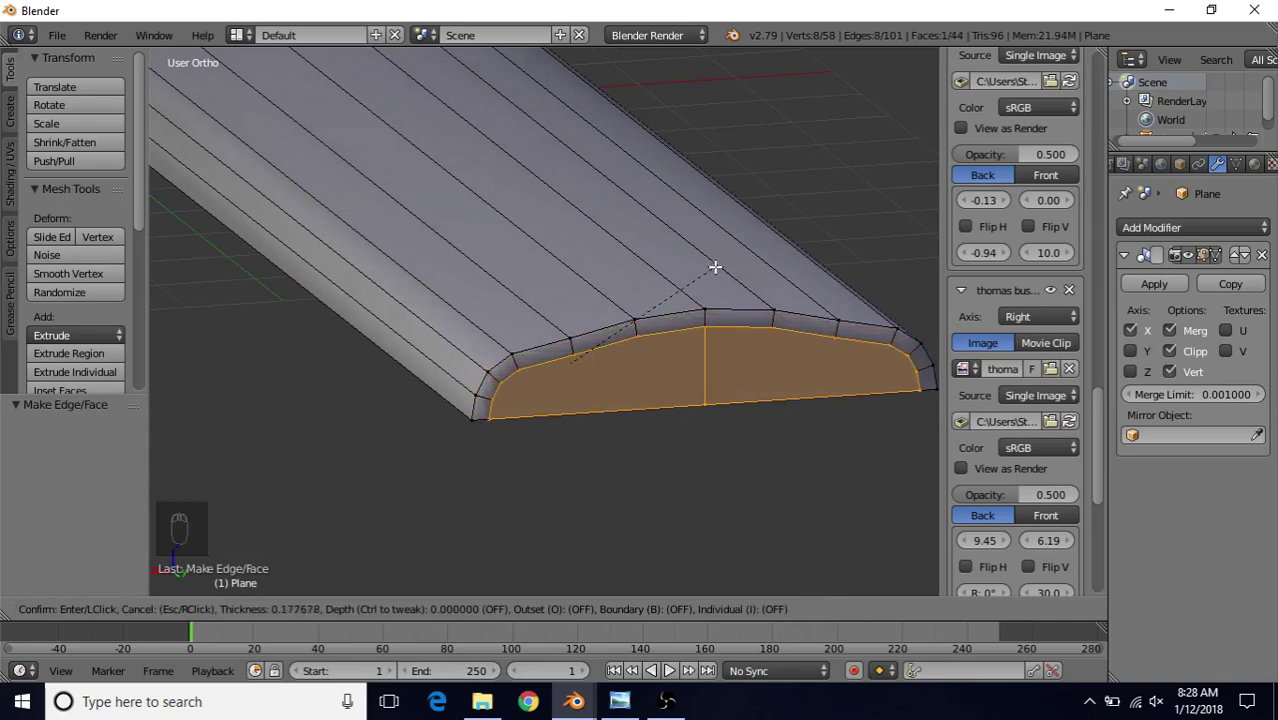
left_click(715, 267)
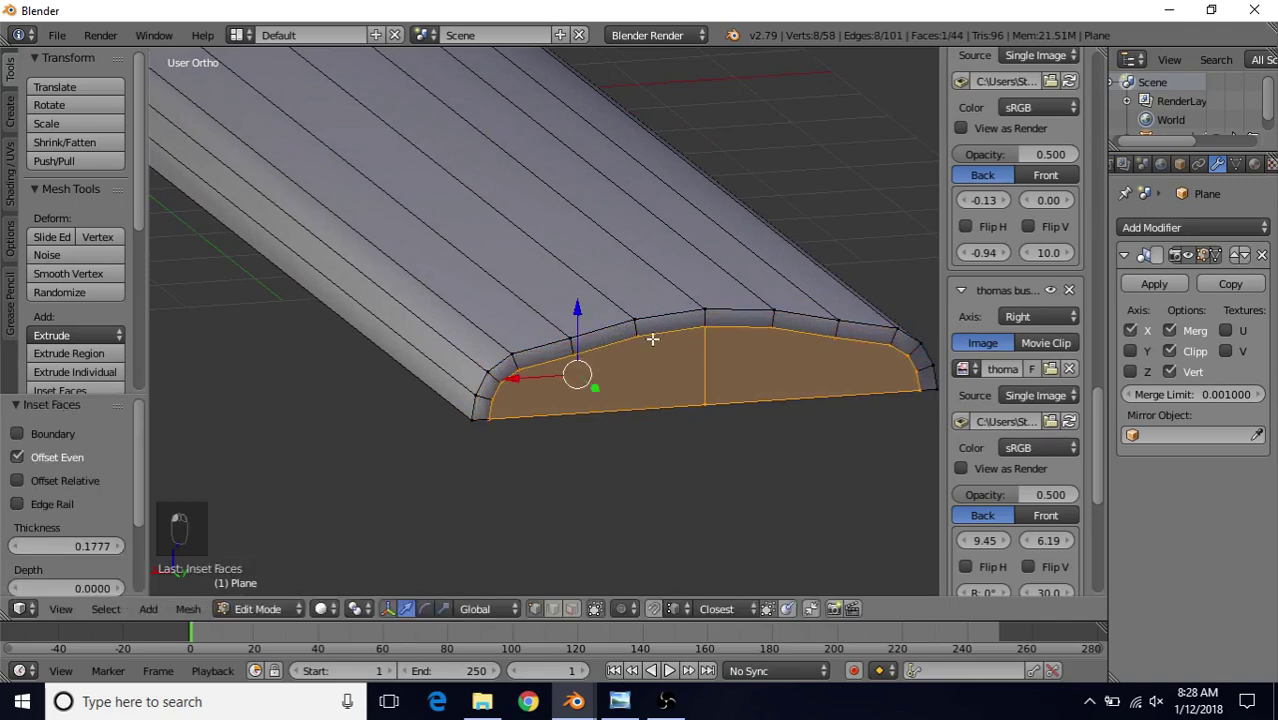
- Pull the inset rear face slightly outward along the Y axis and fine-tune its position
scroll(681, 371, "up", 5)
key("KP_Decimal")
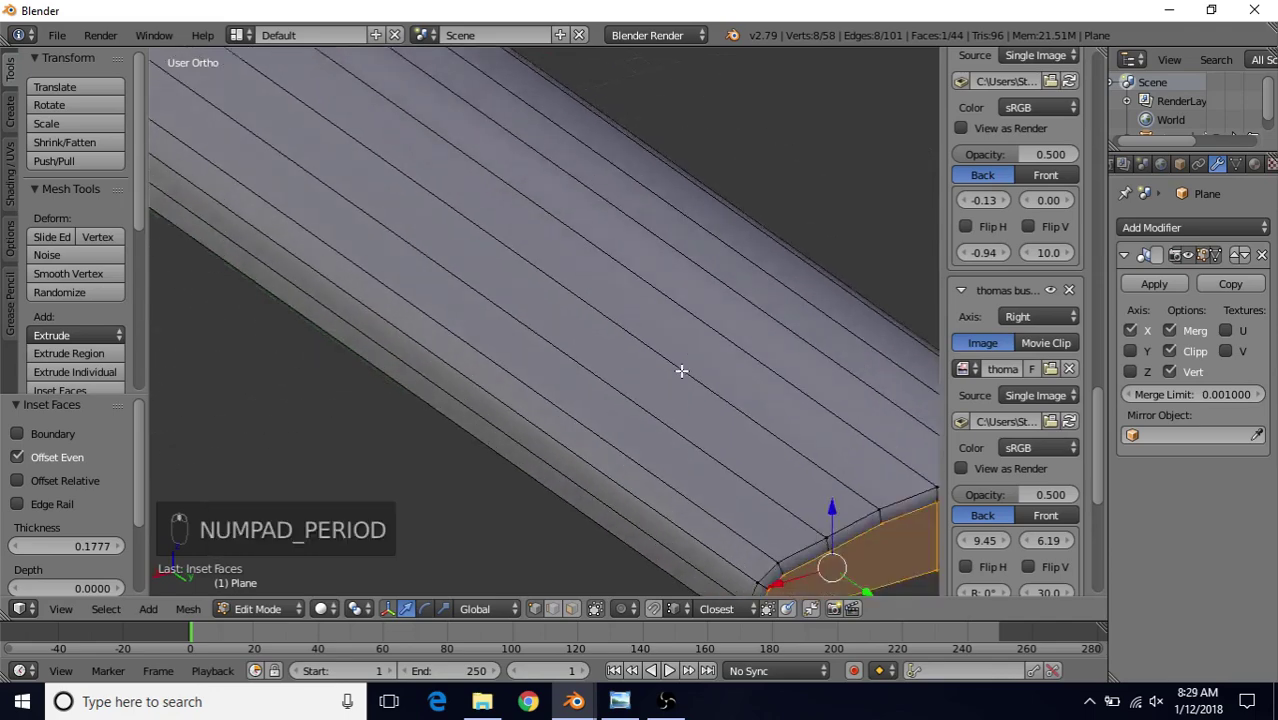
scroll(535, 371, "down", 2)
middle_click_drag(533, 359, 709, 342)
scroll(709, 342, "up", 3)
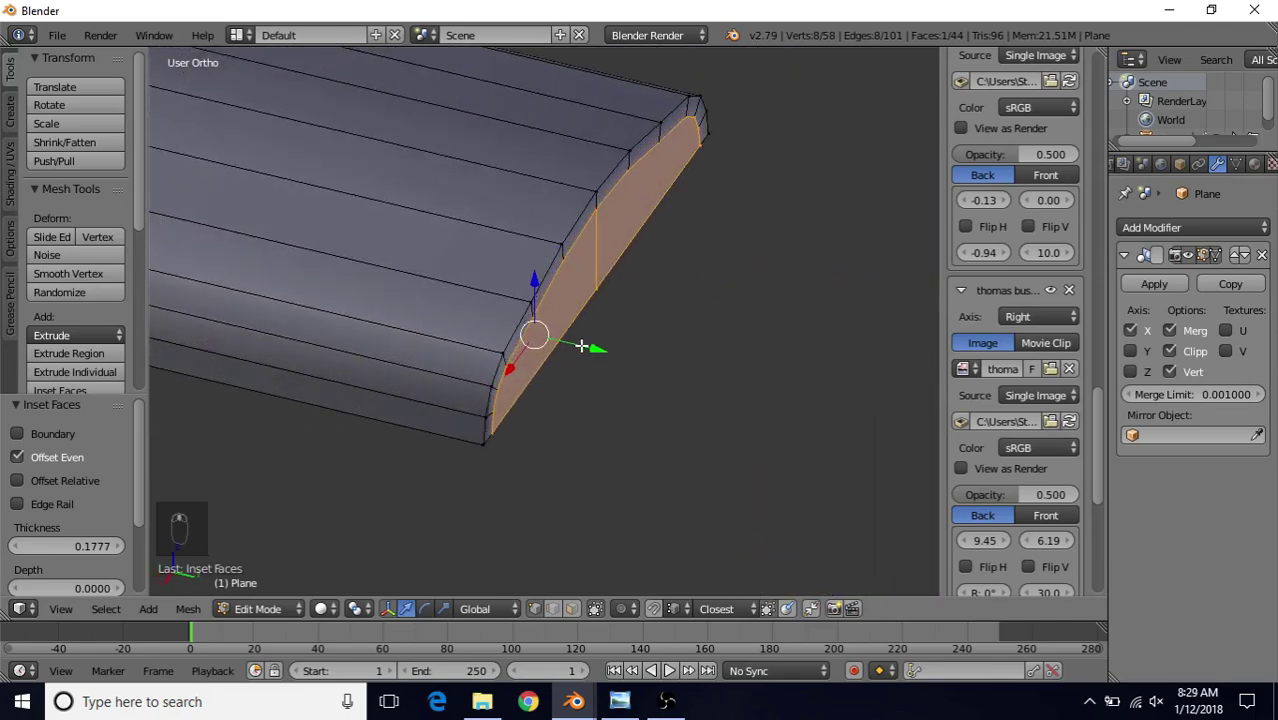
left_click_drag(581, 346, 598, 348)
middle_click_drag(598, 348, 265, 277)
left_click_drag(463, 318, 466, 327)
middle_click_drag(466, 327, 497, 279)
- Add a centered loop cut around the rear rim and Shrink/Fatten it with an offset of -0.015
key("ctrl+r")
left_click(577, 287)
right_click(577, 287)
key("alt+s")
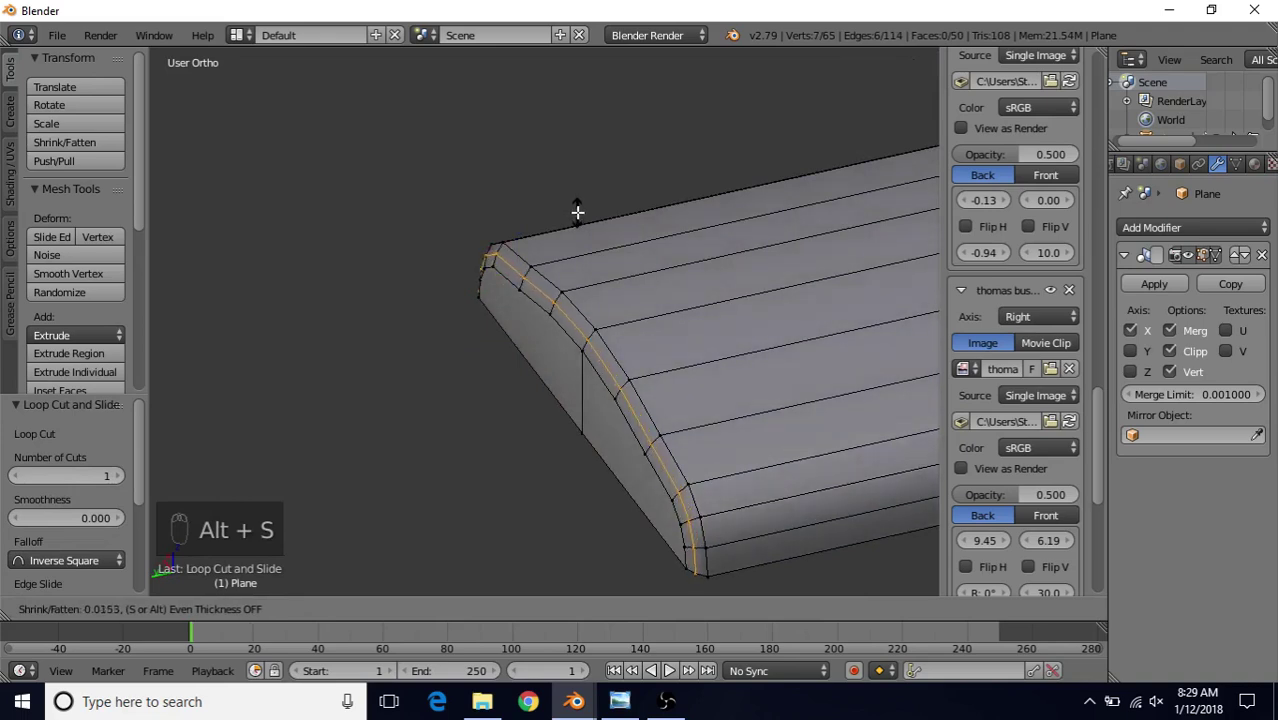
left_click(577, 211)
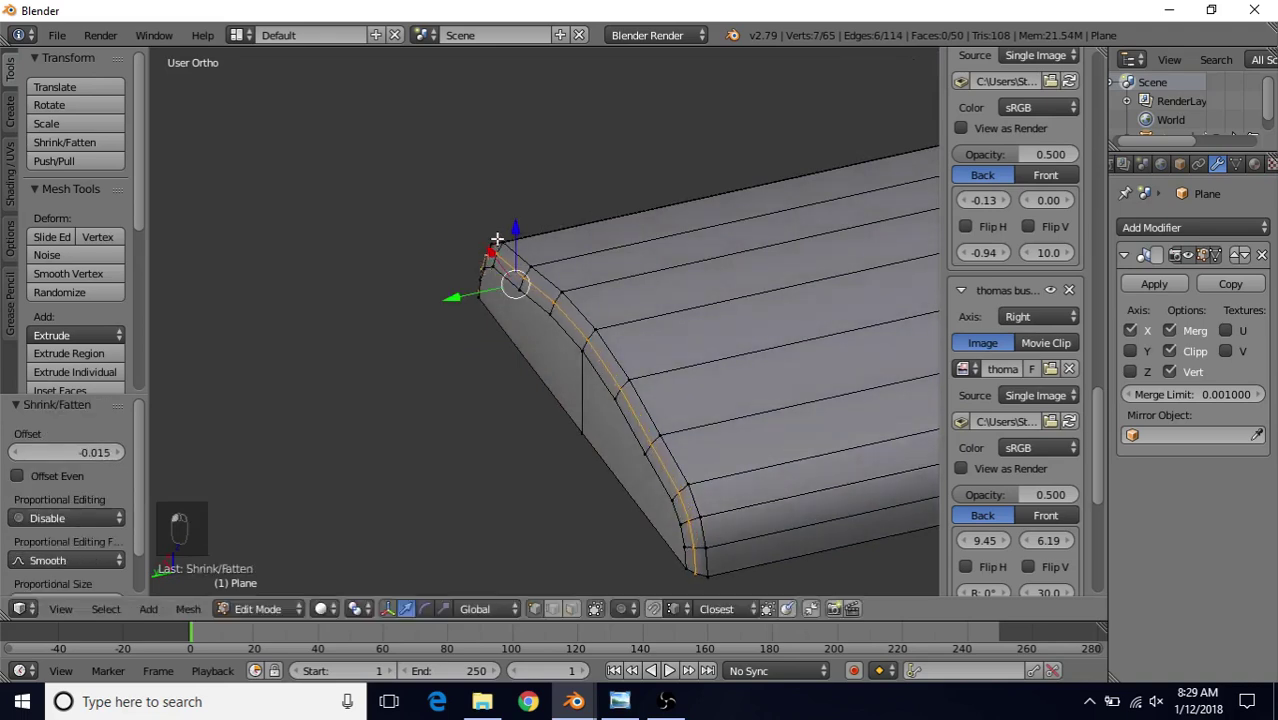
- Add a loop cut across the main roof, slid about -0.986 so it sits close to the rear rim
key("Tab")
middle_click_drag(496, 282, 730, 314)
key("Tab")
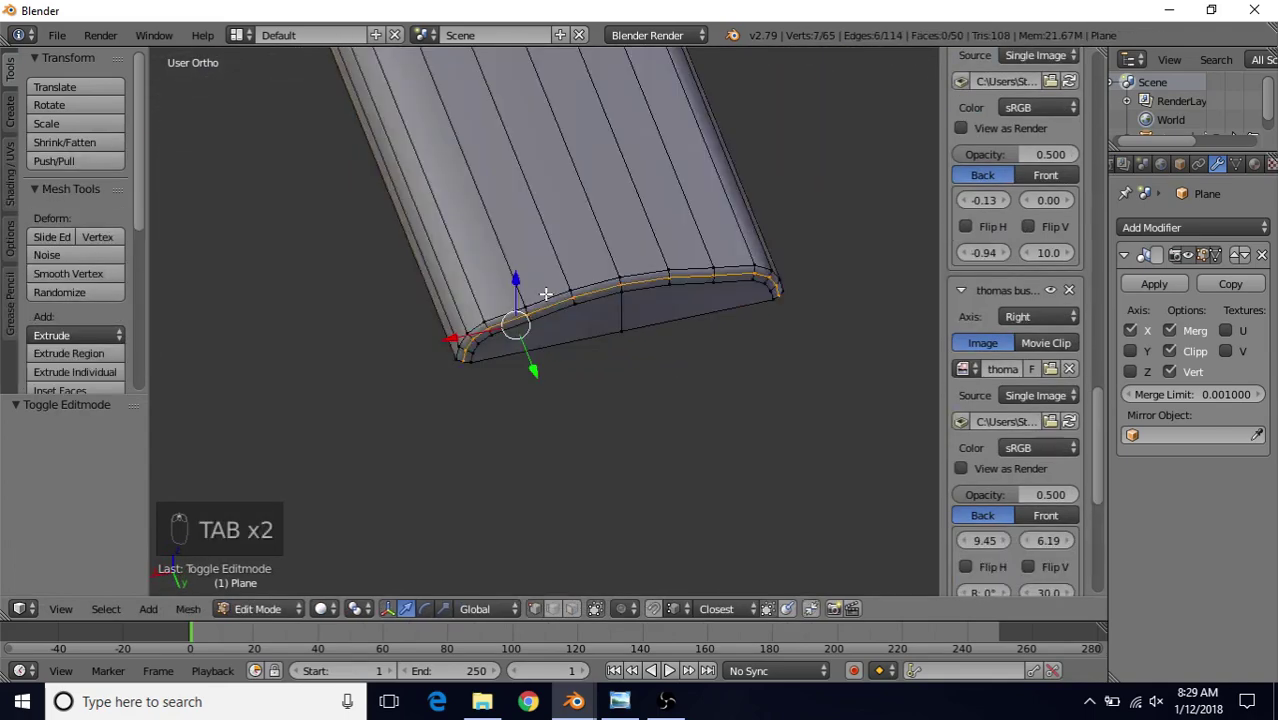
middle_click_drag(545, 293, 655, 303)
key("ctrl+r")
left_click(365, 190)
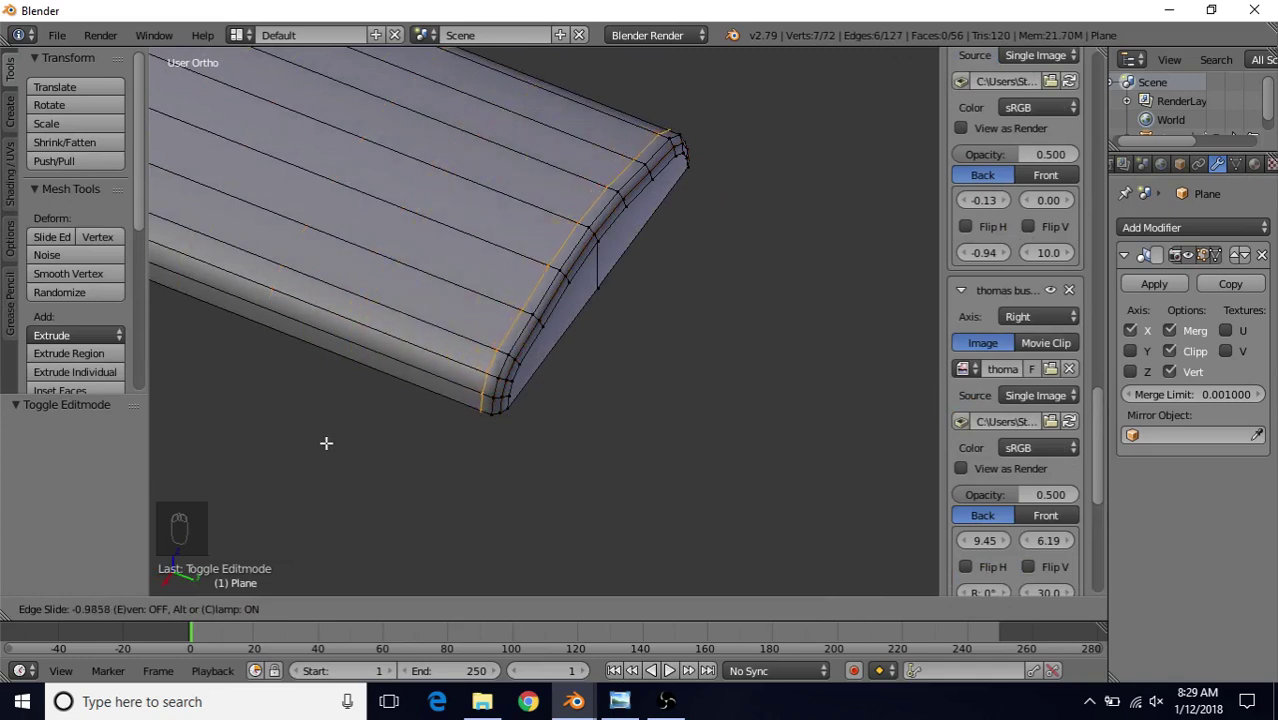
left_click(326, 443)
key("Tab")
middle_click_drag(545, 320, 648, 271)
key("Tab")
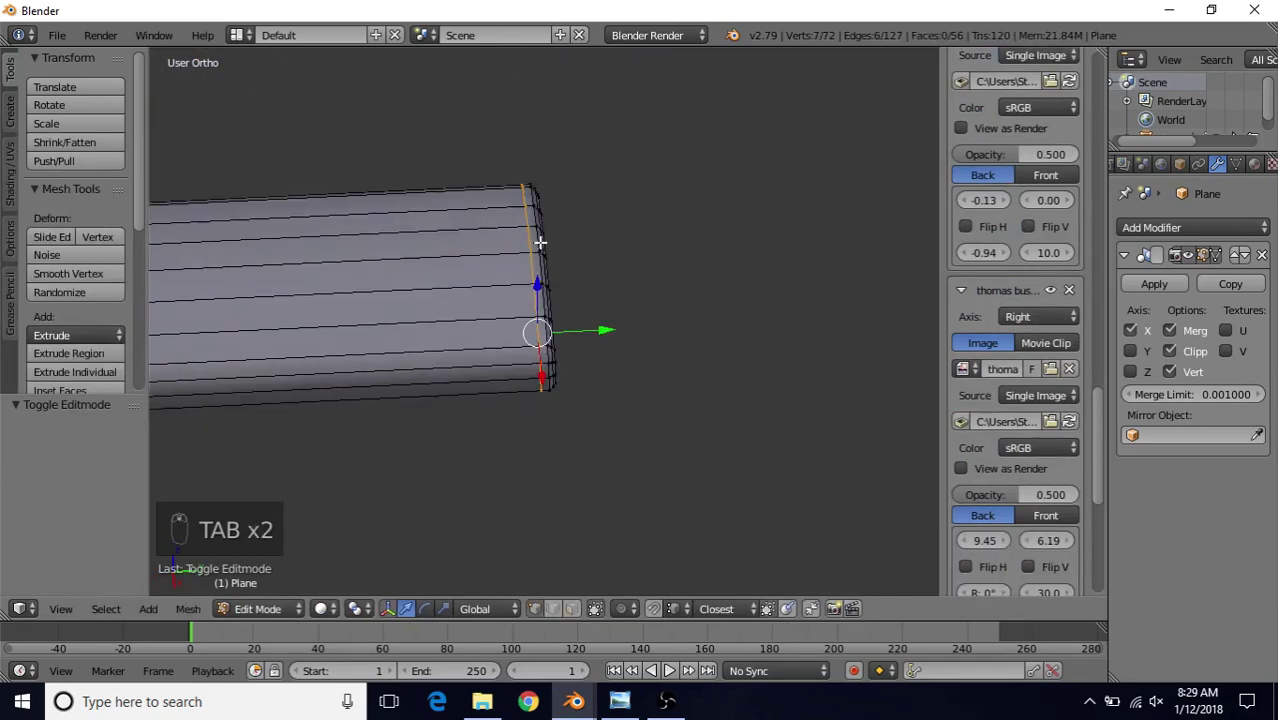
key("Delete")
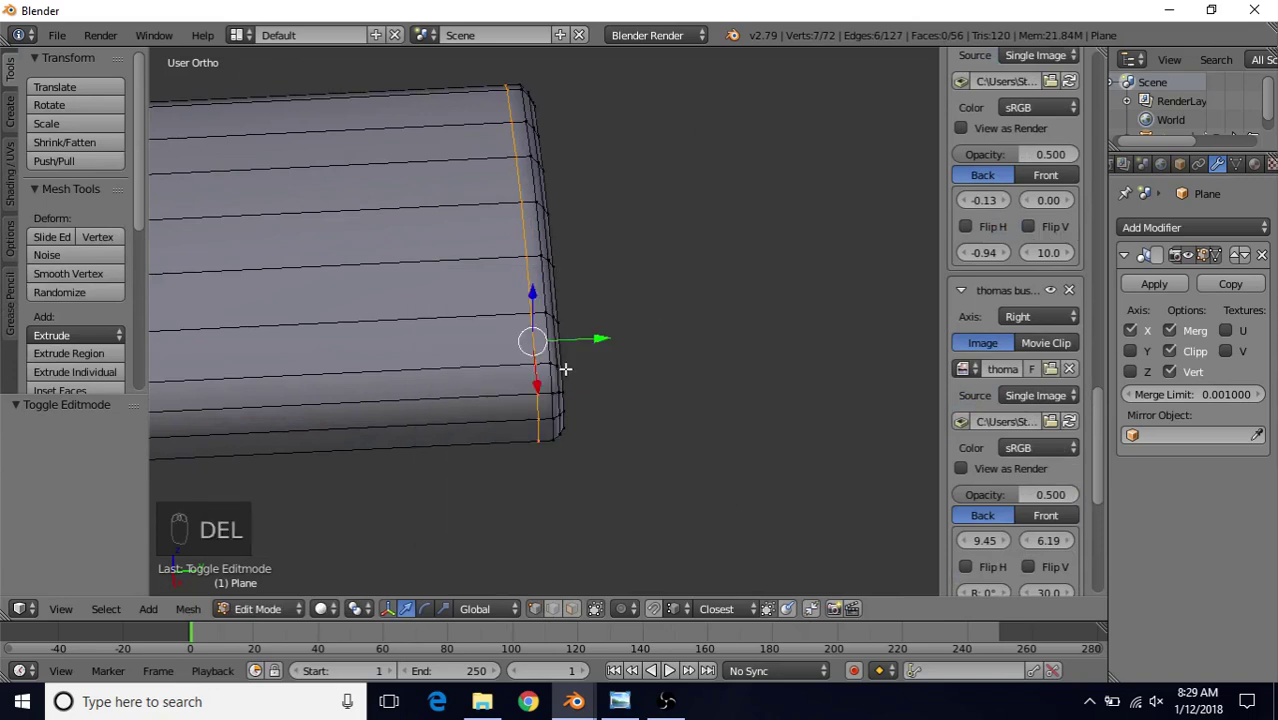
key("Tab")
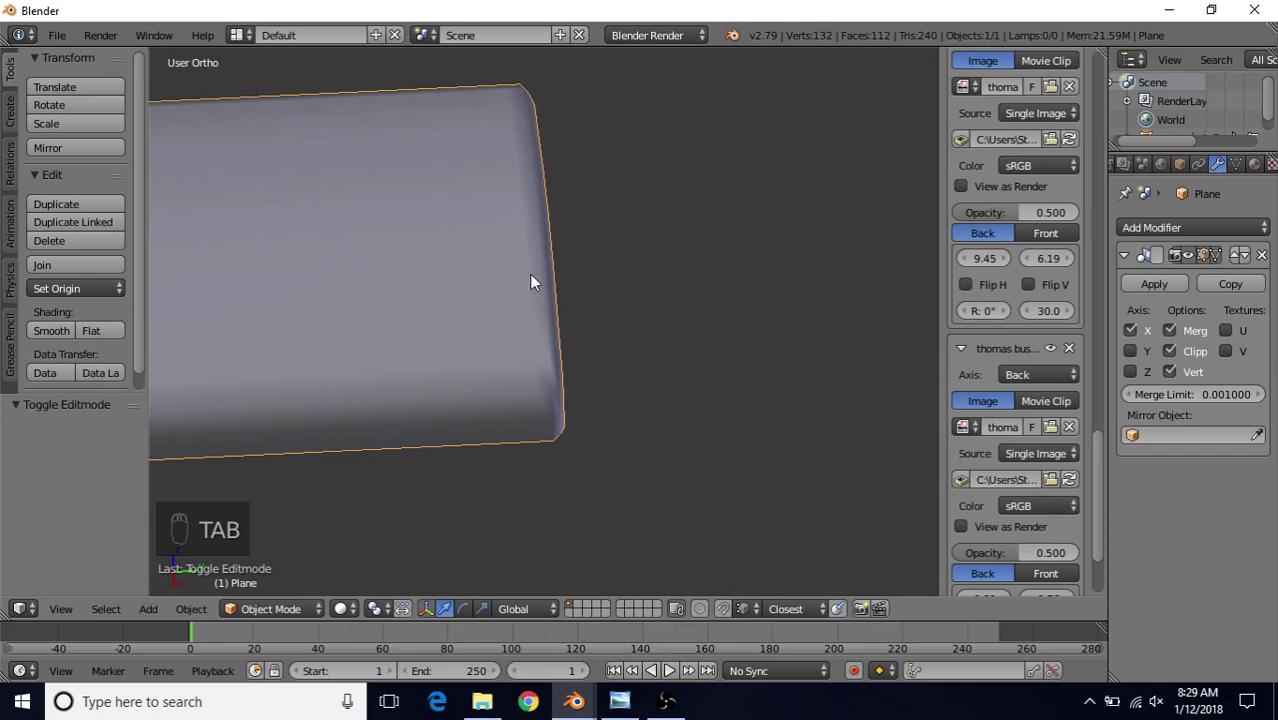
middle_click_drag(529, 278, 706, 350)
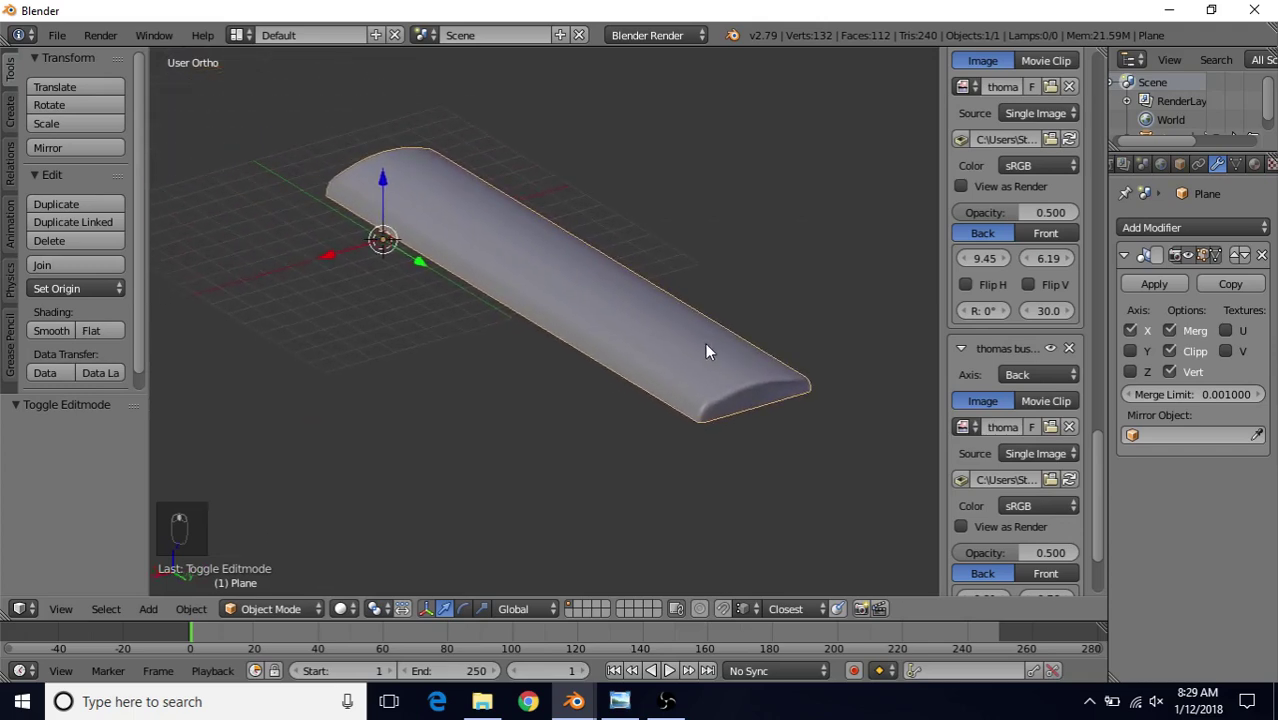
- Switch to Windows Photo Viewer and examine the front roof cap, windshield and side windows in the Thomas buses photo
left_click(620, 701)
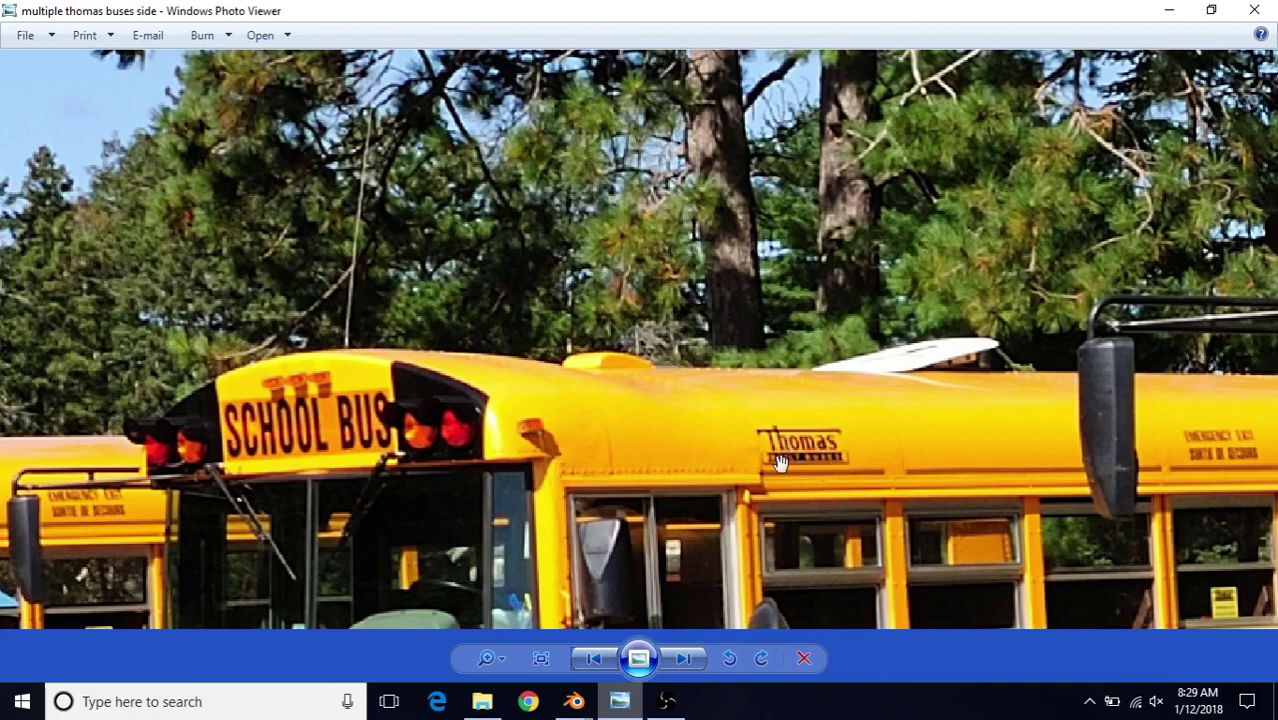
scroll(781, 459, "down", 1)
left_click_drag(781, 459, 736, 417)
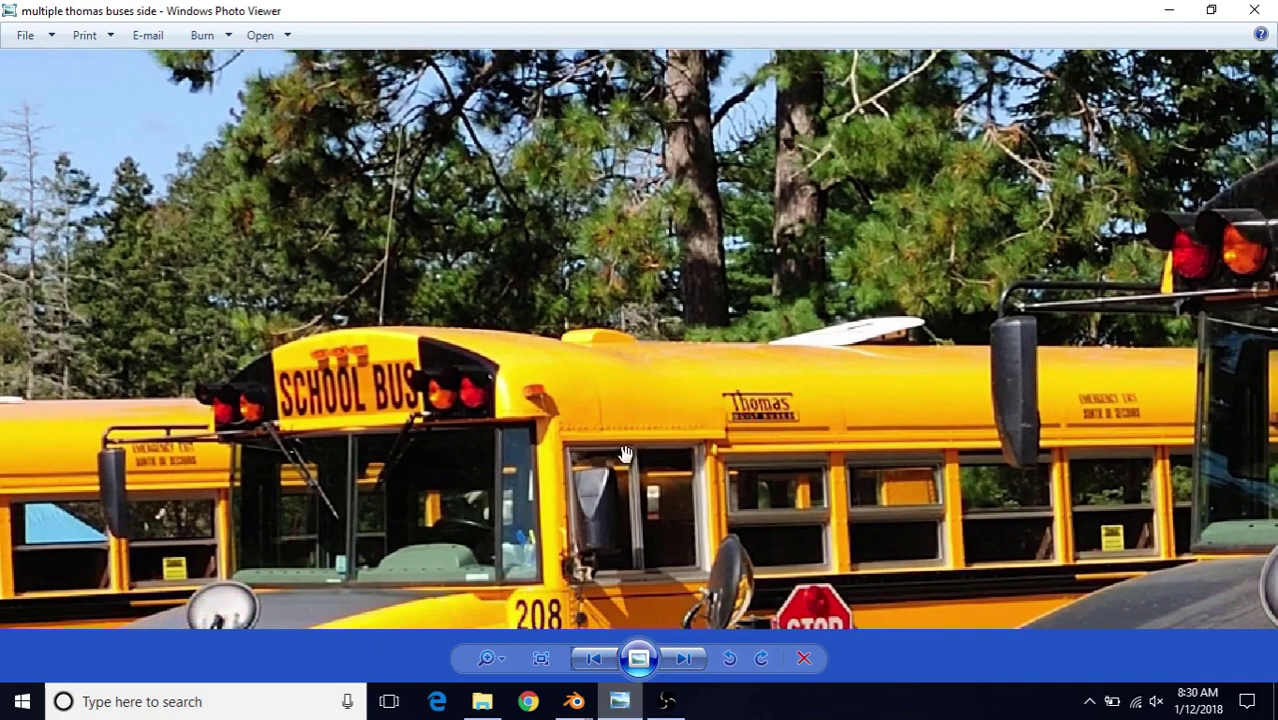
left_click_drag(622, 456, 627, 362)
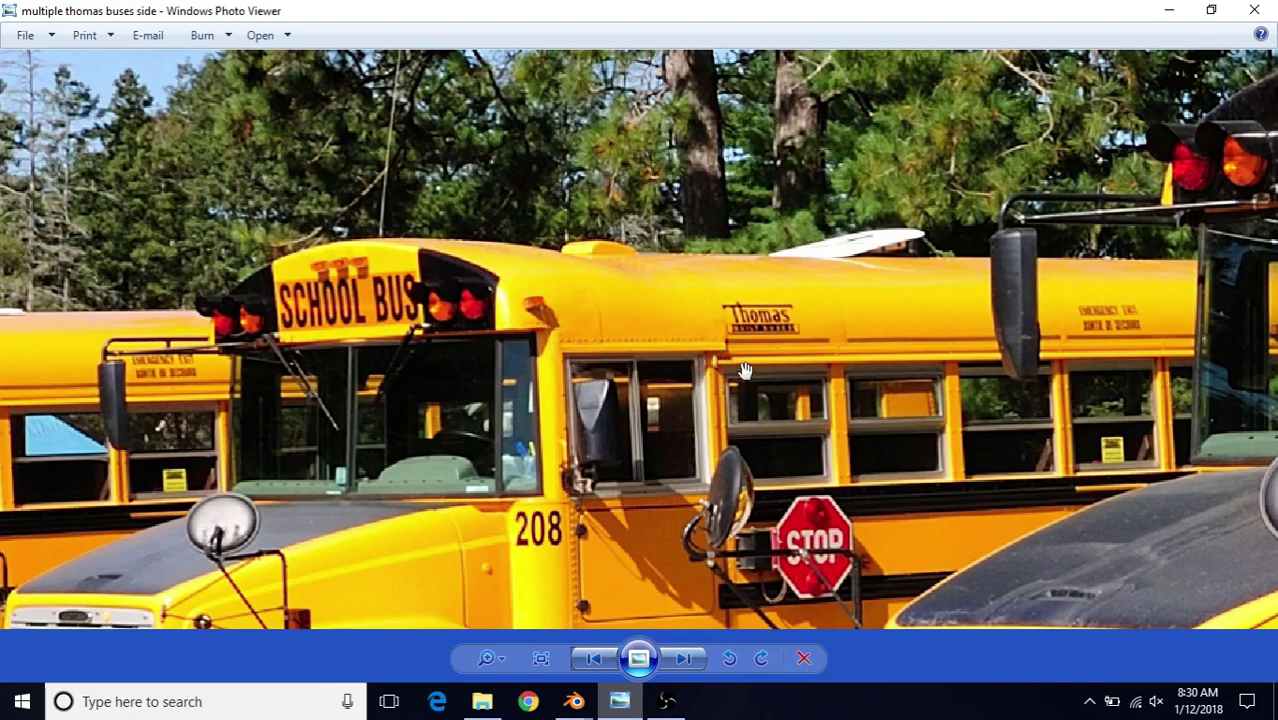
mouse_move(577, 705)
left_click(665, 615)
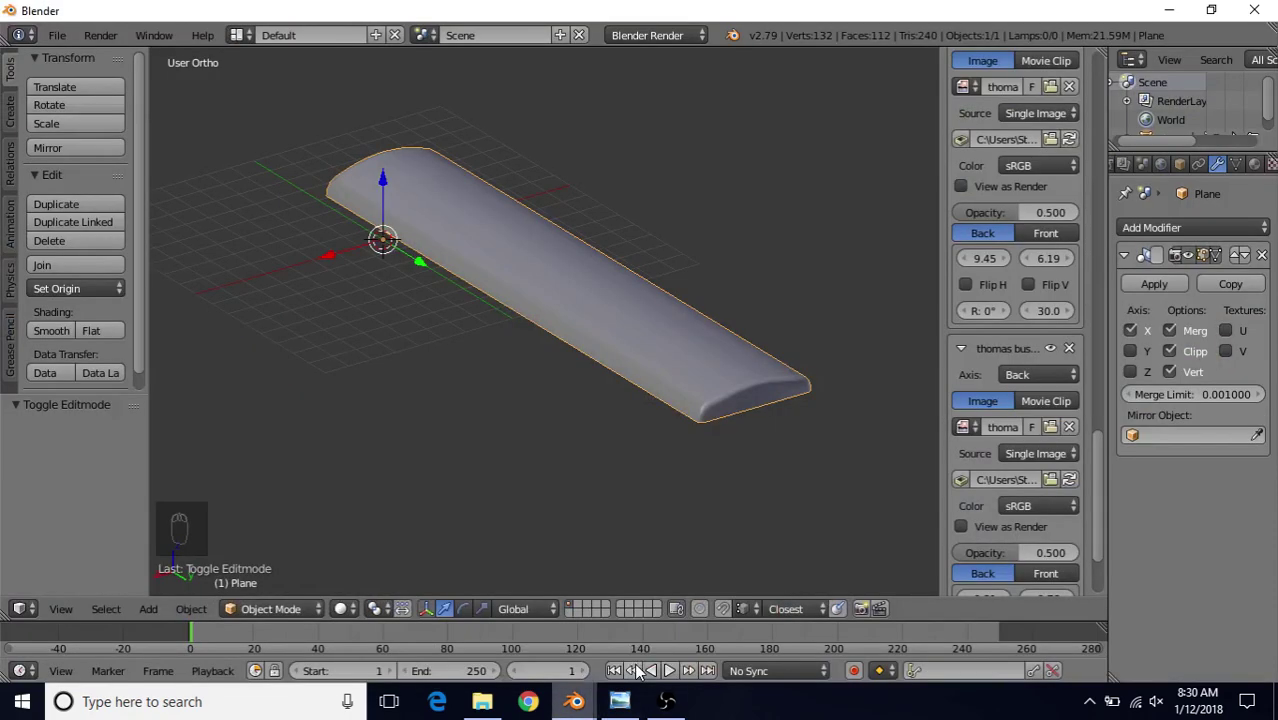
- Back in Blender, add a loop cut across the raised front cap and slide it forward to the windshield pillar in the side reference
middle_click_drag(482, 286, 574, 278)
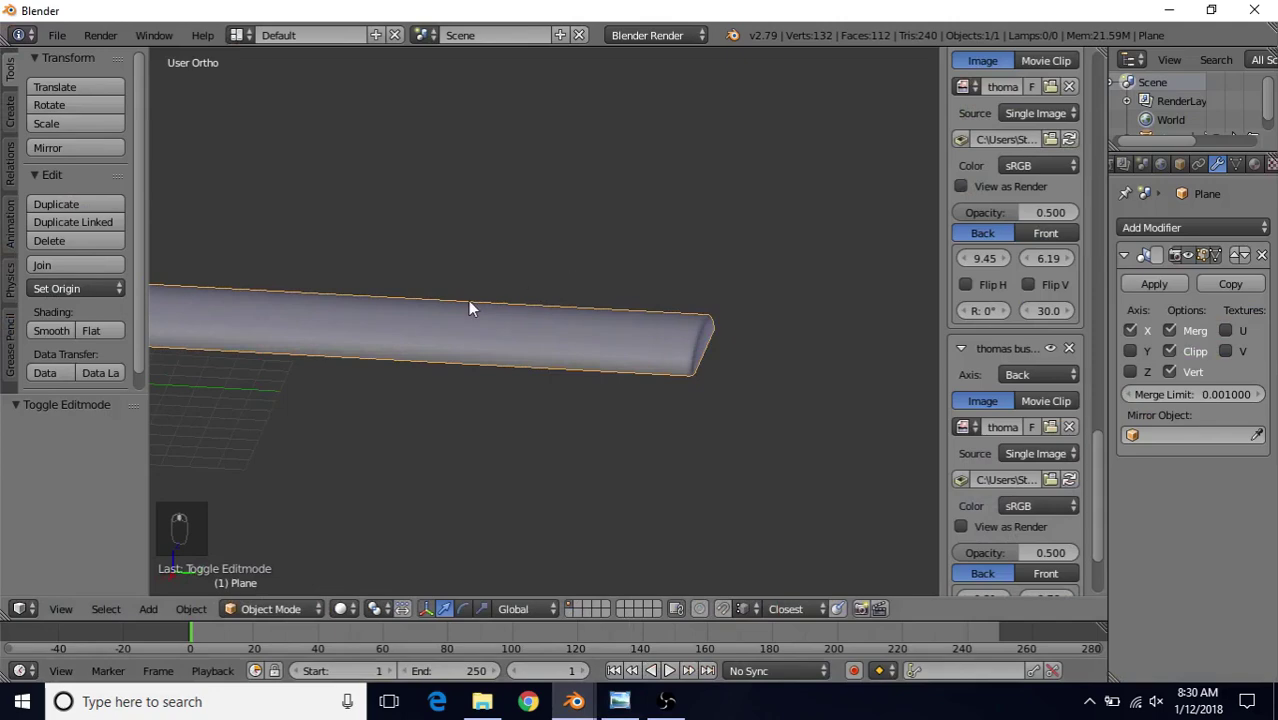
key("KP_3")
key("Tab")
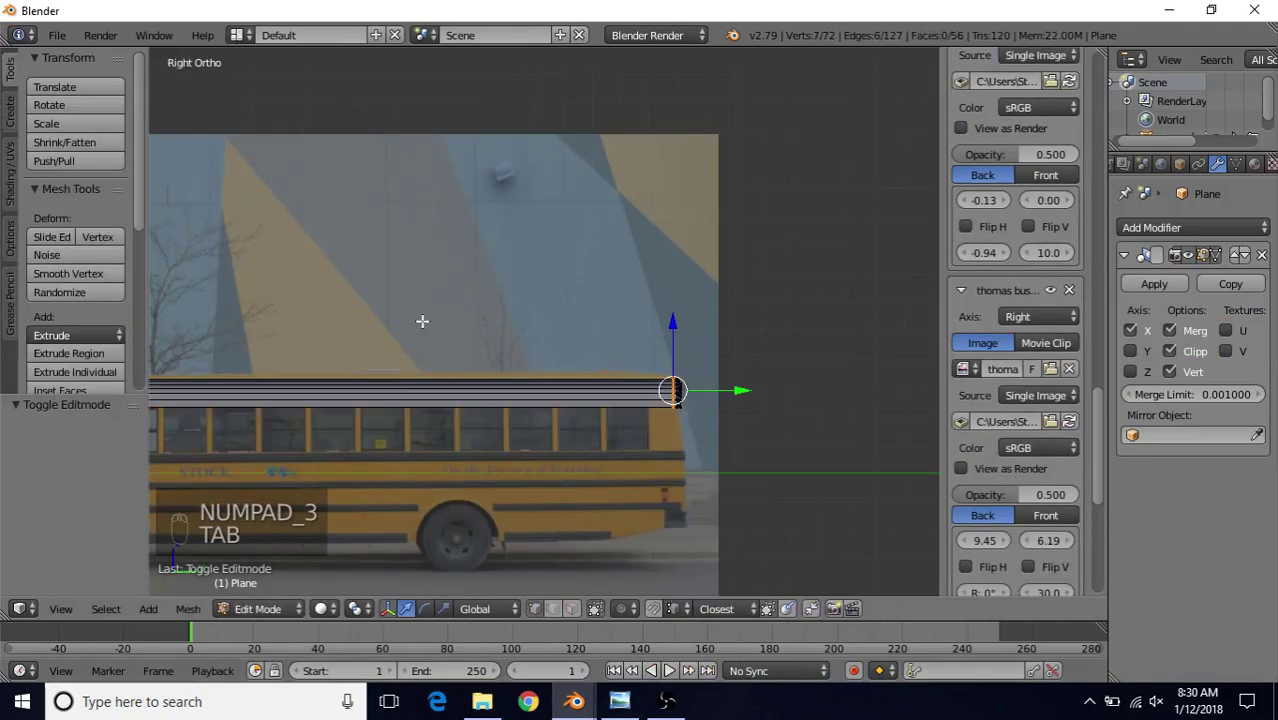
scroll(616, 300, "up", 3)
scroll(368, 351, "up", 4)
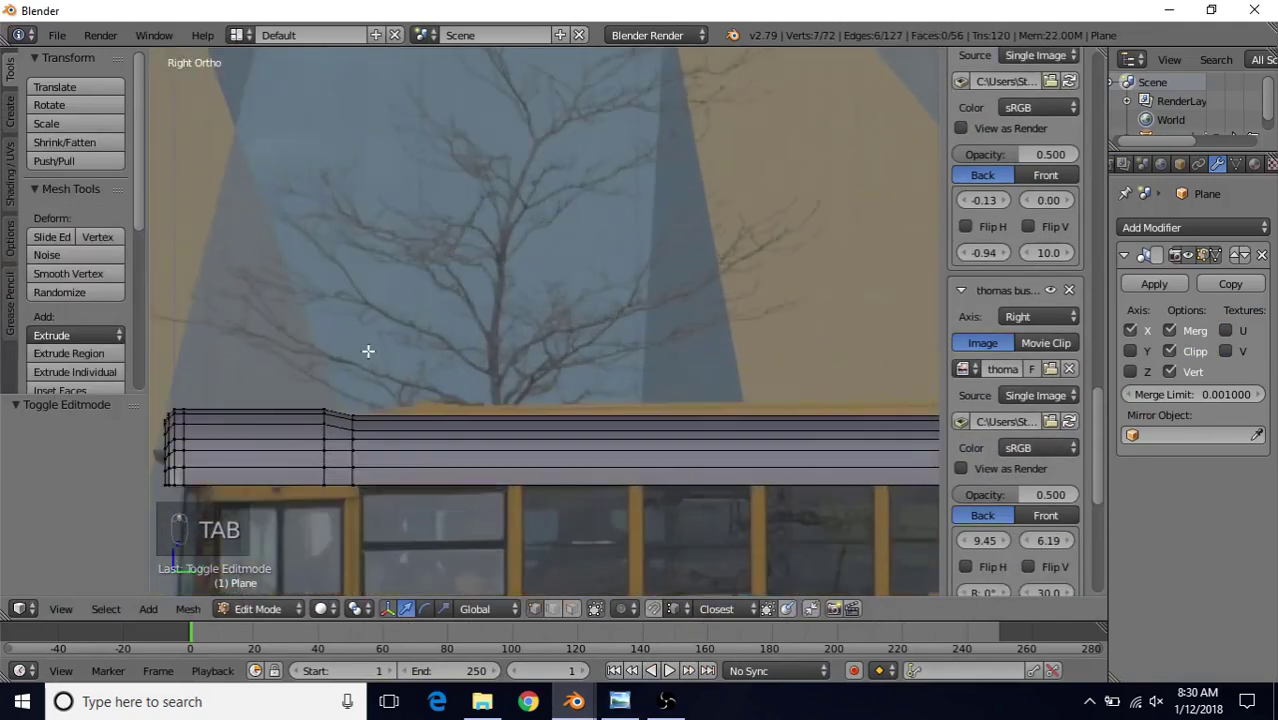
mouse_move(368, 351)
middle_mouse_down("shift")
mouse_move(659, 214)
mouse_move(588, 288)
middle_mouse_up("shift")
scroll(588, 290, "up", 3)
key("z")
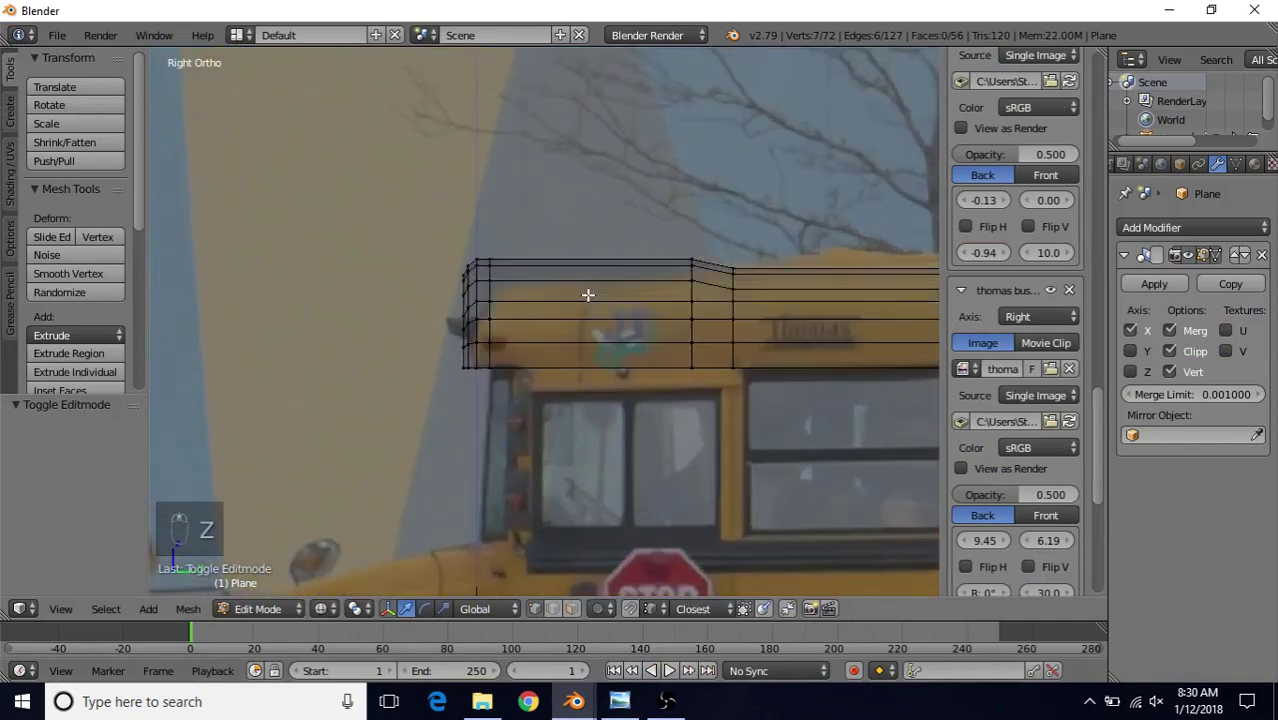
scroll(612, 281, "up", 2)
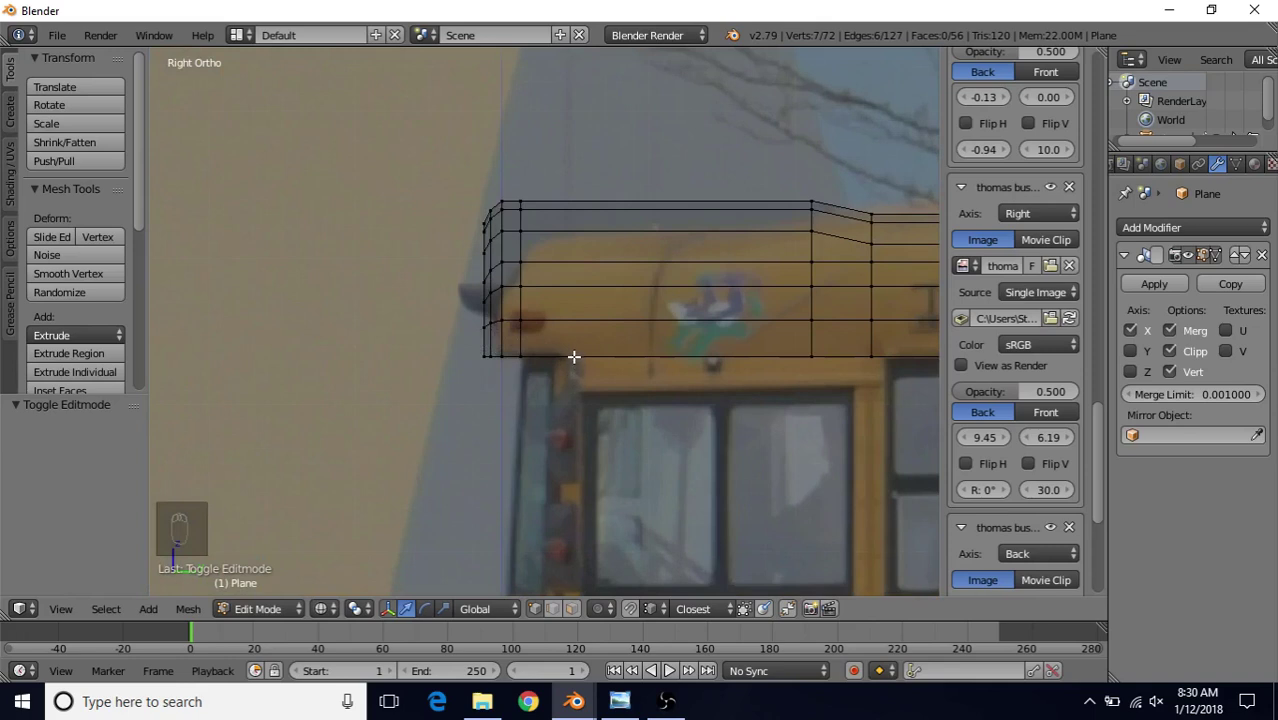
key("ctrl+r")
left_click(598, 209)
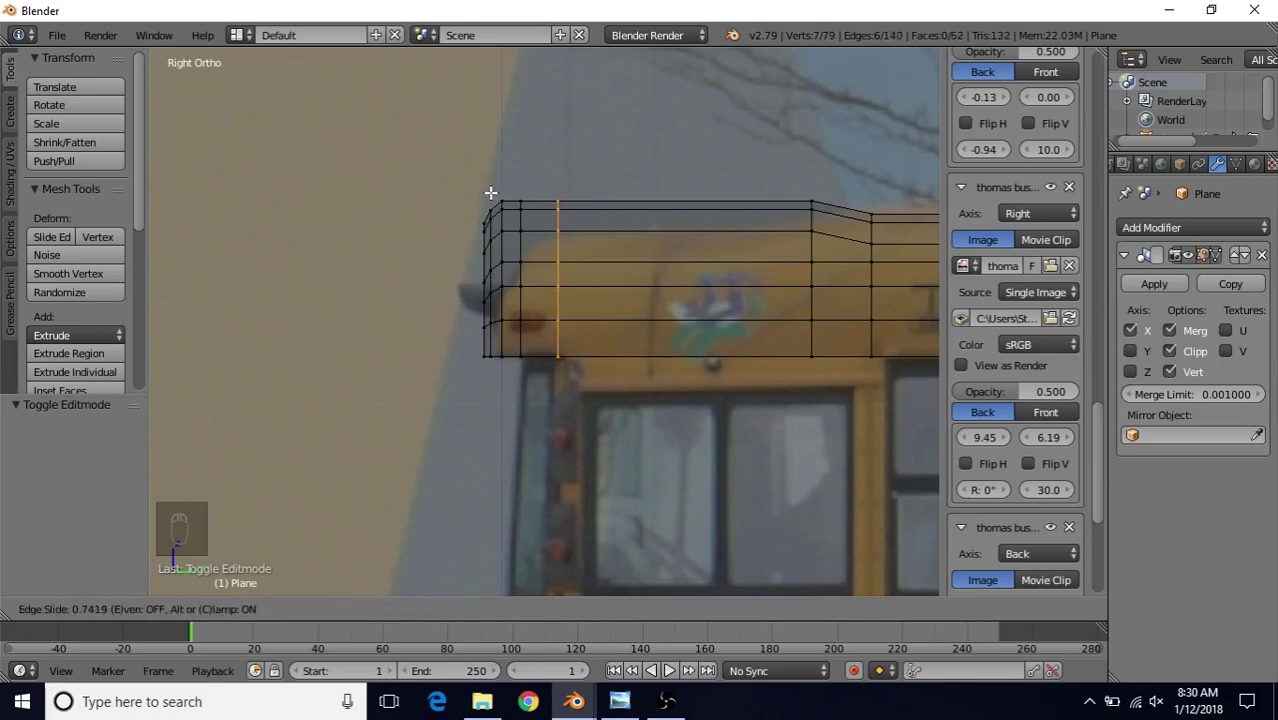
left_click(491, 194)
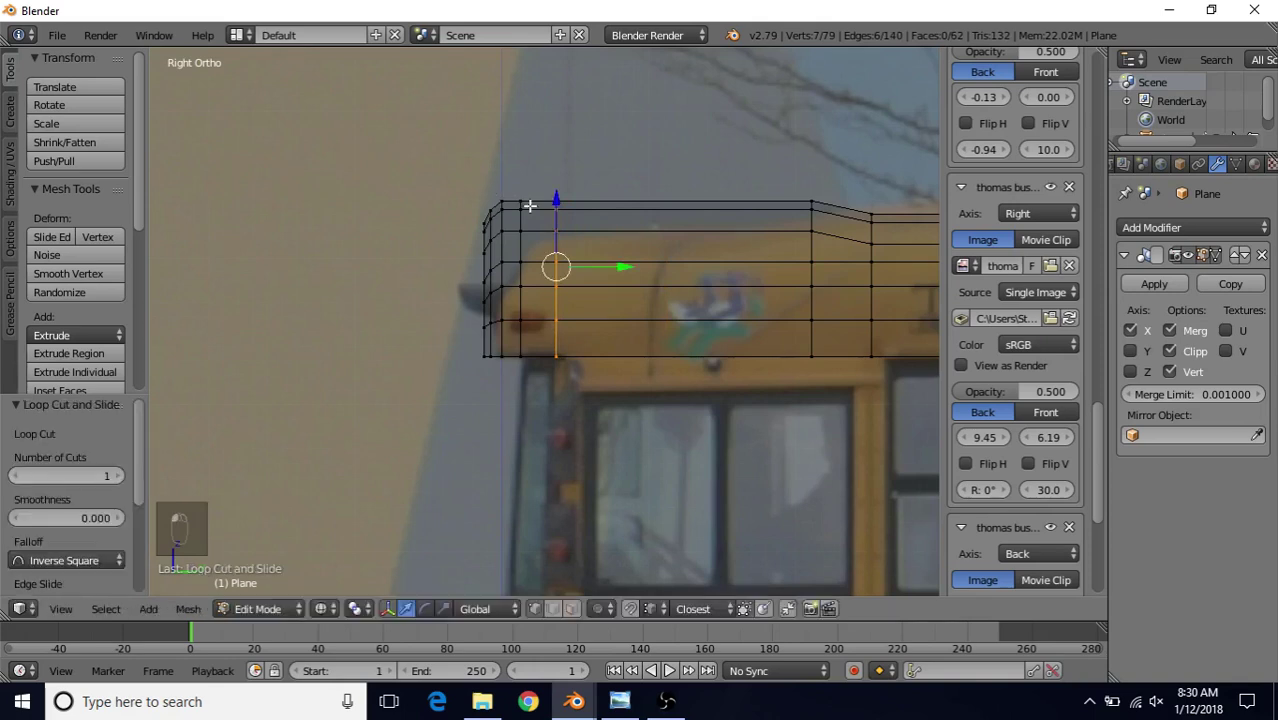
- Select the roof's lower side edge loop and check its extent at the front and rear ends
scroll(601, 360, "down", 3)
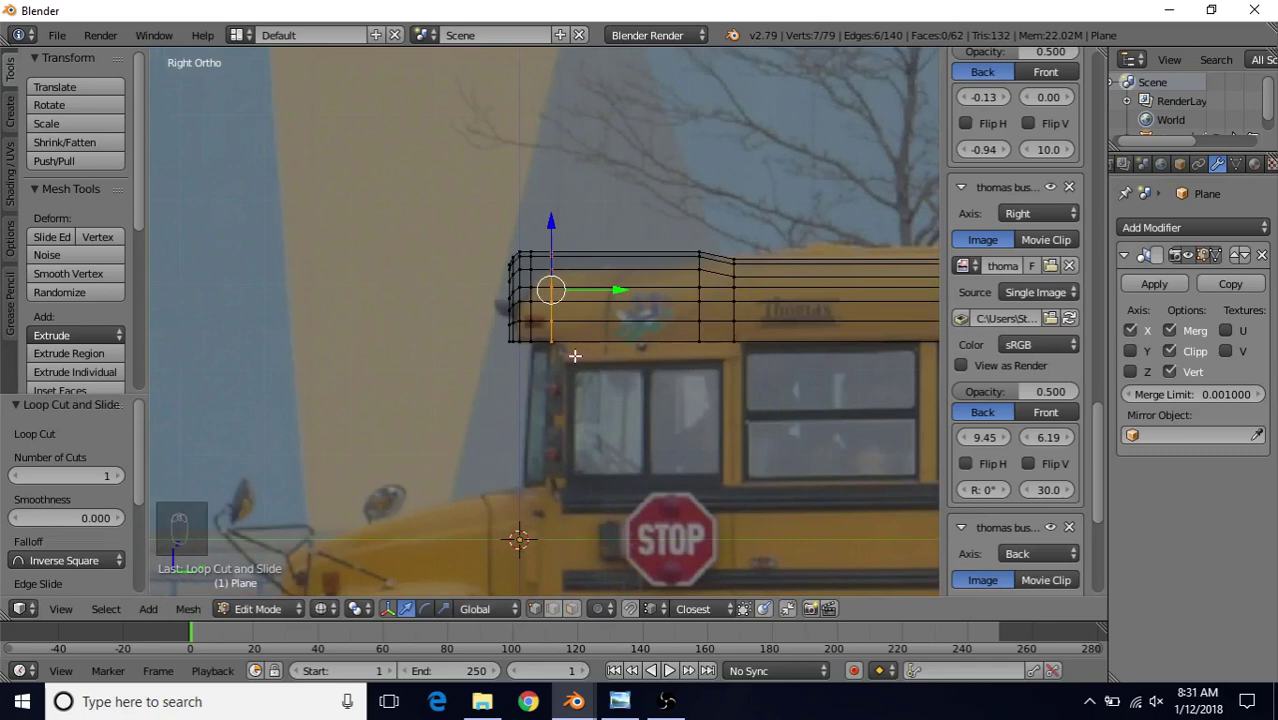
middle_click_drag(623, 369, 458, 341, "shift")
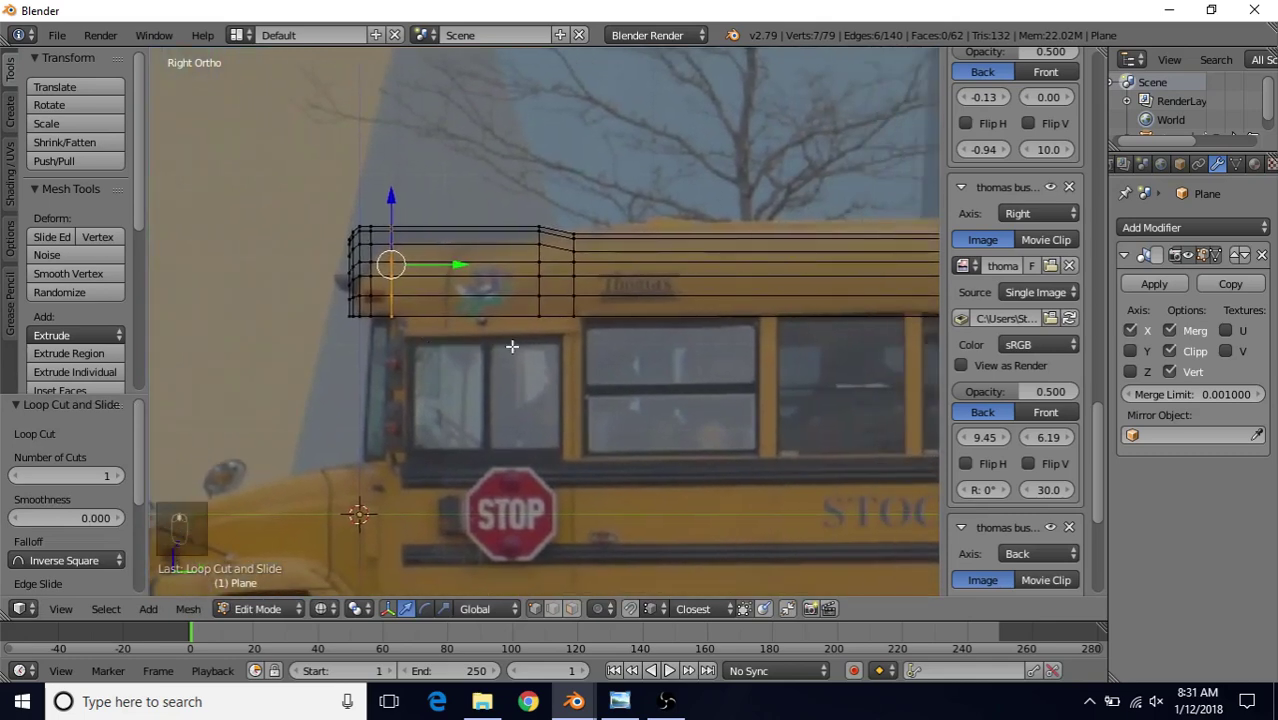
right_click(455, 314, "alt")
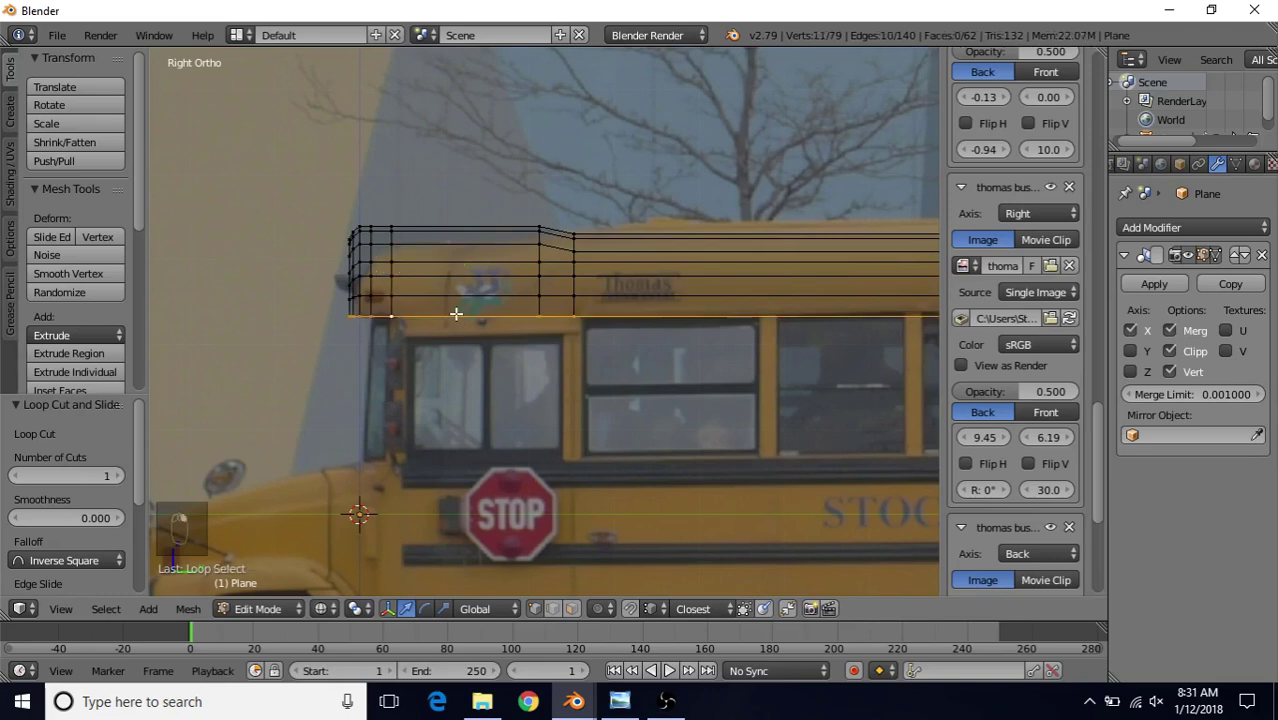
scroll(520, 386, "down", 6)
key("z")
key("z")
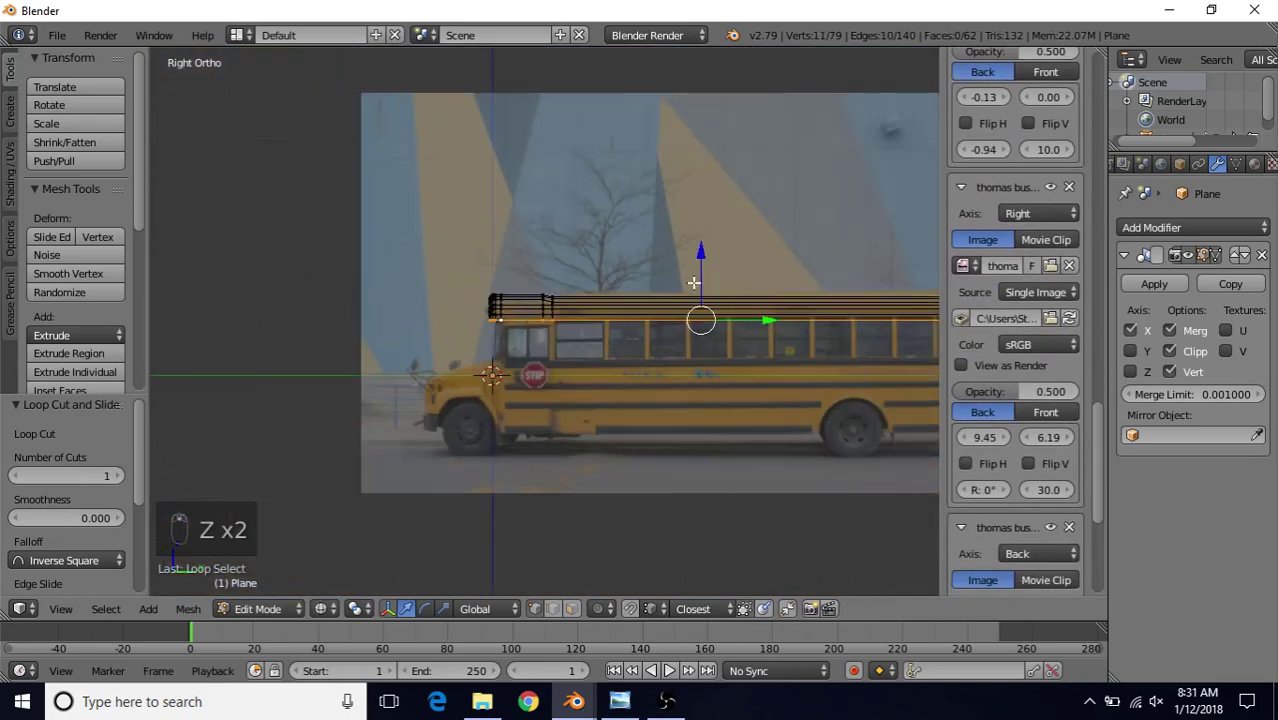
middle_click_drag(578, 392, 690, 350)
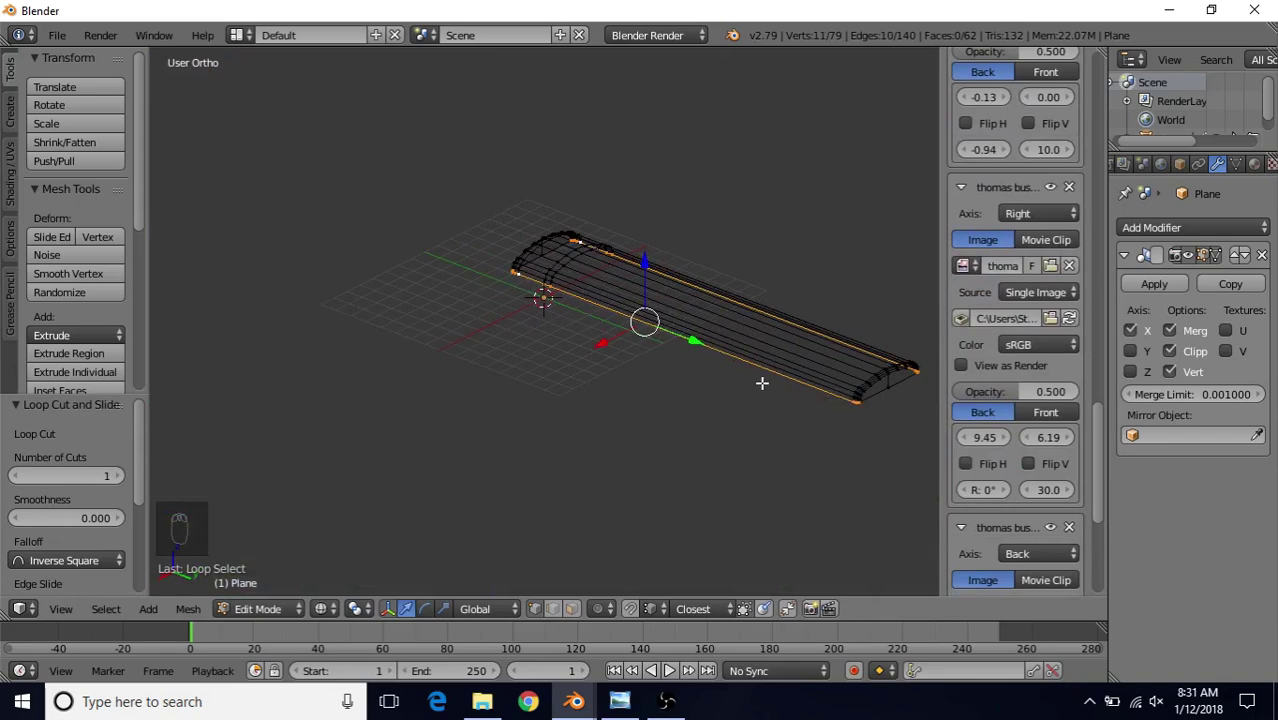
key("z")
middle_click_drag(778, 389, 533, 314, "shift")
scroll(580, 390, "up", 7)
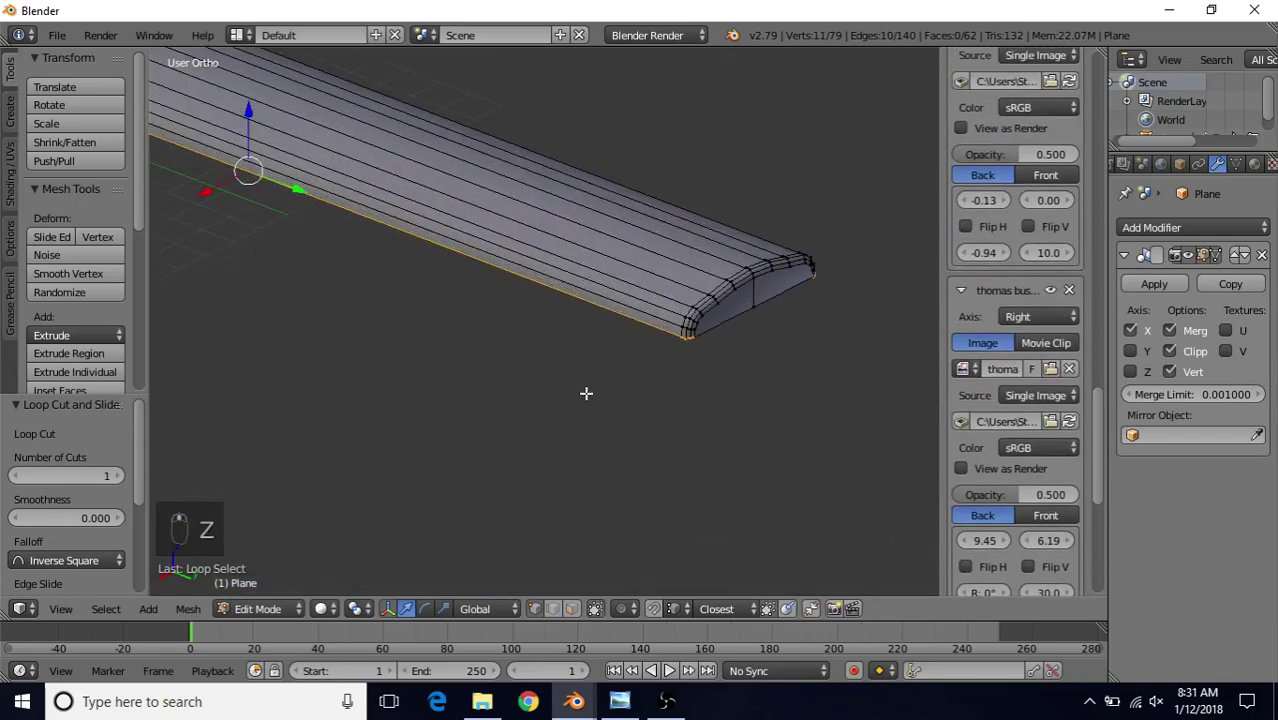
middle_click_drag(585, 394, 490, 335)
right_click(814, 313, "shift")
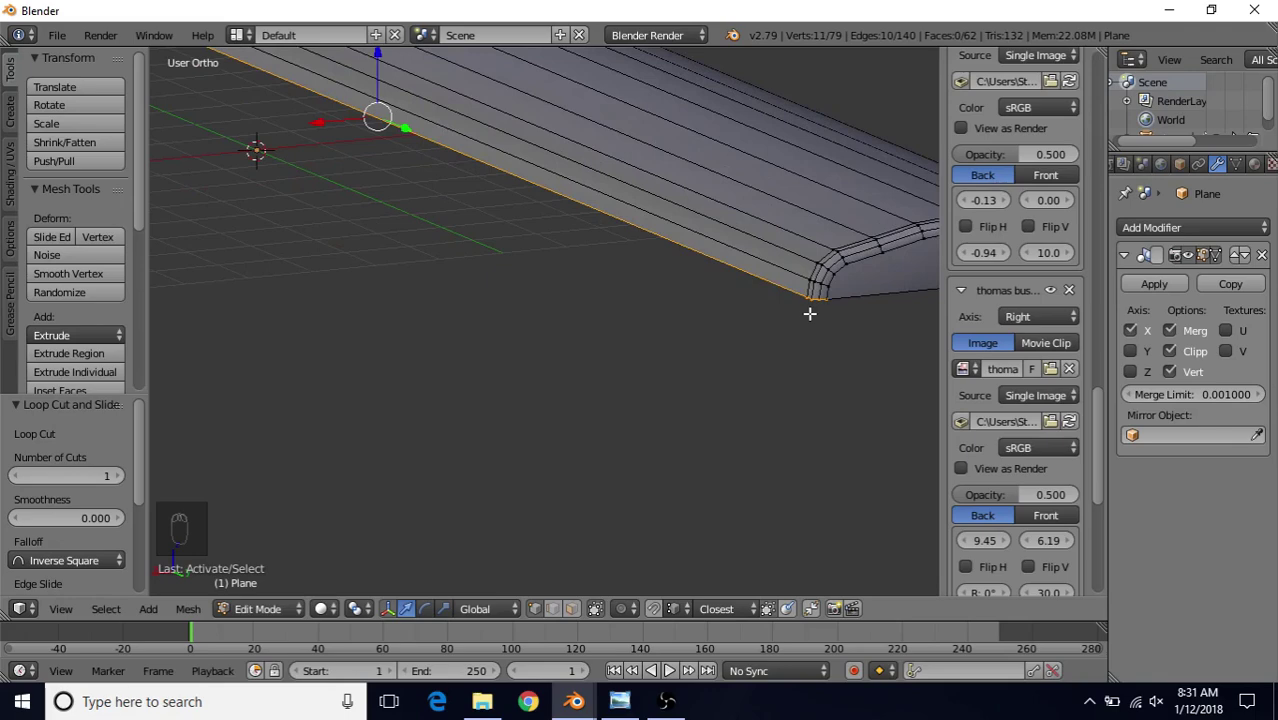
scroll(692, 318, "down", 3)
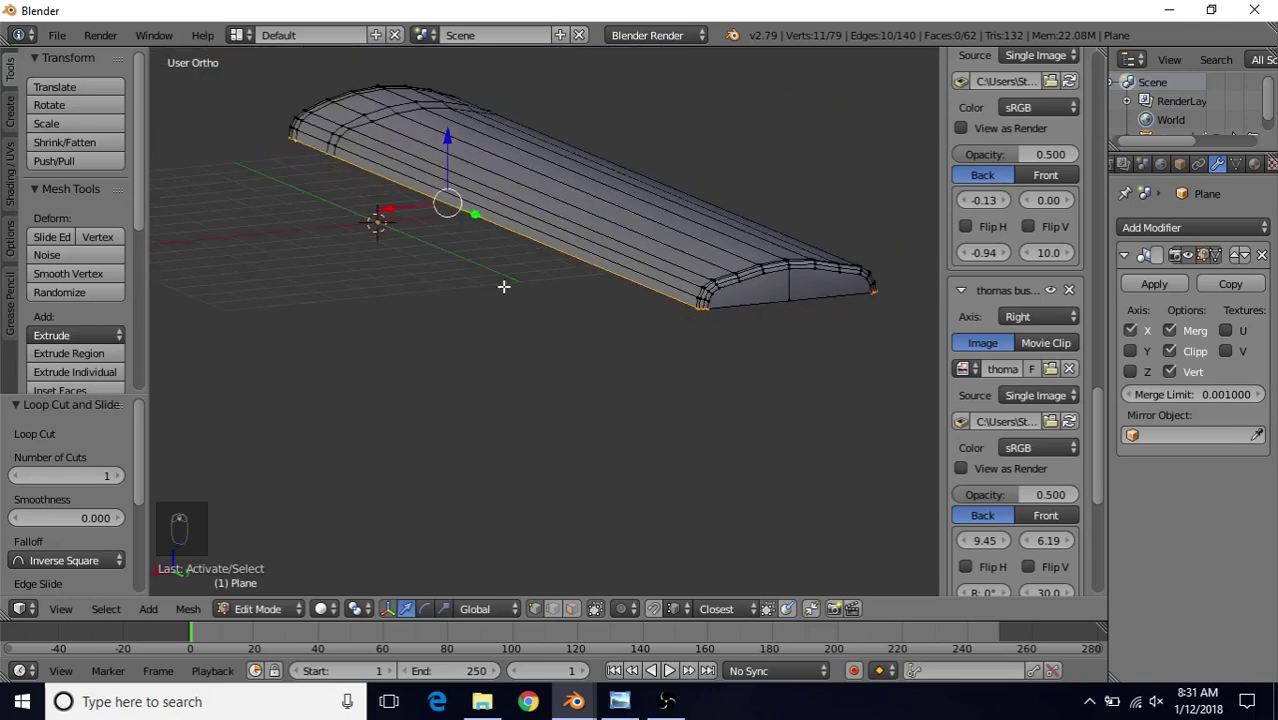
middle_click_drag(433, 262, 662, 363)
middle_click_drag(482, 302, 566, 297)
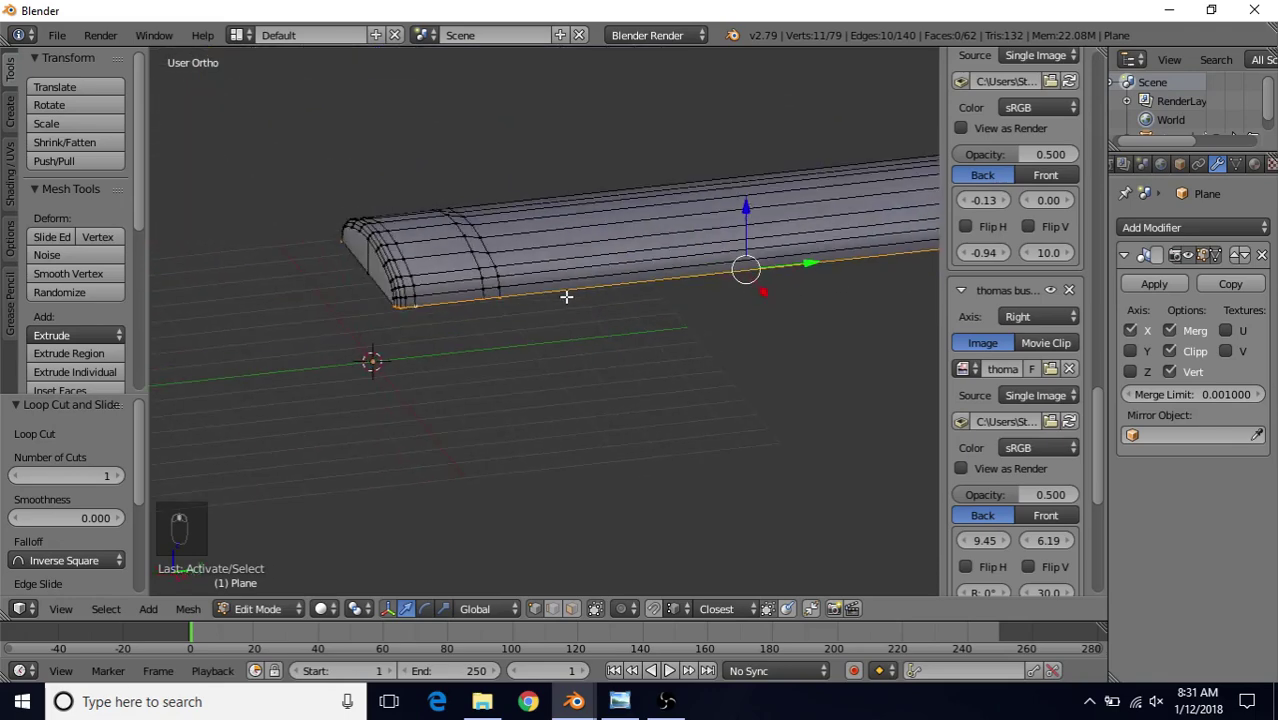
- Use Circle Select to deselect the lower-edge vertices ahead of the new front loop cut
key("KP_3")
scroll(572, 287, "up", 3)
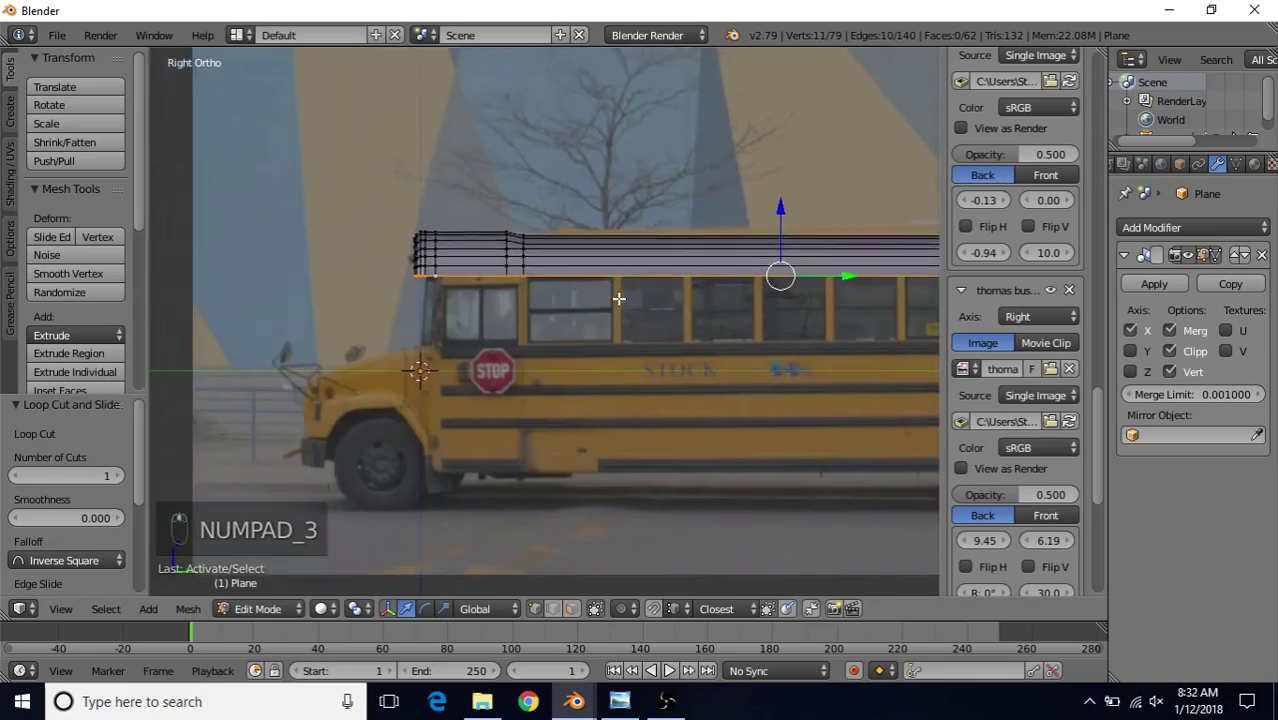
middle_click_drag(572, 323, 657, 319, "shift")
key("z")
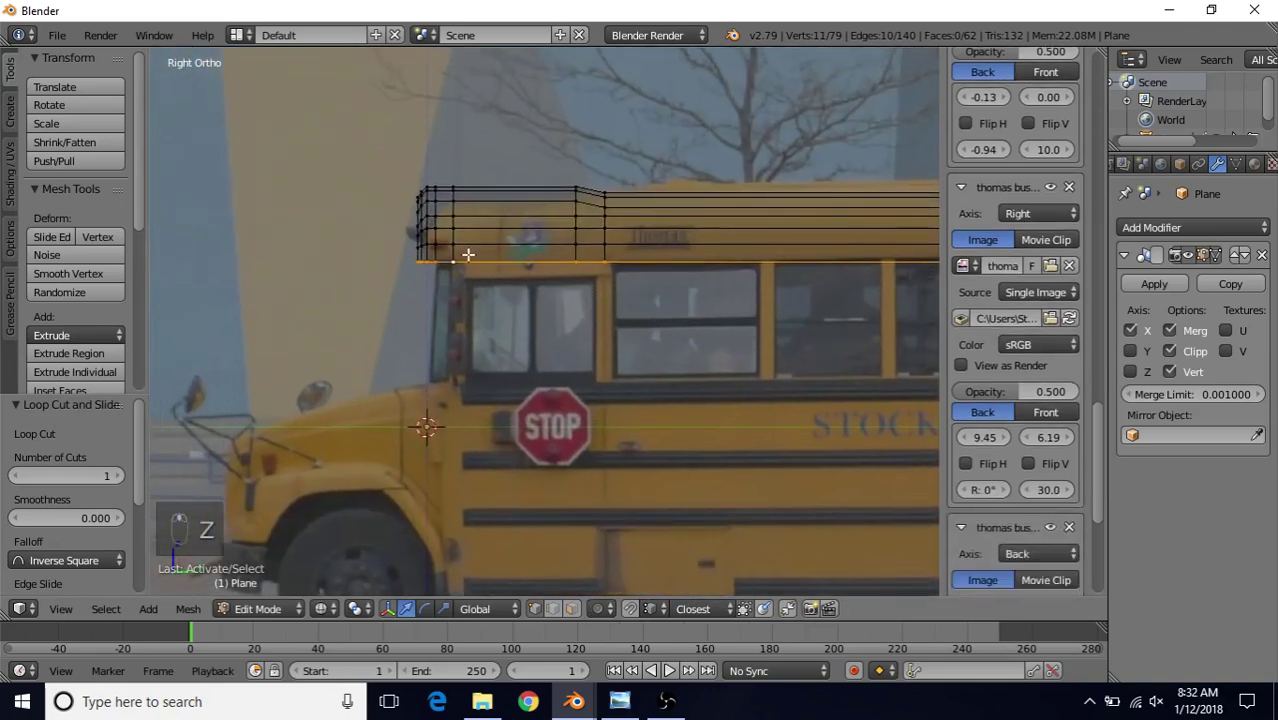
middle_click_drag(411, 268, 435, 274, "shift")
scroll(435, 274, "up", 1)
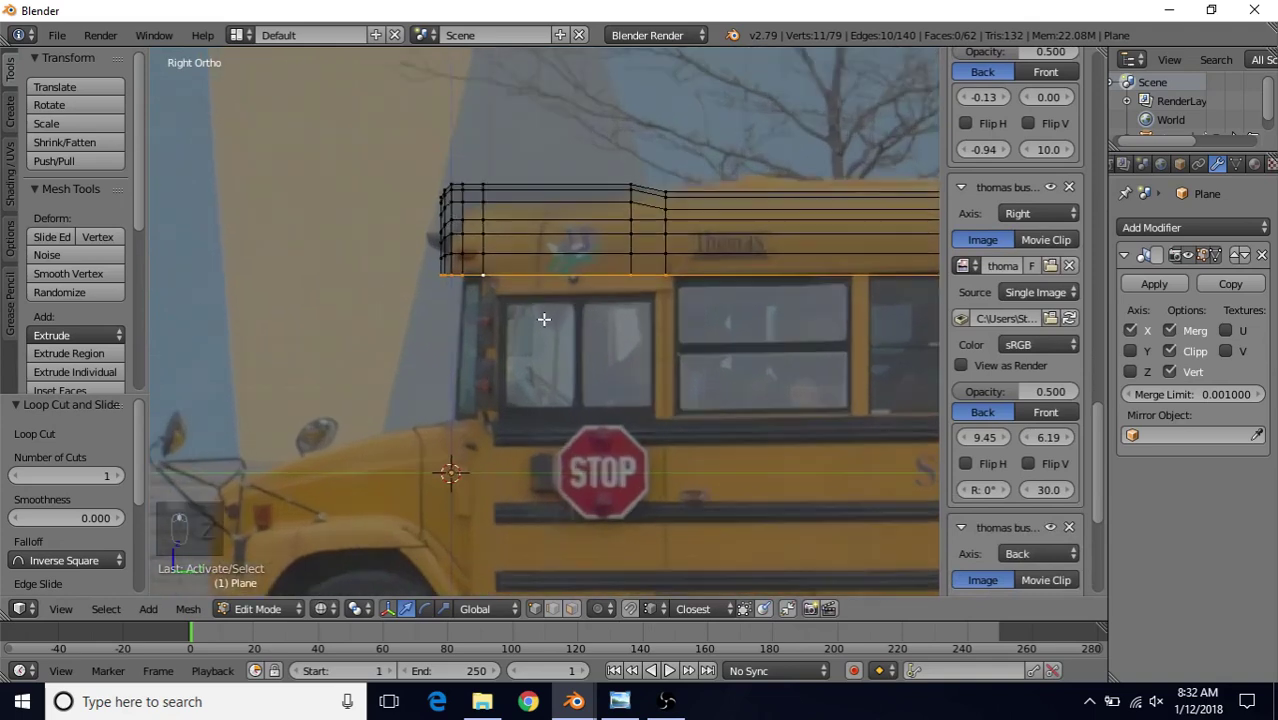
key("c")
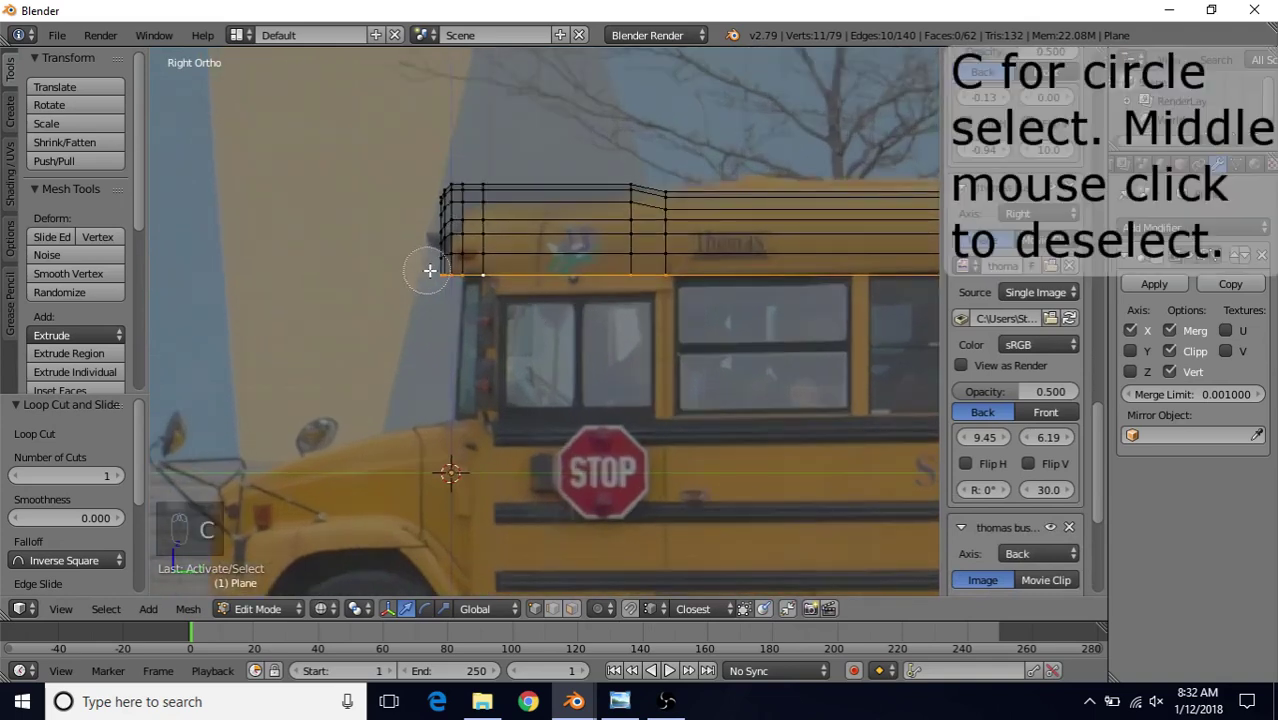
middle_click_drag(428, 271, 446, 279)
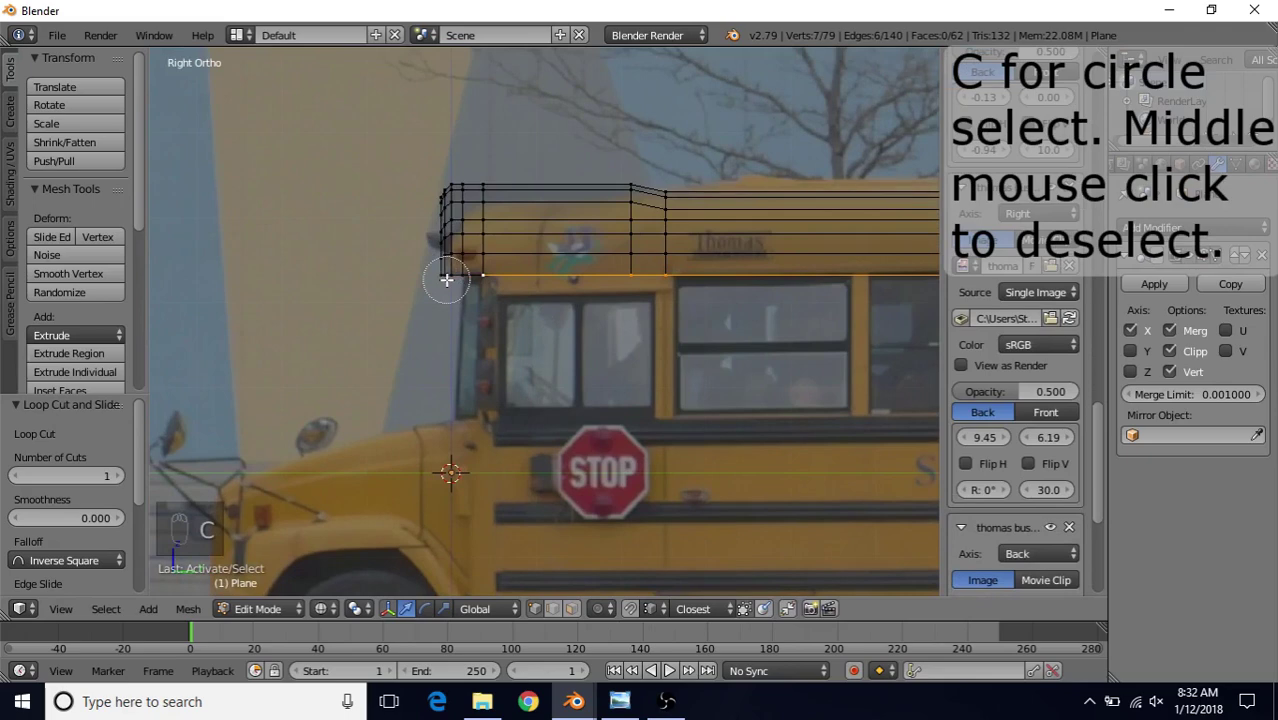
right_click(446, 279)
- Extrude the selected lower roof edge and move the new edge straight down by about 0.229 units on Z
scroll(450, 300, "up", 1)
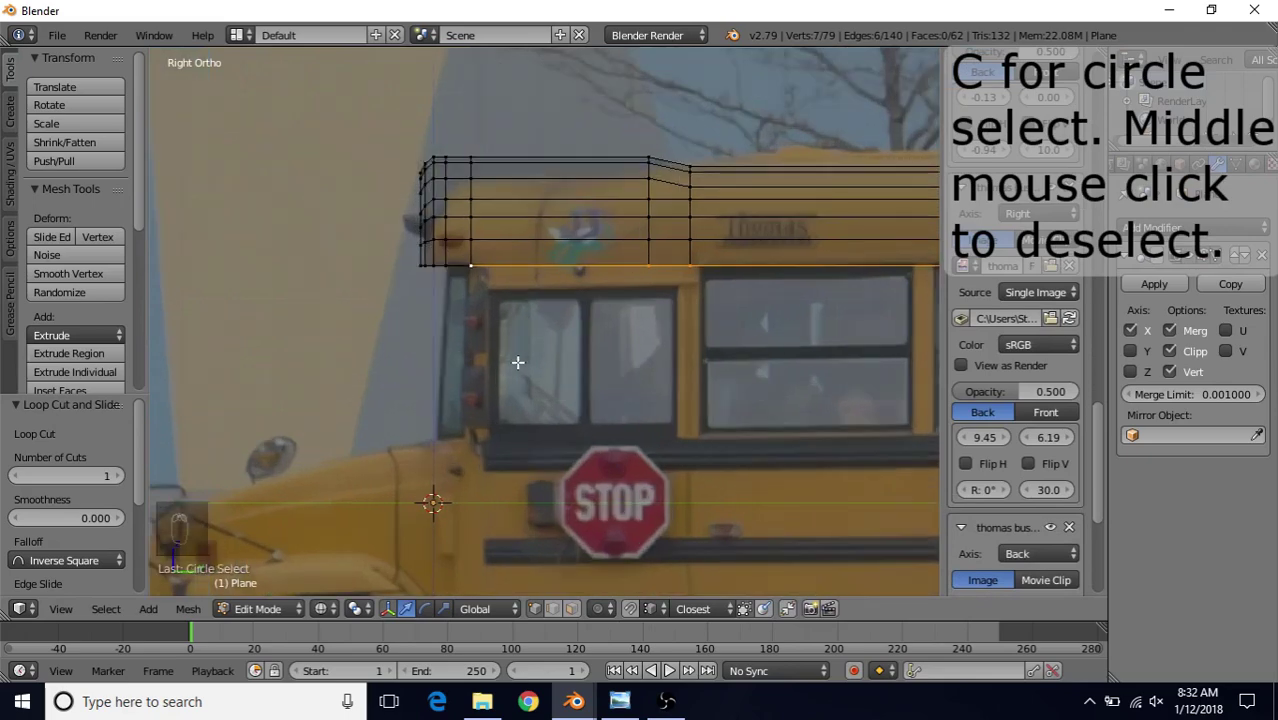
scroll(540, 366, "down", 5)
scroll(765, 320, "up", 4)
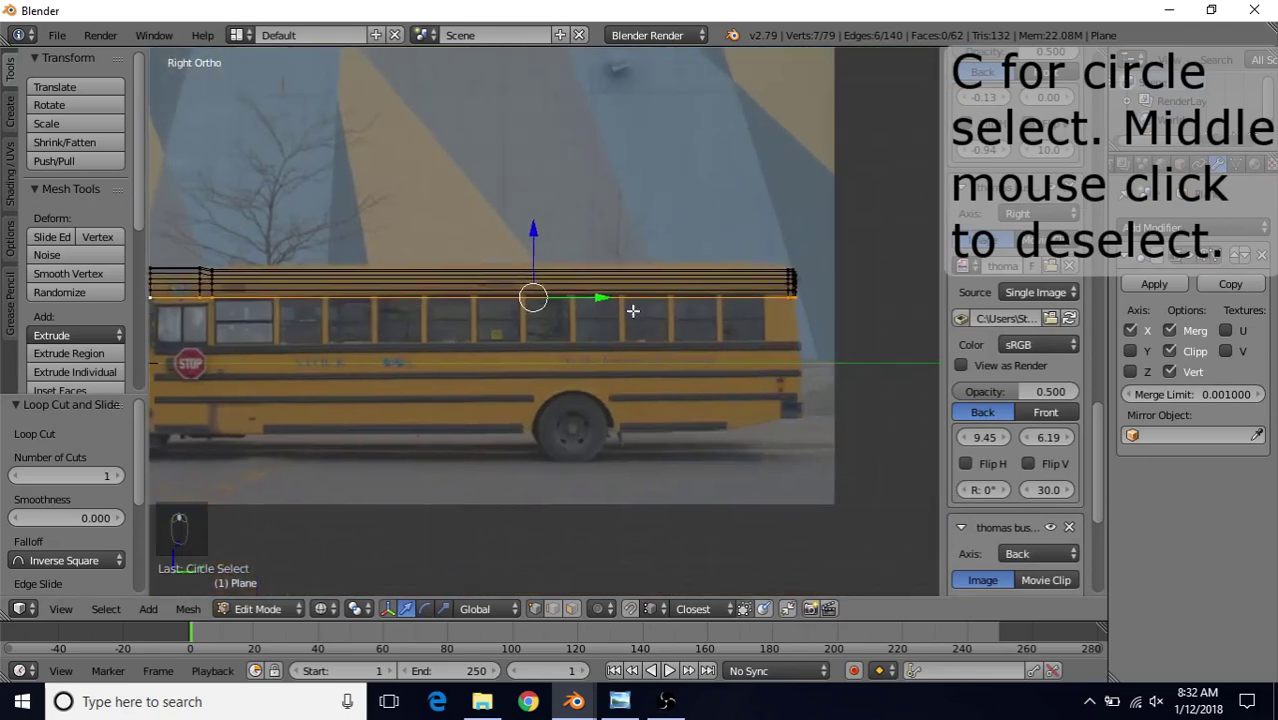
scroll(627, 343, "up", 6)
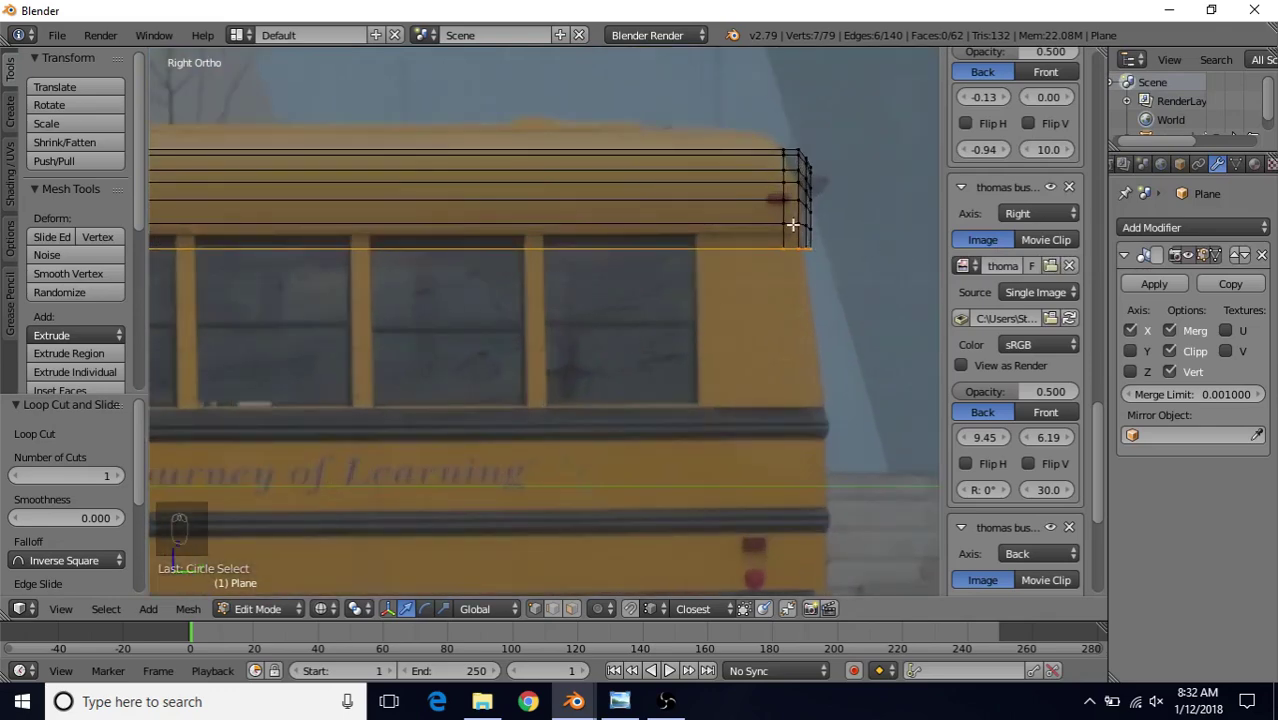
scroll(600, 300, "down", 5)
scroll(622, 260, "up", 2)
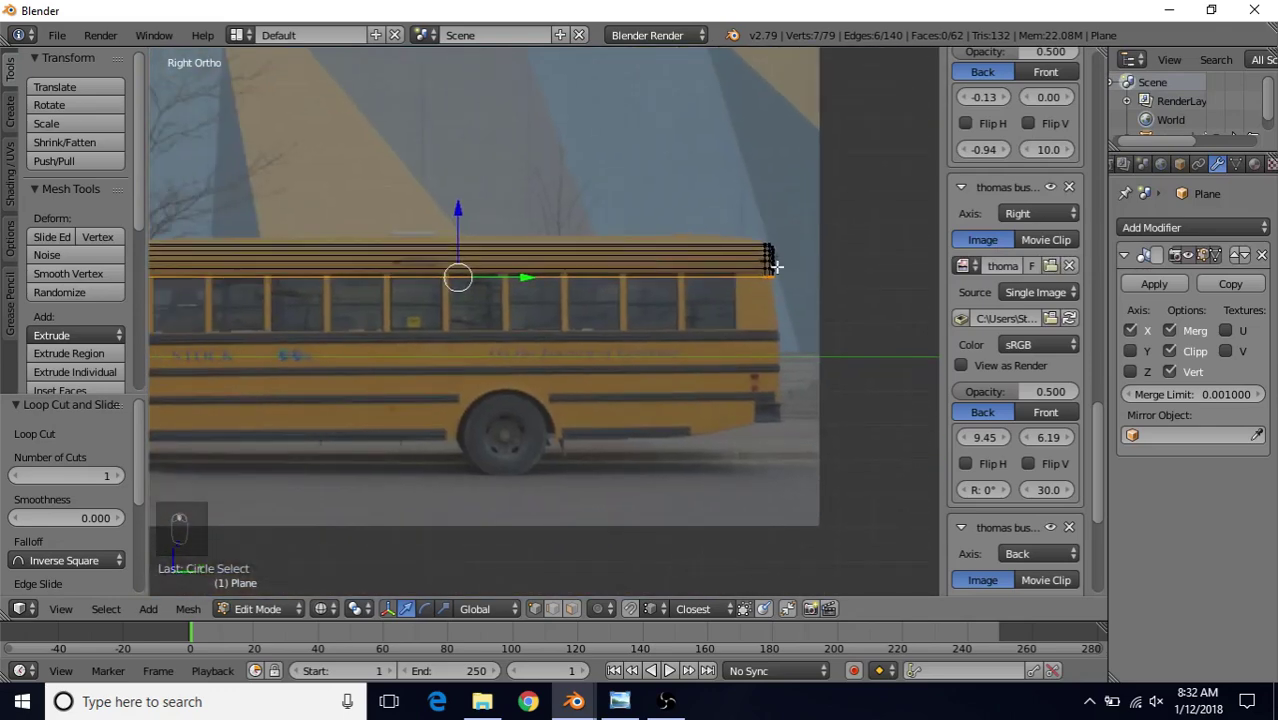
middle_click_drag(459, 229, 797, 217, "shift")
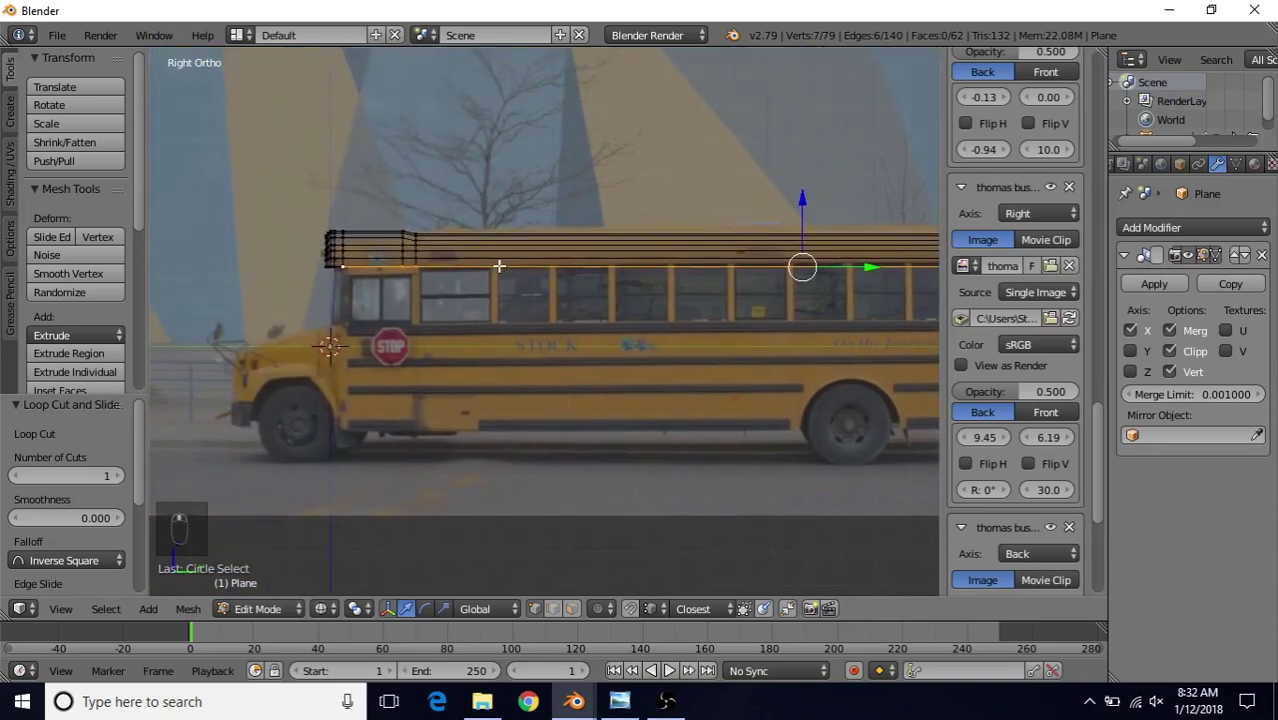
scroll(580, 302, "up", 3)
key("e")
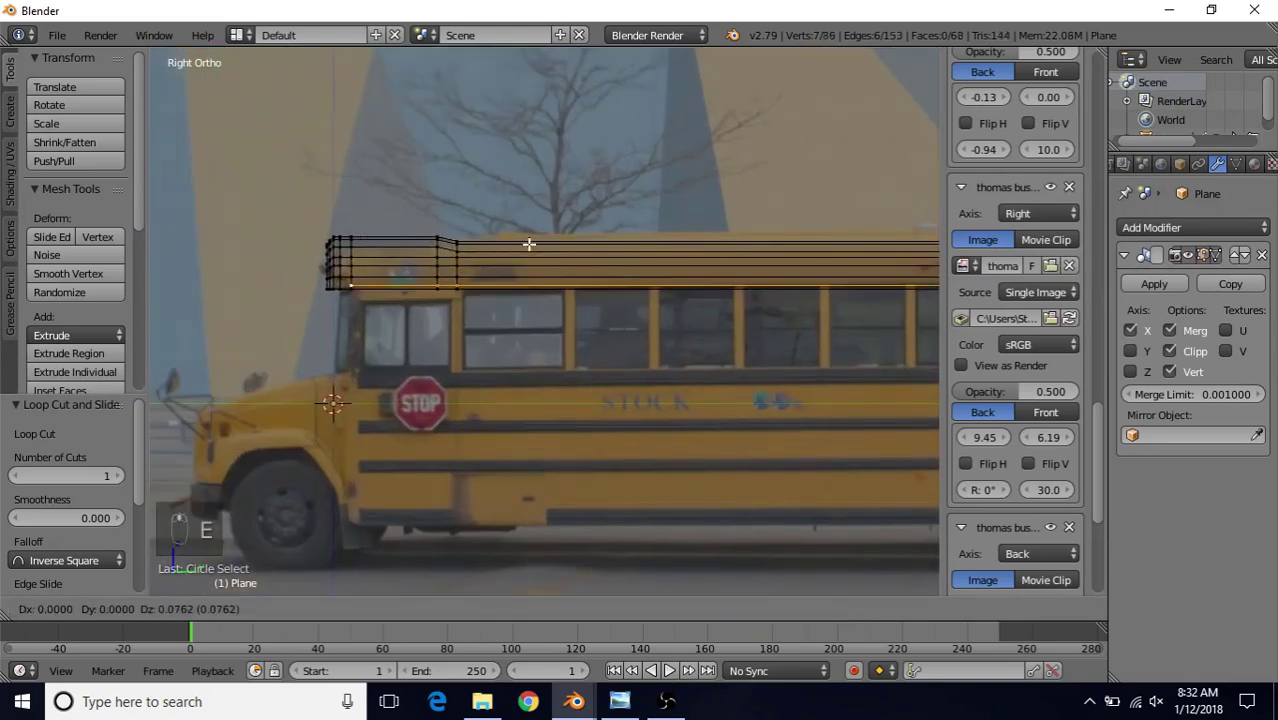
right_click(575, 266)
middle_click_drag(622, 288, 609, 288, "shift")
scroll(643, 283, "down", 1)
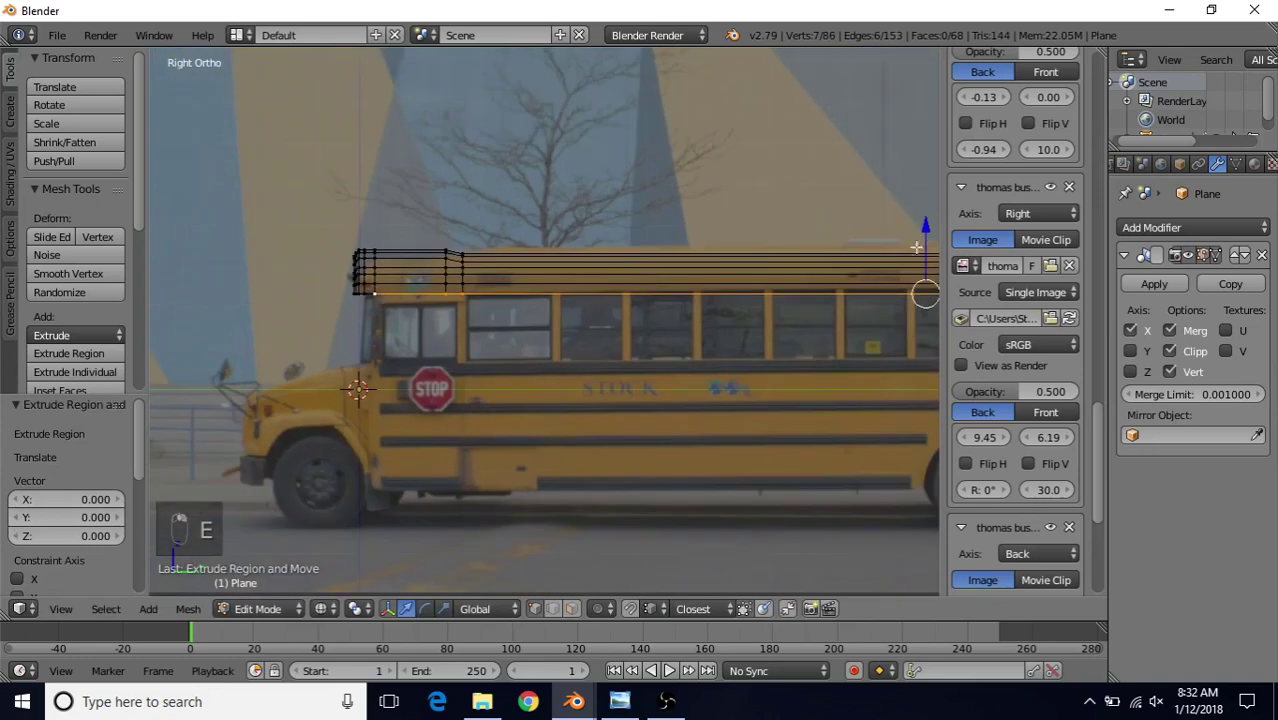
left_click_drag(926, 222, 924, 234)
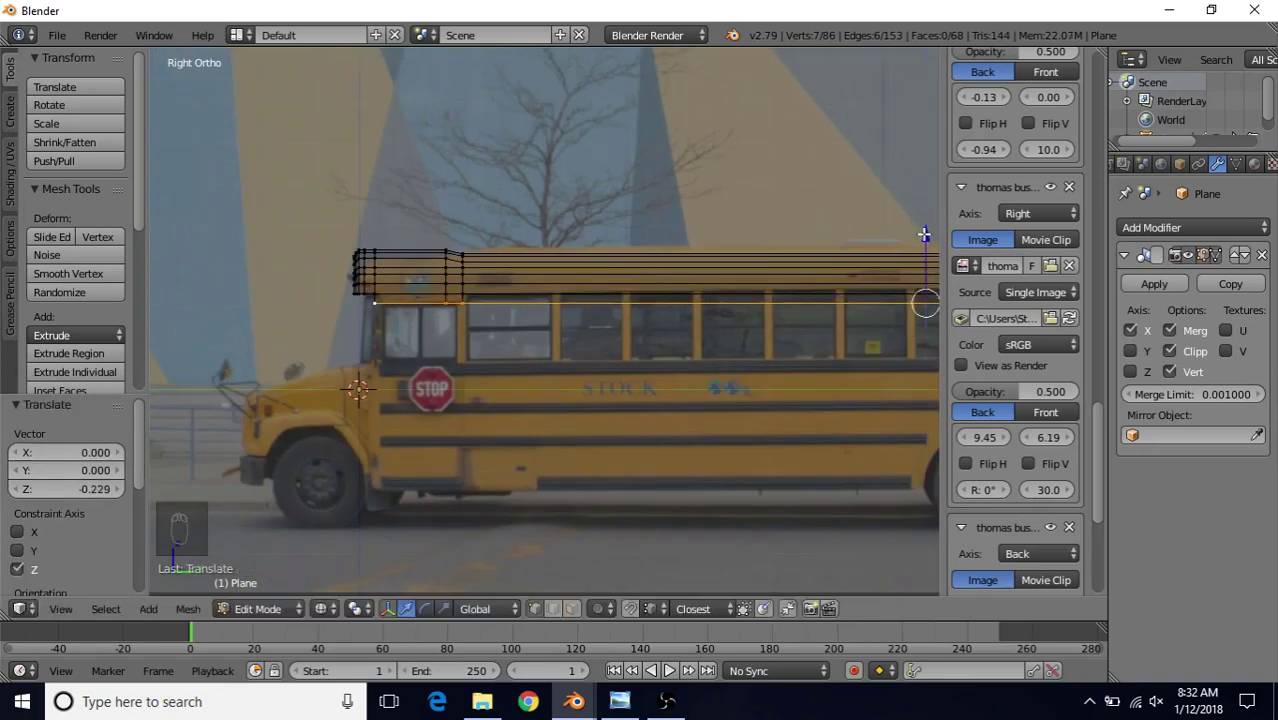
- Use Circle Select to deselect the extruded edge's front vertices above the driver's window, ahead of the first passenger window
key("c")
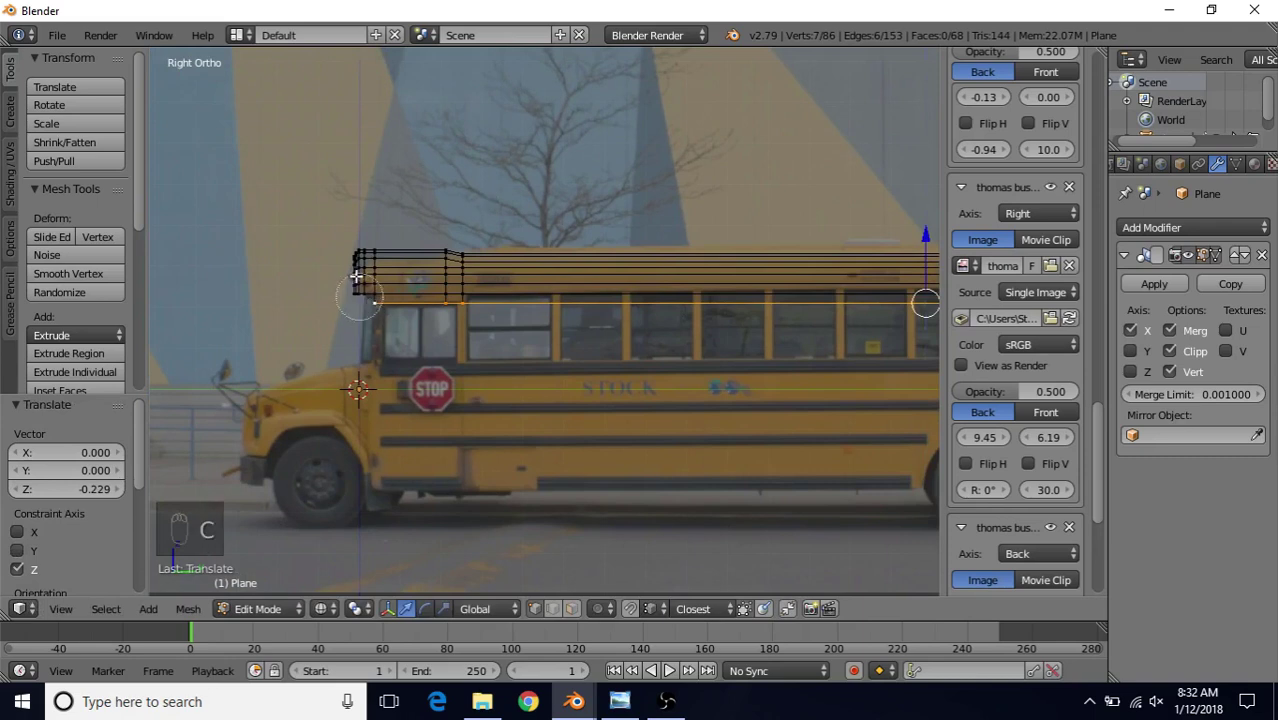
middle_click_drag(361, 310, 435, 308)
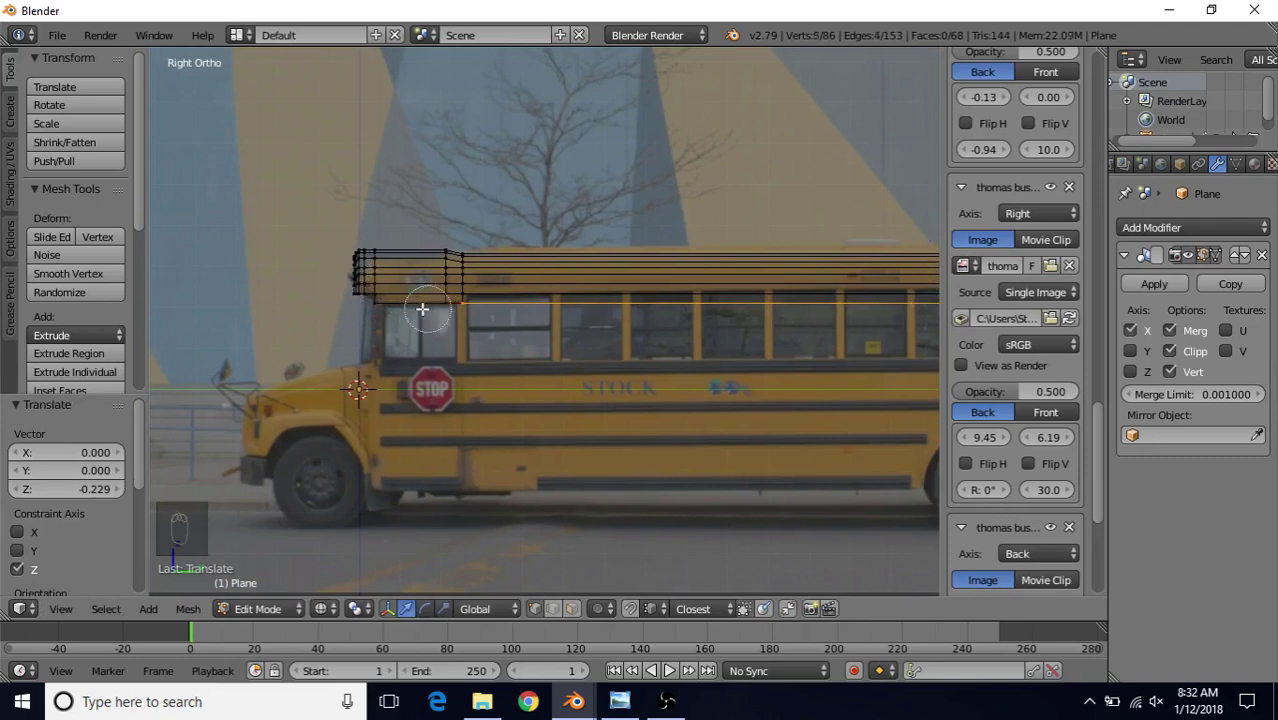
right_click(434, 303)
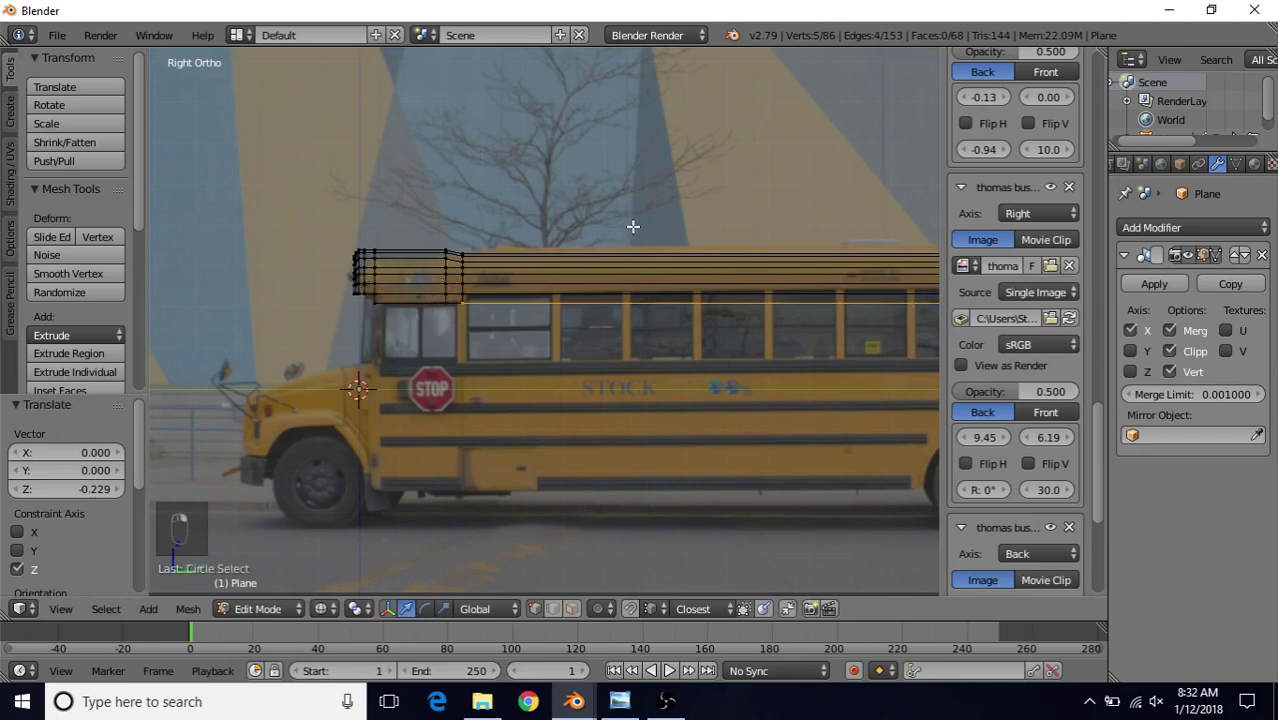
- Extrude the remaining edge above the passenger windows and move it straight down by about 0.247 units on Z
key("e")
right_click(660, 244)
middle_click_drag(660, 244, 512, 232, "shift")
scroll(676, 244, "down", 1)
key("e")
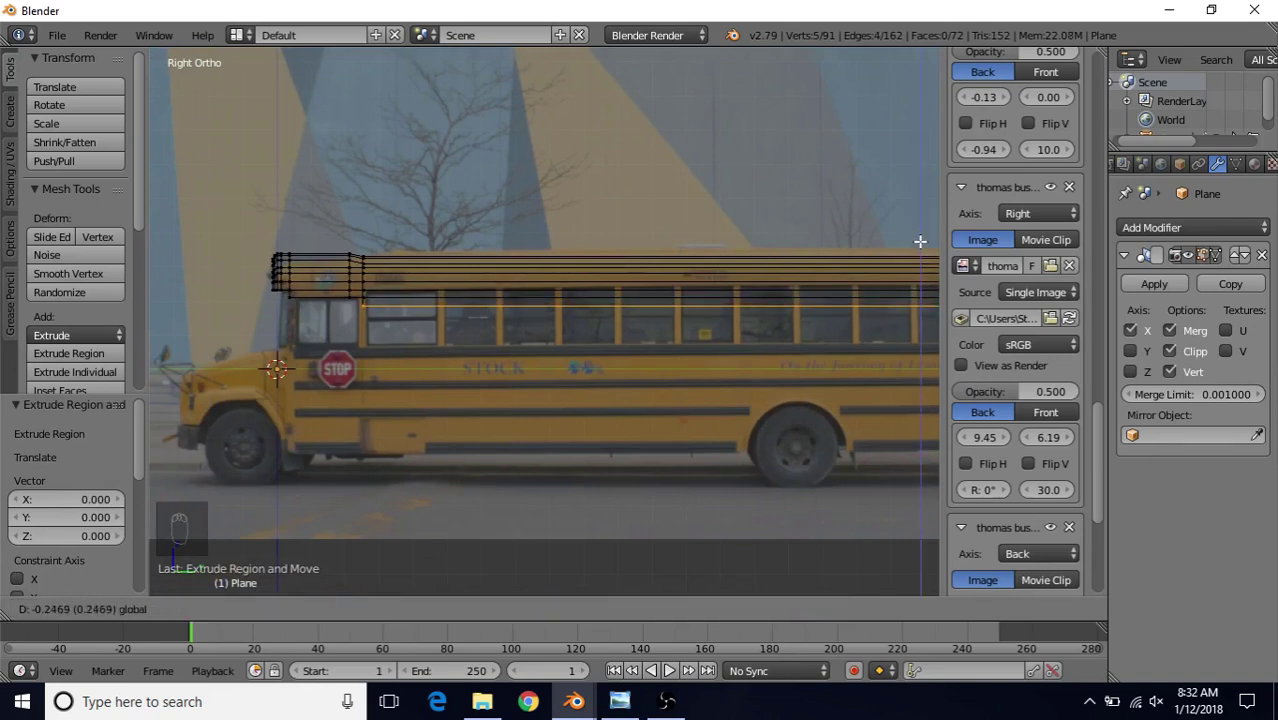
left_click(919, 305)
- Examine the side windows in the Thomas buses photo in Windows Photo Viewer, then compare the extruded edges with Blender's side reference
left_click(638, 652)
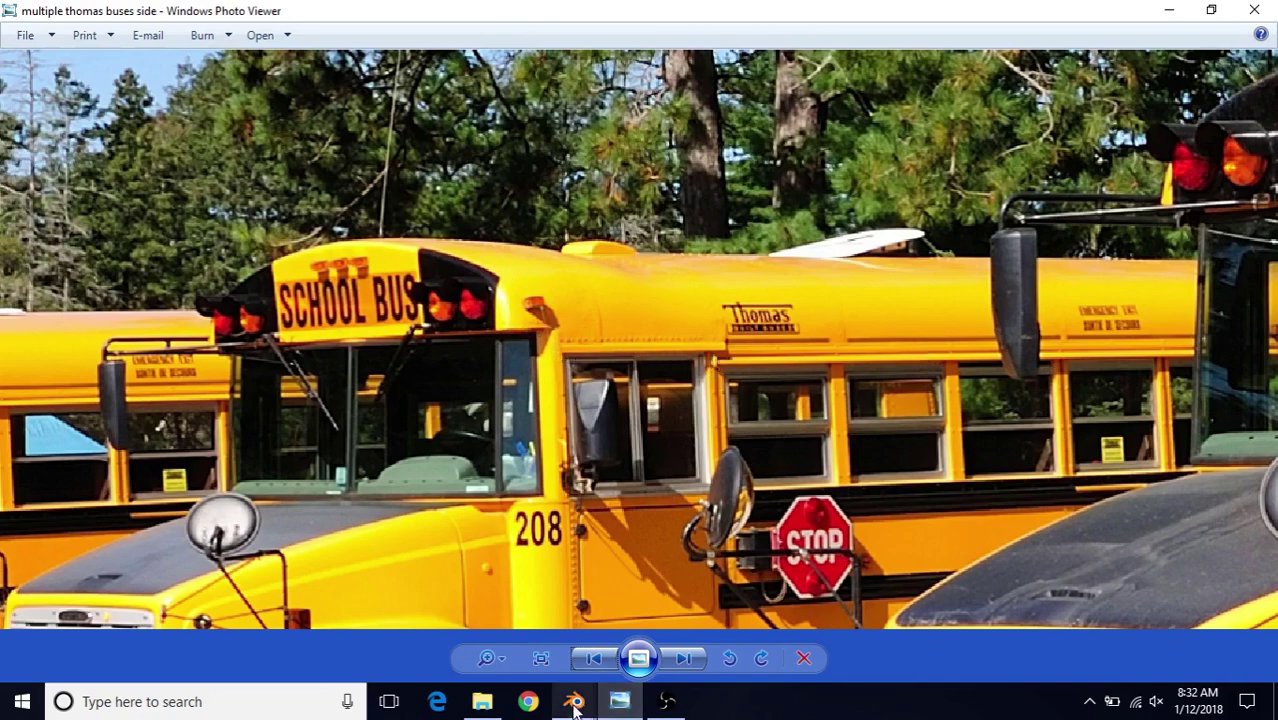
mouse_move(575, 701)
left_click(683, 612)
scroll(476, 329, "up", 3)
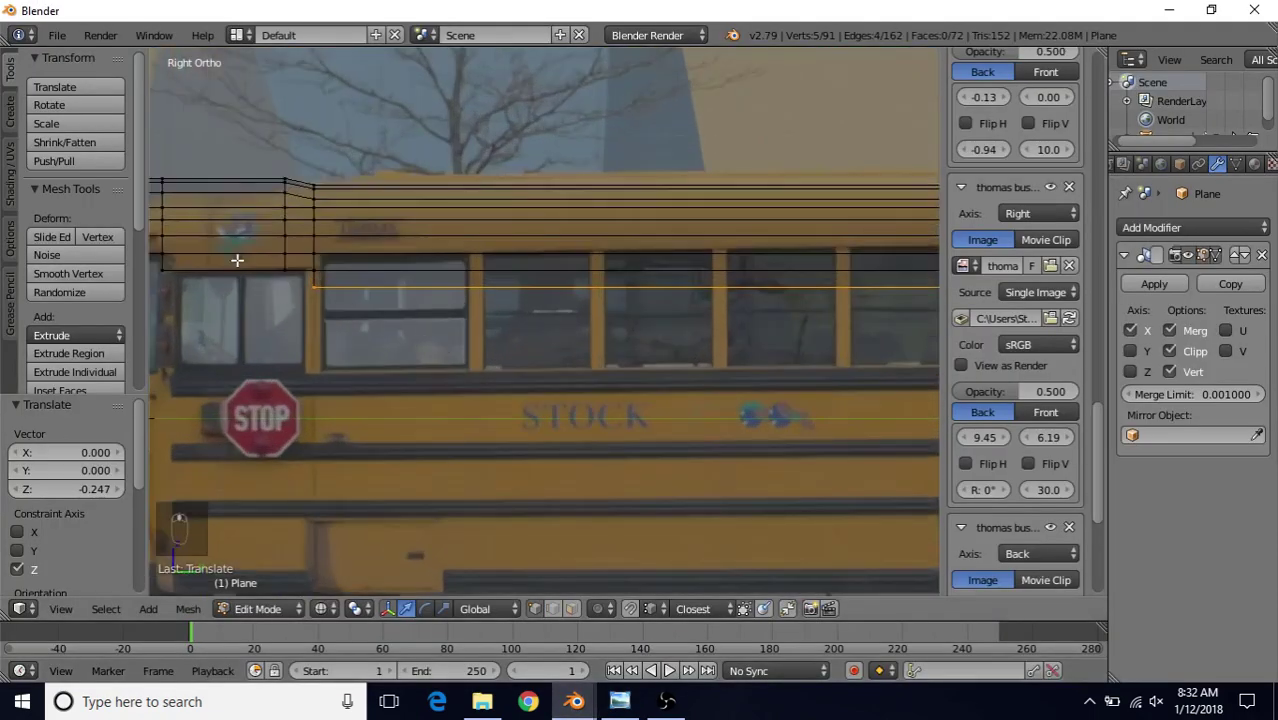
scroll(508, 271, "up", 2, "ctrl")
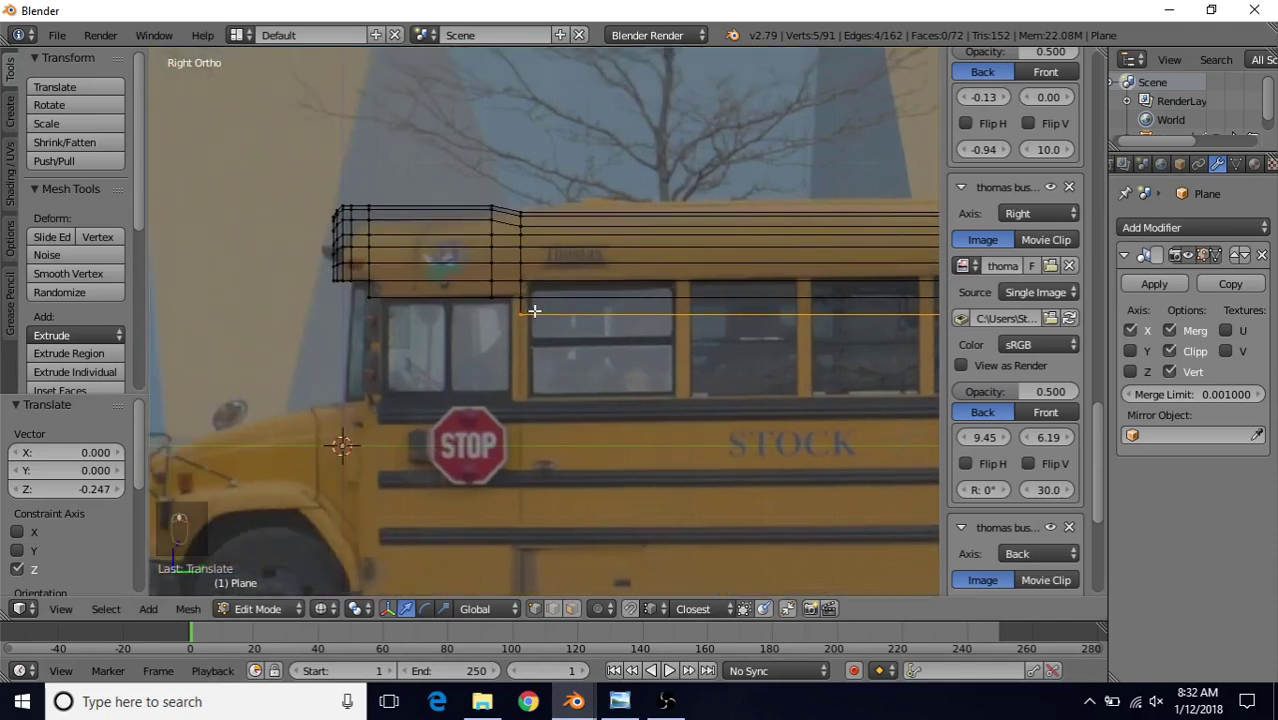
scroll(722, 368, "down", 3)
scroll(585, 314, "down", 4, "ctrl")
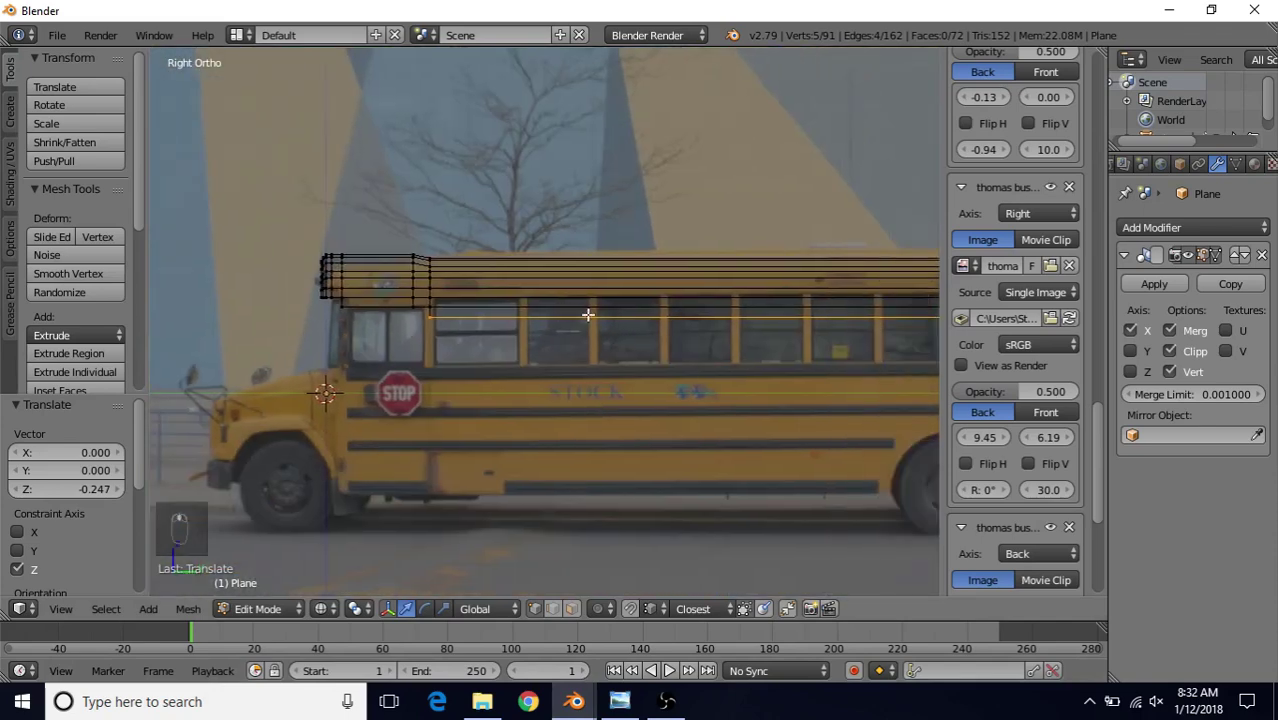
scroll(561, 289, "down", 2, "ctrl")
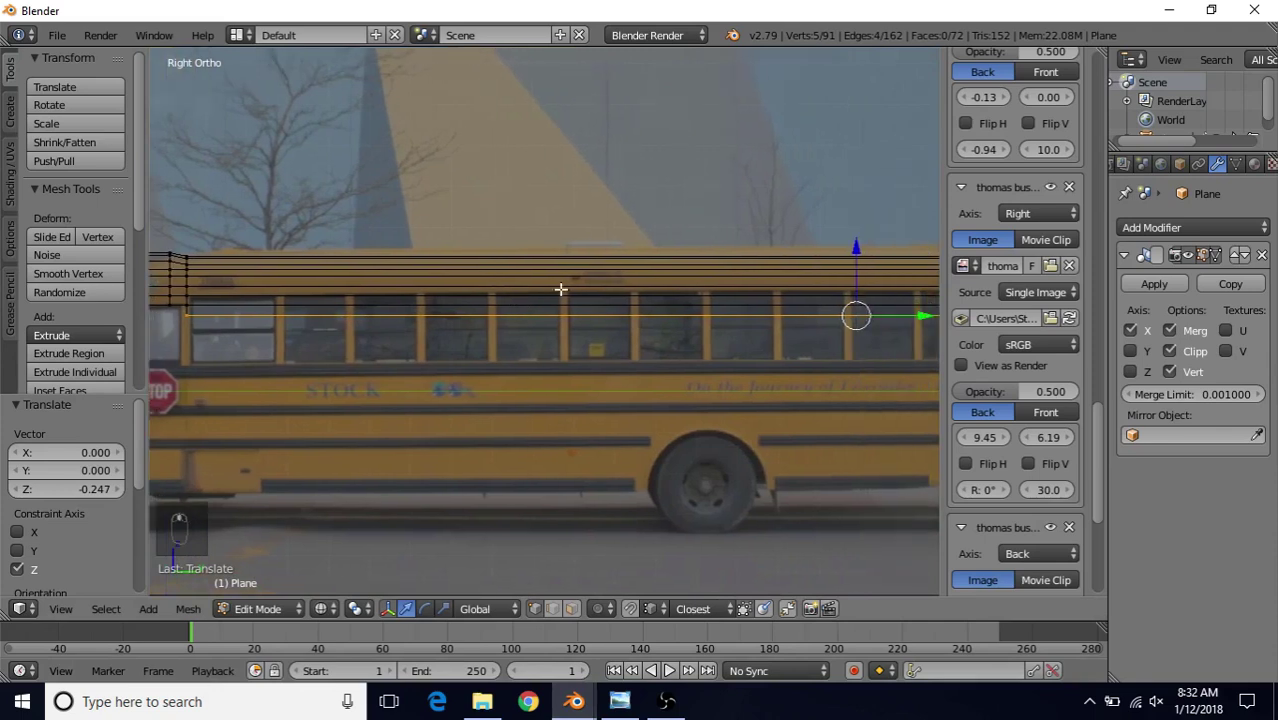
- Raise the selected lower edge of the roof side by 0.091 along Z and check it against the bus side photo
left_click_drag(856, 249, 856, 246)
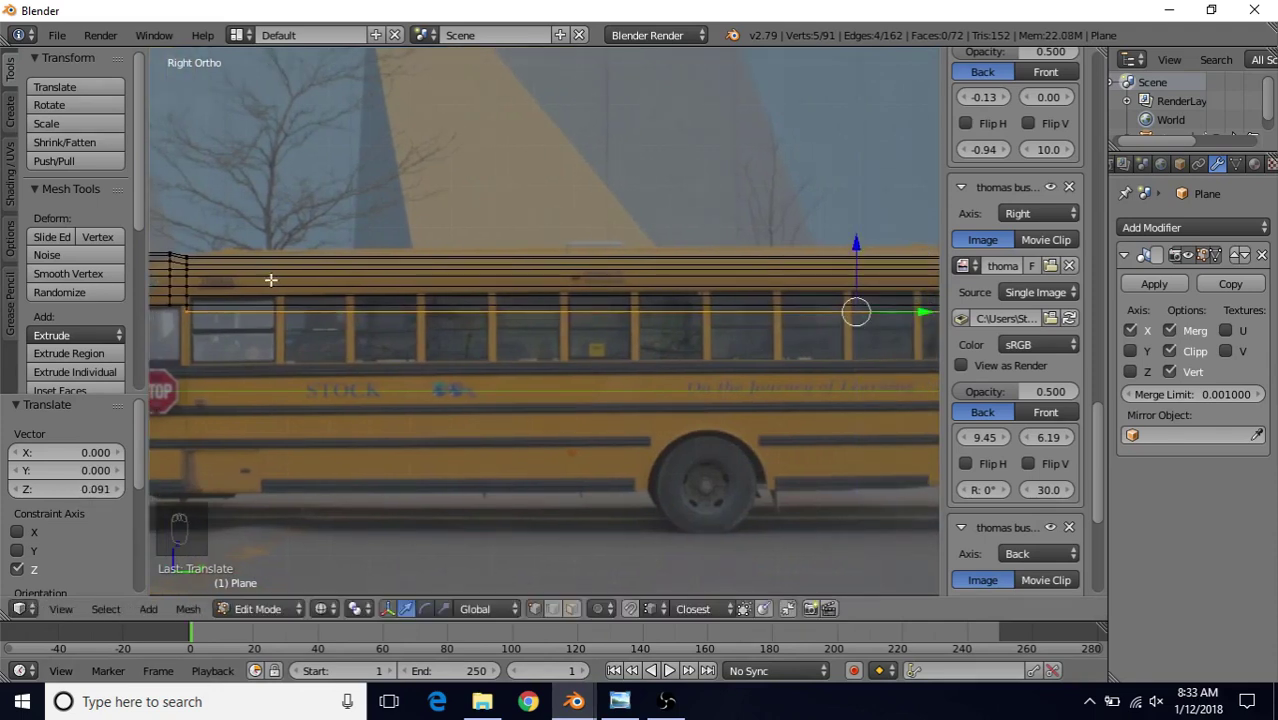
middle_click_drag(271, 282, 441, 286, "shift")
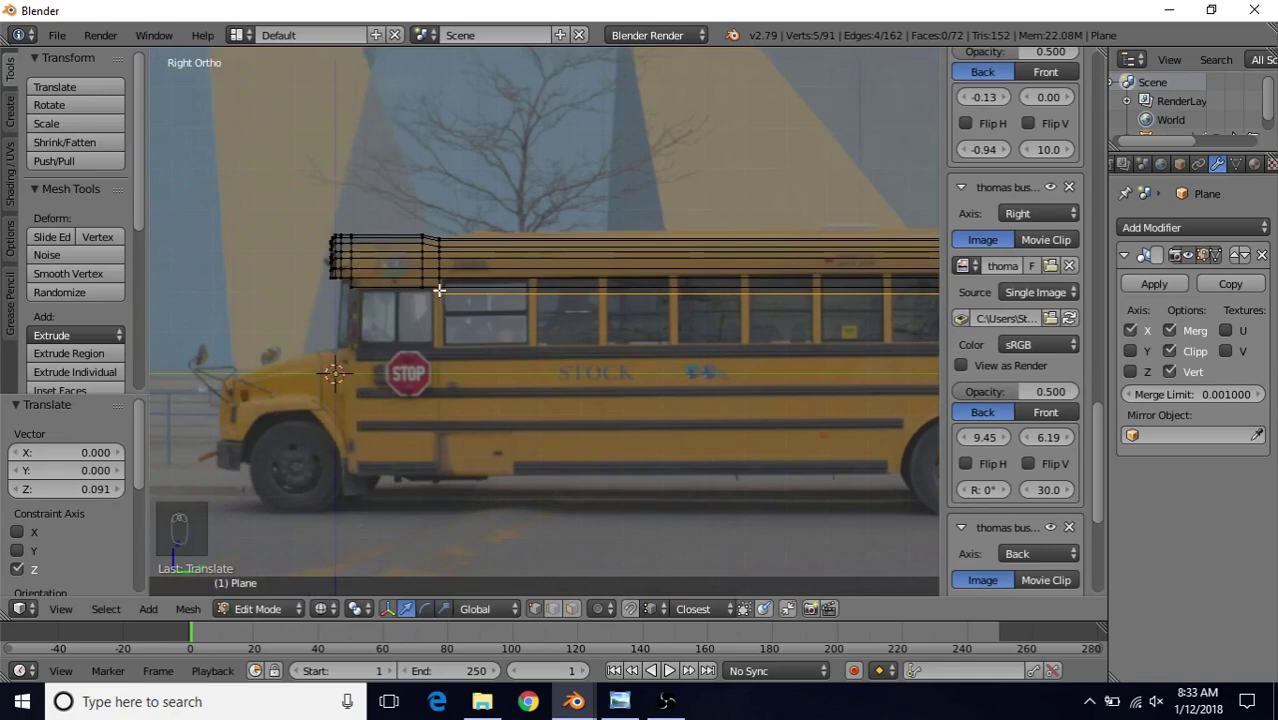
left_click(619, 701)
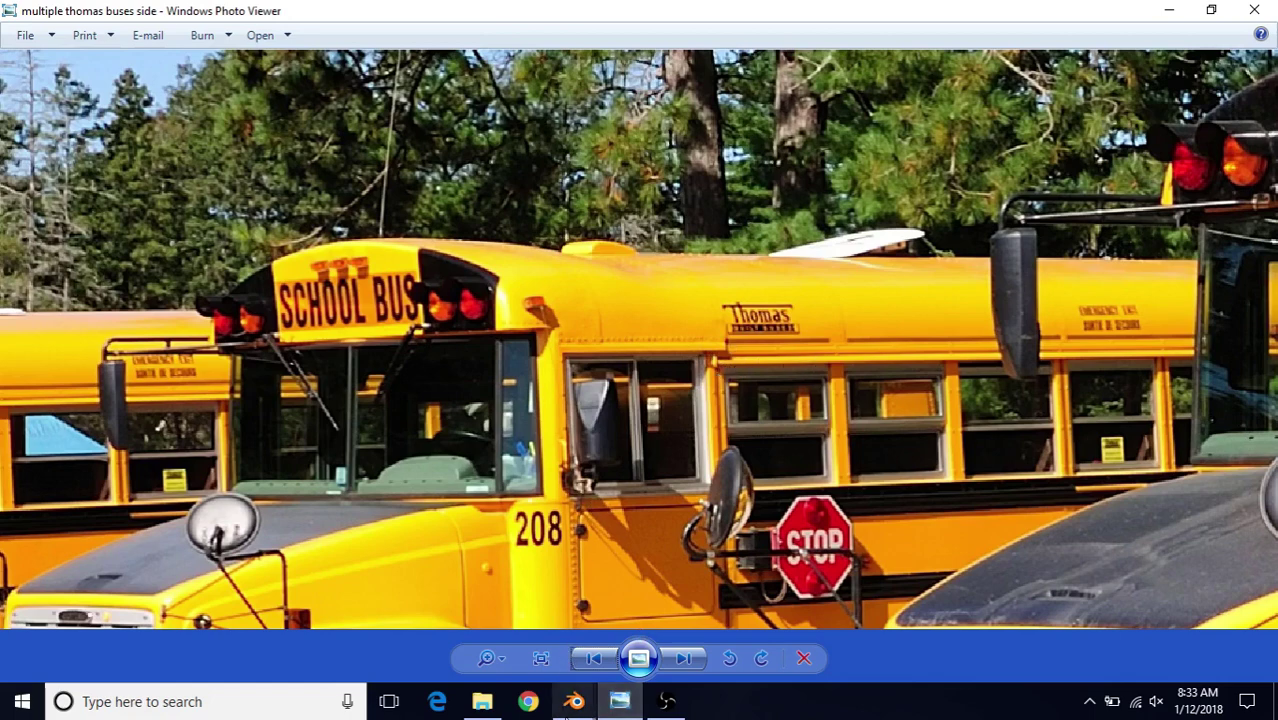
mouse_move(574, 701)
left_click(634, 657)
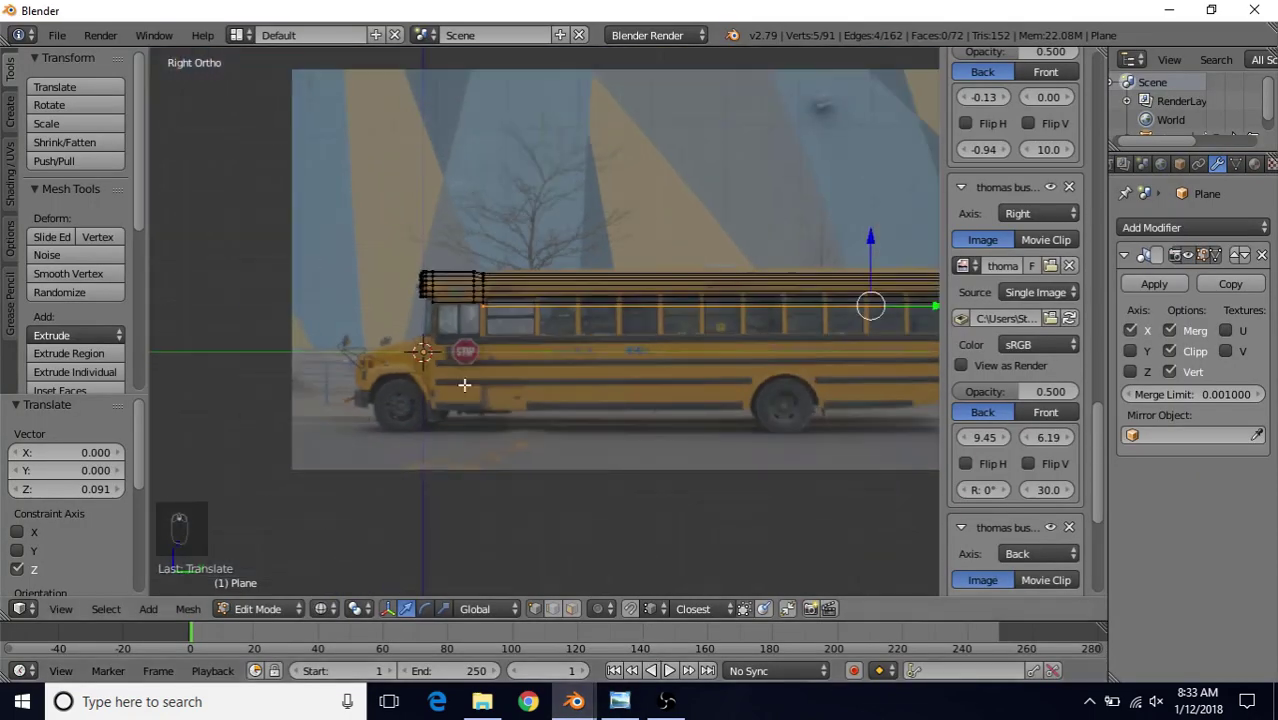
- Examine the roof mesh in solid shading from behind and the side, and compare it with the bus photo
key("a")
key("Tab")
scroll(608, 400, "down", 4)
key("z")
mouse_move(662, 314)
middle_mouse_down()
mouse_move(543, 355)
mouse_move(463, 358)
mouse_move(519, 377)
mouse_move(577, 335)
mouse_move(699, 420)
middle_mouse_up()
key("Tab")
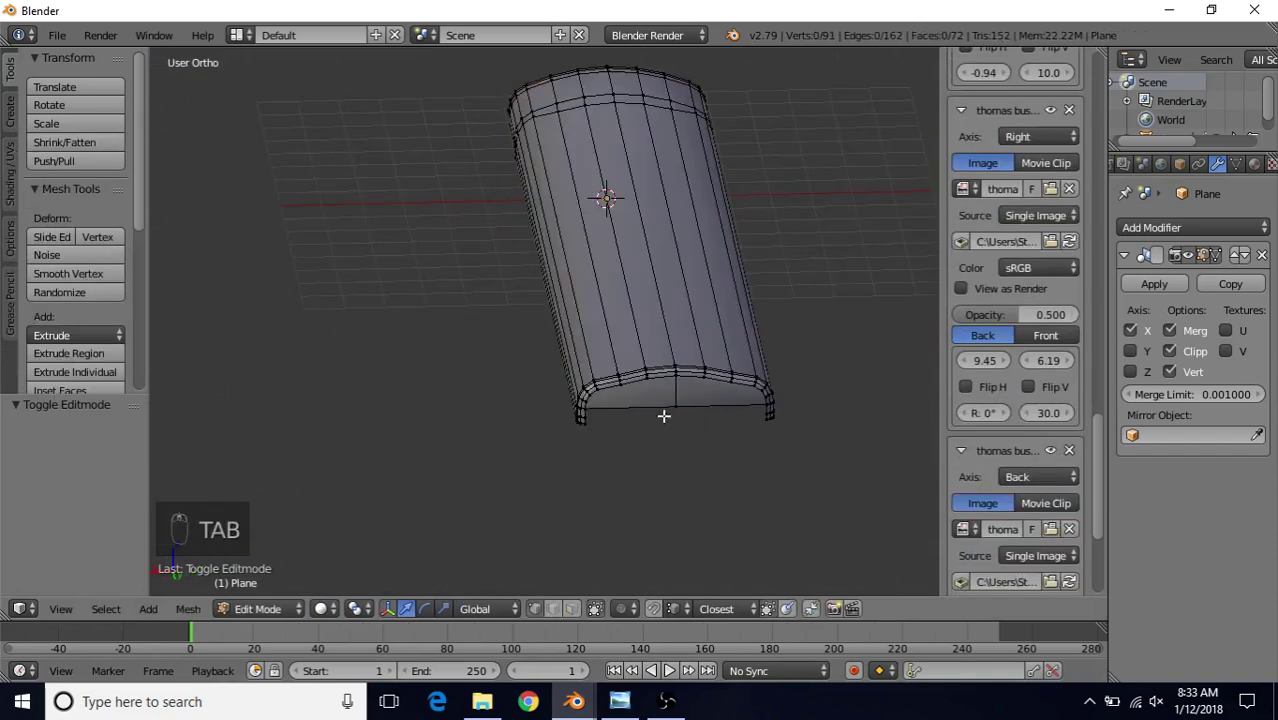
middle_click_drag(638, 357, 533, 359)
key("Tab")
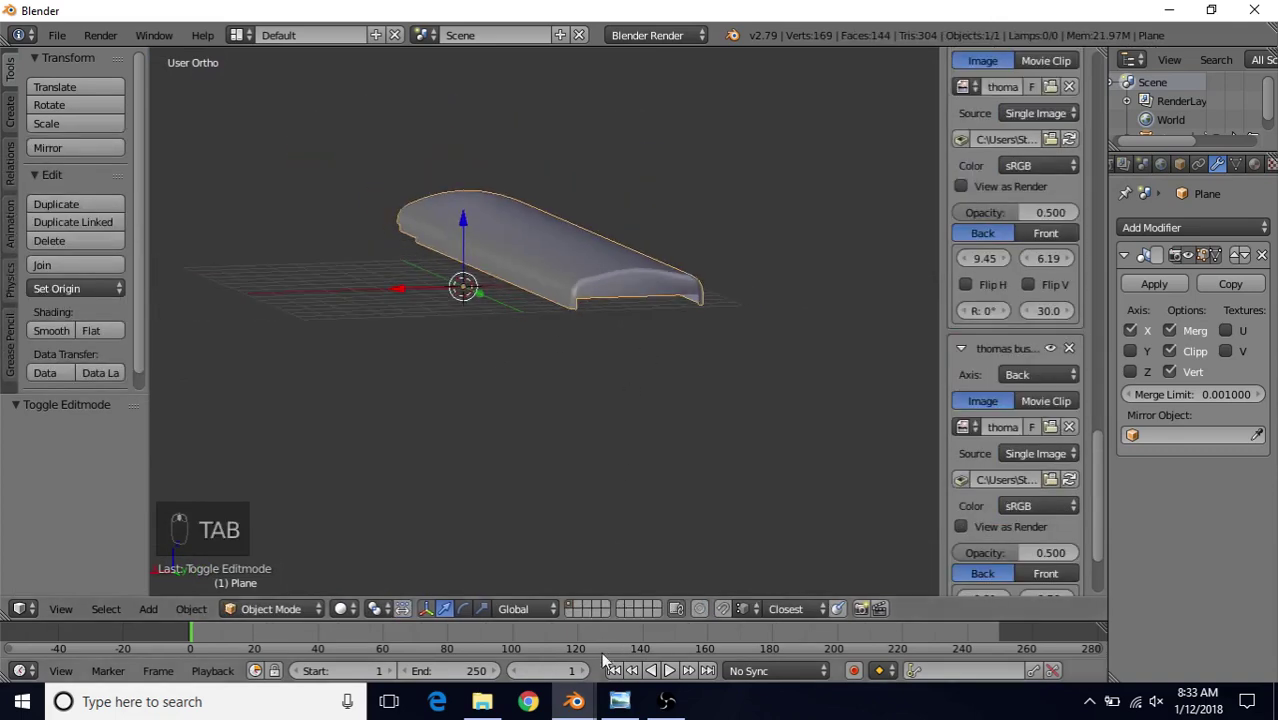
left_click(619, 701)
mouse_move(574, 701)
left_click(623, 645)
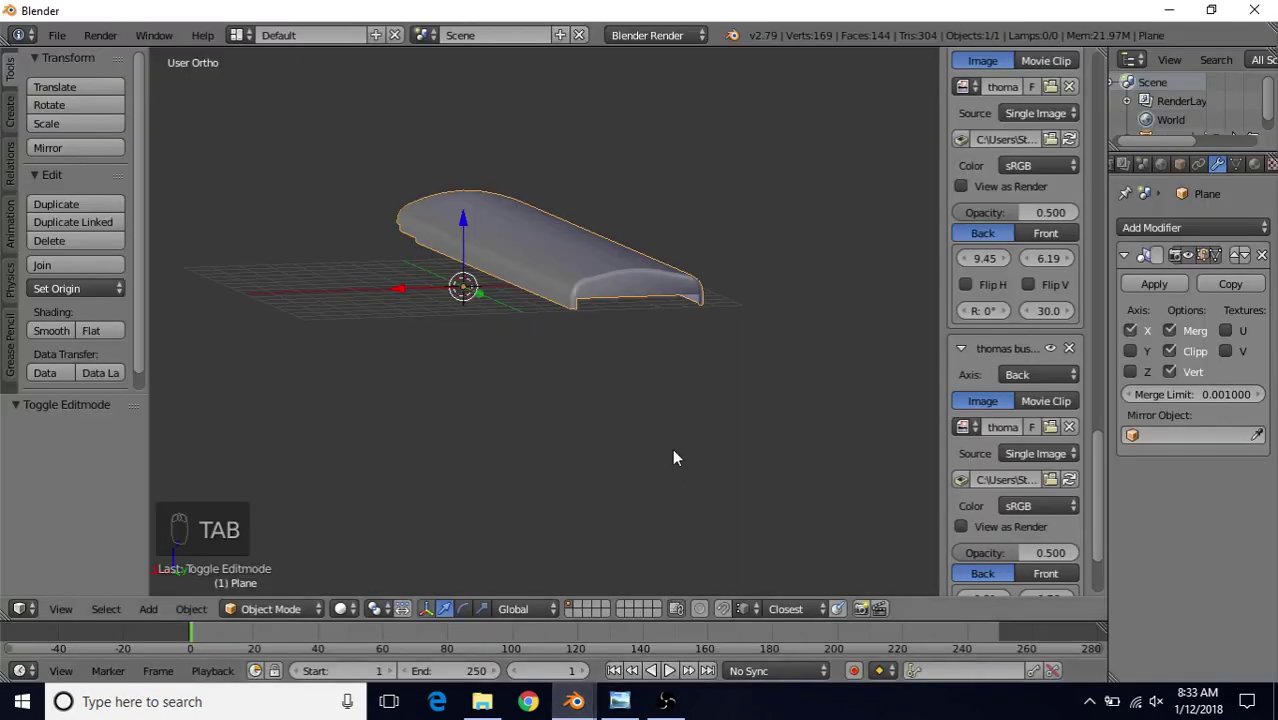
- Extrude the lower centre vertex of the roof's rear panel 0.229 down along Z, level with the next row of side vertices
key("ctrl+KP_1")
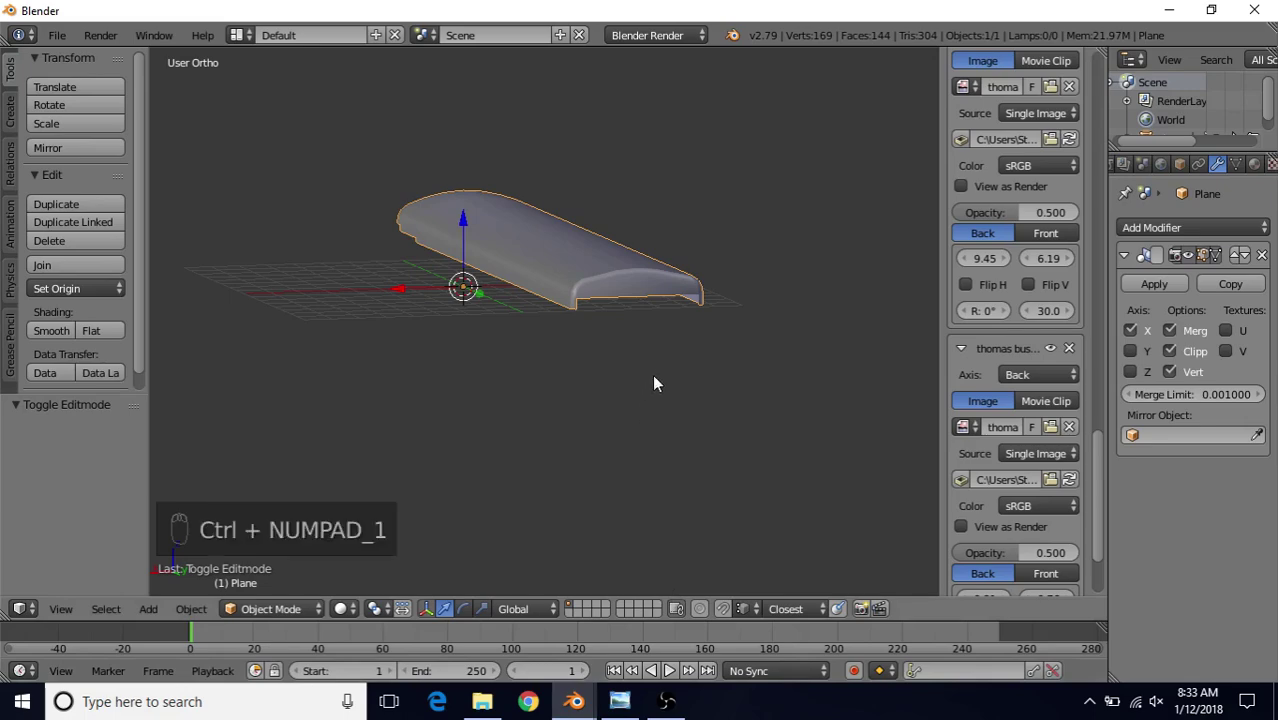
key("ctrl+KP_1")
scroll(560, 330, "up", 4)
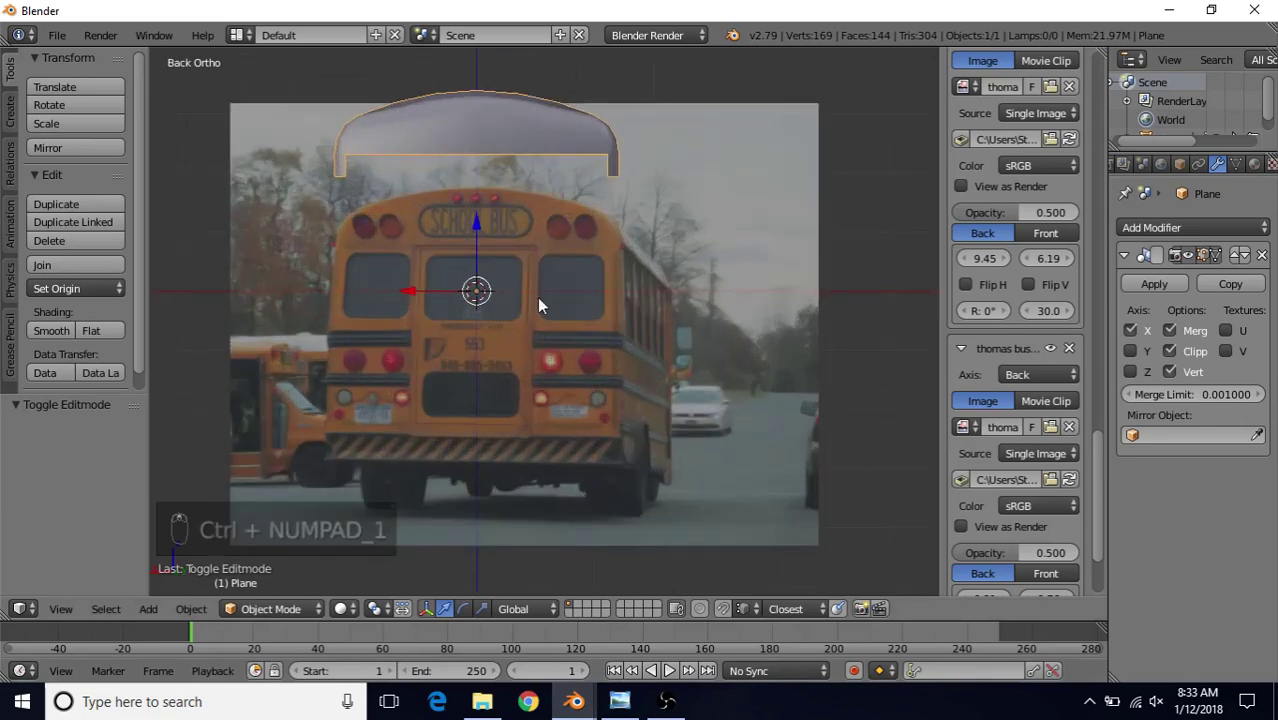
middle_click_drag(537, 297, 618, 374, "shift")
scroll(618, 374, "up", 2)
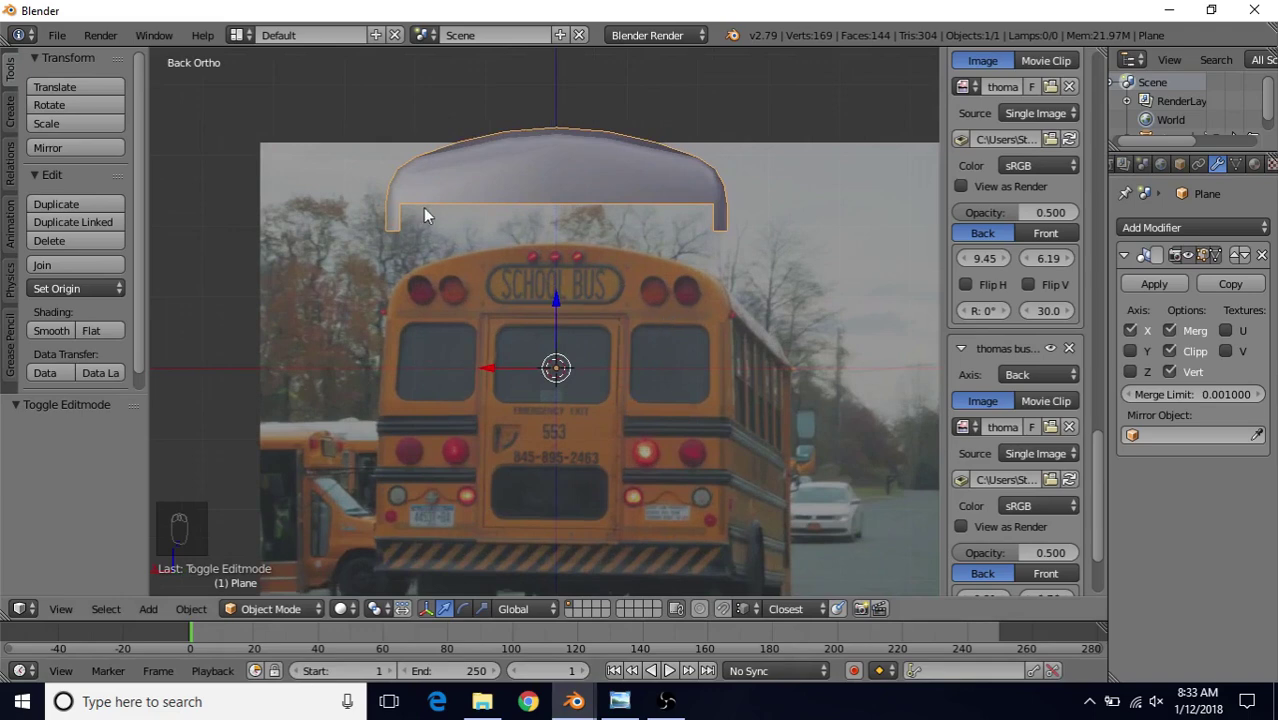
key("Tab")
scroll(540, 266, "up", 3)
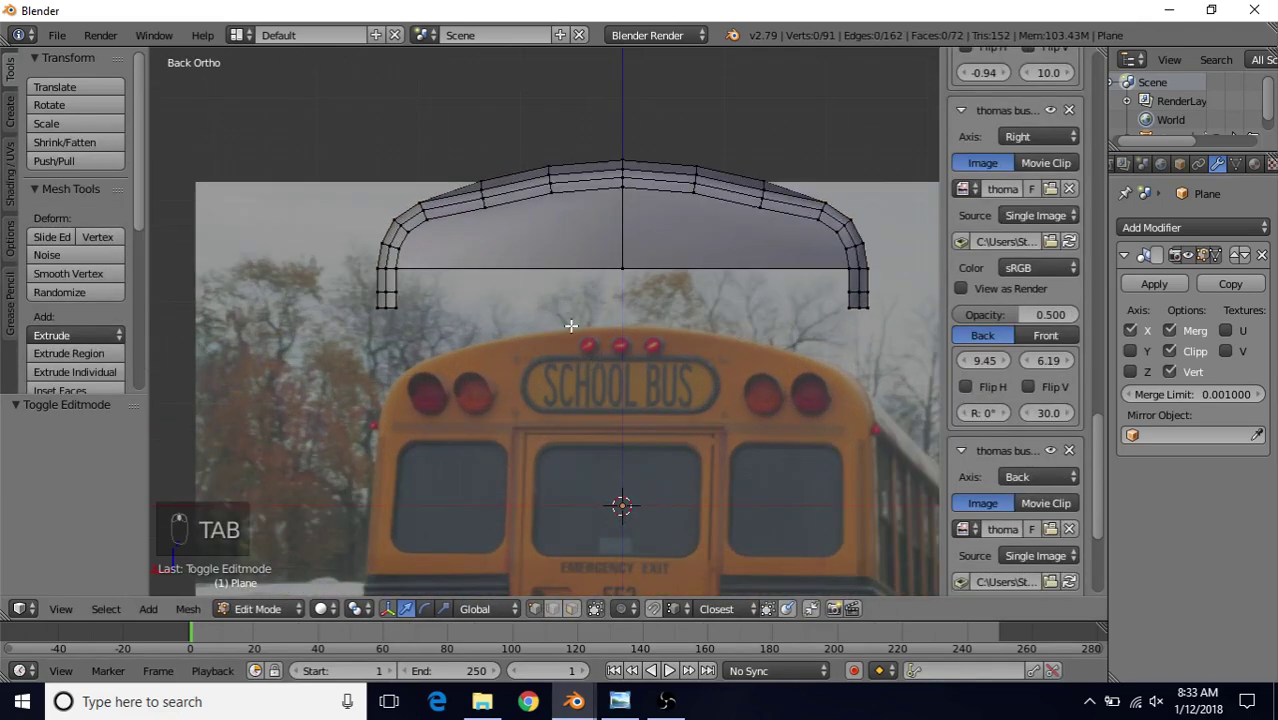
right_click(611, 270)
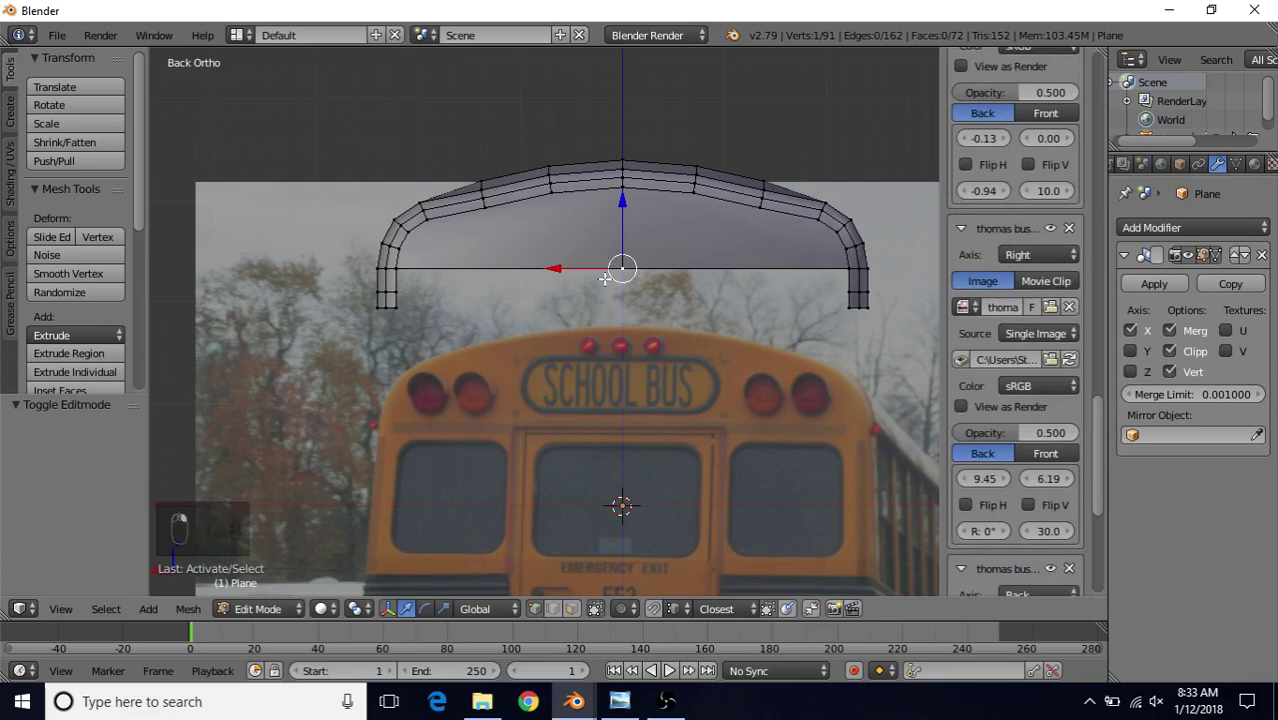
middle_click_drag(613, 309, 651, 309, "shift")
key("e")
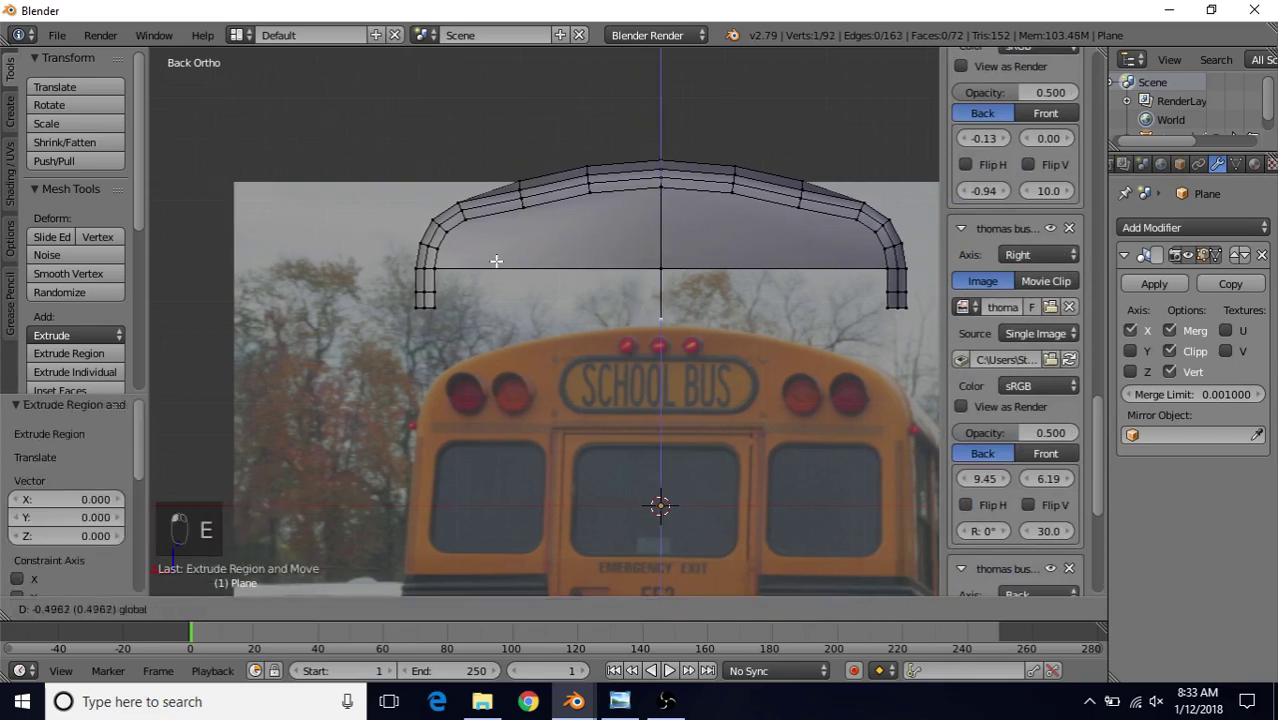
left_click(436, 289)
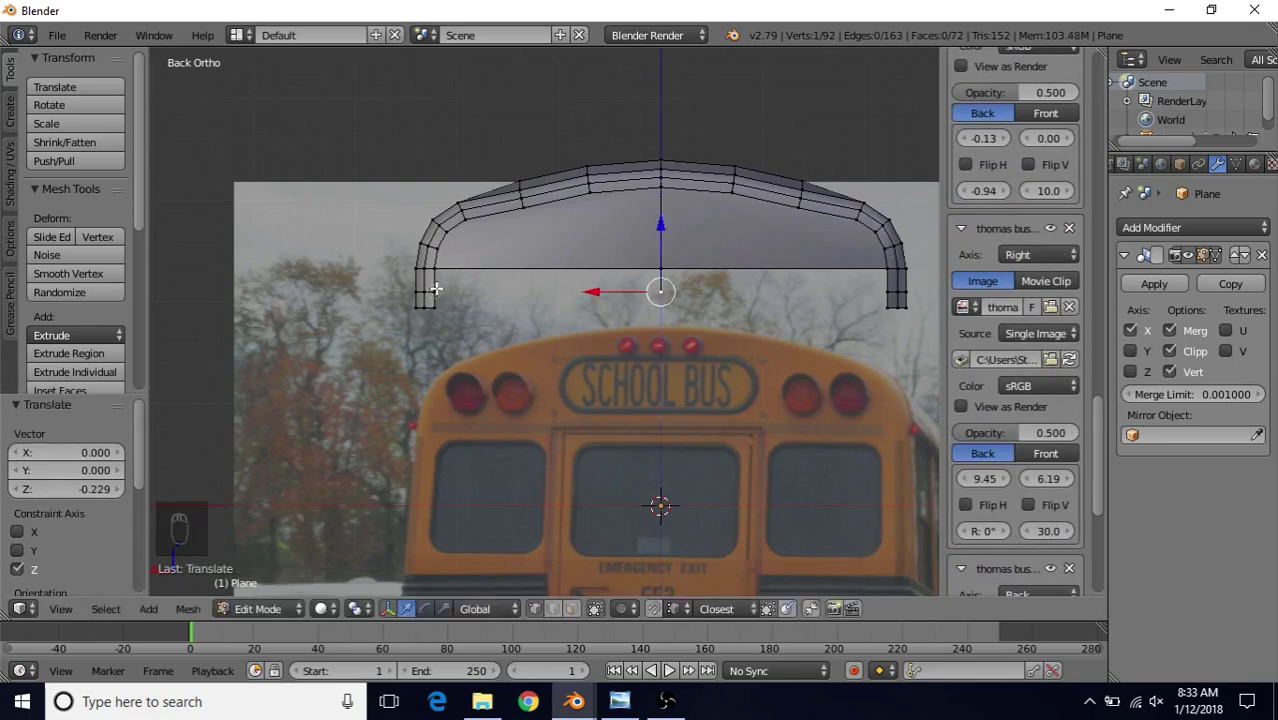
- Extrude the new centre vertex a further 0.155 down along Z, level with the bottom of the roof sides
key("e")
right_click(523, 234)
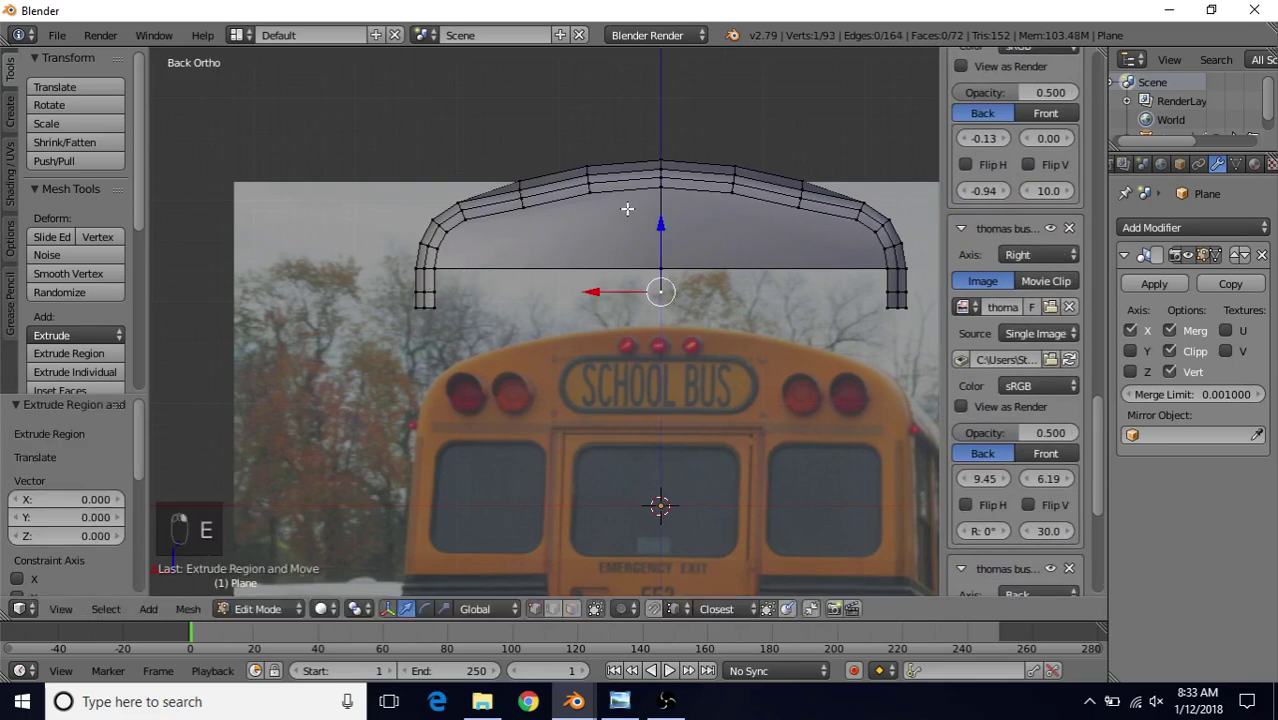
left_click_drag(660, 223, 435, 311)
type("g")
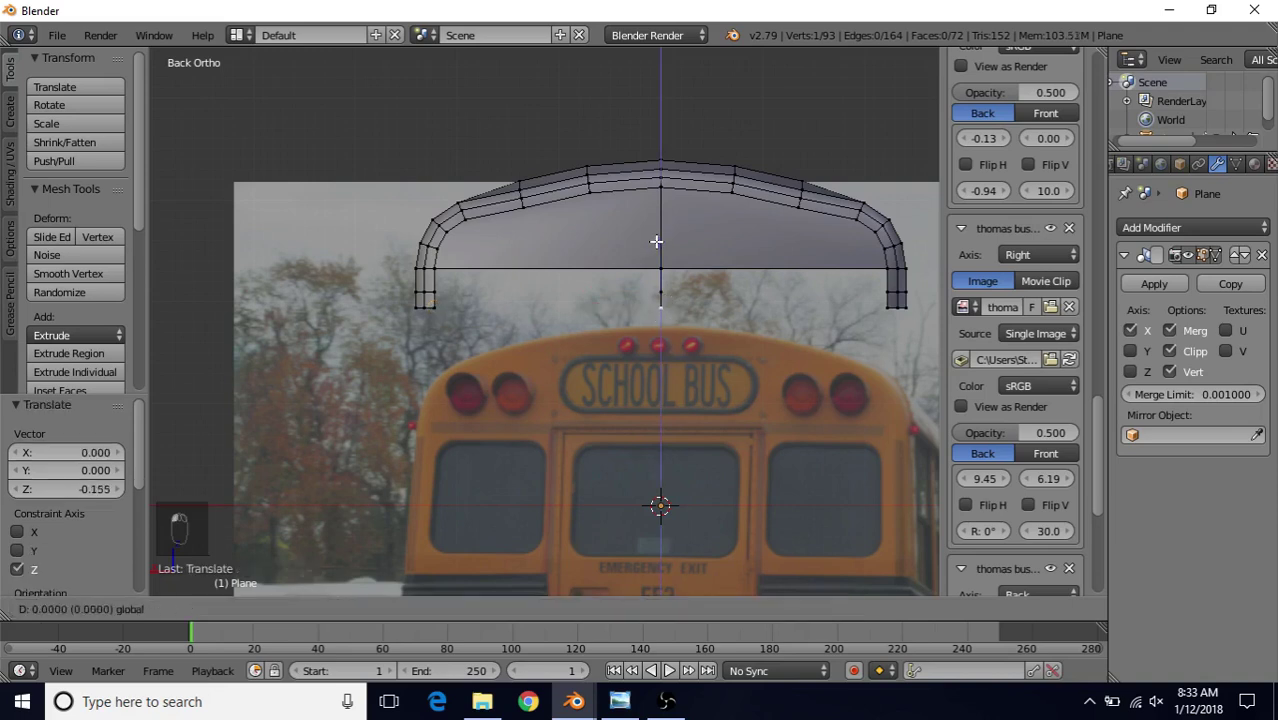
type("z0")
left_click(442, 312)
scroll(729, 273, "up", 2, "ctrl")
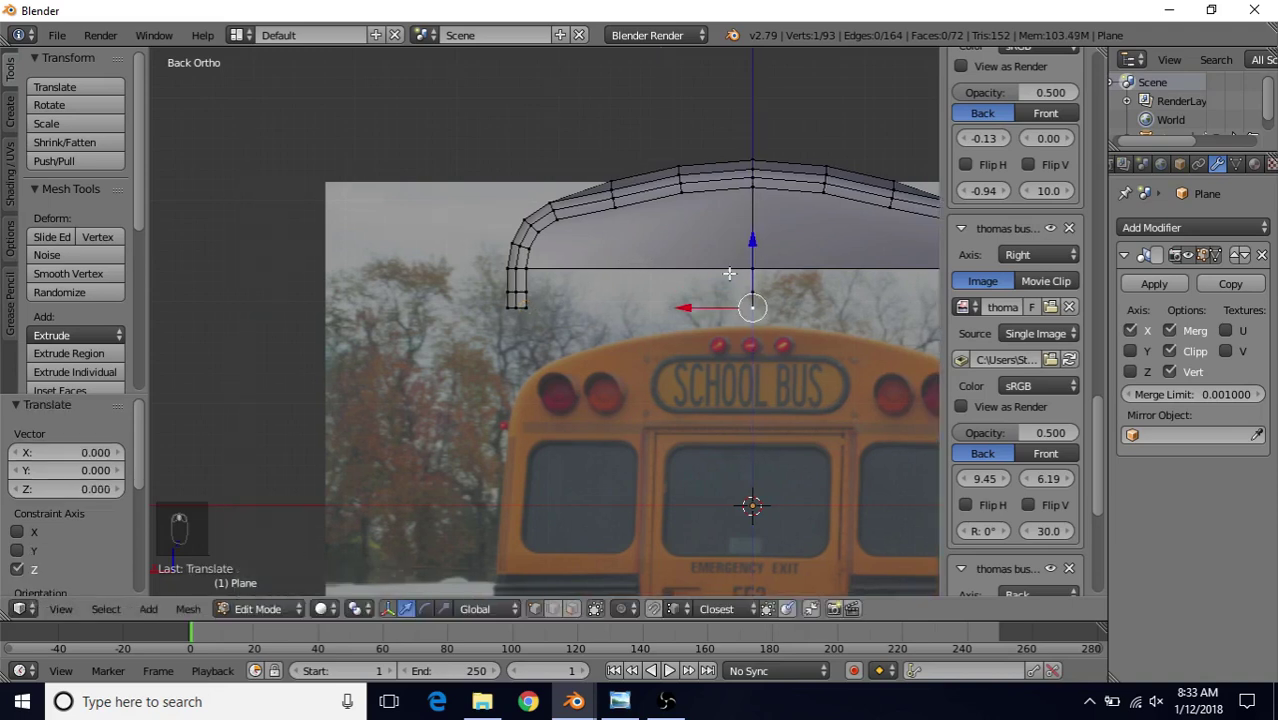
- Fill the two open strips below the rear panel with faces between the inner side vertices and the extruded centre vertices
right_click(532, 266)
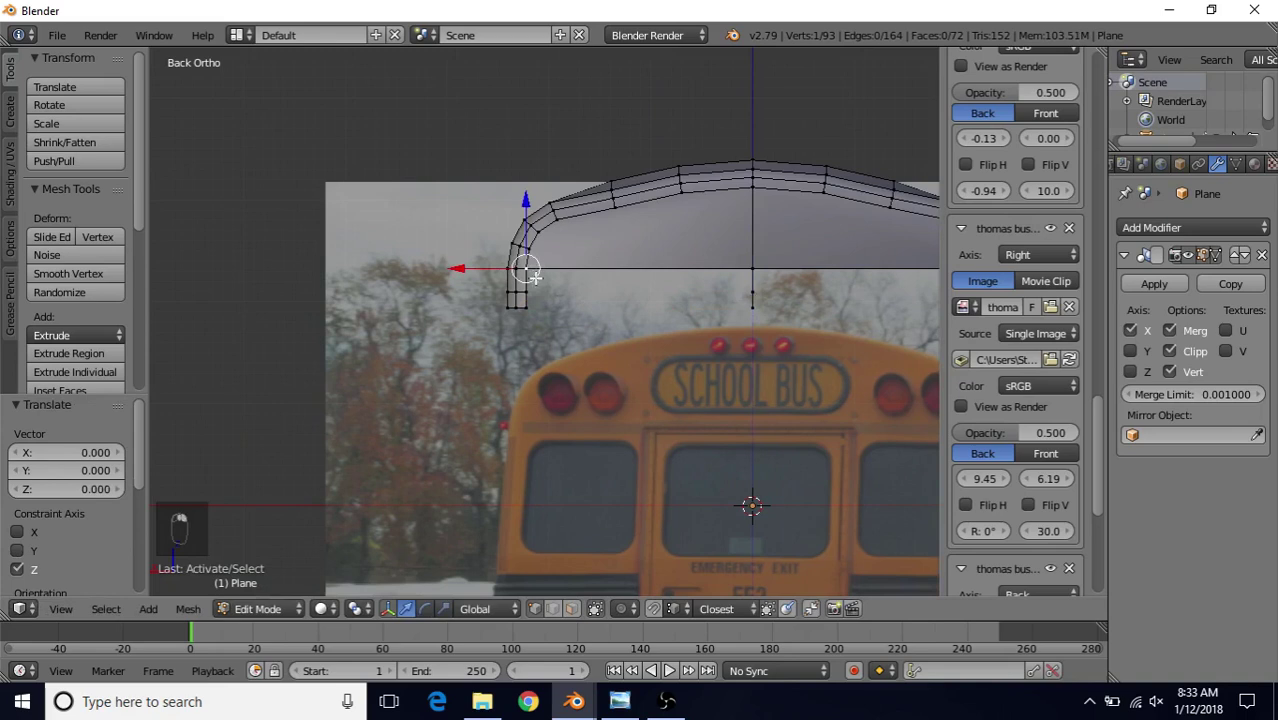
right_click(760, 269, "shift")
key("f")
right_click(526, 293)
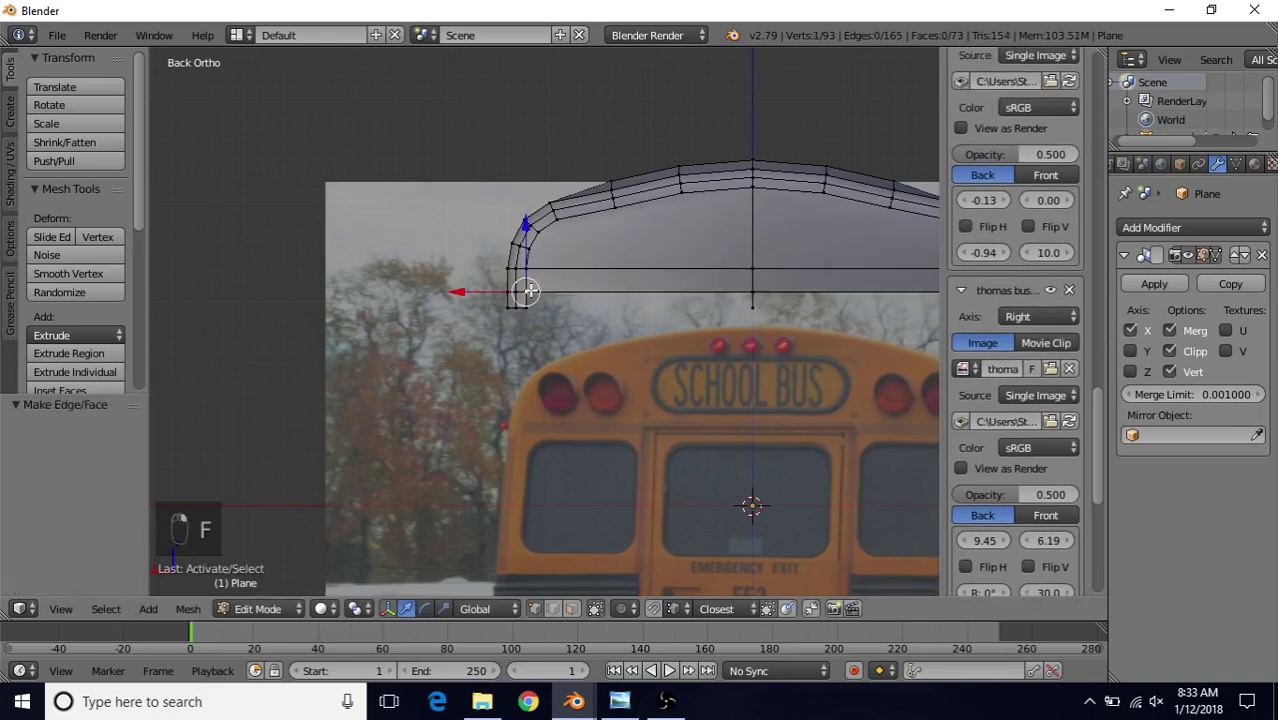
right_click(745, 288, "shift")
key("f")
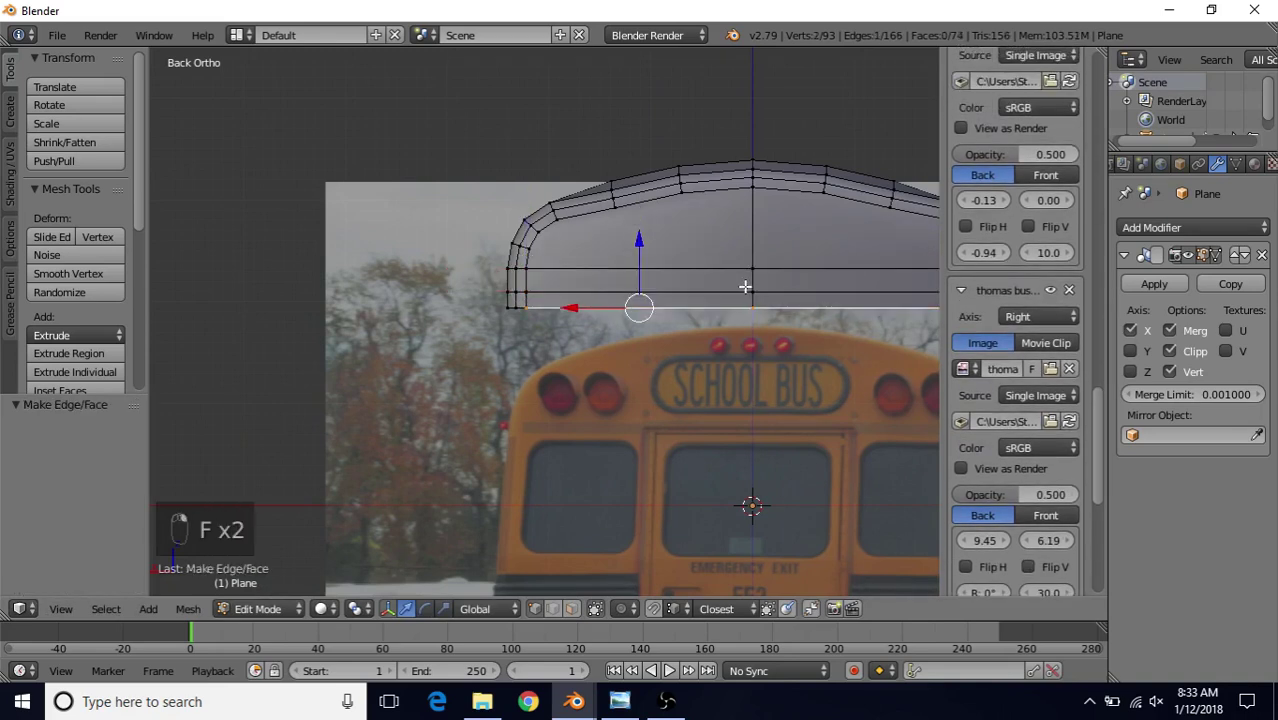
key("a")
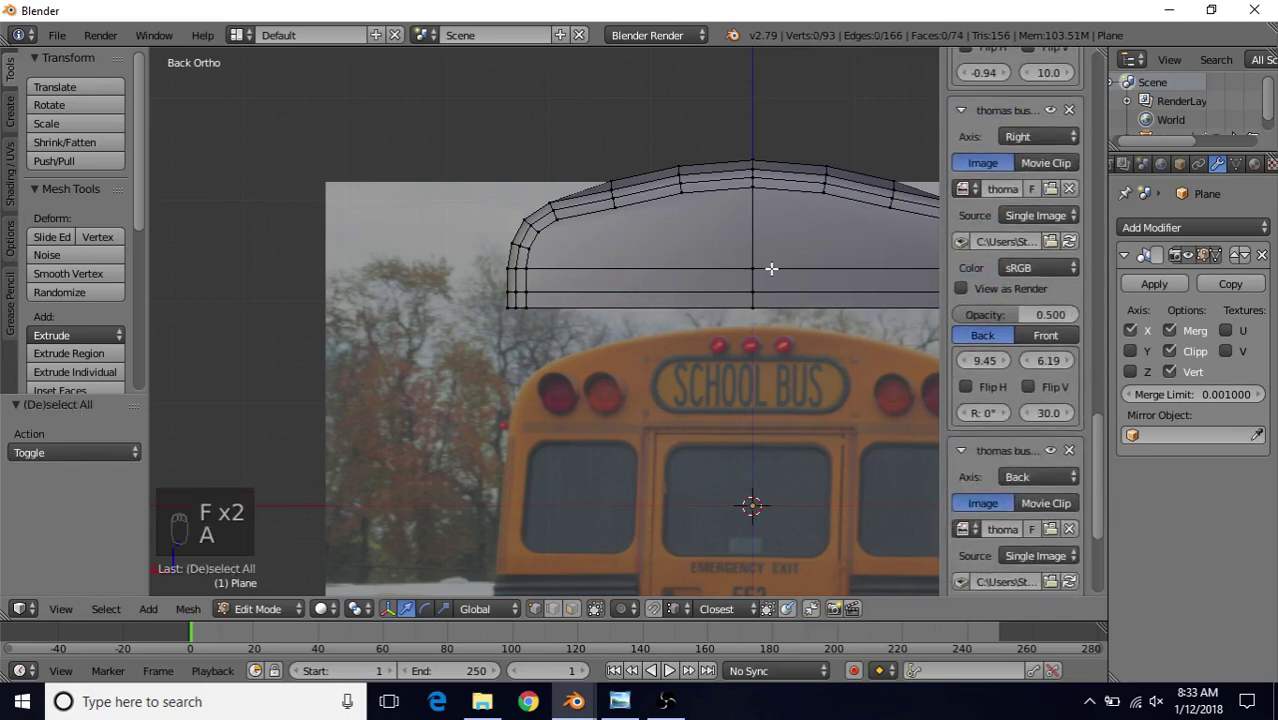
- Examine the whole roof in Object Mode and compare it with the front roof and lights in the bus photo
scroll(771, 268, "down", 4)
key("Tab")
middle_click_drag(585, 297, 773, 295)
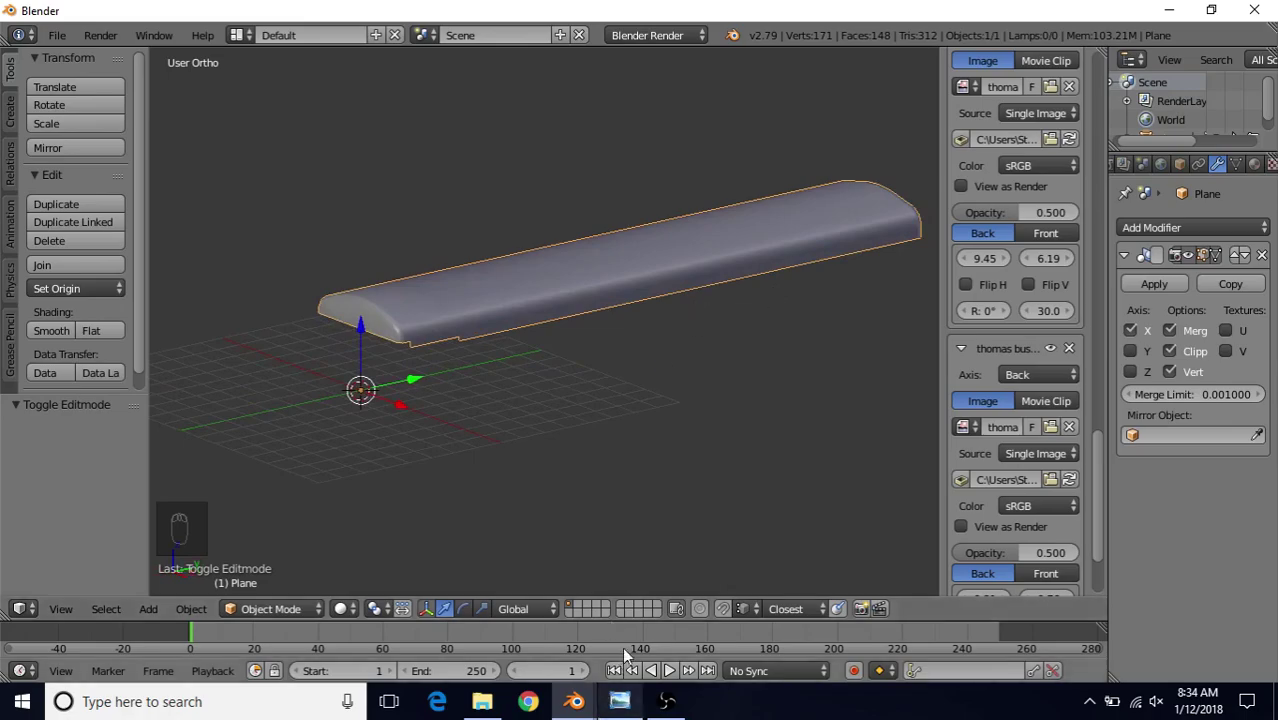
left_click(620, 700)
left_click_drag(478, 347, 538, 355)
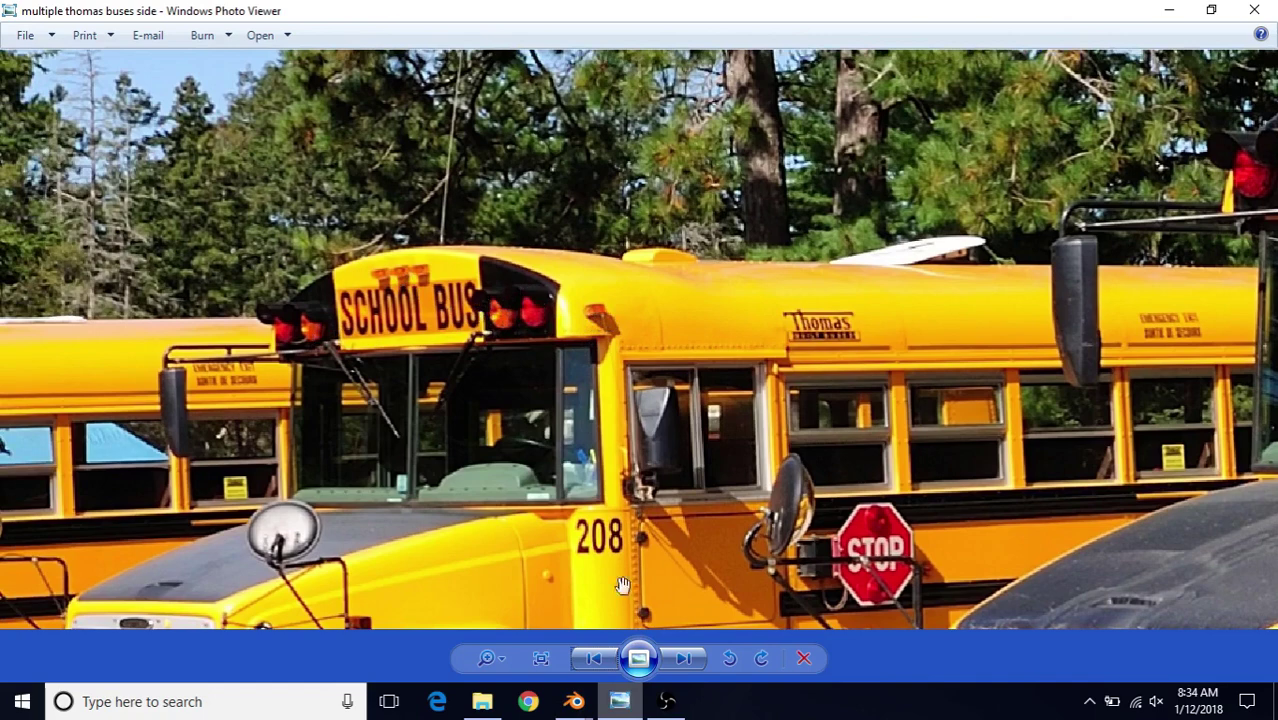
left_click(578, 703)
left_click(633, 635)
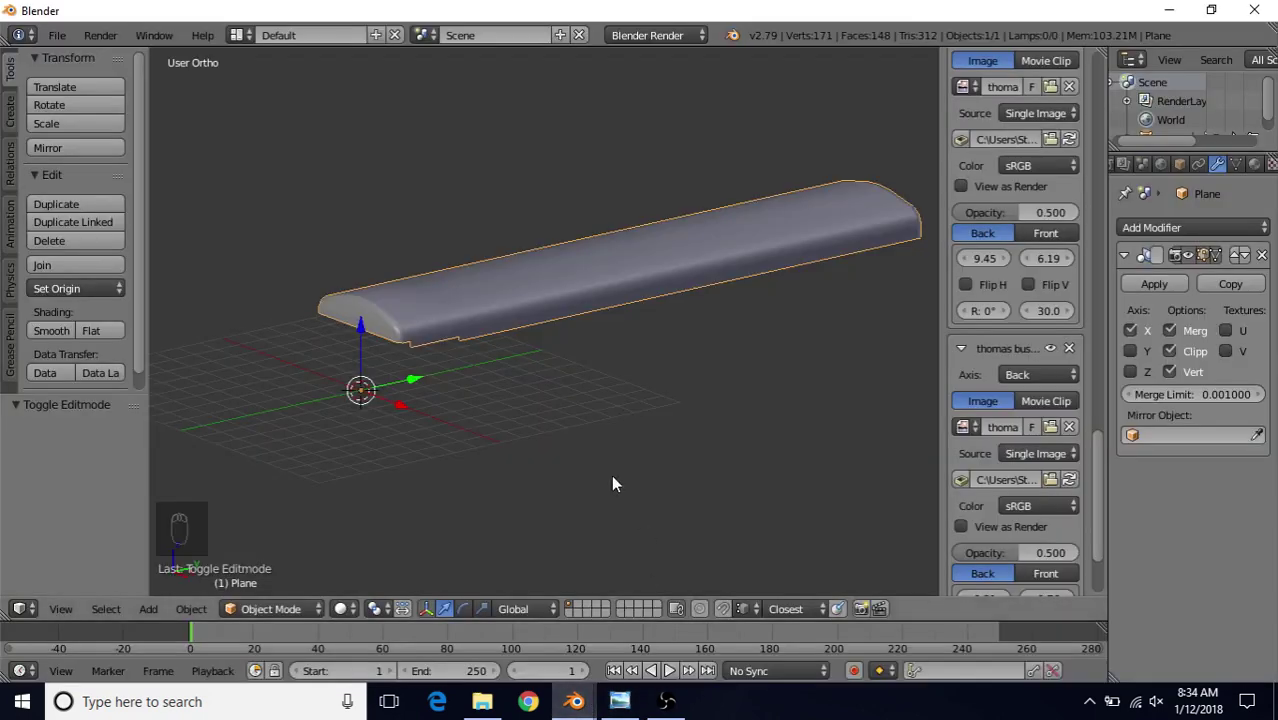
- In the back view, edit the roof mesh and place the 3D cursor in the empty area beside the reference image
key("ctrl+KP_1")
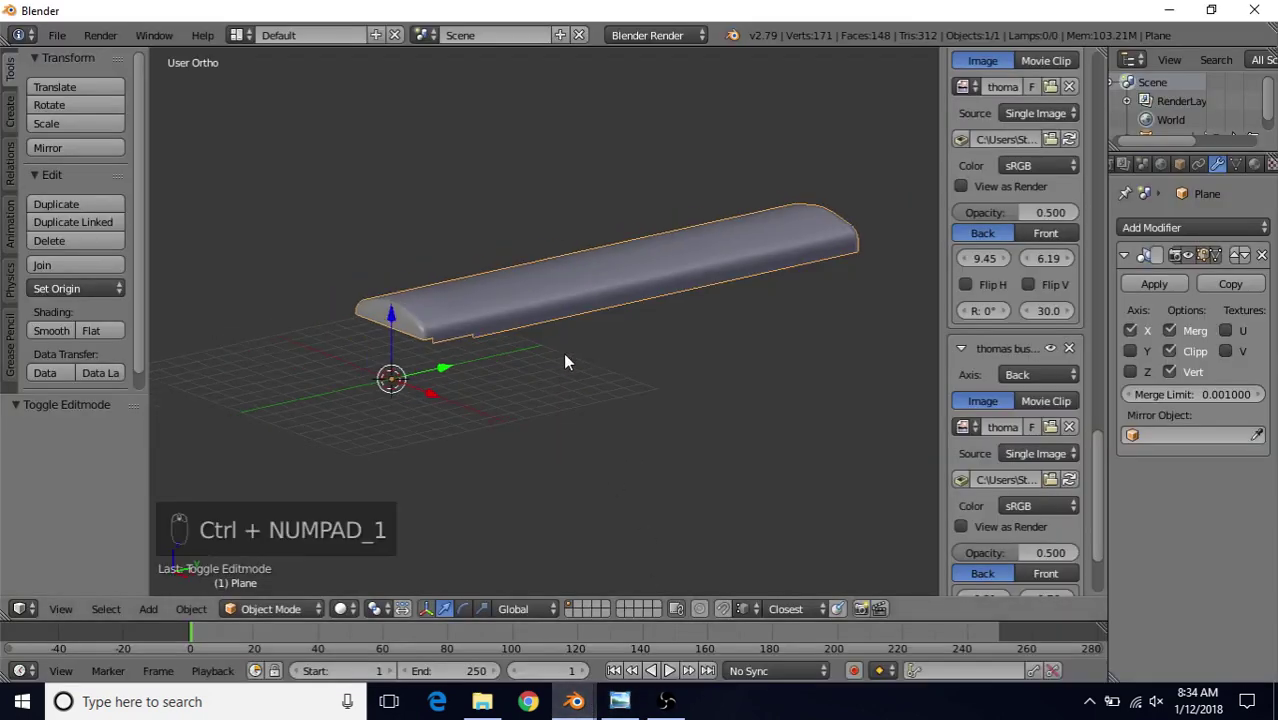
scroll(520, 340, "up", 5)
scroll(514, 331, "up", 4)
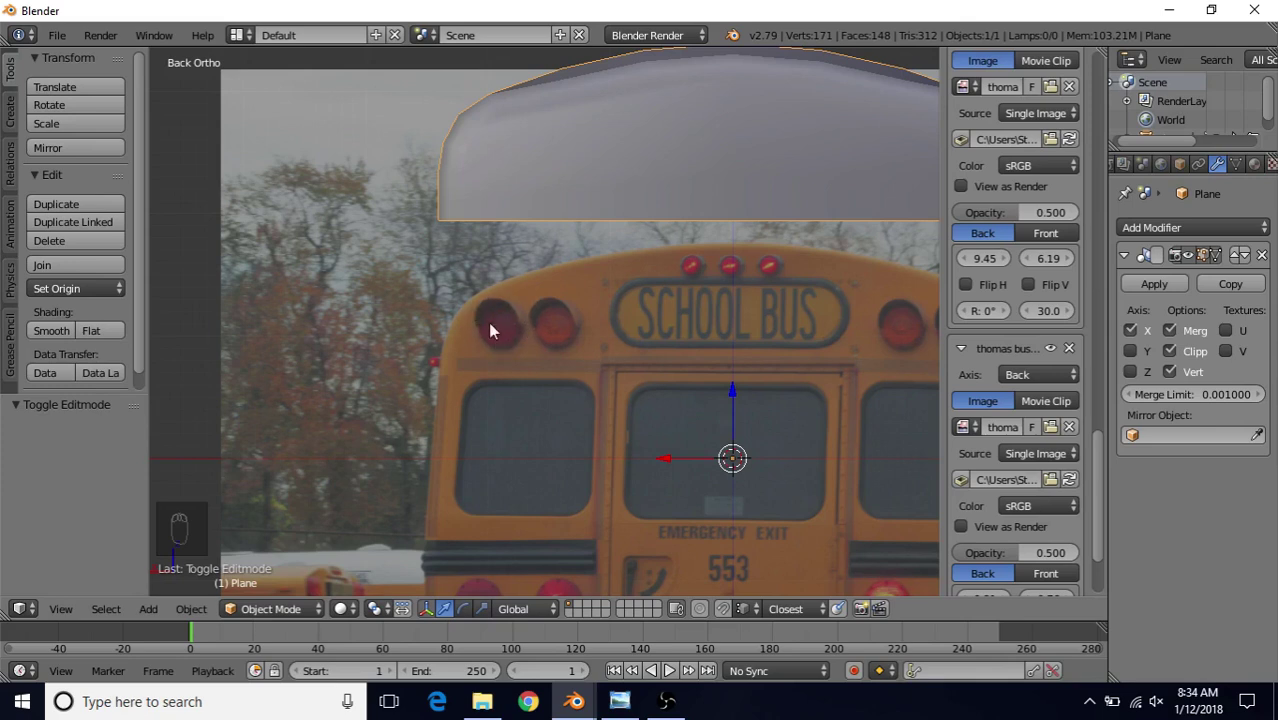
scroll(566, 383, "down", 4)
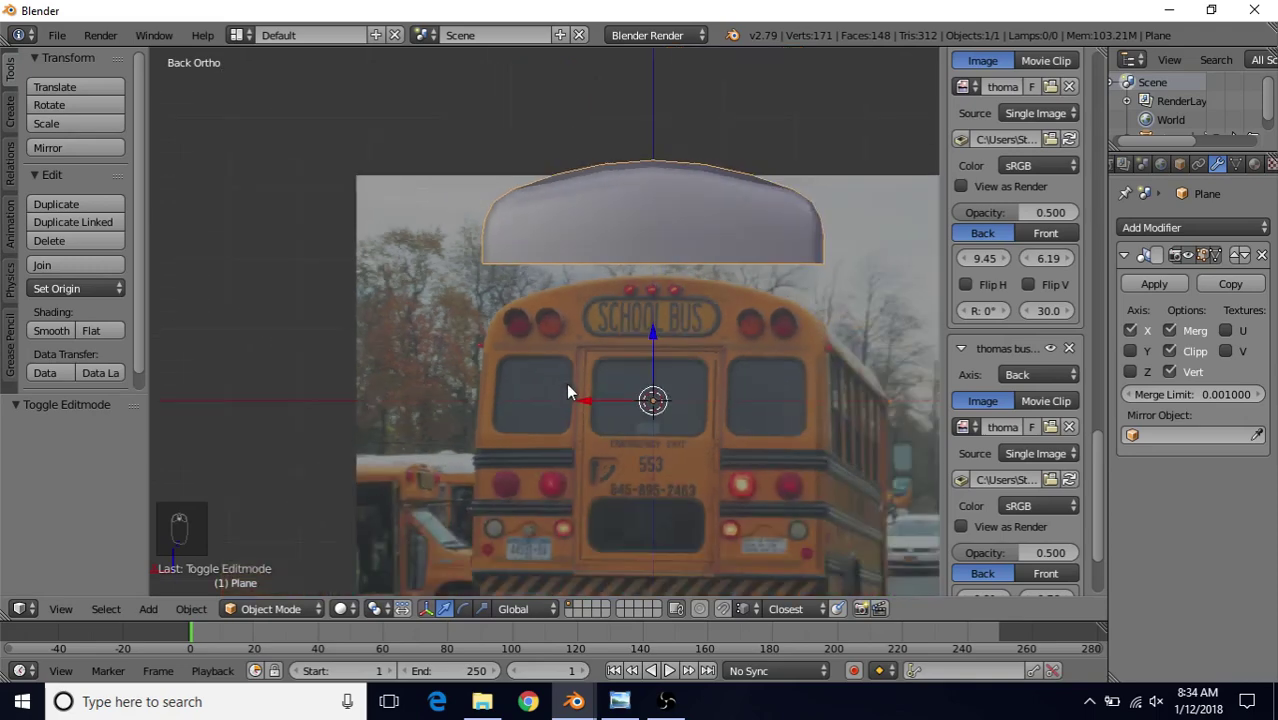
middle_click_drag(557, 349, 526, 386, "shift")
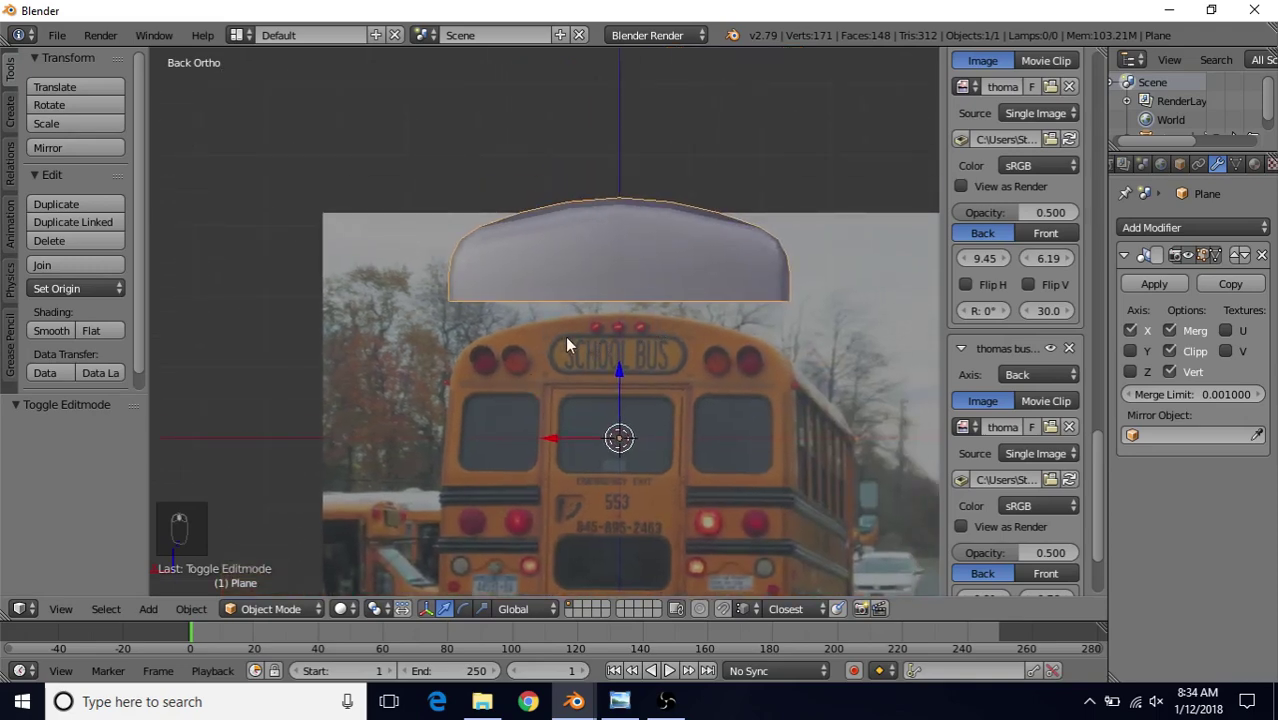
key("Tab")
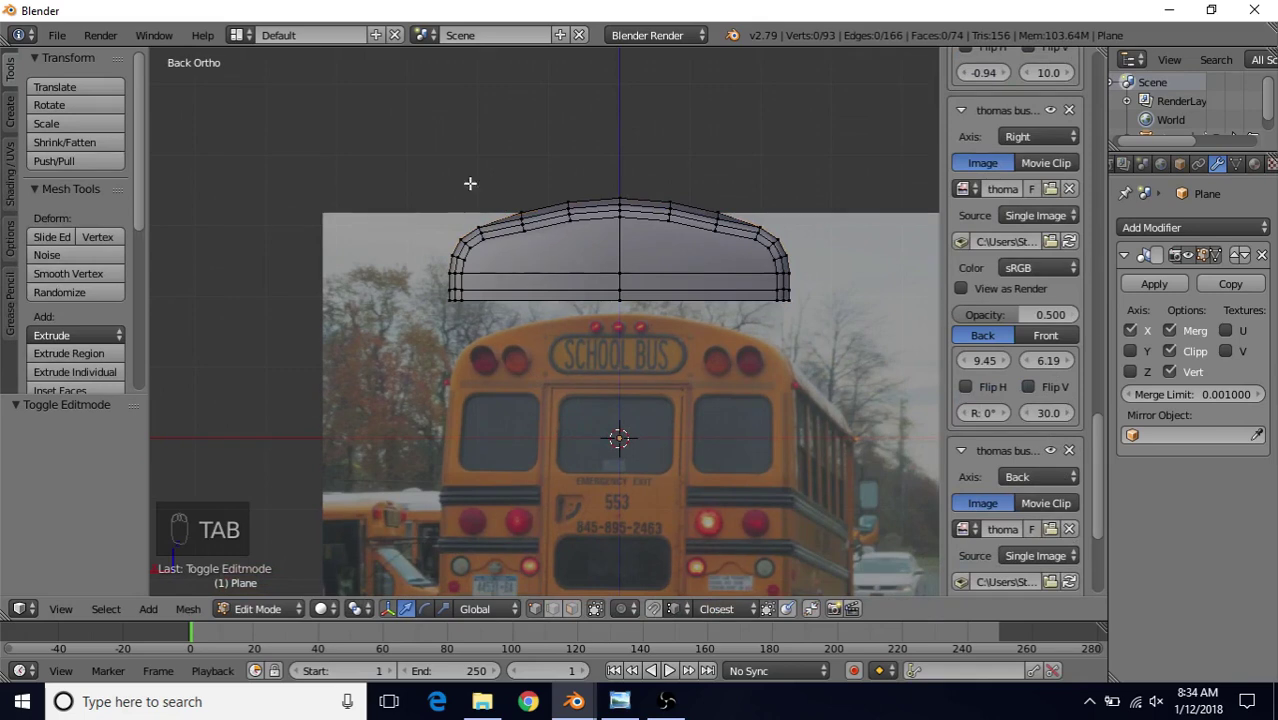
left_click(525, 248)
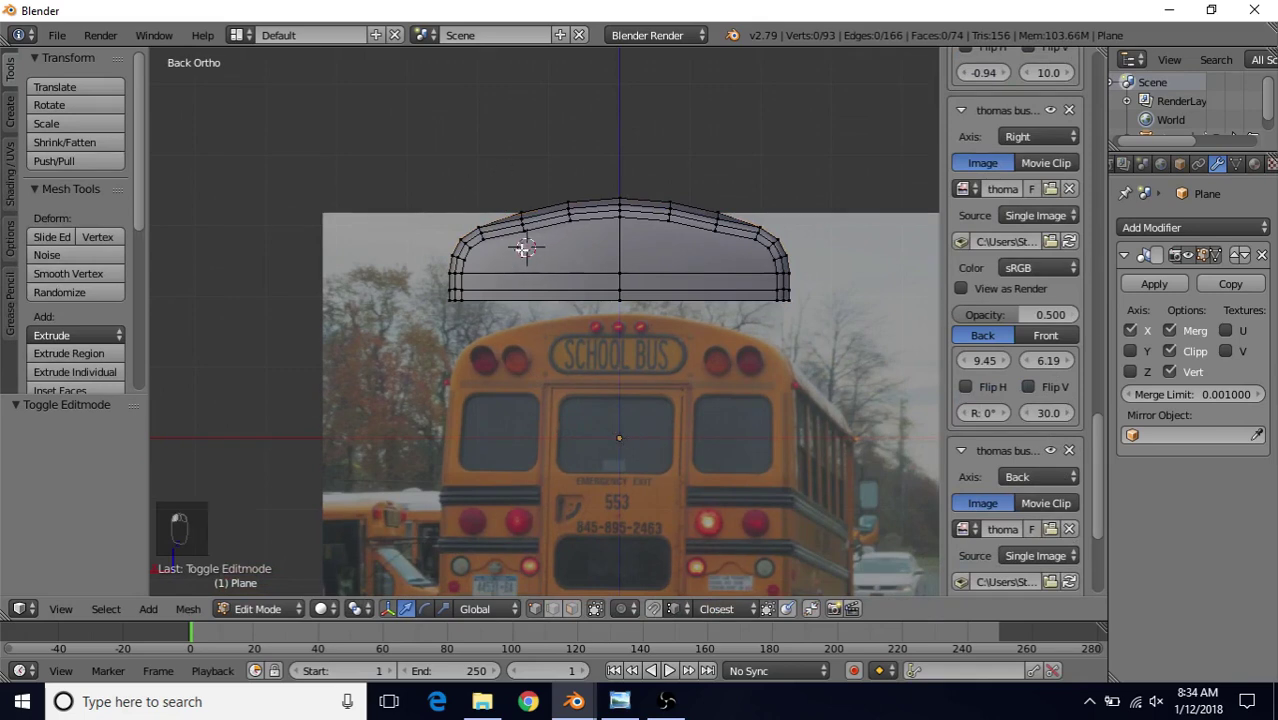
left_click(213, 252)
- Add a circle at the 3D cursor and set its vertices to 8
left_click(12, 112)
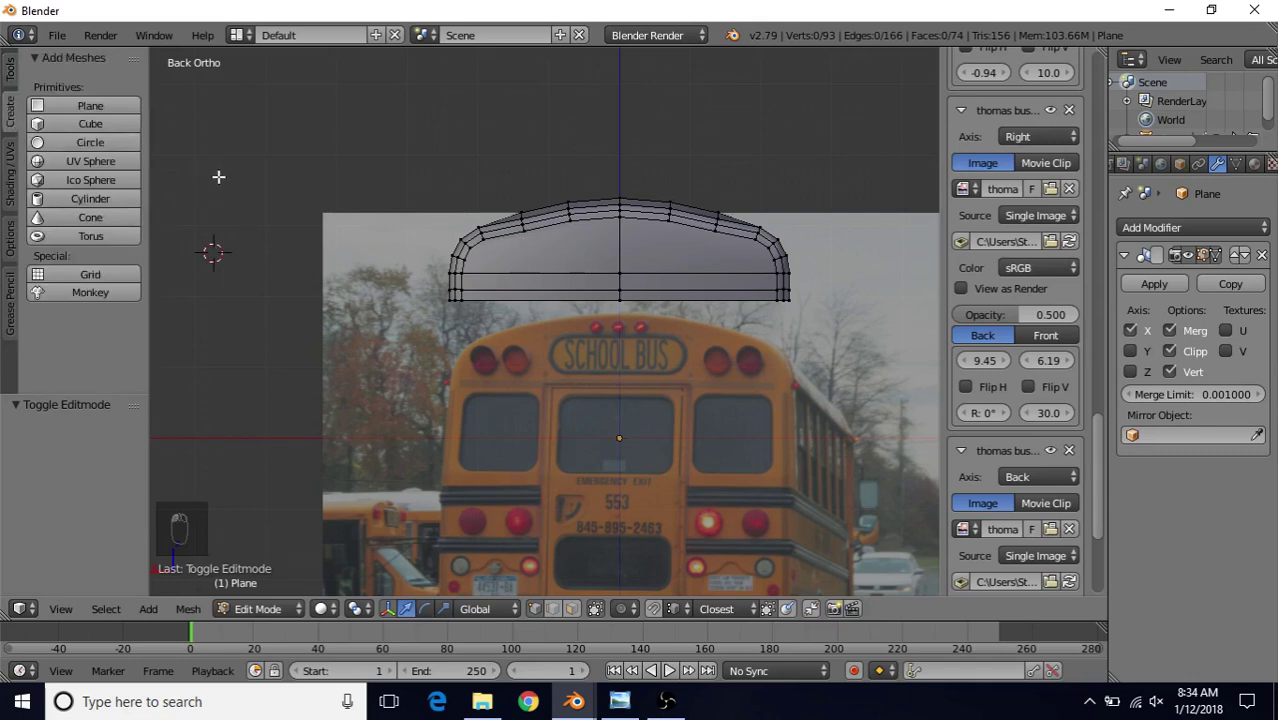
left_click(105, 143)
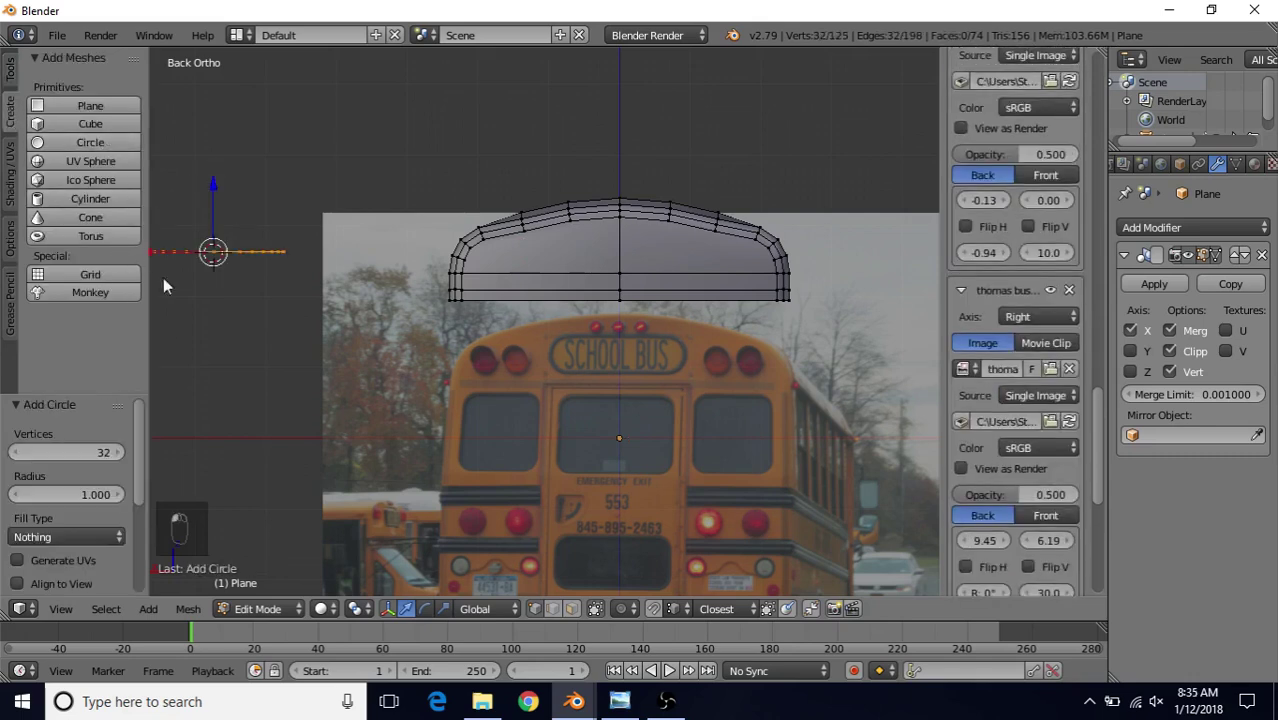
left_click(60, 450)
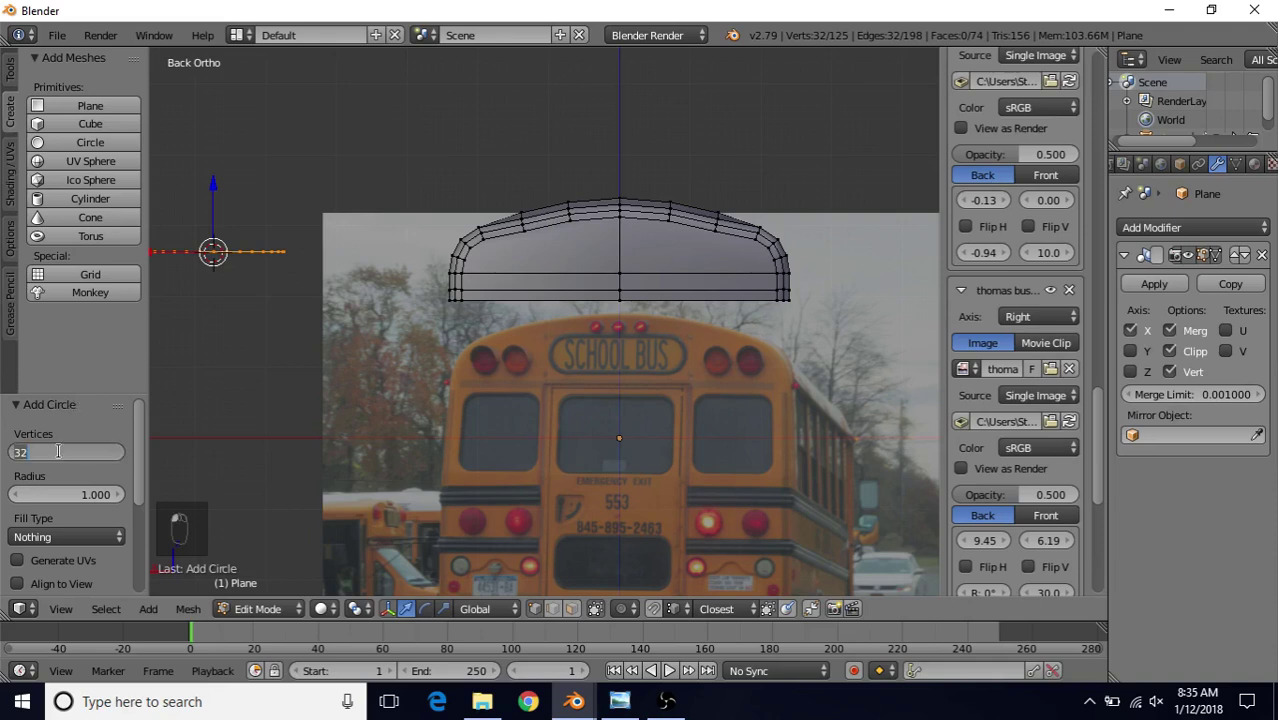
type("8")
key("Return")
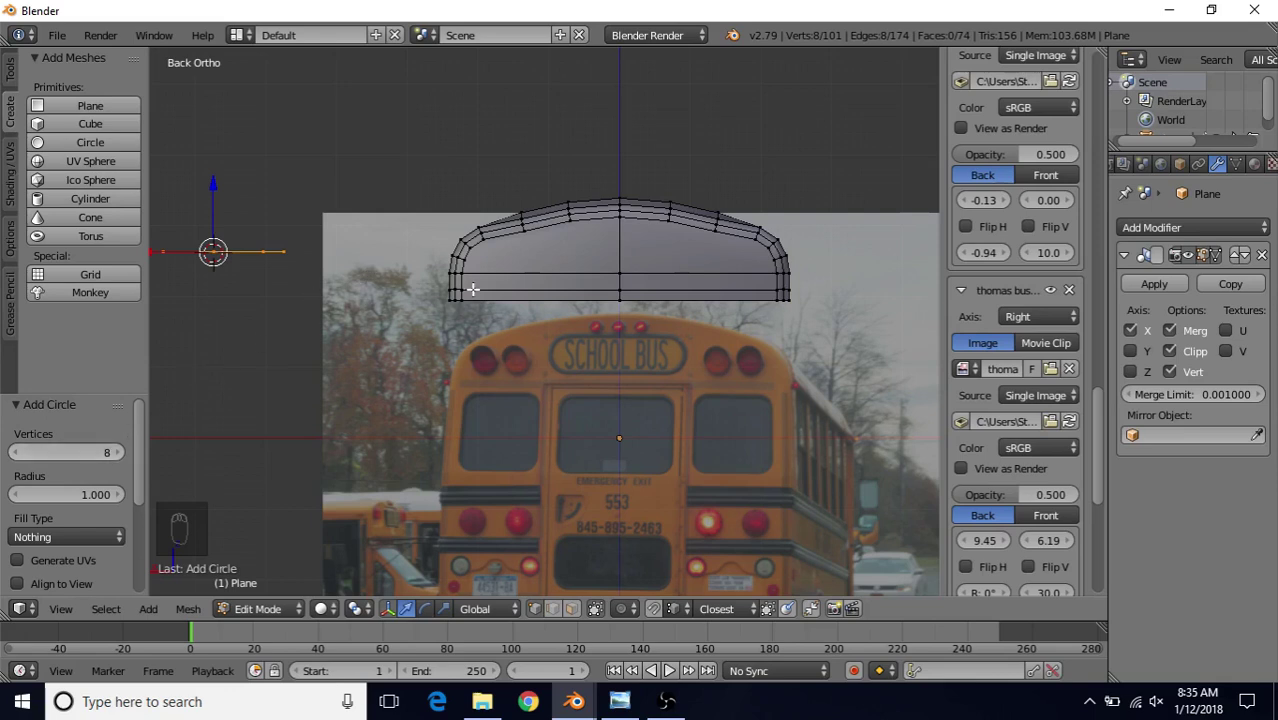
- Rotate the circle 90° about the X axis and scale it uniformly to about 0.303
key("r")
type("x")
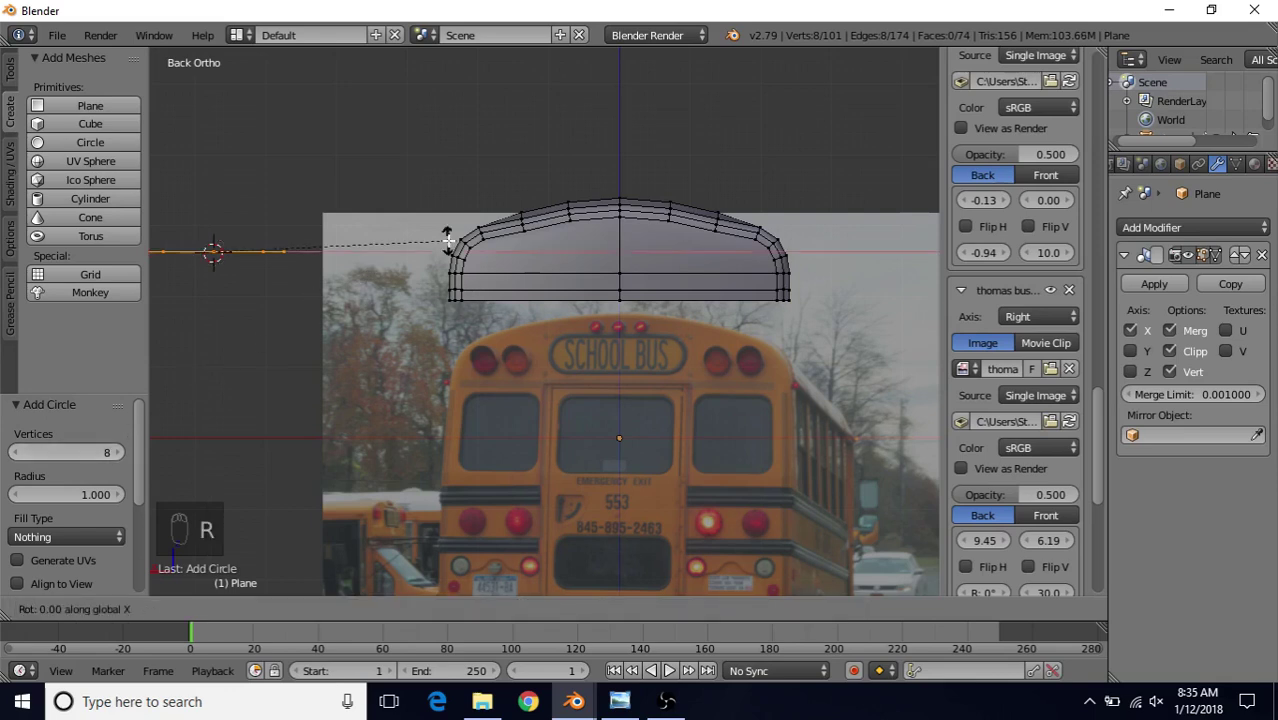
type("90")
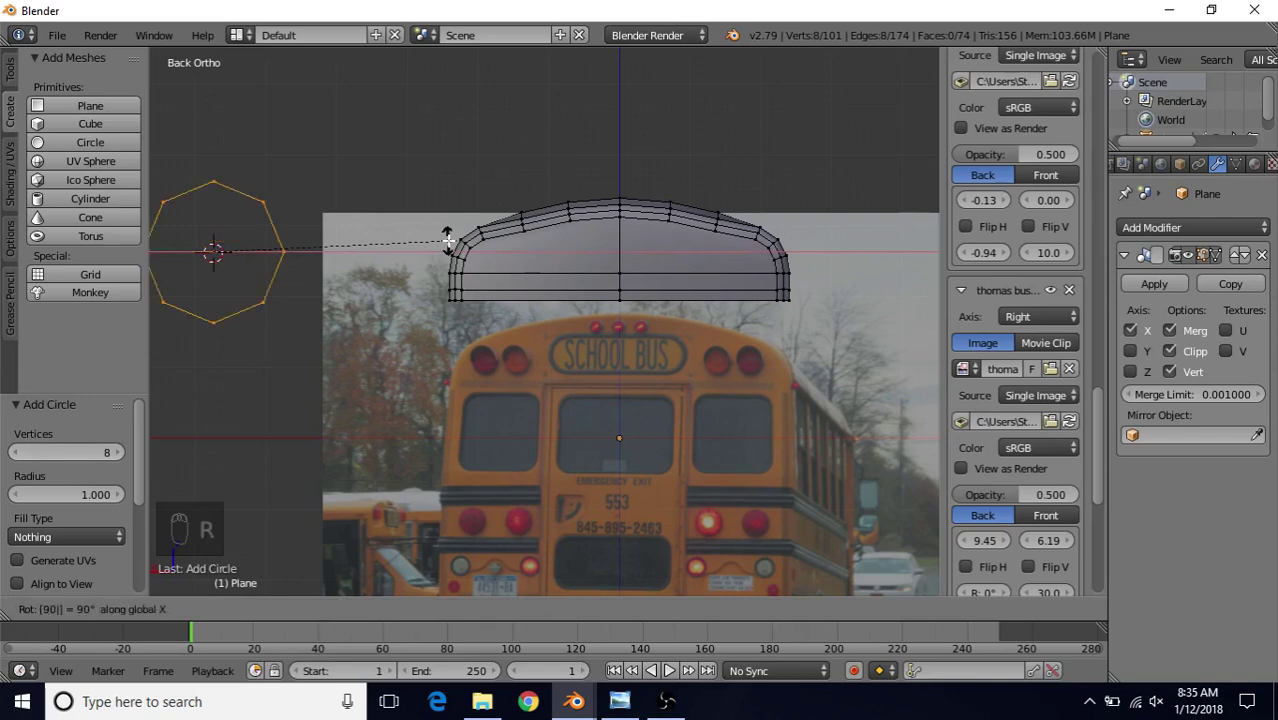
key("Return")
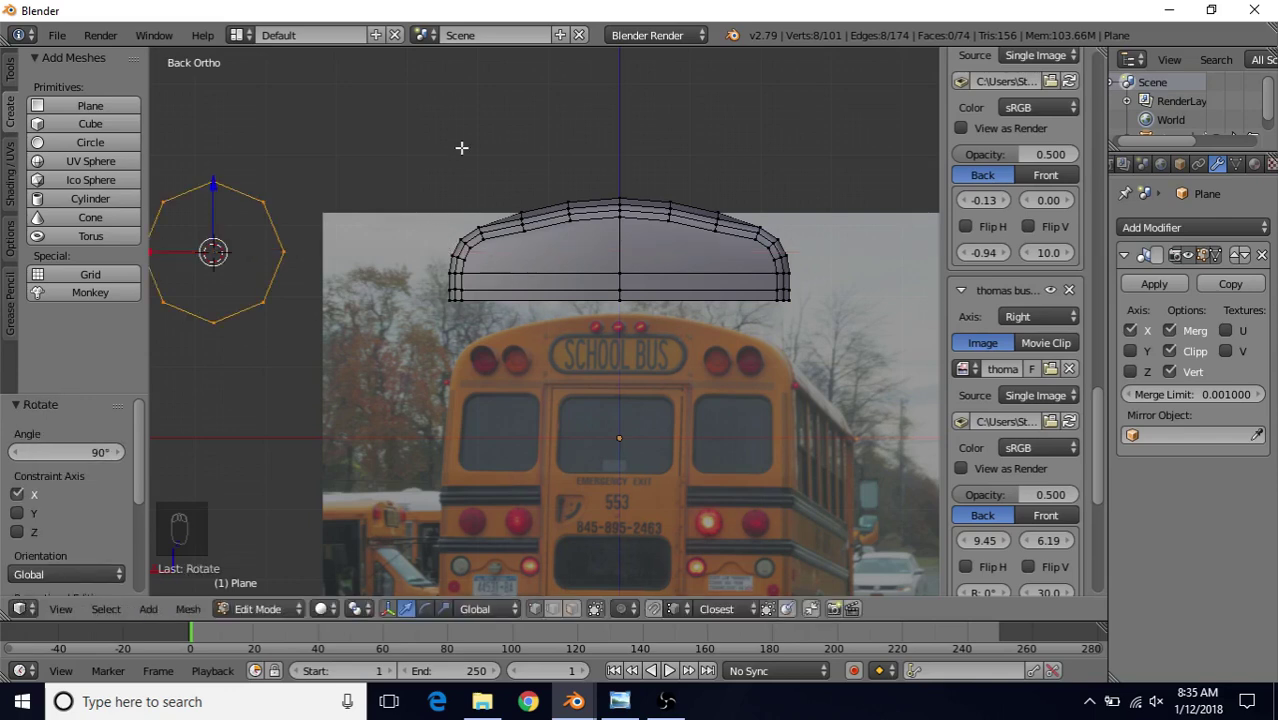
key("s")
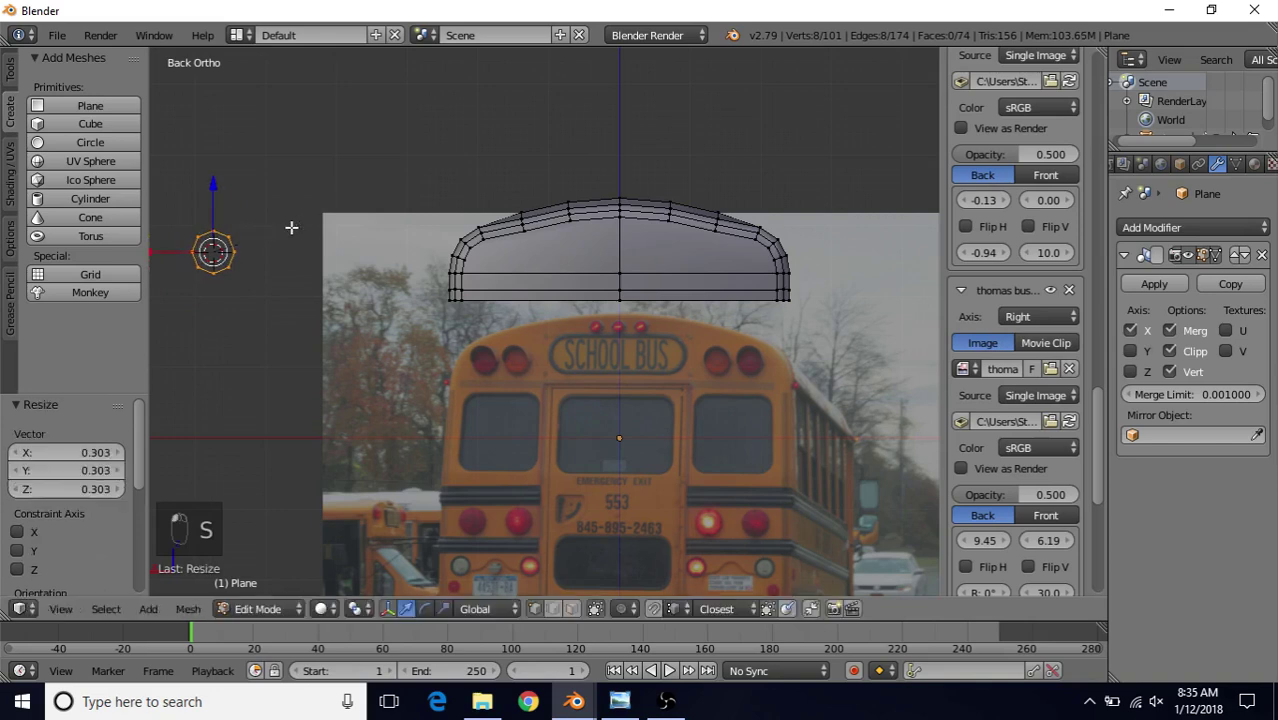
left_click(291, 226)
- Move the circle about -4.194 along X onto the roof's rear panel and scale it to about 0.75
key("g")
key("x")
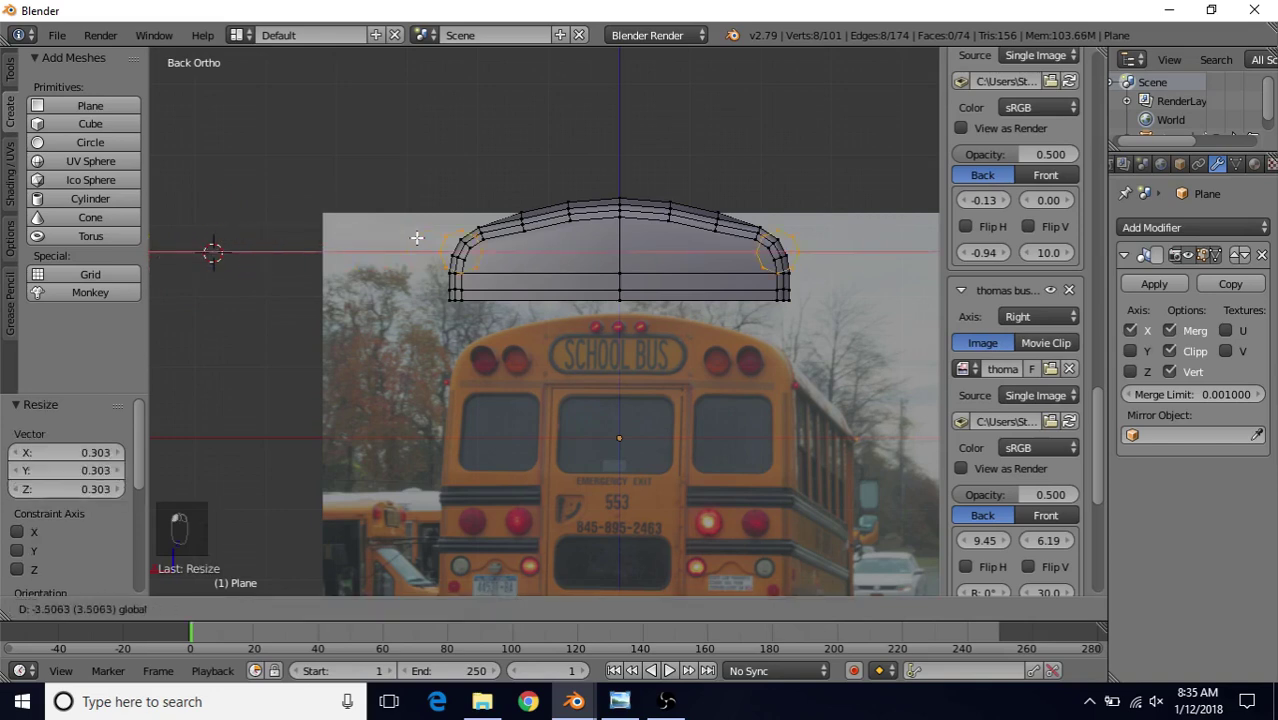
left_click(456, 243)
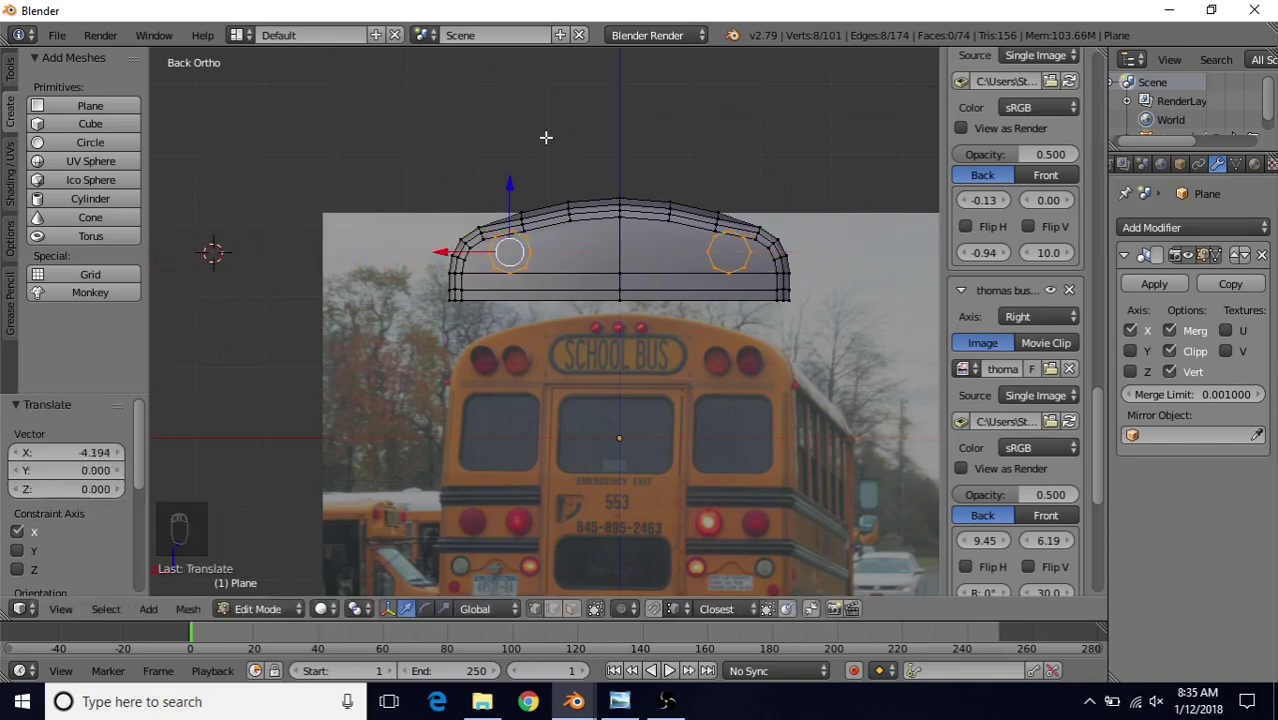
key("s")
left_click(529, 165)
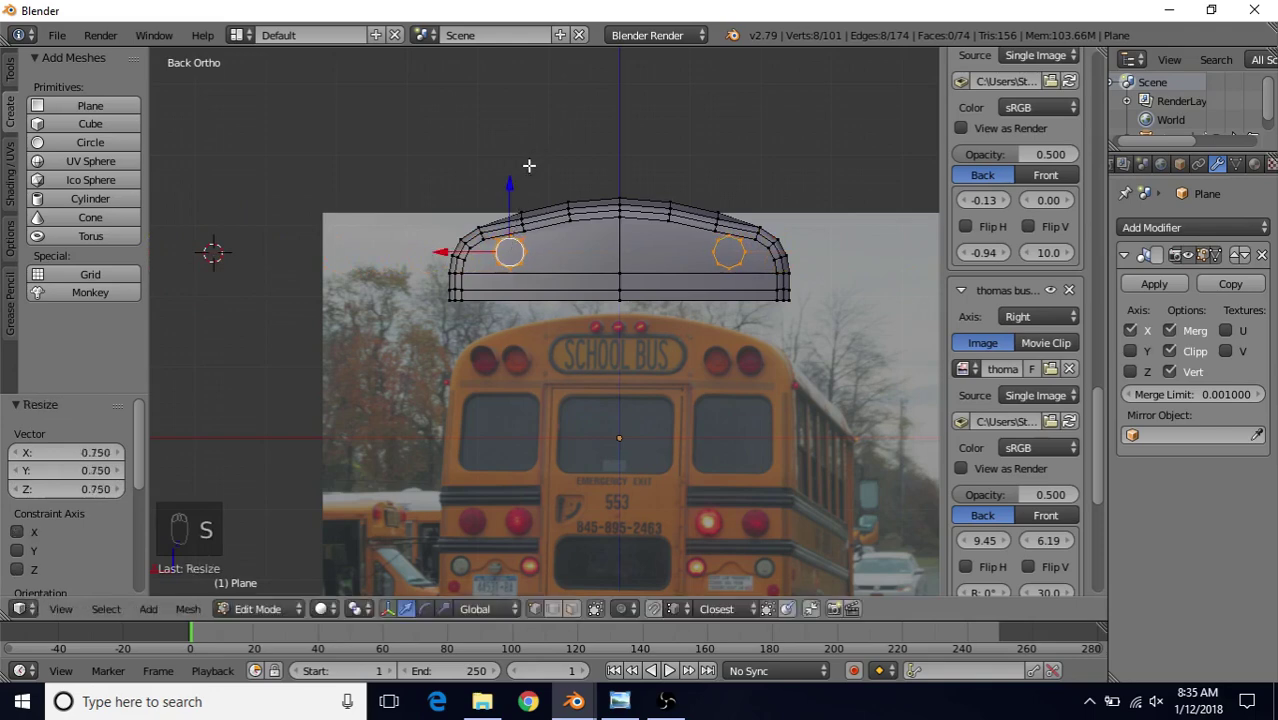
- Lower the circle about 0.092, shift it outward toward the panel's rounded corner, and fine-tune its size to match the outer warning light
scroll(510, 215, "up", 2)
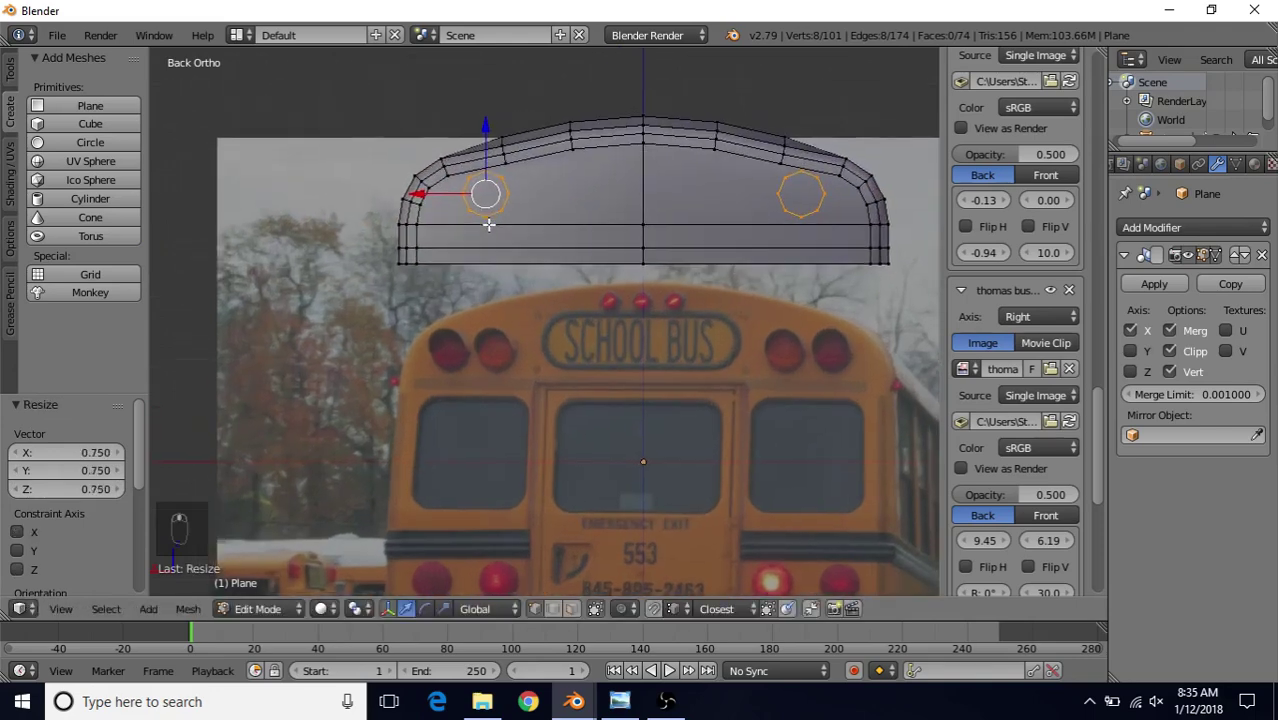
left_click_drag(490, 132, 491, 144)
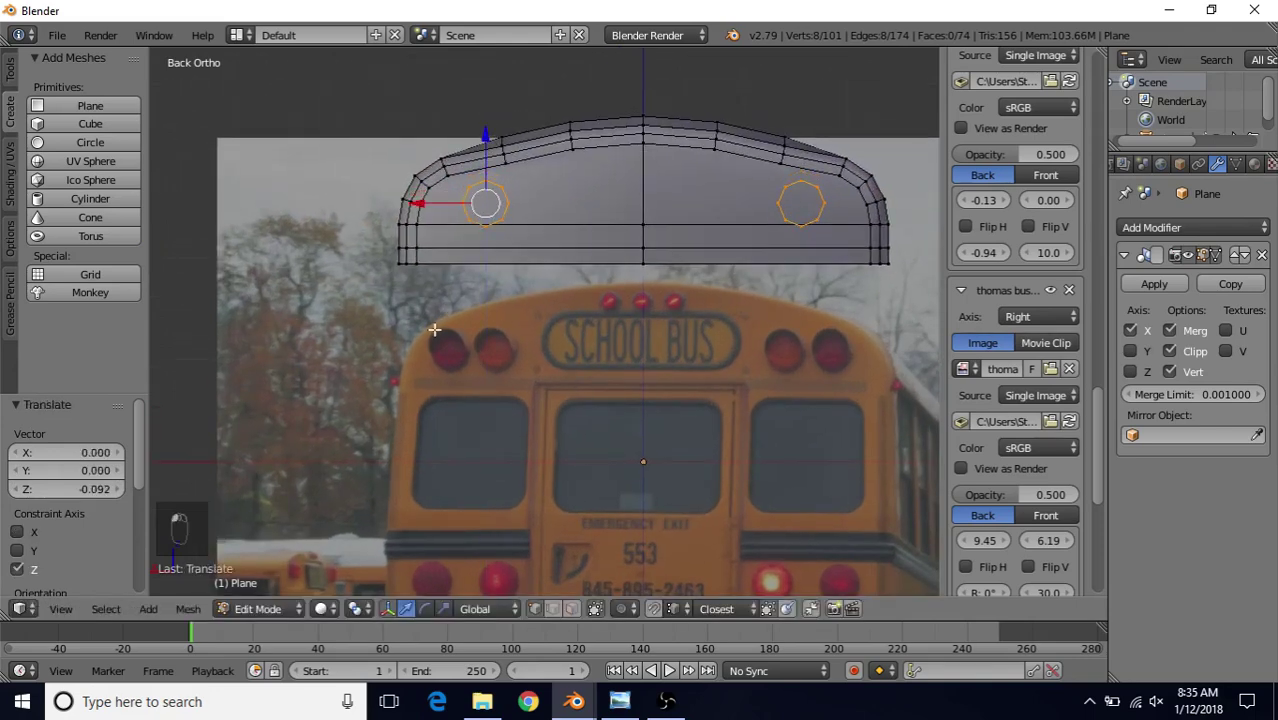
left_click_drag(439, 205, 392, 202)
key("s")
left_click(472, 142)
key("s")
left_click(499, 141)
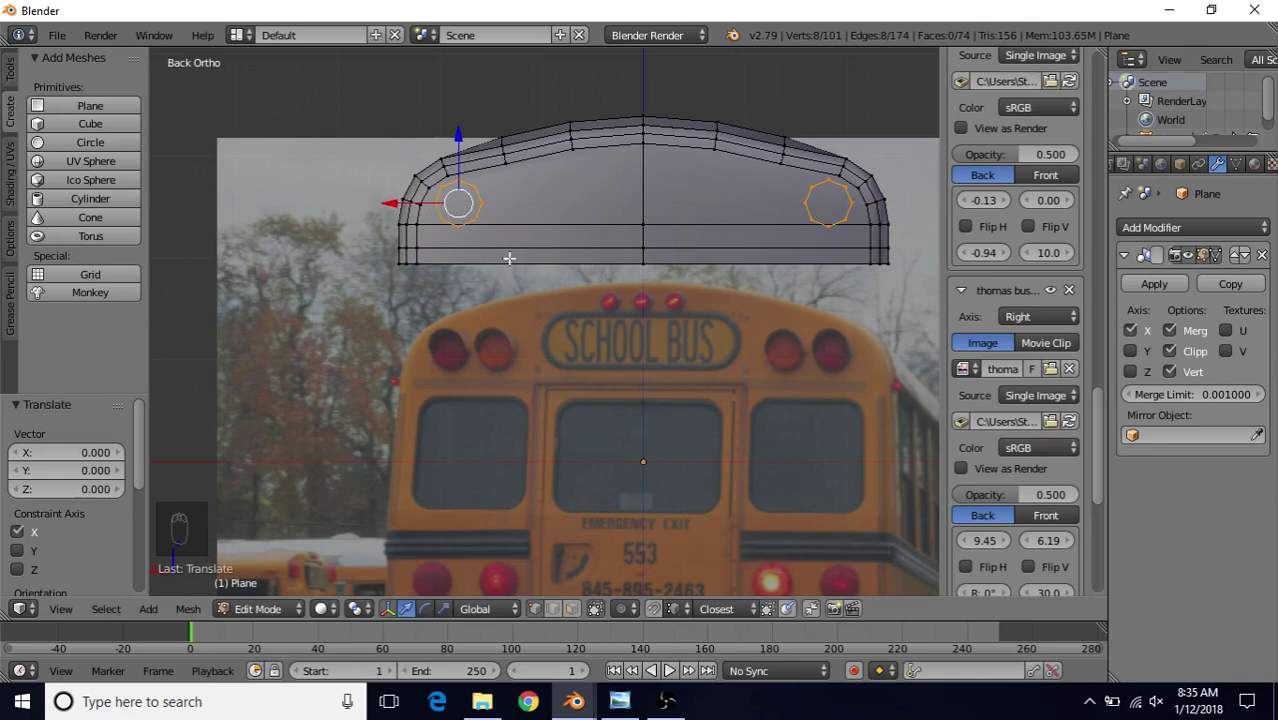
key("s")
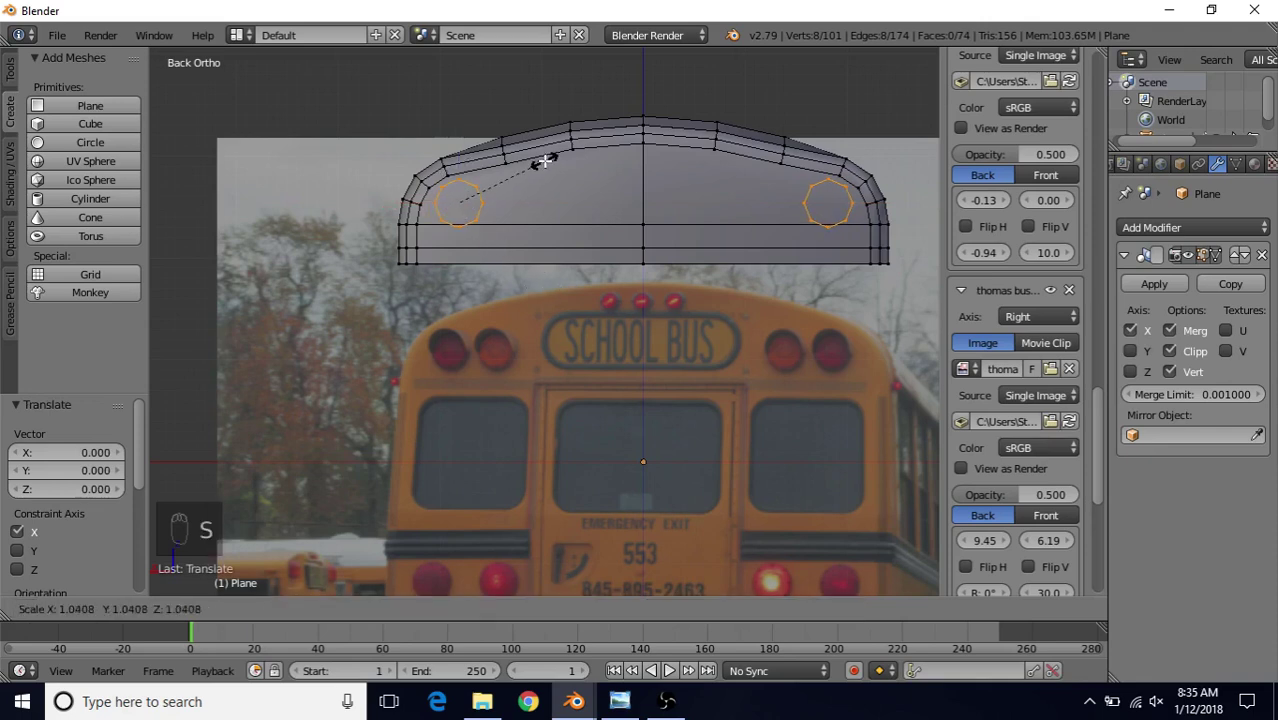
left_click(545, 160)
key("s")
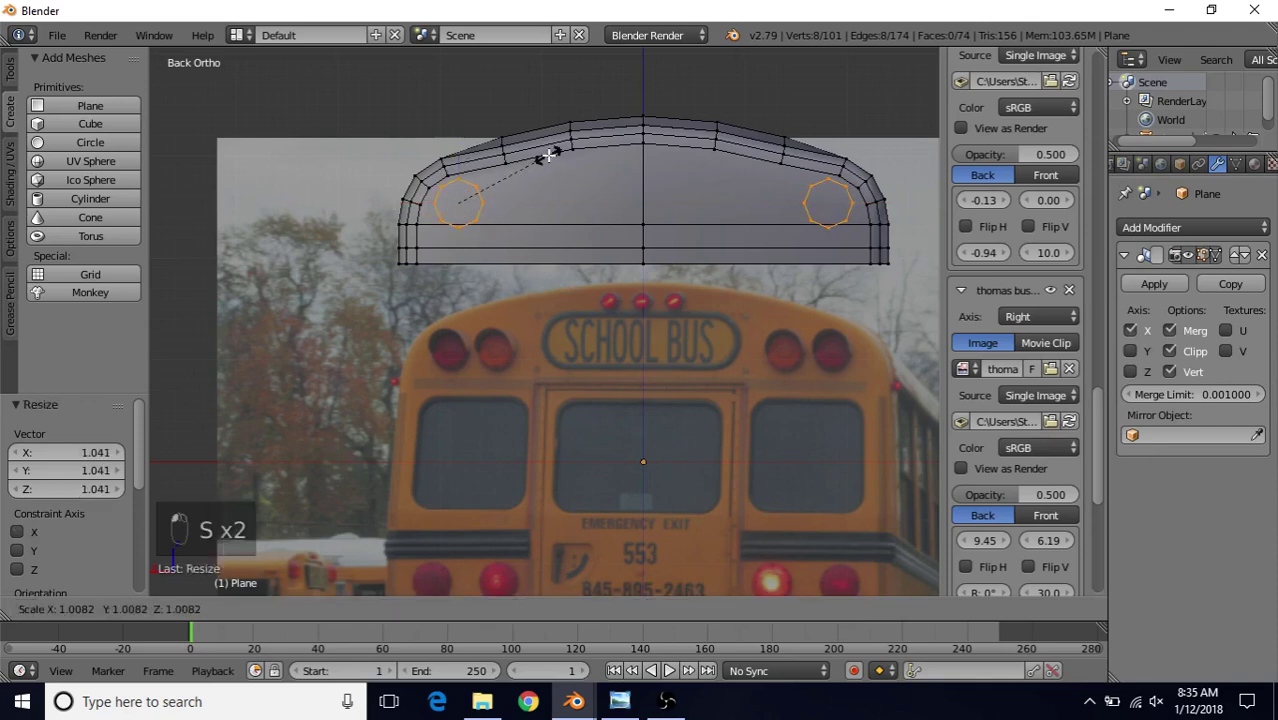
left_click(547, 157)
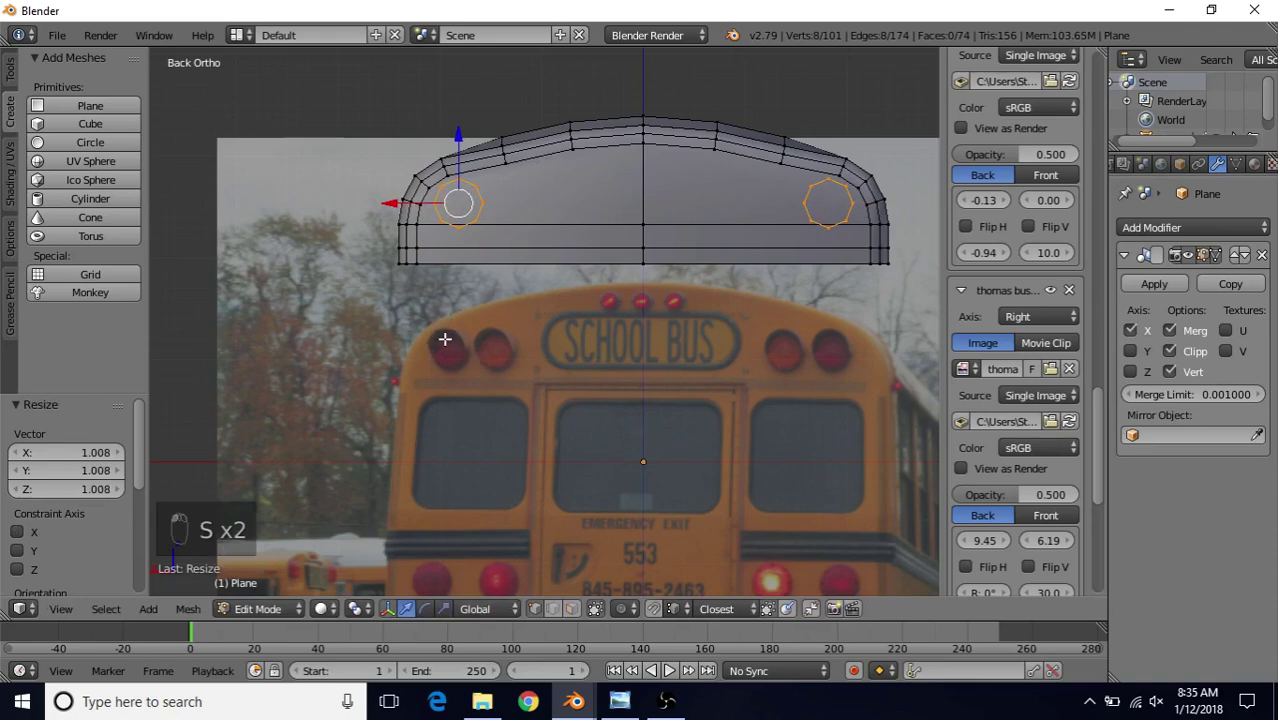
- Extrude the circle in place and scale the new edge loop inward to about 0.928 for a thin ring
scroll(567, 295, "up", 4)
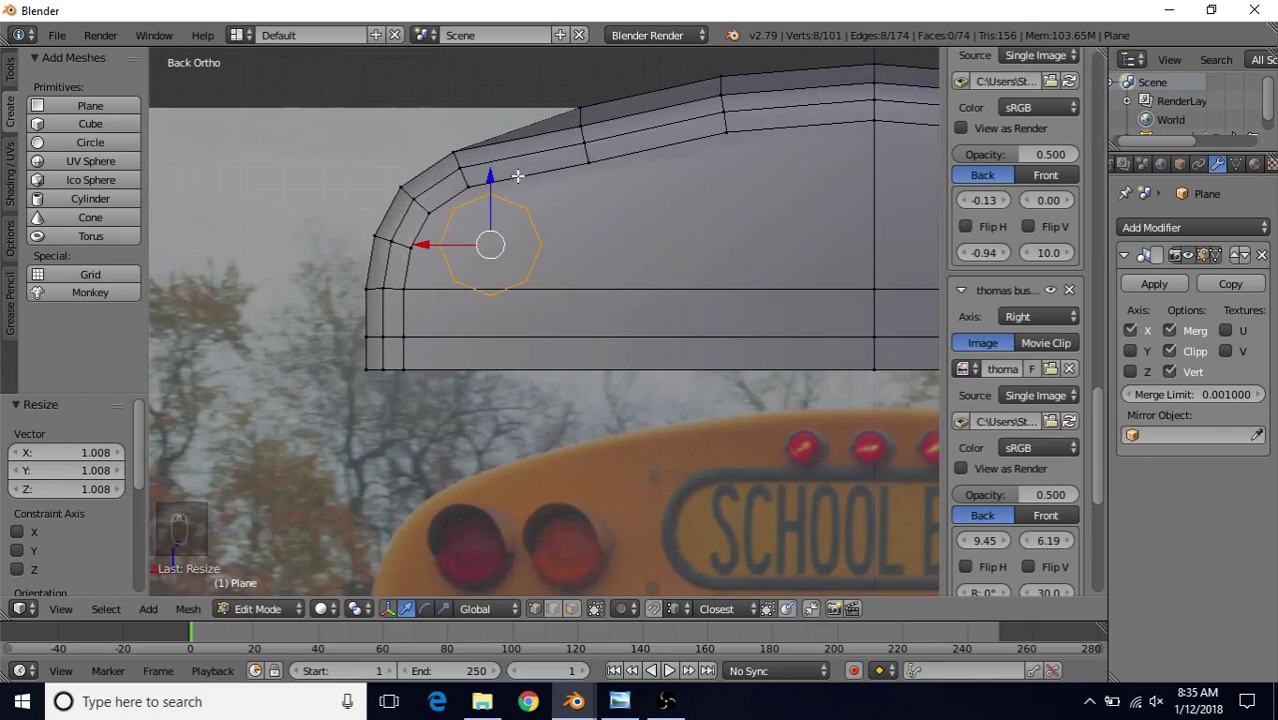
key("e")
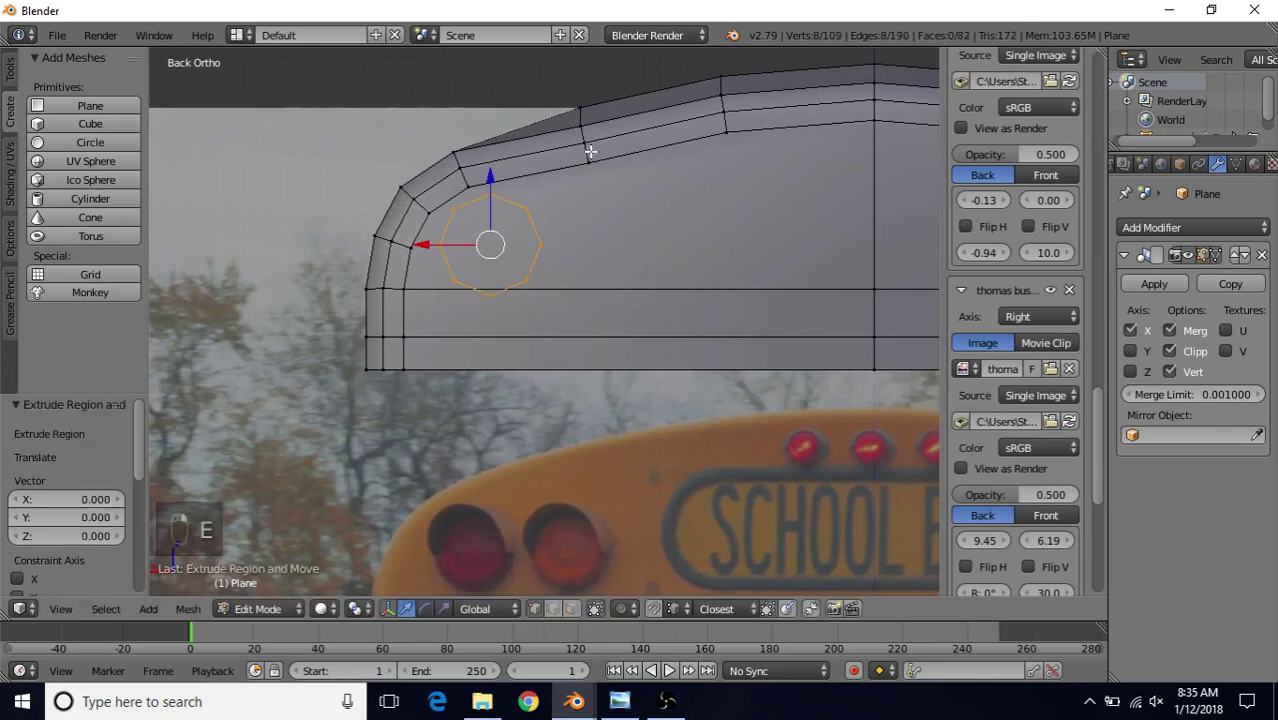
key("s")
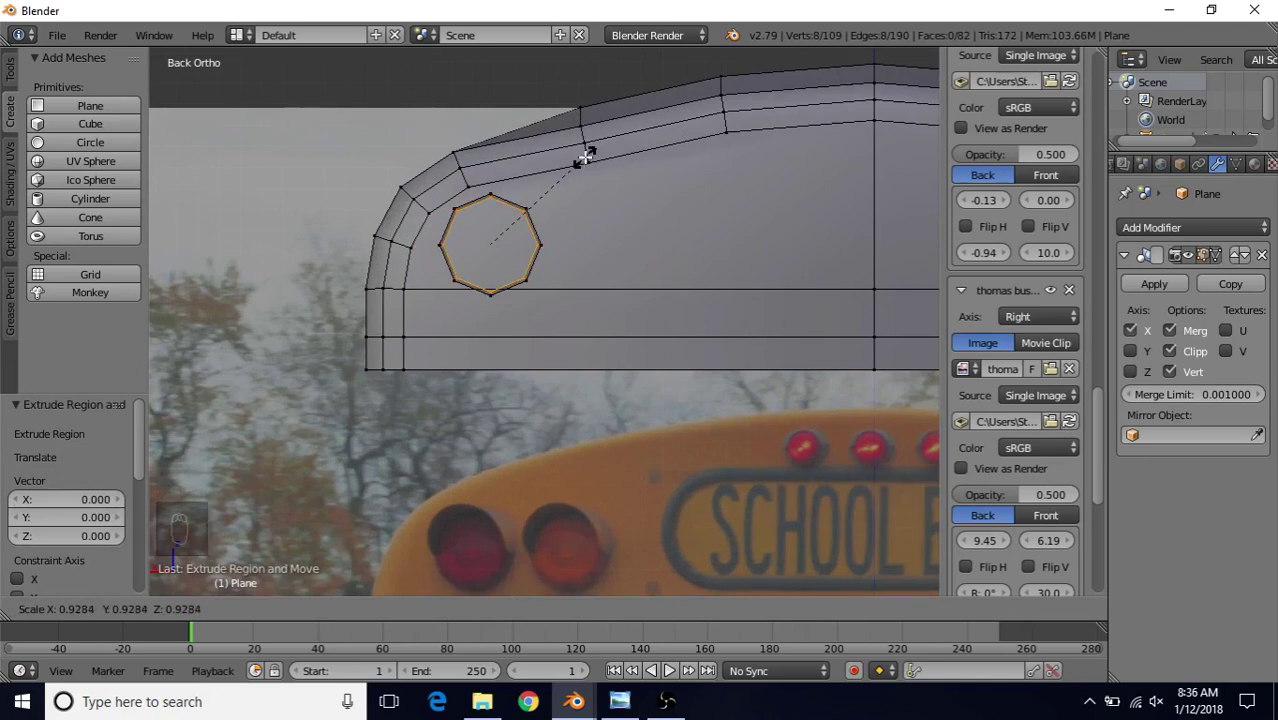
left_click(585, 157)
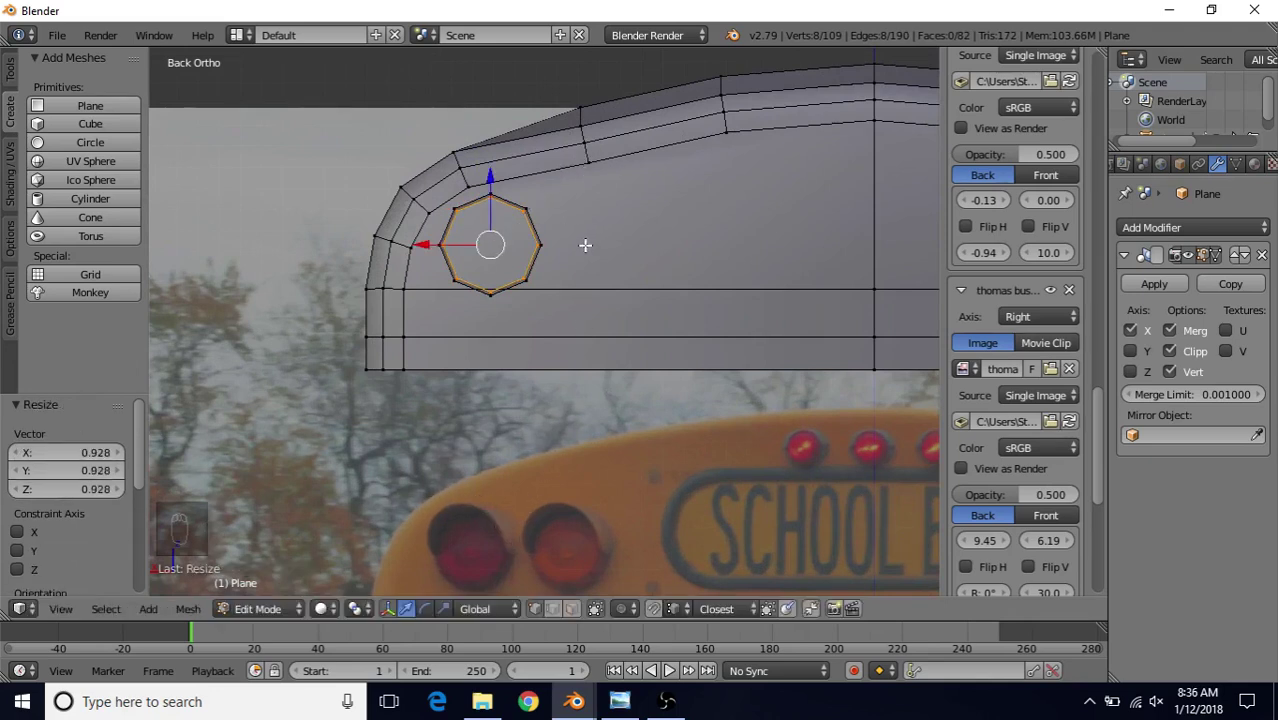
- Duplicate the ring's inner edge loop in place and hide the copy
middle_click_drag(585, 245, 602, 262, "shift")
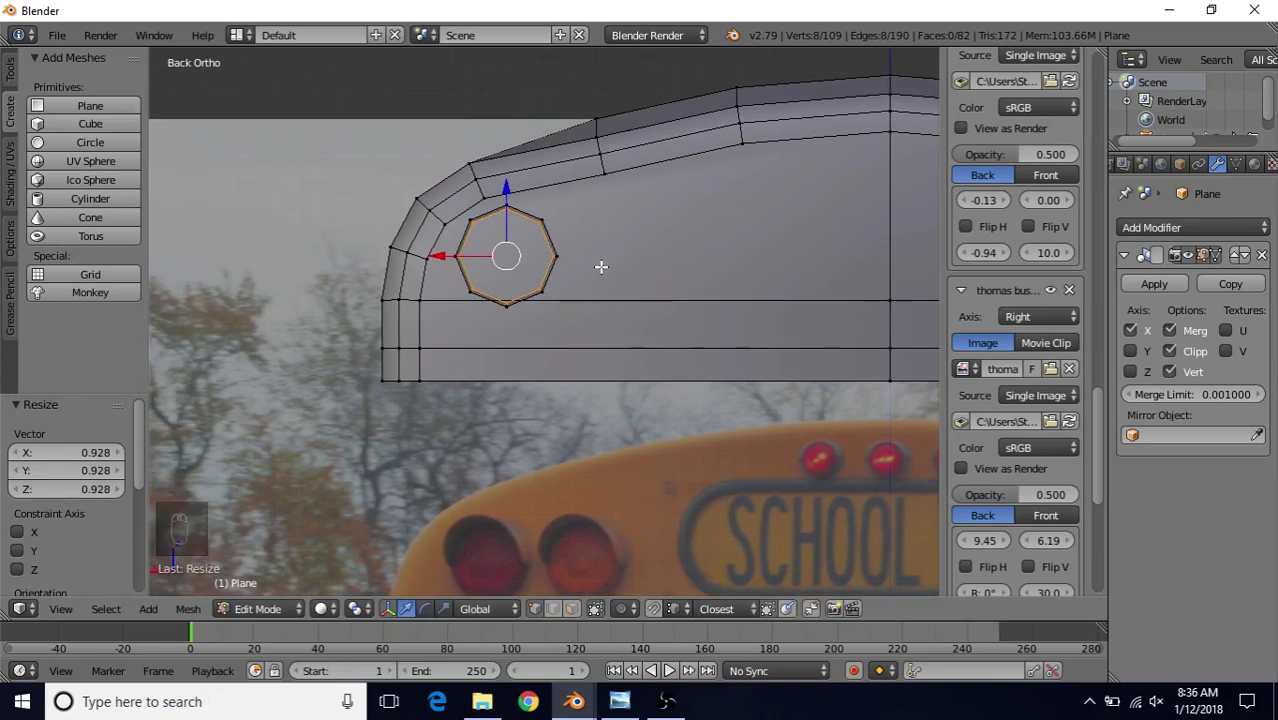
key("shift+d")
right_click(592, 204)
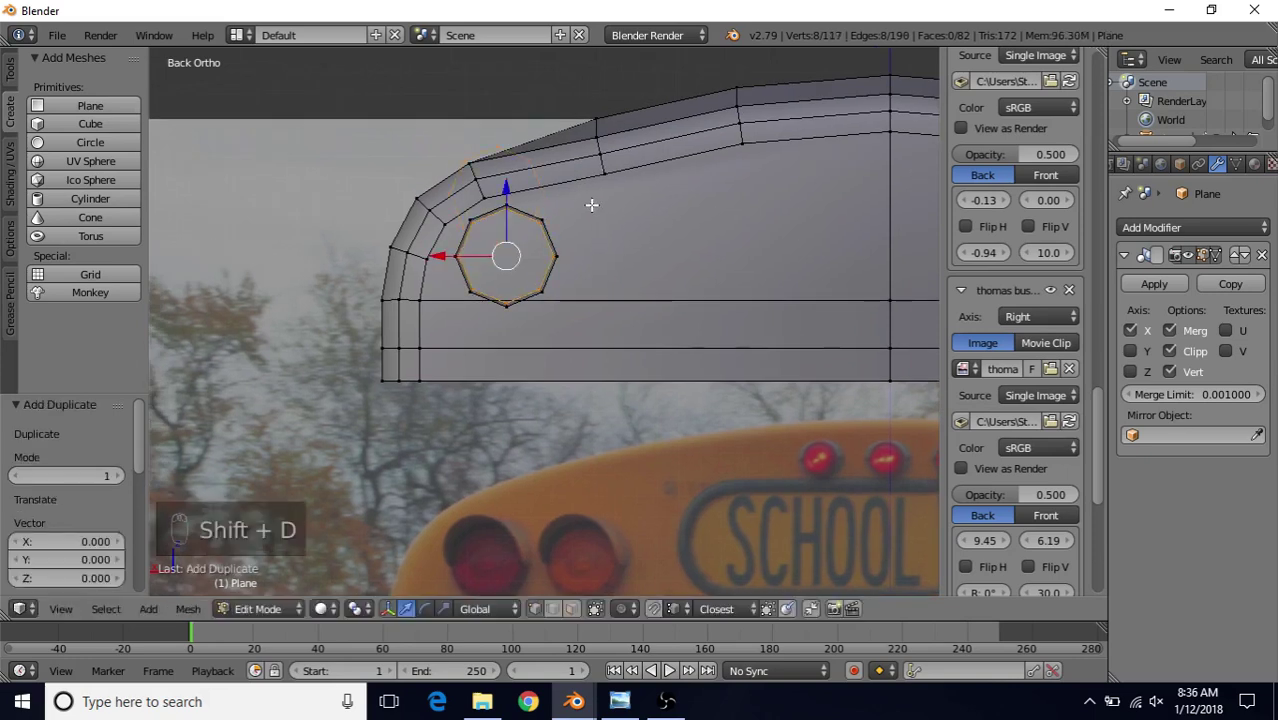
key("h")
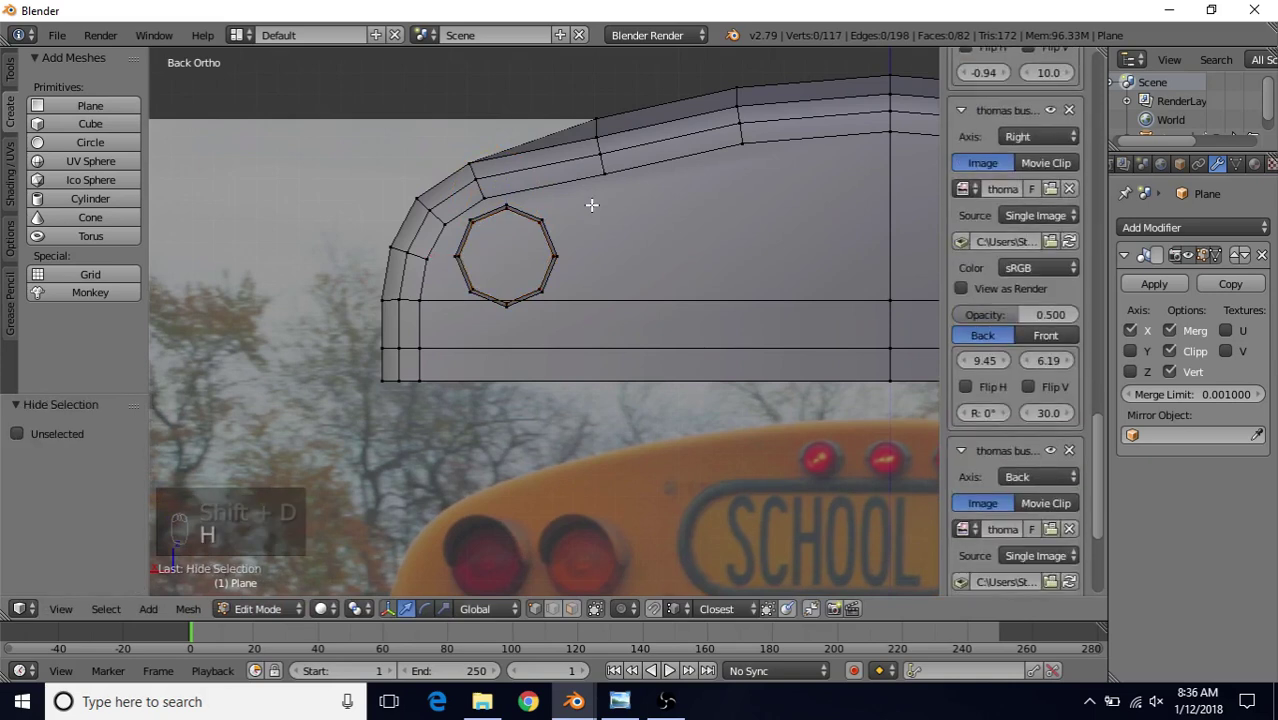
- Delete the inner and outer vertices at the ring's three lower corners
right_click(469, 296)
key("c")
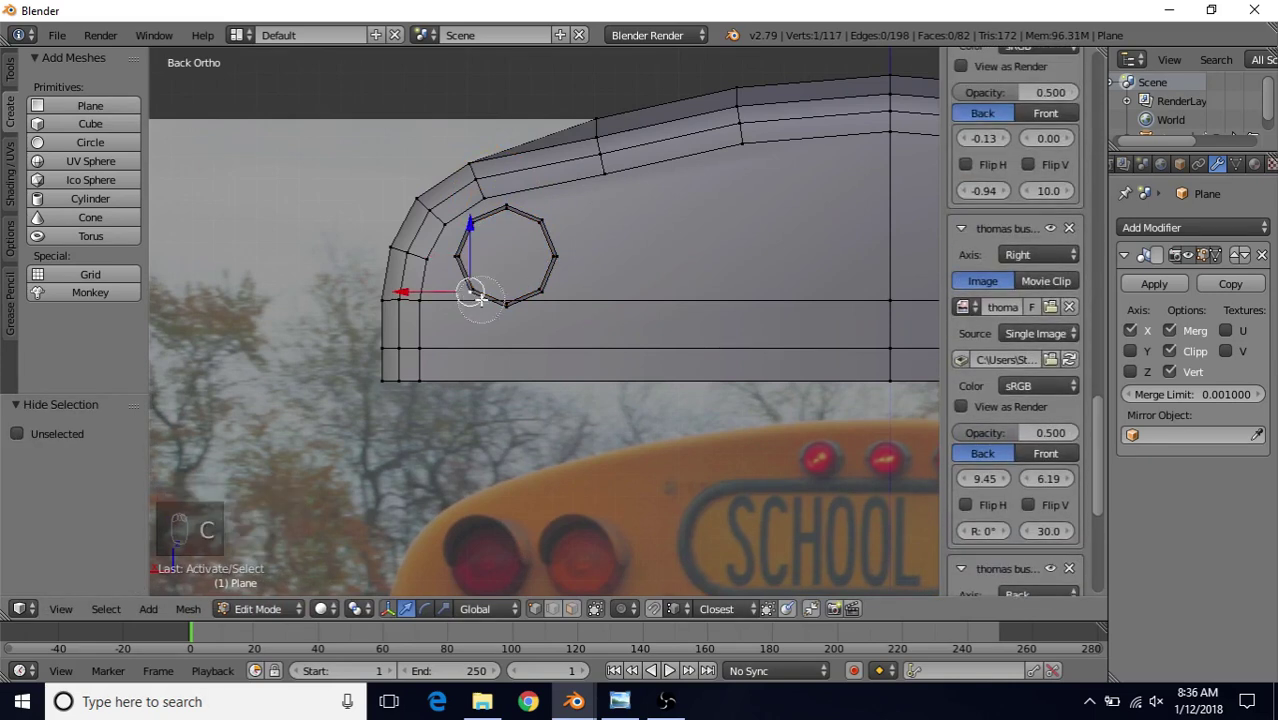
left_click_drag(485, 294, 506, 296)
right_click(543, 301)
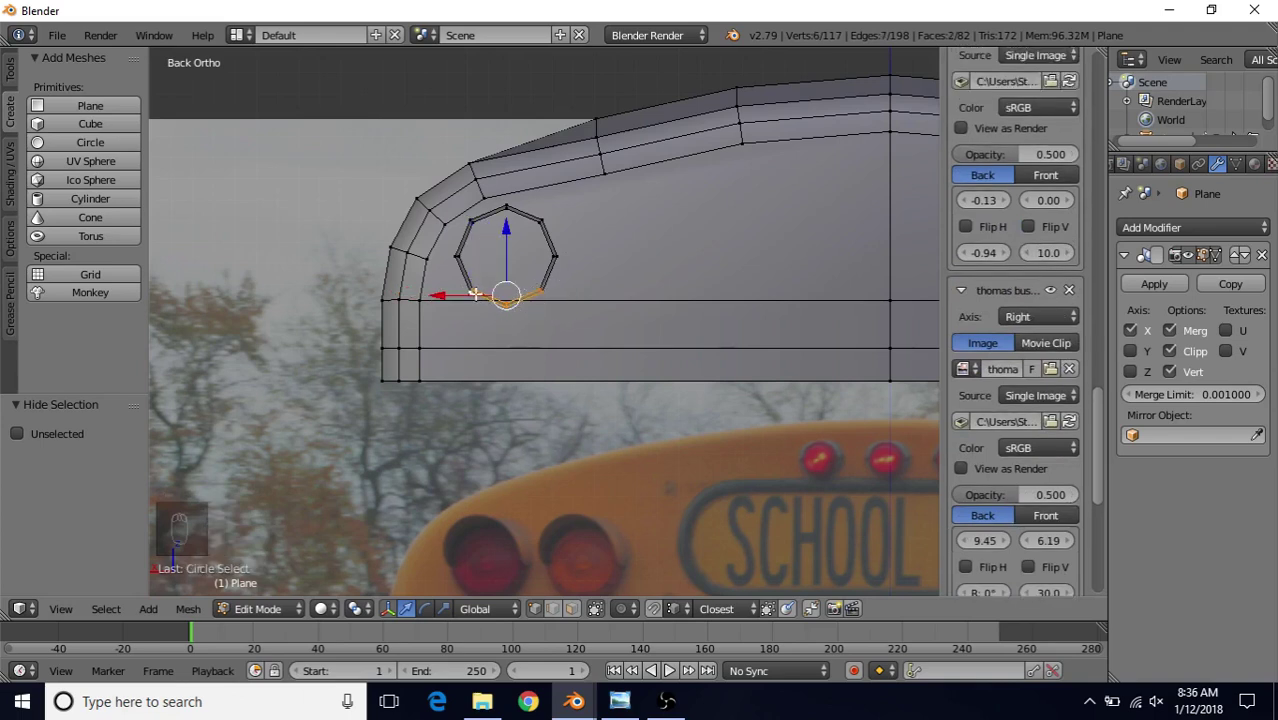
key("Delete")
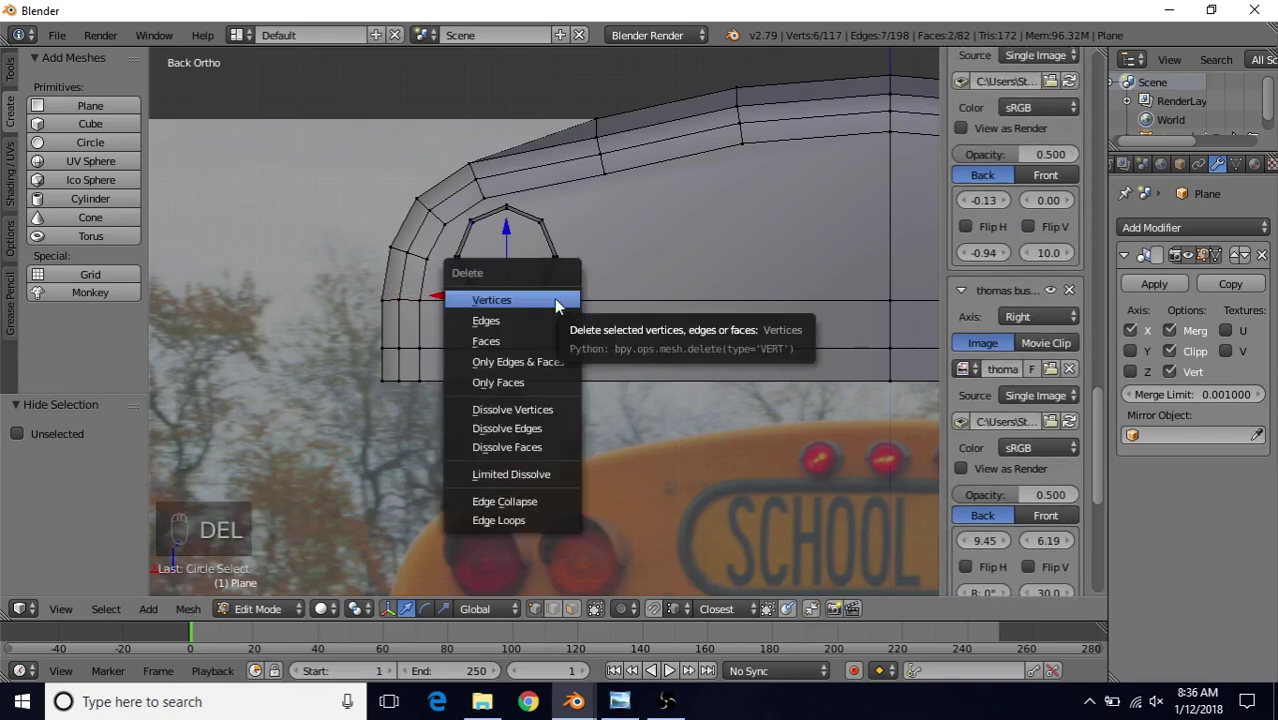
left_click(498, 296)
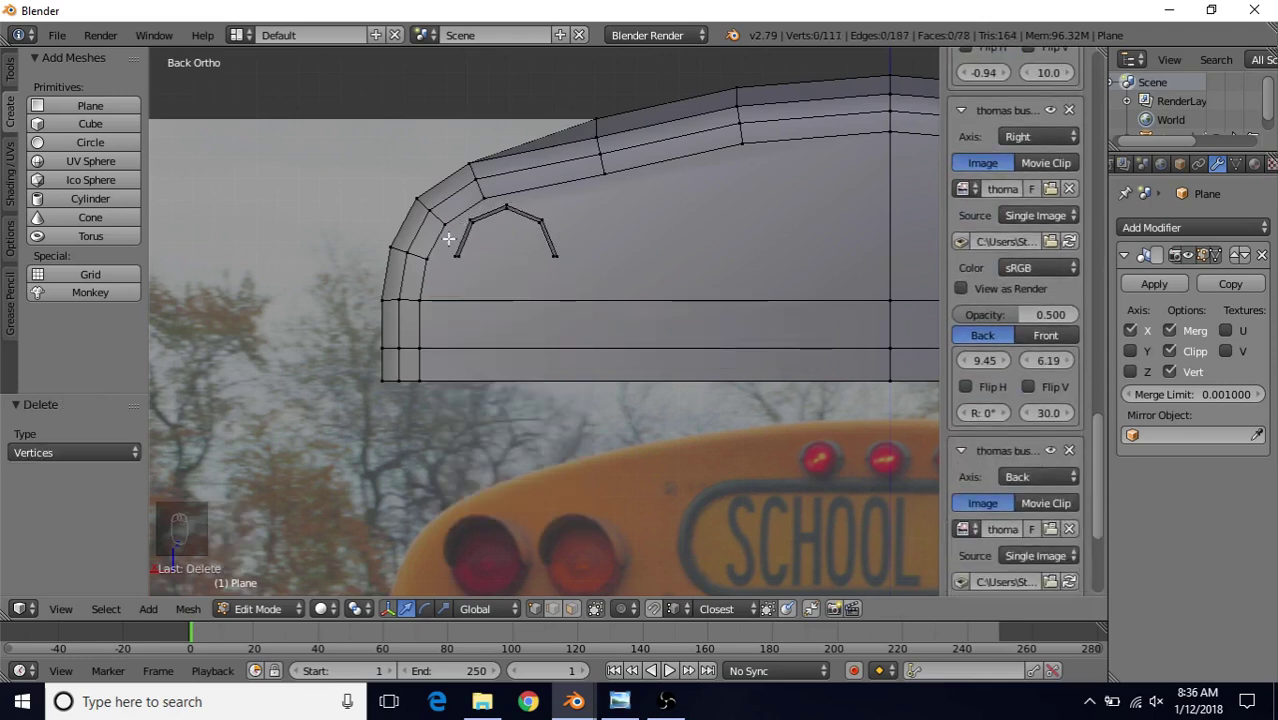
- Select the whole linked arch and extrude it about 0.232 along Y, outward from the rear panel, as a light hood
right_click(553, 254)
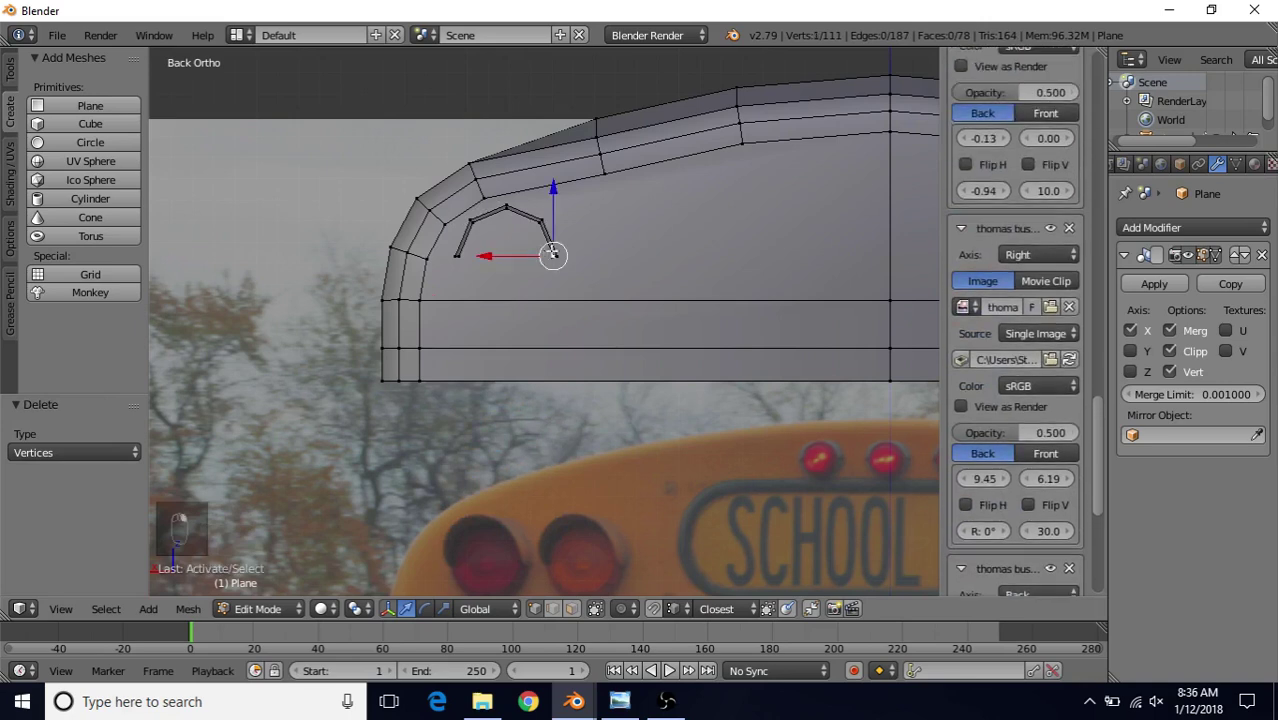
left_click(107, 609)
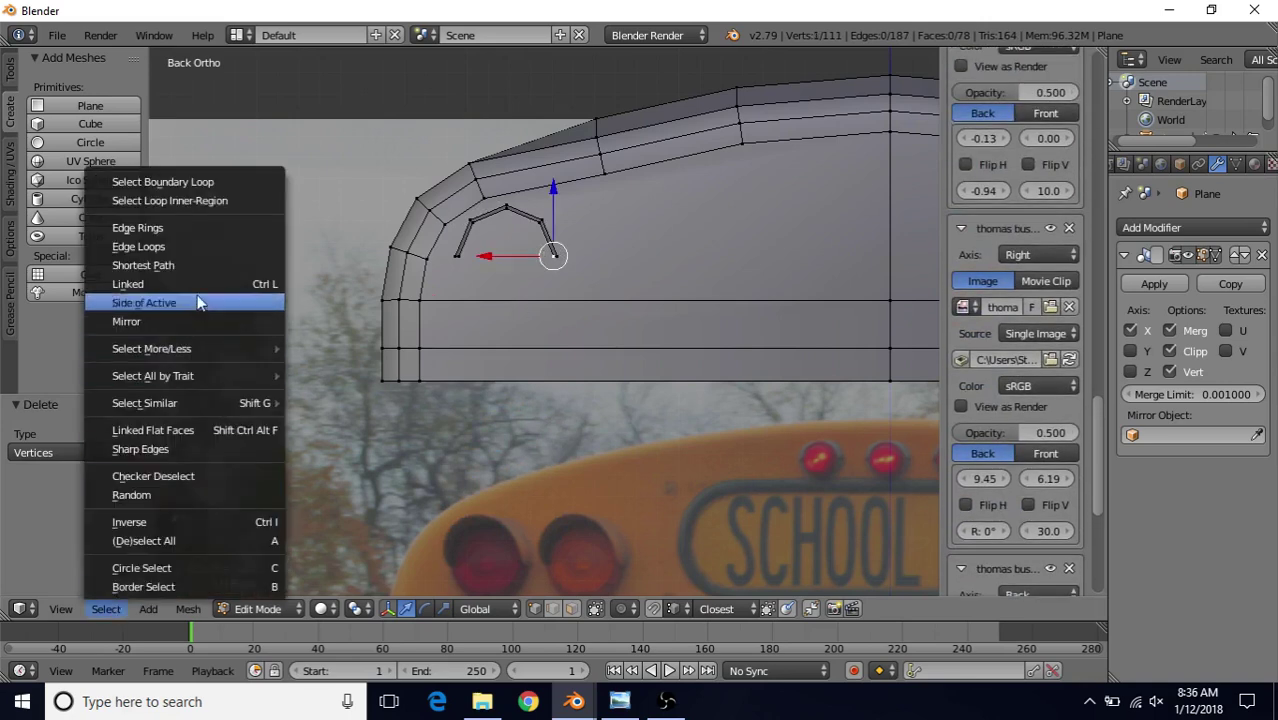
left_click(150, 294)
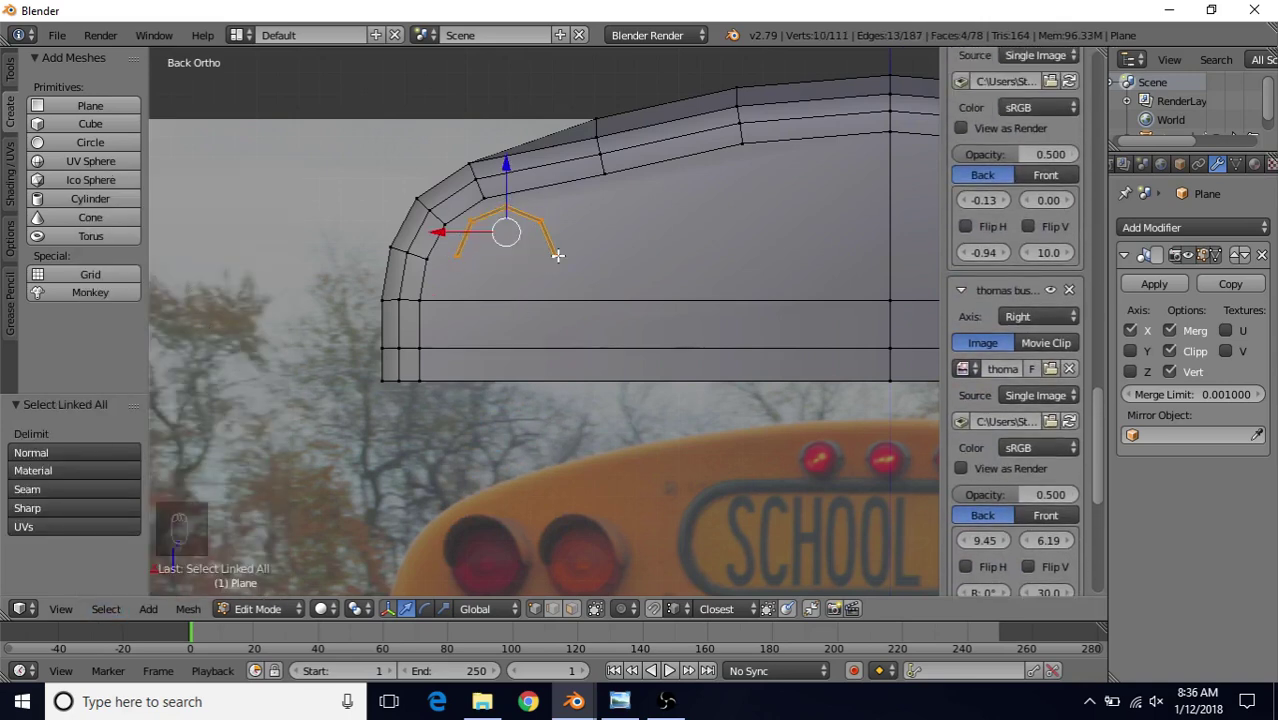
middle_click_drag(556, 291, 524, 313)
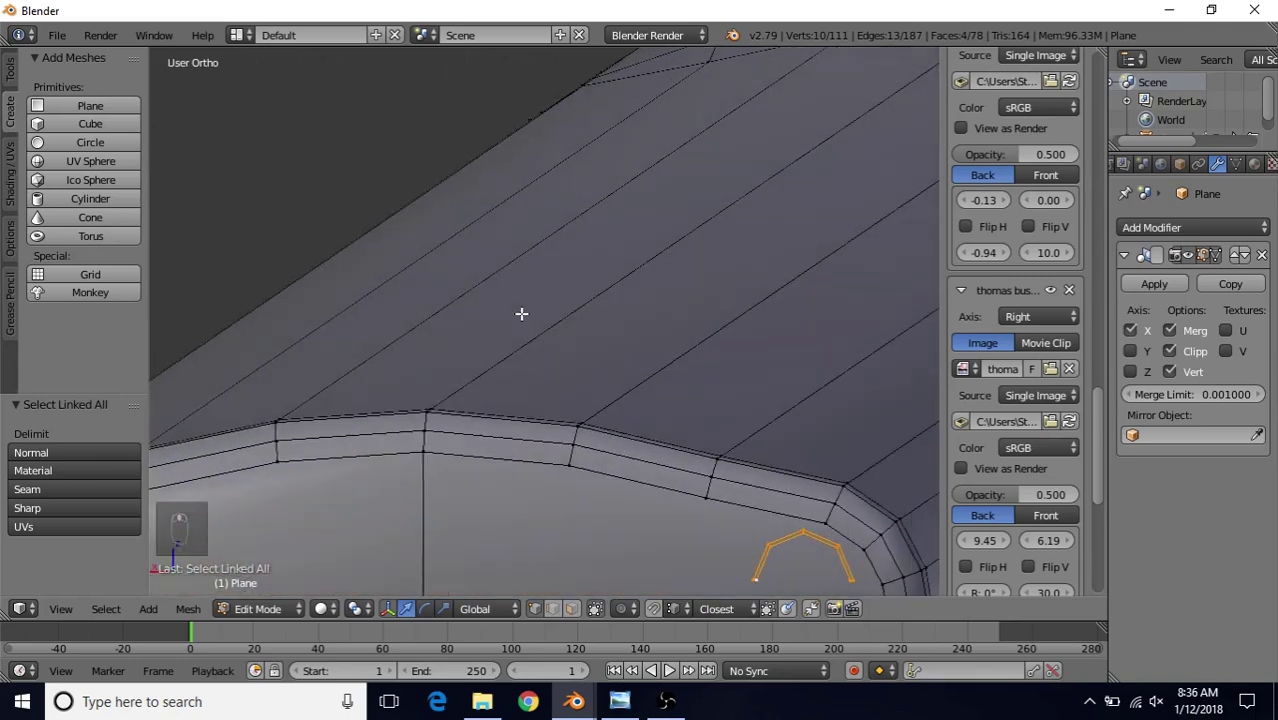
key("KP_Decimal")
scroll(521, 312, "down", 5)
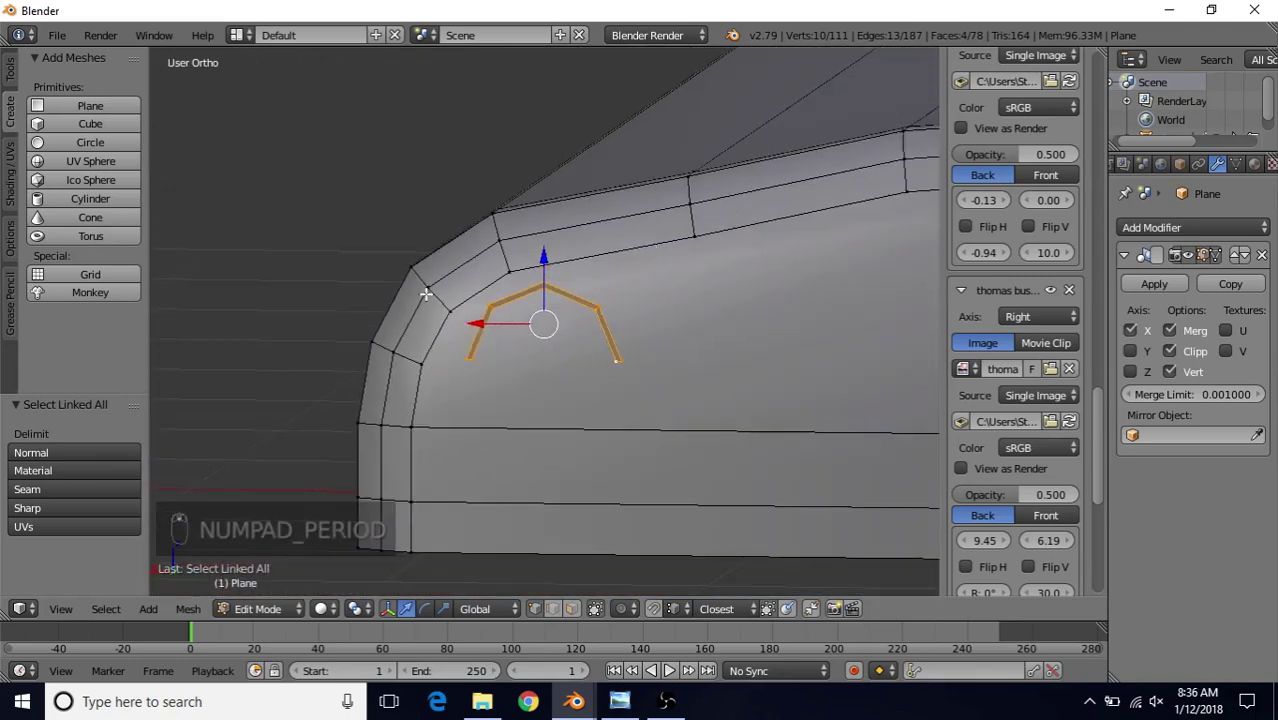
middle_click_drag(450, 345, 301, 318)
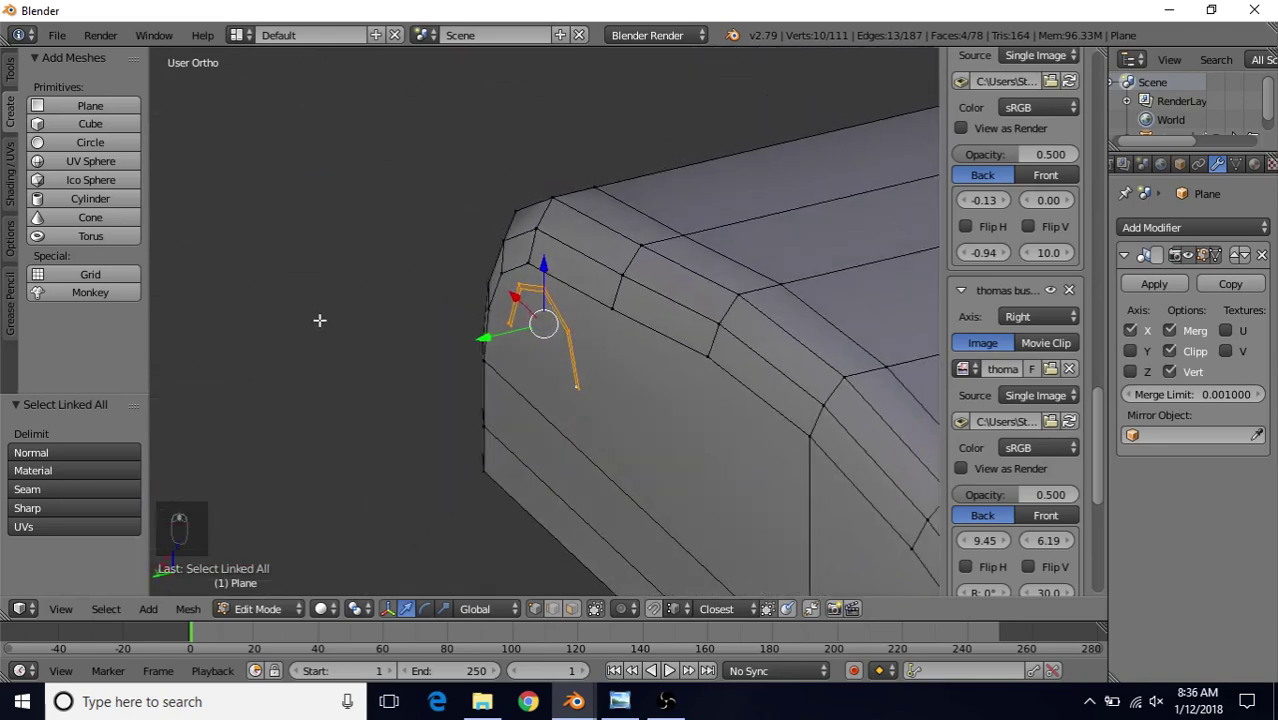
key("e")
right_click(340, 291)
key("e")
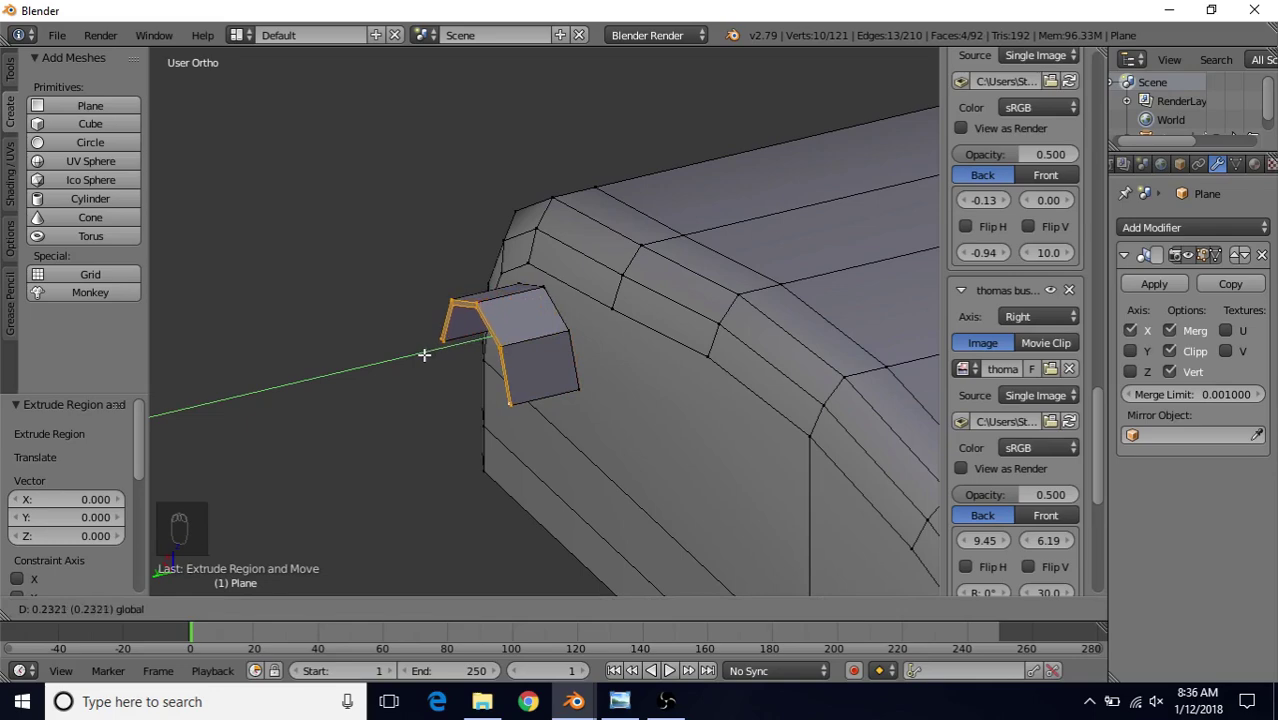
left_click(425, 354)
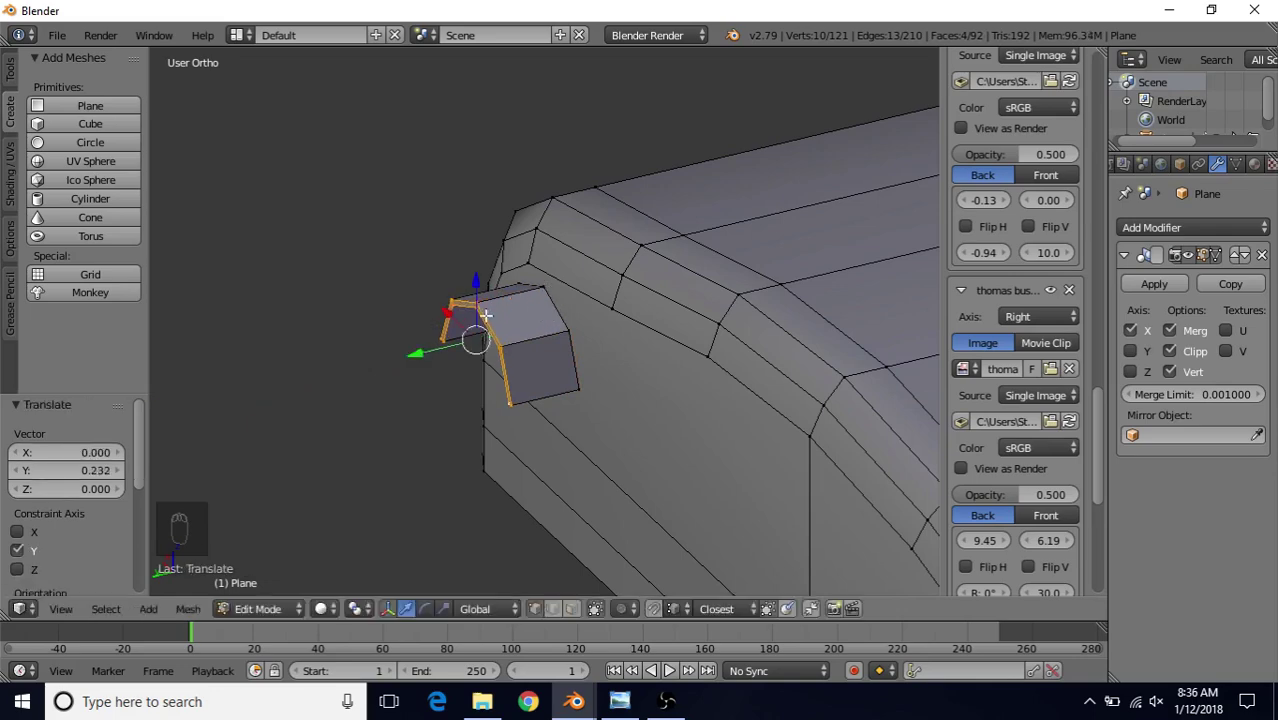
- Apply smooth shading to the roof object in Object Mode and inspect the light hood
mouse_move(524, 313)
middle_mouse_down()
mouse_move(516, 344)
mouse_move(587, 288)
mouse_move(579, 341)
middle_mouse_up()
key("Tab")
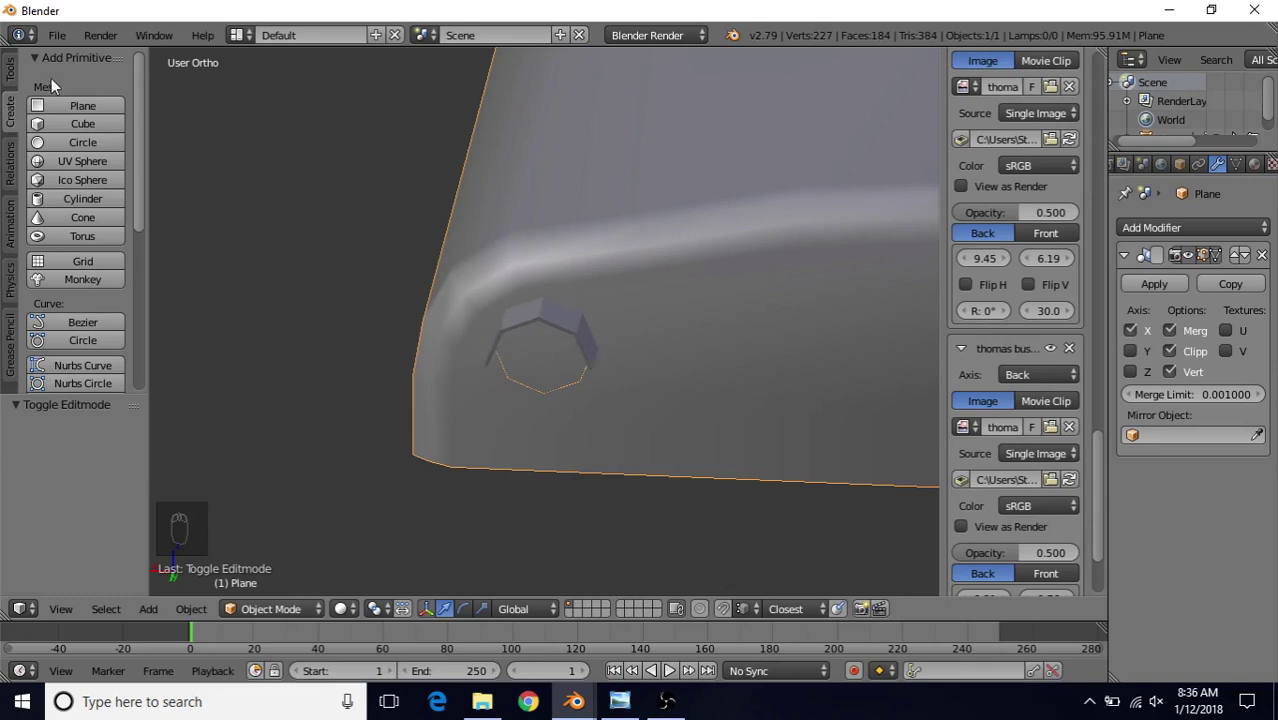
left_click(11, 70)
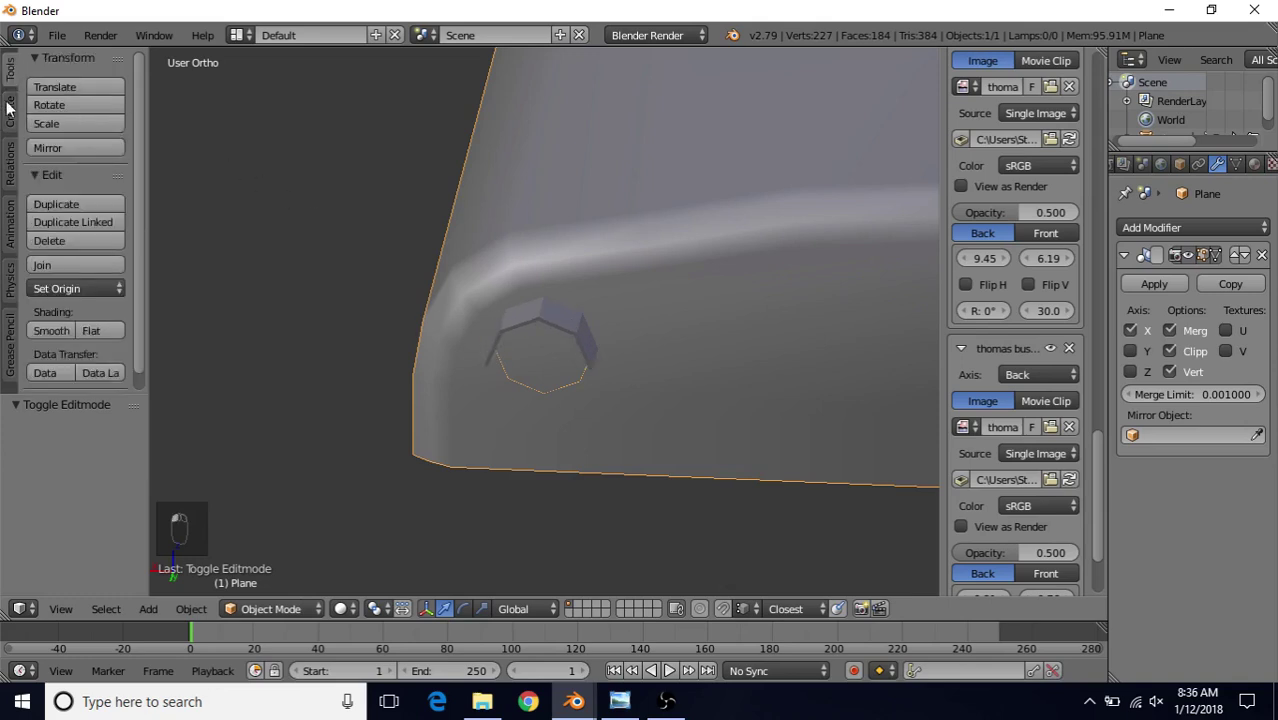
left_click(48, 330)
middle_click_drag(544, 353, 575, 376)
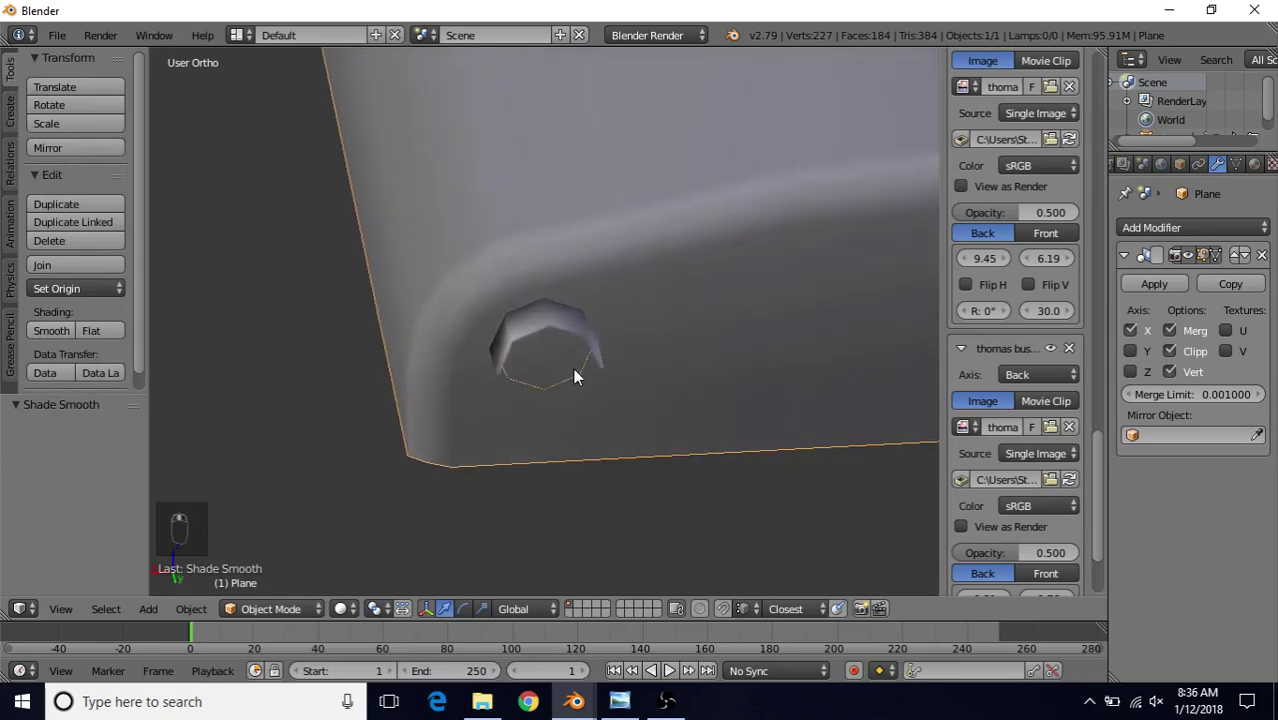
- Delete the light hood's four thin back faces where it meets the roof's rear panel
key("Tab")
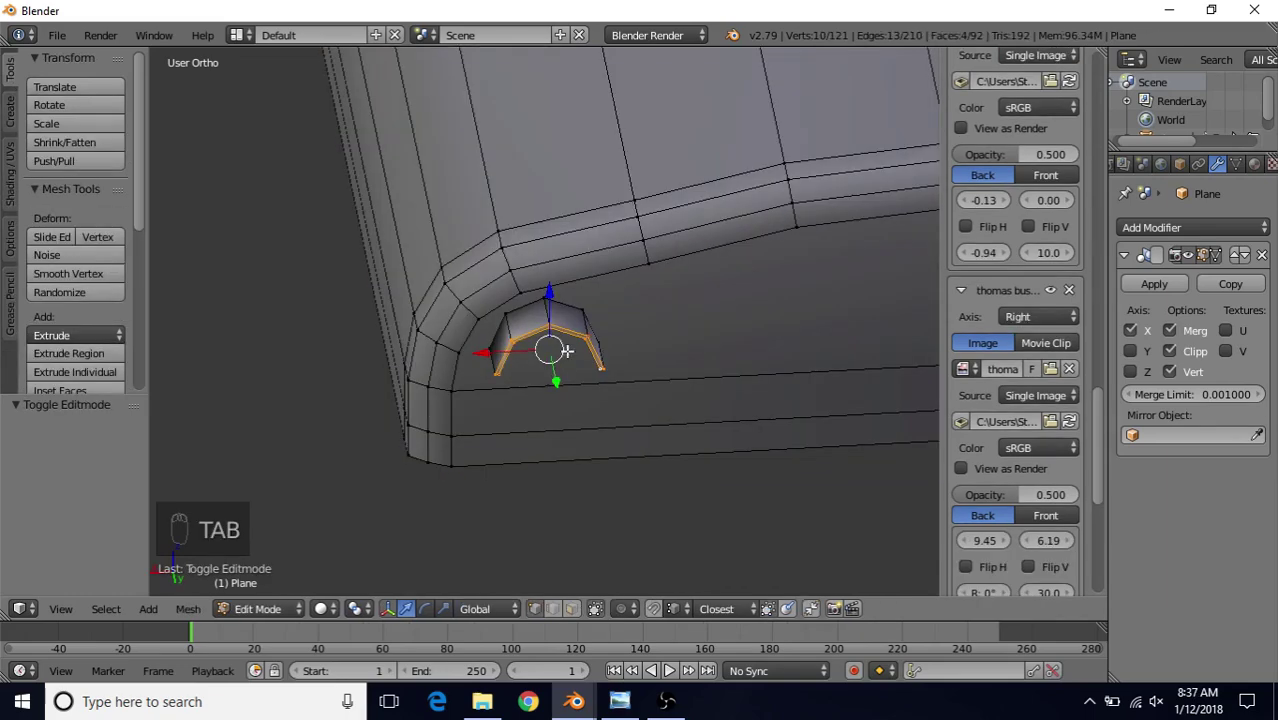
middle_click_drag(615, 310, 576, 291)
key("z")
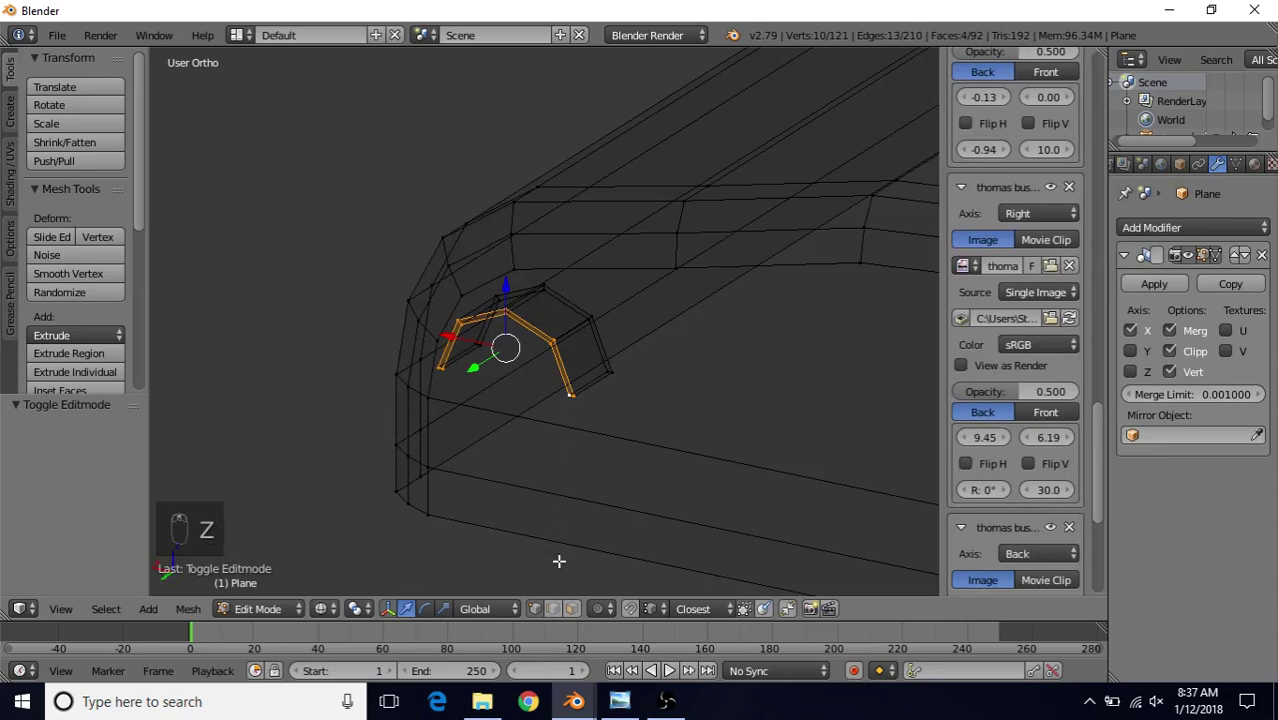
left_click(571, 608)
scroll(658, 368, "up", 3)
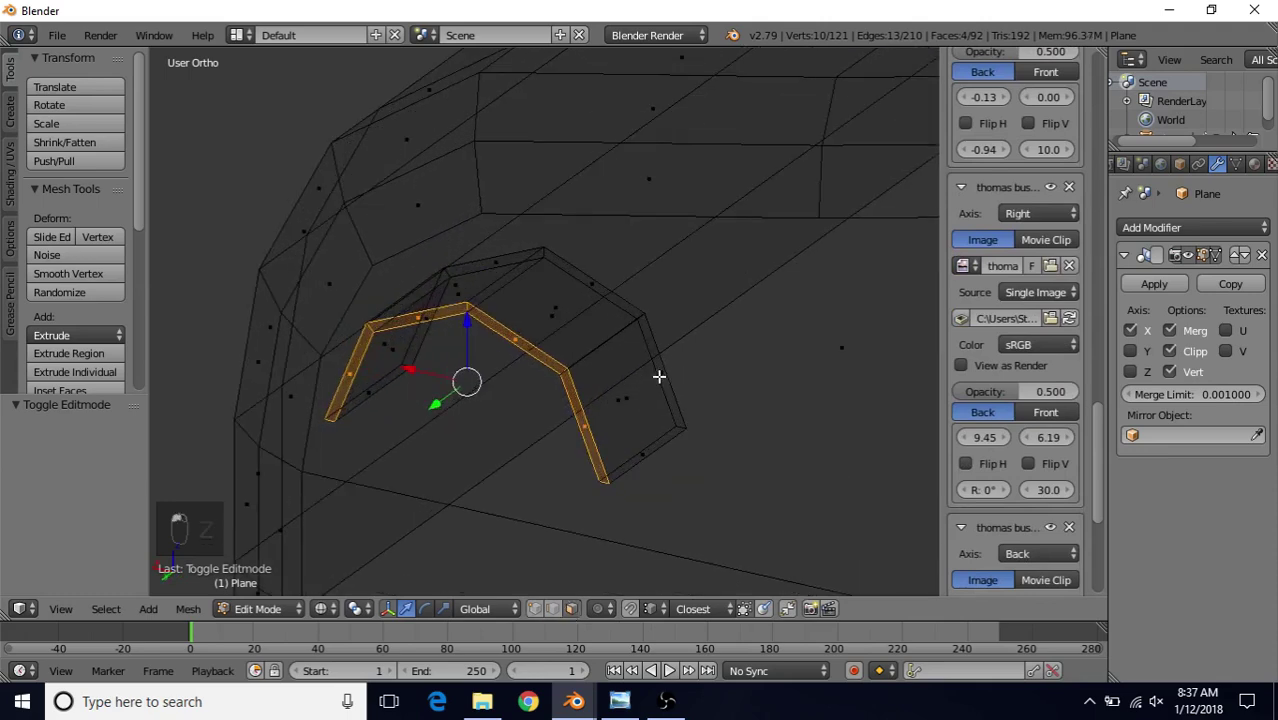
right_click(635, 326)
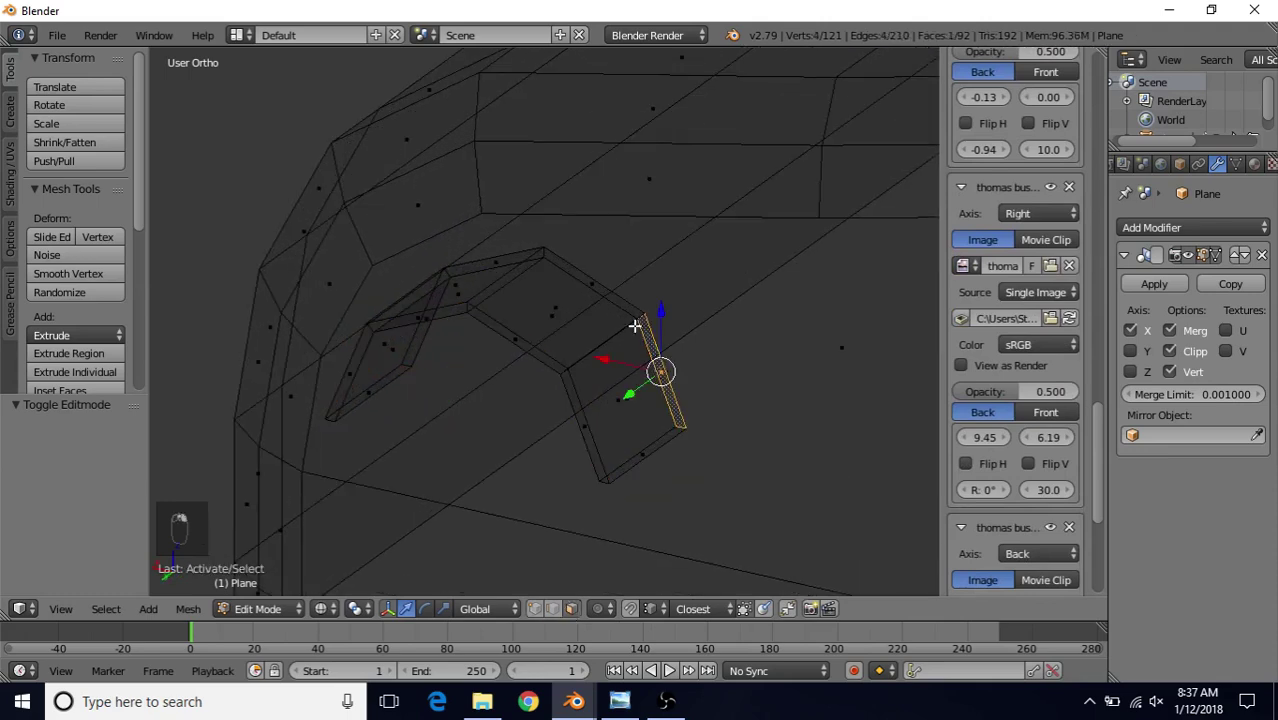
right_click(593, 280, "shift")
right_click(493, 258, "shift")
middle_click_drag(538, 285, 632, 303)
right_click(411, 353, "shift")
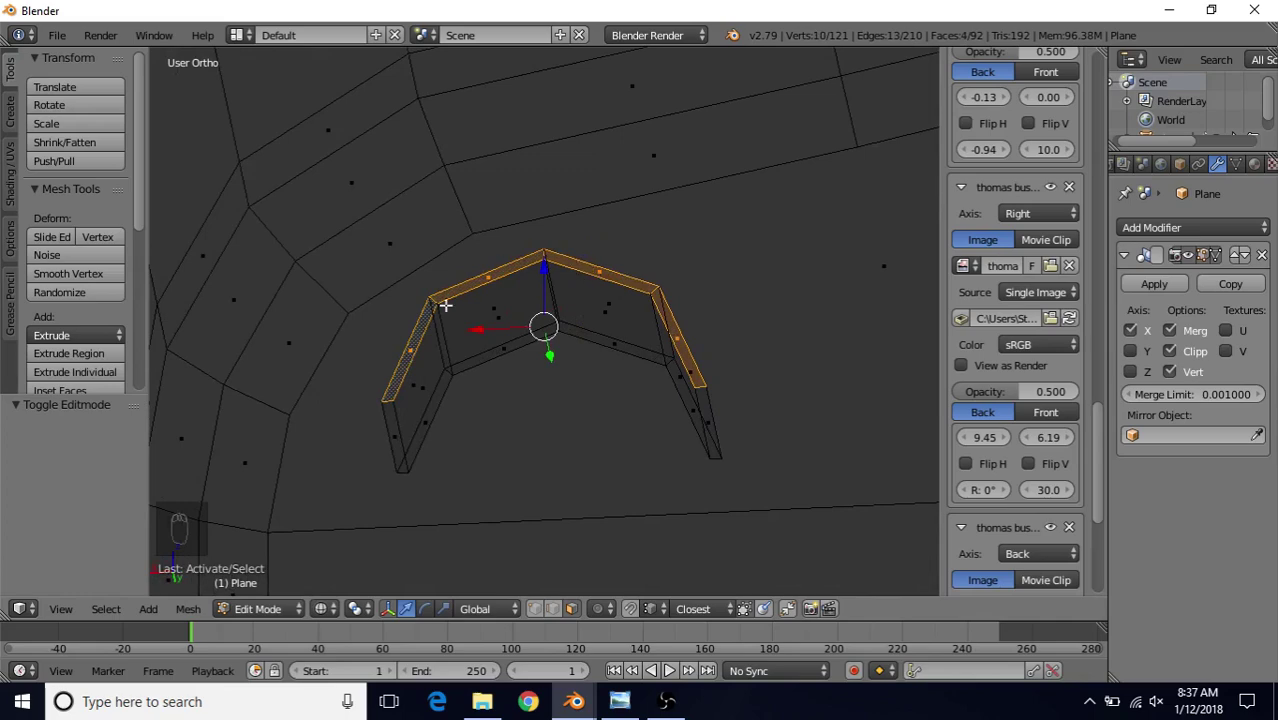
middle_click_drag(580, 312, 398, 311)
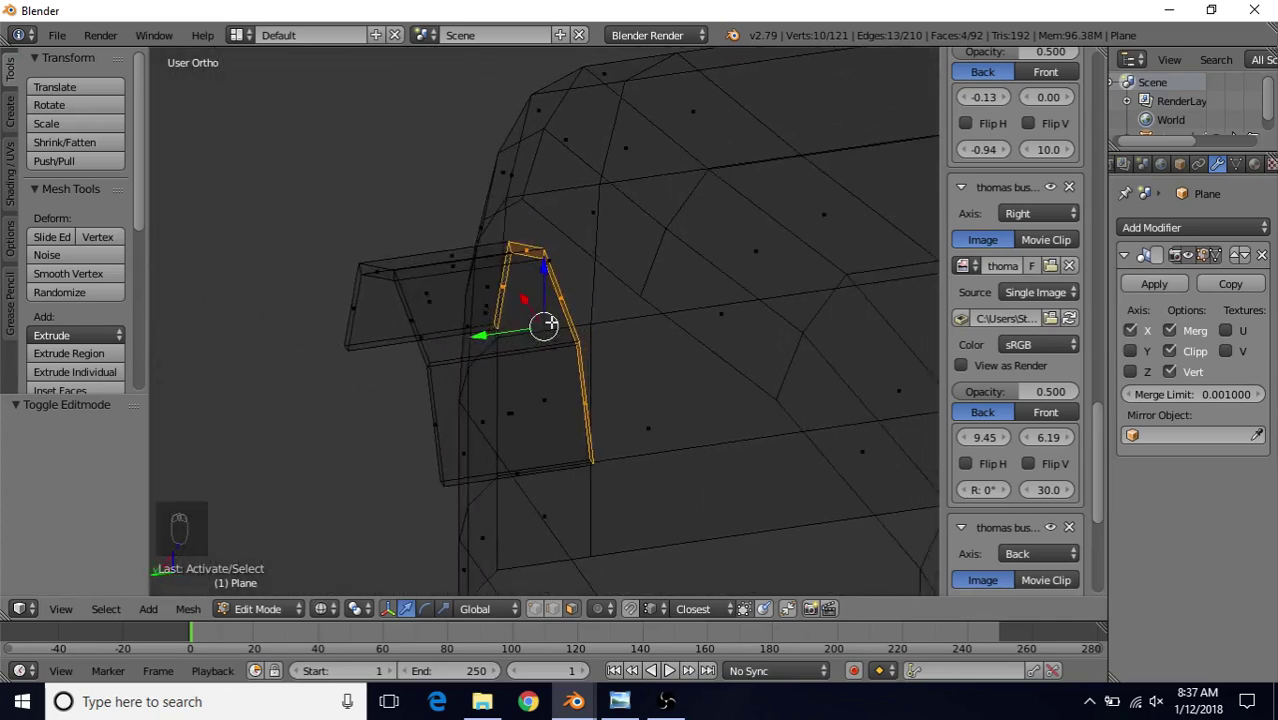
key("Delete")
left_click(508, 363)
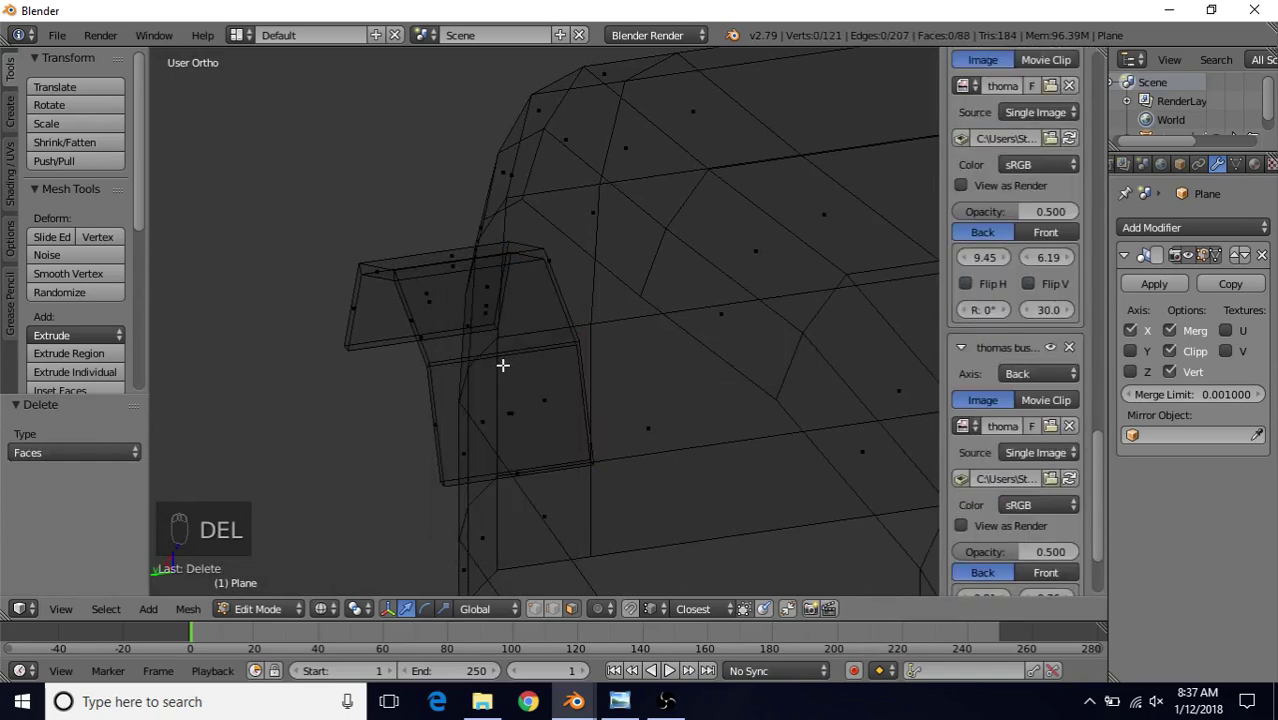
- Return to solid shading and reveal the hidden ring inside the hood in Edit Mode
key("Tab")
key("Tab")
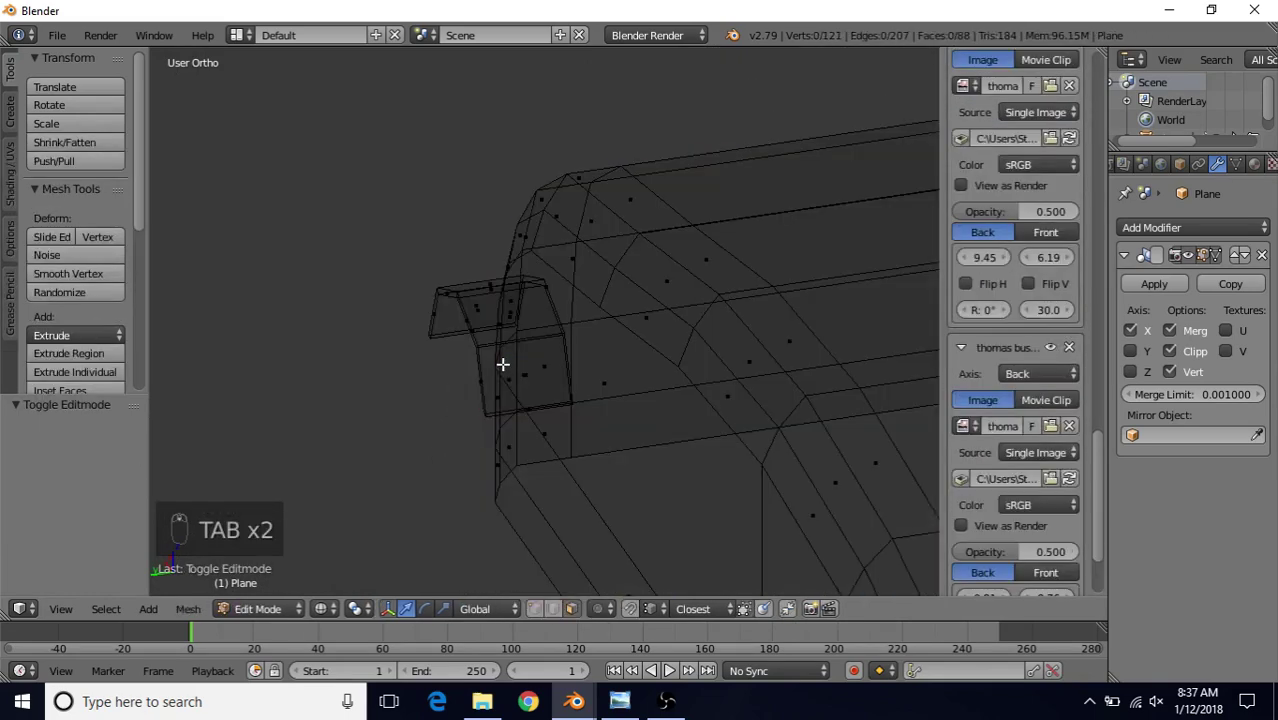
key("Tab")
key("z")
middle_click_drag(503, 372, 537, 305)
middle_click_drag(579, 382, 555, 349)
key("Tab")
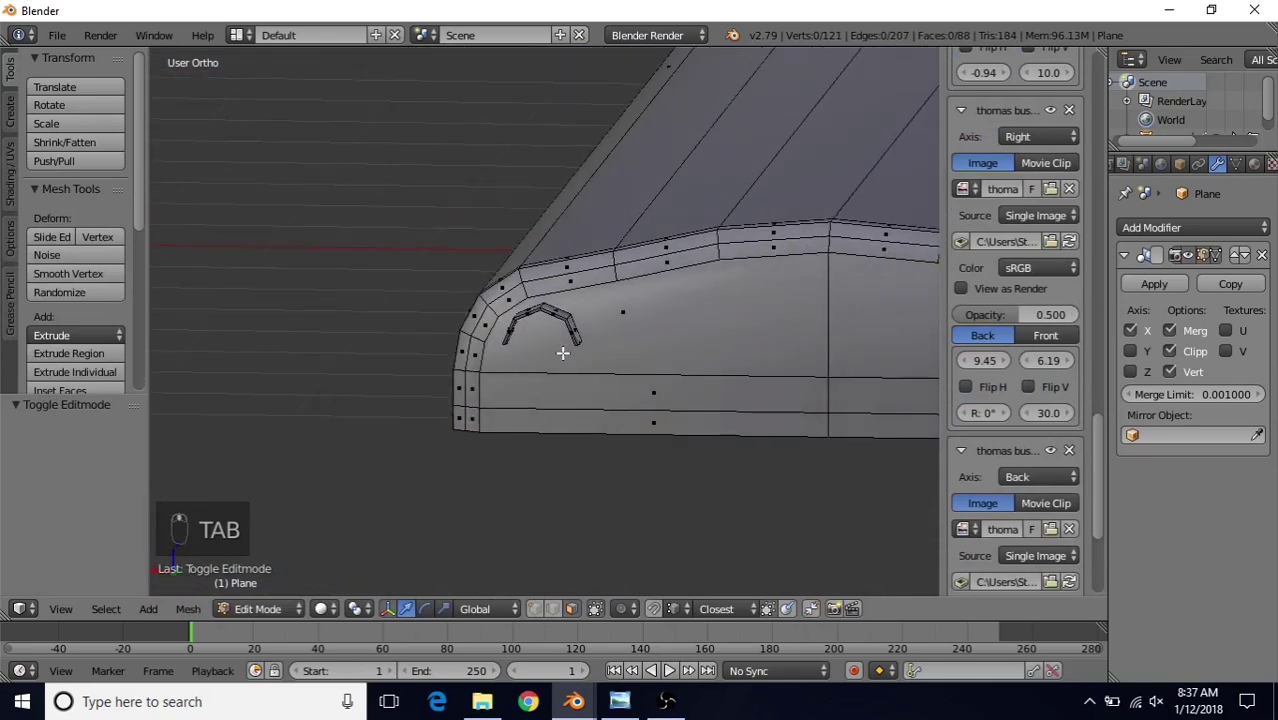
key("alt+h")
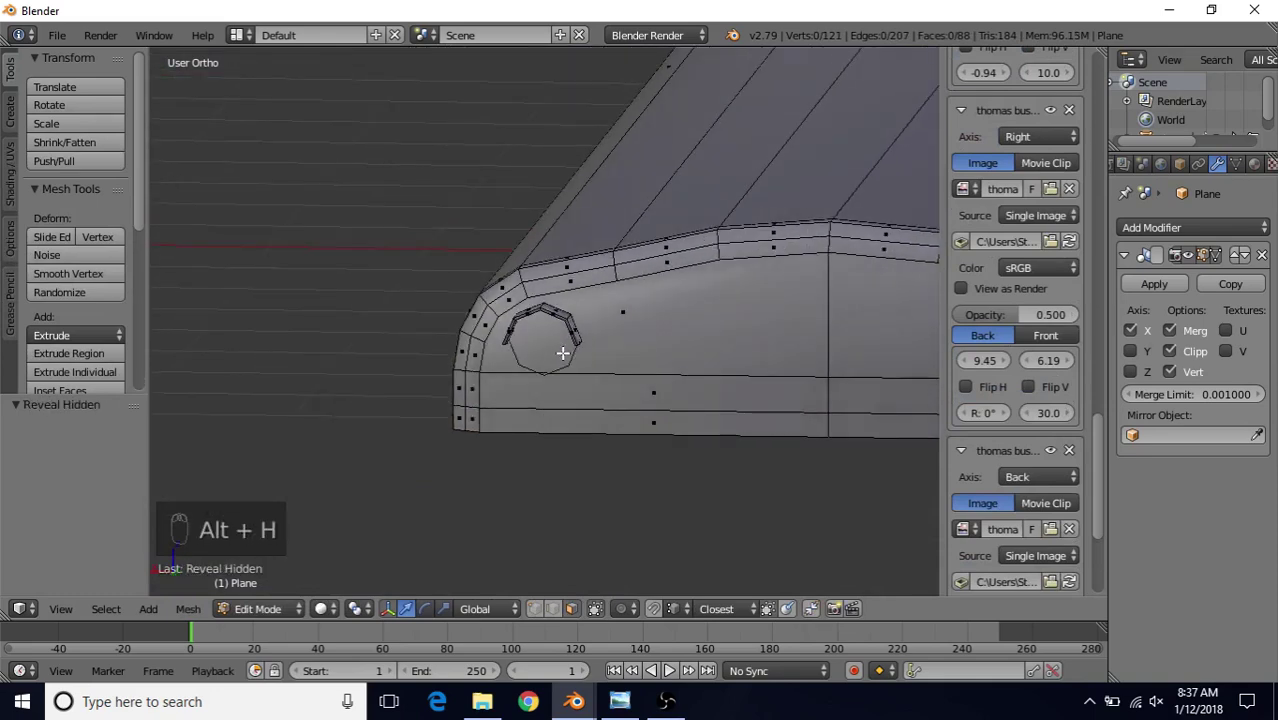
- Extrude the revealed ring in place and move the new loop about 0.113 along Y, outward from the rear panel
left_click(532, 607)
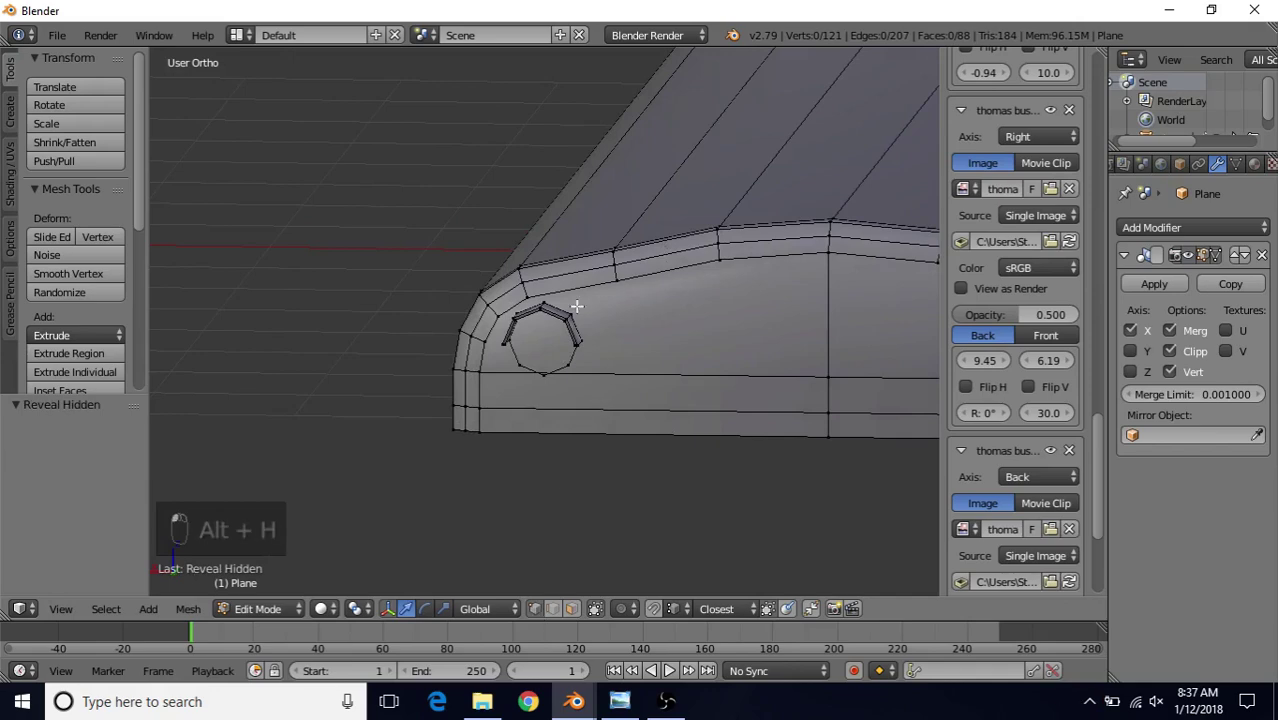
middle_click_drag(551, 345, 583, 298)
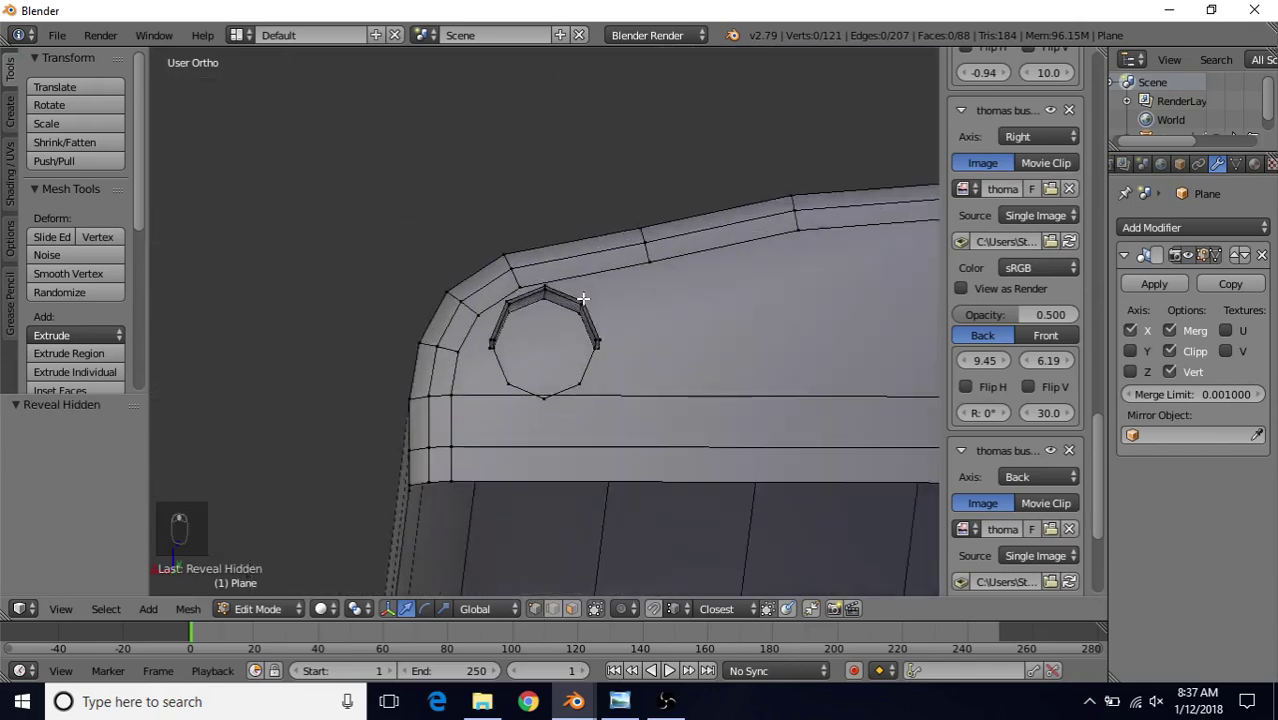
scroll(583, 298, "up", 3)
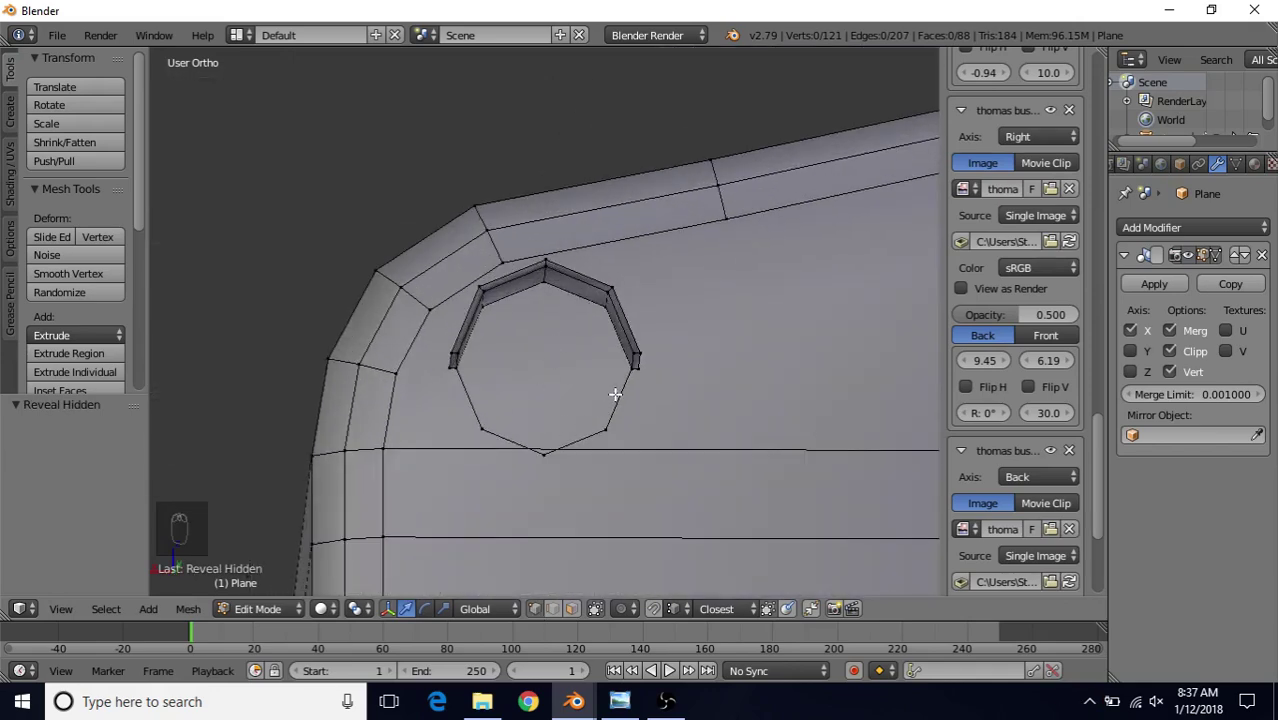
right_click(614, 394, "alt")
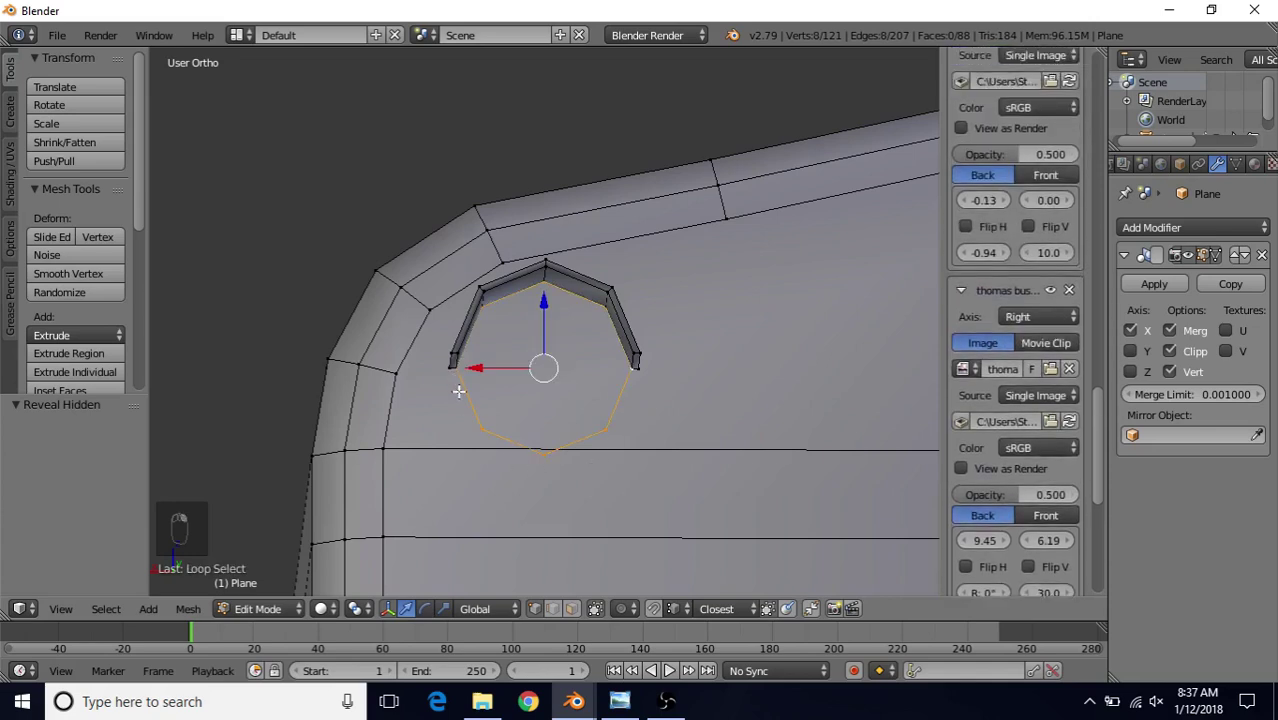
scroll(537, 412, "down", 2)
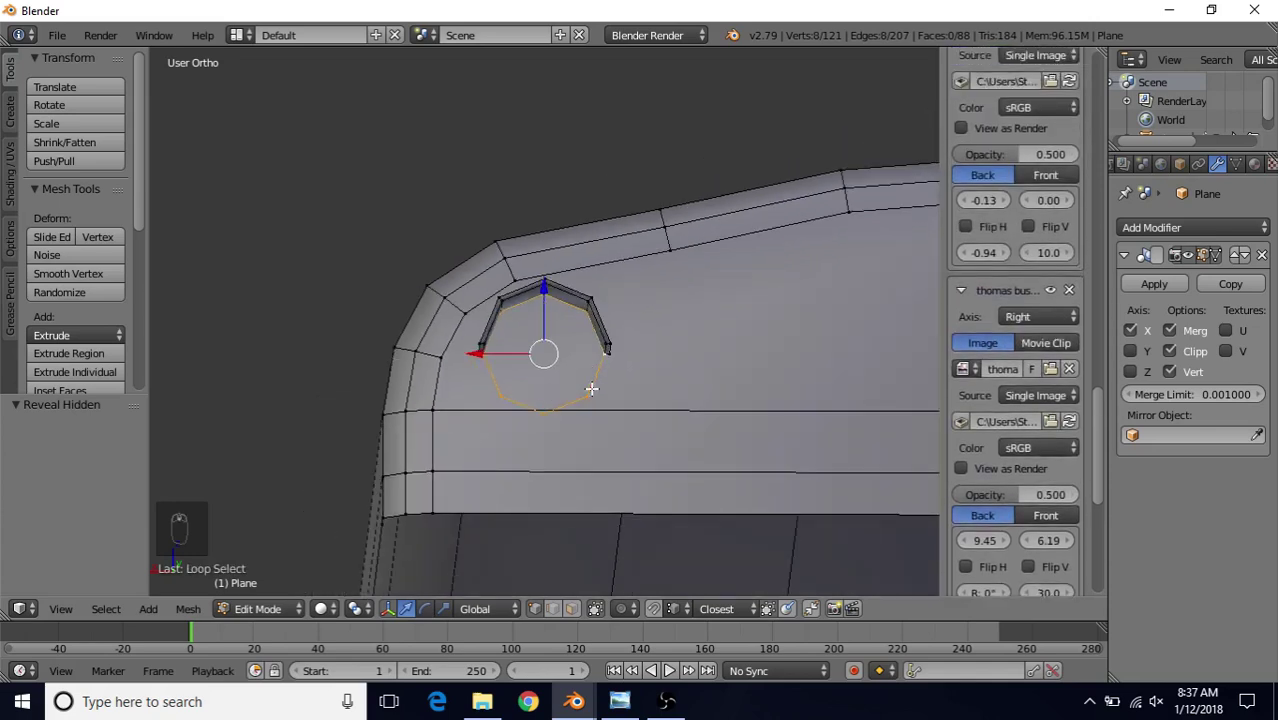
key("e")
right_click(522, 295)
middle_click_drag(522, 295, 509, 370)
left_click_drag(509, 370, 492, 386)
middle_click_drag(557, 337, 622, 271)
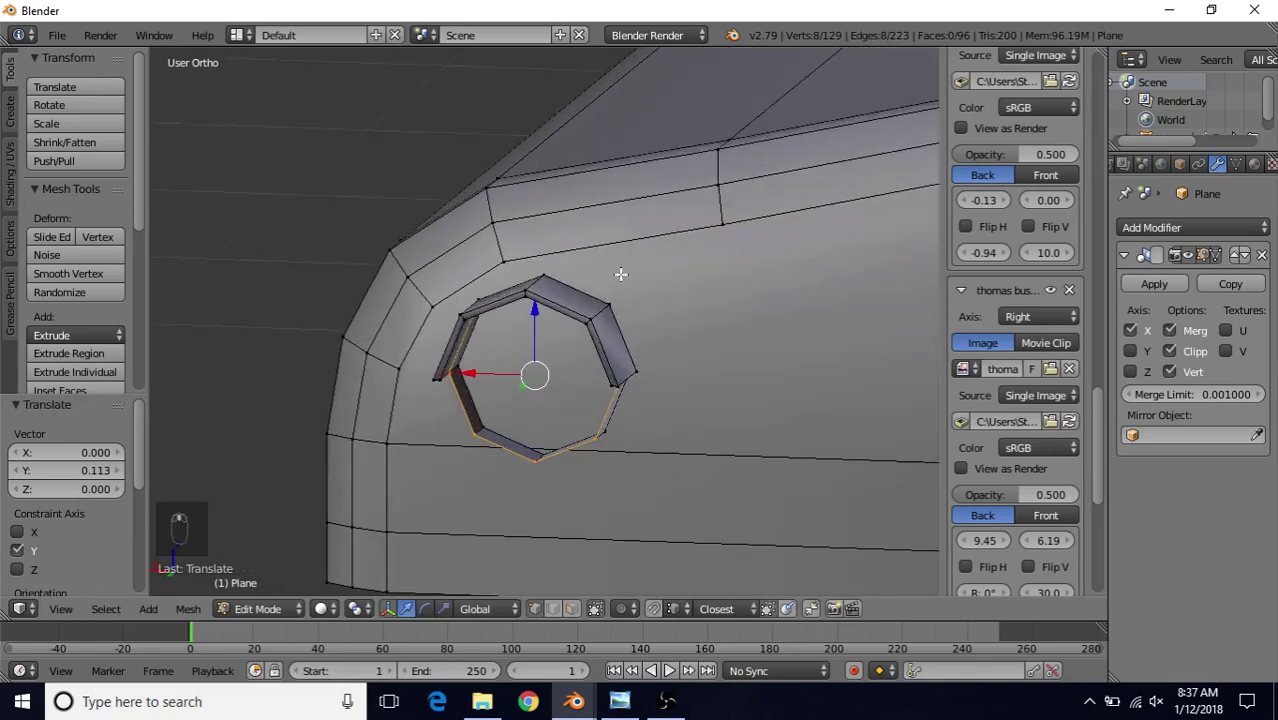
- Scale the extruded loop to about 0.54 and apply smooth shading to the roof object in Object Mode
key("s")
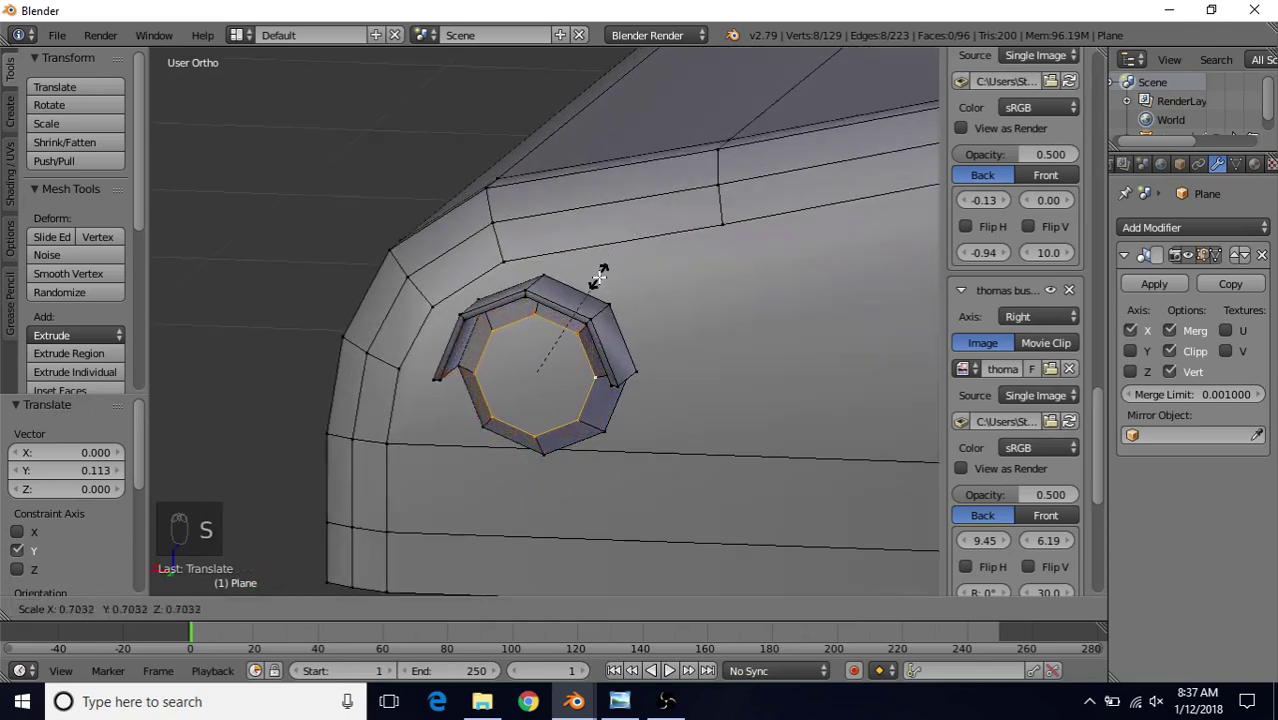
left_click(585, 298)
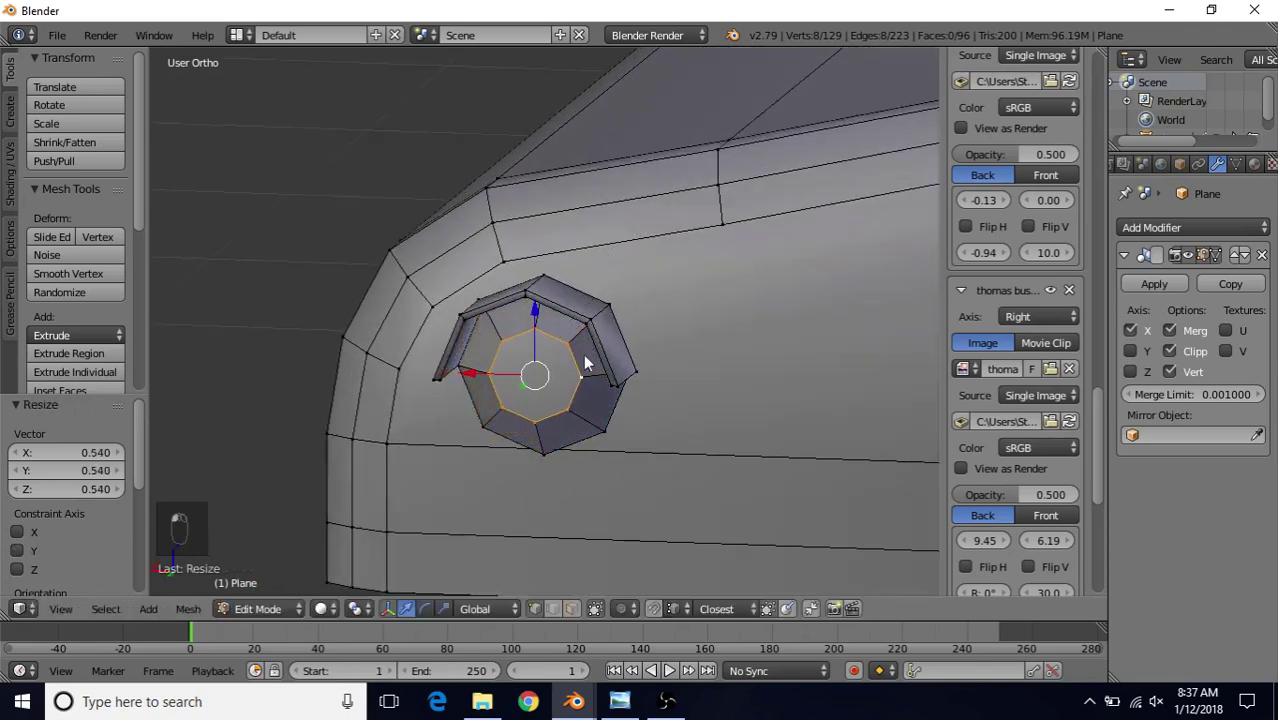
key("Tab")
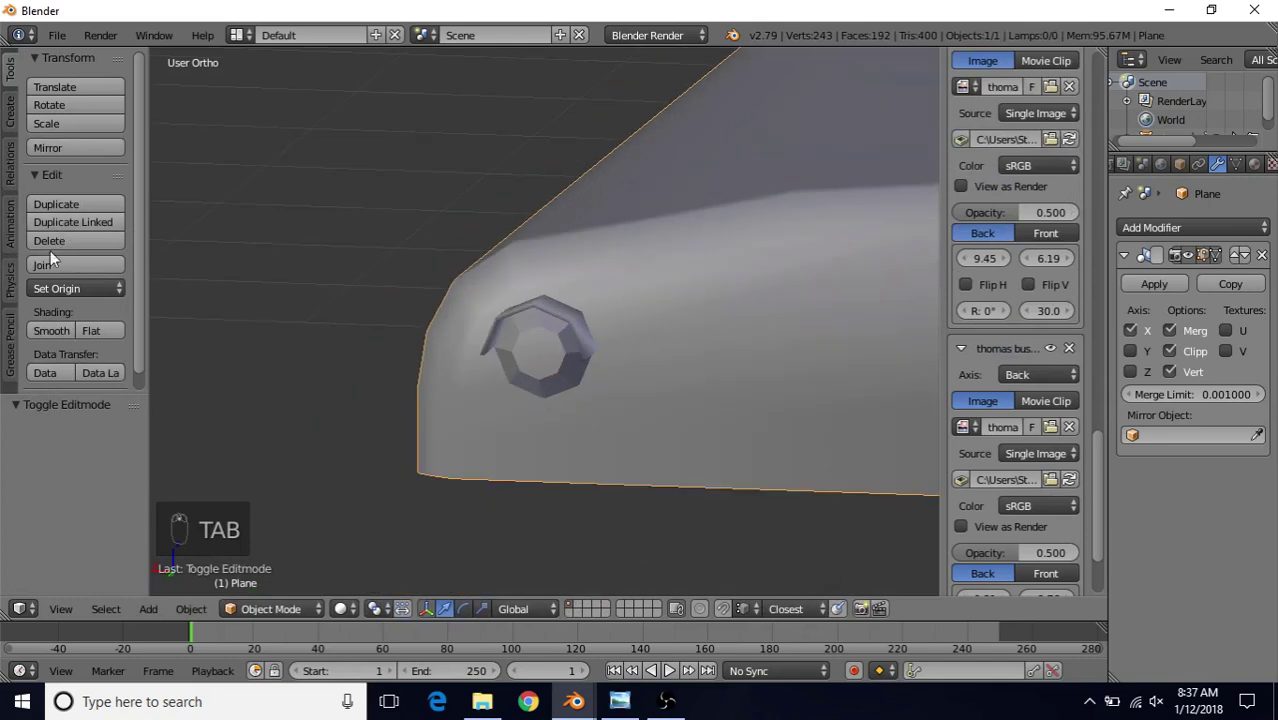
left_click(40, 330)
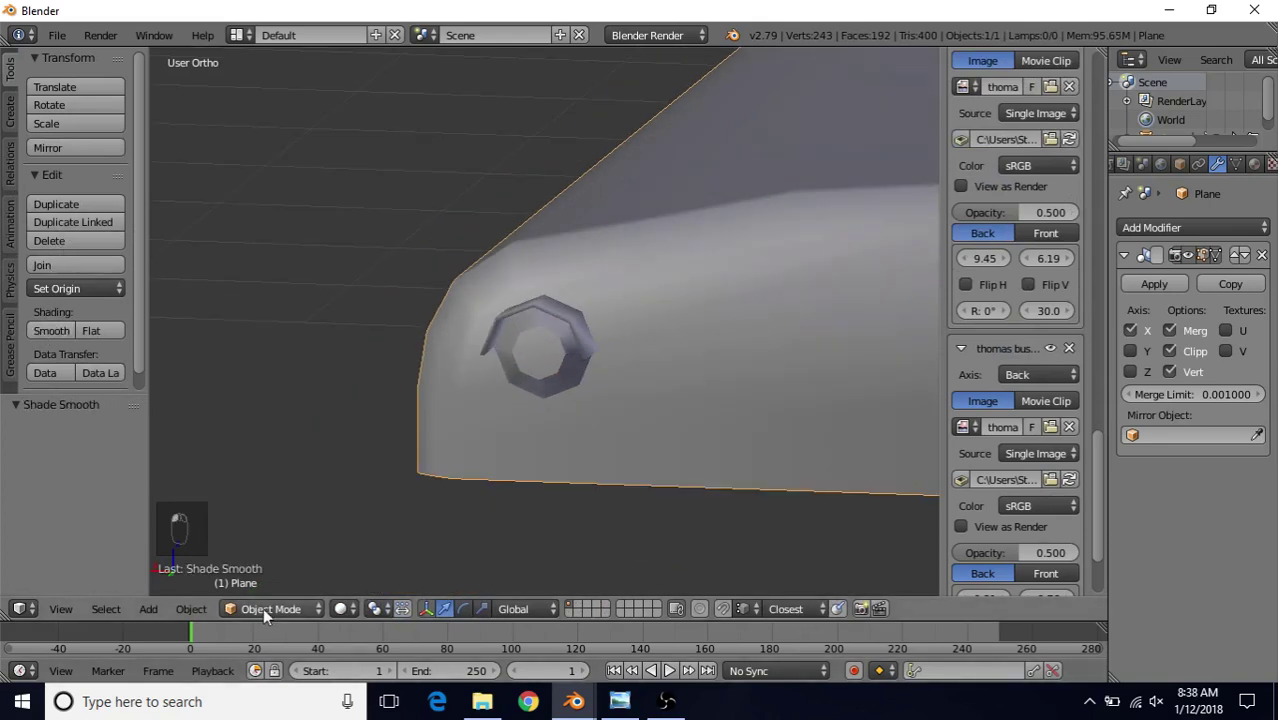
middle_click_drag(461, 336, 508, 308)
scroll(508, 320, "up", 3)
- Adjust the inner loop's scale slightly, extrude it in place and merge the new vertices at center to close the light
key("Tab")
scroll(520, 305, "up", 2)
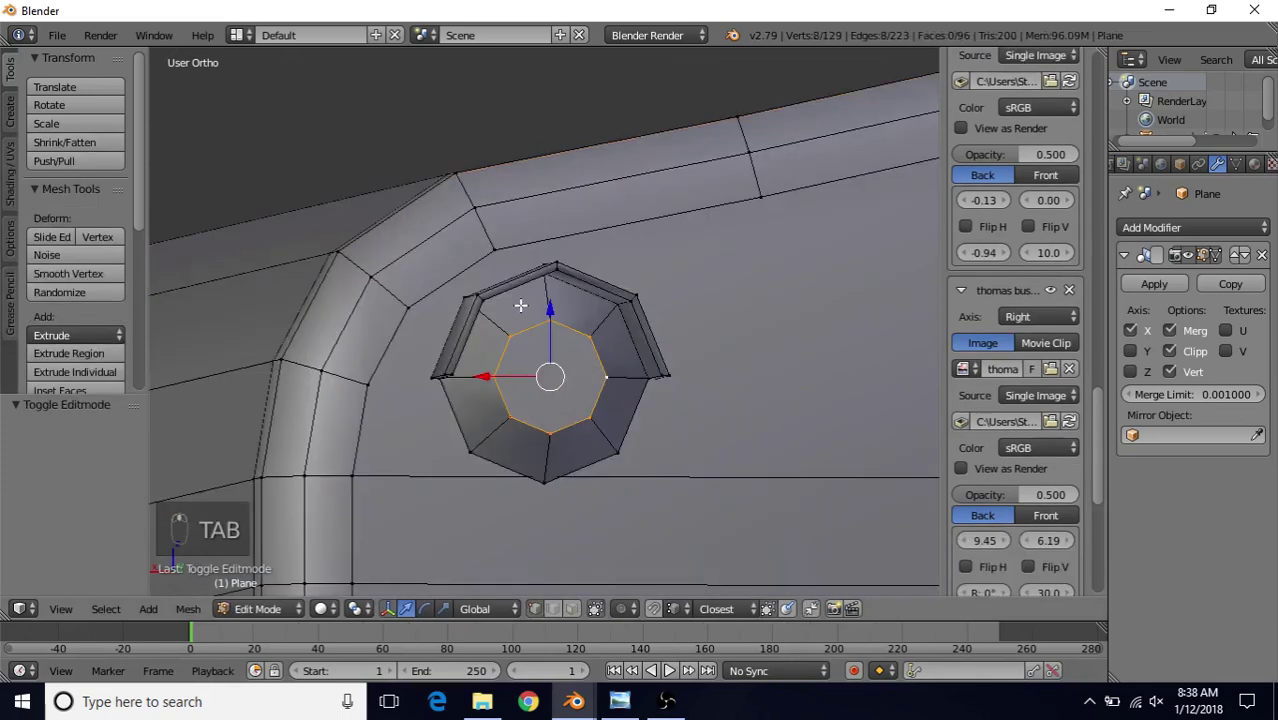
key("s")
left_click(612, 310)
middle_click_drag(613, 311, 586, 304)
key("e")
right_click(588, 296)
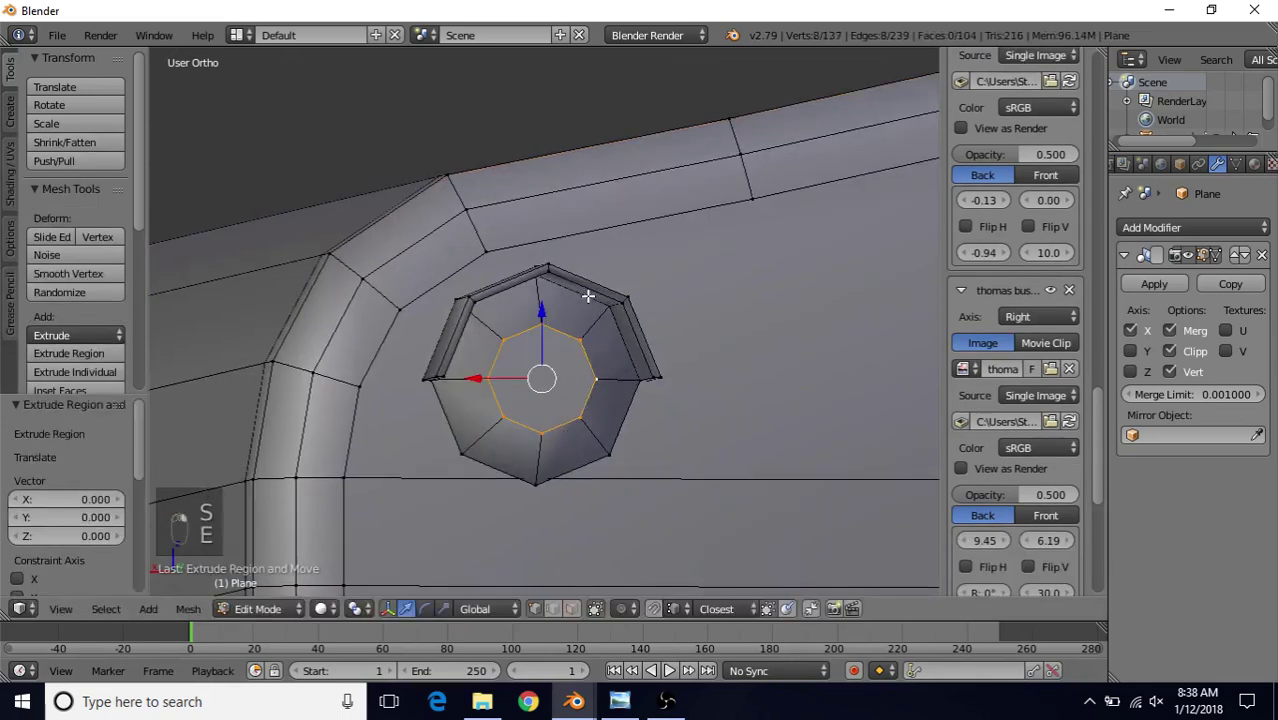
key("alt+m")
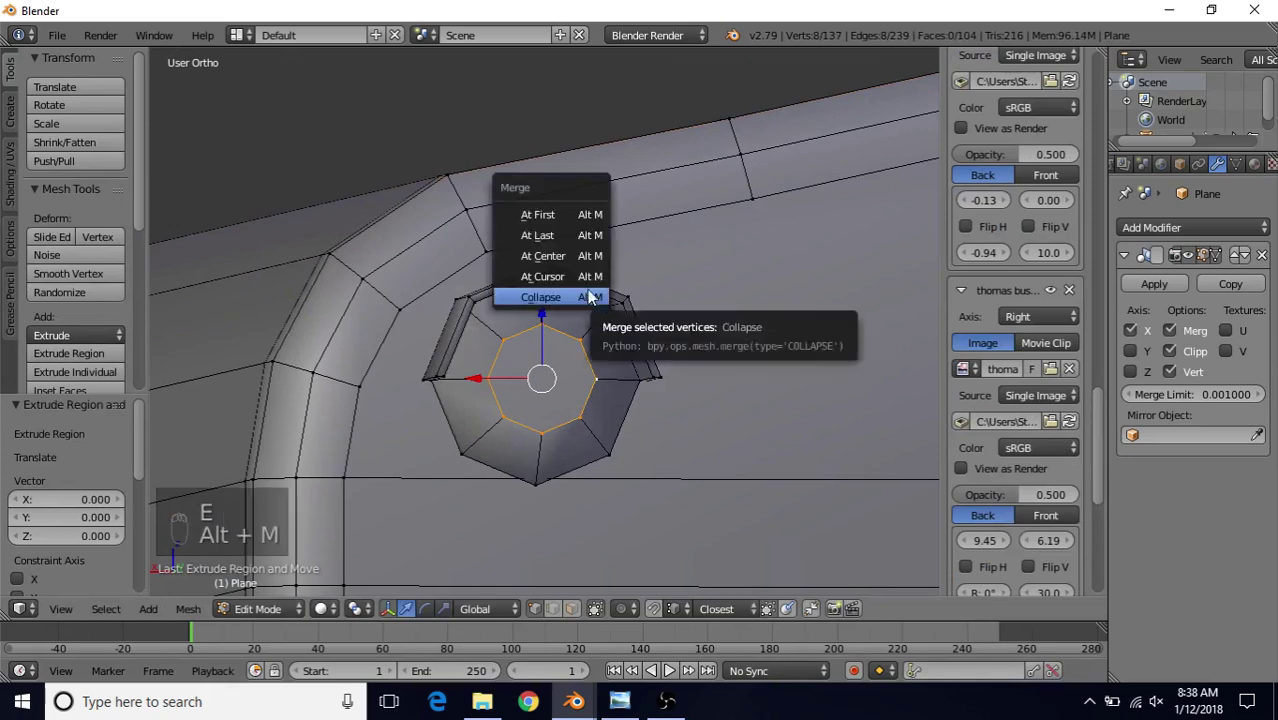
left_click(576, 257)
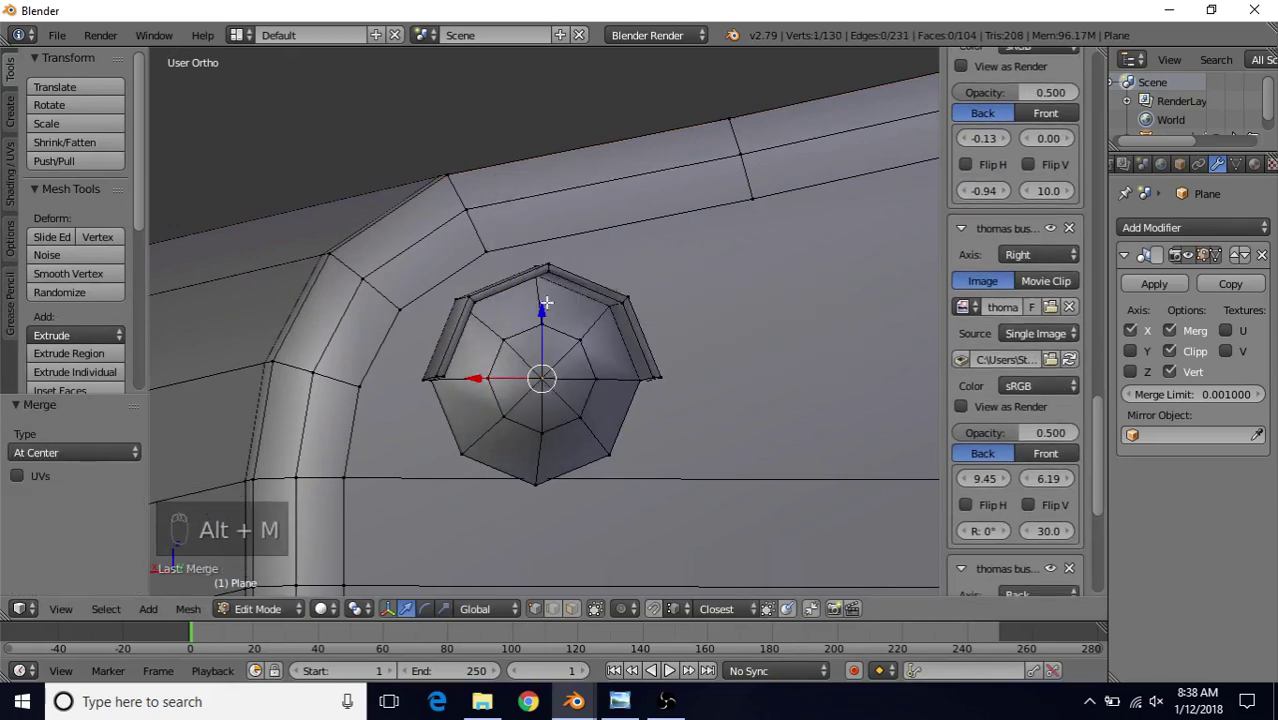
- Move the light's center vertex about 0.028 outward along Y to dome the lens
scroll(520, 340, "down", 2)
middle_click_drag(520, 340, 416, 380)
scroll(416, 380, "up", 2)
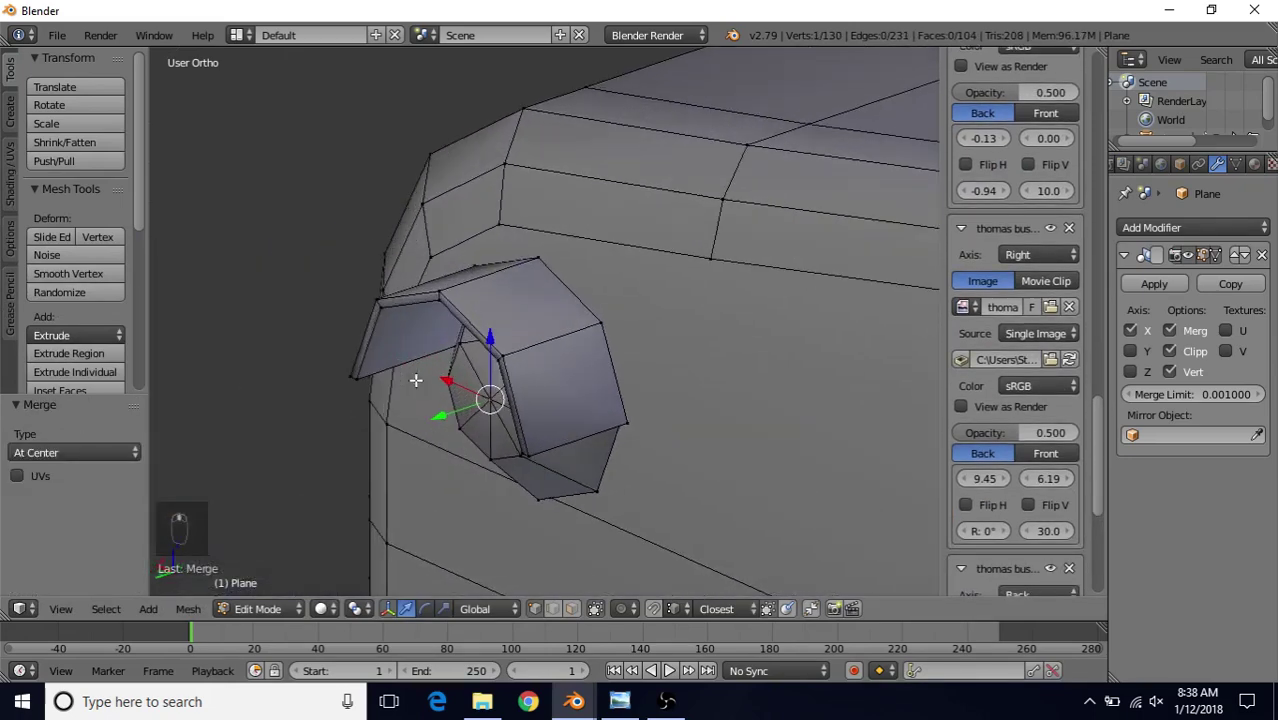
key("g")
key("y")
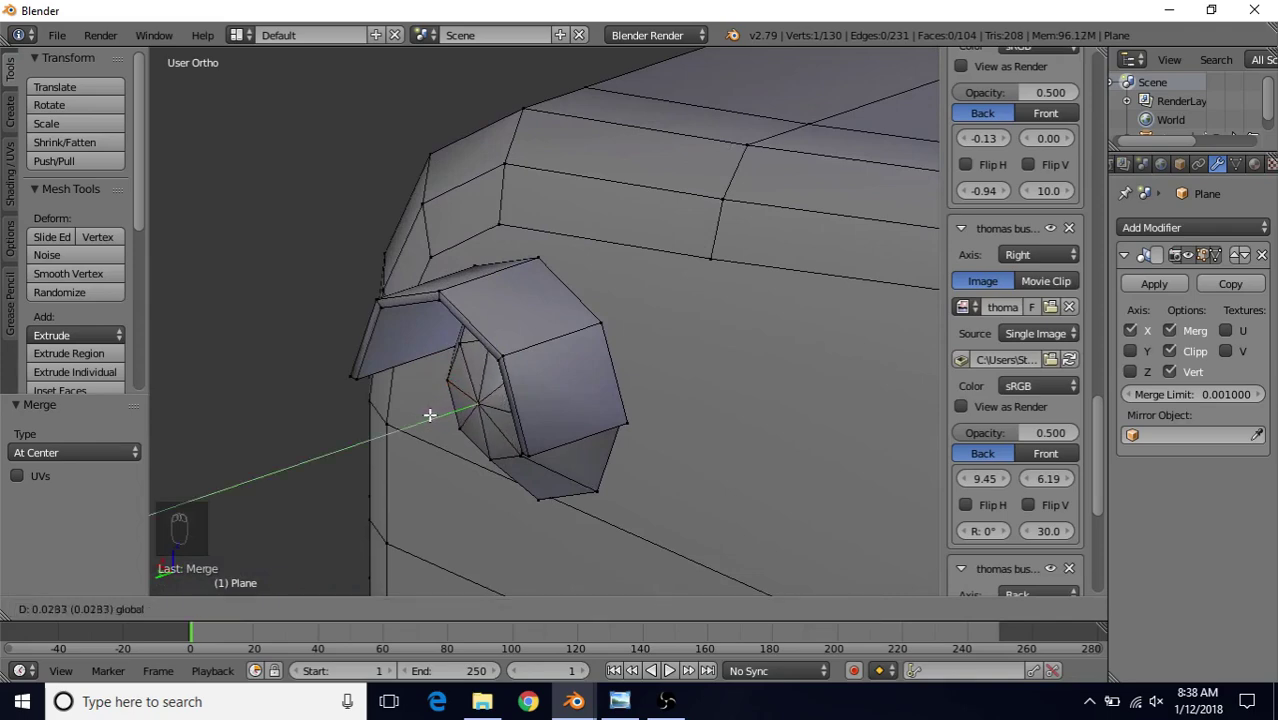
left_click(431, 414)
- Inspect the domed light and its hood in Object Mode and up close
scroll(431, 414, "down", 3)
key("Tab")
scroll(568, 333, "up", 3)
middle_click_drag(622, 285, 576, 369)
scroll(585, 349, "down", 3)
scroll(581, 362, "up", 4)
key("Tab")
scroll(610, 362, "up", 2)
scroll(574, 367, "up", 2)
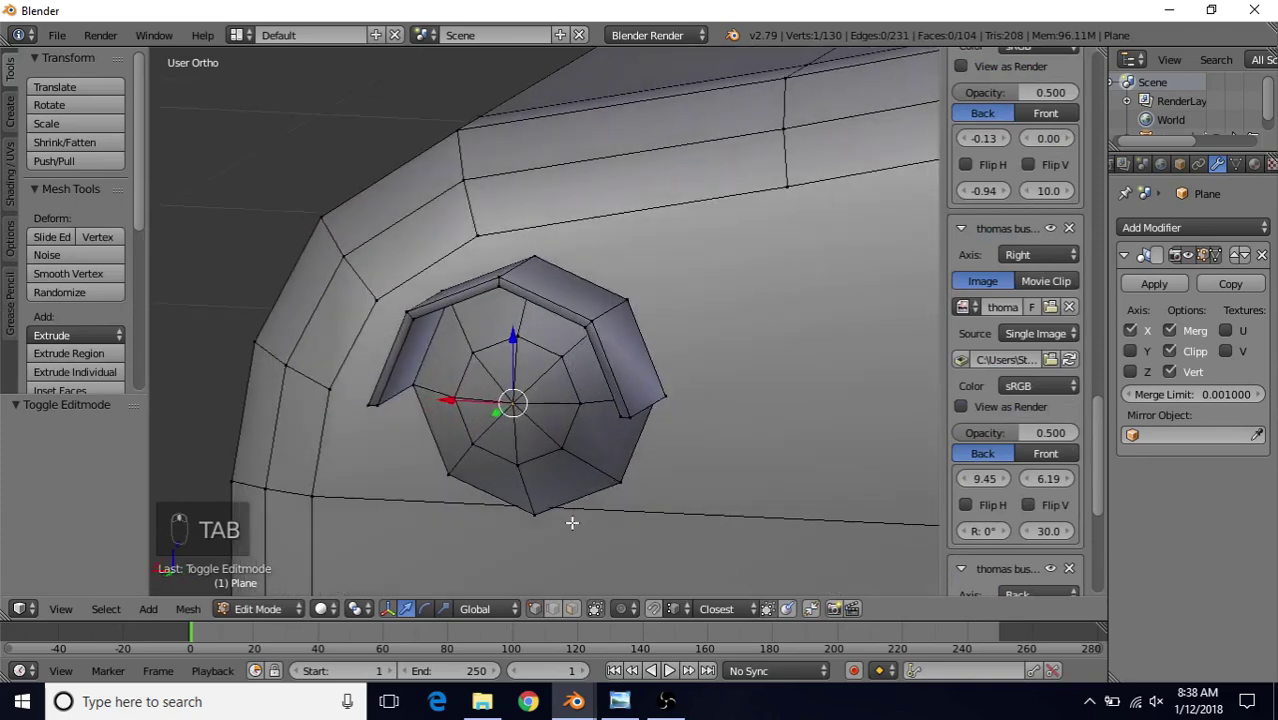
key("a")
right_click(491, 377)
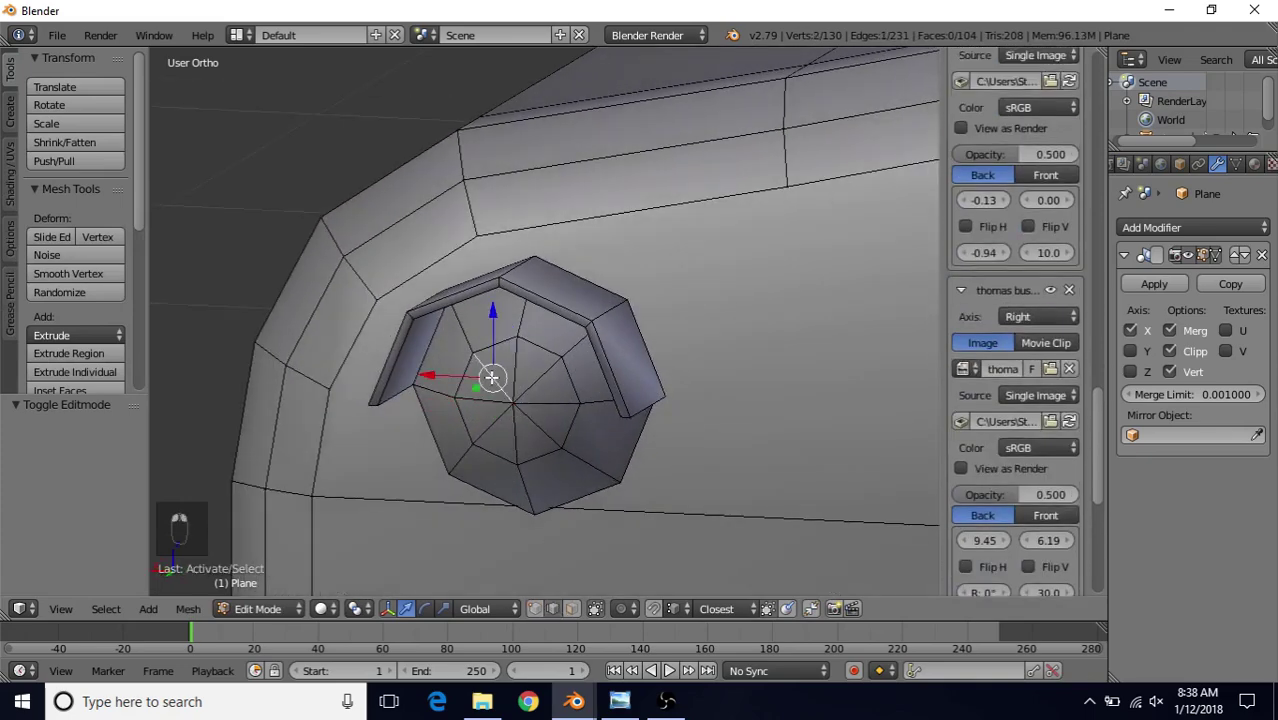
right_click(535, 411, "shift")
right_click(508, 426, "shift")
right_click(491, 432, "shift")
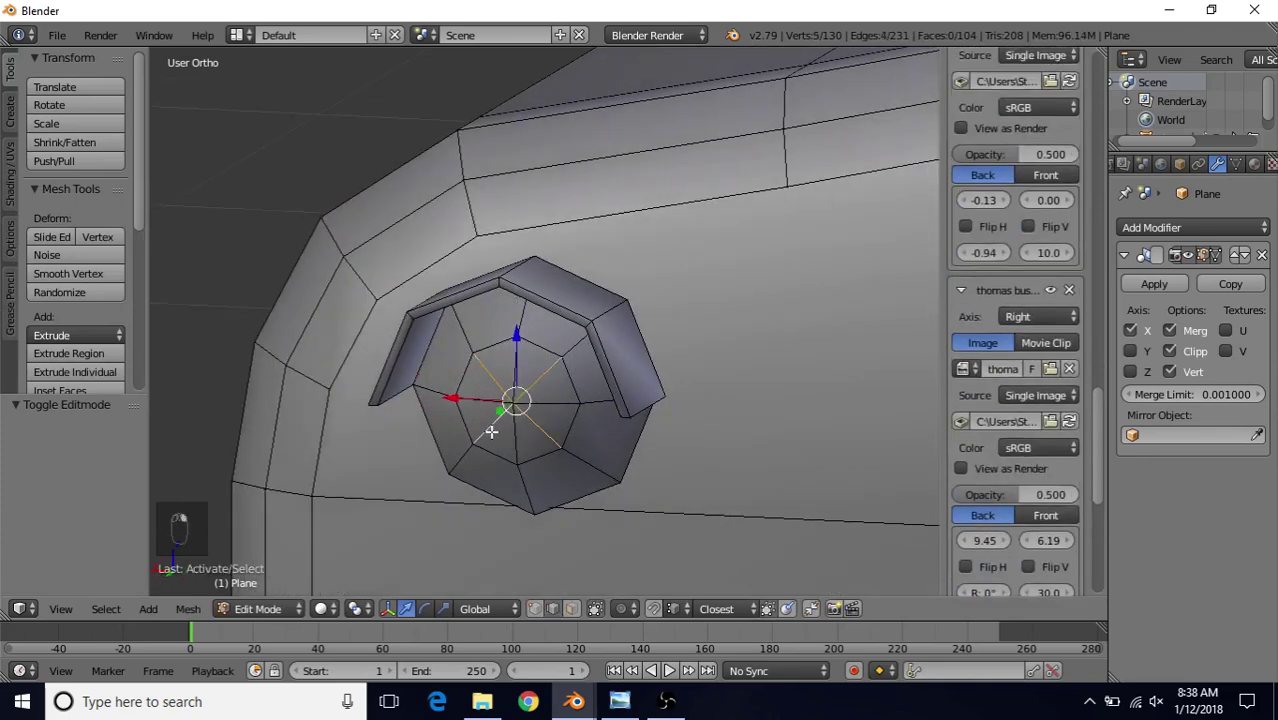
- Dissolve the four diagonal edges that meet at the light's center vertex, and clear the selection
right_click(494, 384)
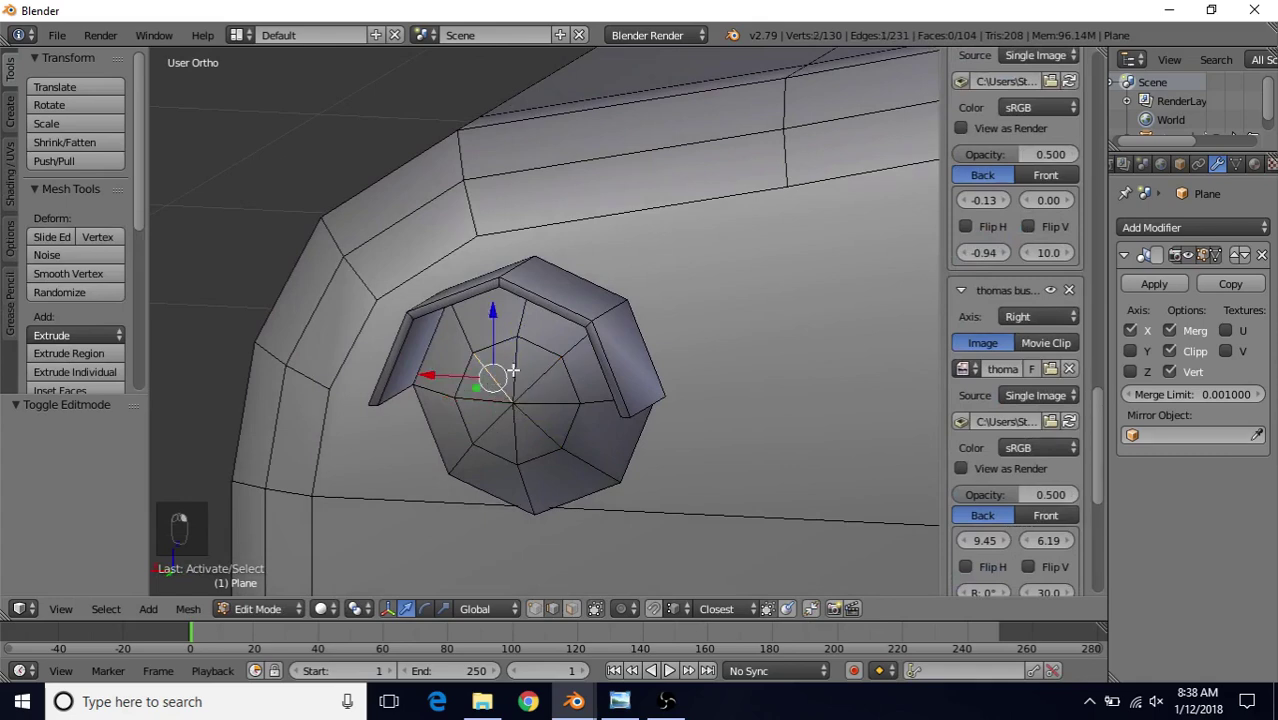
right_click(538, 372, "shift")
right_click(541, 425, "shift")
right_click(491, 429, "shift")
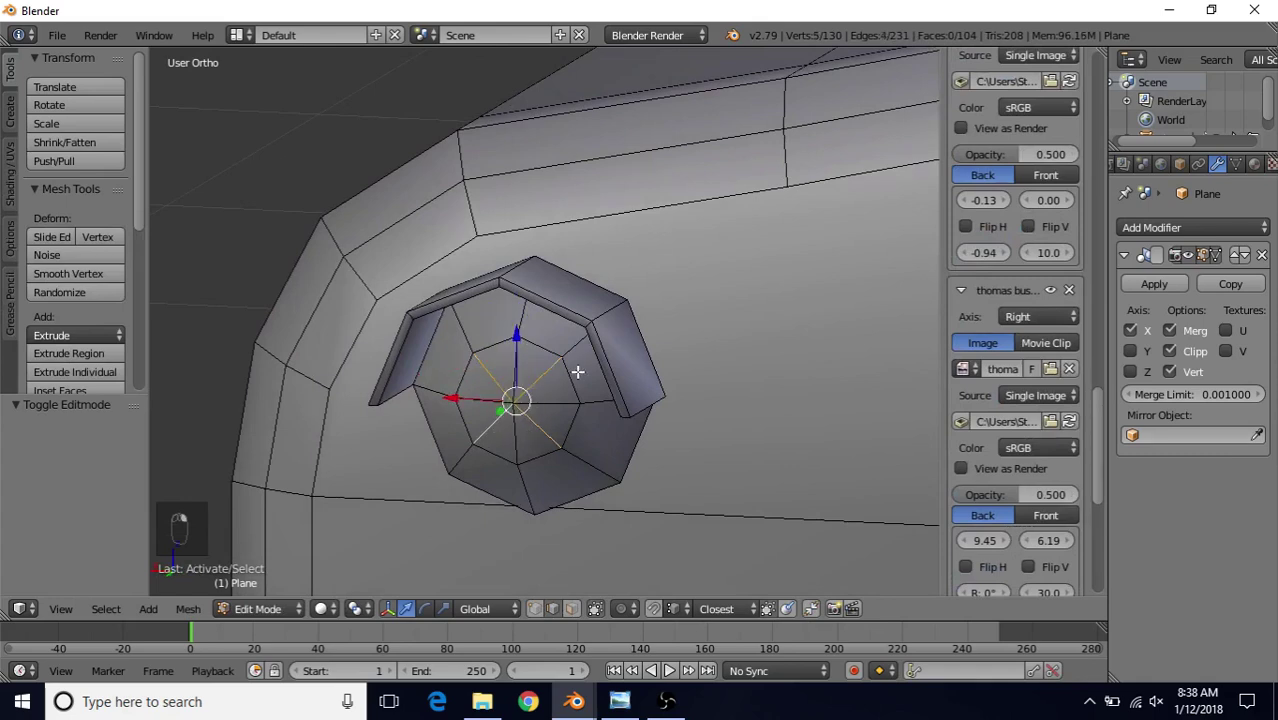
key("Delete")
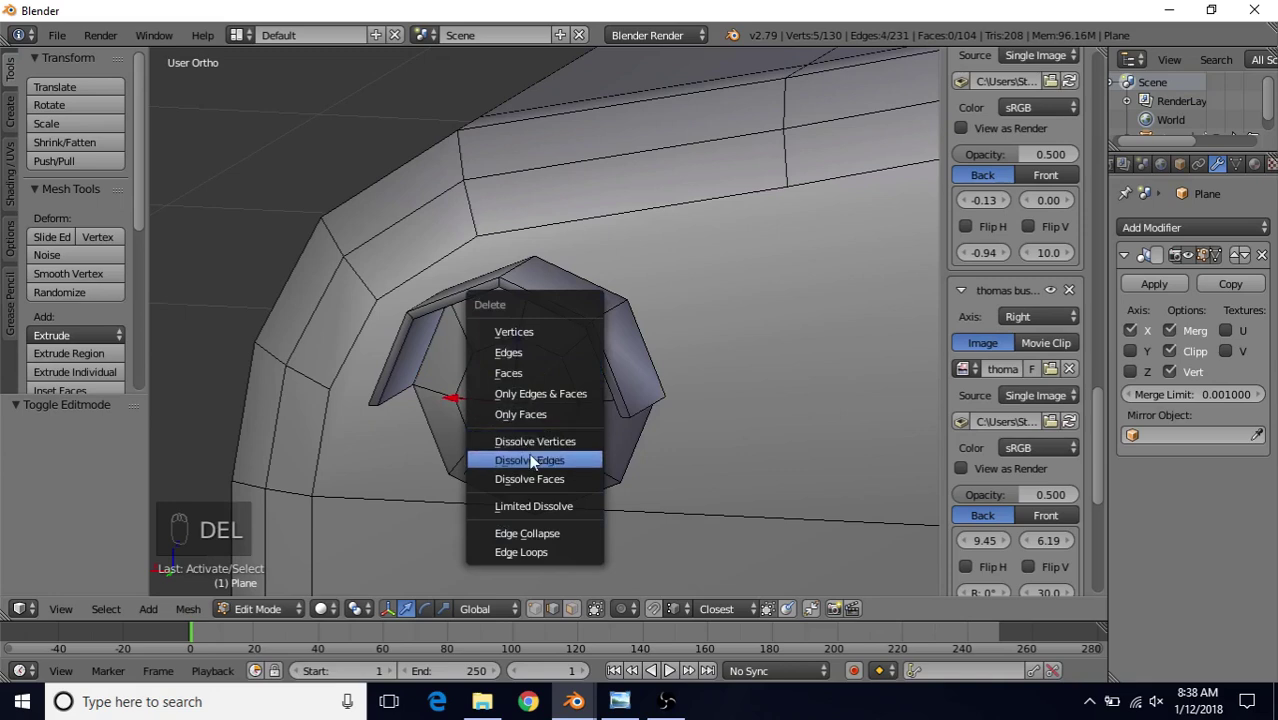
left_click(530, 455)
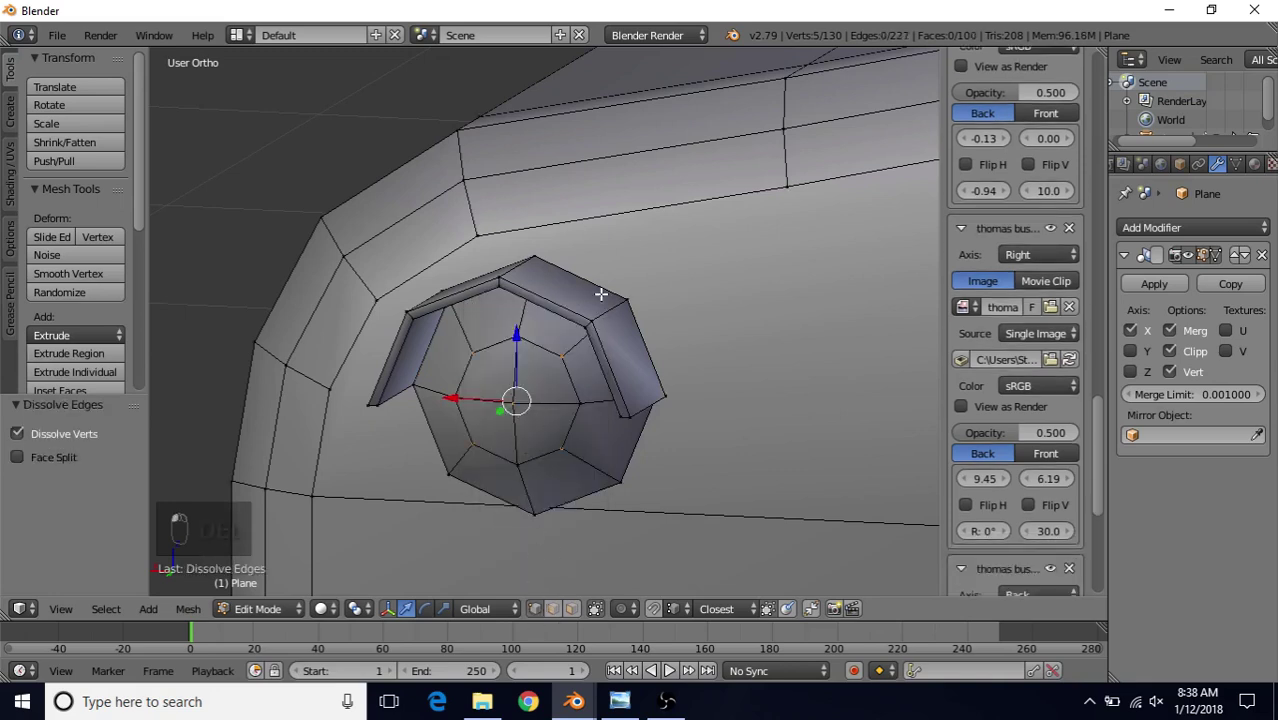
key("a")
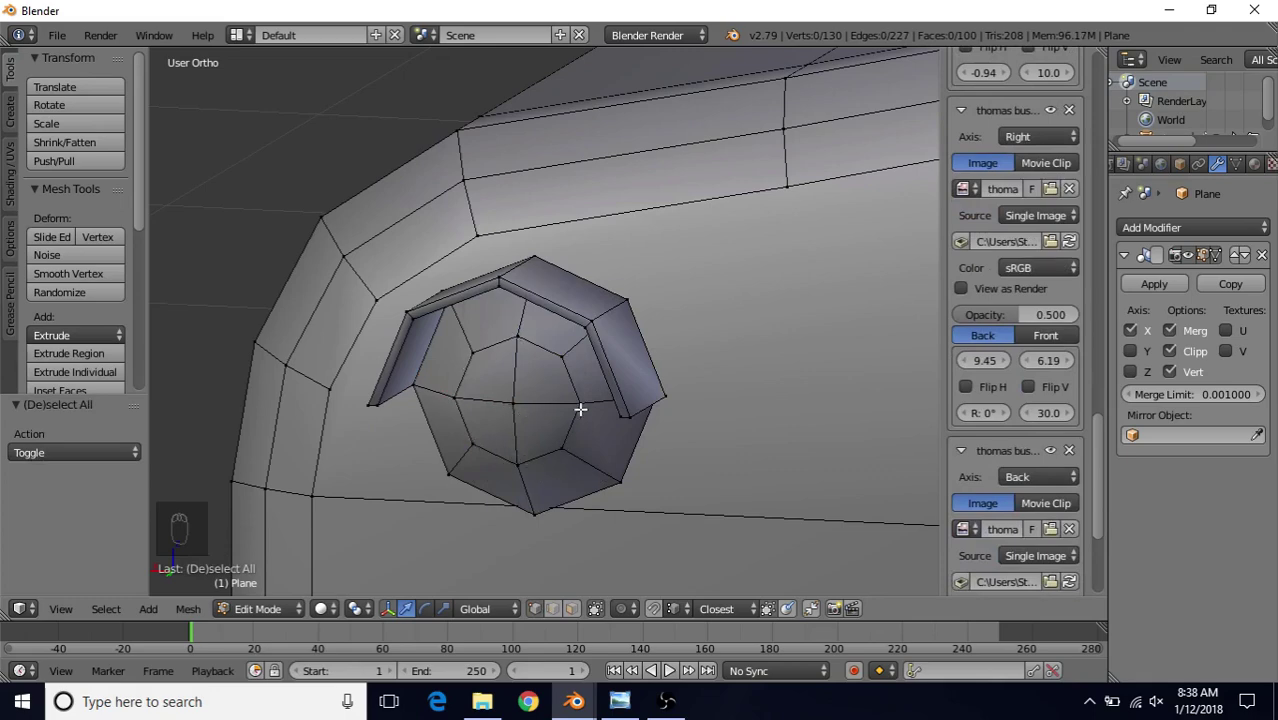
scroll(534, 442, "down", 4)
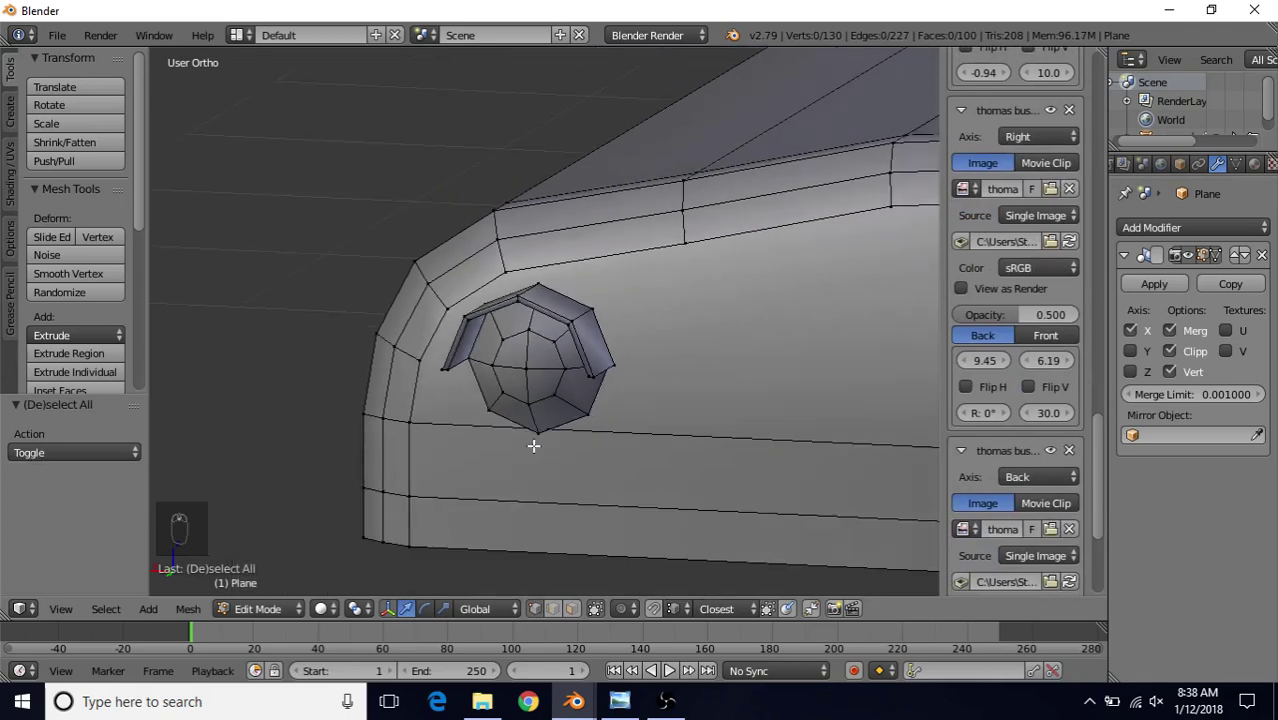
- Select the eight vertices of the lens's inner ring and move them about -0.017 along Y
key("Tab")
middle_click_drag(536, 439, 568, 340)
scroll(568, 340, "up", 3)
key("Tab")
scroll(539, 340, "up", 2)
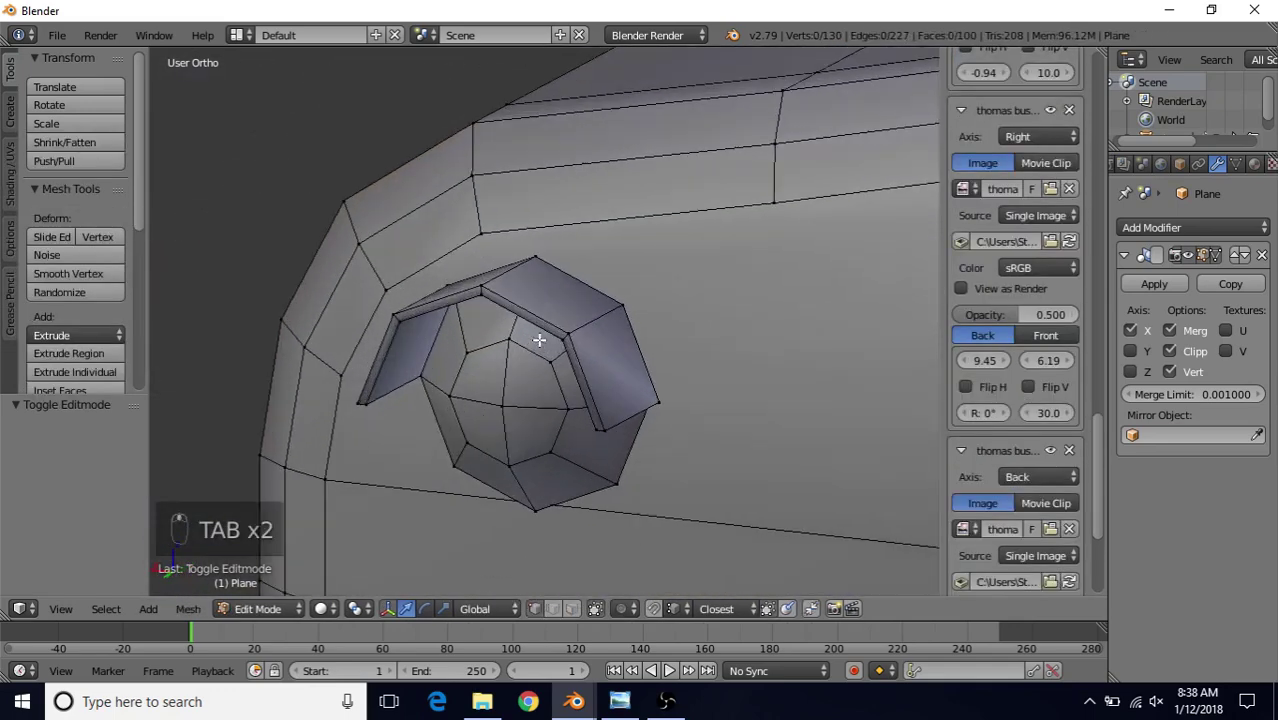
left_click(536, 345, "alt")
left_click(553, 413, "shift")
left_click(550, 455, "shift")
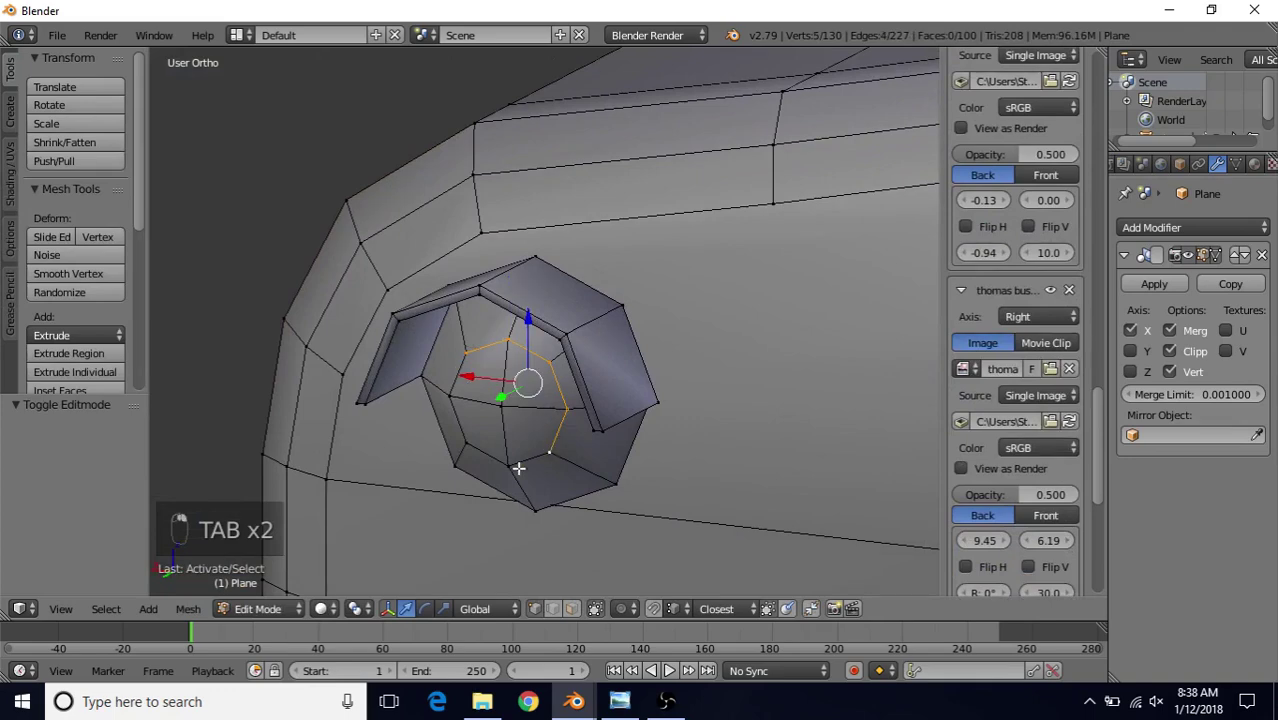
left_click(509, 466, "shift")
left_click(440, 389, "shift")
middle_click_drag(503, 376, 465, 411)
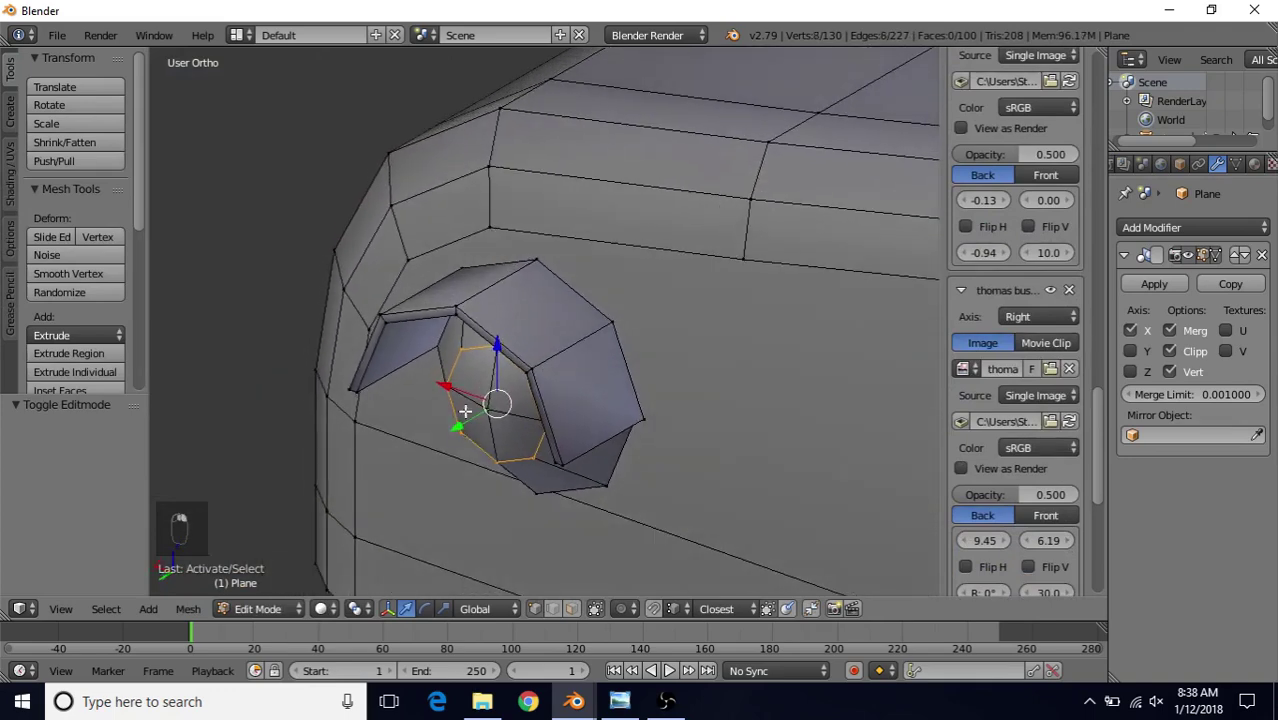
key("g")
key("y")
left_click(455, 430)
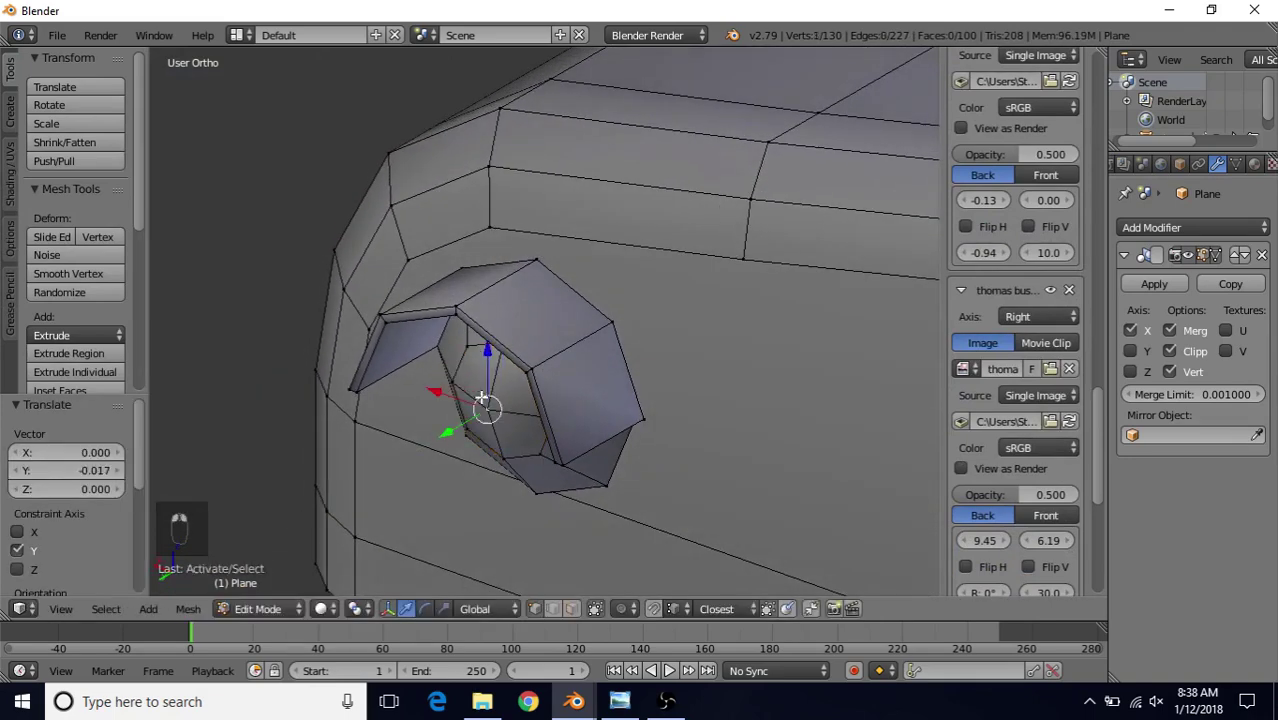
- Discard the stray loop selection, scale the lens's inner ring up to about 1.06, and check the light in Object Mode
middle_click_drag(455, 430, 553, 365)
key("Tab")
key("Tab")
right_click(520, 384, "alt")
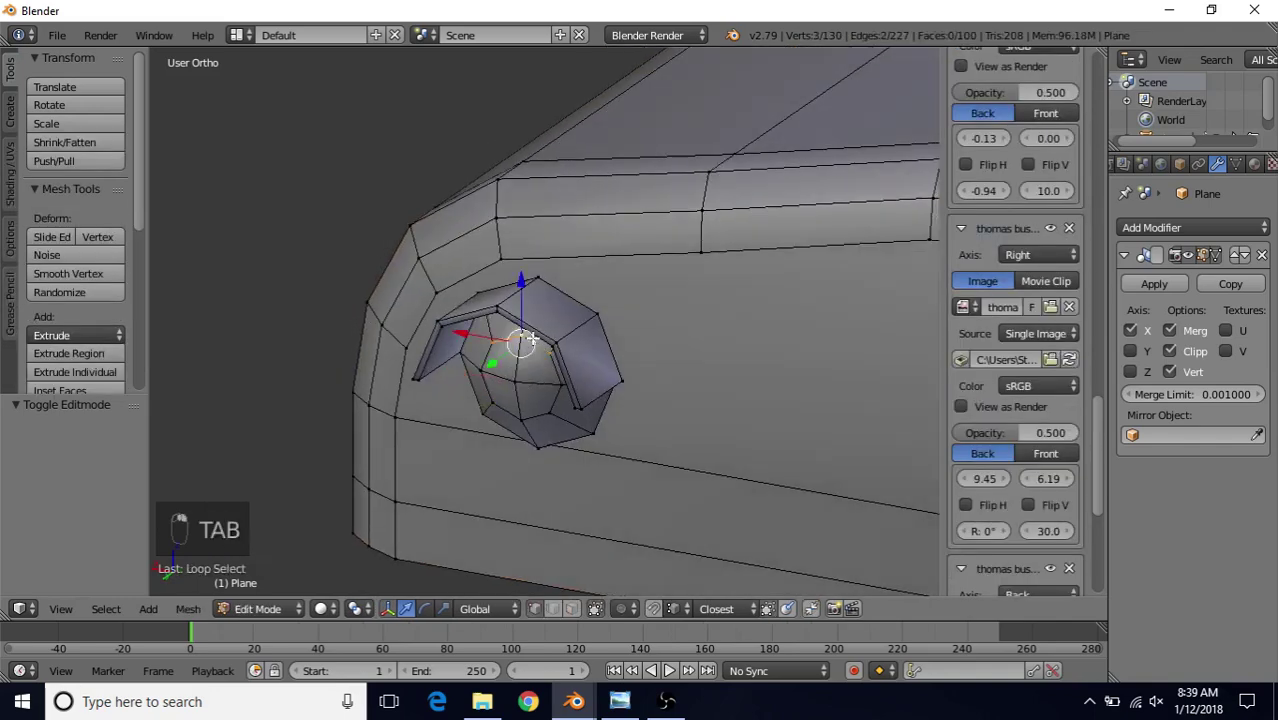
right_click(529, 422, "alt")
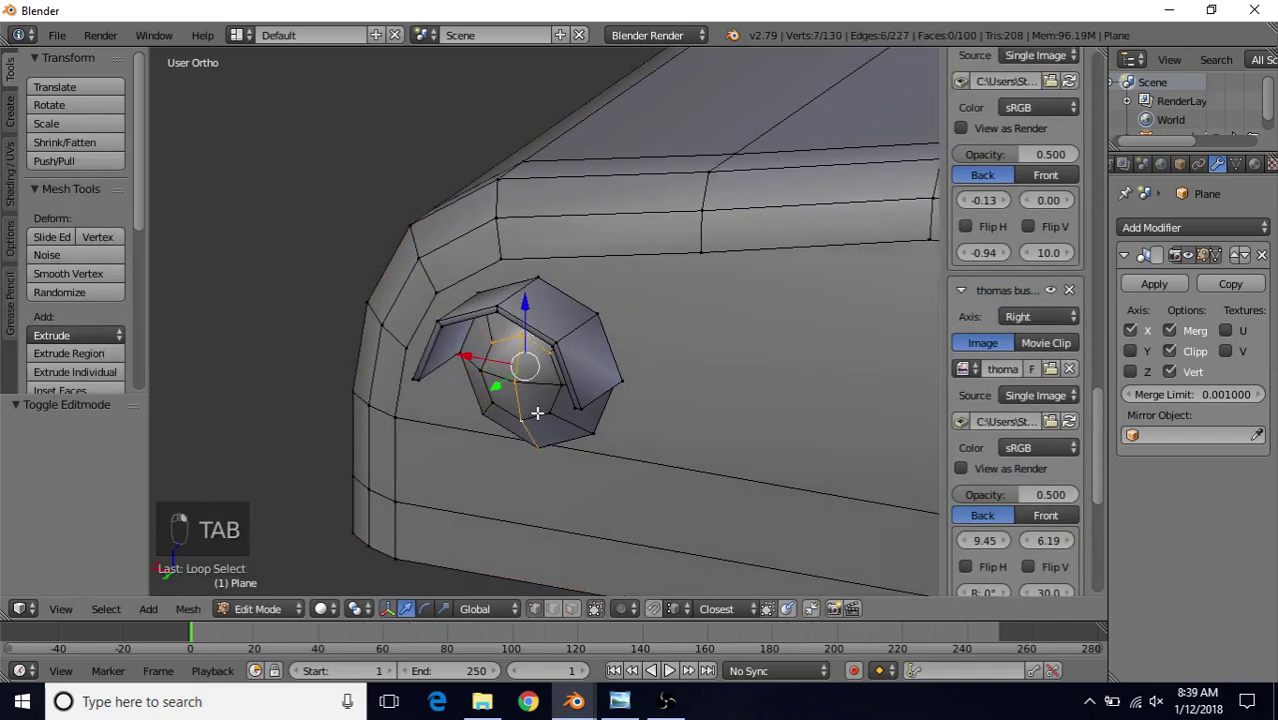
key("ctrl+z")
key("ctrl+z")
key("ctrl+z")
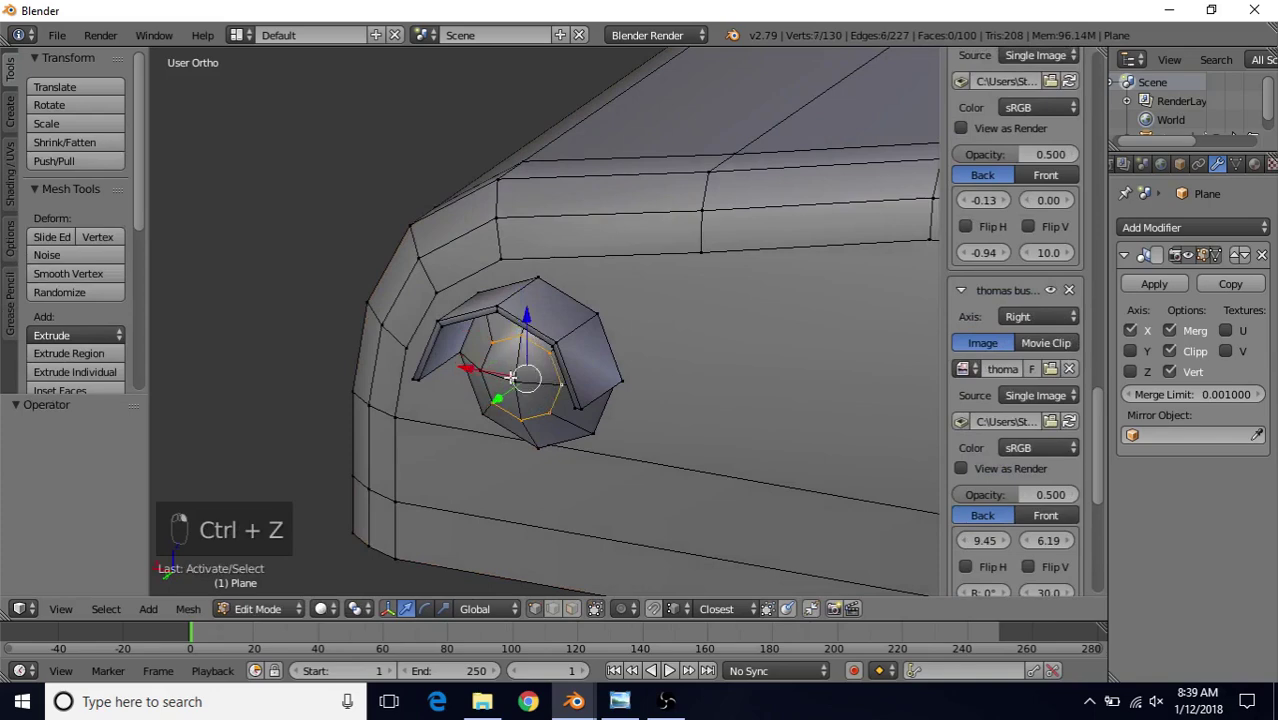
key("ctrl+z")
key("s")
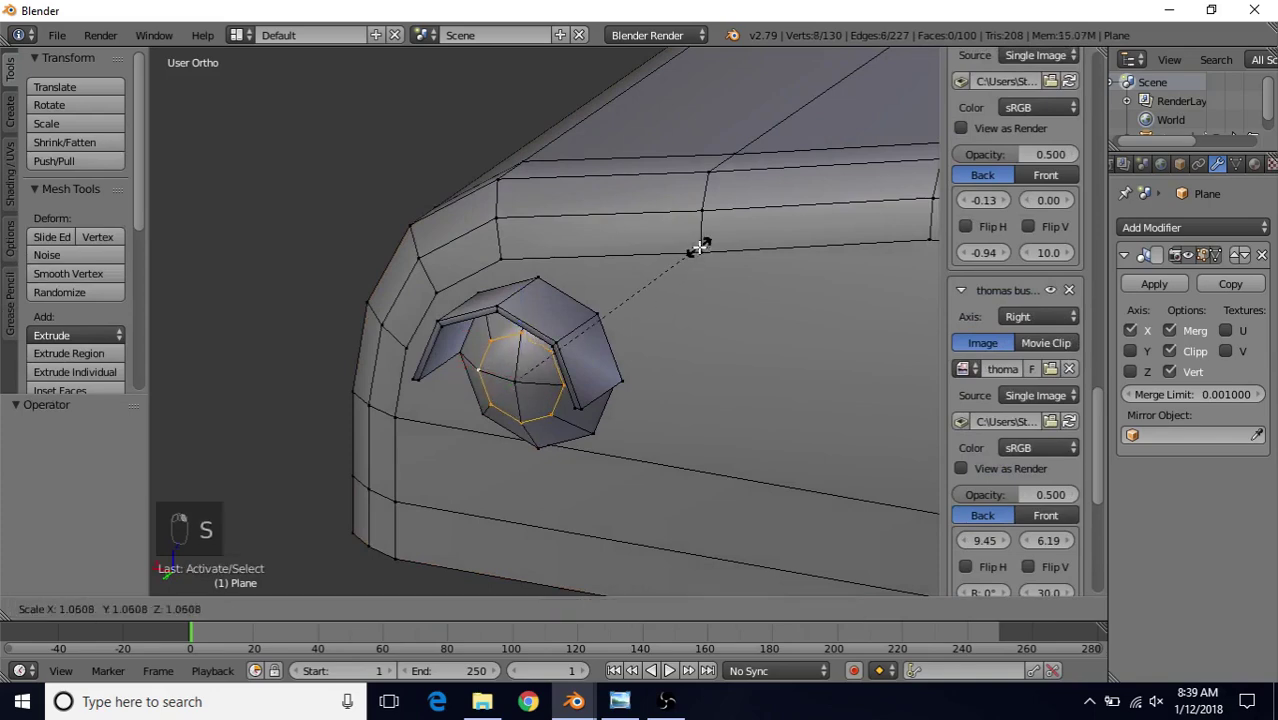
key("Tab")
scroll(638, 366, "down", 4)
middle_click_drag(630, 357, 608, 339)
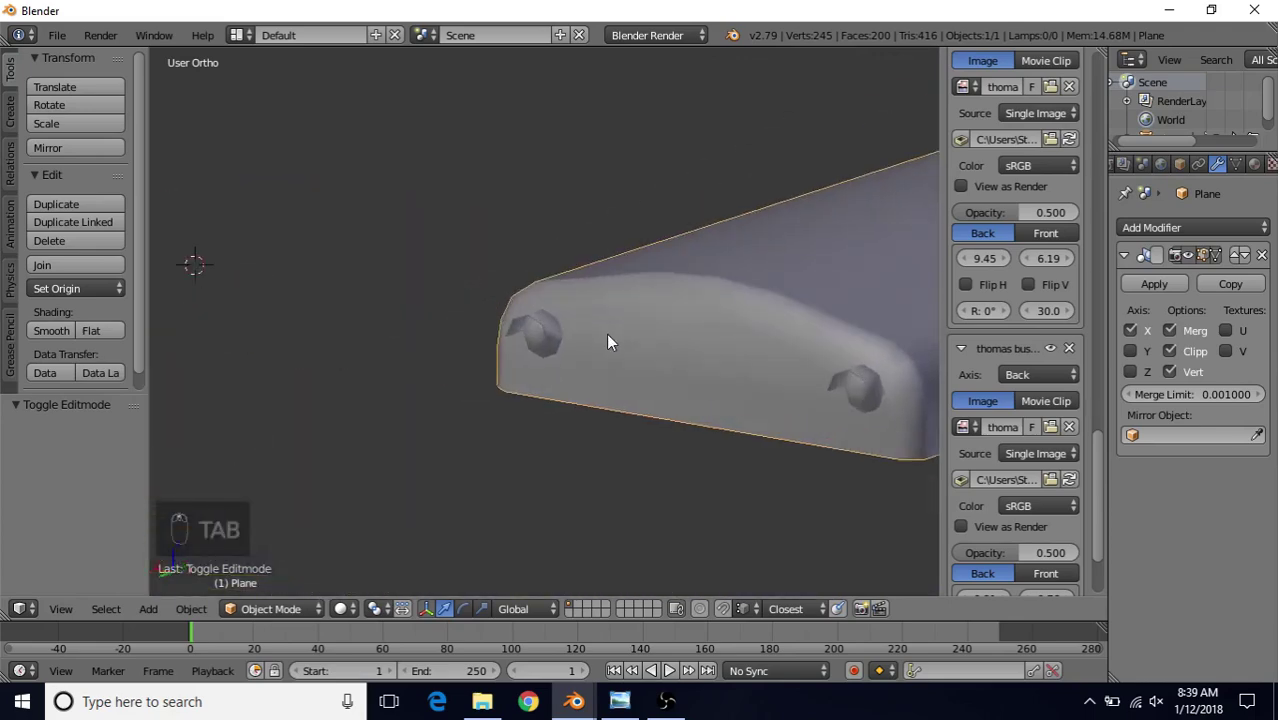
- Try moving the light's center vertex slightly inward along Y and check the dome's shape in Object Mode
scroll(604, 340, "up", 8)
key("Tab")
right_click(521, 388)
middle_click_drag(521, 388, 474, 402)
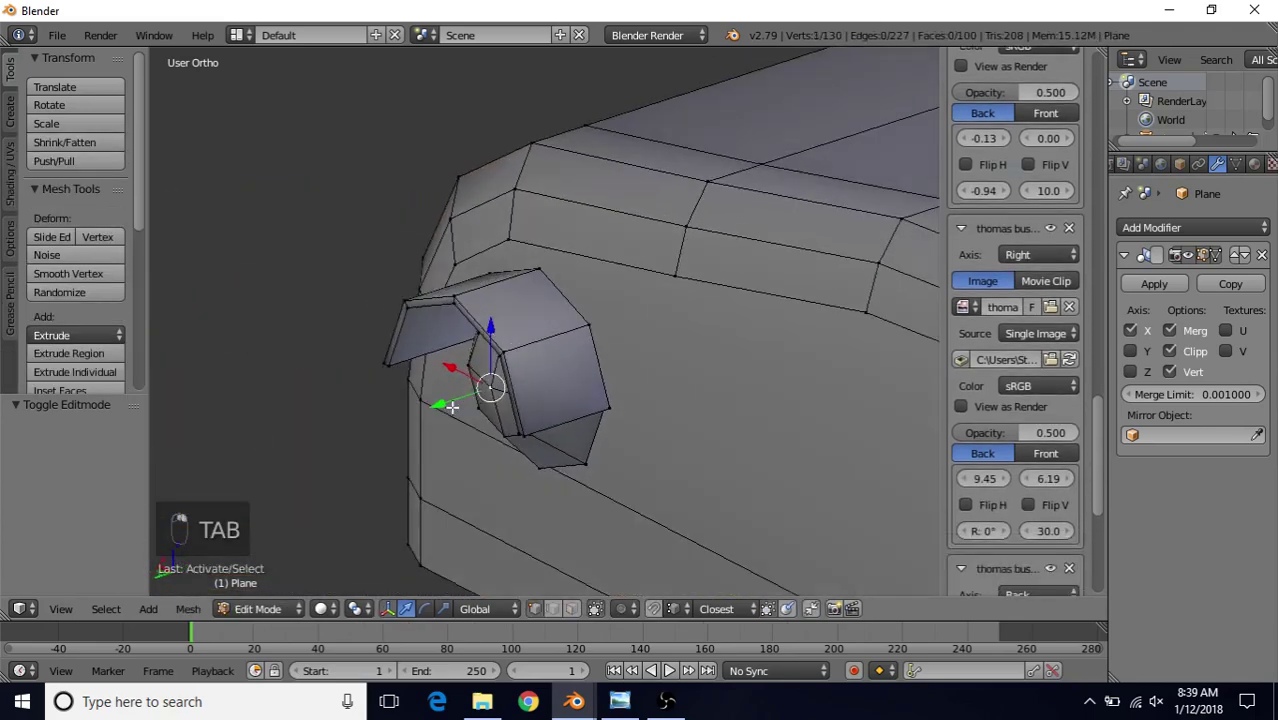
left_click_drag(436, 407, 442, 403)
key("Tab")
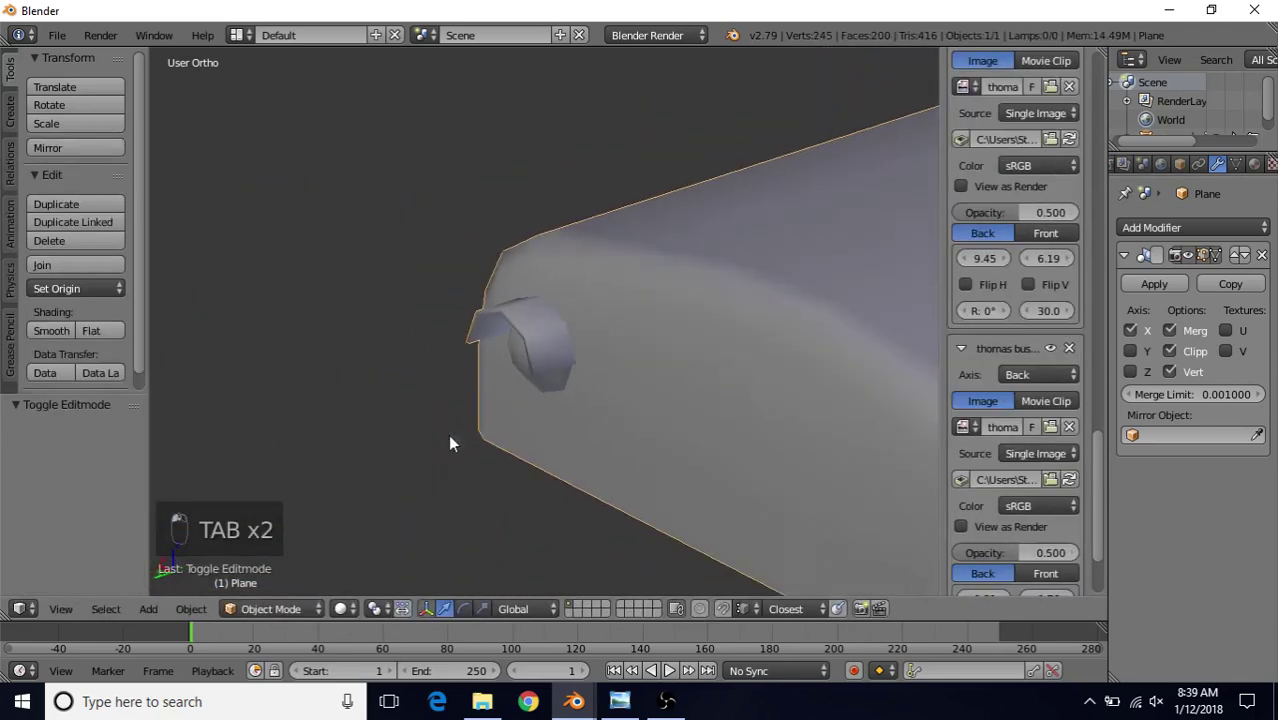
scroll(448, 442, "down", 3)
mouse_move(583, 274)
middle_mouse_down()
mouse_move(640, 250)
mouse_move(676, 266)
mouse_move(604, 277)
middle_mouse_up()
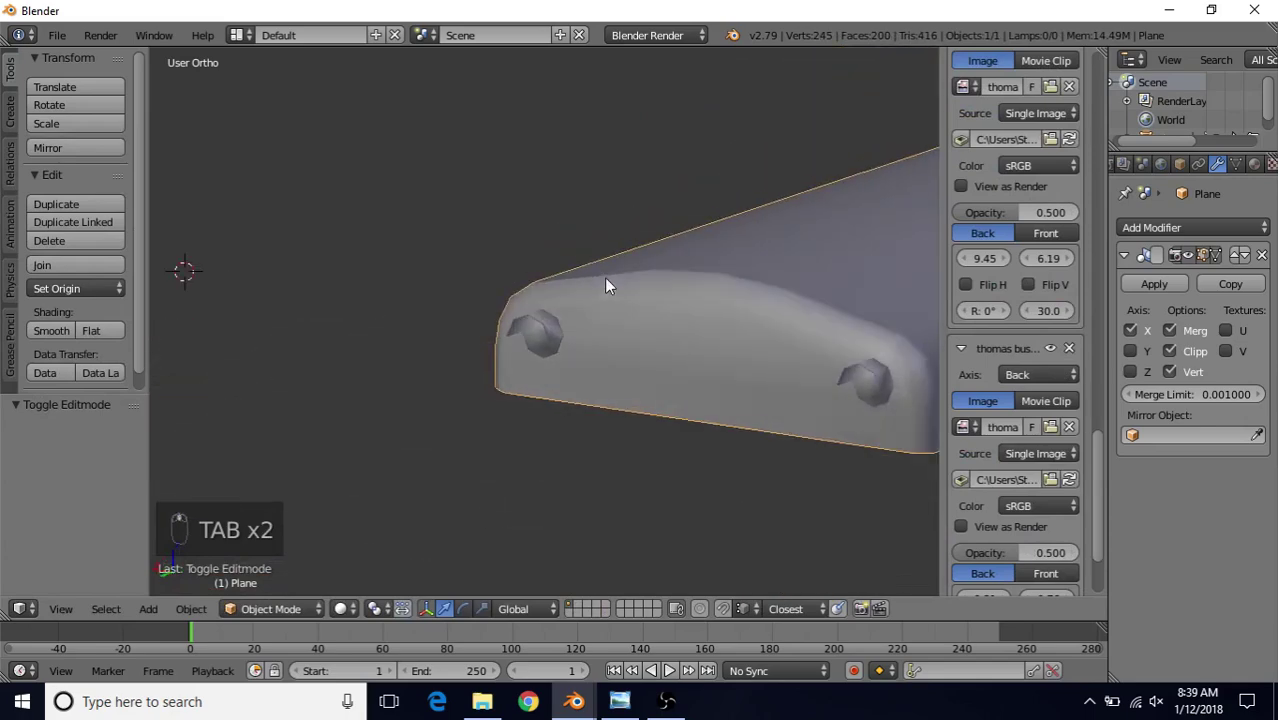
- Undo the last move of the light's center vertex and return to Object Mode
key("Tab")
key("ctrl+z")
key("ctrl+z")
key("ctrl+z")
key("Tab")
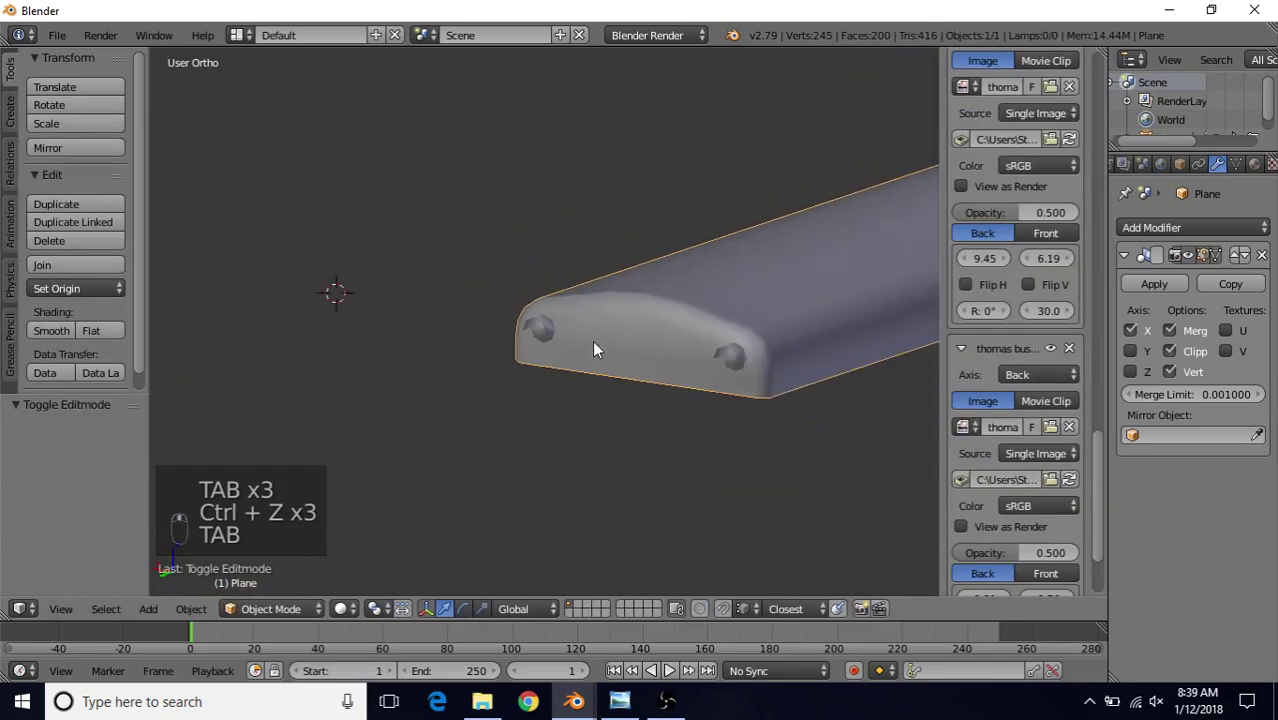
- Select all linked geometry of the light and its hood, duplicate it, and move the copy about -0.597 along X
middle_click_drag(592, 340, 711, 260)
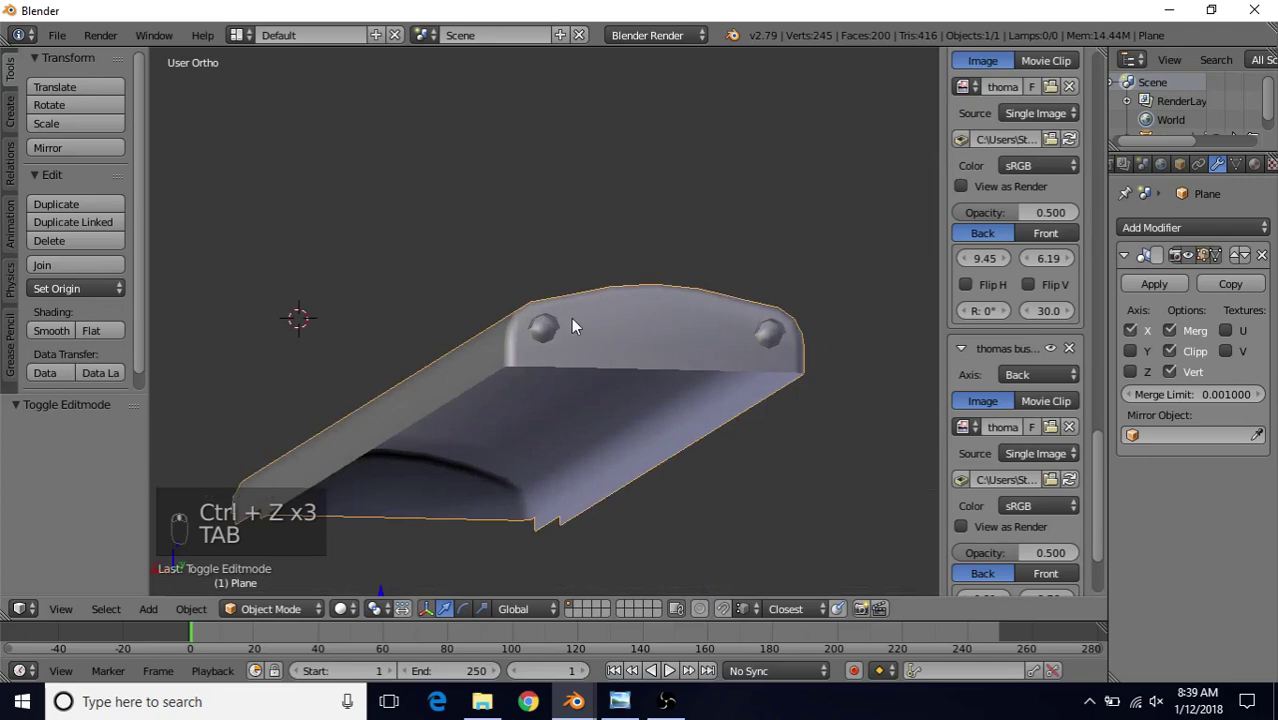
middle_click_drag(571, 318, 590, 362)
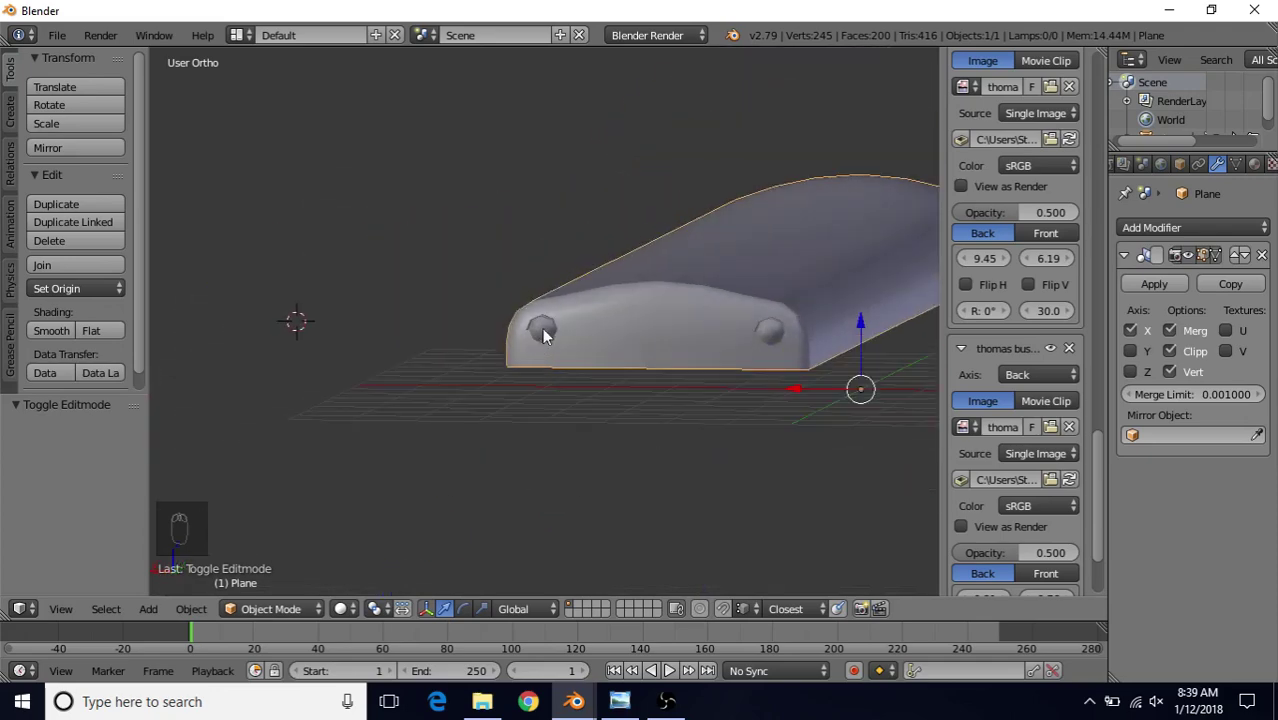
scroll(588, 356, "up", 4)
key("Tab")
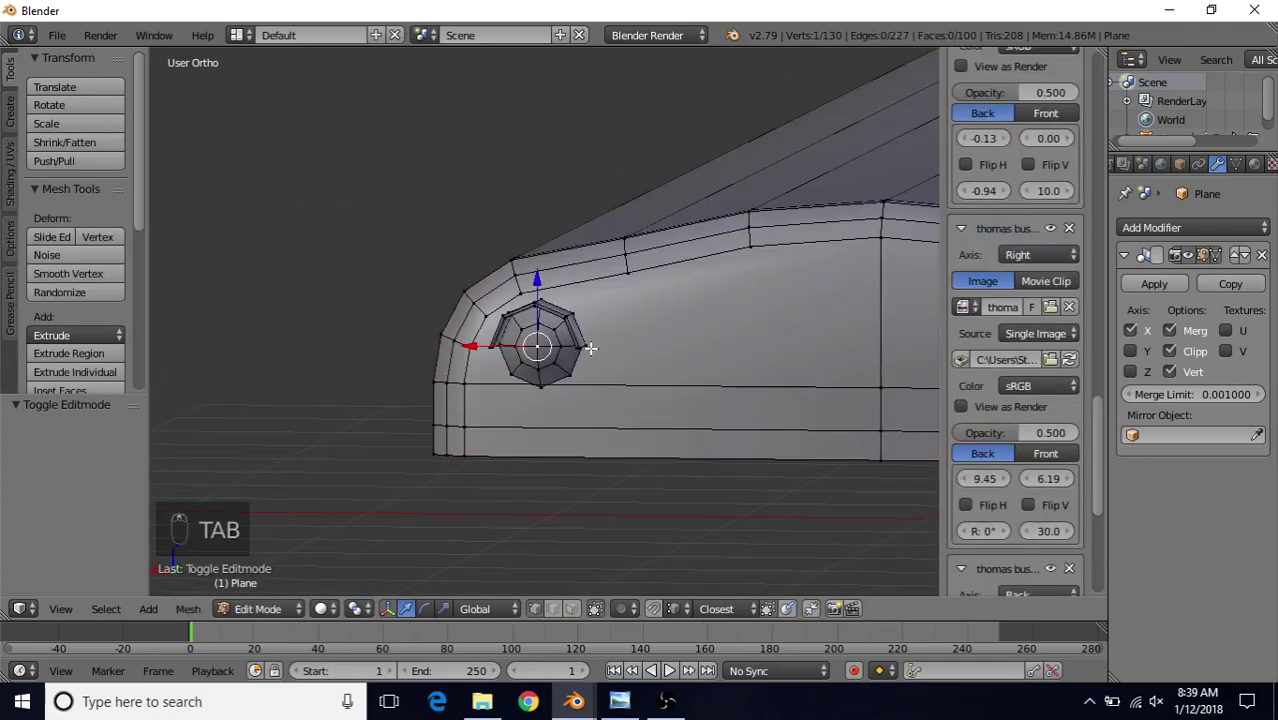
scroll(539, 322, "up", 3)
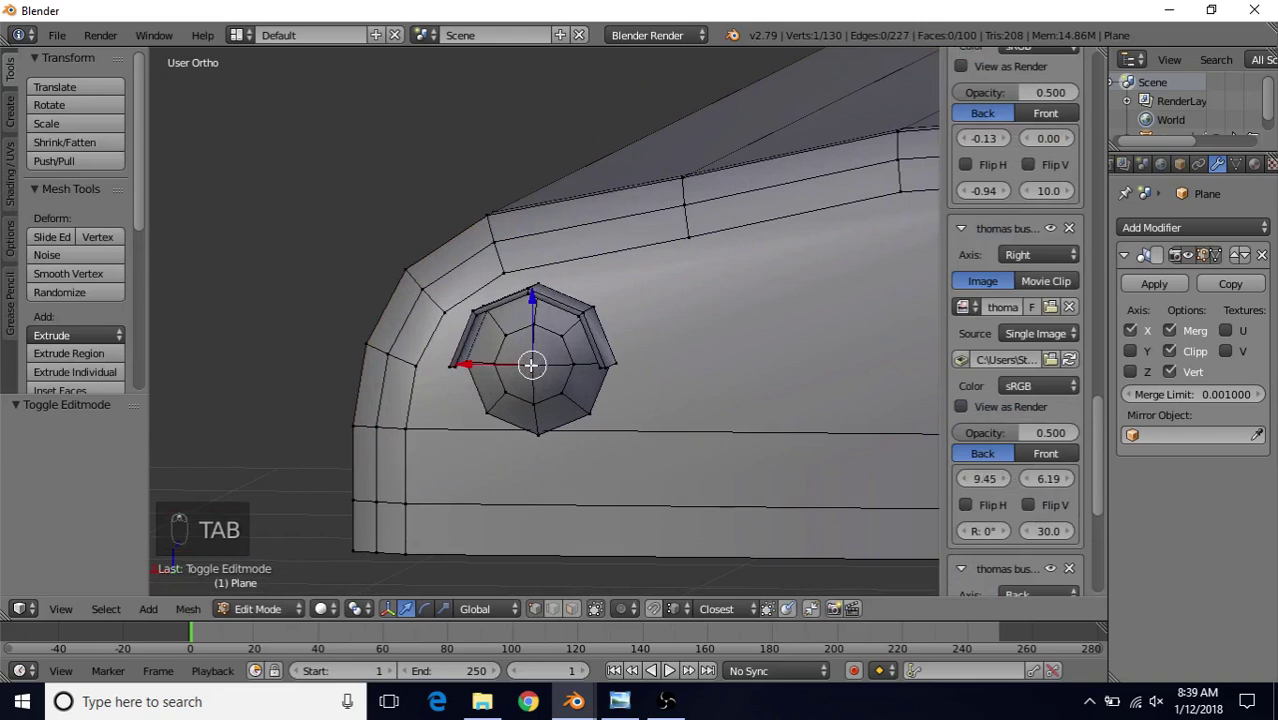
scroll(531, 365, "up", 3)
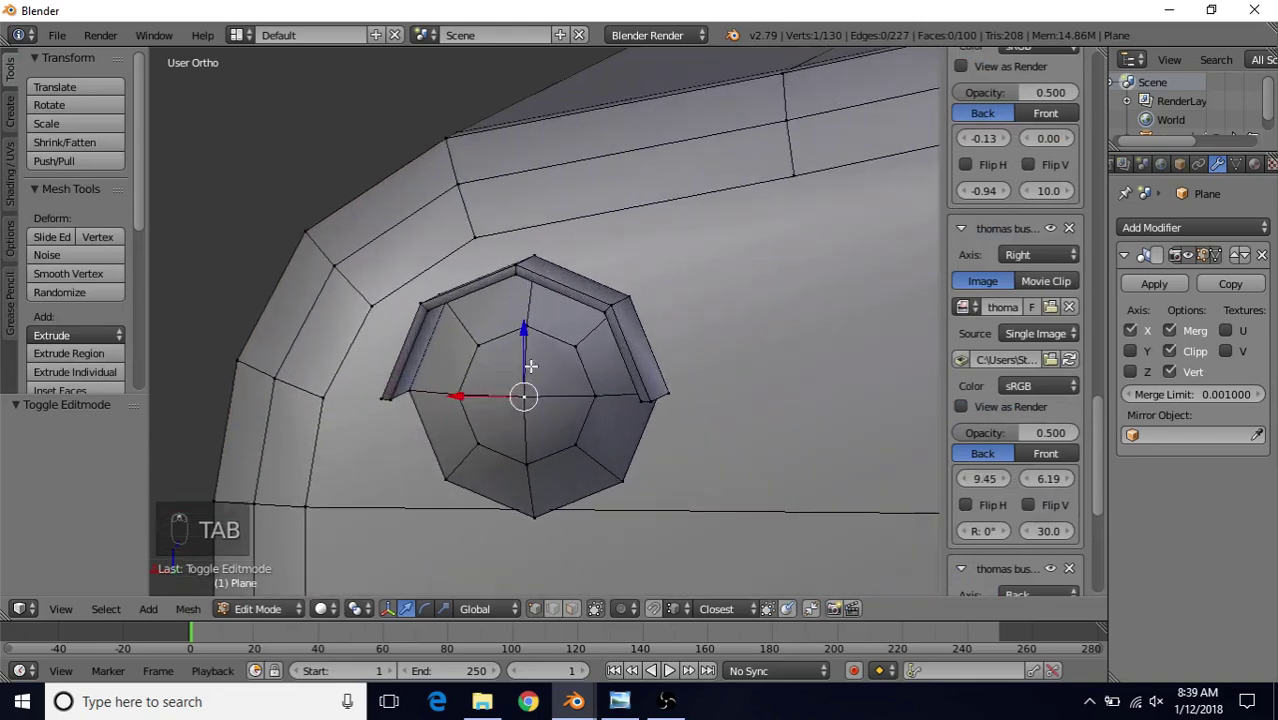
right_click(609, 313, "shift")
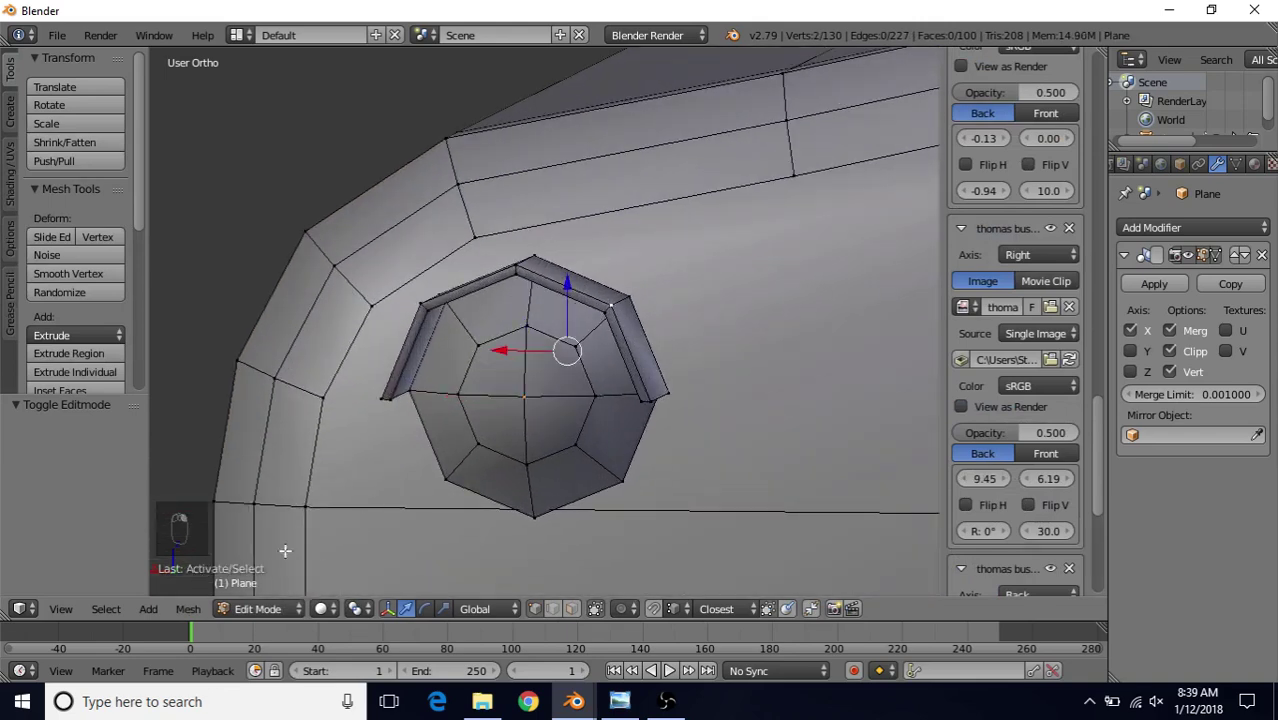
left_click(106, 609)
left_click(194, 283)
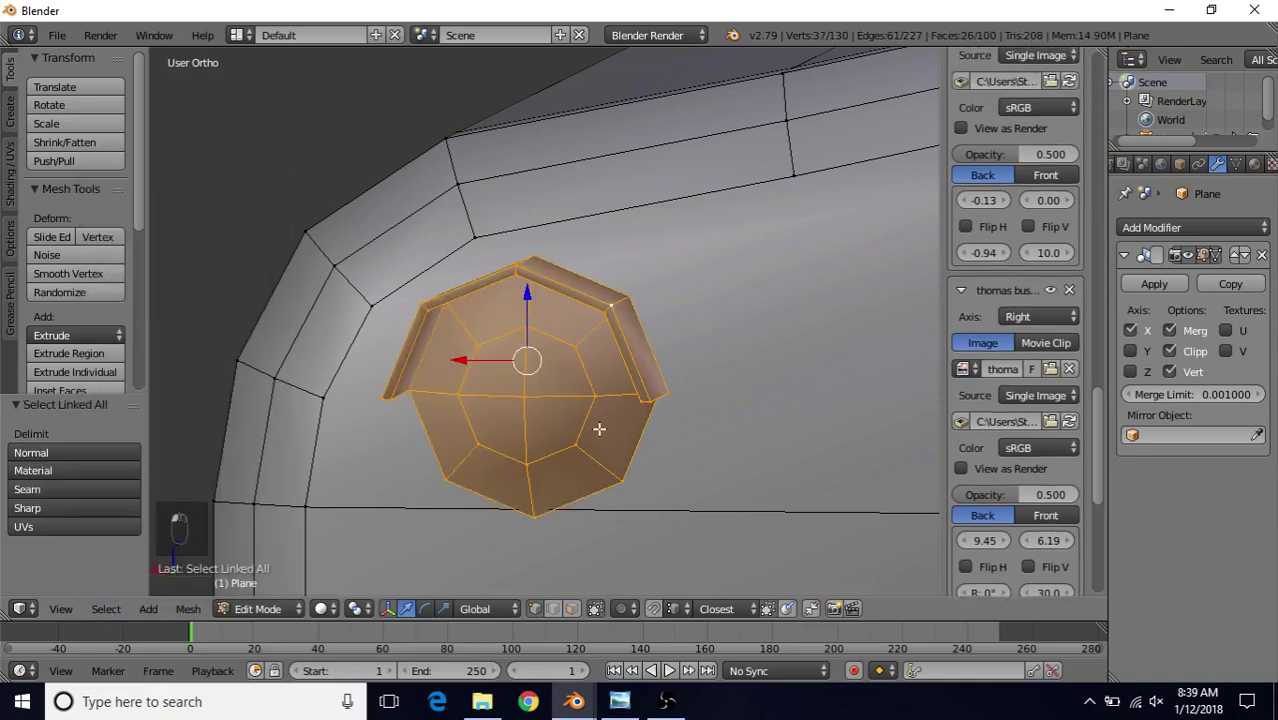
middle_click_drag(599, 428, 611, 317)
key("shift+d")
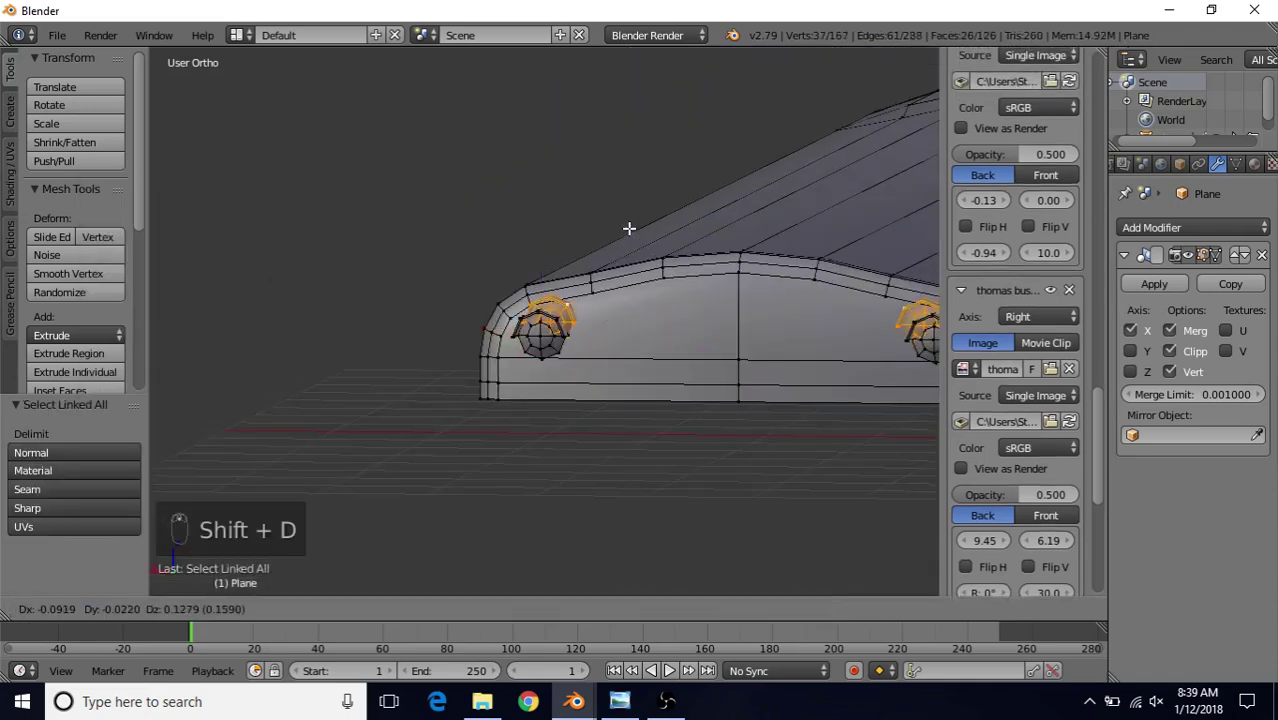
right_click(630, 231)
left_click_drag(461, 329, 548, 341)
- In the back view, shift the duplicated light about 0.043 along X, closer to the original light
key("ctrl+KP_1")
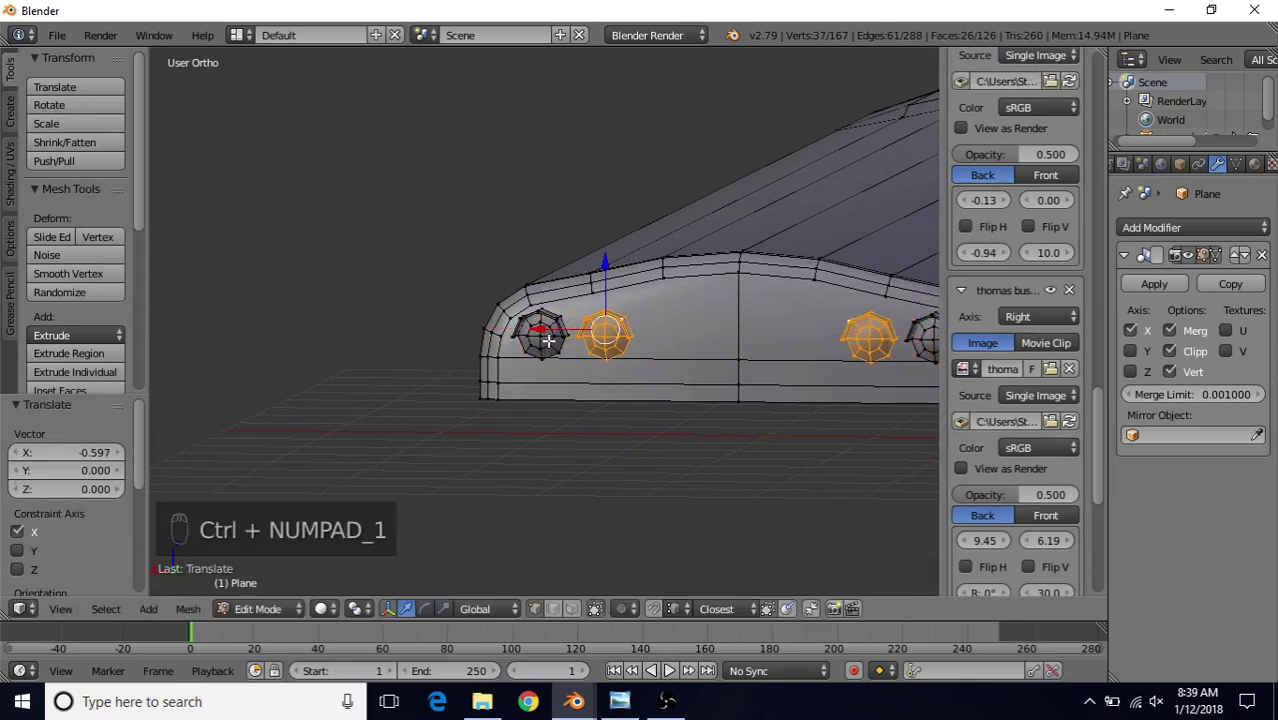
middle_click_drag(504, 373, 520, 332, "shift")
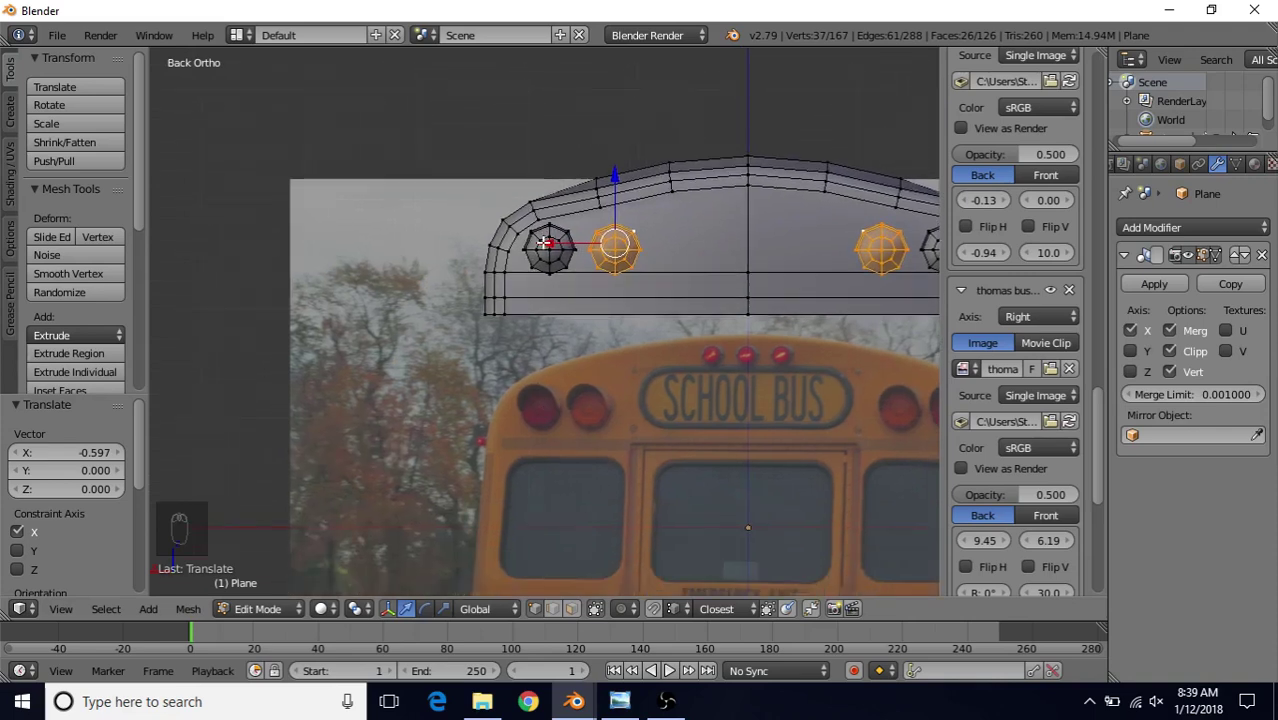
key("g")
key("x")
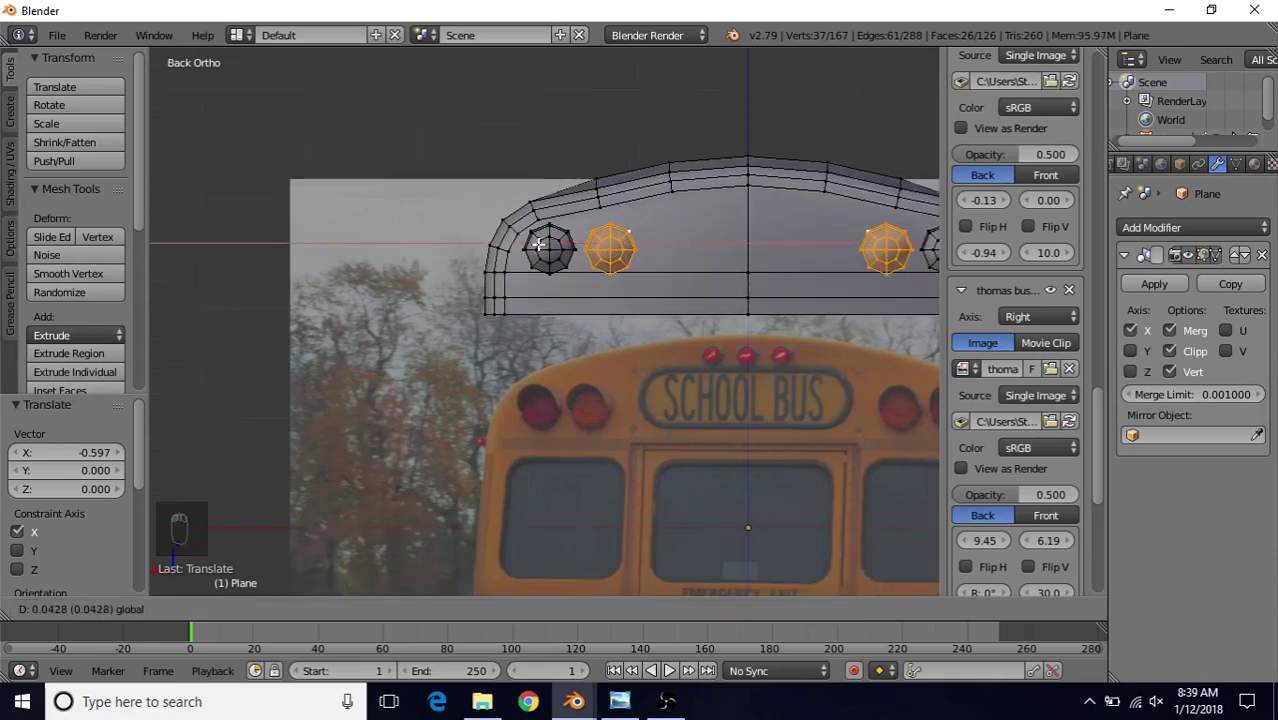
left_click(540, 244)
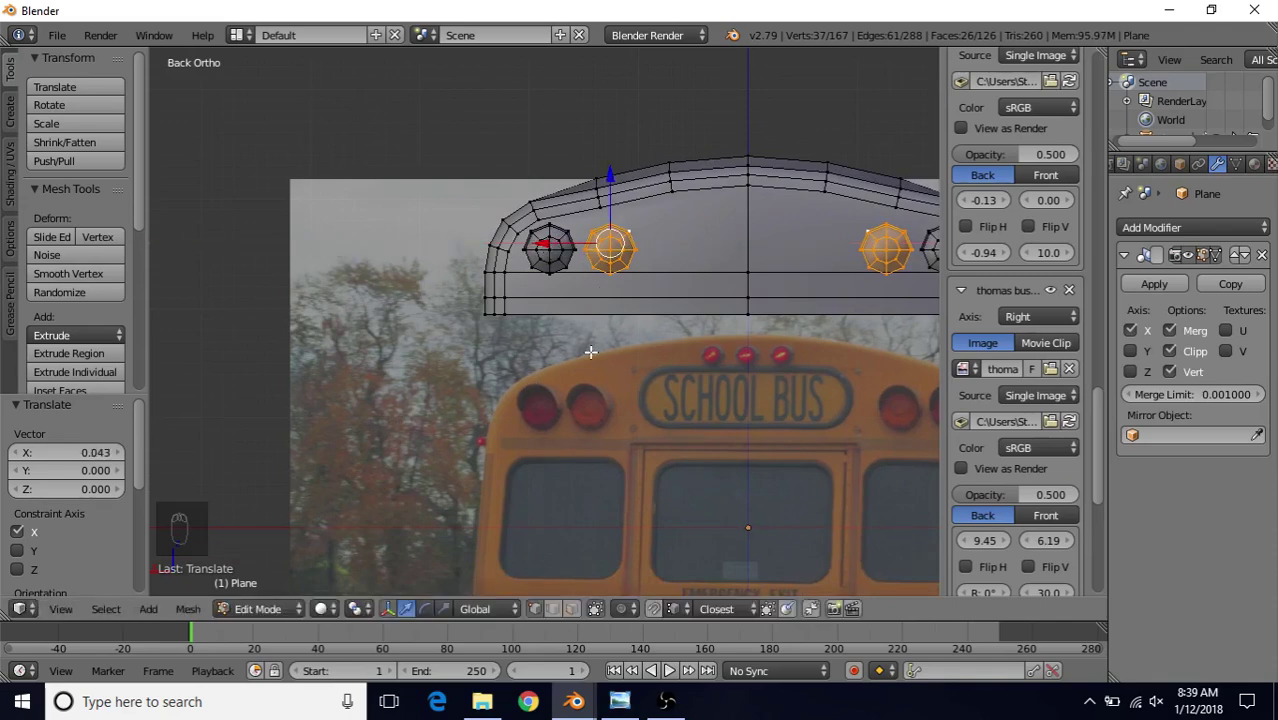
- Examine the roof lights on the rear reference, then on the 1980sThomasFordFront photo in Windows Photo Viewer
scroll(603, 420, "down", 1)
scroll(573, 342, "up", 4)
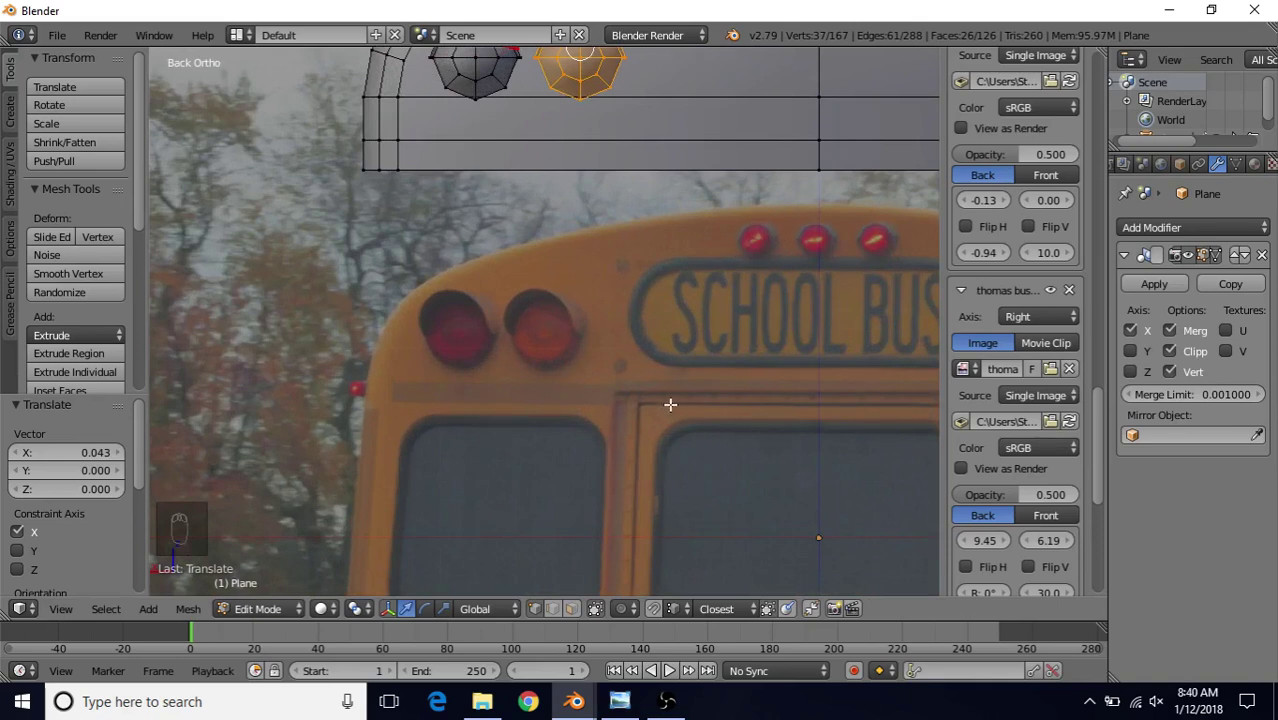
left_click(620, 701)
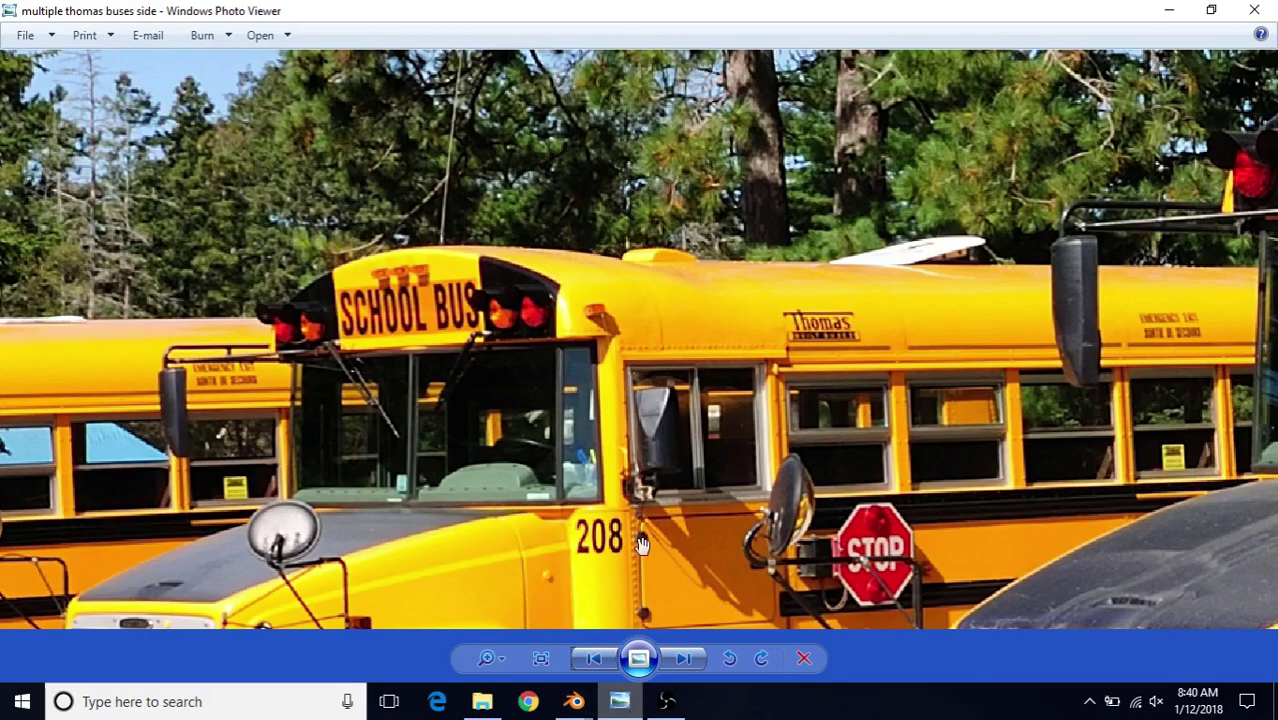
left_click(604, 658)
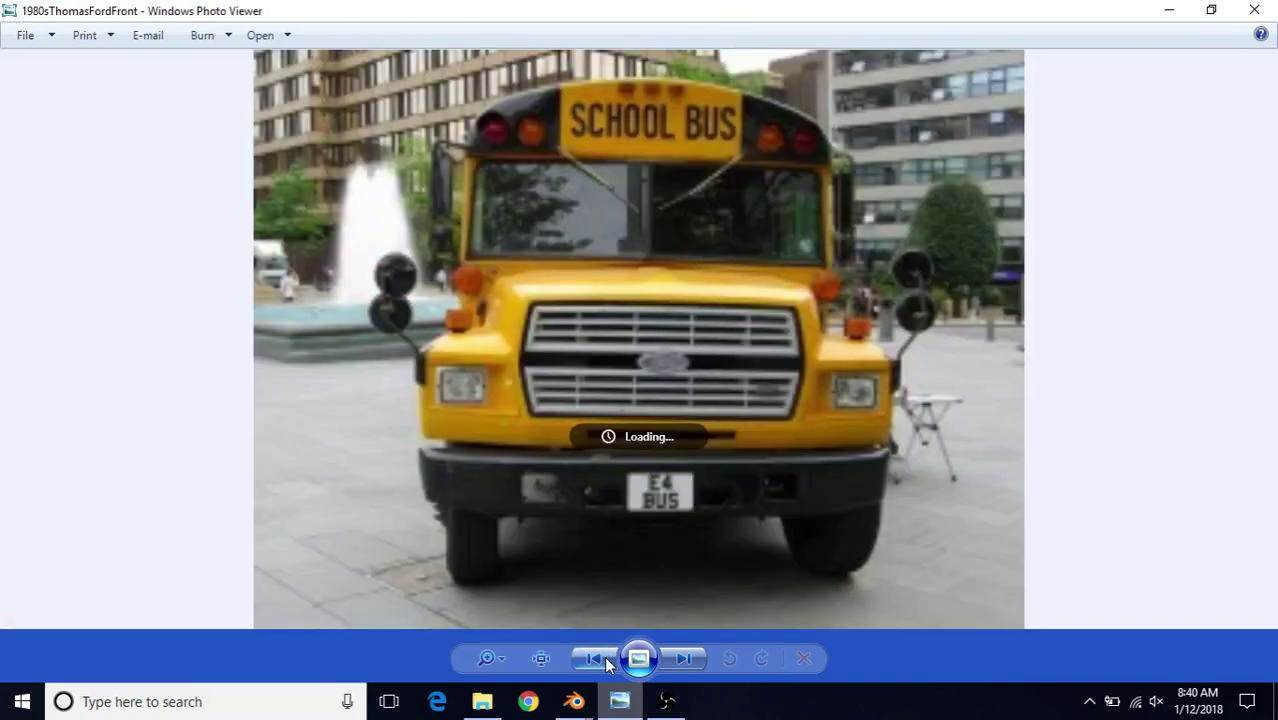
scroll(608, 300, "up", 3)
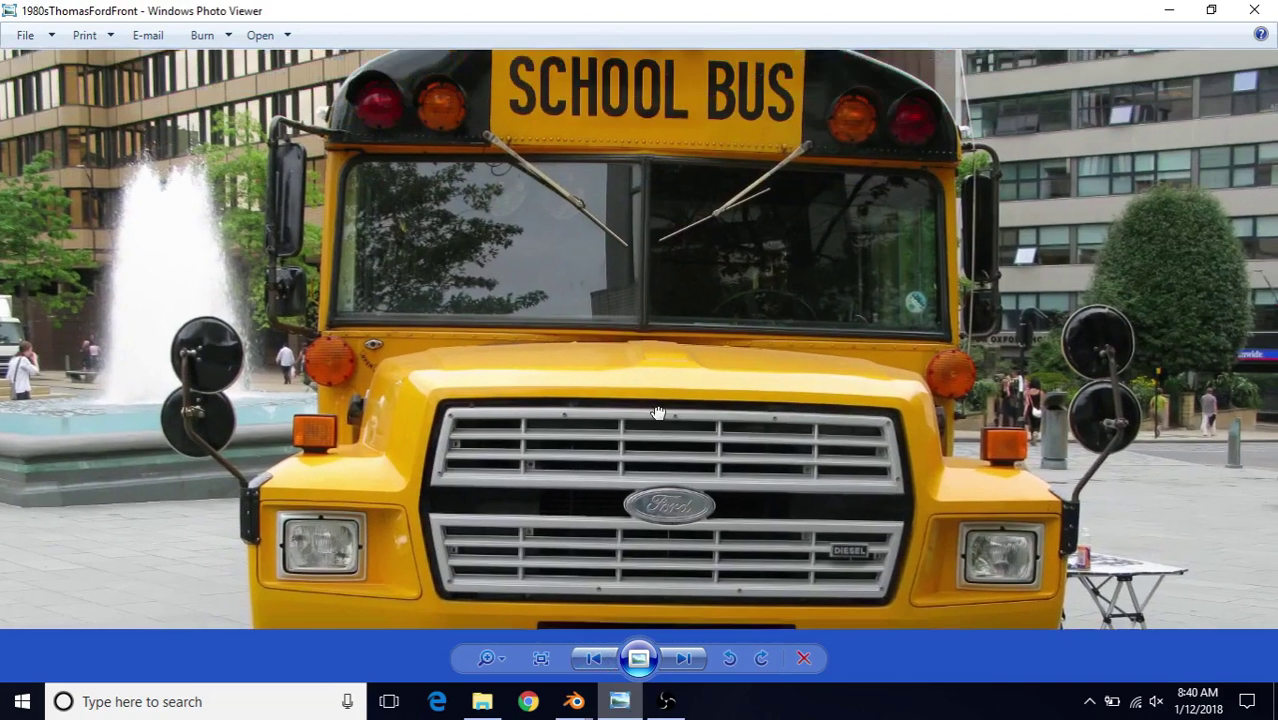
left_click_drag(658, 413, 644, 498)
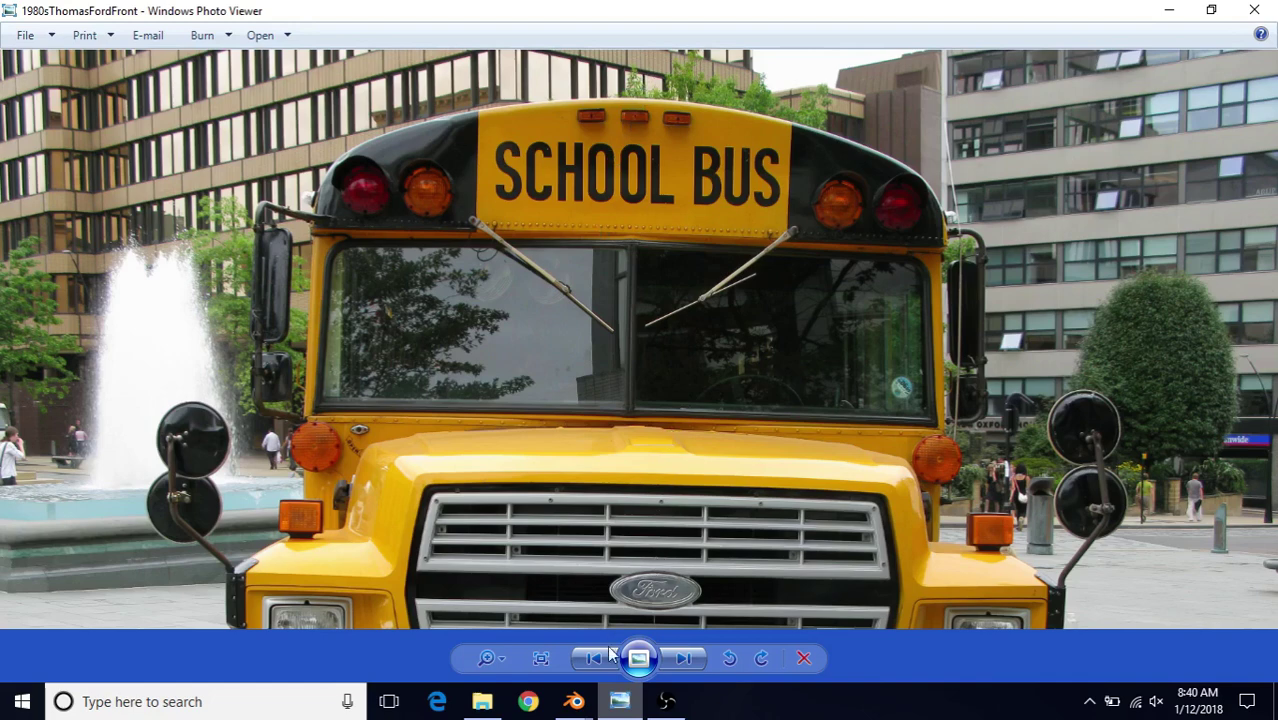
- Switch back to the Blender bus model and compare the paired lights with the rear reference image
left_click(574, 701)
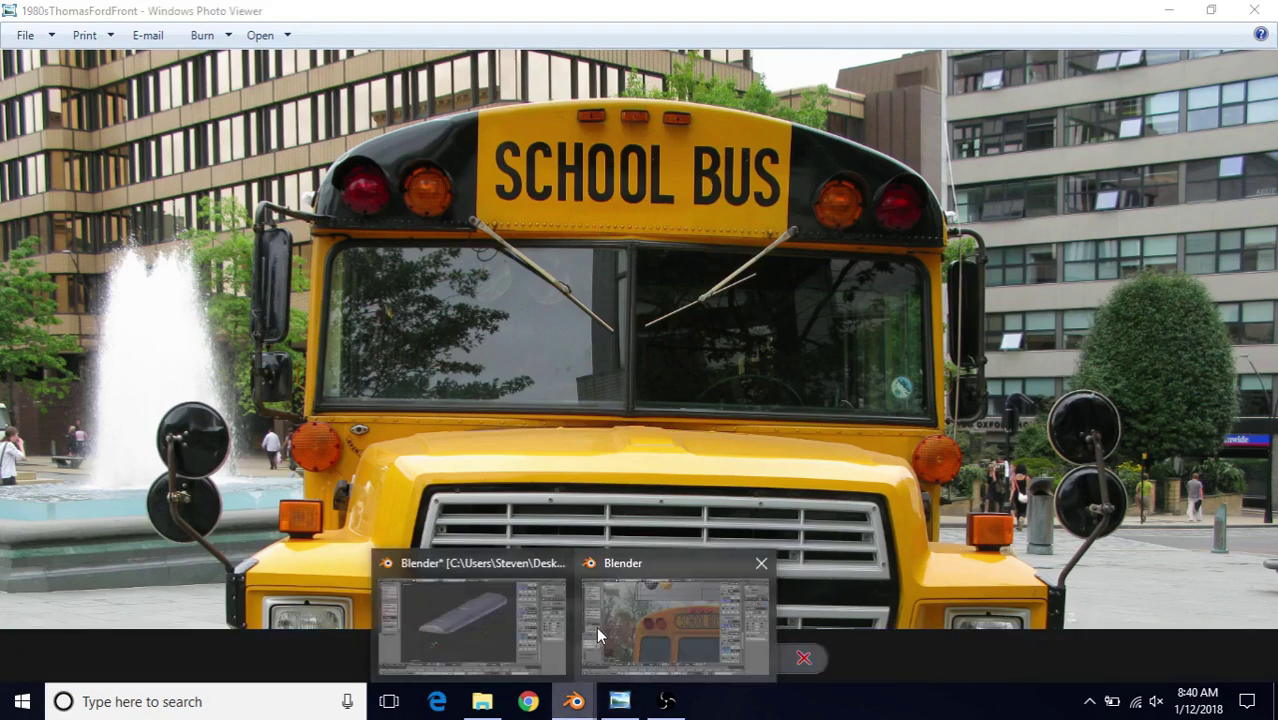
left_click(660, 625)
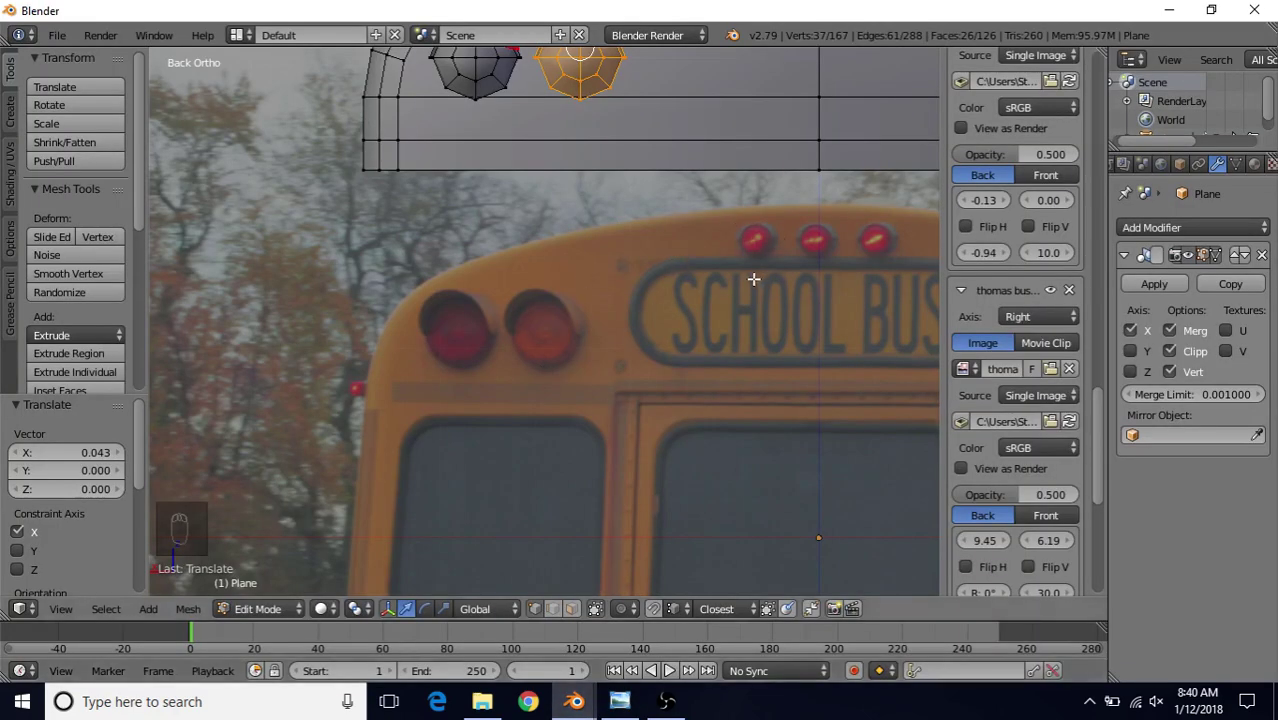
scroll(651, 376, "down", 2)
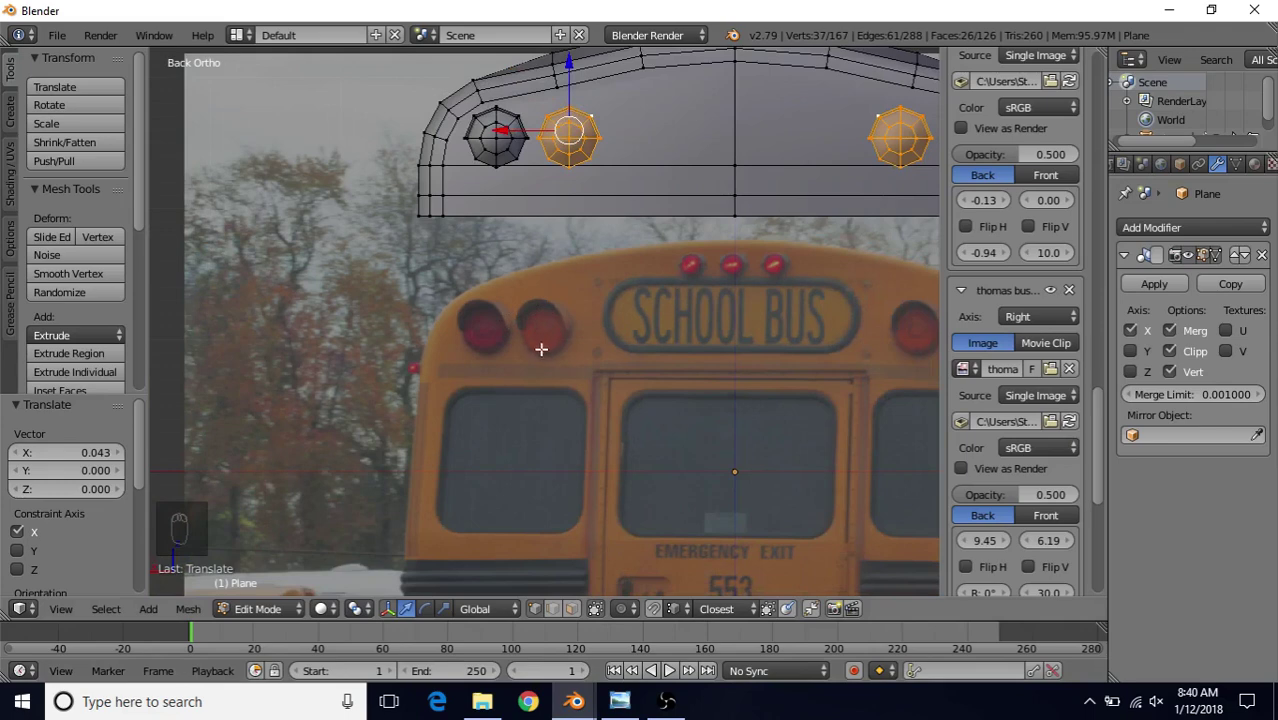
middle_click_drag(557, 356, 453, 392, "shift")
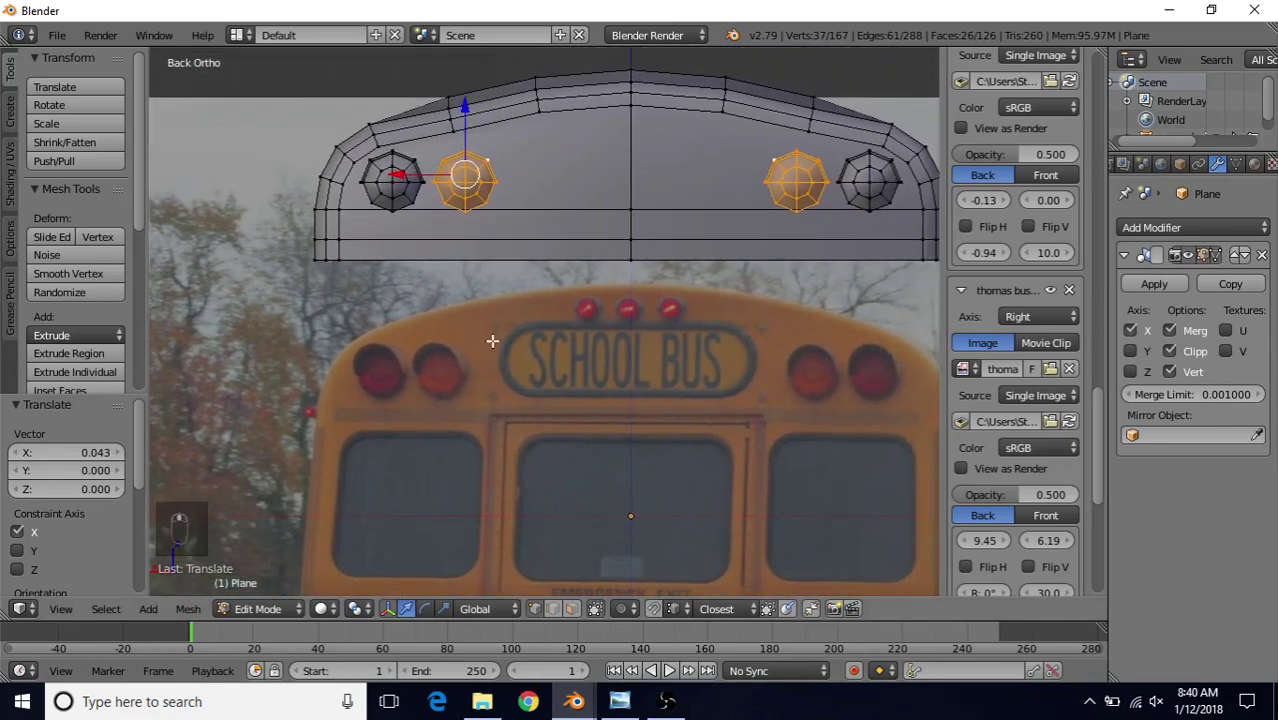
scroll(492, 341, "down", 3)
middle_click_drag(518, 322, 608, 348, "shift")
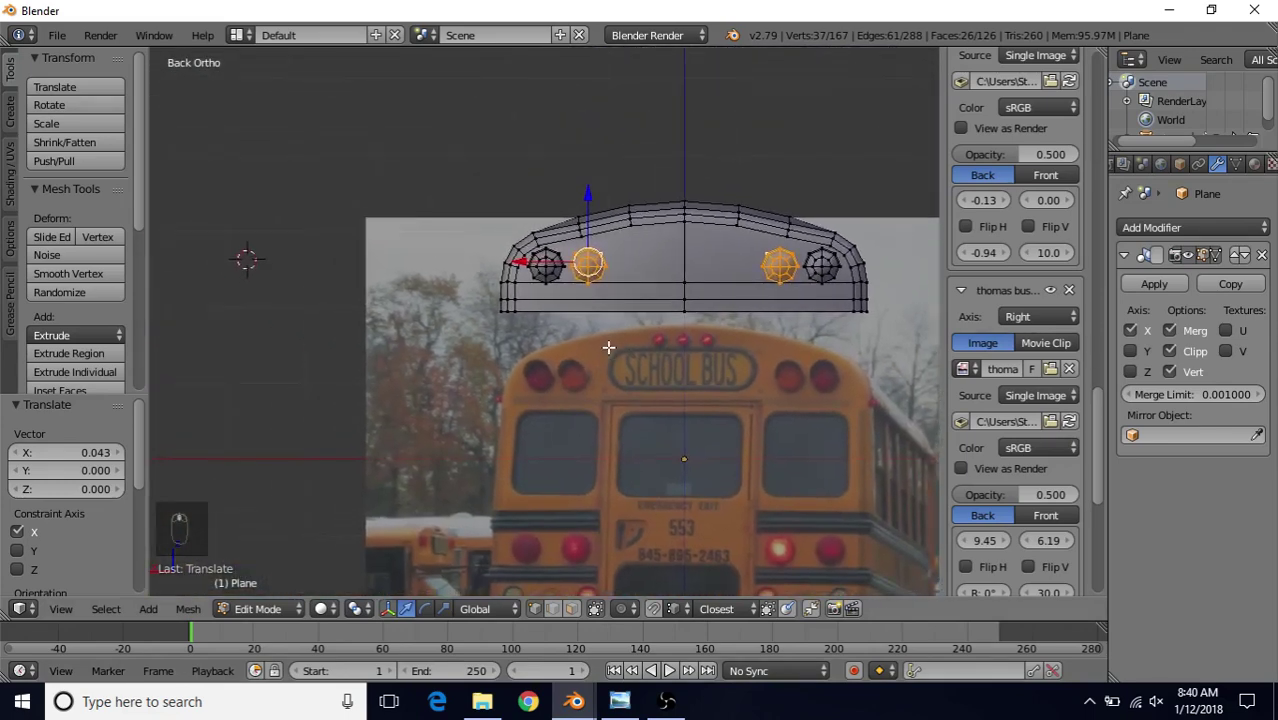
- Add a cube, scale it to about 0.304, and move it about -4.605 along X onto the roof's rear panel
left_click(10, 112)
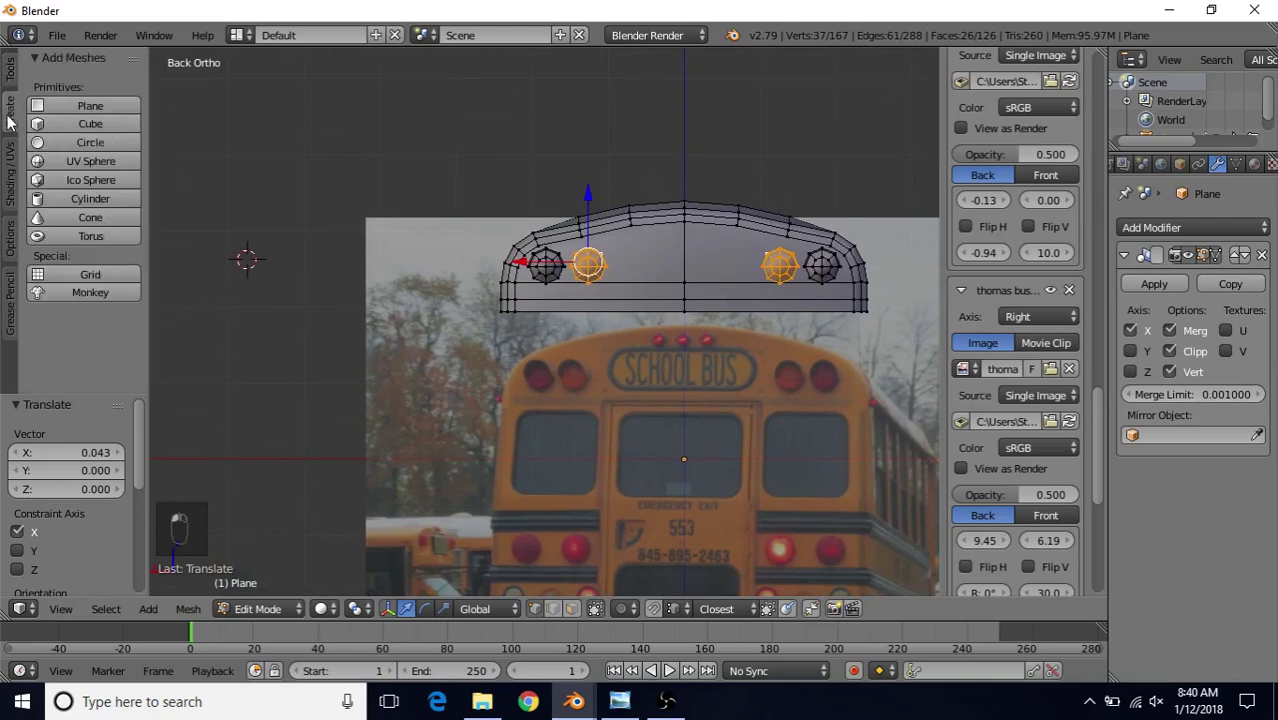
left_click(78, 126)
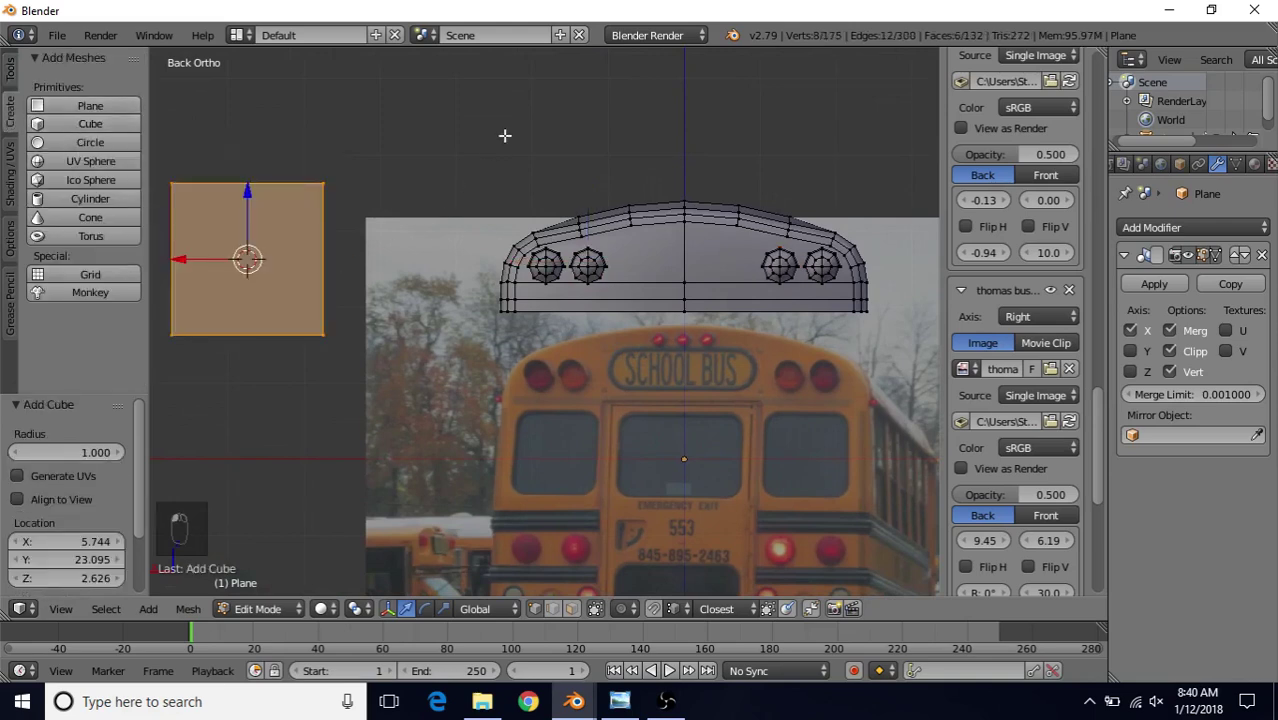
key("s")
left_click(240, 243)
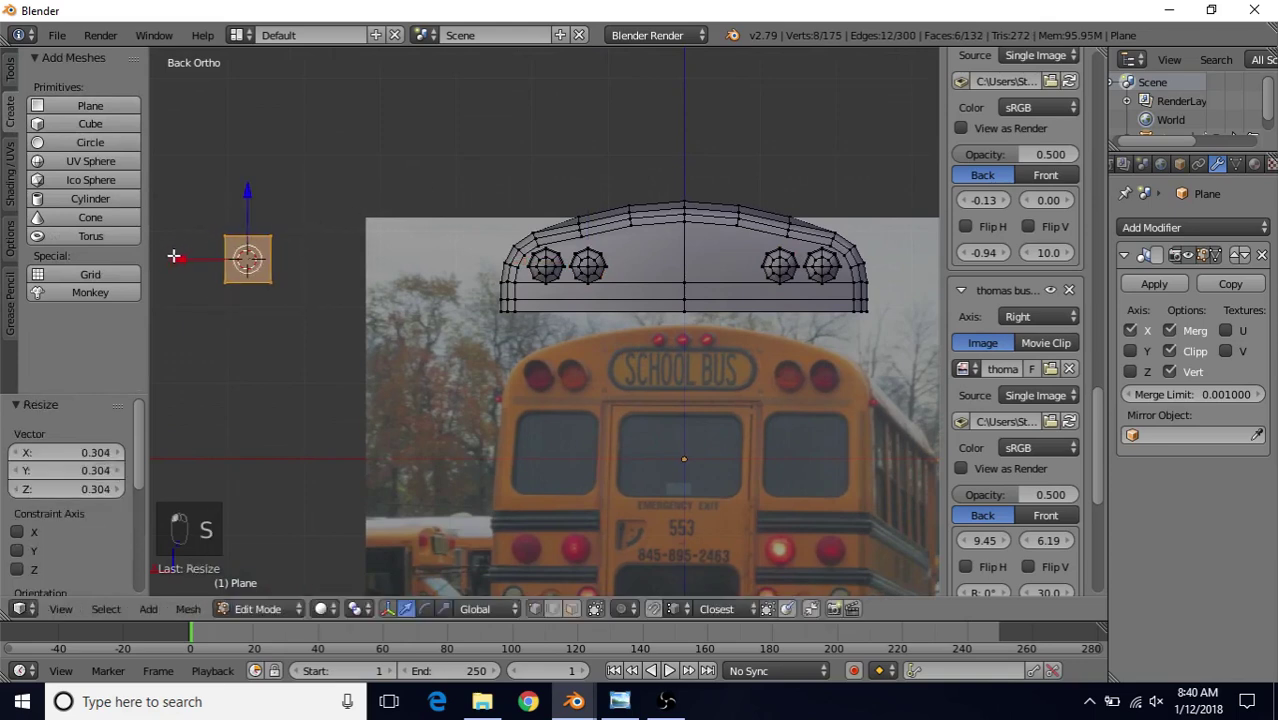
key("g")
key("x")
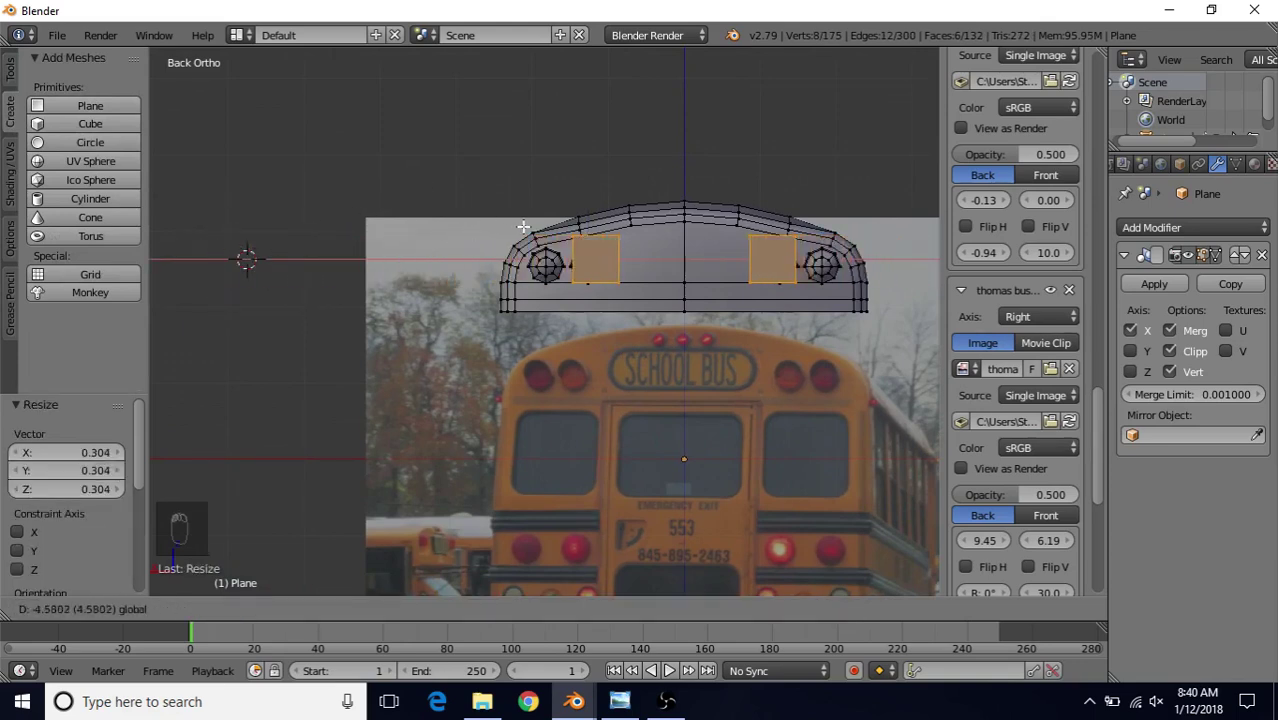
left_click(524, 228)
- Flatten the box to about 0.394 along Z, shrink it uniformly, and position it higher and about -0.447 along X toward the center
middle_click_drag(567, 258, 668, 209)
key("s")
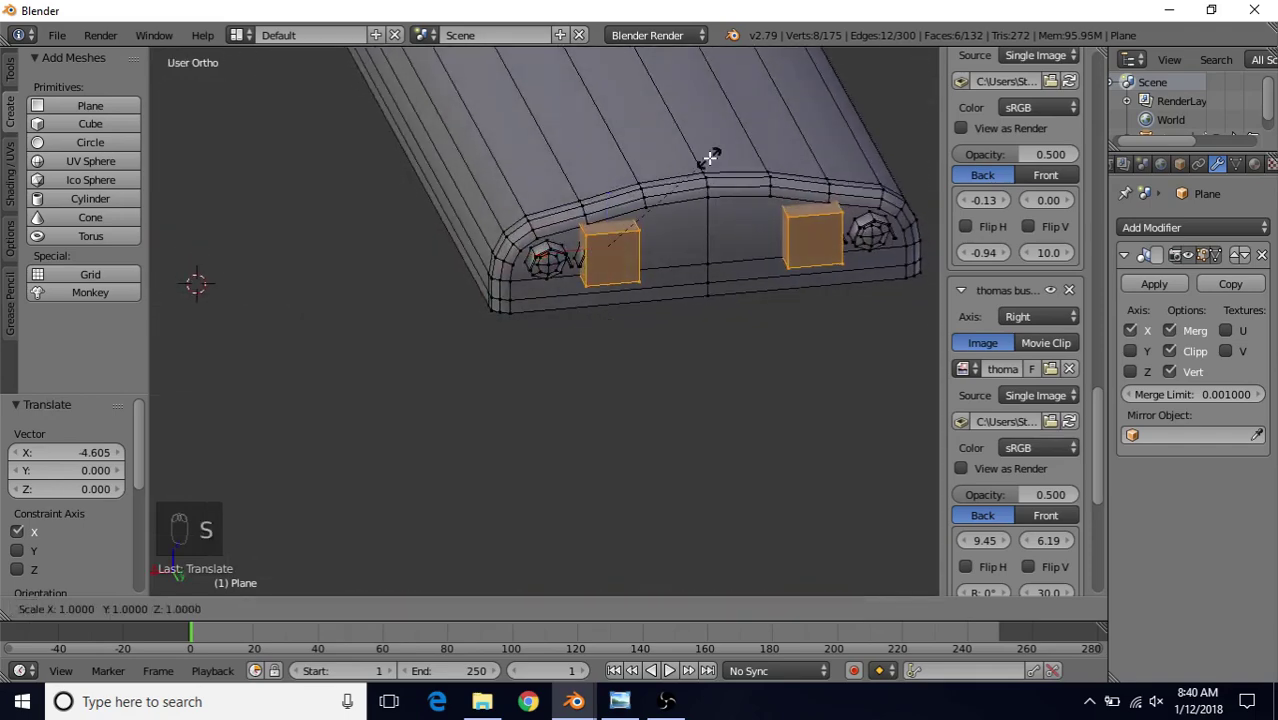
key("z")
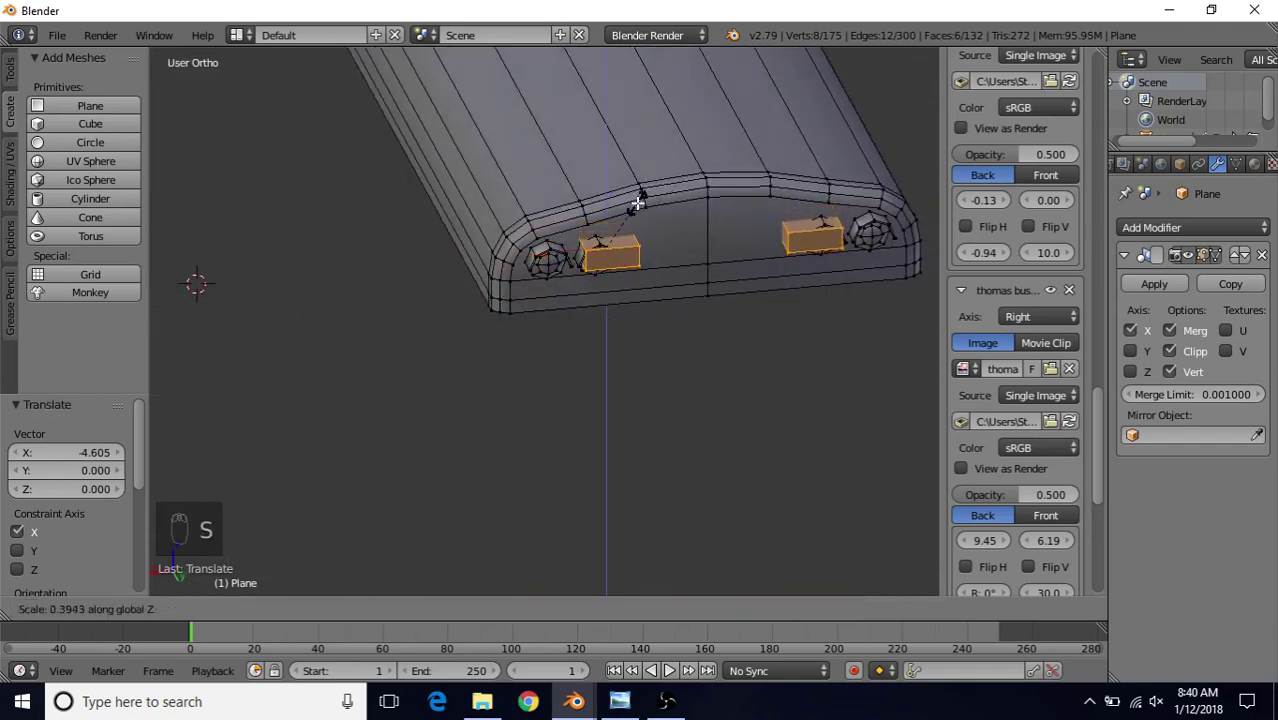
left_click(636, 203)
key("s")
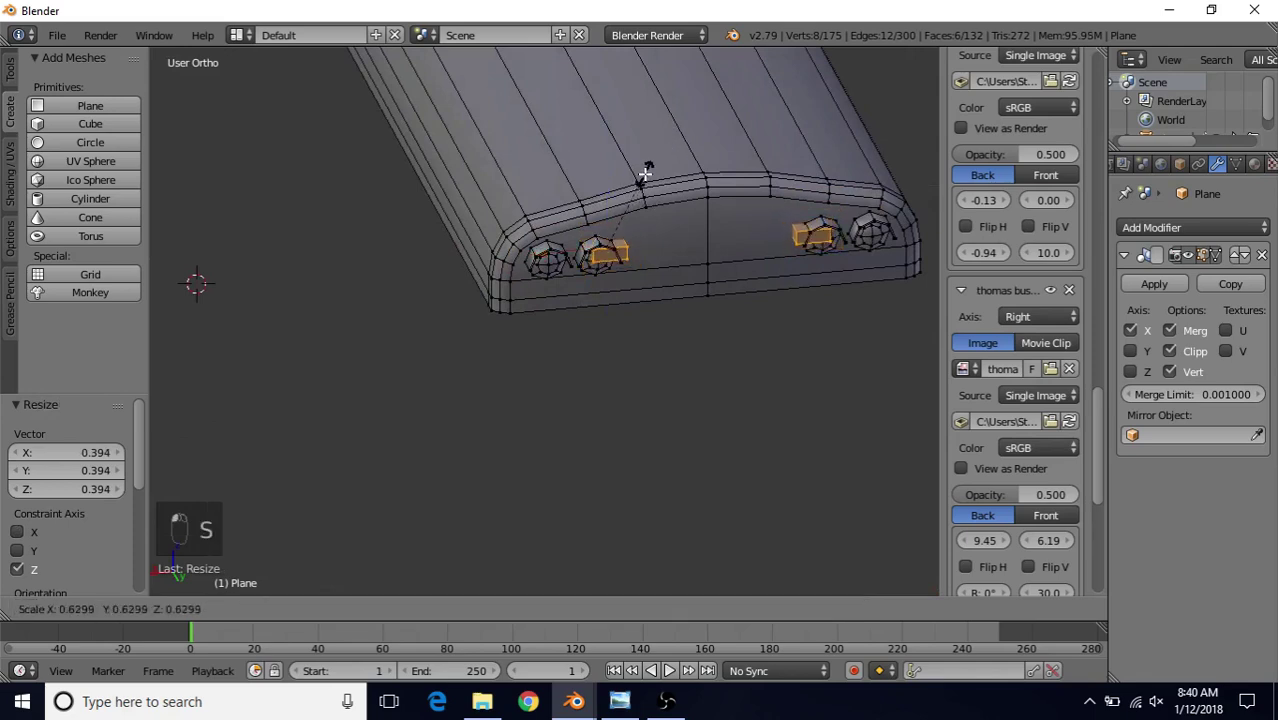
left_click(630, 195)
left_click_drag(607, 200, 579, 222)
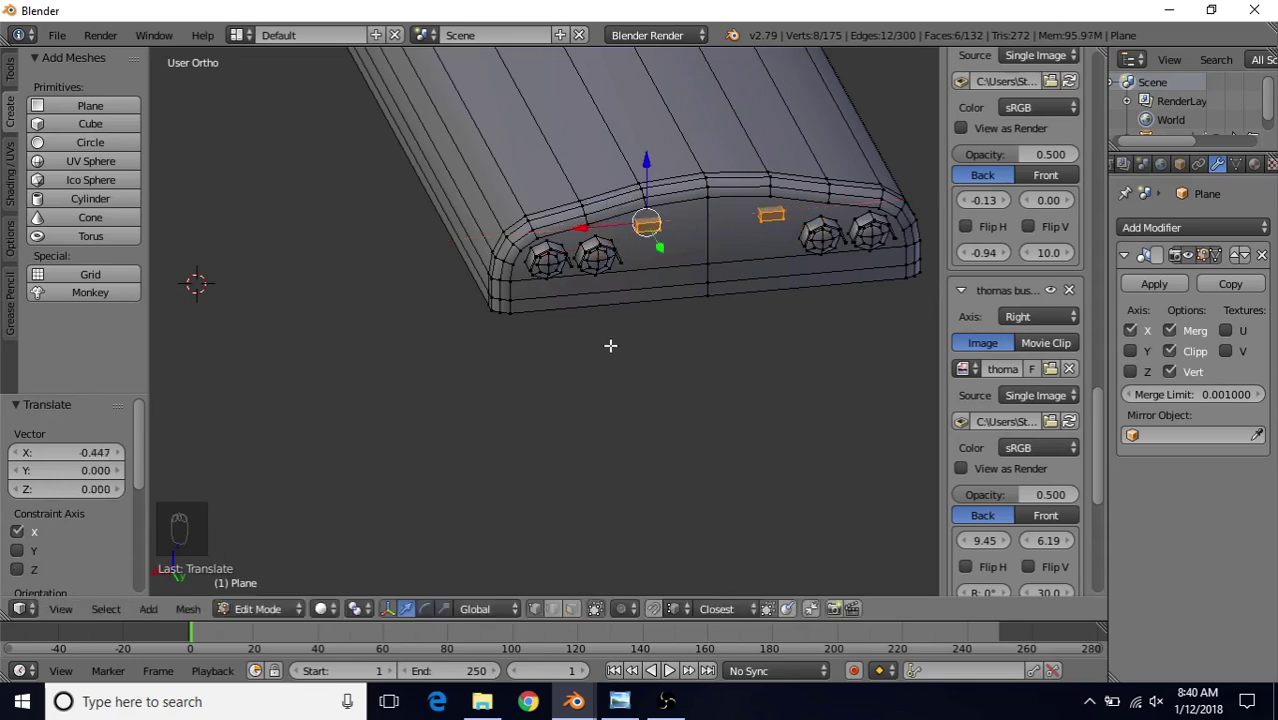
- Delete the small box's hidden inner face that points toward the roof's rear panel
middle_click_drag(610, 345, 496, 428, "shift")
scroll(496, 428, "up", 4)
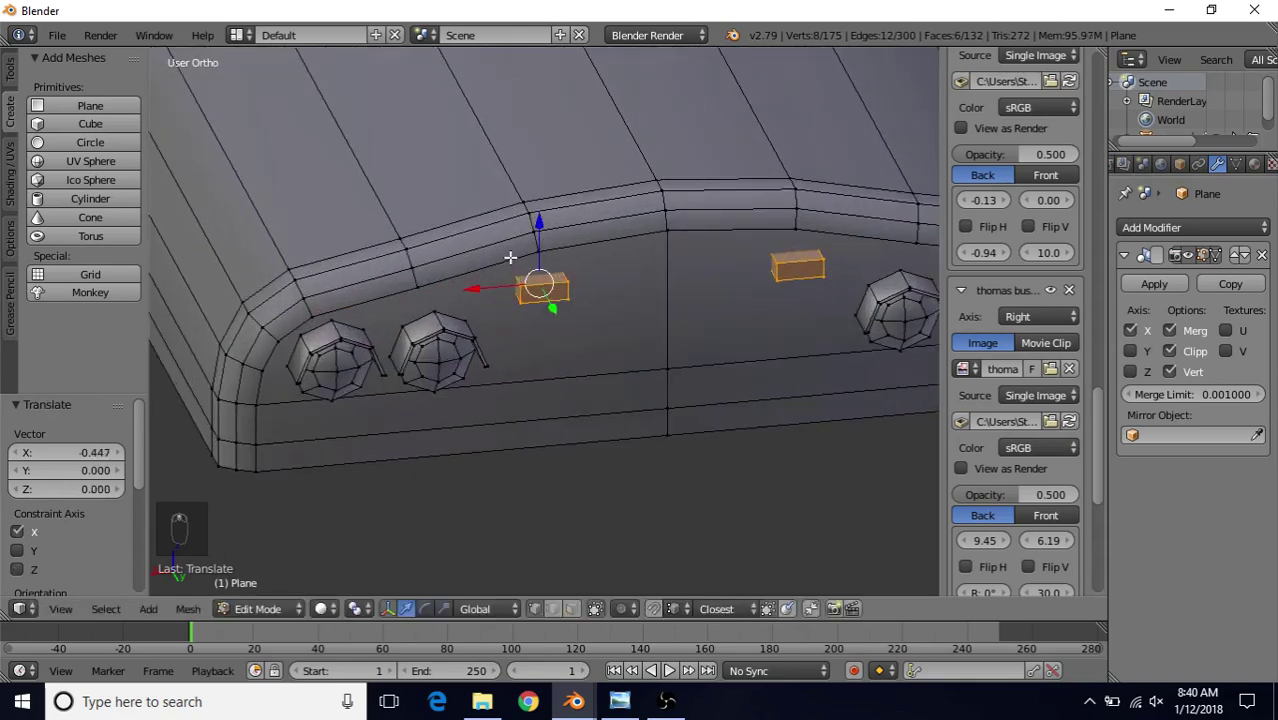
scroll(579, 343, "up", 4)
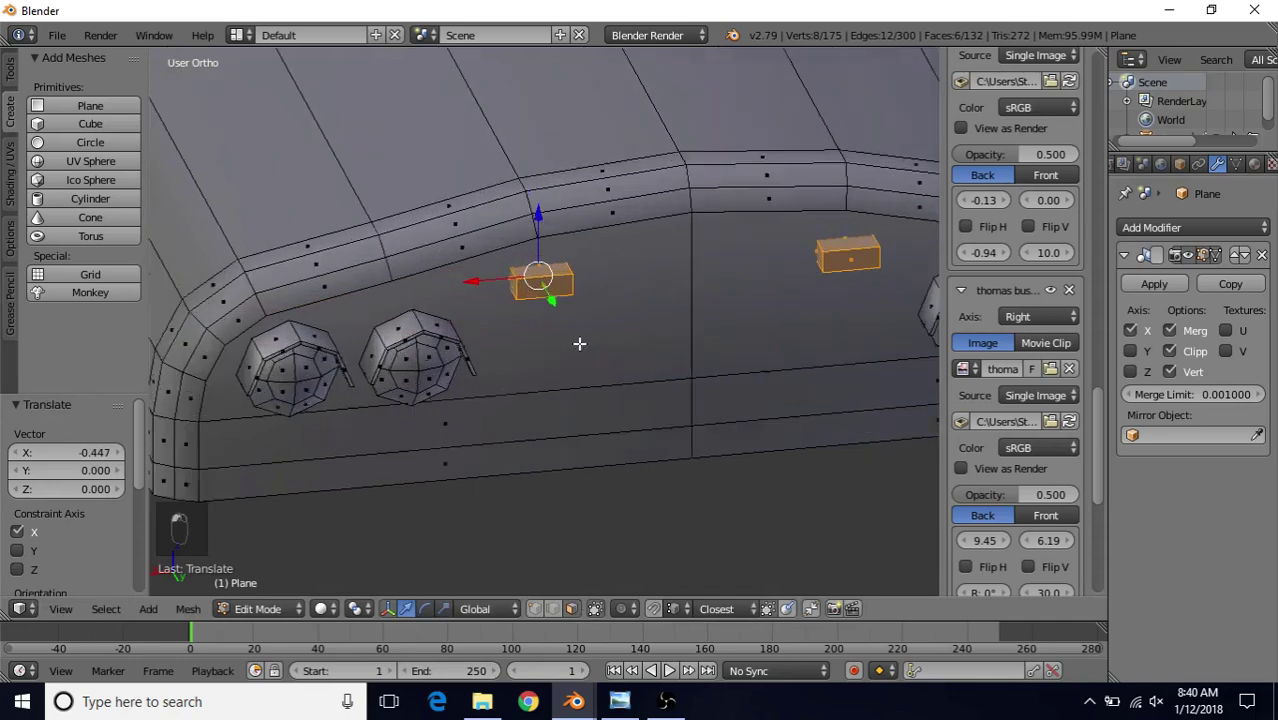
key("z")
right_click(526, 235)
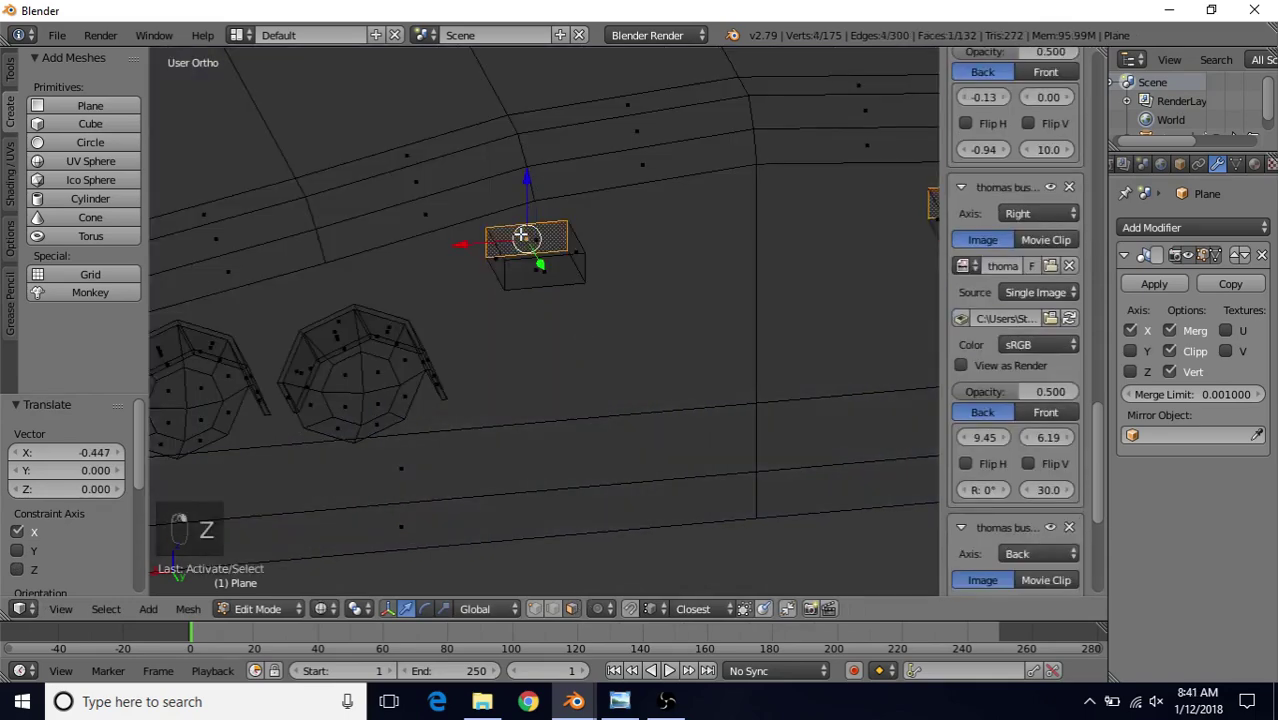
key("Delete")
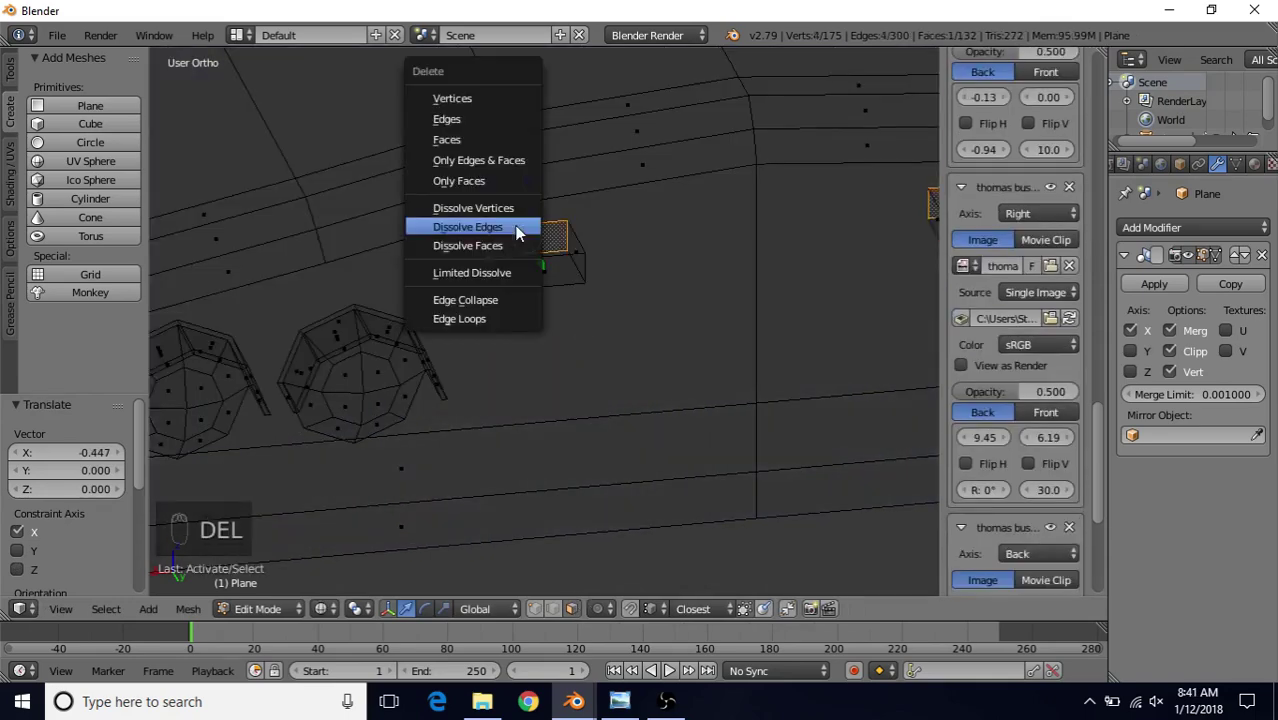
left_click(504, 141)
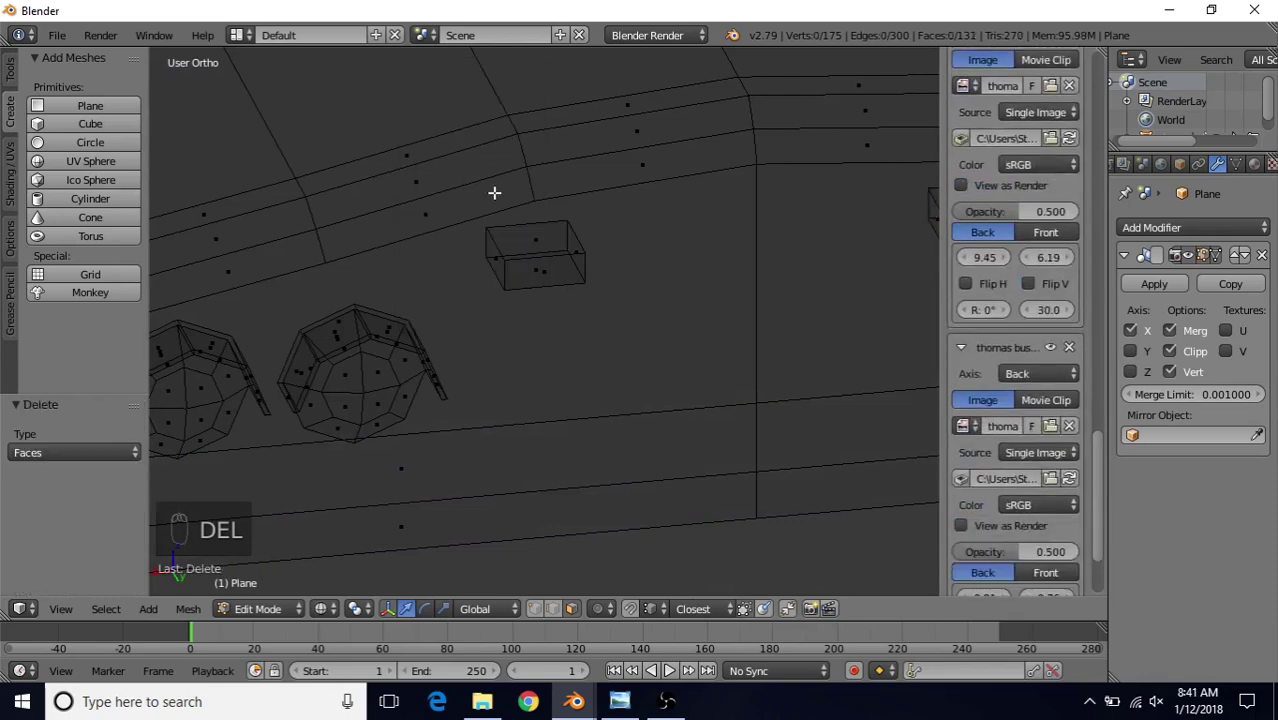
key("z")
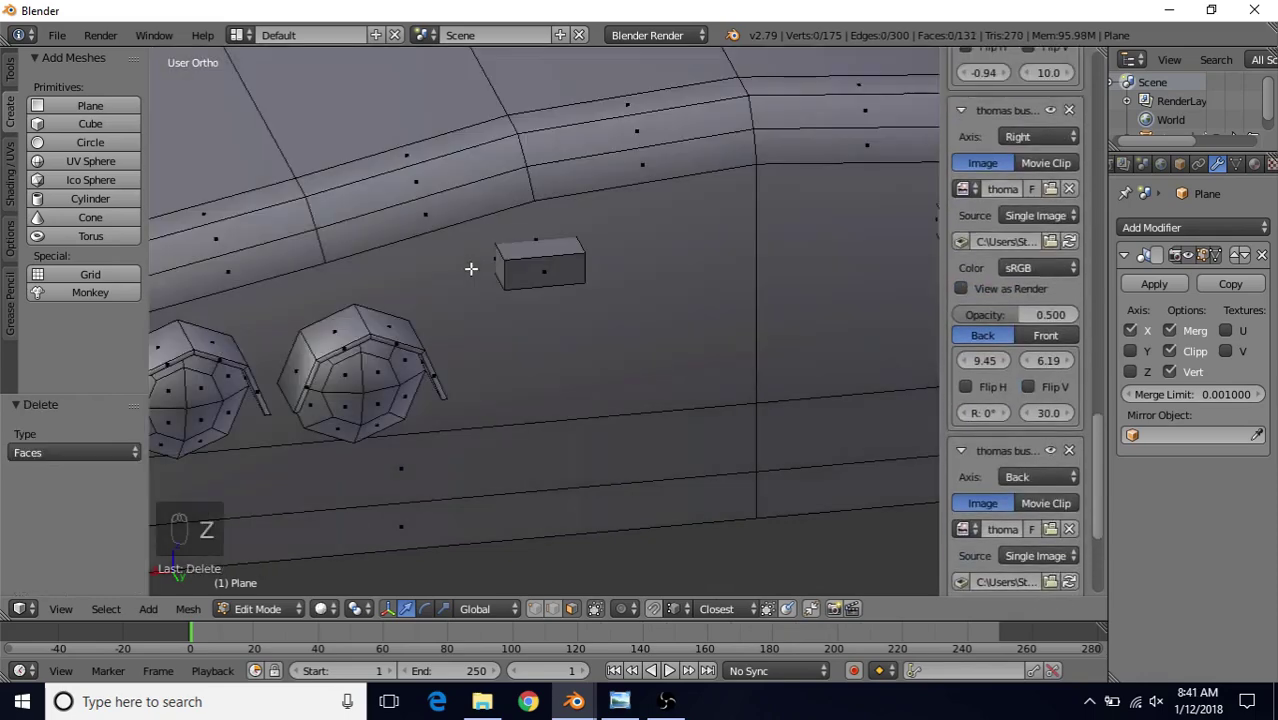
- Select all linked geometry of the small box and move it about 0.127 along Y
right_click(520, 276)
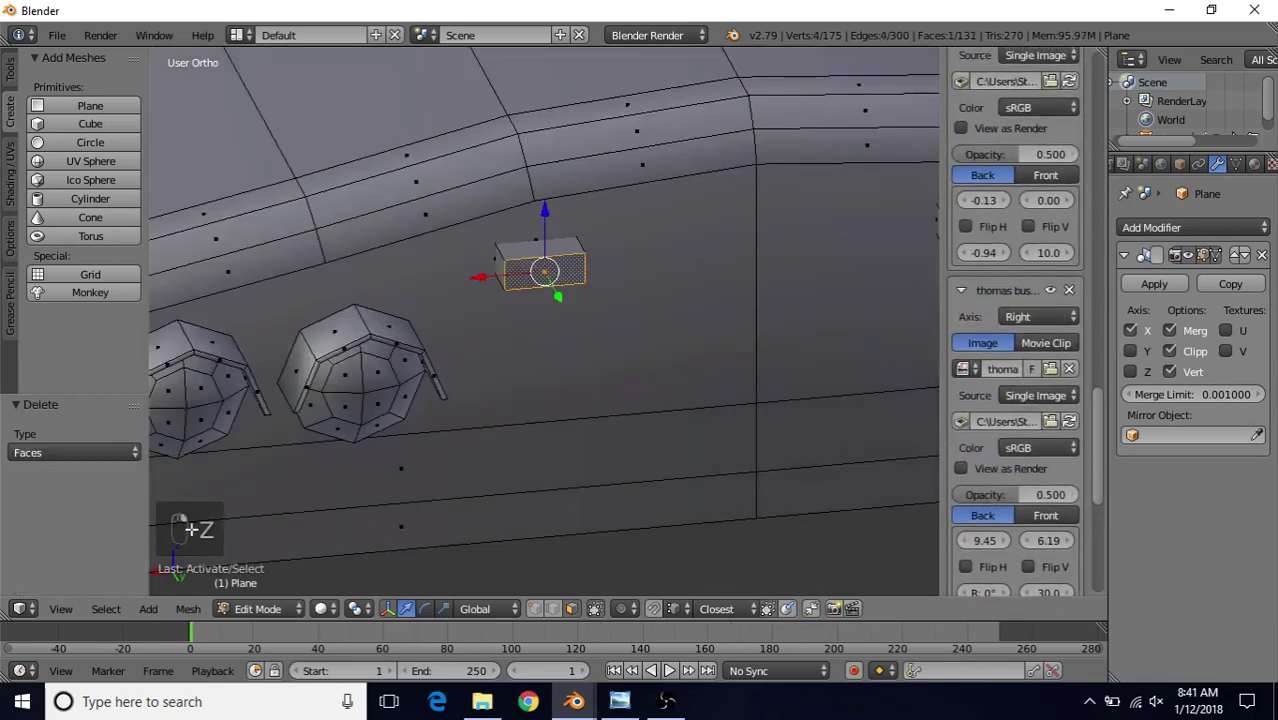
left_click(105, 608)
left_click(214, 284)
middle_click_drag(431, 290, 631, 303)
left_click_drag(626, 302, 668, 90)
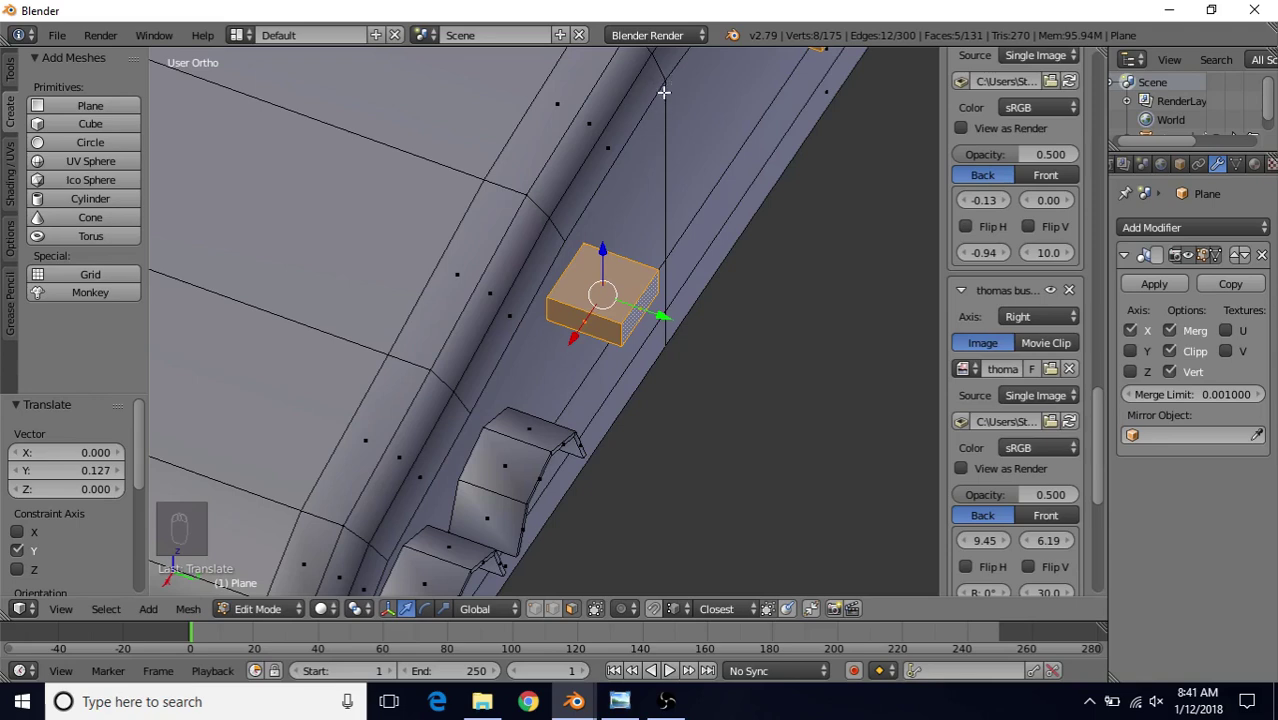
- Pull the box's outer face back along Y to make the box shallower, and check it in Object Mode
right_click(640, 314)
left_click_drag(704, 330, 663, 330)
key("Tab")
middle_click_drag(662, 337, 482, 278)
key("Tab")
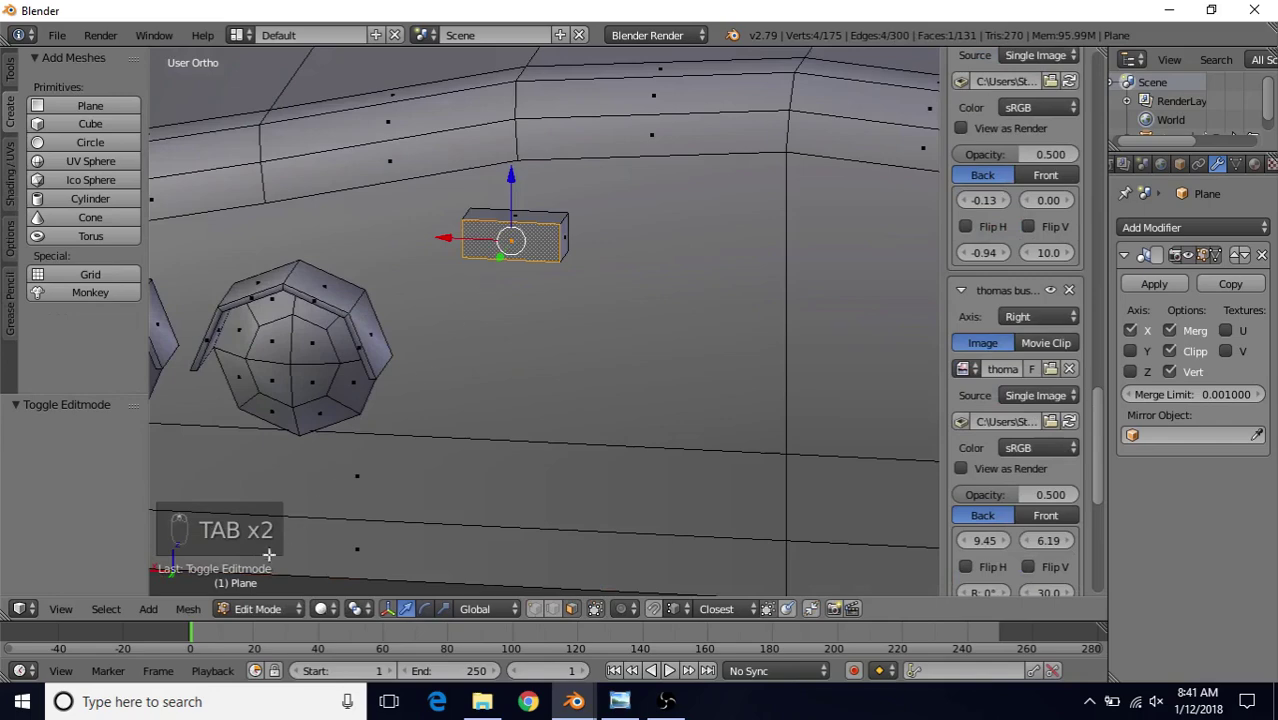
- Select all linked geometry of the small box, scale it to about 0.68, and check its size against the round lights
left_click(107, 612)
left_click(245, 288)
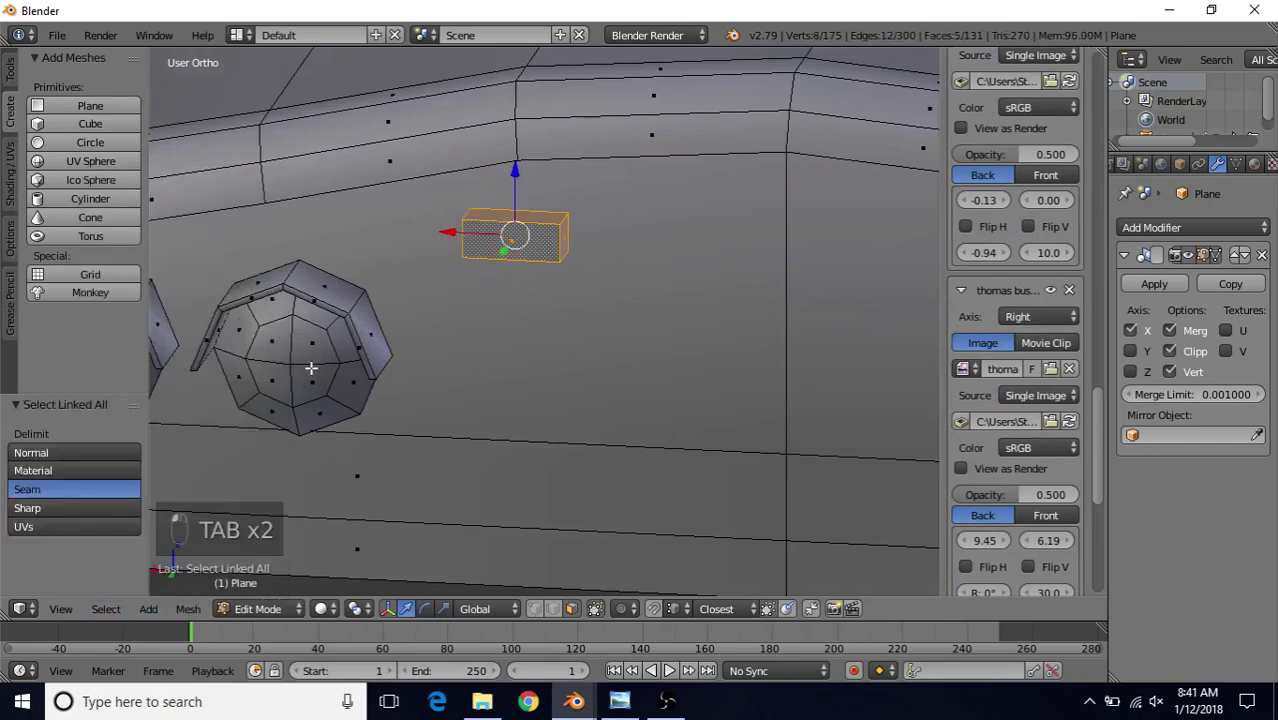
key("s")
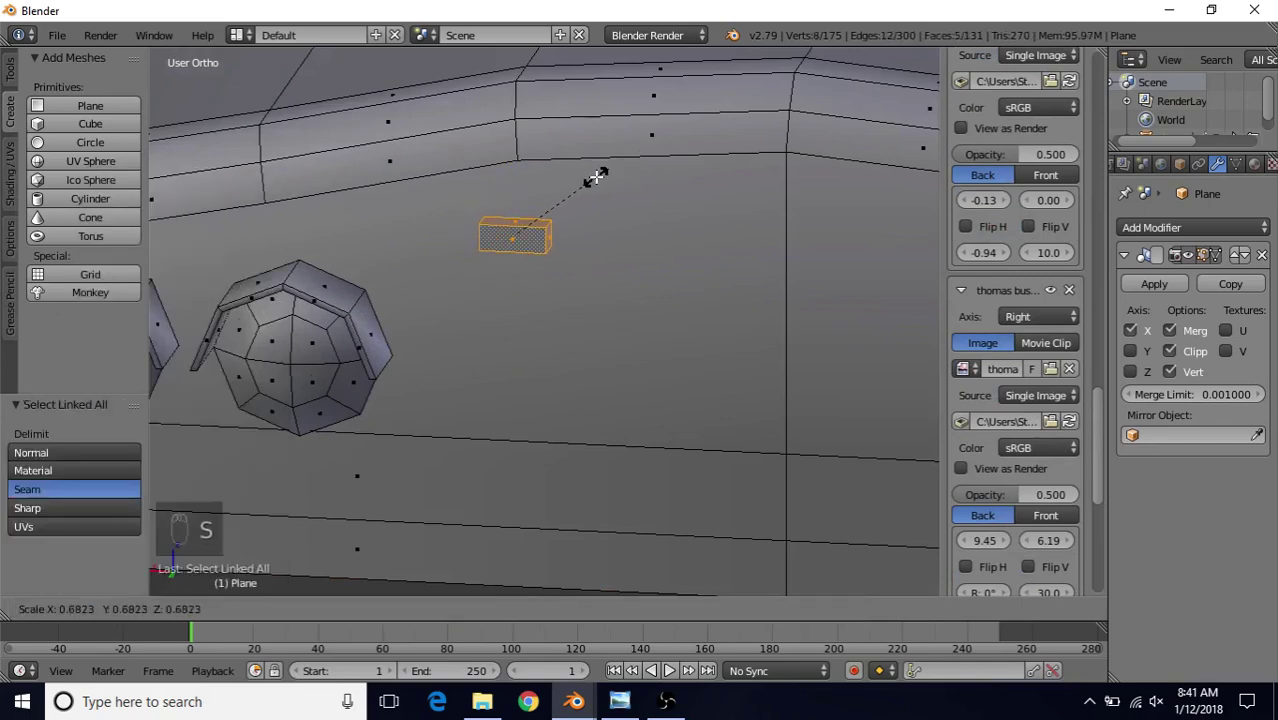
left_click(596, 177)
key("Tab")
scroll(559, 322, "down", 5)
middle_click_drag(559, 322, 536, 293)
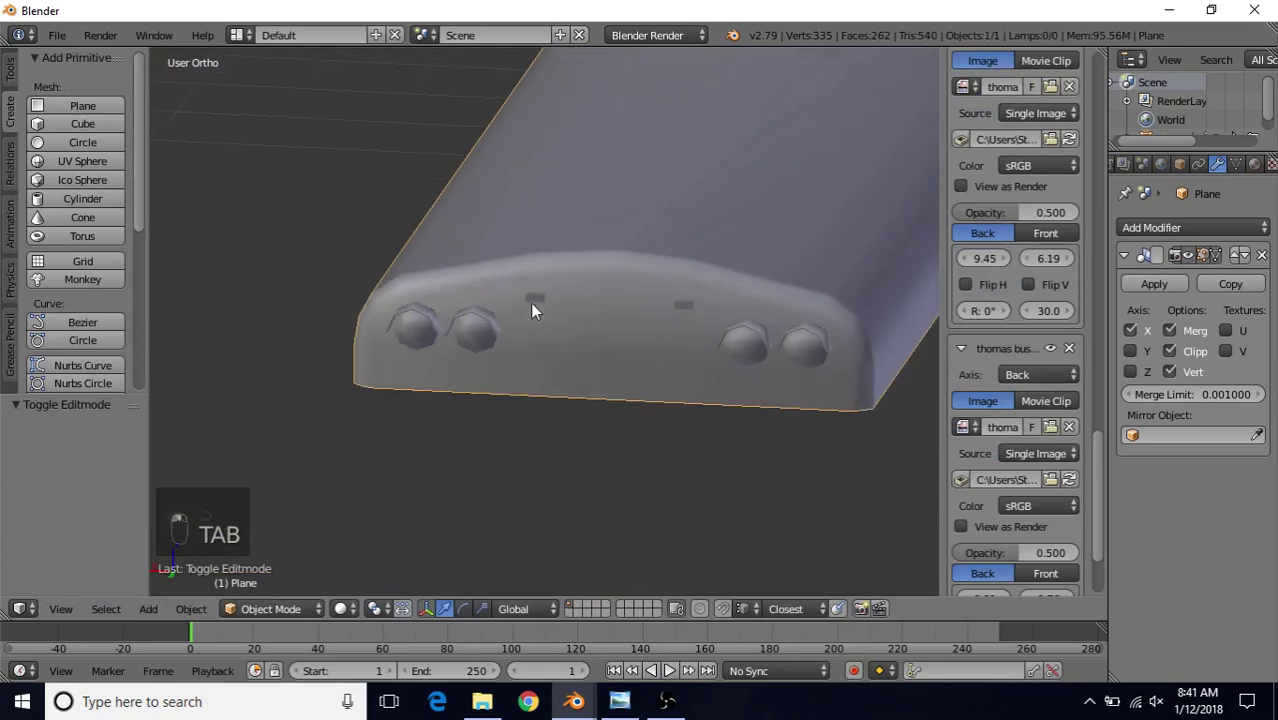
- Move the small box about -0.163 along X, closer to the center of the rear panel
key("Tab")
scroll(530, 303, "up", 5)
key("g")
key("x")
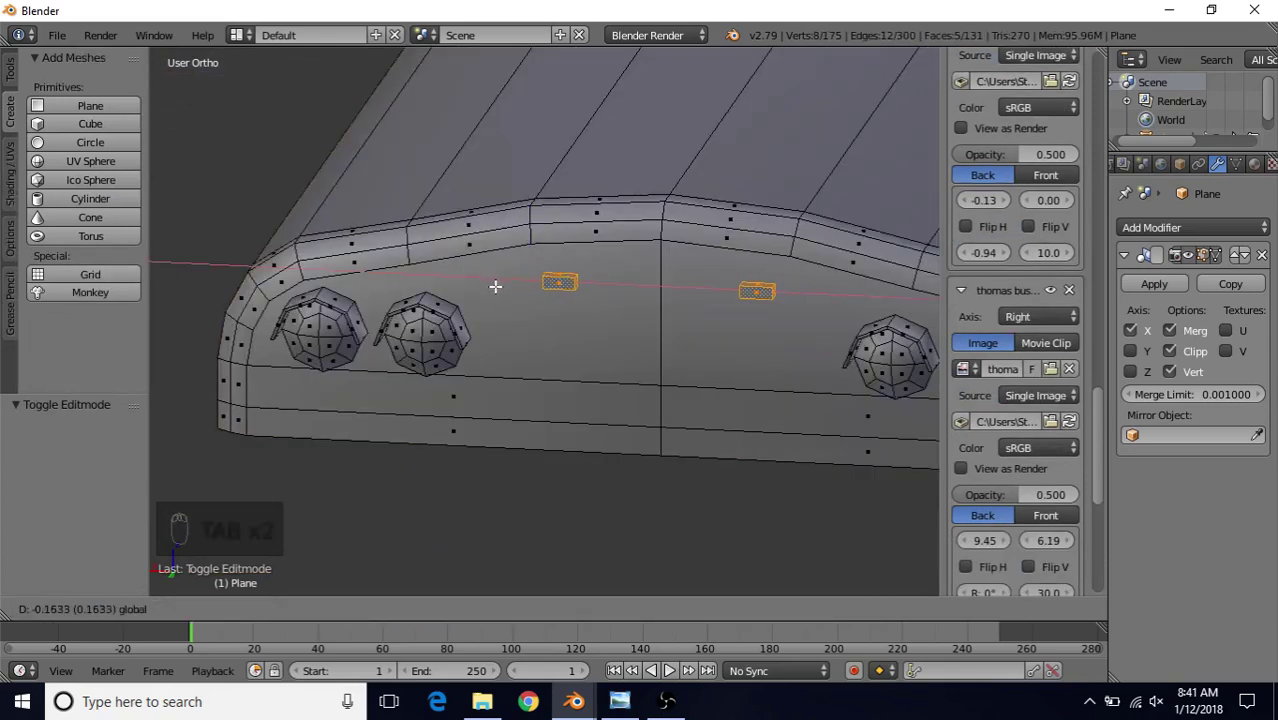
left_click(495, 286)
key("Tab")
scroll(502, 334, "down", 4)
middle_click_drag(502, 334, 590, 291)
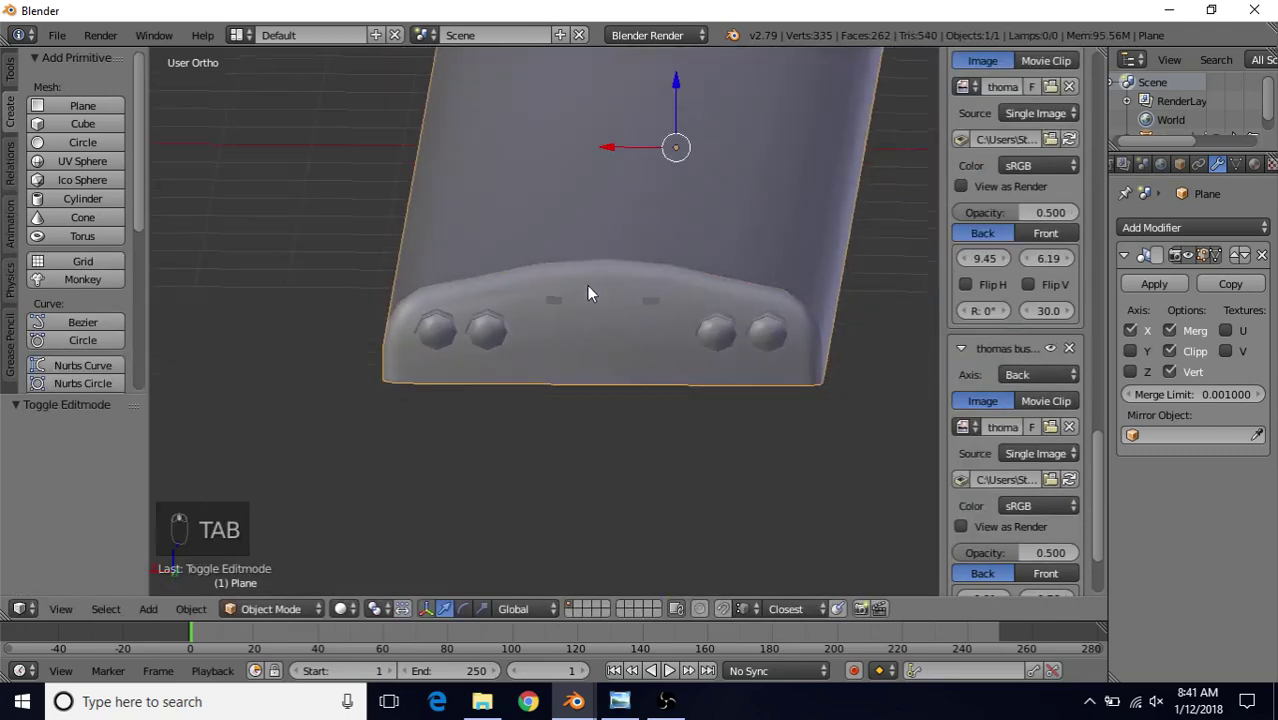
- Apply smooth shading to the whole roof object
scroll(587, 293, "up", 4)
scroll(587, 285, "up", 2)
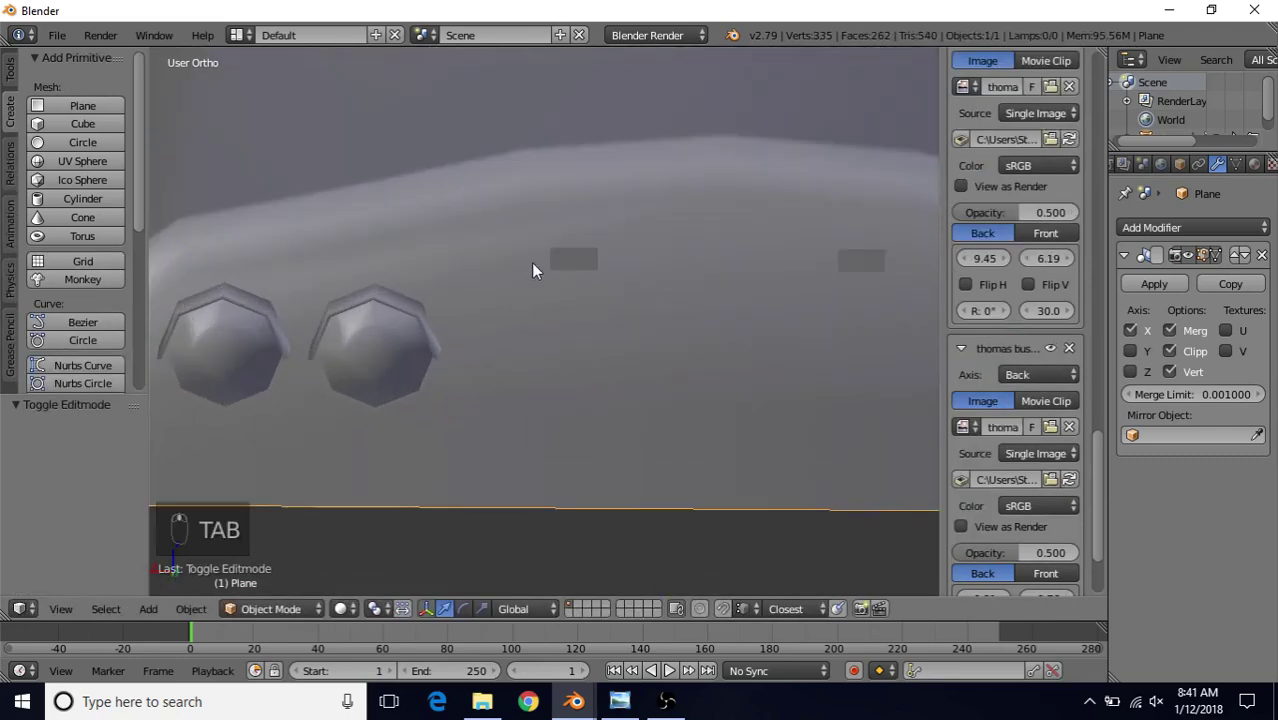
left_click(10, 70)
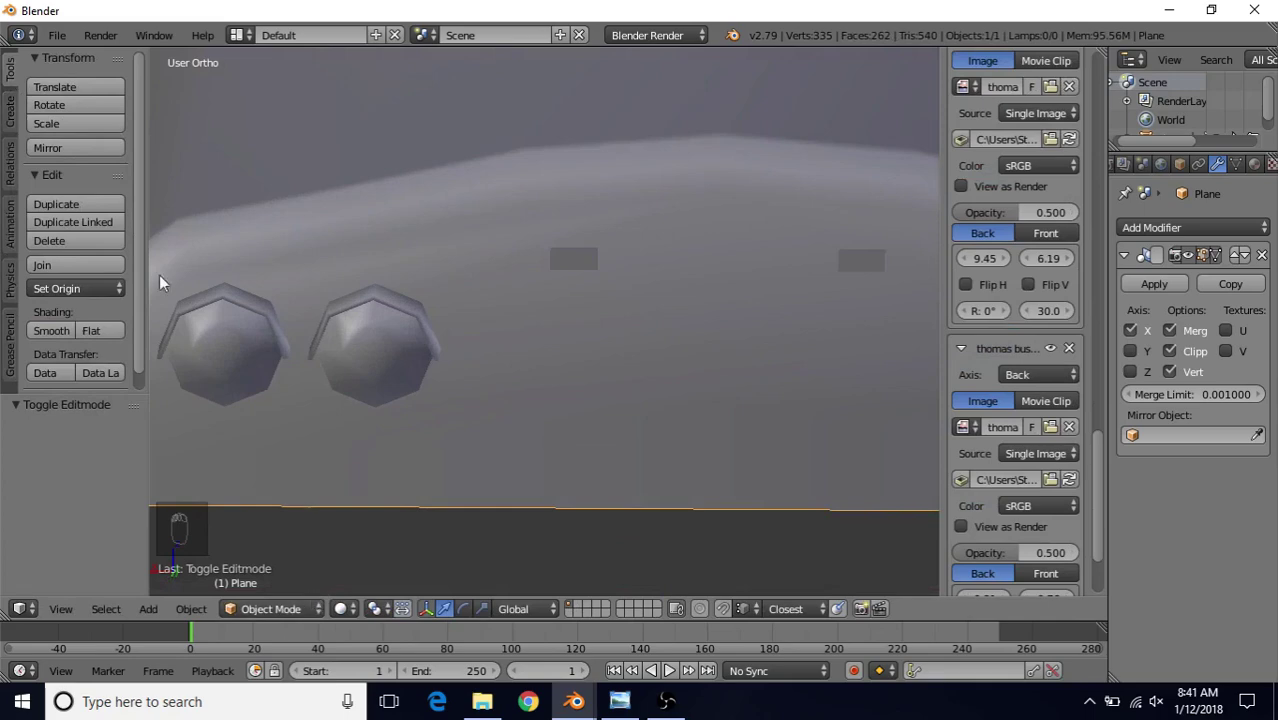
left_click(47, 331)
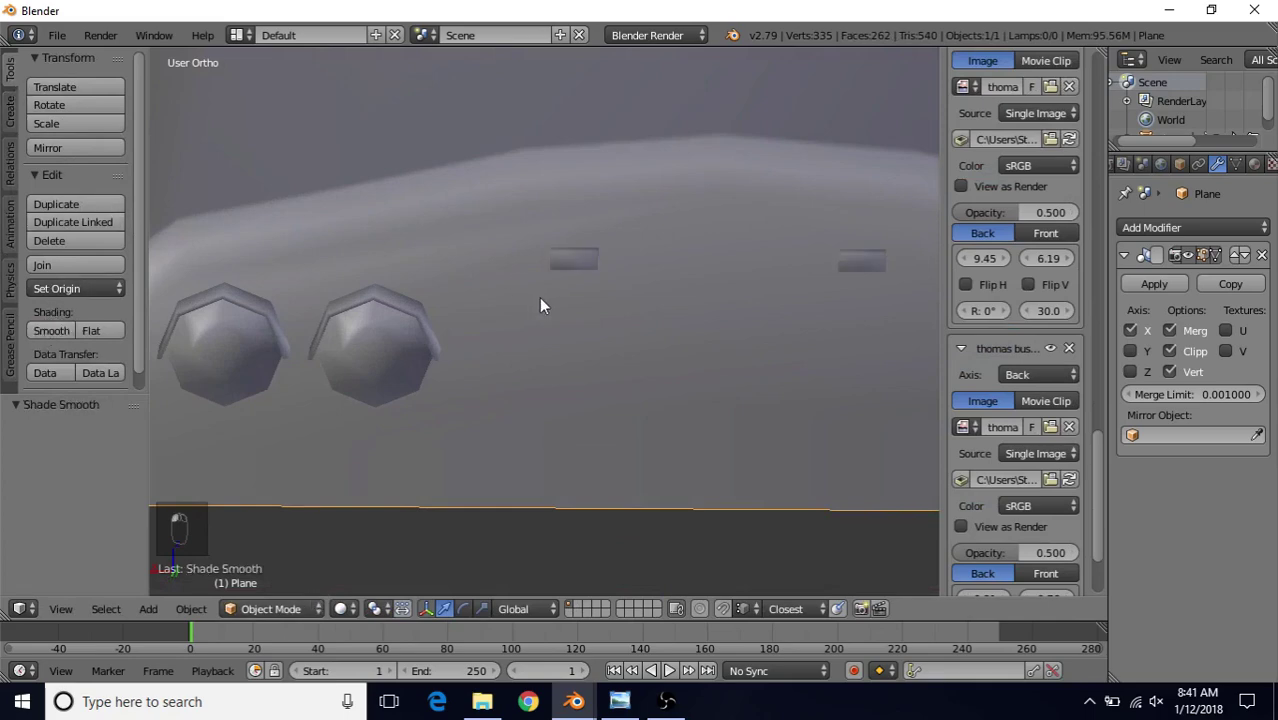
- Inset the outer face of the small box with a thickness of about 0.0141
middle_click_drag(539, 305, 599, 337)
key("Tab")
middle_click_drag(582, 265, 586, 330)
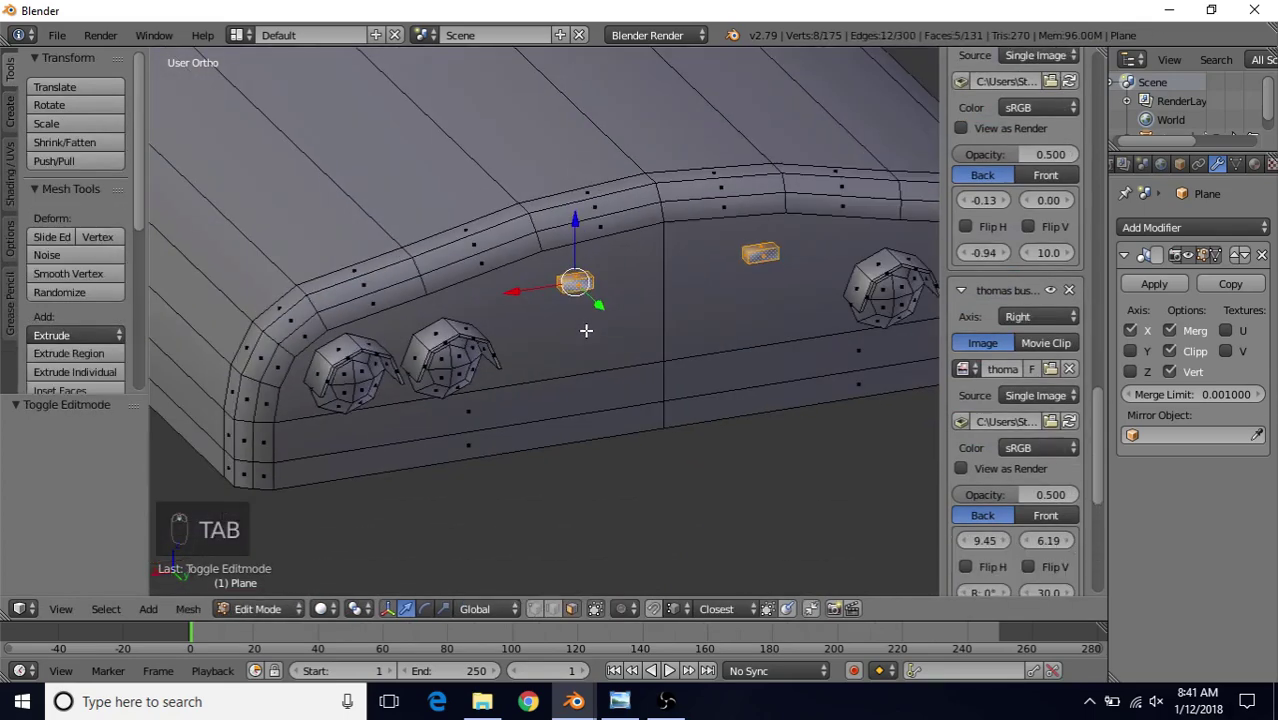
middle_click_drag(577, 282, 525, 296)
scroll(491, 326, "up", 6)
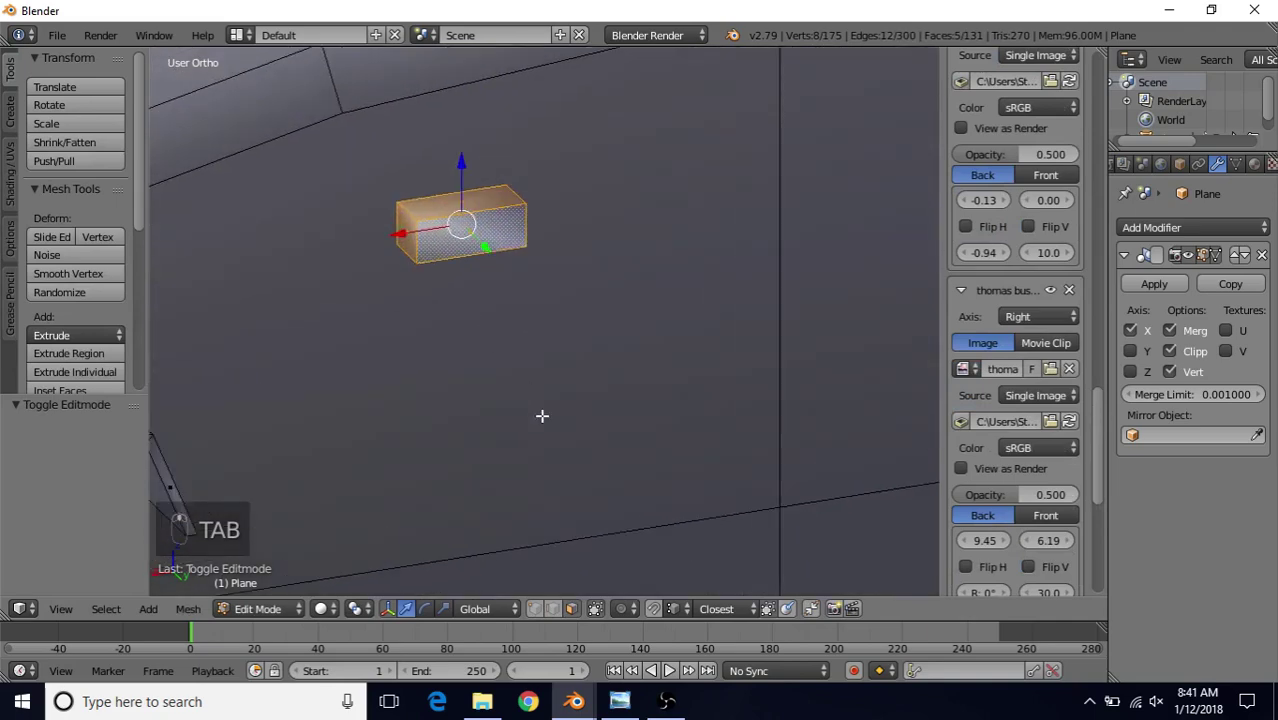
right_click(444, 231)
middle_click_drag(479, 334, 486, 430)
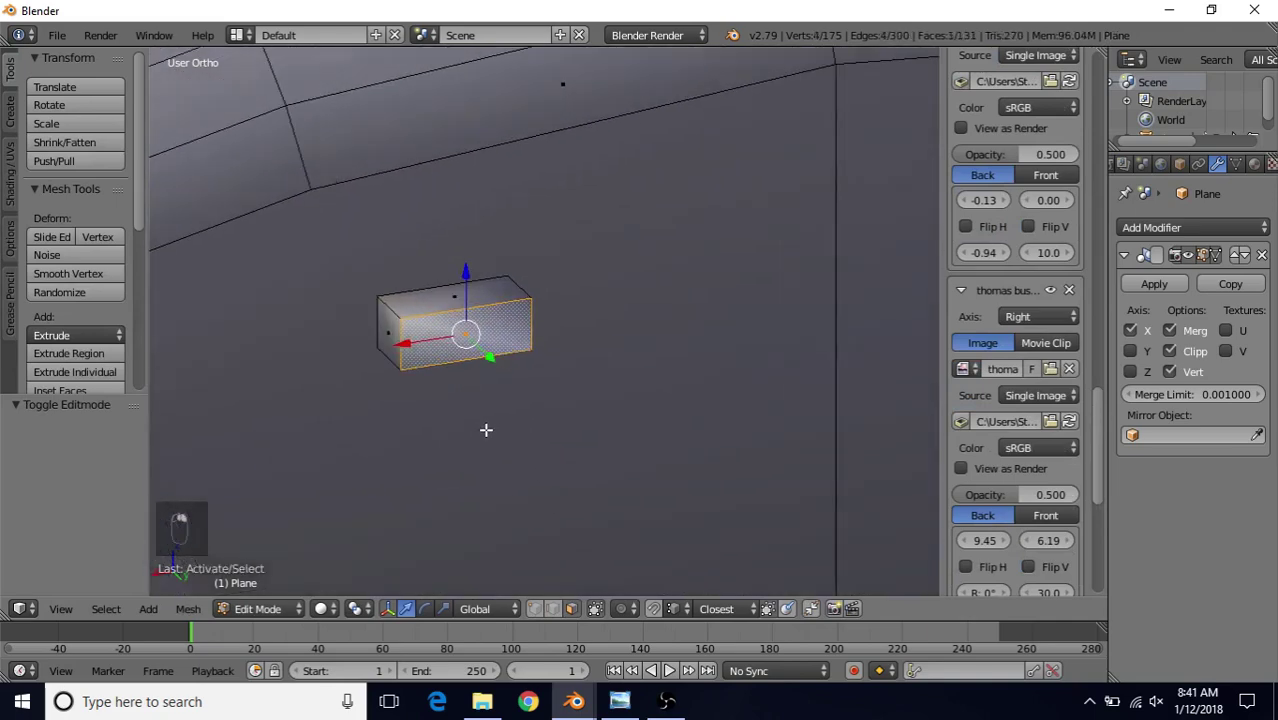
key("i")
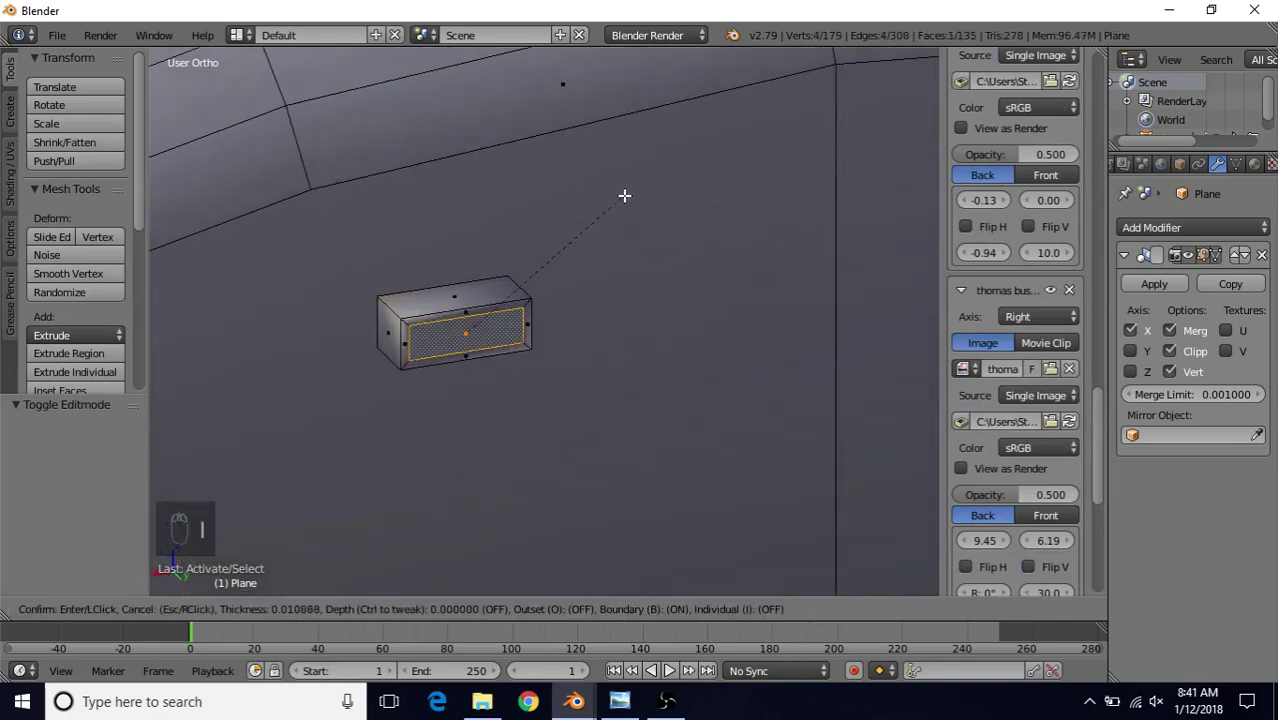
left_click(623, 196)
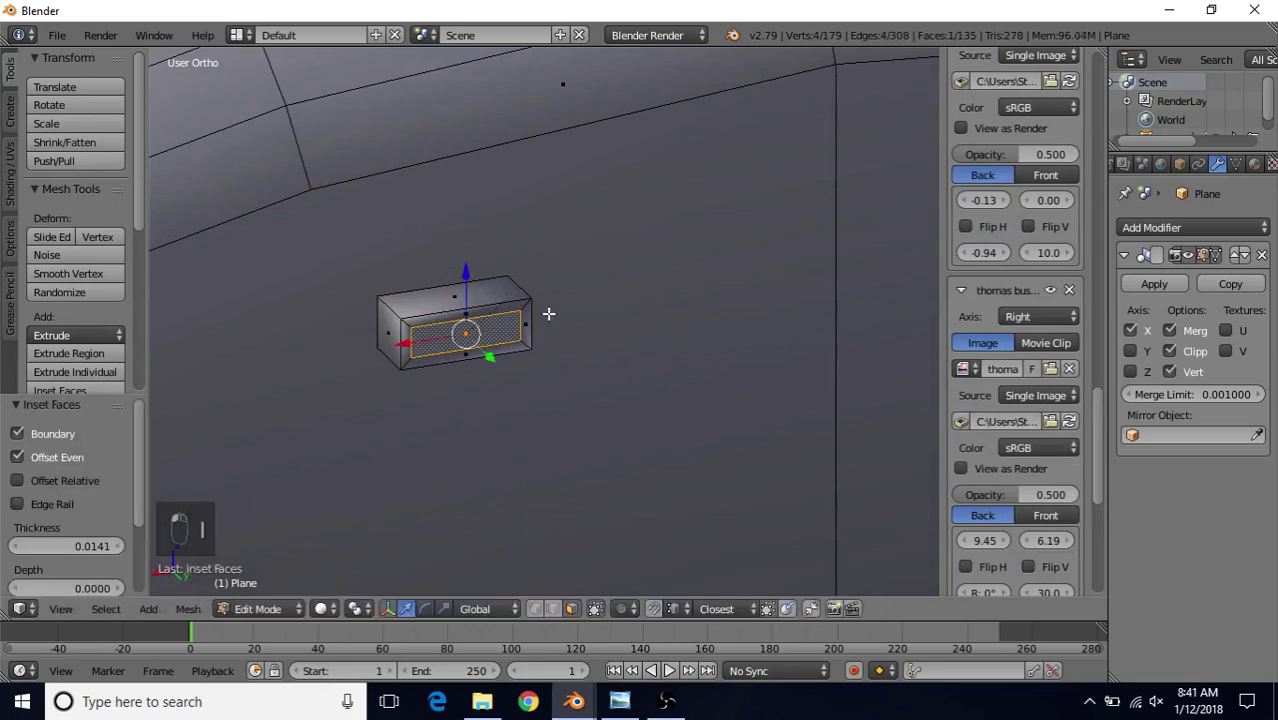
- Check the small boxes on the rear panel in Object Mode and compare them with the marker lights in the 1980sThomasFordFront photo
middle_click_drag(548, 314, 571, 375)
left_click(570, 378)
left_click_drag(570, 378, 574, 379)
key("Tab")
scroll(578, 366, "up", 5)
middle_click_drag(582, 354, 505, 232)
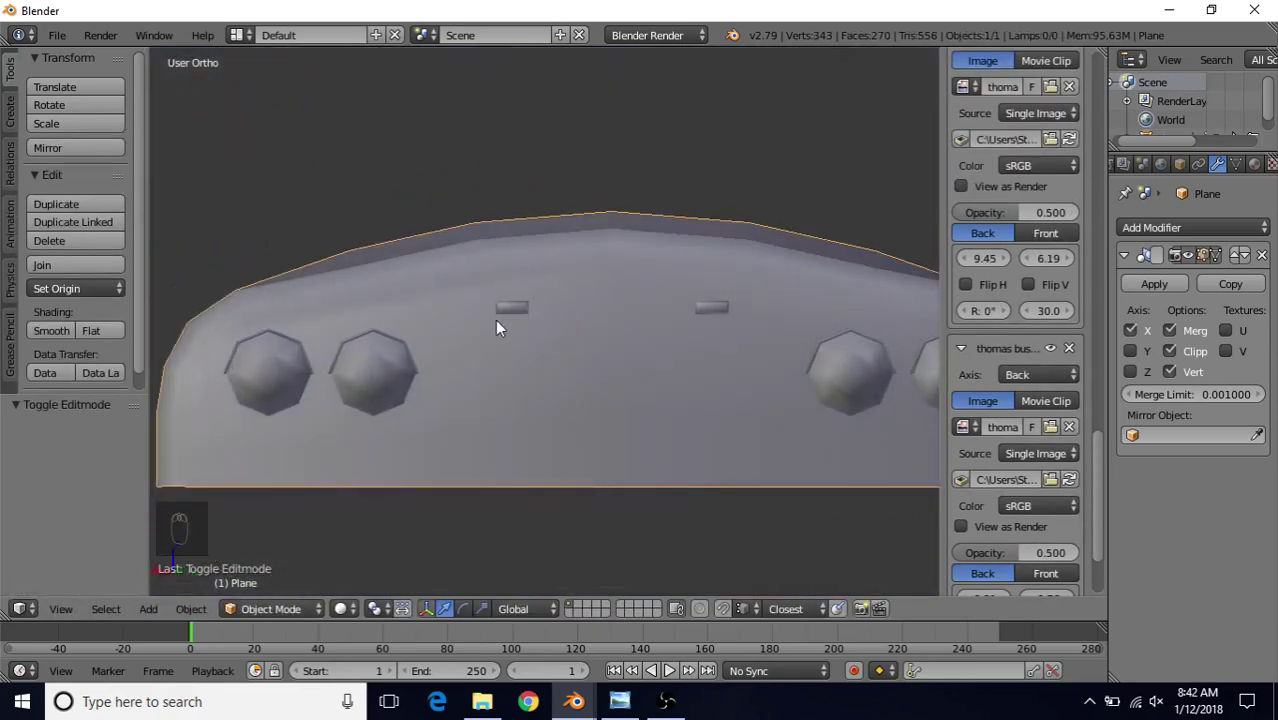
key("alt+Tab")
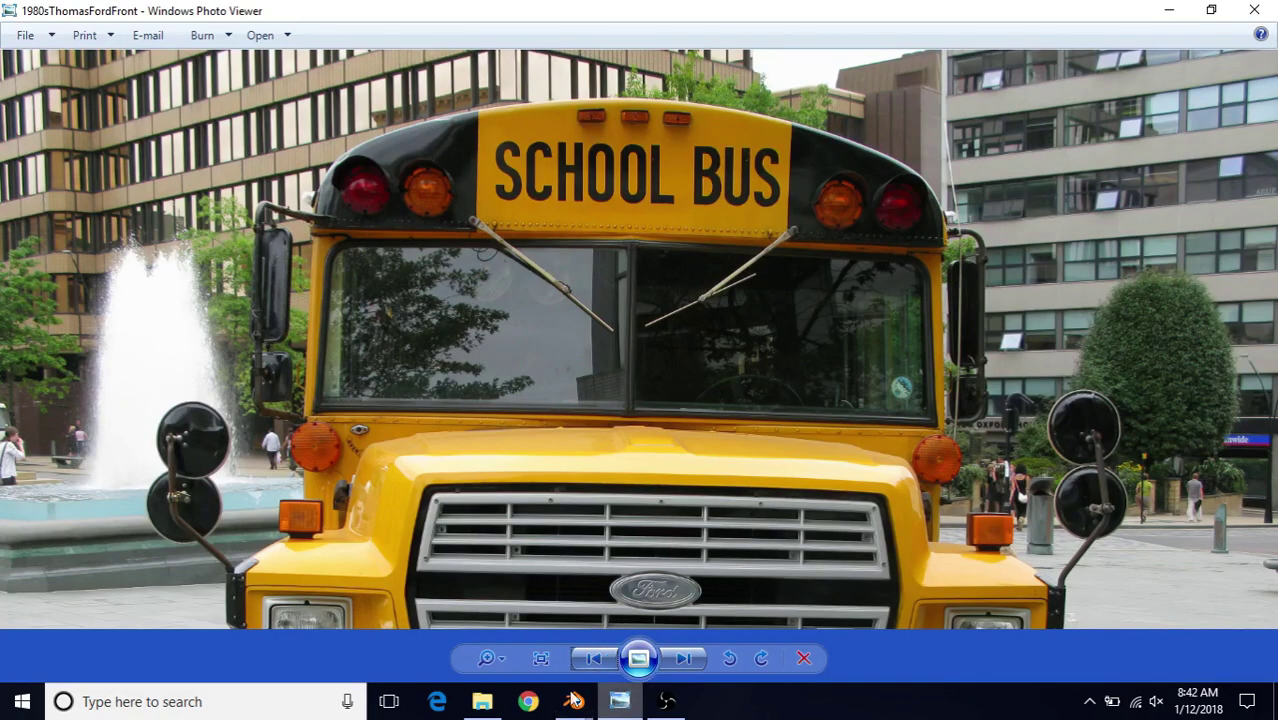
mouse_move(574, 700)
left_click(643, 625)
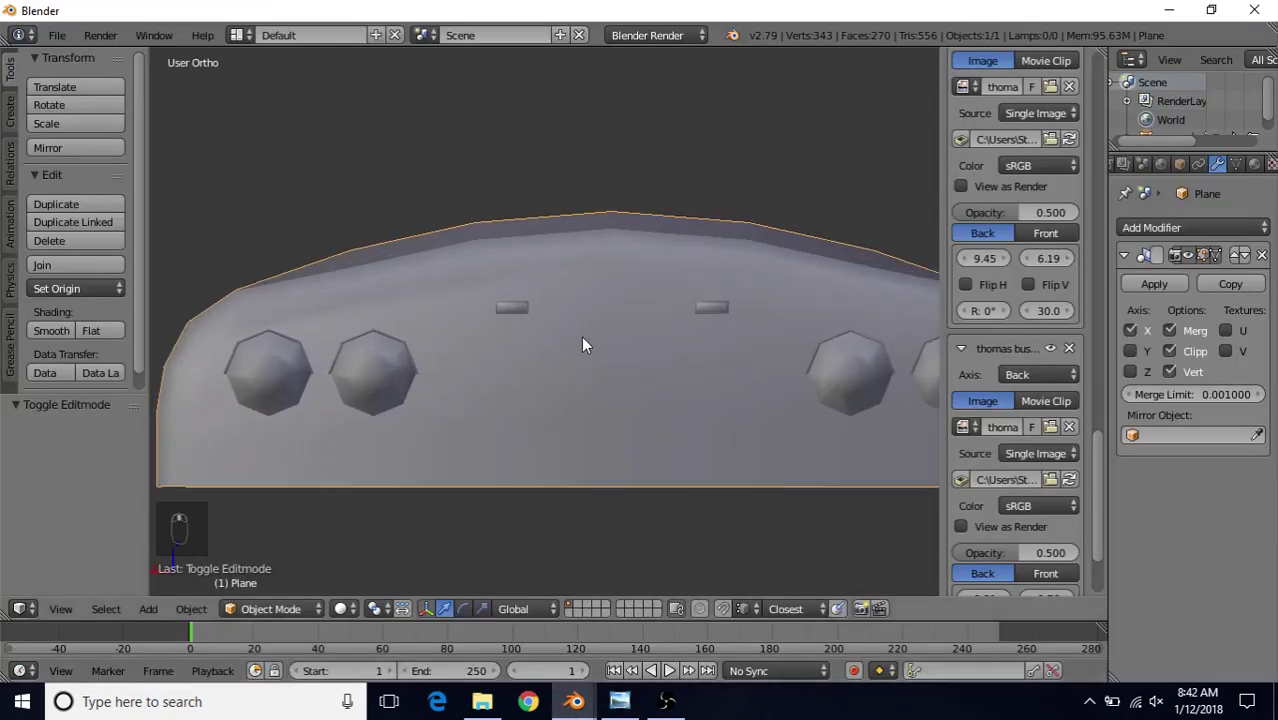
- Duplicate the whole small box on the rear panel and move the copy about -0.297 along X, toward the centerline
key("Tab")
scroll(578, 297, "up", 1)
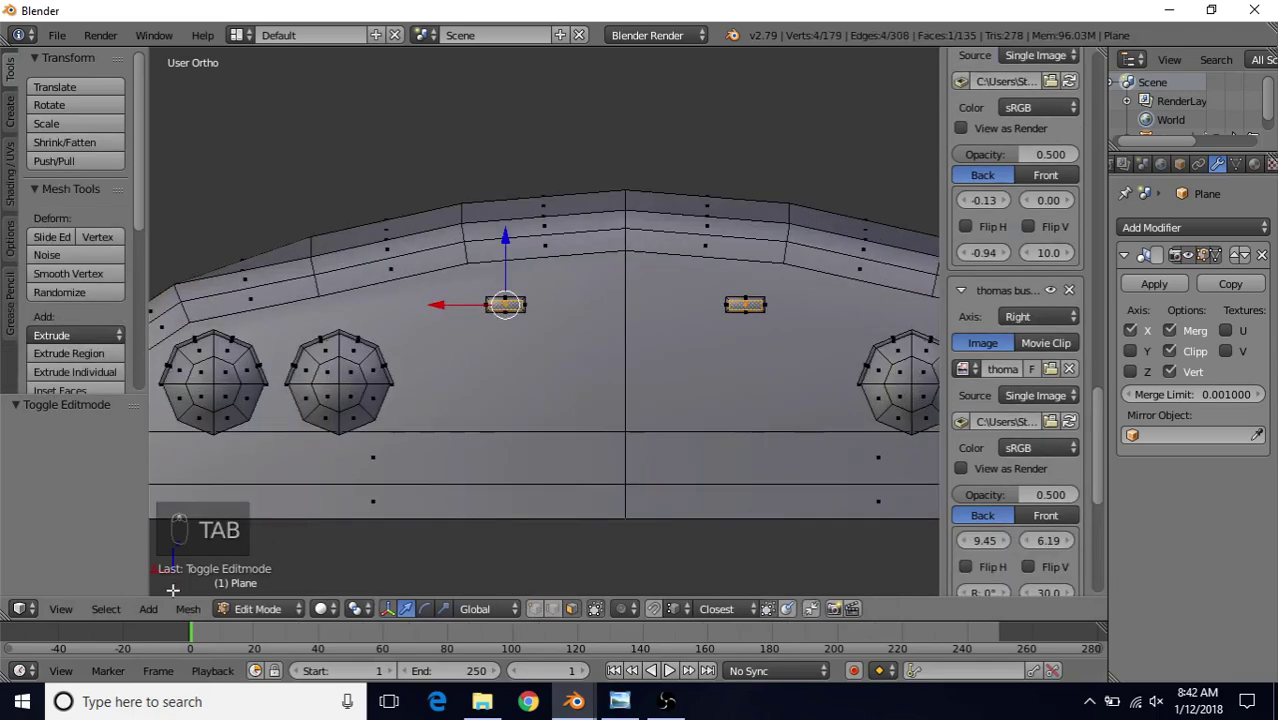
left_click(105, 608)
left_click(178, 288)
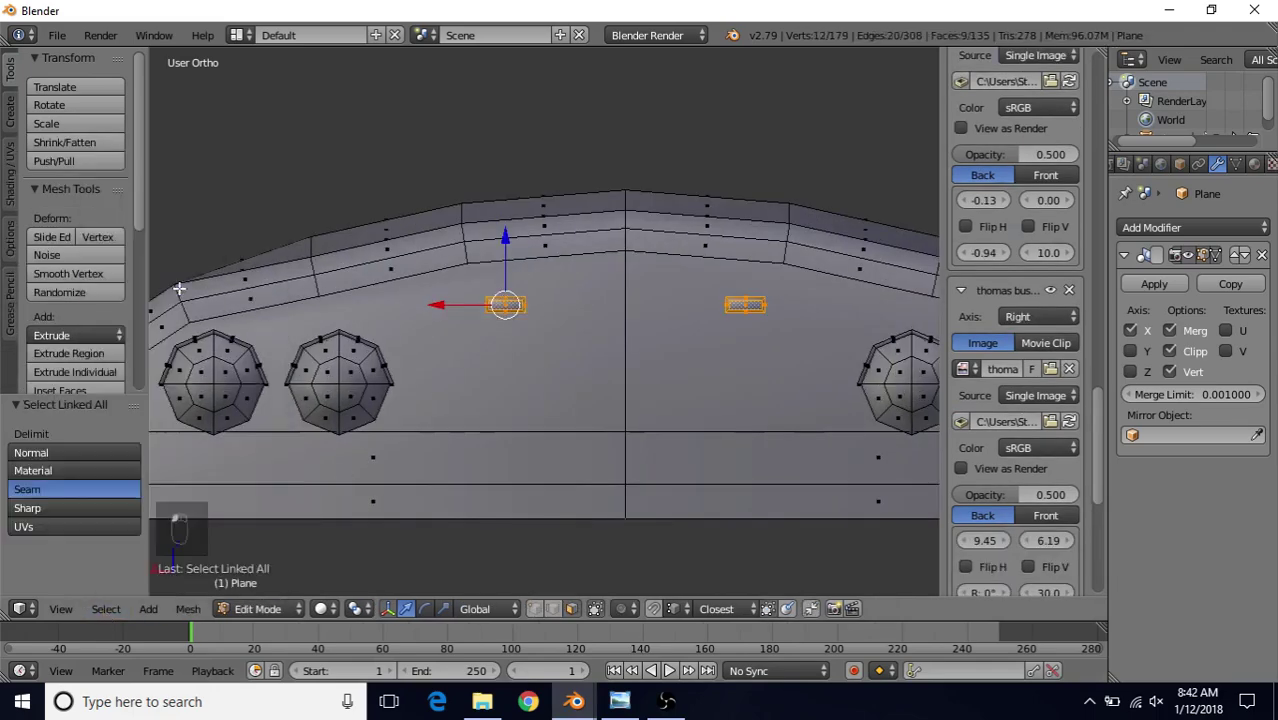
key("shift+d")
right_click(531, 242)
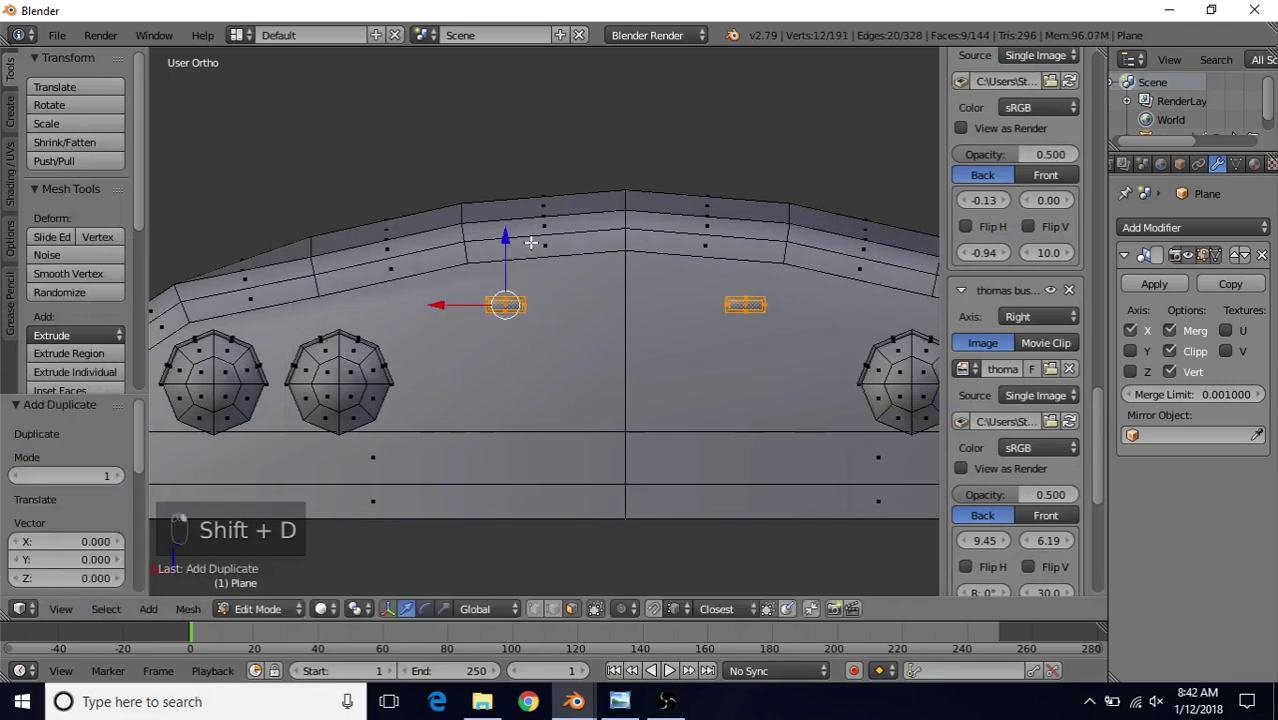
left_click_drag(446, 302, 510, 315)
middle_click_drag(545, 340, 496, 384)
scroll(496, 384, "up", 6)
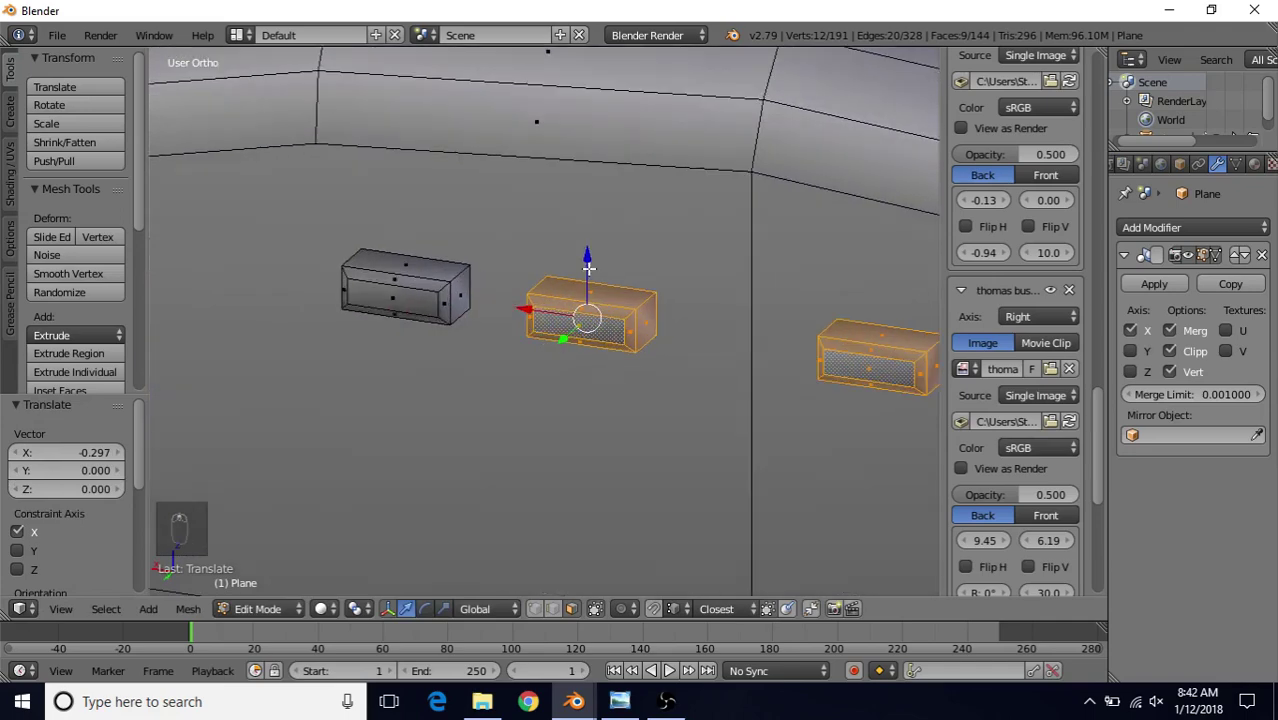
scroll(606, 318, "down", 4)
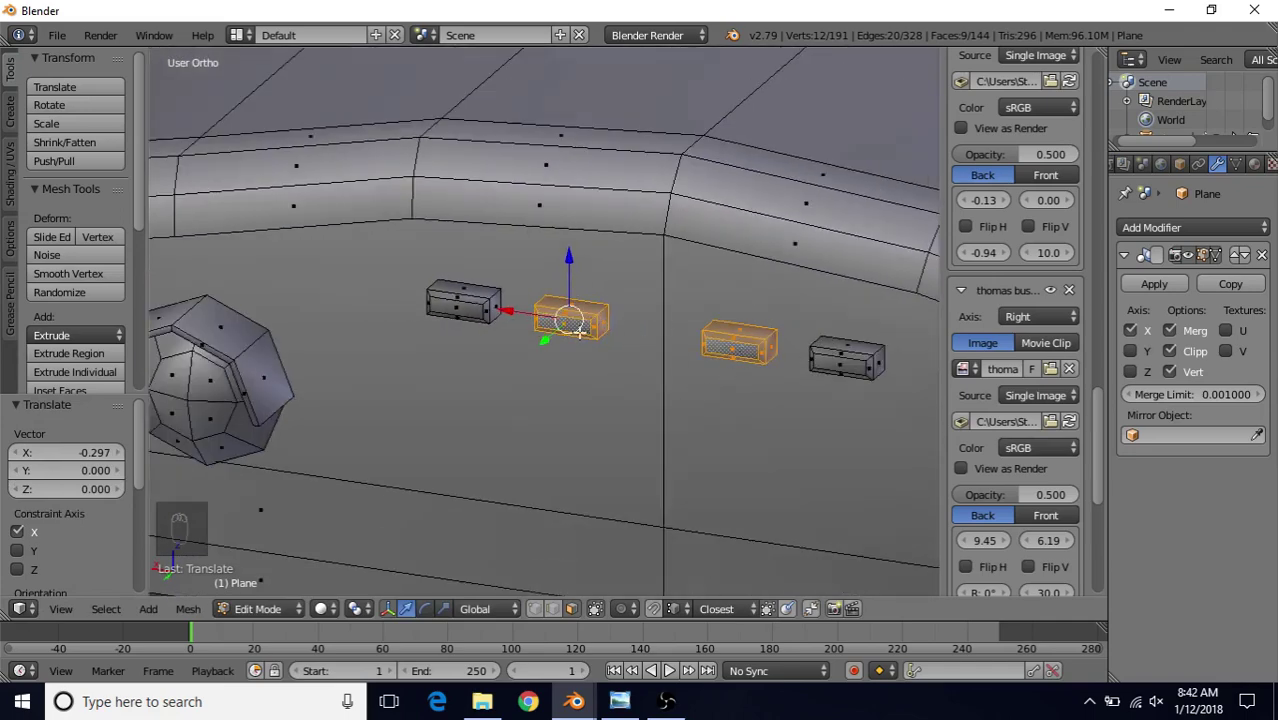
key("s")
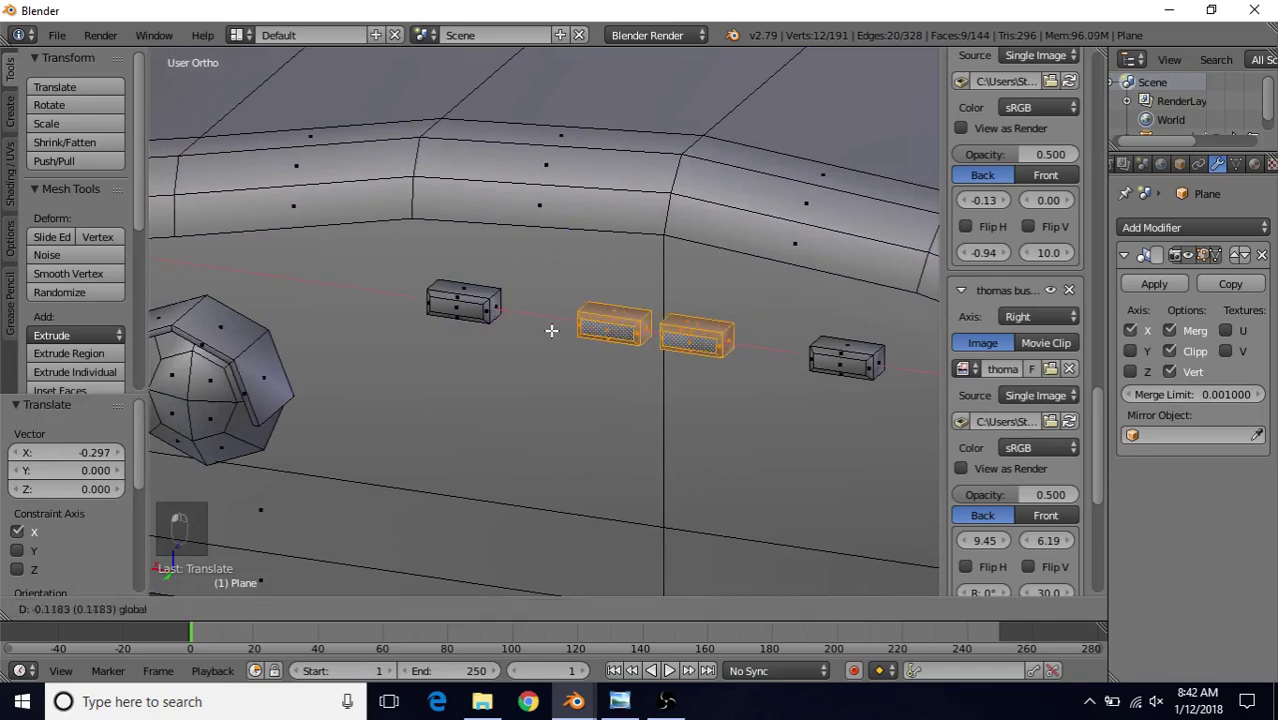
right_click(543, 328)
- Add a single loop cut across the middle of the duplicated box, splitting it into two halves along its length
scroll(648, 313, "up", 3)
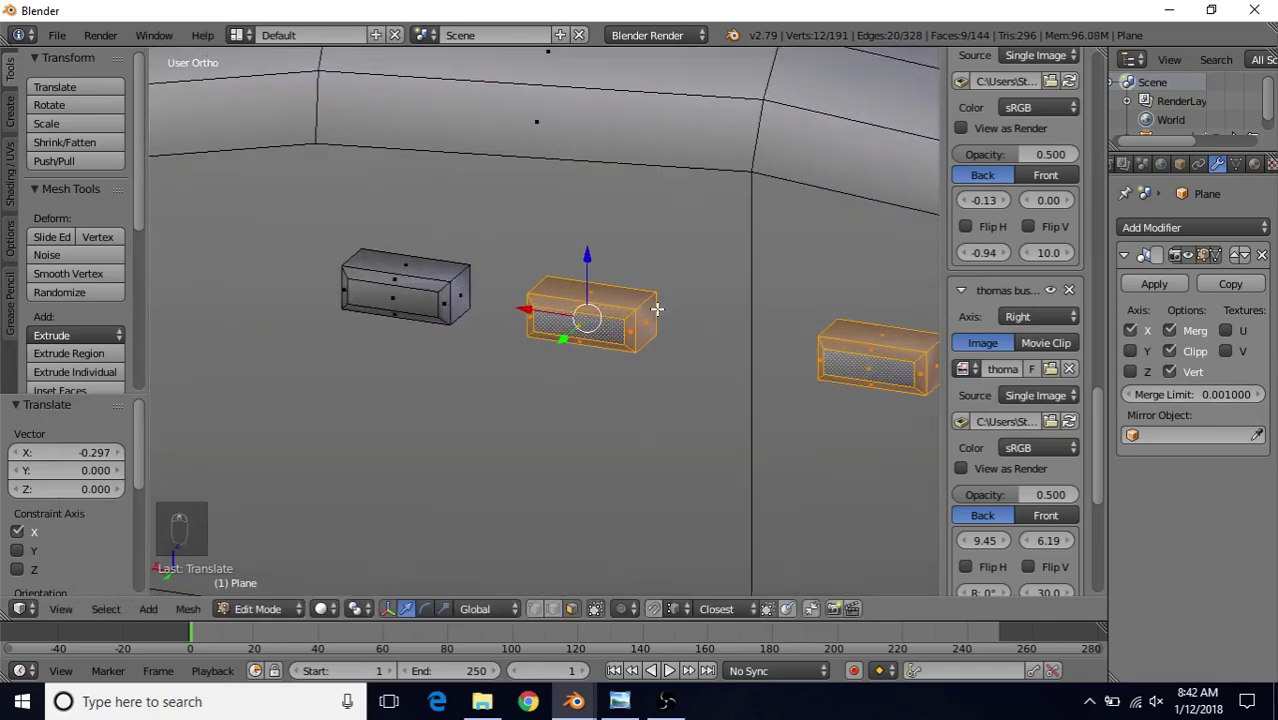
key("ctrl+r")
left_click(608, 273)
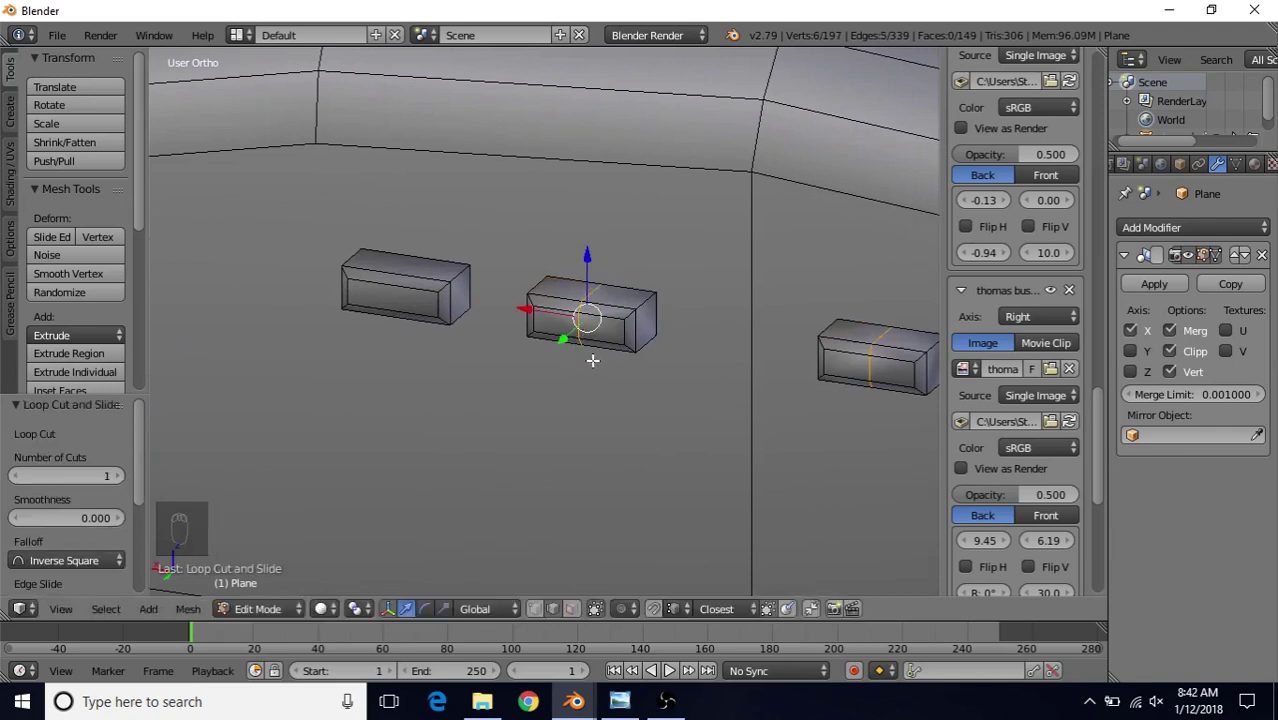
key("h")
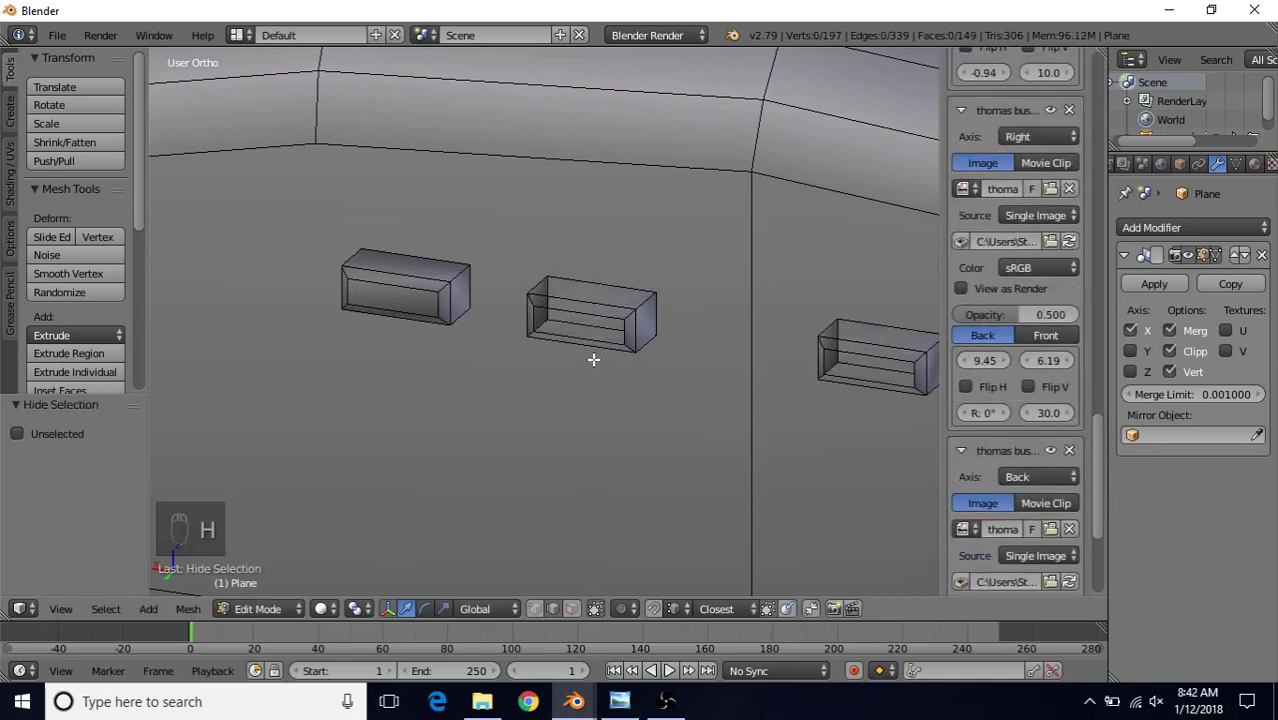
middle_click_drag(593, 359, 619, 311)
middle_click_drag(648, 341, 550, 325)
key("ctrl+z")
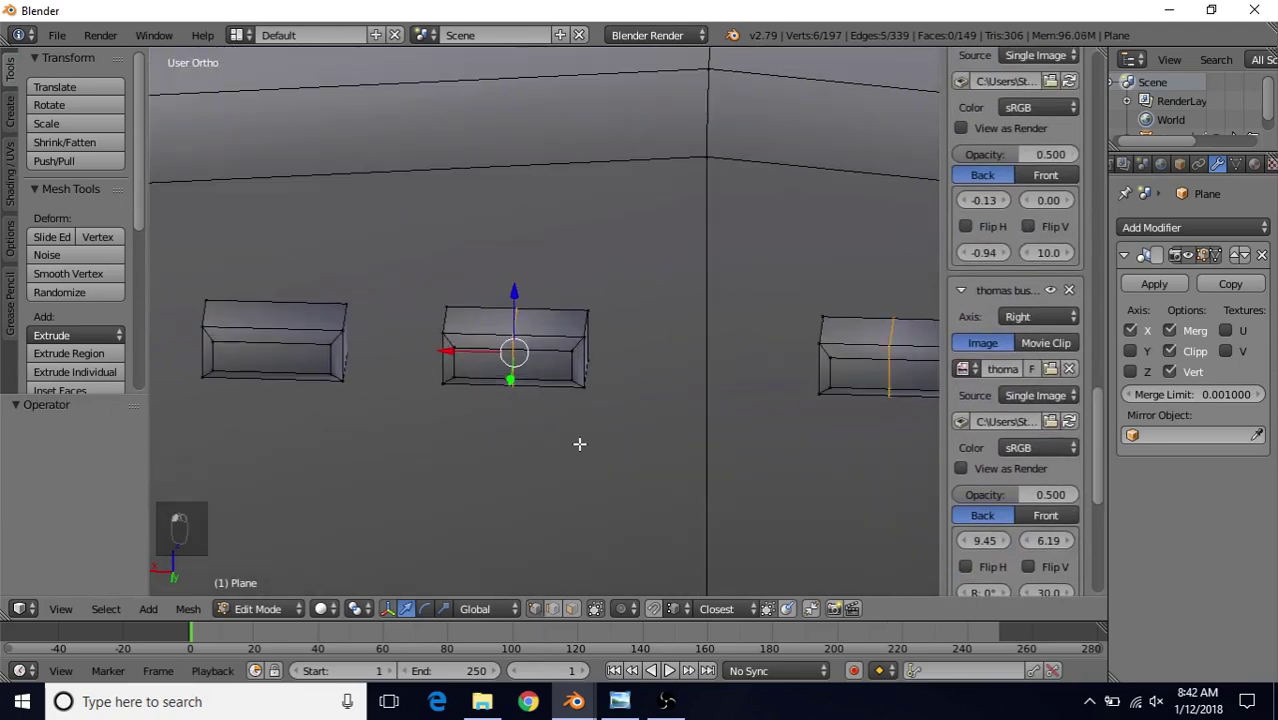
- In wireframe display, select the end vertices of the duplicated box nearest the centerline and delete them, leaving the outer half
middle_click_drag(575, 433, 565, 474)
key("z")
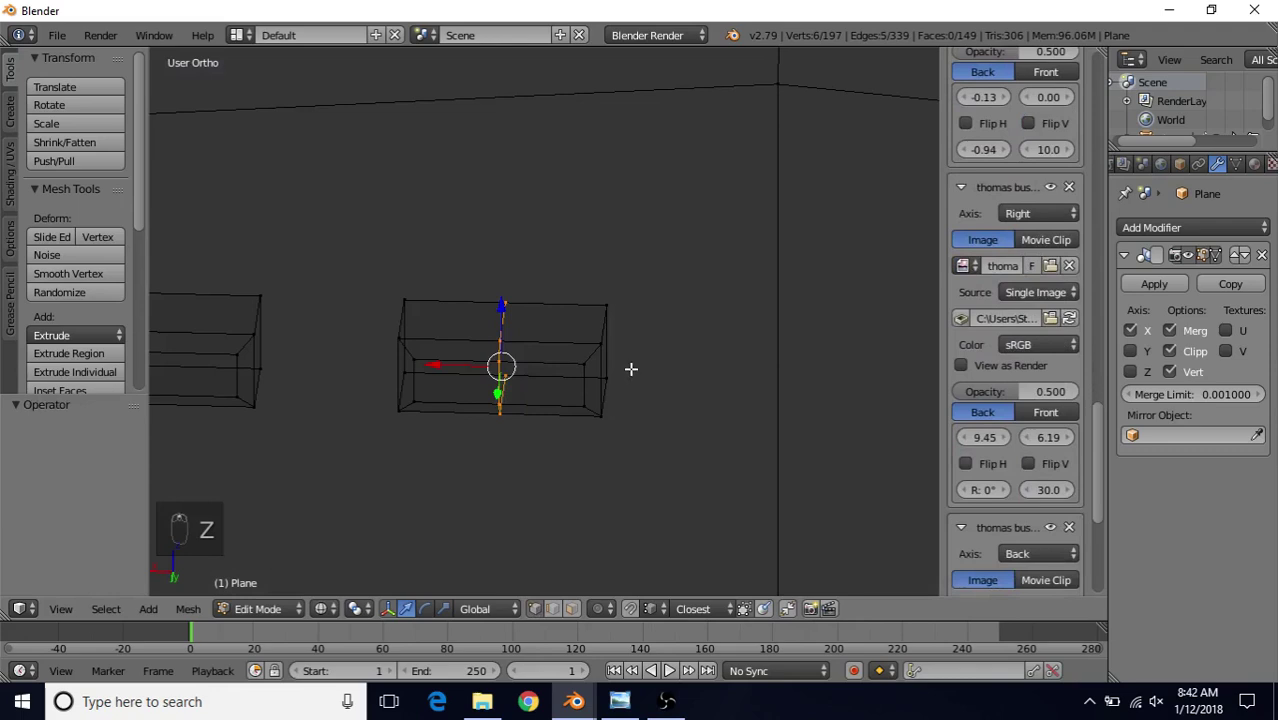
right_click(605, 305)
key("c")
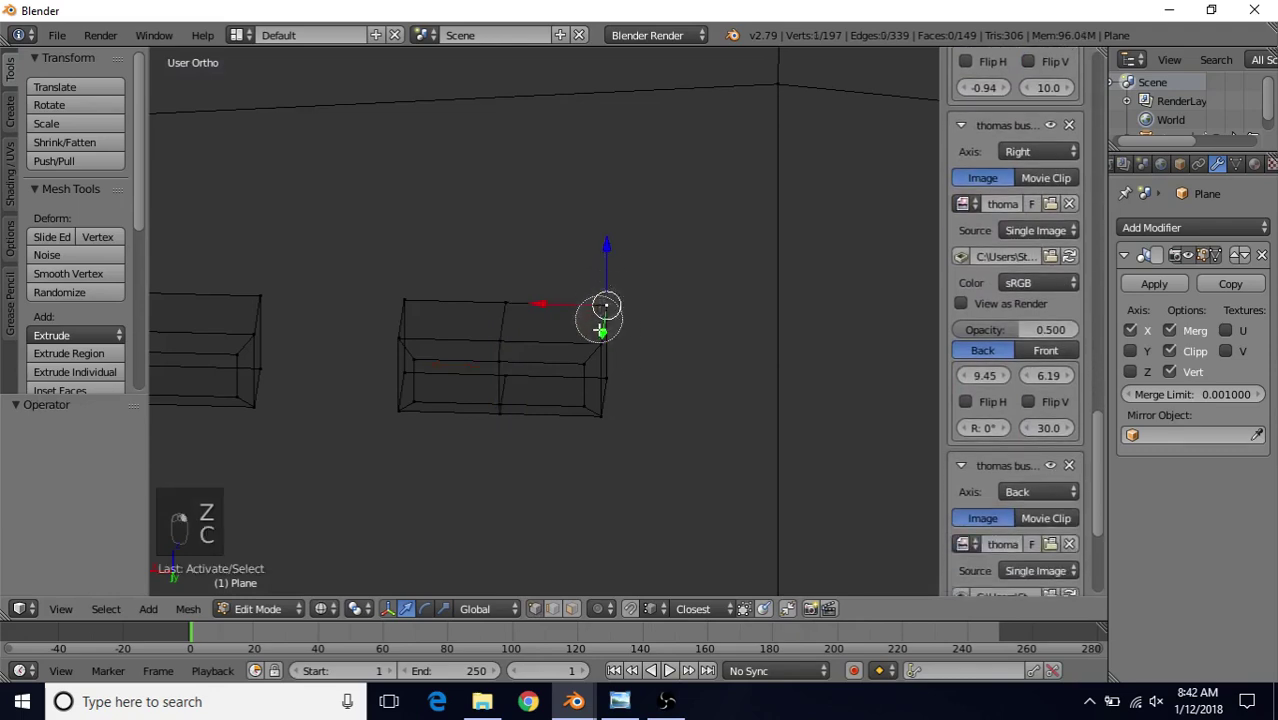
left_click_drag(604, 312, 594, 397)
right_click(600, 352)
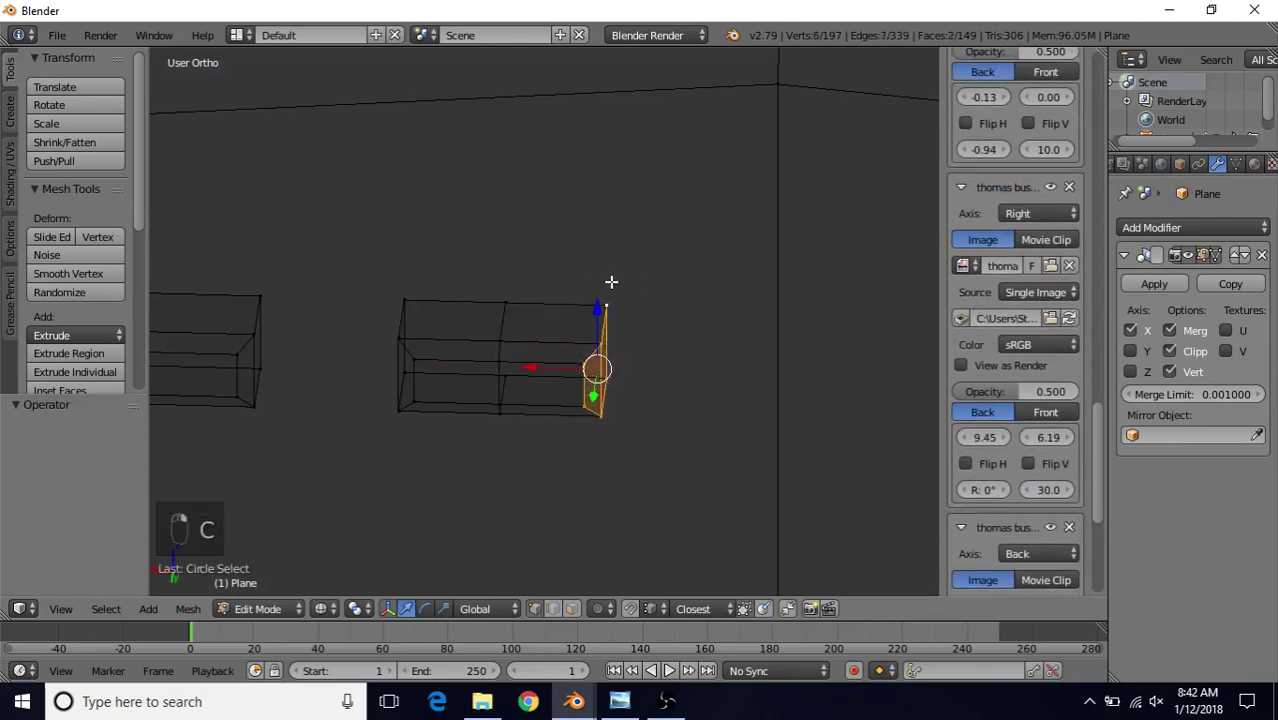
right_click(605, 307)
key("c")
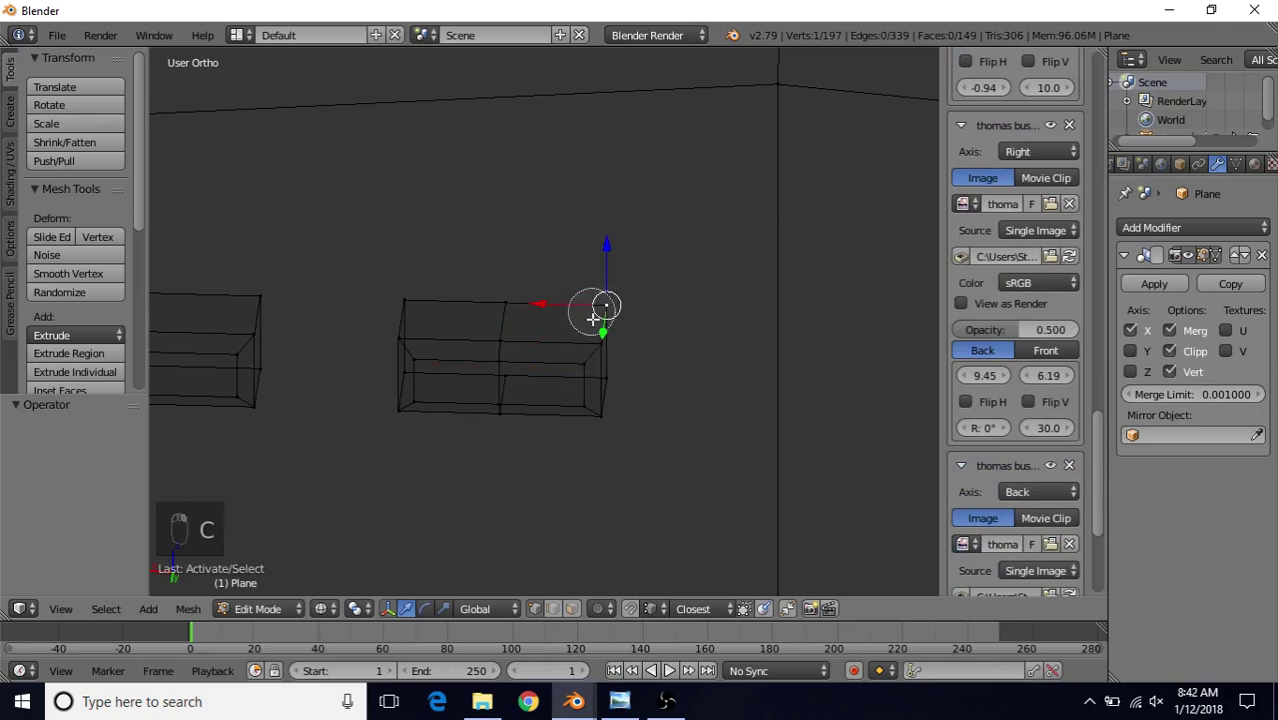
left_click_drag(603, 305, 593, 427)
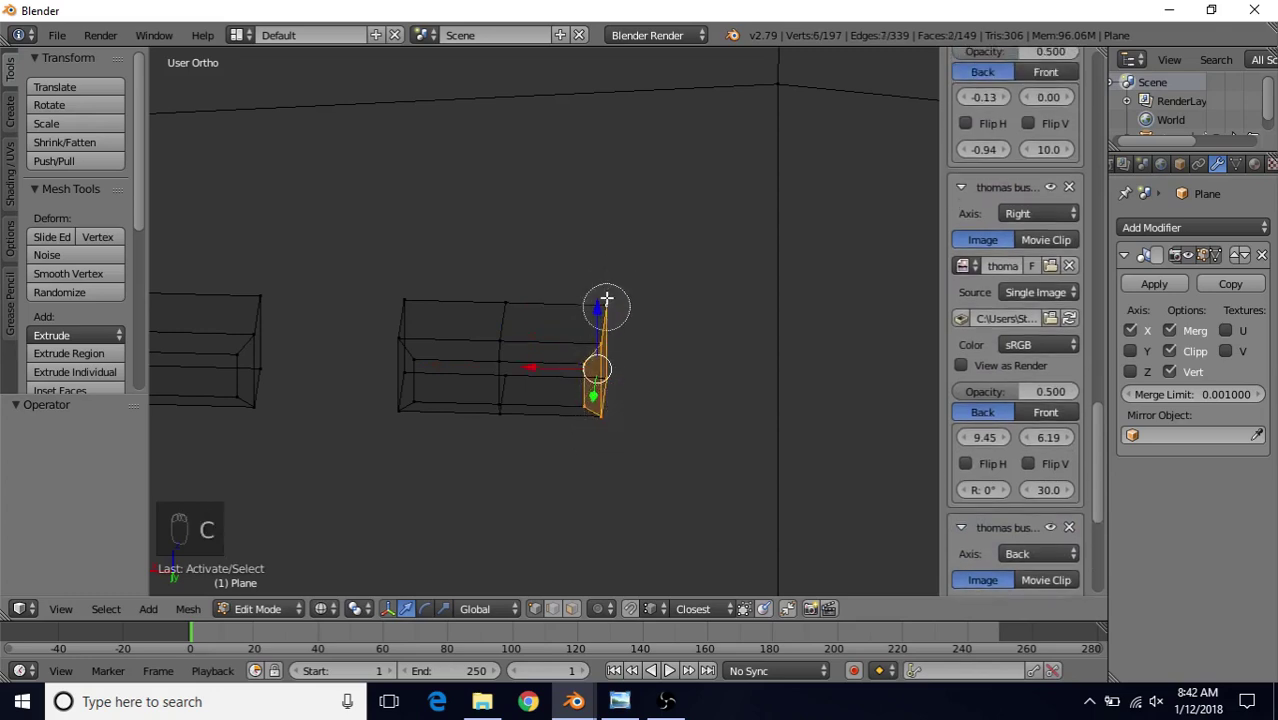
right_click(520, 255)
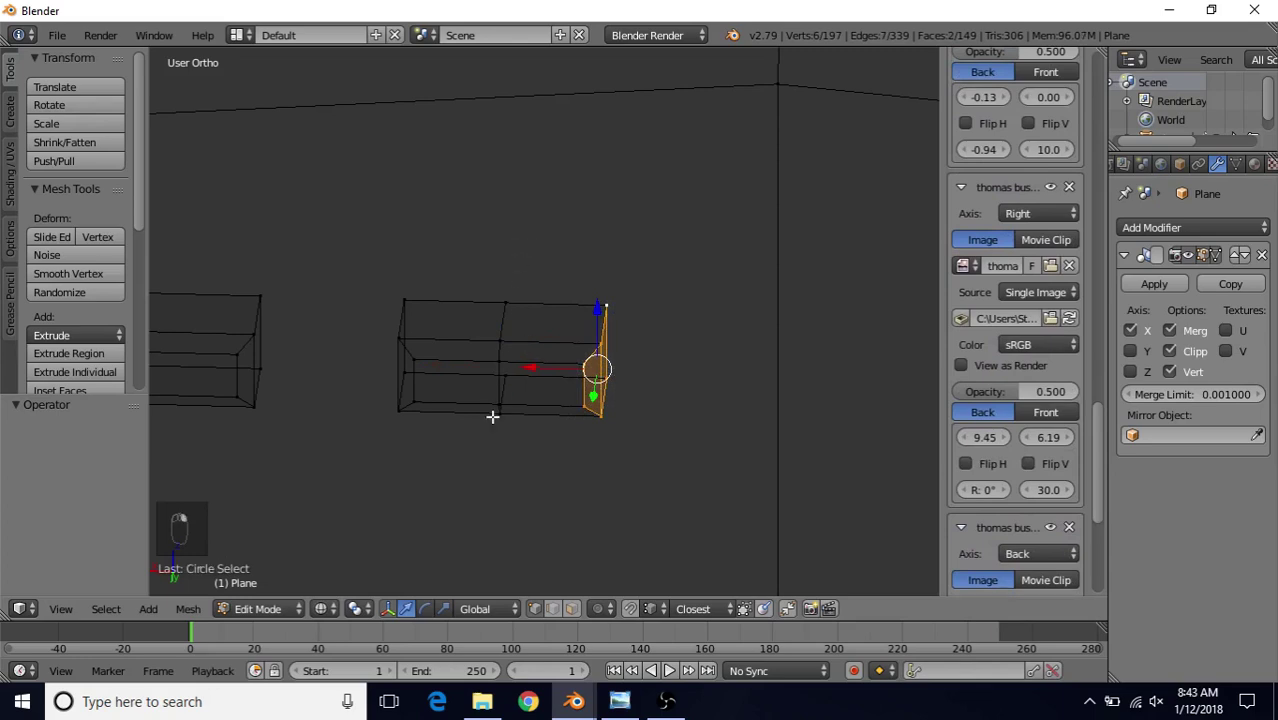
key("Delete")
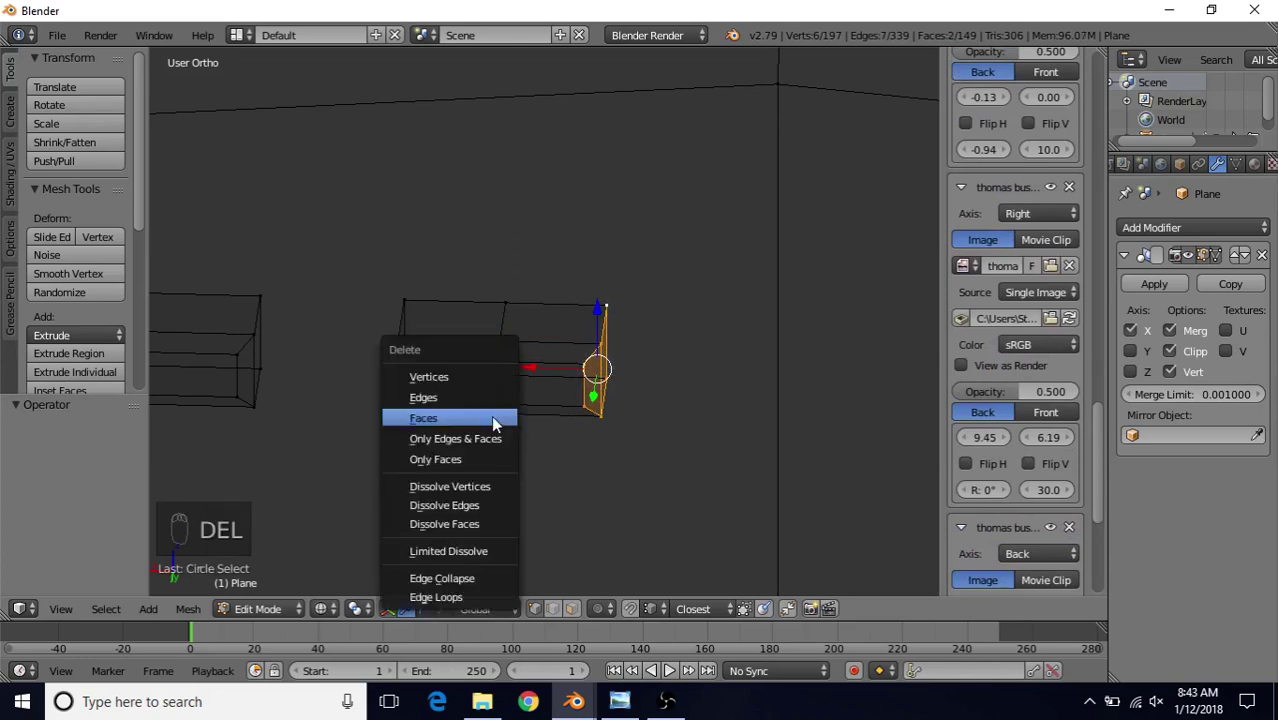
left_click(471, 371)
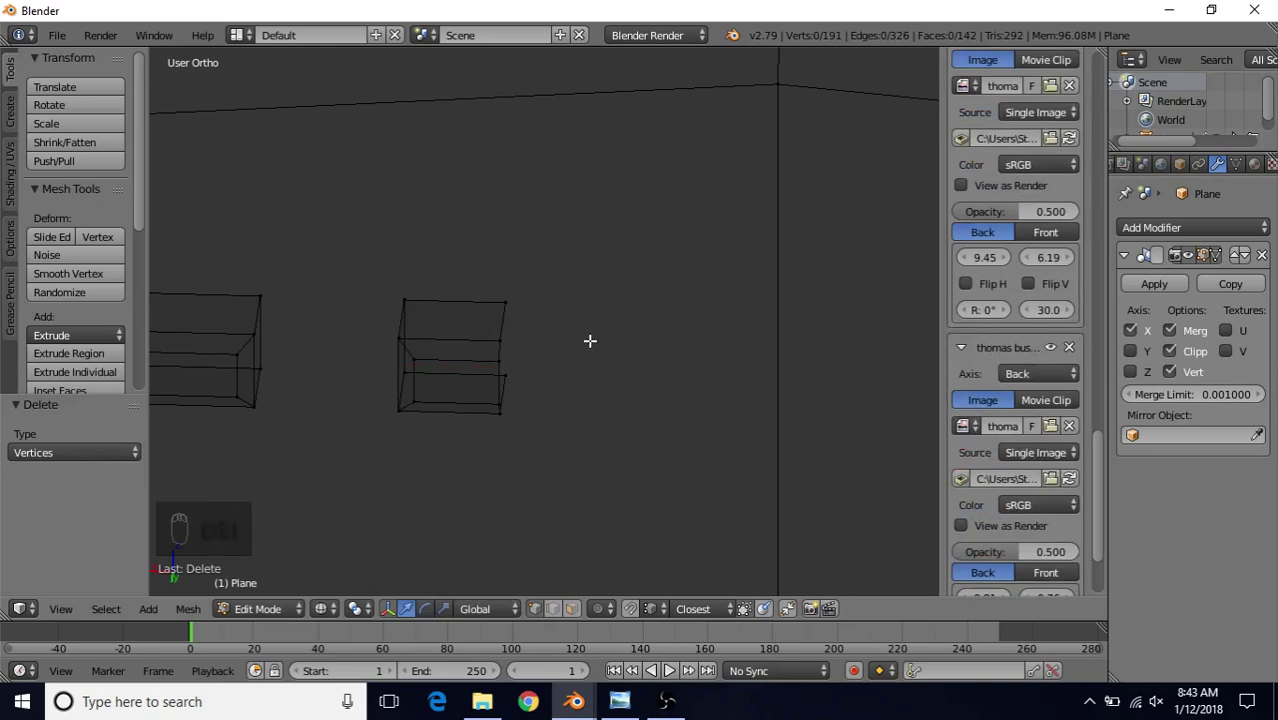
- Select the linked half box in solid display and move it about -0.232 along X so it meets its mirrored half at the centerline
scroll(511, 354, "down", 3)
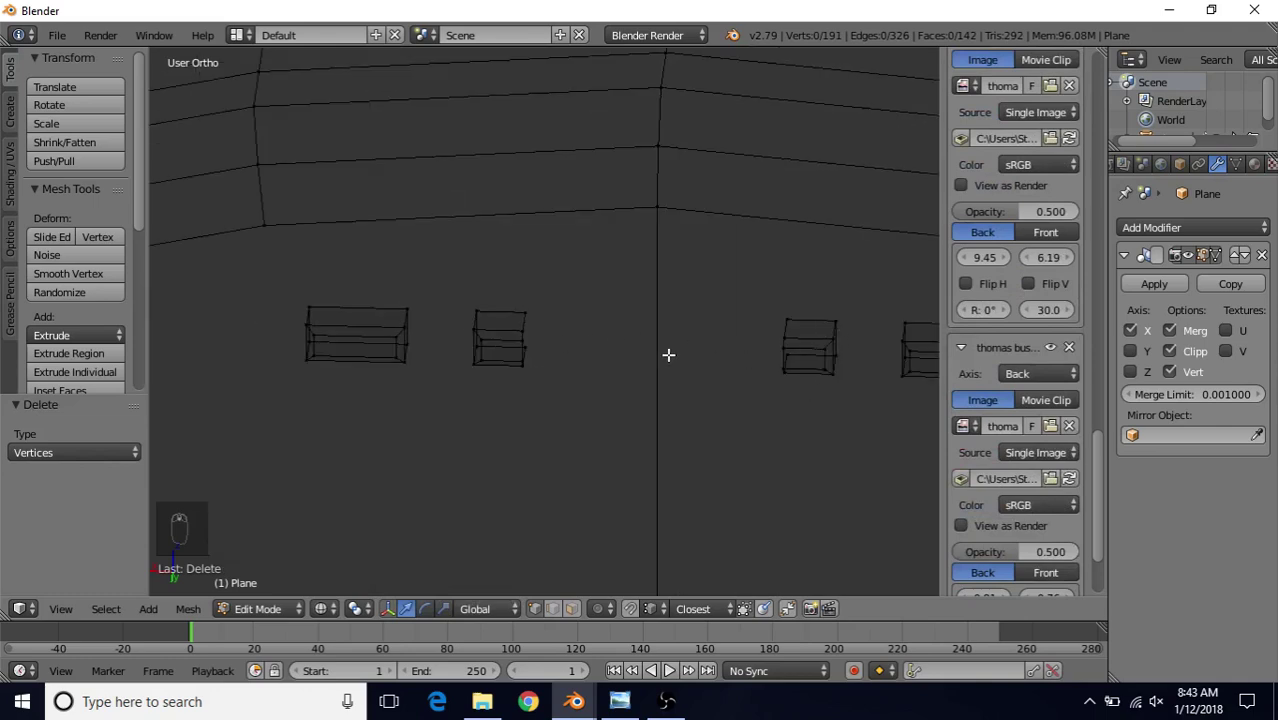
right_click(522, 331)
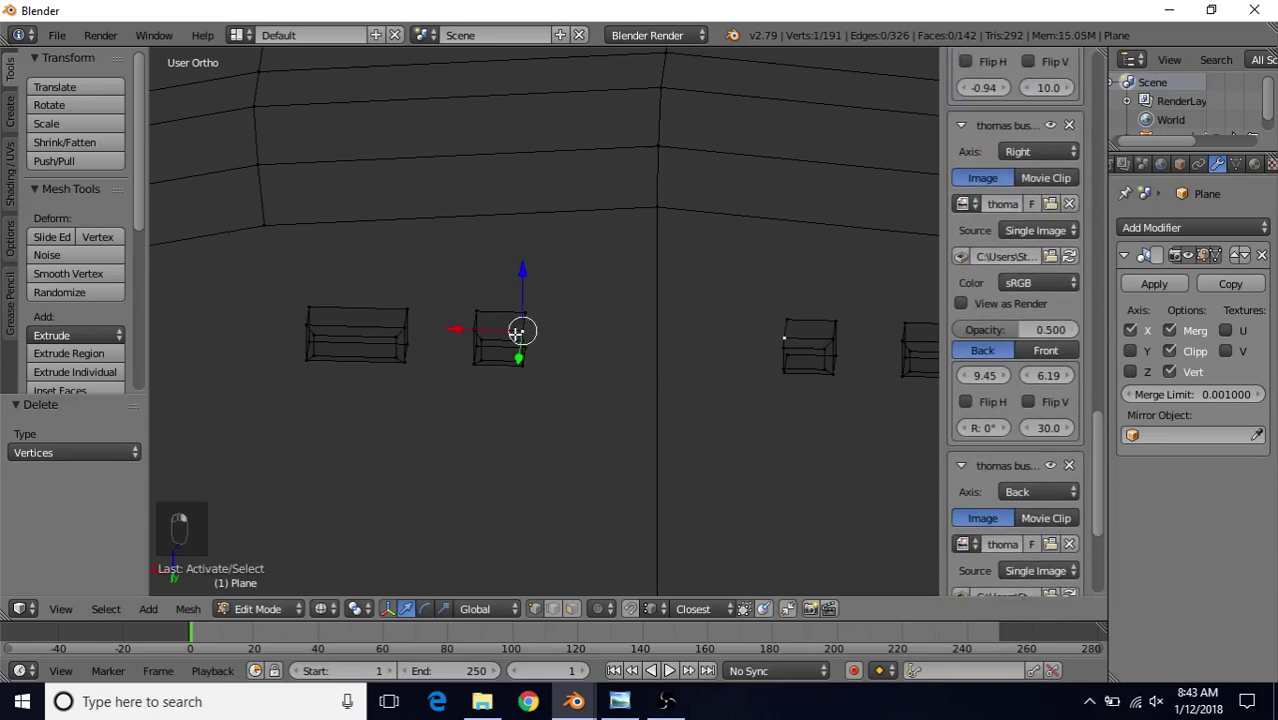
left_click(106, 609)
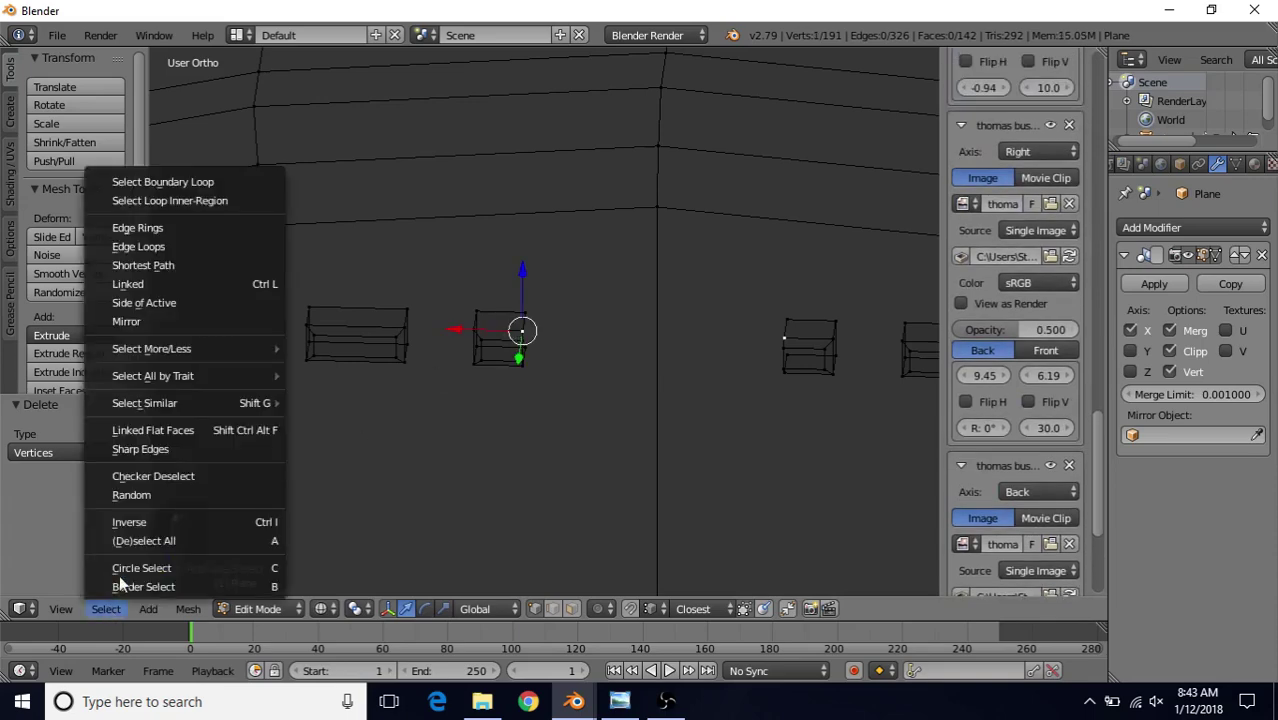
left_click(215, 281)
key("z")
scroll(473, 354, "down", 2)
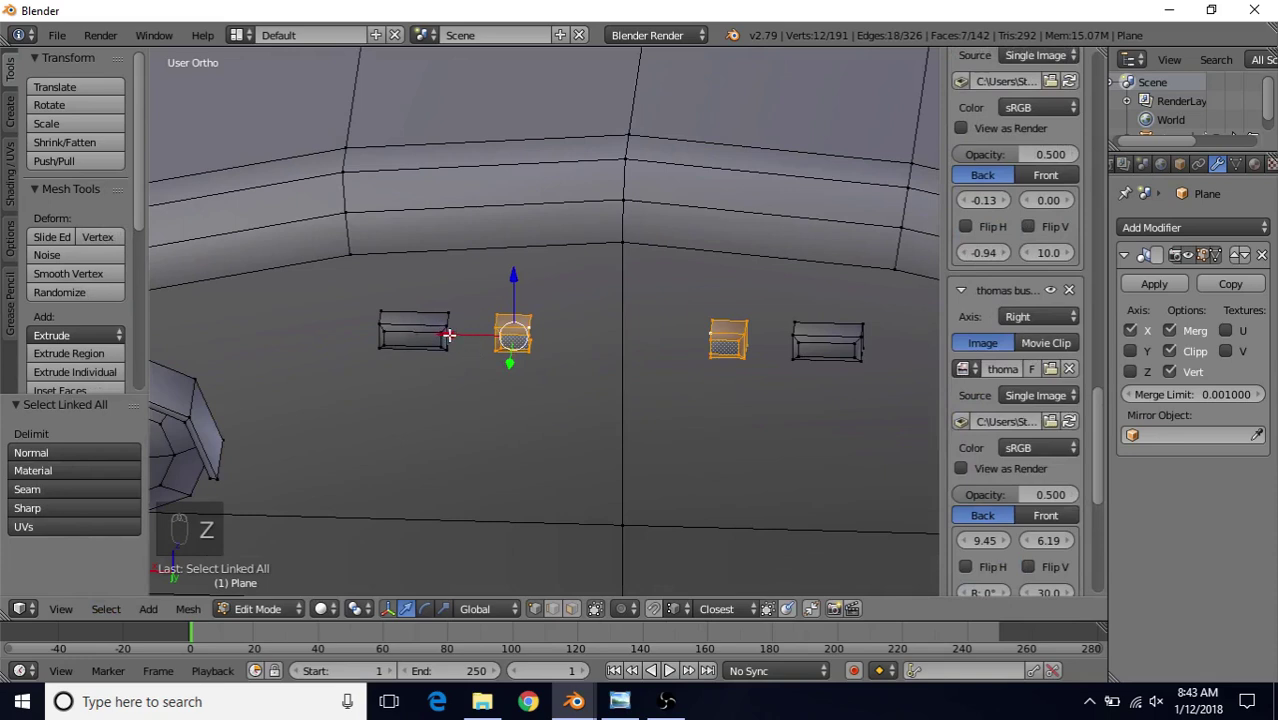
left_click_drag(449, 335, 625, 243)
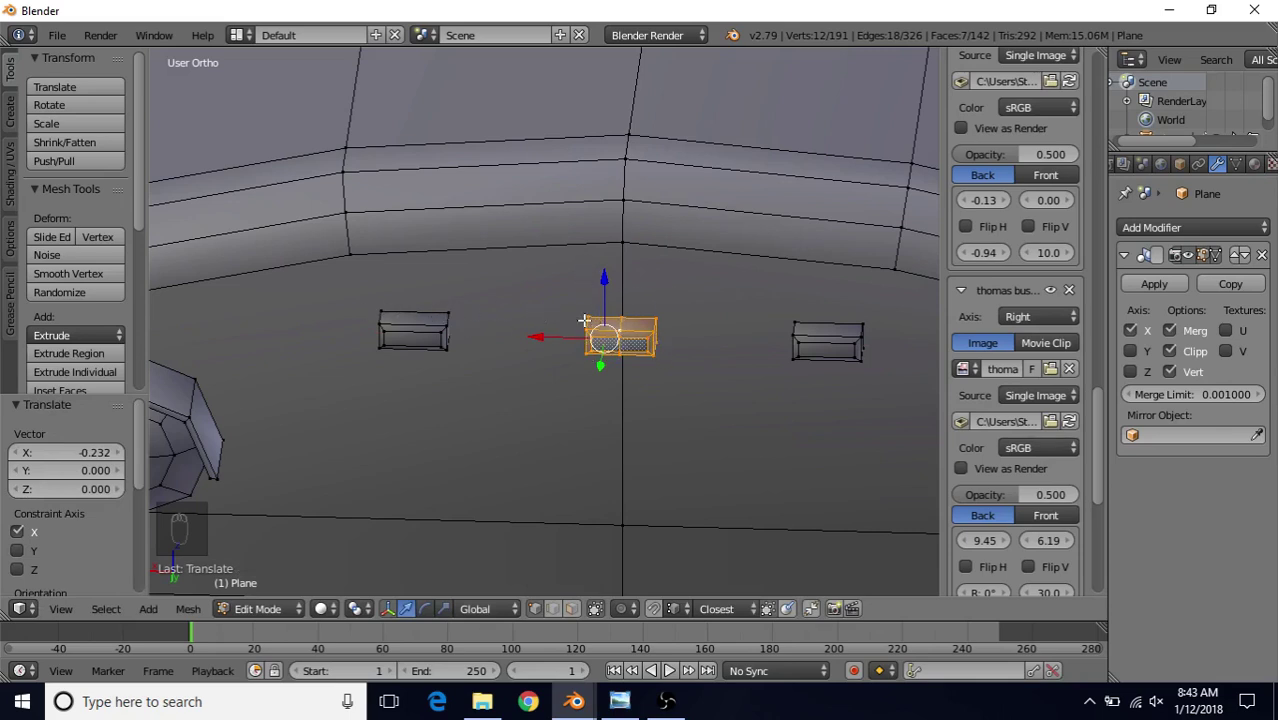
scroll(512, 364, "down", 2)
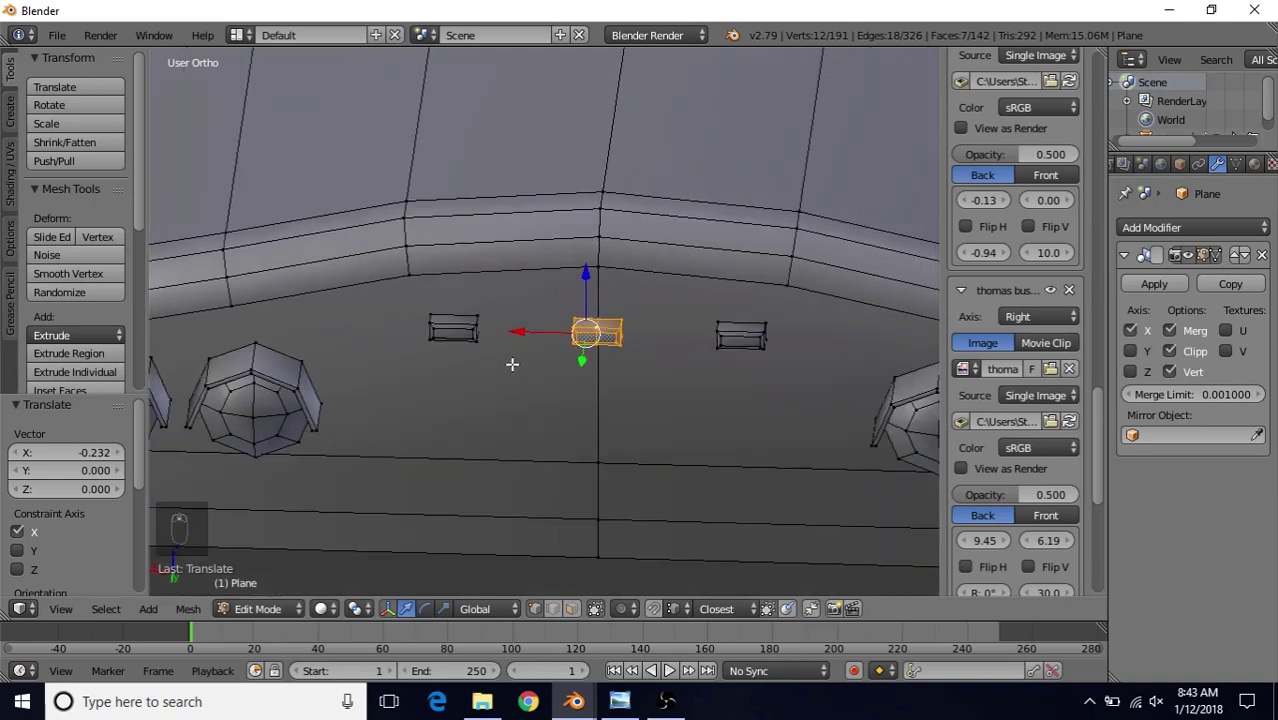
key("Tab")
scroll(516, 398, "down", 3)
middle_click_drag(523, 386, 537, 324)
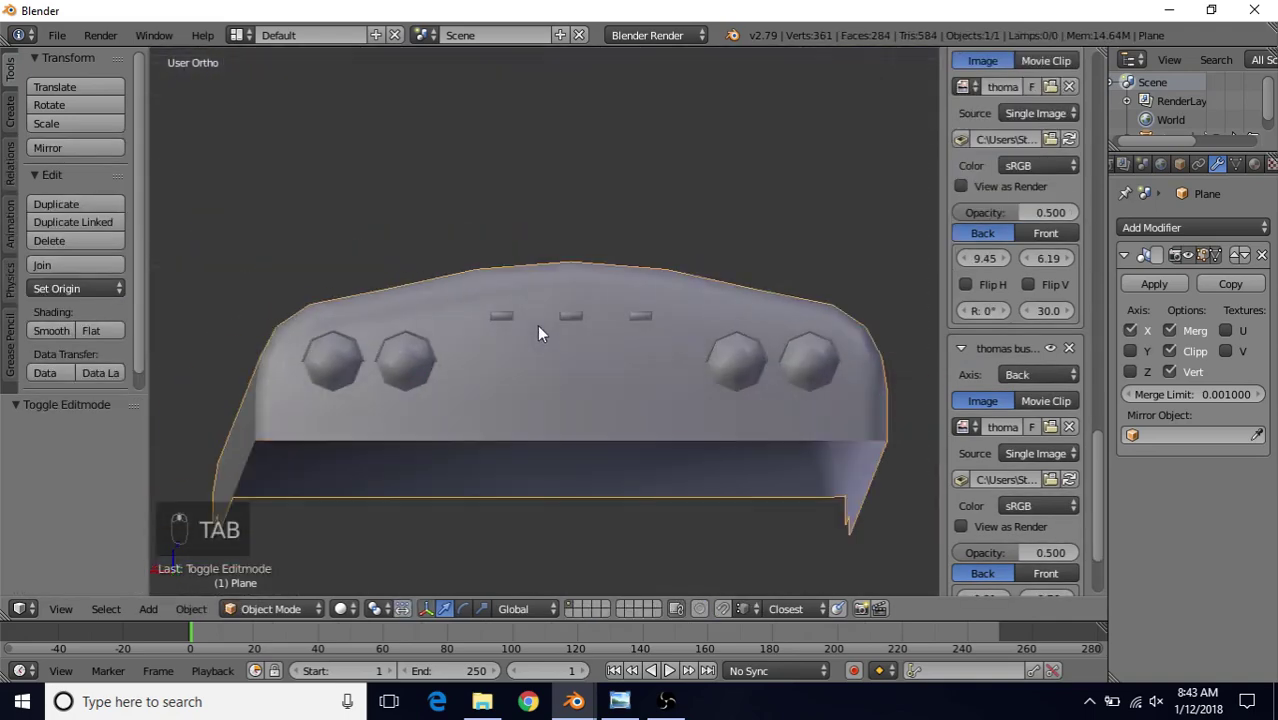
- In back view, select the outer and center marker boxes completely and raise them together along Z toward the roof edge
key("ctrl+KP_1")
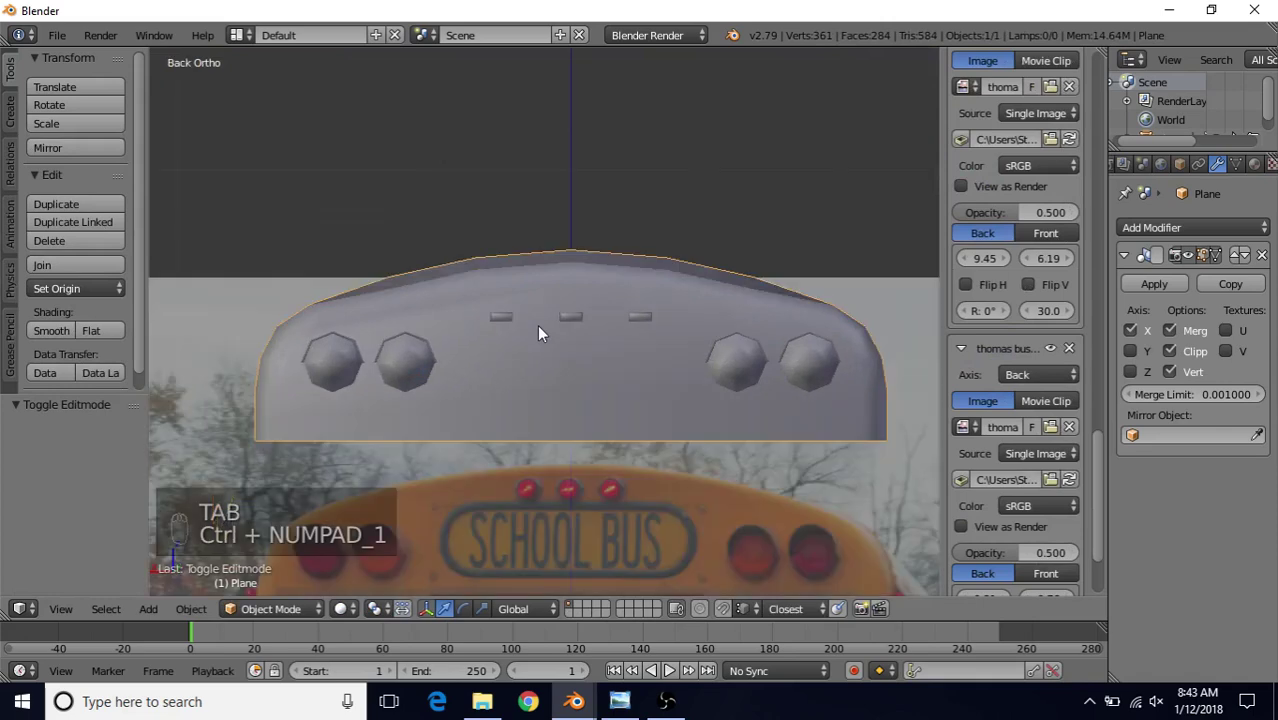
middle_click_drag(537, 370, 552, 325, "shift")
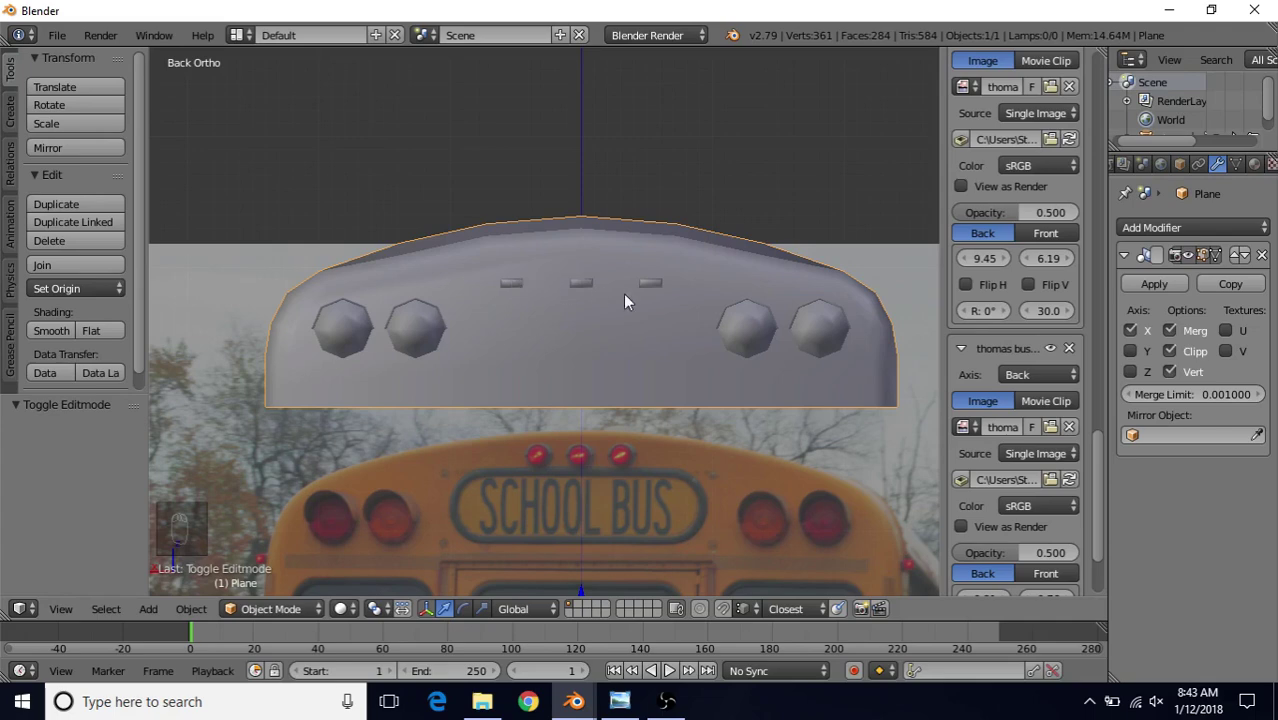
scroll(610, 338, "up", 1)
key("Tab")
scroll(519, 277, "up", 2)
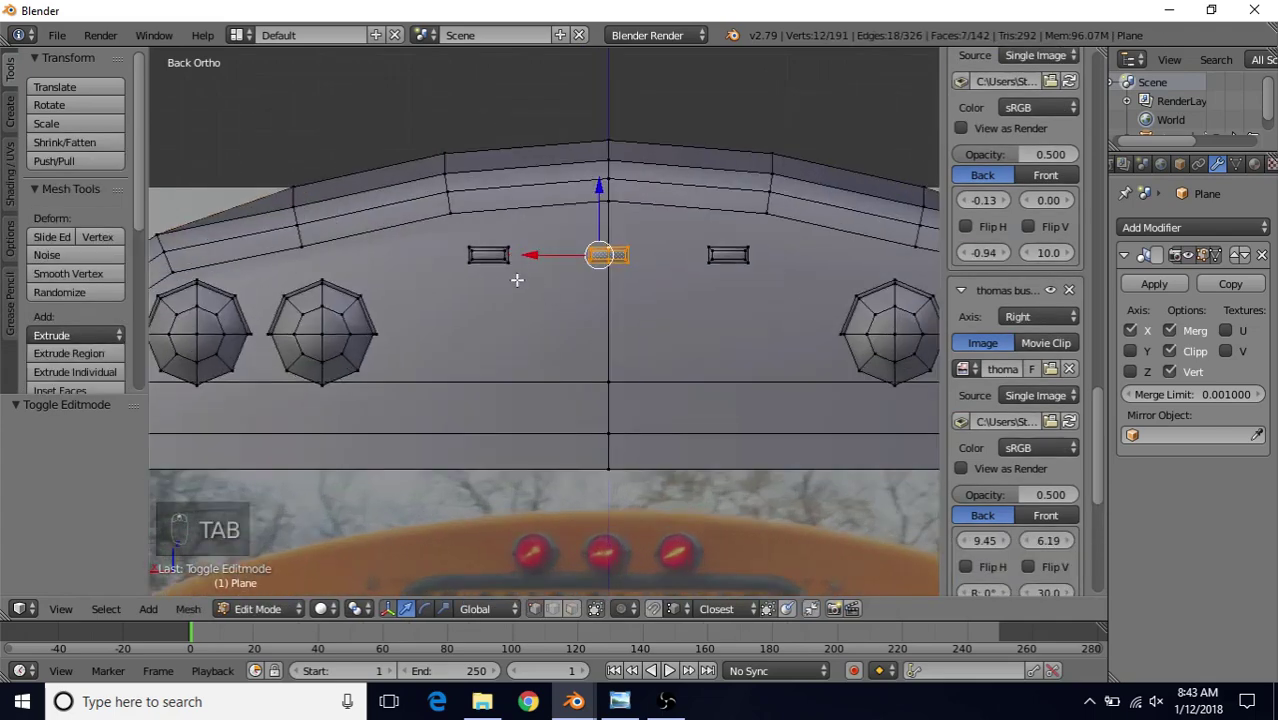
right_click(476, 264)
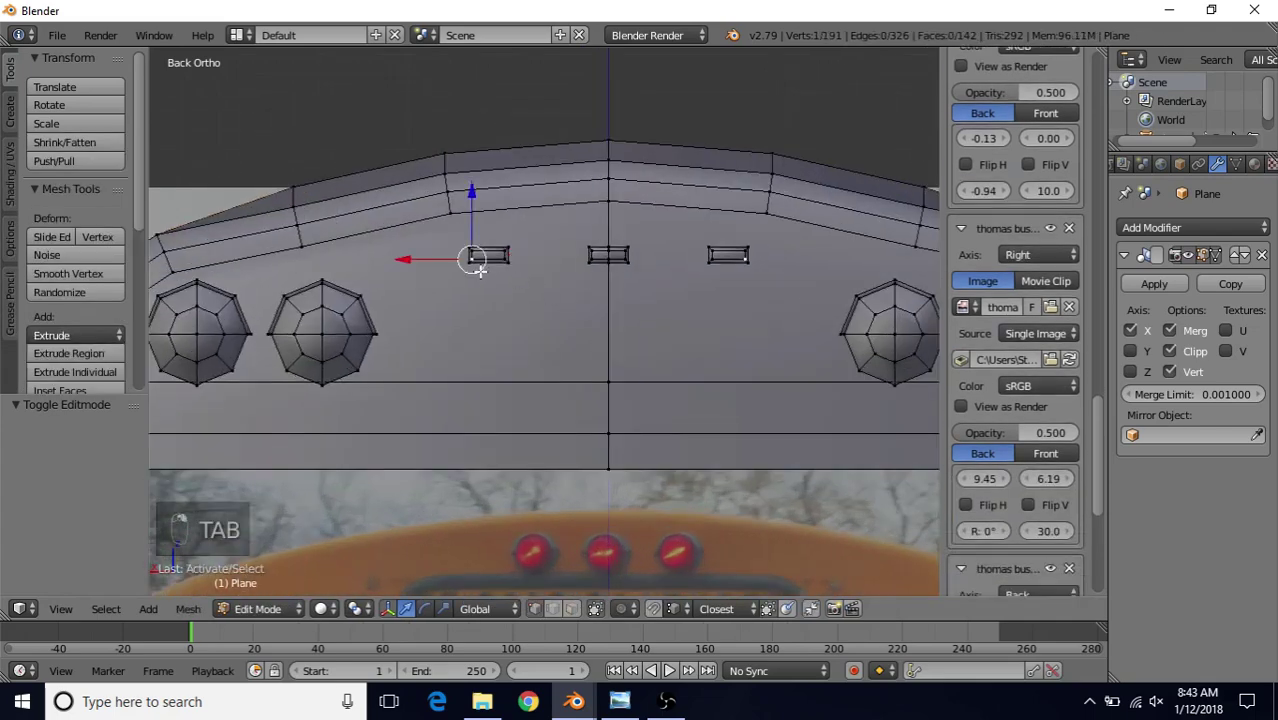
right_click(588, 258, "shift")
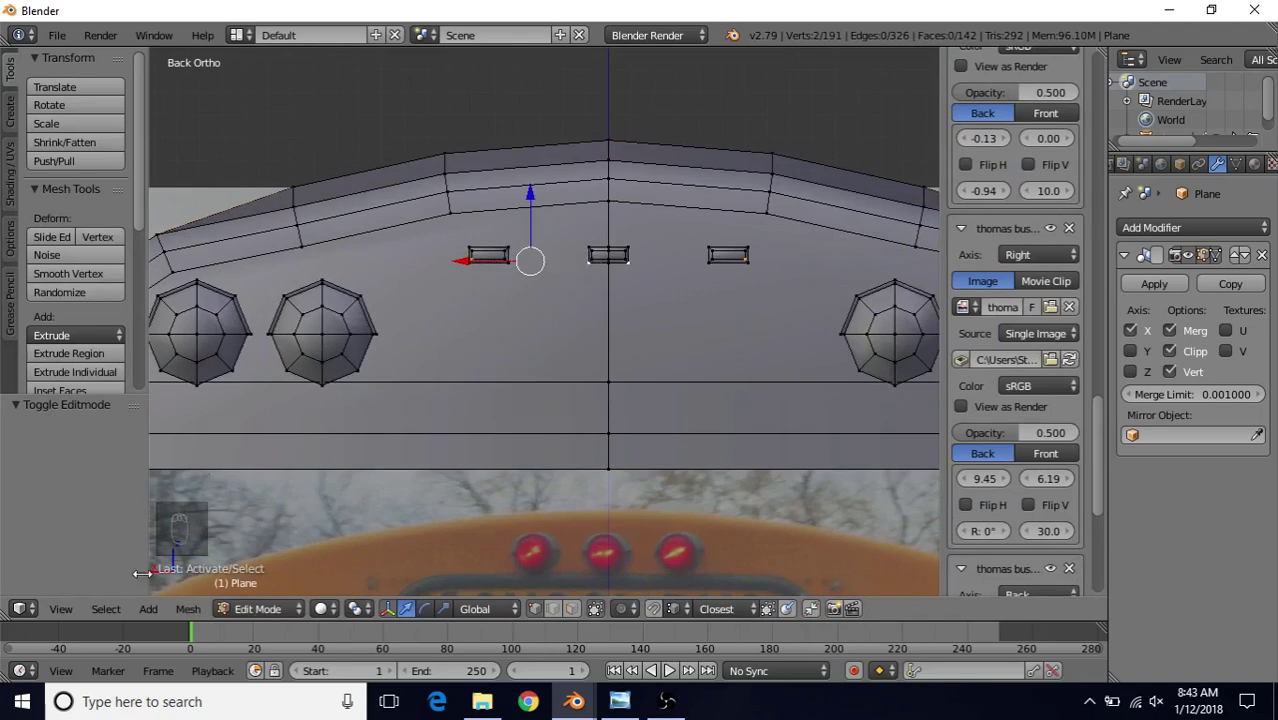
left_click(105, 609)
left_click(210, 286)
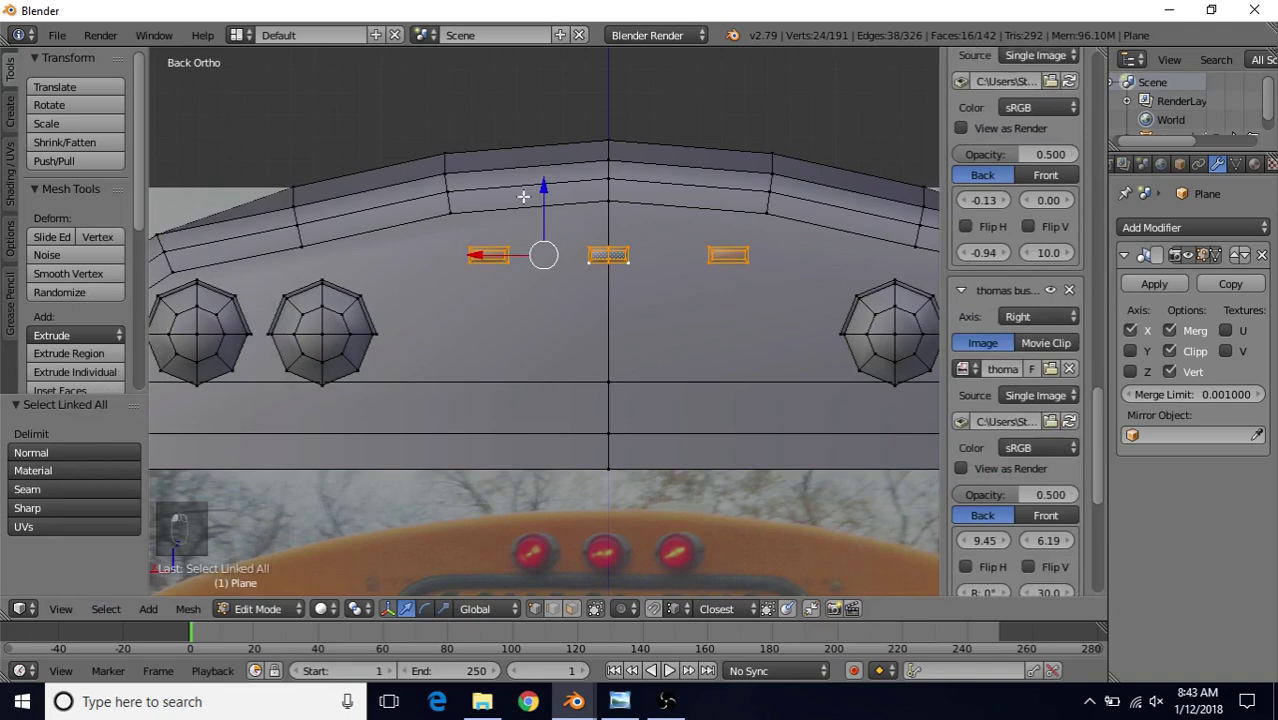
left_click_drag(543, 186, 549, 162)
- Move the whole outer marker box about -0.153 along X toward the center box, then compare the spacing with the reference in Object Mode
right_click(472, 229)
left_click(105, 609)
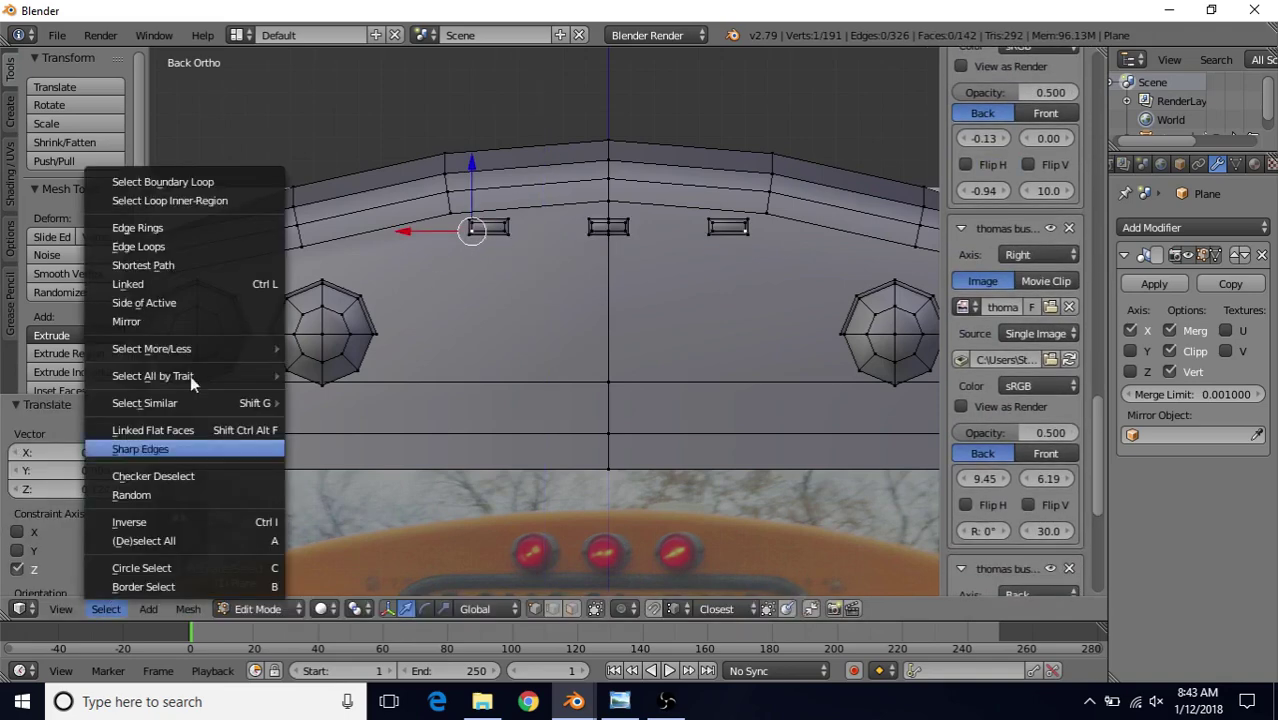
left_click(209, 288)
left_click_drag(437, 229, 467, 242)
scroll(480, 327, "down", 2)
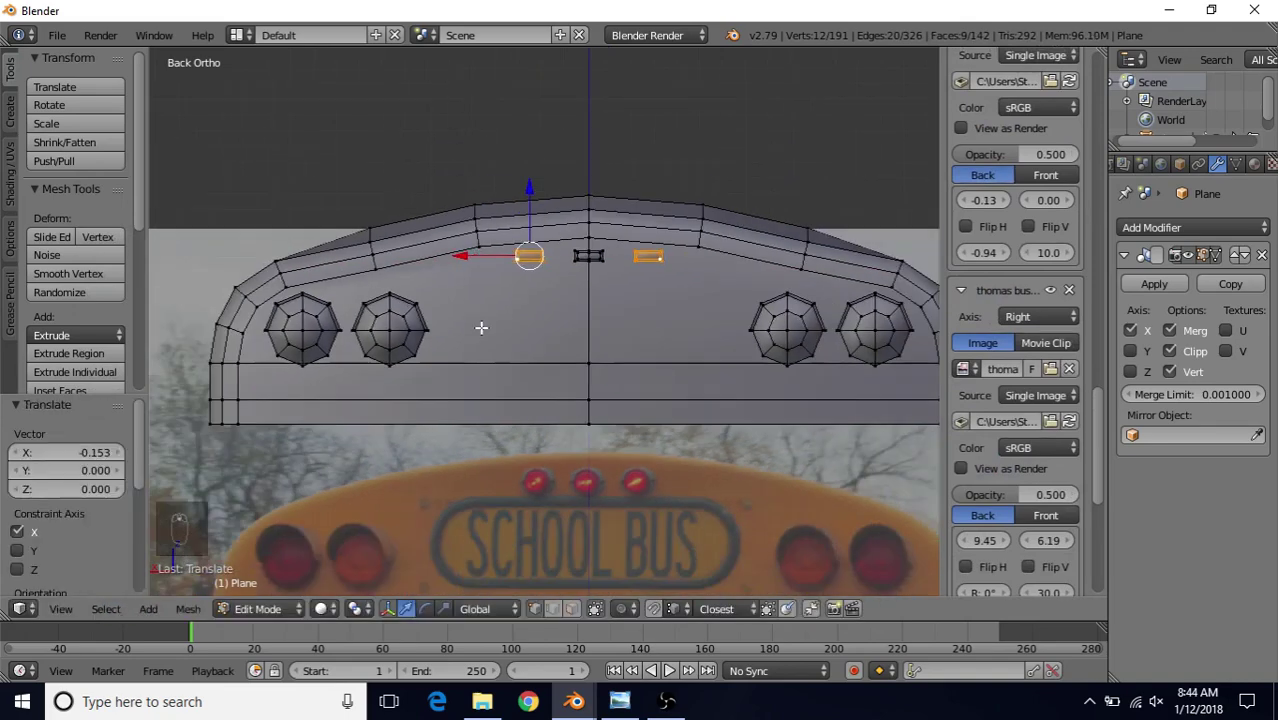
key("Tab")
scroll(480, 327, "down", 2)
scroll(480, 327, "up", 2)
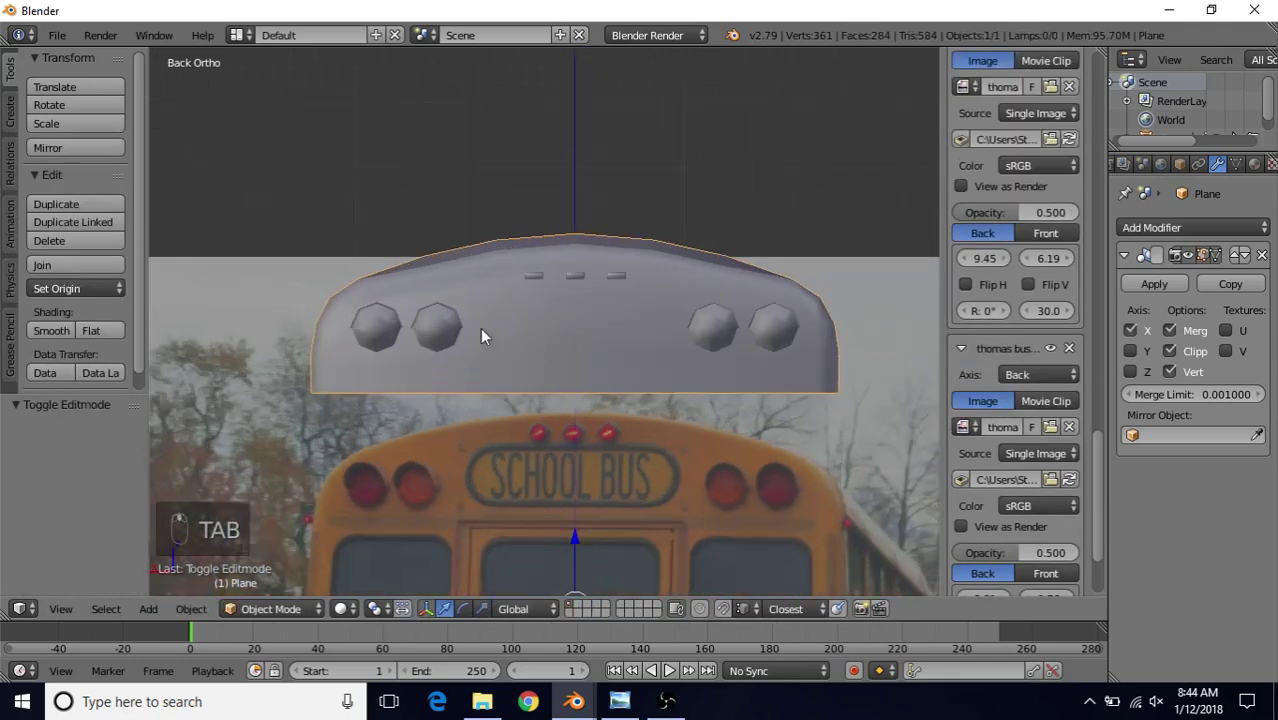
scroll(447, 315, "up", 1)
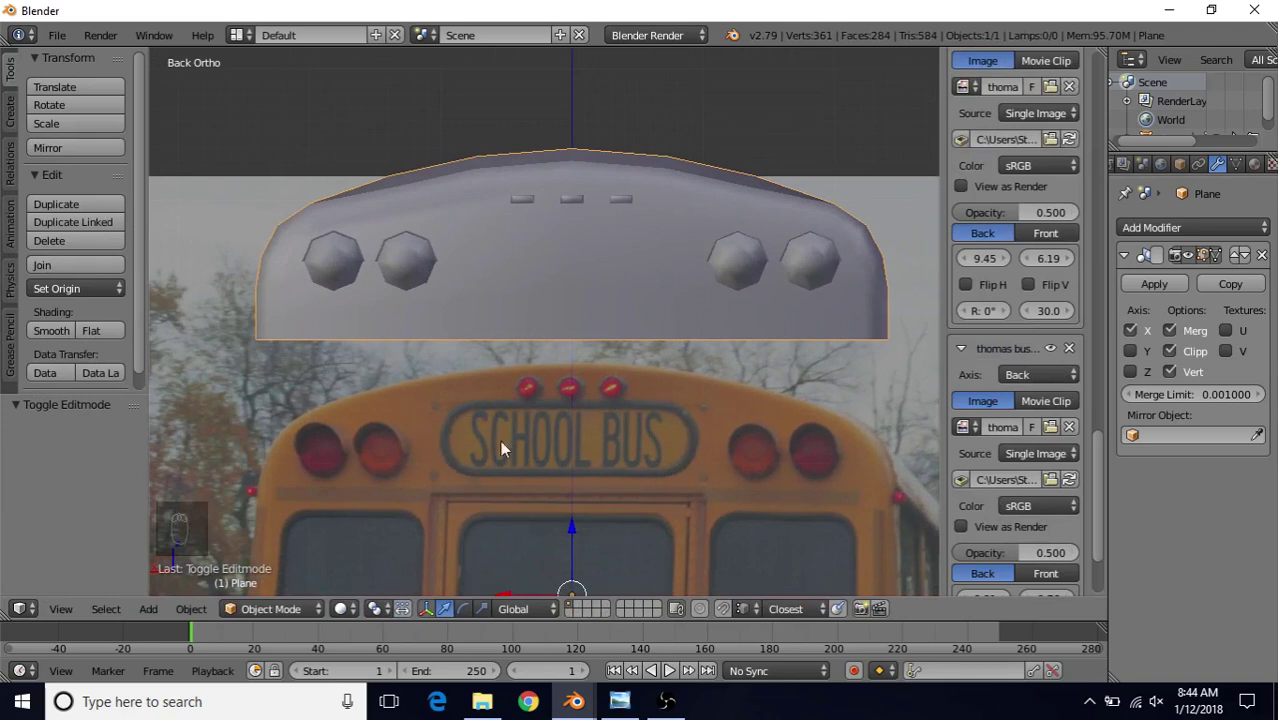
- In Edit Mode of the roof mesh, add a circle with 10 vertices for the rear sign outline
middle_click_drag(452, 227, 453, 235, "shift")
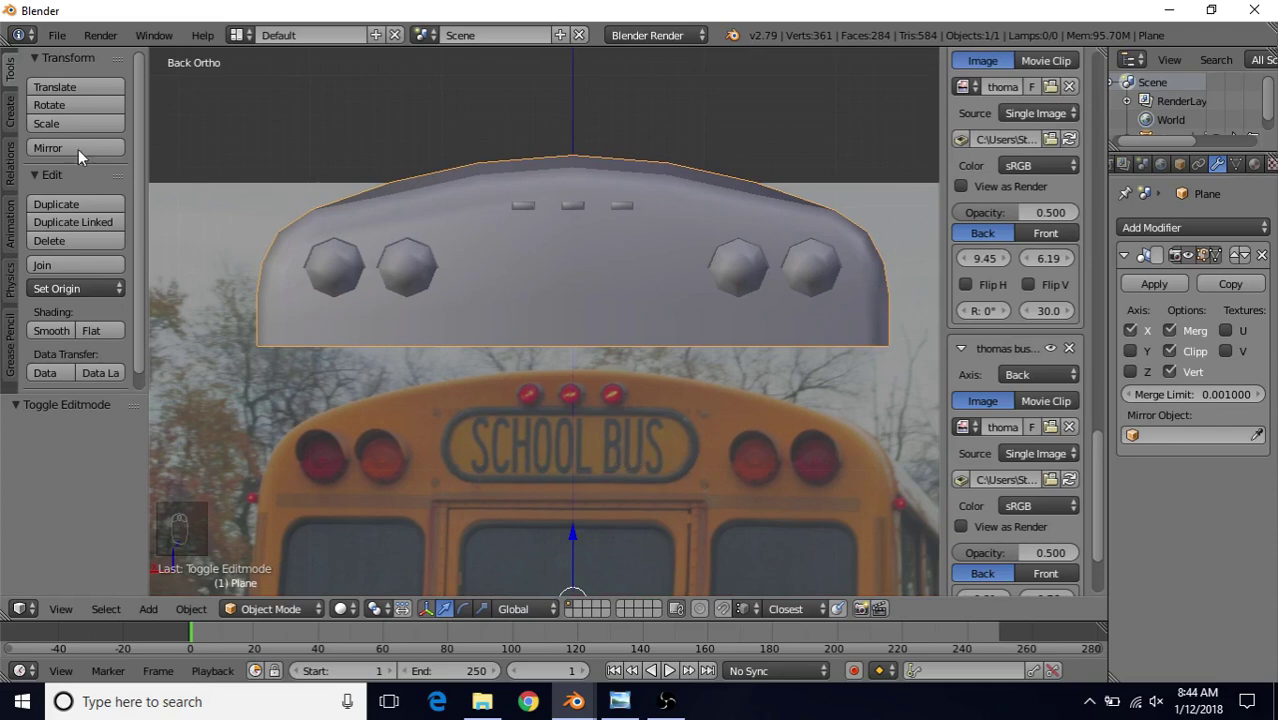
left_click(10, 122)
scroll(405, 317, "down", 2)
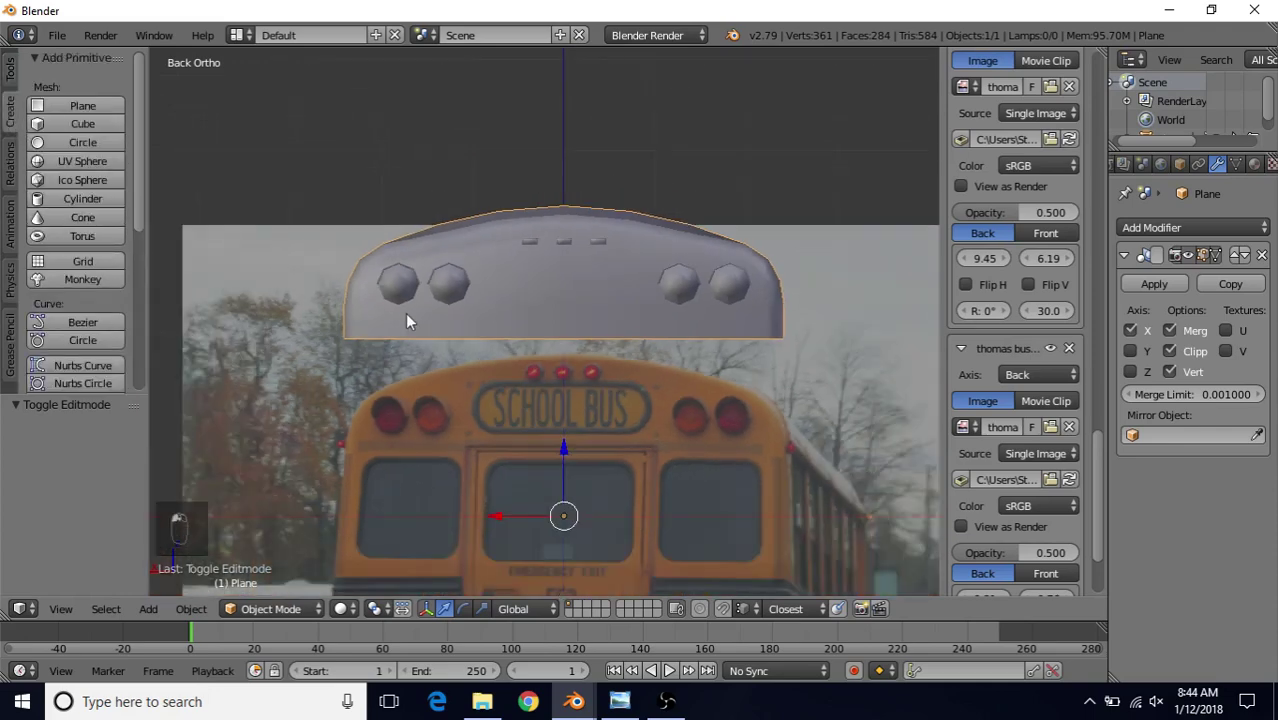
key("Tab")
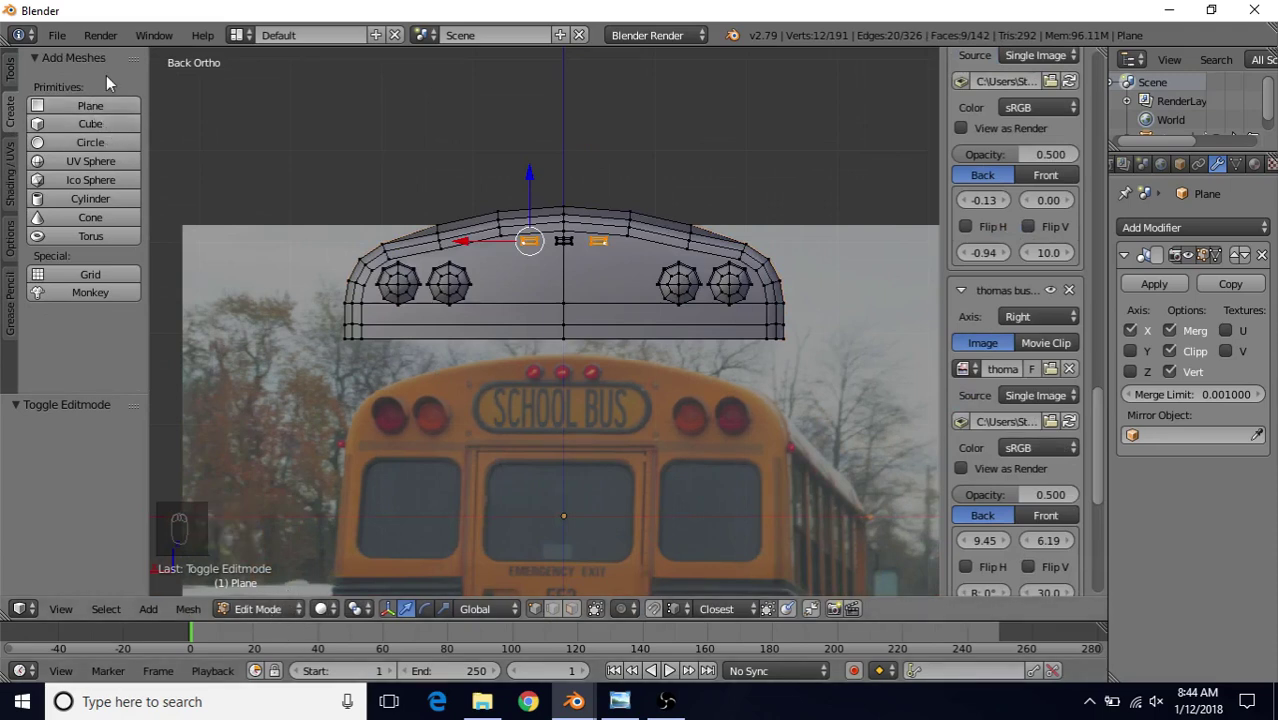
left_click(73, 145)
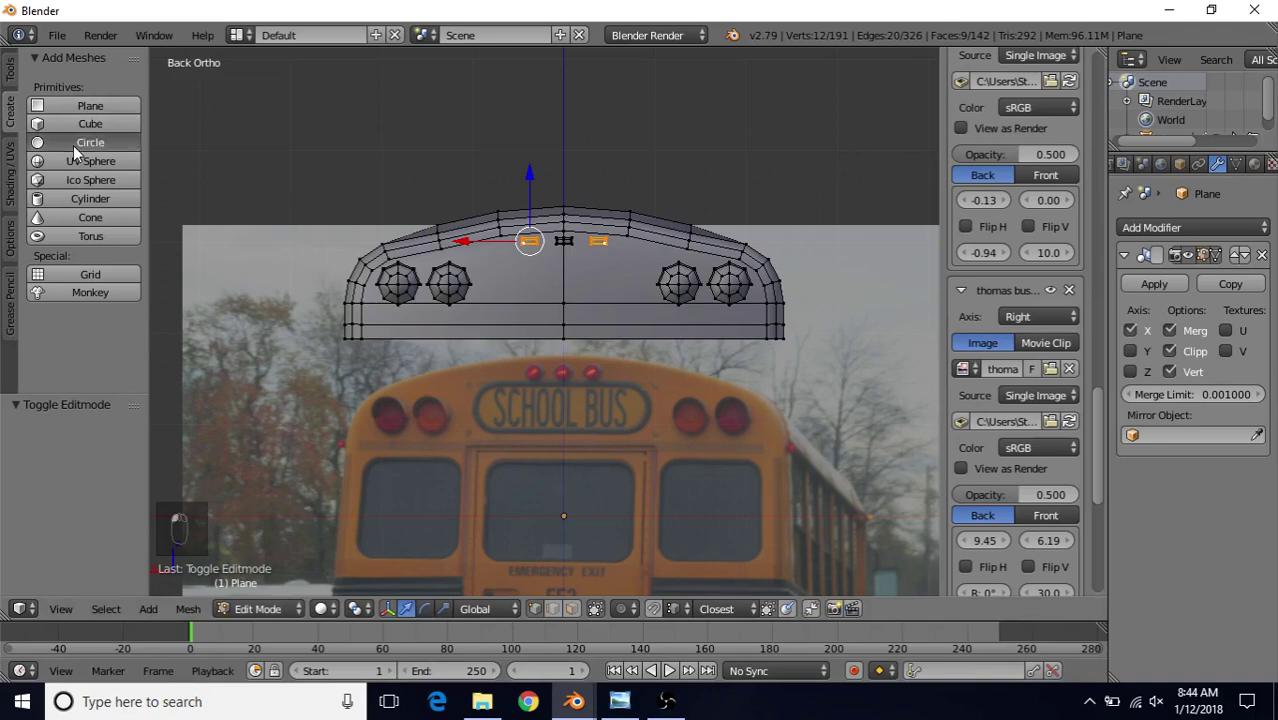
scroll(470, 300, "down", 4)
middle_click_drag(452, 299, 500, 300, "shift")
left_click(64, 456)
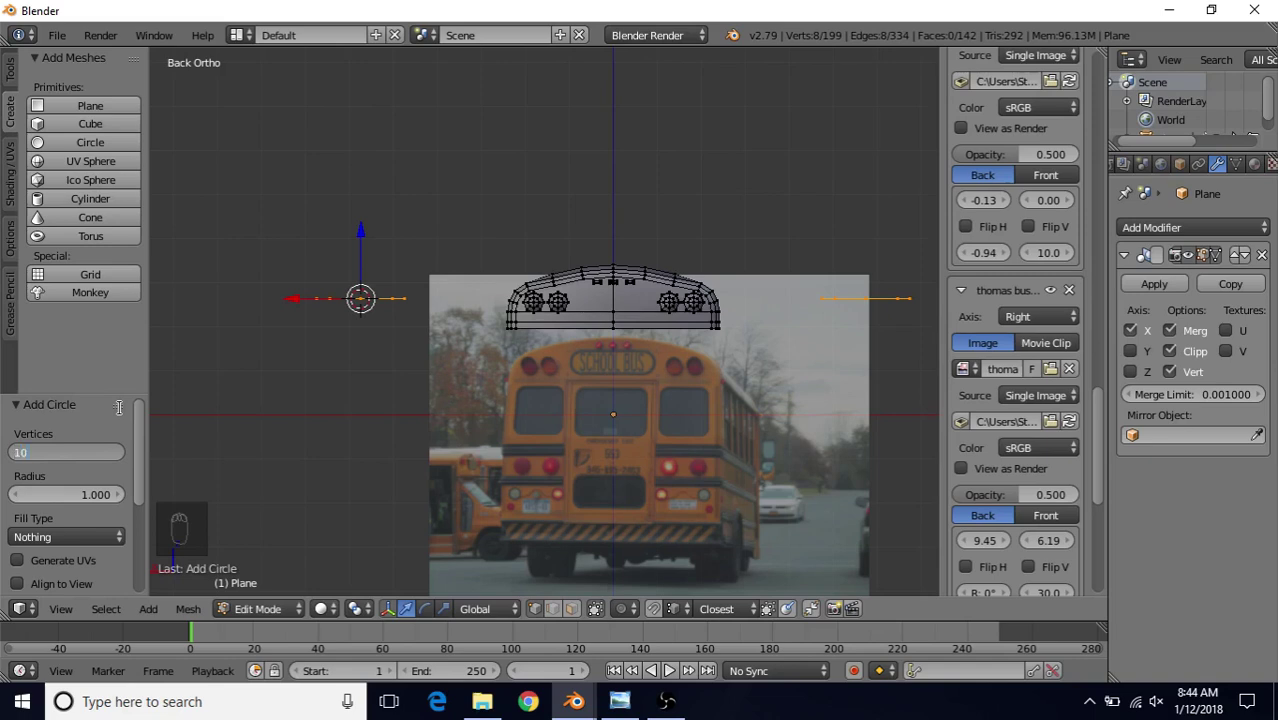
type("10")
key("Return")
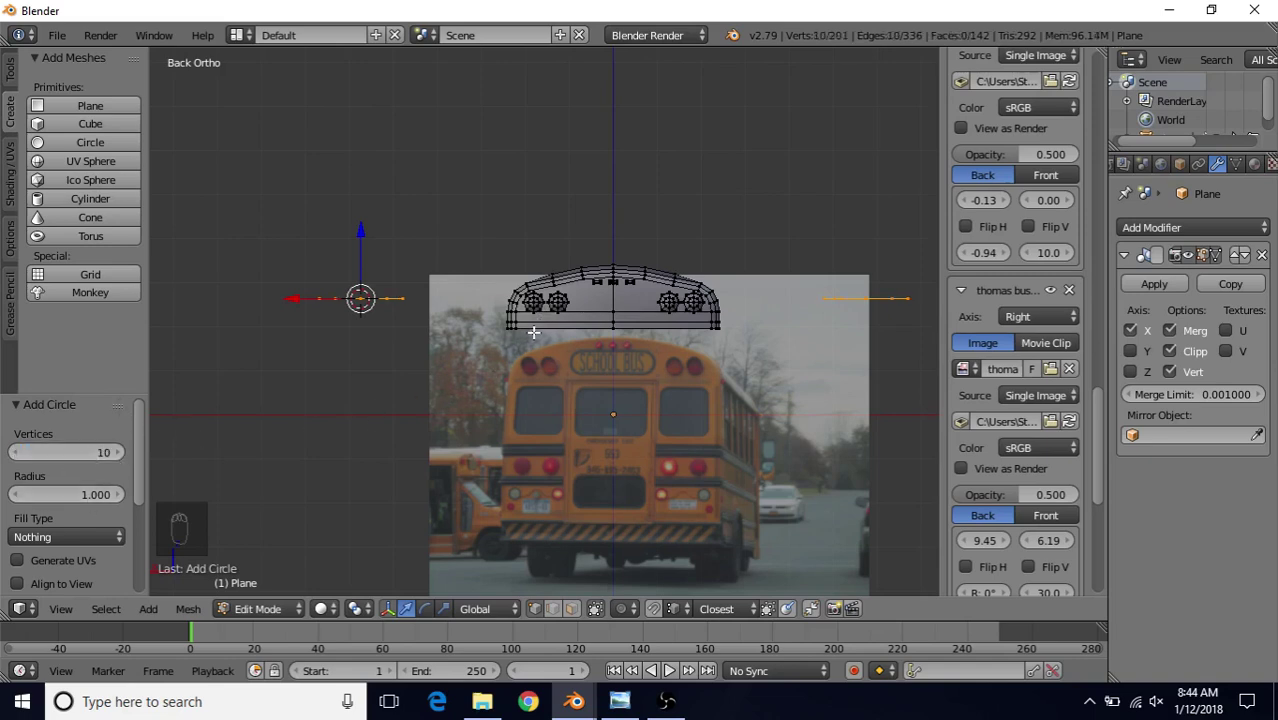
key("r")
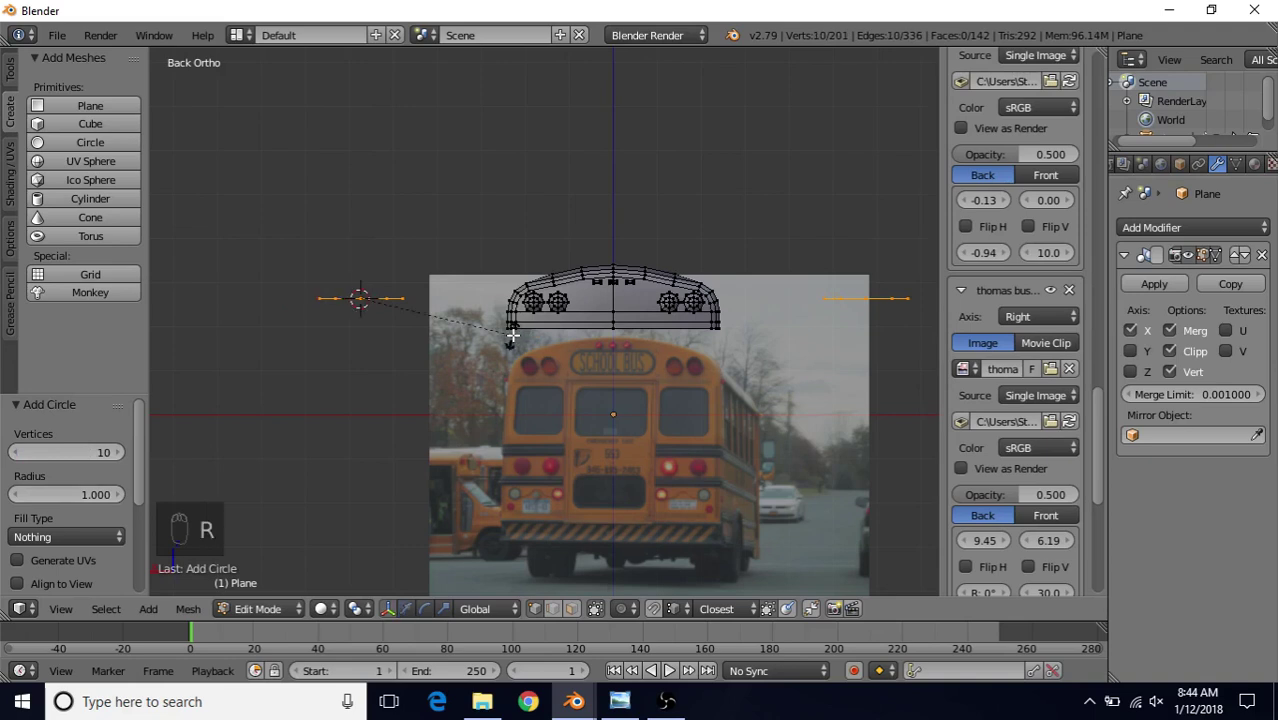
key("y")
key("9")
key("0")
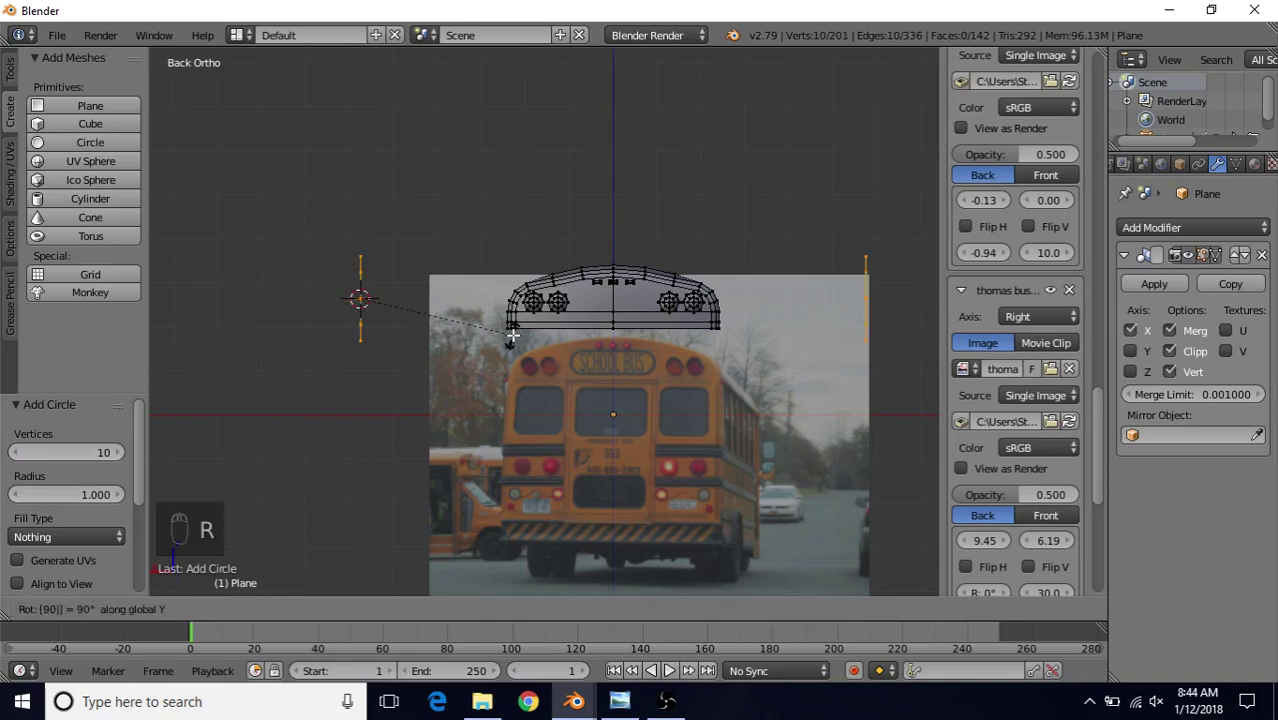
left_click(416, 251)
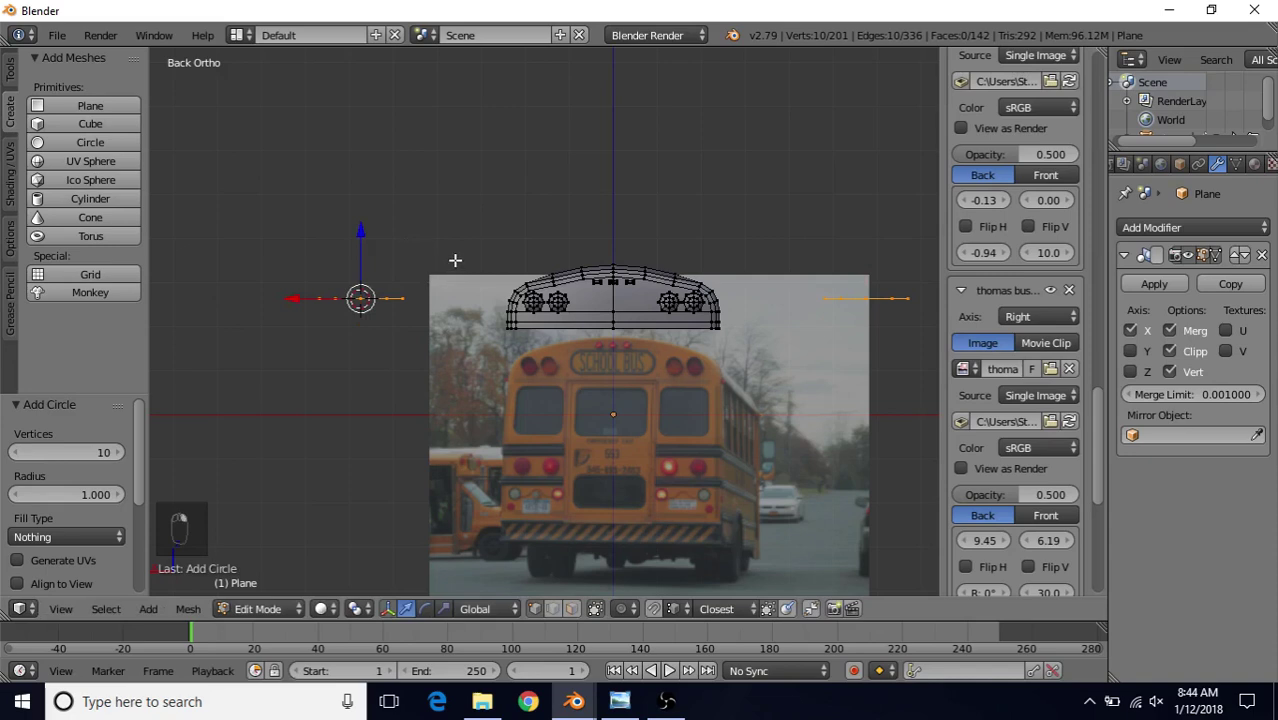
- Rotate the new circle 90° about the global X axis so it stands parallel to the rear panel
key("r")
key("x")
key("9")
key("0")
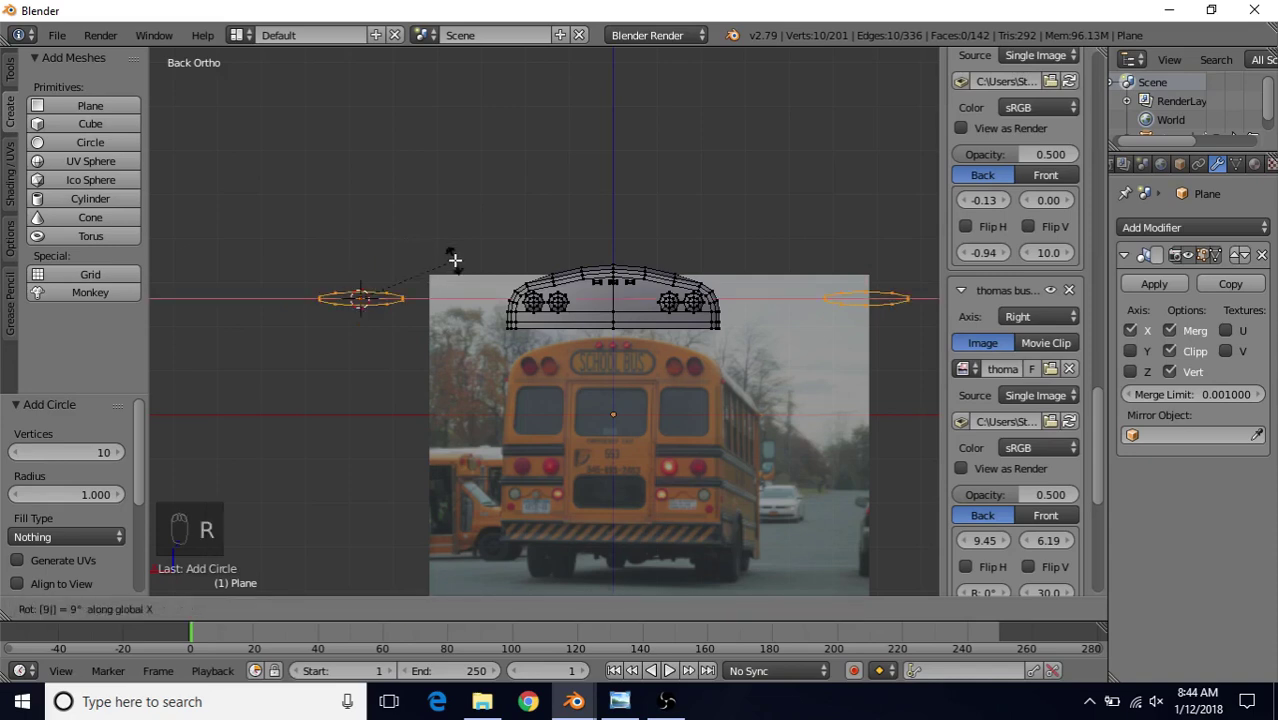
left_click(452, 260)
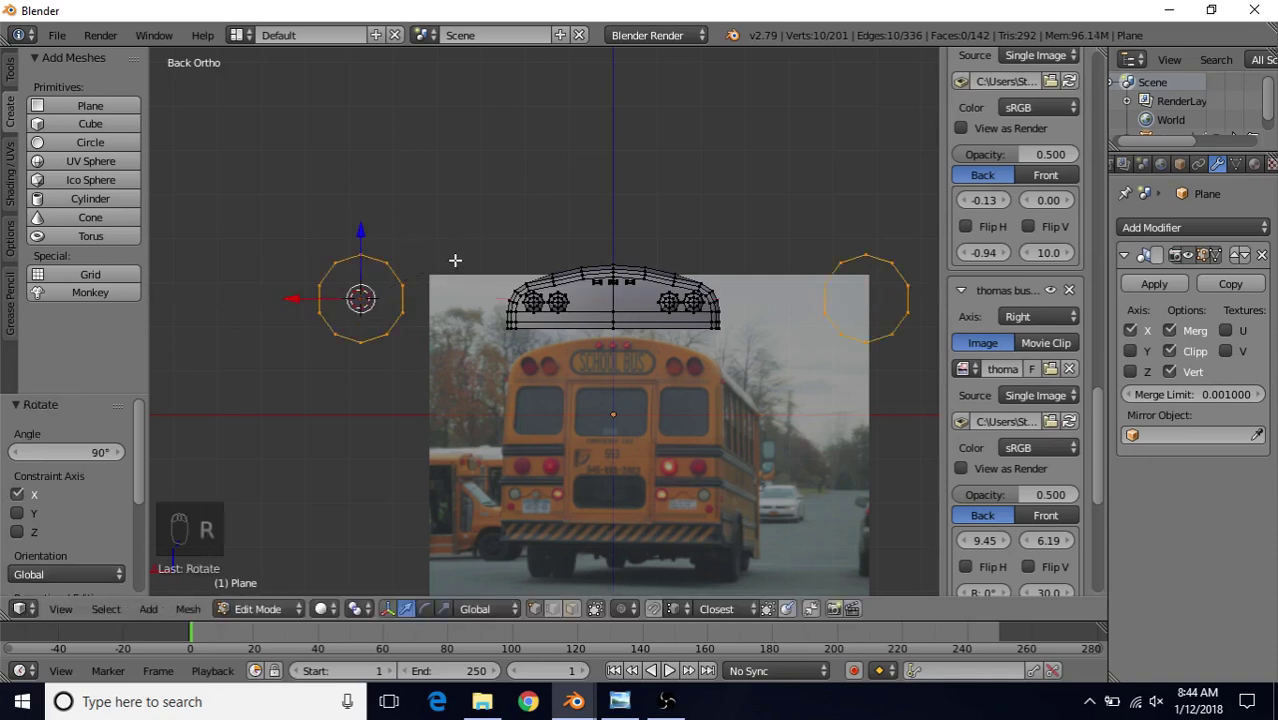
- Move the circle about -4.43 along X onto the rear panel and scale it by about 0.446
key("g")
key("x")
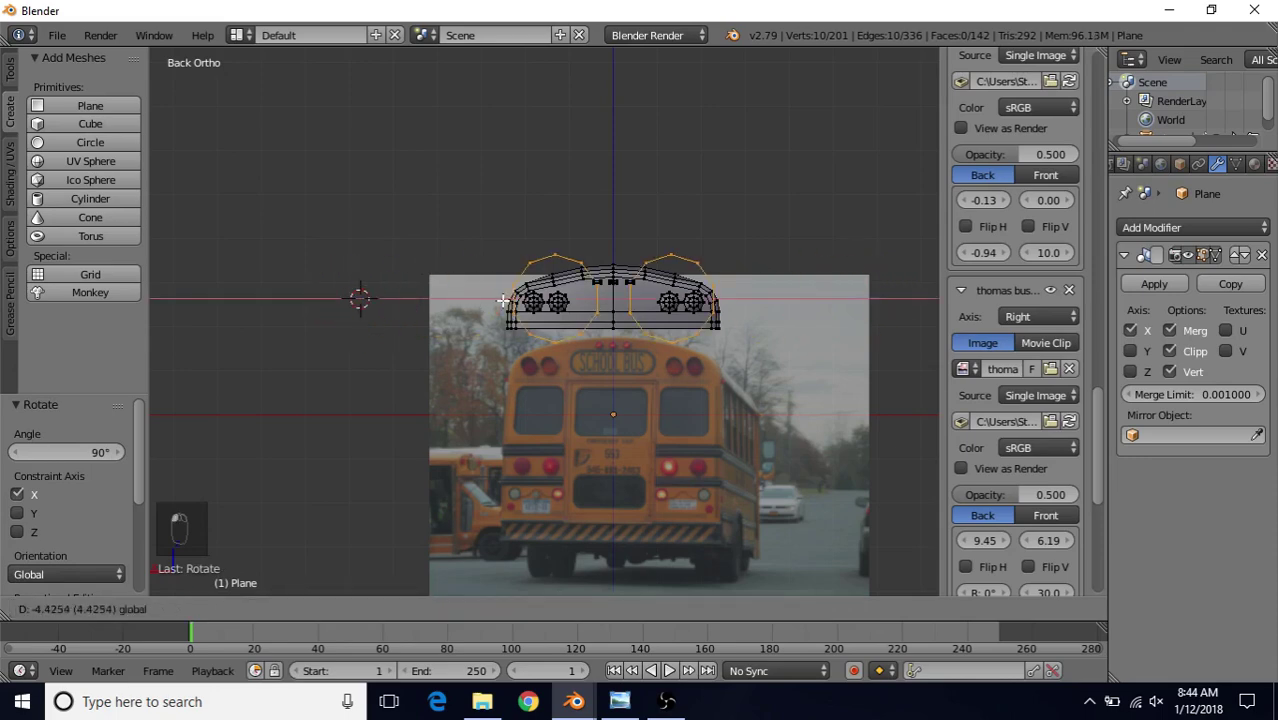
left_click(508, 296)
key("s")
left_click(577, 250)
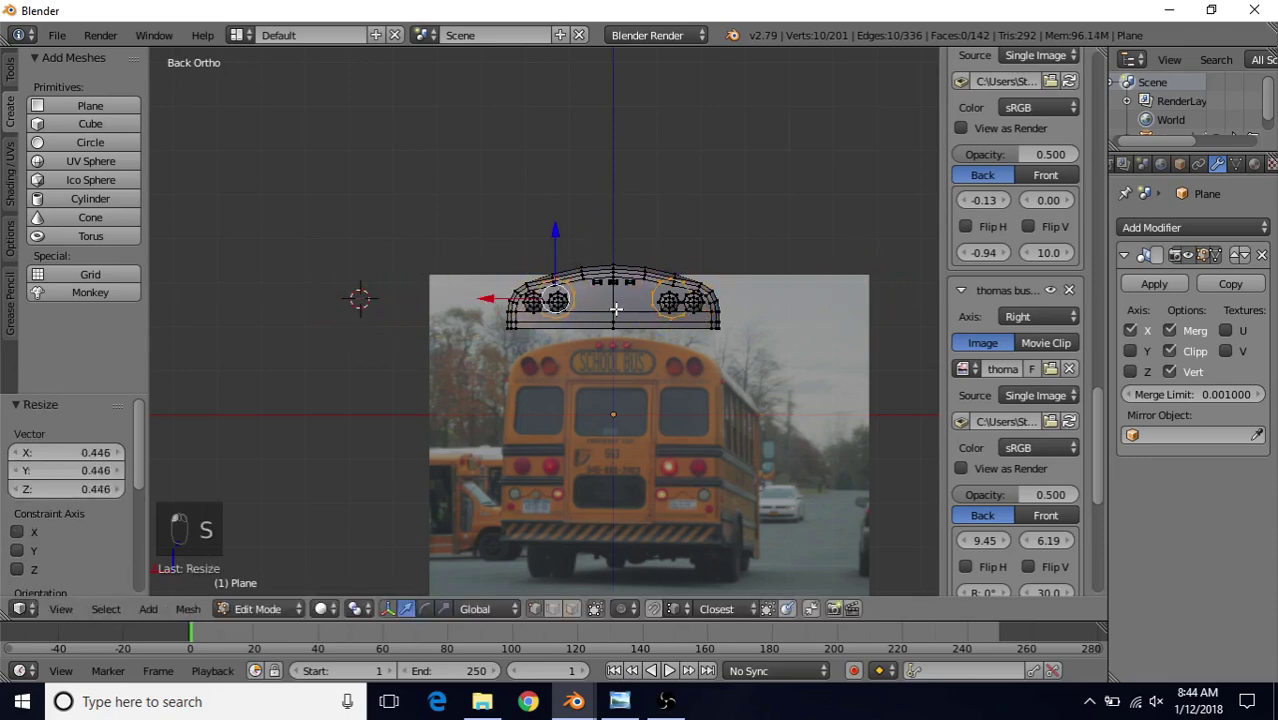
- Move the circle about -0.687 along X between the inner lamp and the centerline, and scale it by about 0.669
scroll(262, 278, "up", 4)
key("g")
key("x")
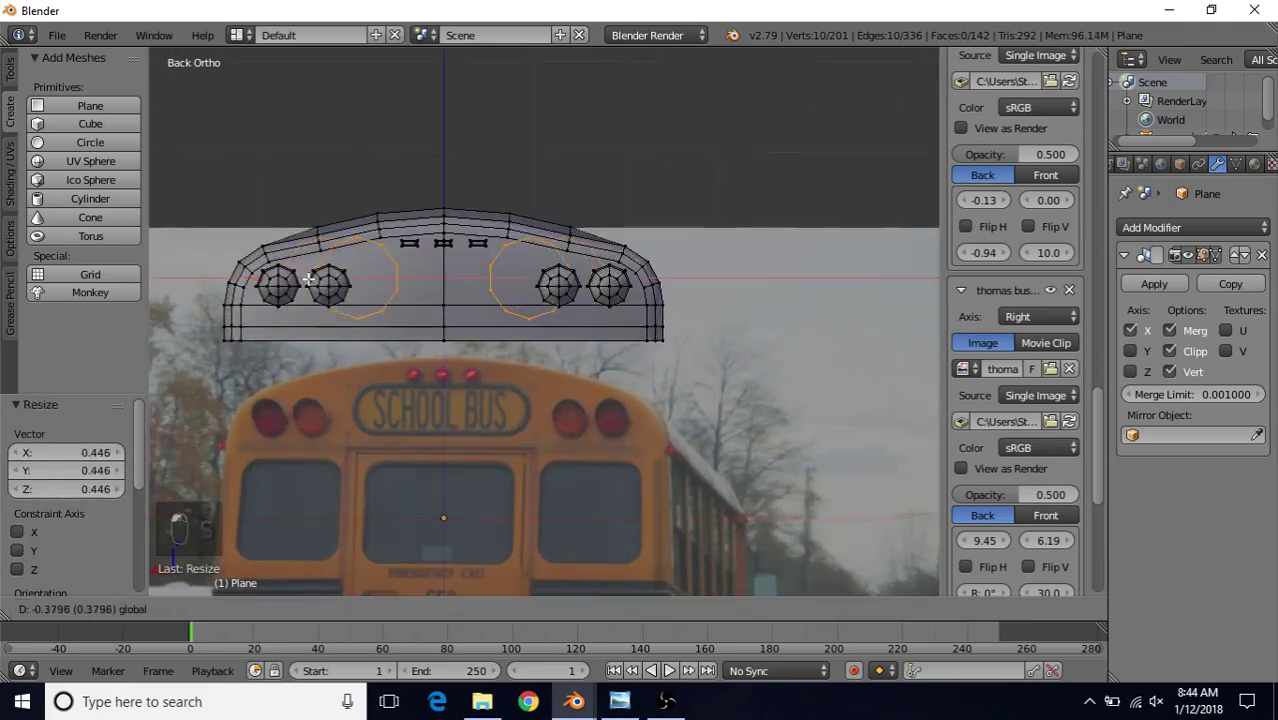
left_click(324, 278)
key("s")
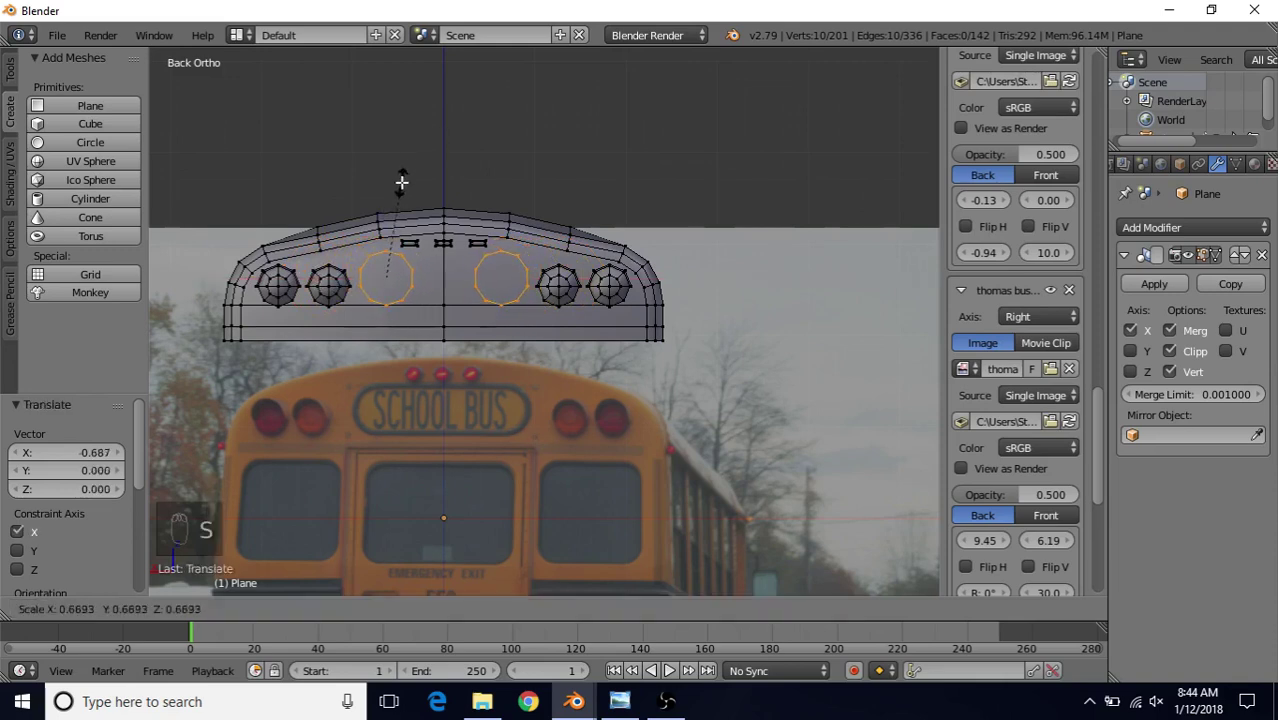
left_click(400, 183)
- Raise the circle about 0.014 along Z toward the marker lights
middle_click_drag(442, 259, 507, 204, "shift")
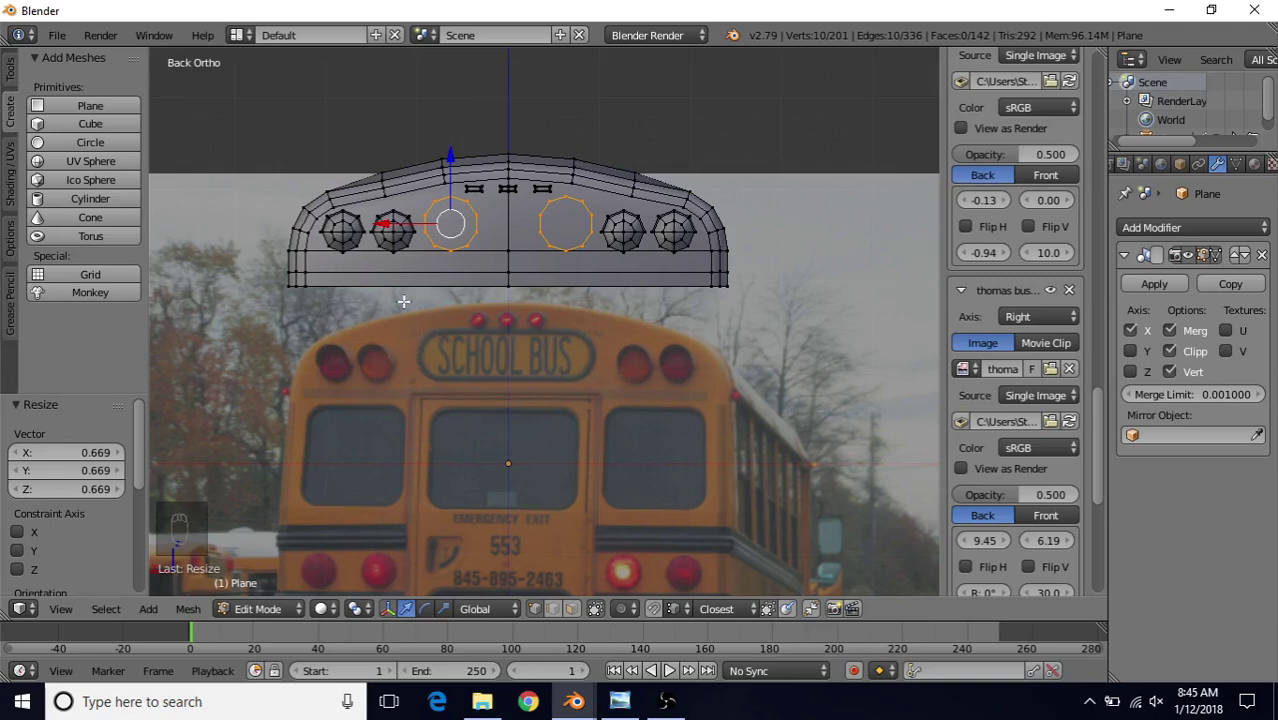
scroll(403, 301, "up", 4)
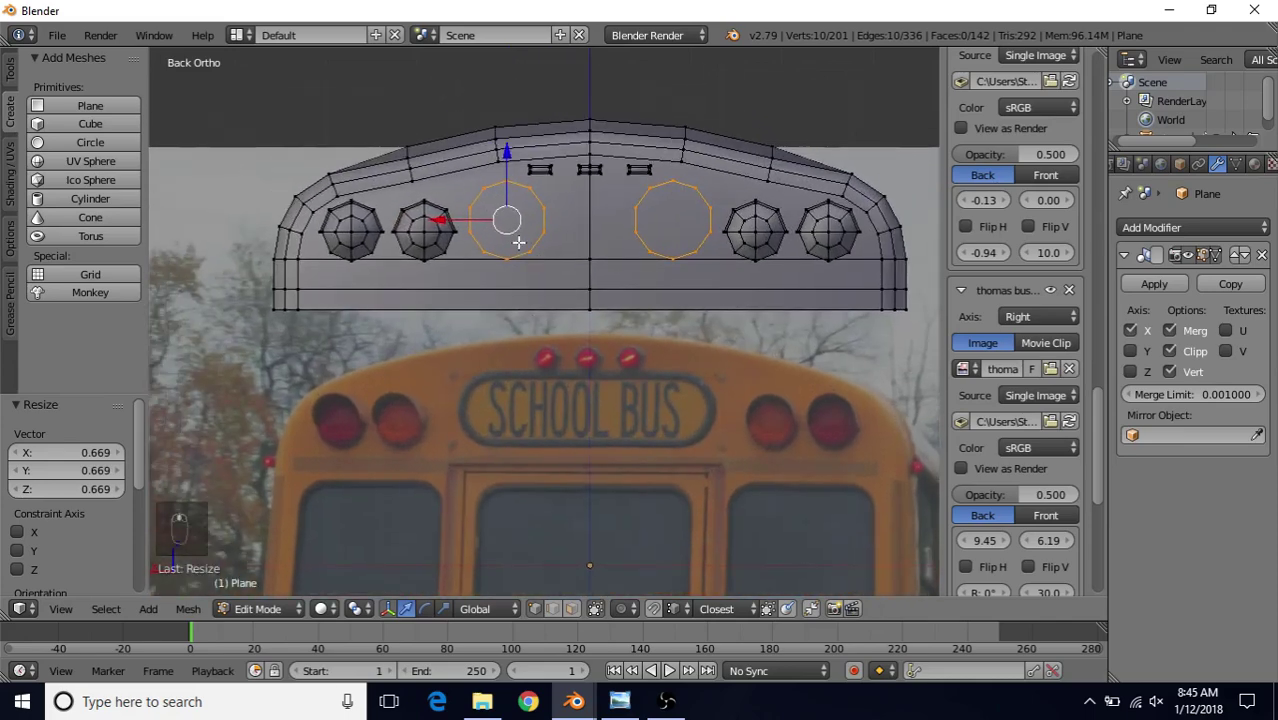
left_click_drag(505, 152, 500, 152)
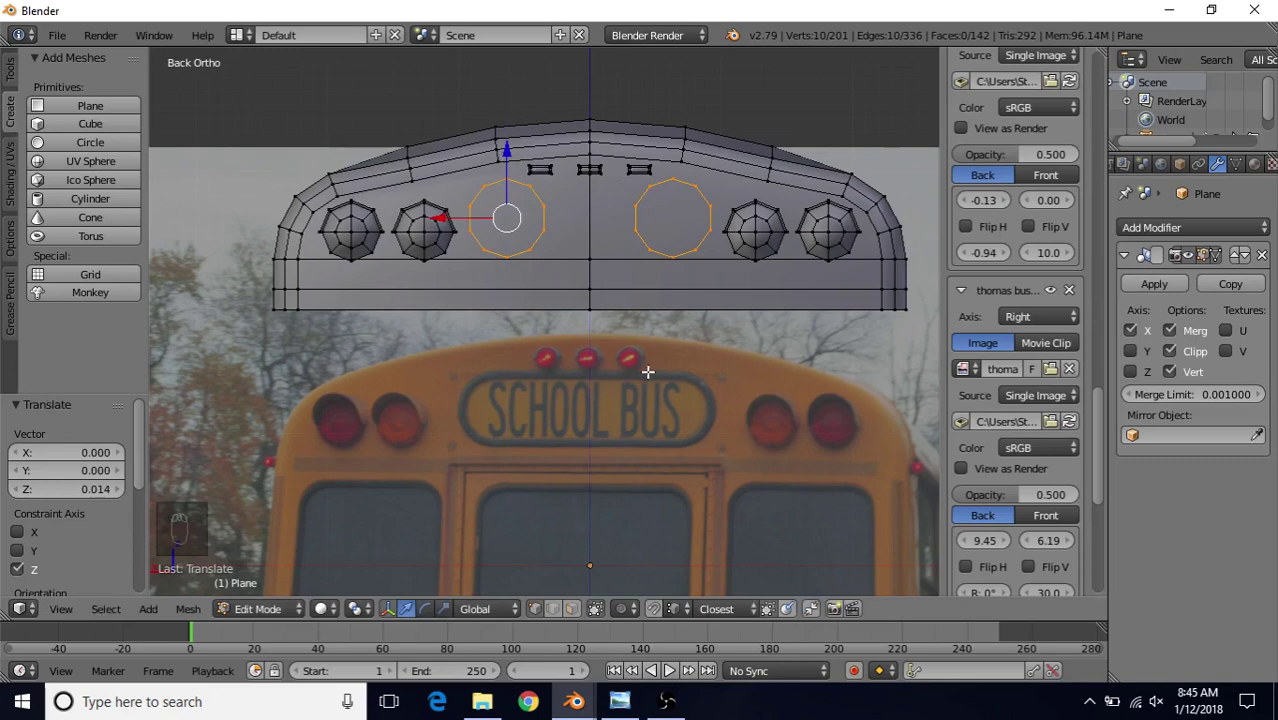
- Select the circle's four vertices on the side facing the centerline and delete them, leaving an open outer arc
scroll(576, 303, "up", 2)
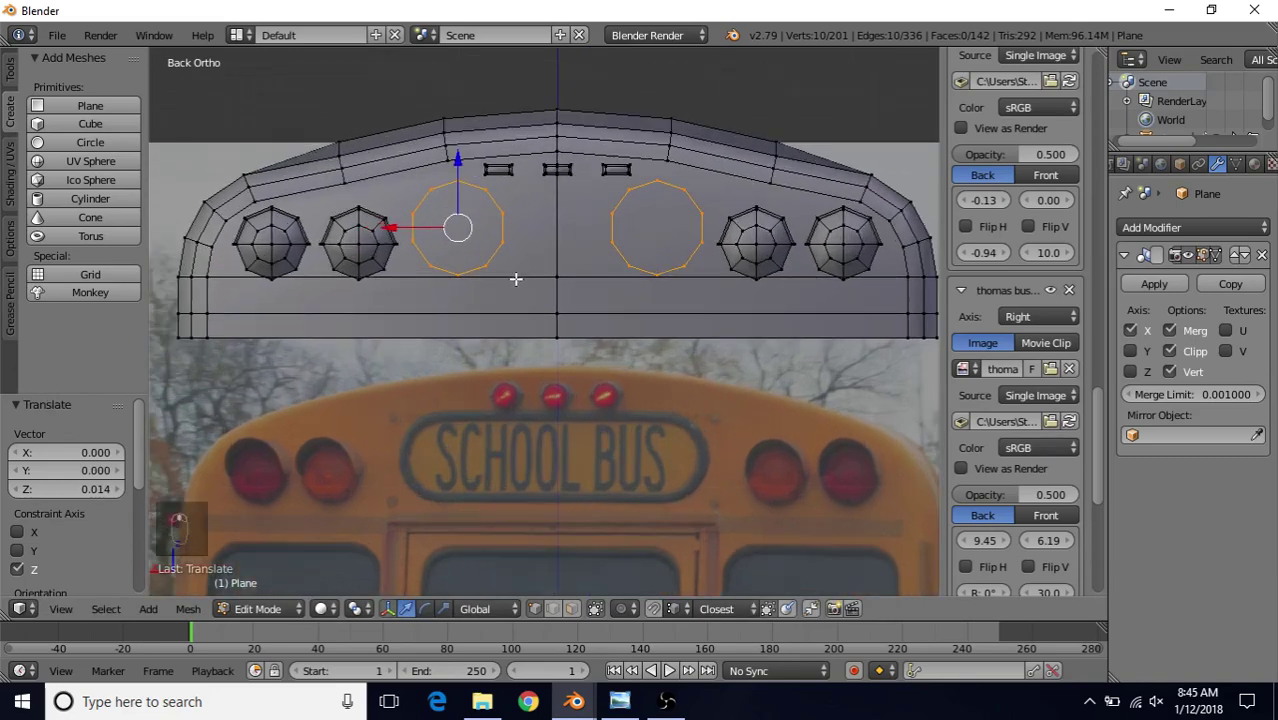
right_click(486, 192)
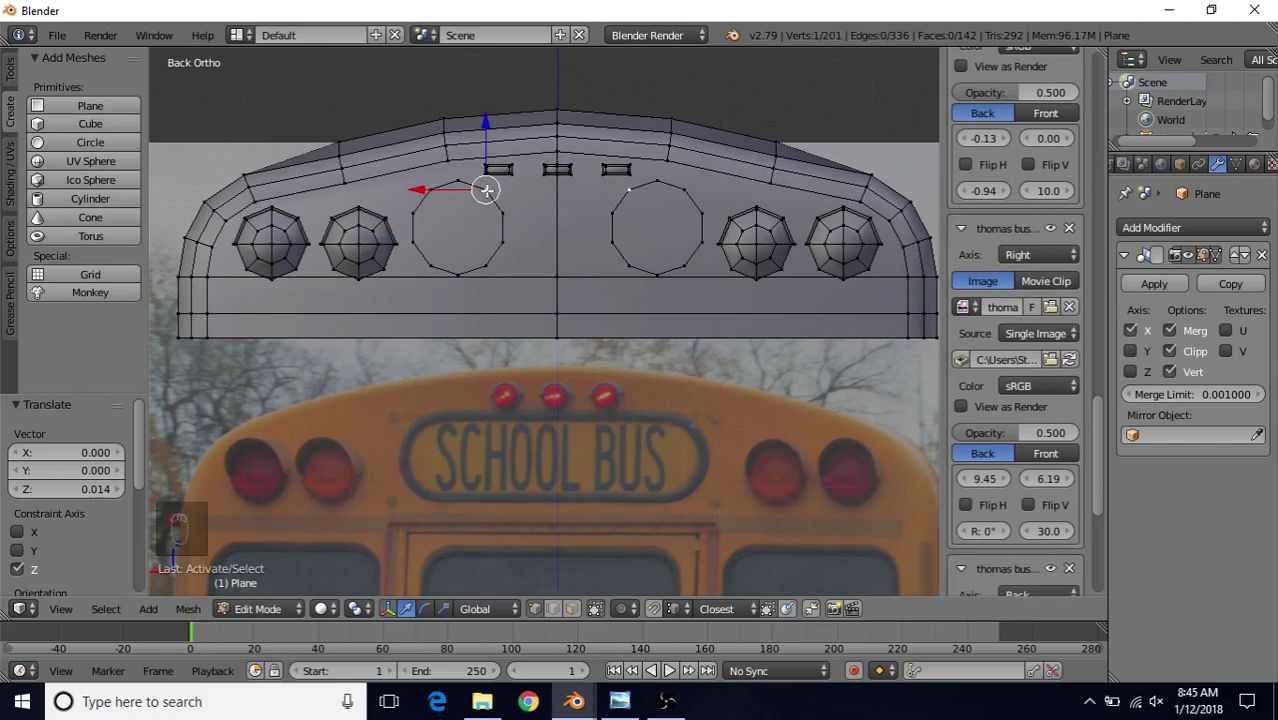
right_click(494, 263, "ctrl")
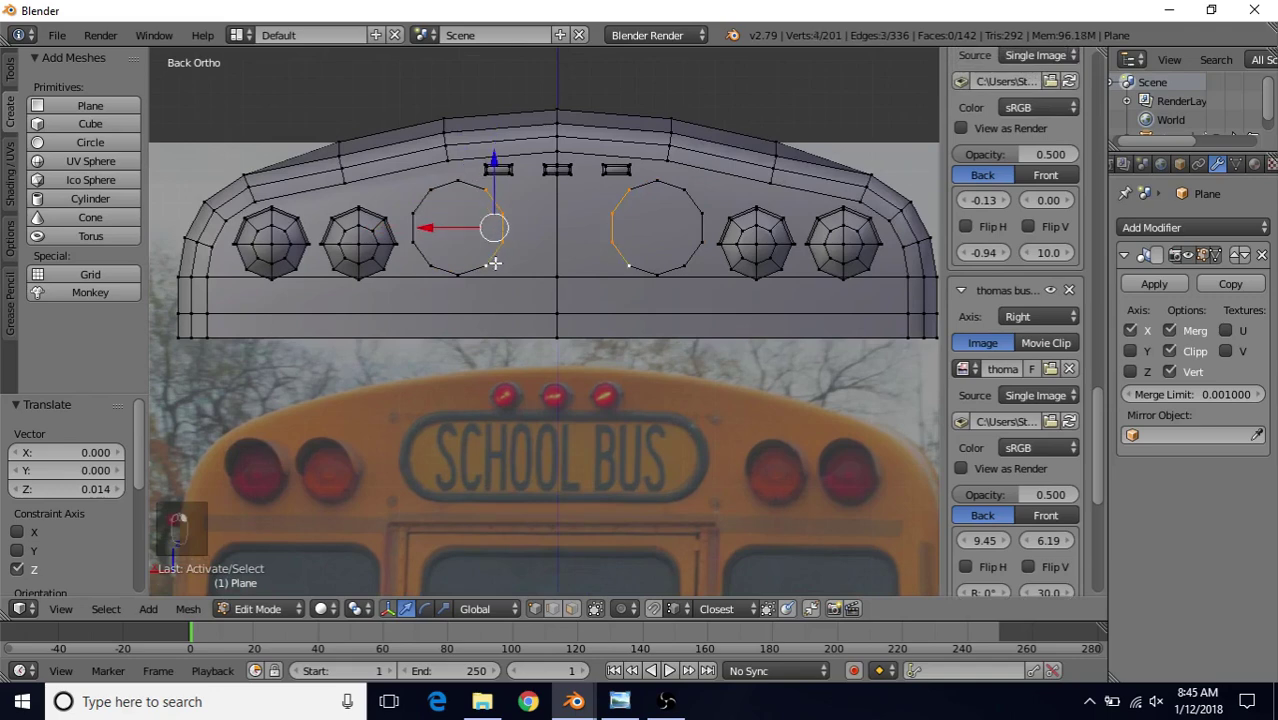
key("Delete")
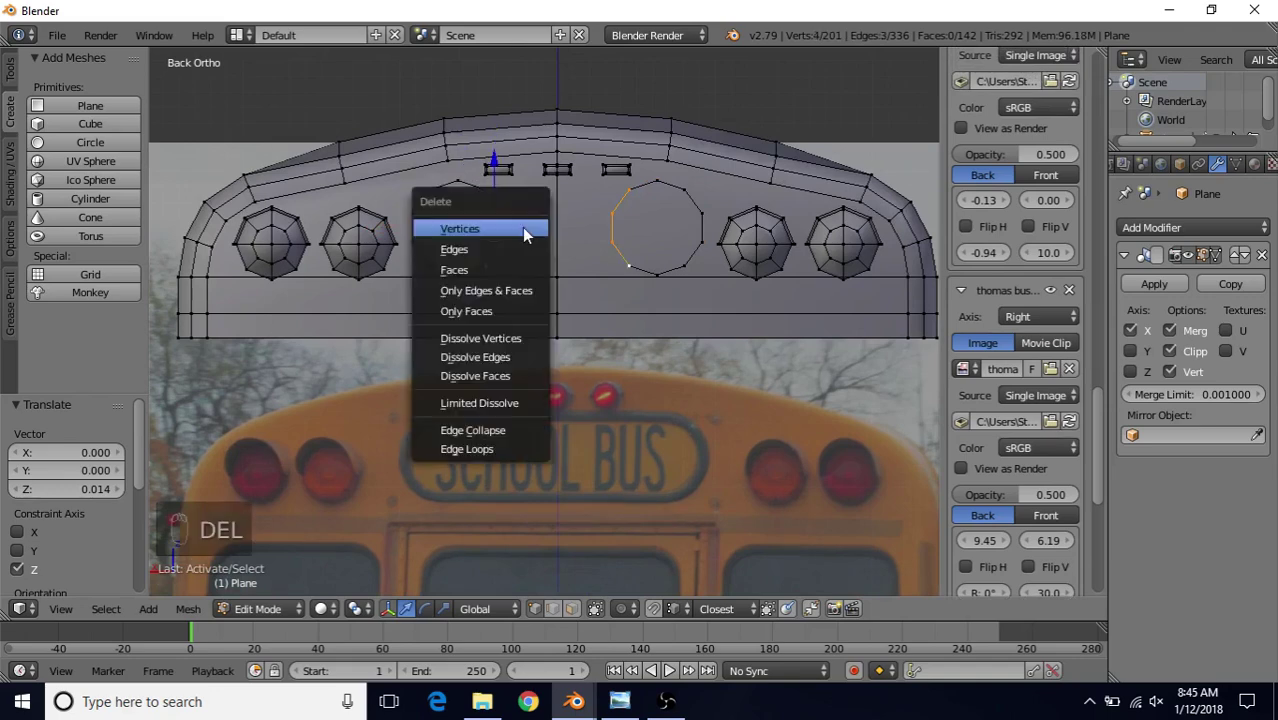
left_click(524, 229)
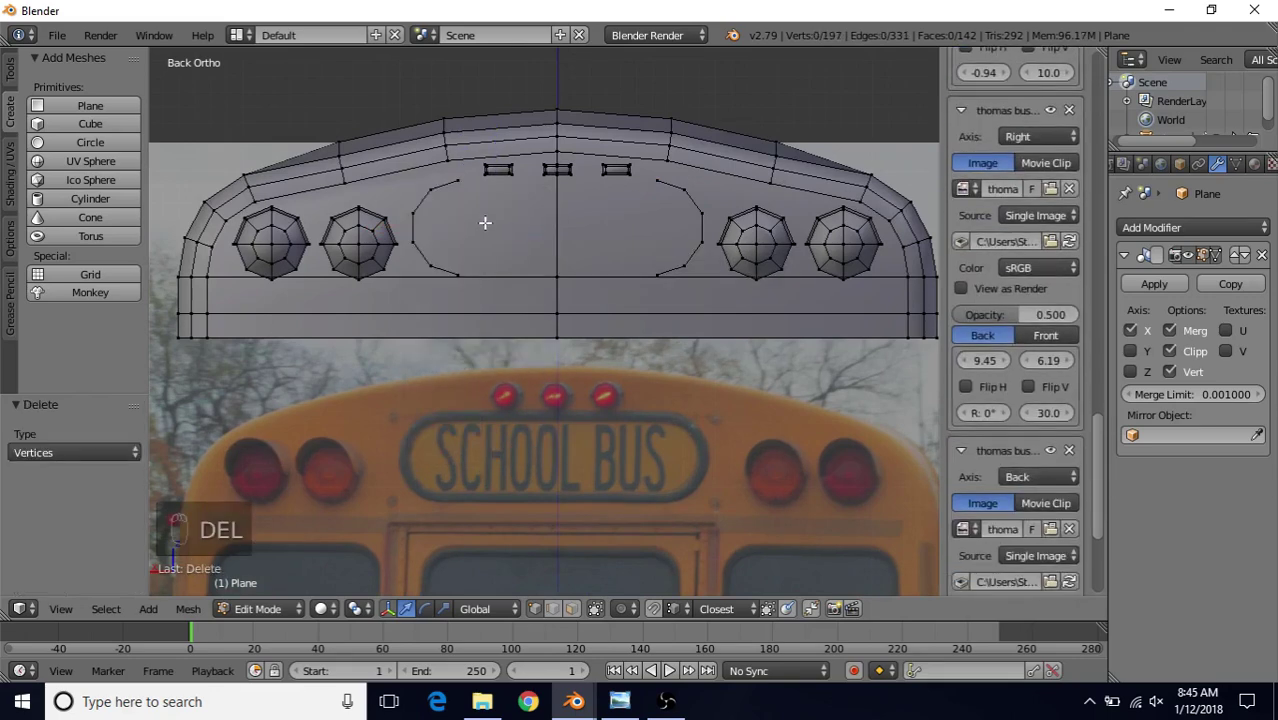
- Extrude the arc's two end vertices along X to the centerline, closing the mirrored sign outline into a rounded shape
right_click(459, 181)
right_click(461, 271, "shift")
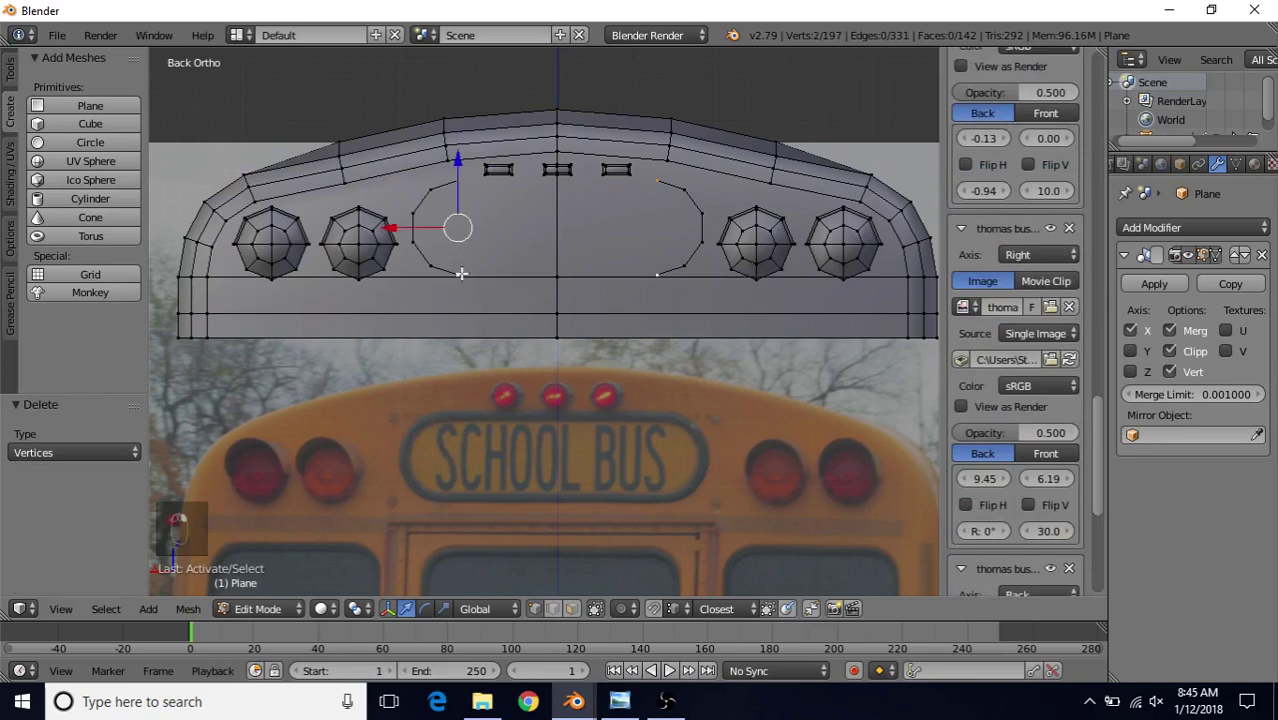
key("e")
right_click(557, 148)
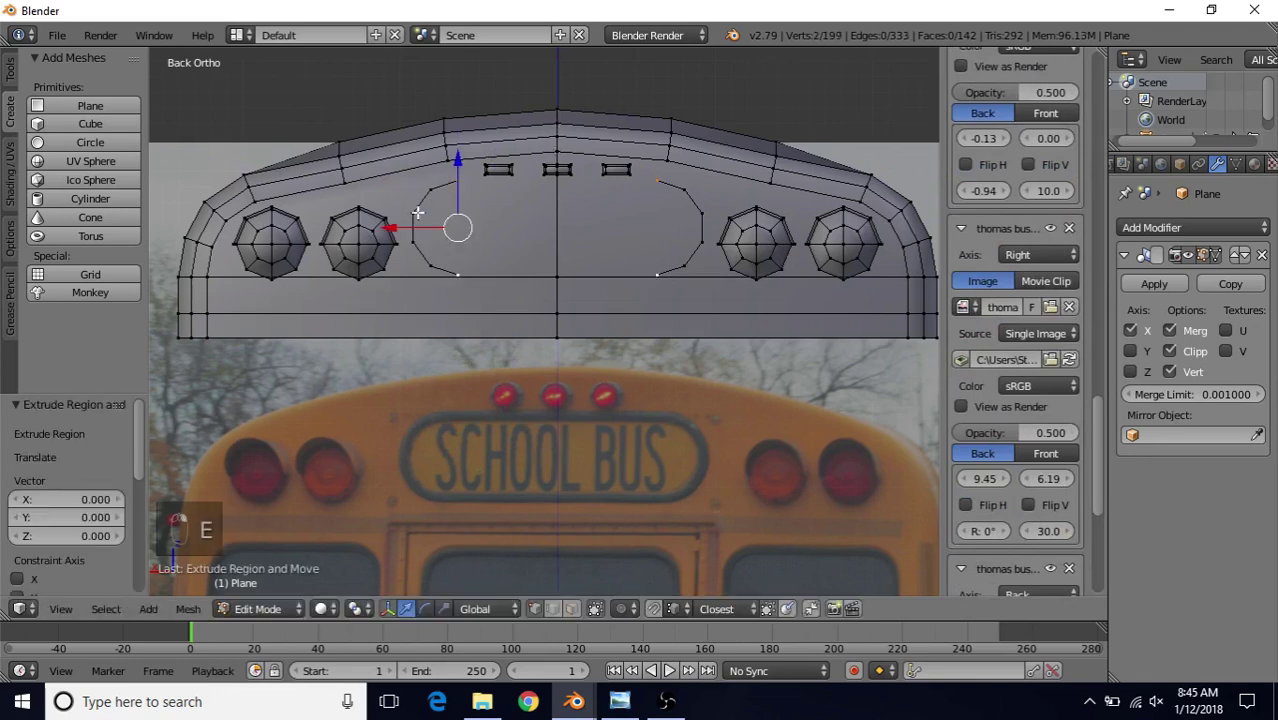
left_click_drag(392, 229, 392, 229)
left_click(530, 228)
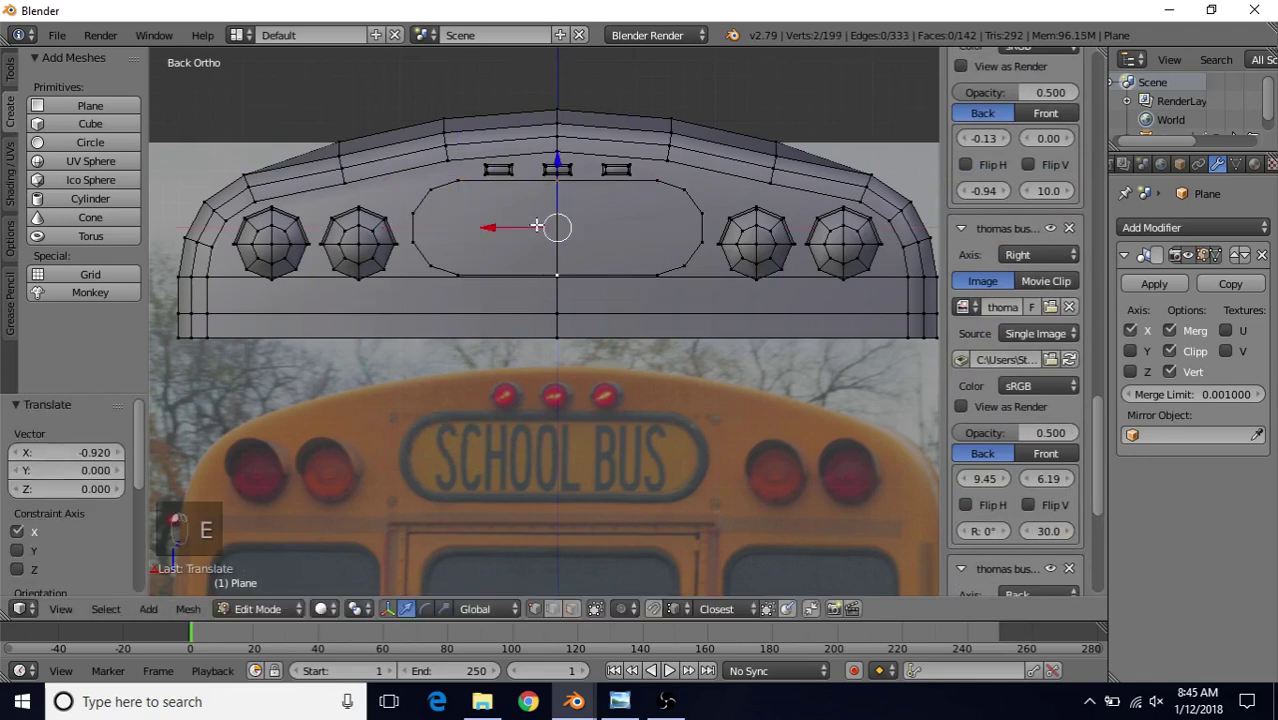
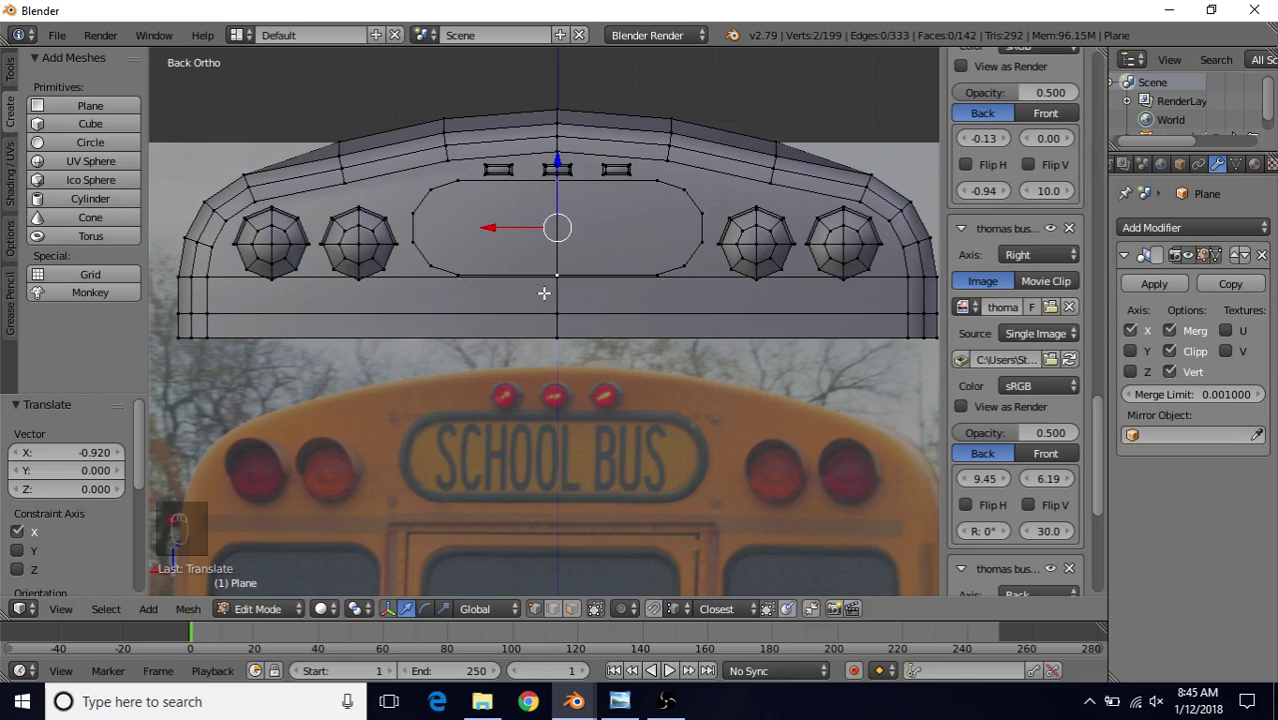
- Select the whole rounded sign outline above the panel's lower edge and fill it with a face
middle_click_drag(542, 288, 508, 236, "shift")
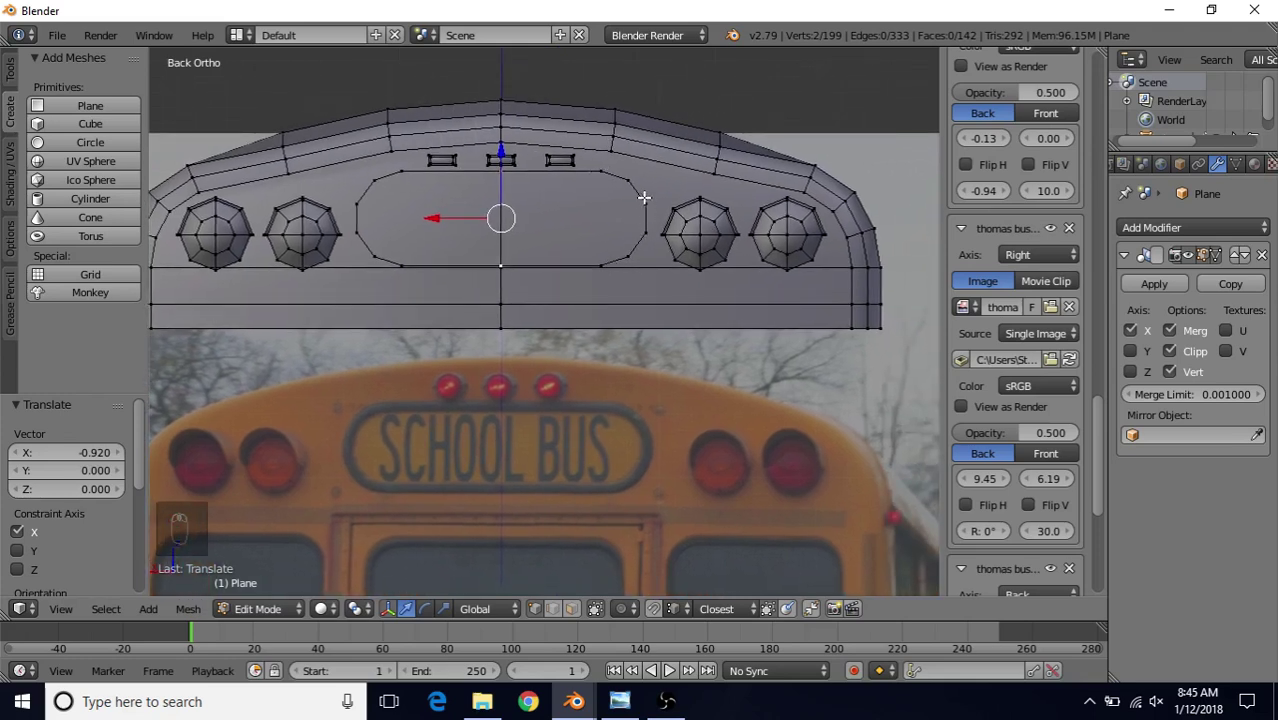
middle_click_drag(502, 212, 598, 214, "shift")
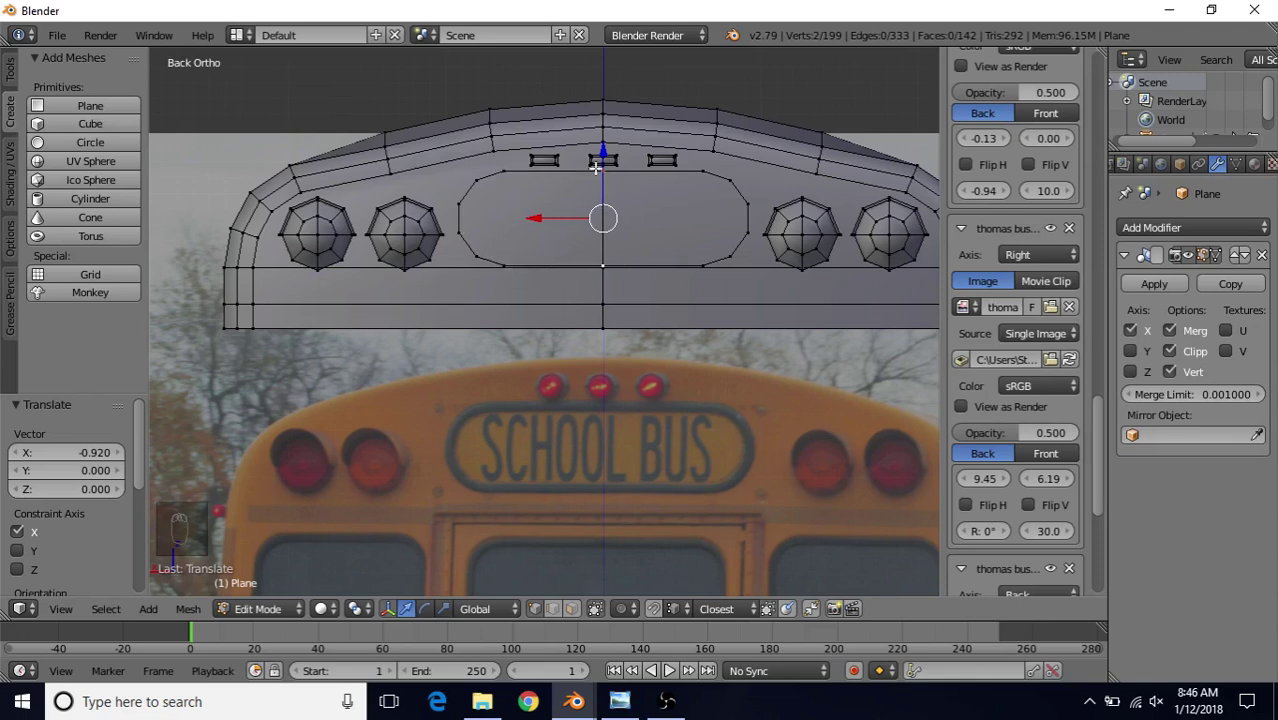
scroll(618, 267, "down", 3)
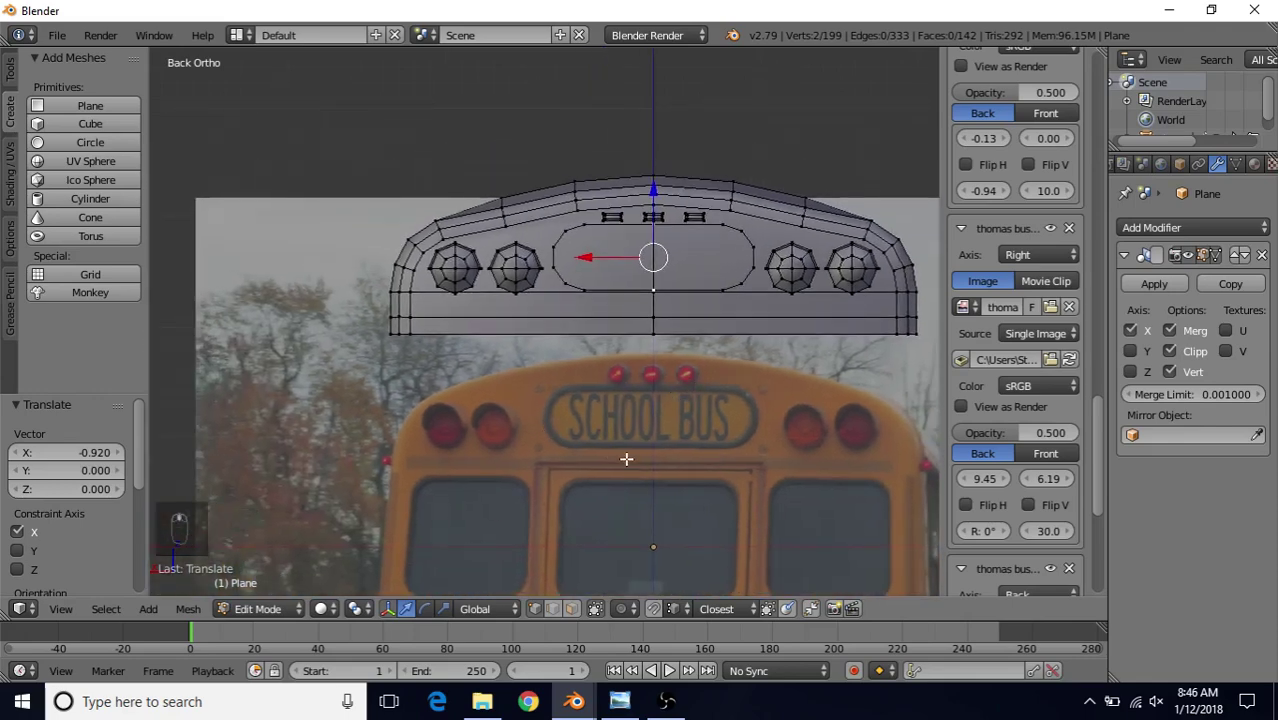
scroll(470, 300, "up", 3)
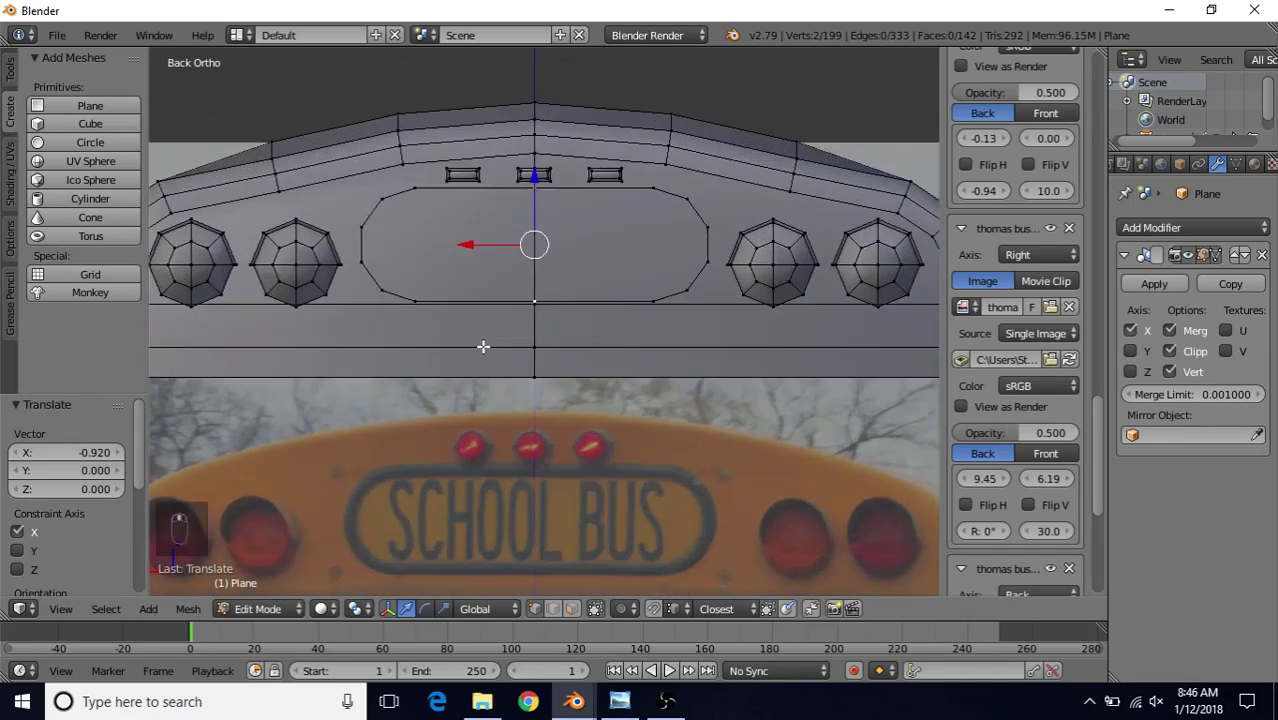
right_click(424, 197, "alt")
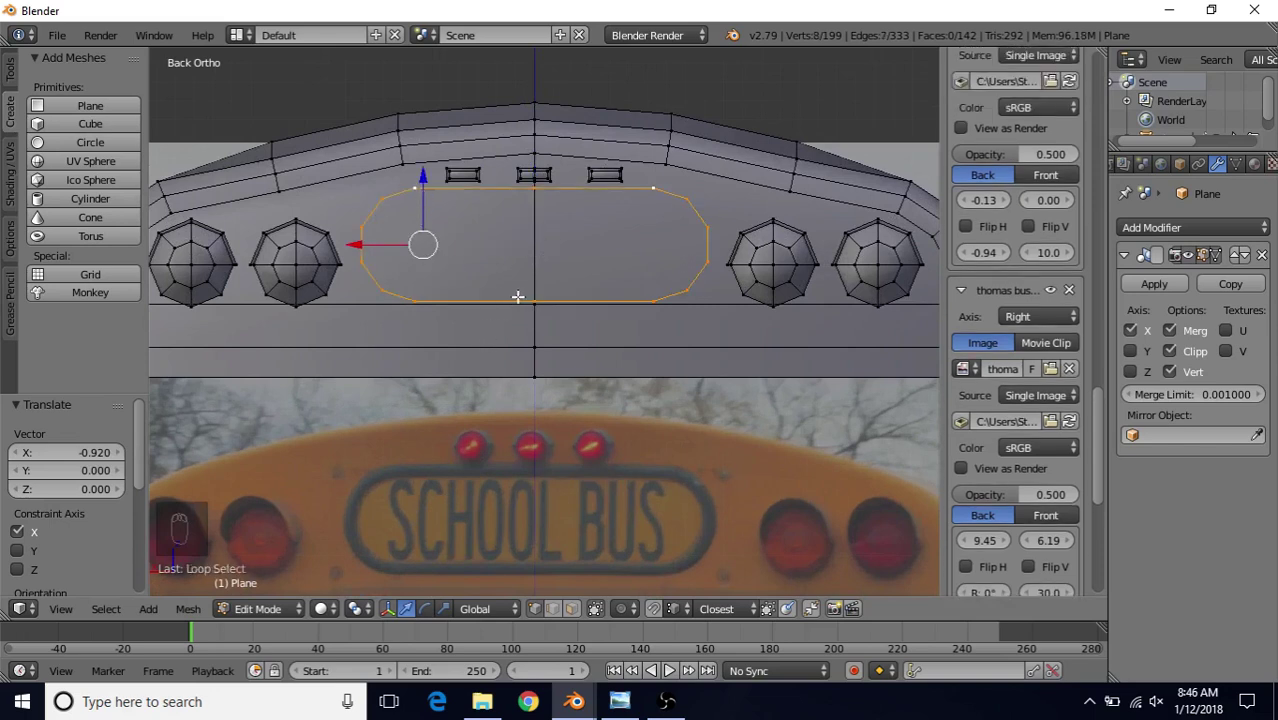
middle_click_drag(517, 297, 550, 311, "shift")
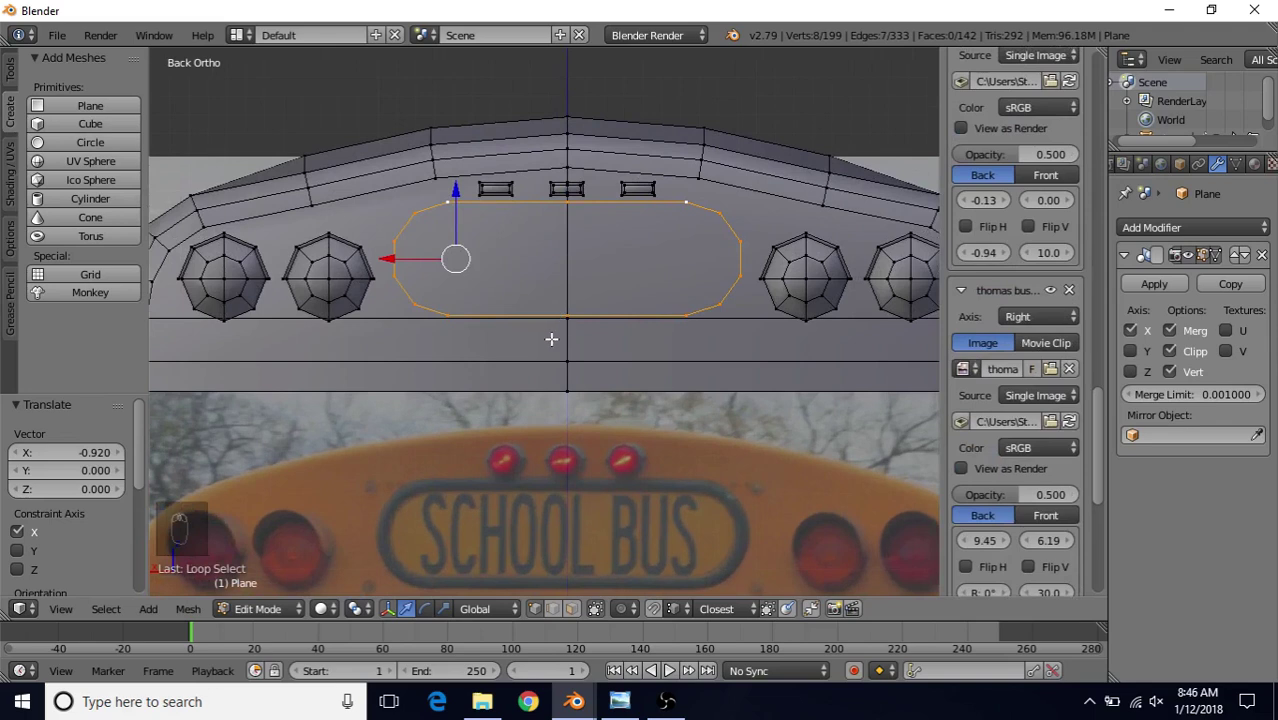
key("f")
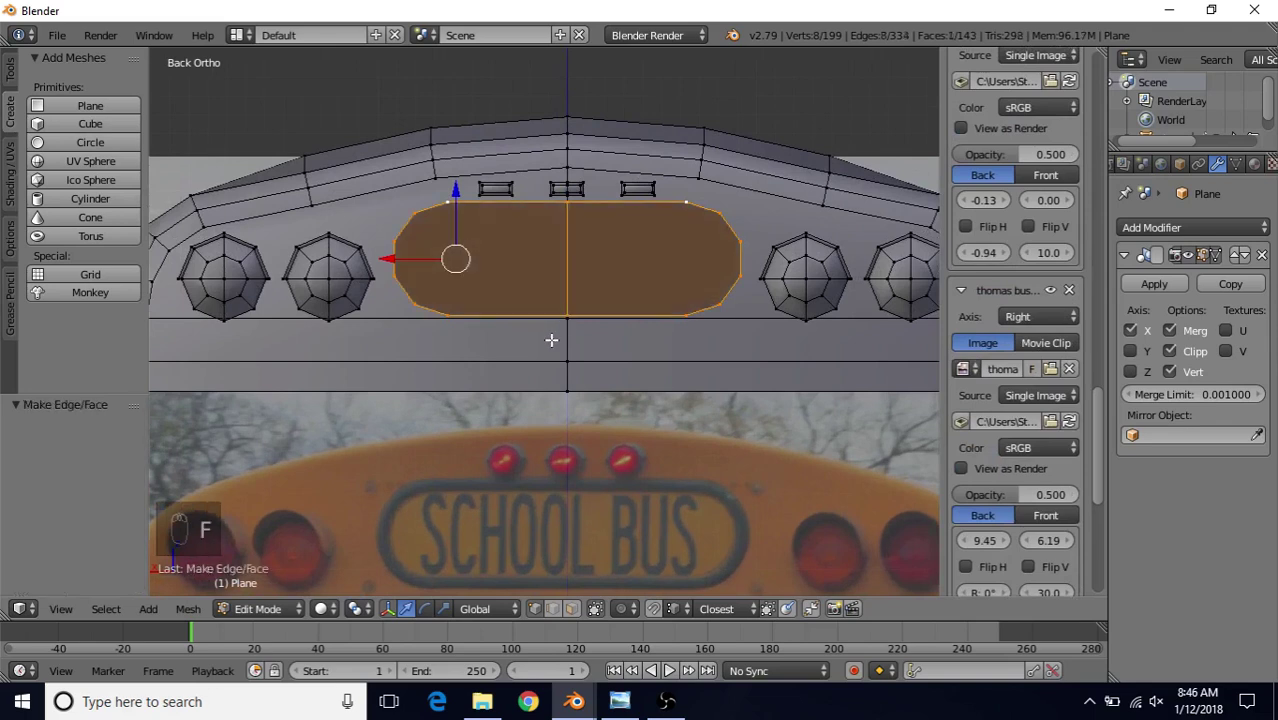
middle_click_drag(552, 328, 556, 305, "shift")
scroll(531, 310, "up", 2, "ctrl")
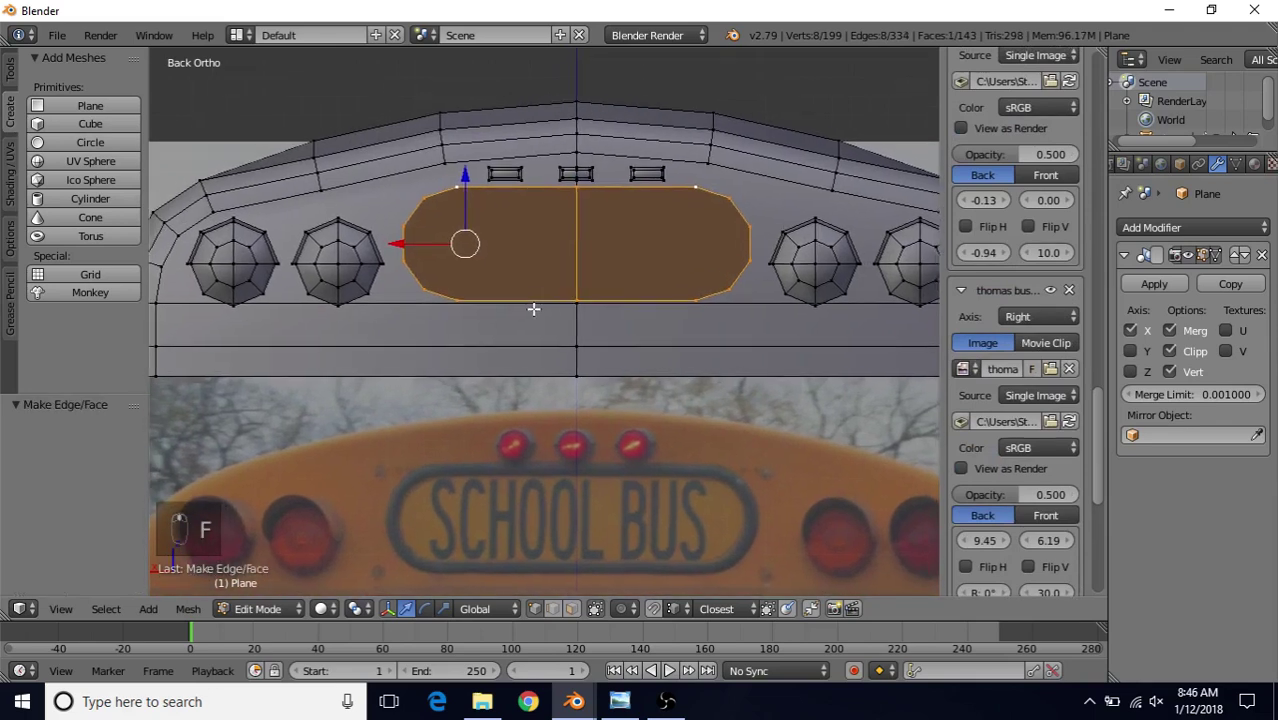
scroll(567, 250, "up", 1)
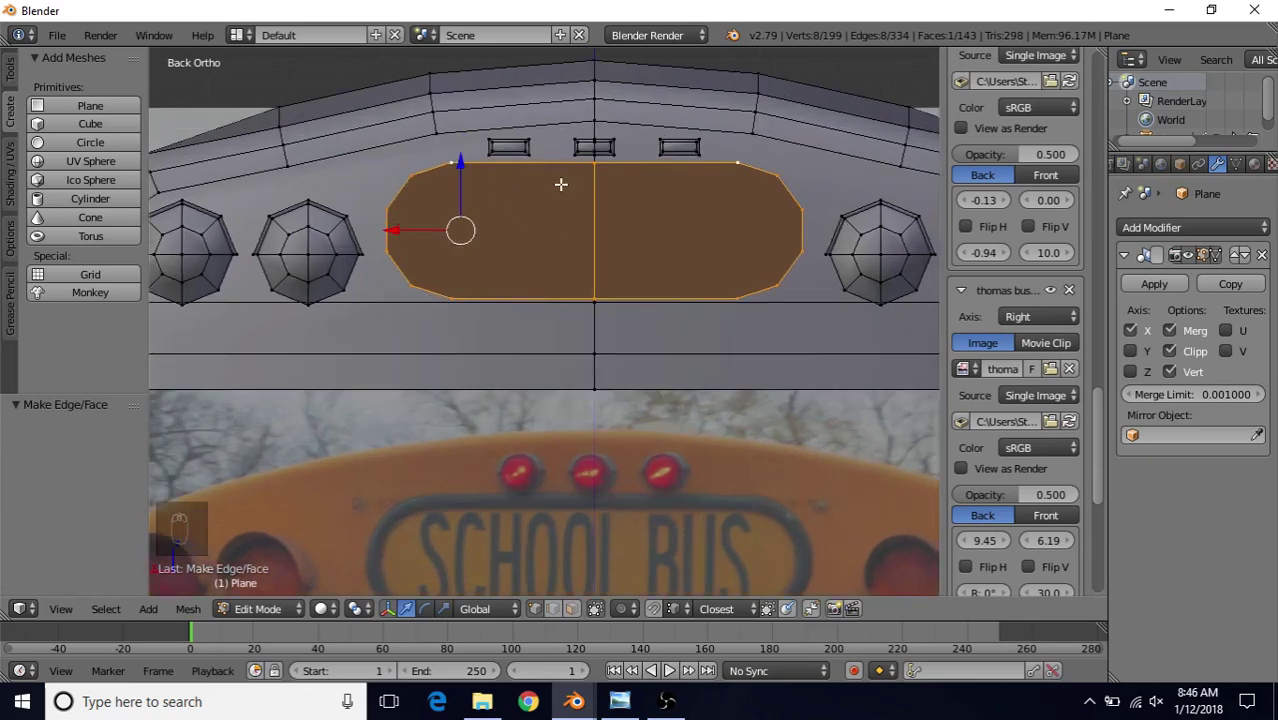
key("i")
key("b")
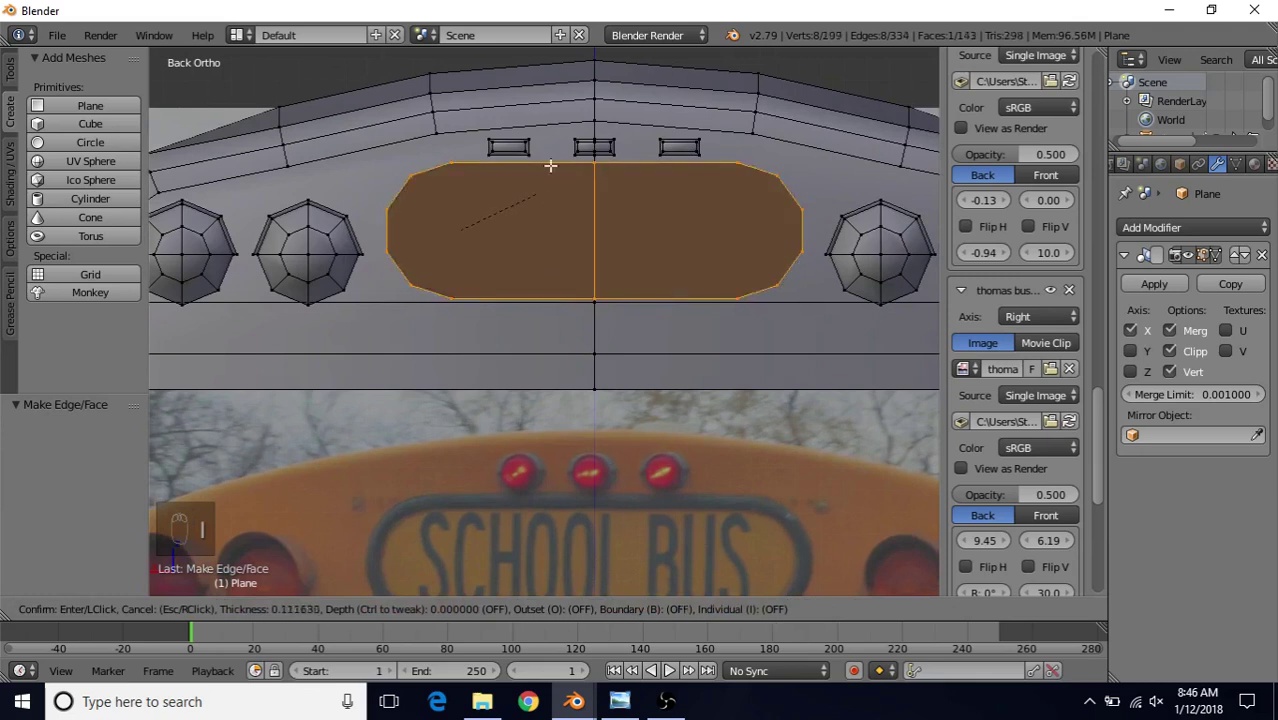
right_click(557, 172)
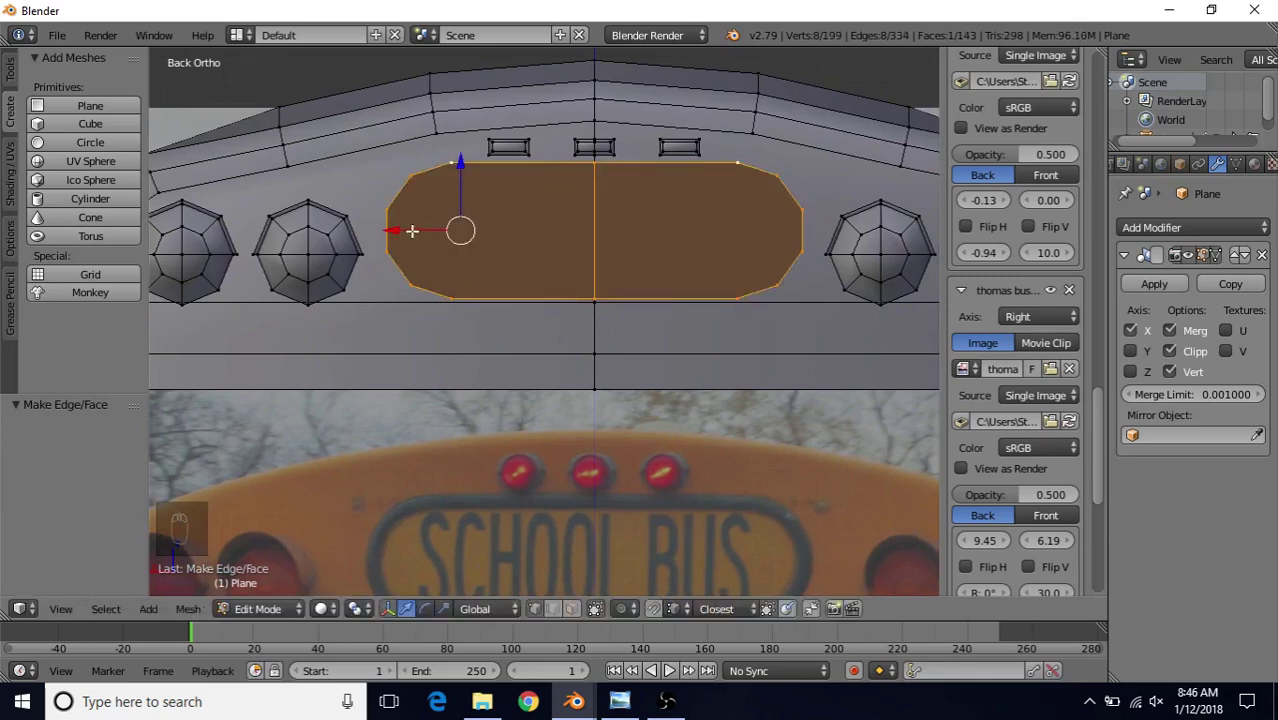
- Extrude the rounded sign face in place and scale the extruded copy up by 1.538 to form an outer ring
key("e")
right_click(590, 149)
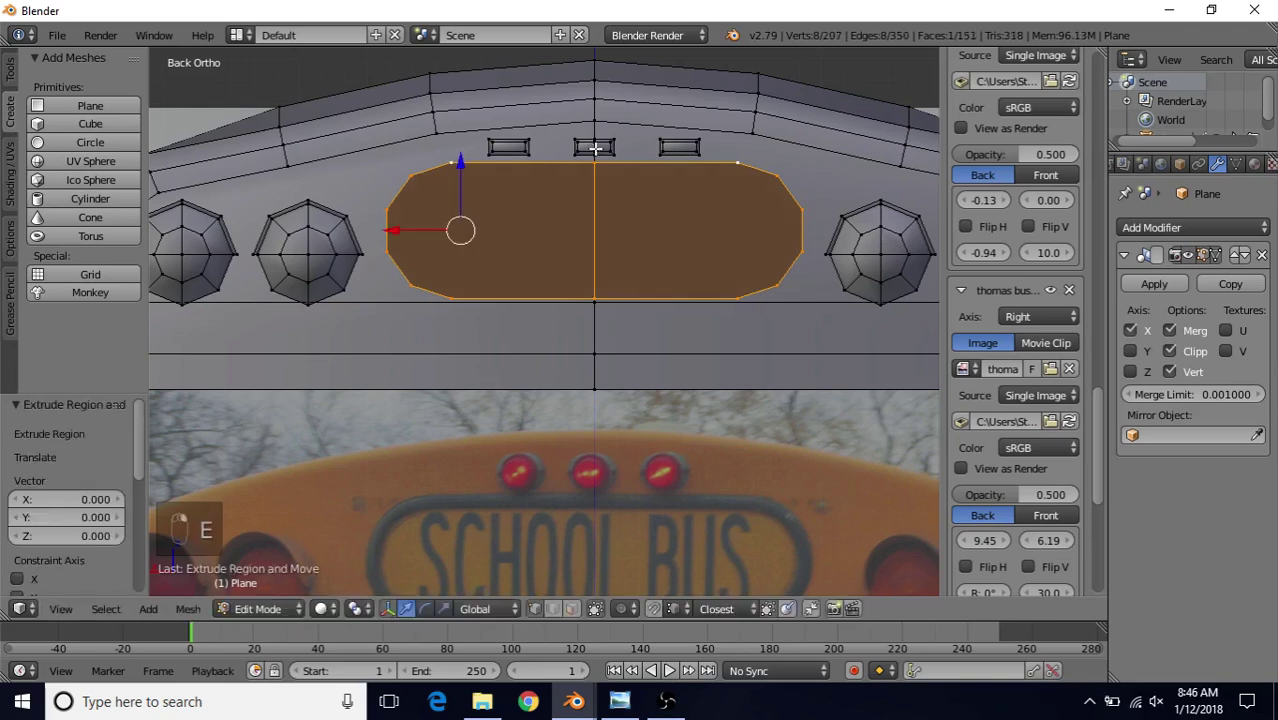
key("s")
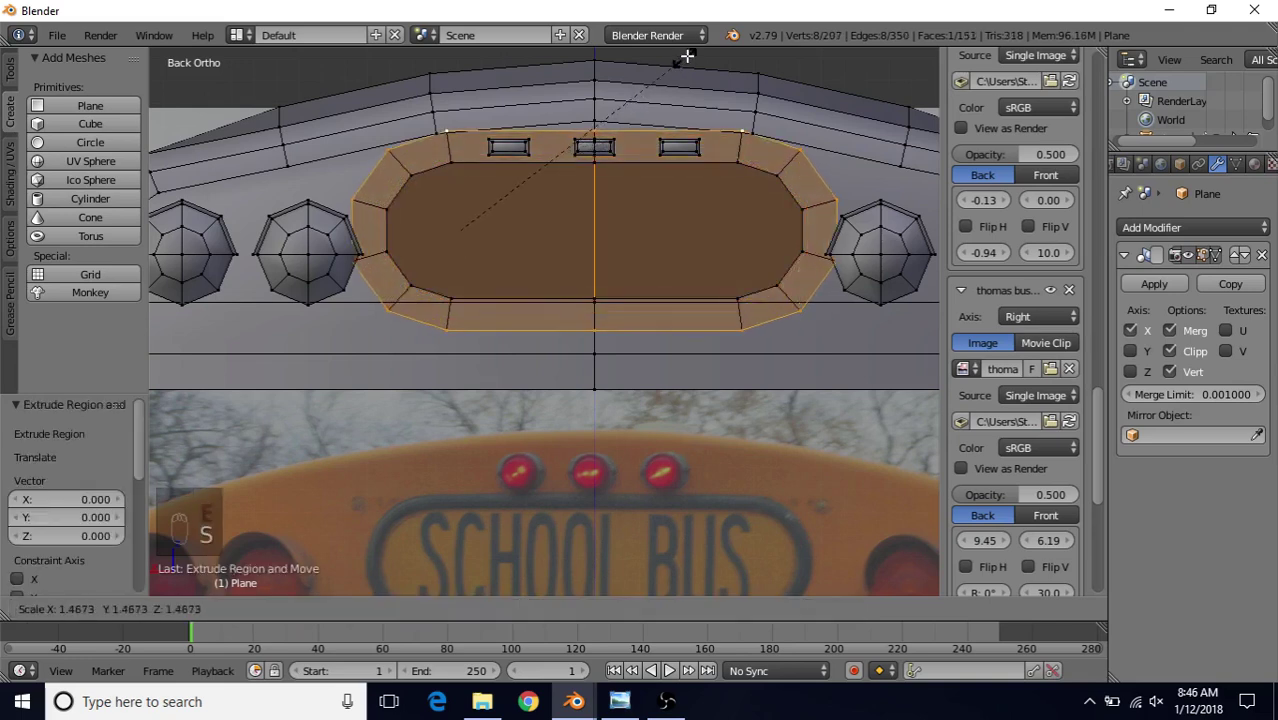
left_click(693, 592)
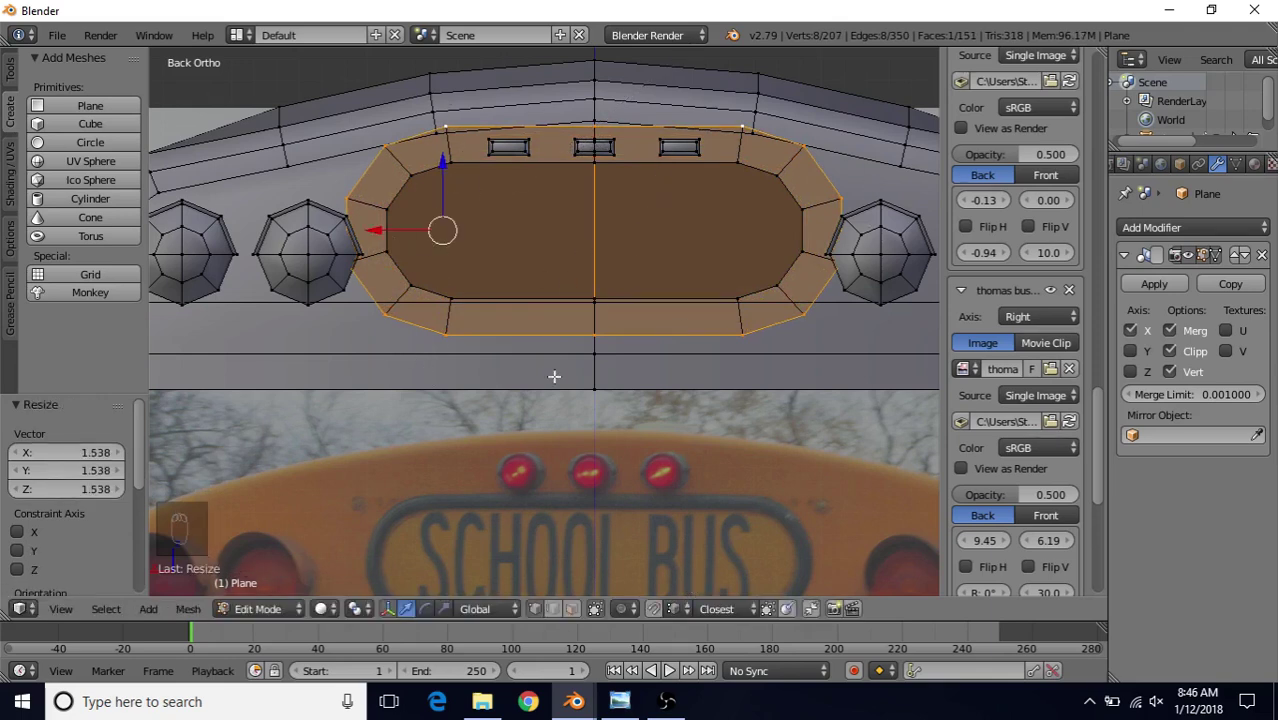
- Switch to face selection and select the original inner sign face enclosed by the outer ring
left_click(571, 608)
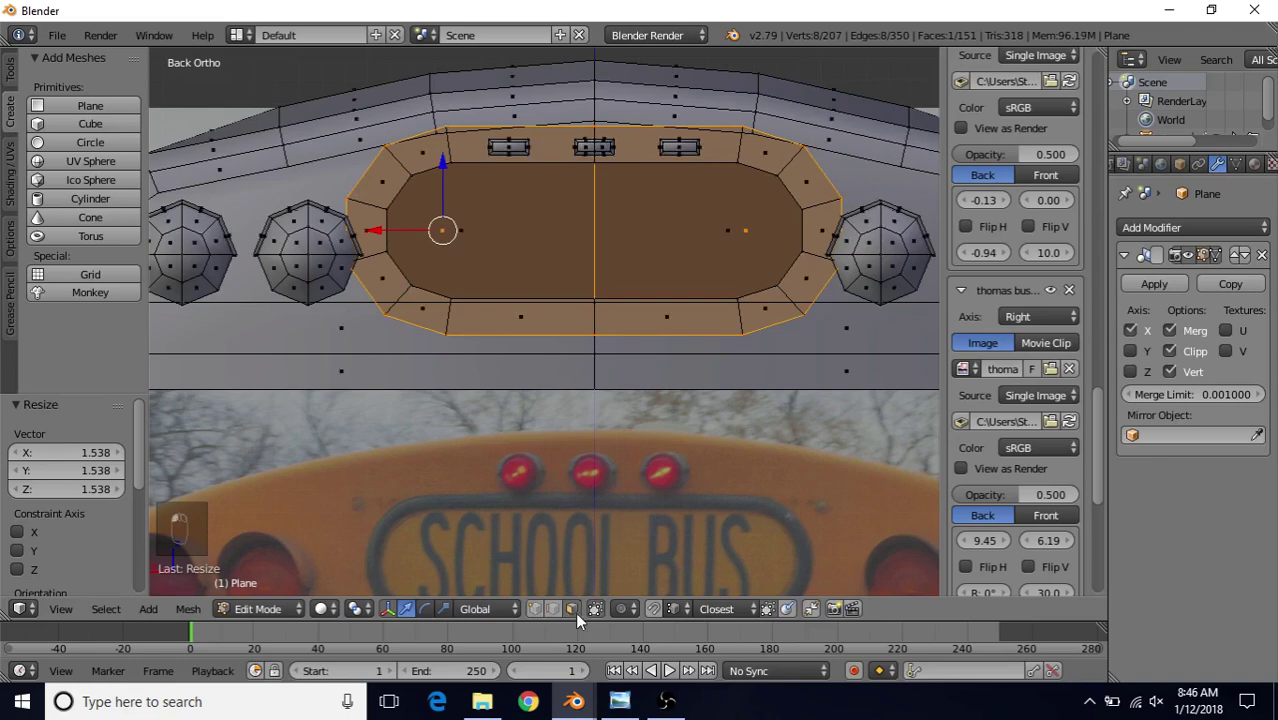
right_click(455, 229)
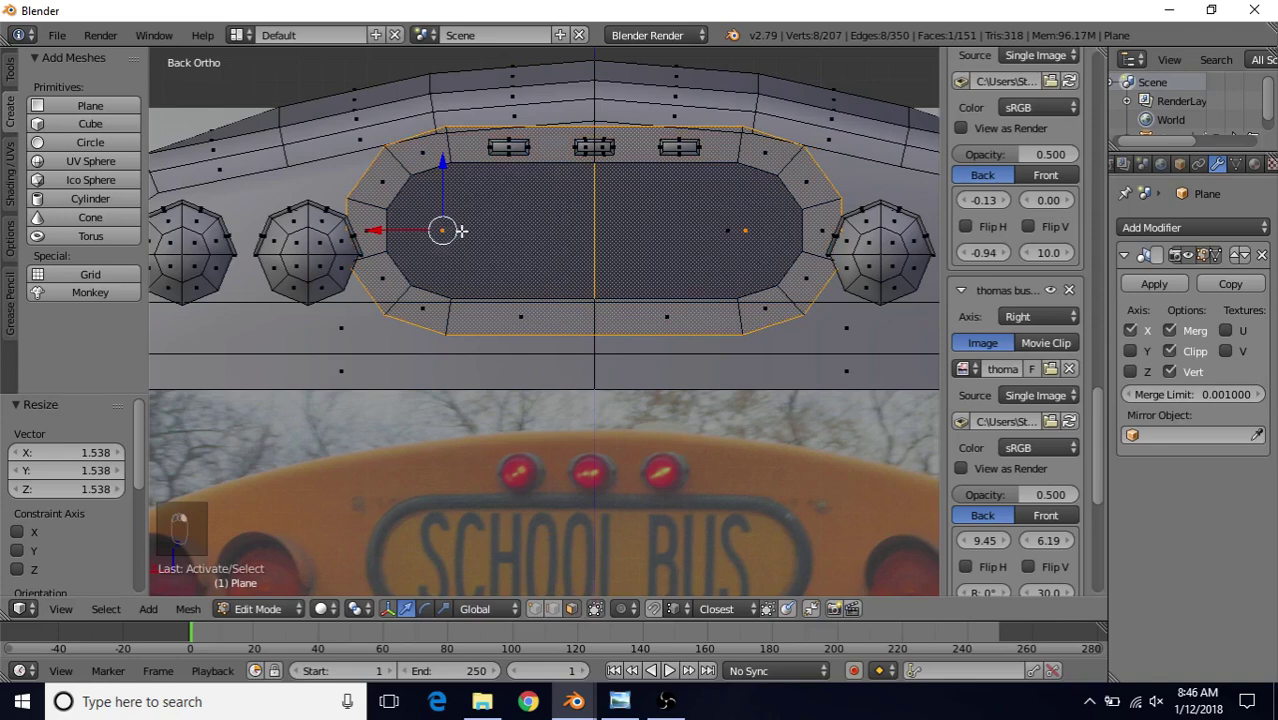
key("z")
right_click(458, 230)
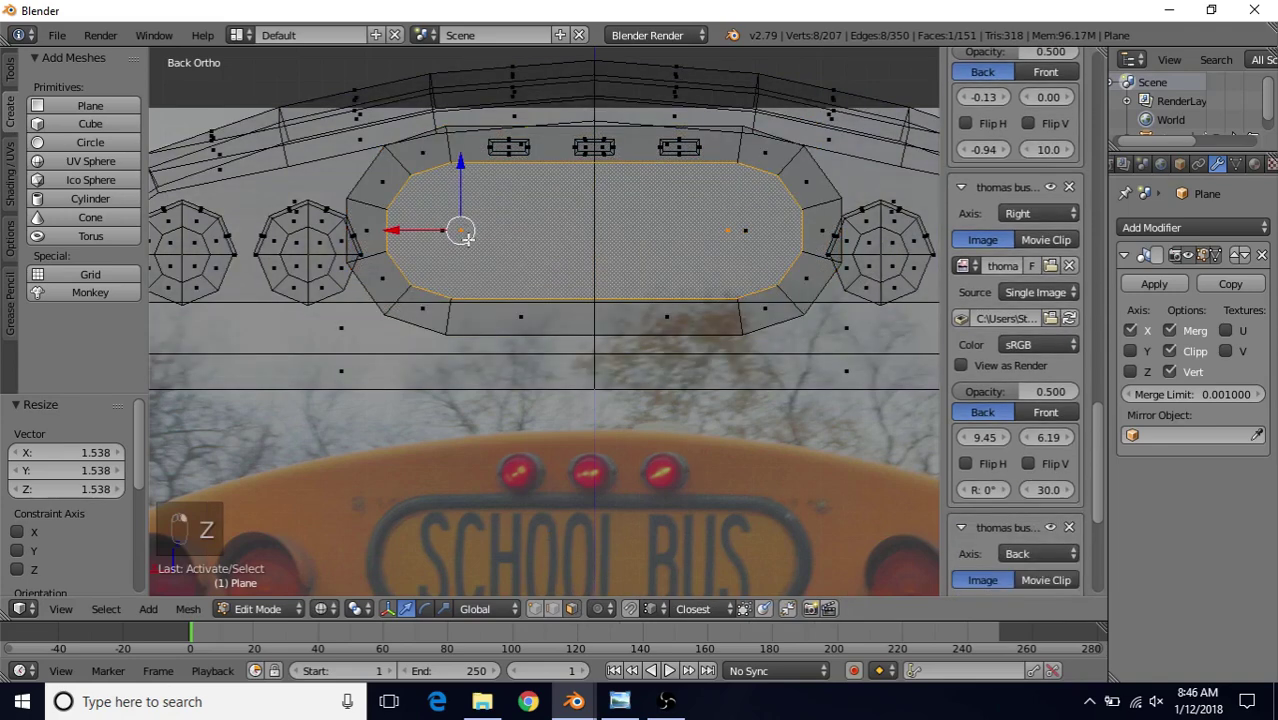
key("z")
scroll(1015, 320, "up", 3)
scroll(718, 221, "down", 2)
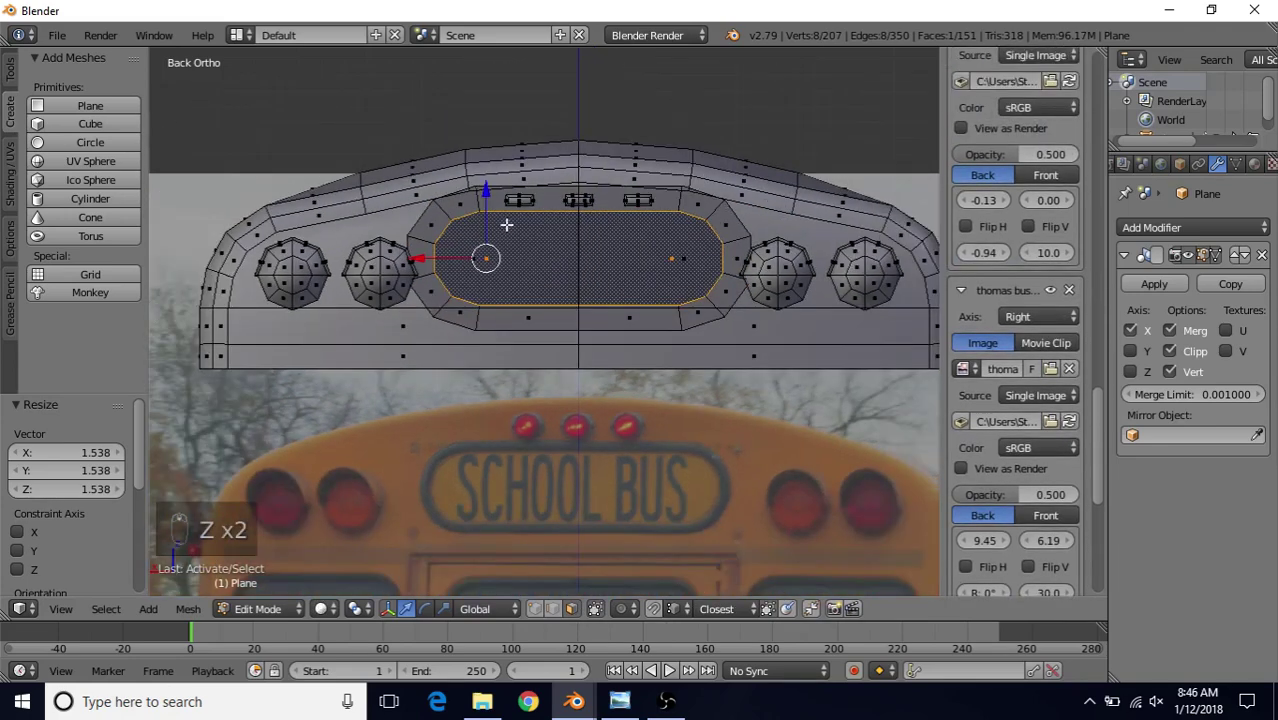
scroll(580, 288, "up", 2)
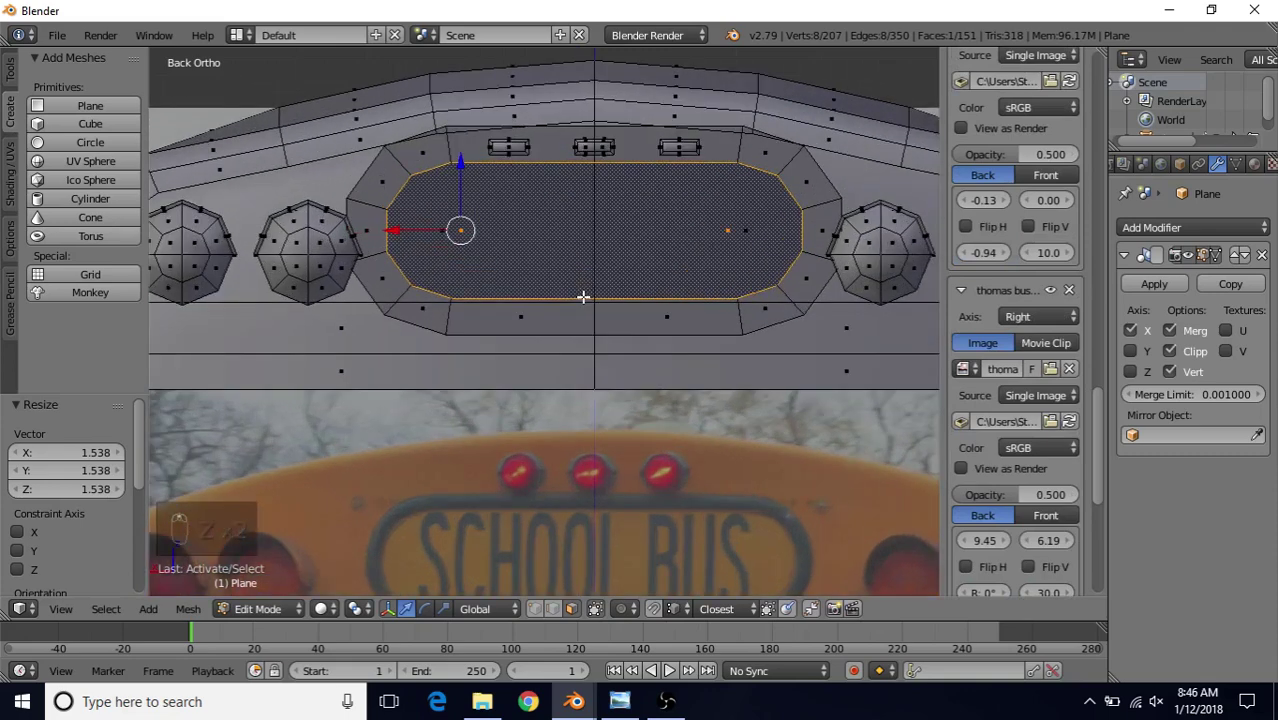
- Try to inset the inner sign face by about 0.0635 with the boundary option off
key("i")
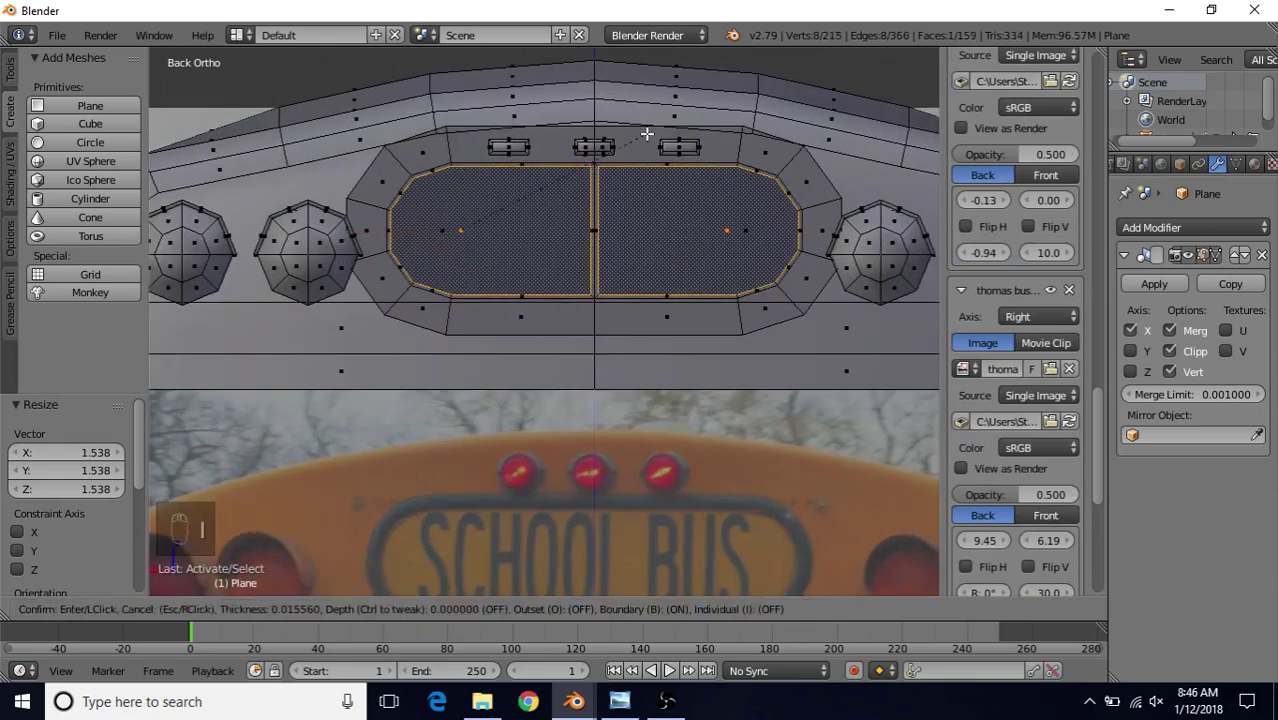
key("b")
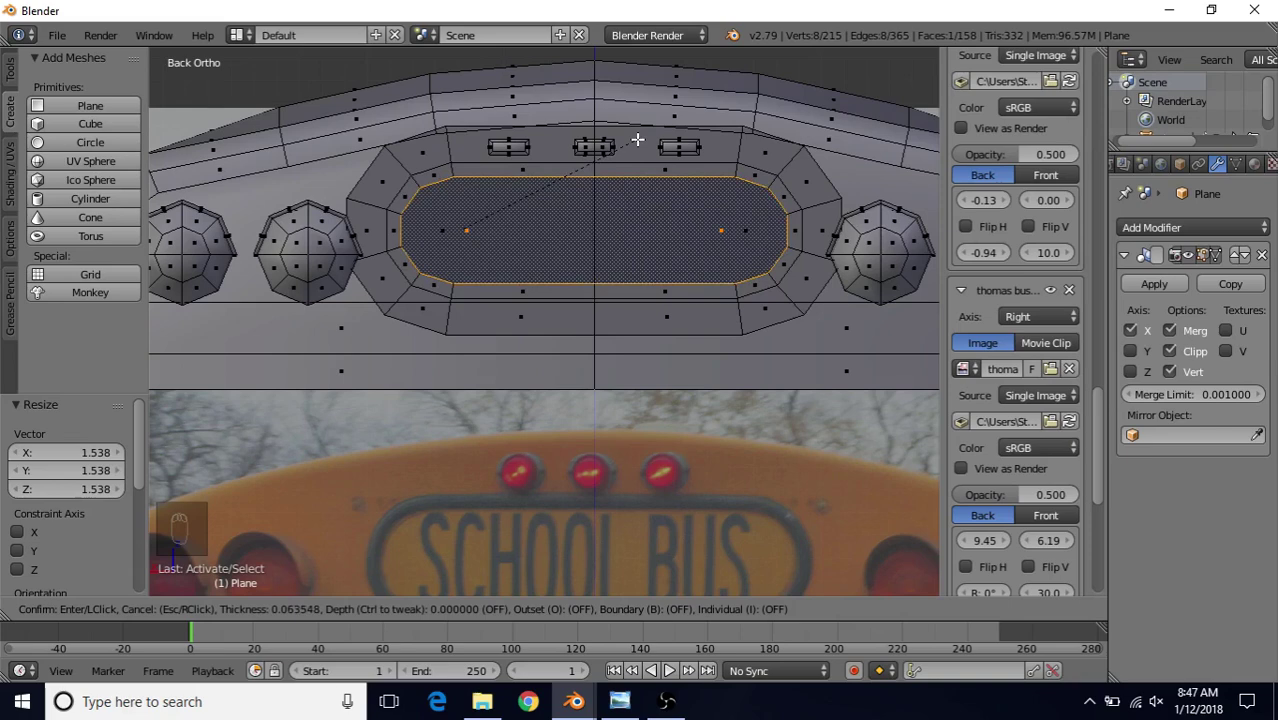
left_click(637, 140)
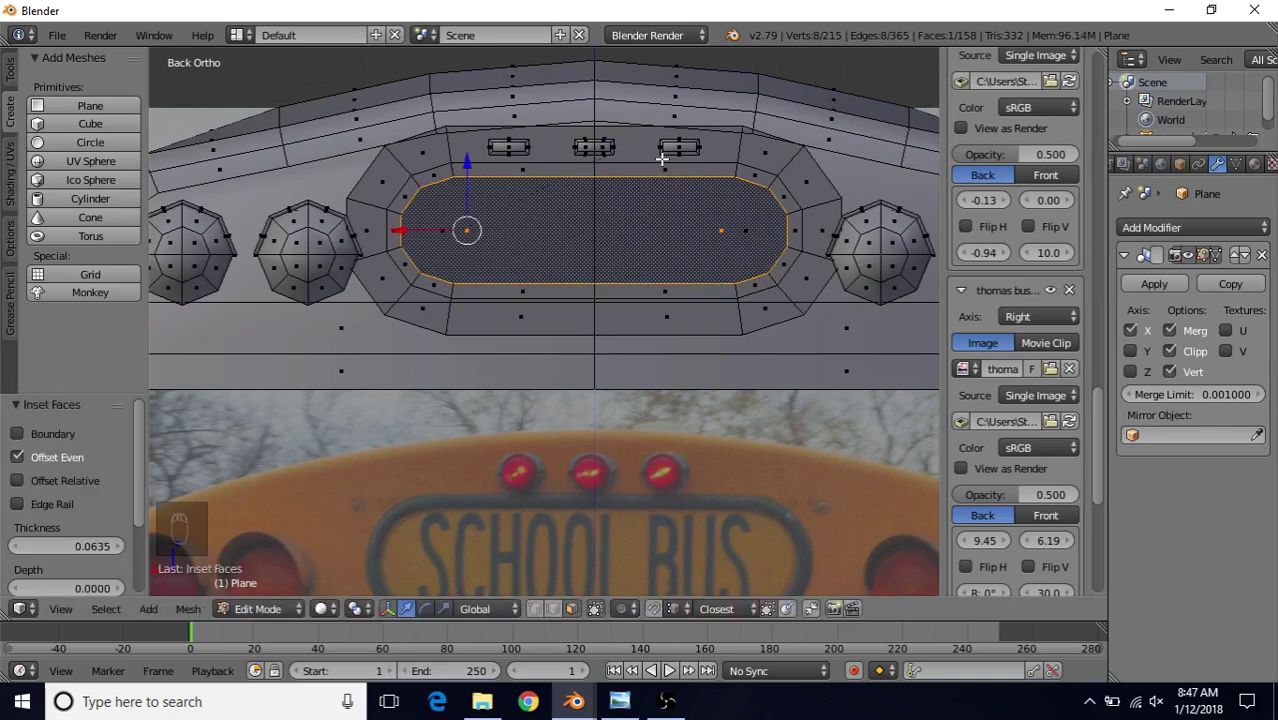
key("ctrl+z")
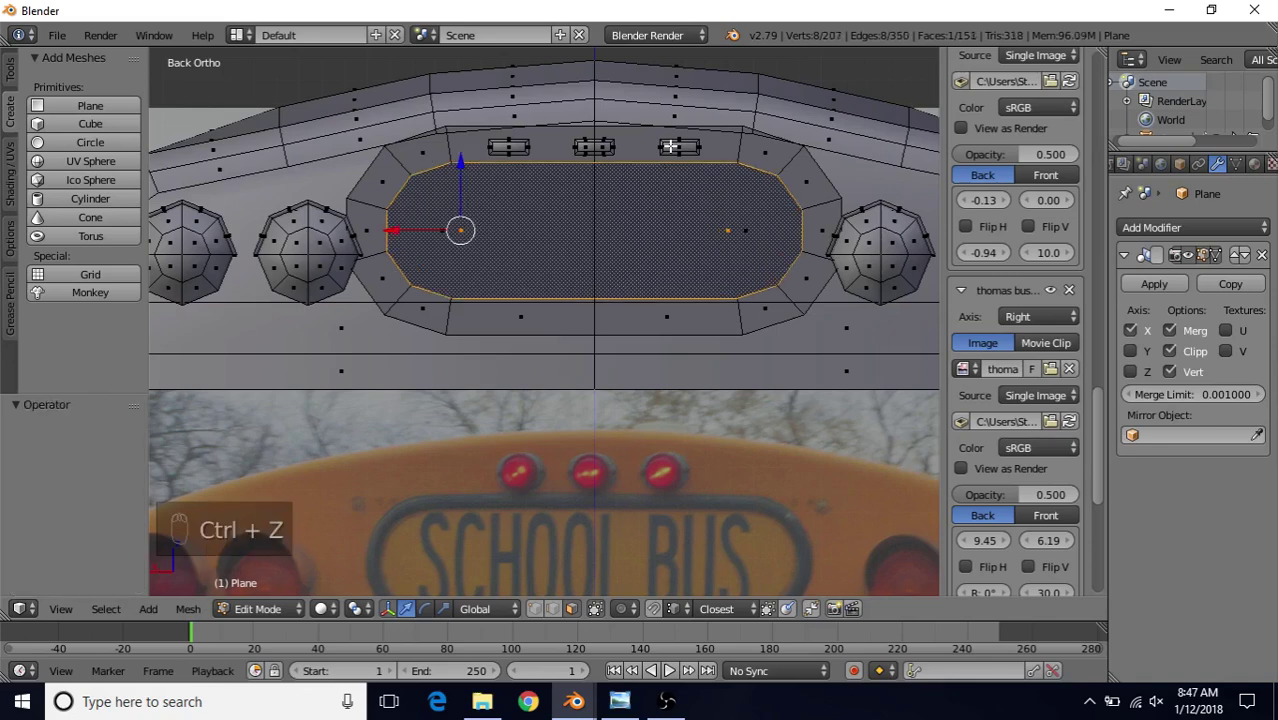
- Inset the inner sign face by about 0.0513 with the boundary option off, forming a thin border along the outline
key("i")
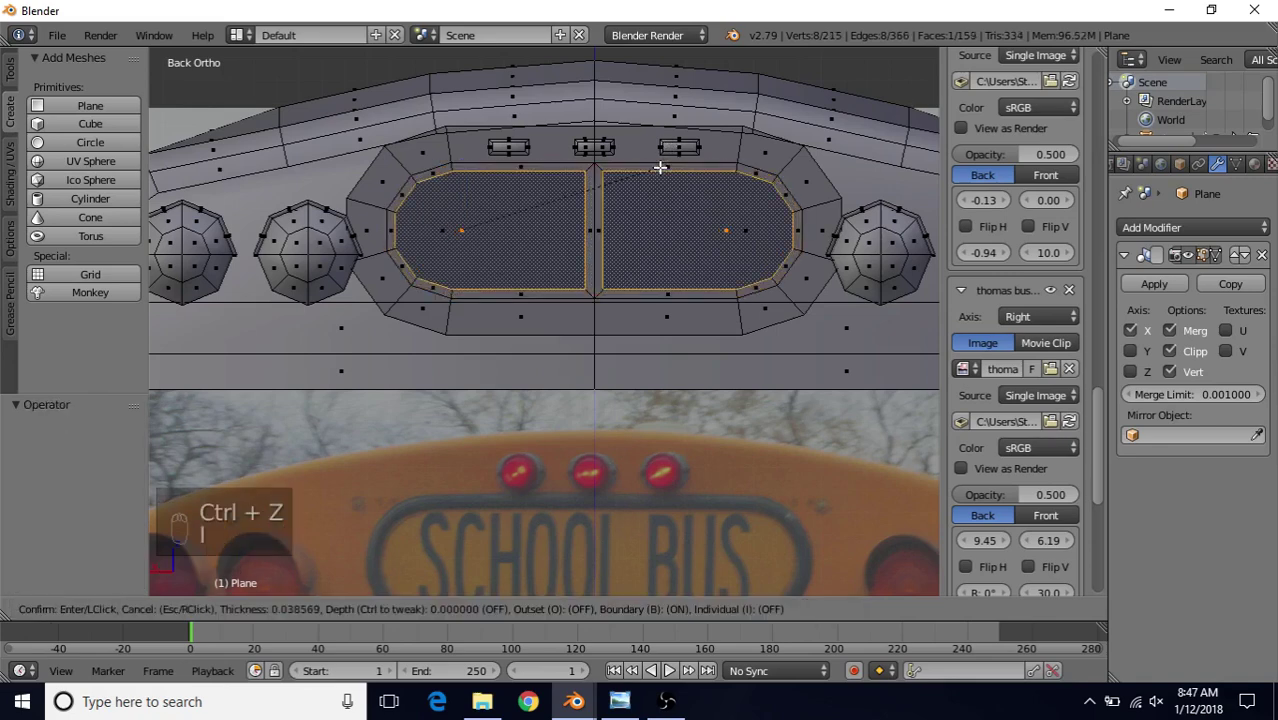
key("b")
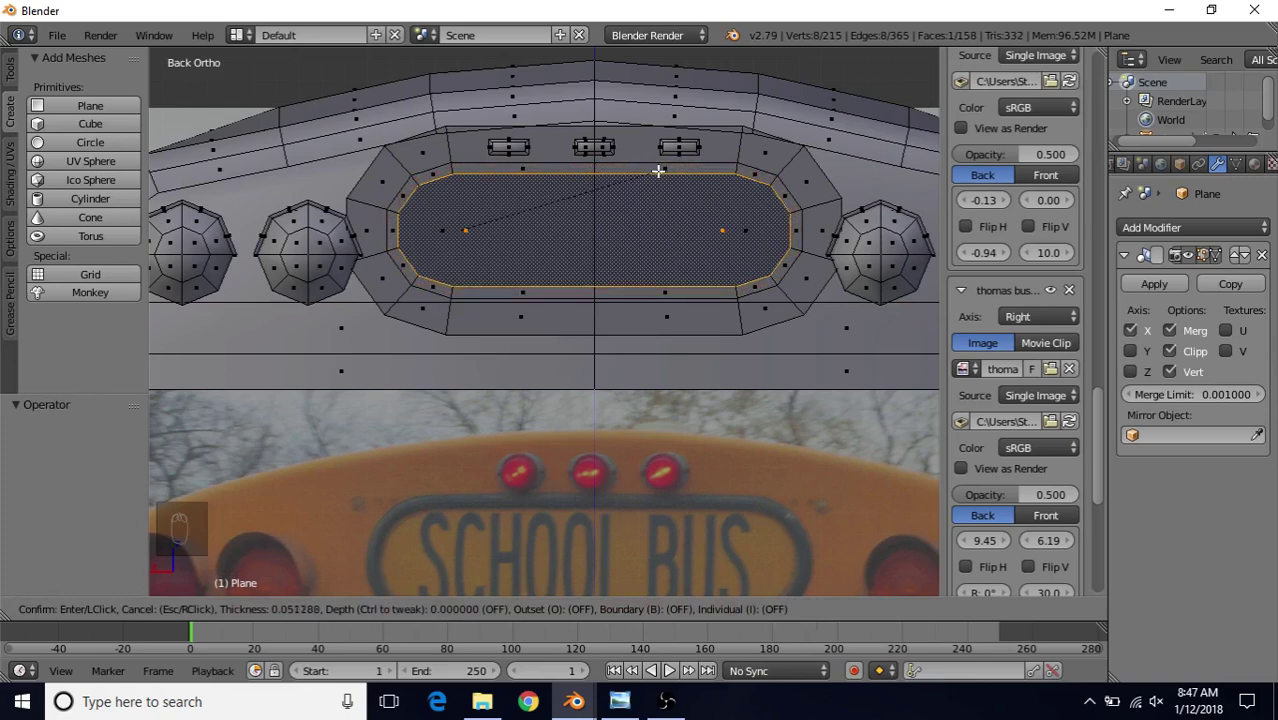
left_click(658, 171)
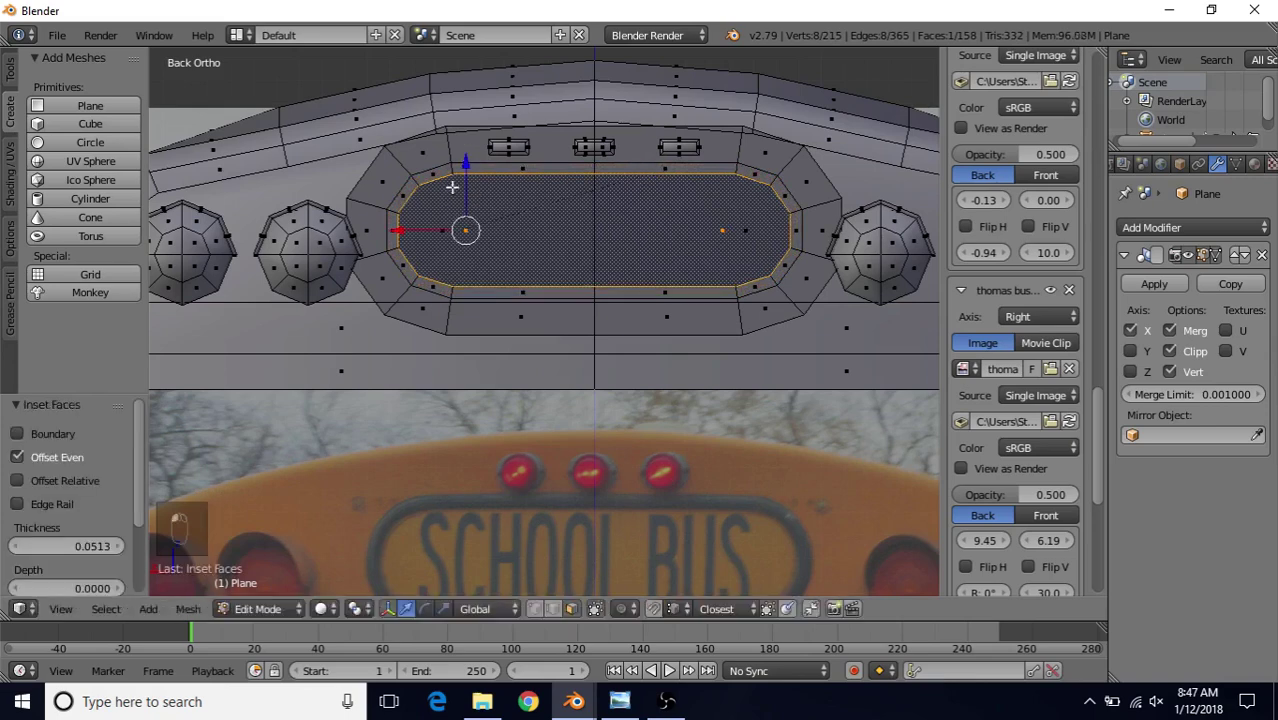
- Delete the faces of the wide outer ring and the enlarged sign face, keeping the thin inset border and its inner face
middle_click_drag(601, 210, 650, 248, "shift")
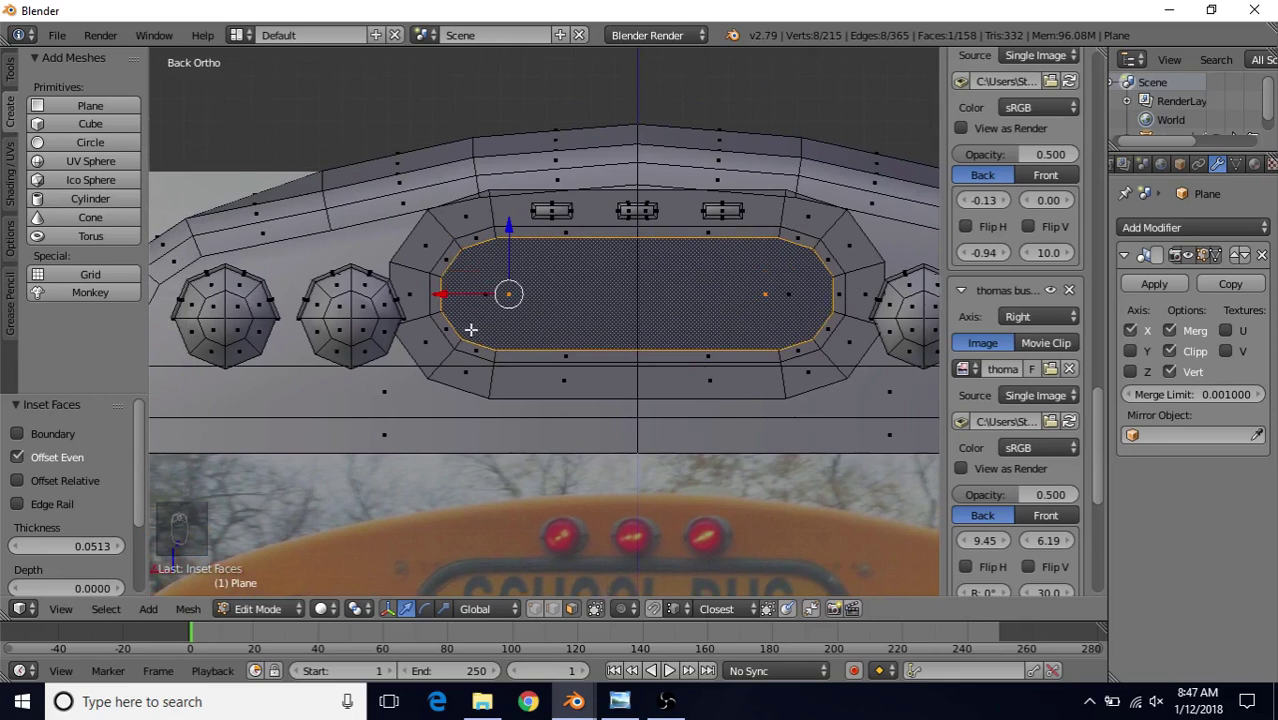
right_click(445, 225, "alt")
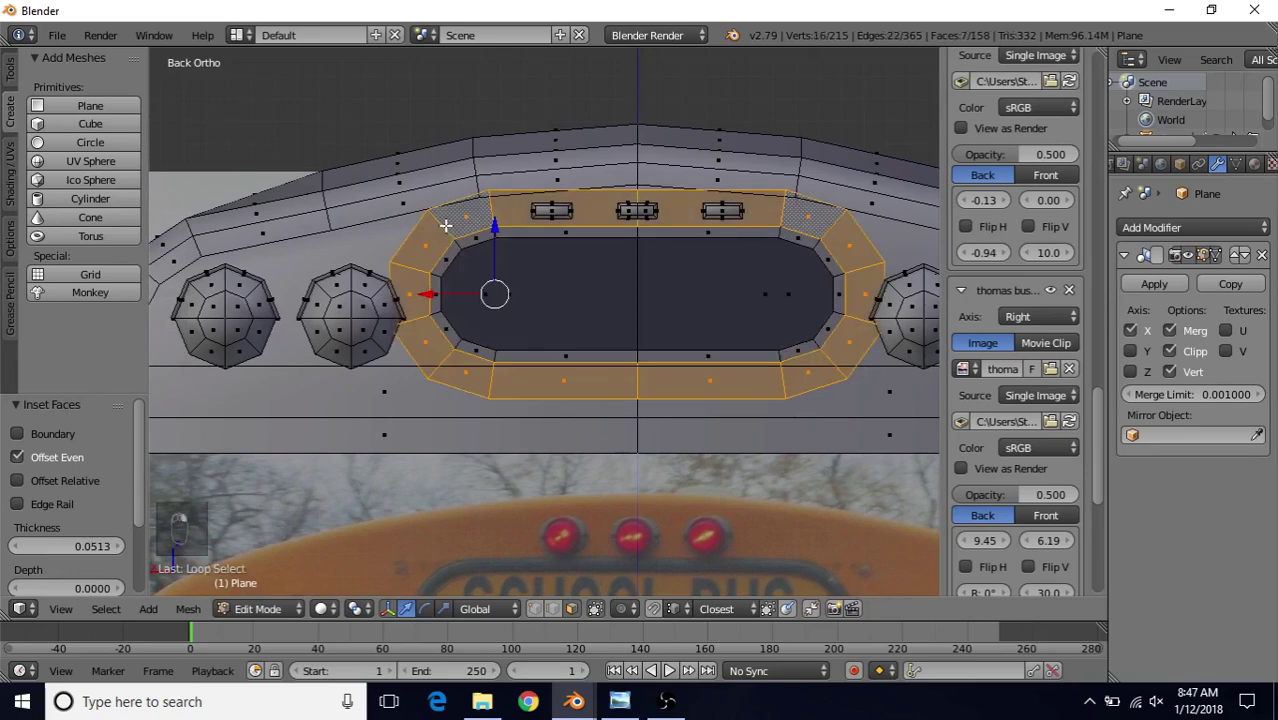
key("Delete")
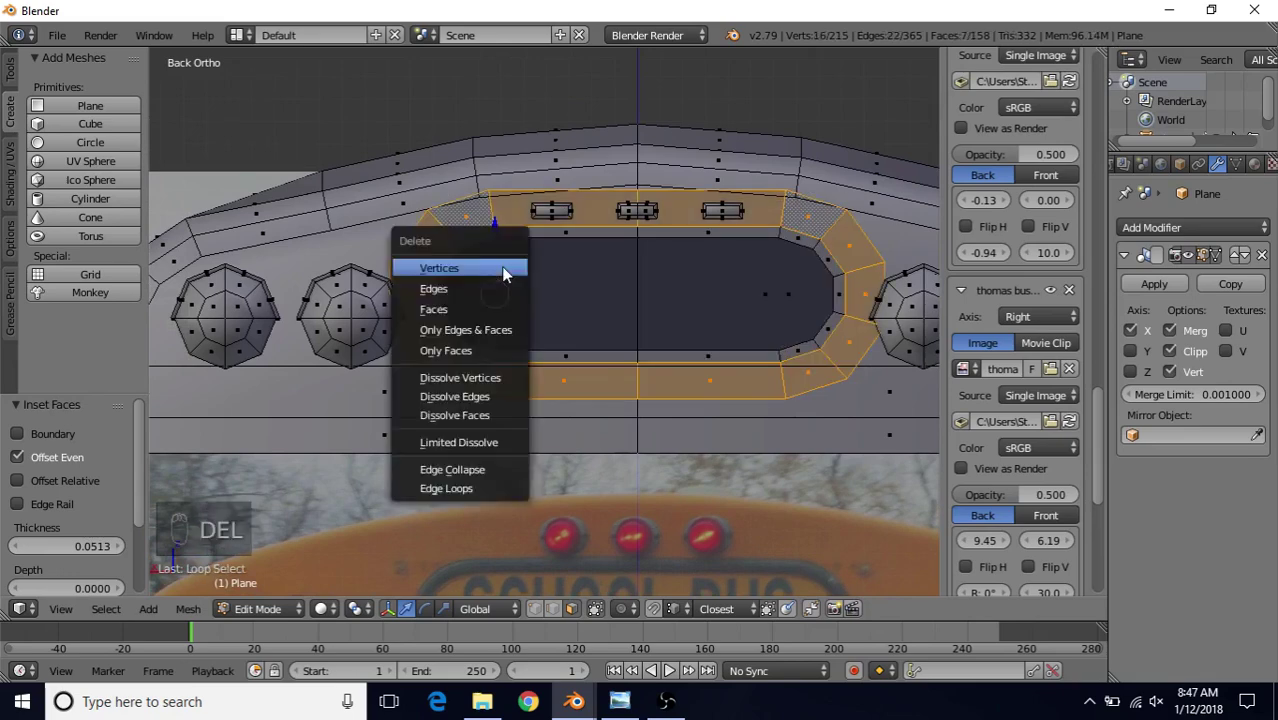
left_click(453, 309)
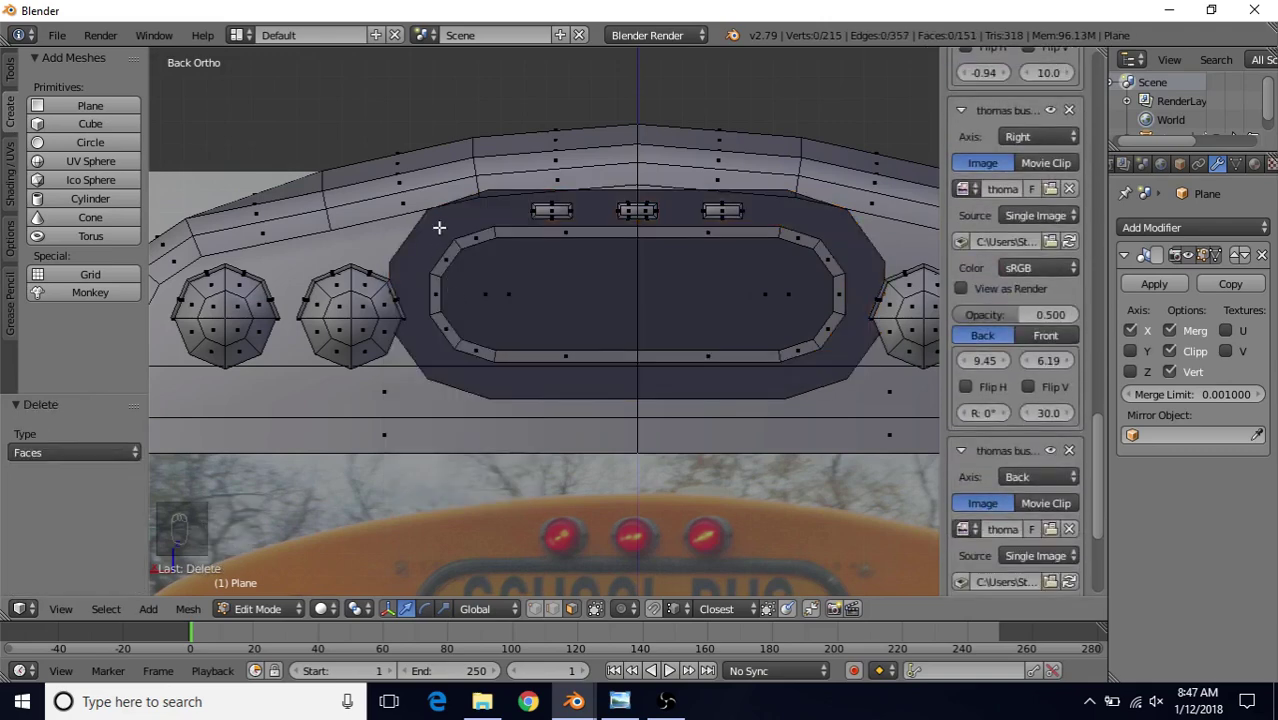
right_click(439, 228)
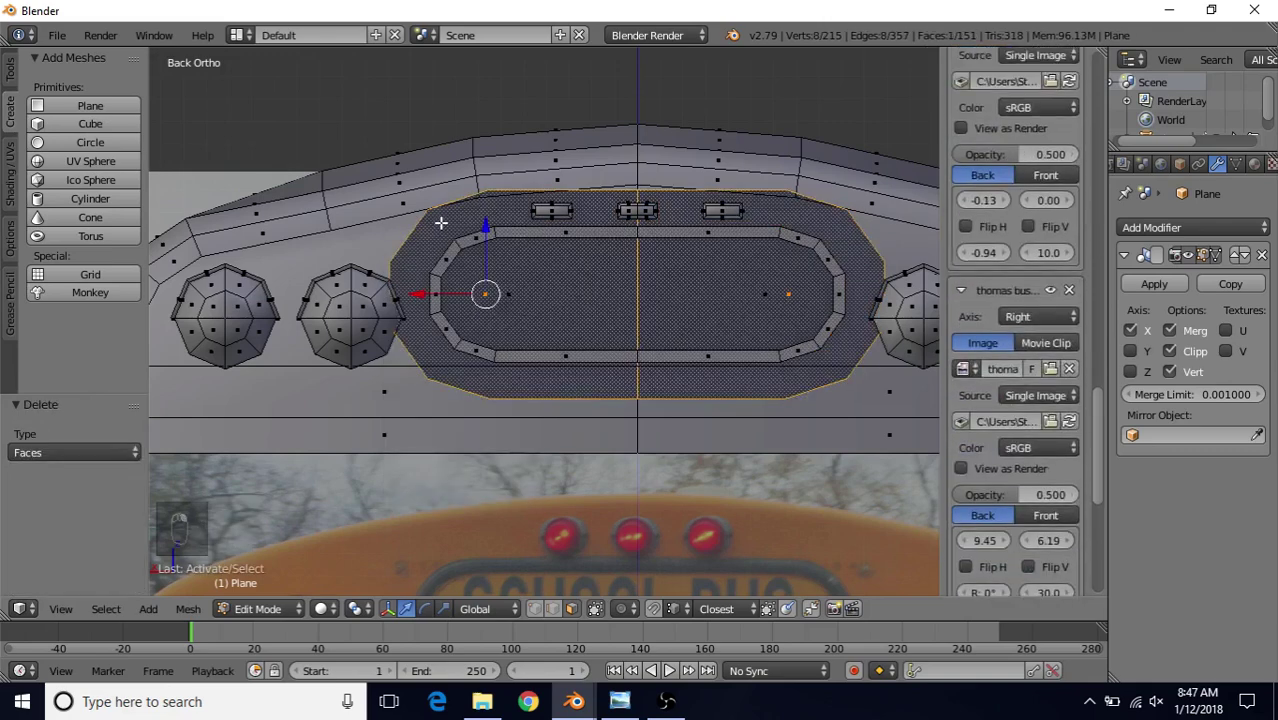
key("Delete")
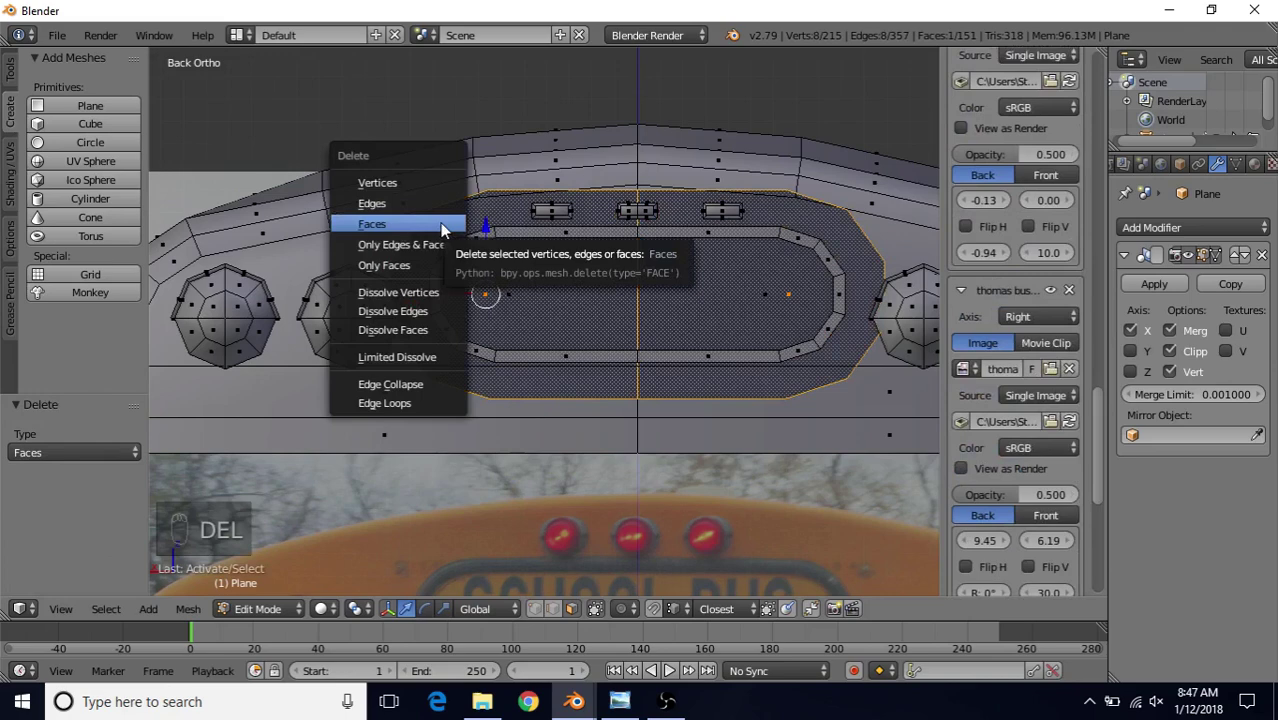
left_click(441, 229)
scroll(505, 295, "down", 3)
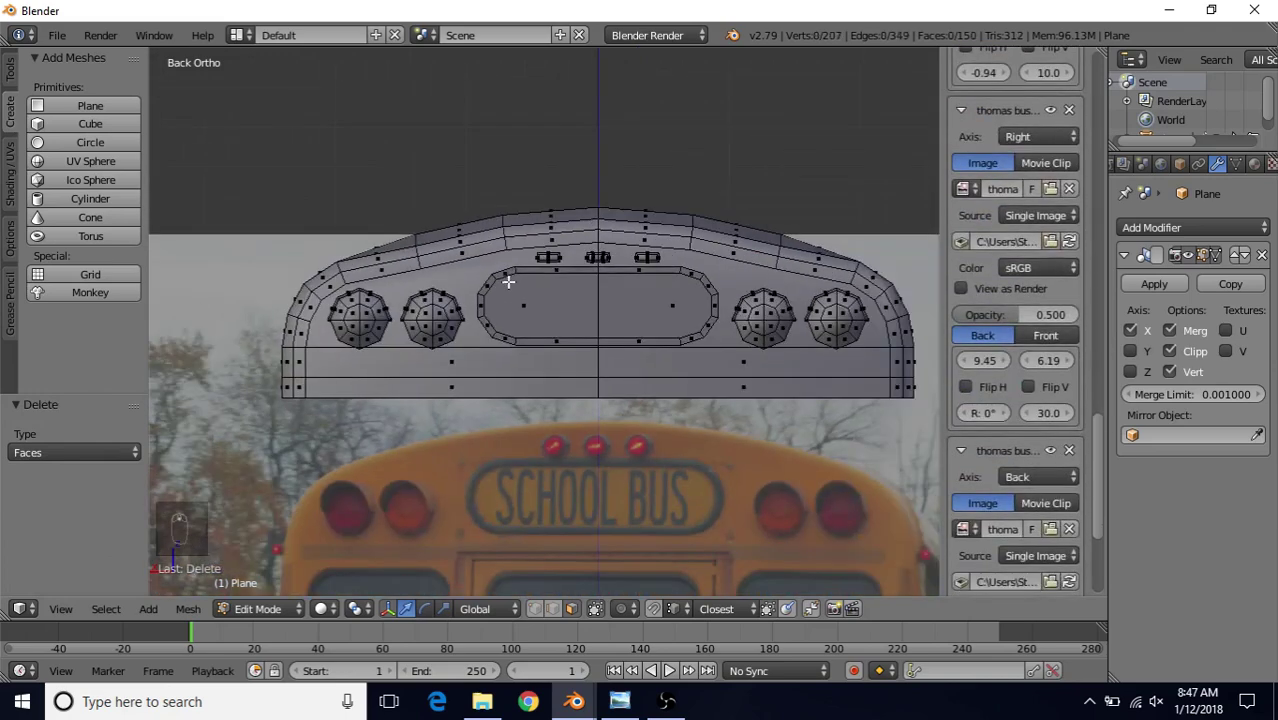
- Select the face inside the thin sign border and delete it, leaving only the rounded frame
scroll(508, 283, "up", 2)
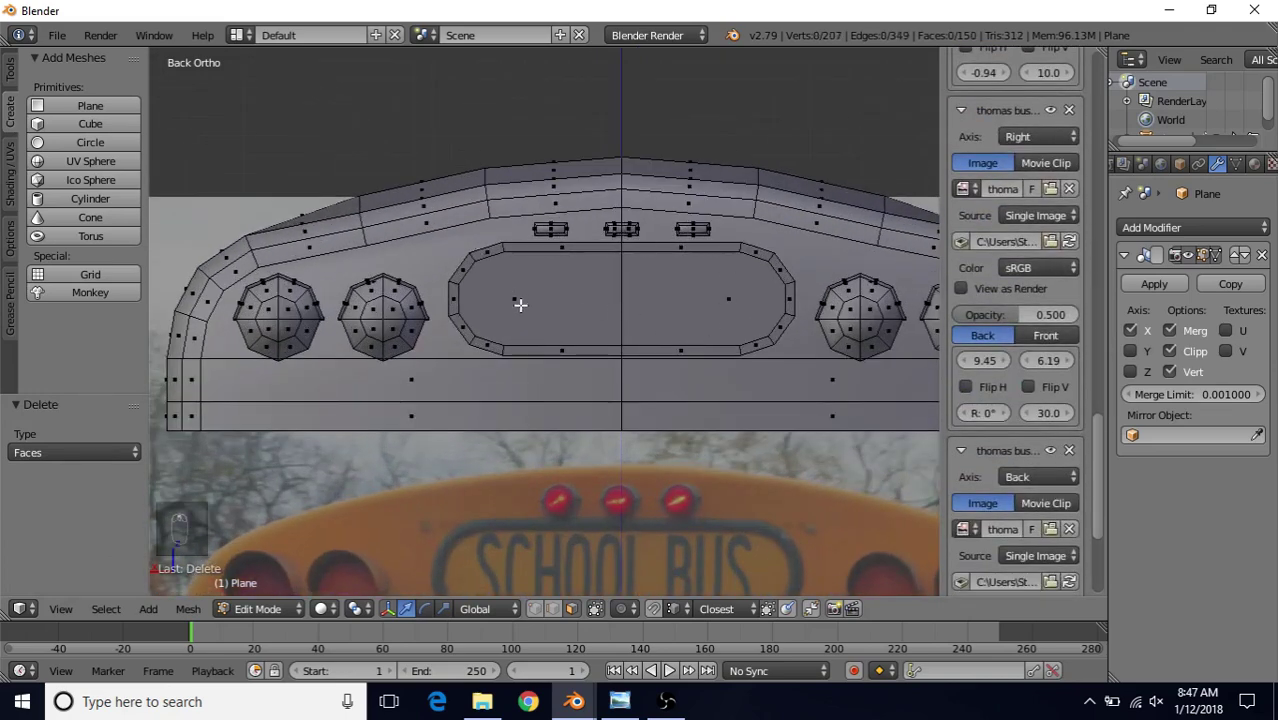
right_click(520, 301)
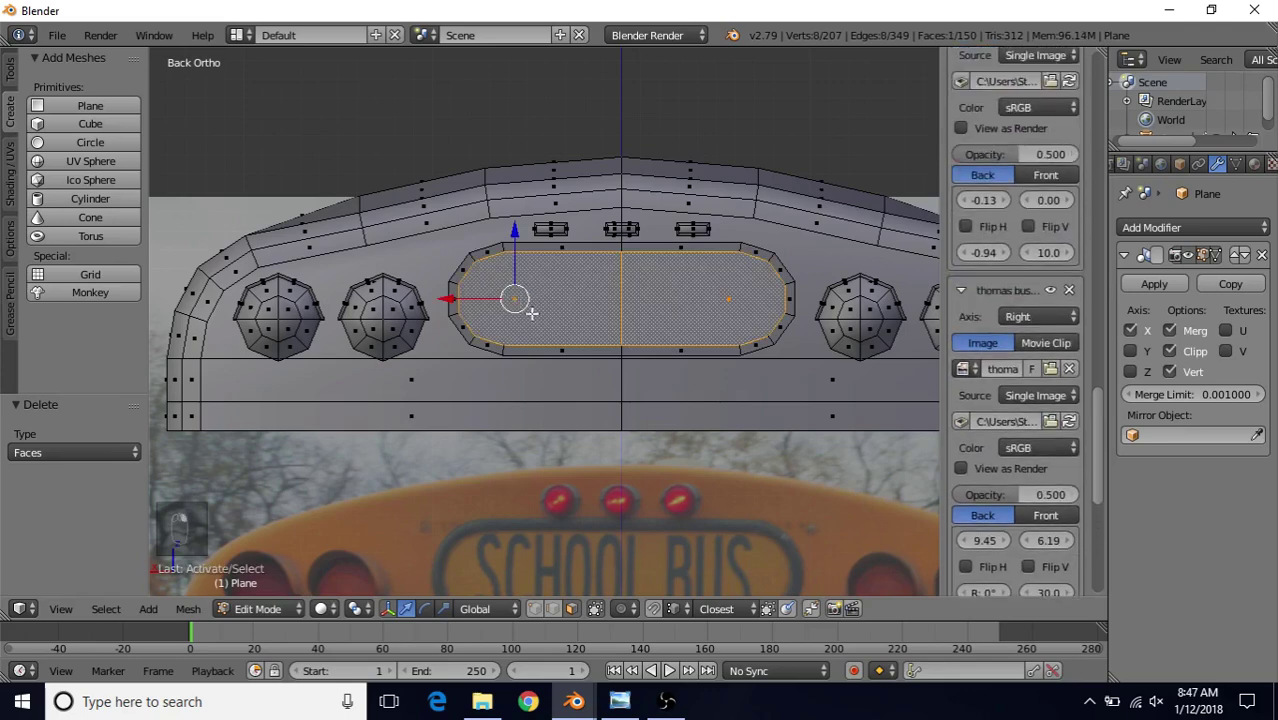
middle_click_drag(569, 326, 553, 269, "shift")
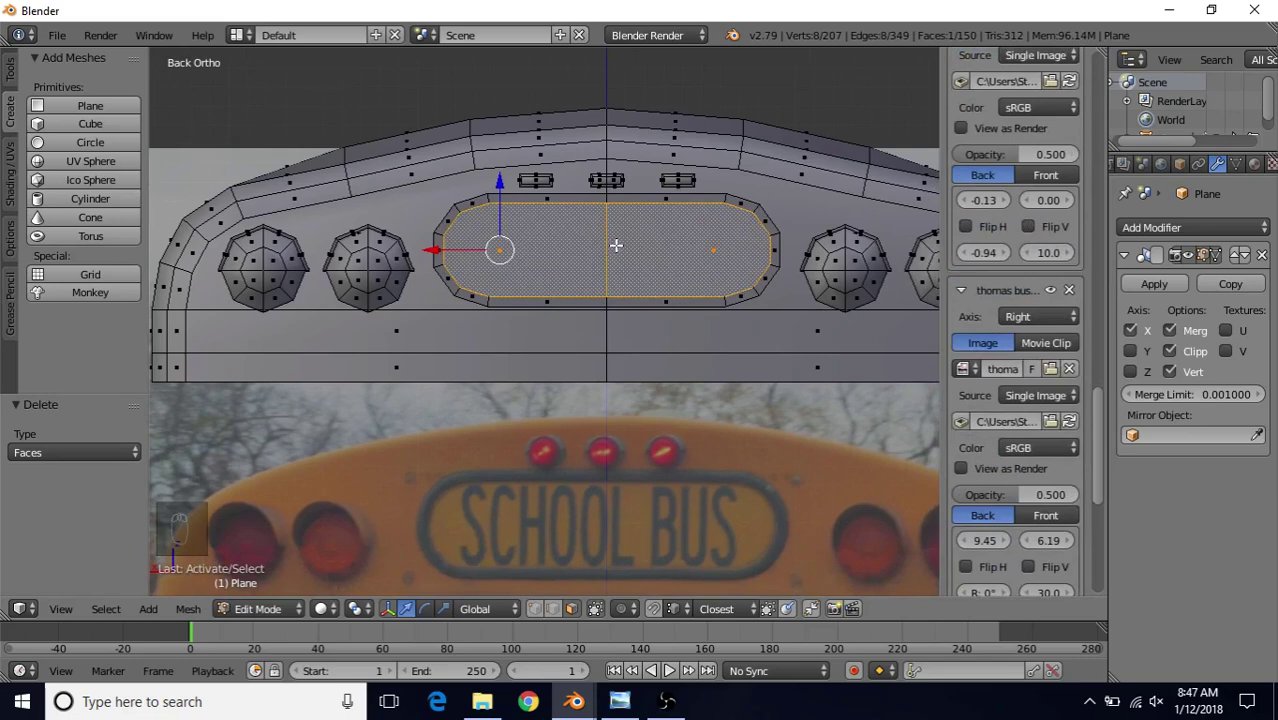
scroll(605, 240, "up", 1)
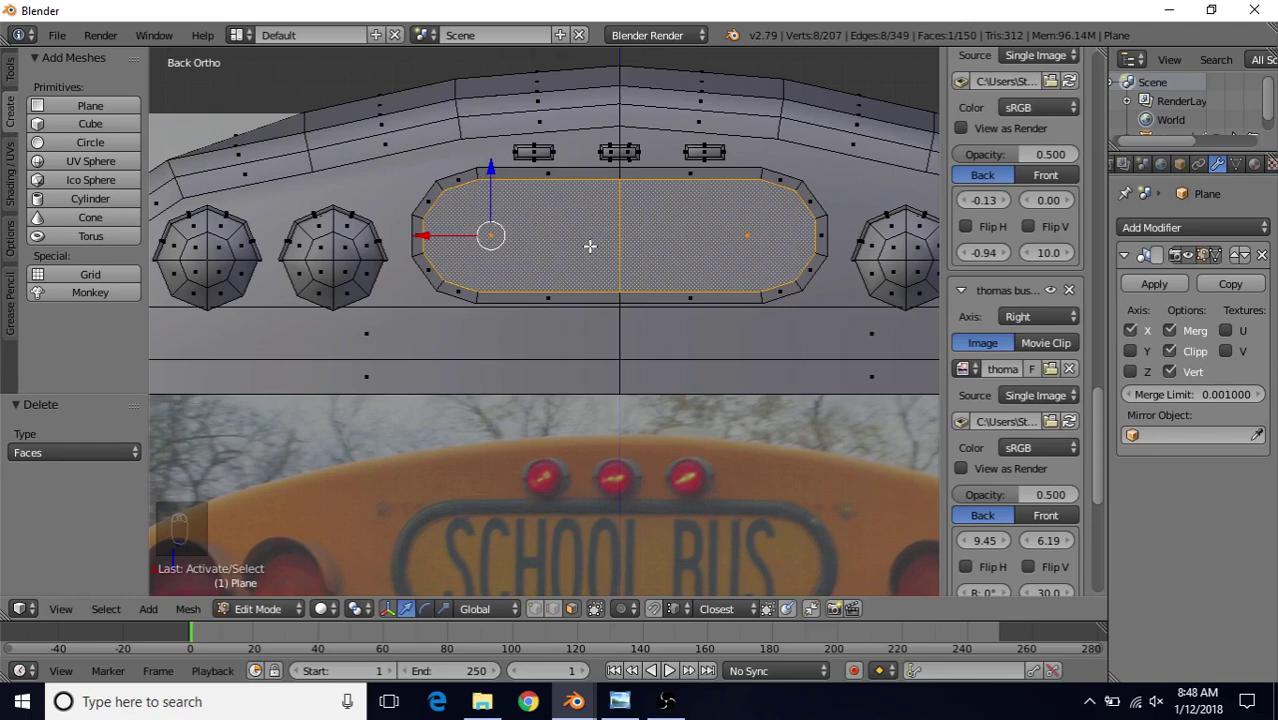
key("Delete")
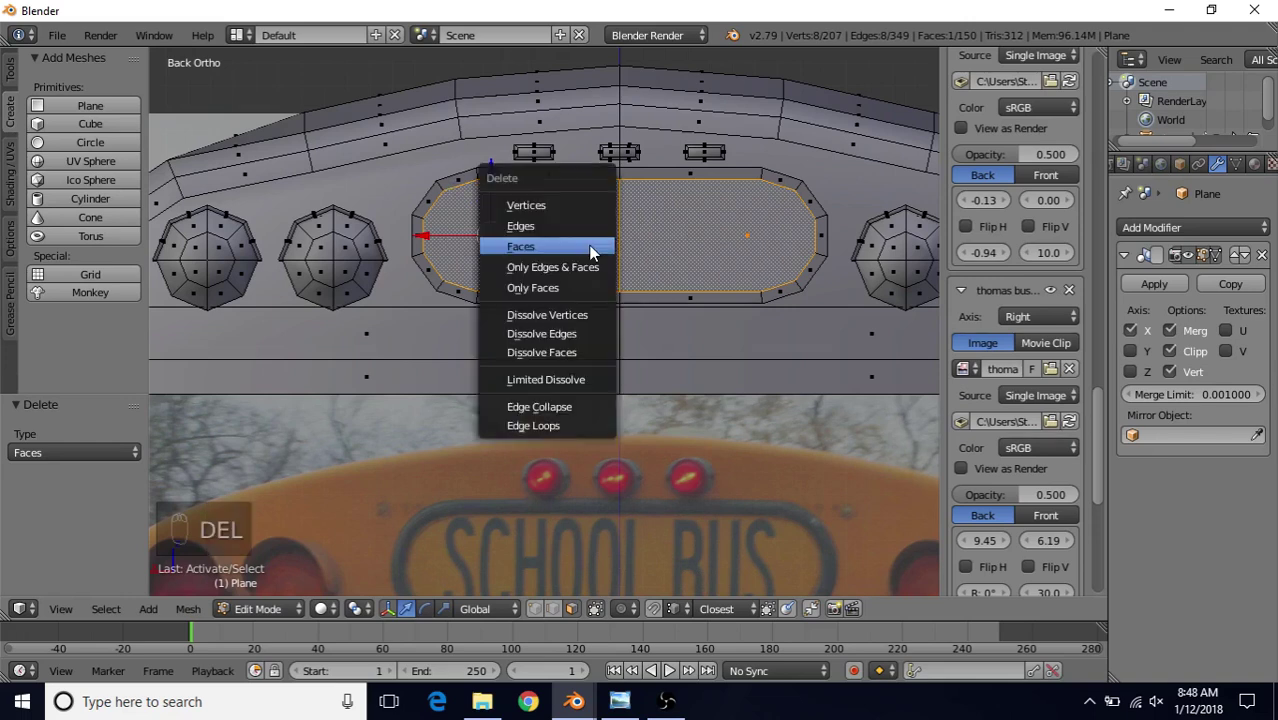
left_click(520, 246)
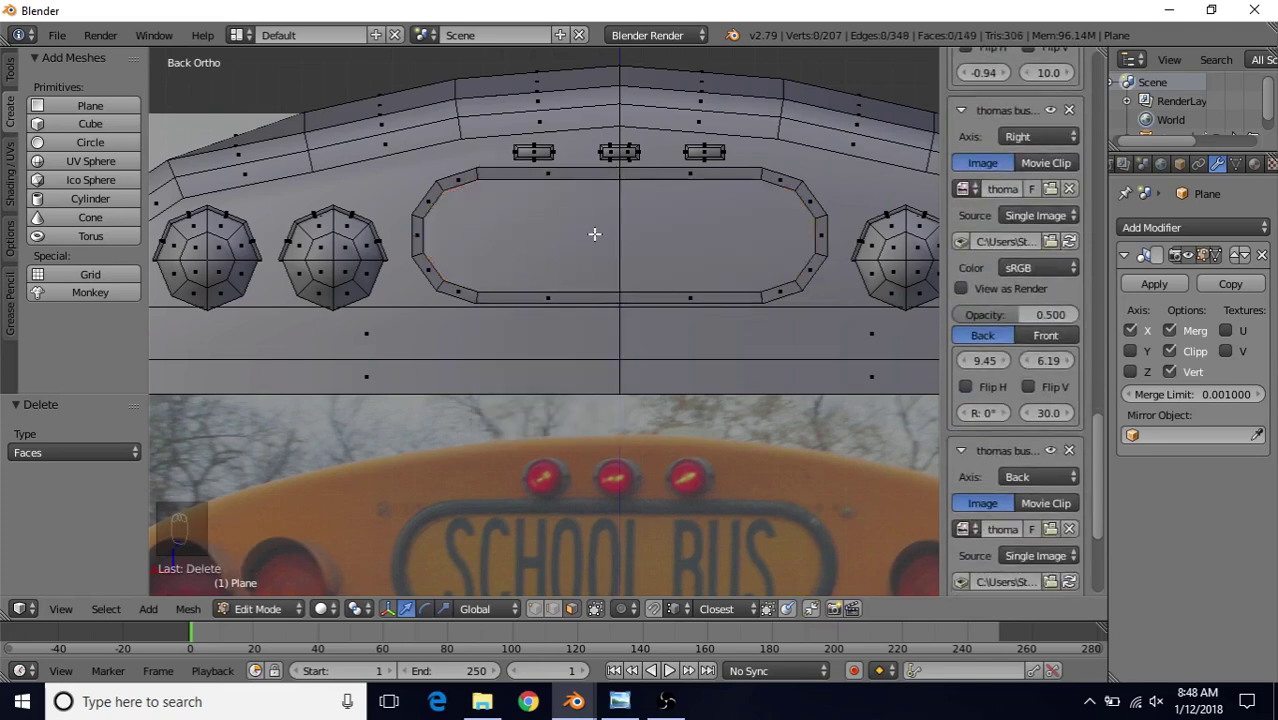
- Try a single loop cut around the rounded sign frame, then undo it
scroll(585, 221, "down", 2)
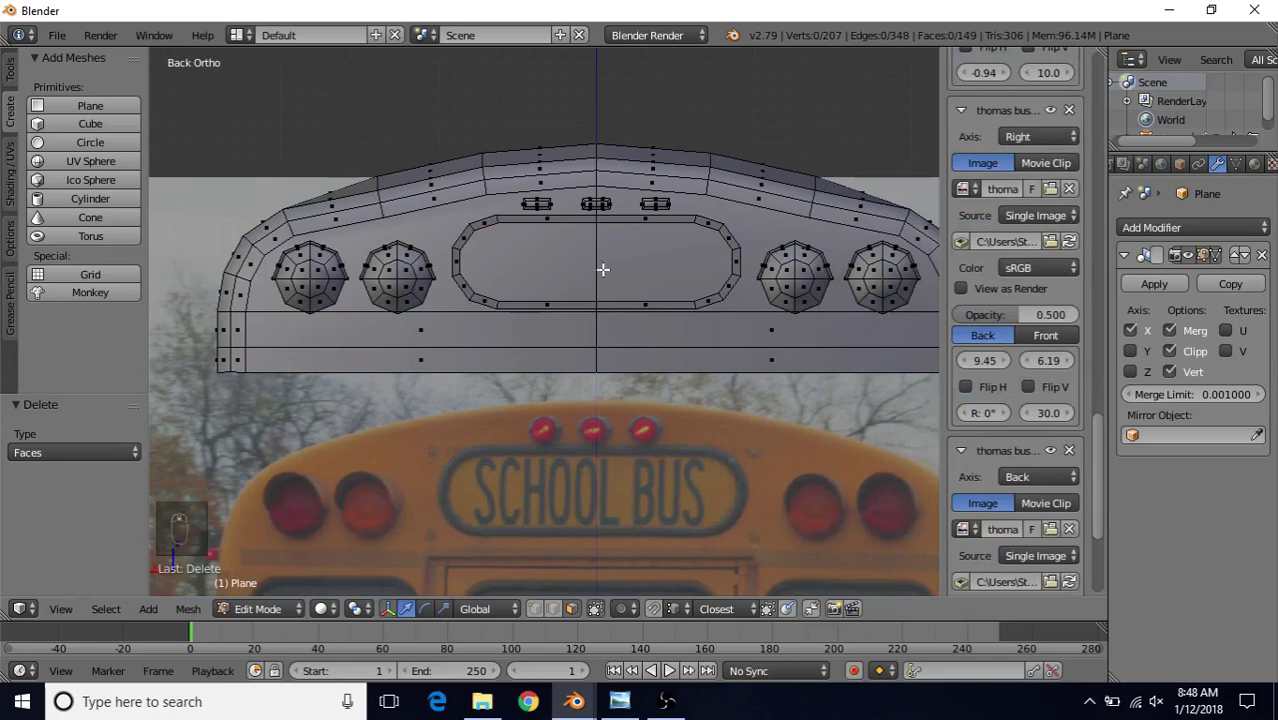
middle_click_drag(600, 270, 542, 285)
scroll(554, 284, "up", 2)
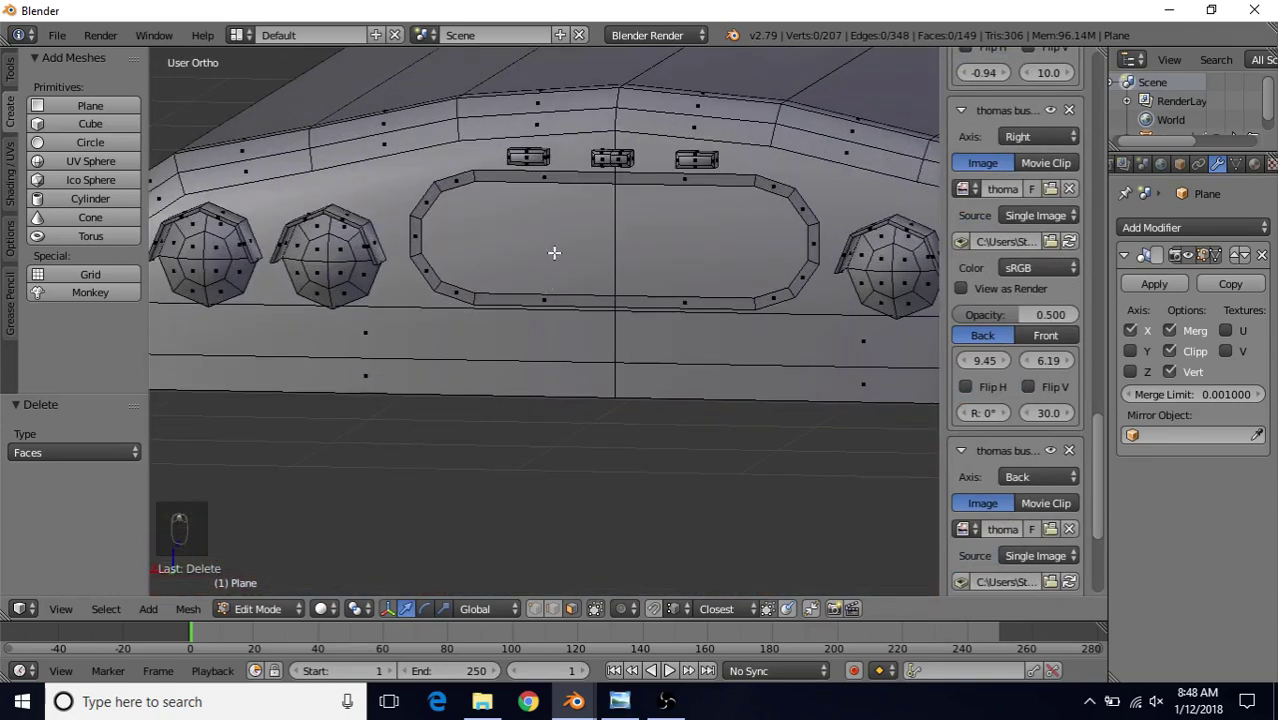
key("ctrl+r")
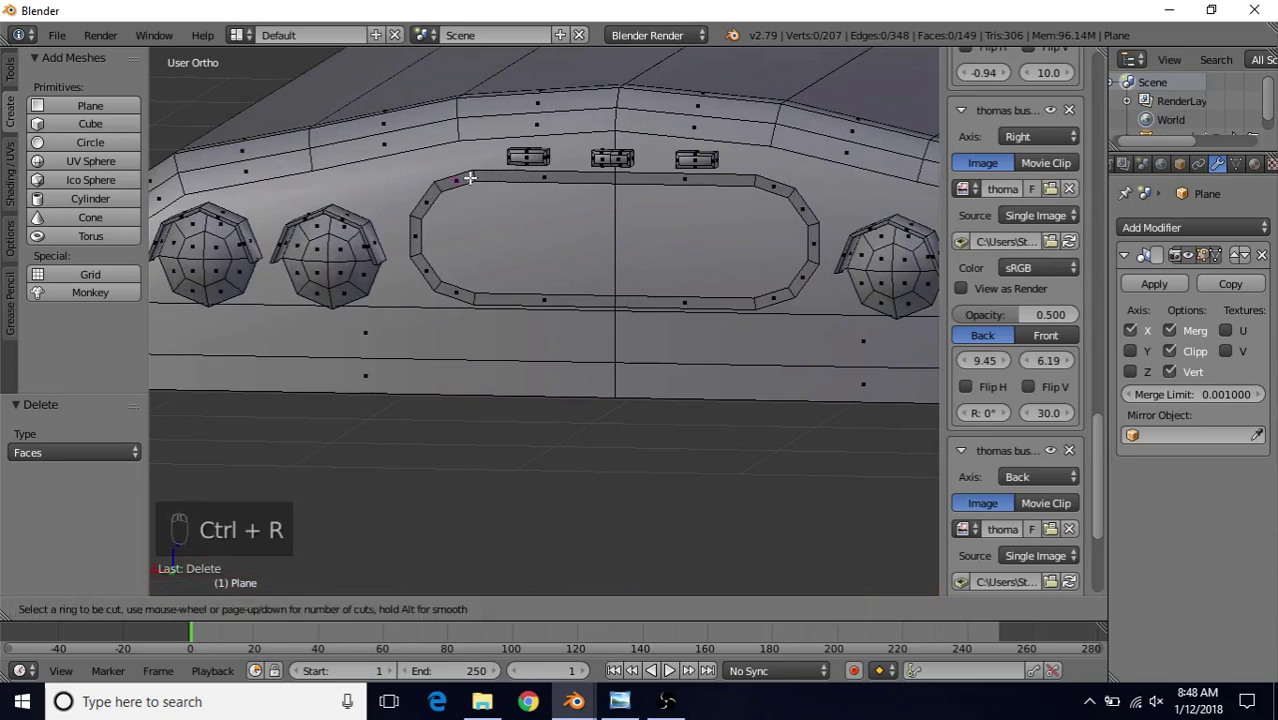
left_click(470, 177)
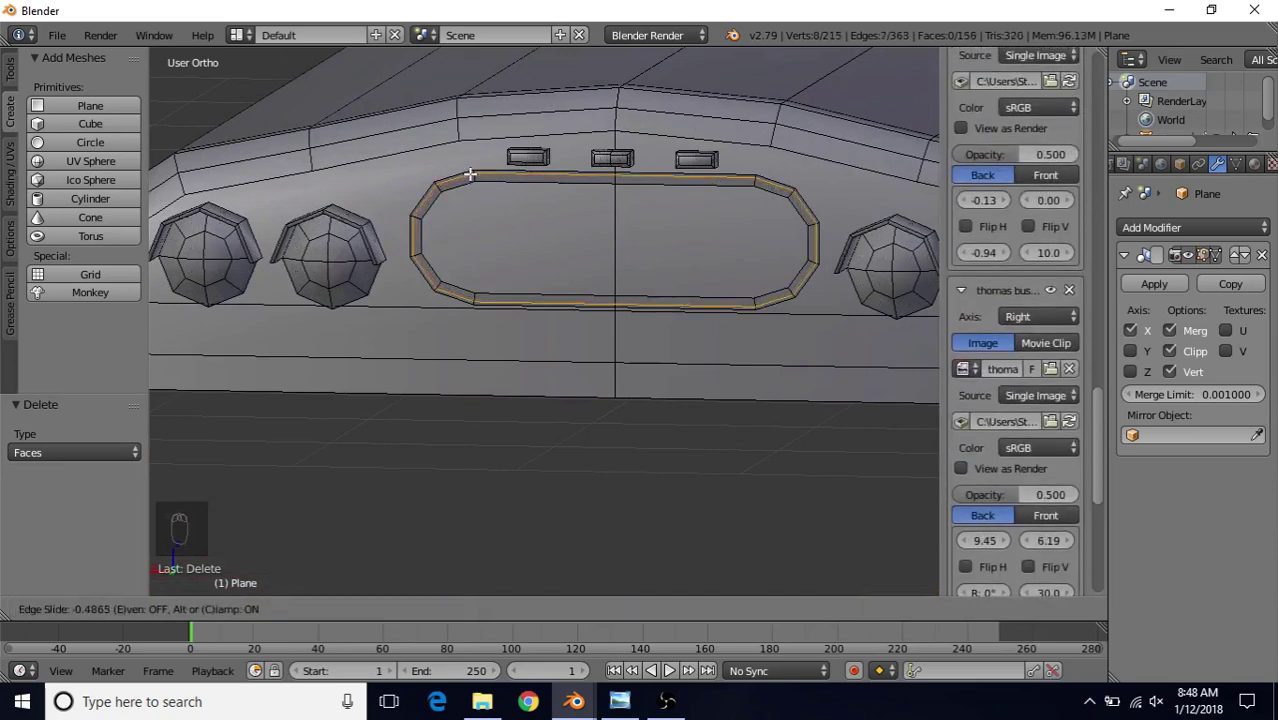
left_click(470, 174)
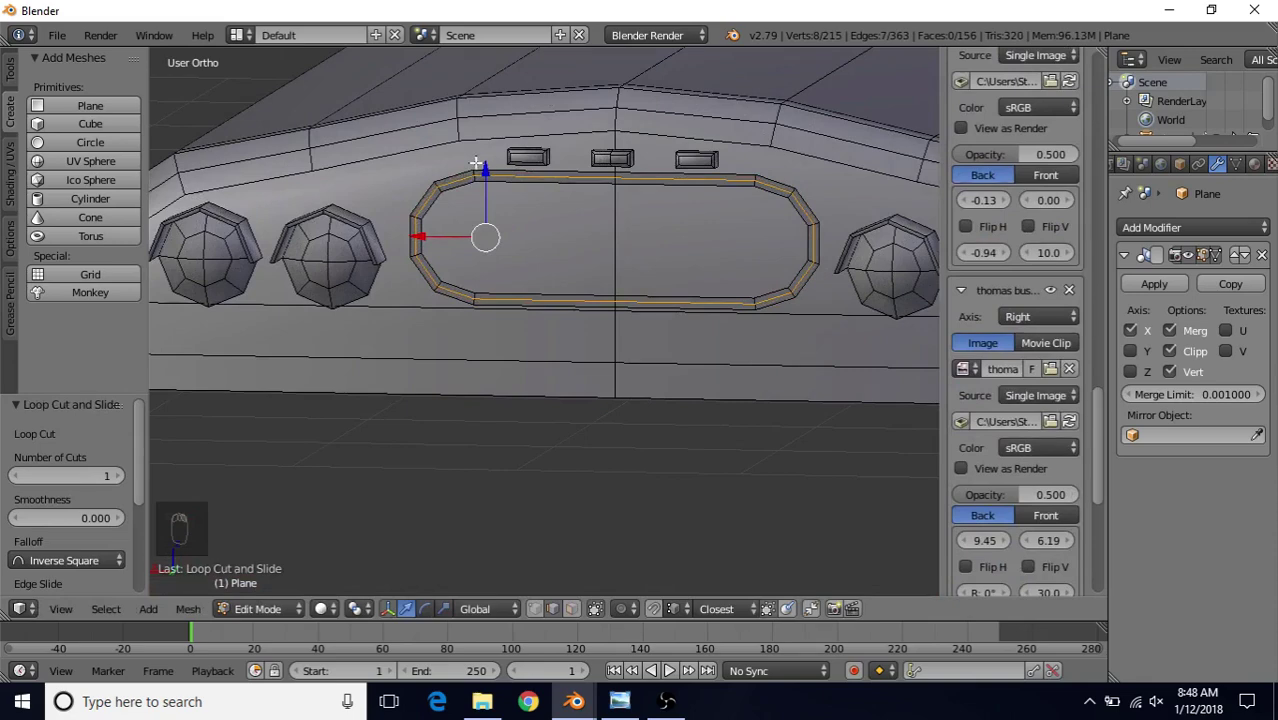
key("ctrl+z")
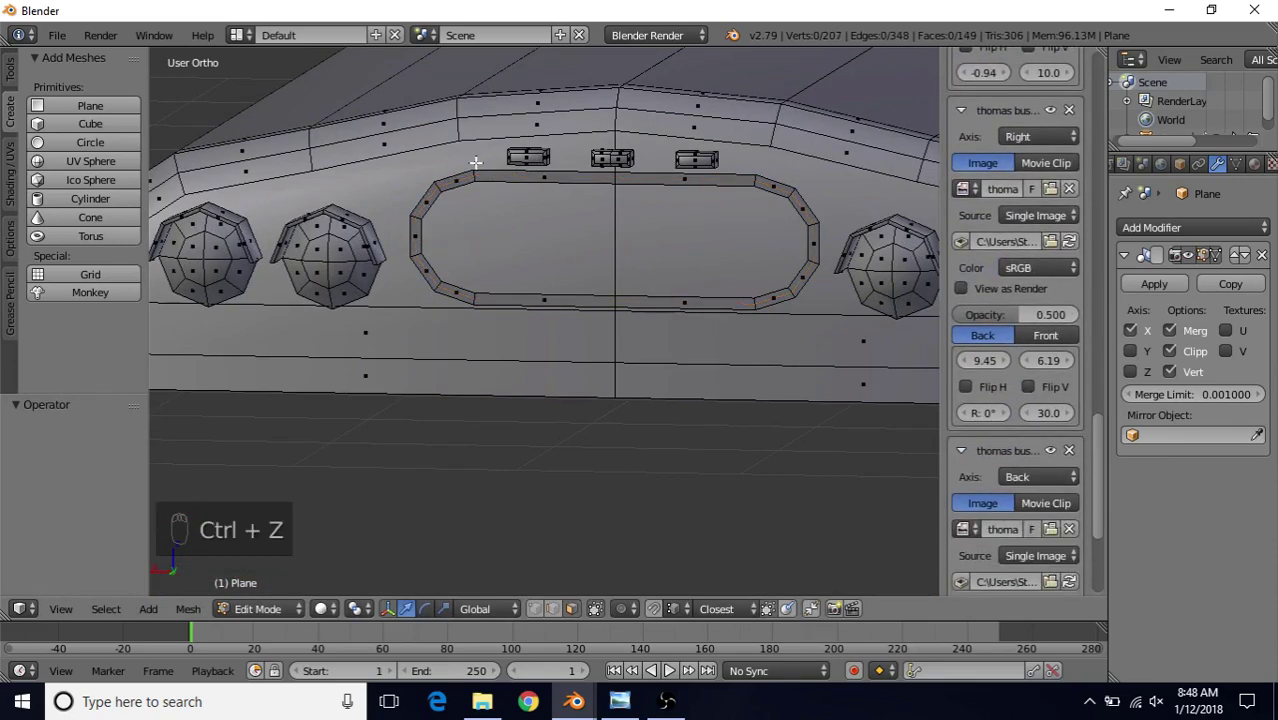
- Add two evenly spaced loop cuts around the rounded sign frame, leaving them centred without sliding
key("ctrl+KP_1")
middle_click_drag(471, 225, 480, 173, "shift")
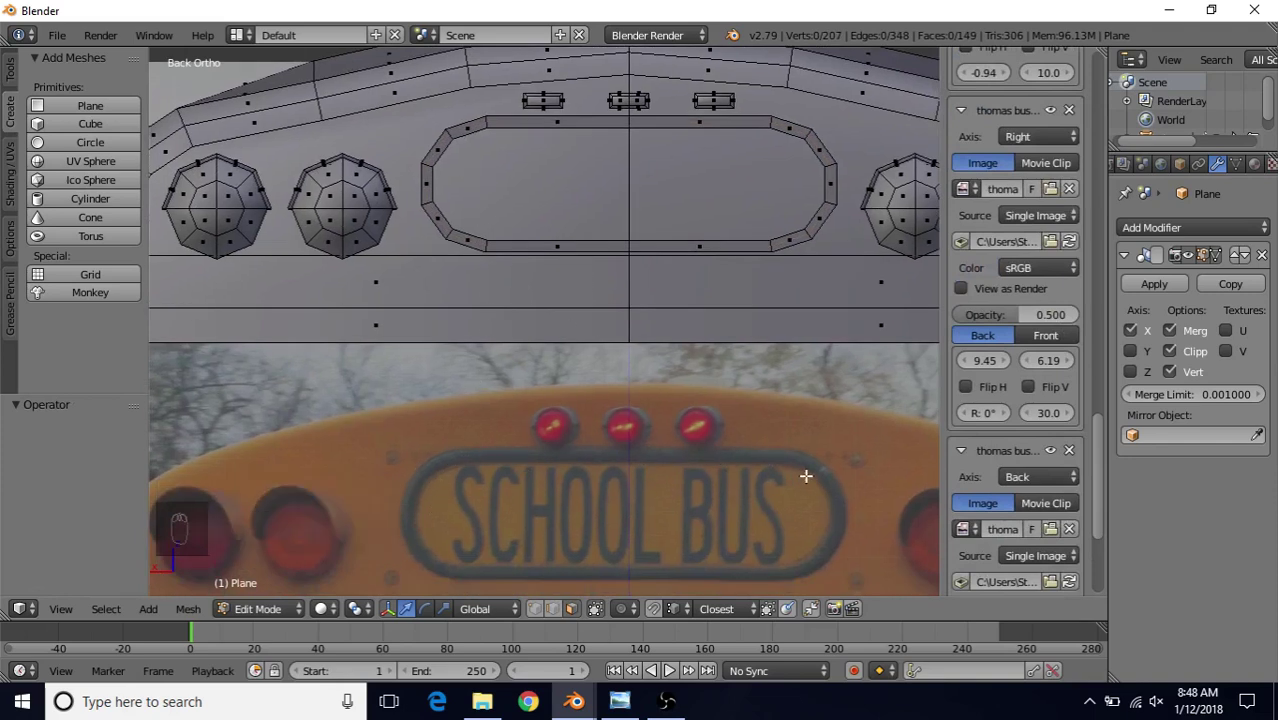
middle_click_drag(567, 261, 587, 354, "shift")
scroll(587, 354, "up", 1)
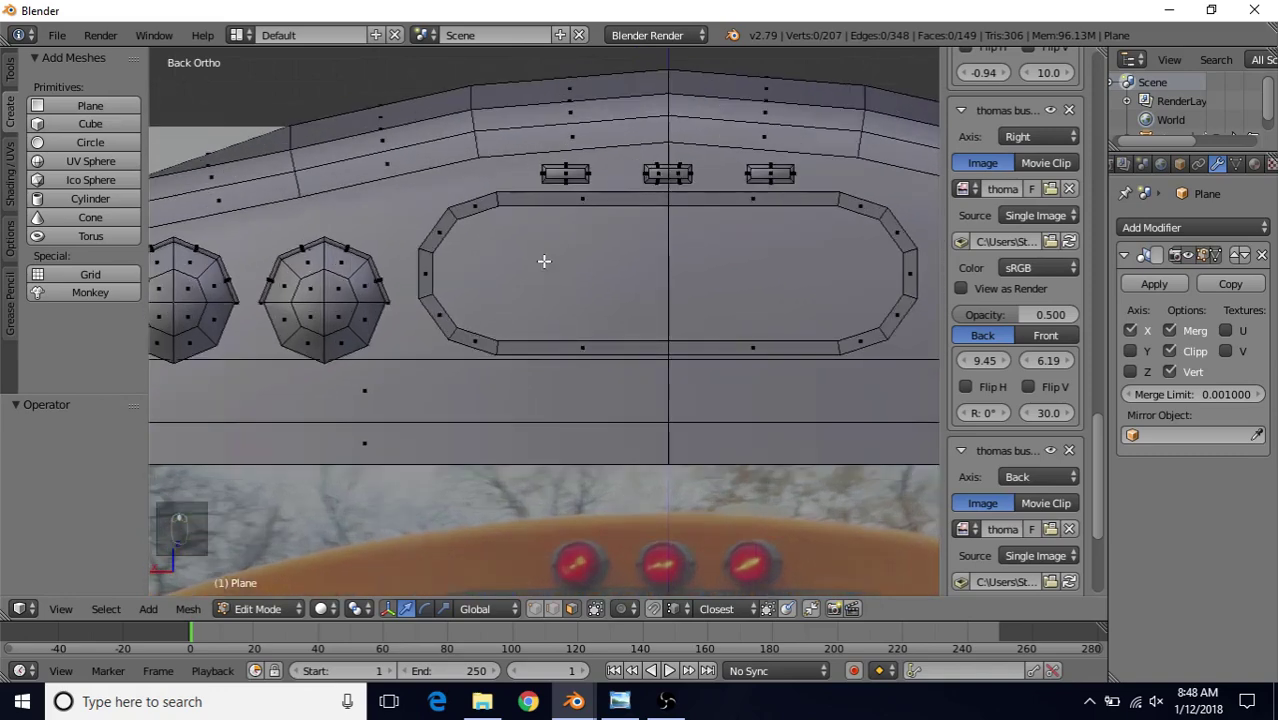
key("ctrl+r")
scroll(498, 196, "up", 1)
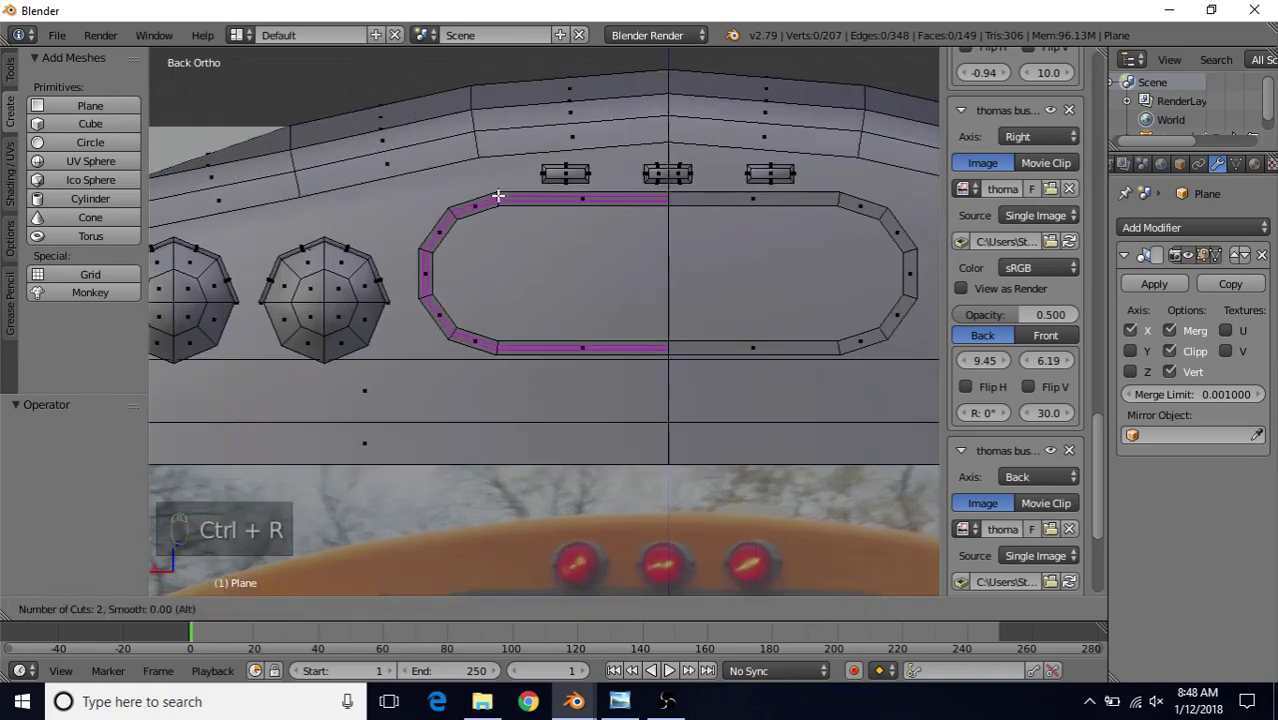
left_click(498, 196)
right_click(496, 196)
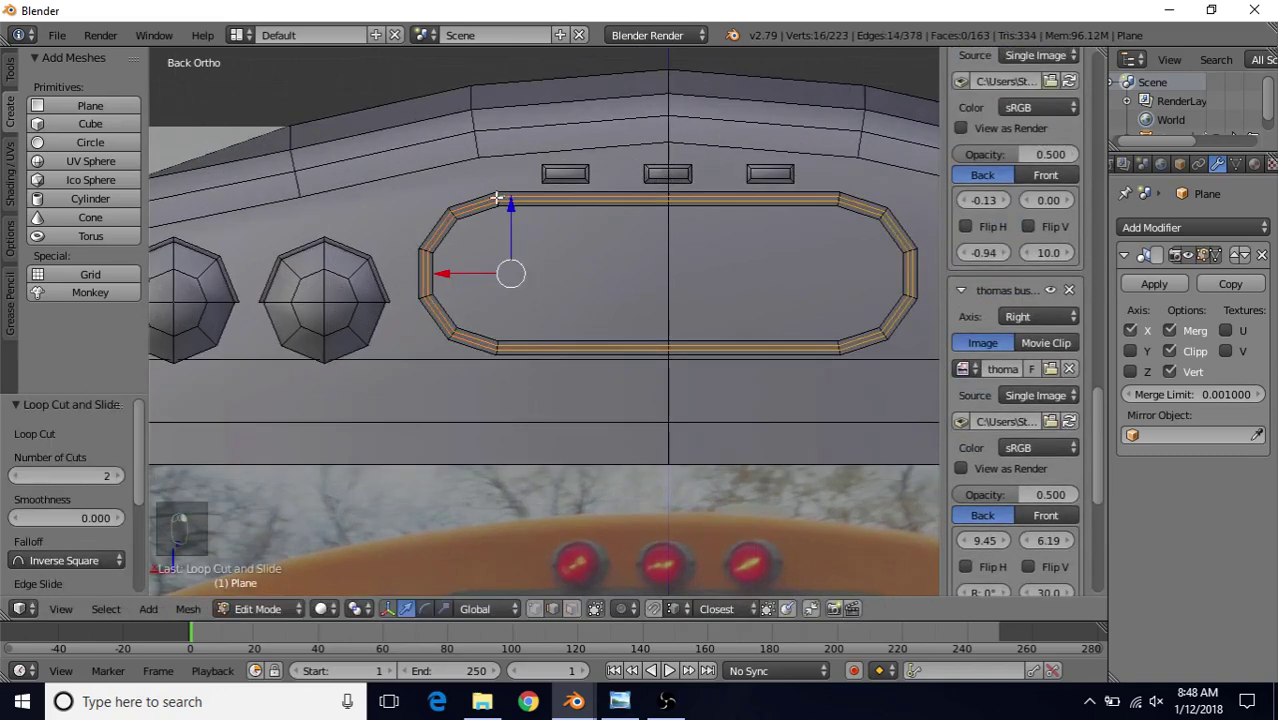
- Move the two new edge loops of the sign frame 0.022 along Y to give the frame a raised profile
middle_click_drag(496, 196, 494, 224, "shift")
middle_click_drag(519, 280, 425, 331)
left_click_drag(449, 312, 445, 316)
scroll(436, 338, "down", 3)
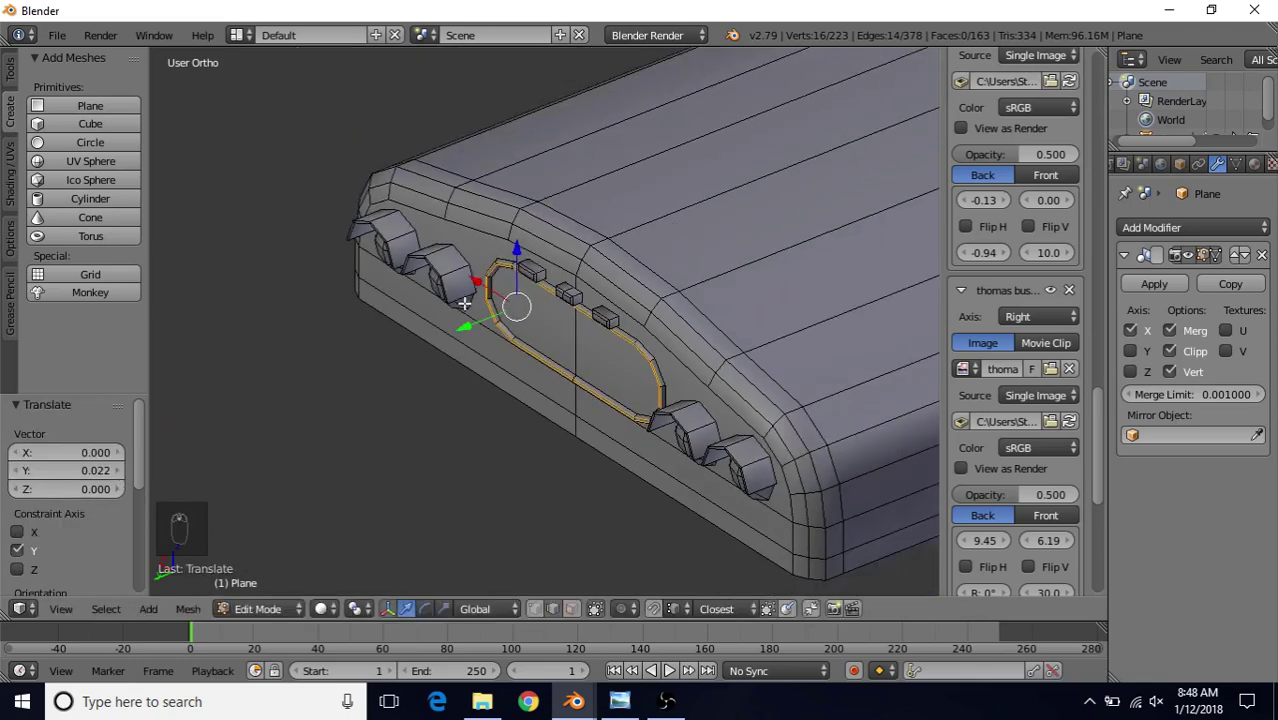
- Leave mesh editing and apply smooth shading to the whole roof object
key("Tab")
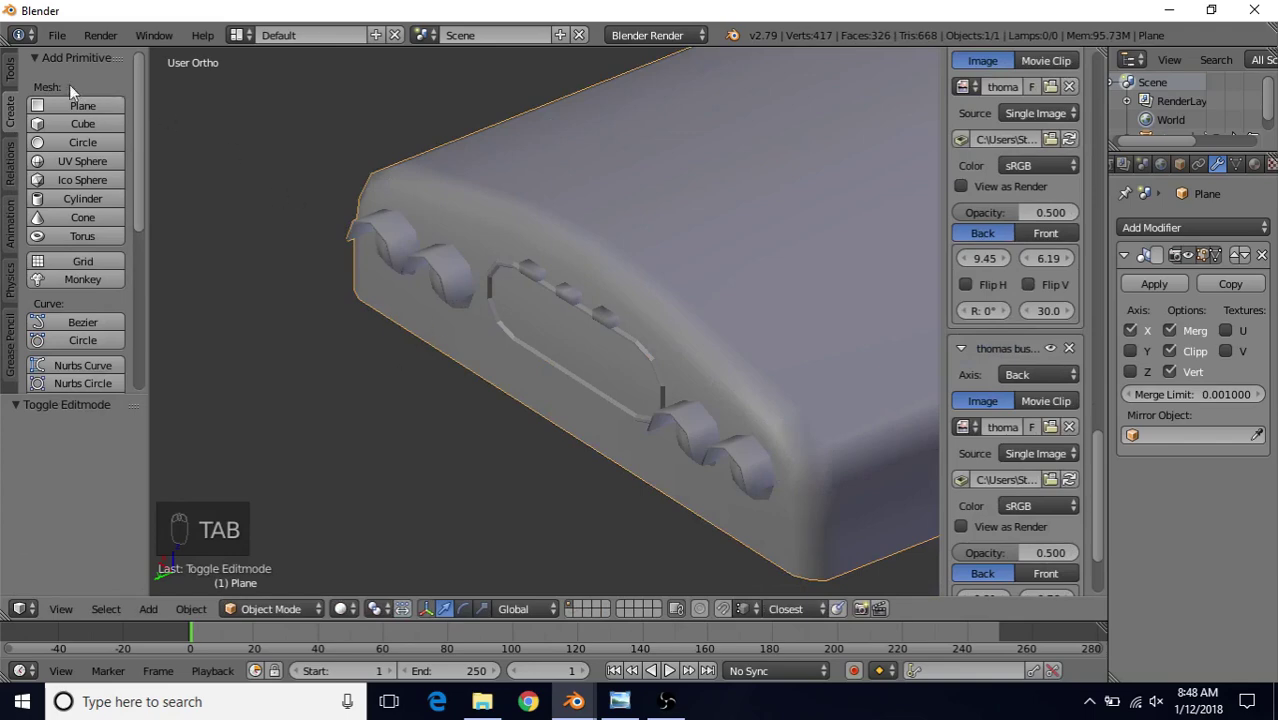
left_click(12, 70)
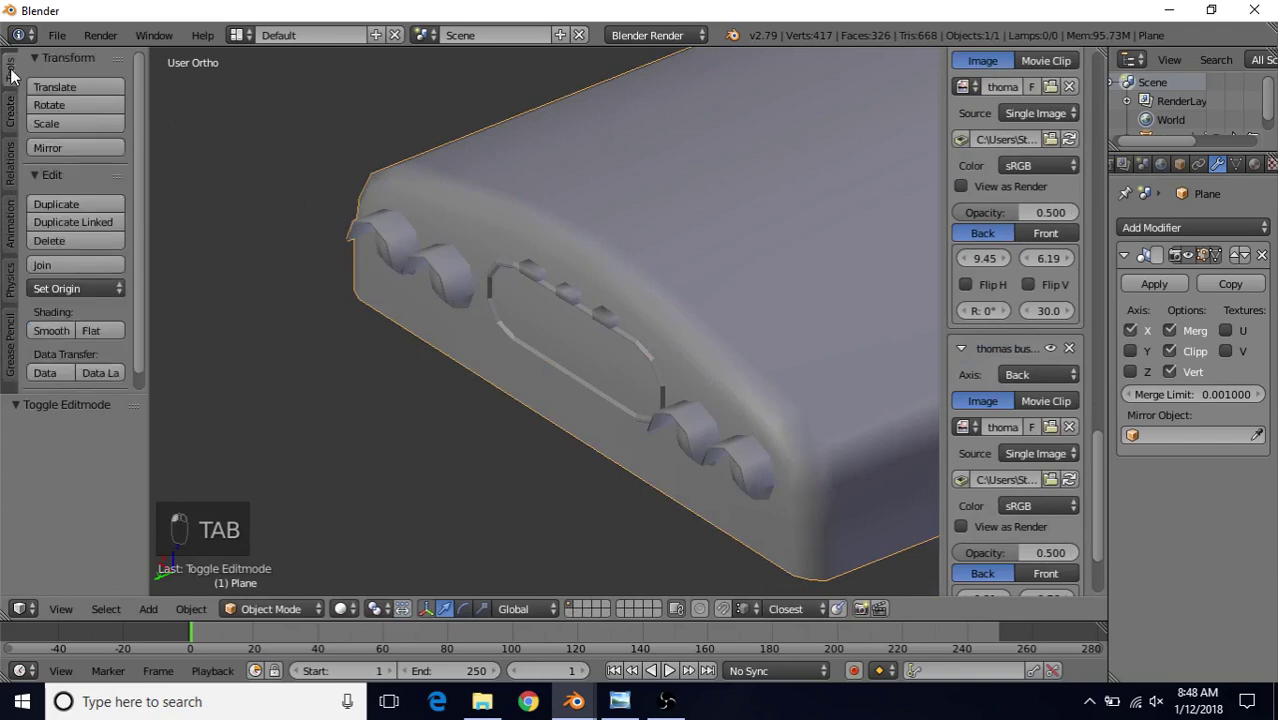
left_click(41, 328)
middle_click_drag(227, 323, 594, 217)
scroll(595, 220, "up", 4)
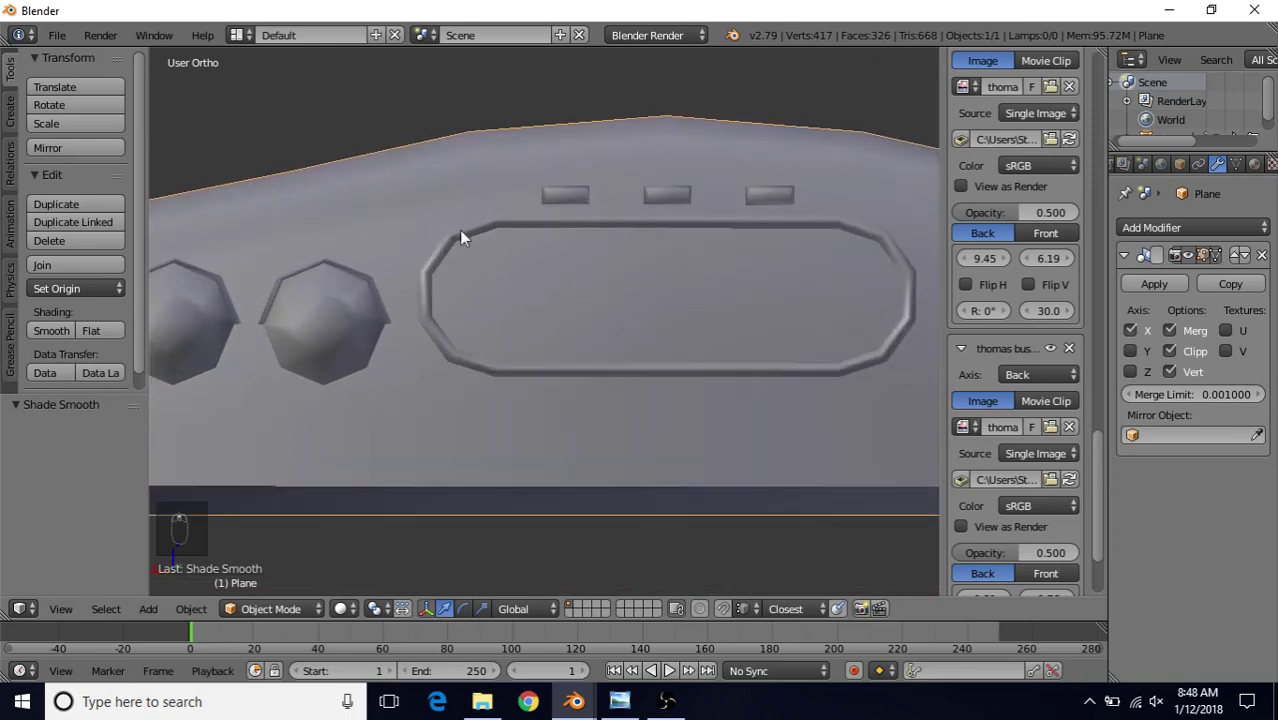
- Compare the modelled rear lights, marker lights and sign frame with the back reference image
scroll(528, 427, "down", 4)
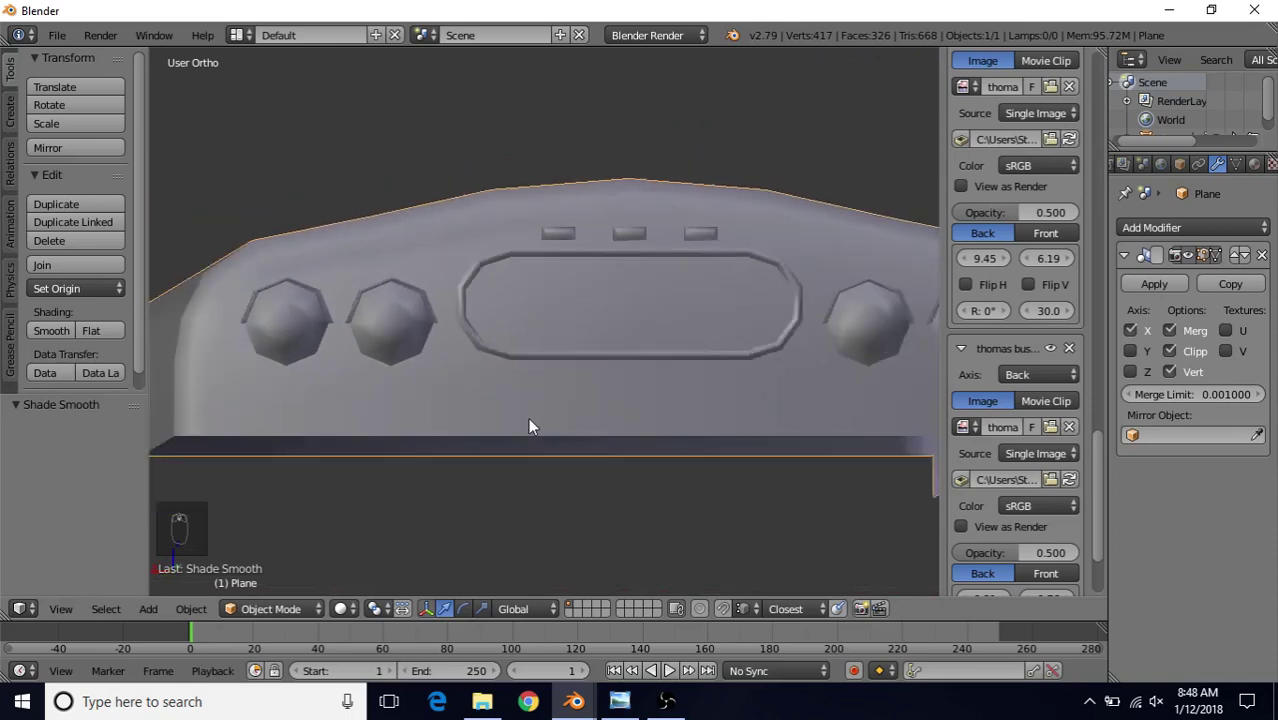
key("ctrl+KP_1")
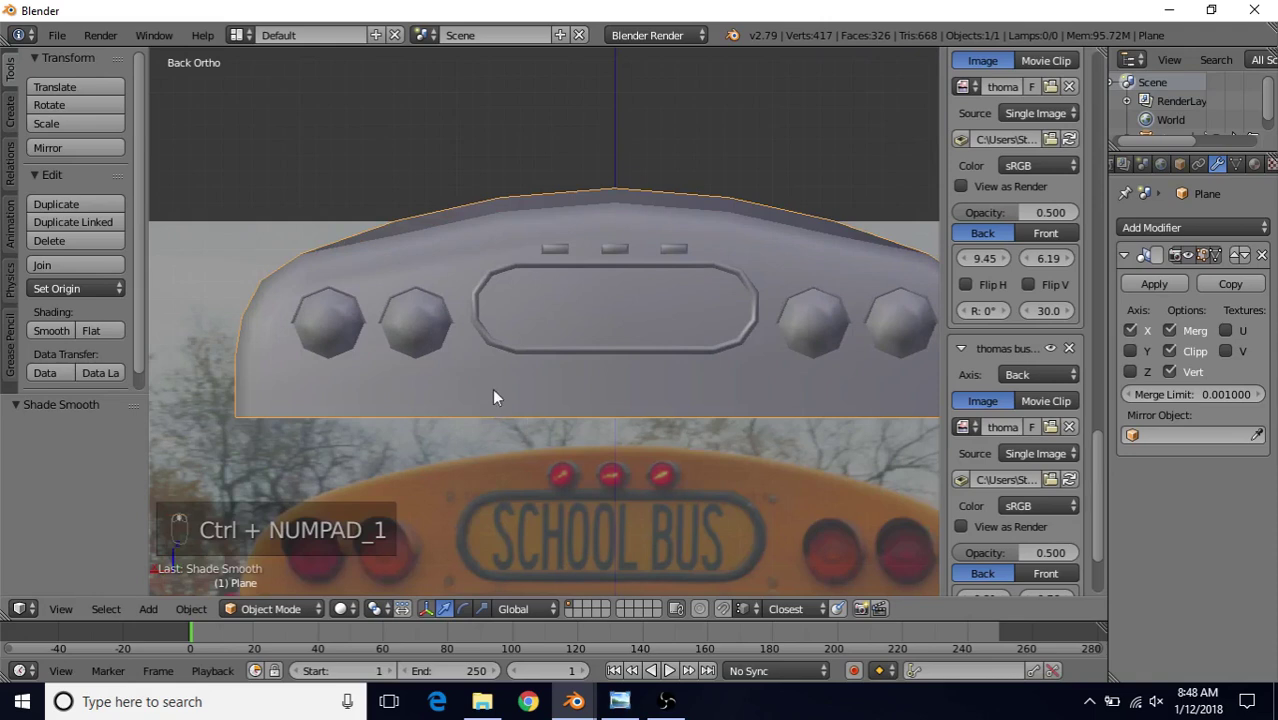
scroll(492, 388, "down", 3, "shift")
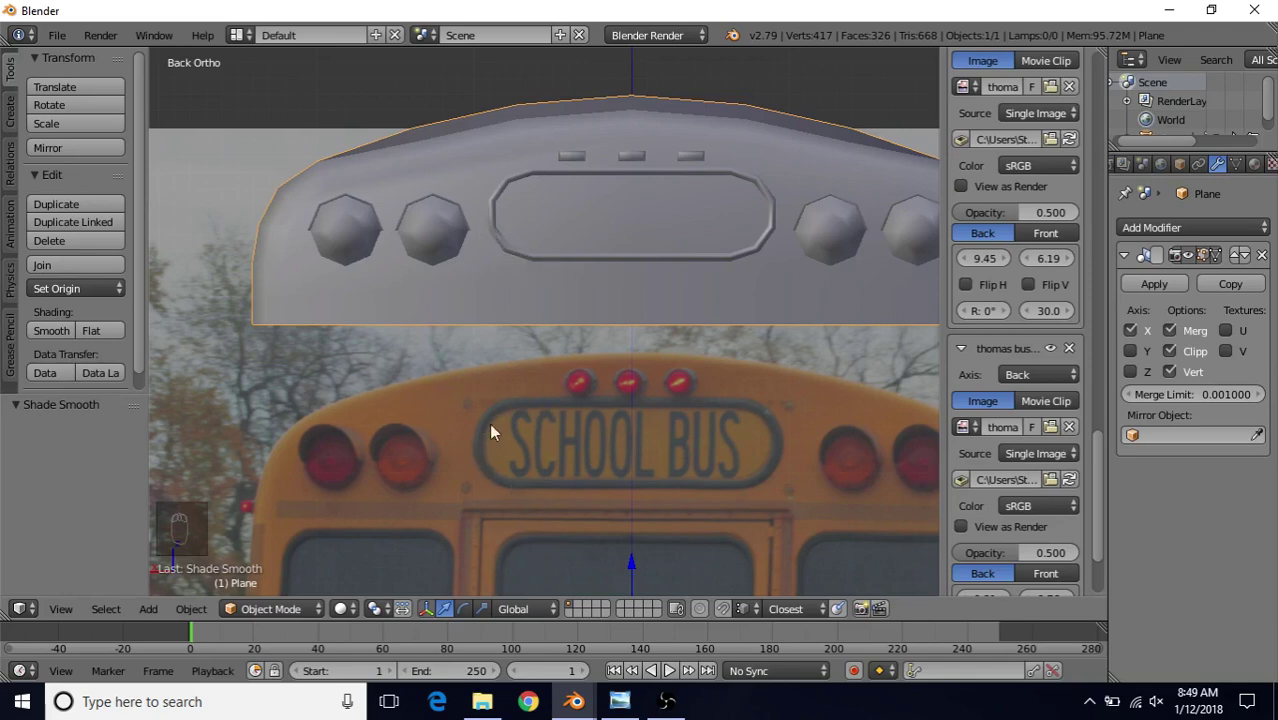
scroll(542, 366, "down", 3)
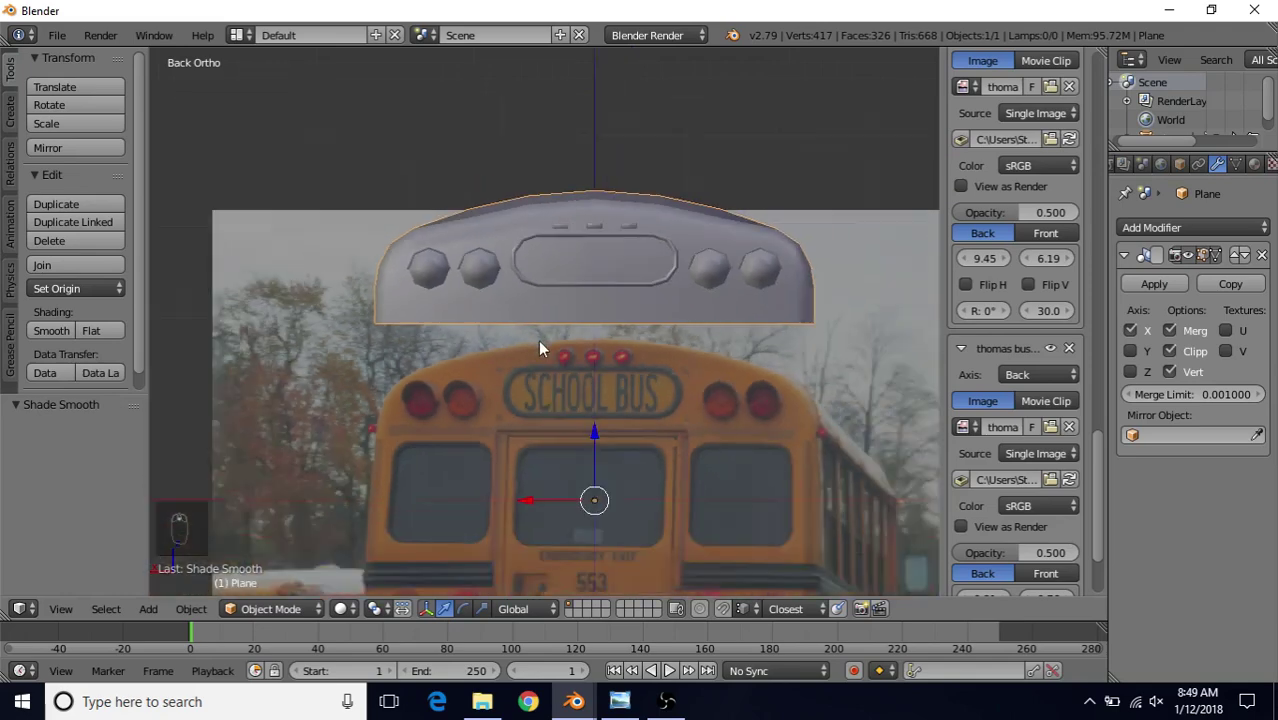
scroll(600, 324, "up", 3)
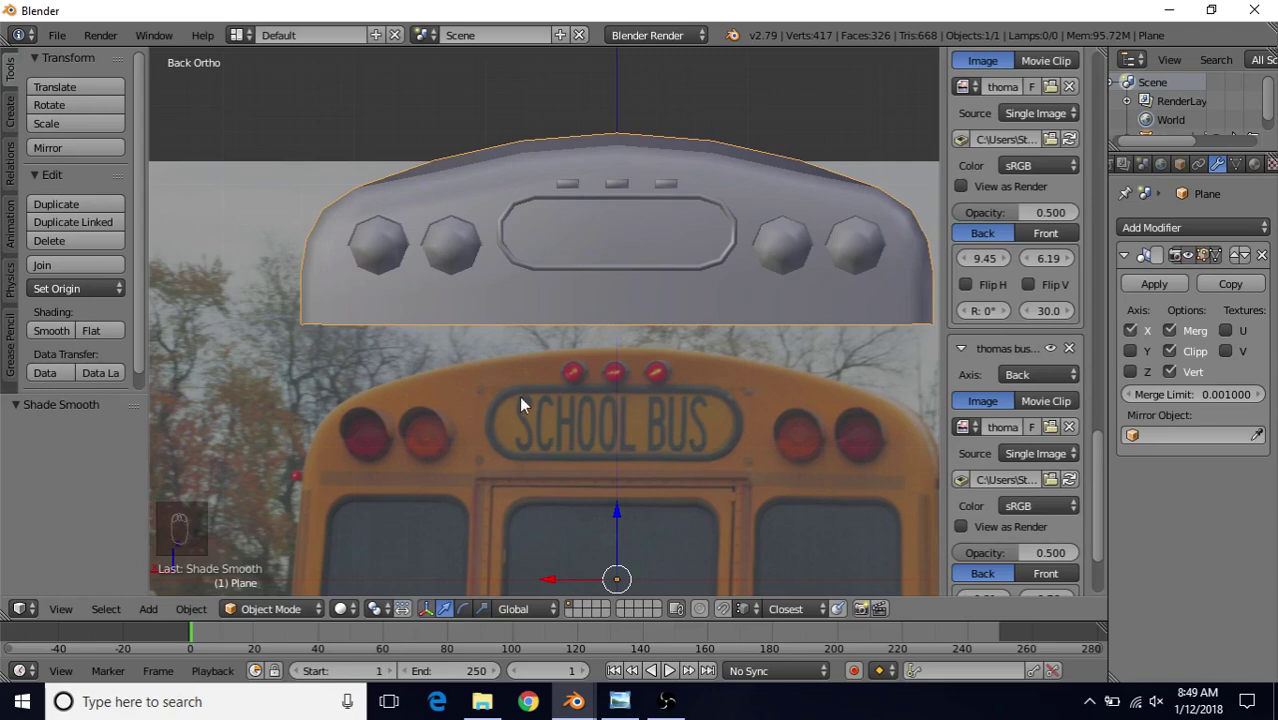
scroll(518, 400, "down", 1)
scroll(524, 376, "down", 3)
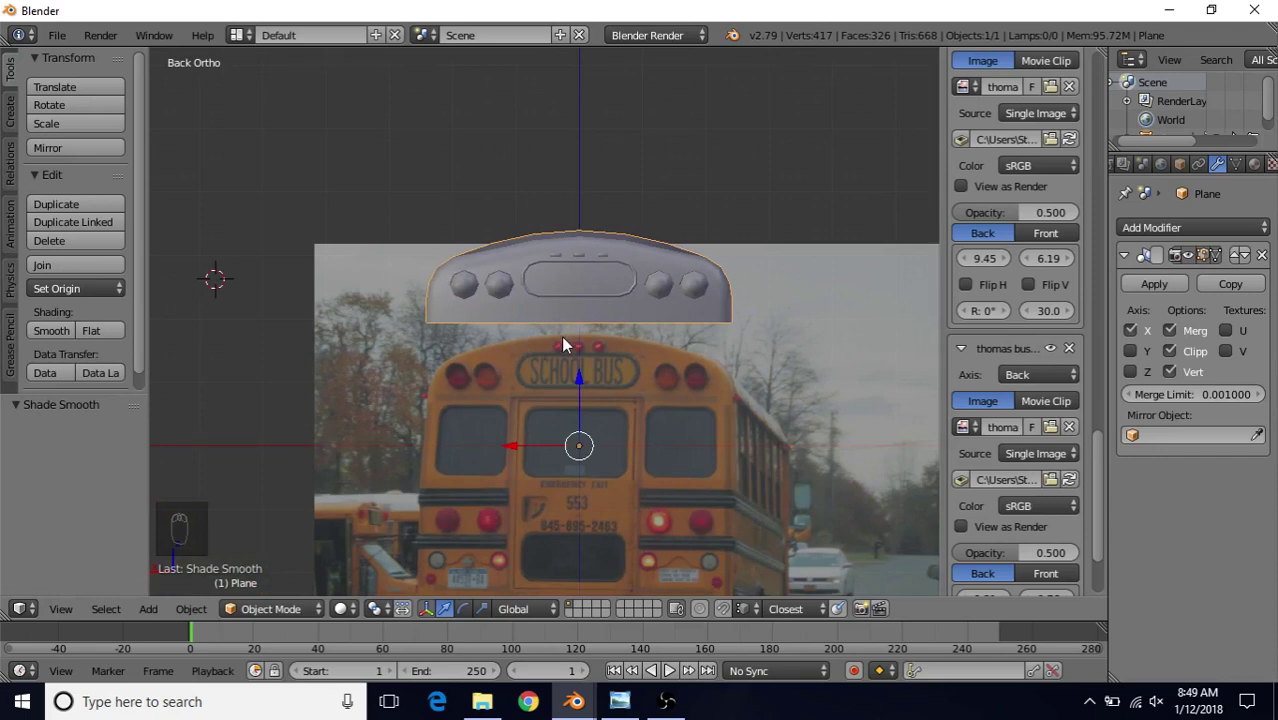
- Examine the front lights and sign area in wireframe and in the 1980sThomasFordFront photo, then return to the bus model
key("KP_1")
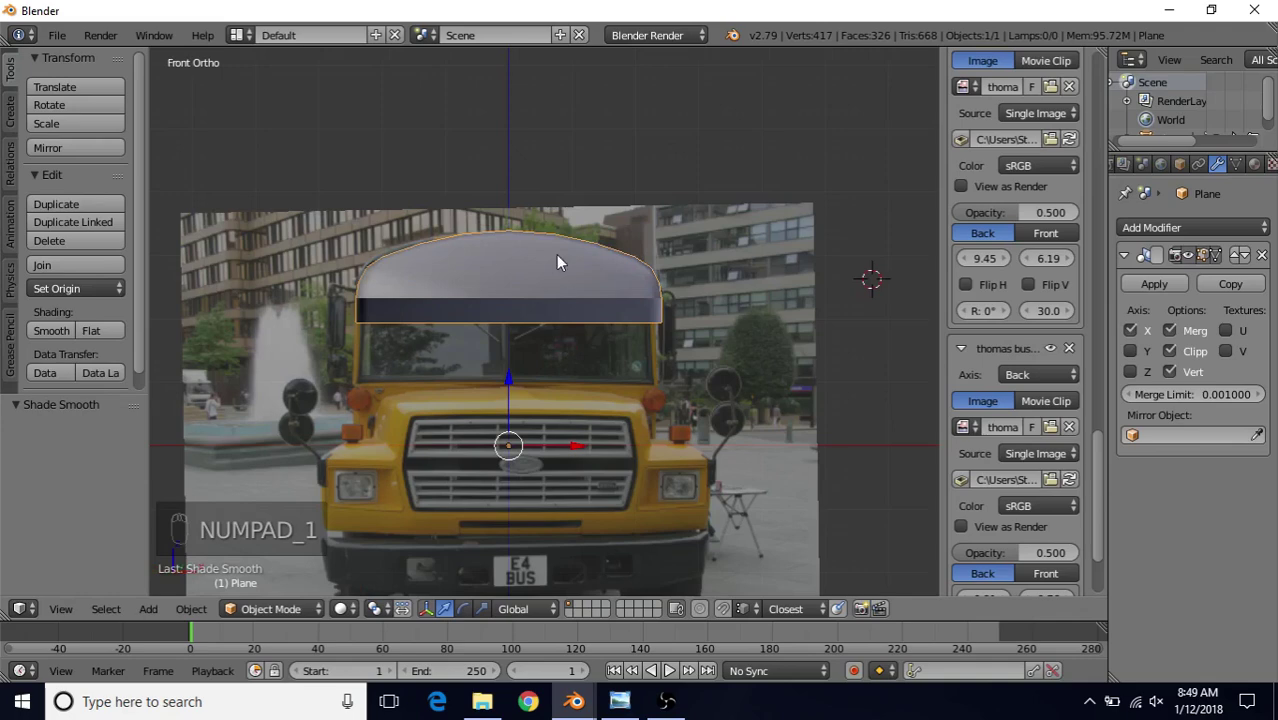
key("Tab")
key("z")
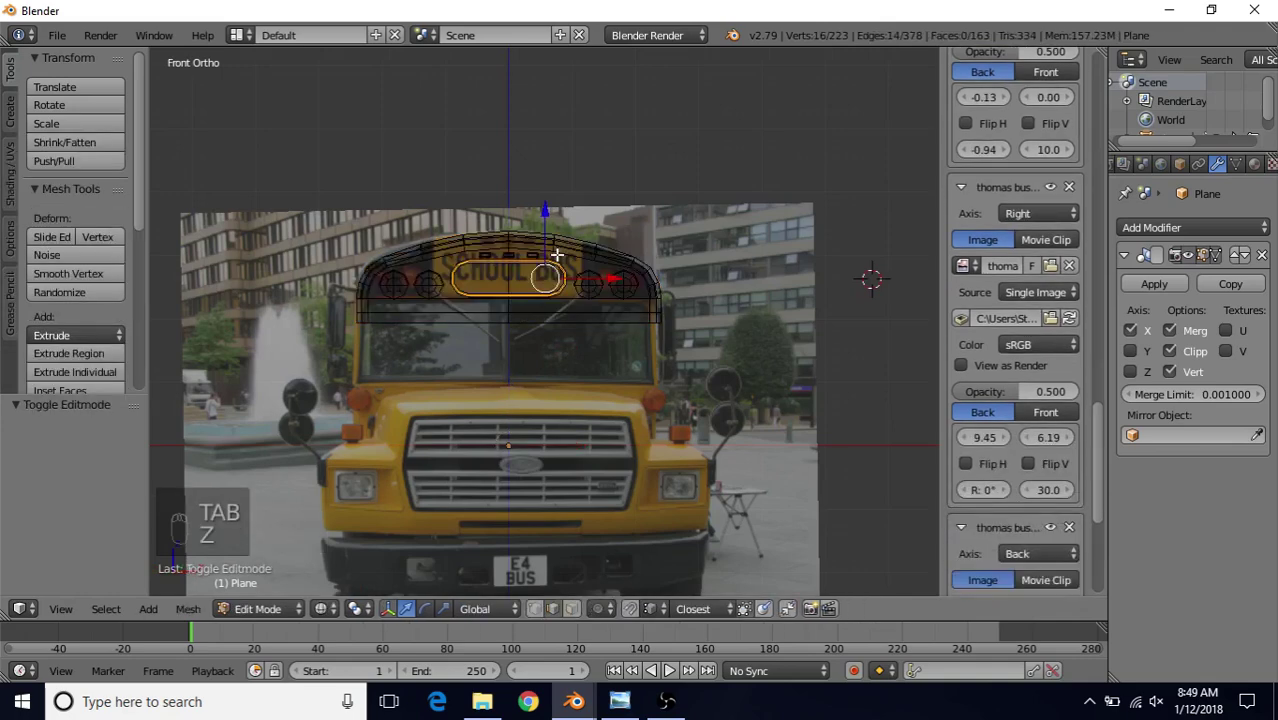
left_click(620, 701)
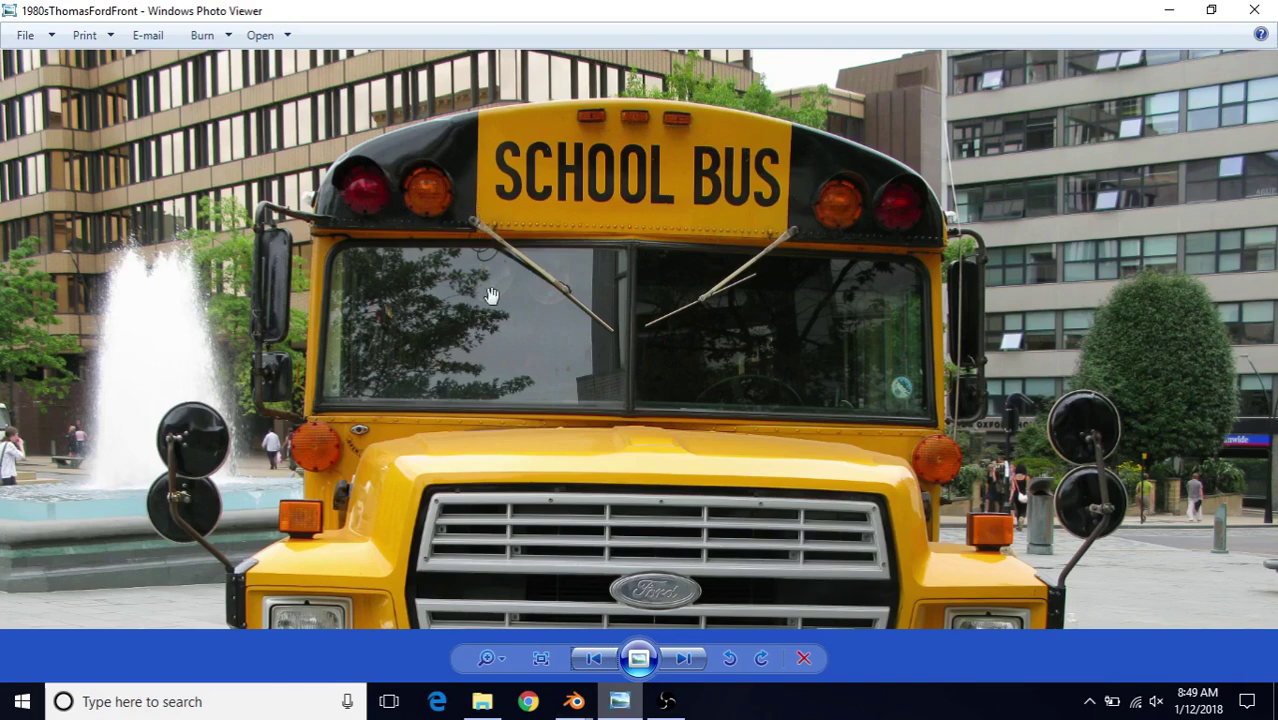
mouse_move(576, 706)
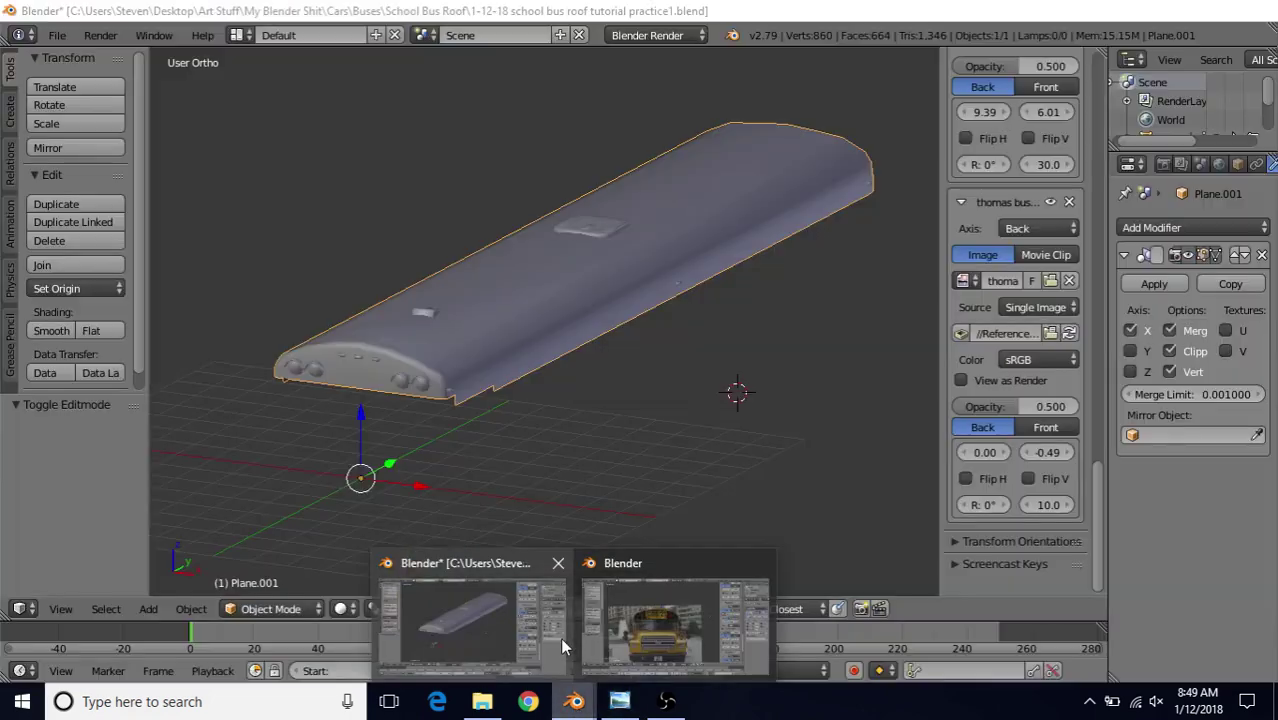
left_click(617, 620)
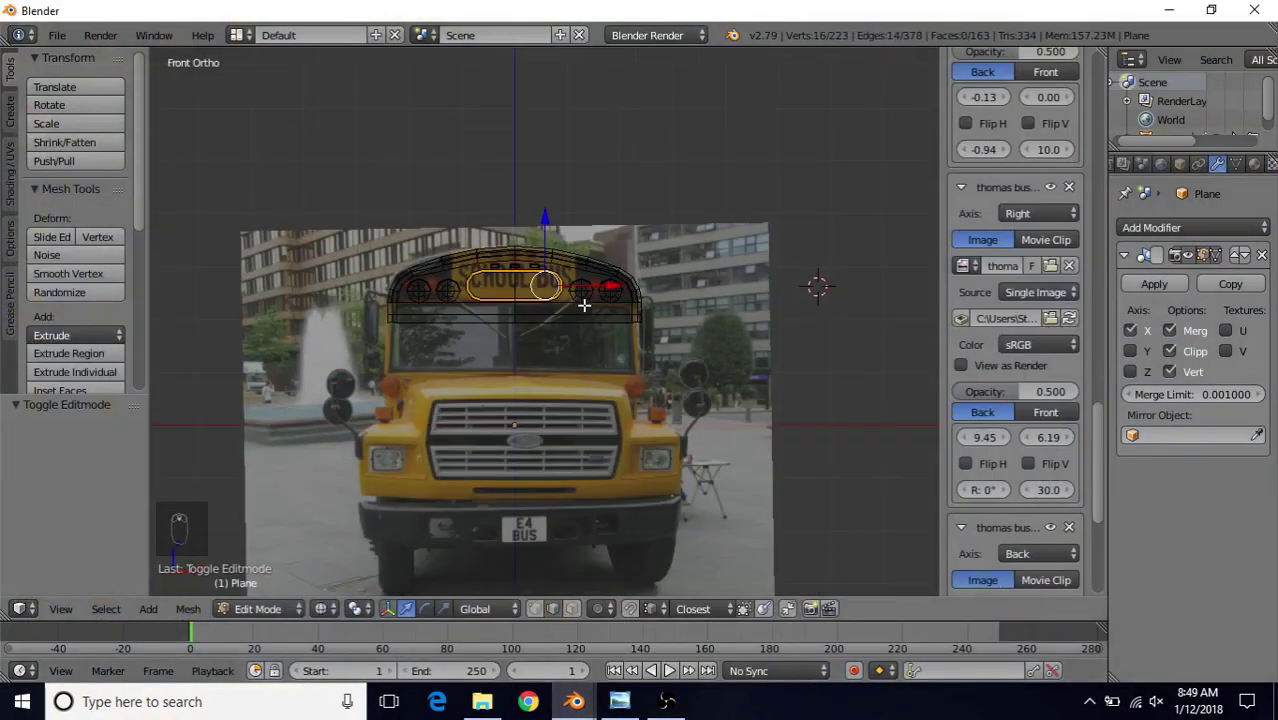
- Return to the rear end of the roof in solid shading and switch mesh editing to vertex selection
key("ctrl+KP_1")
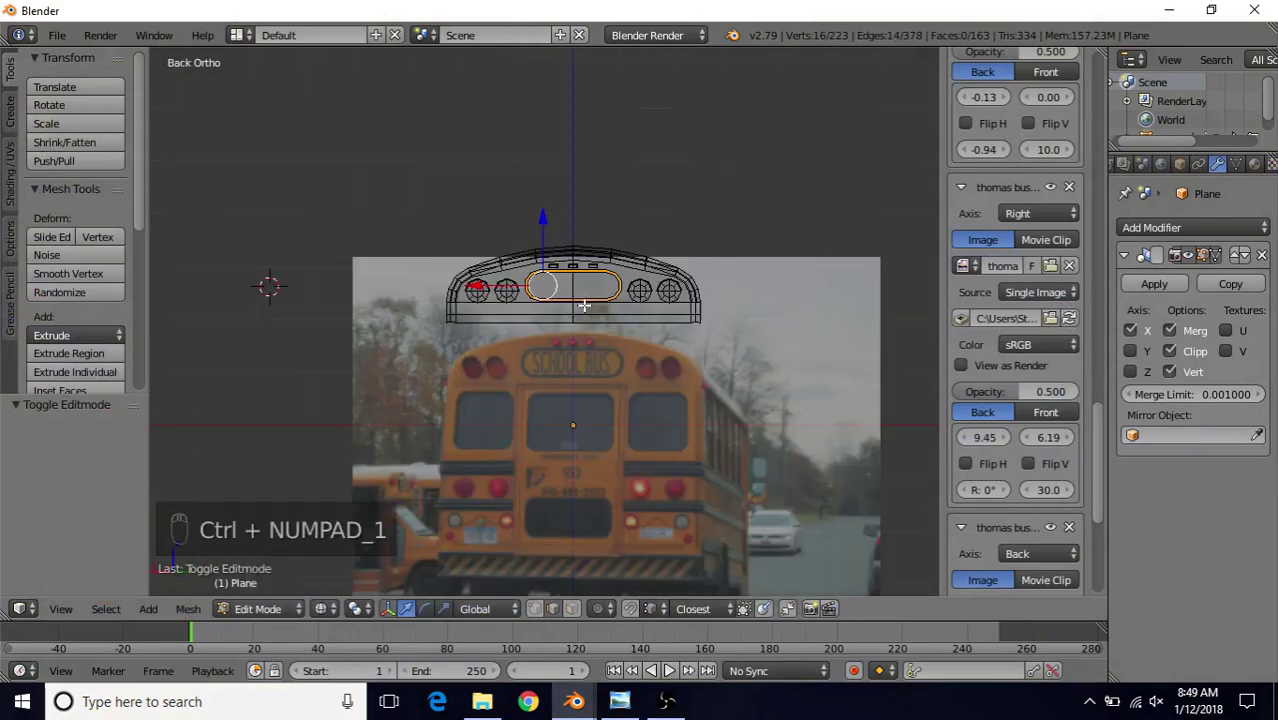
key("z")
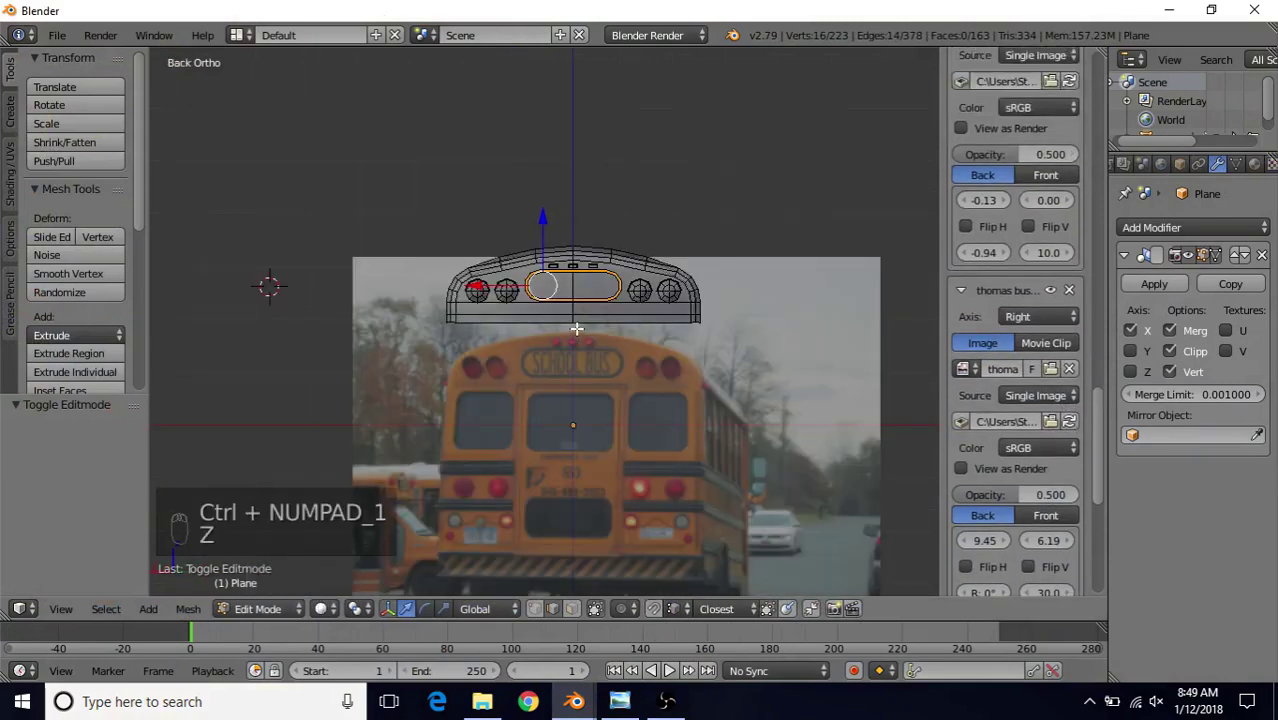
middle_click_drag(576, 328, 639, 348)
scroll(639, 348, "up", 4)
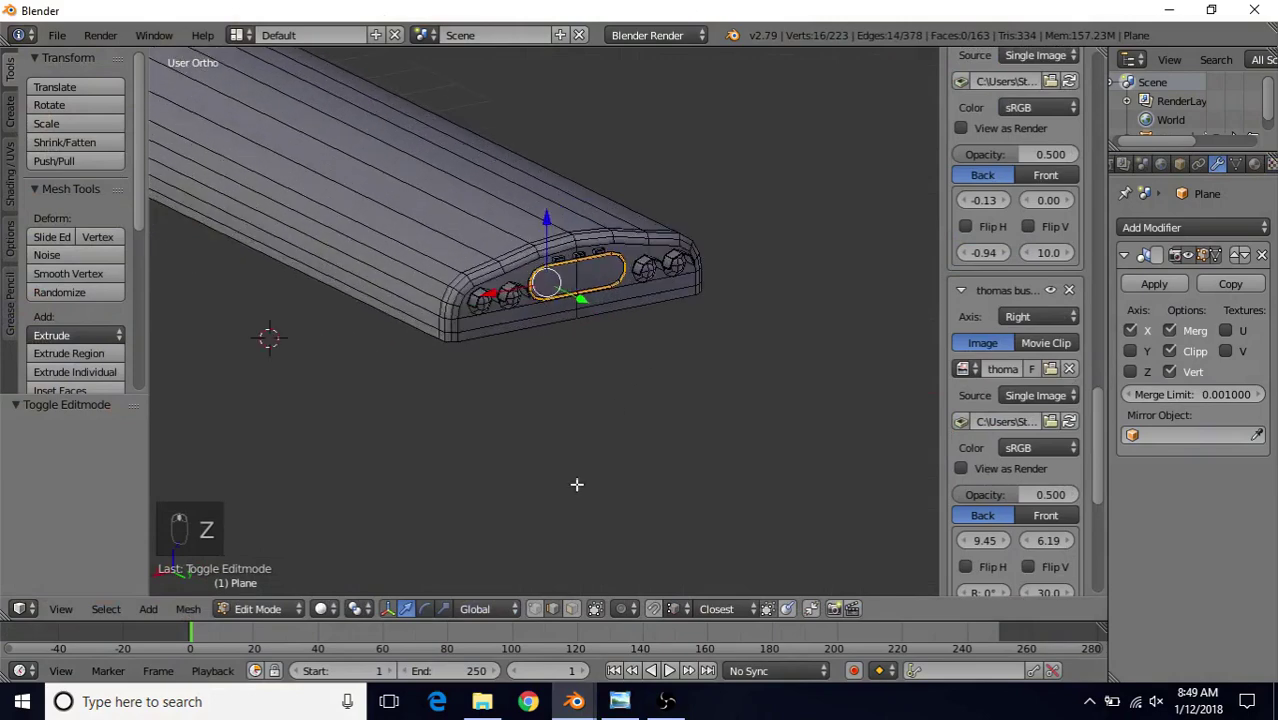
left_click(535, 609)
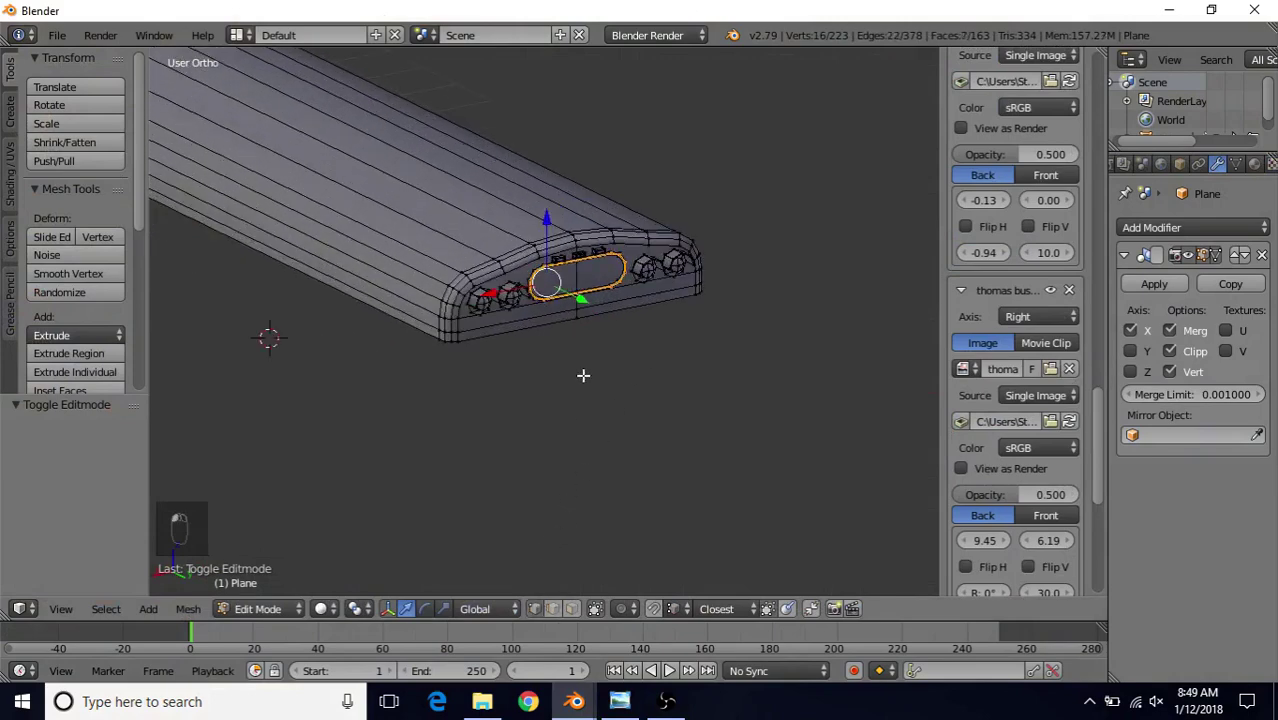
scroll(602, 437, "up", 4)
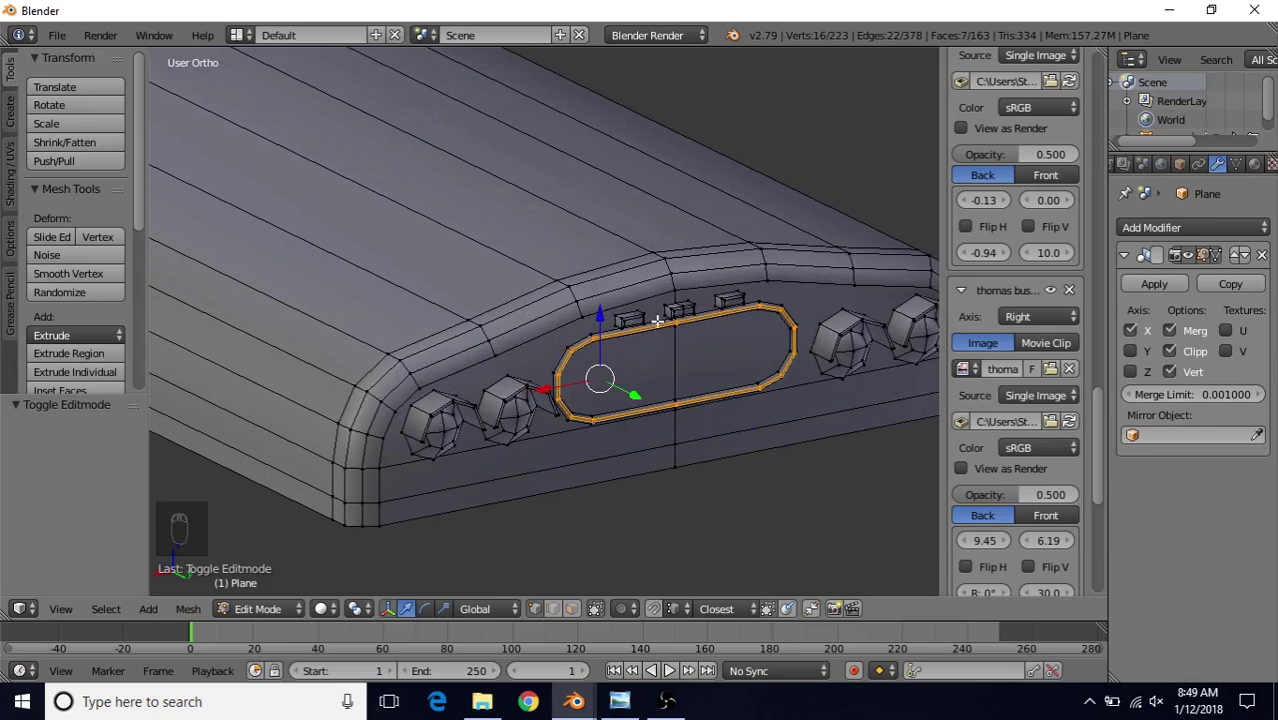
- Add a vertex of each marker light, light hood and lens to the sign frame selection, and extend it to all linked geometry
right_click(665, 305, "shift")
right_click(638, 314, "shift")
right_click(505, 377, "shift")
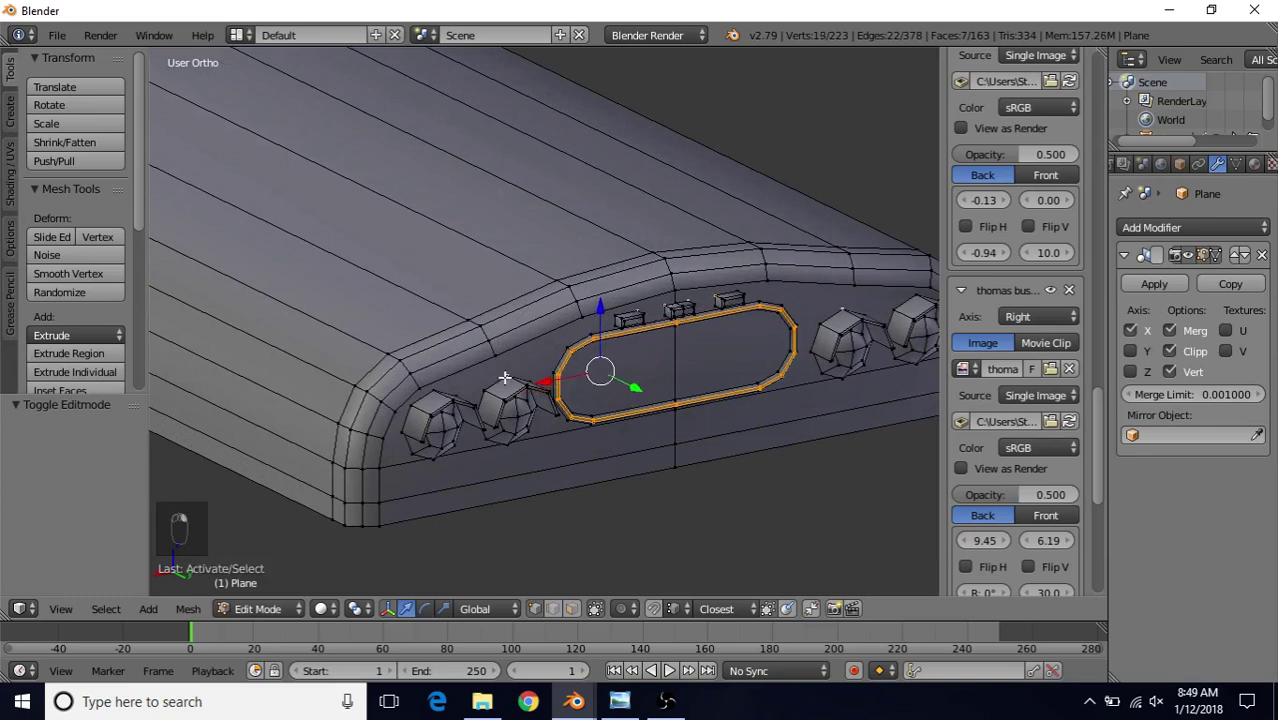
right_click(441, 395, "shift")
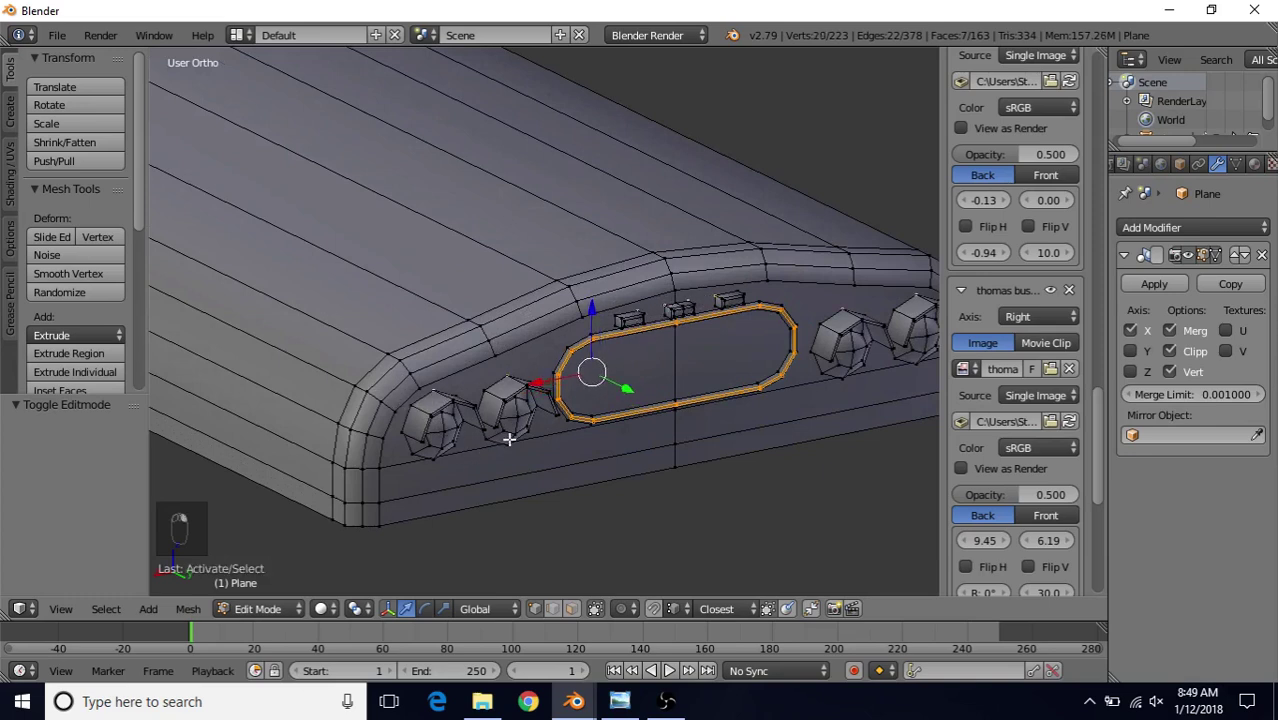
middle_click_drag(509, 438, 575, 428, "shift")
right_click(579, 417, "shift")
right_click(512, 447, "shift")
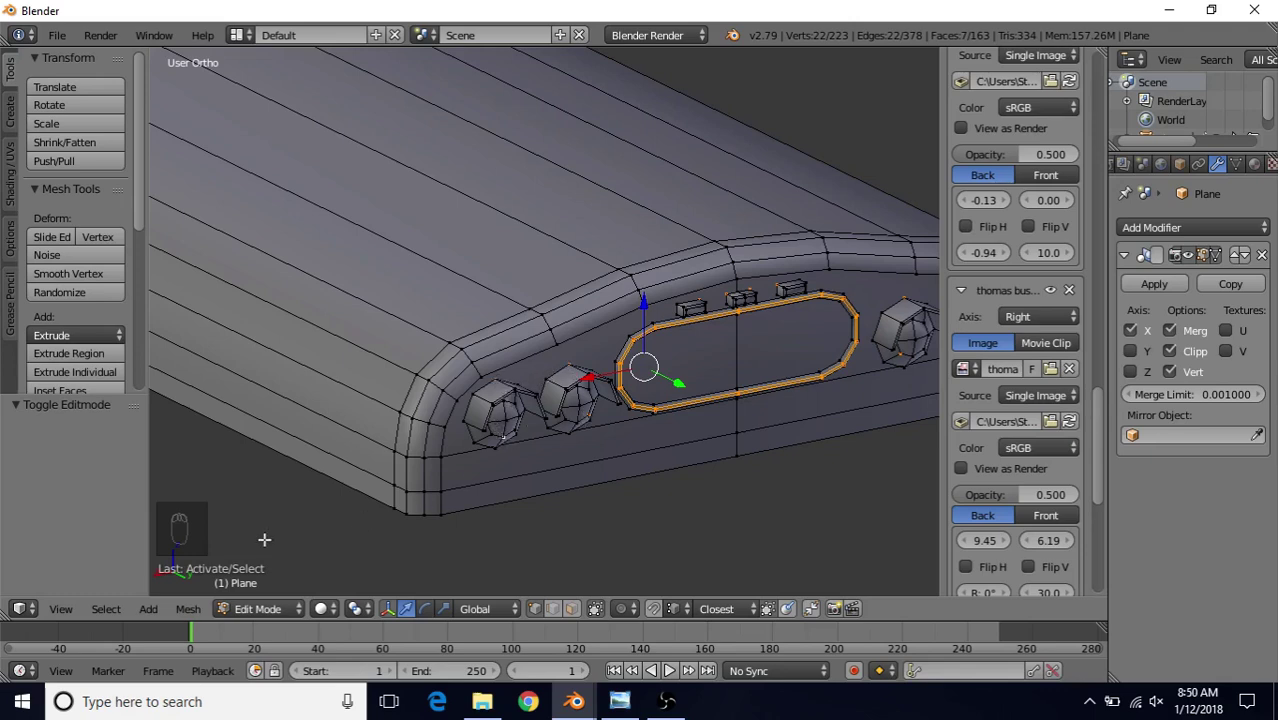
left_click(106, 609)
left_click(267, 289)
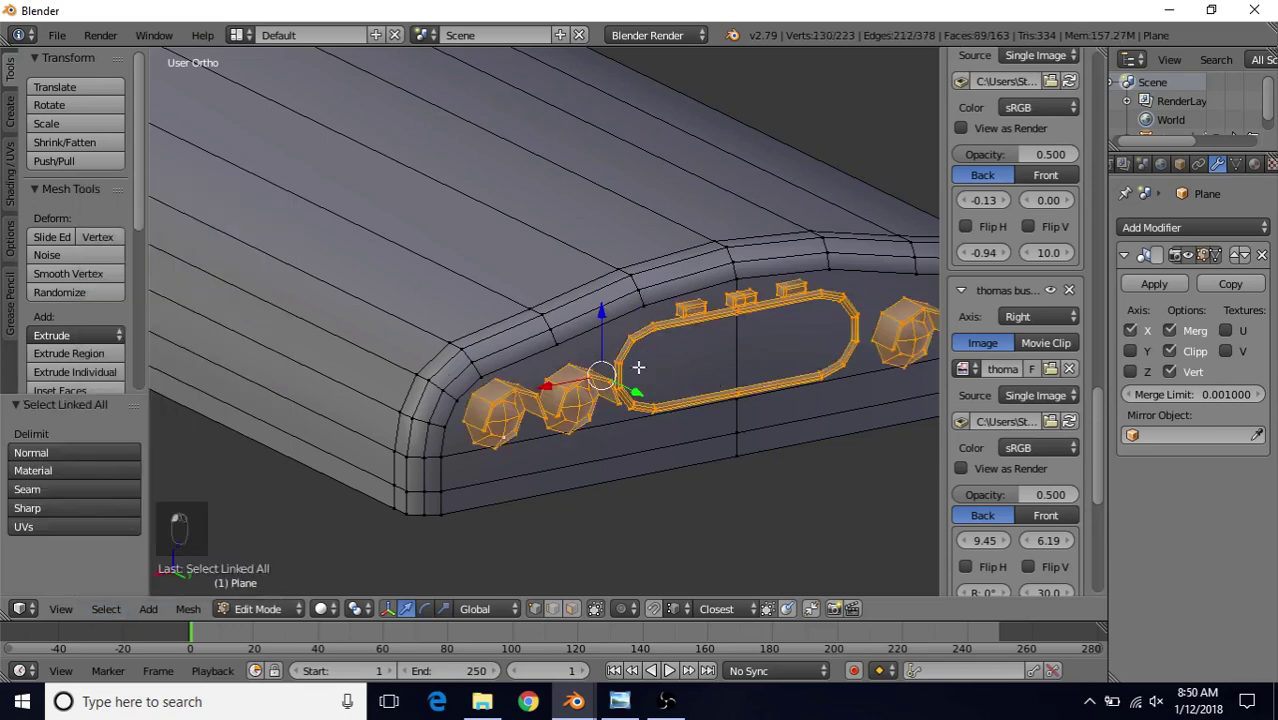
middle_click_drag(636, 366, 686, 405)
scroll(686, 405, "down", 3)
scroll(565, 397, "down", 1)
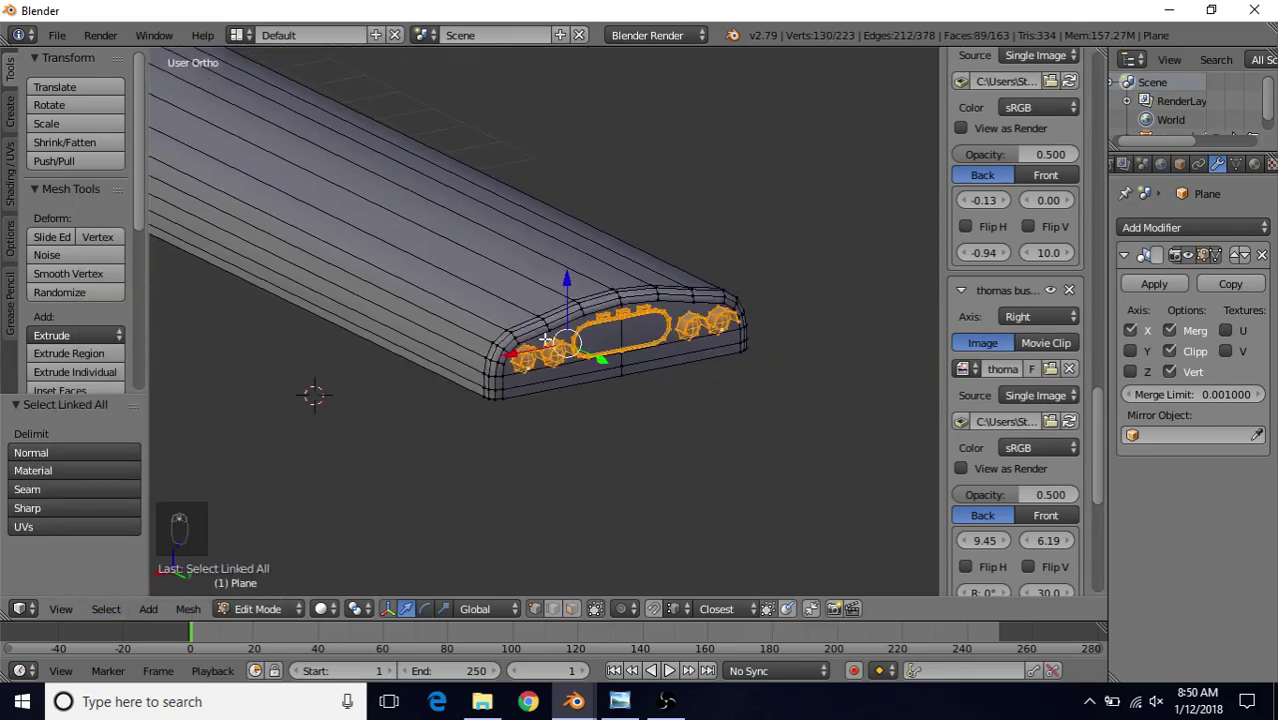
- Duplicate the selected lights and sign frame and move the copy along Y by about -16.5 and -9.6, past the roof's front end
key("shift+d")
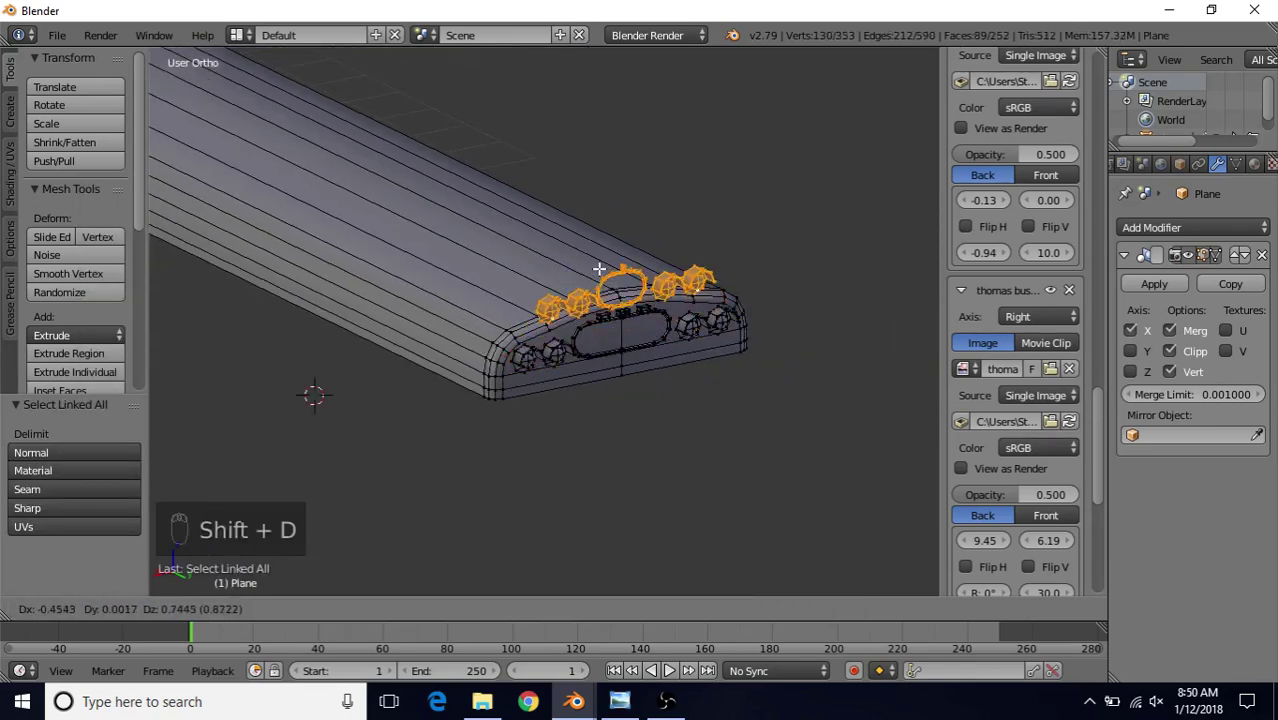
right_click(545, 245)
scroll(562, 364, "down", 2)
middle_click_drag(562, 364, 694, 374)
left_click_drag(628, 323, 246, 292)
scroll(345, 337, "down", 3)
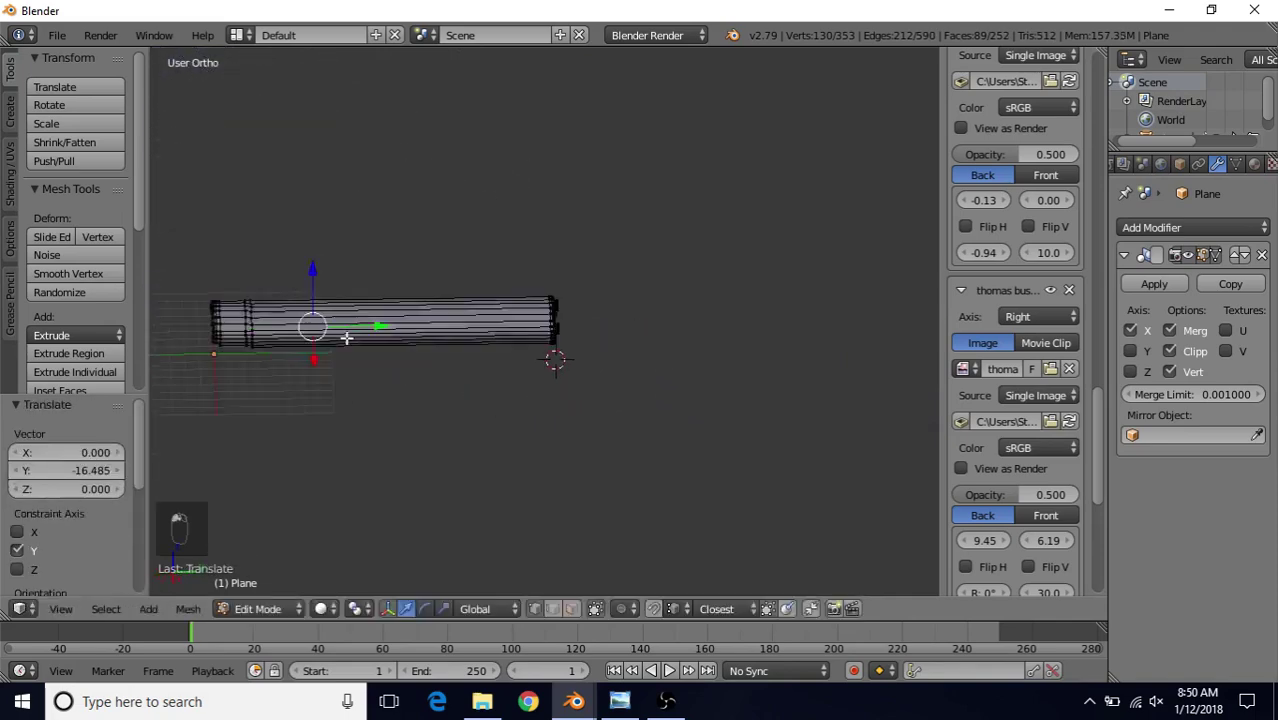
middle_click_drag(345, 337, 491, 347, "shift")
left_click_drag(555, 334, 439, 331)
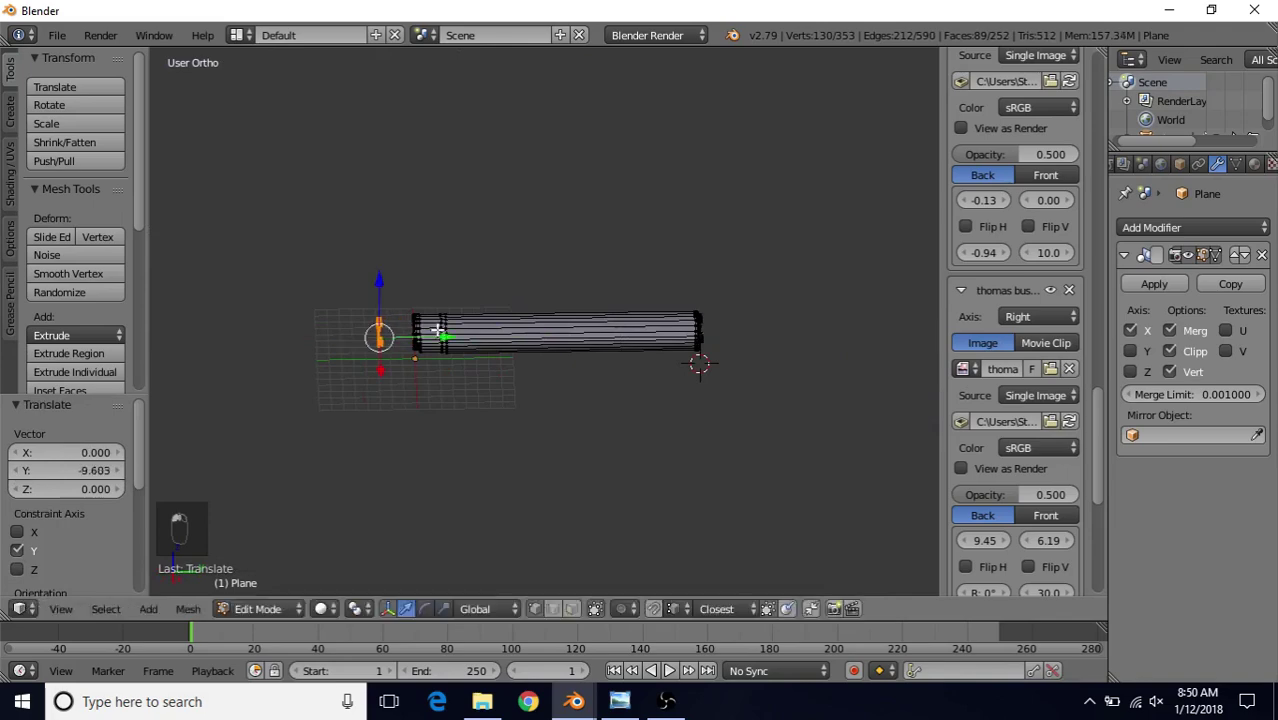
- Flip the duplicated lights and sign frame to face forward by scaling them by -1 along Y
middle_click_drag(439, 331, 551, 305, "shift")
scroll(536, 337, "up", 4)
scroll(458, 332, "up", 4)
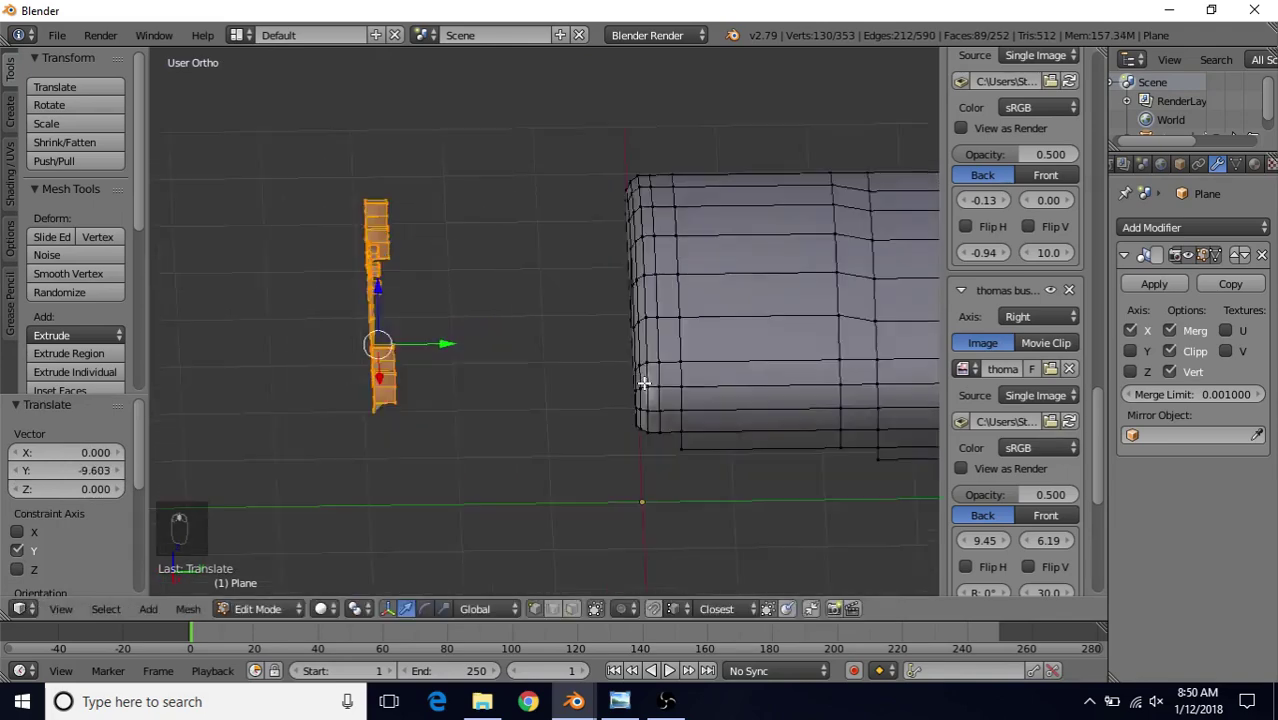
middle_click_drag(437, 313, 776, 302)
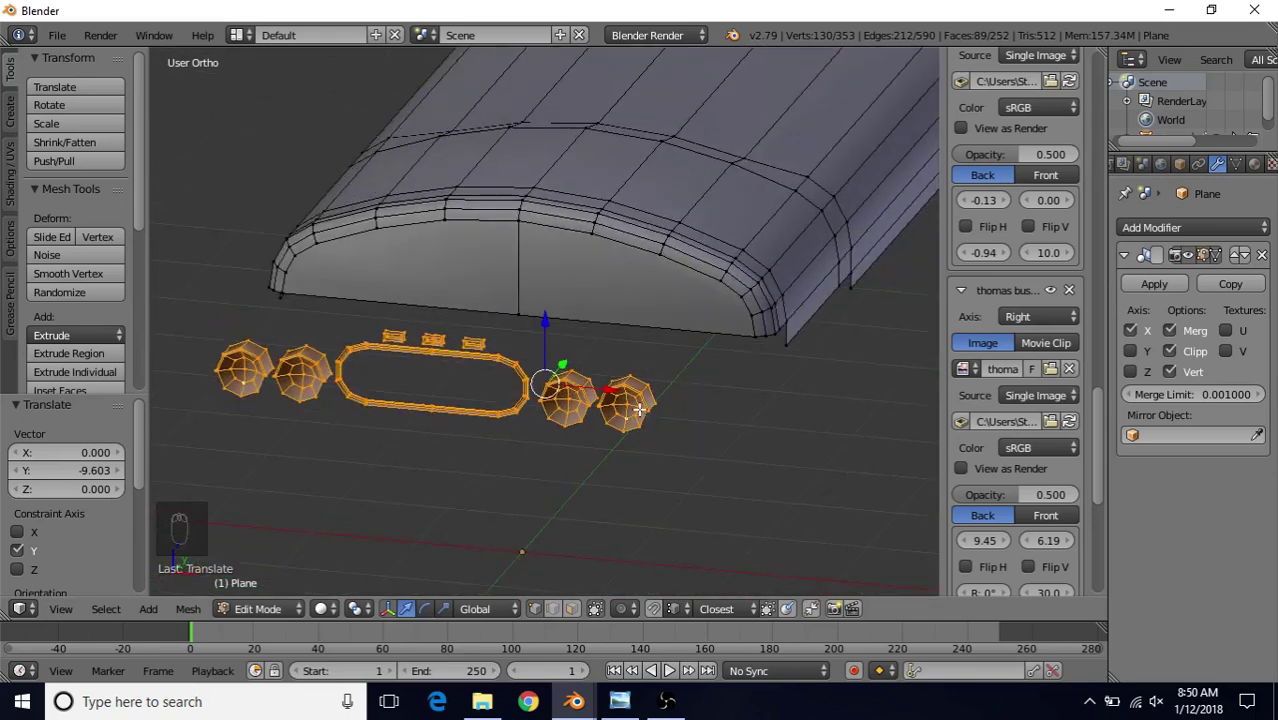
middle_click_drag(634, 331, 458, 360)
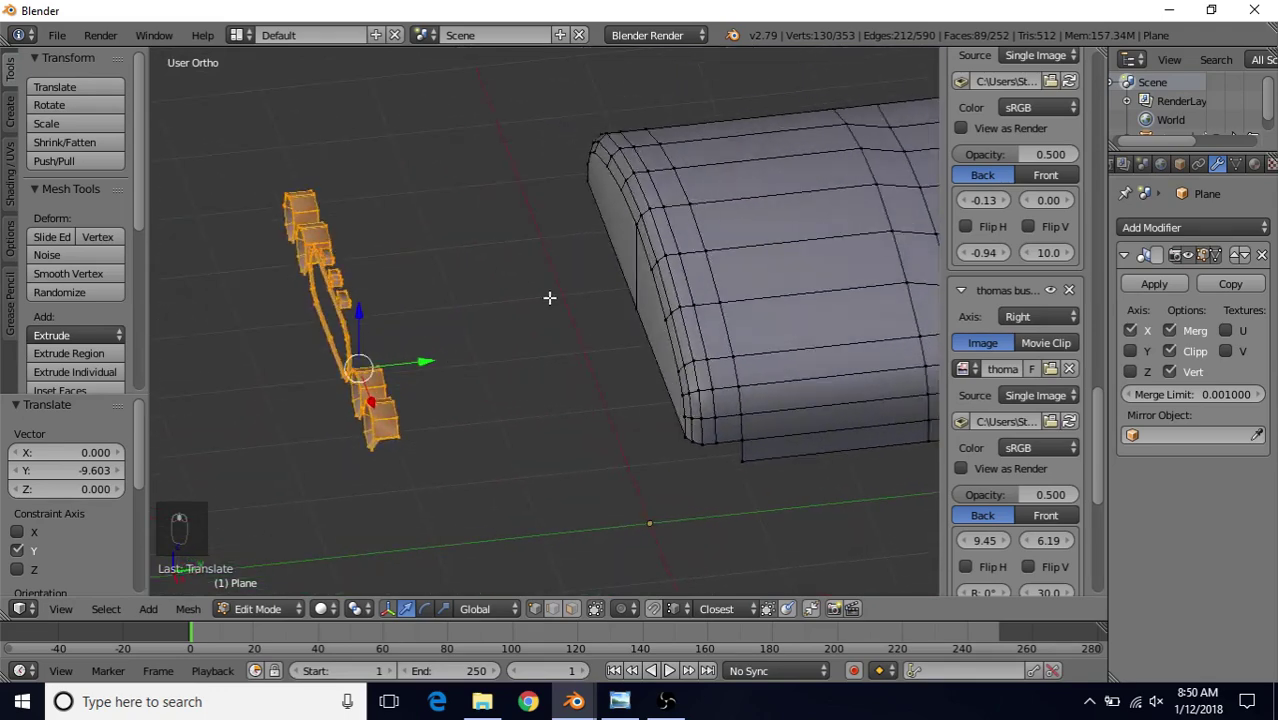
key("s")
key("y")
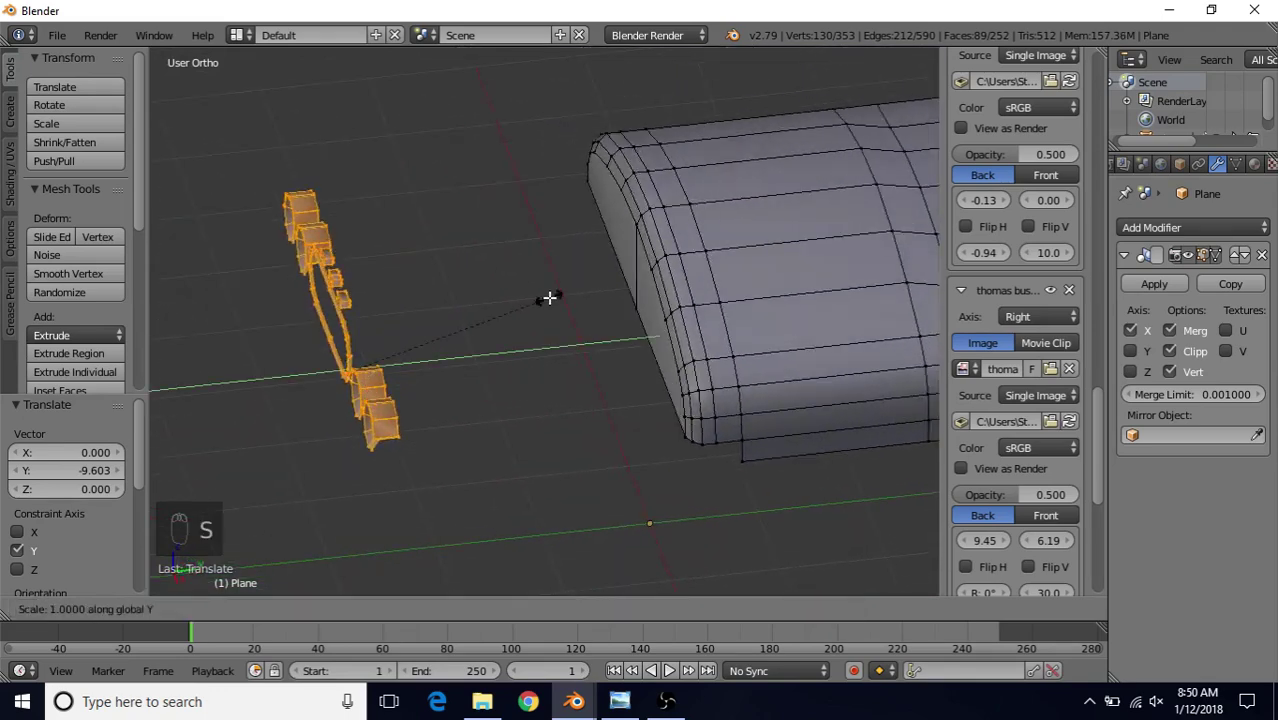
type("-1")
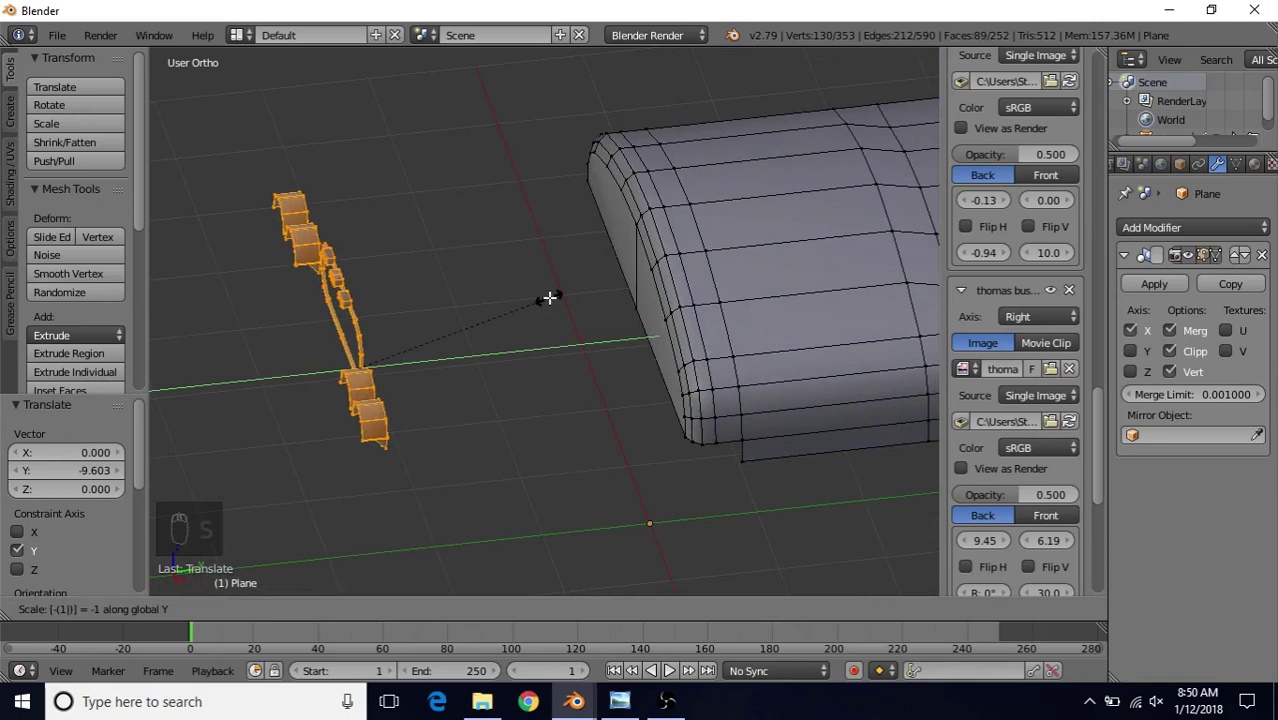
key("Return")
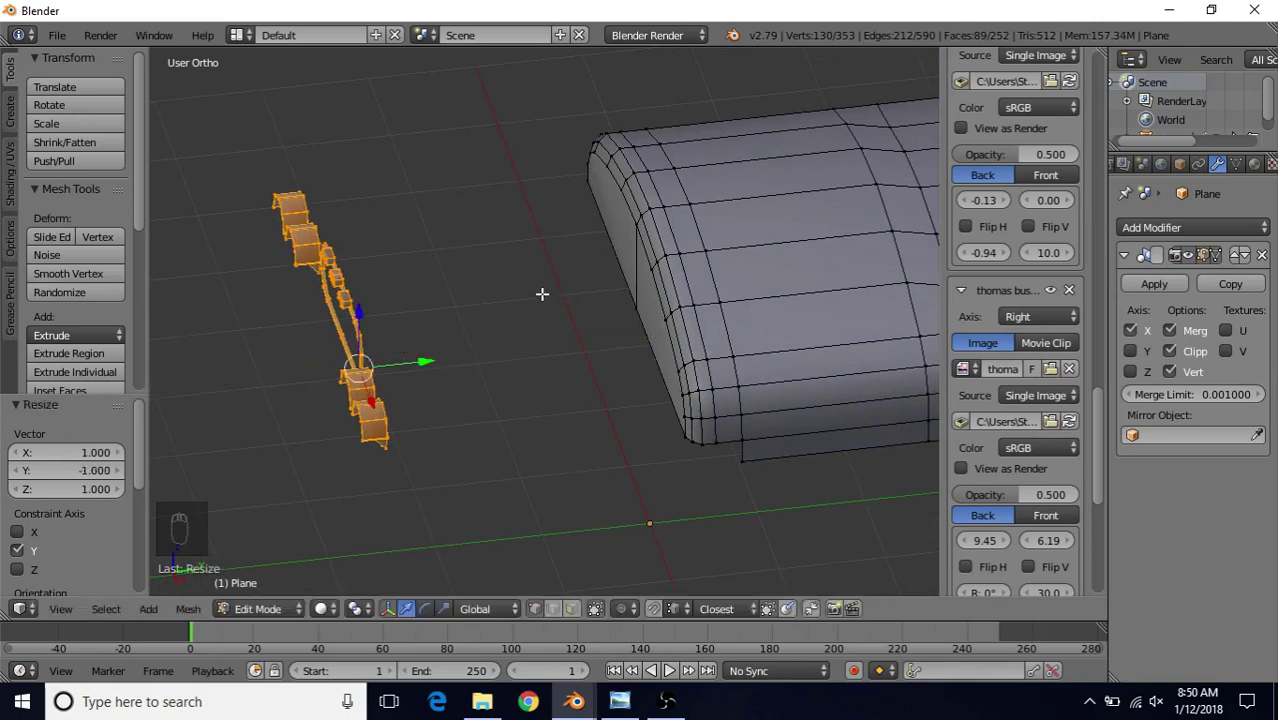
- Move the flipped lights and sign frame about 2.74 along Y, up against the front face of the roof
middle_click_drag(410, 350, 450, 316)
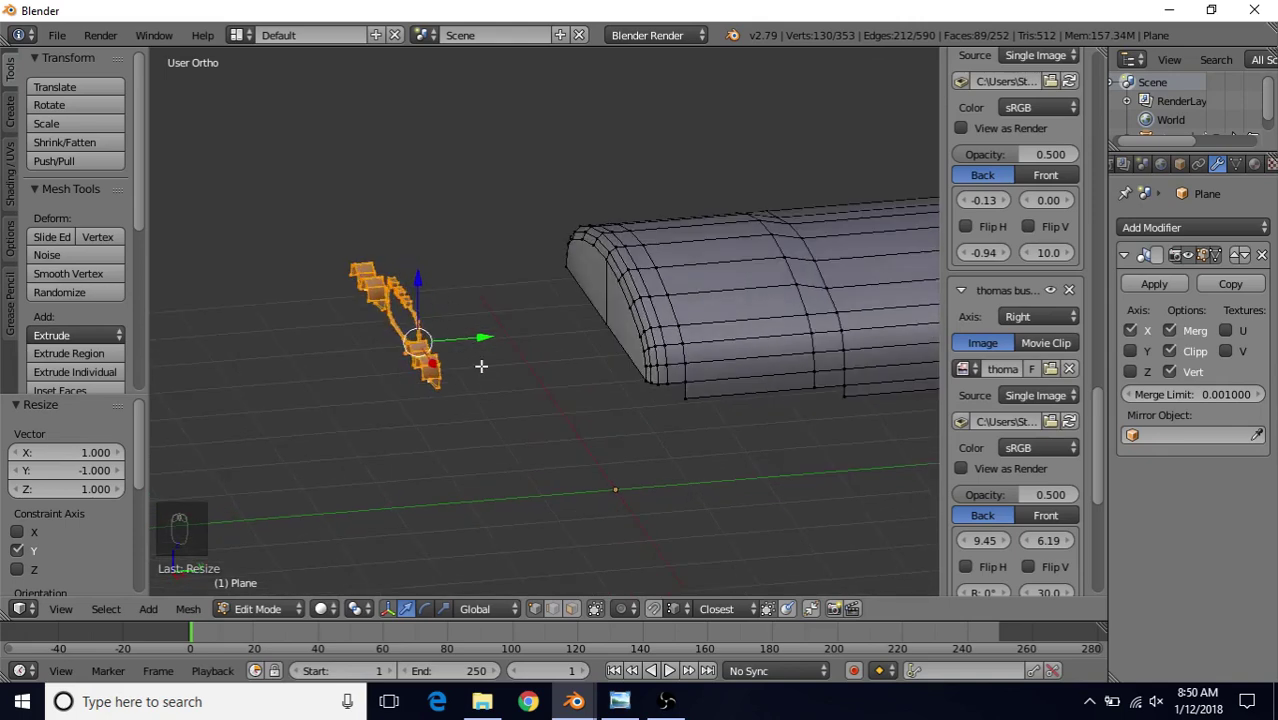
left_click_drag(480, 338, 615, 285)
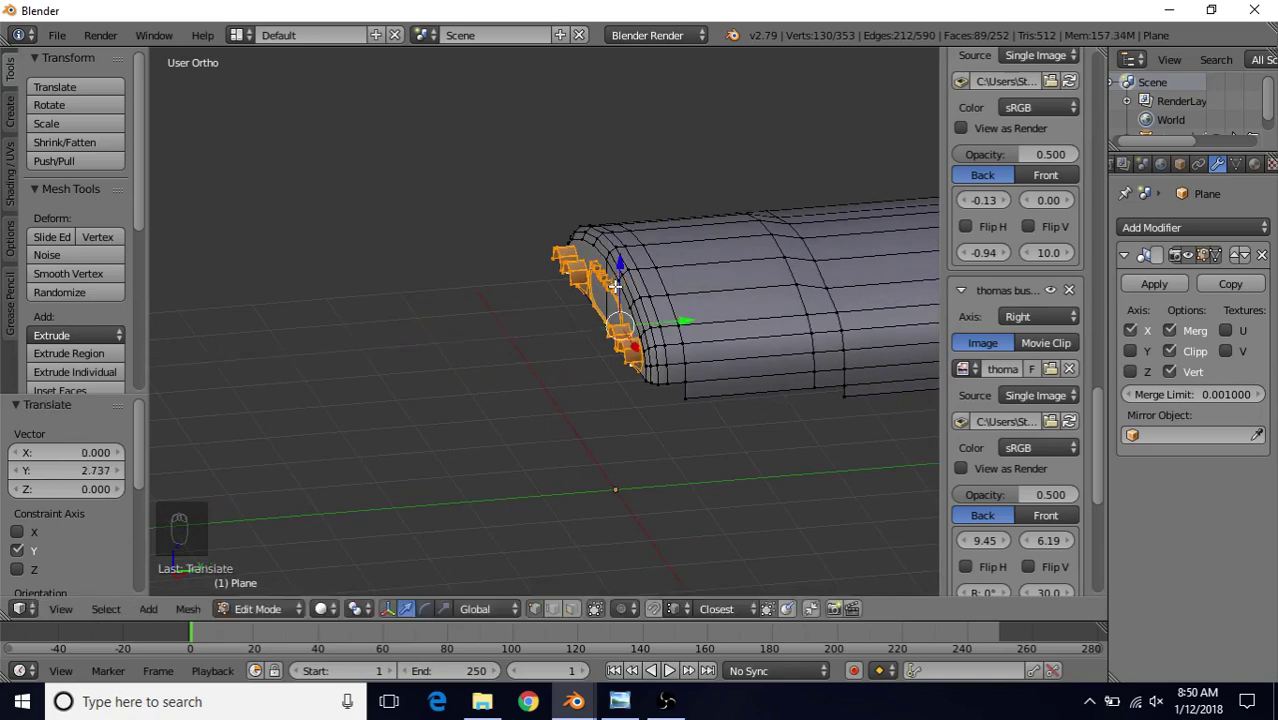
scroll(588, 372, "up", 6)
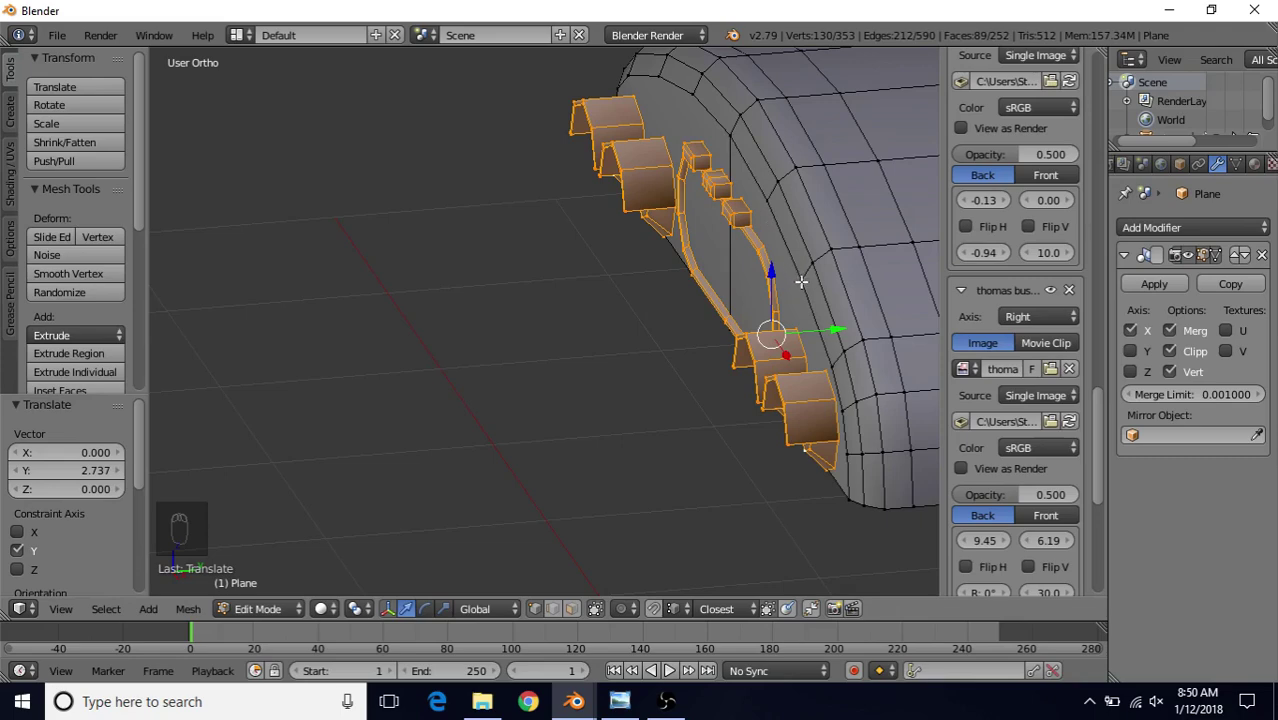
scroll(731, 452, "down", 5)
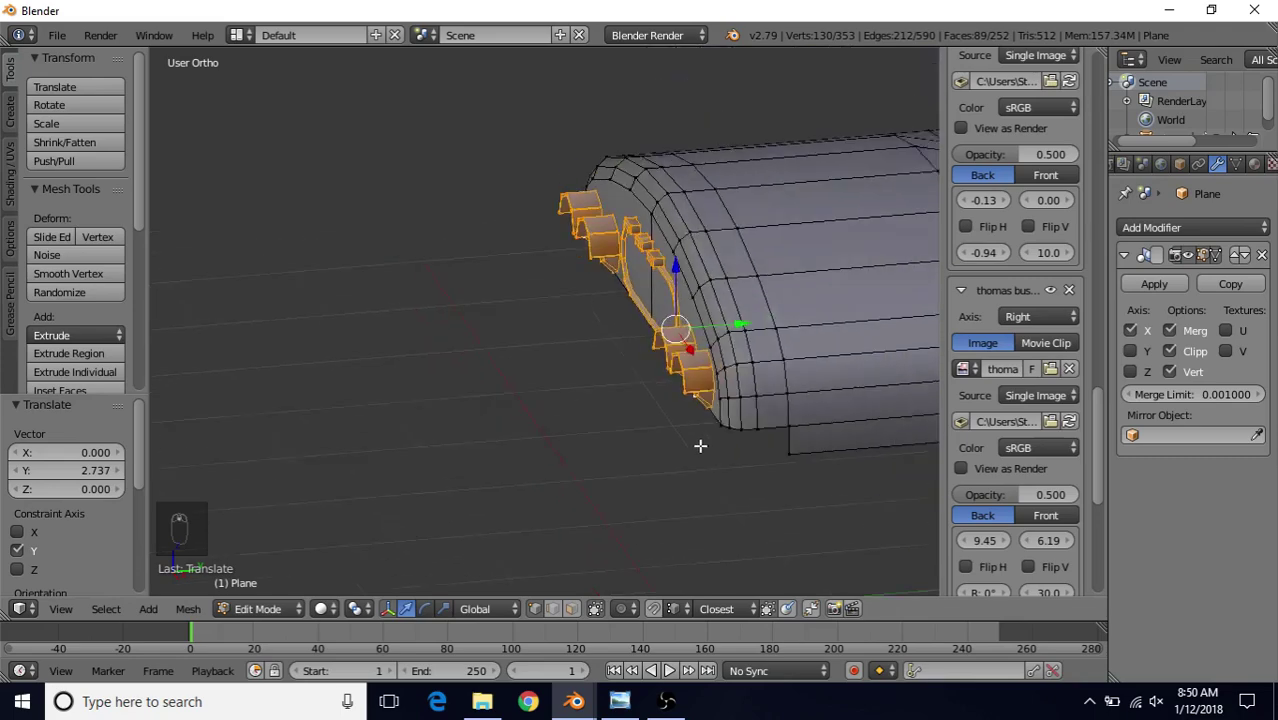
- Recalculate the normals of the selected warning lights, marker lights and sign frame on the roof's front end
key("Tab")
middle_click_drag(596, 394, 705, 271)
middle_click_drag(474, 337, 434, 296)
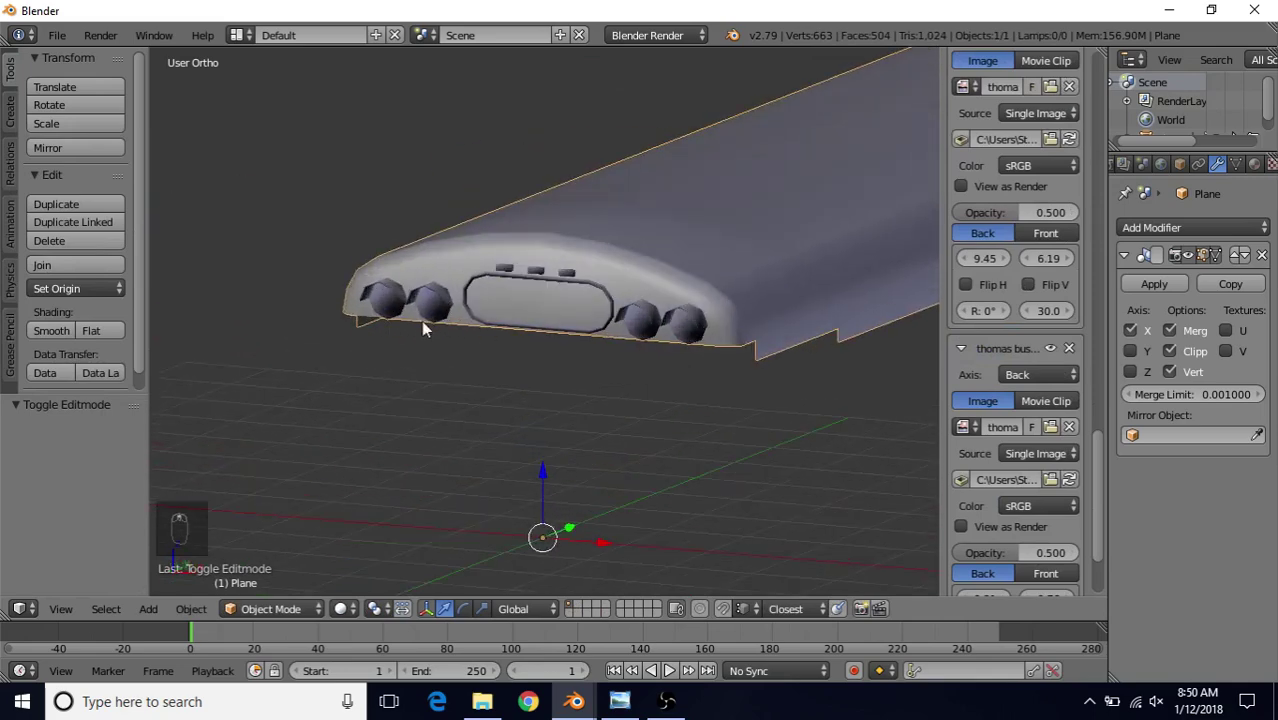
key("Tab")
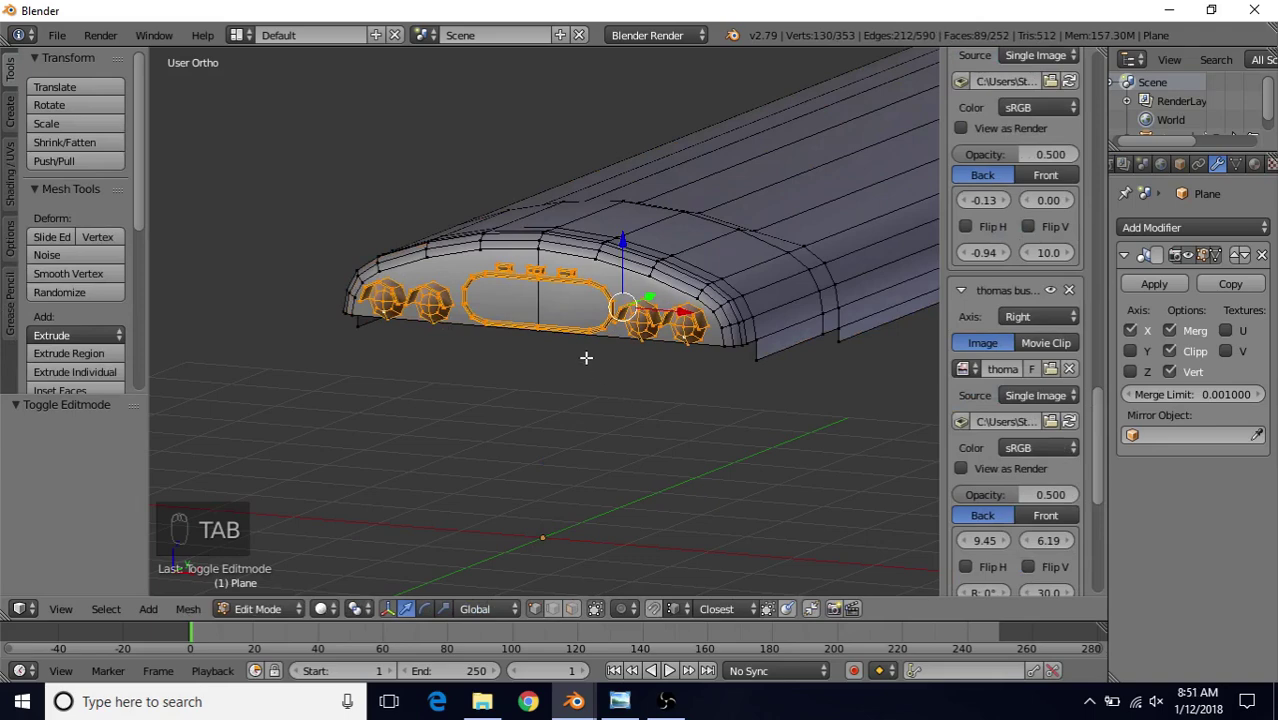
key("ctrl+n")
key("Tab")
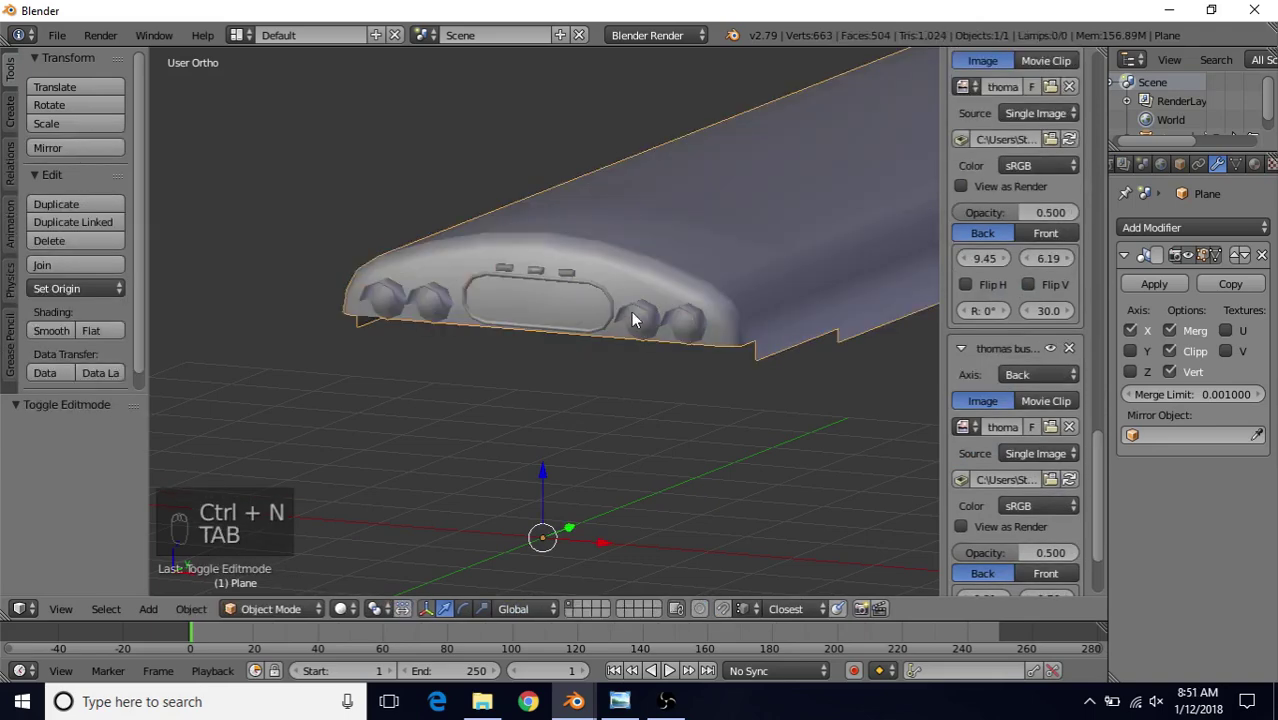
- Check the 1980sThomasFordFront photo in Windows Photo Viewer, and delete the linked vertices of the rounded sign frame on the front end in Blender
scroll(415, 300, "down", 3)
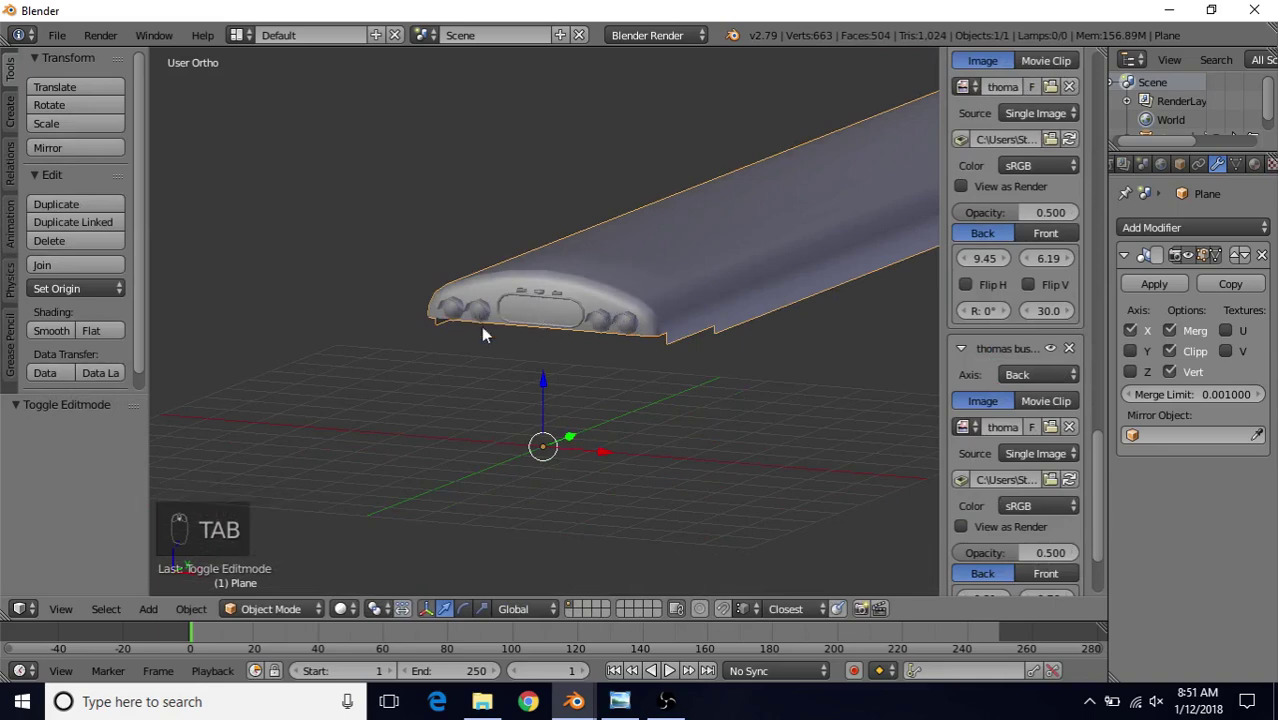
left_click(619, 701)
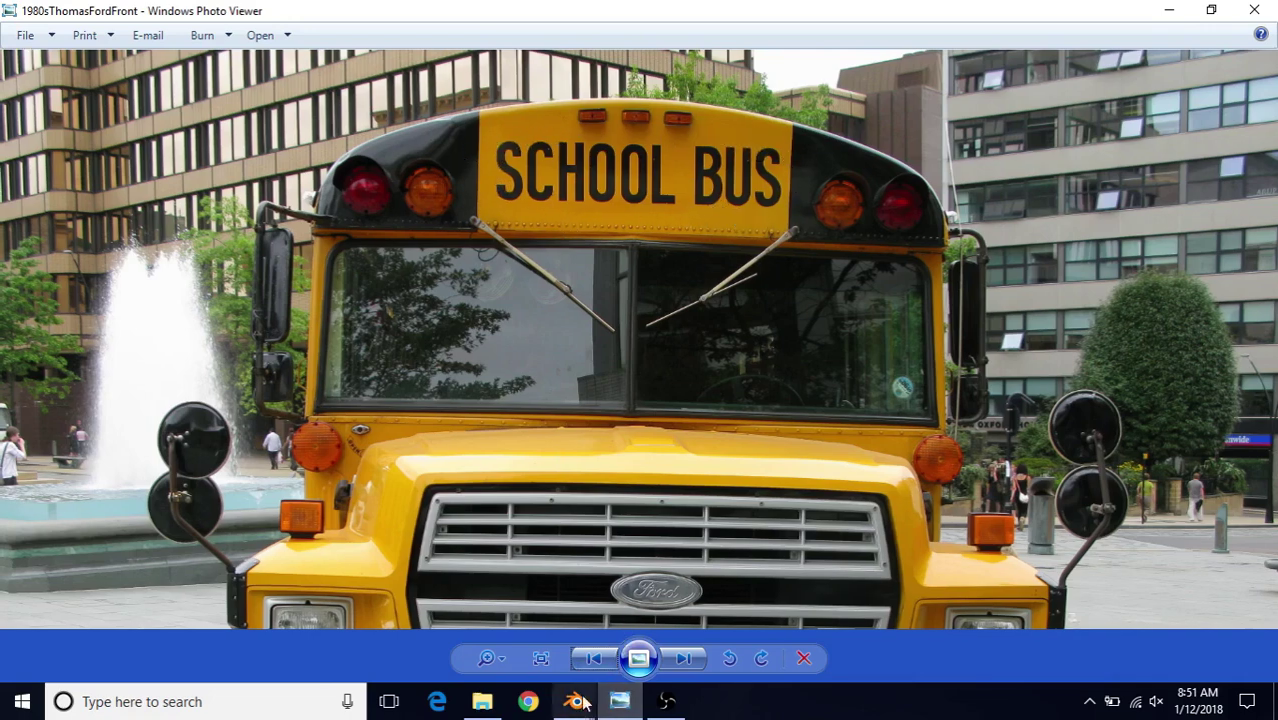
mouse_move(574, 701)
left_click(603, 665)
scroll(504, 387, "up", 8)
key("Tab")
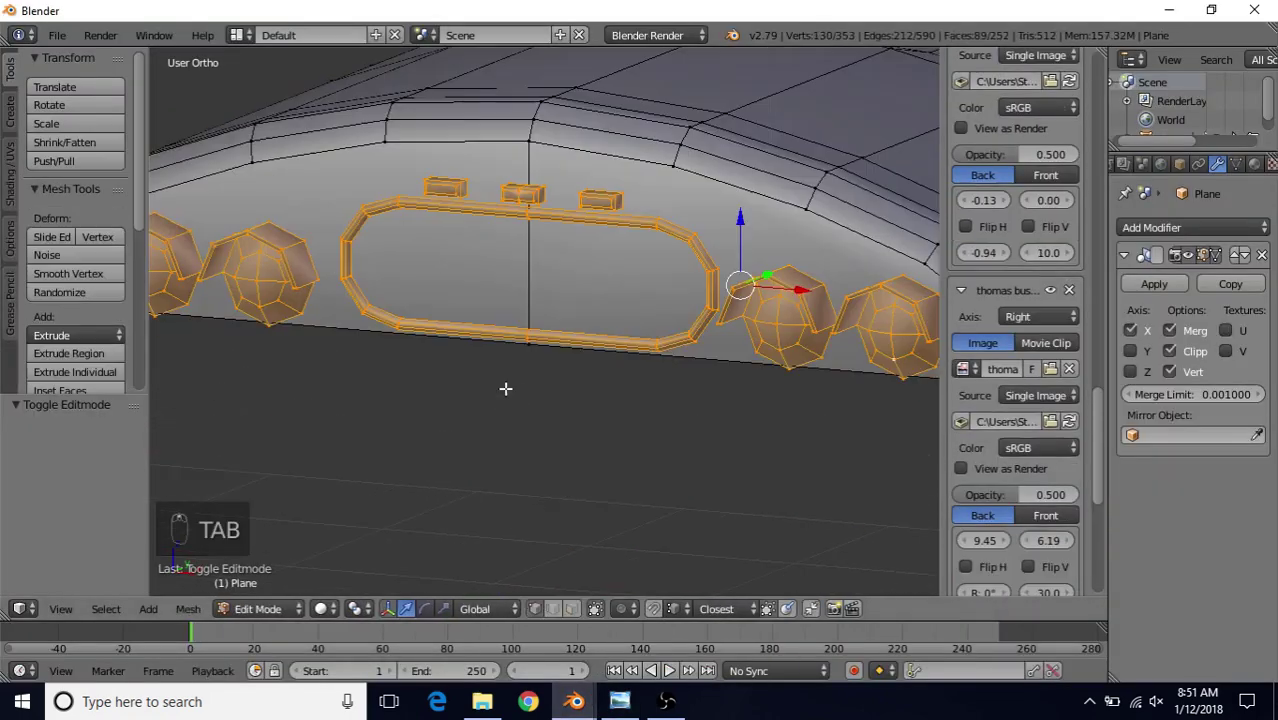
right_click(648, 222)
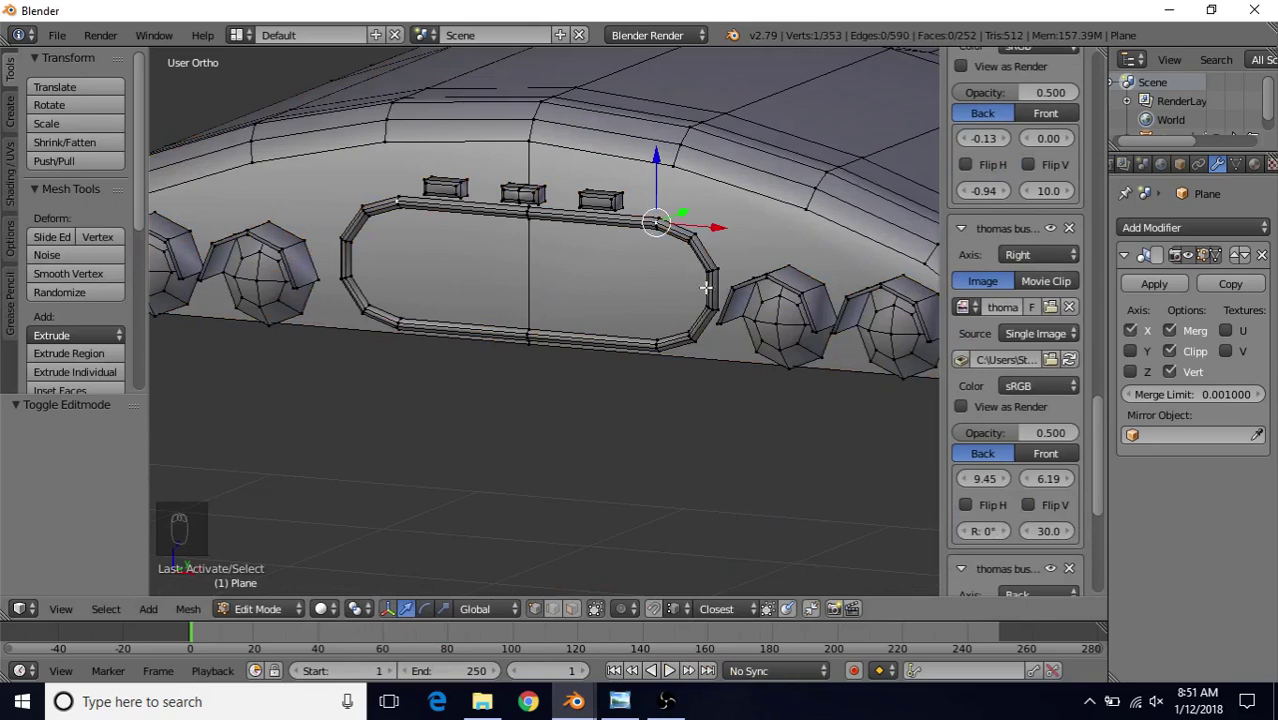
left_click(105, 609)
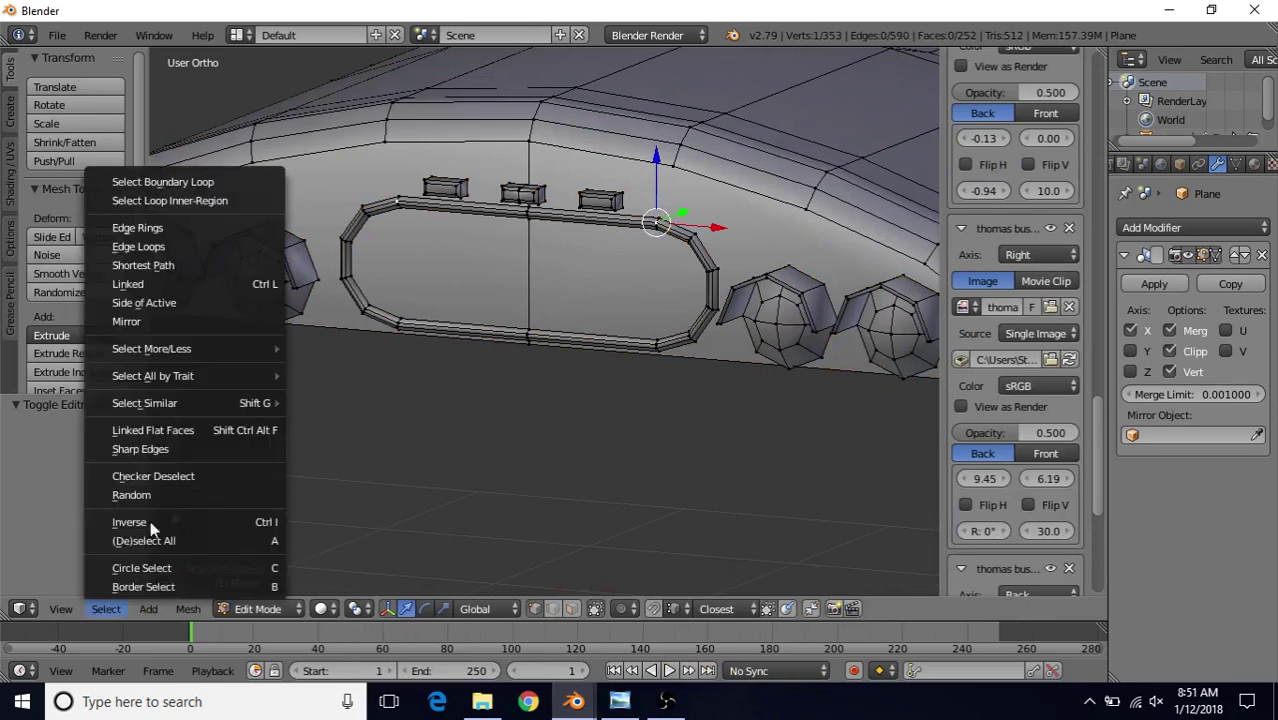
left_click(203, 285)
key("Delete")
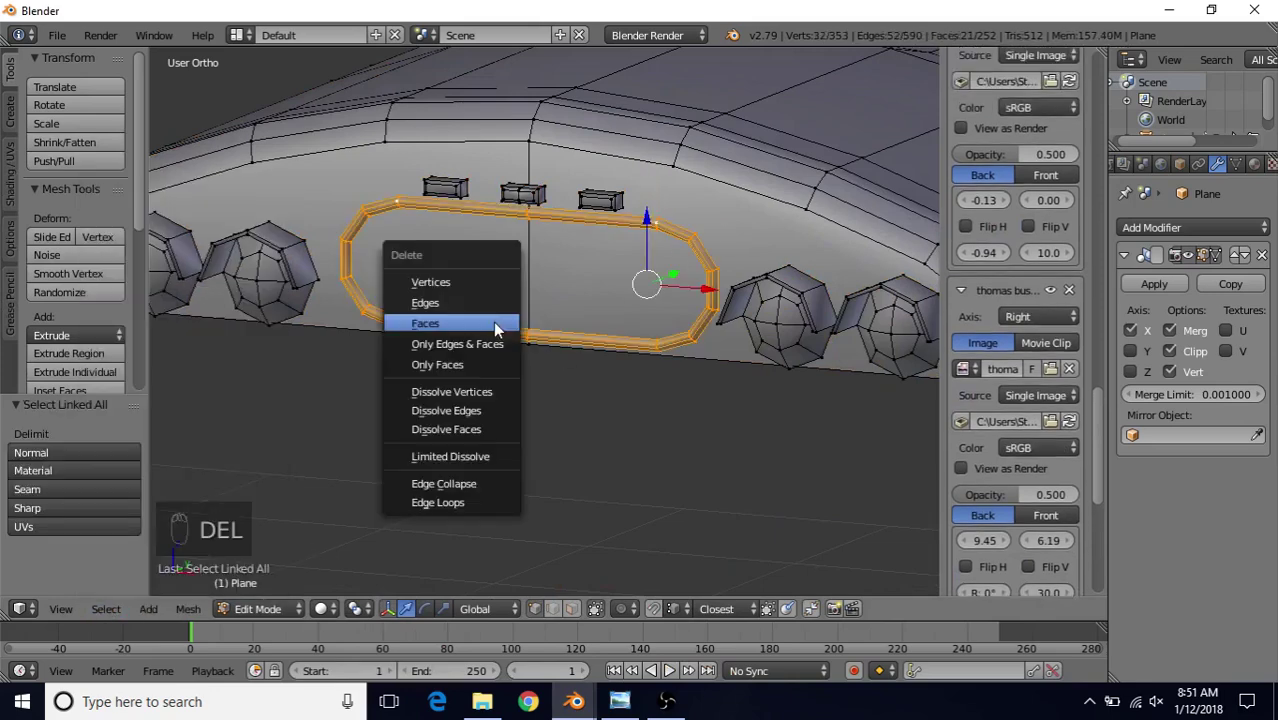
left_click(499, 280)
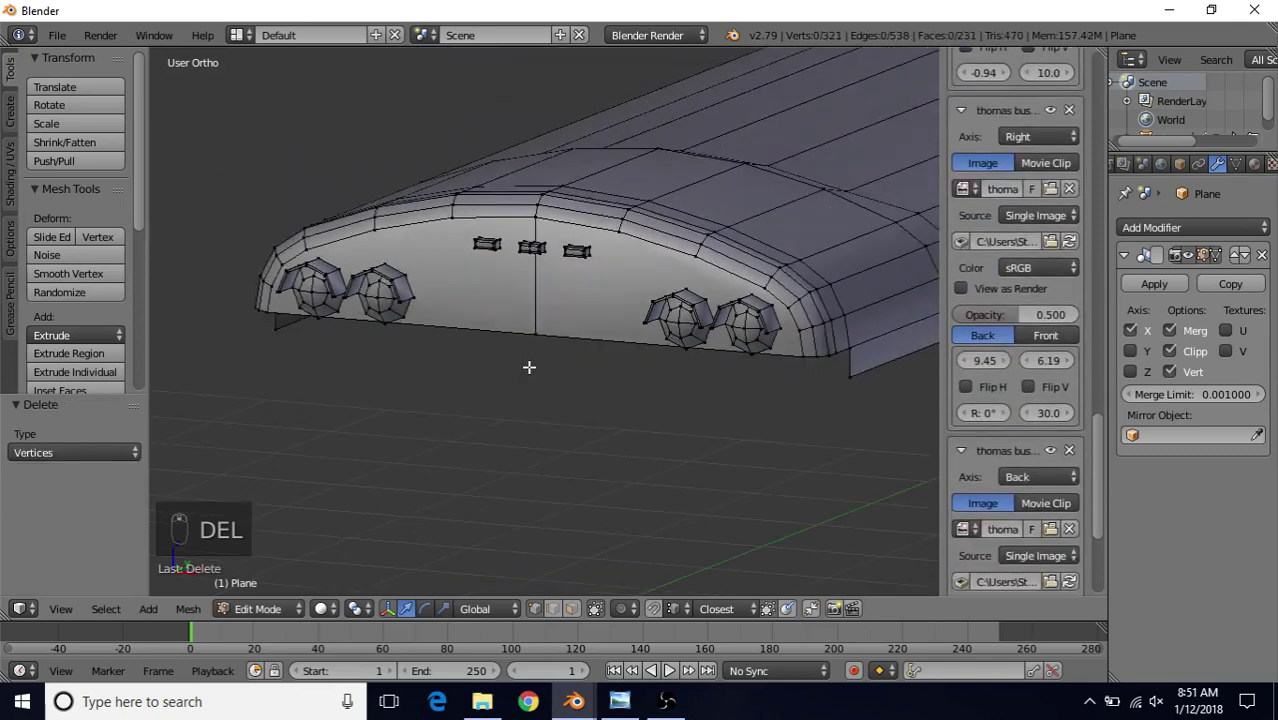
key("Tab")
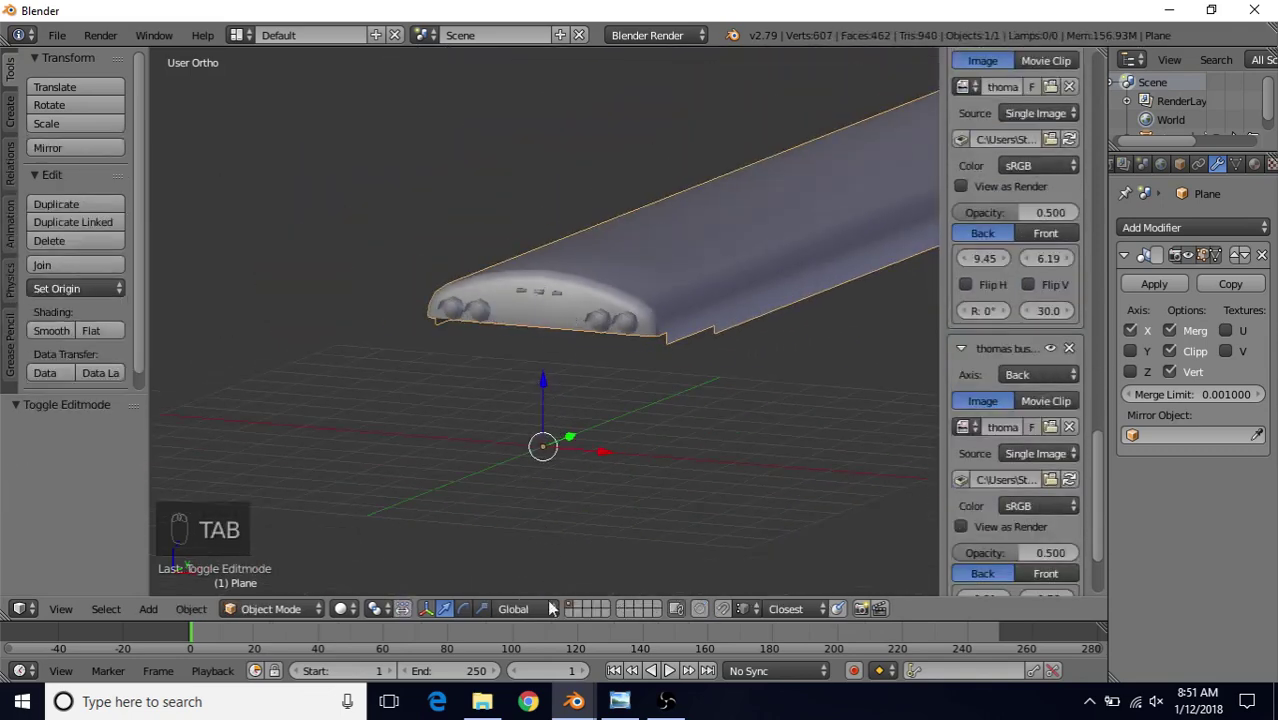
- Compare the front end's warning and marker lights with the 1980sThomasFordFront reference photo
left_click(619, 701)
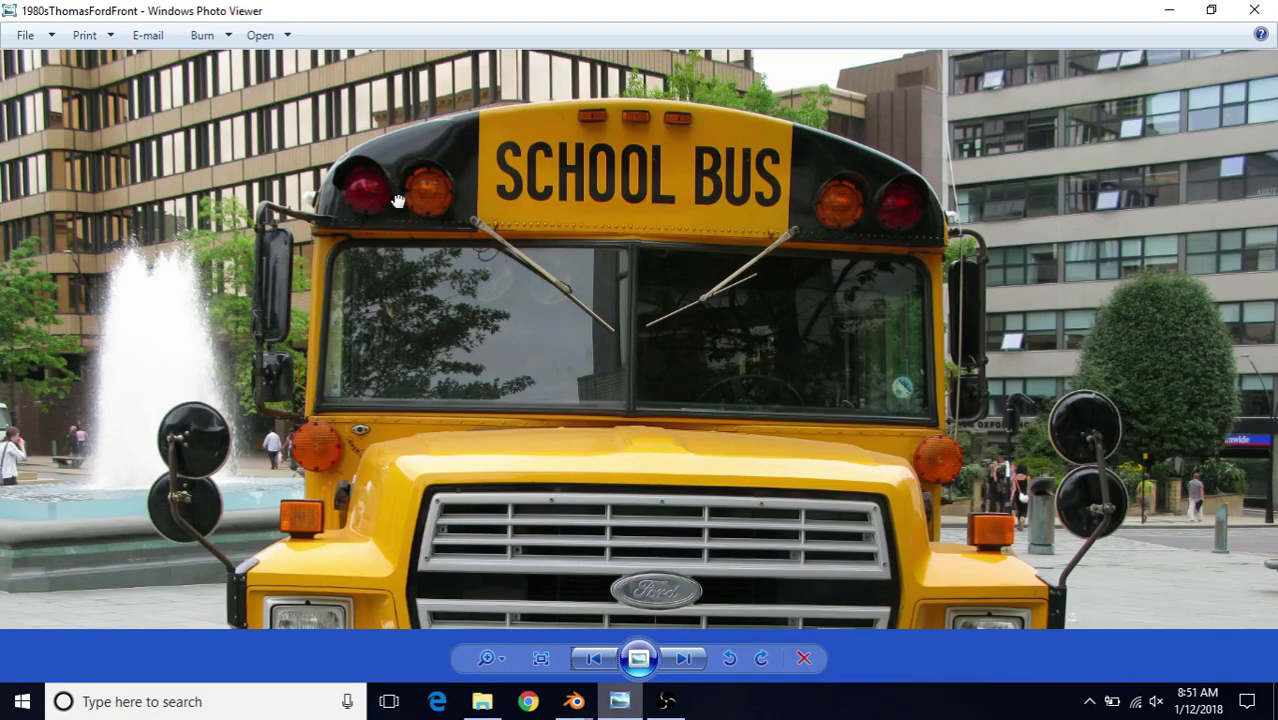
mouse_move(574, 701)
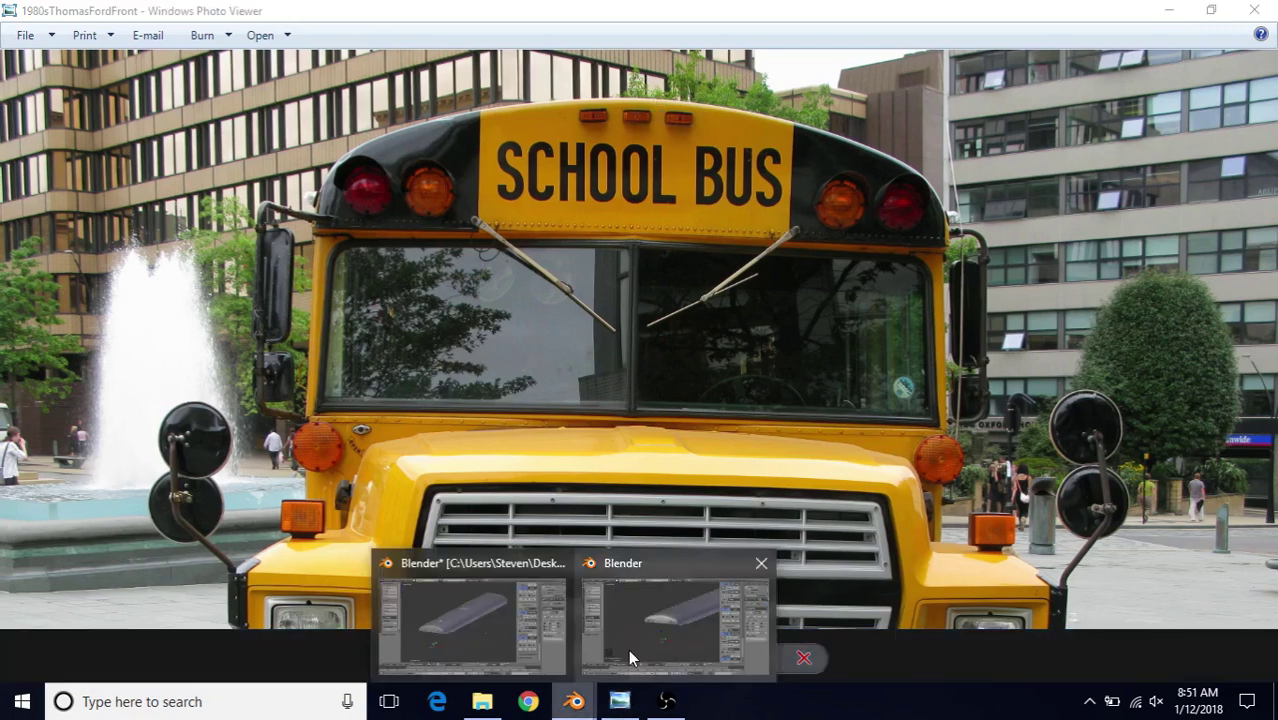
left_click(628, 657)
scroll(548, 357, "up", 2)
key("Tab")
middle_click_drag(551, 345, 522, 359)
key("Tab")
scroll(571, 360, "down", 2)
scroll(522, 362, "up", 2)
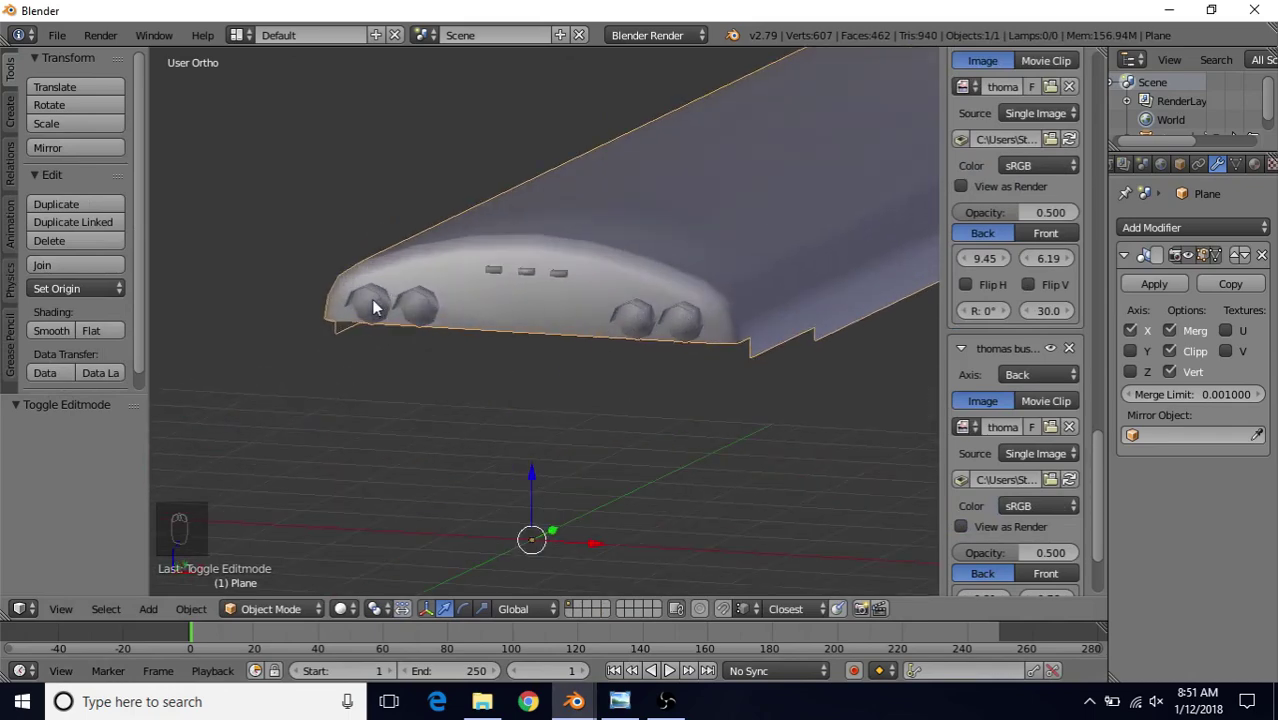
scroll(645, 380, "down", 2)
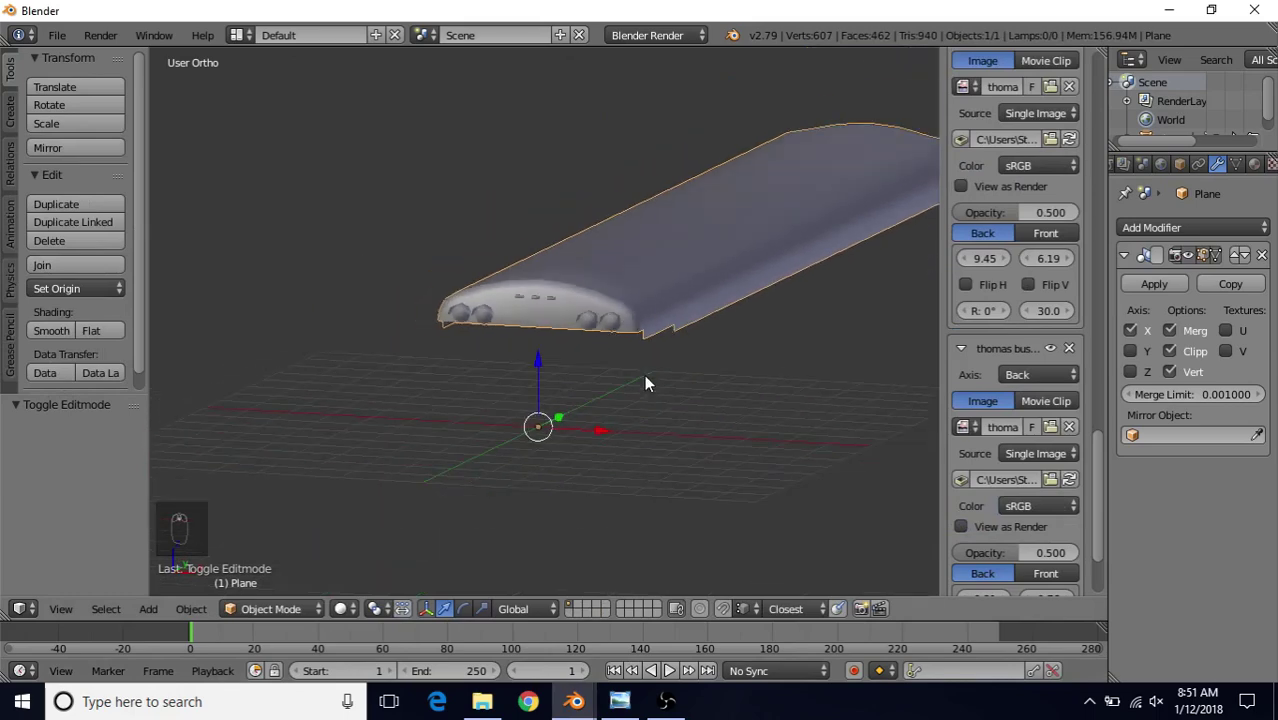
middle_click_drag(636, 379, 610, 450)
- Examine the marker lights in the "thomas bus side" photo, and inspect the front and rear ends of the model in Blender
left_click(620, 701)
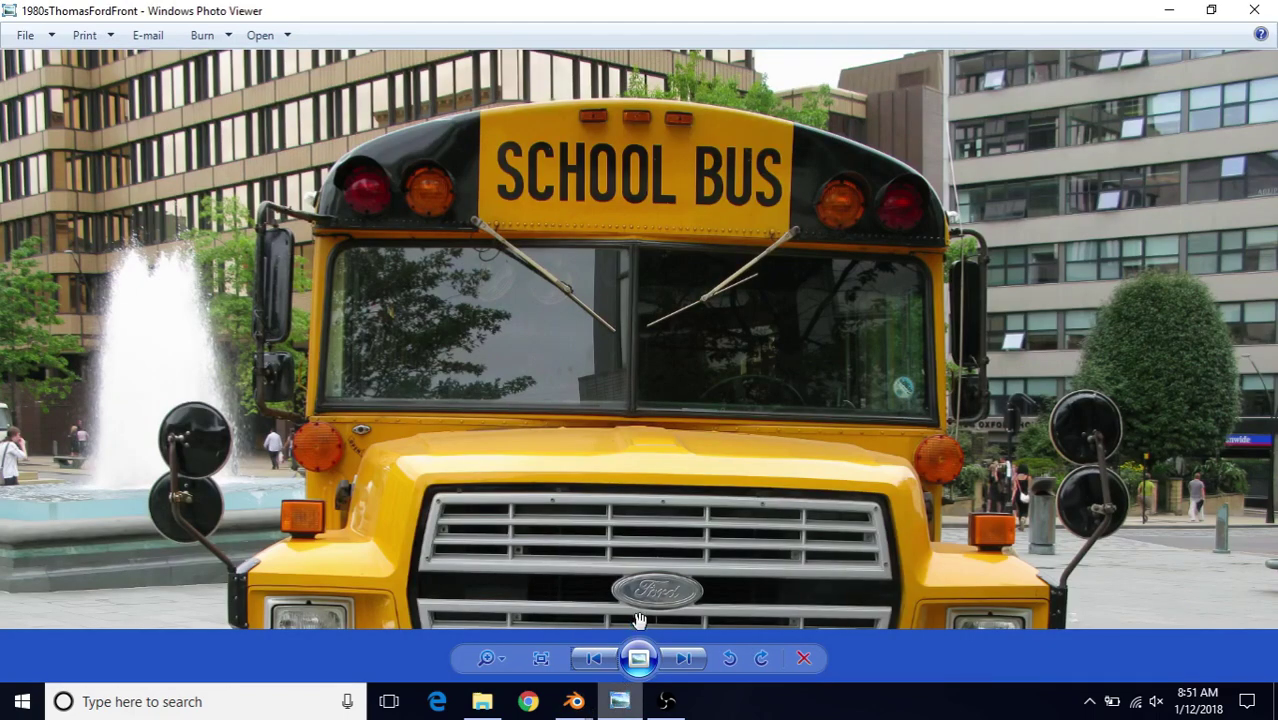
left_click(606, 660)
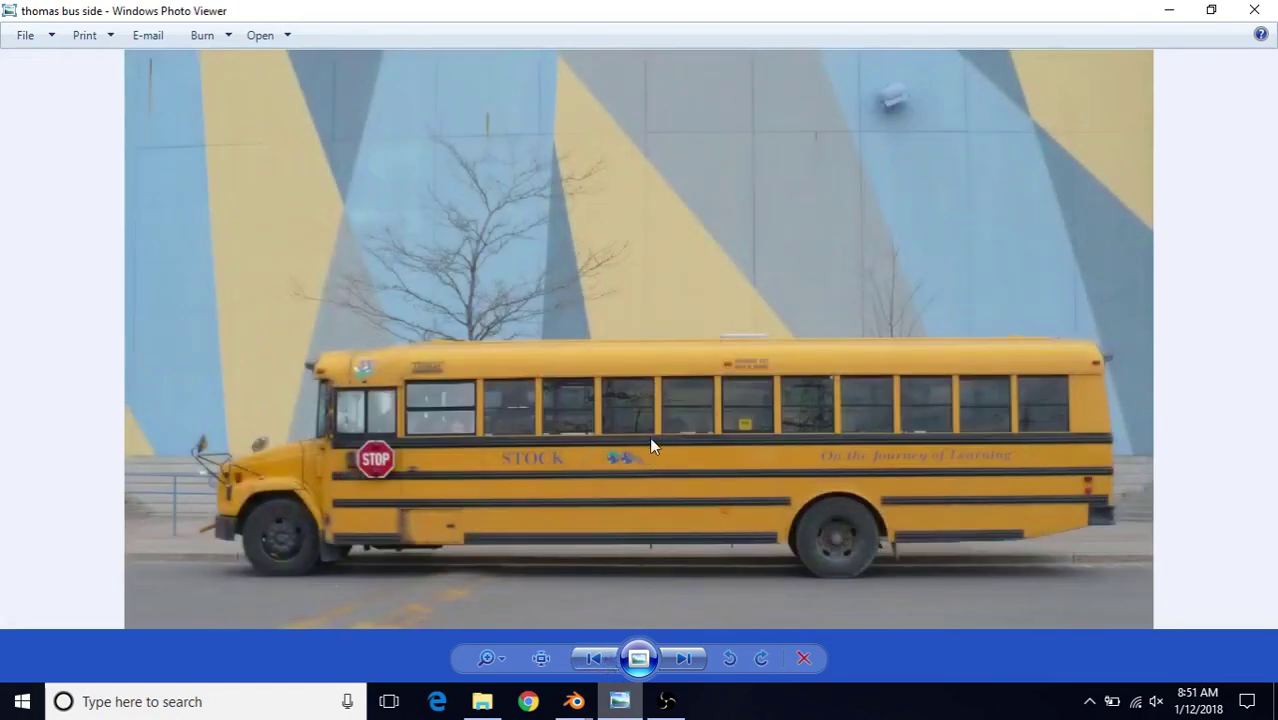
scroll(610, 442, "up", 2)
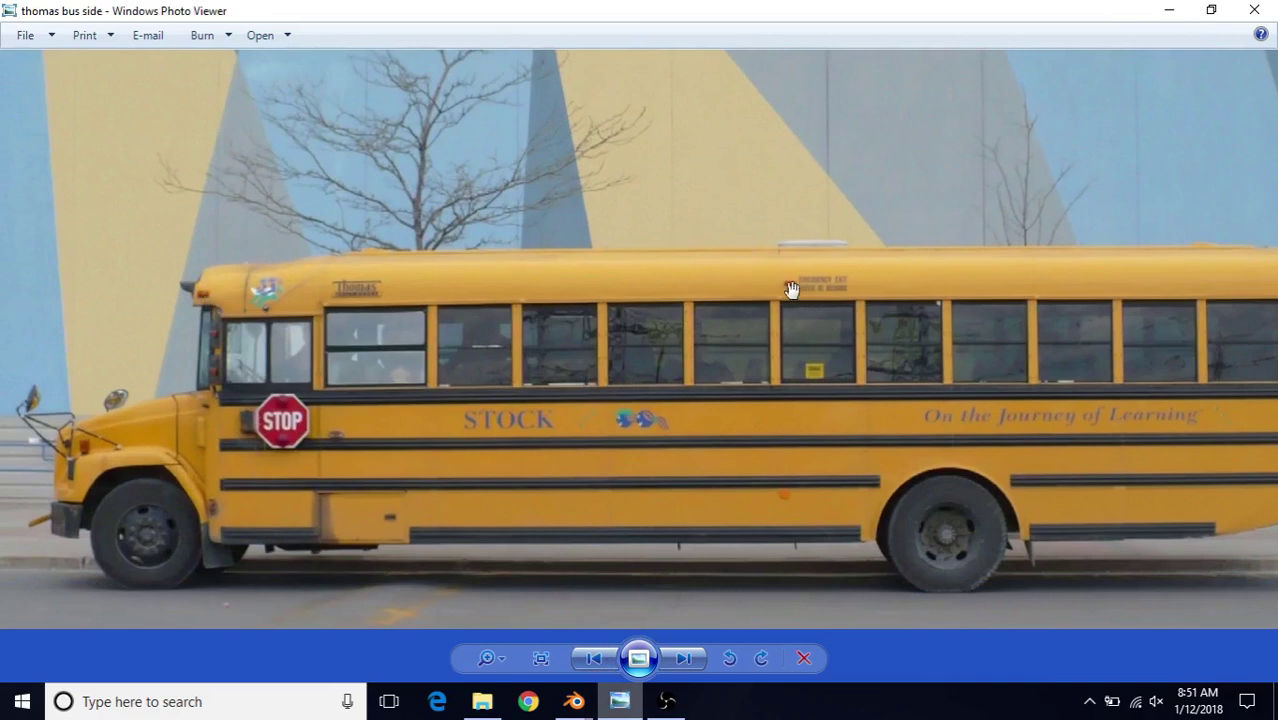
left_click_drag(890, 318, 765, 331)
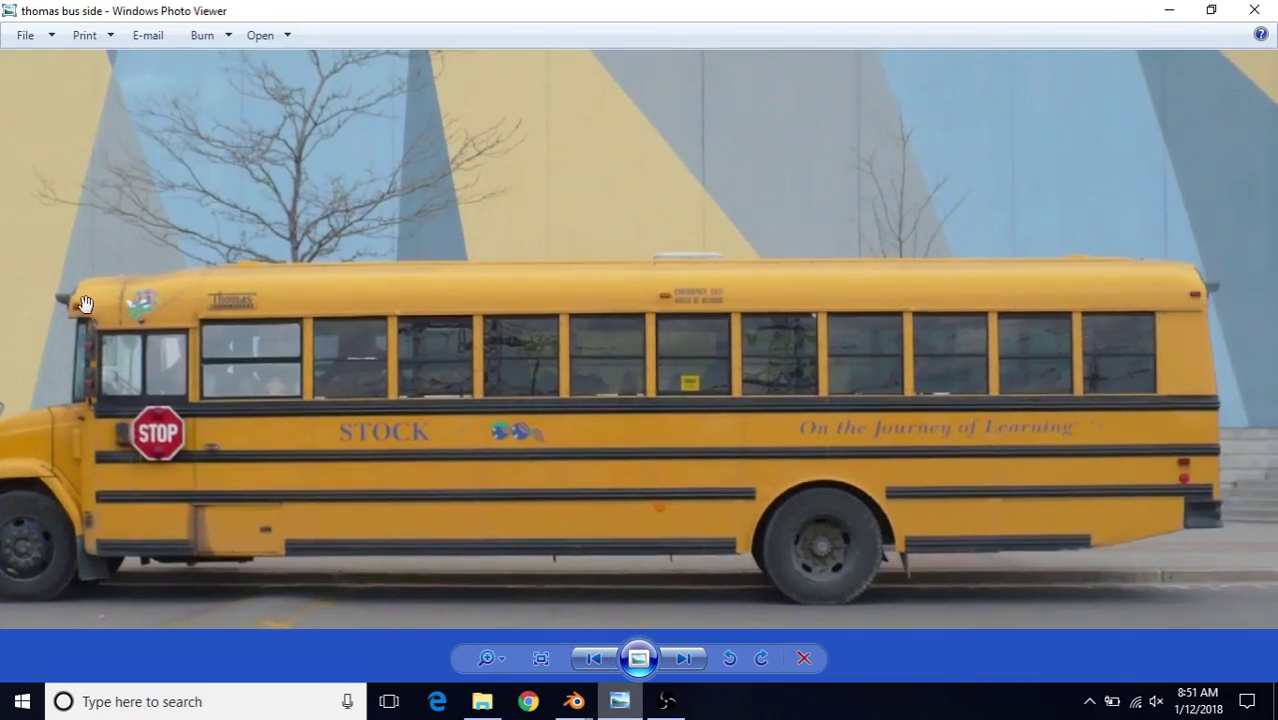
mouse_move(575, 697)
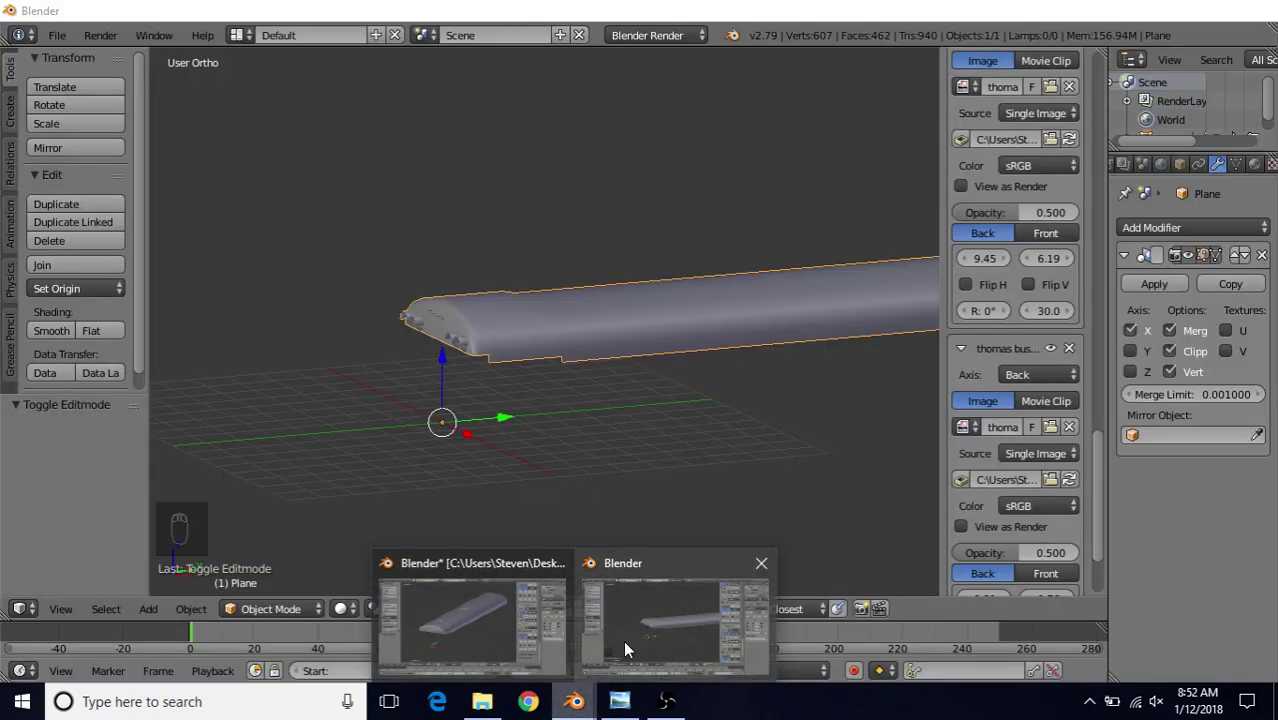
left_click(623, 640)
middle_click_drag(447, 288, 665, 267)
scroll(541, 287, "up", 2)
scroll(558, 328, "up", 3)
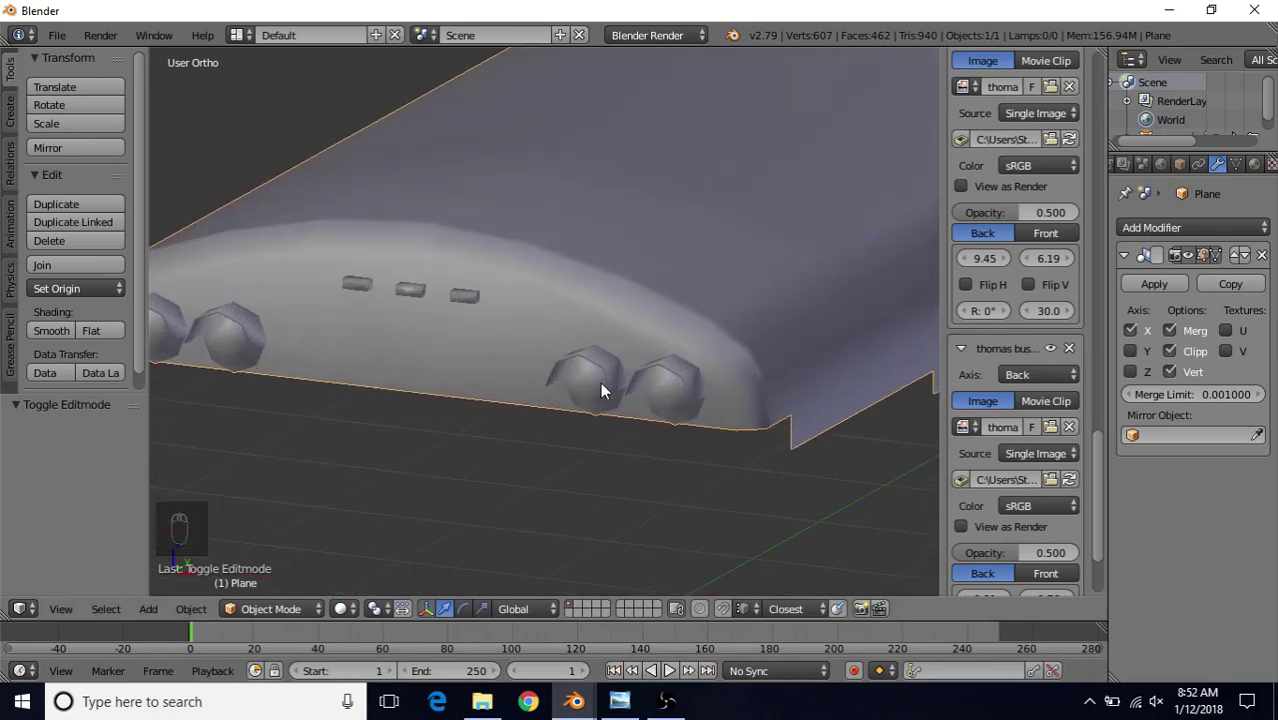
scroll(600, 390, "down", 4)
middle_click_drag(602, 386, 434, 265)
scroll(600, 340, "up", 3)
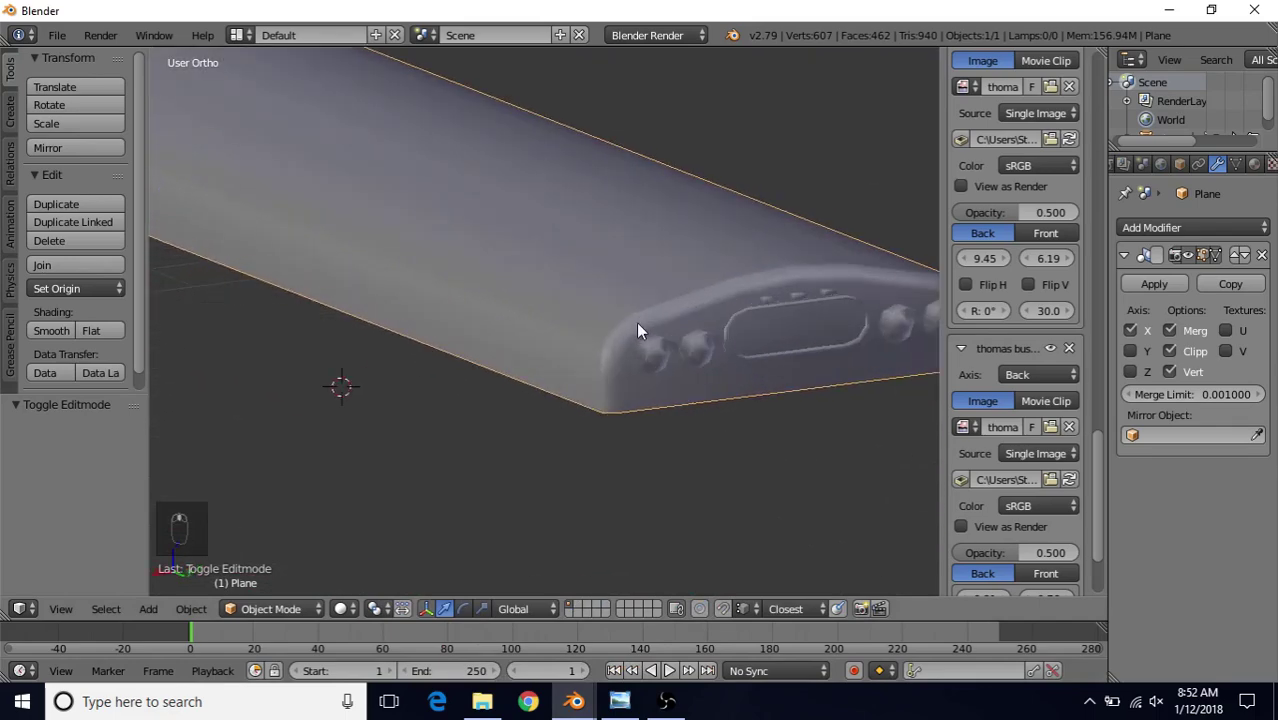
scroll(600, 335, "down", 2)
middle_click_drag(541, 337, 597, 327)
- Duplicate the linked outer marker light above the rear sign frame and move the copy outward along X by 2.165, plus another 0.246
key("Tab")
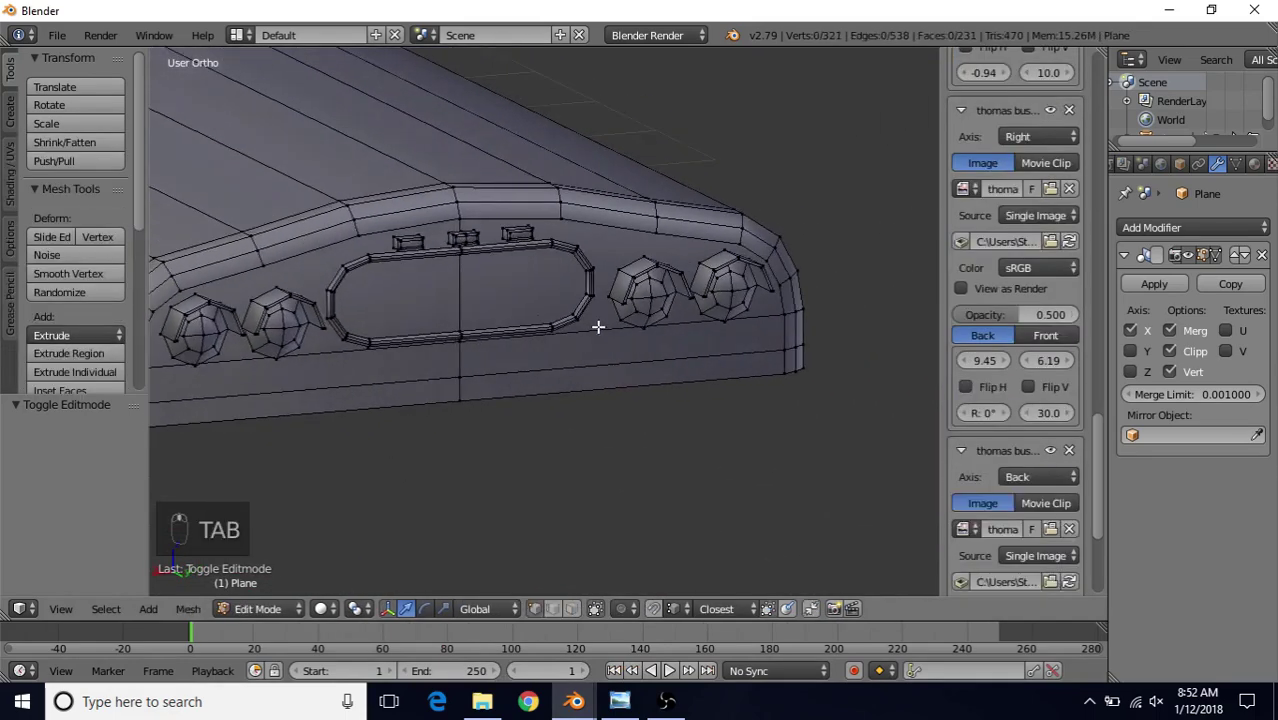
right_click(402, 244)
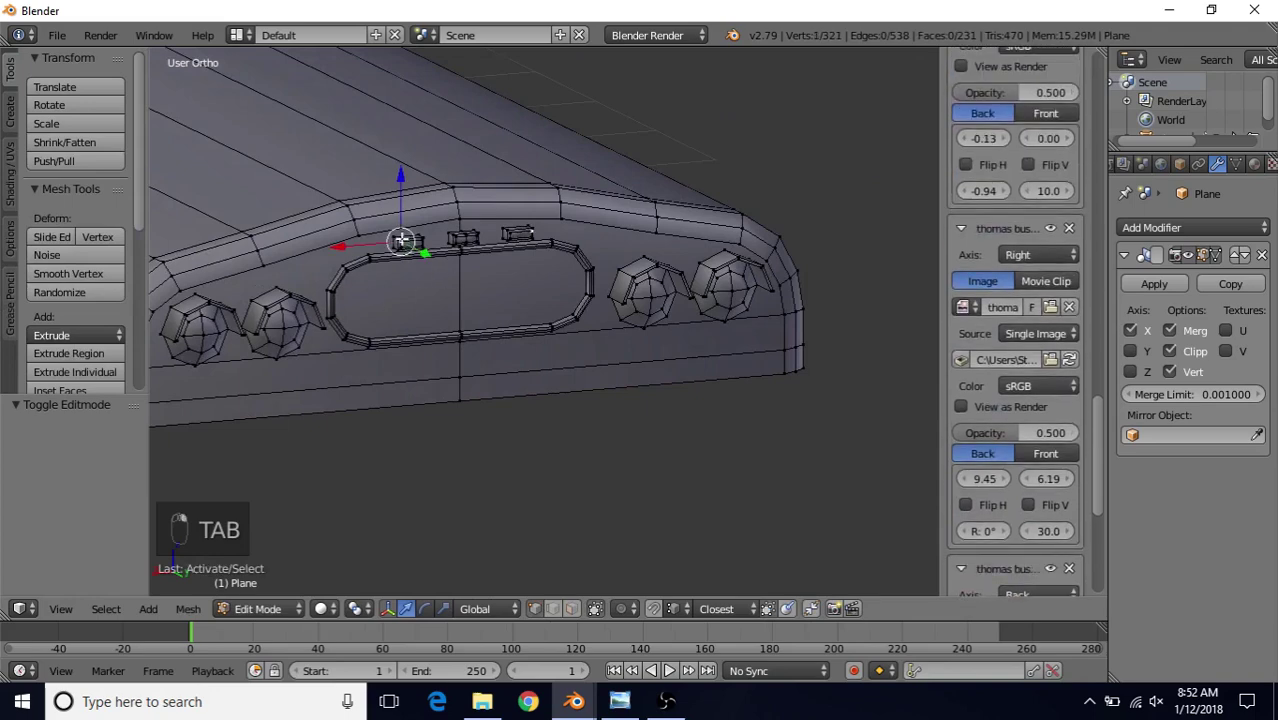
left_click(106, 609)
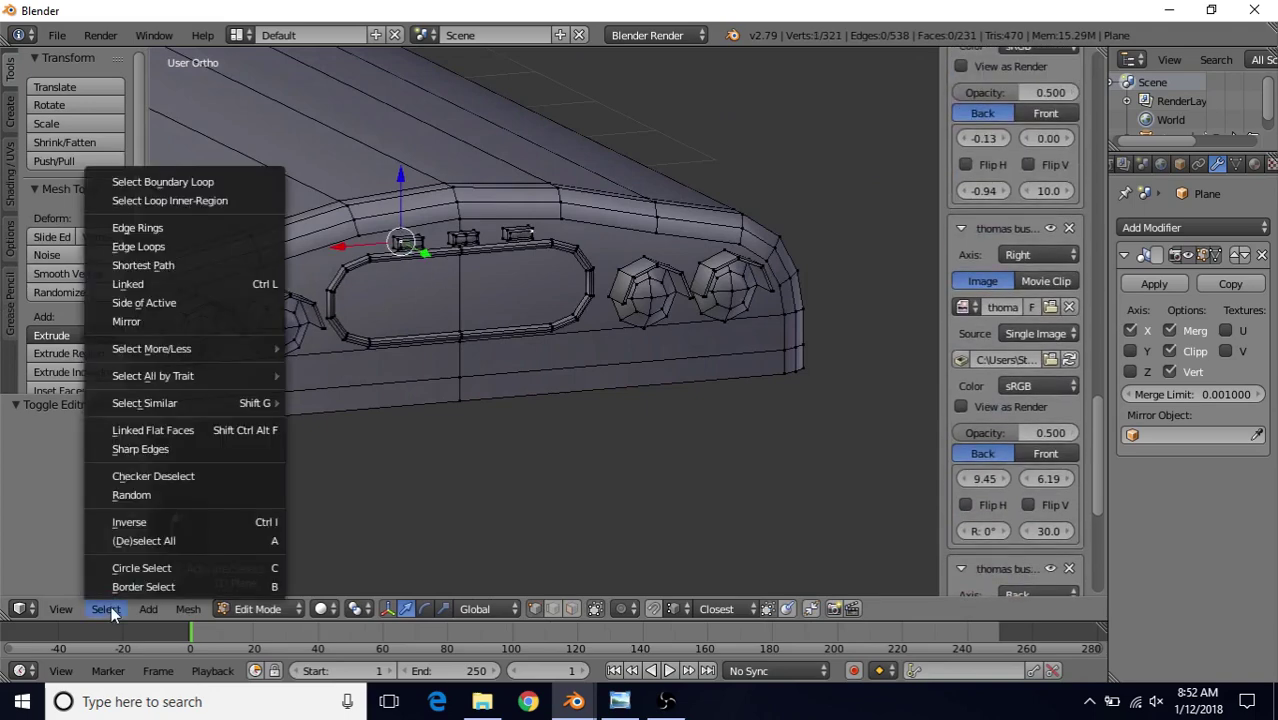
left_click(239, 286)
scroll(477, 351, "down", 1)
key("shift+d")
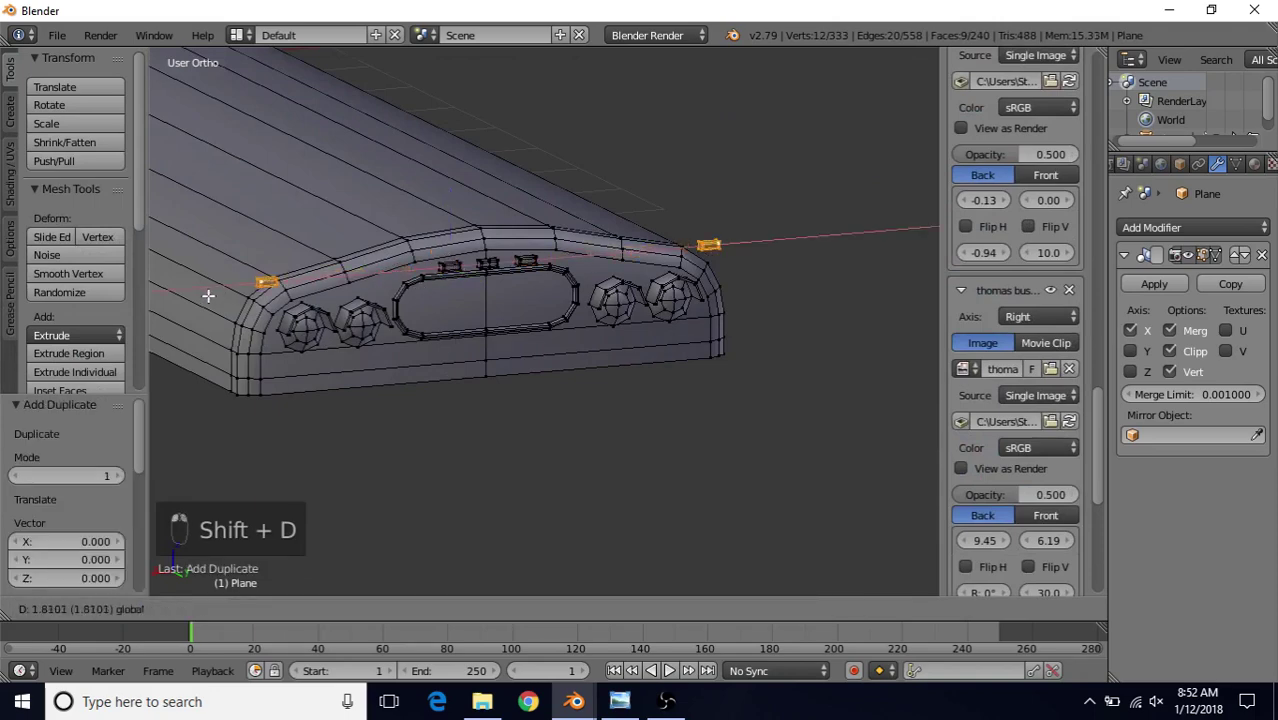
left_click(177, 289)
middle_click_drag(258, 322, 519, 312, "shift")
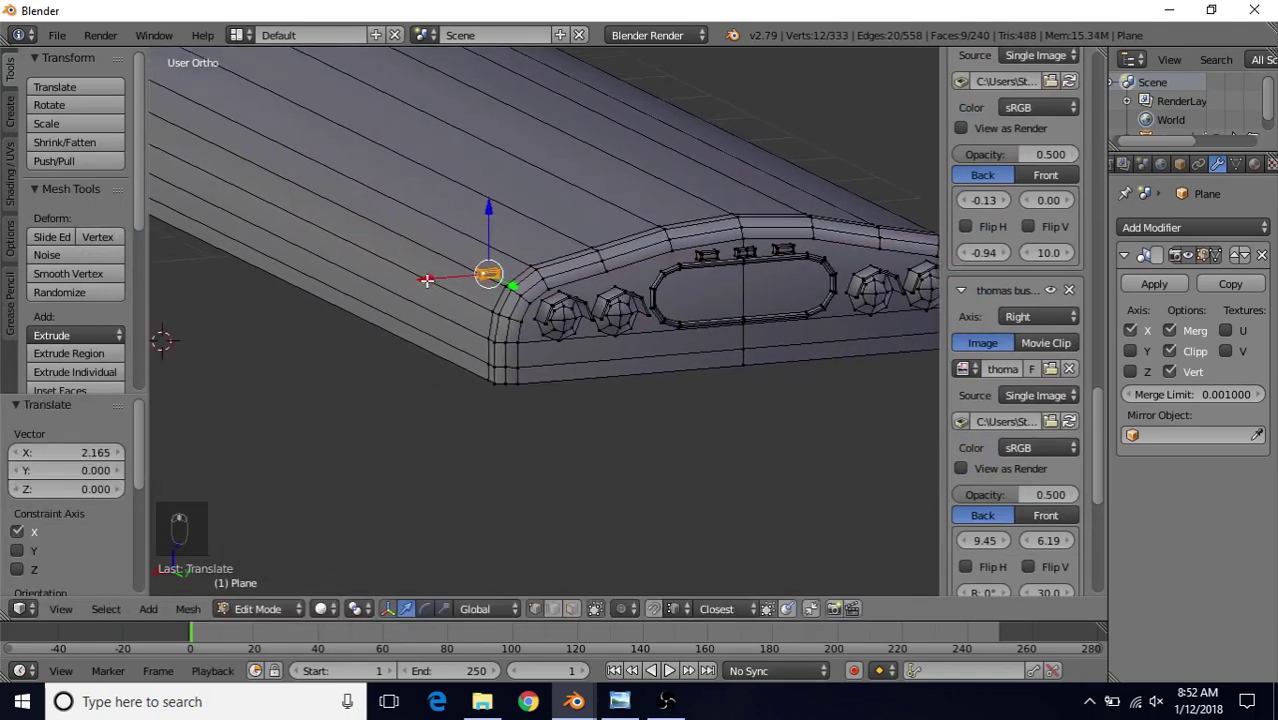
left_click_drag(427, 280, 467, 284)
middle_click_drag(467, 284, 579, 302, "shift")
scroll(593, 311, "up", 2)
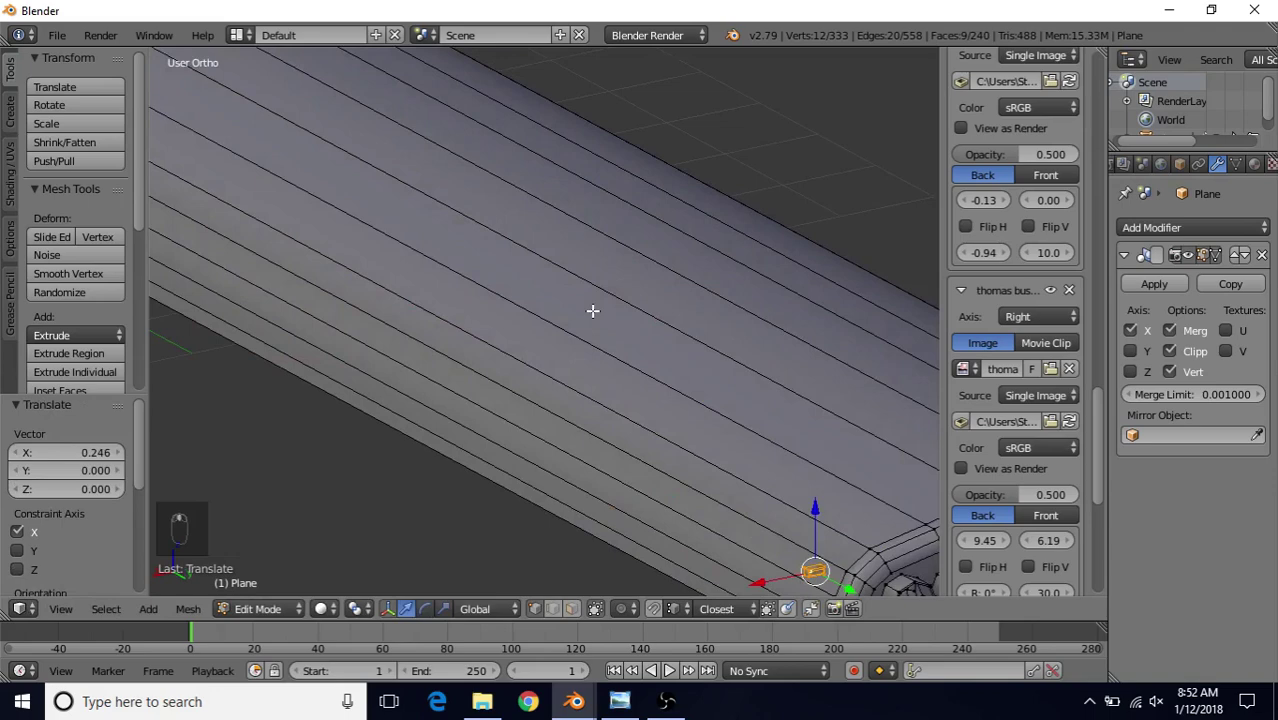
- Rotate the duplicated marker light -90° about the global Z axis so it faces the roof's side
key("KP_Decimal")
scroll(645, 424, "down", 14)
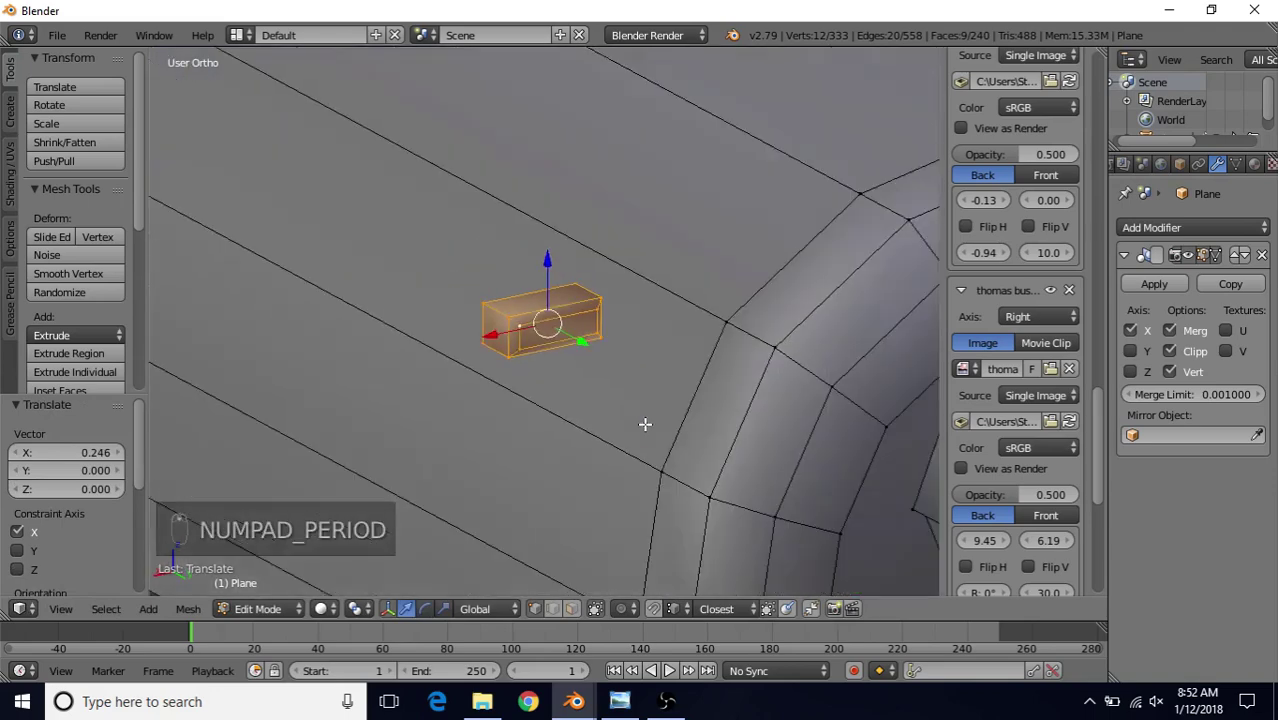
scroll(649, 368, "up", 2)
key("r")
key("r")
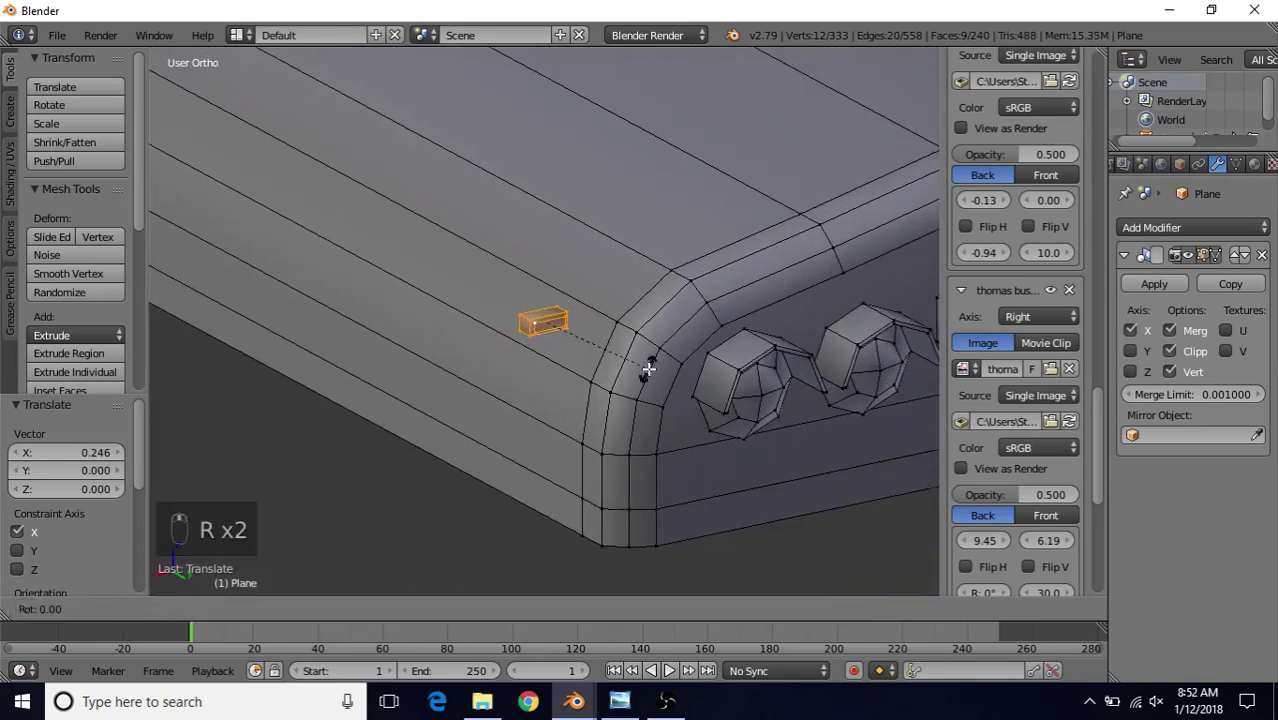
type("z-90")
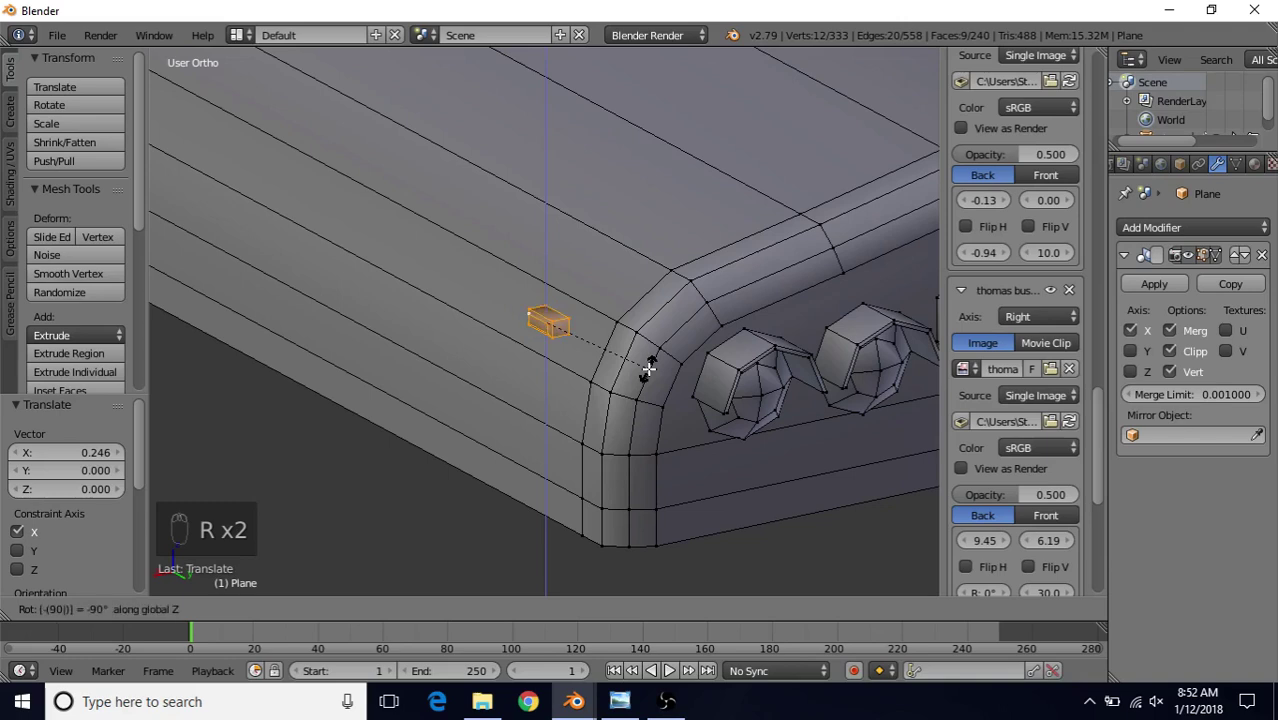
key("Return")
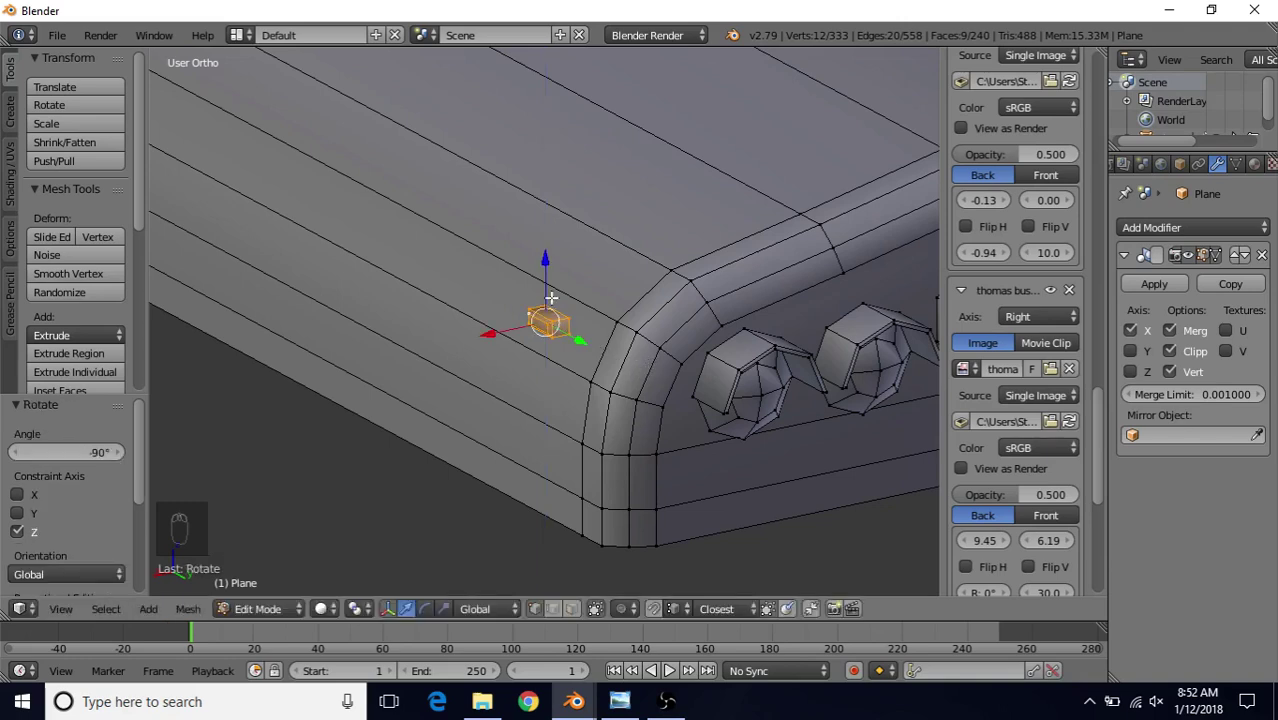
- Lower the rotated marker light by 0.585 along Z, and shift it by -0.440 in Y and -0.200 in Z along the roof's rear side
left_click_drag(549, 262, 532, 401)
middle_click_drag(532, 401, 602, 351)
key("KP_3")
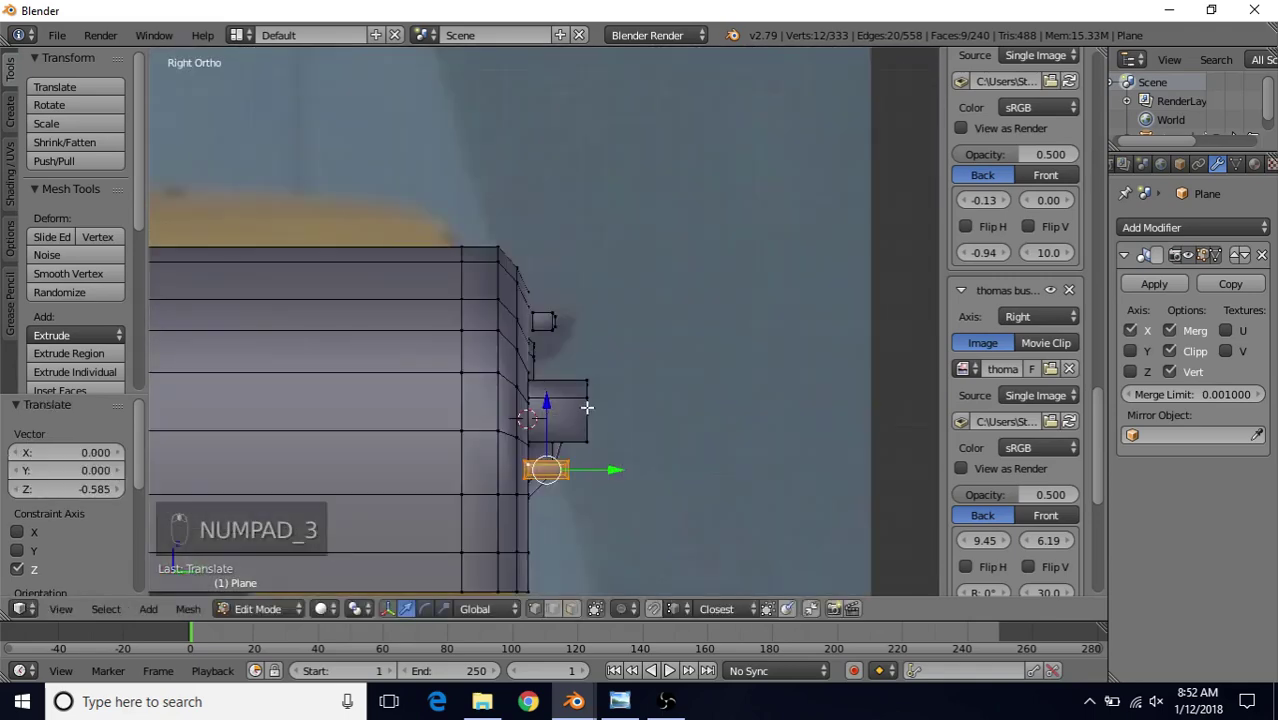
middle_click_drag(587, 407, 620, 298, "shift")
key("z")
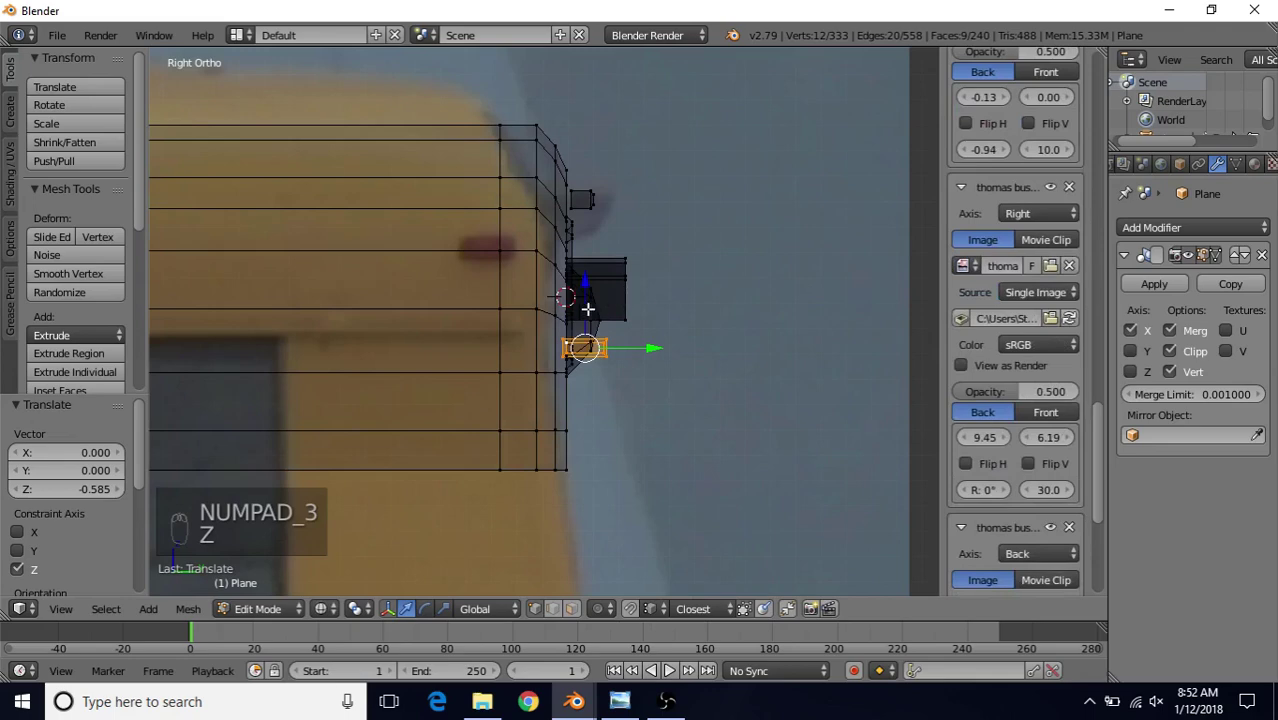
key("g")
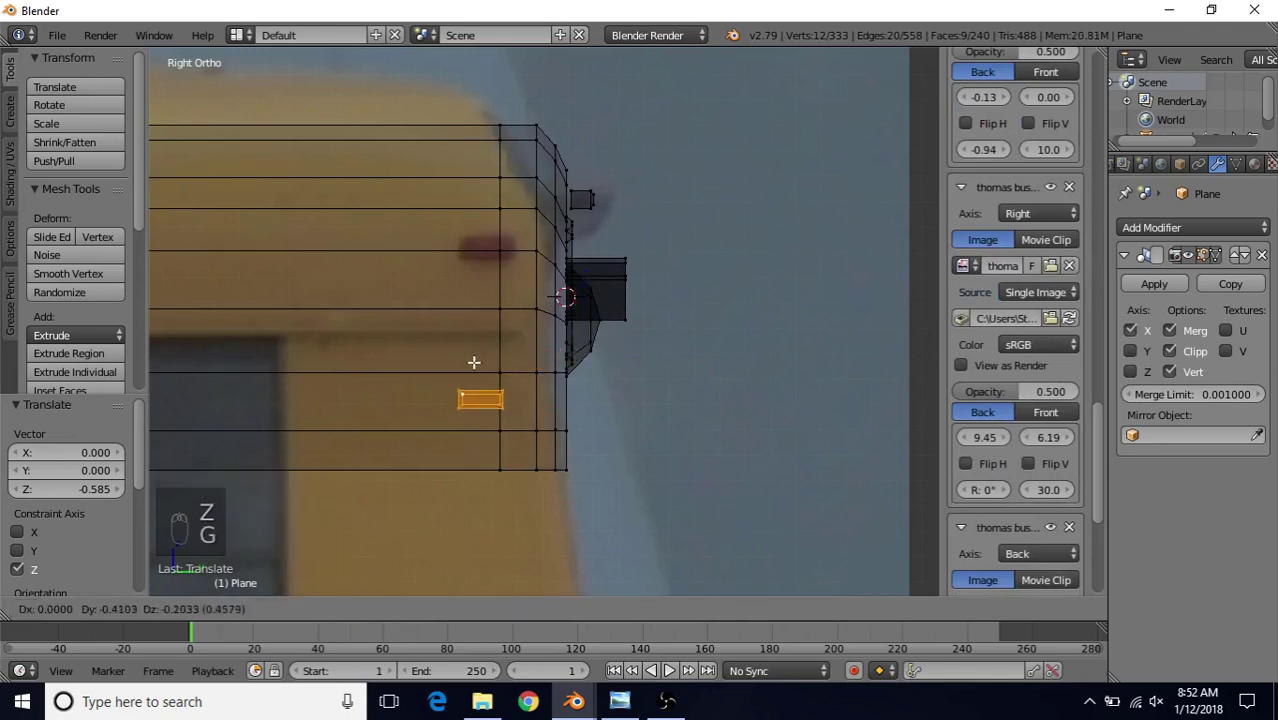
left_click(468, 361)
scroll(531, 334, "down", 5)
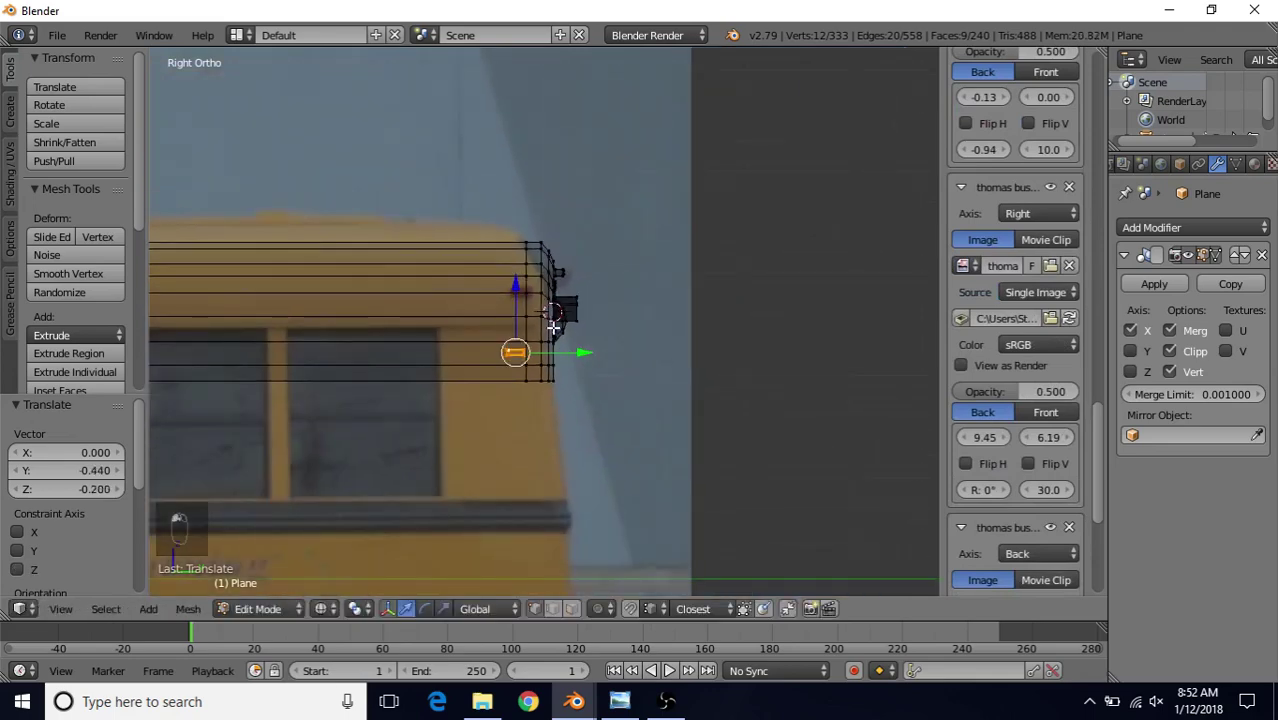
scroll(553, 327, "down", 6)
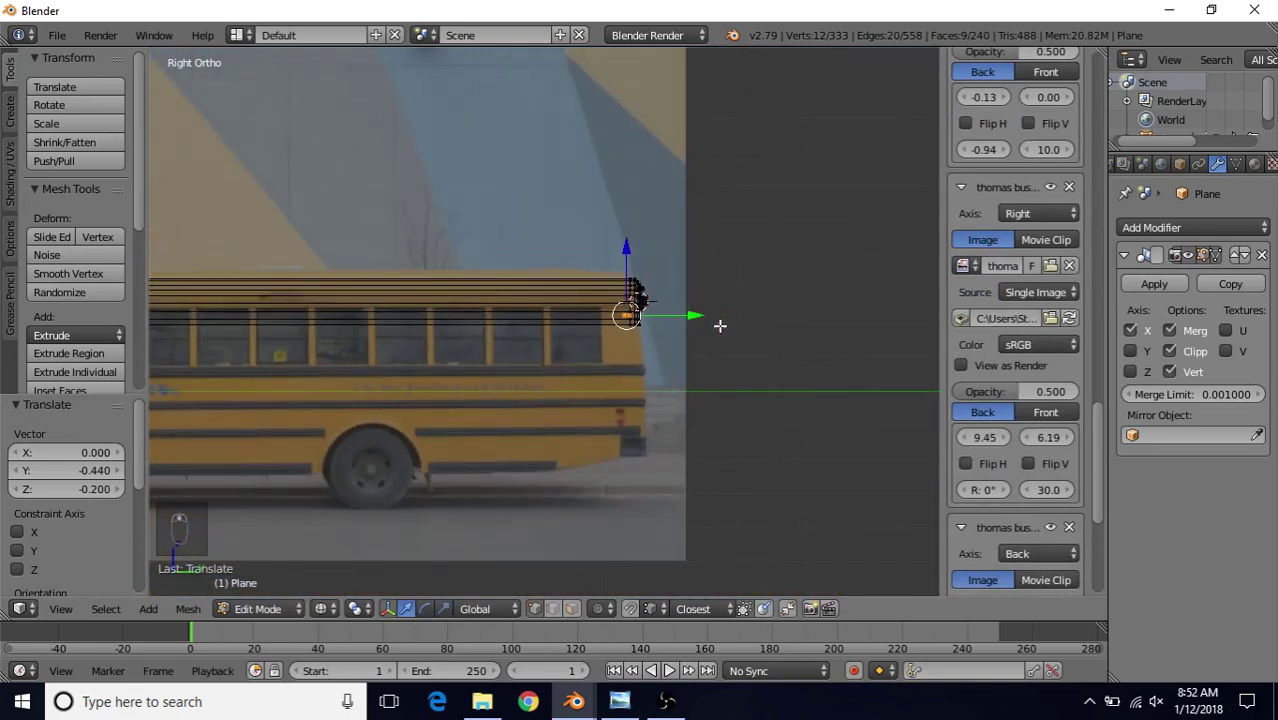
scroll(720, 325, "up", 2)
key("z")
scroll(591, 322, "up", 3)
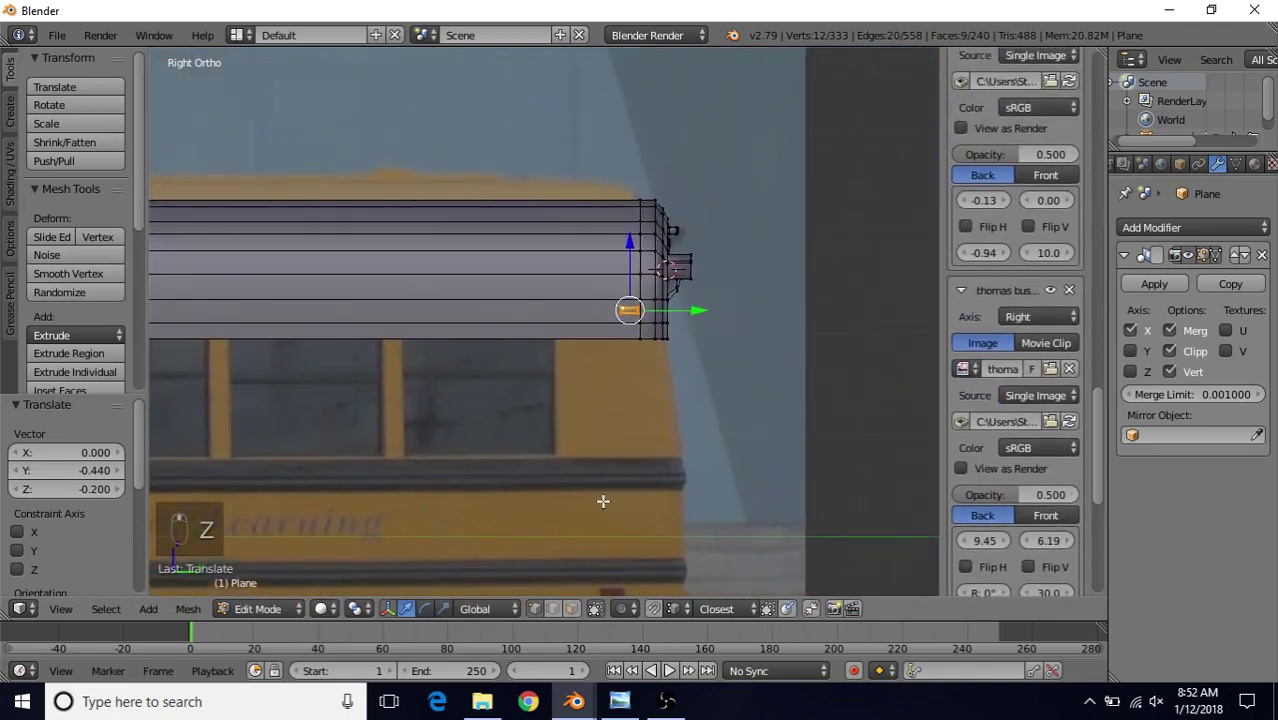
- Switch to Windows Photo Viewer and examine the side marker light positions in the "multiple thomas buses side" photo
left_click(619, 701)
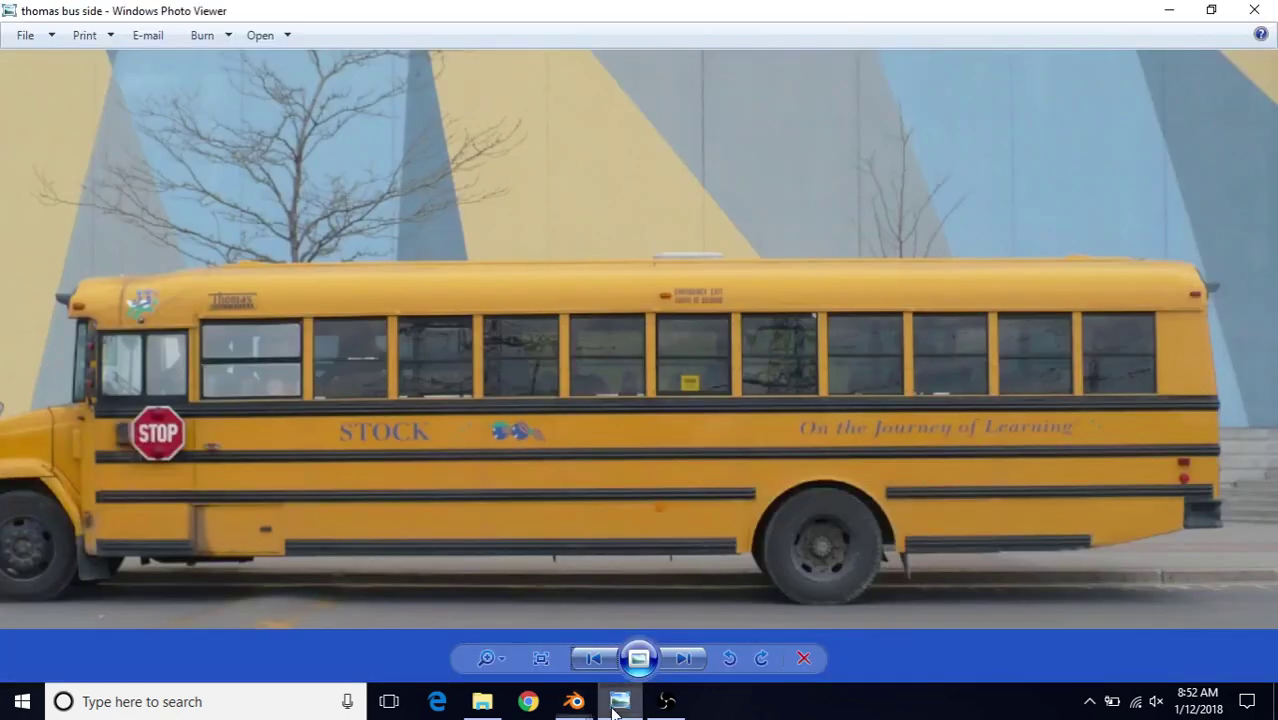
left_click(593, 658)
left_click(593, 658)
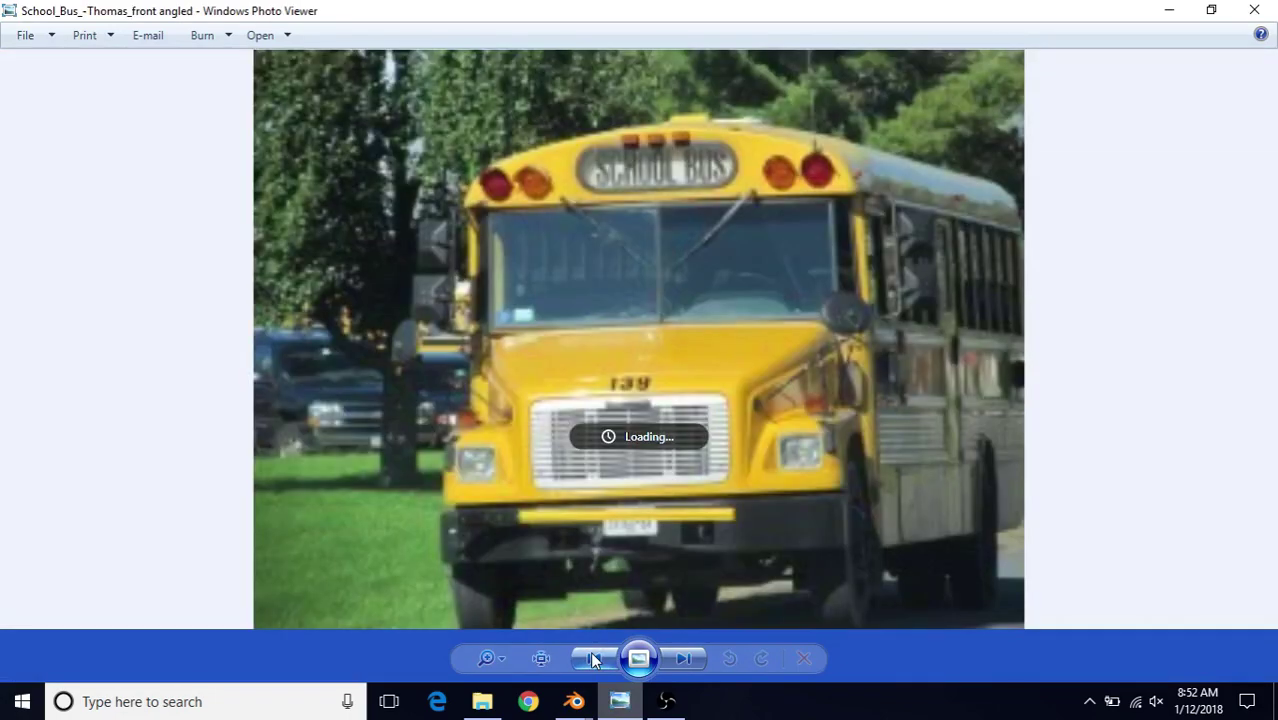
left_click(593, 658)
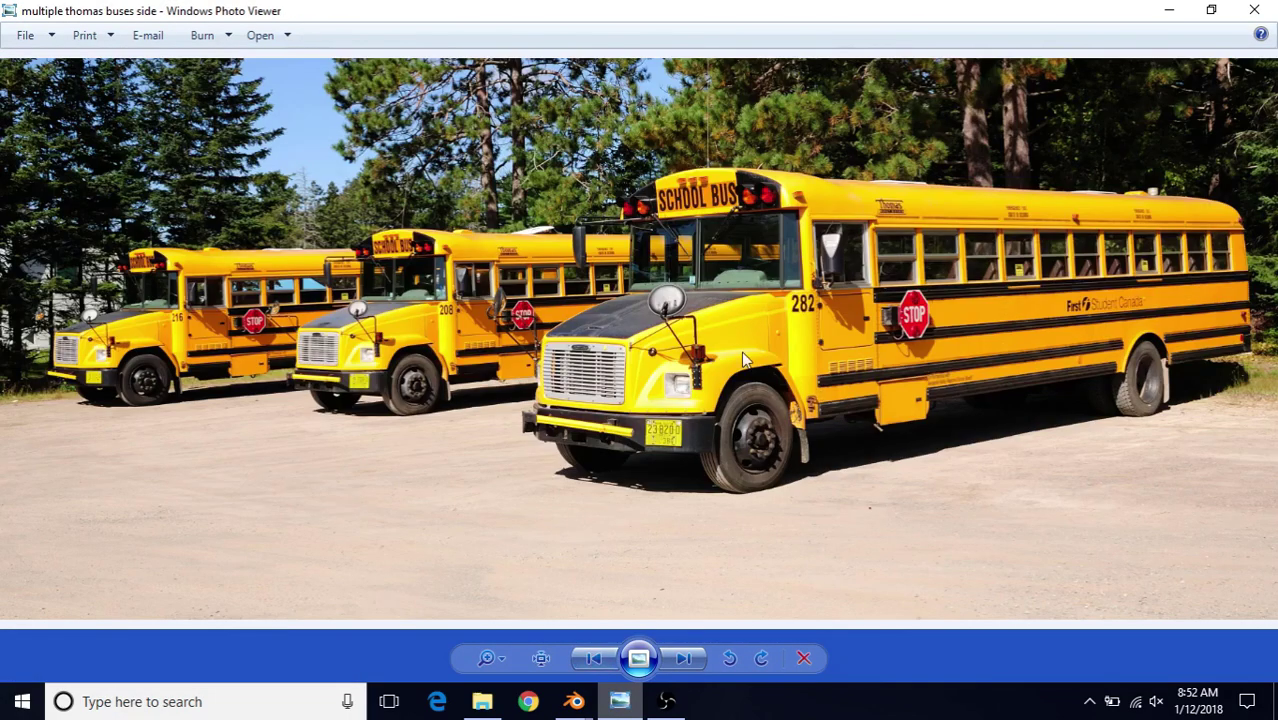
scroll(619, 360, "up", 5)
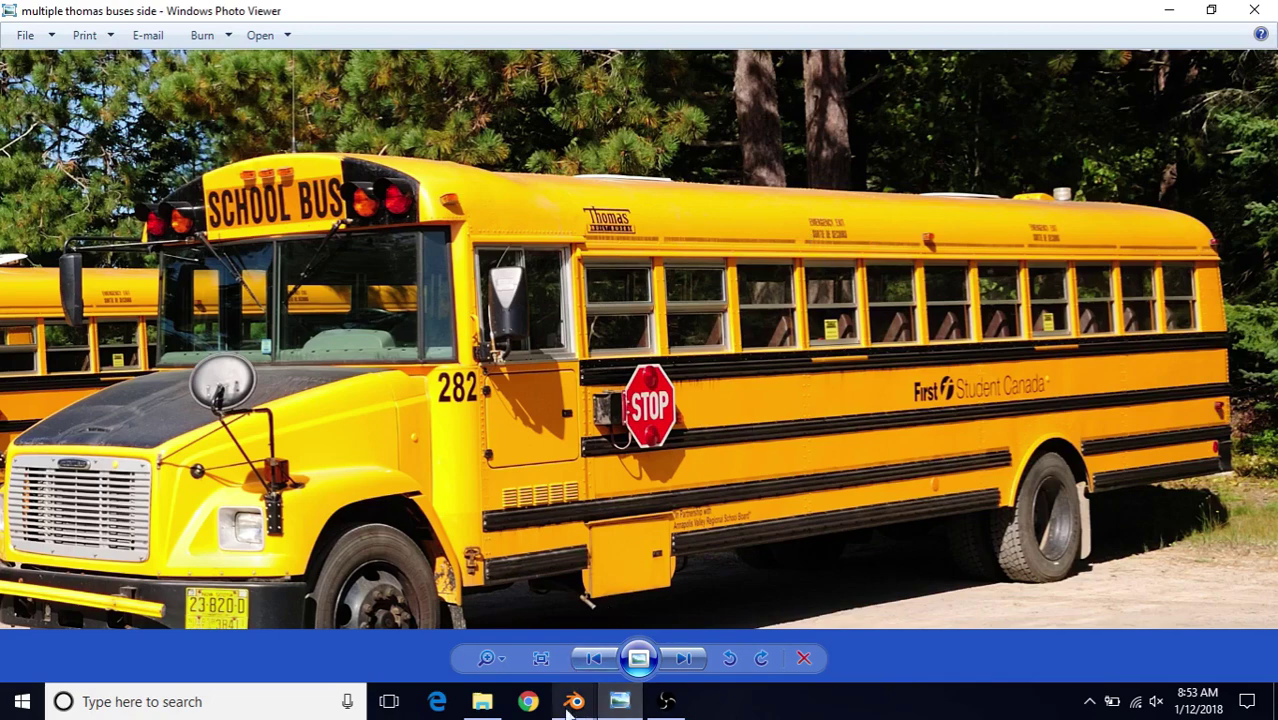
mouse_move(570, 705)
left_click(641, 622)
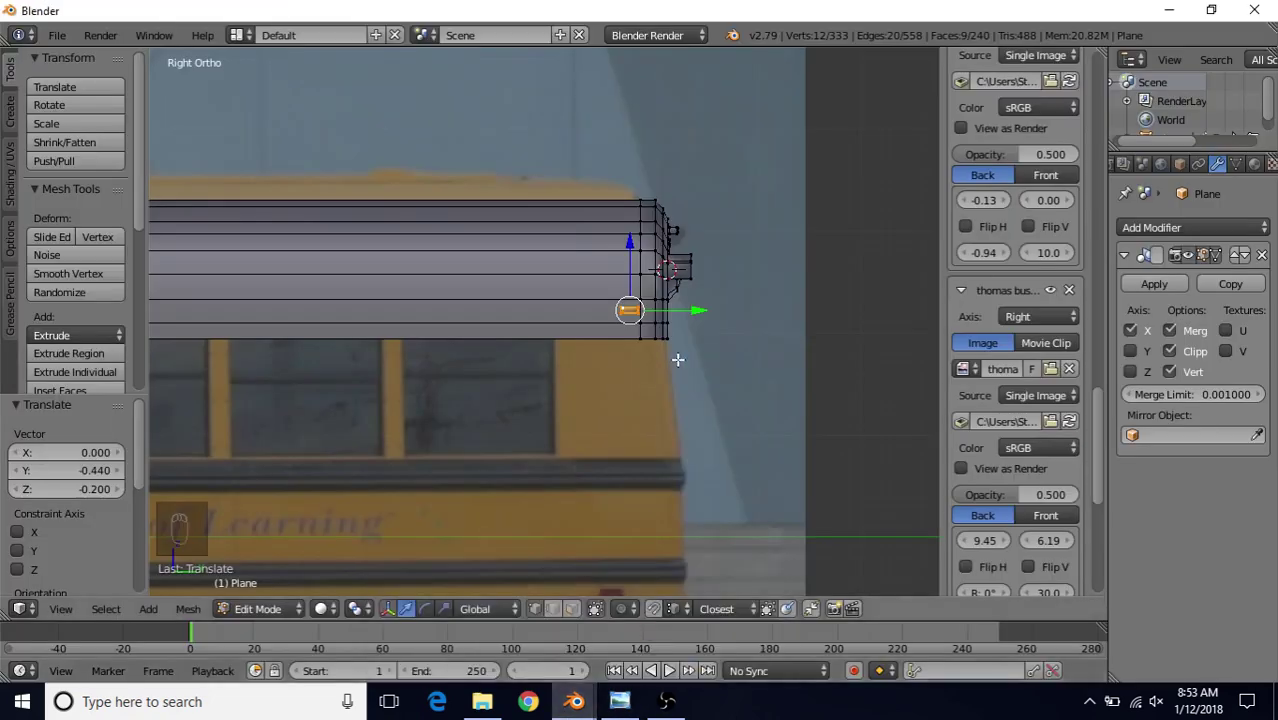
- Fine-tune the rear side marker light in Blender, moving it -0.028 in Z, -0.230 in Y and 0.018 in Z
key("g")
key("z")
left_click(629, 251)
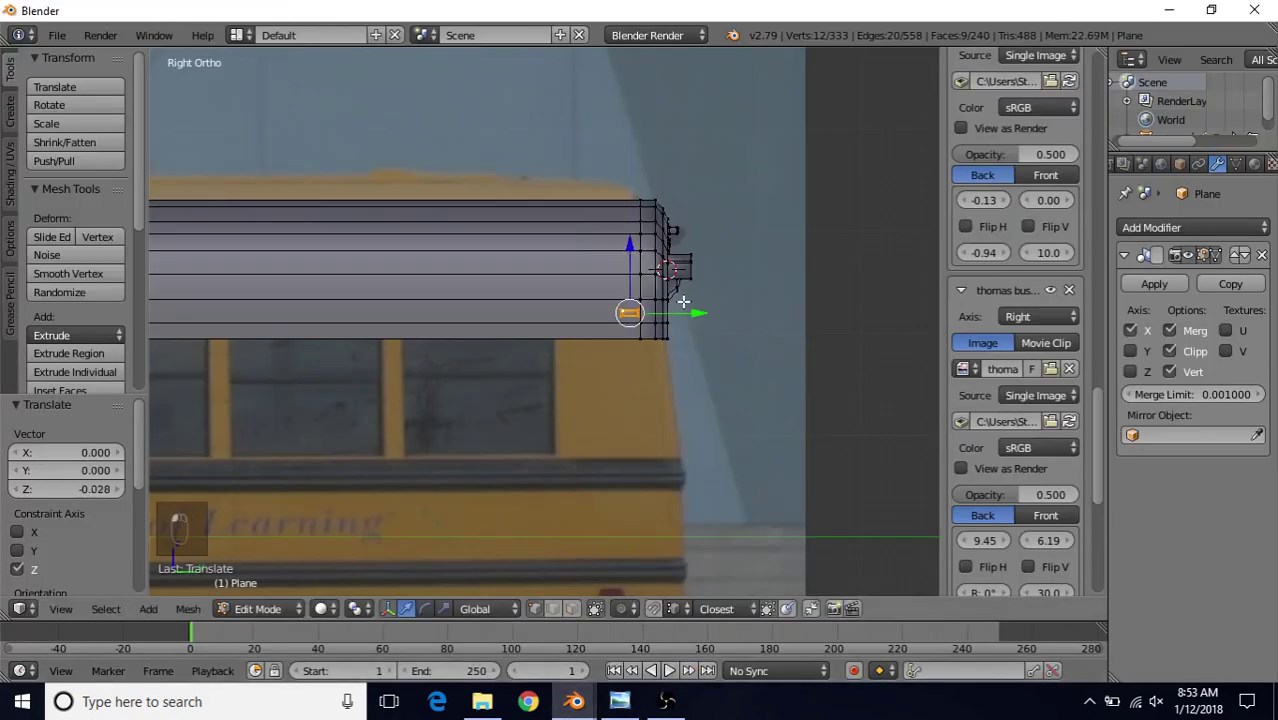
key("g")
key("y")
left_click(652, 303)
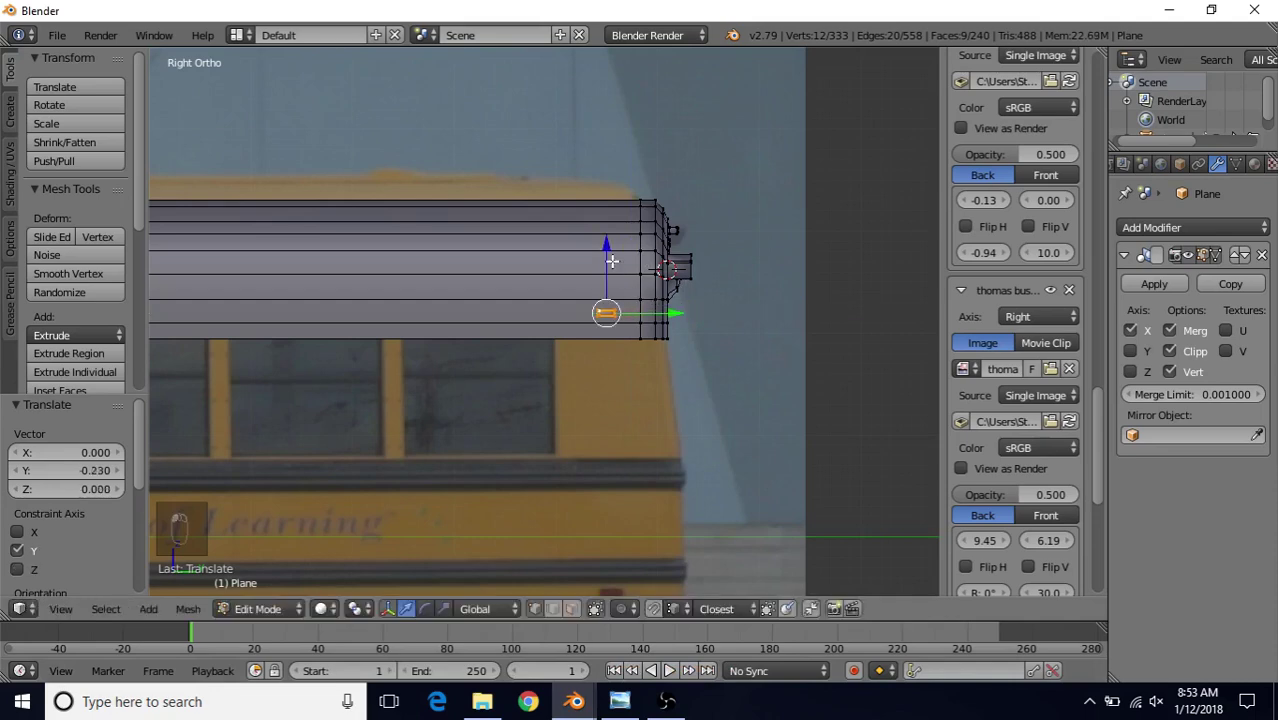
key("g")
key("z")
left_click(610, 255)
scroll(634, 371, "down", 2)
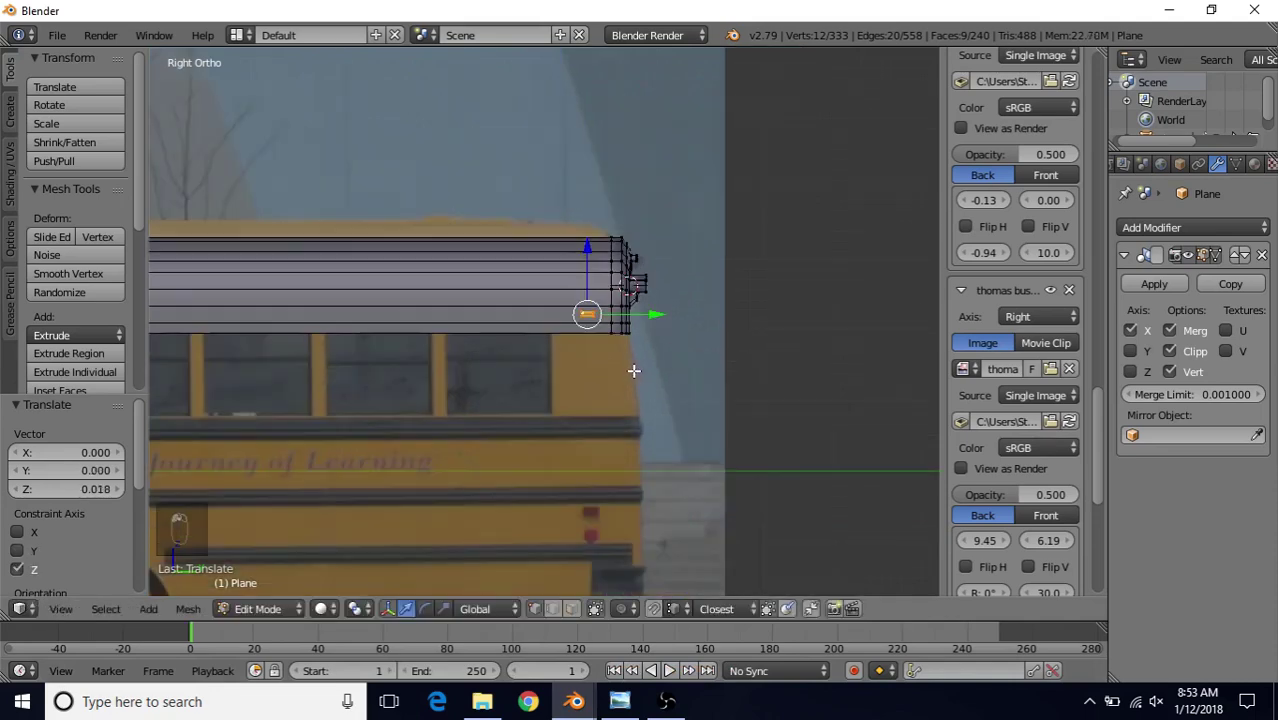
- Move the rear side marker light inward along X by -0.327 so it sits against the roof's side
middle_click_drag(622, 369, 531, 370)
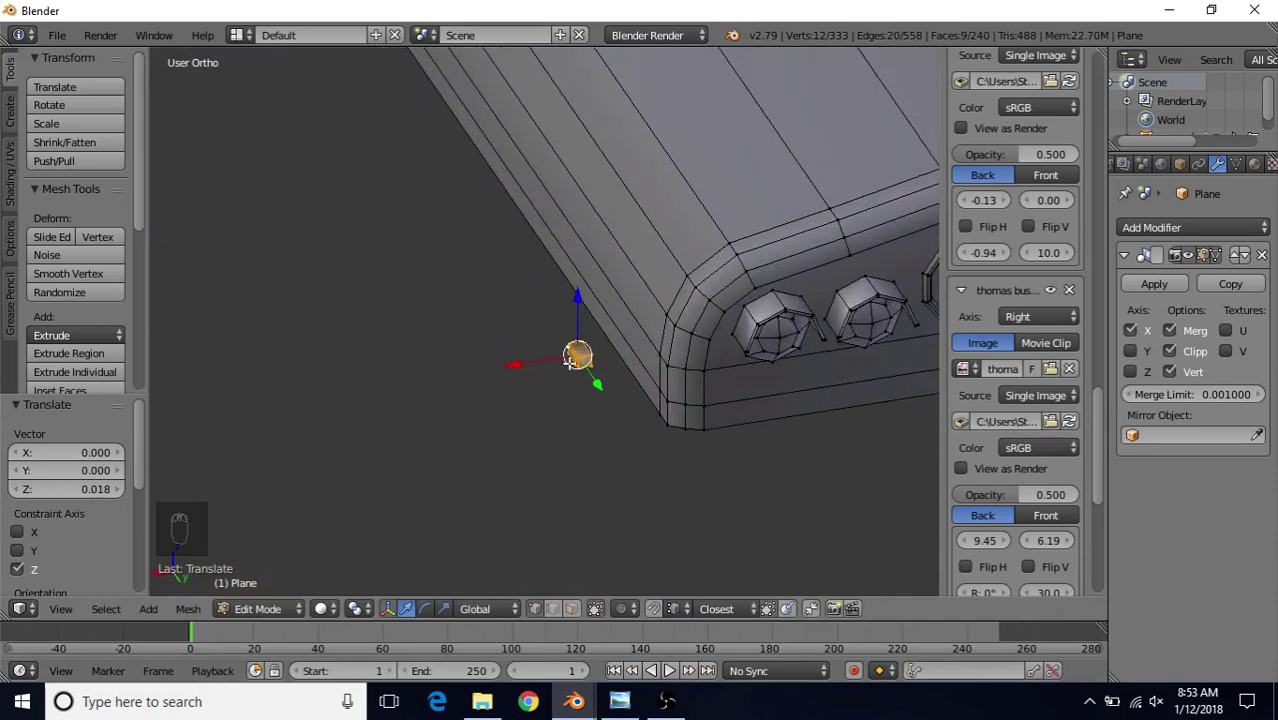
key("g")
key("x")
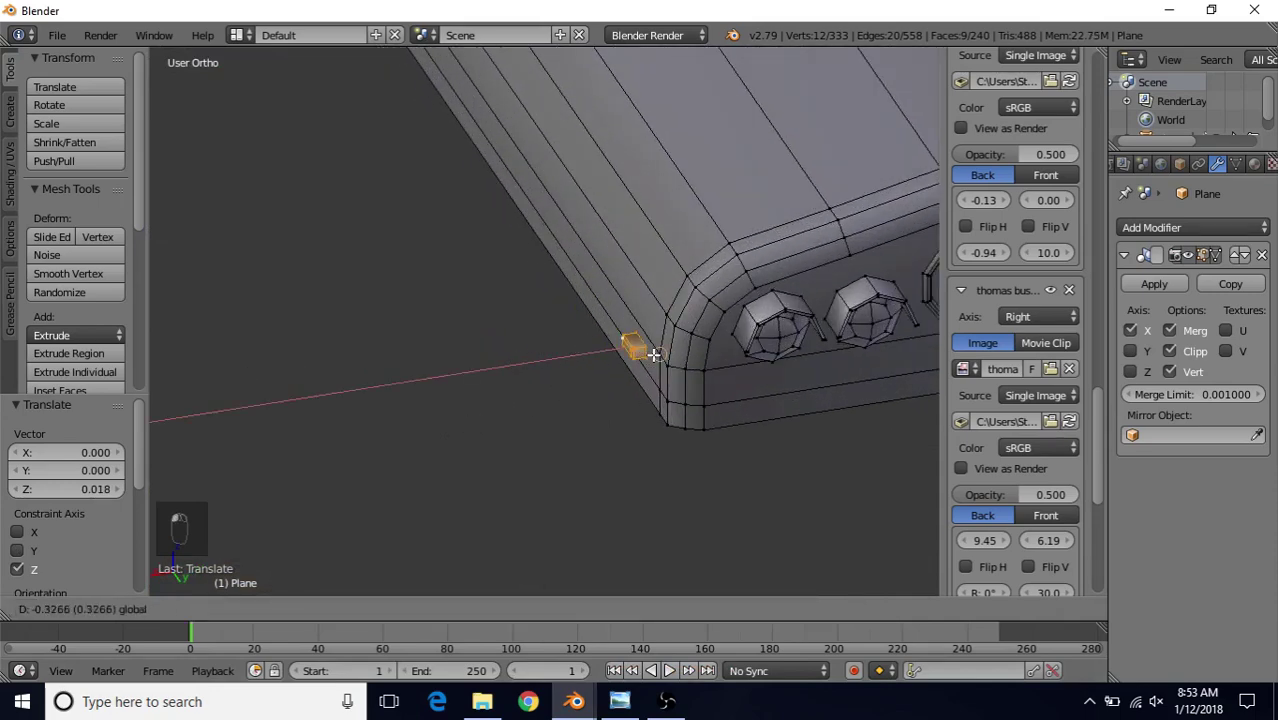
left_click(653, 355)
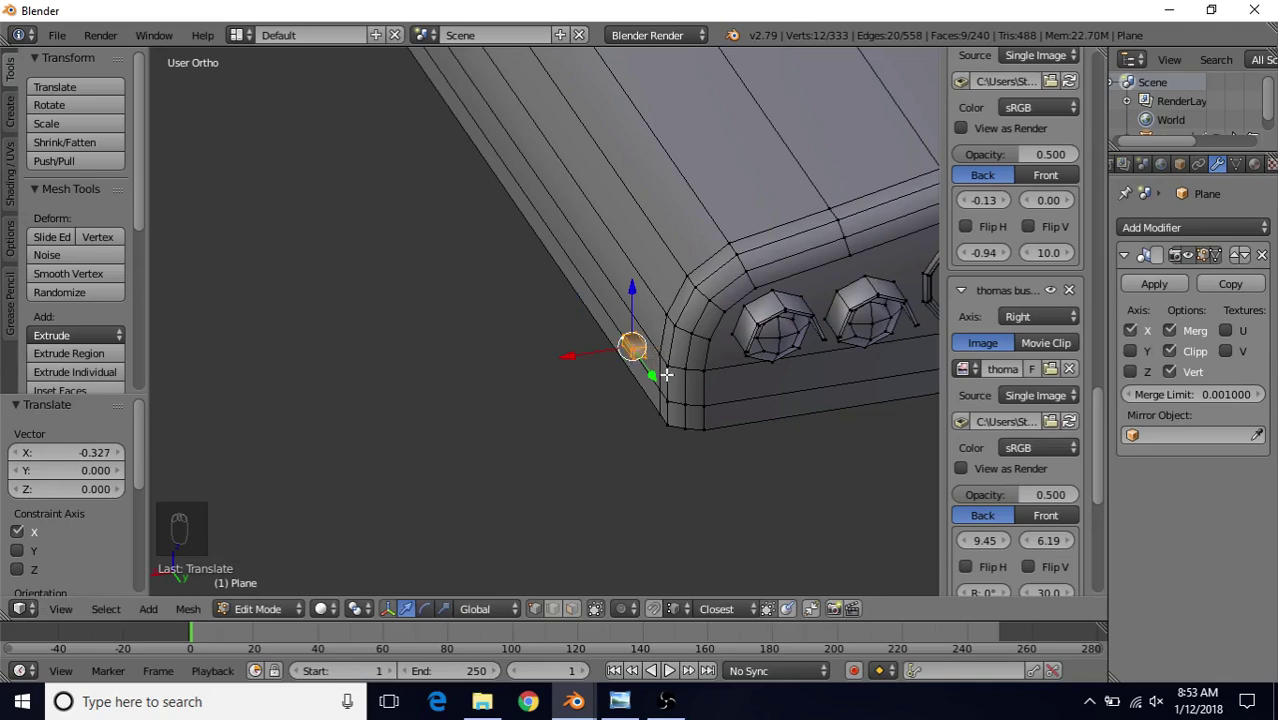
middle_click_drag(645, 358, 679, 297)
- Duplicate the rear side marker light and move the copy along Y by -10.125 to mid-roof, nudging it forward with a last move of -0.019
key("KP_3")
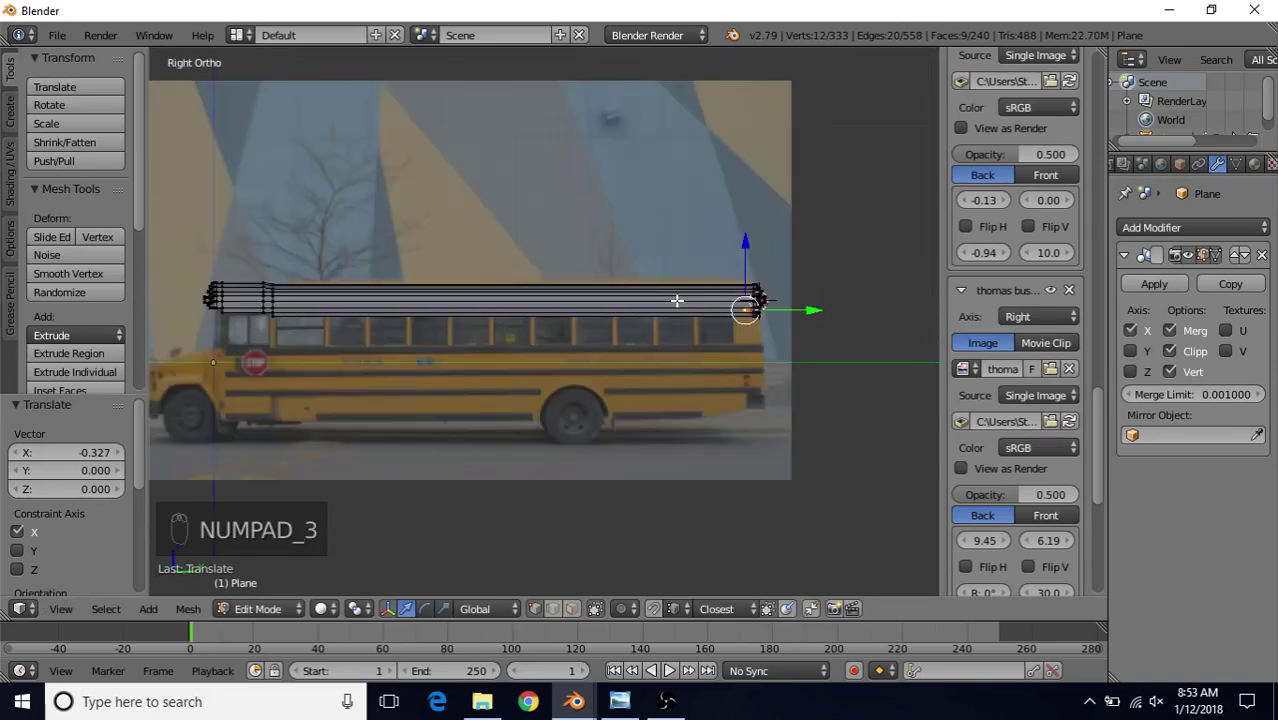
key("shift+d")
right_click(640, 295)
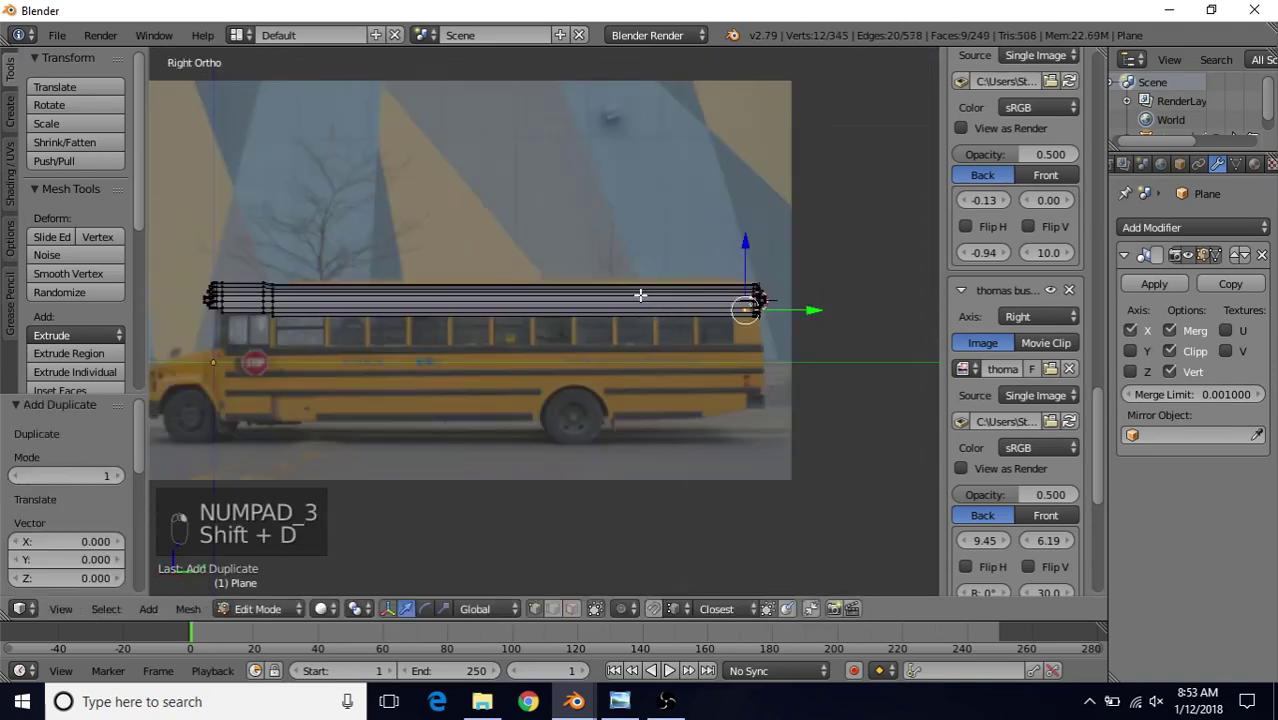
left_click_drag(814, 294, 571, 296)
left_click(571, 296)
scroll(470, 250, "up", 4)
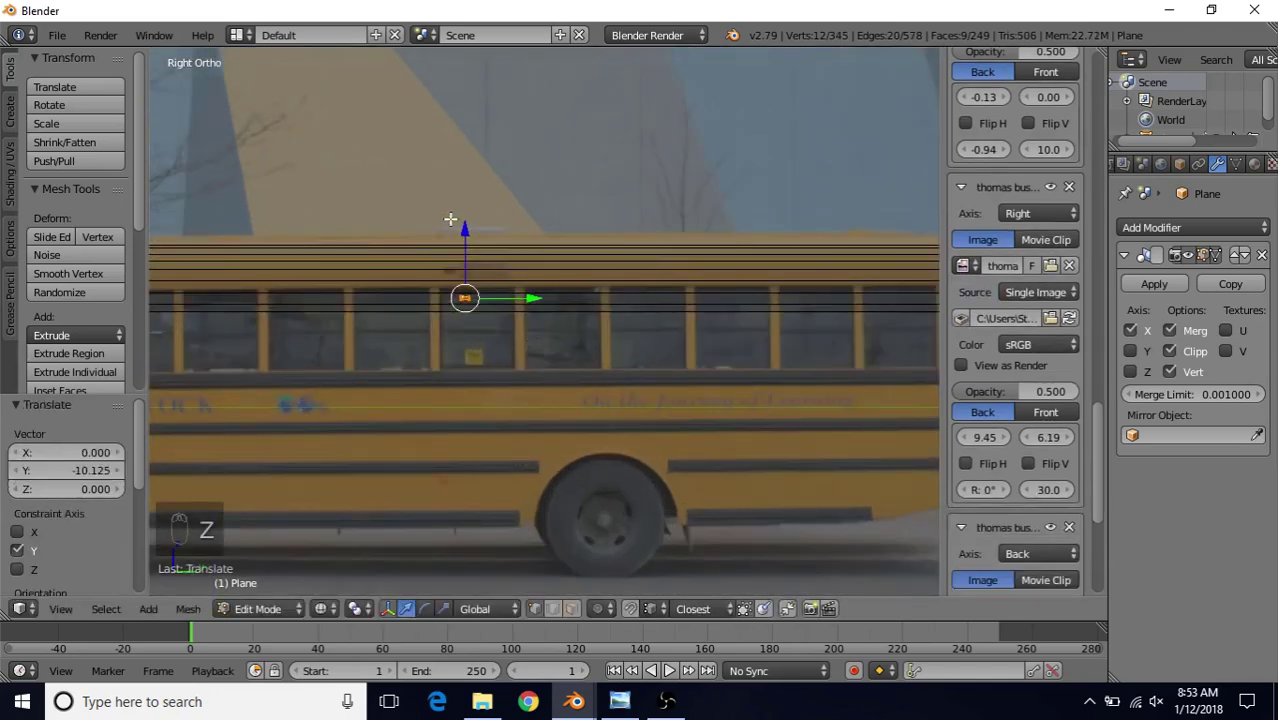
left_click_drag(531, 297, 511, 297)
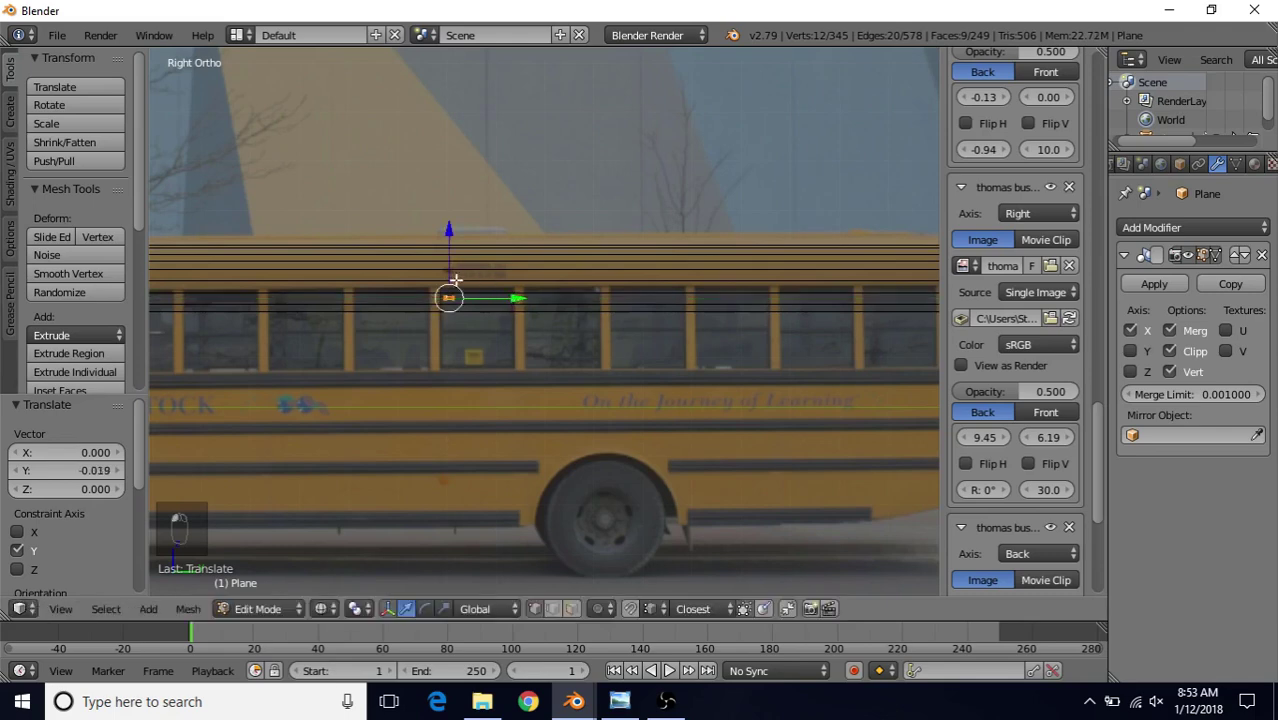
- Duplicate the middle side marker light and move the copy along Y by -11.865 to the roof's front end
scroll(451, 302, "down", 2)
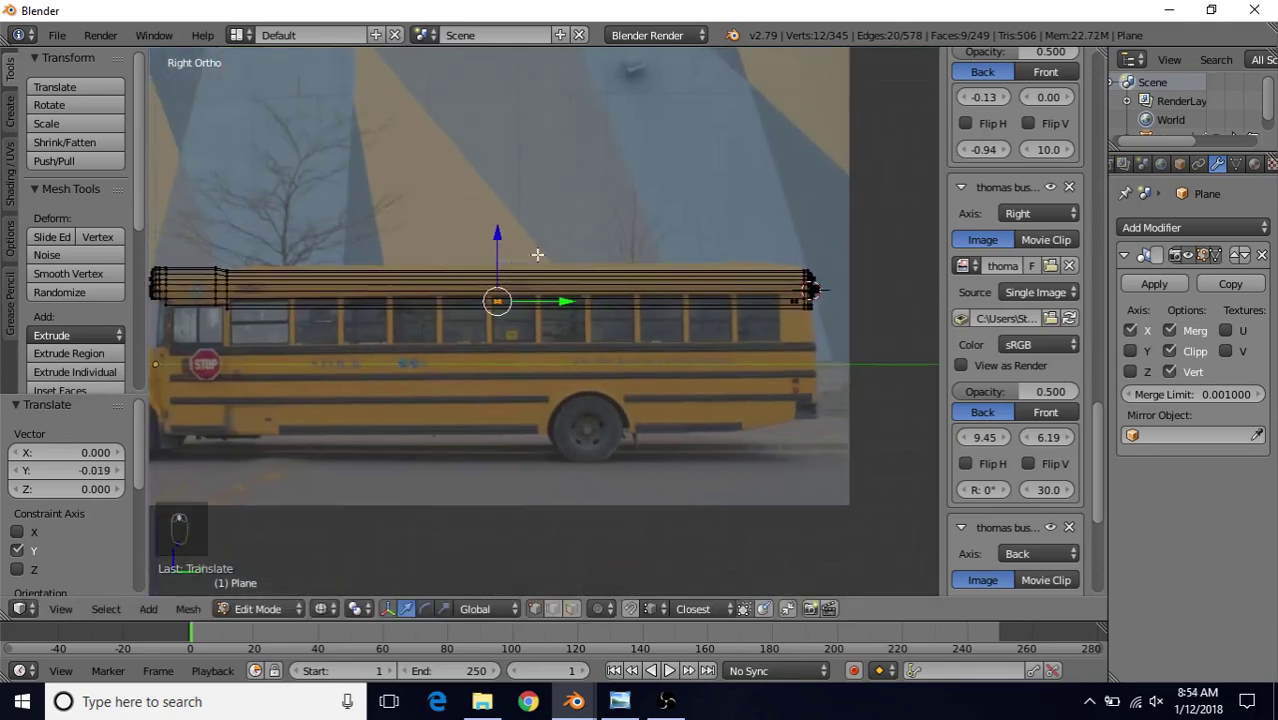
middle_click_drag(494, 302, 653, 268, "shift")
middle_click_drag(507, 265, 550, 268, "shift")
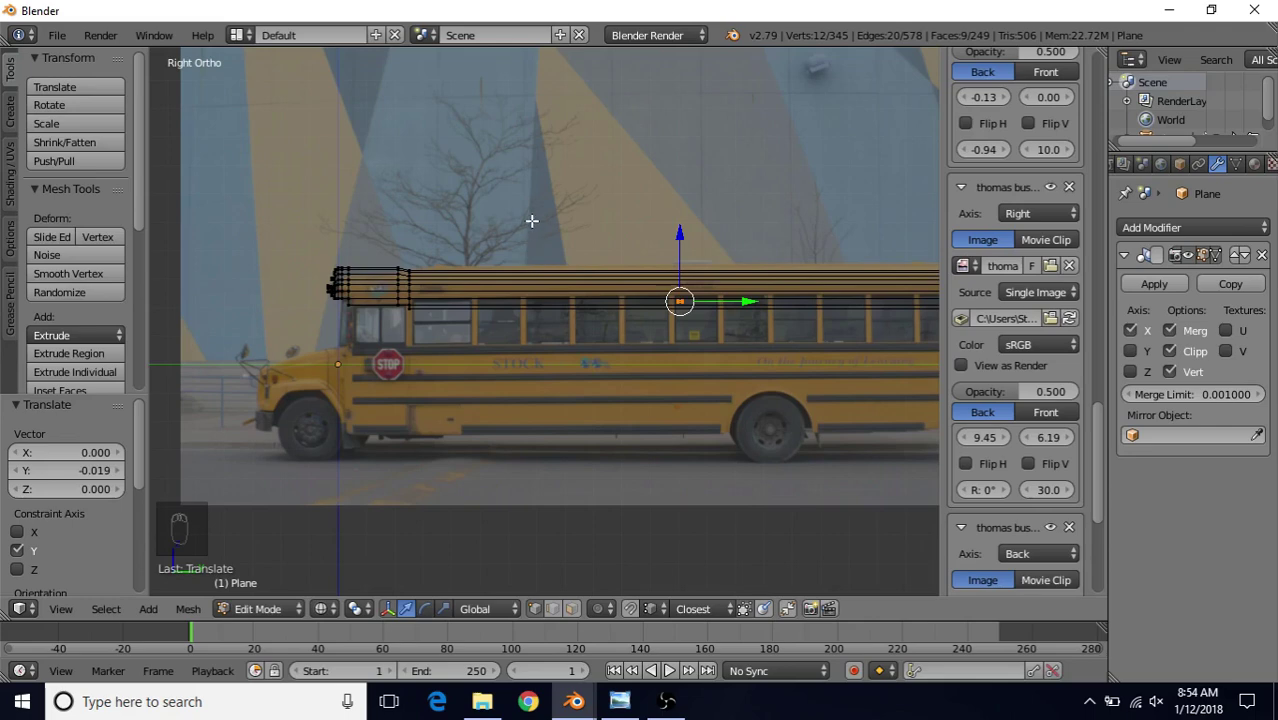
key("shift+d")
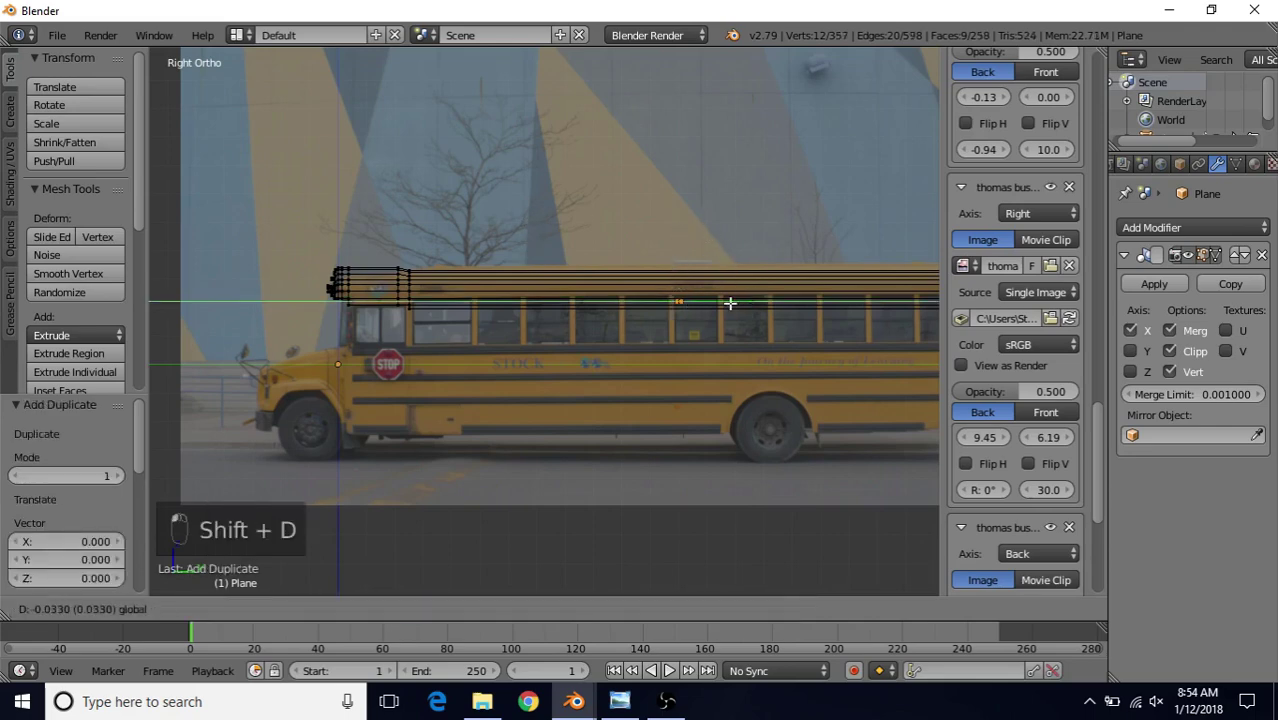
key("y")
left_click(412, 285)
scroll(467, 277, "up", 6)
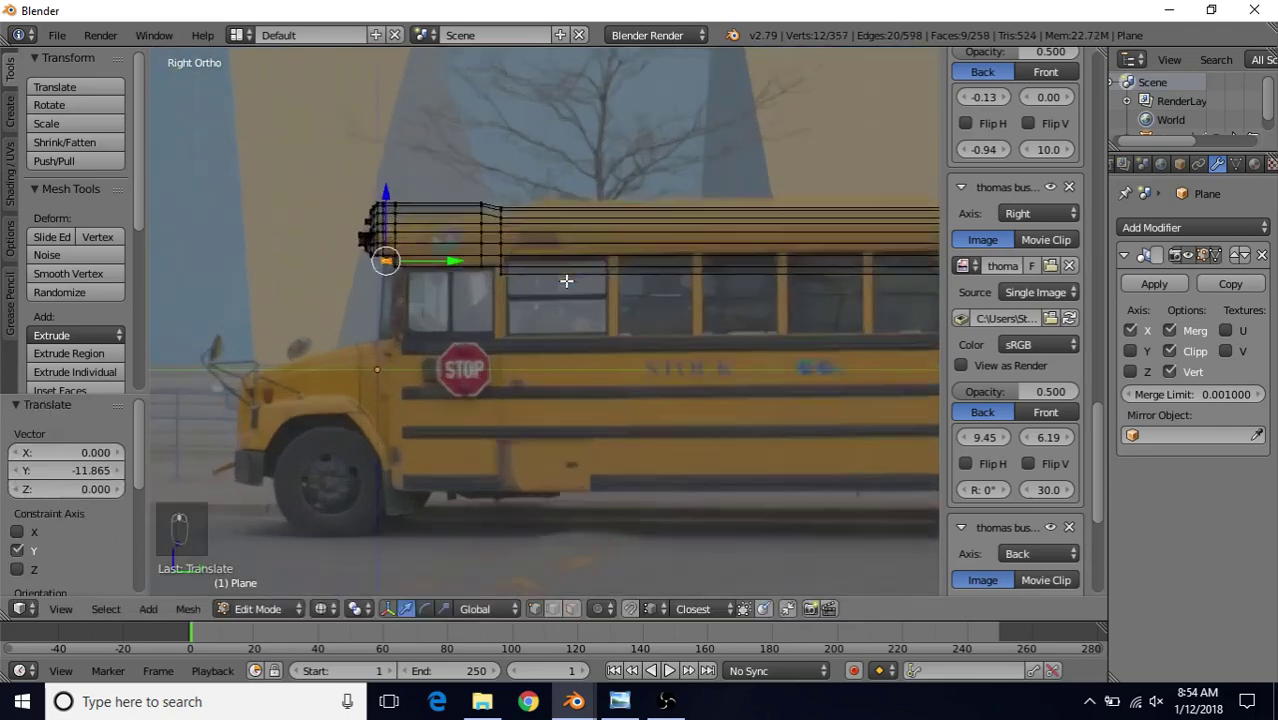
key("z")
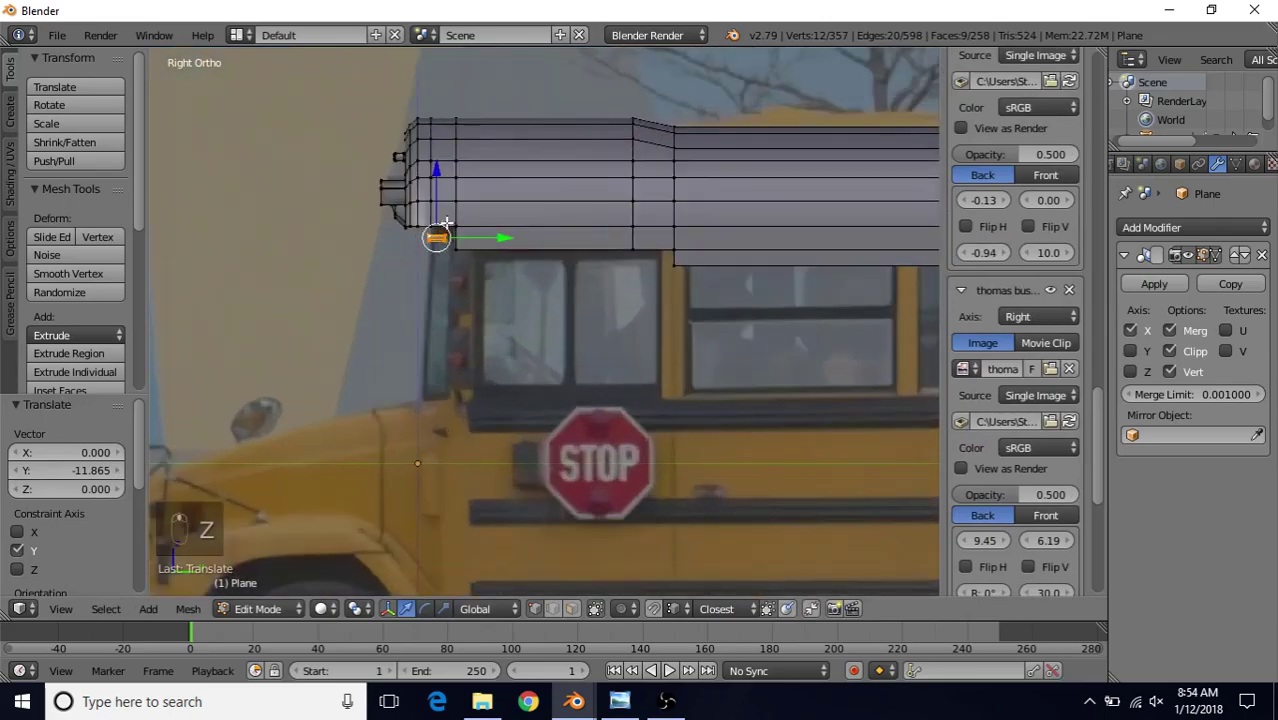
- Check the front side light in the "multiple thomas buses side" photo and raise the front copy along Z onto the roof's side just above its lower edge
left_click(619, 701)
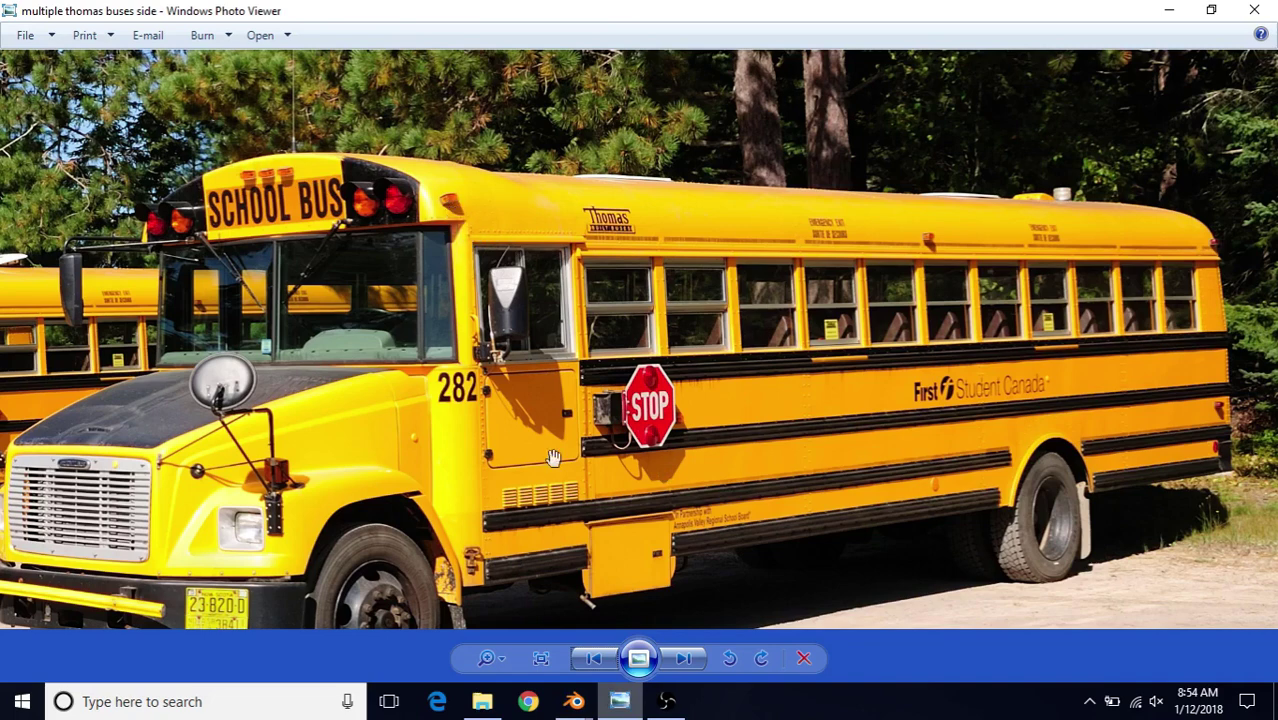
mouse_move(578, 699)
left_click(638, 581)
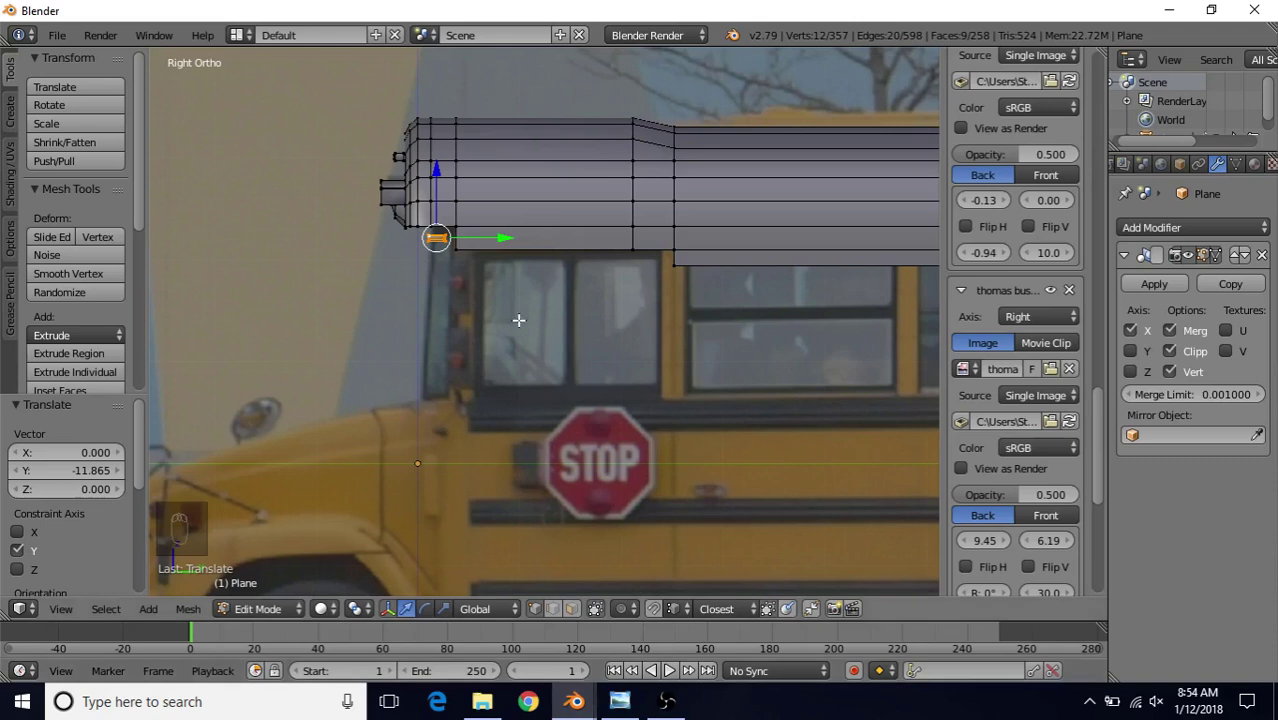
scroll(474, 240, "up", 3)
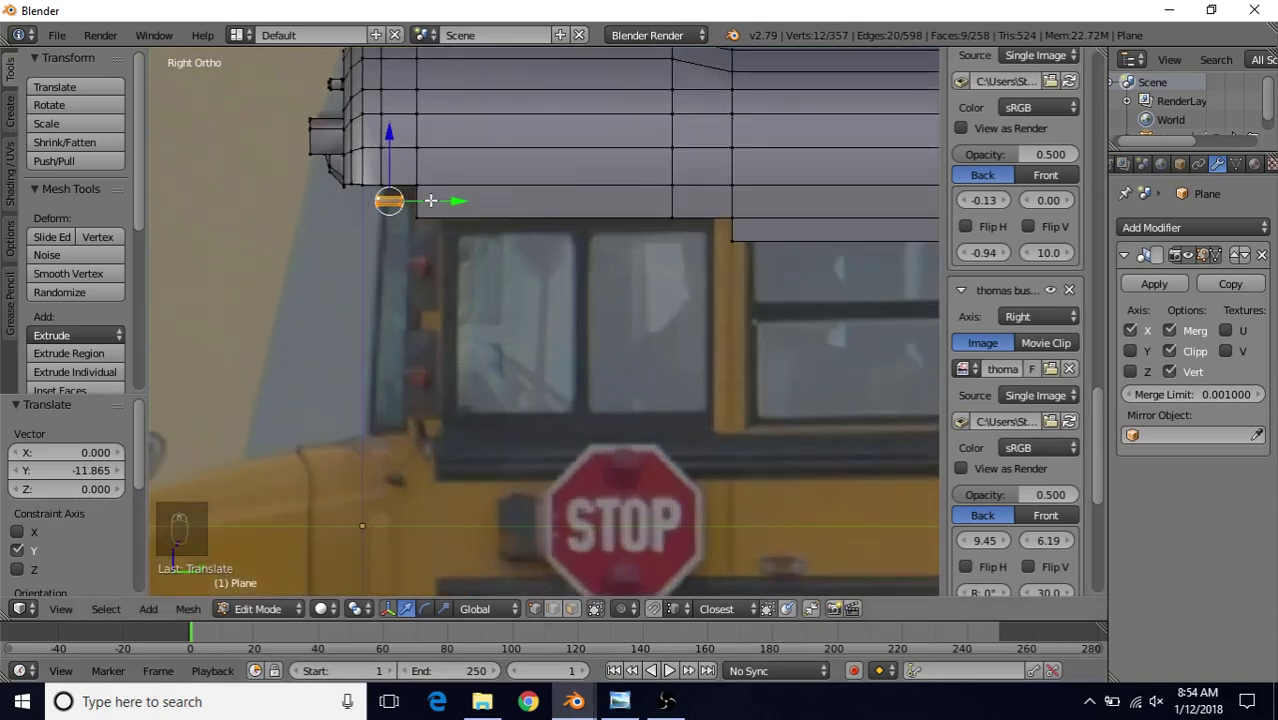
left_click_drag(384, 157, 435, 165)
key("z")
left_click(435, 165)
key("z")
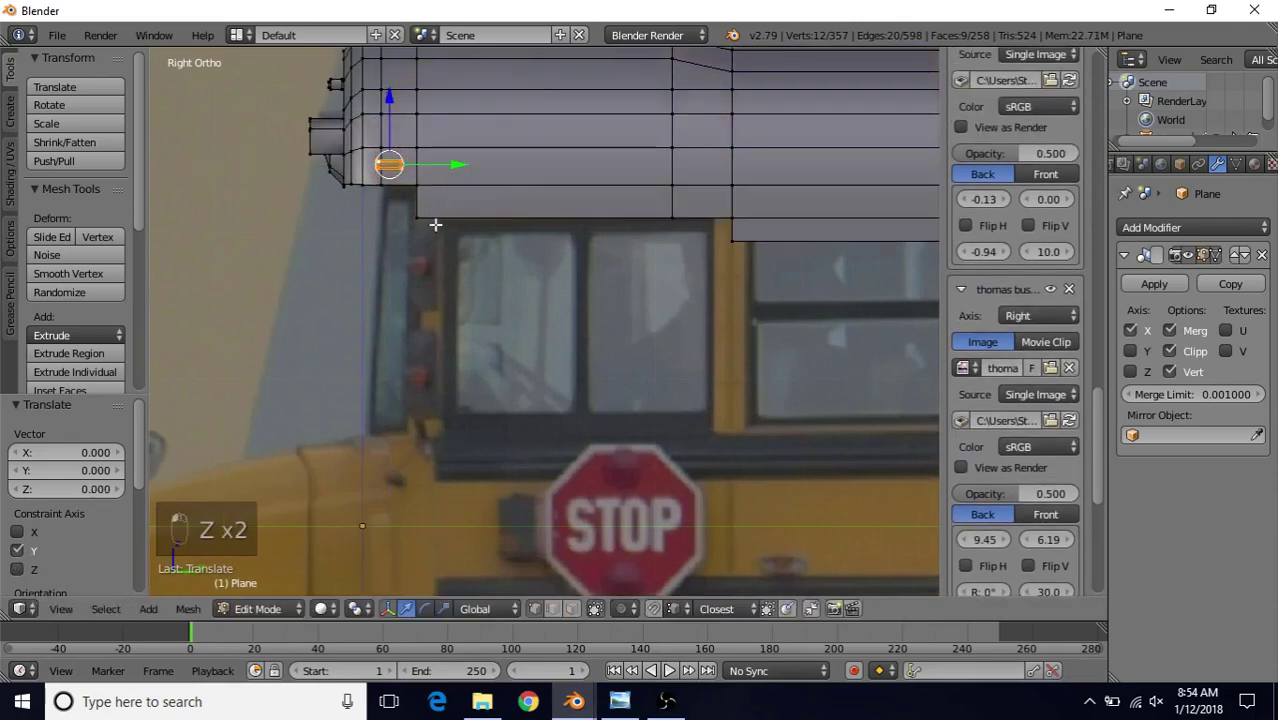
- Leave Edit Mode, inspect the side marker lights along the whole roof, and compare the front end with the "multiple thomas buses side" photo
scroll(485, 334, "down", 5)
key("Tab")
mouse_move(485, 385)
middle_mouse_down()
mouse_move(642, 416)
mouse_move(705, 331)
mouse_move(516, 402)
mouse_move(251, 360)
middle_mouse_up()
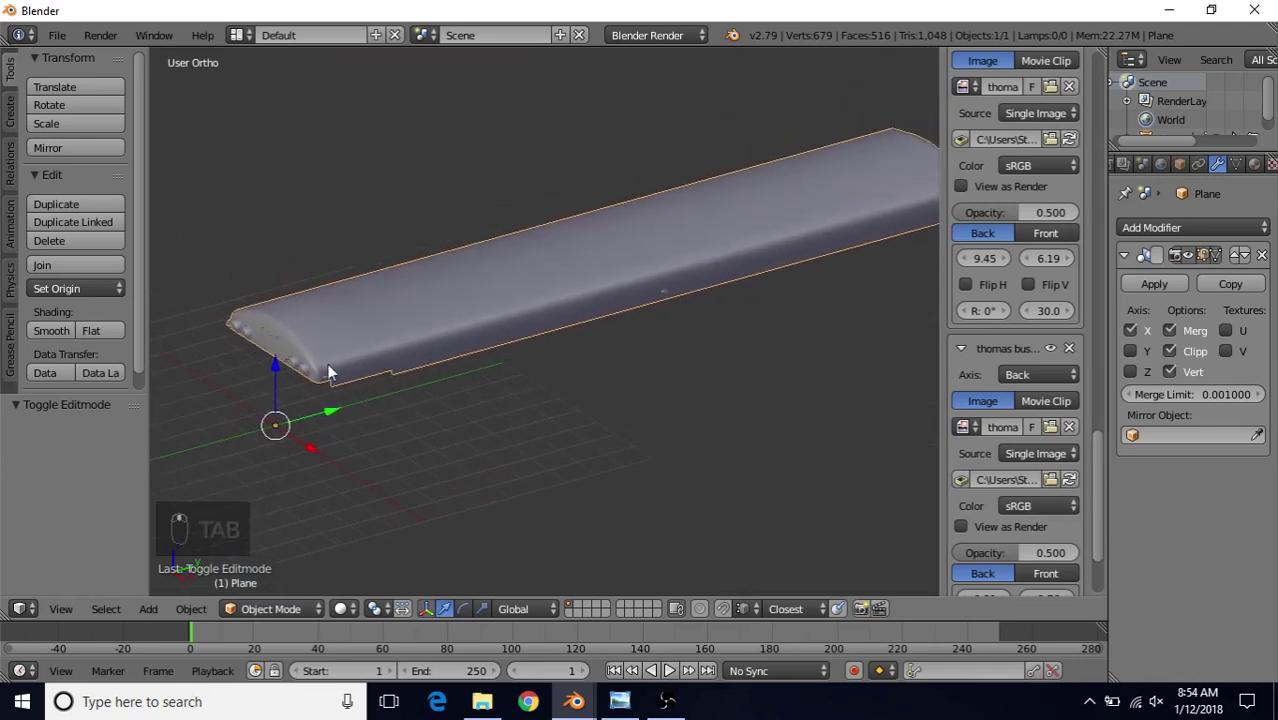
middle_click_drag(849, 287, 856, 252)
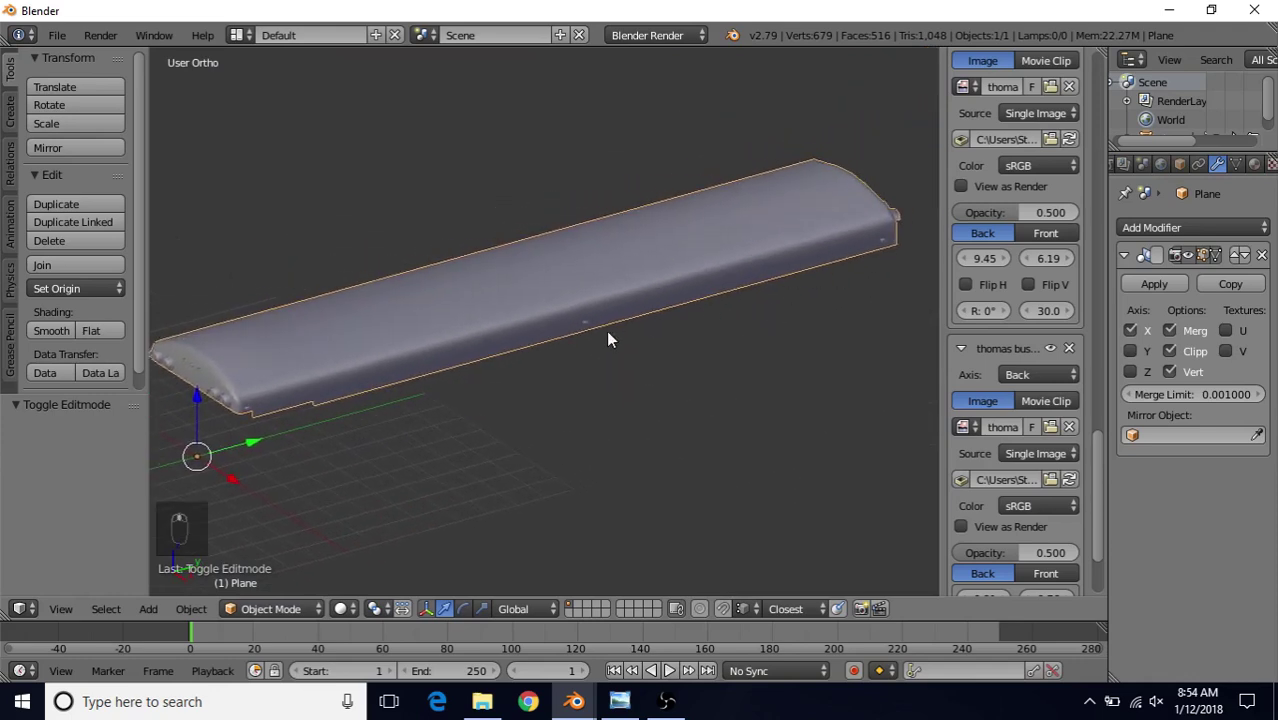
middle_click_drag(390, 373, 494, 356, "shift")
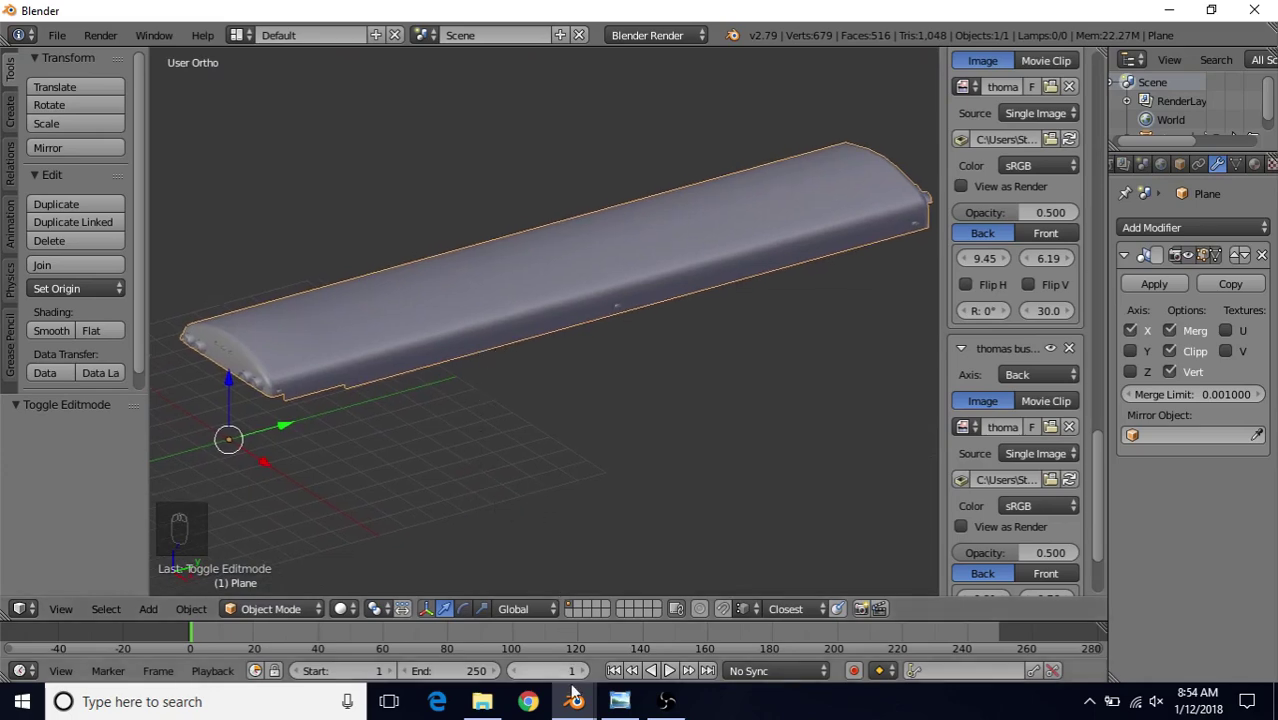
left_click(620, 701)
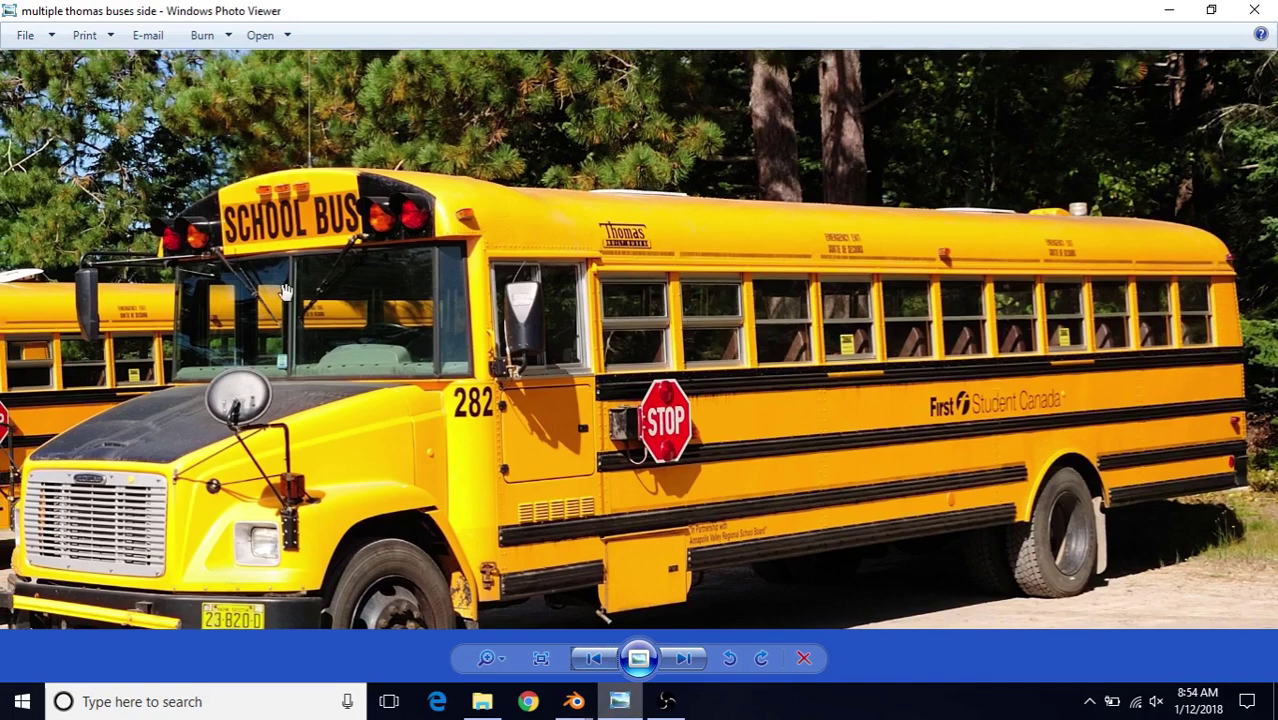
left_click_drag(285, 294, 729, 310)
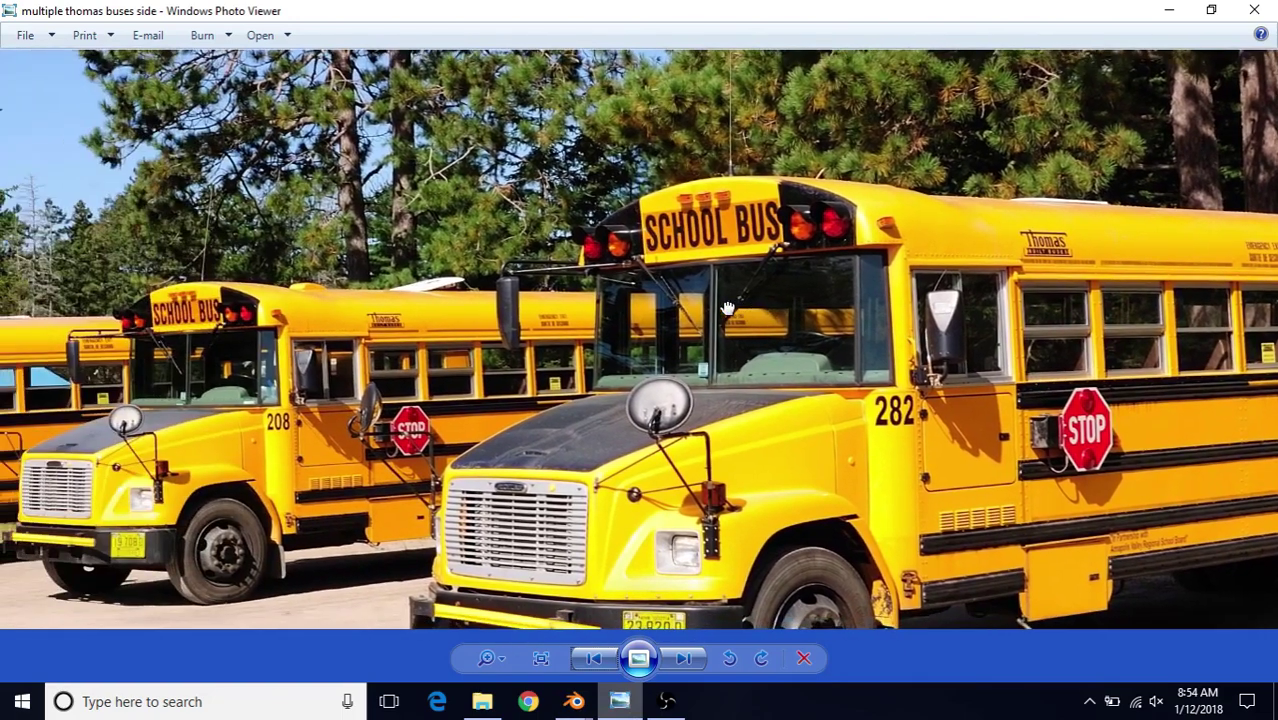
- Examine the small raised vent on the front of the roof in the "multiple thomas buses side" photo and return to Blender
left_click_drag(306, 291, 446, 303)
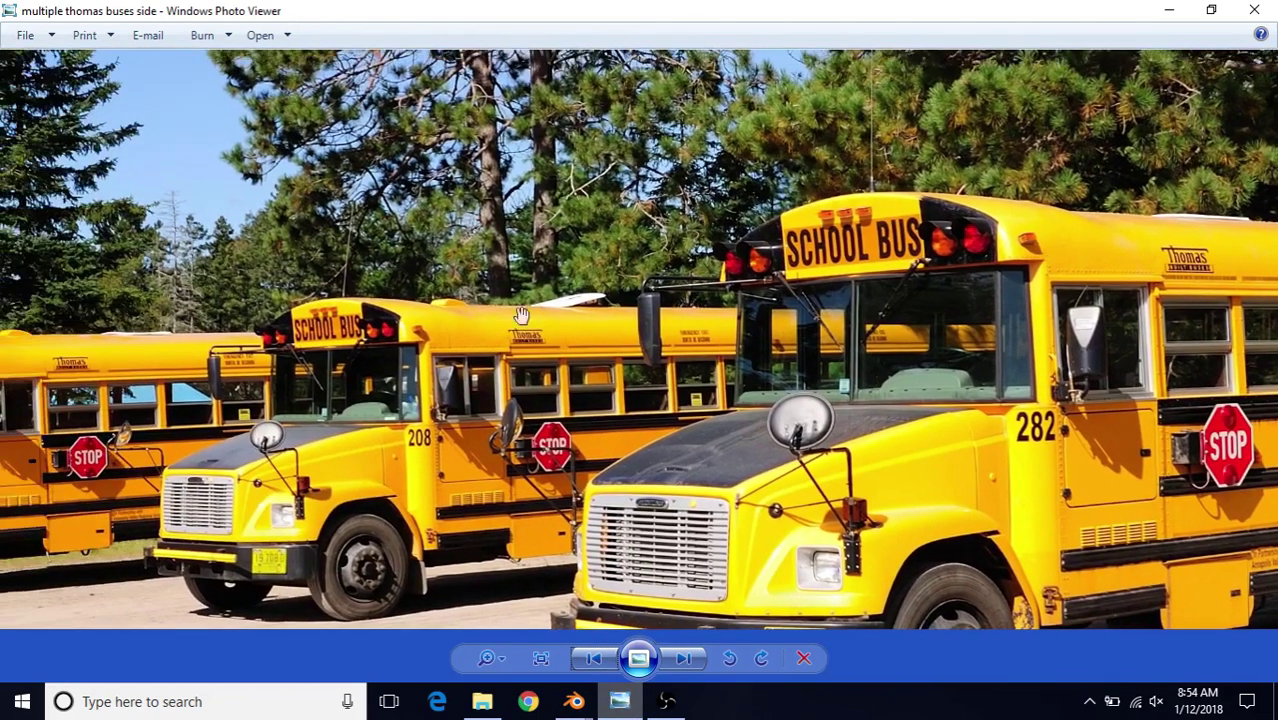
scroll(509, 320, "up", 4)
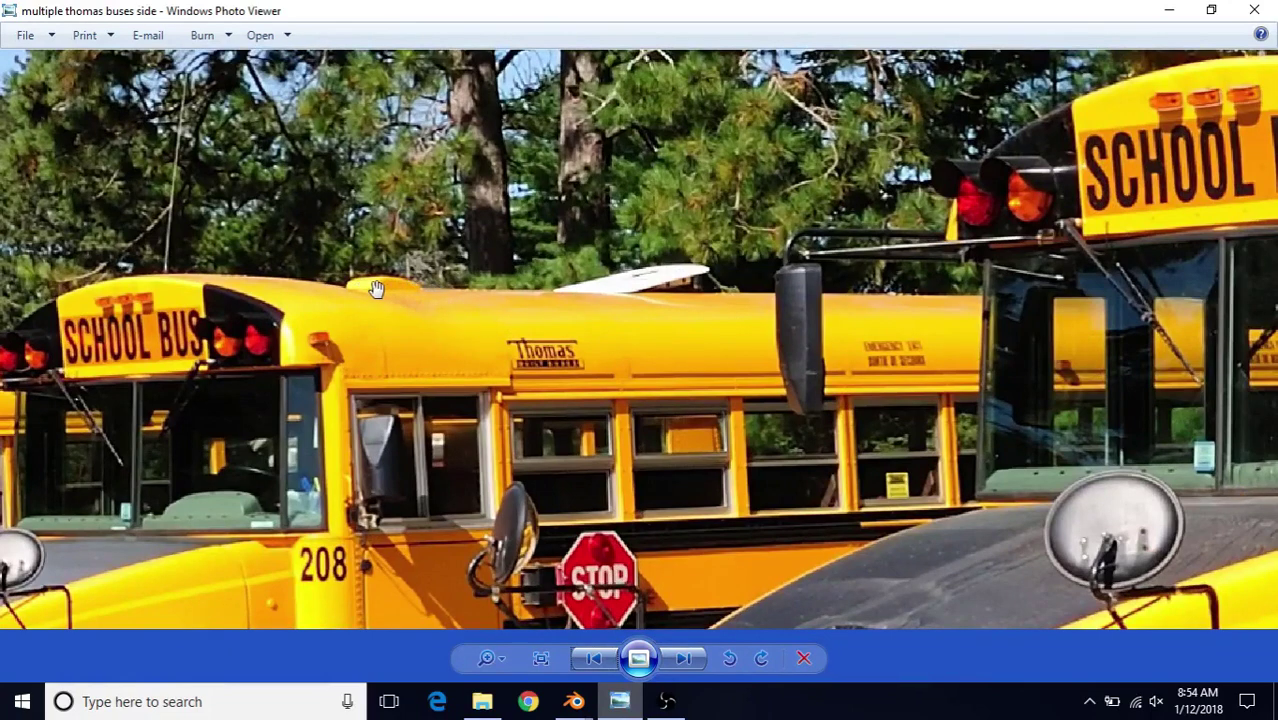
scroll(498, 386, "down", 3)
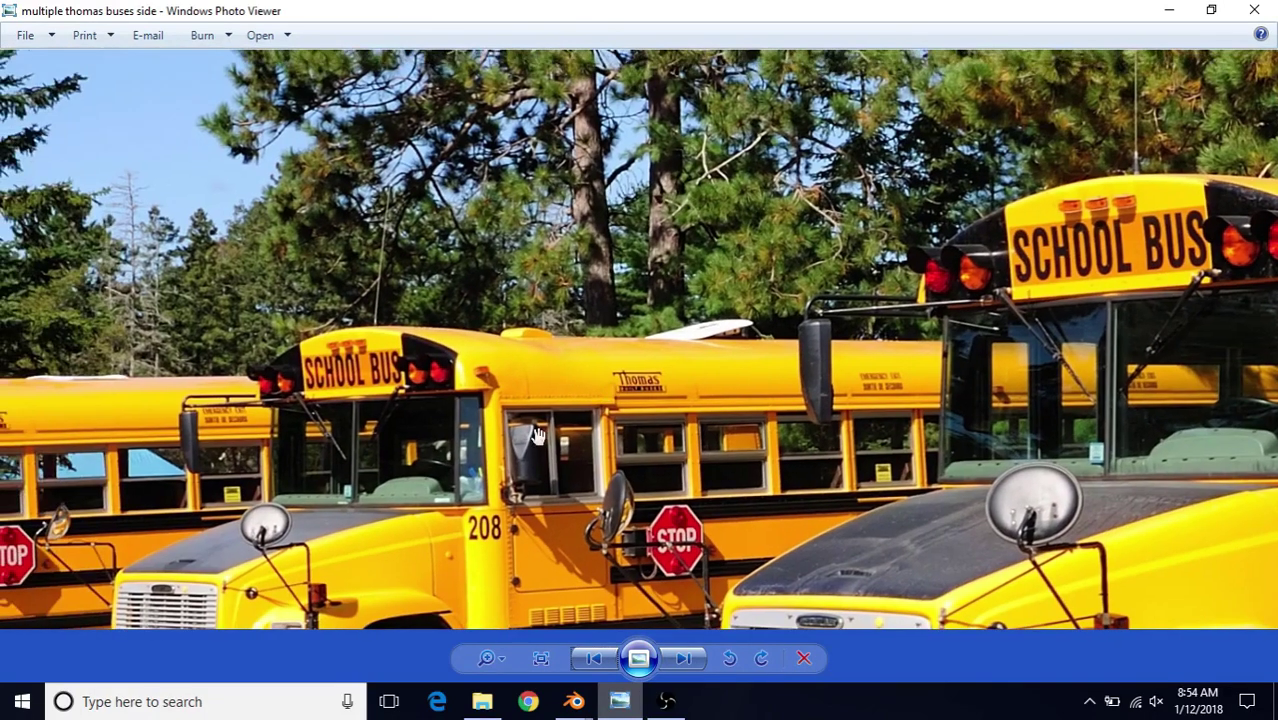
mouse_move(575, 701)
left_click(647, 632)
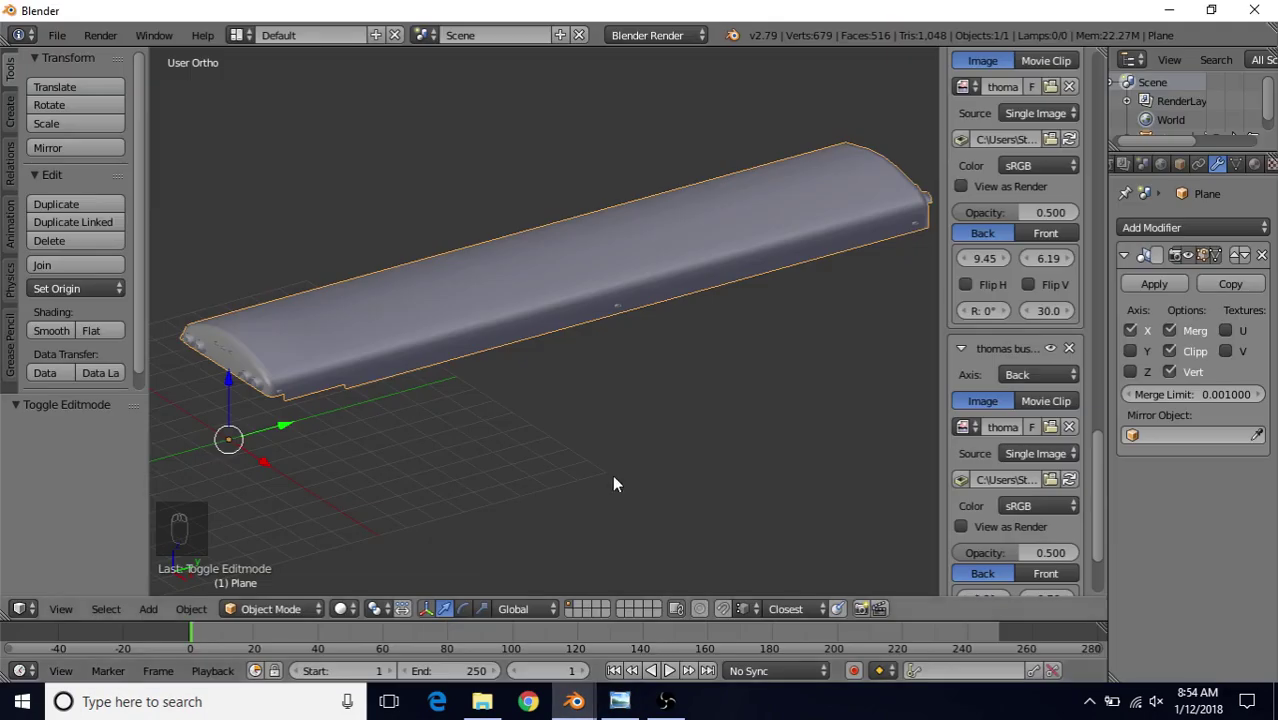
middle_click_drag(538, 371, 516, 378)
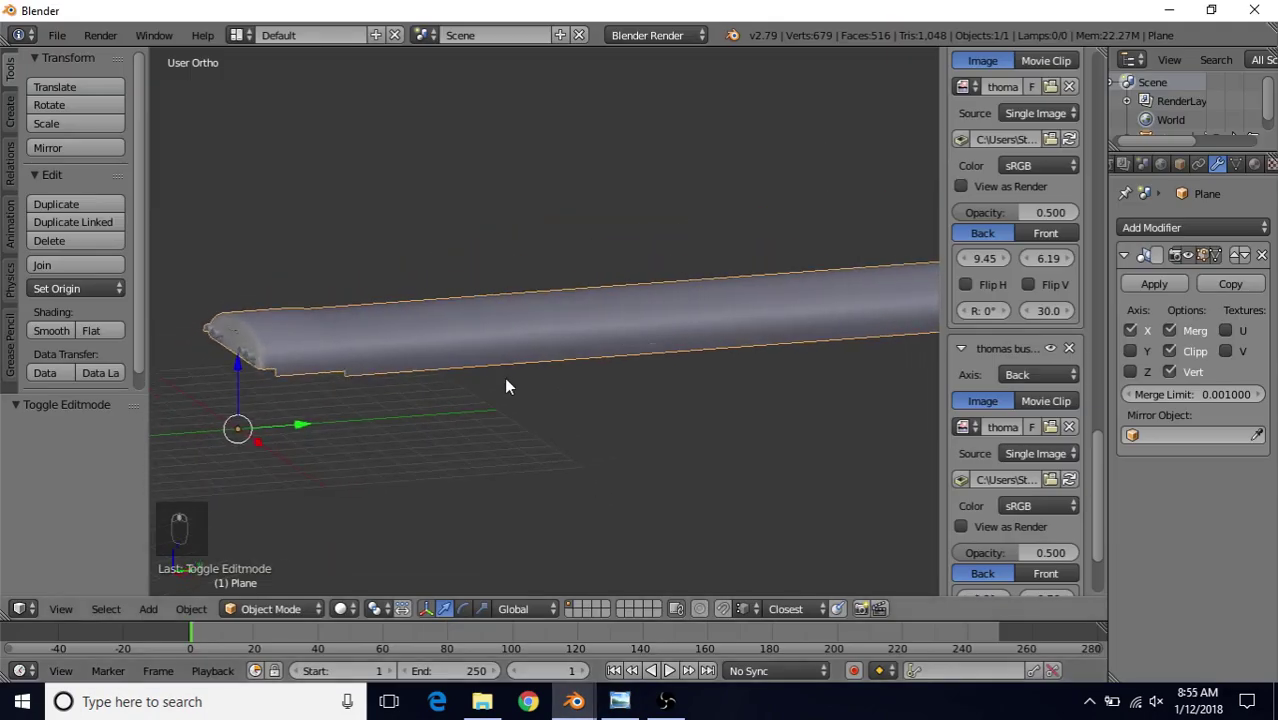
- In the right-side wireframe view, duplicate a front roof vertex and move the copy by Y 0.836 and Z 0.414 to the vent's front base
key("KP_3")
scroll(540, 378, "down", 2)
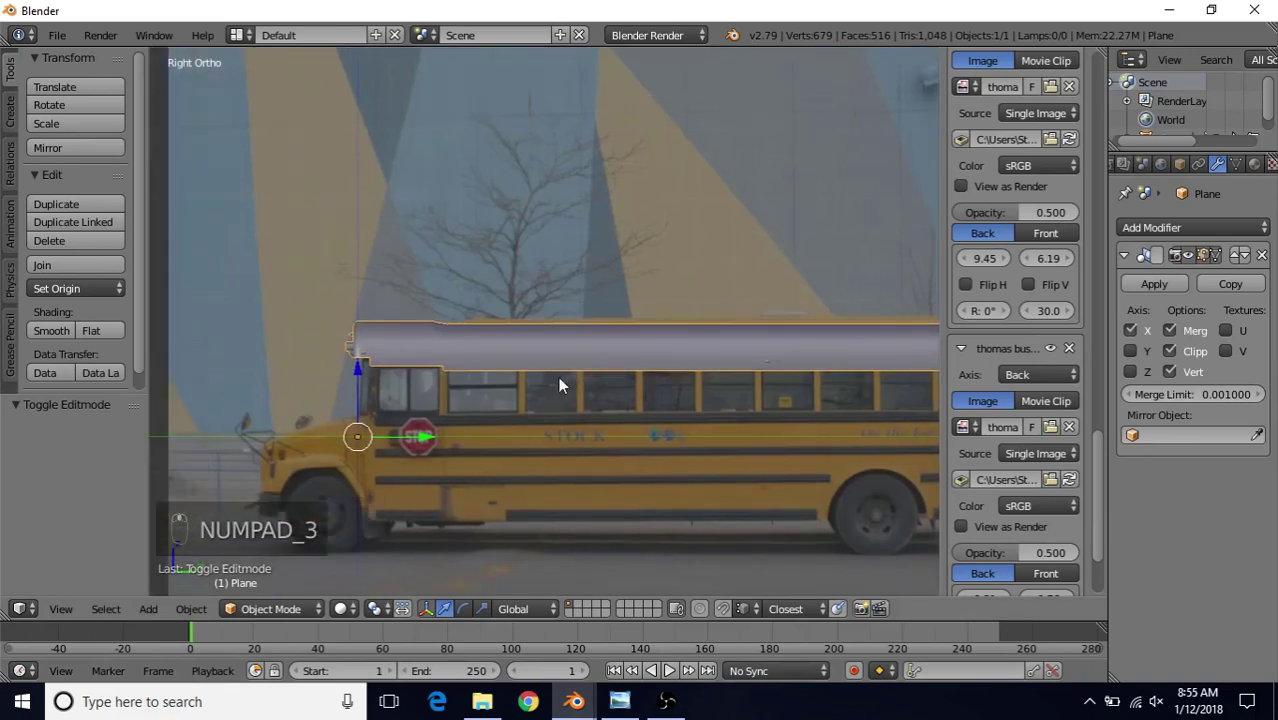
key("Tab")
scroll(476, 403, "up", 5)
key("z")
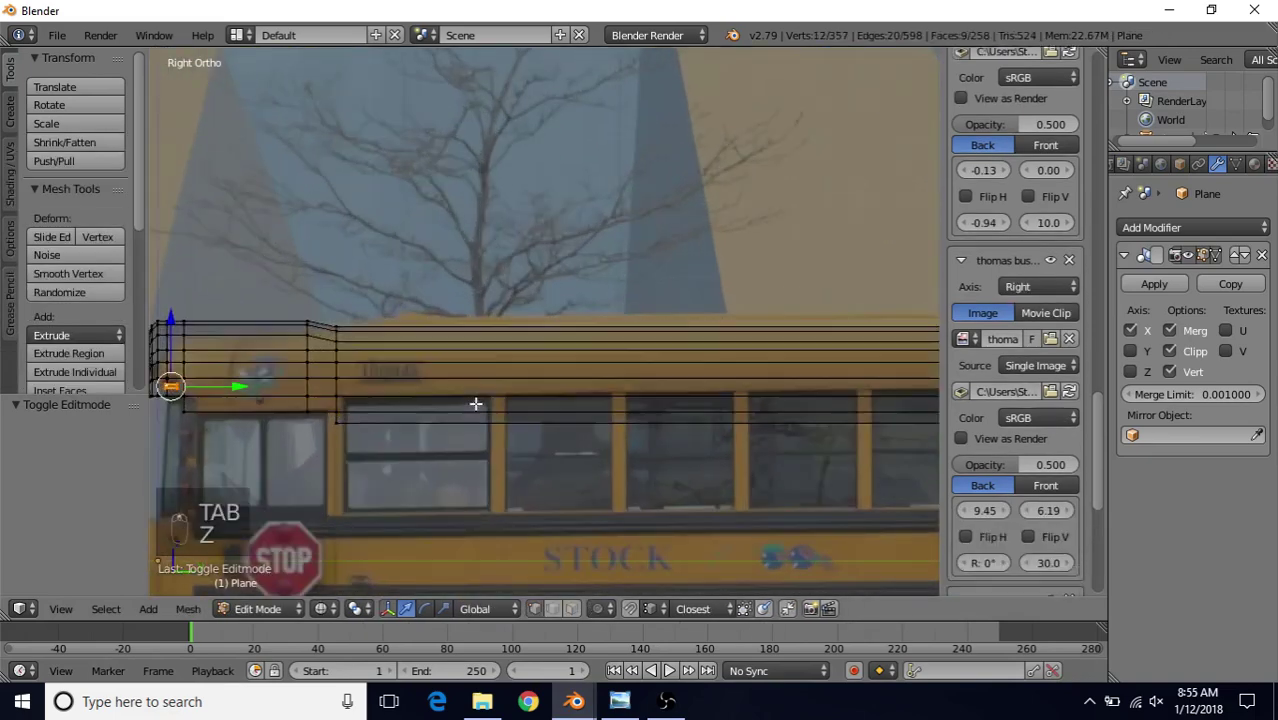
scroll(554, 393, "up", 4)
middle_click_drag(494, 384, 585, 348, "shift")
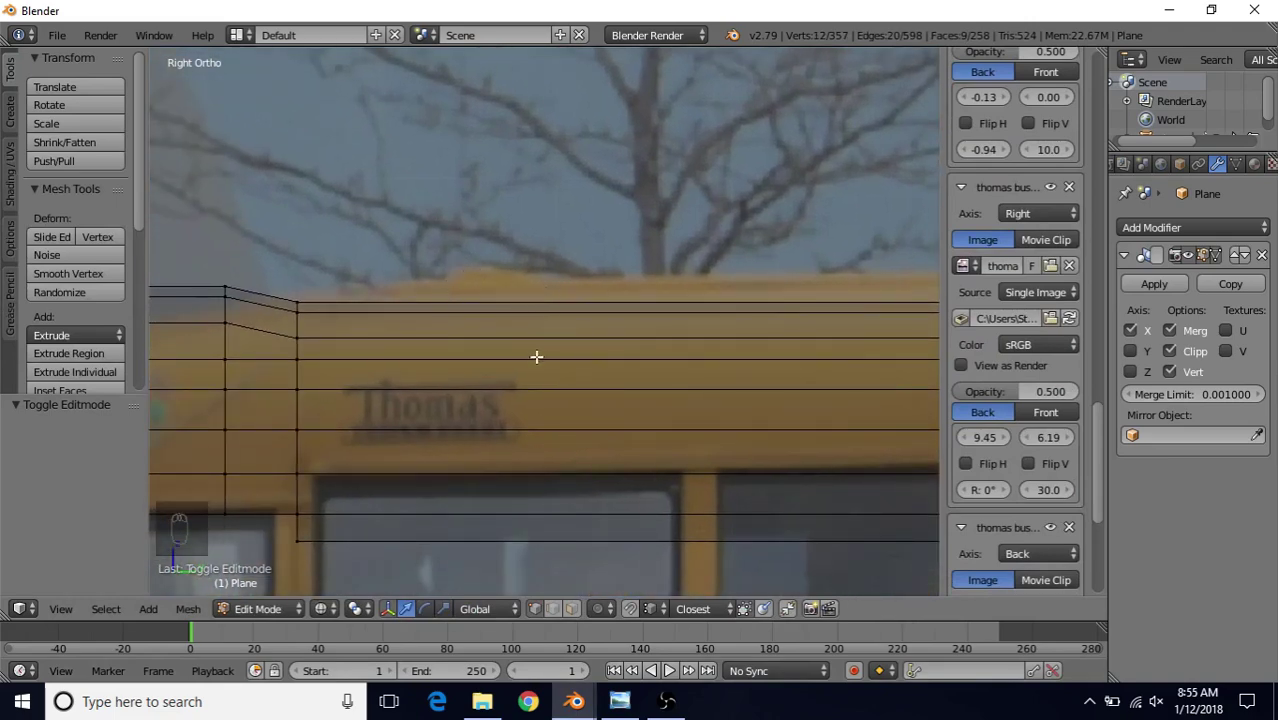
scroll(536, 356, "down", 3)
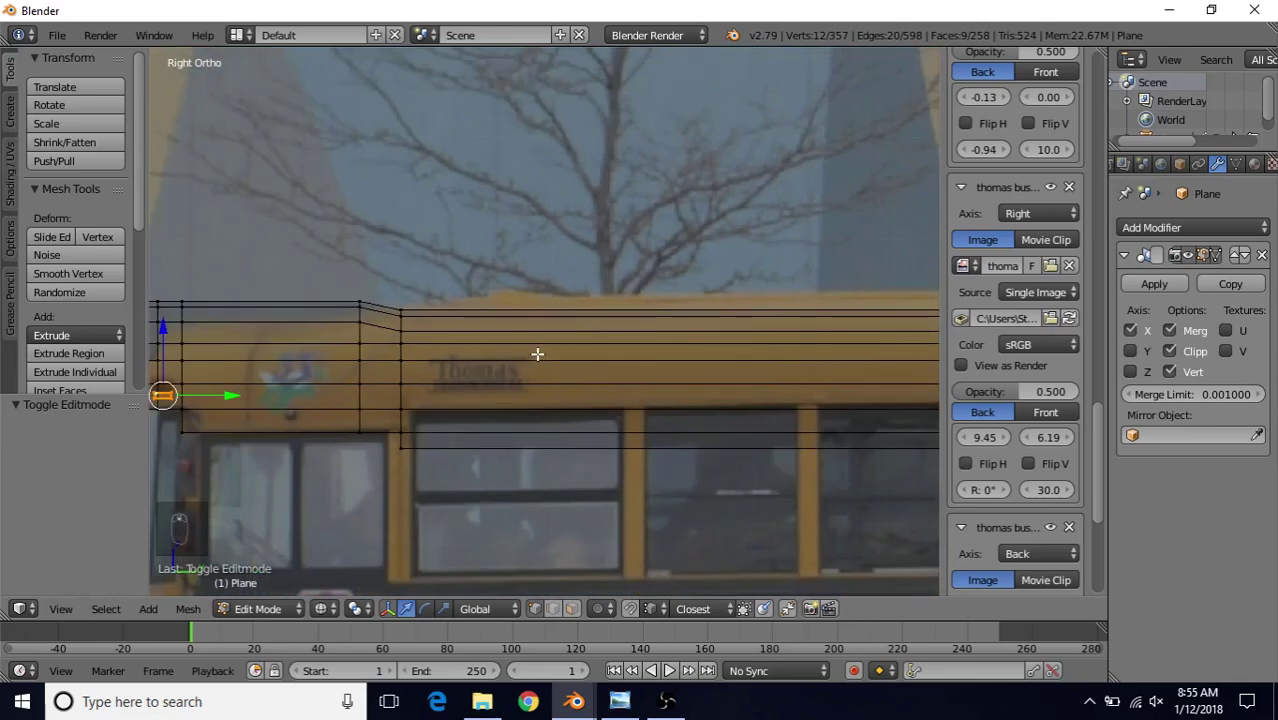
right_click(403, 339)
scroll(470, 362, "up", 1)
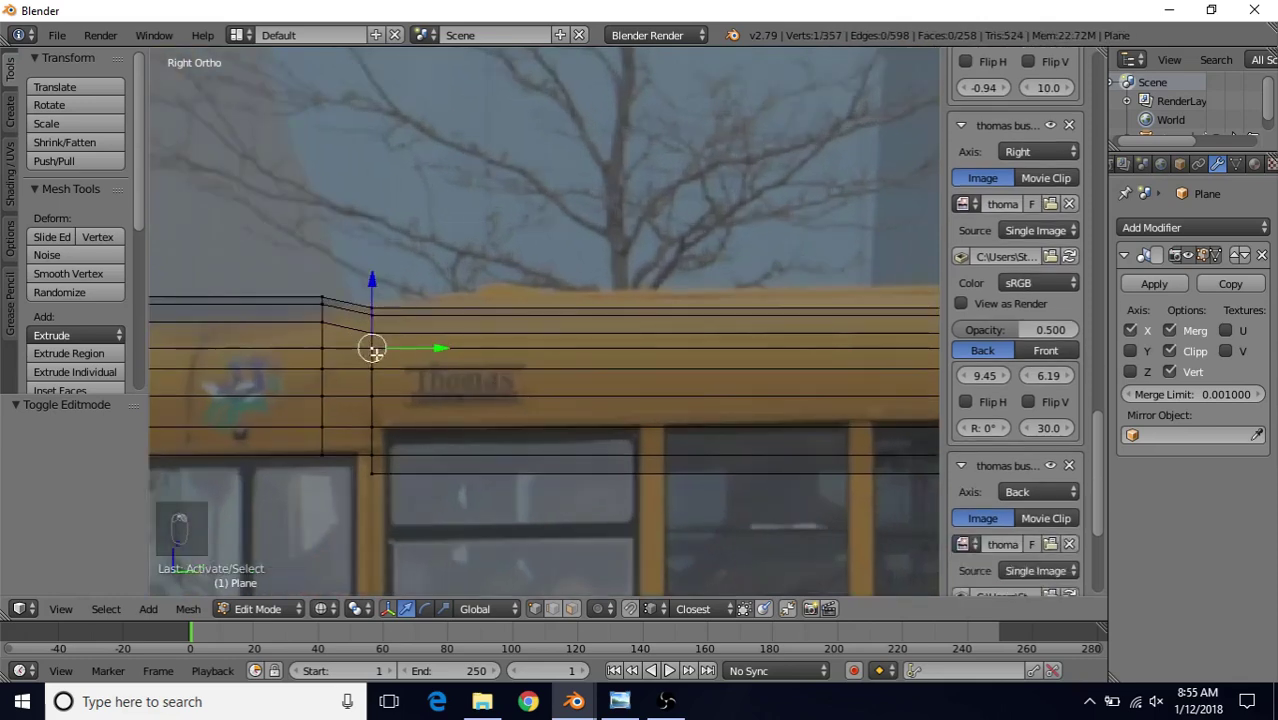
key("shift+d")
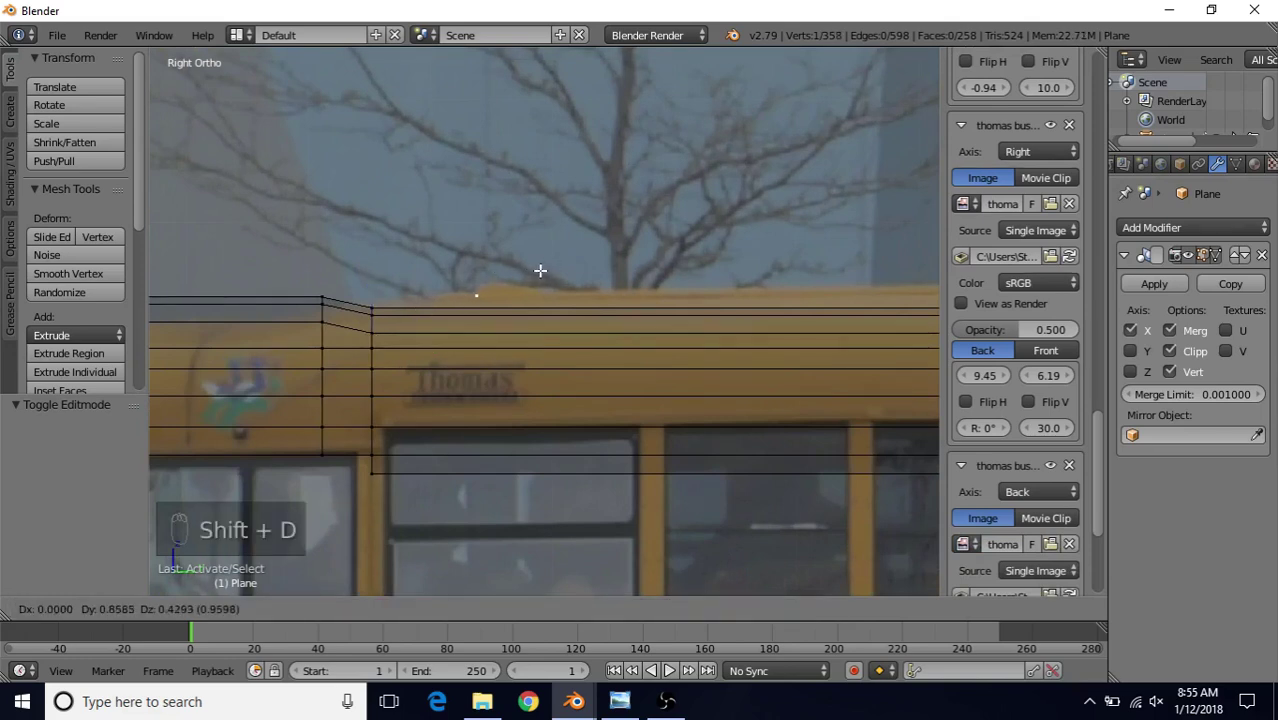
left_click(538, 270)
- Extrude the vertex along the vent's front slope and its 0.346-long top, and raise the front top corner by 0.022 along Z
scroll(533, 327, "up", 2)
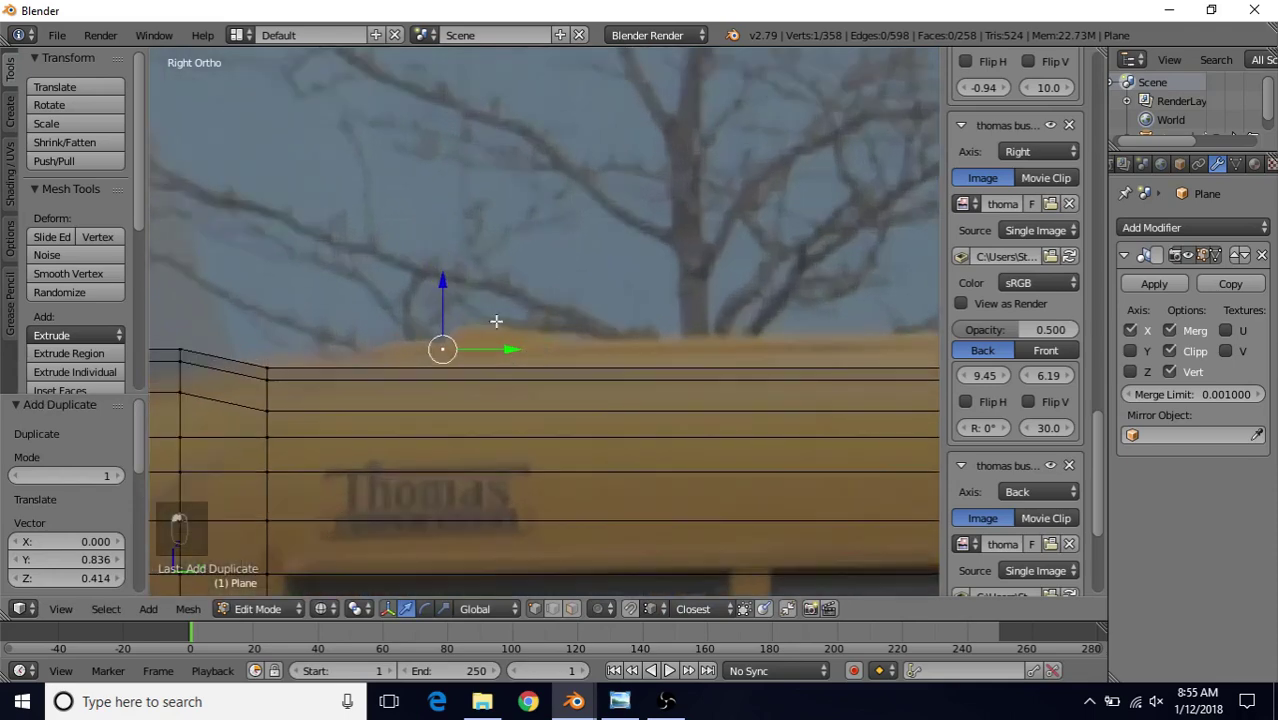
key("e")
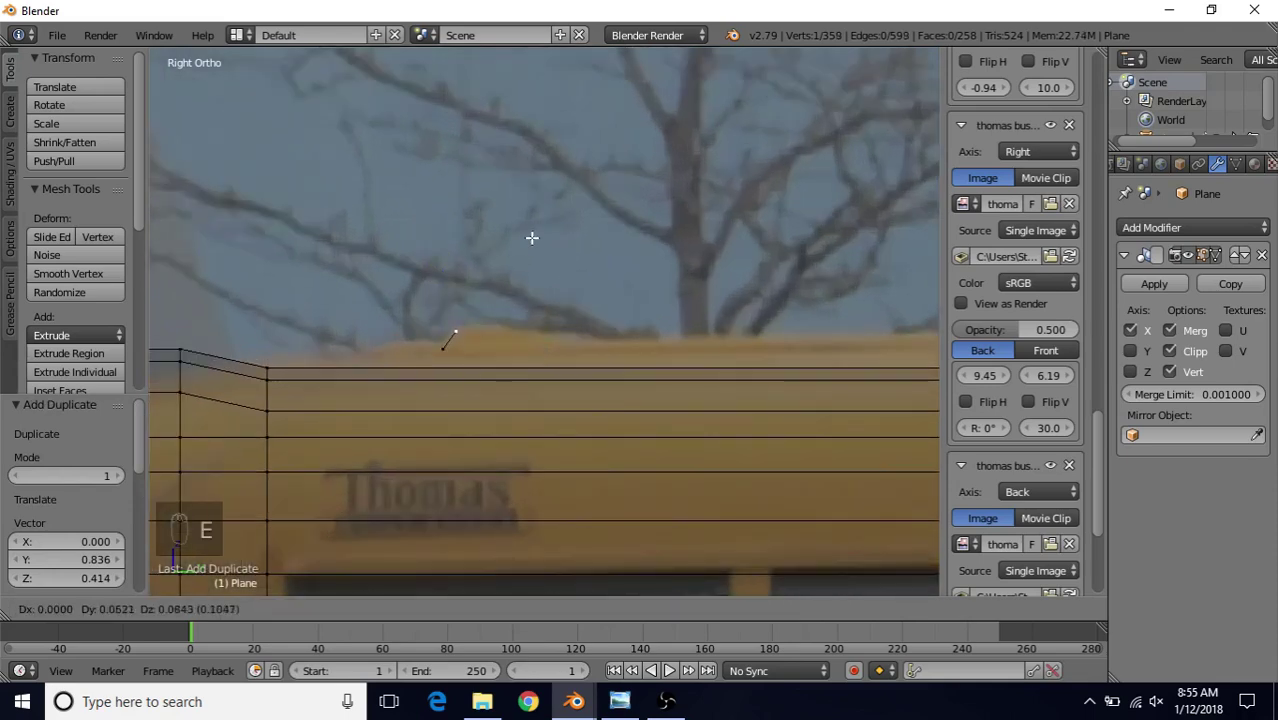
left_click(534, 241)
key("e")
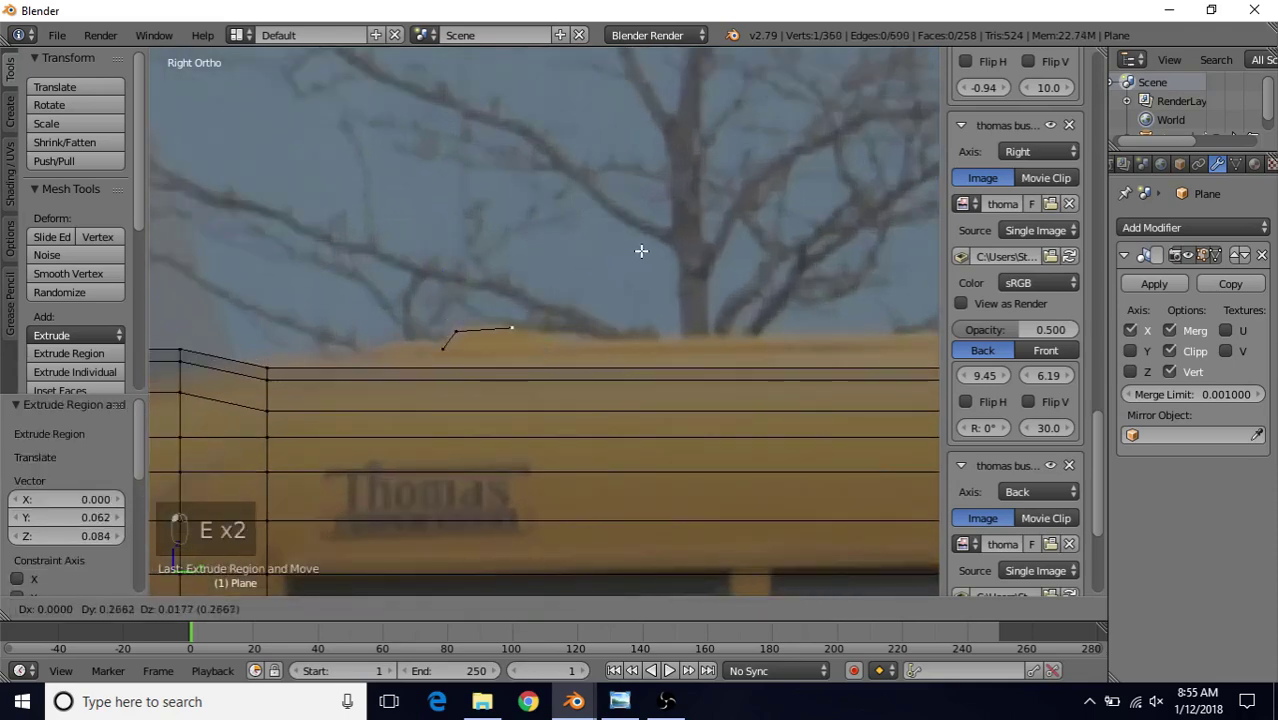
left_click(645, 257)
right_click(457, 305)
key("g")
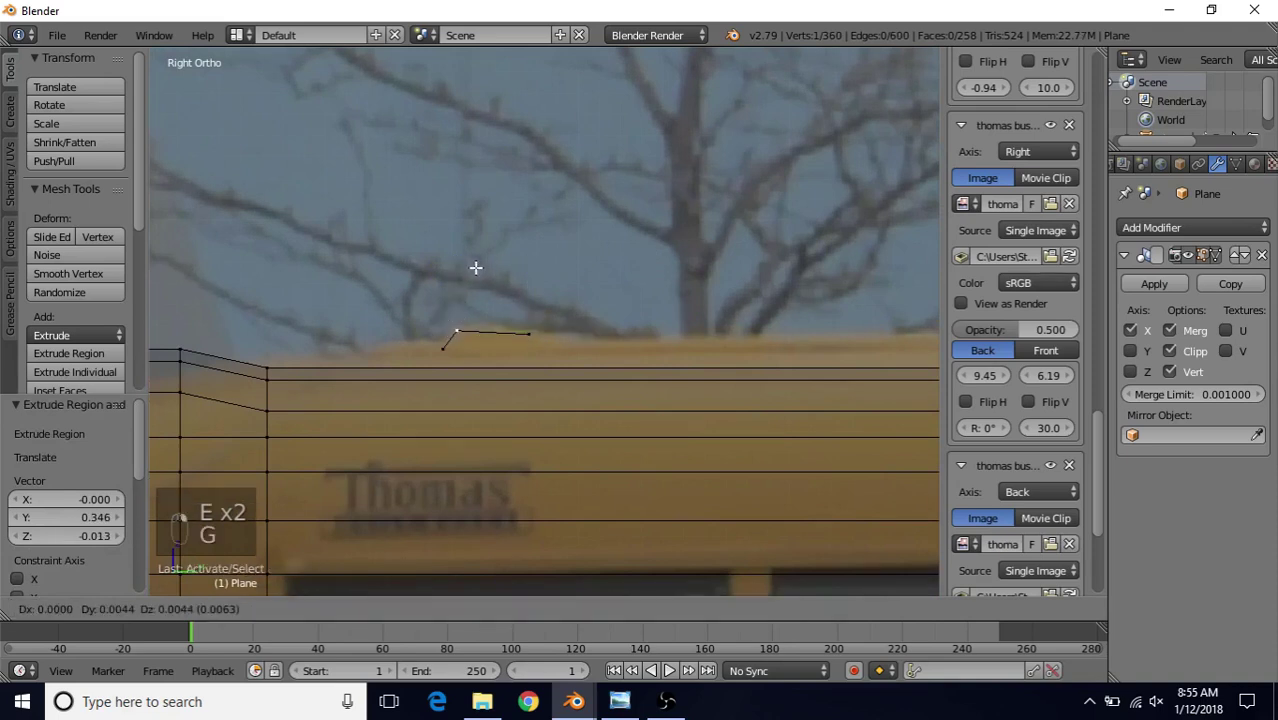
left_click(476, 266)
- Extrude the vent outline's rear top corner by Y 0.084 and Z -0.062, and lower the new end vertex by a further 0.009
right_click(529, 334)
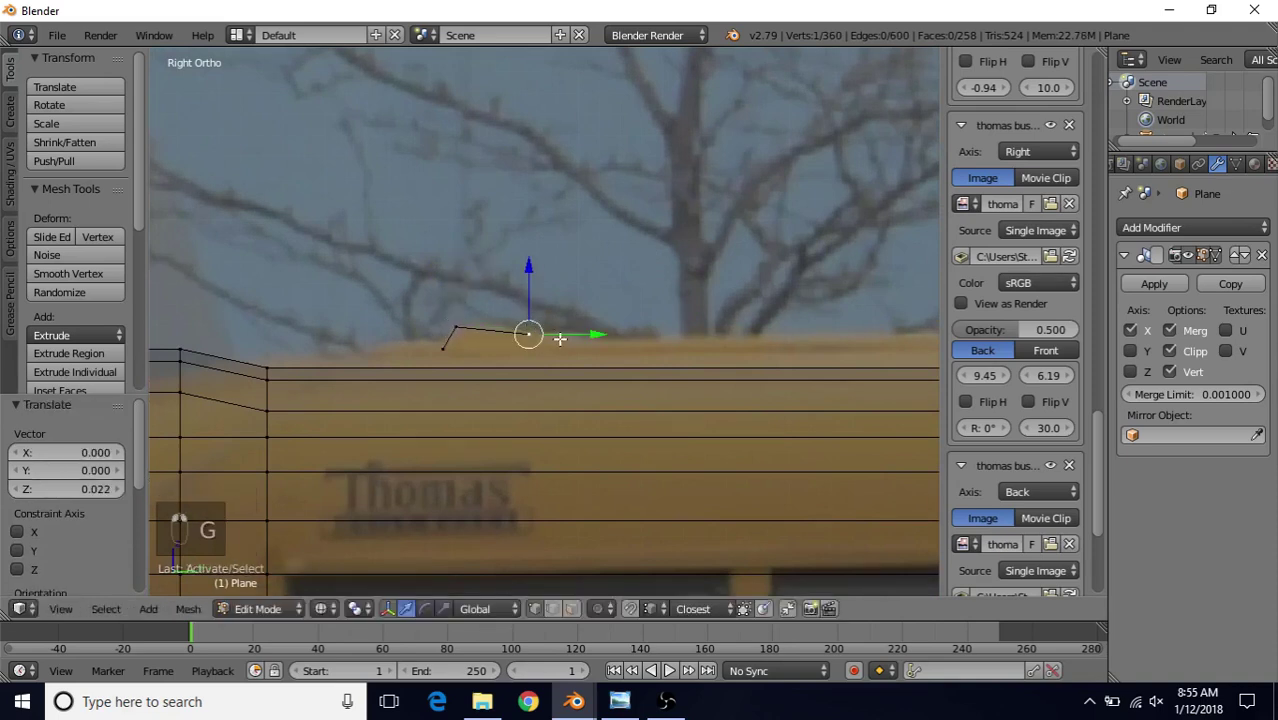
key("e")
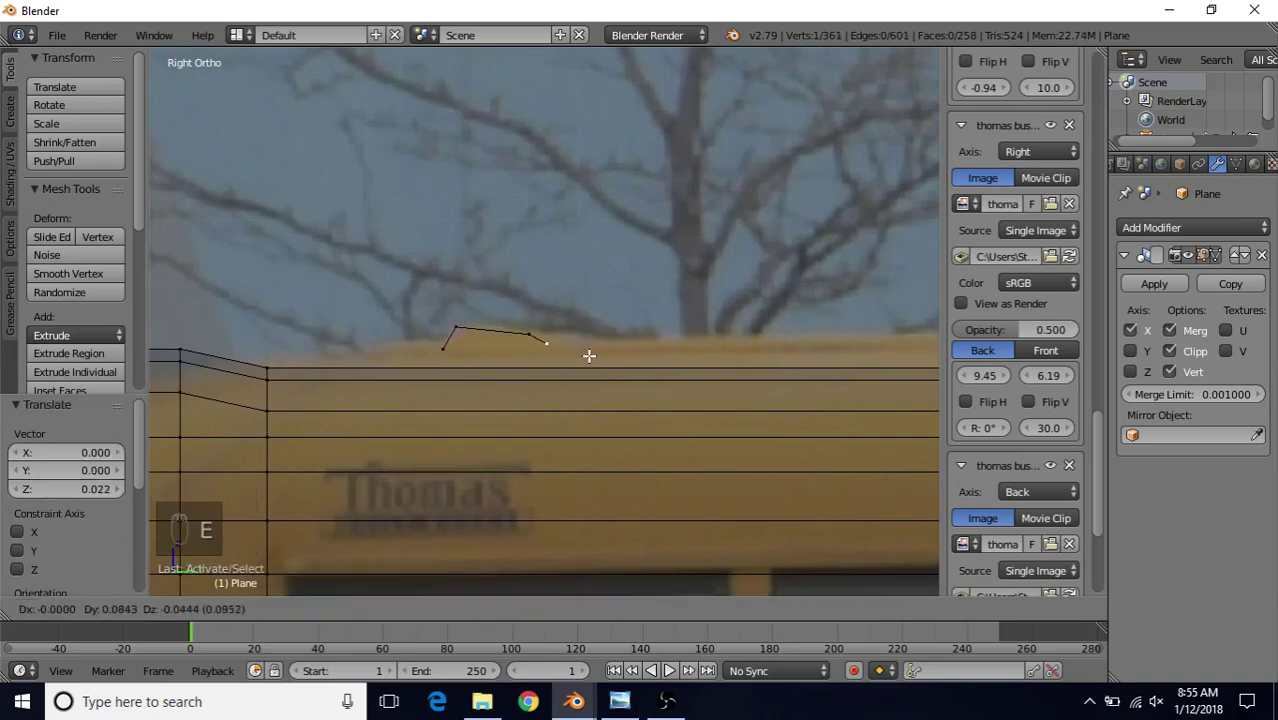
left_click(588, 360)
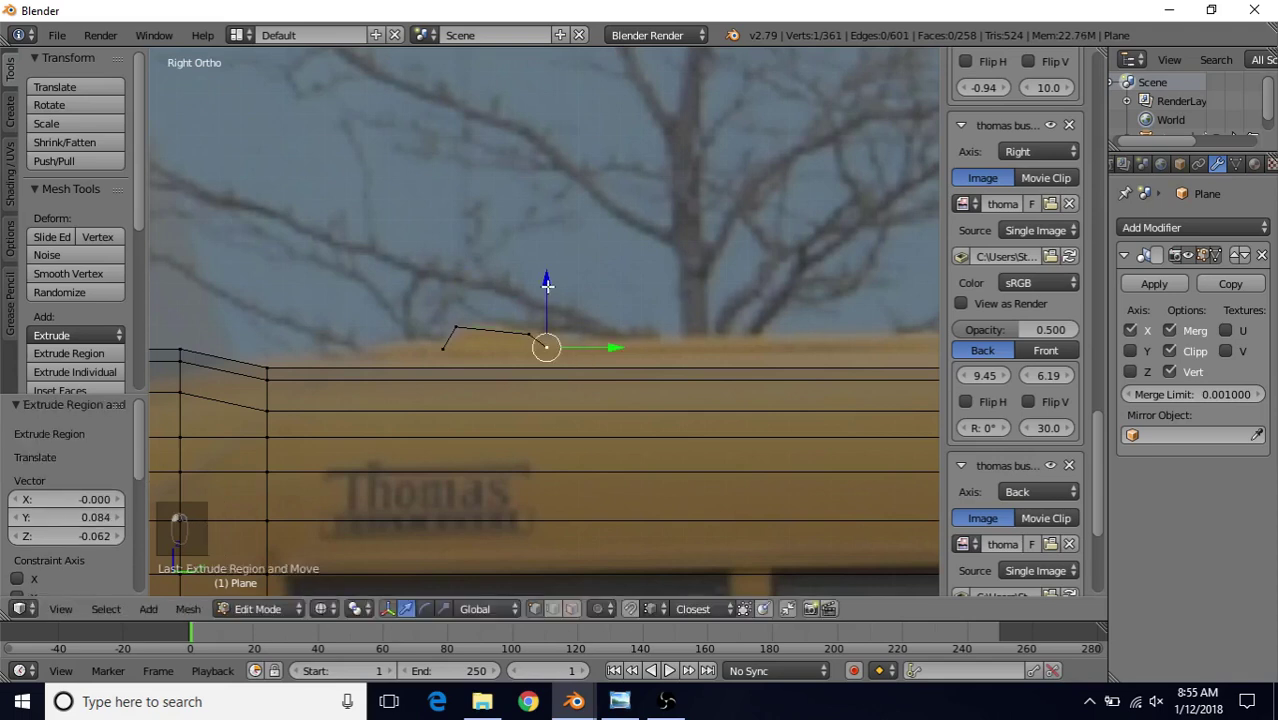
left_click_drag(547, 290, 450, 354)
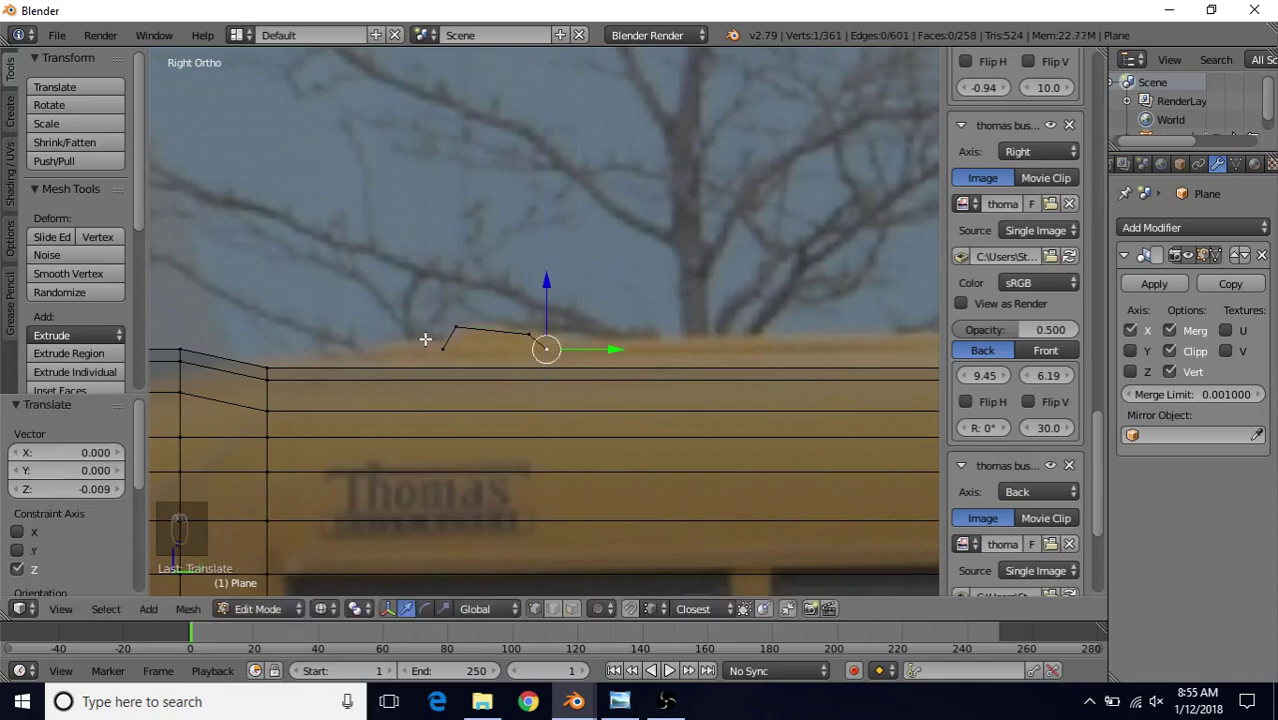
left_click_drag(546, 285, 442, 348)
- Fine-tune the heights of the vent outline's front and rear top corners to match the reference image
left_click(458, 326)
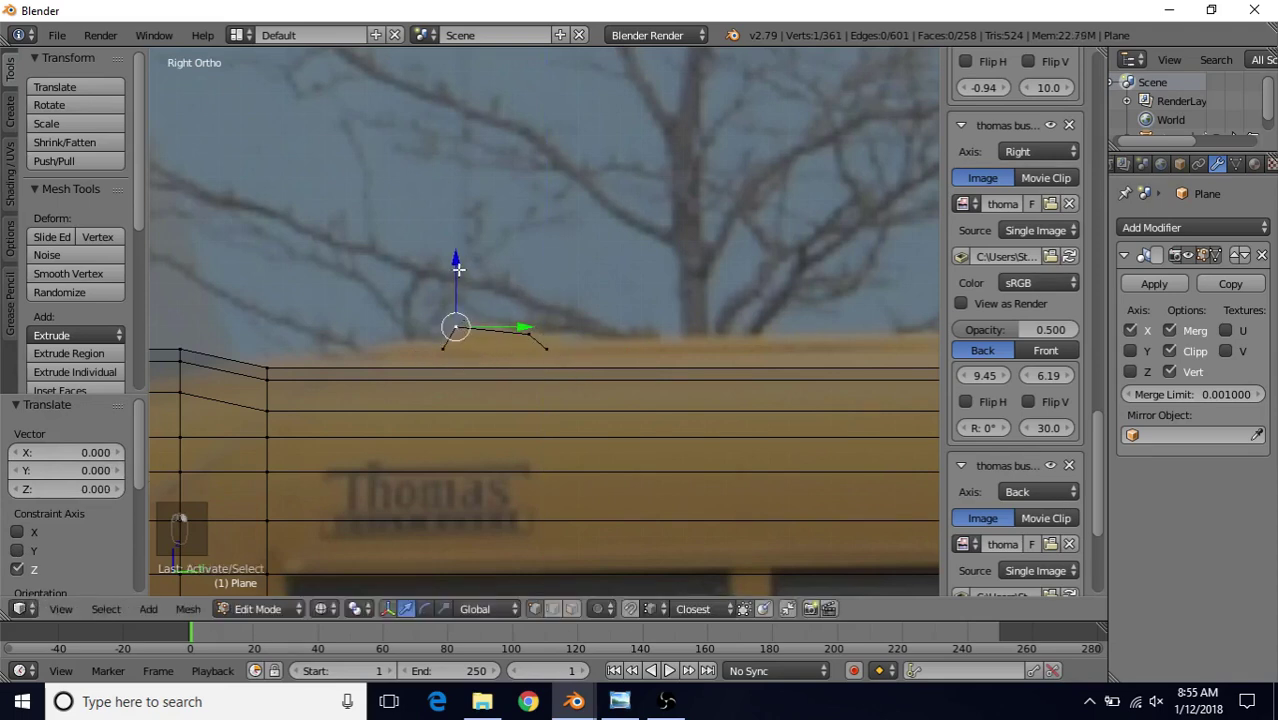
left_click(528, 333)
left_click_drag(530, 284, 534, 283)
left_click(455, 323)
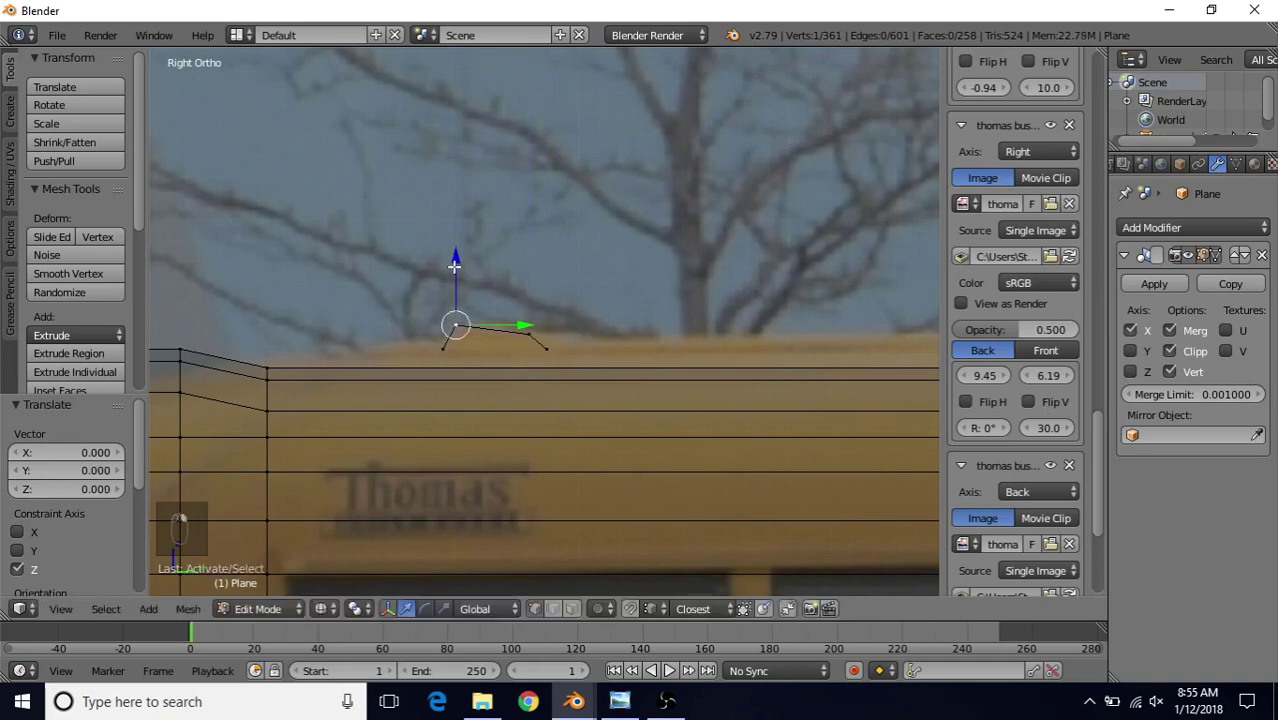
left_click(528, 333)
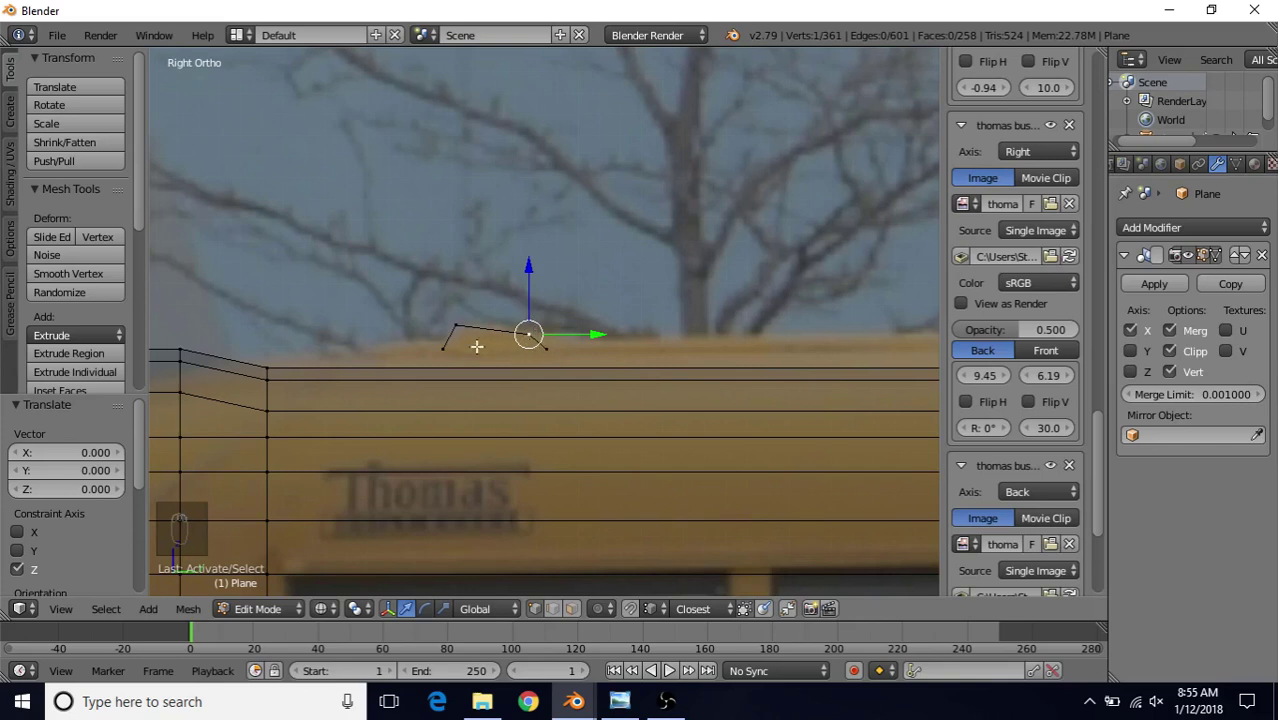
- Bevel the vent outline's two top corner vertices with an offset of 0.026 and one segment
scroll(501, 369, "up", 3)
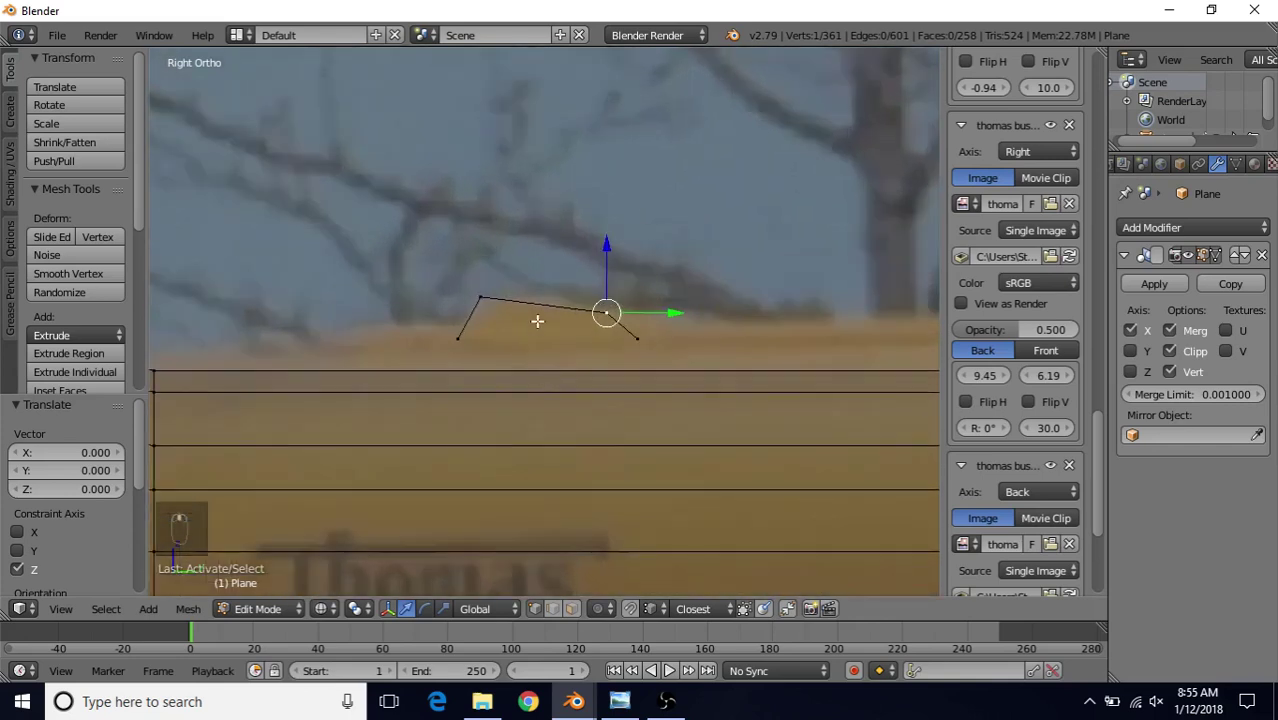
right_click(481, 297)
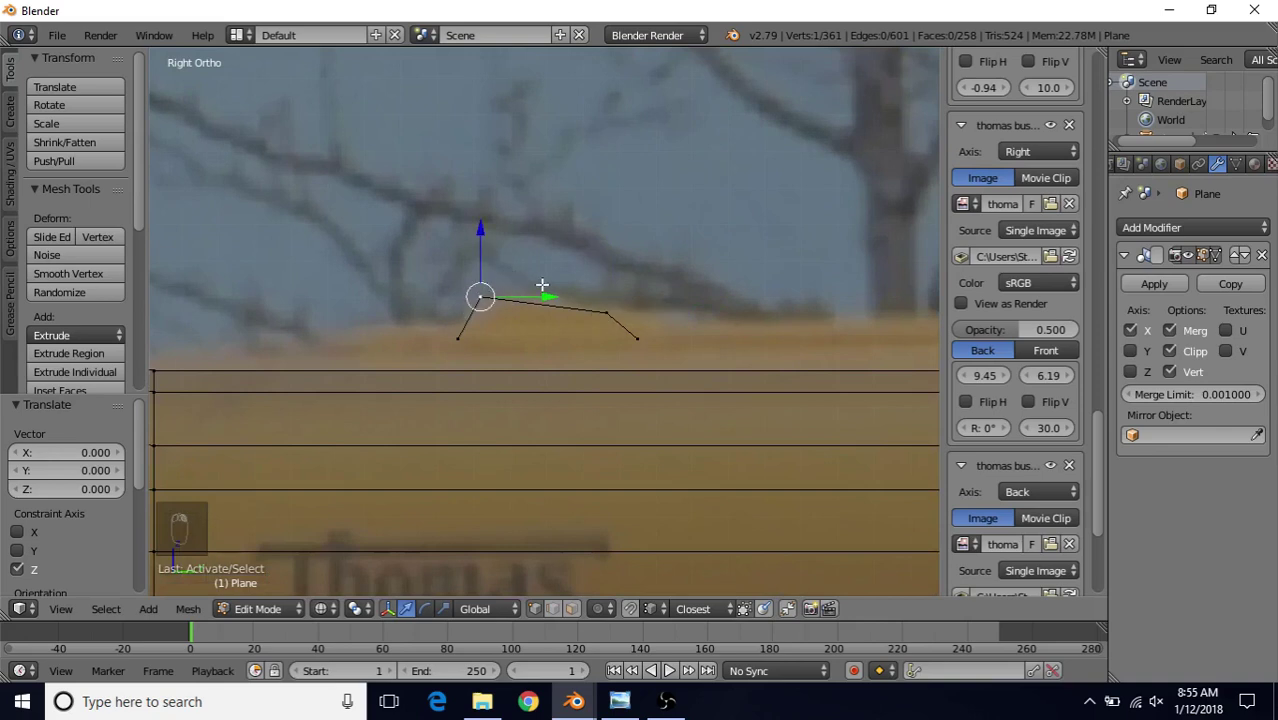
right_click(608, 305, "shift")
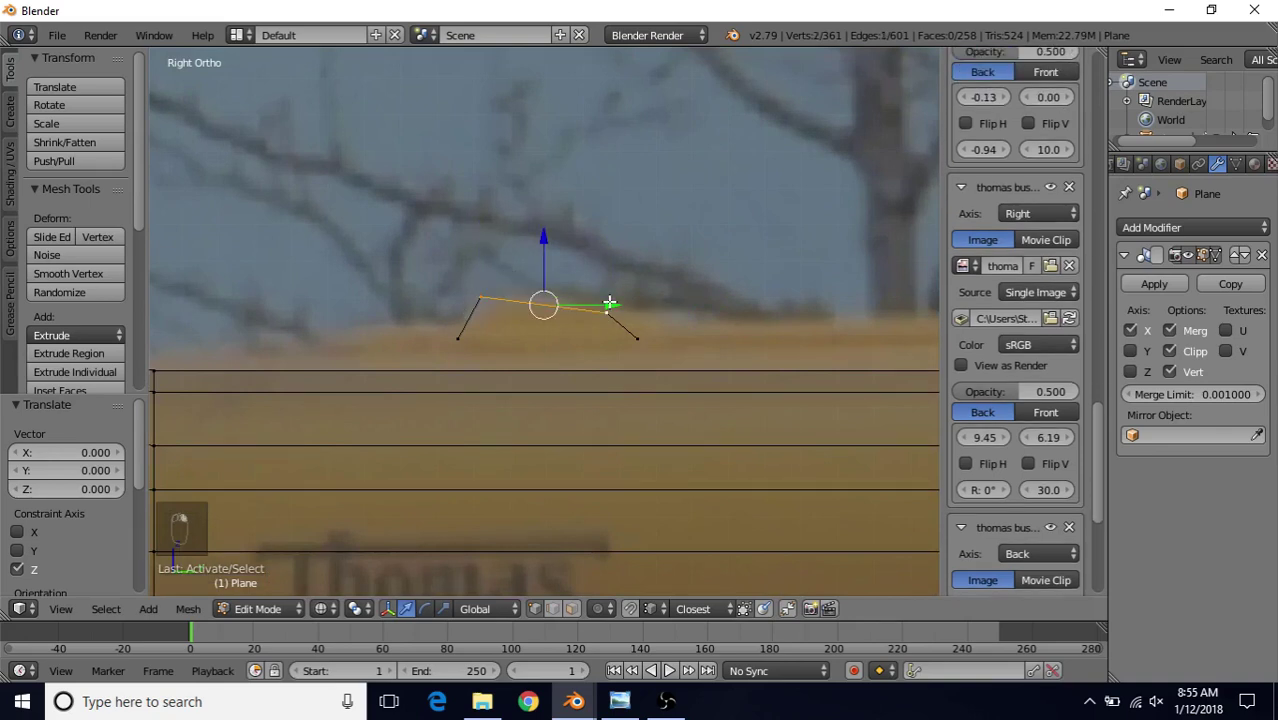
key("ctrl+shift+b")
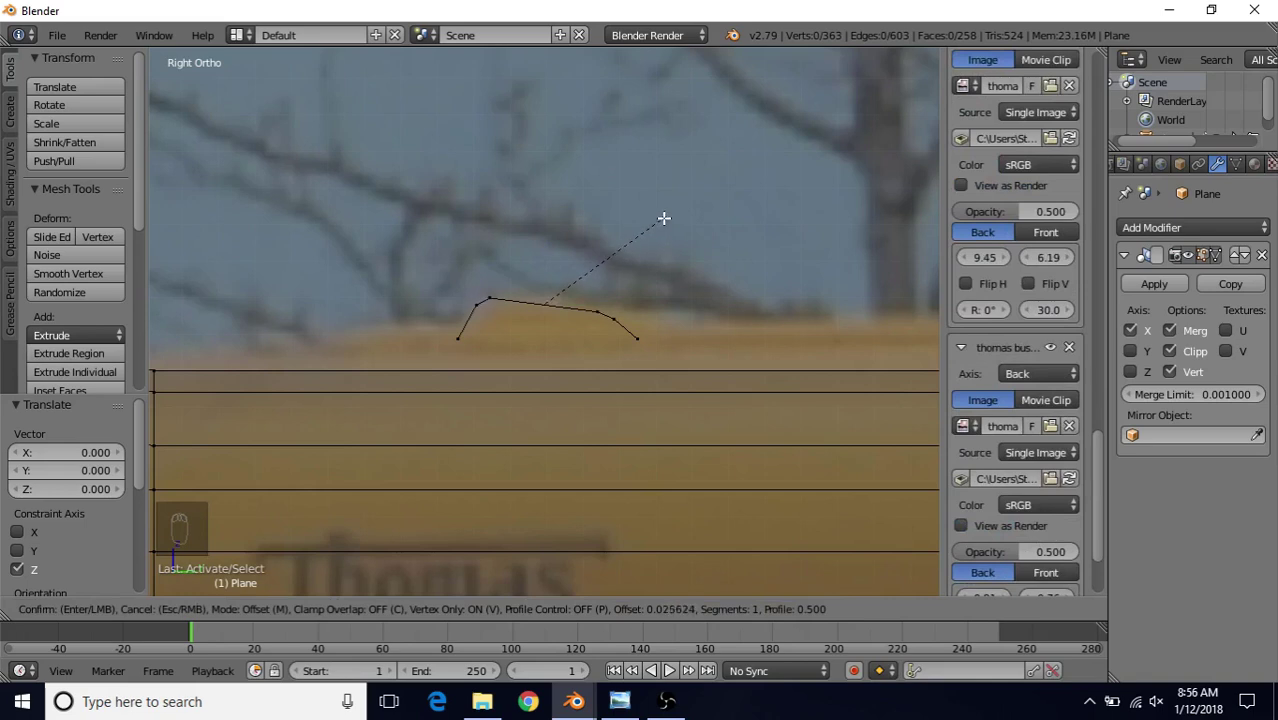
left_click(664, 218)
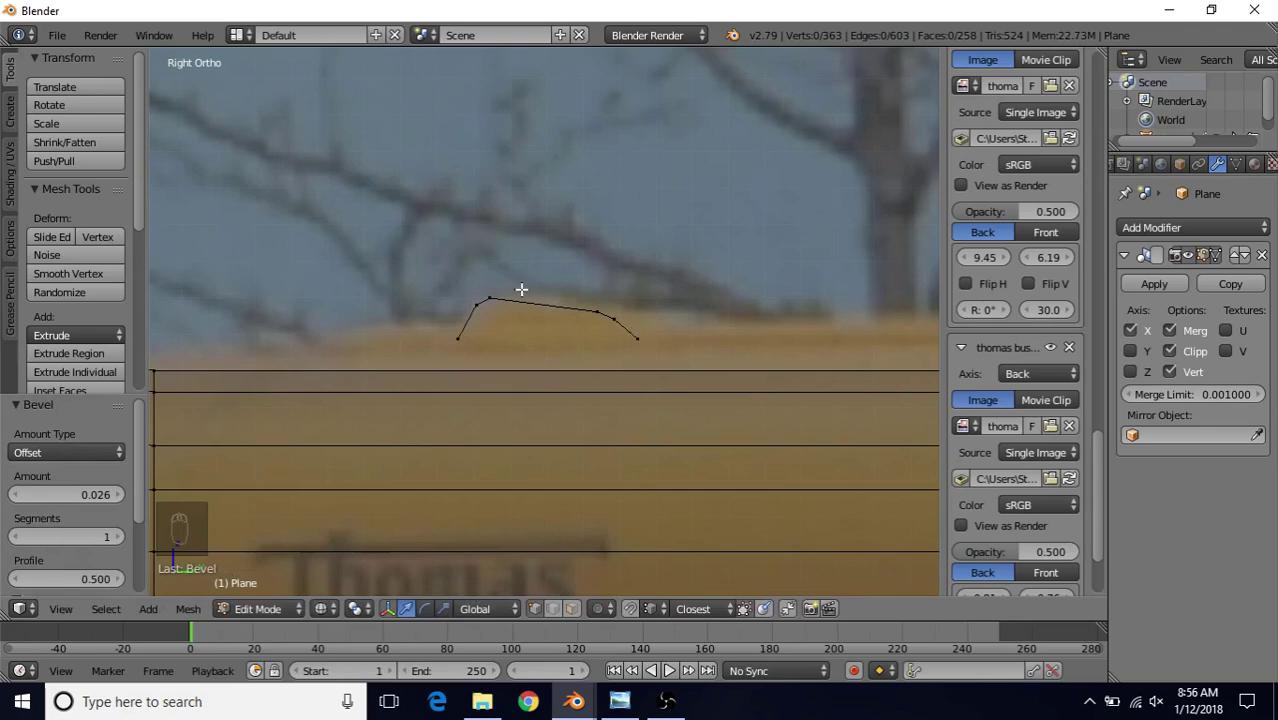
- Select the whole linked vent outline, move it -1.774 along X toward the roof's centreline, and reopen the "multiple thomas buses side" photo for comparison
scroll(485, 305, "down", 2)
middle_click_drag(485, 305, 528, 351)
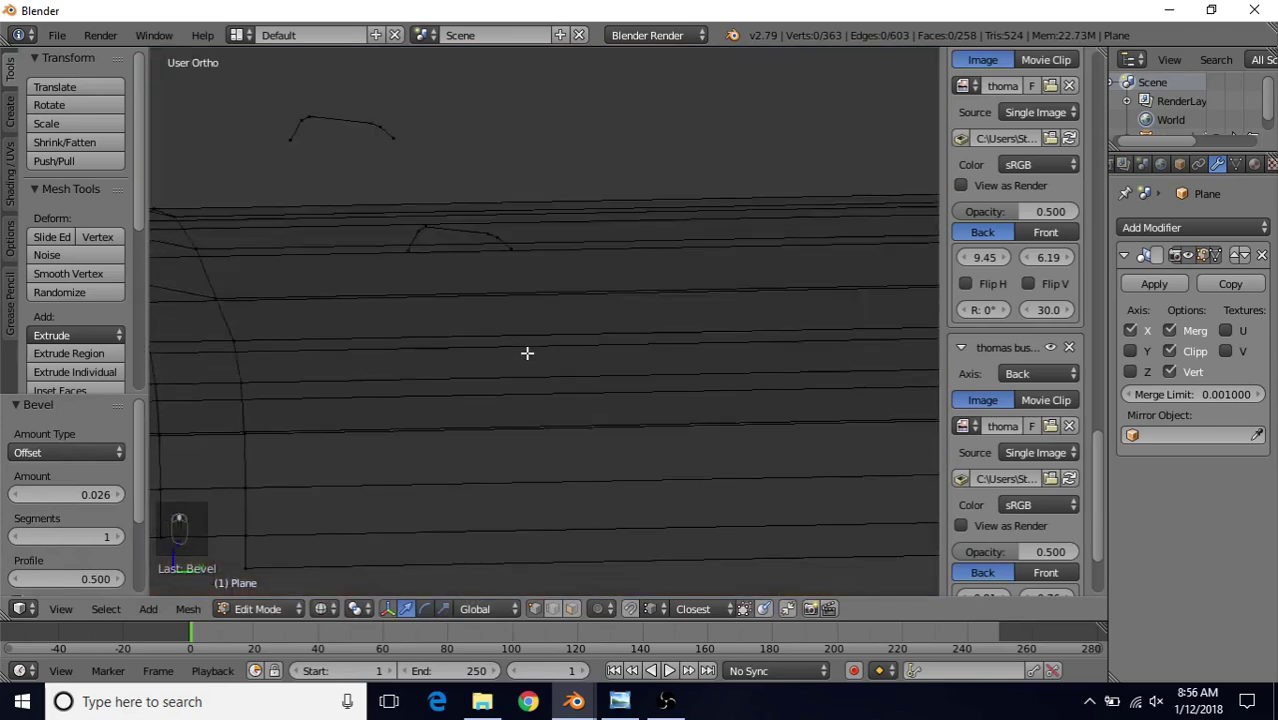
key("z")
right_click(420, 218)
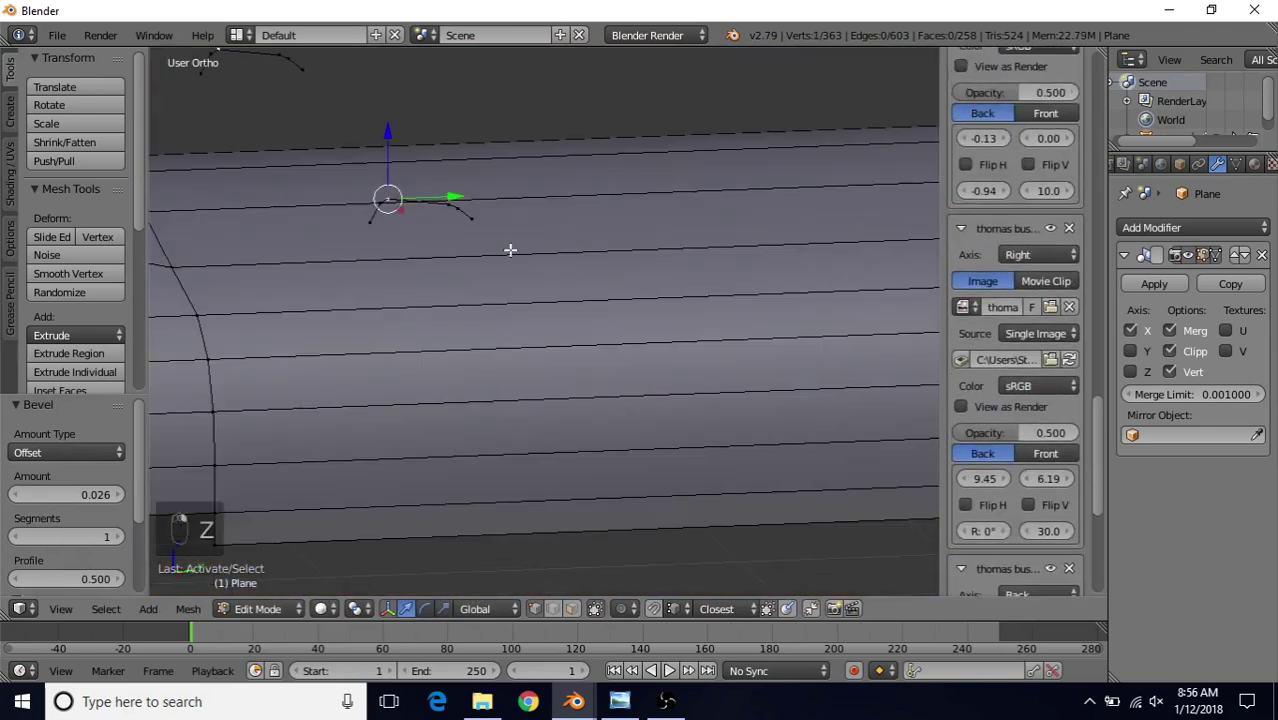
key("KP_Decimal")
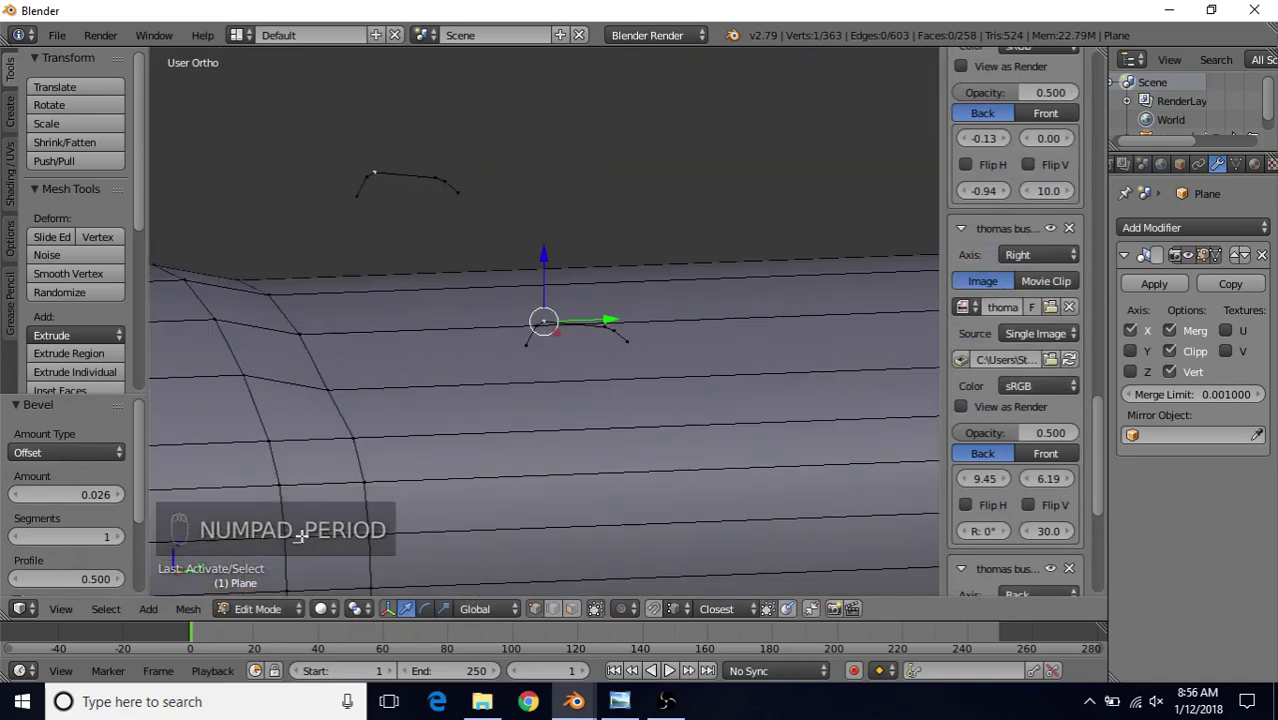
middle_click_drag(483, 326, 600, 350)
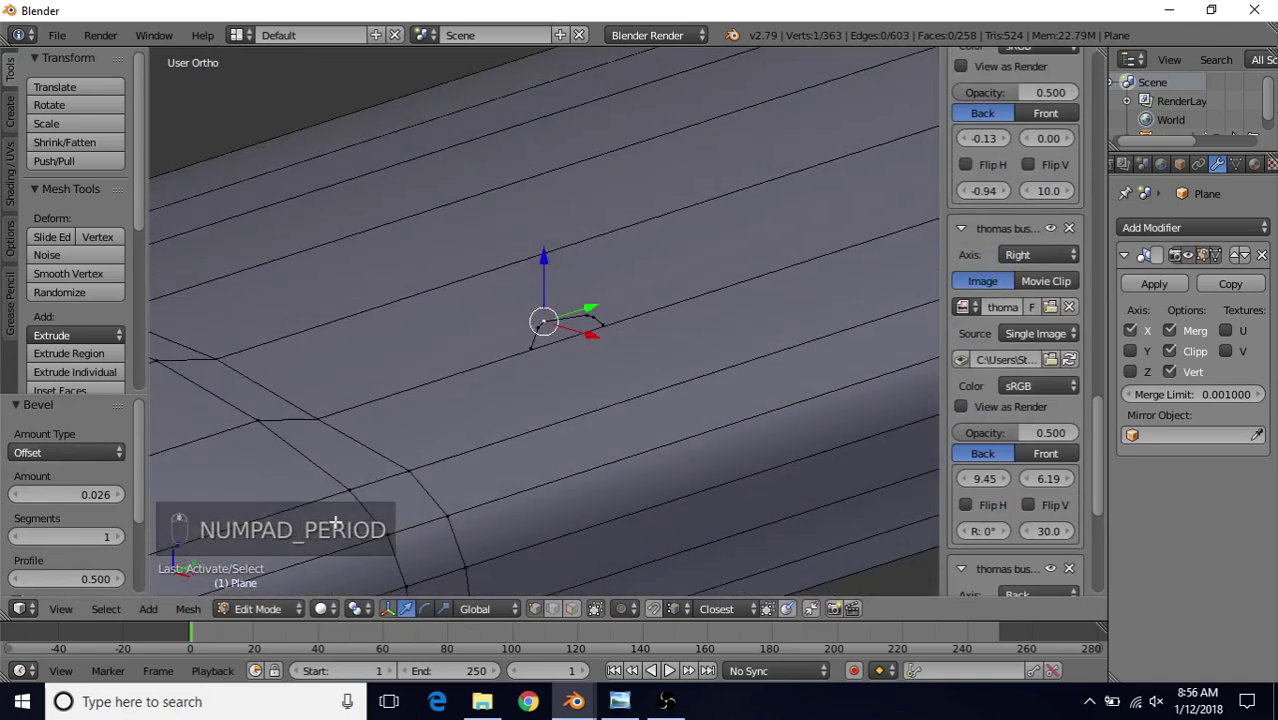
left_click(105, 608)
left_click(224, 285)
scroll(577, 385, "down", 2)
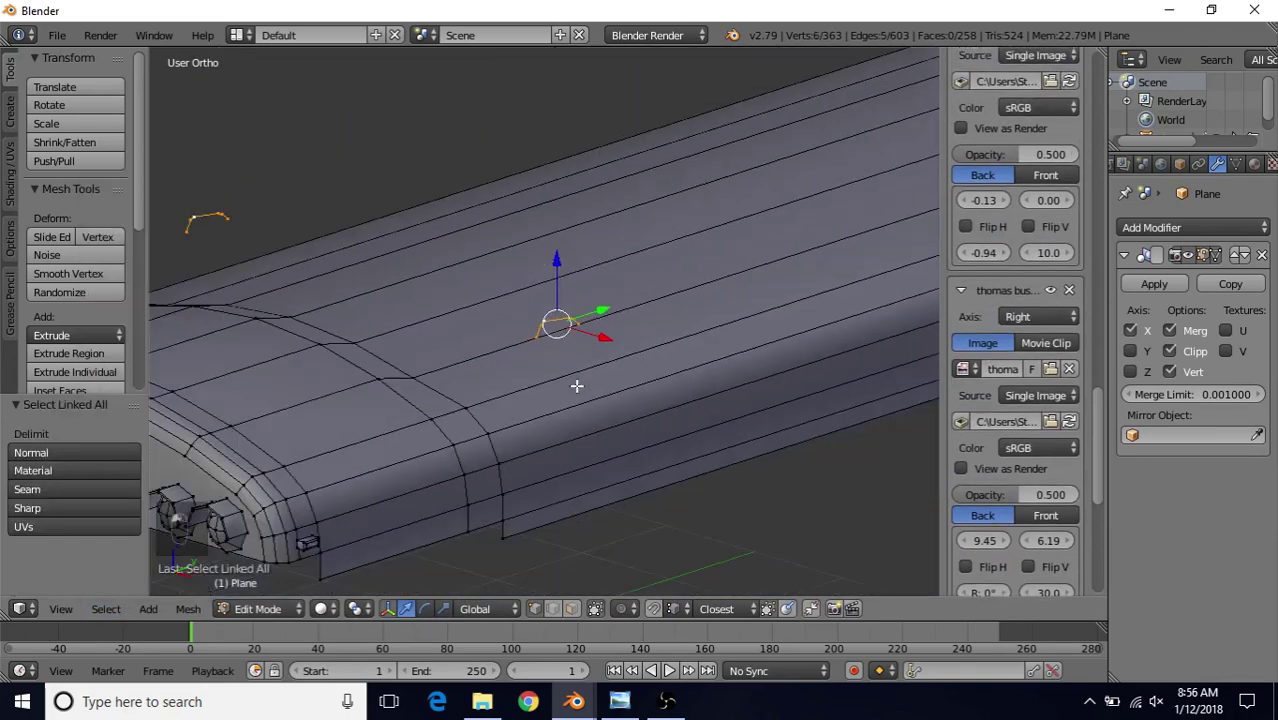
middle_click_drag(577, 385, 633, 340)
key("g")
key("x")
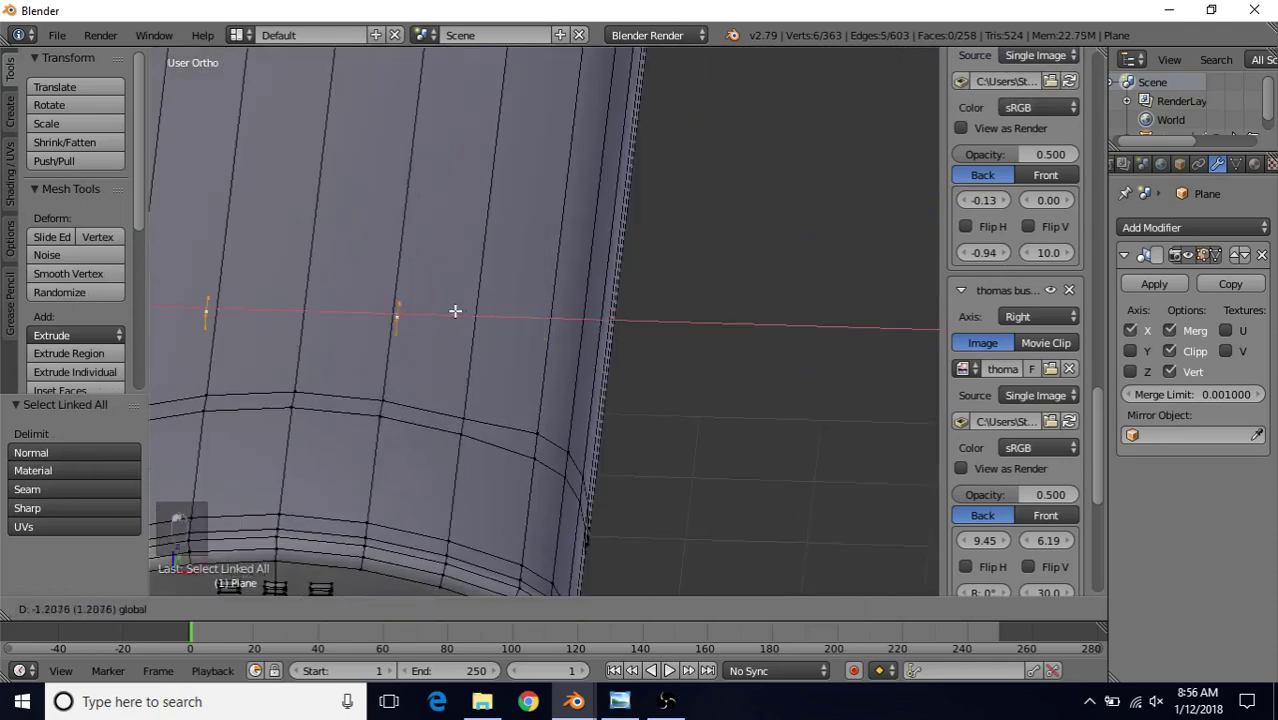
left_click(389, 317)
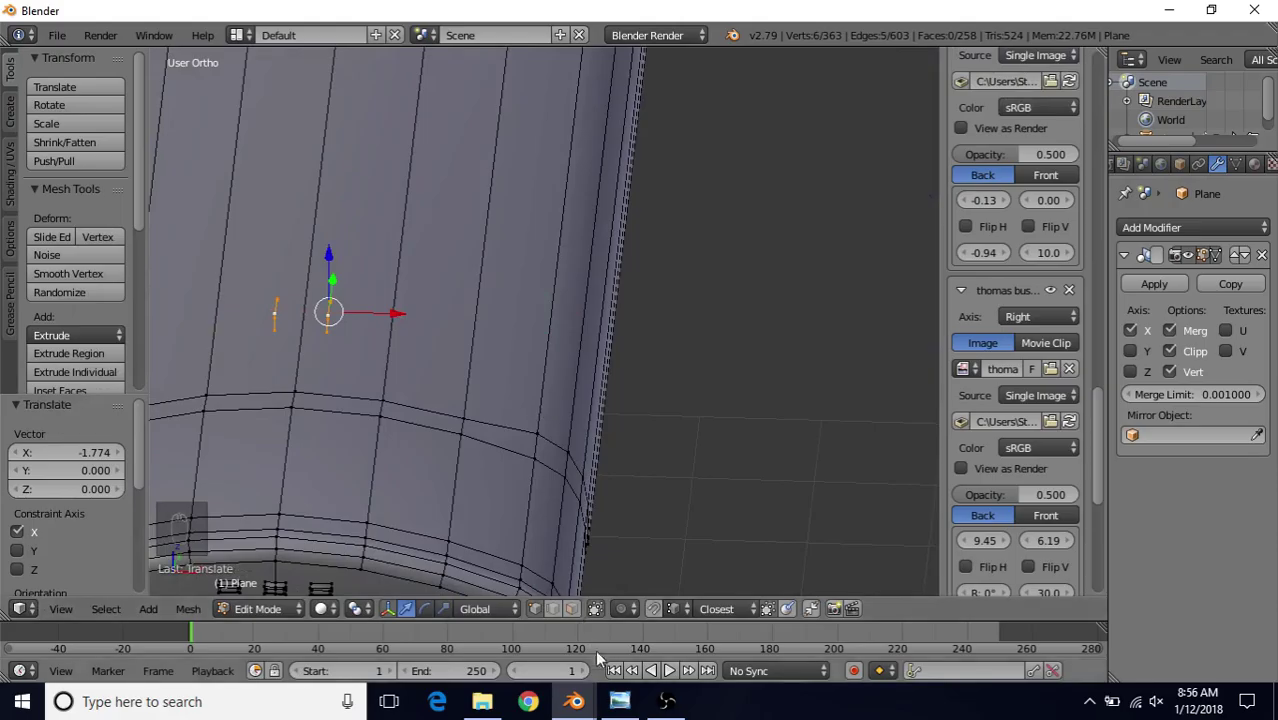
left_click(619, 702)
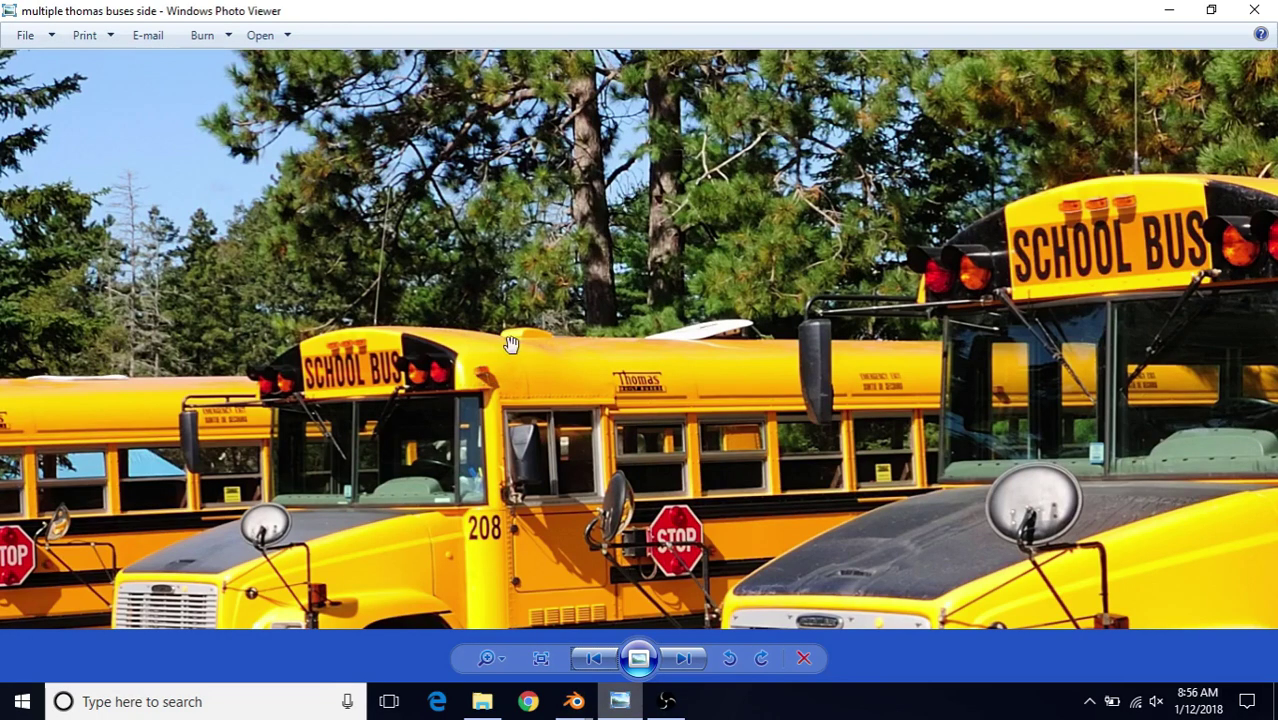
- Bring up the "School_Bus_-Thomas_front angled" photo and examine the raised vent's width and position on the roof
left_click(596, 658)
left_click(596, 658)
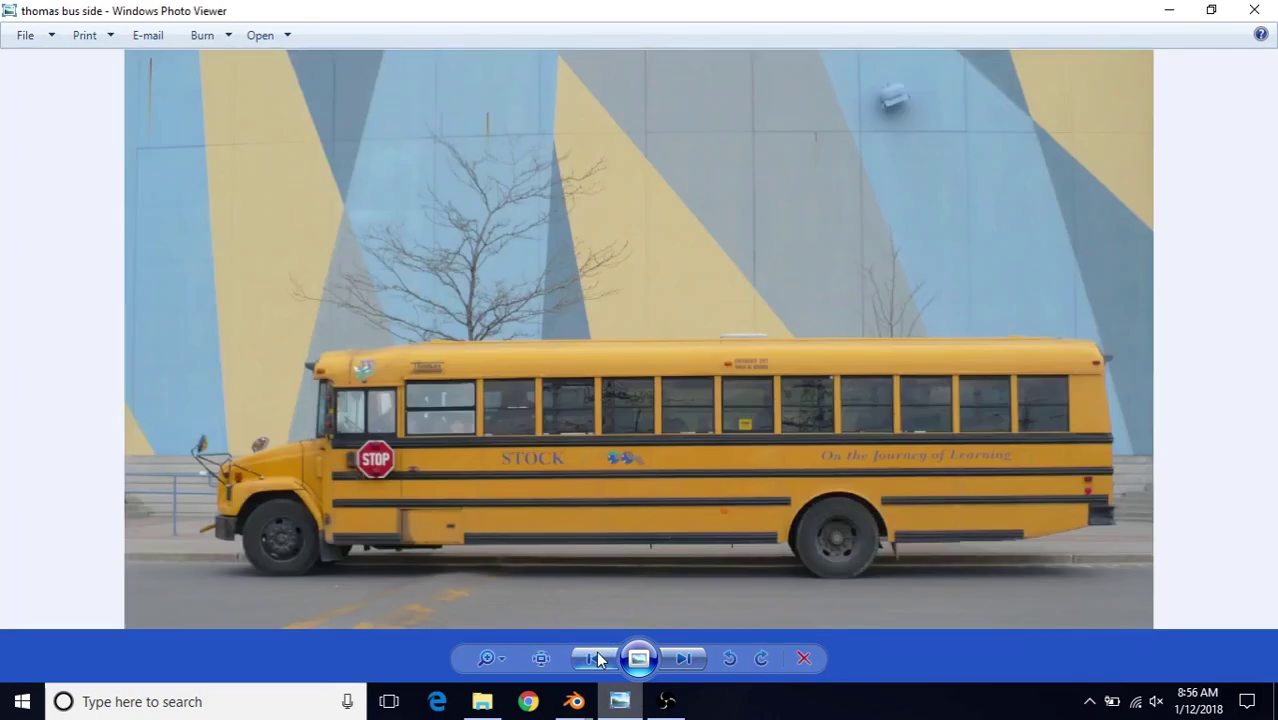
left_click(596, 658)
left_click(596, 658)
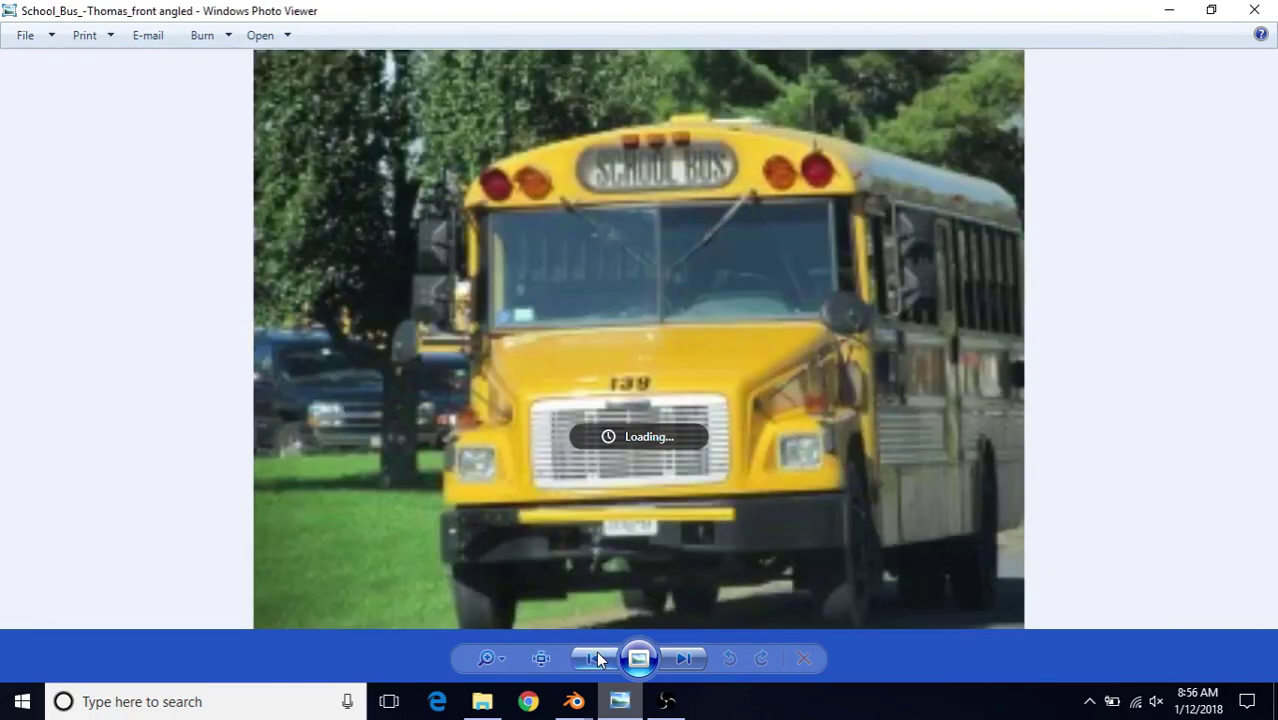
scroll(688, 355, "up", 4)
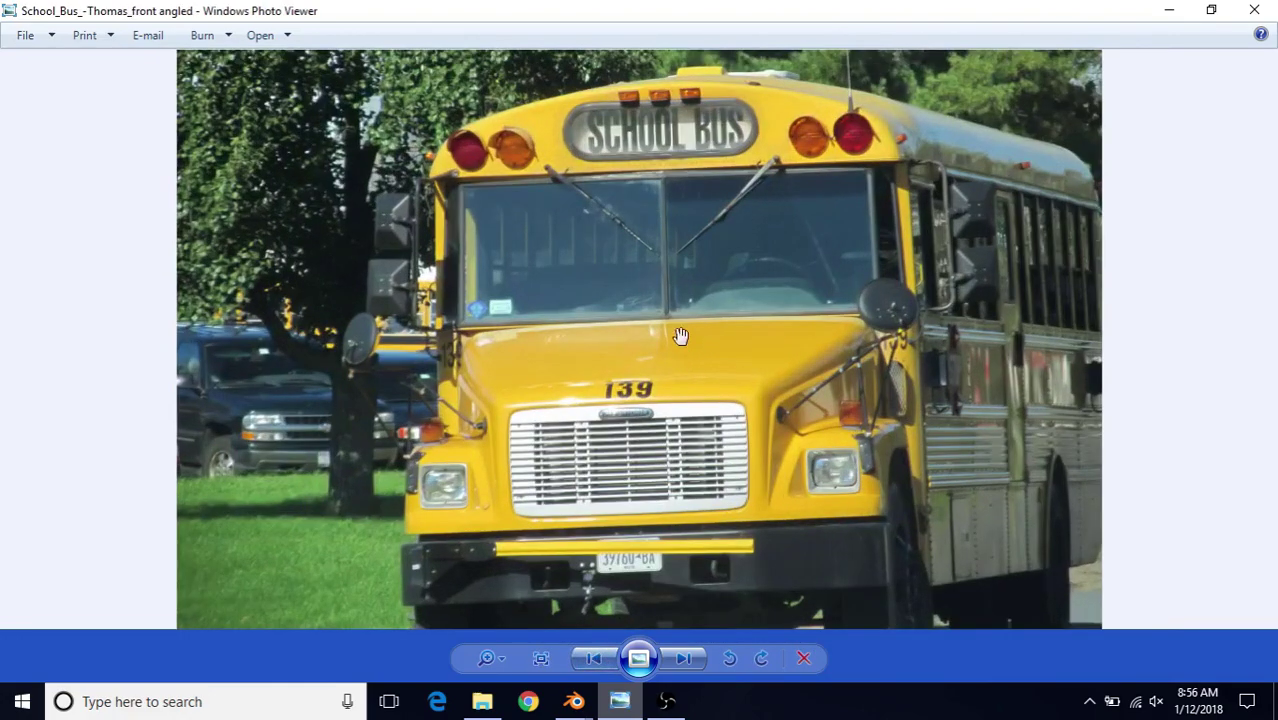
scroll(702, 320, "up", 2)
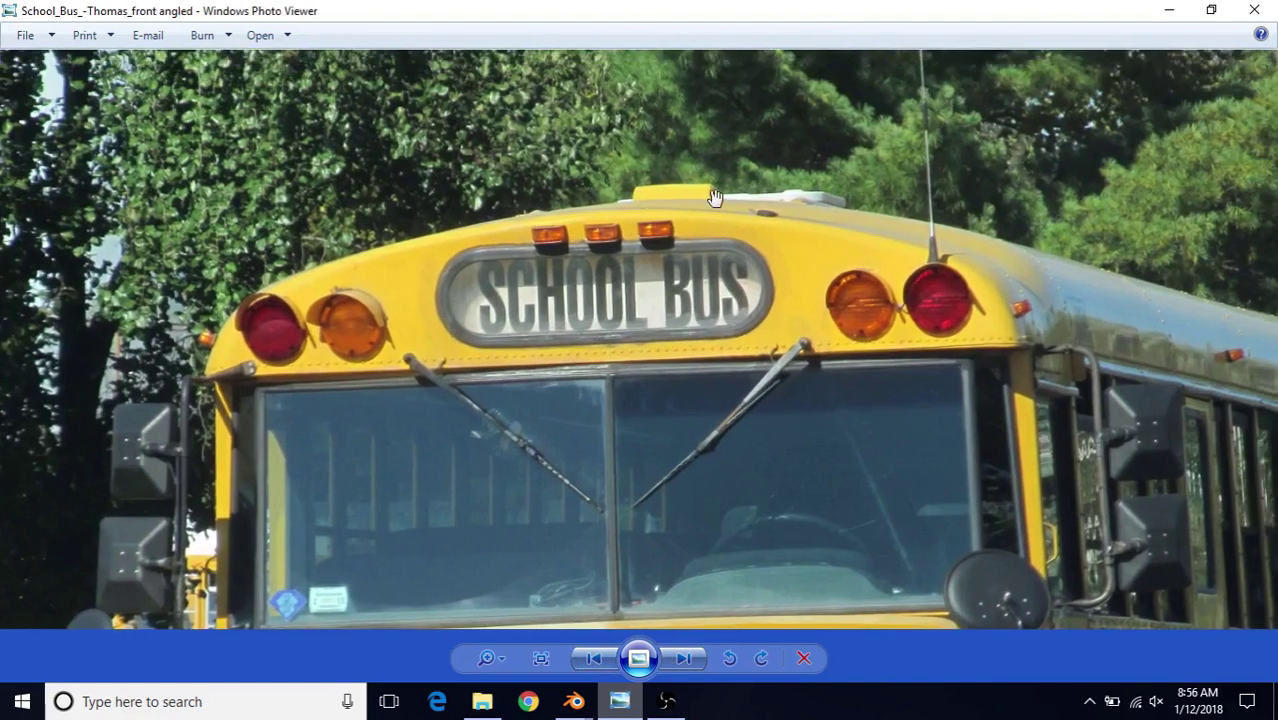
mouse_move(574, 700)
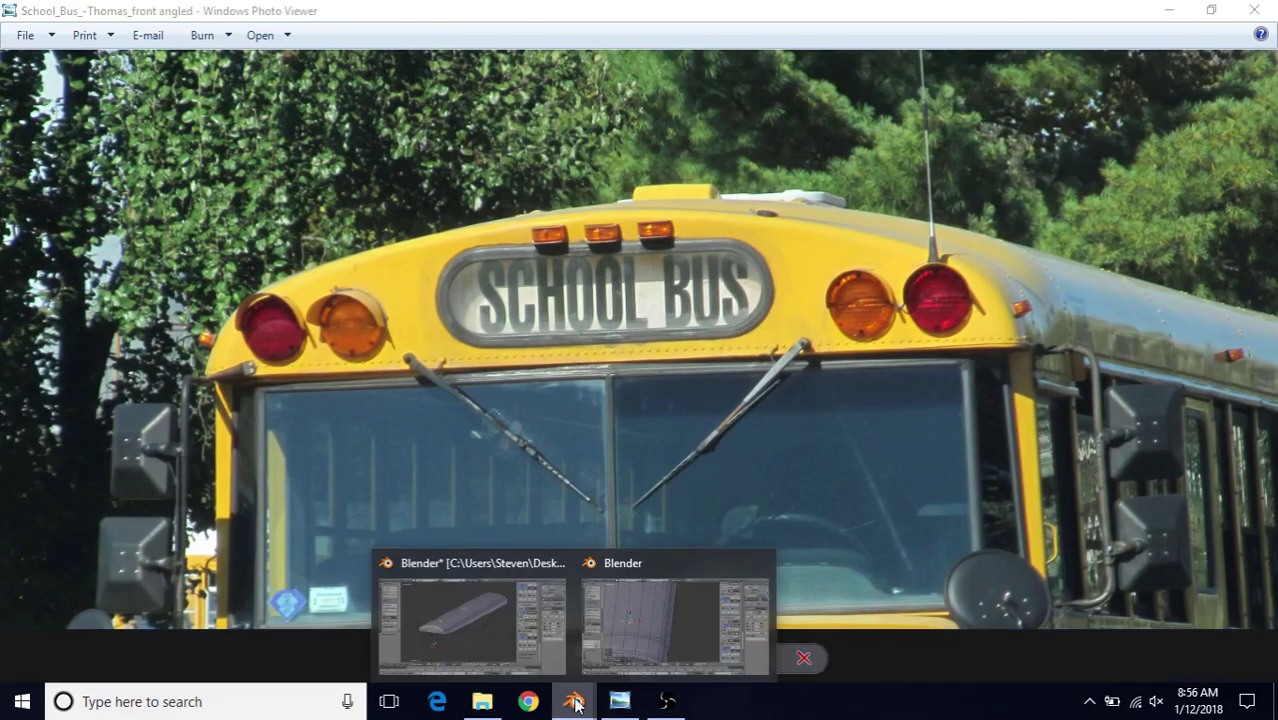
- Switch back to Blender and move the vent outline 0.070 along X
left_click(639, 624)
key("g")
key("x")
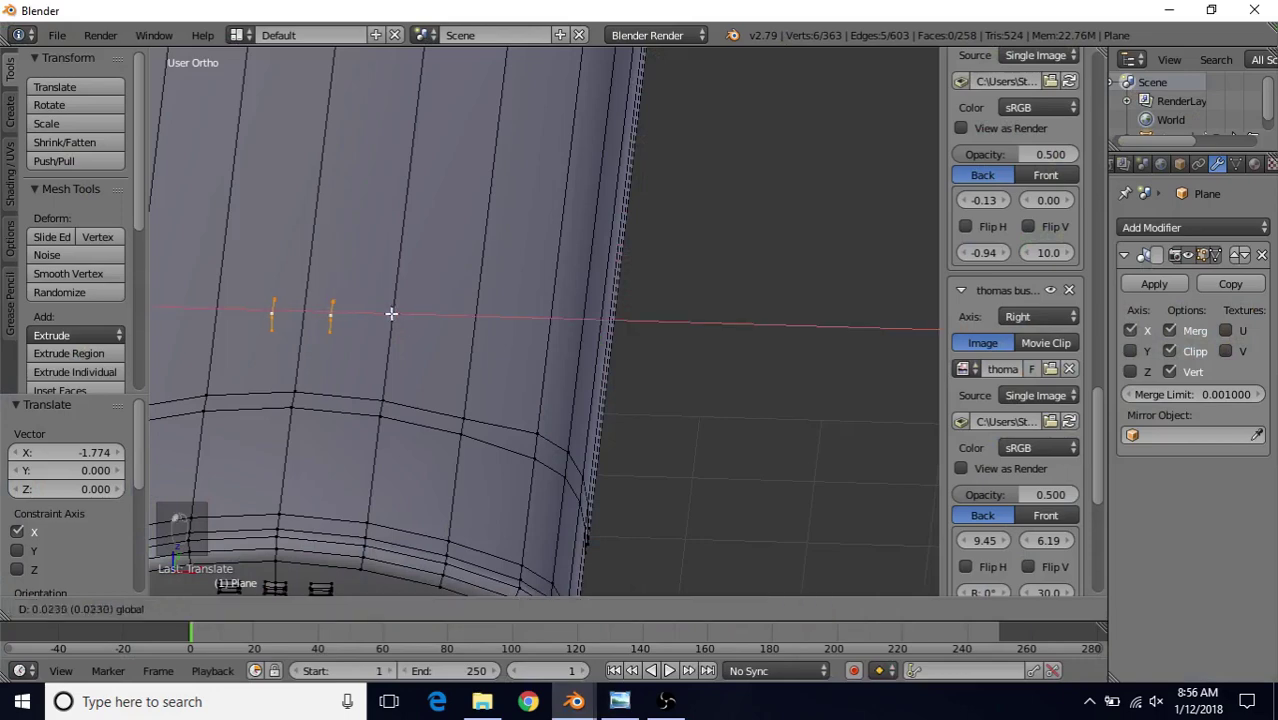
left_click(394, 315)
scroll(514, 340, "down", 2)
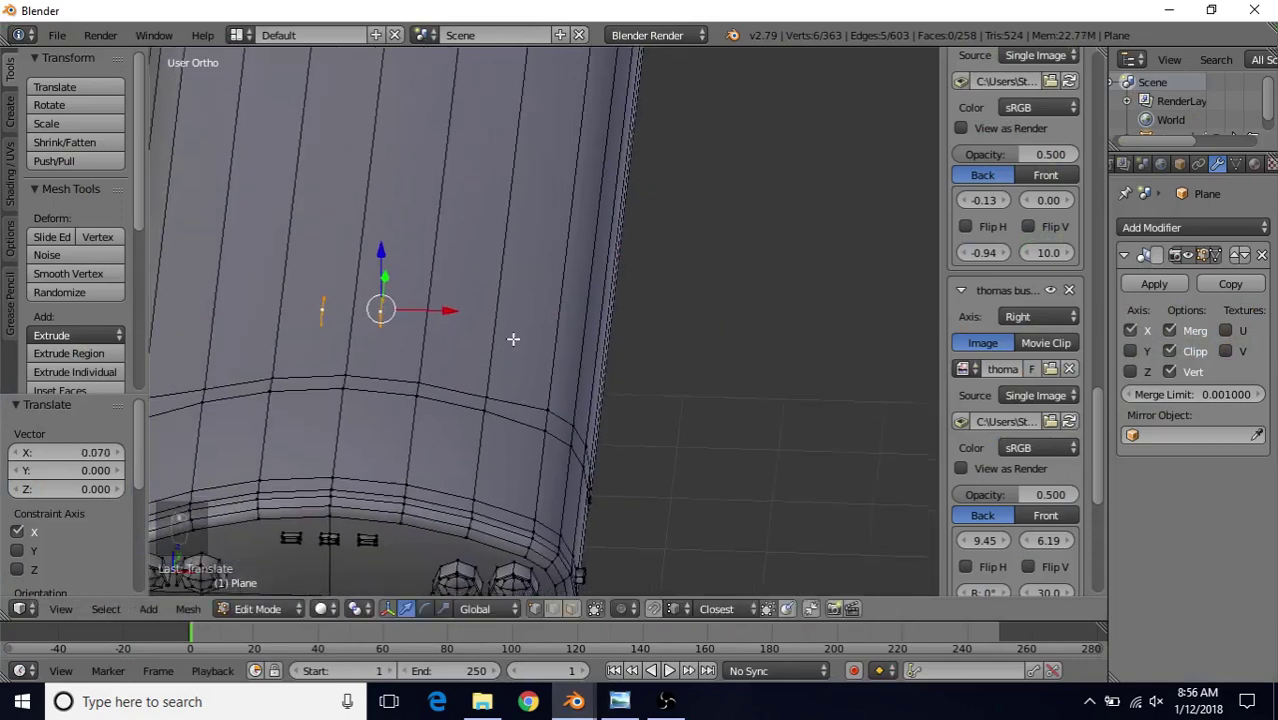
scroll(591, 380, "up", 3)
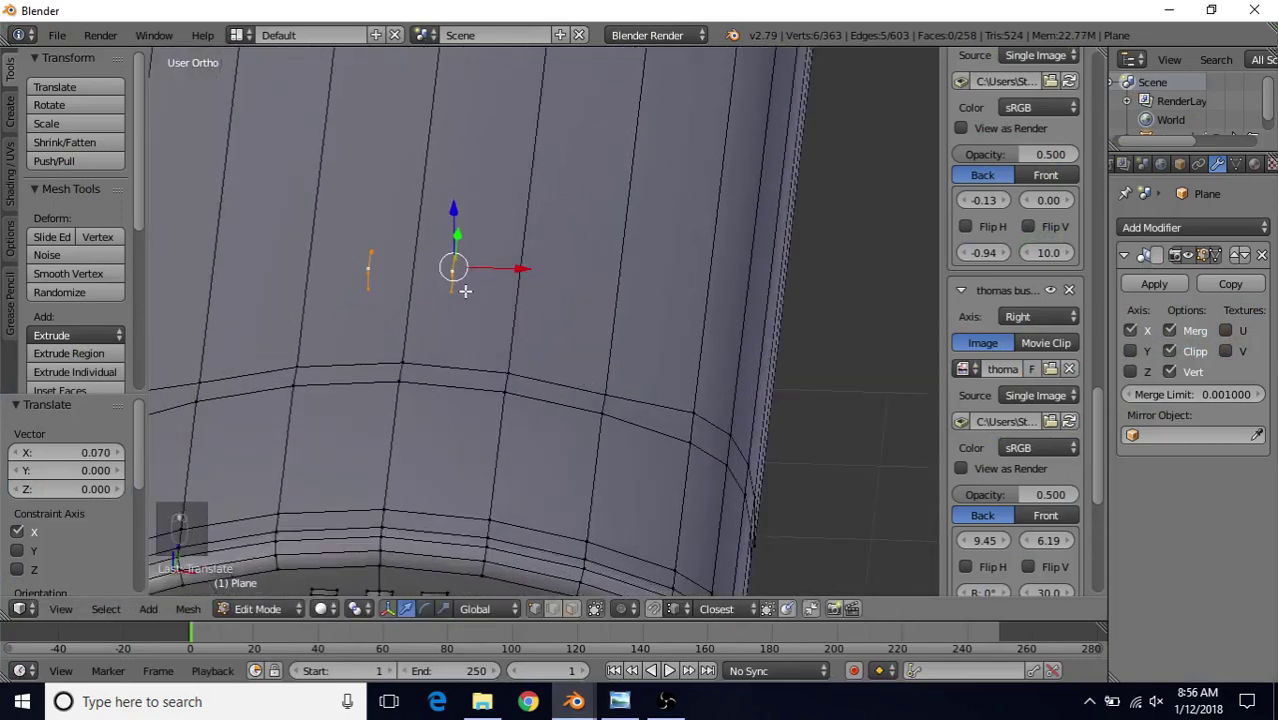
- Extrude the vent outline -0.449 along X so it meets its mirrored half at the roof's centreline
key("e")
right_click(438, 229)
left_click_drag(531, 266, 469, 264)
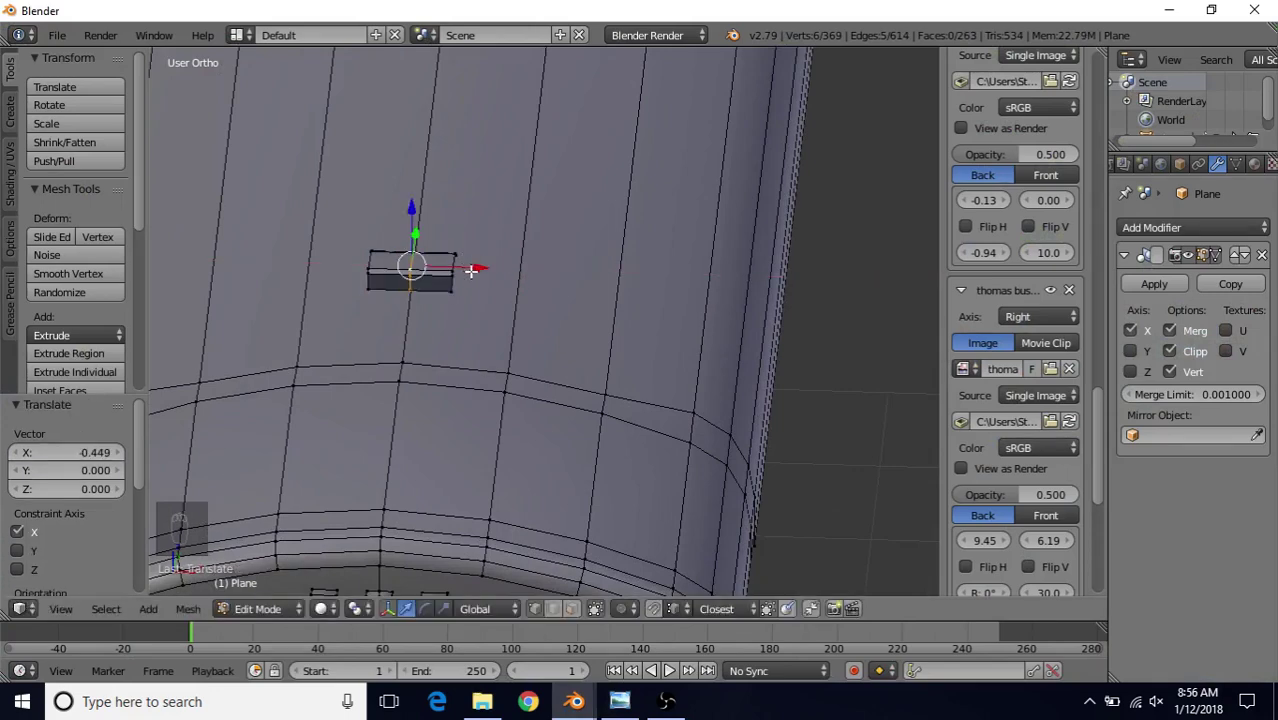
- Apply smooth shading to the roof object in Object Mode and check the shading on the extruded vent
key("Tab")
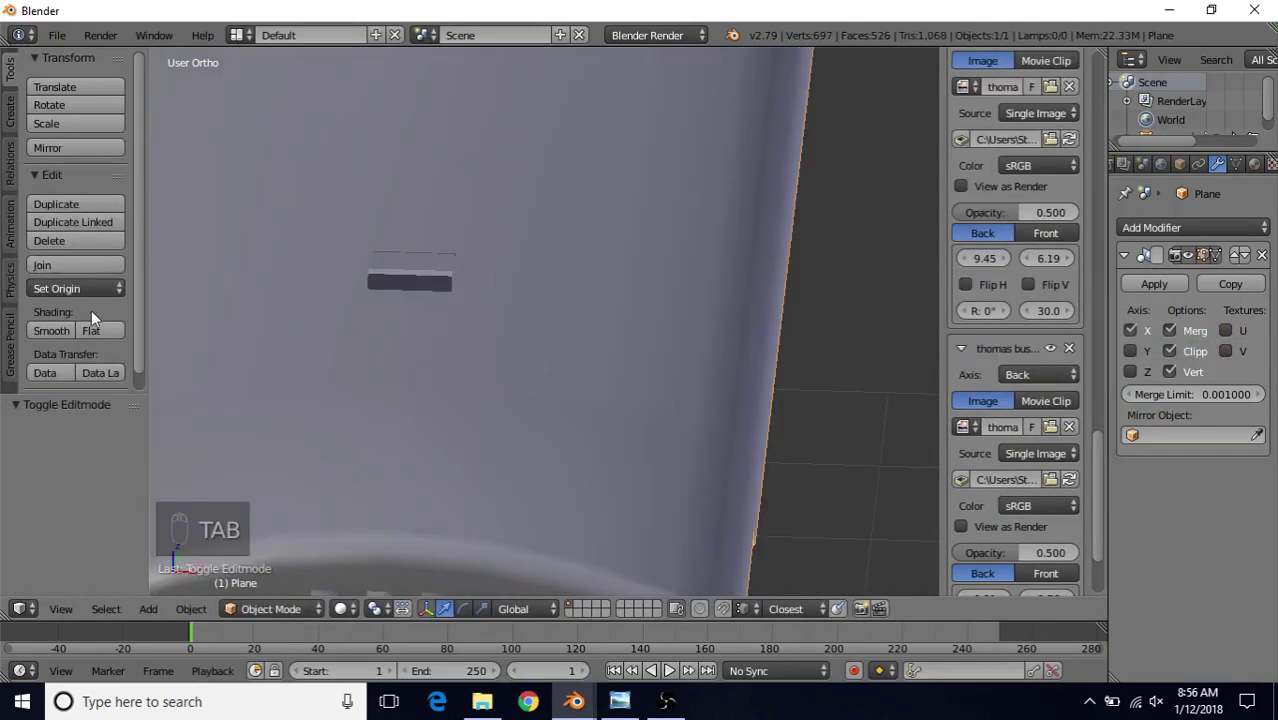
left_click(58, 331)
mouse_move(395, 292)
middle_mouse_down()
mouse_move(351, 260)
mouse_move(288, 287)
mouse_move(379, 277)
middle_mouse_up()
scroll(400, 300, "down", 5)
mouse_move(439, 343)
middle_mouse_down()
mouse_move(451, 289)
mouse_move(308, 303)
middle_mouse_up()
scroll(478, 329, "up", 5)
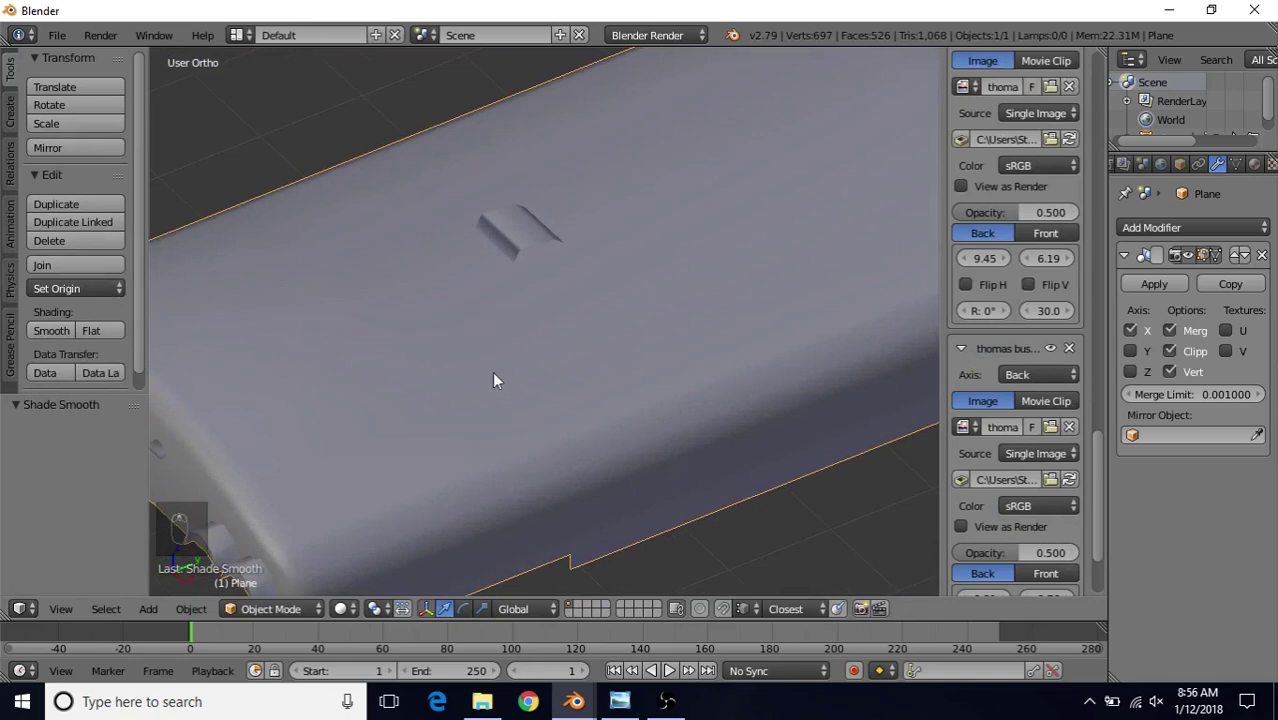
middle_click_drag(492, 371, 497, 443)
- Return to Edit Mode and fill the vent's open side with a face from its selected outline
key("Tab")
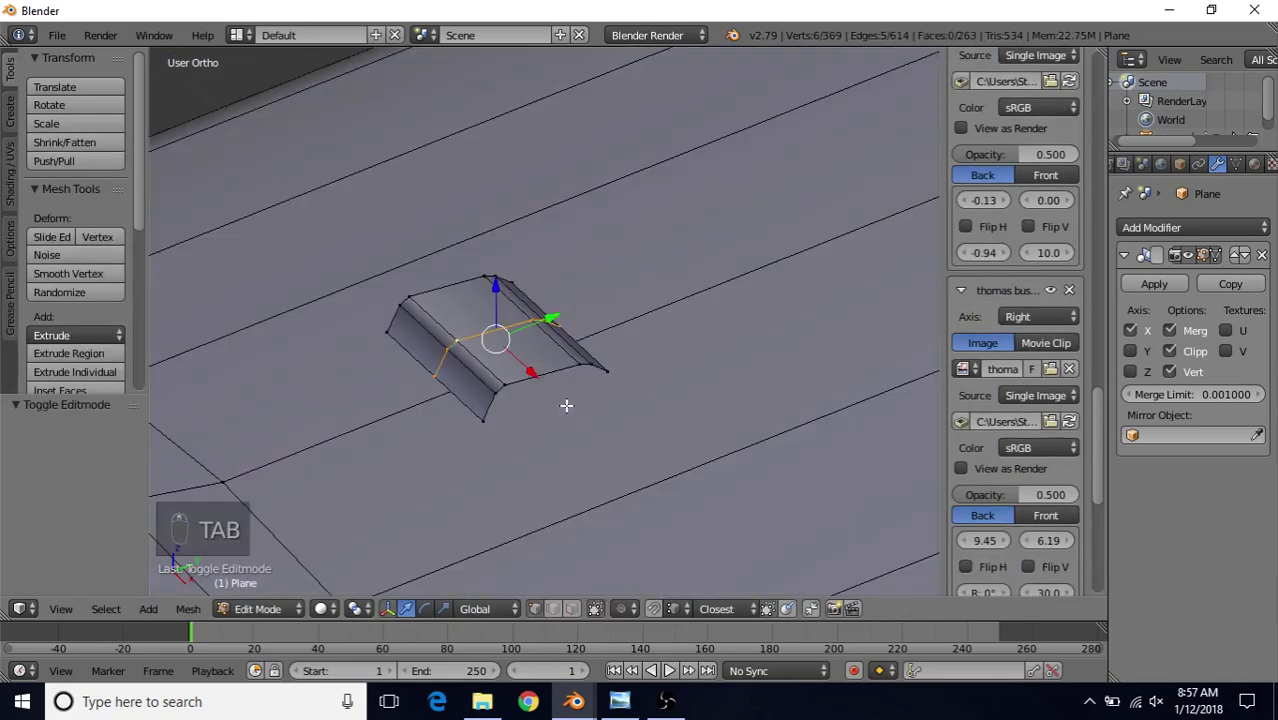
middle_click_drag(566, 401, 514, 352)
right_click(550, 381, "shift")
key("f")
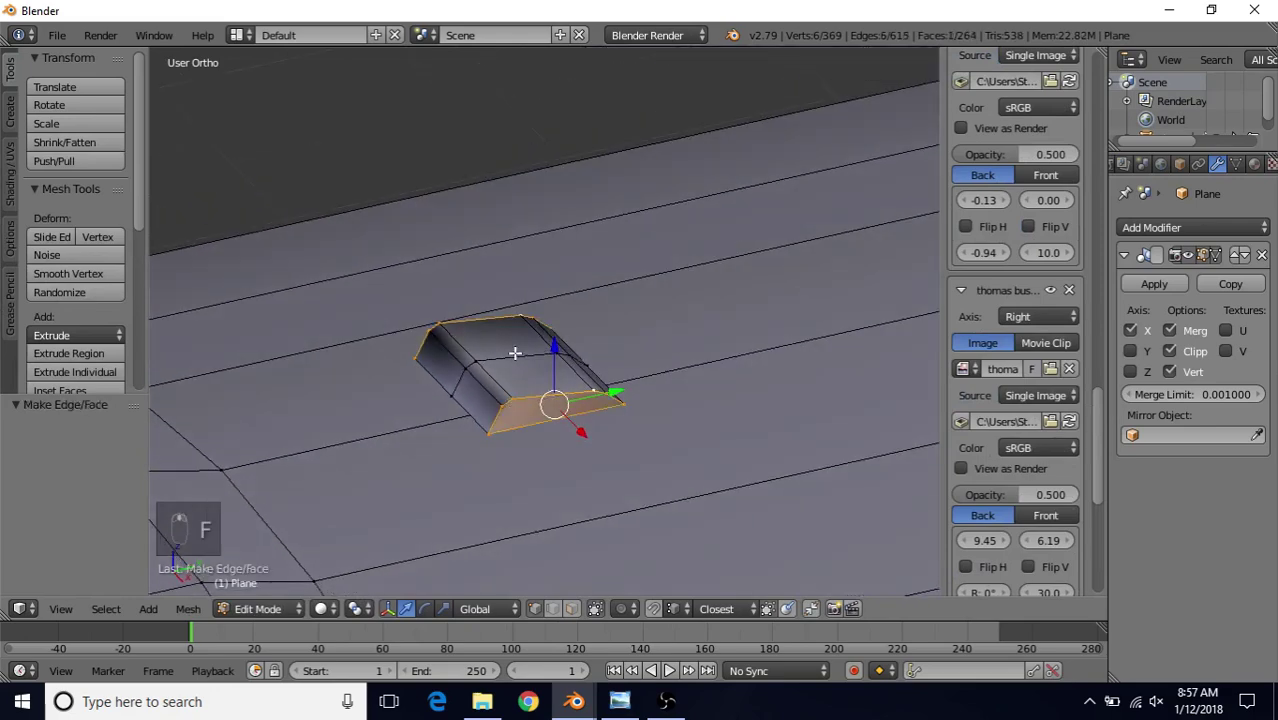
- Inset the vent's side face by about 0.015 with Boundary off and nudge the new geometry slightly
scroll(516, 351, "up", 4)
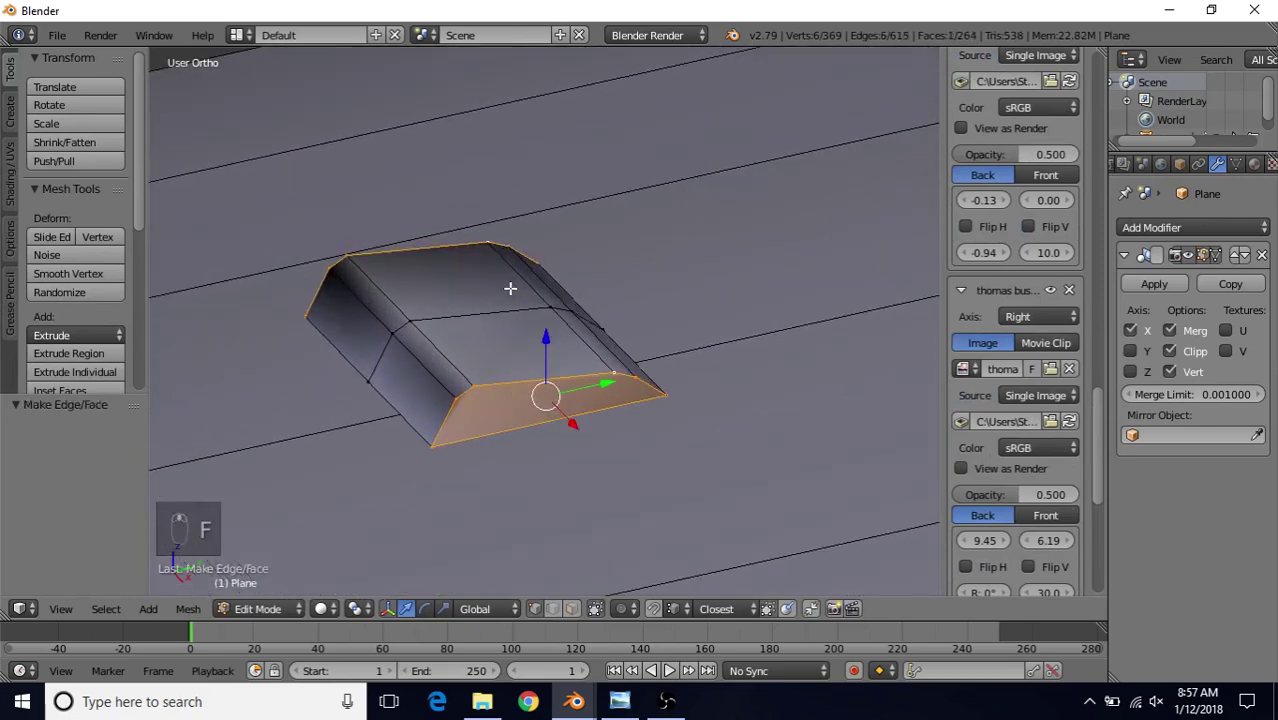
key("i")
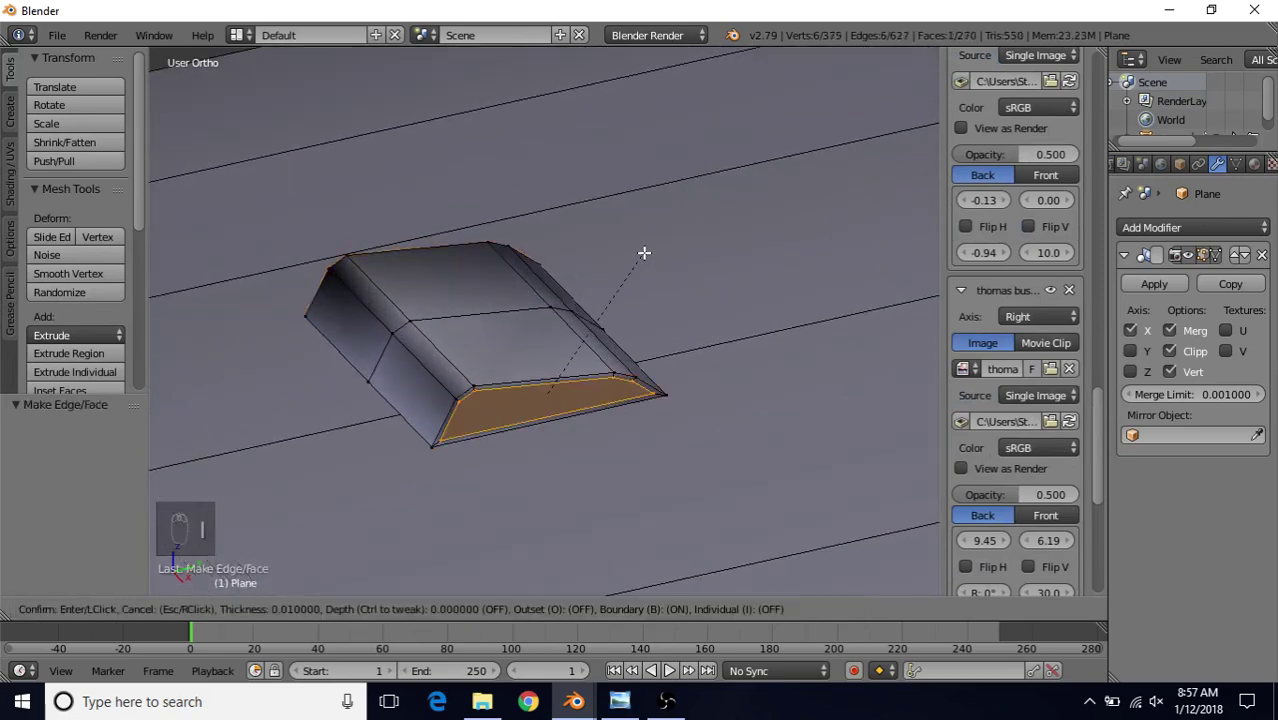
key("b")
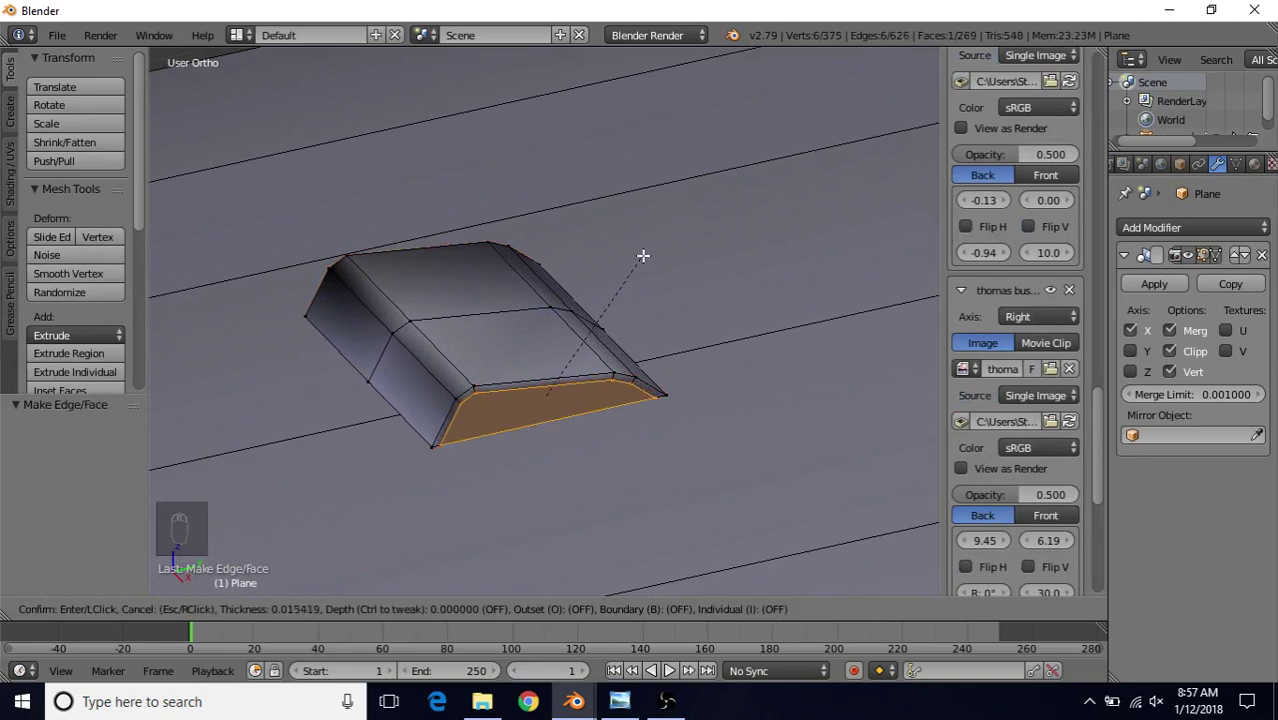
left_click(642, 256)
middle_click_drag(591, 420, 699, 445)
left_click_drag(498, 403, 503, 403)
scroll(504, 403, "down", 2)
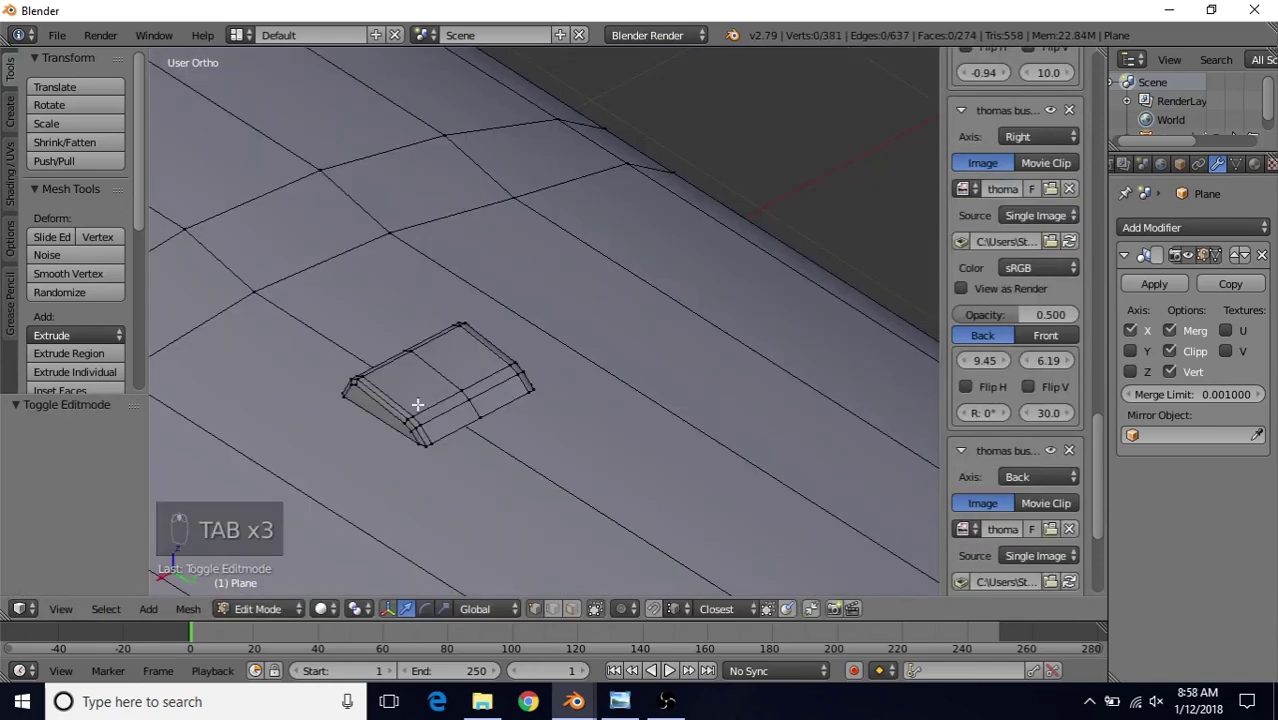
- Circle-select the vent's rear corner vertices in wireframe, move them inward along X to taper that end, and return to solid Object Mode
middle_click_drag(417, 405, 434, 340)
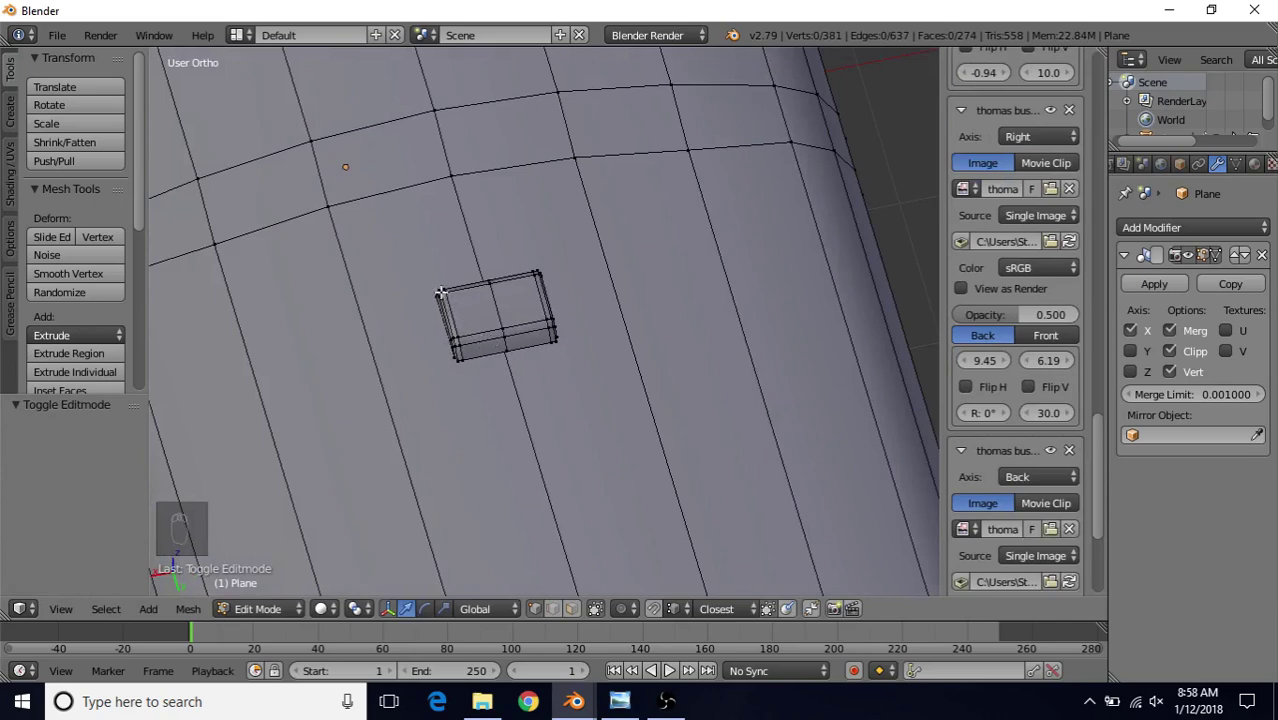
middle_click_drag(440, 293, 458, 343)
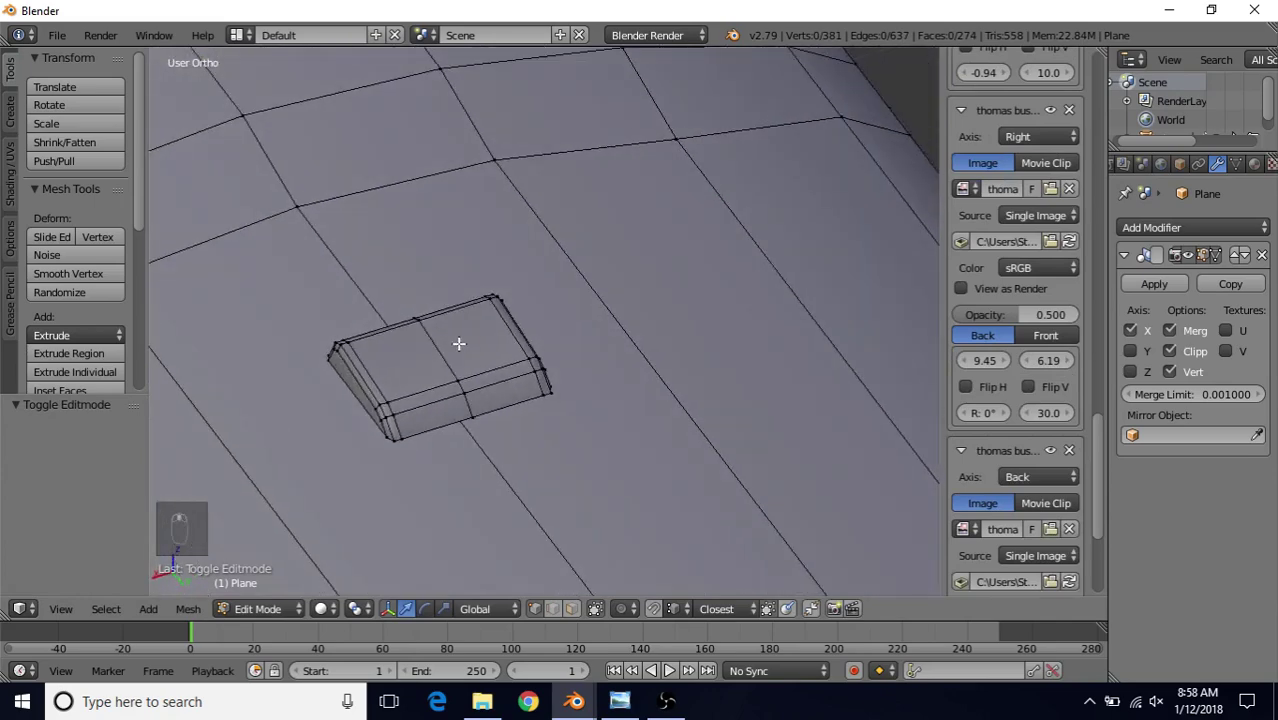
right_click(403, 395)
key("z")
key("c")
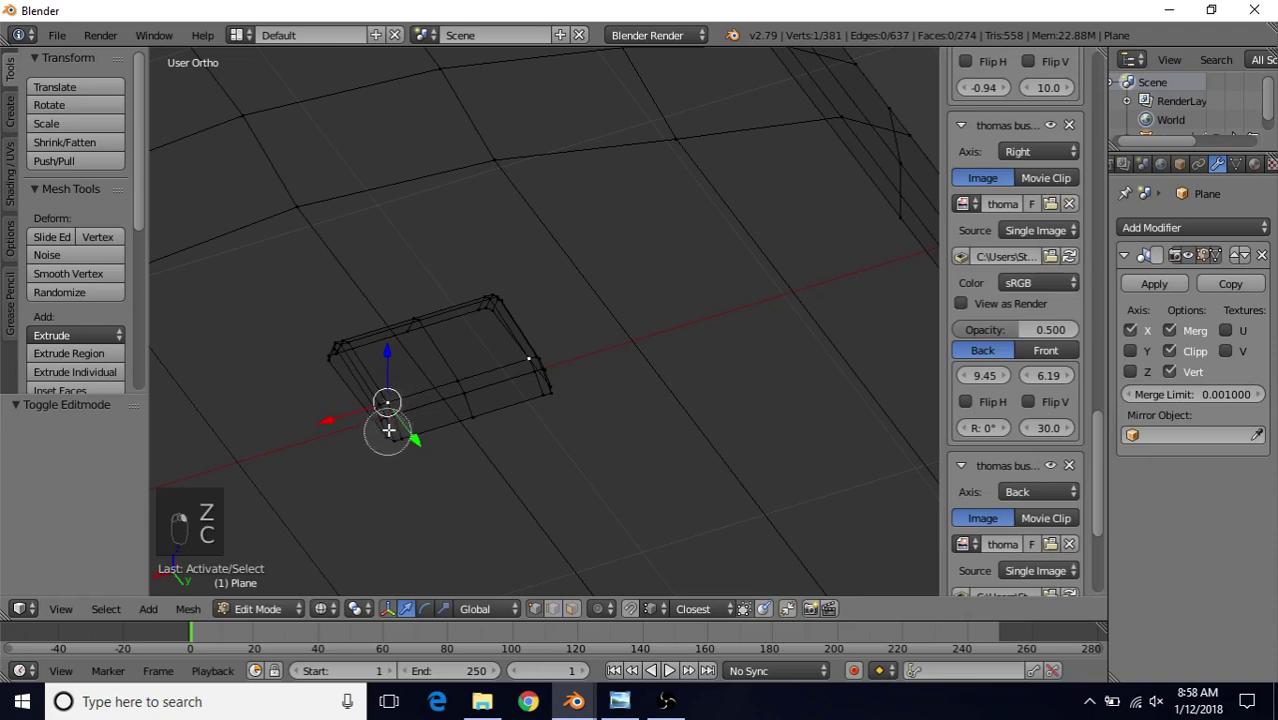
left_click(394, 420)
key("c")
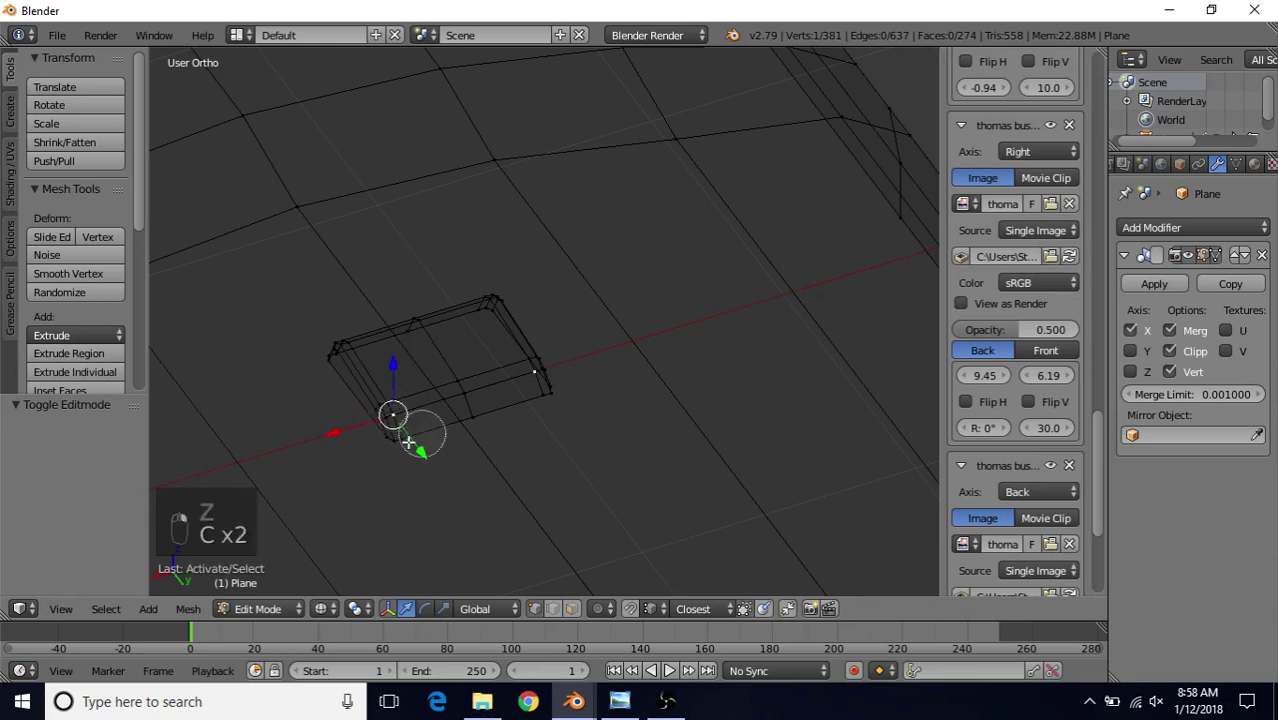
left_click(391, 420)
right_click(405, 435)
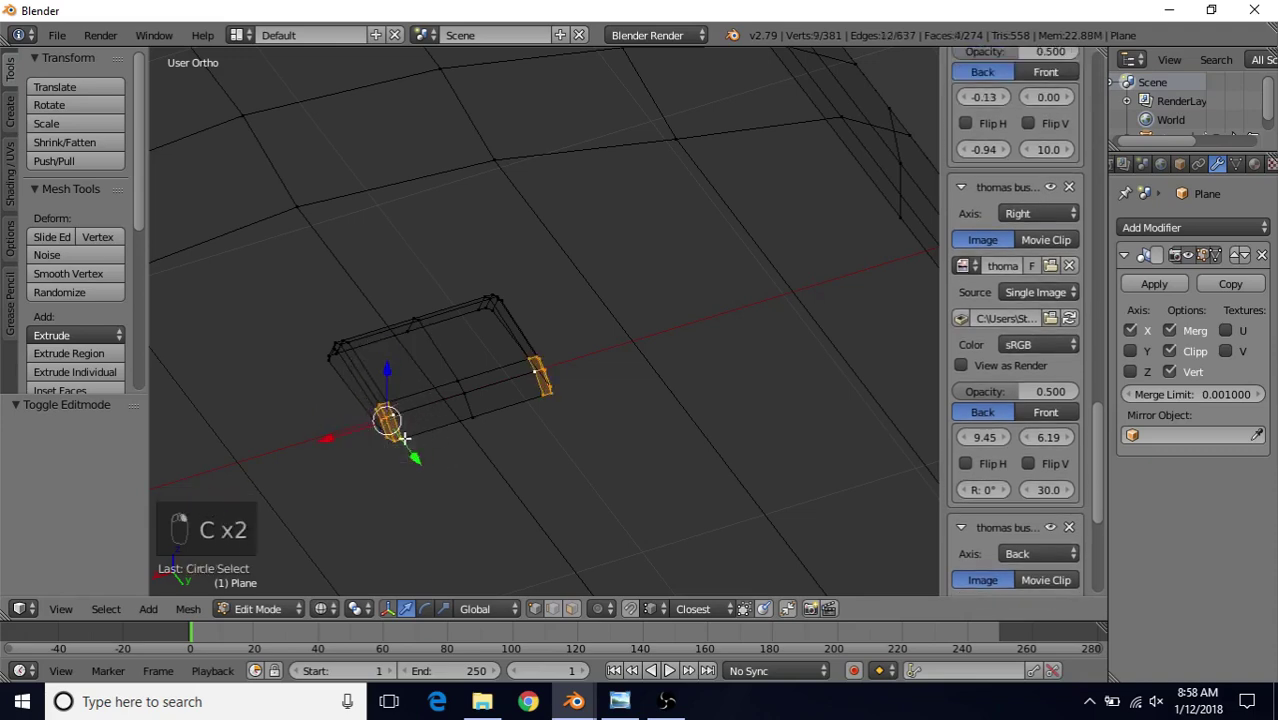
left_click_drag(340, 434, 362, 434)
key("Tab")
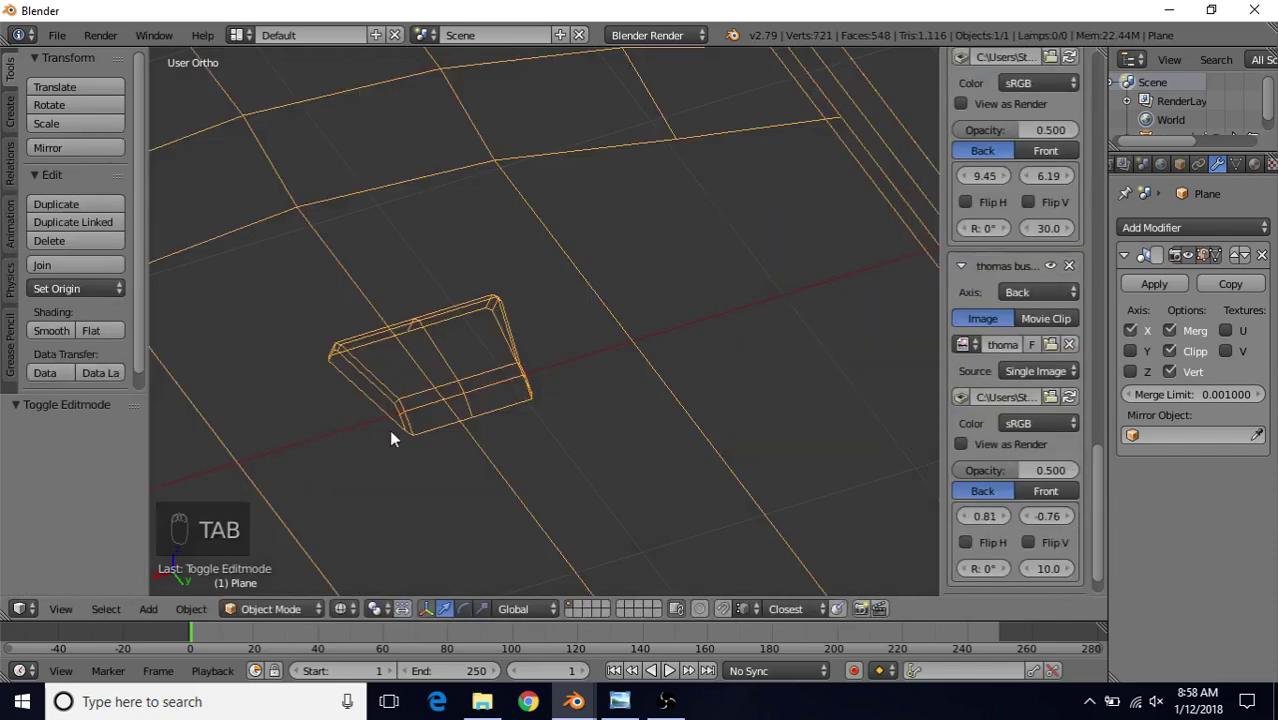
key("z")
- Compare the tapered vent and overall roof shape with the front angled and "multiple thomas buses side" reference photos
mouse_move(420, 334)
middle_mouse_down()
mouse_move(422, 379)
mouse_move(422, 325)
middle_mouse_up()
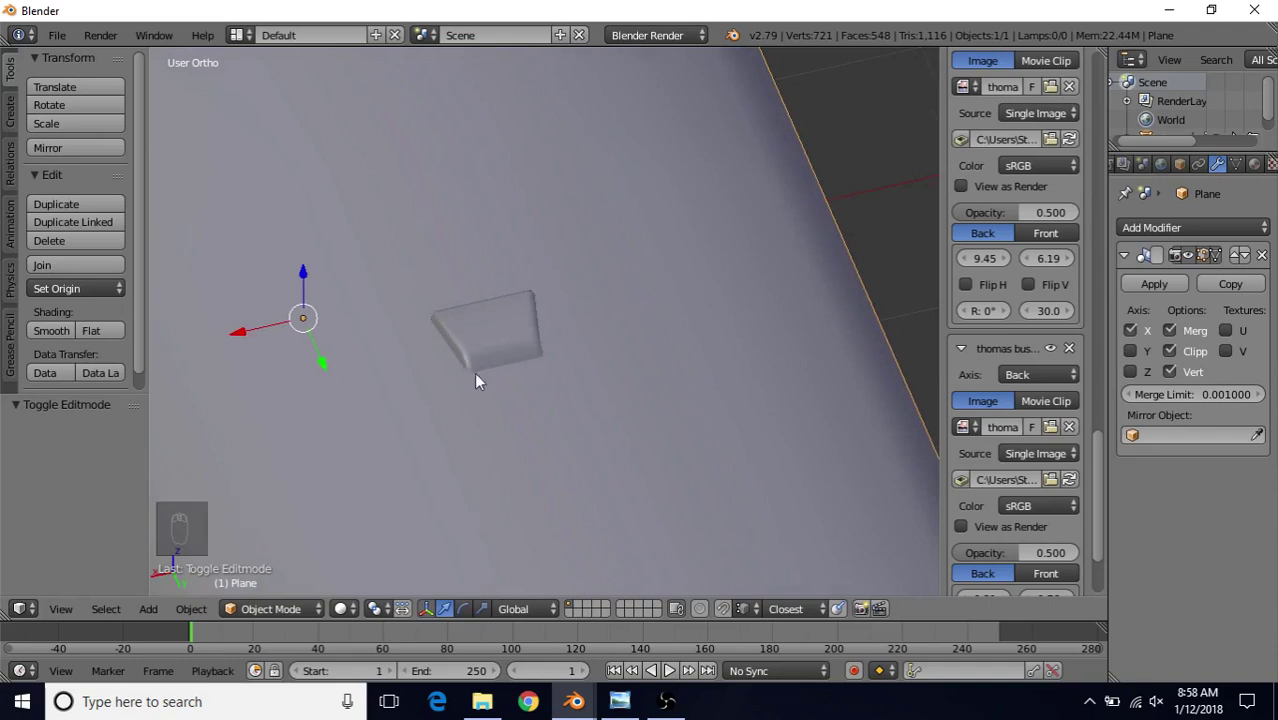
middle_click_drag(476, 379, 452, 369)
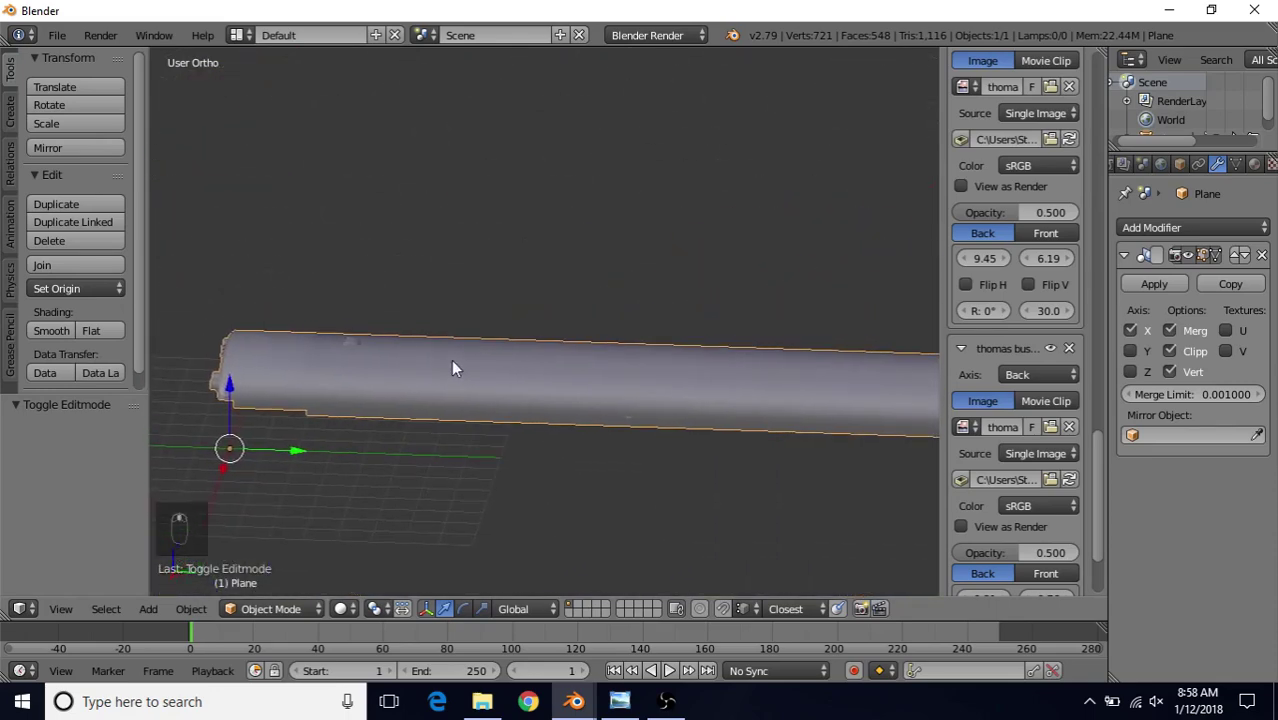
left_click(619, 701)
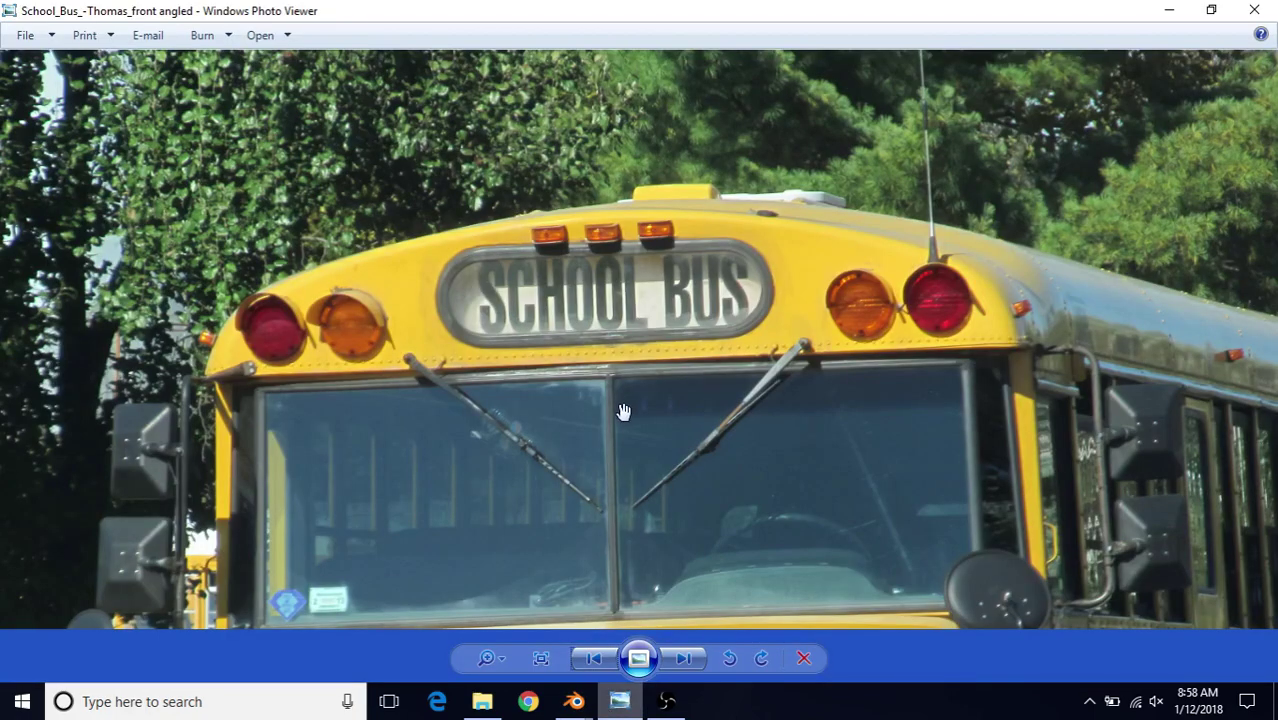
scroll(574, 428, "down", 2)
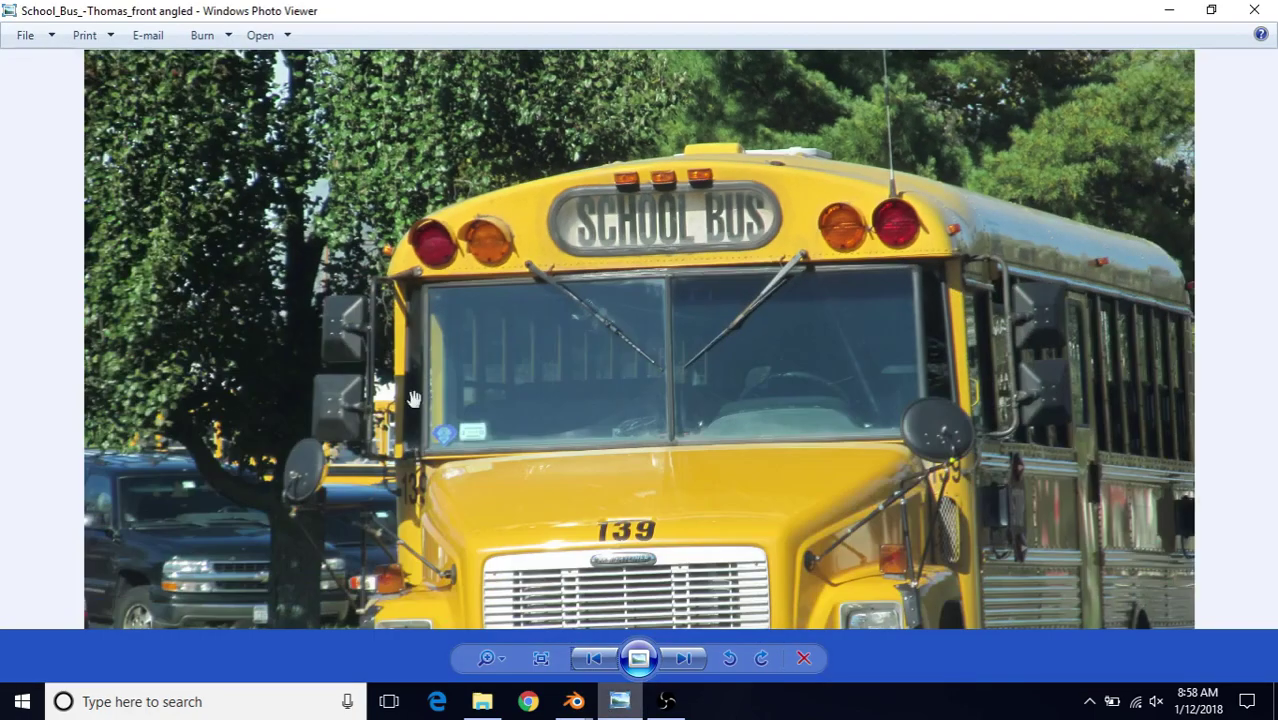
left_click(593, 659)
scroll(597, 321, "up", 2)
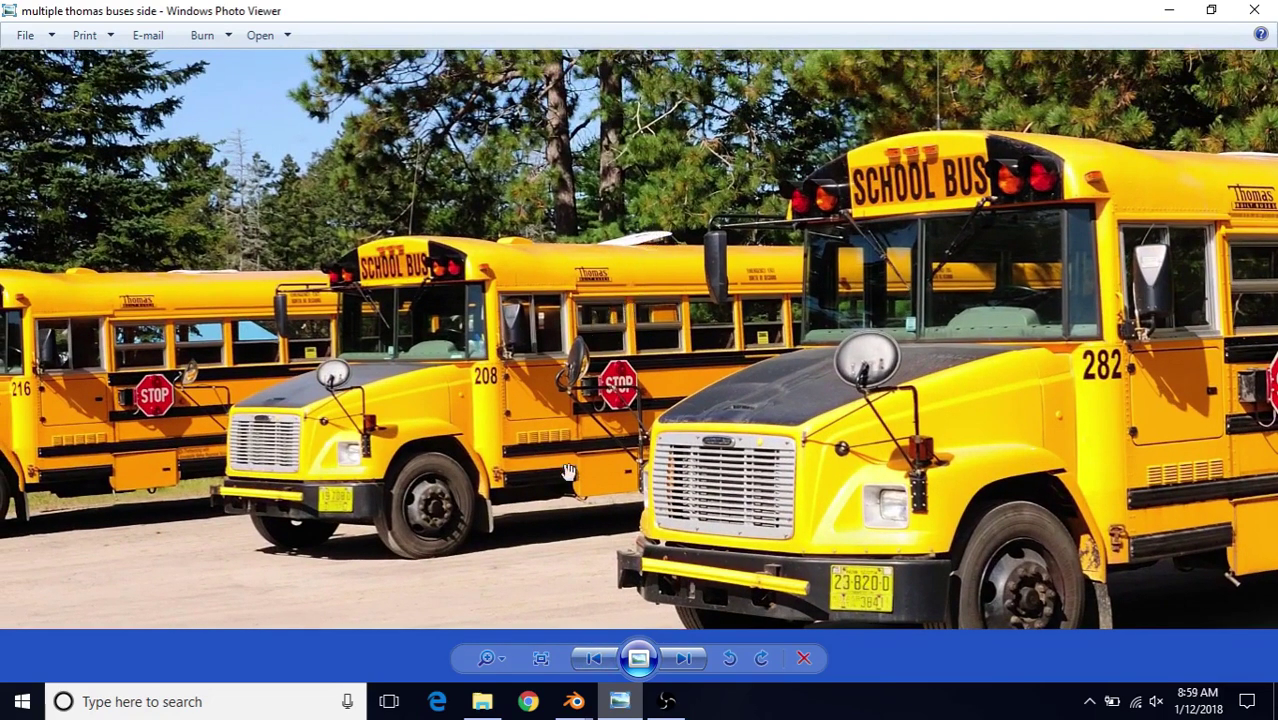
mouse_move(573, 700)
left_click(628, 625)
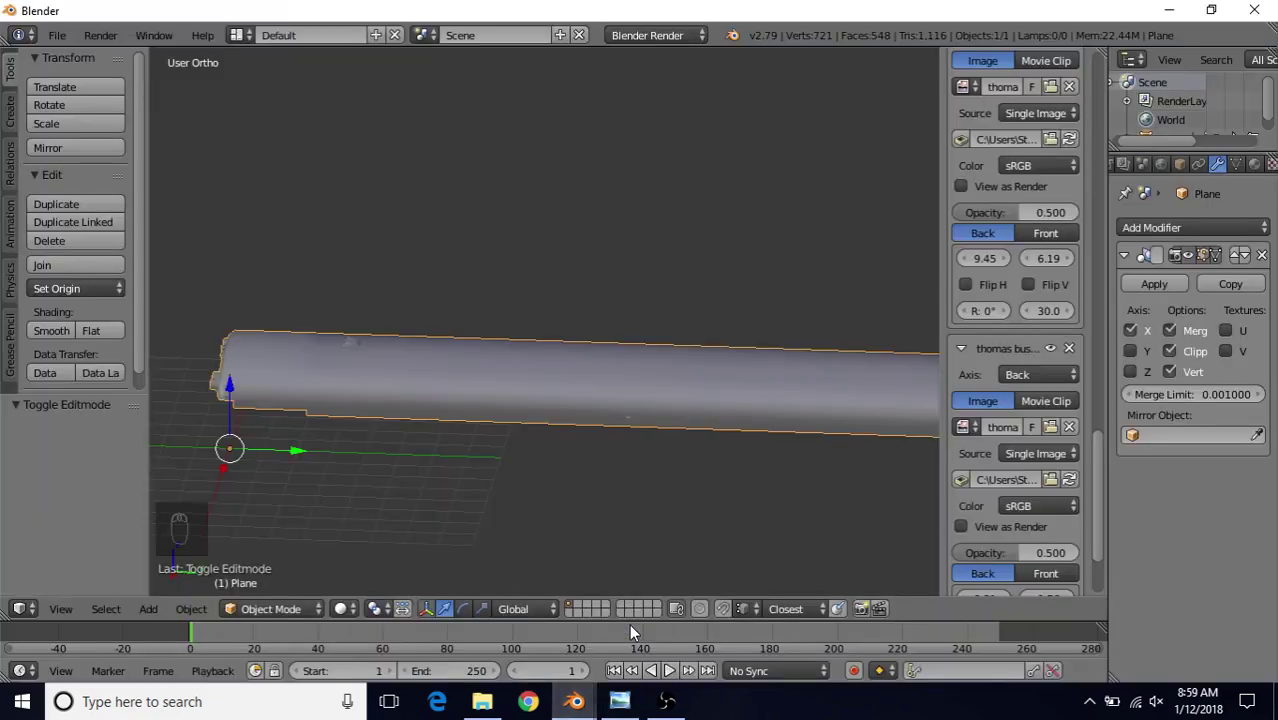
middle_click_drag(571, 422, 678, 403)
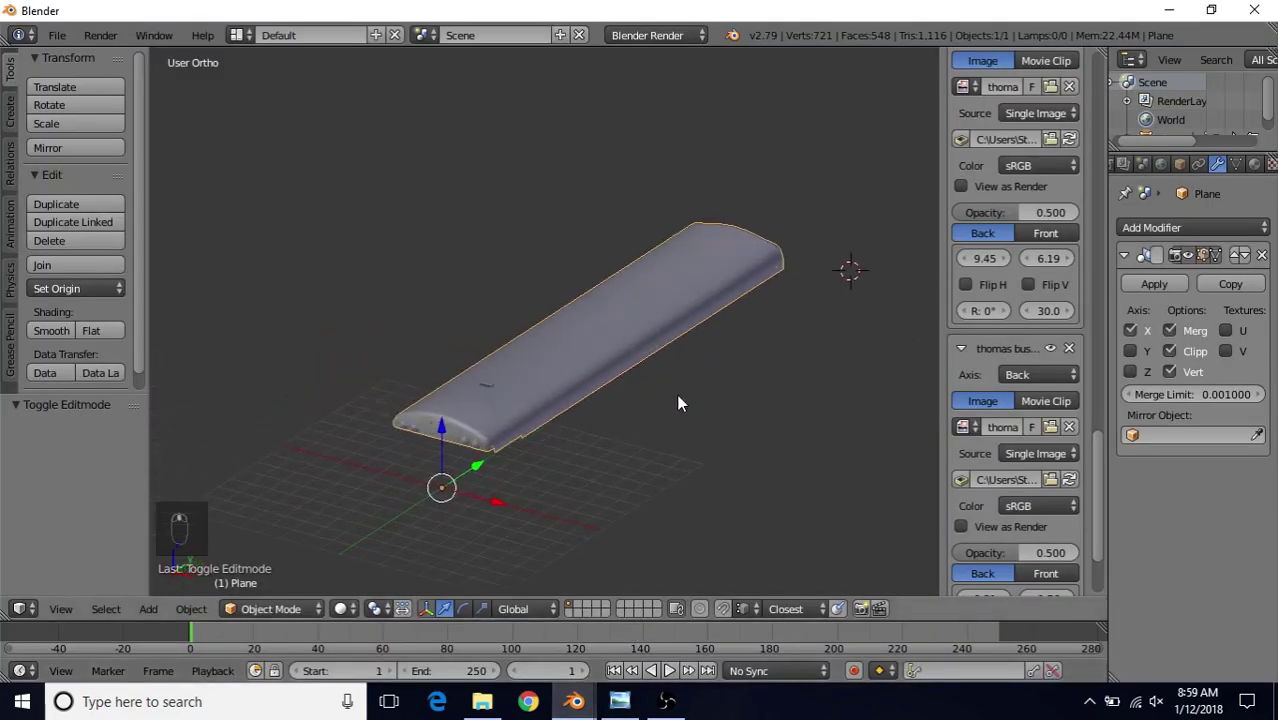
scroll(619, 403, "up", 3)
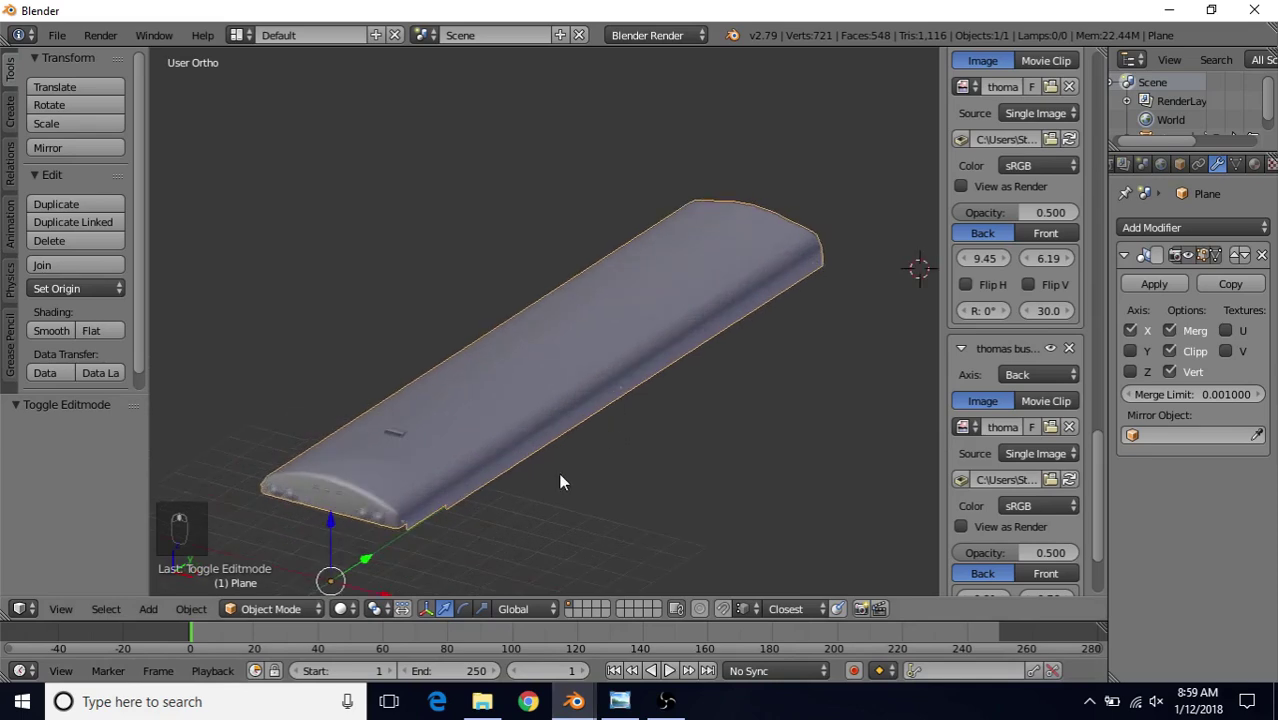
- Switch the view to the empty second layer and snap the 3D cursor to the scene center
left_click(581, 605)
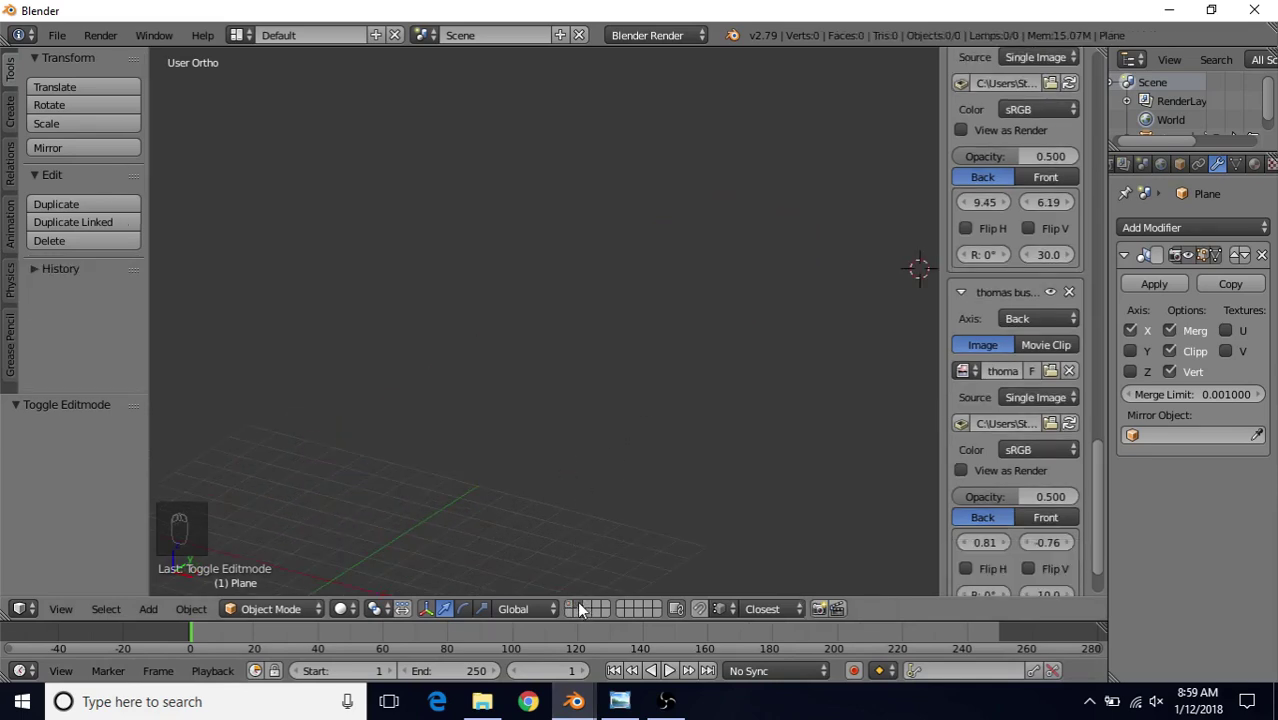
scroll(487, 449, "down", 2)
middle_click_drag(489, 449, 572, 356, "shift")
key("shift+s")
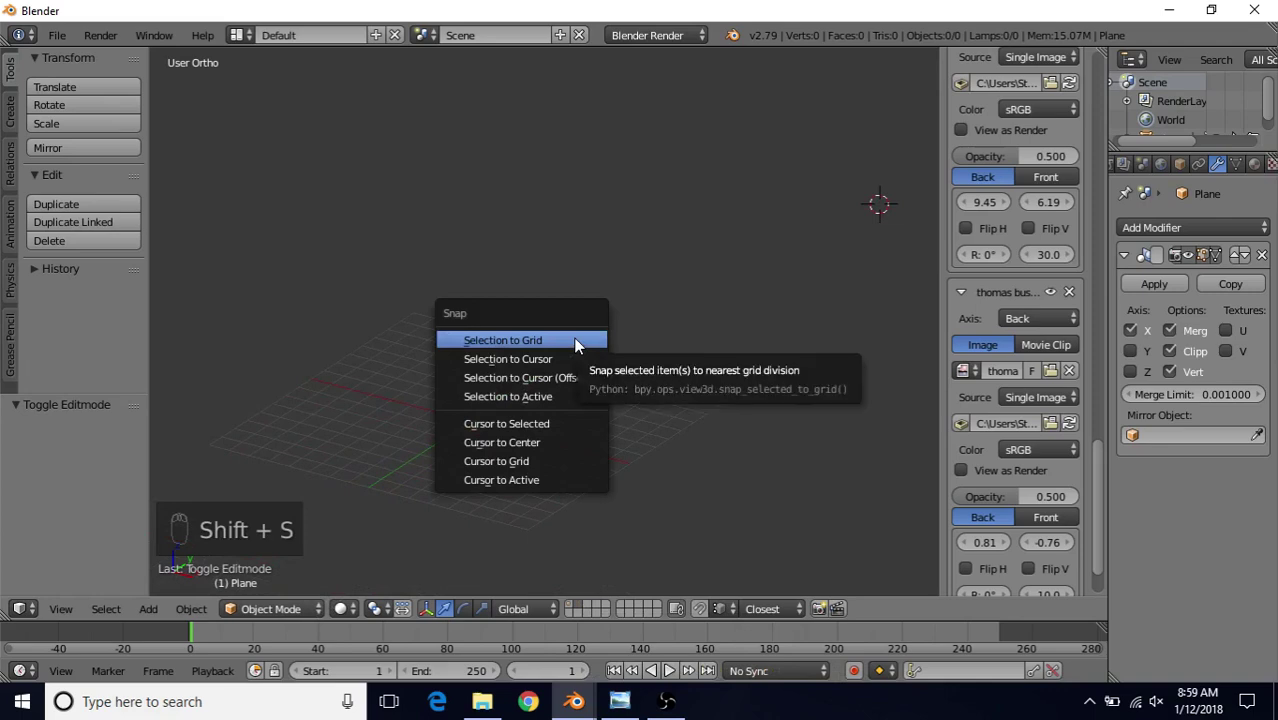
left_click(521, 443)
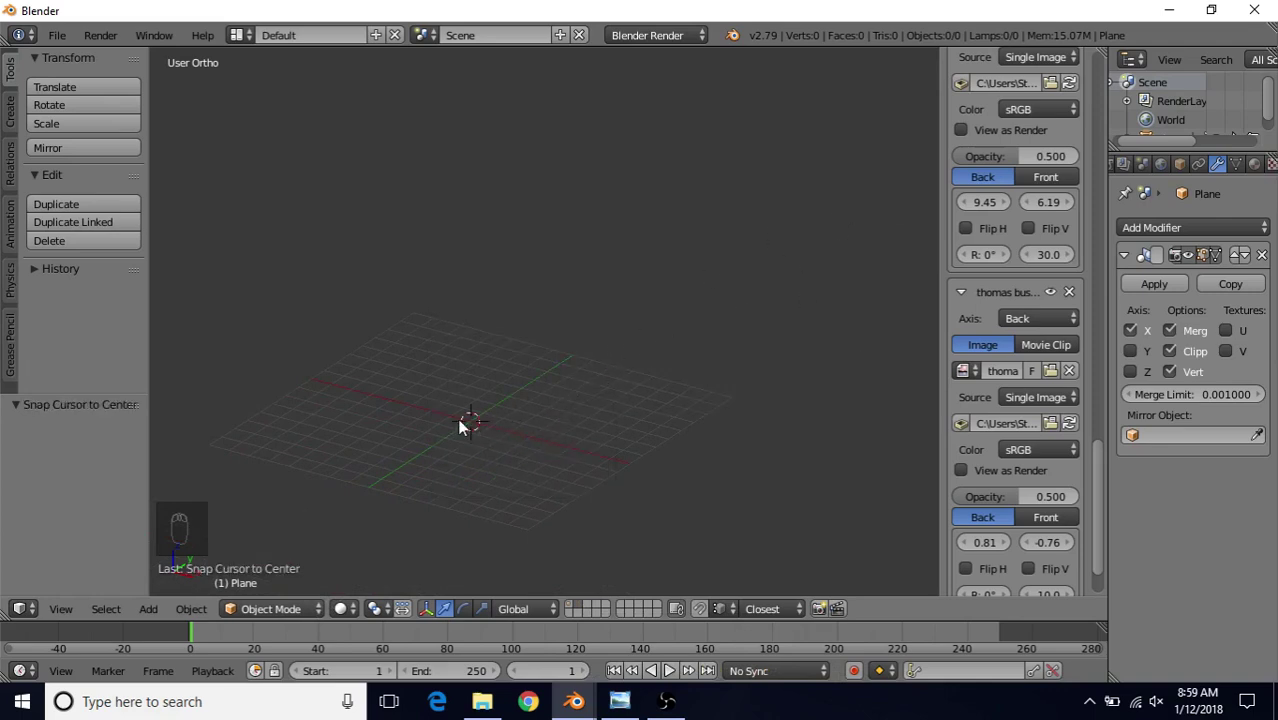
- Add a plane at the origin, enter Edit Mode and frame the plane from above
left_click(9, 110)
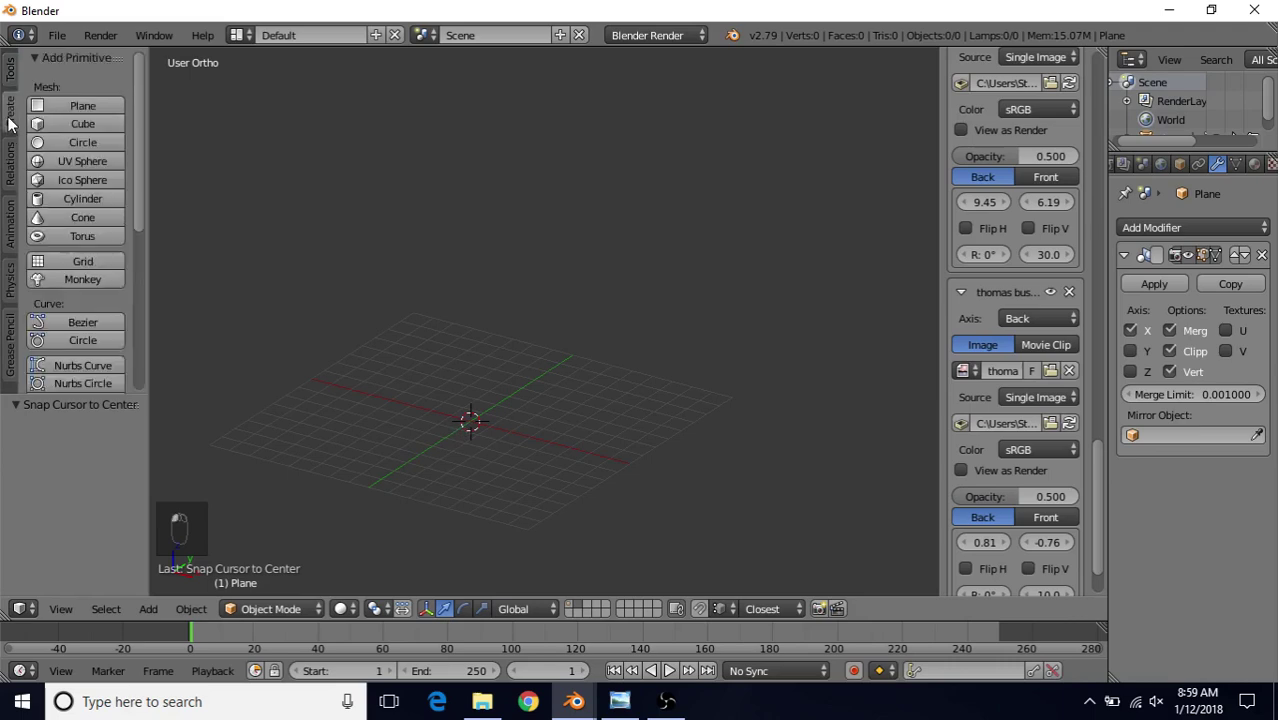
left_click(70, 104)
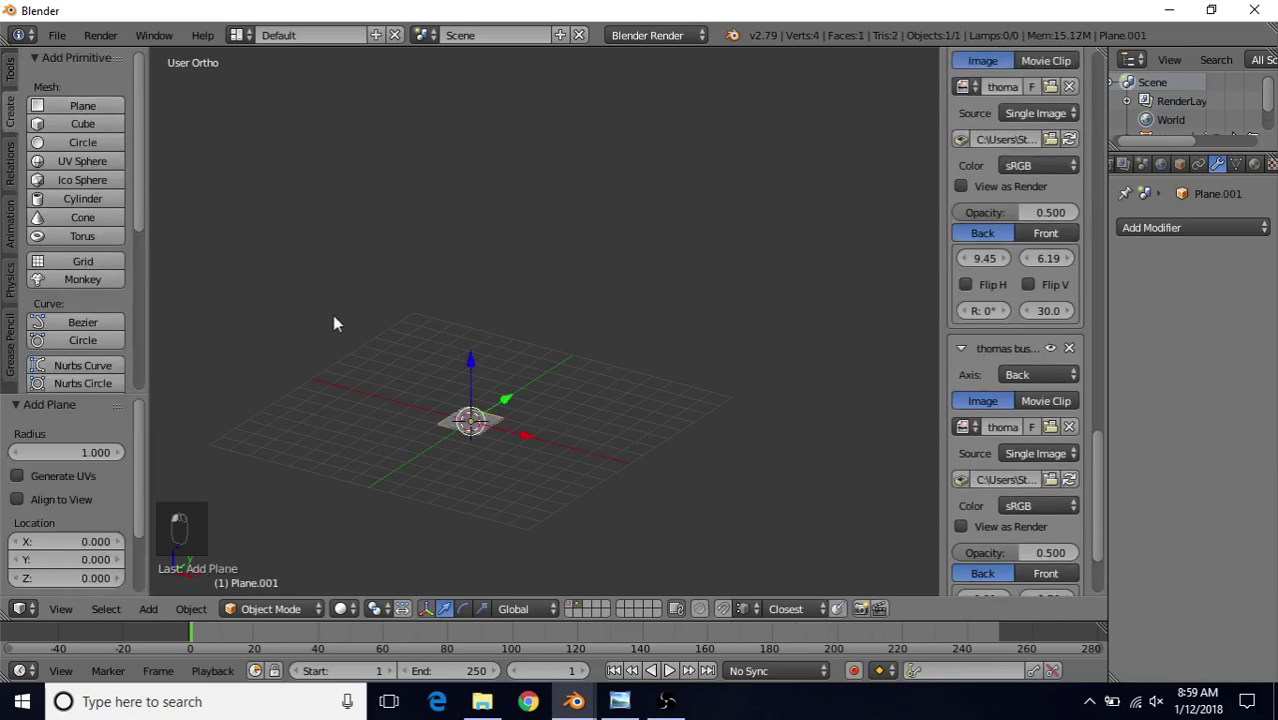
key("Tab")
middle_click_drag(374, 330, 425, 411)
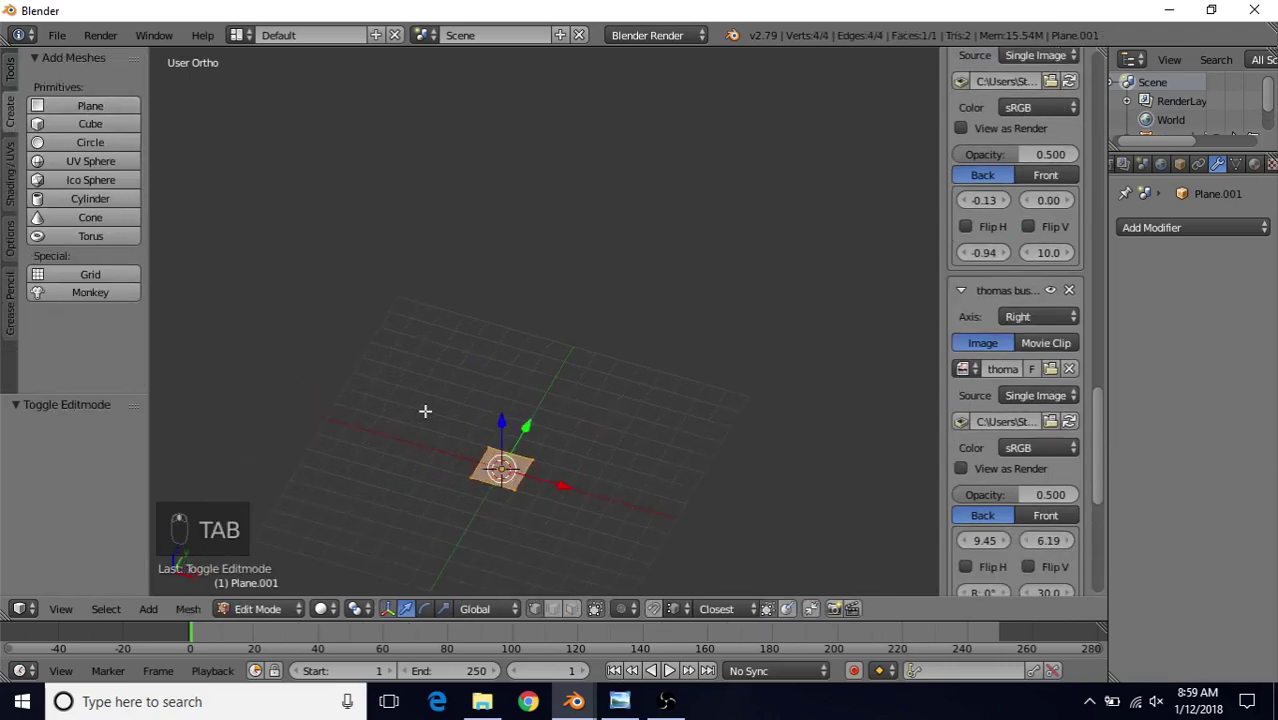
key("KP_Decimal")
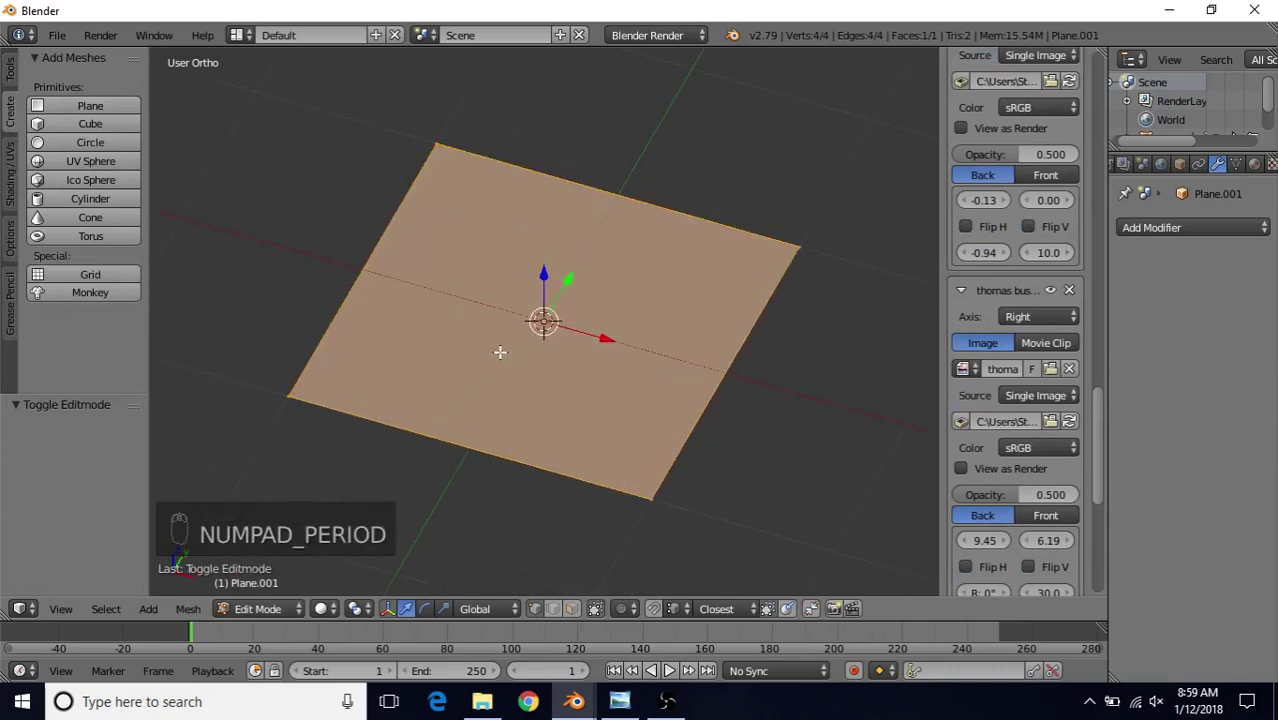
scroll(500, 352, "down", 5)
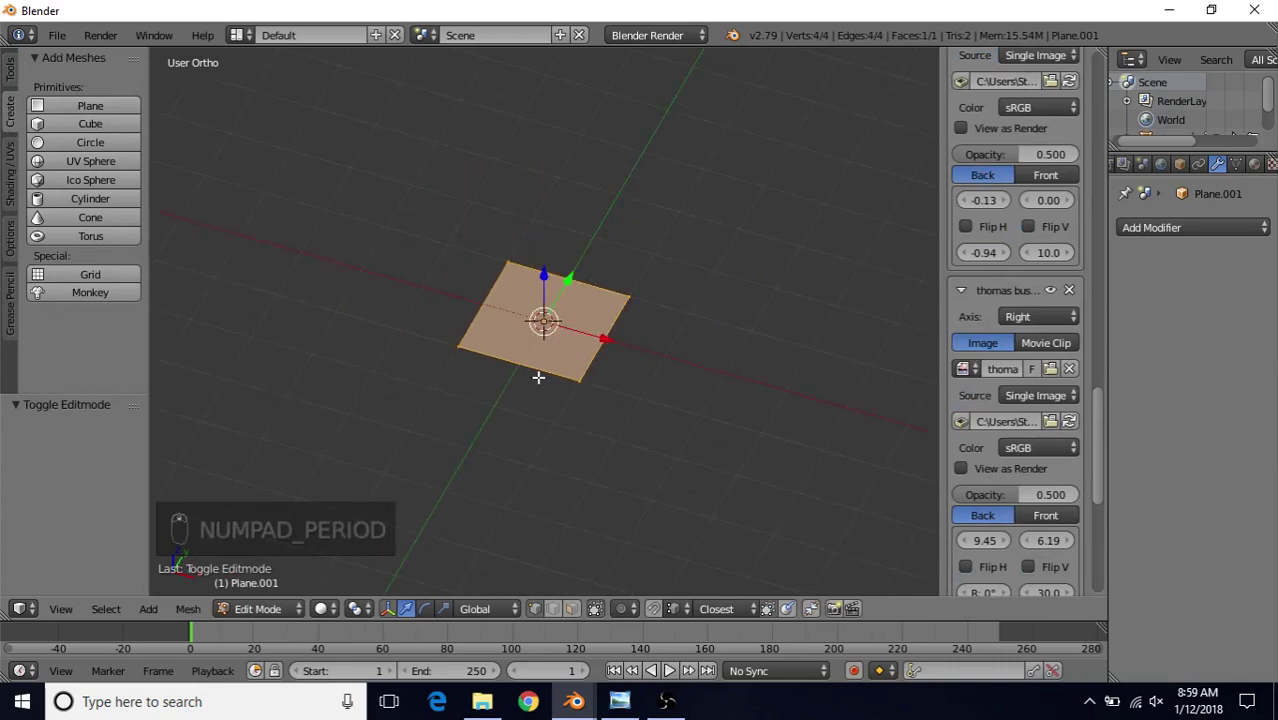
middle_click_drag(507, 328, 555, 353)
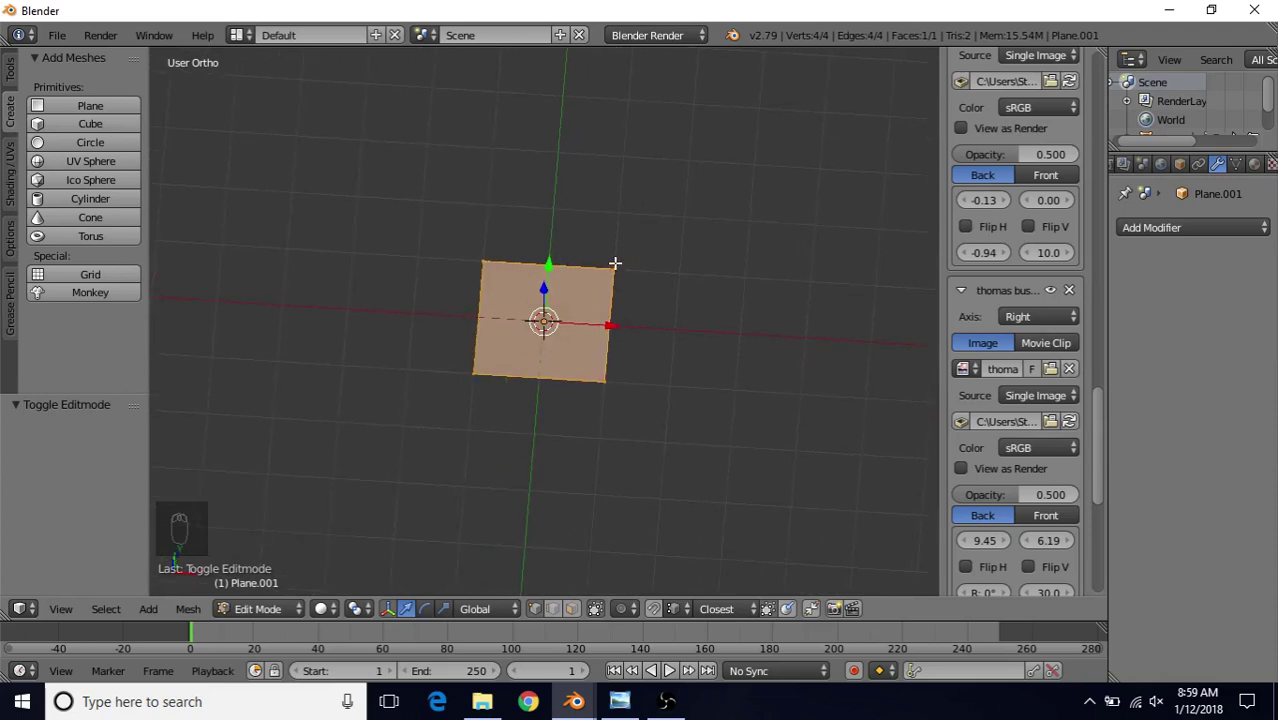
- Bevel the plane's four corner vertices with 2 segments and an offset of about 0.38
middle_click_drag(630, 389, 638, 335, "shift")
scroll(522, 382, "up", 2)
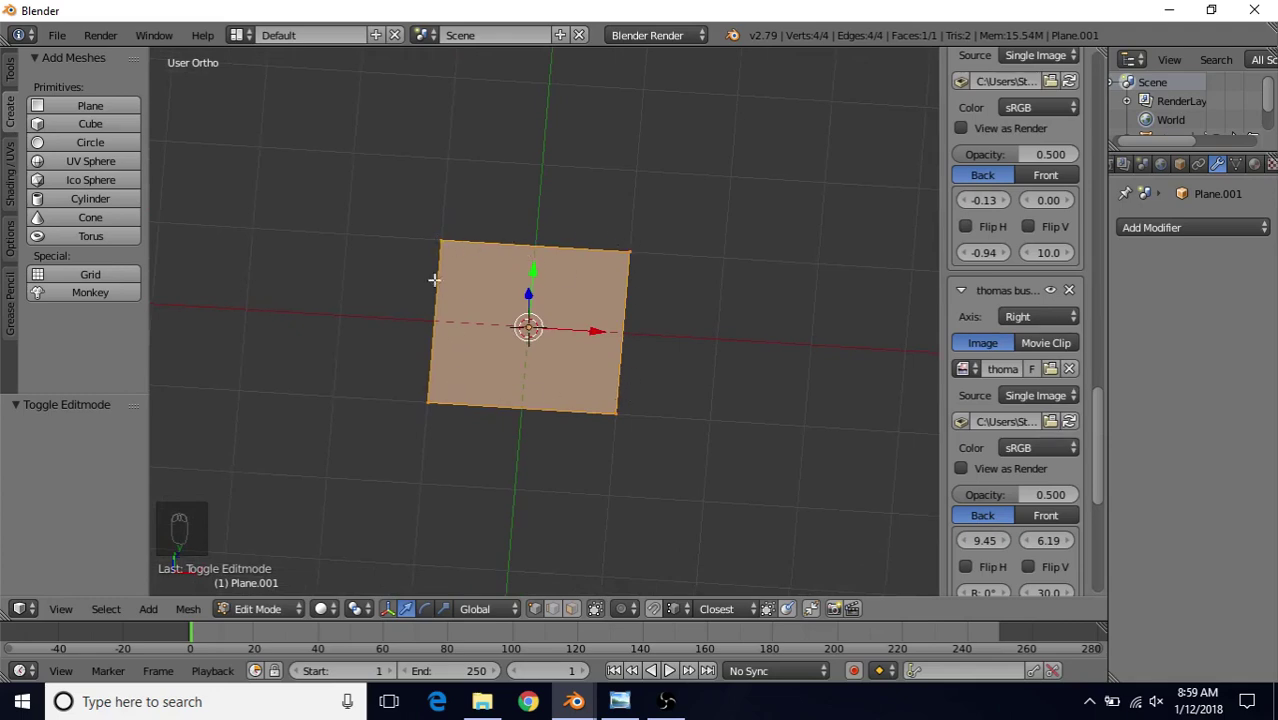
middle_click_drag(527, 307, 530, 323, "shift")
scroll(529, 324, "up", 1)
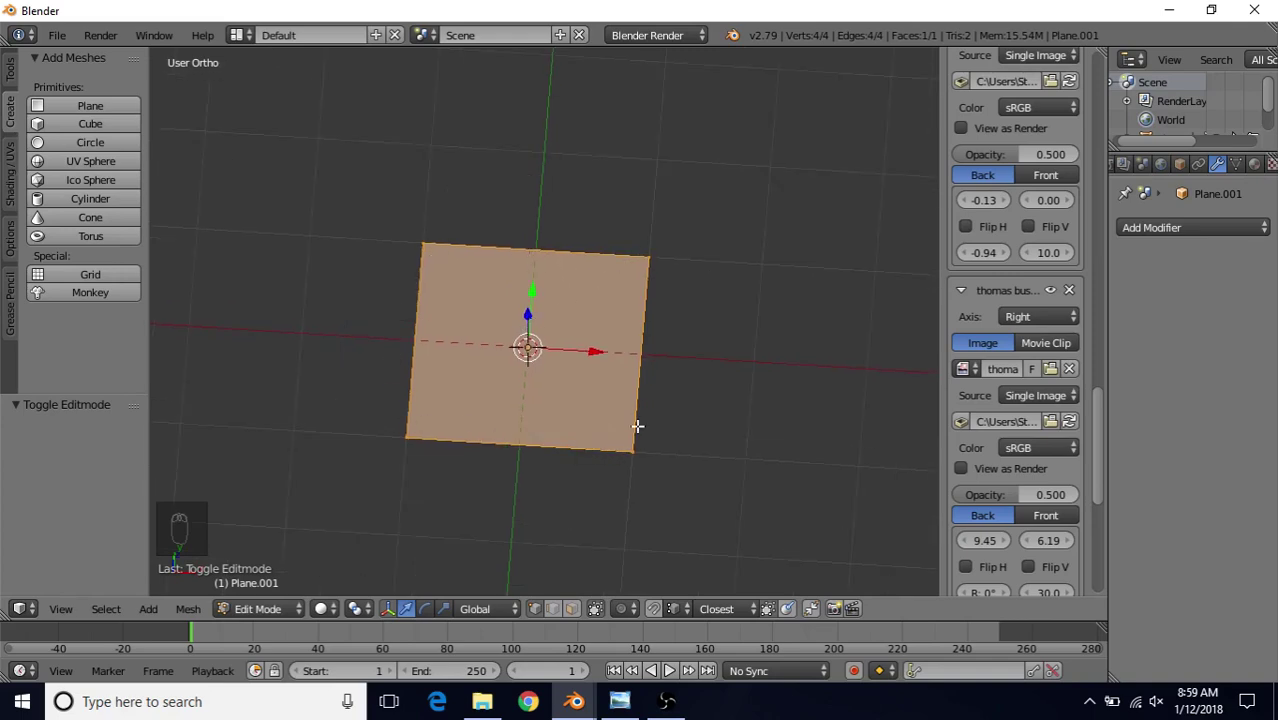
key("ctrl+shift+b")
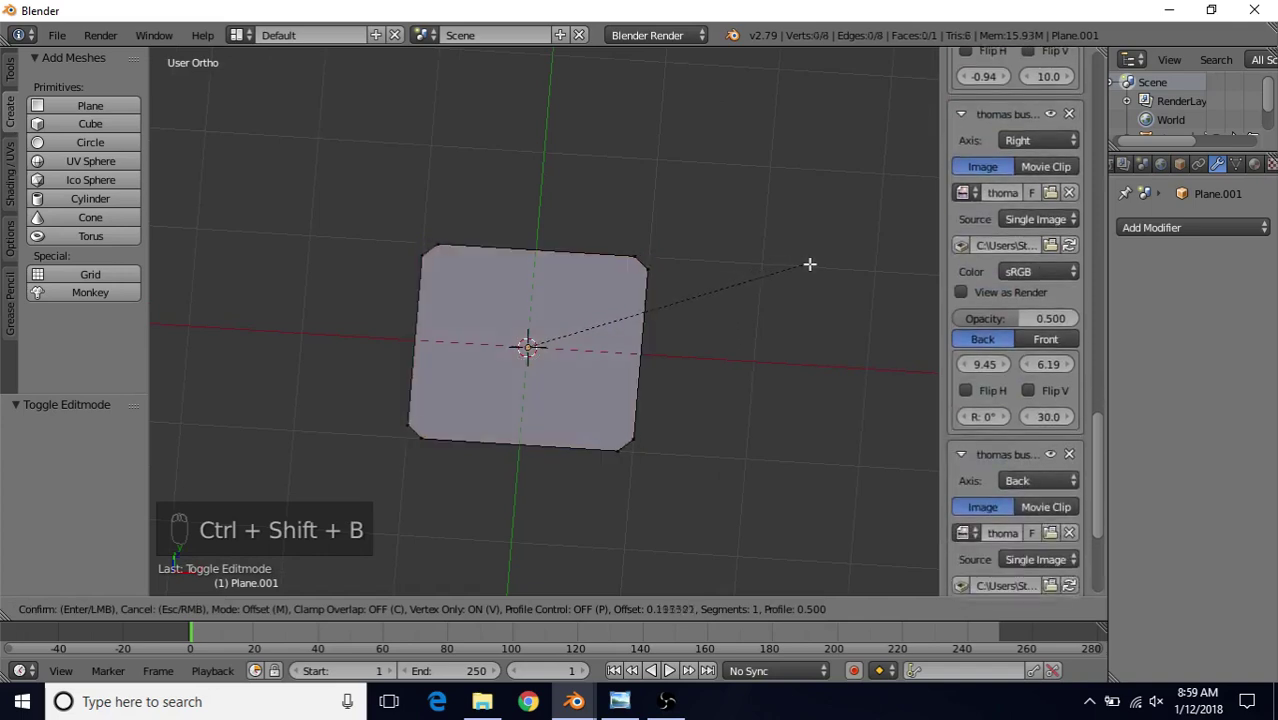
scroll(827, 245, "up", 1)
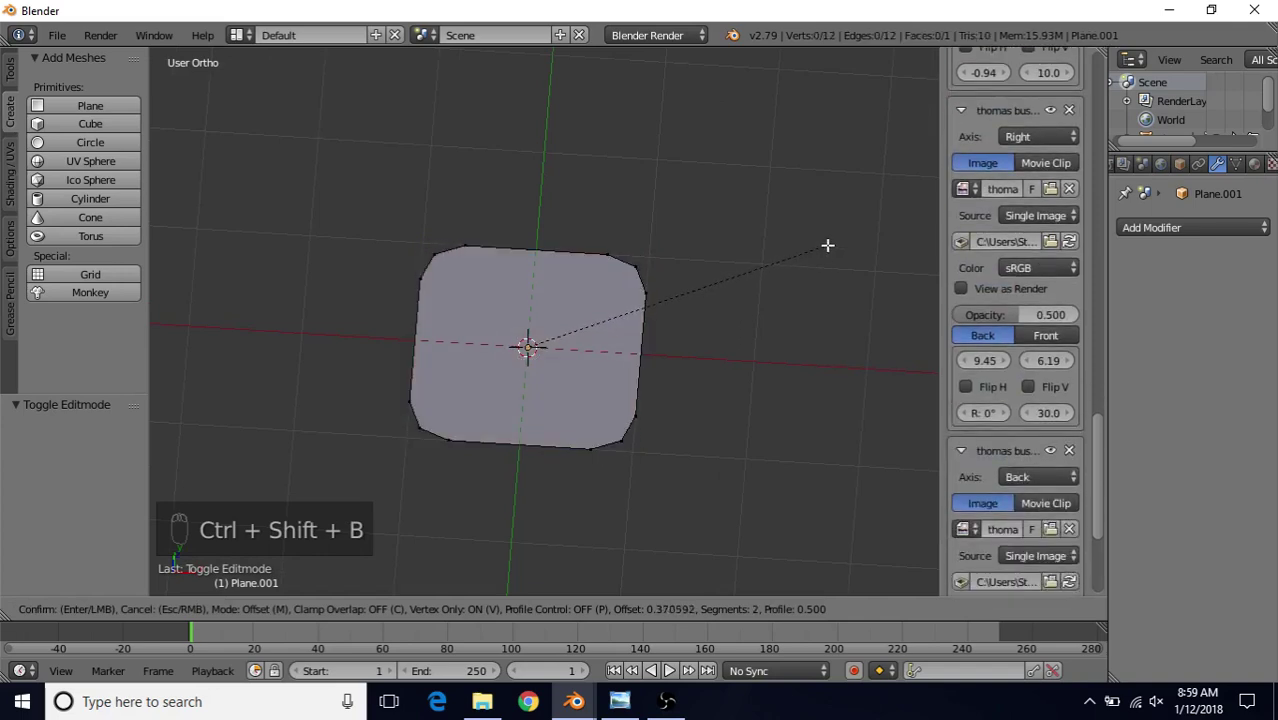
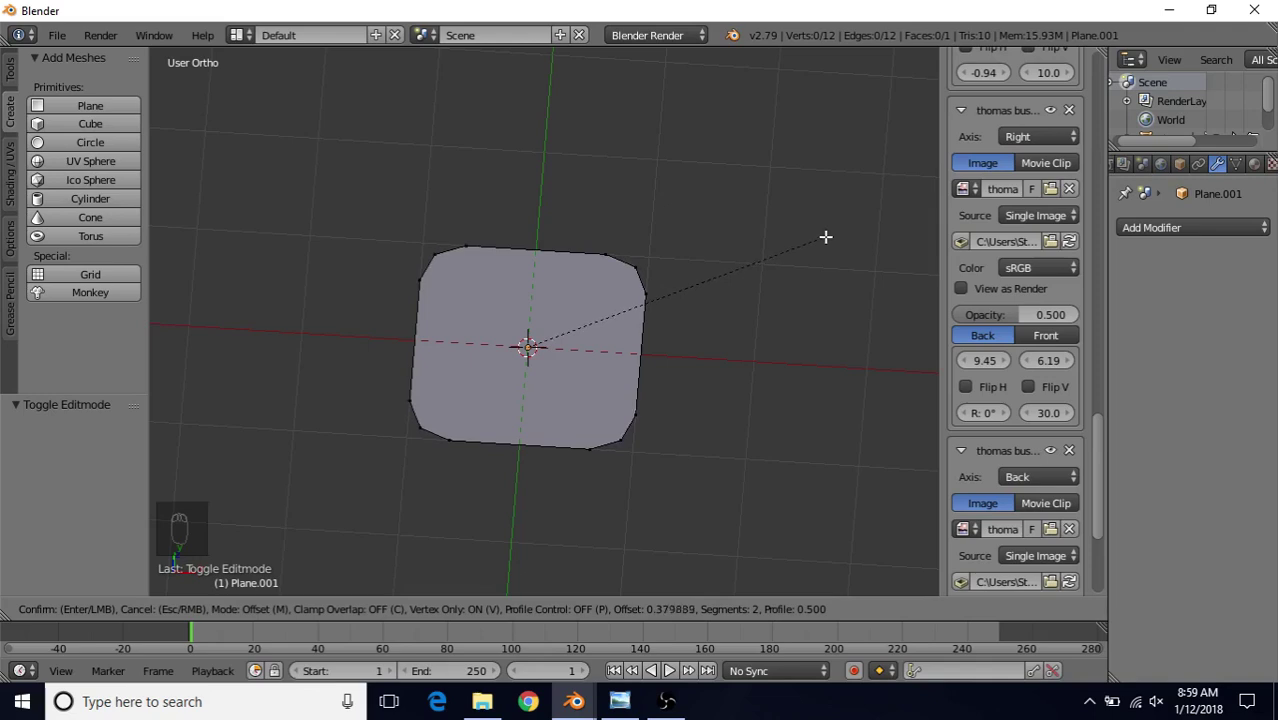
left_click(825, 237)
- Extrude the whole rounded plane and raise the new face about 0.2 along Z to form a thin slab
key("a")
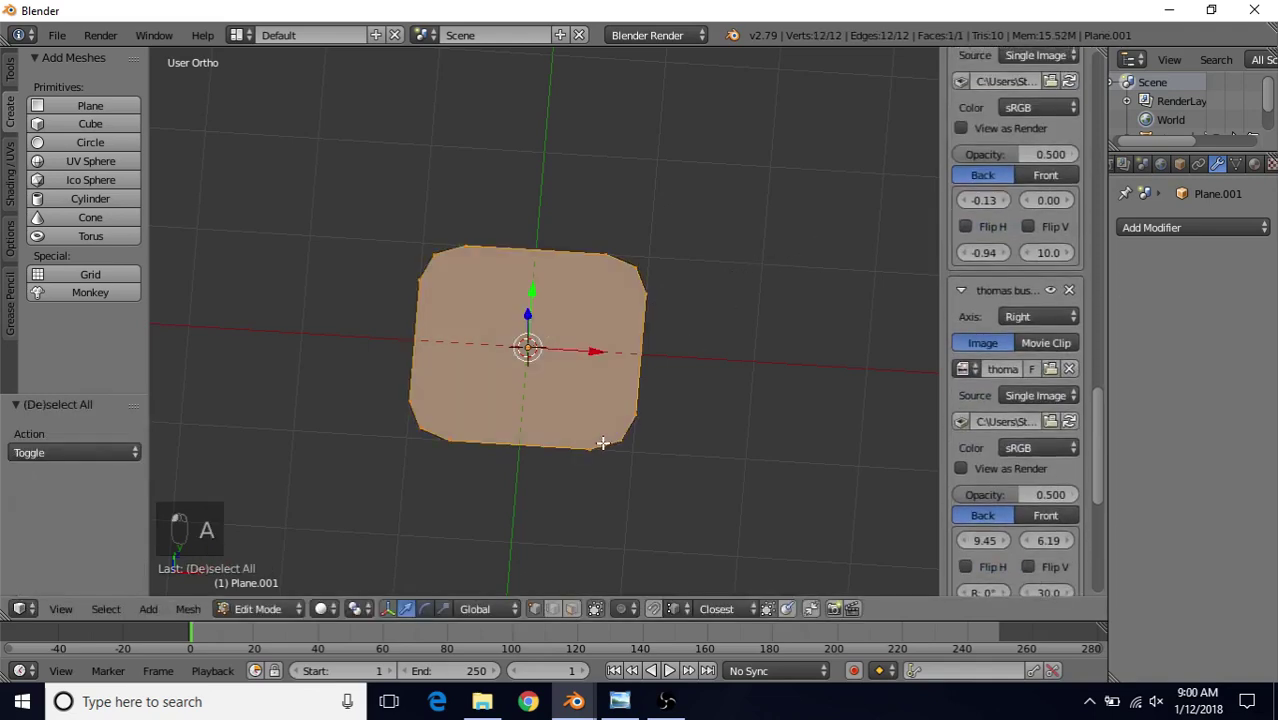
middle_click_drag(602, 443, 566, 326)
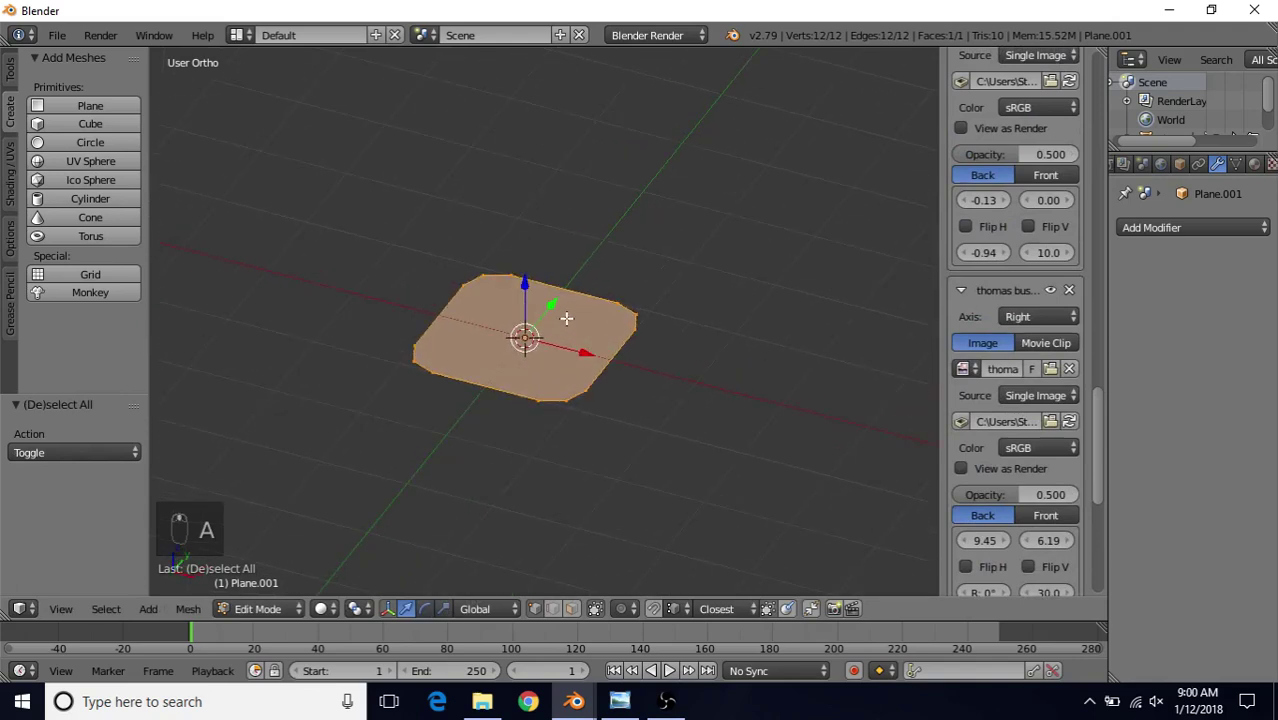
key("e")
right_click(580, 212)
key("g")
key("z")
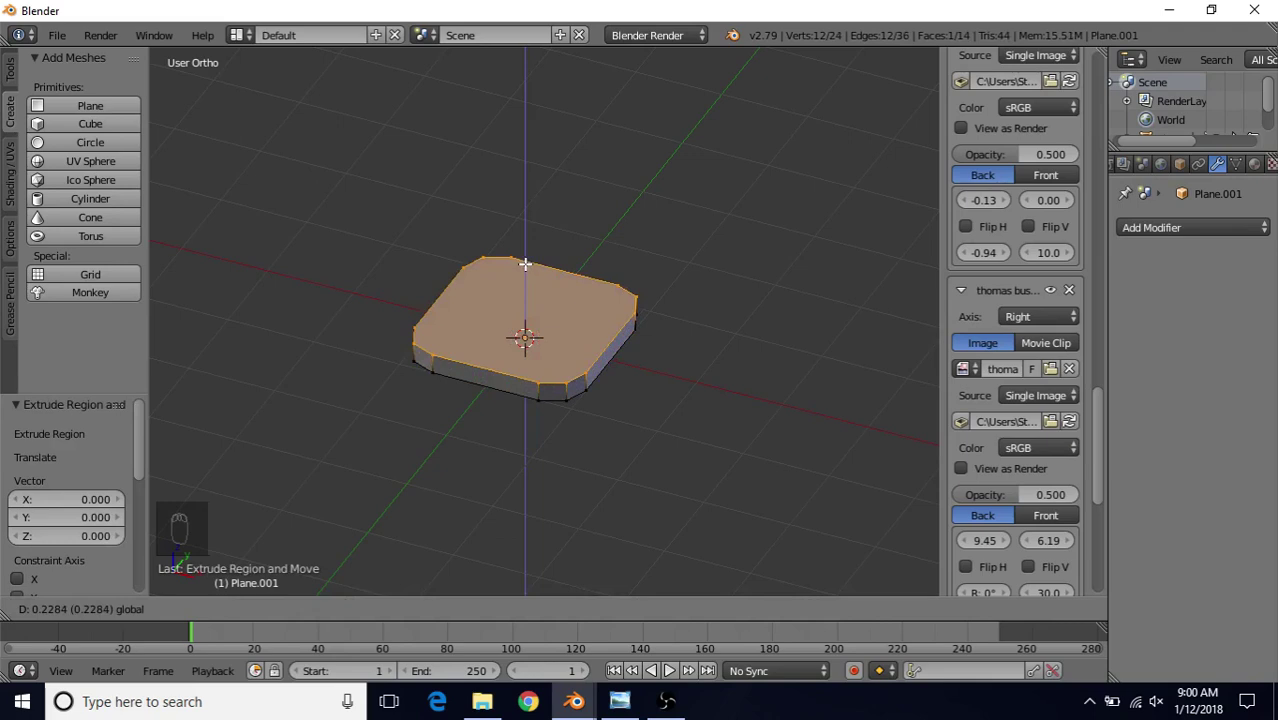
left_click(522, 275)
middle_click_drag(489, 320, 456, 285)
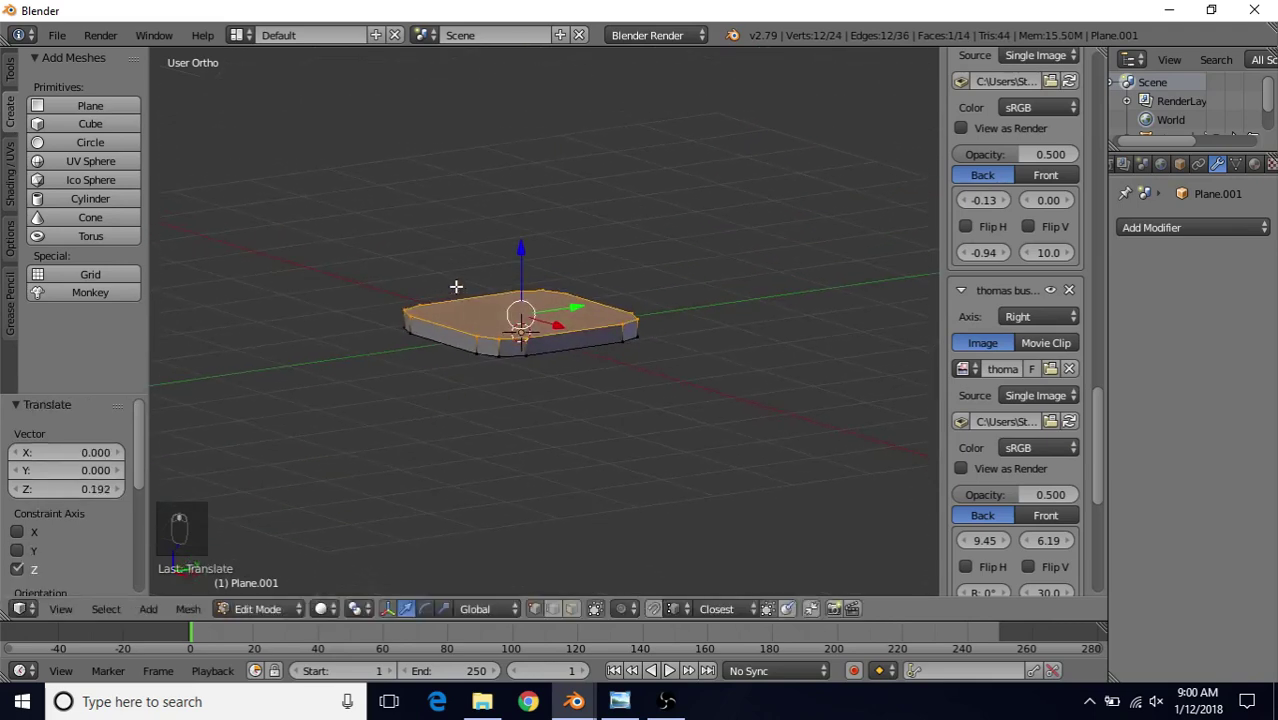
key("g")
key("z")
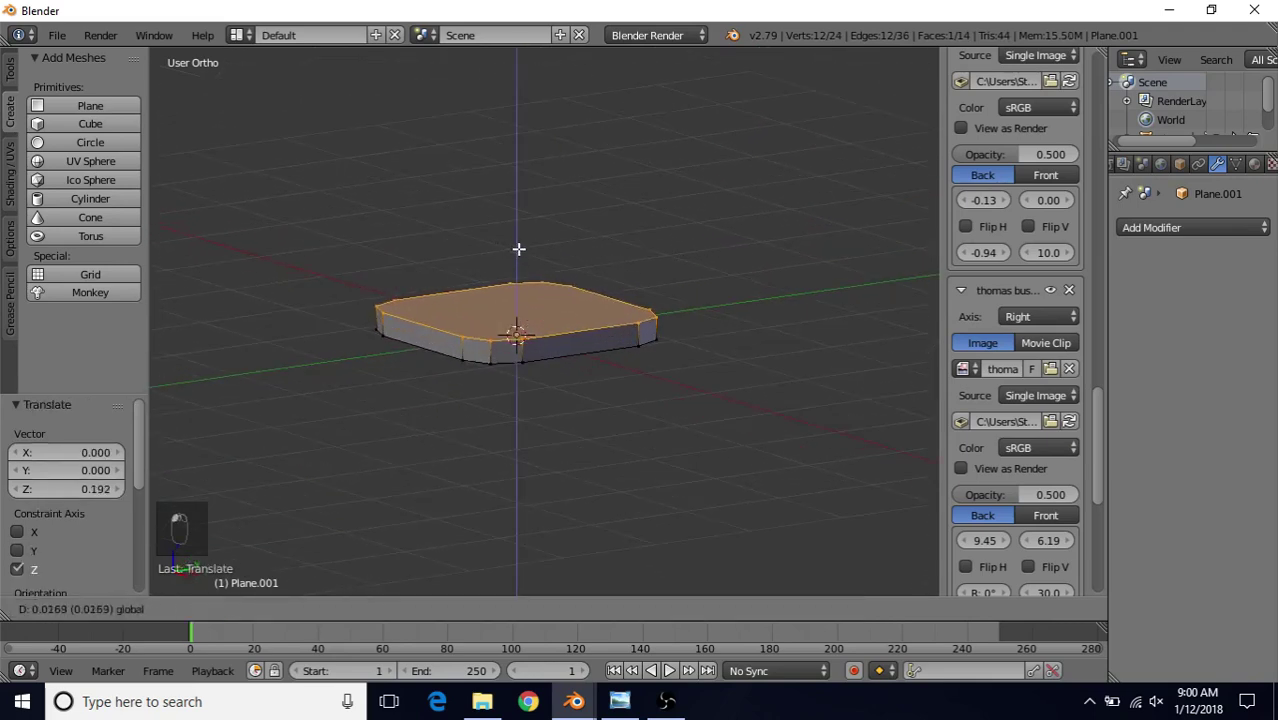
left_click(517, 248)
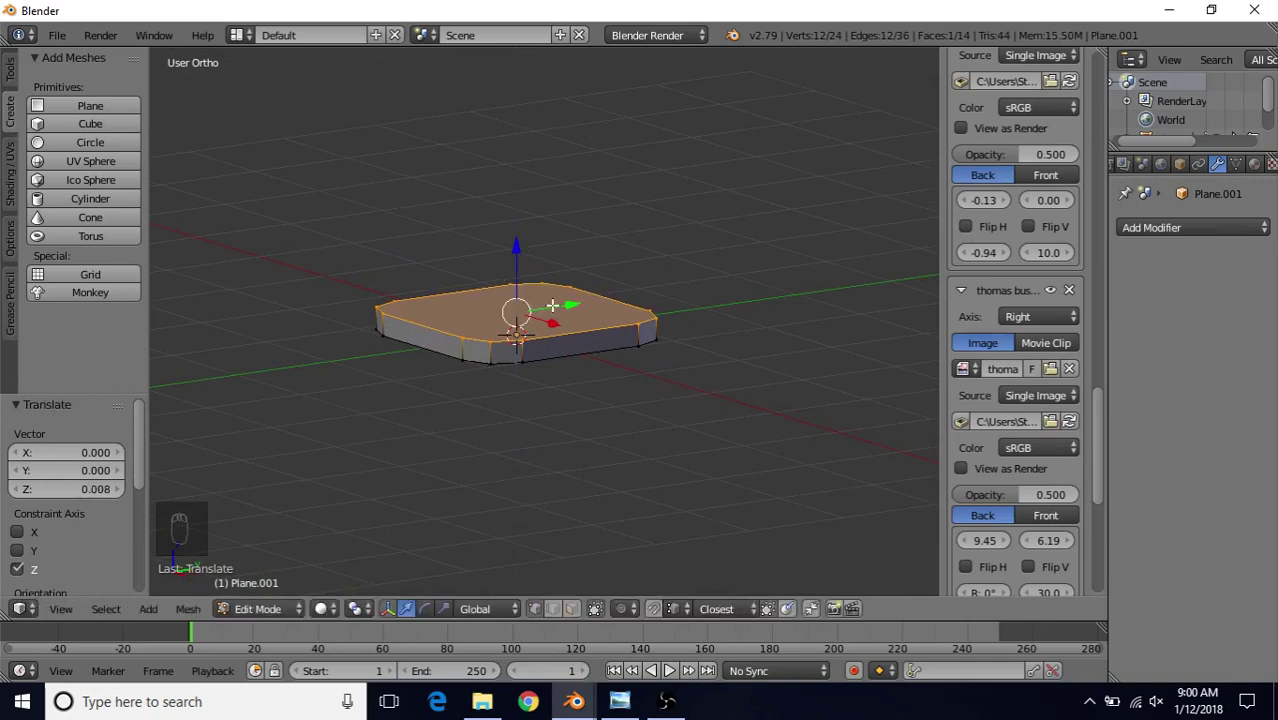
- Return to Object Mode and apply smooth shading to the rounded slab
mouse_move(552, 305)
middle_mouse_down()
mouse_move(556, 325)
mouse_move(557, 305)
middle_mouse_up()
key("Tab")
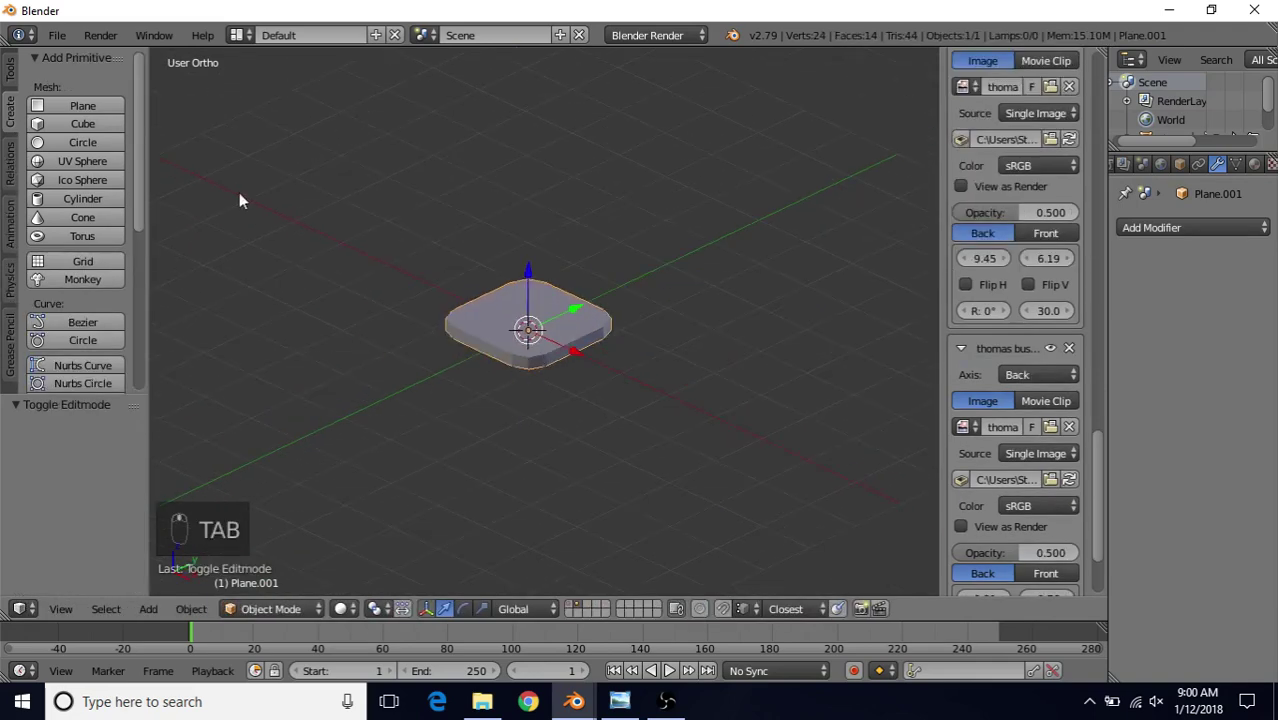
left_click(11, 72)
left_click(53, 327)
mouse_move(535, 368)
middle_mouse_down()
mouse_move(567, 412)
mouse_move(600, 397)
middle_mouse_up()
middle_click_drag(669, 414, 579, 336)
scroll(573, 380, "up", 3)
- Inset the slab's upper face by about 0.049, raise the inset face slightly along Z, and return to Object Mode
key("Tab")
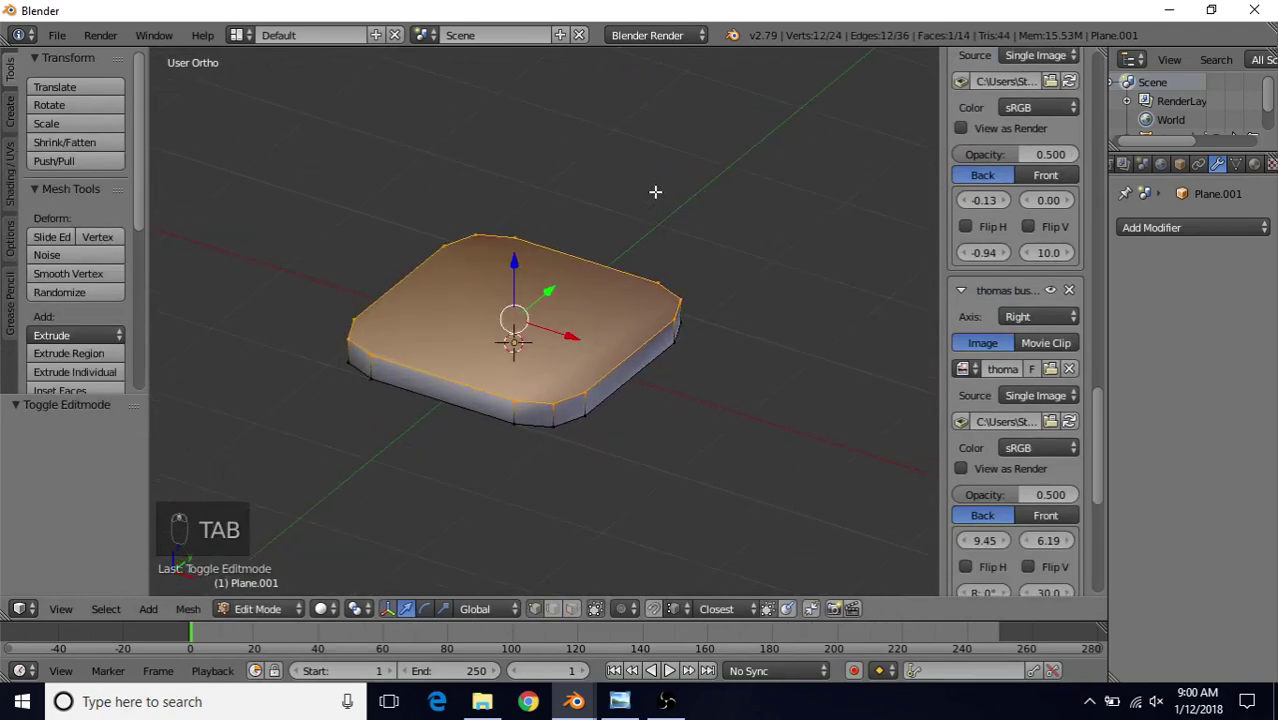
key("i")
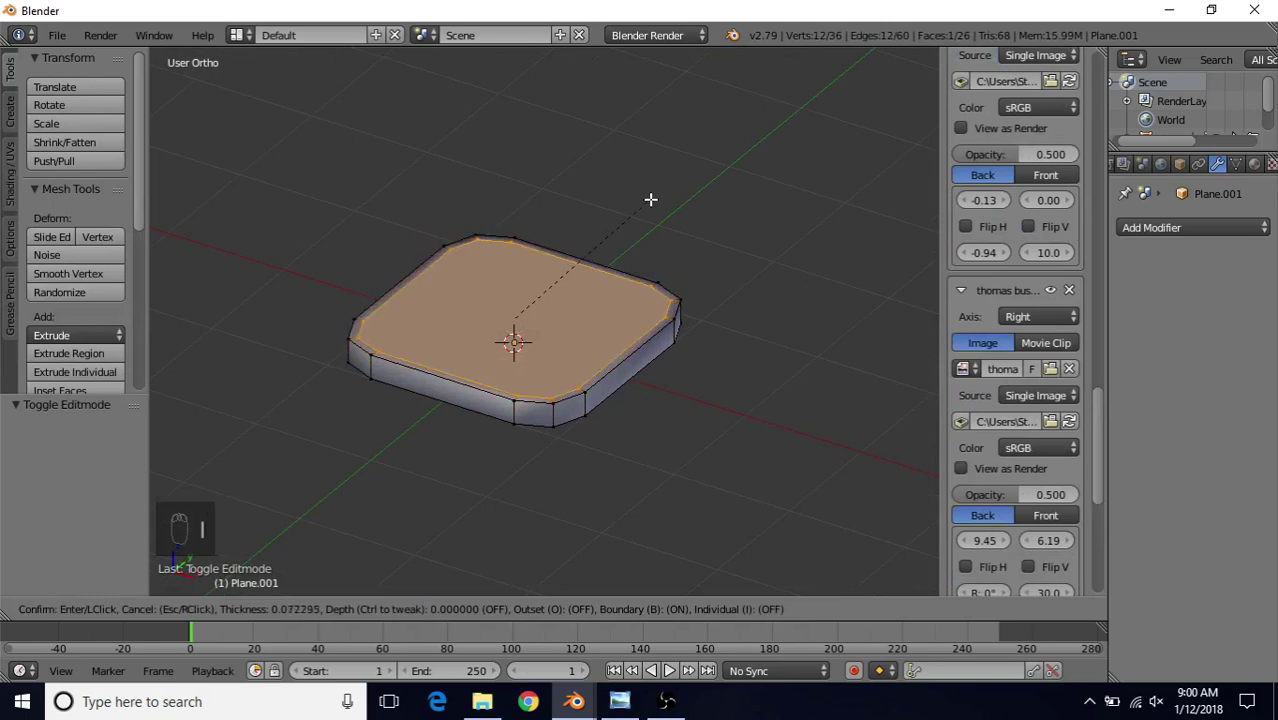
left_click(651, 199)
middle_click_drag(653, 197, 583, 275)
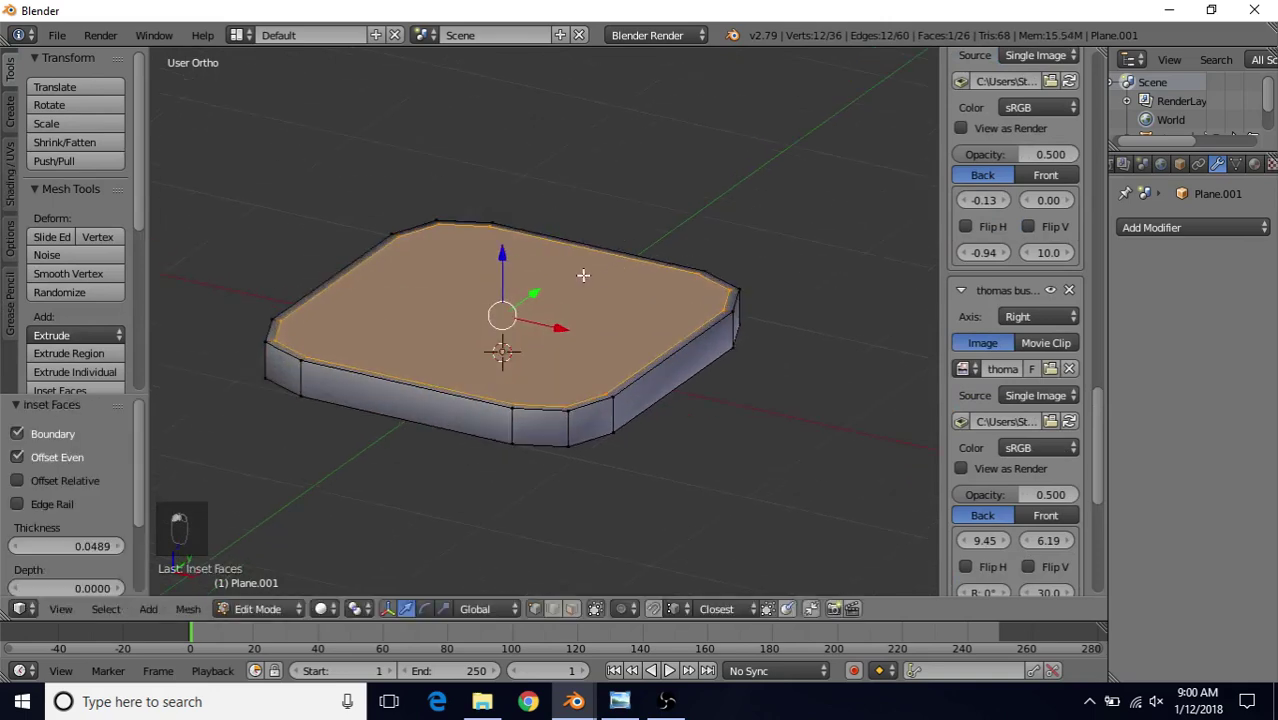
mouse_move(502, 252)
left_mouse_down()
mouse_move(502, 234)
mouse_move(502, 245)
left_mouse_up()
key("Tab")
scroll(522, 410, "down", 3)
middle_click_drag(528, 373, 514, 340)
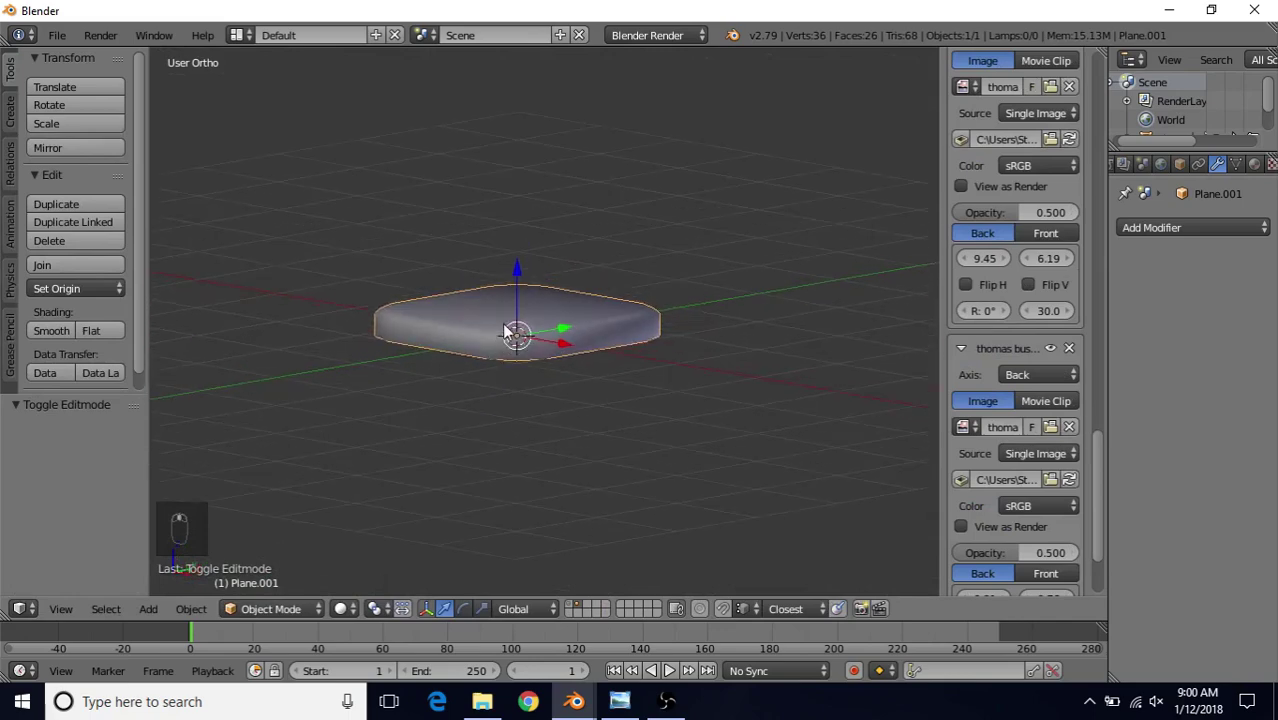
- In Edit Mode with face selection, delete the slab's underside face
key("Tab")
middle_click_drag(516, 385, 502, 353)
scroll(502, 353, "up", 2)
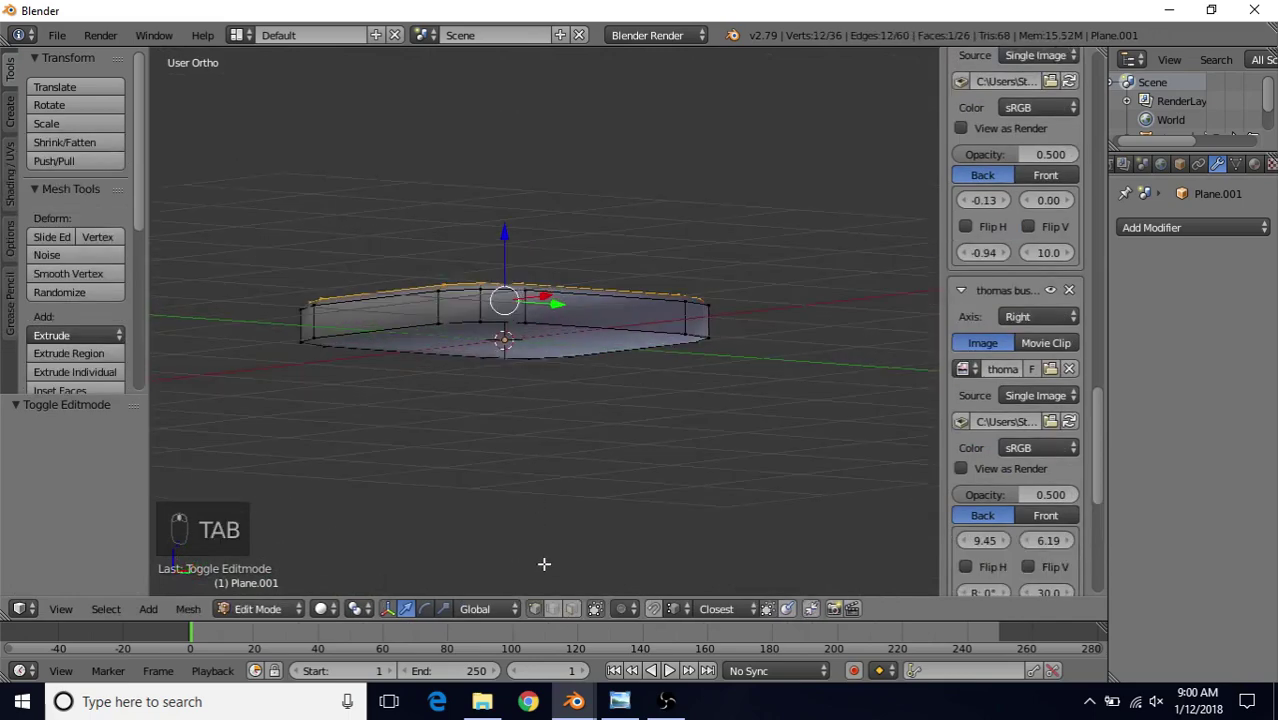
left_click(569, 609)
middle_click_drag(553, 494, 545, 418)
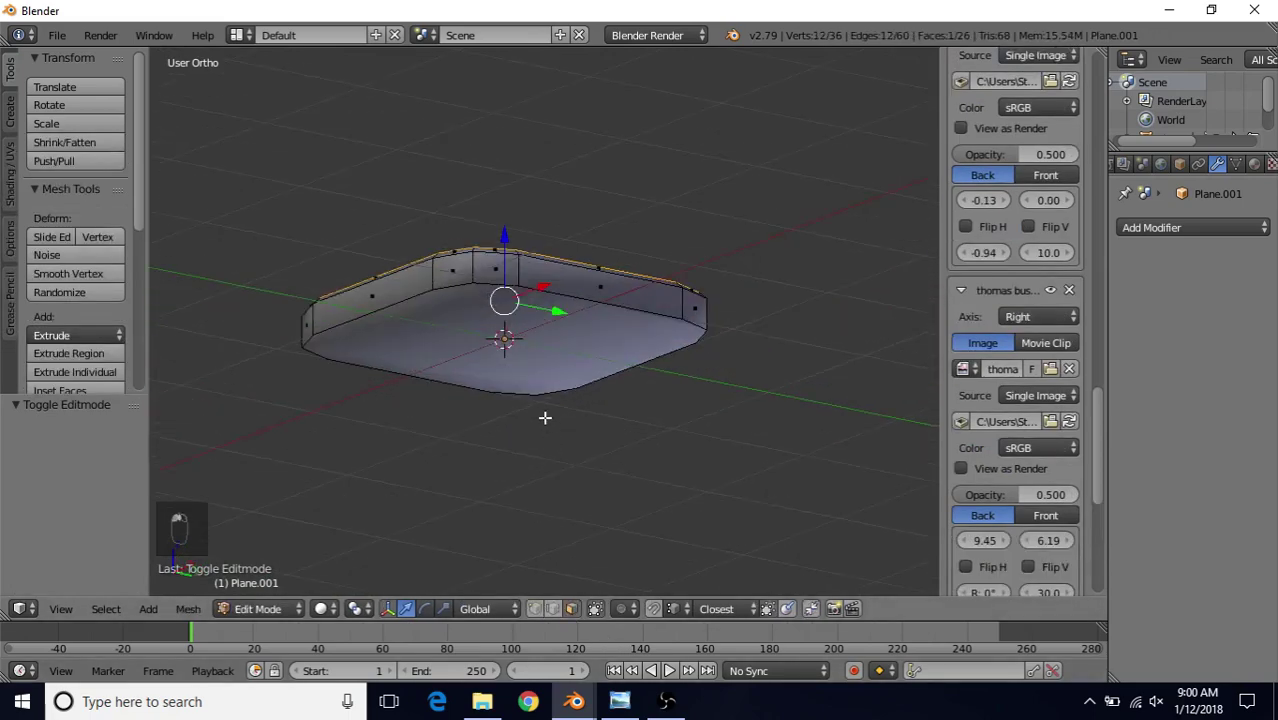
right_click(490, 333)
key("Delete")
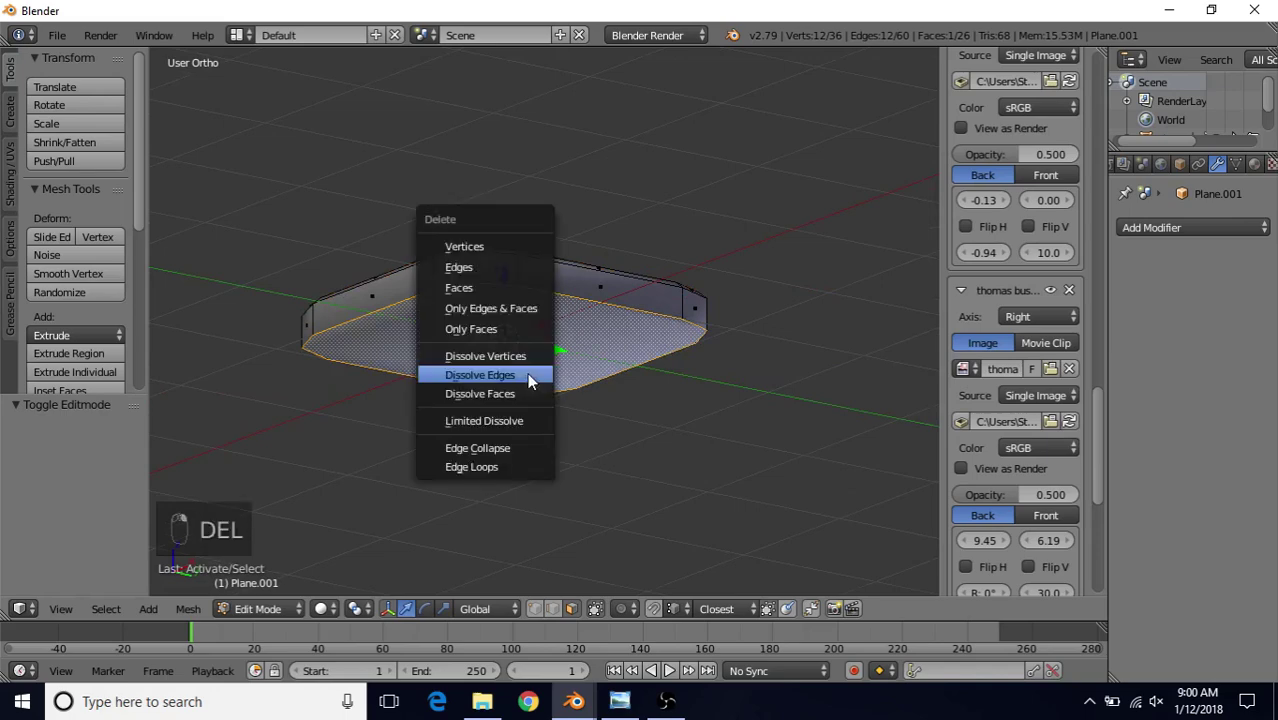
left_click(495, 295)
scroll(475, 411, "down", 4)
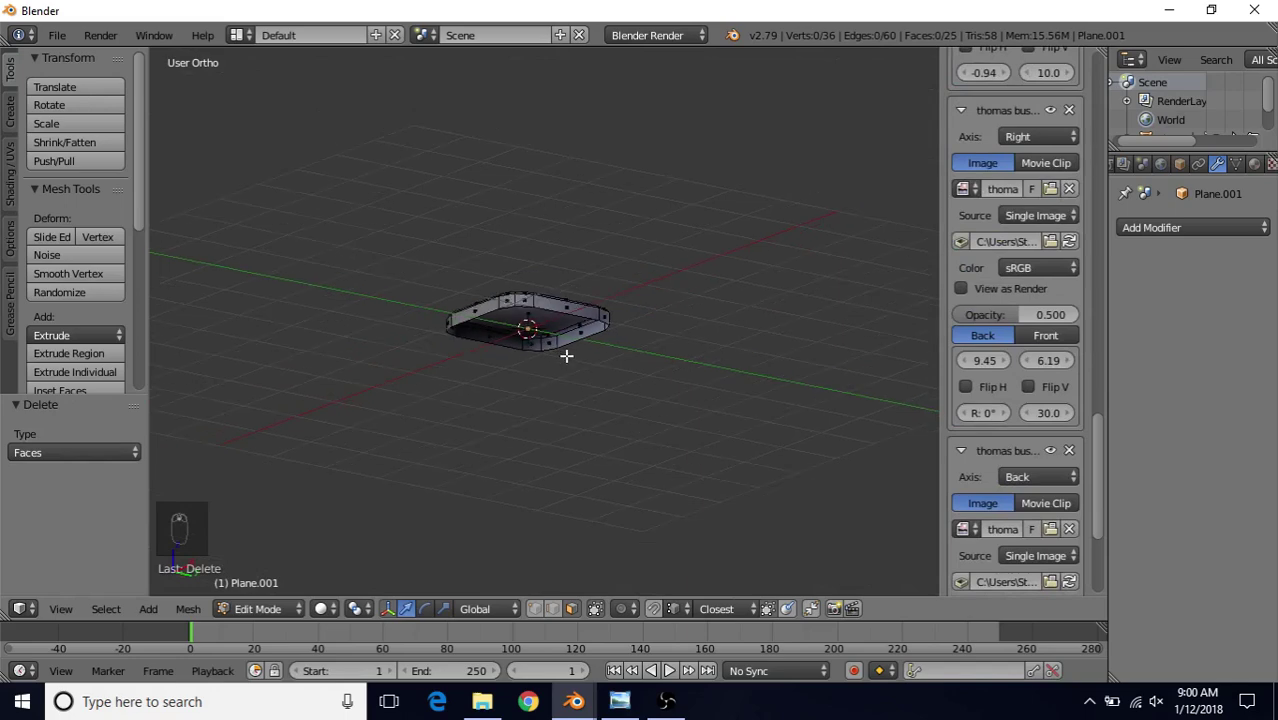
- Examine the slab's open underside, then its smooth-shaded upper side in Object Mode
scroll(566, 356, "down", 3)
middle_click_drag(580, 341, 578, 257)
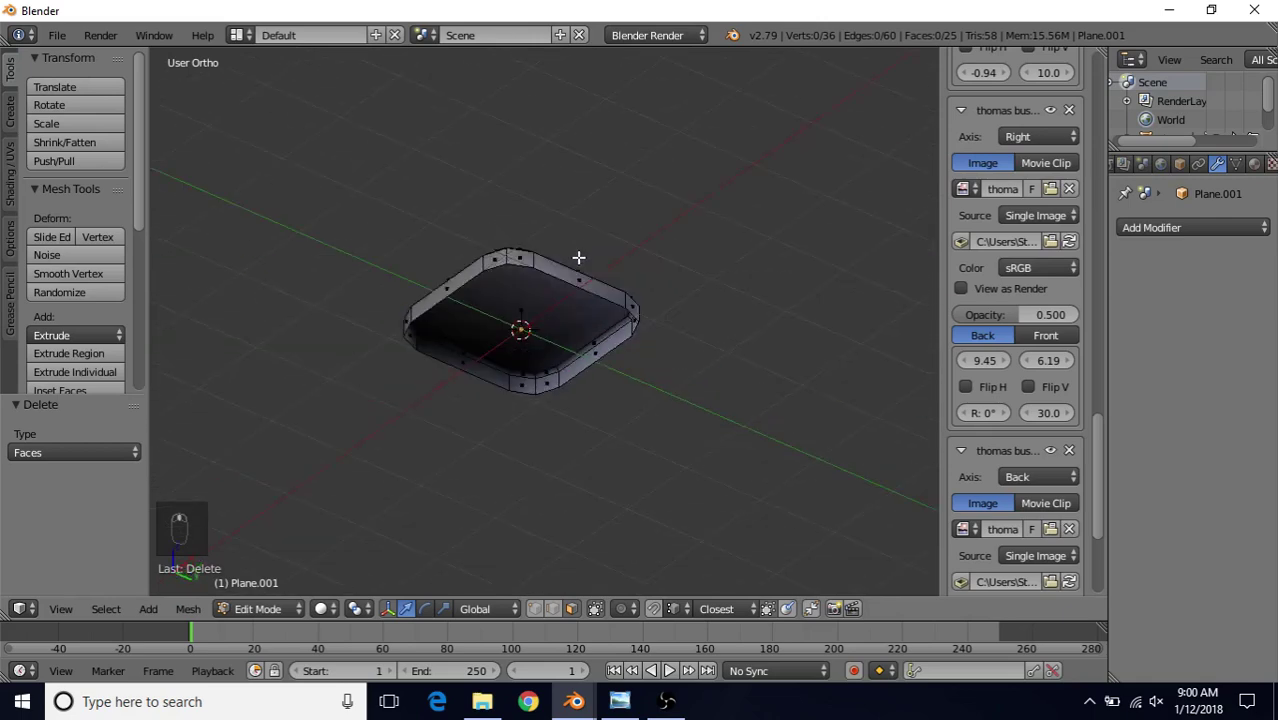
scroll(568, 339, "down", 2)
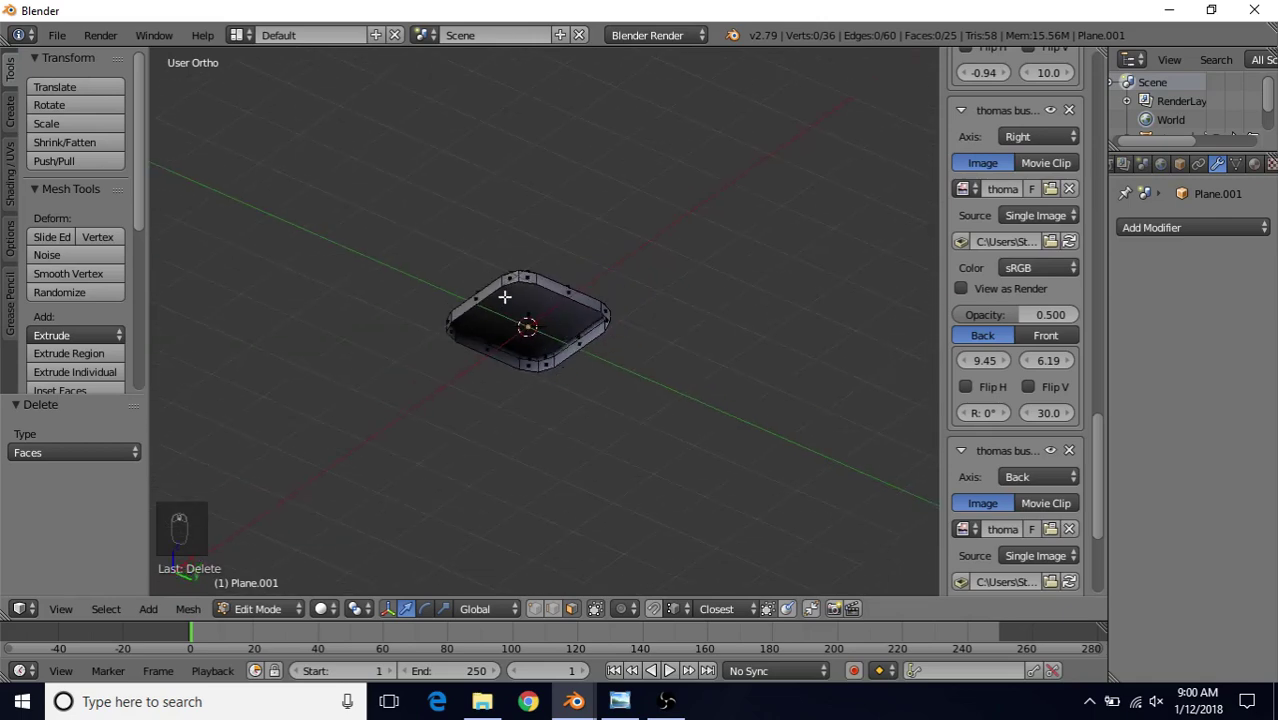
middle_click_drag(505, 297, 539, 414)
scroll(539, 414, "up", 3)
key("Tab")
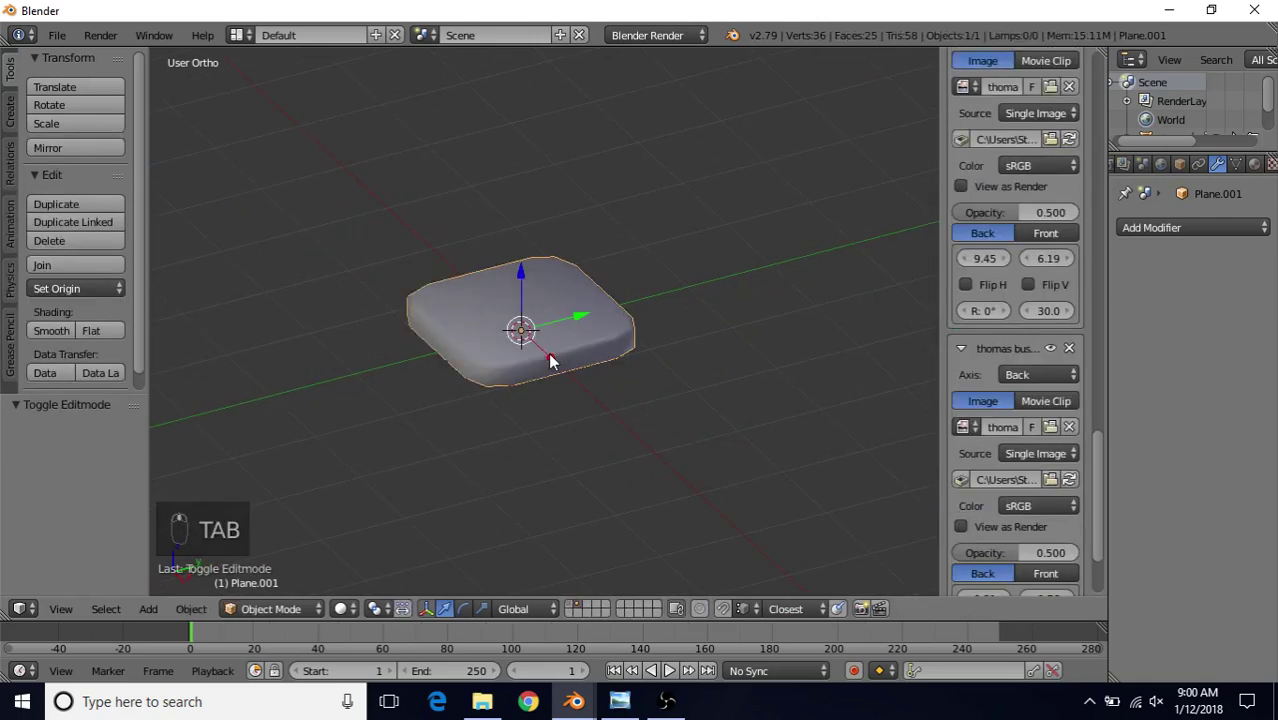
middle_click_drag(550, 362, 596, 425)
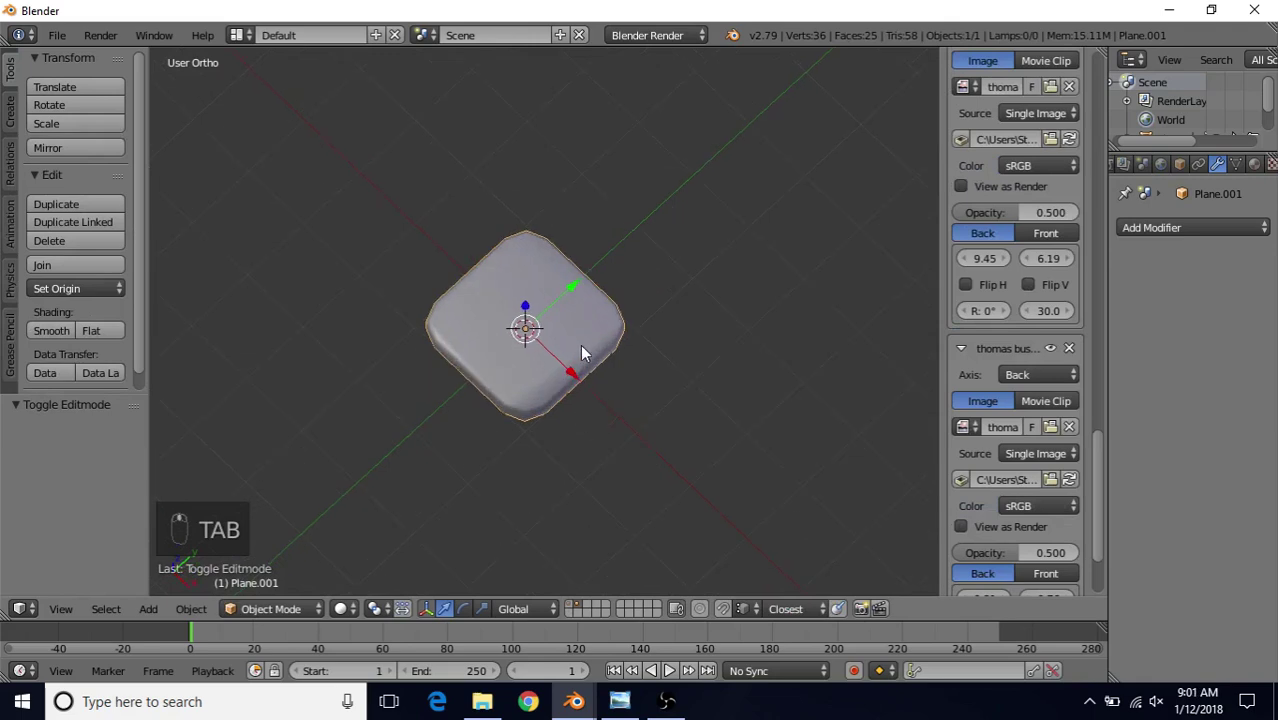
middle_click_drag(585, 352, 637, 379)
- In Edit Mode, connect the two pairs of facing corner vertices across the slab's upper face near its positive X side
key("Tab")
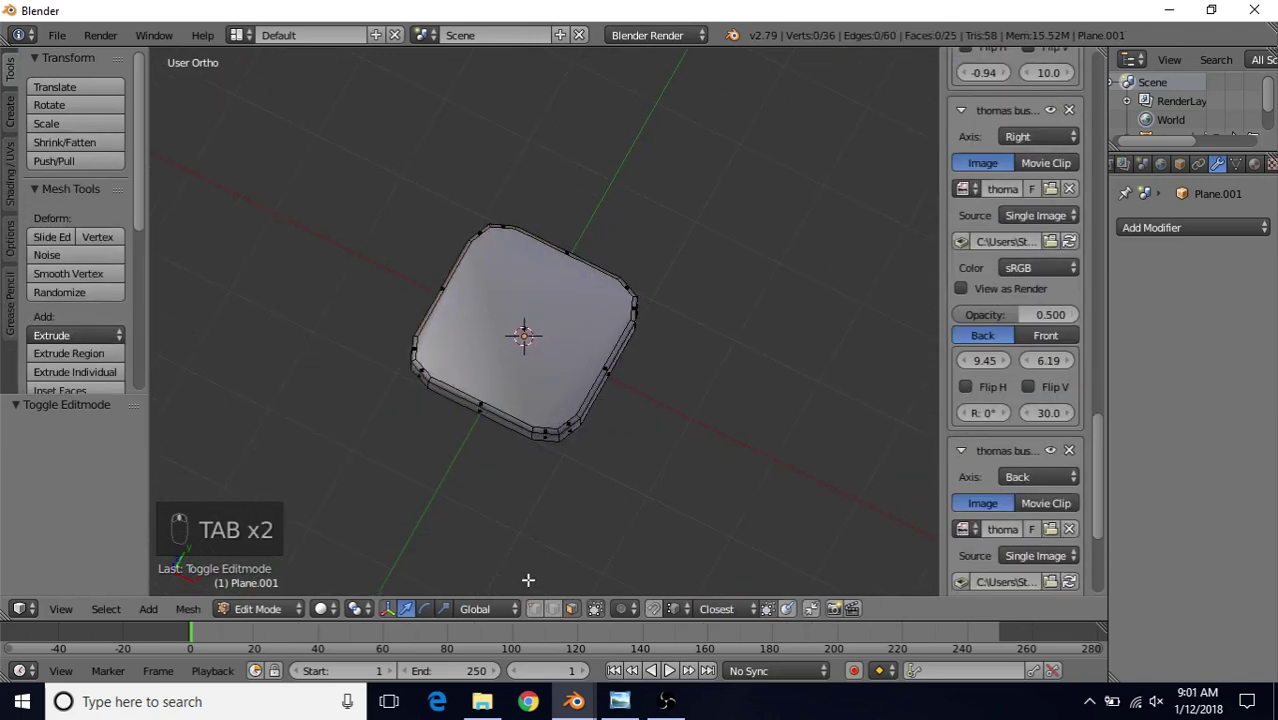
middle_click_drag(571, 437, 522, 456)
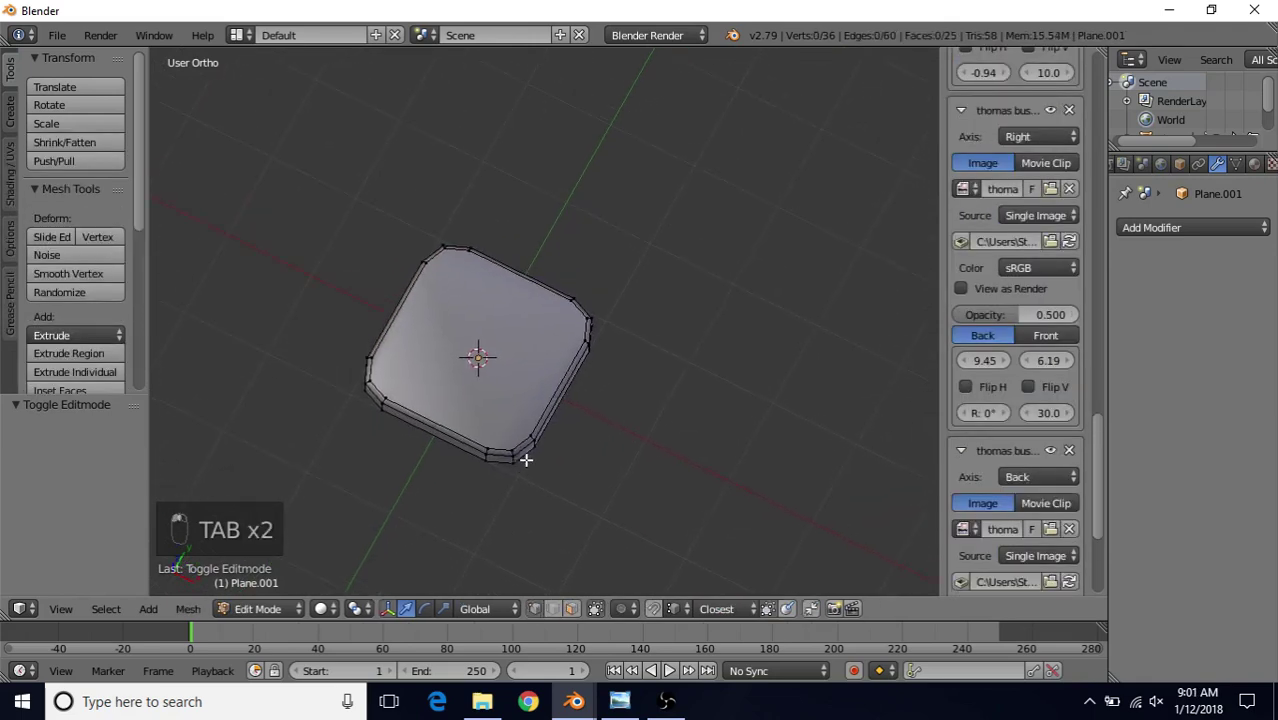
scroll(505, 459, "up", 2)
right_click(462, 499)
right_click(575, 301, "shift")
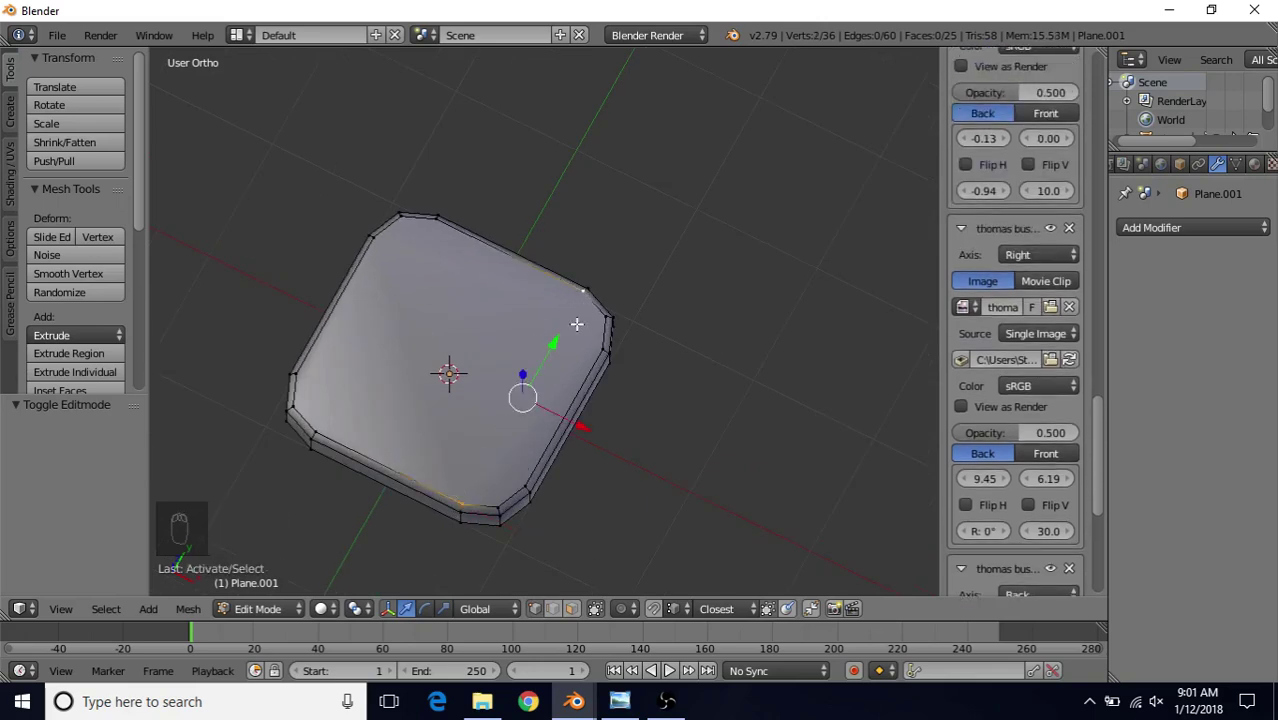
key("j")
right_click(596, 318)
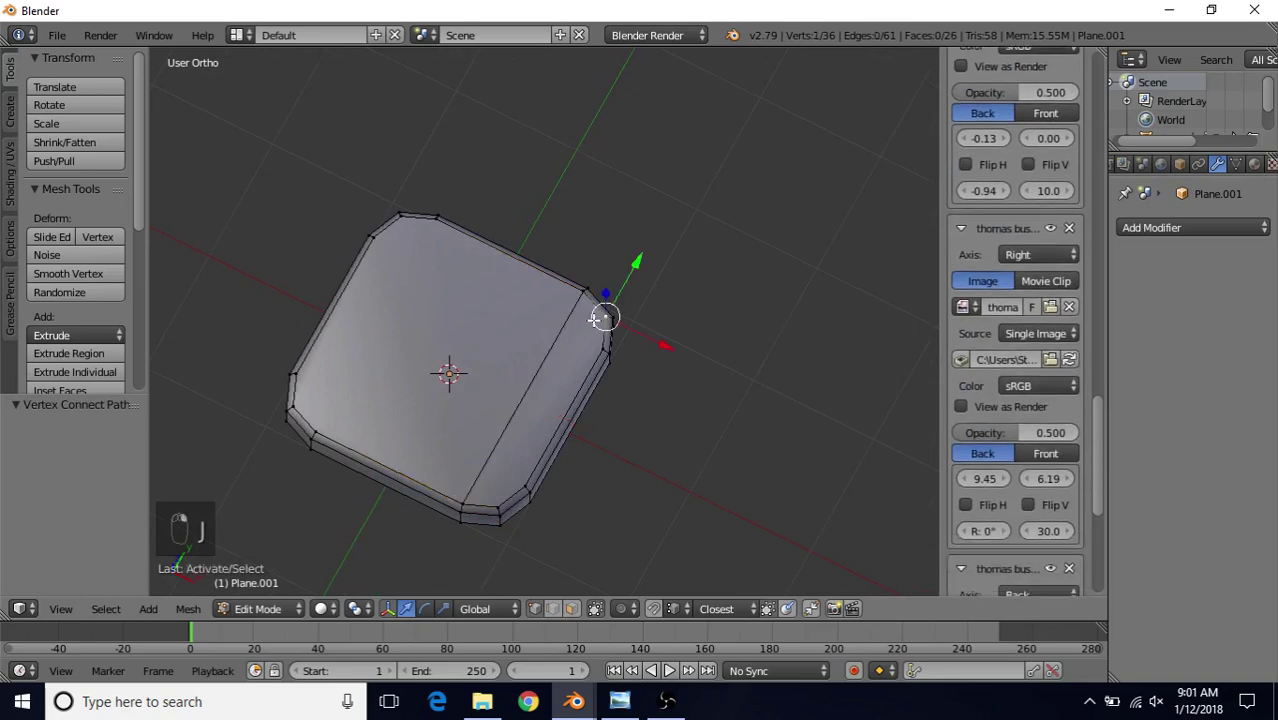
right_click(497, 500, "shift")
key("j")
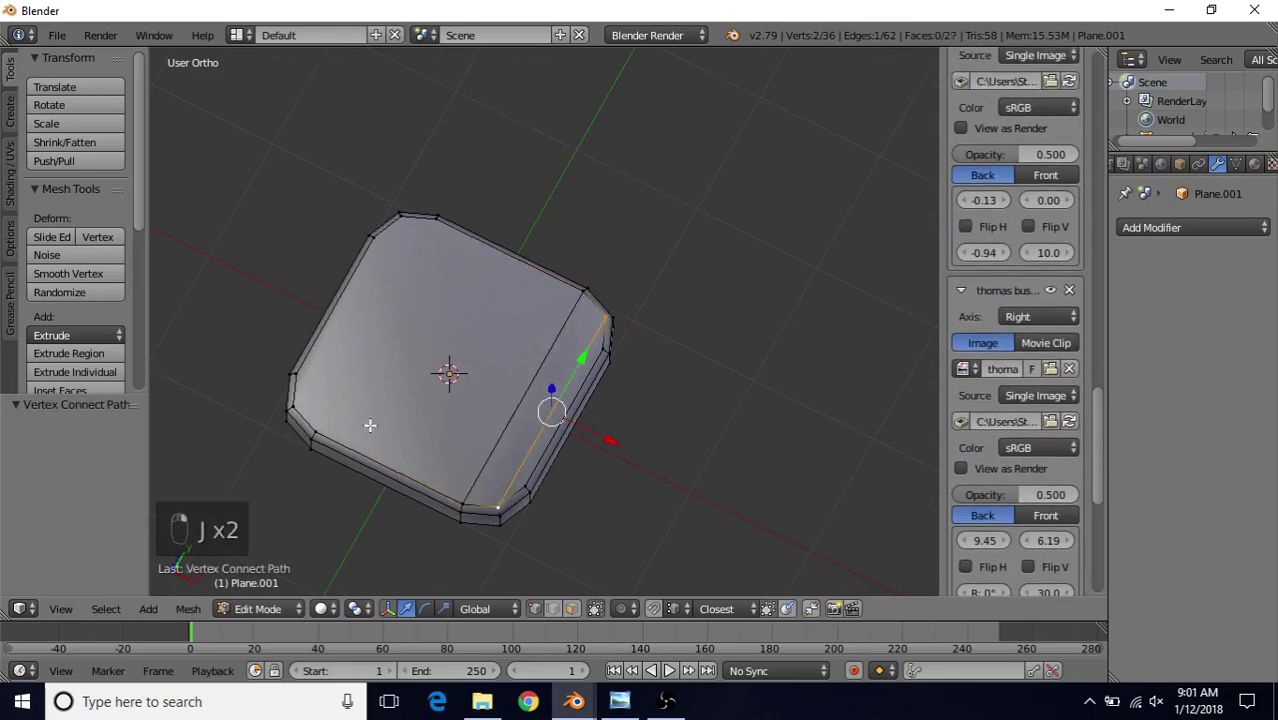
- Connect the two matching pairs of corner vertices near the upper face's negative X side, and return to Object Mode
right_click(340, 428)
right_click(405, 240, "shift")
key("j")
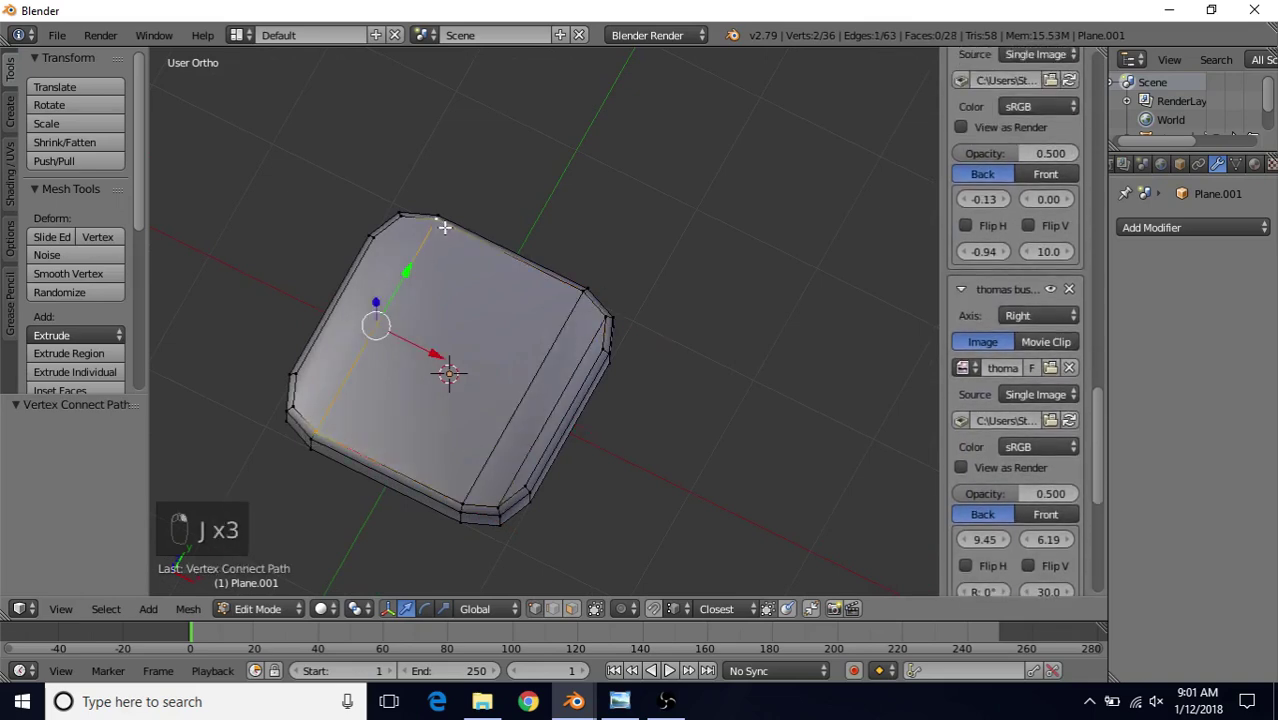
right_click(390, 255)
right_click(312, 397, "shift")
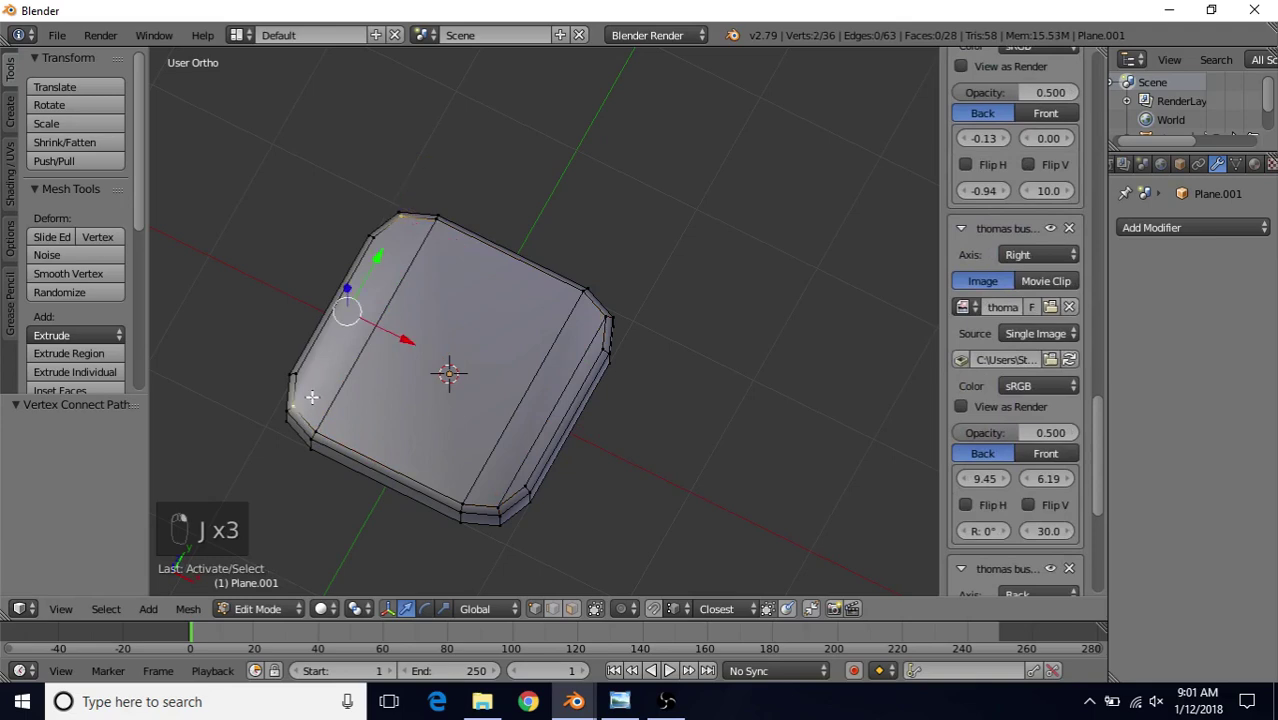
key("j")
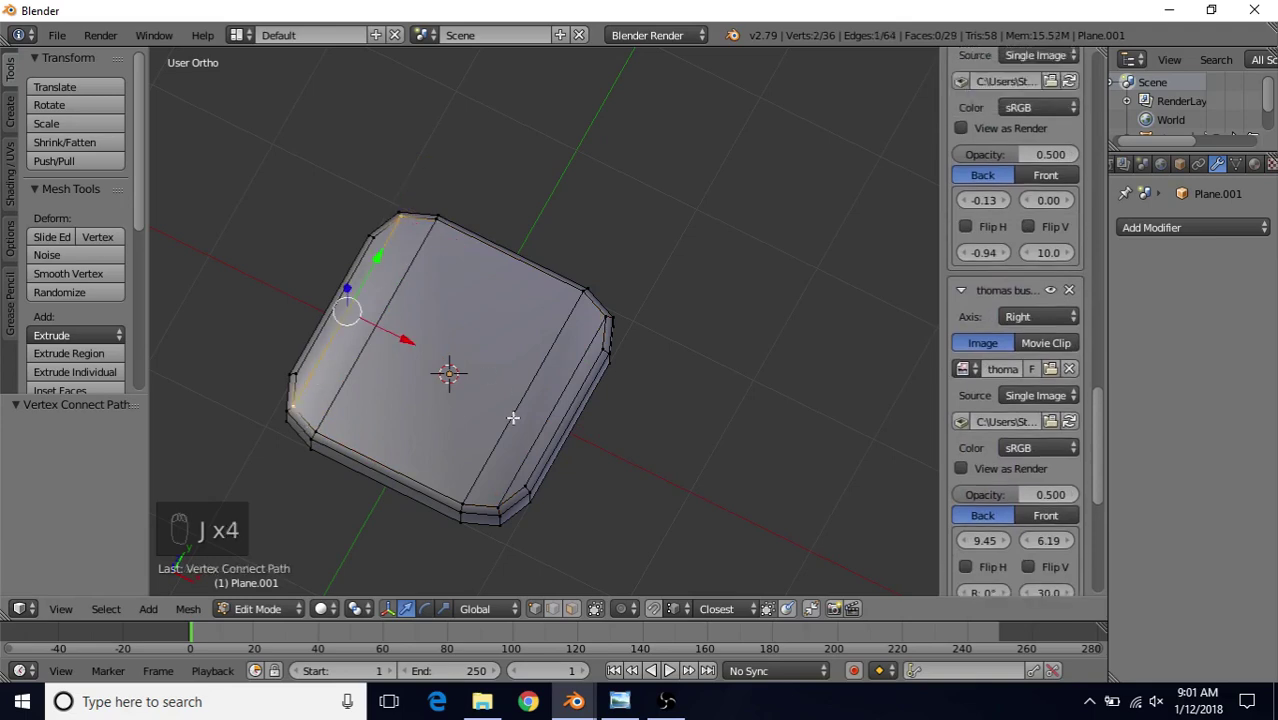
scroll(512, 418, "down", 3)
key("Tab")
middle_click_drag(520, 360, 530, 290)
- Add a cube at the origin, then in Edit Mode shrink it and raise it about 0.785 along Z above the slab
left_click(11, 110)
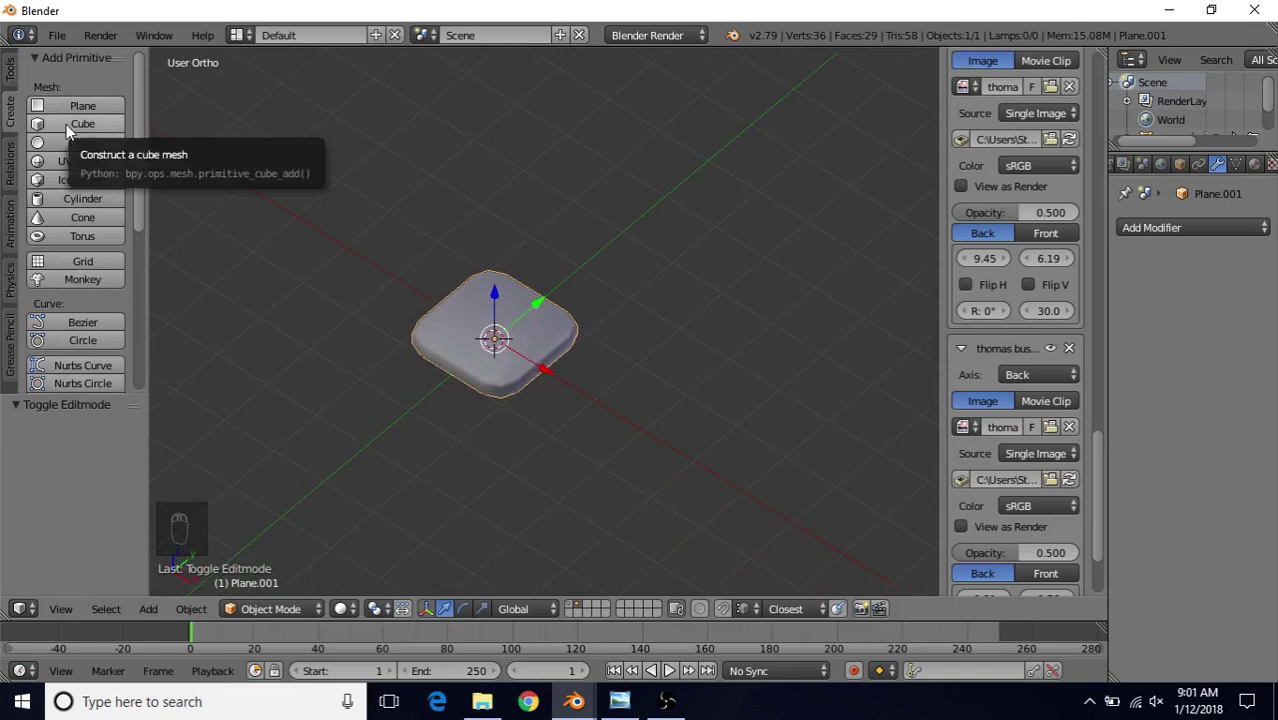
left_click(66, 124)
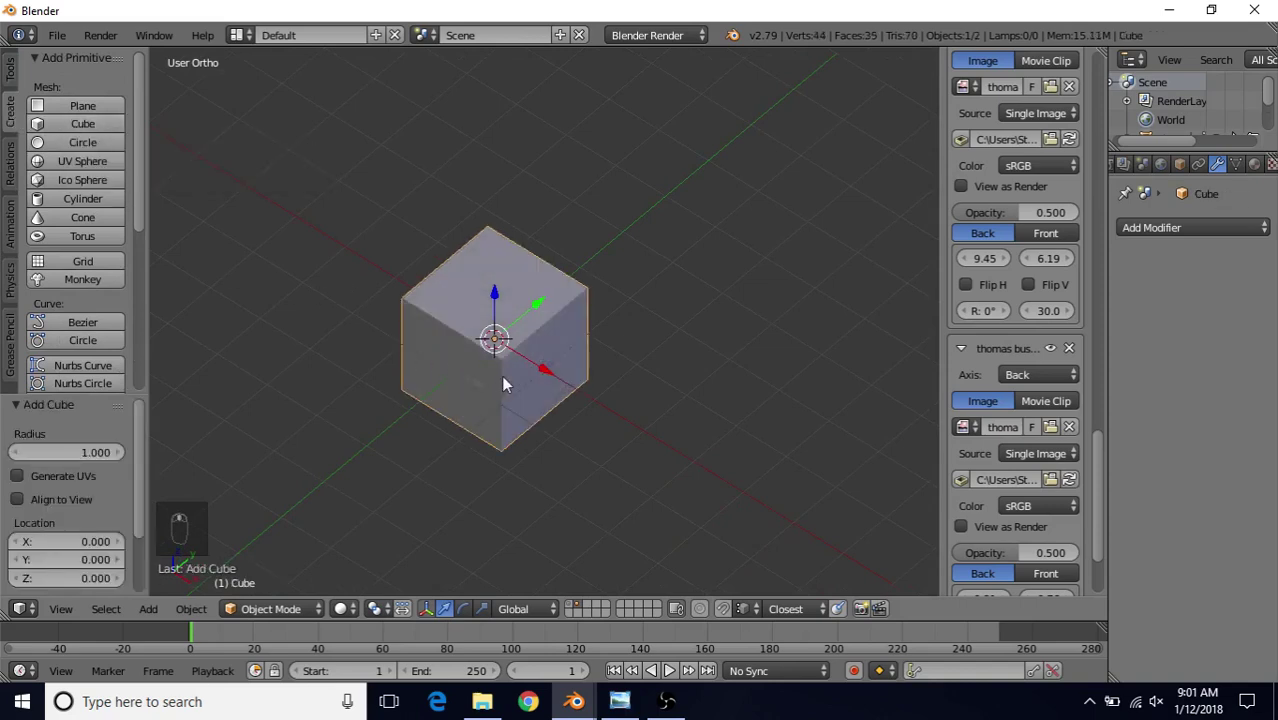
middle_click_drag(503, 378, 548, 366)
key("Tab")
key("s")
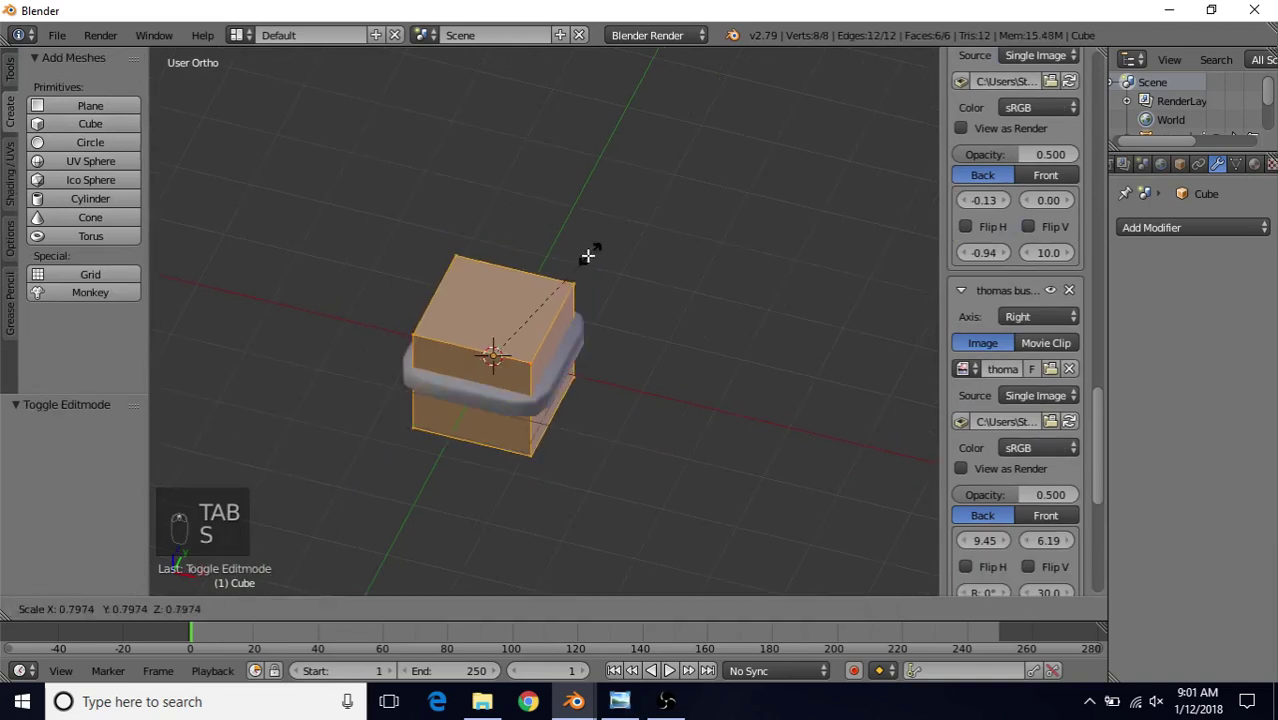
left_click(528, 313)
left_click_drag(497, 308, 497, 258)
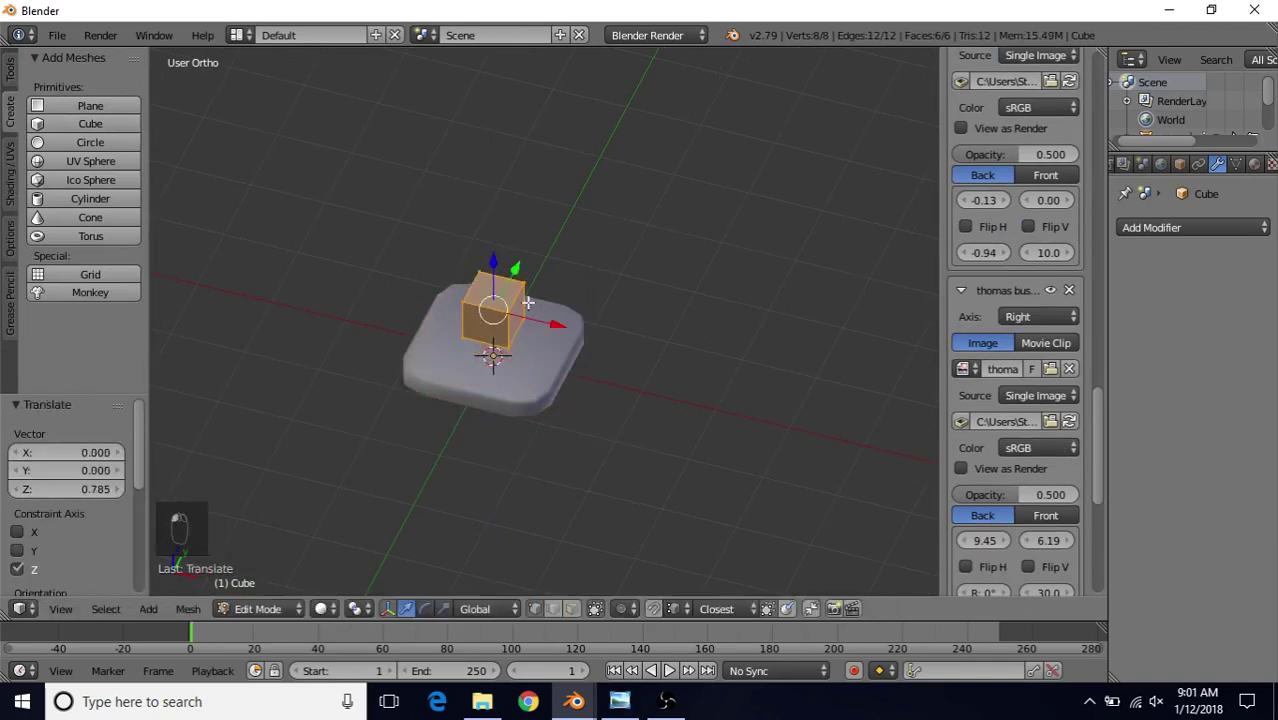
- Flatten the small cube to about 0.256 along Z and scale it uniformly by about 0.689
middle_click_drag(520, 290, 535, 275, "shift")
scroll(561, 280, "up", 2)
key("s")
key("z")
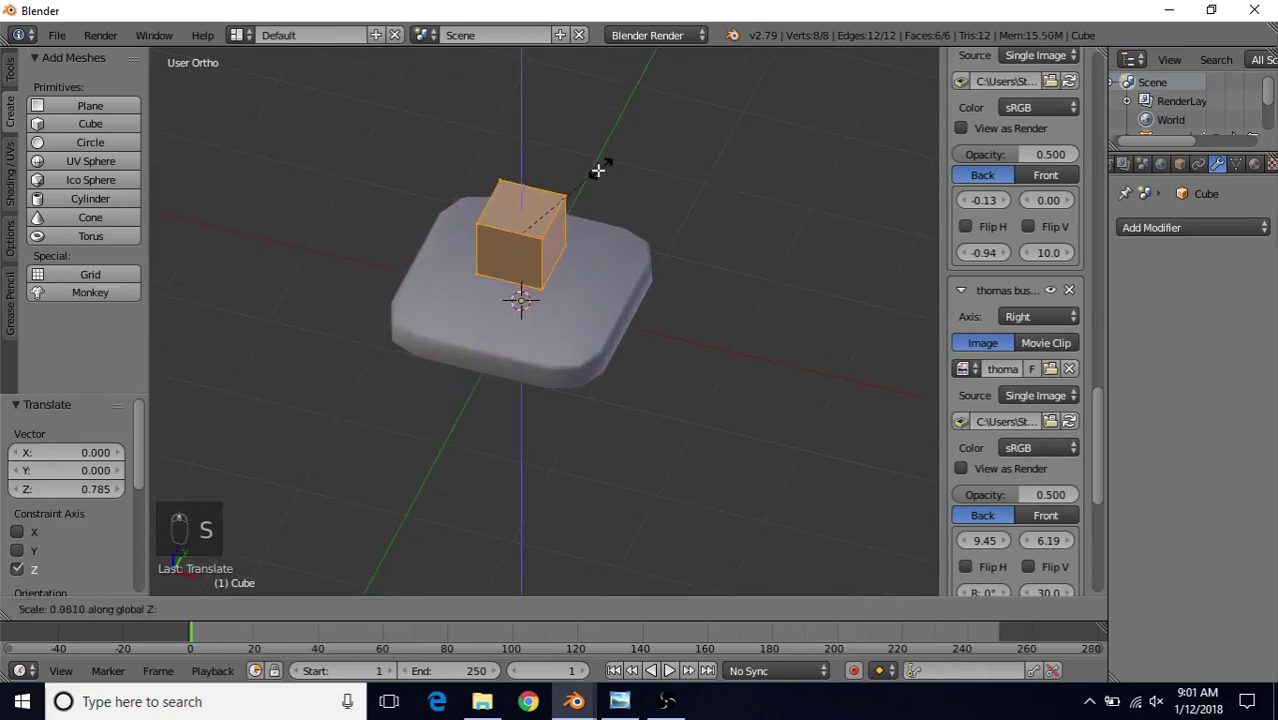
left_click(540, 218)
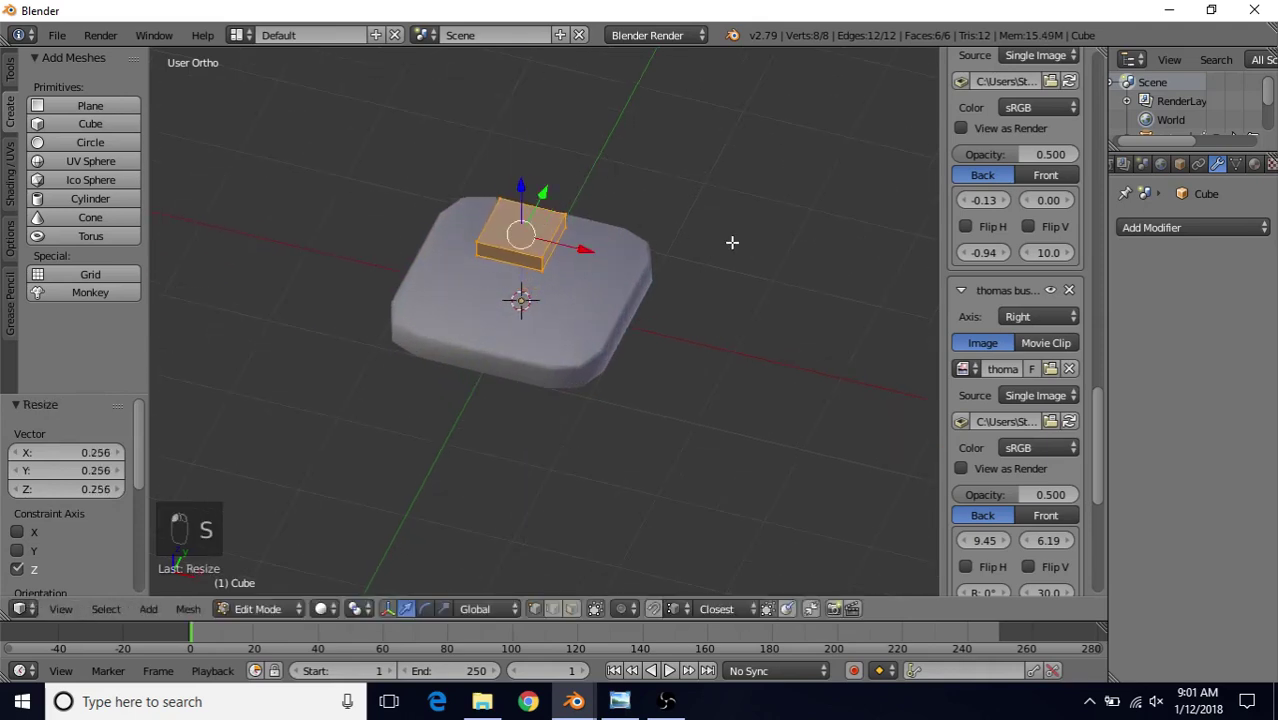
key("s")
left_click(665, 243)
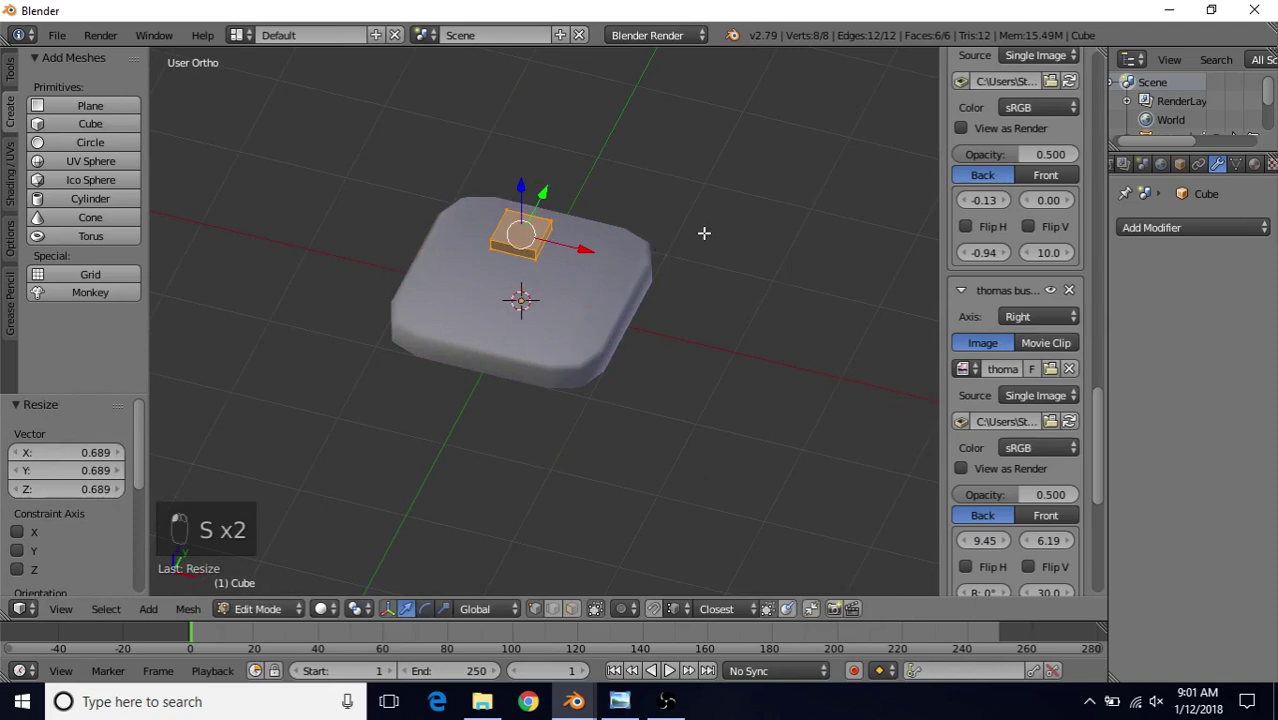
- Narrow the flattened block along X to a strip and move it about -0.59 along X towards the slab's side
key("s")
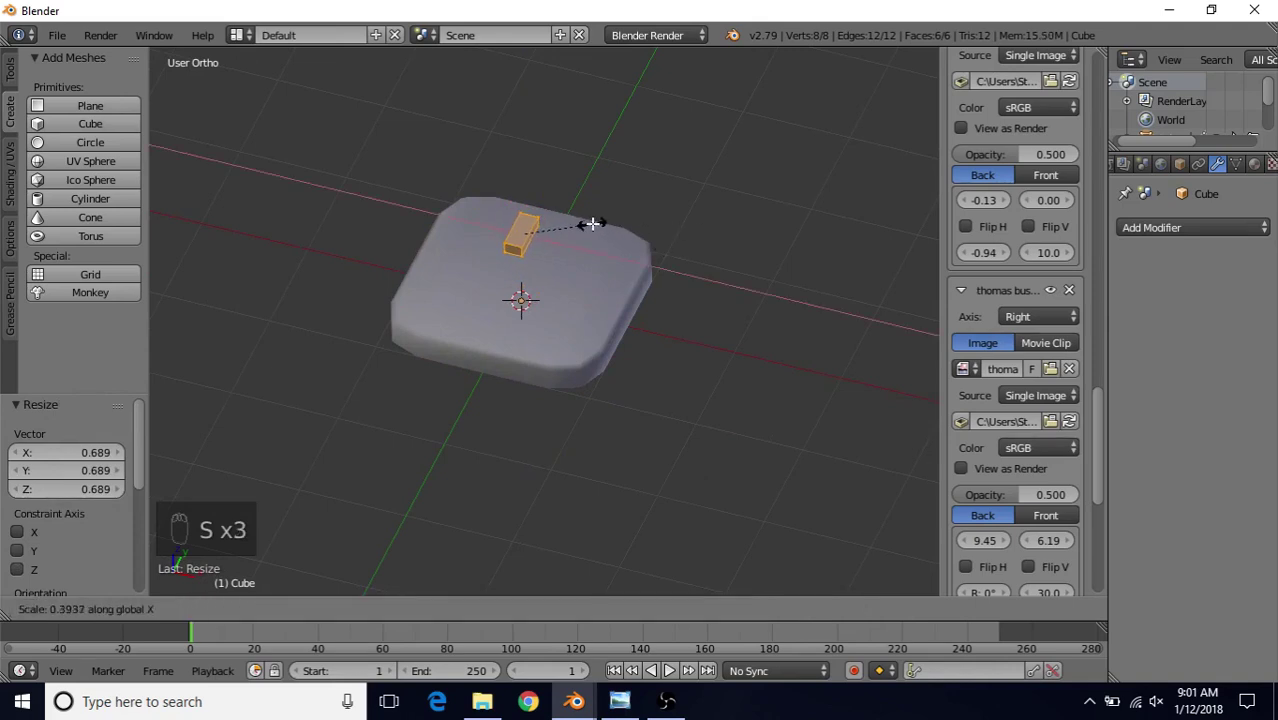
left_click(600, 228)
middle_click_drag(609, 232, 726, 279, "shift")
left_click_drag(722, 282, 667, 316)
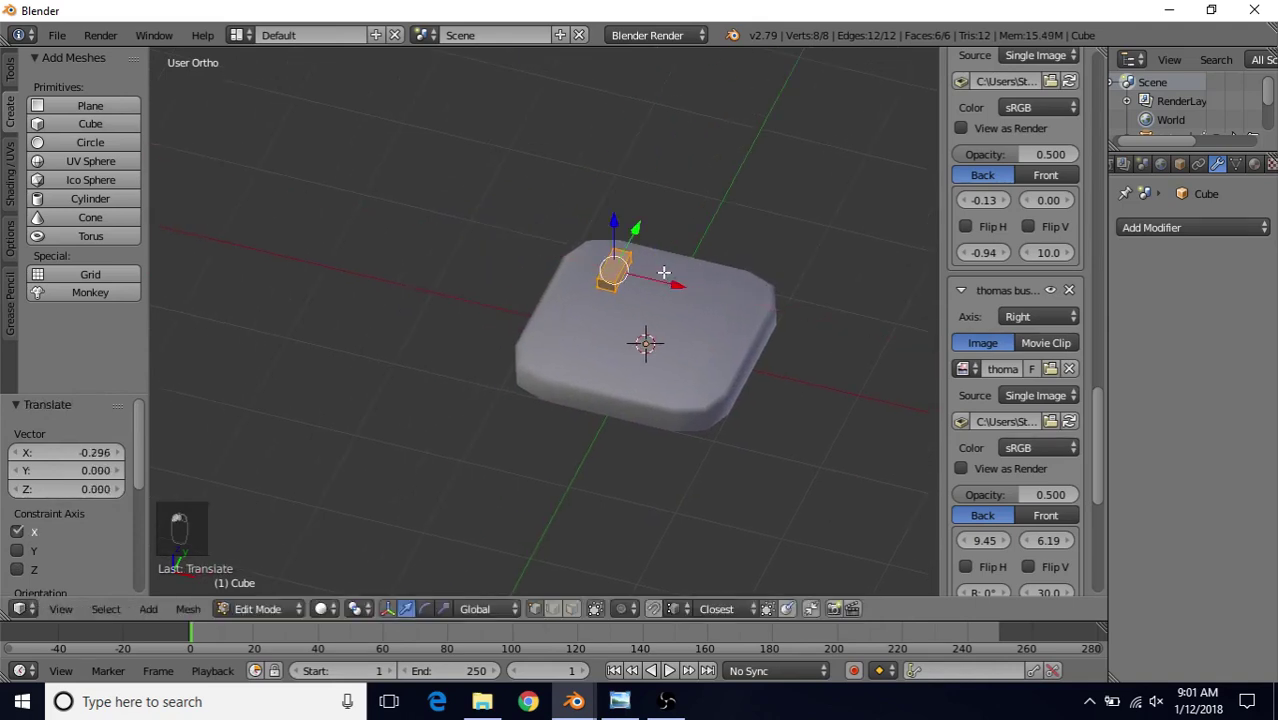
key("KP_7")
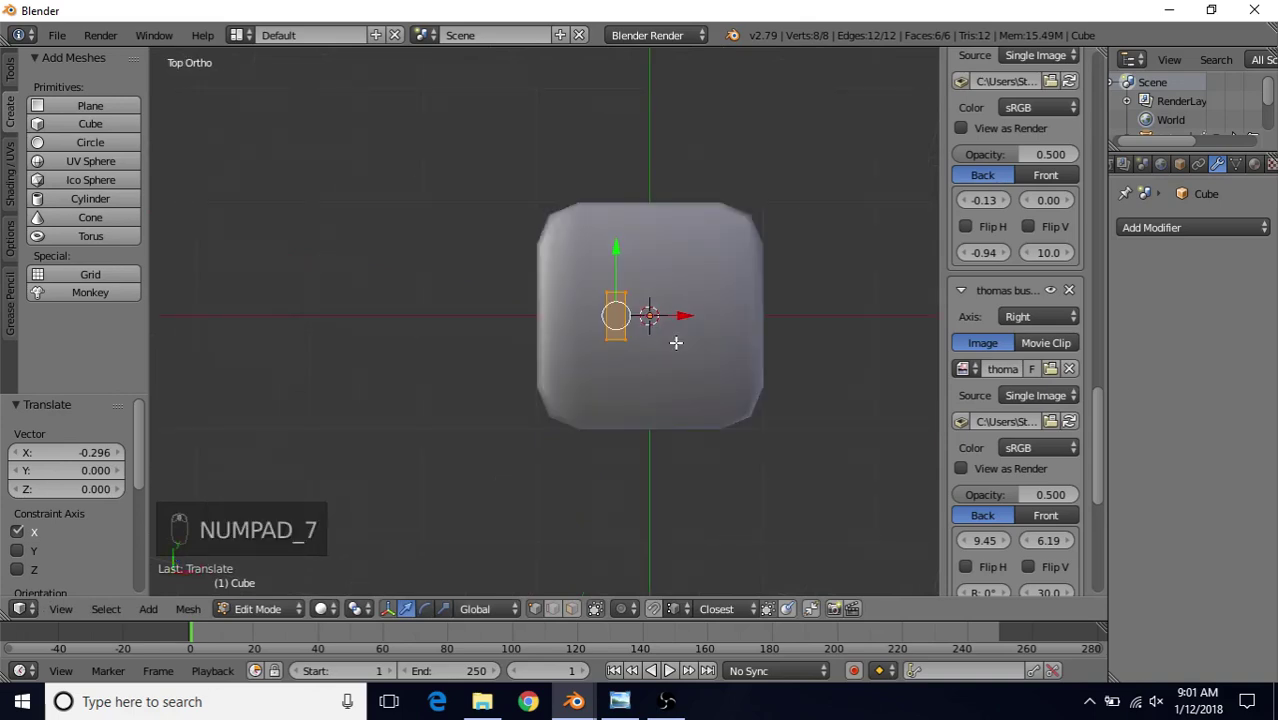
scroll(676, 342, "up", 1)
left_click_drag(676, 317, 654, 315)
middle_click_drag(656, 314, 589, 368, "shift")
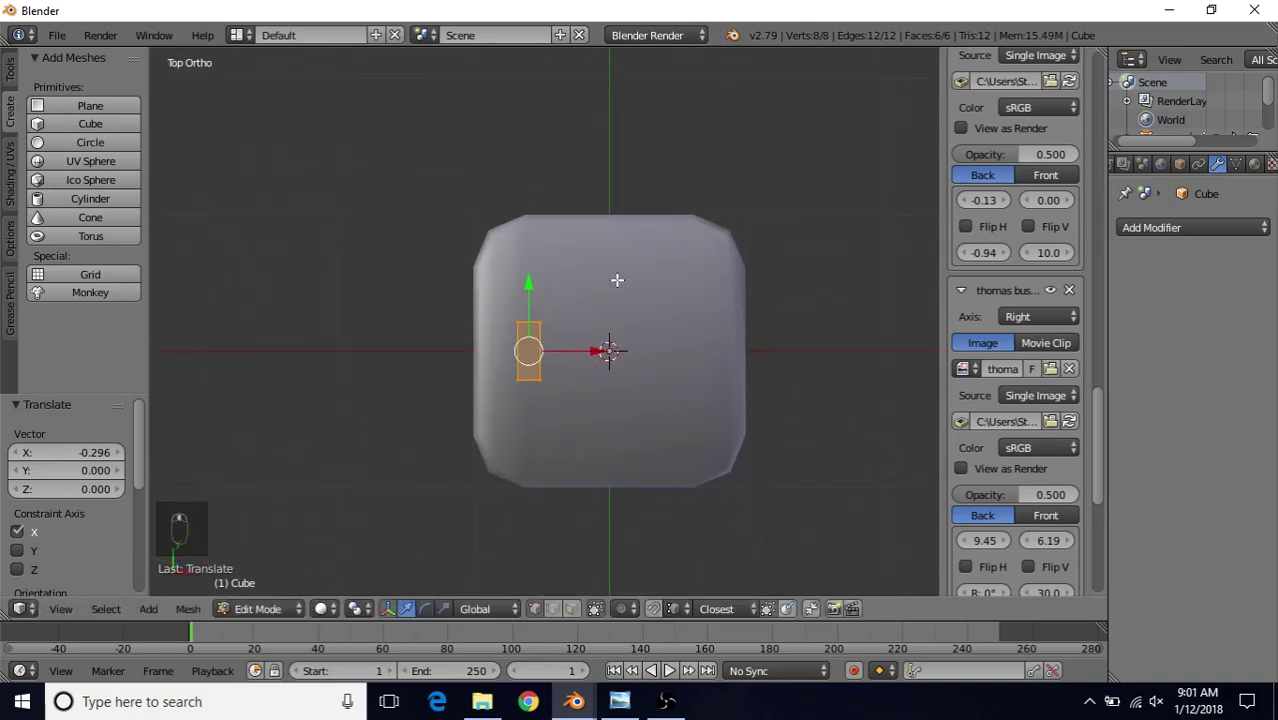
- Lengthen the strip by a factor of about 3.58 along Y and widen it by about 1.252 along X
key("s")
key("y")
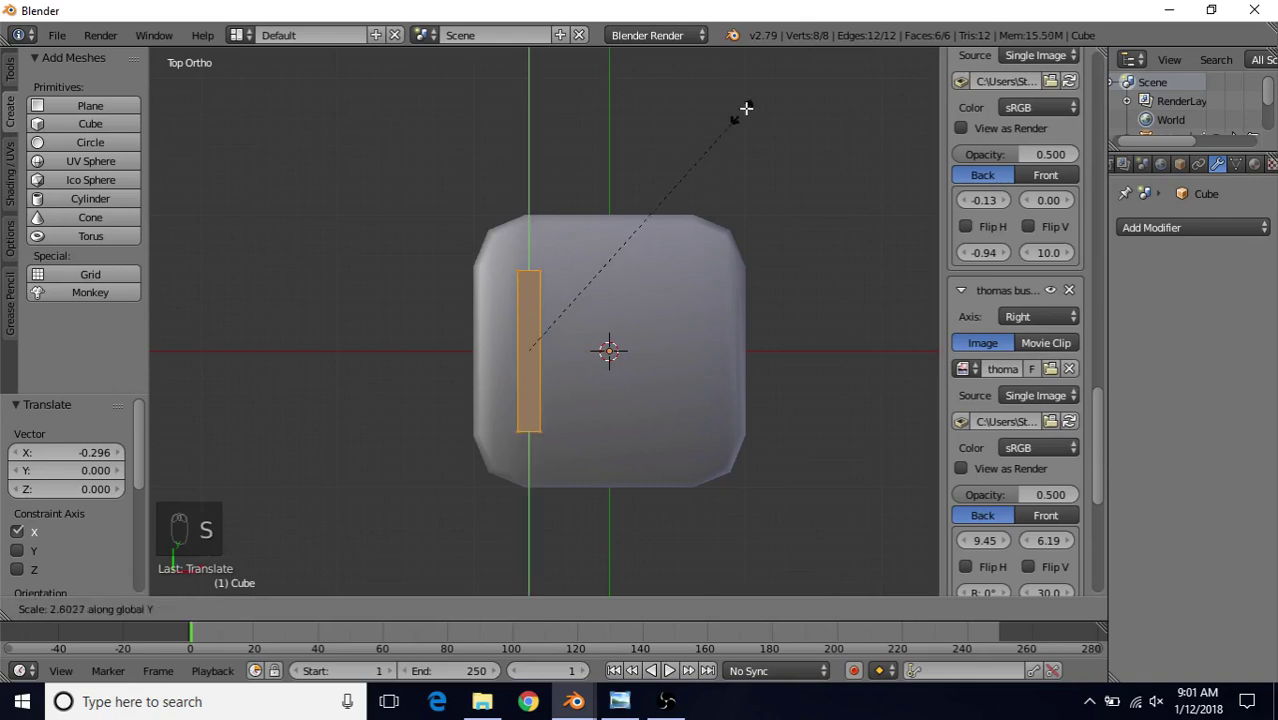
left_click(813, 65)
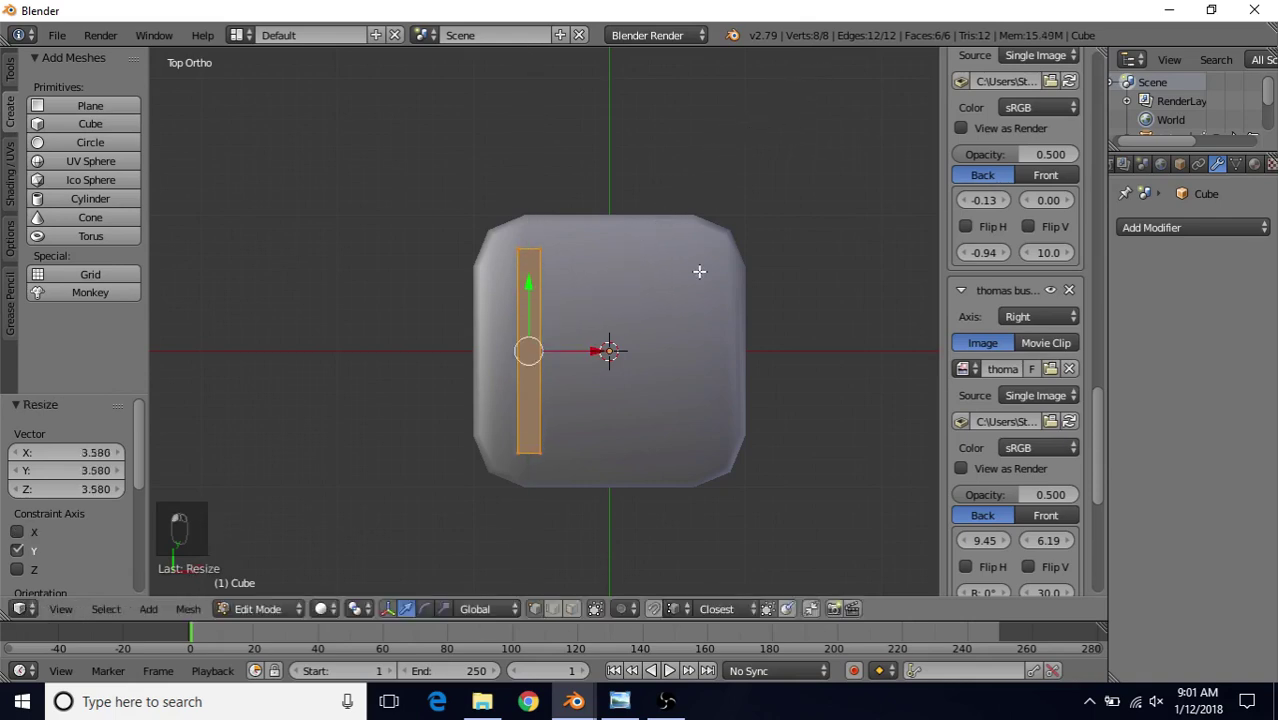
key("s")
key("x")
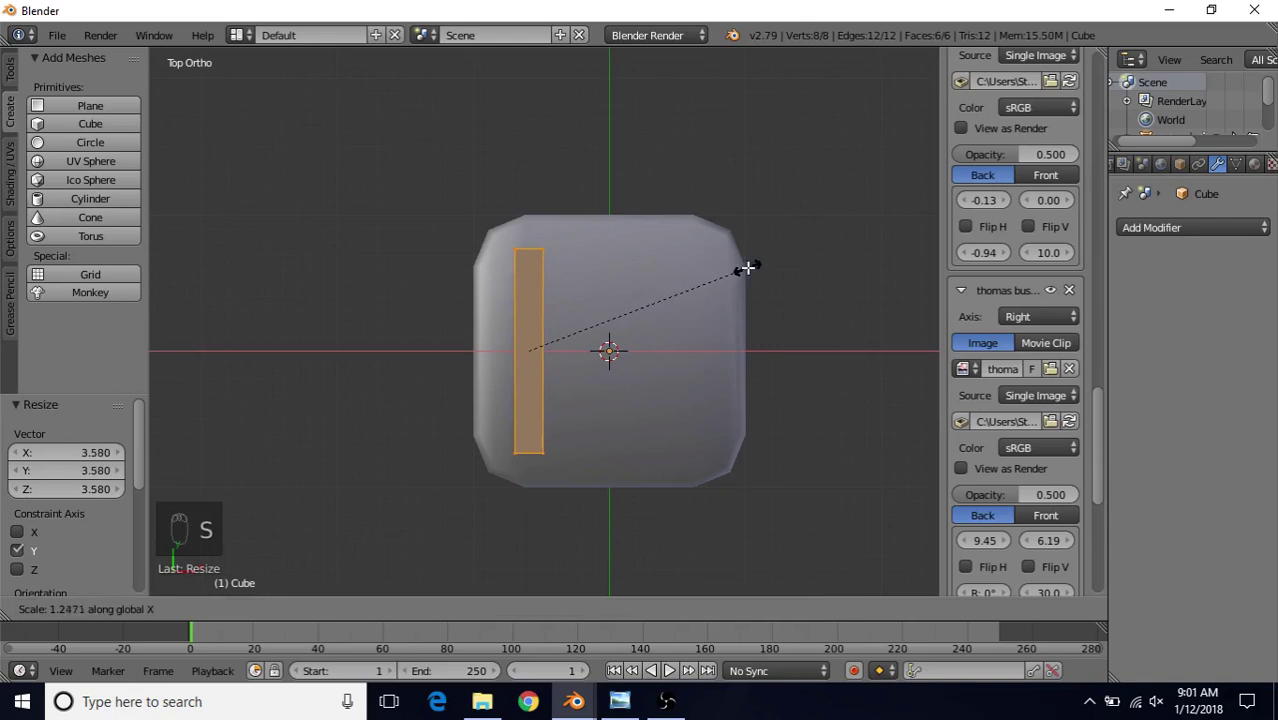
left_click(748, 268)
- Move the bar about 0.028 along X and lower it about 0.489 along Z into the slab's upper surface
key("g")
key("x")
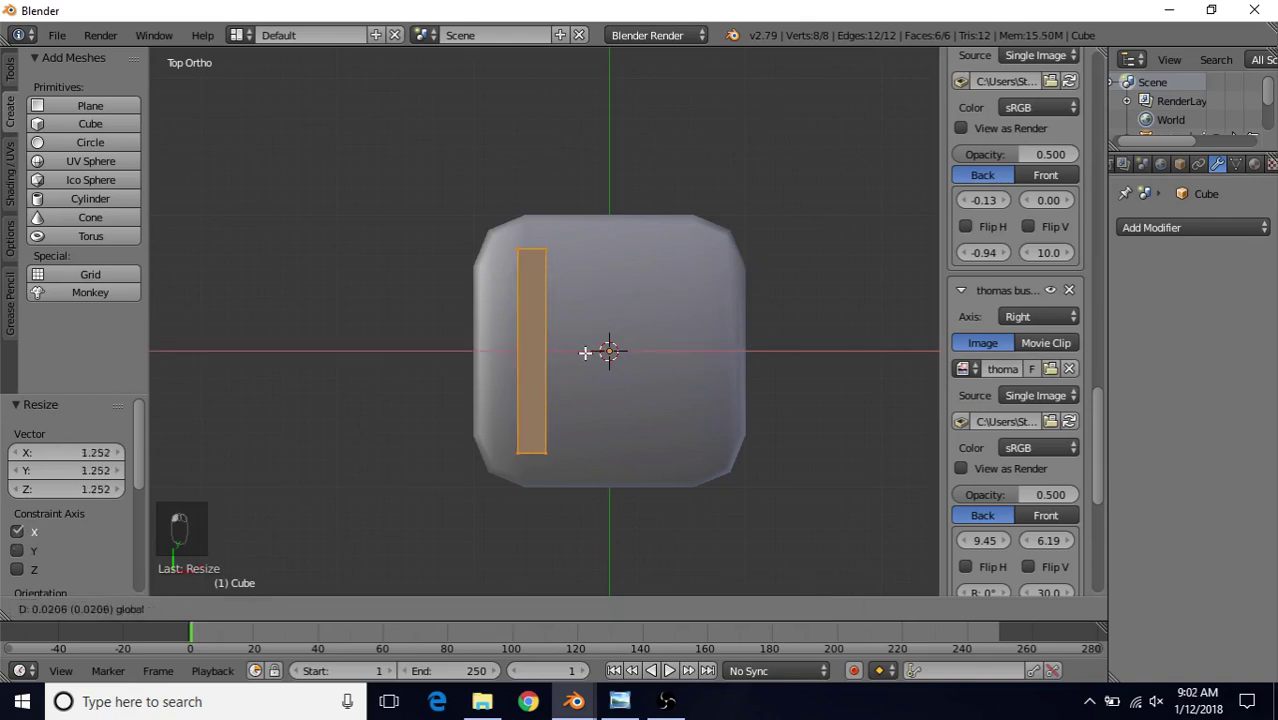
left_click(587, 353)
middle_click_drag(644, 366, 580, 379, "shift")
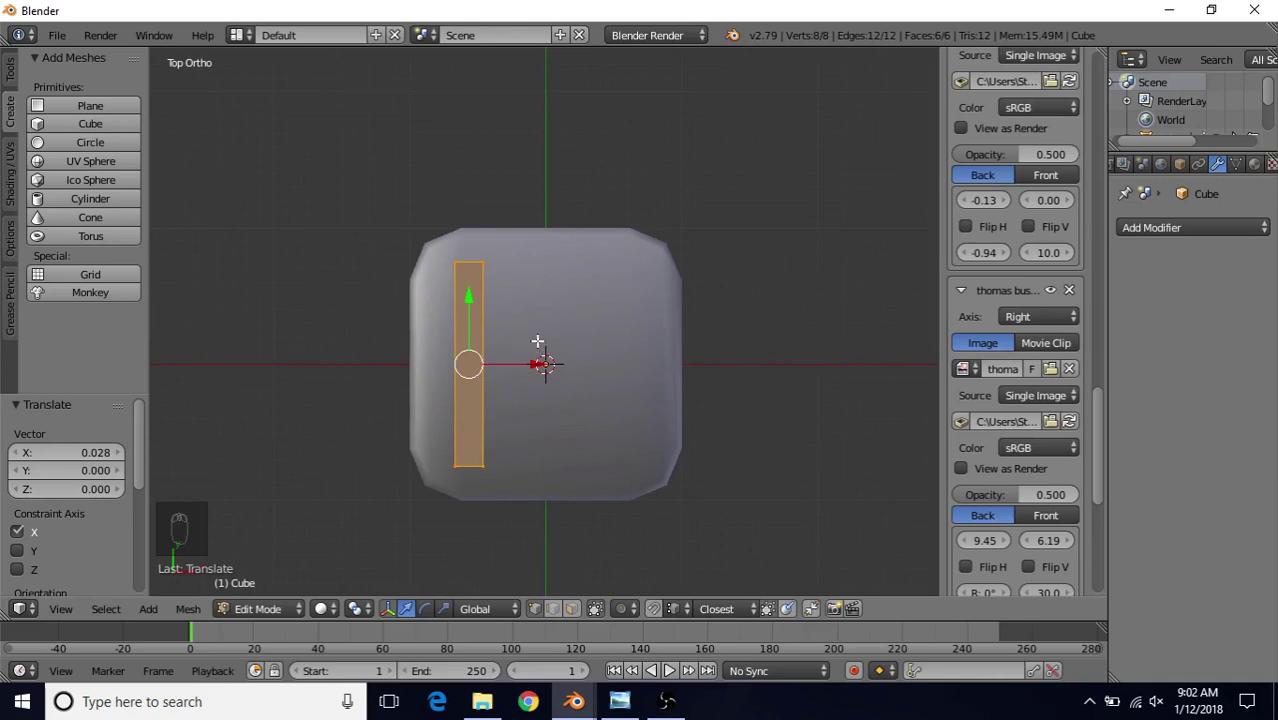
middle_click_drag(537, 342, 488, 145)
left_click_drag(467, 144, 648, 311)
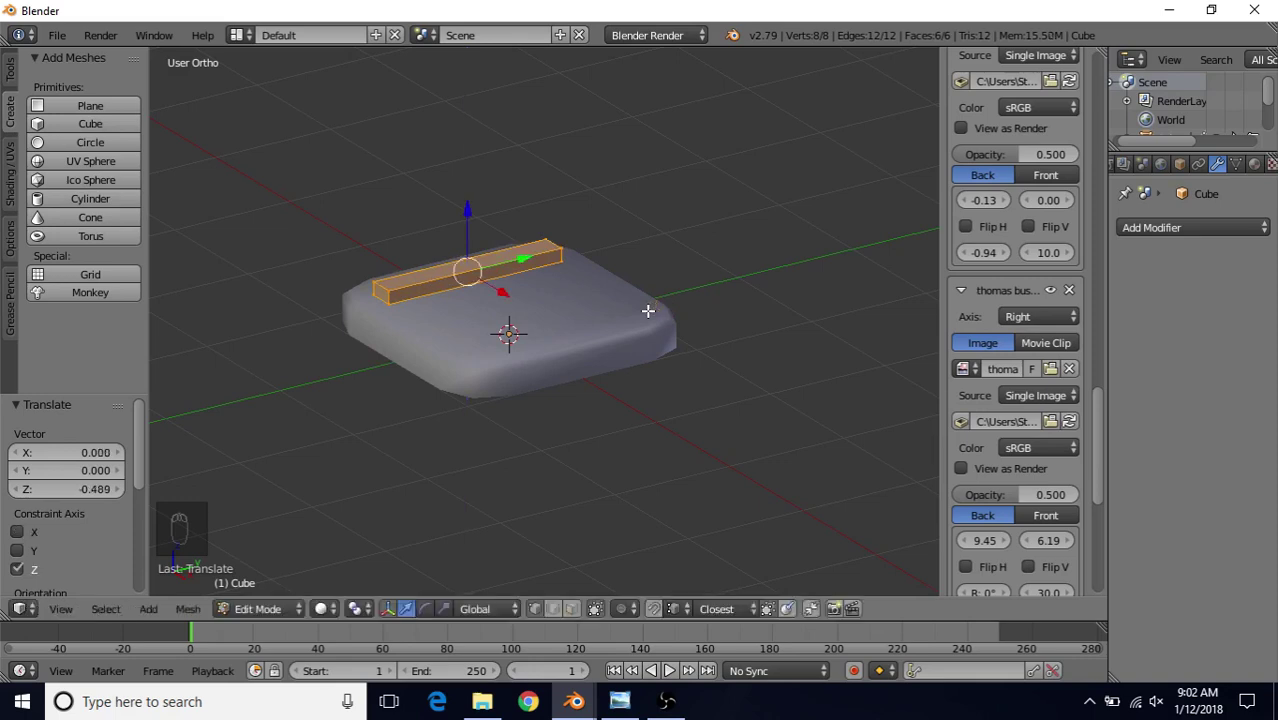
middle_click_drag(505, 277, 624, 327)
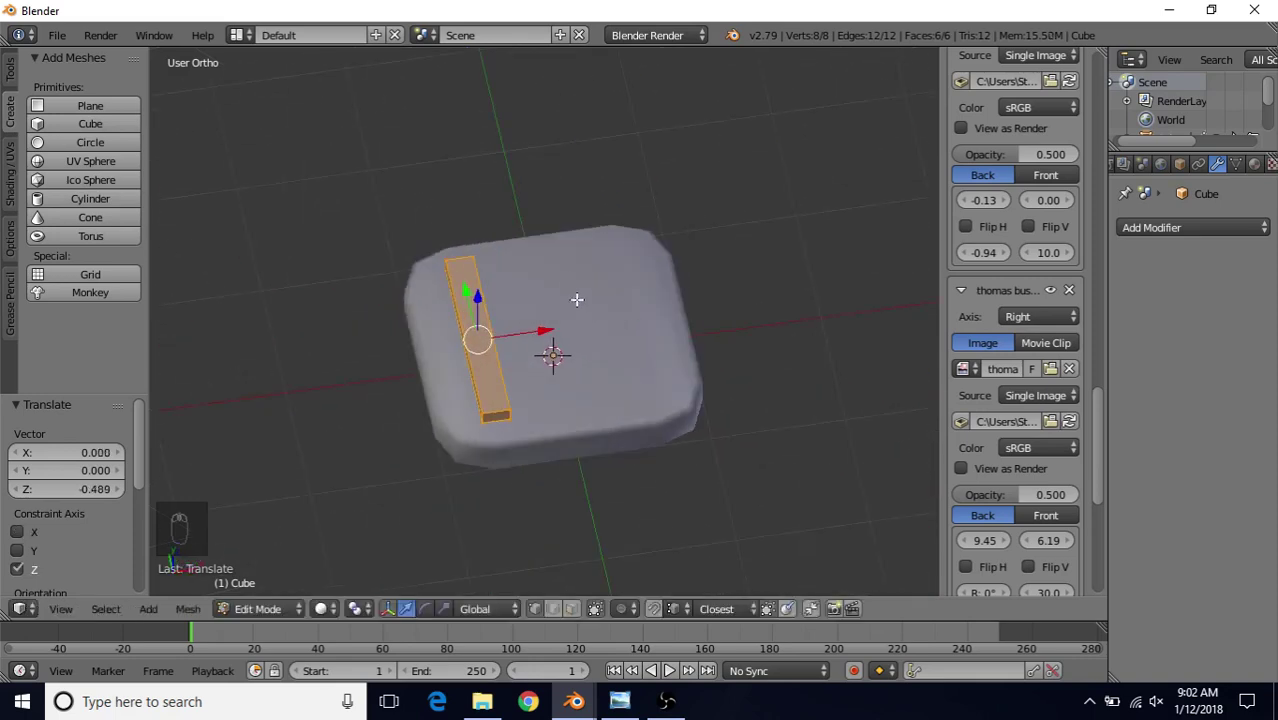
middle_click_drag(575, 278, 557, 270)
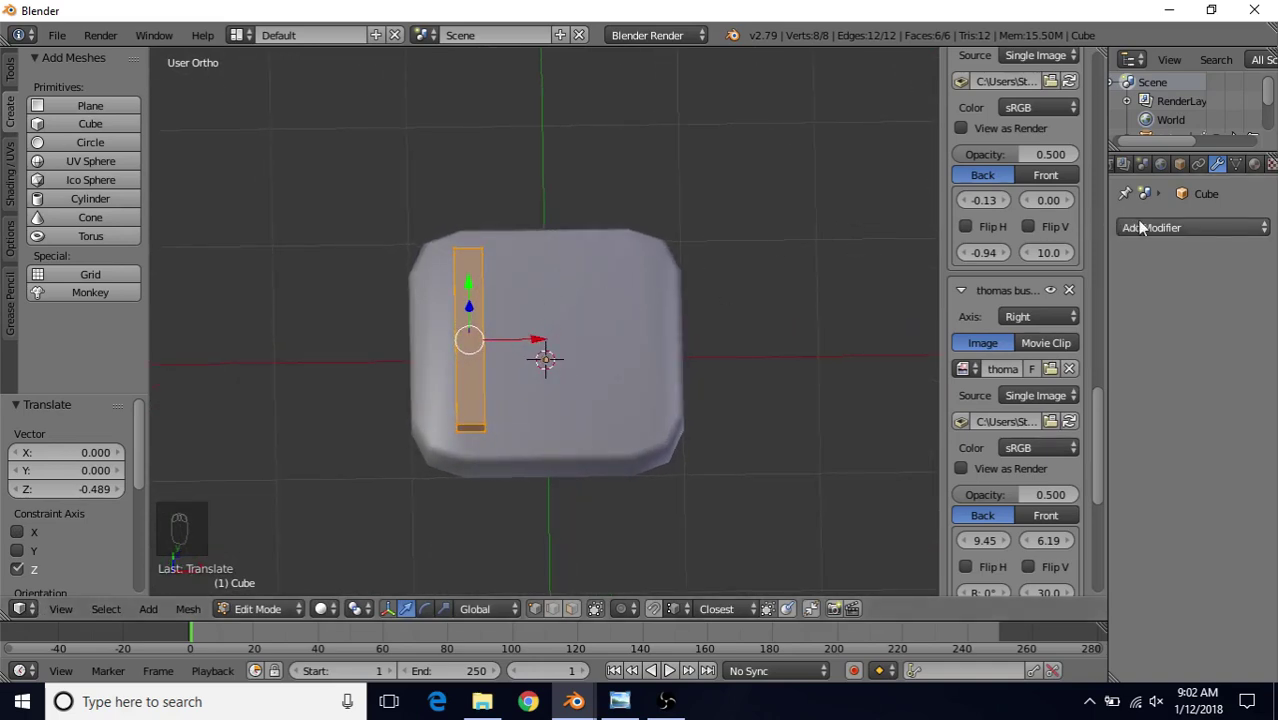
- Duplicate the bar, shift the copy about 0.558 along X, and centre it by setting its median X to 0
key("shift+d")
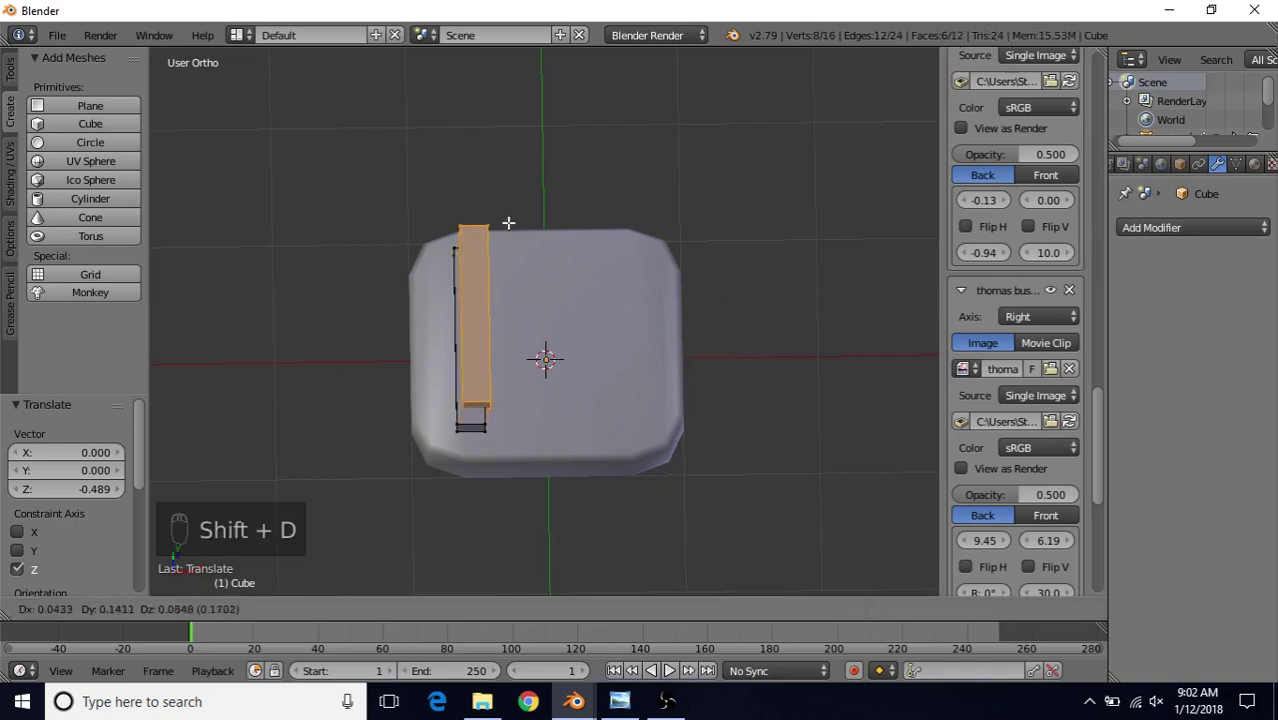
right_click(511, 244)
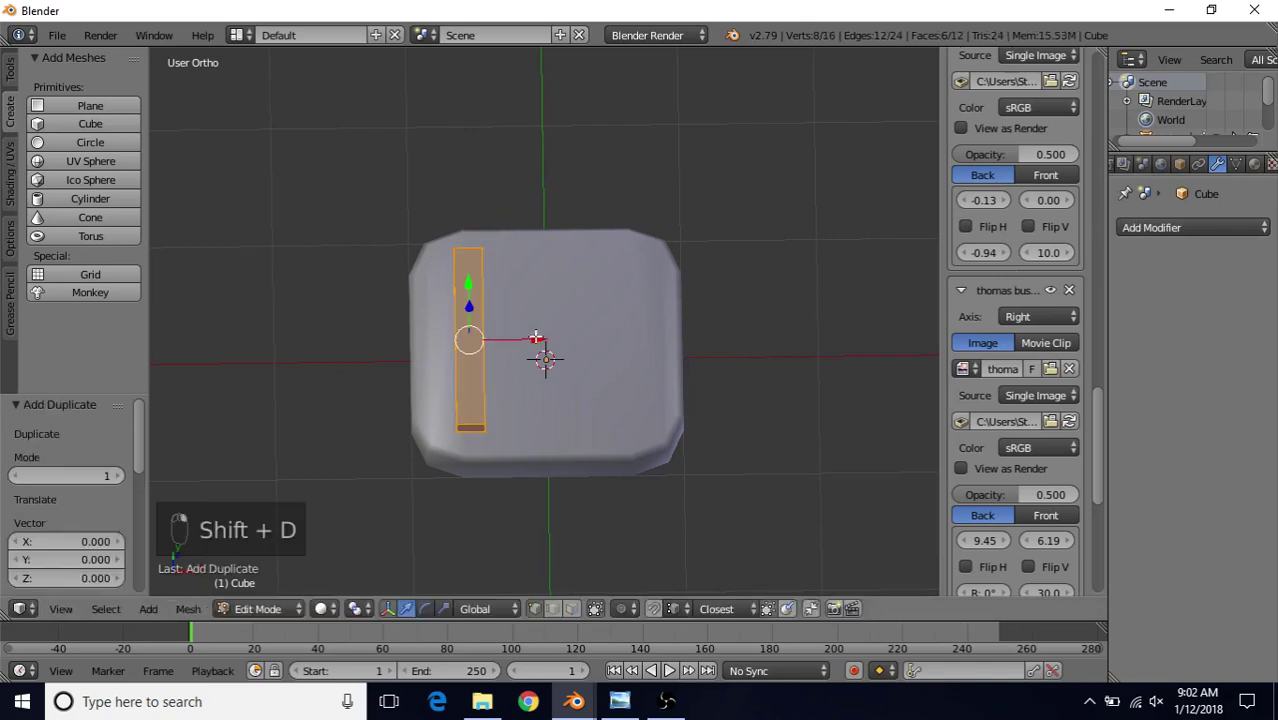
left_click_drag(536, 338, 612, 338)
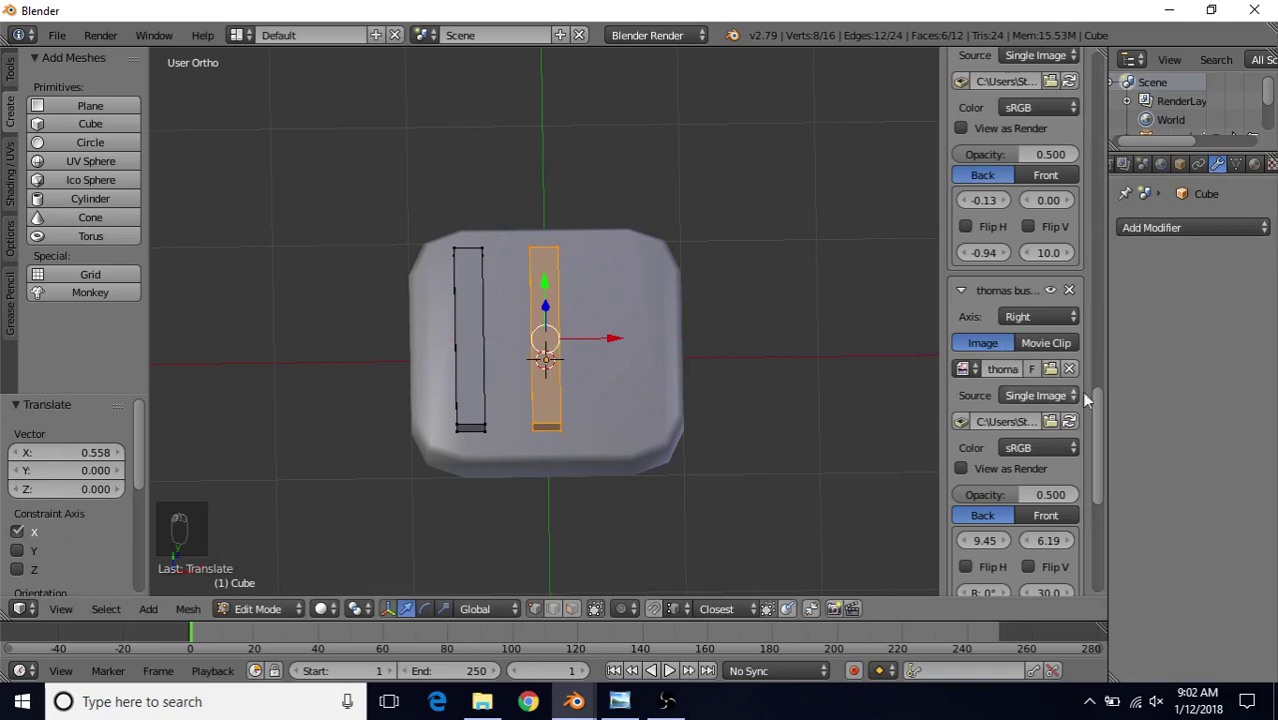
left_click_drag(1100, 403, 1115, 62)
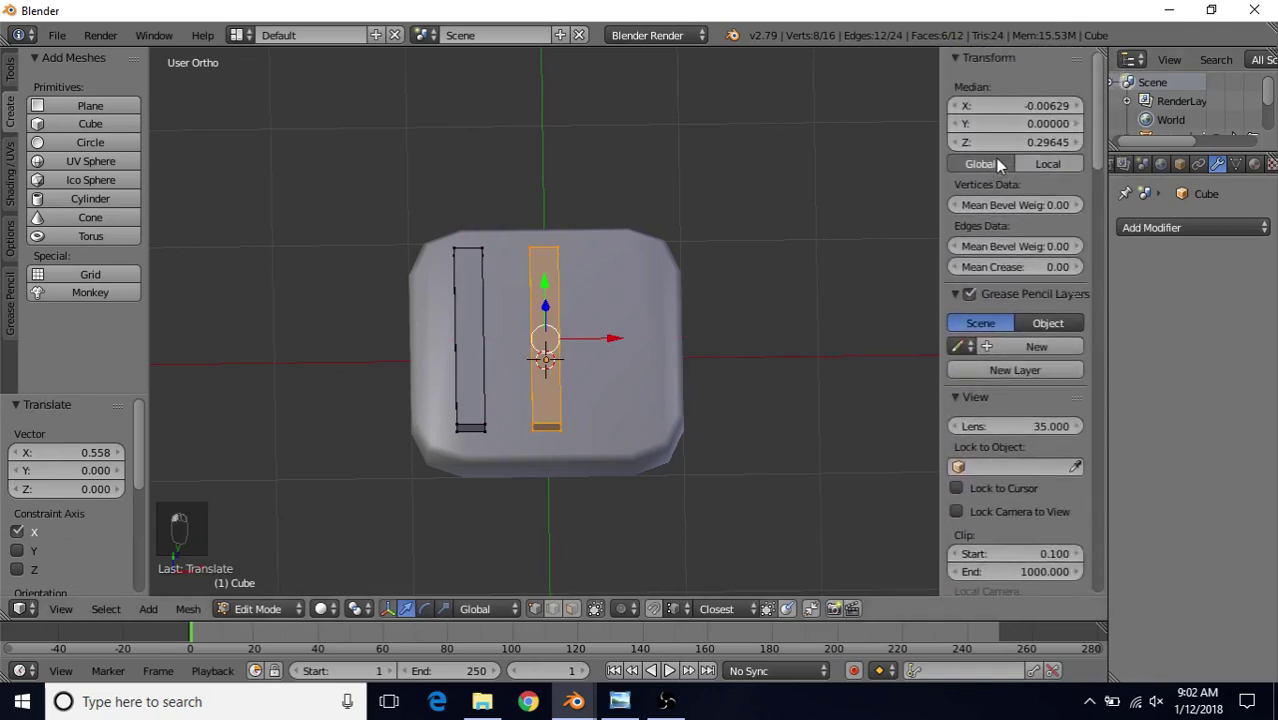
left_click(1029, 108)
type("0")
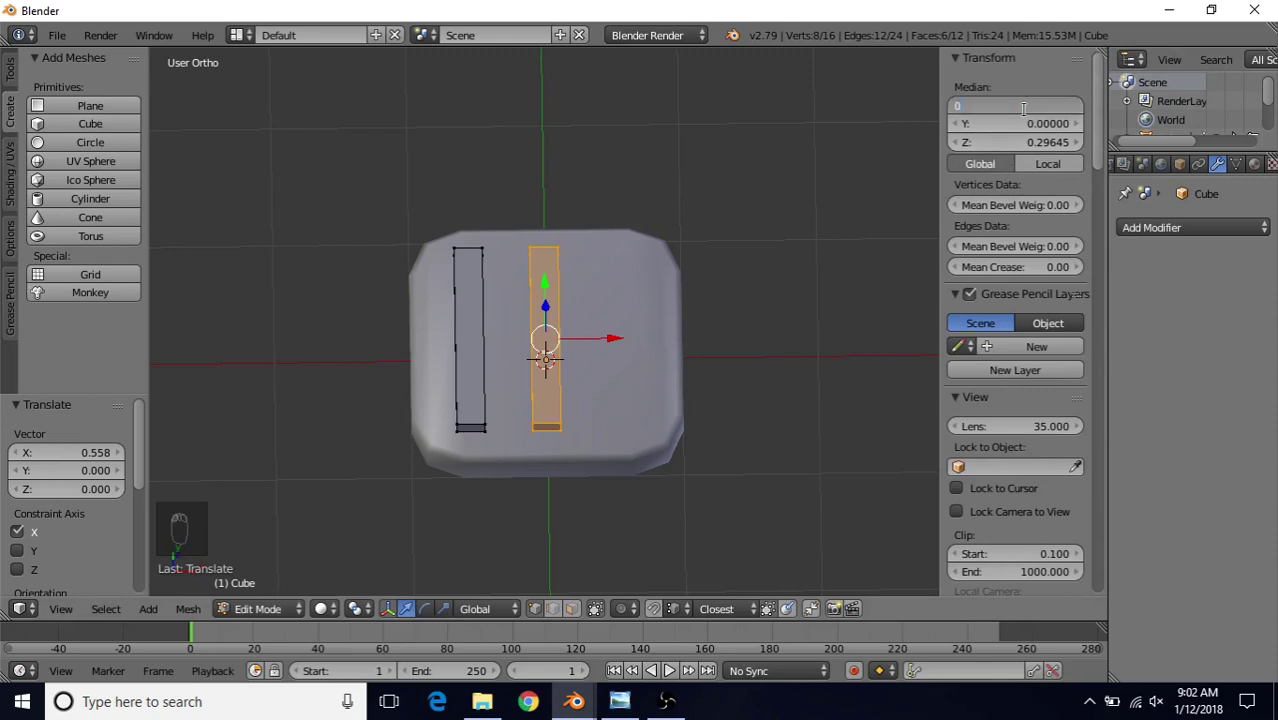
key("Return")
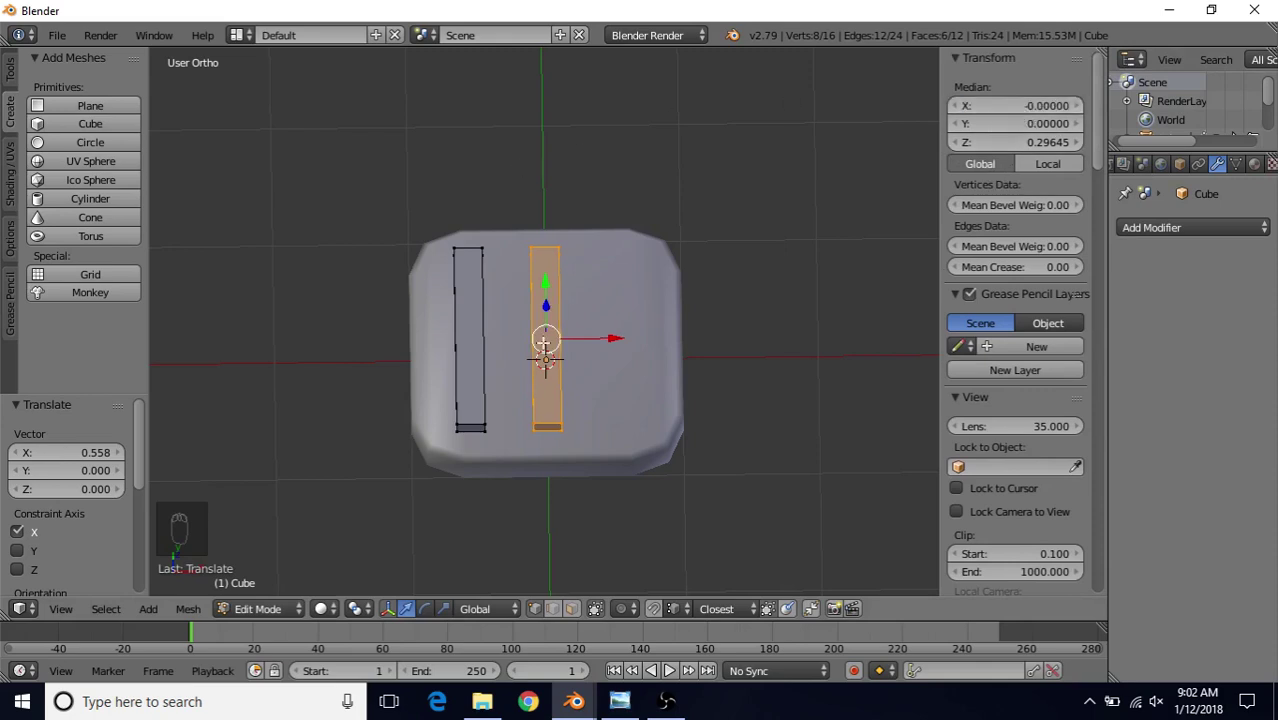
- Add a single centred loop cut across the width of the middle bar
middle_click_drag(568, 302, 707, 337)
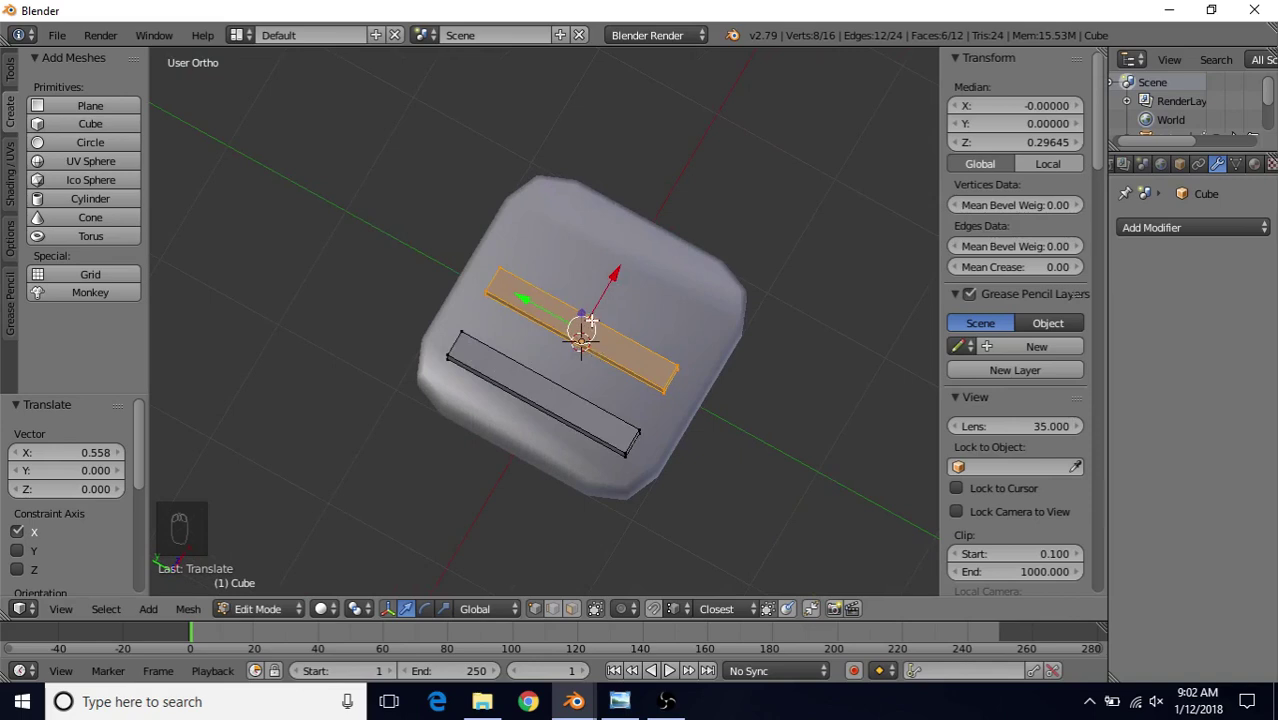
key("ctrl+r")
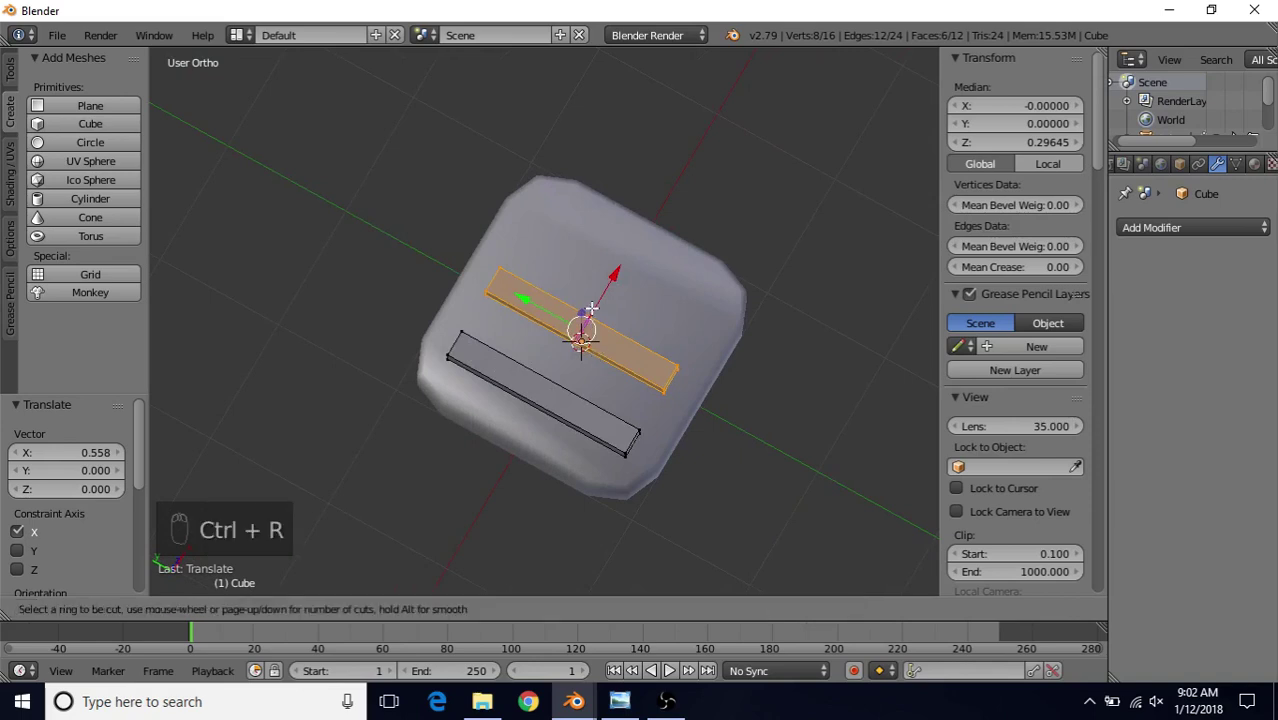
left_click(591, 308)
right_click(591, 308)
- Delete the four end vertices at the middle bar's positive-Y end, shortening the bar to half its length
middle_click_drag(597, 287, 667, 211)
scroll(667, 211, "up", 2)
right_click(440, 243)
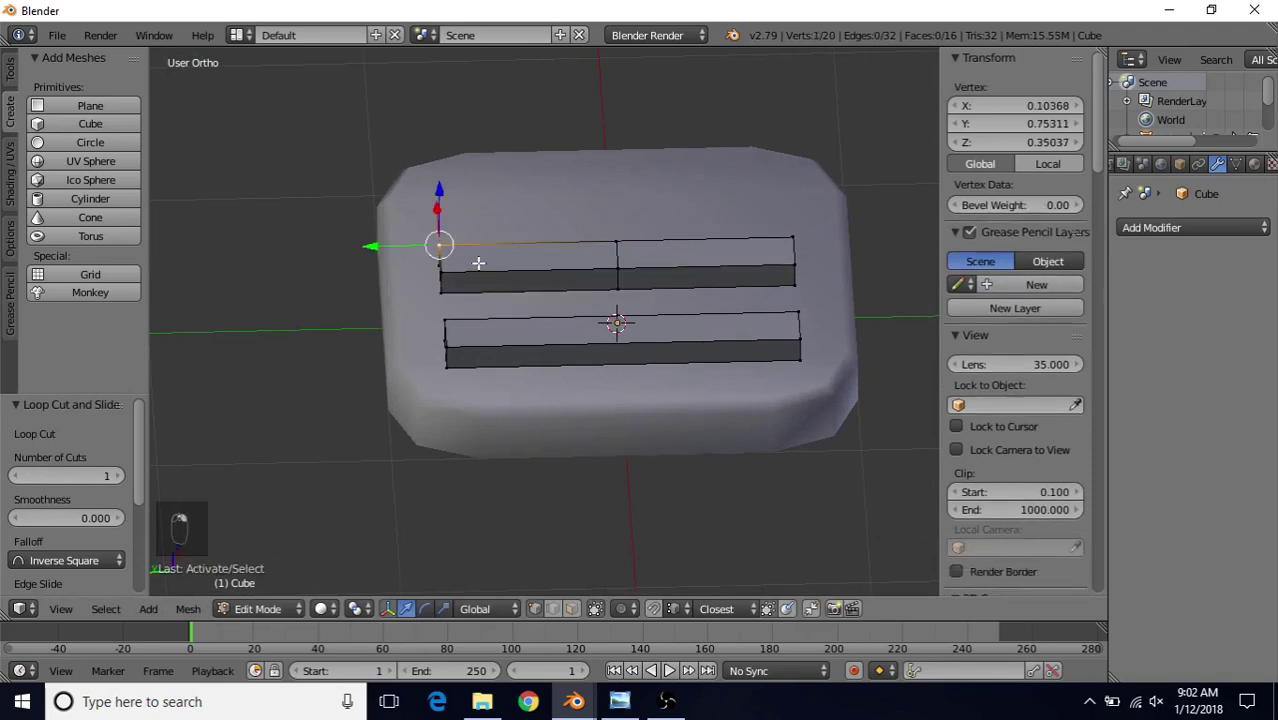
key("z")
key("c")
left_click_drag(442, 240, 437, 272)
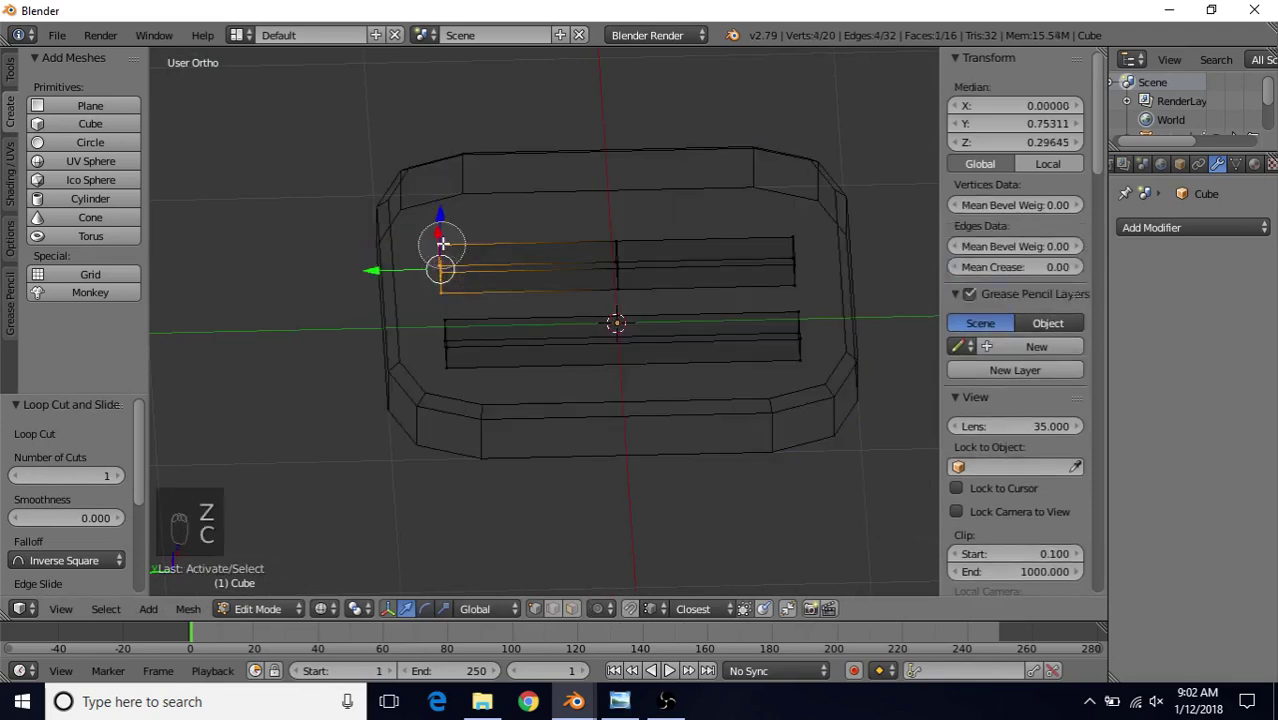
right_click(443, 244)
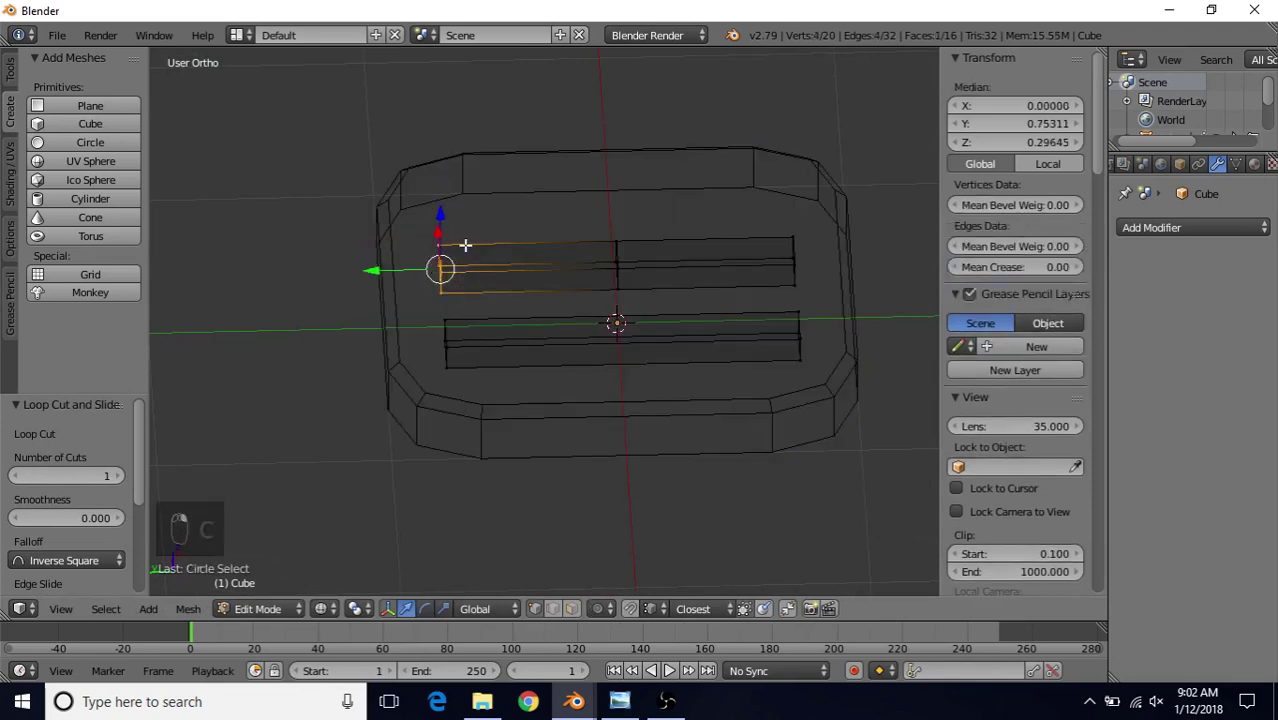
key("Delete")
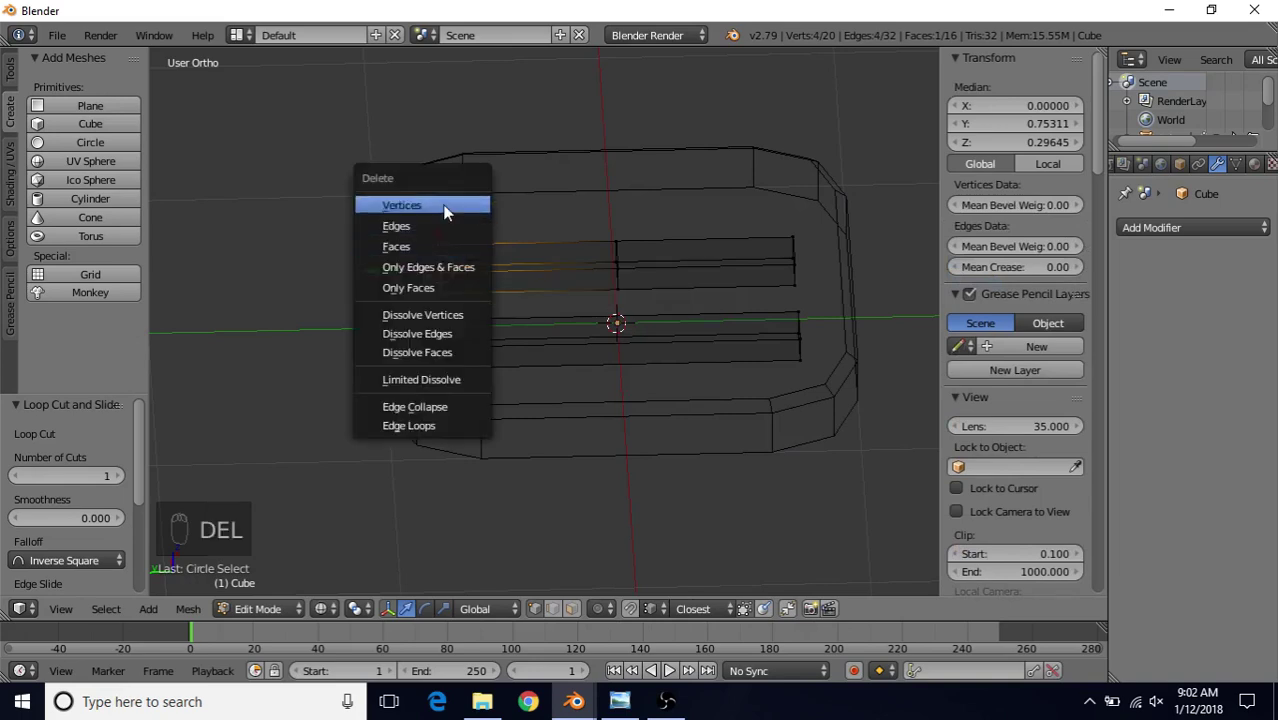
left_click(442, 204)
key("z")
- Fill the open end of the halved middle bar with a new face
middle_click_drag(547, 274, 654, 340)
scroll(662, 288, "up", 1)
scroll(610, 261, "up", 1)
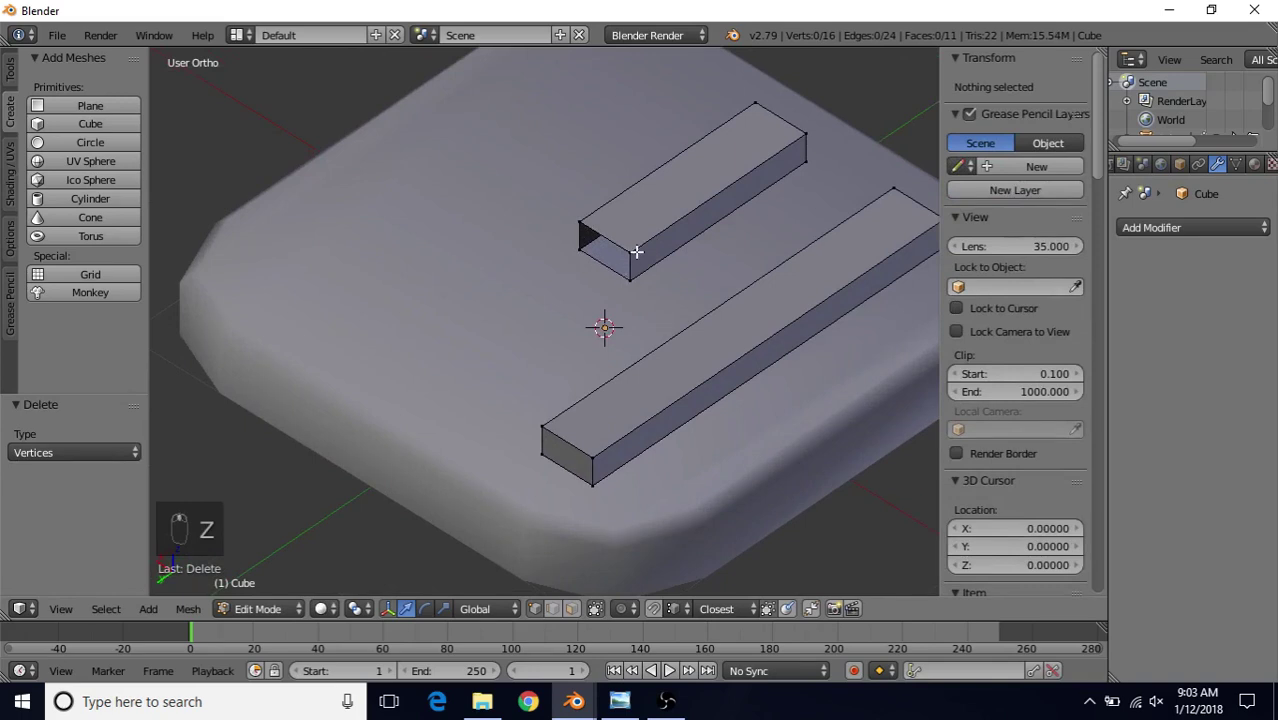
right_click(637, 252)
right_click(626, 262, "shift")
right_click(620, 281, "shift")
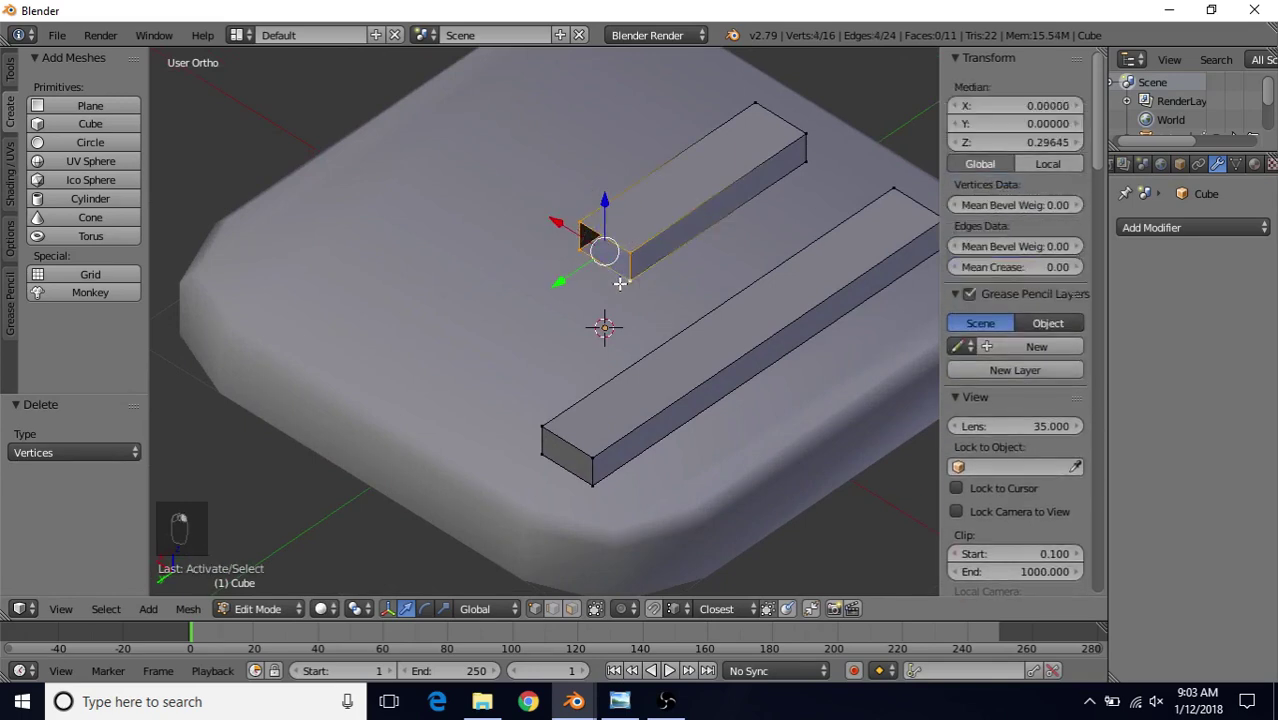
key("f")
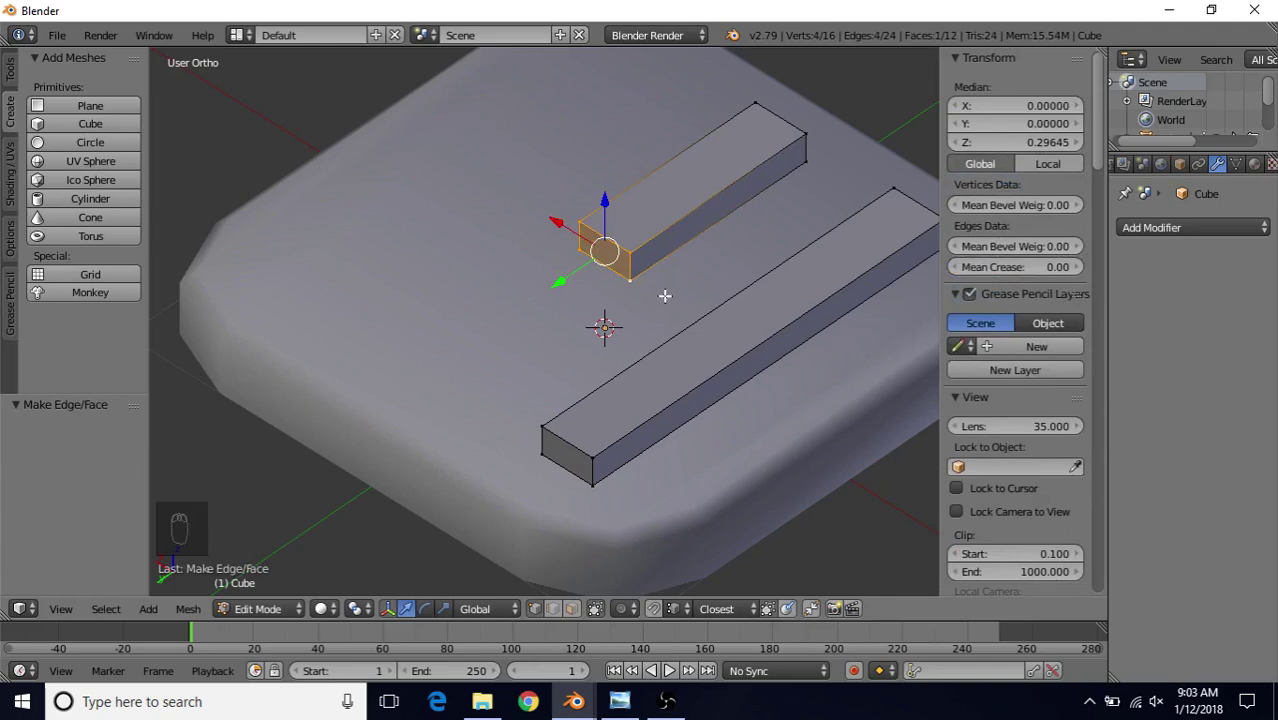
- Delete the hidden bottom faces of both the short middle bar and the long bar
left_click(571, 609)
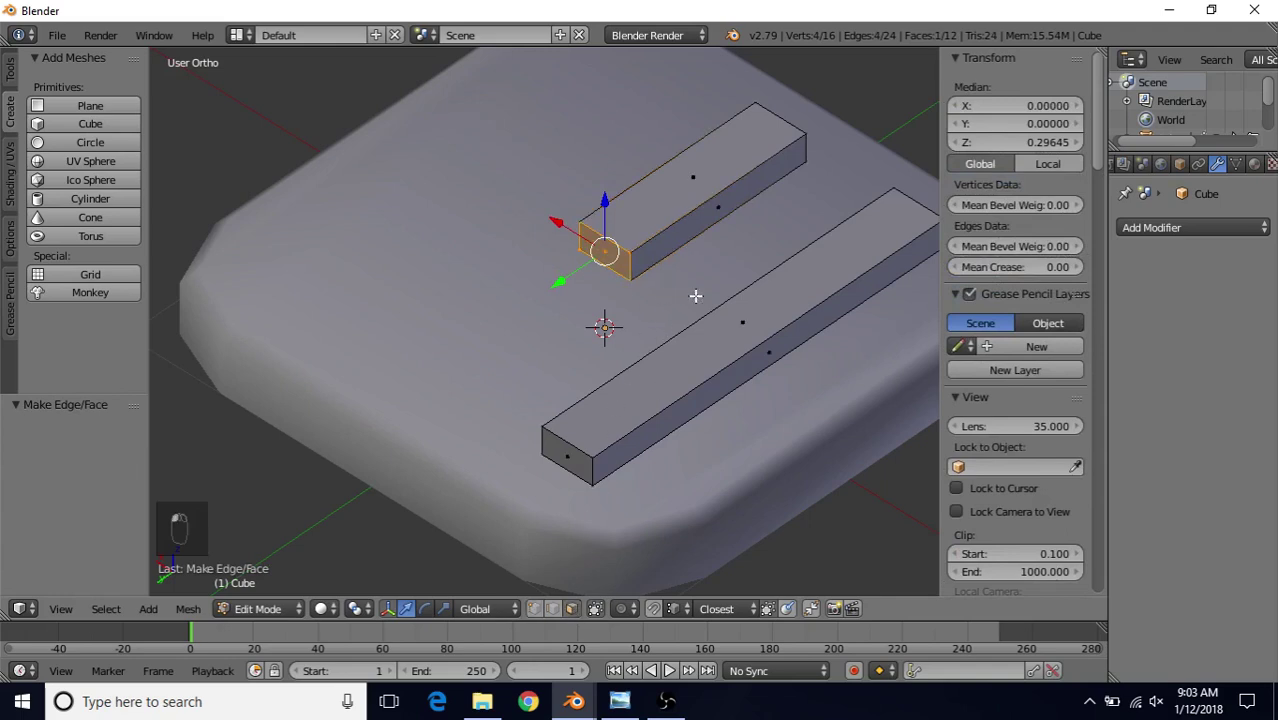
key("z")
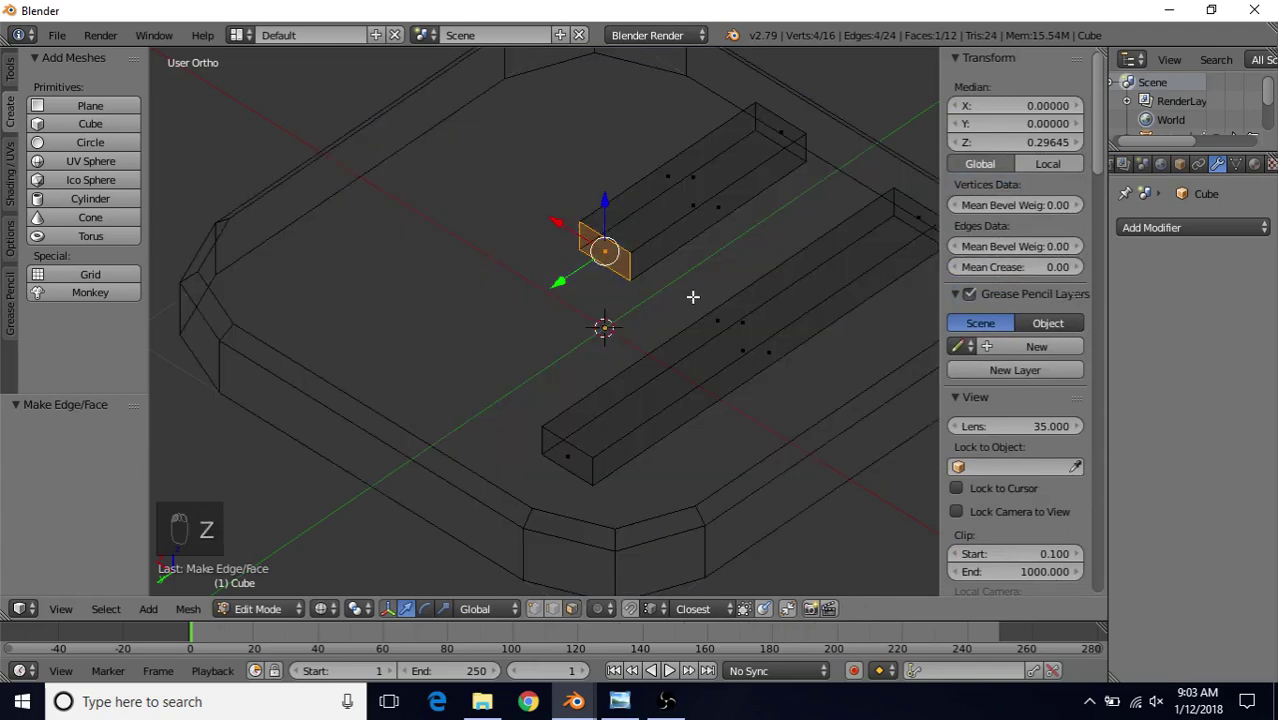
right_click(717, 211)
right_click(705, 200)
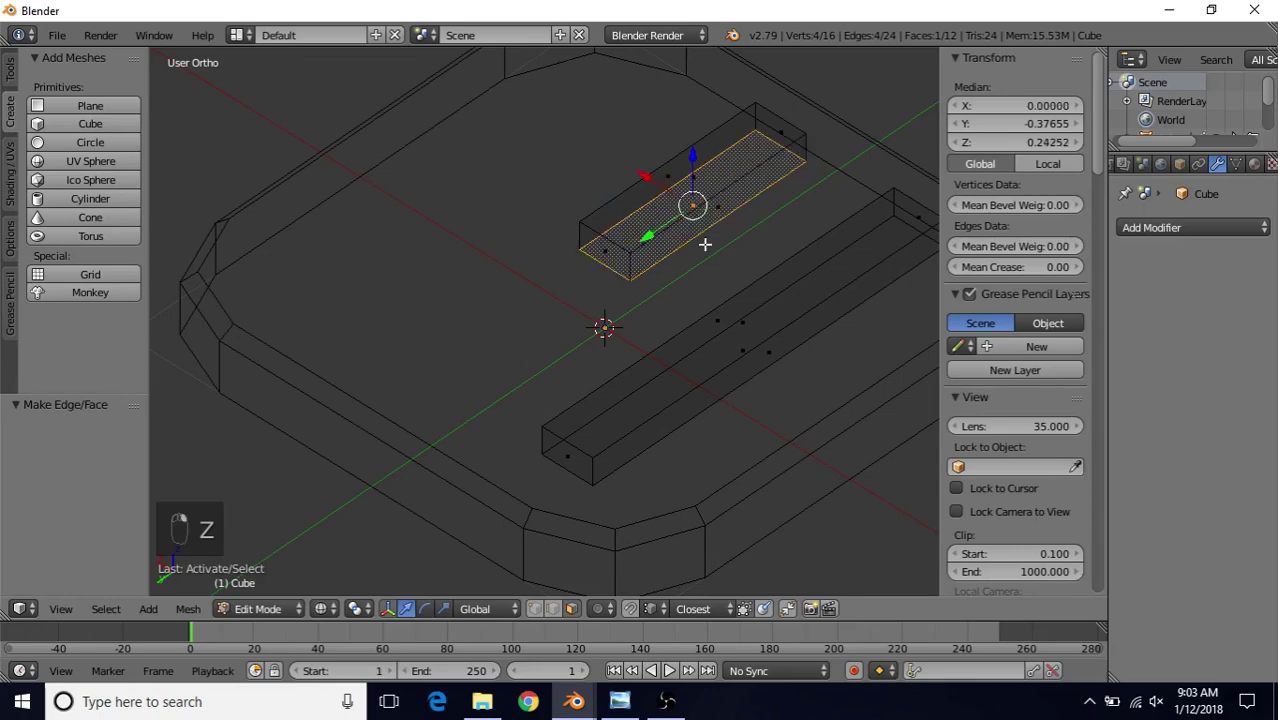
right_click(739, 354, "shift")
middle_click_drag(731, 292, 670, 271)
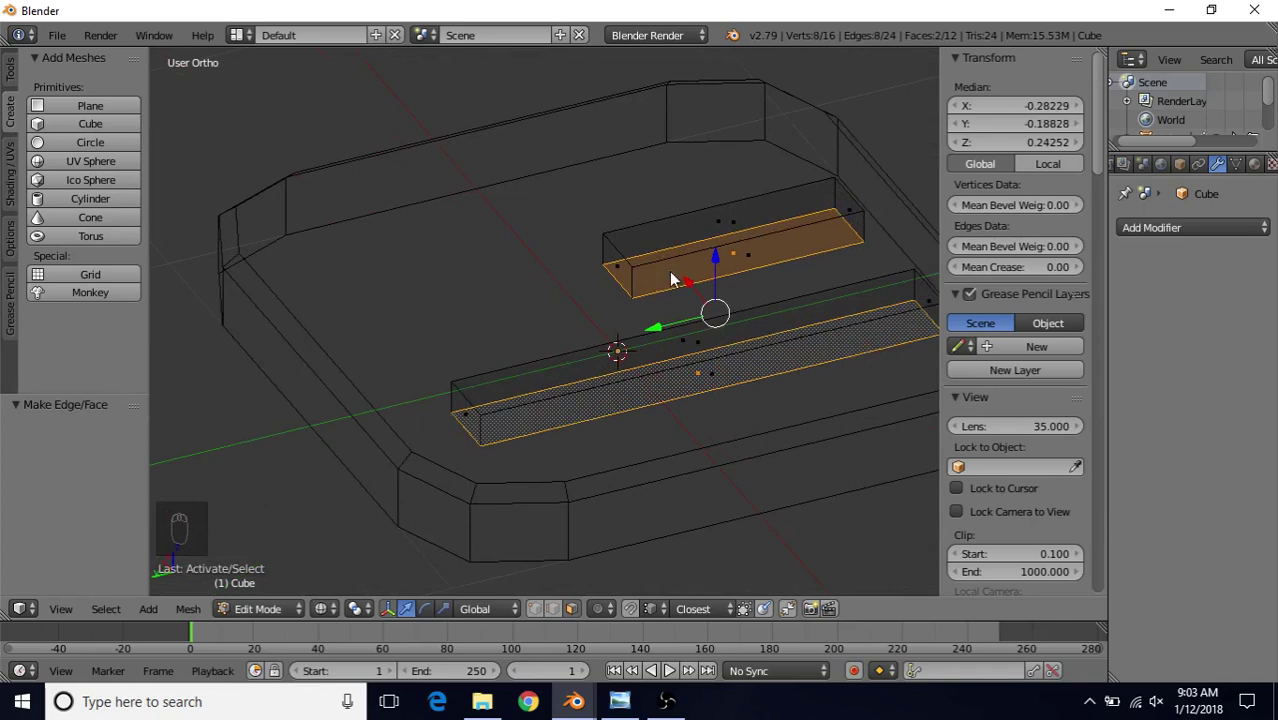
key("Delete")
left_click(625, 306)
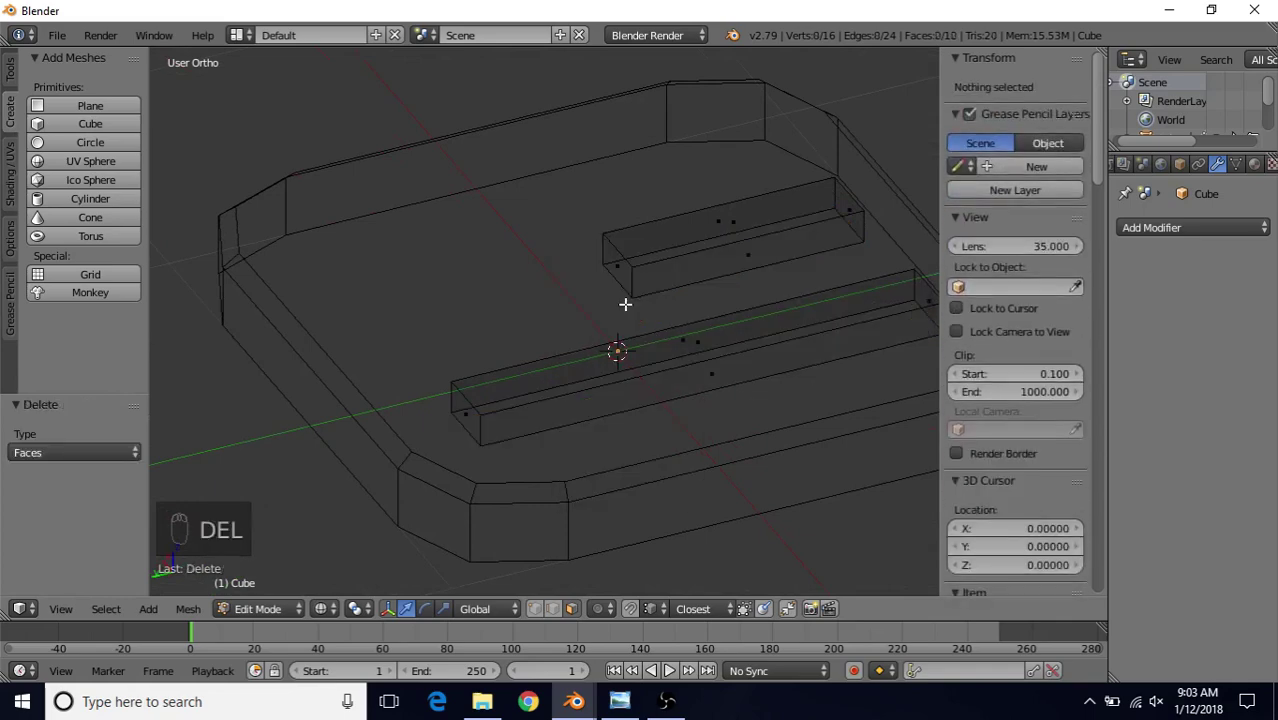
key("z")
scroll(664, 308, "down", 4)
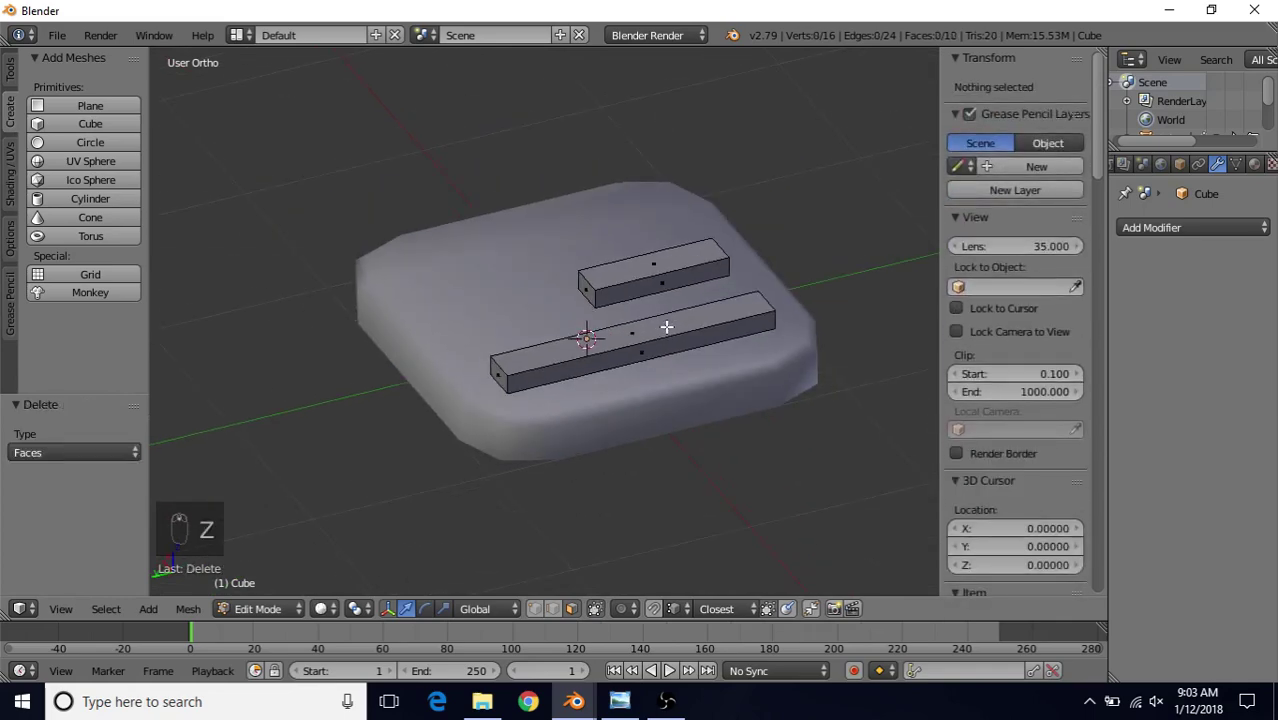
- Select all linked geometry of the long bar and duplicate it in place
middle_click_drag(666, 327, 658, 338)
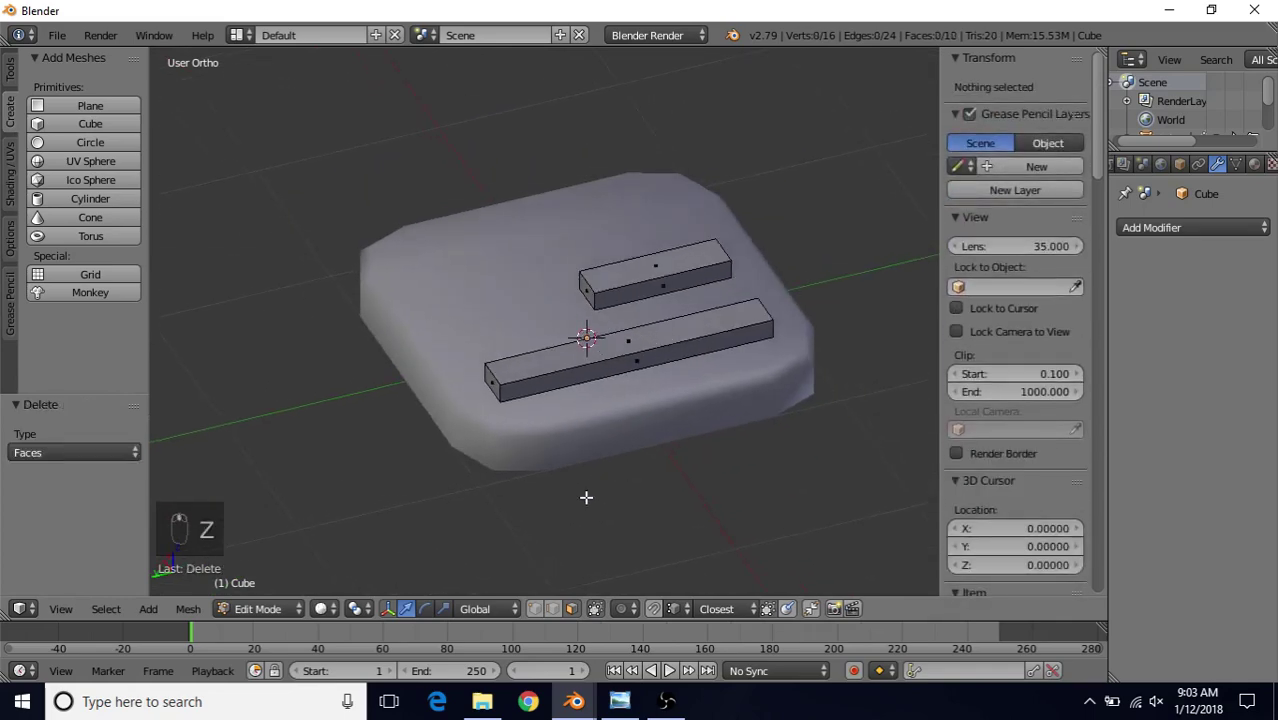
right_click(628, 345)
left_click(107, 610)
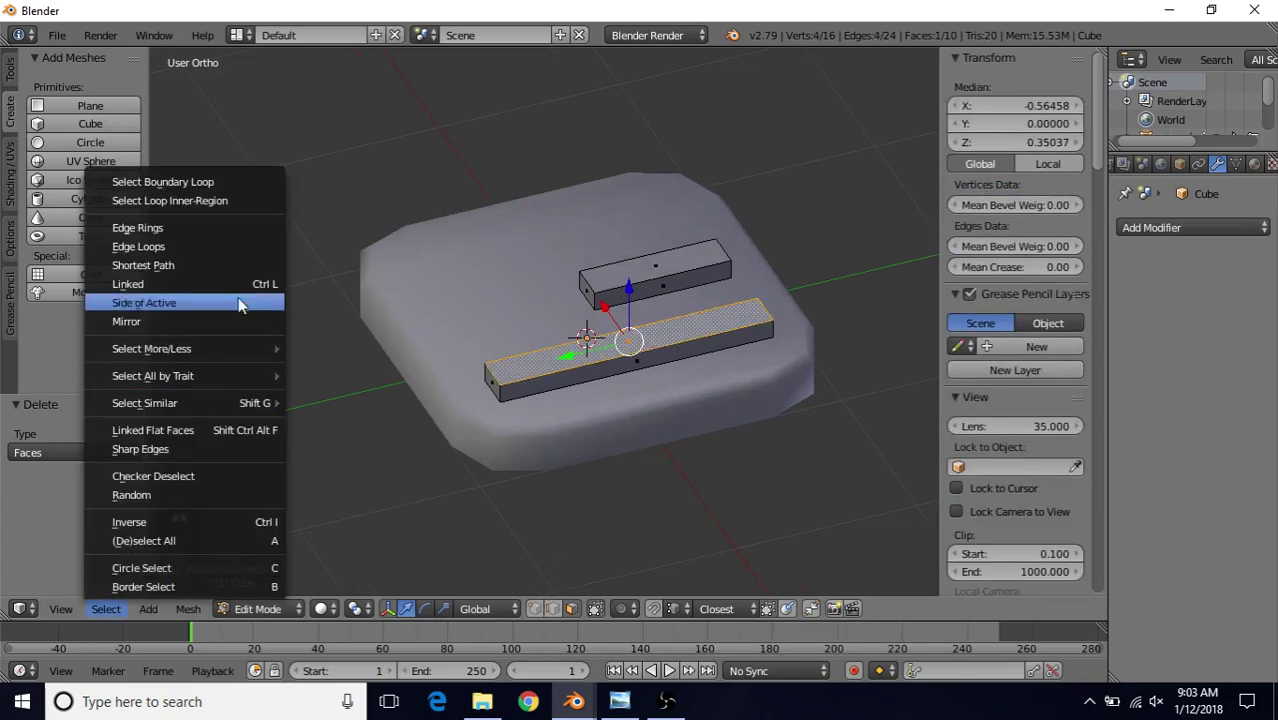
left_click(140, 283)
scroll(577, 350, "down", 3)
middle_click_drag(577, 350, 331, 371)
scroll(443, 396, "up", 2)
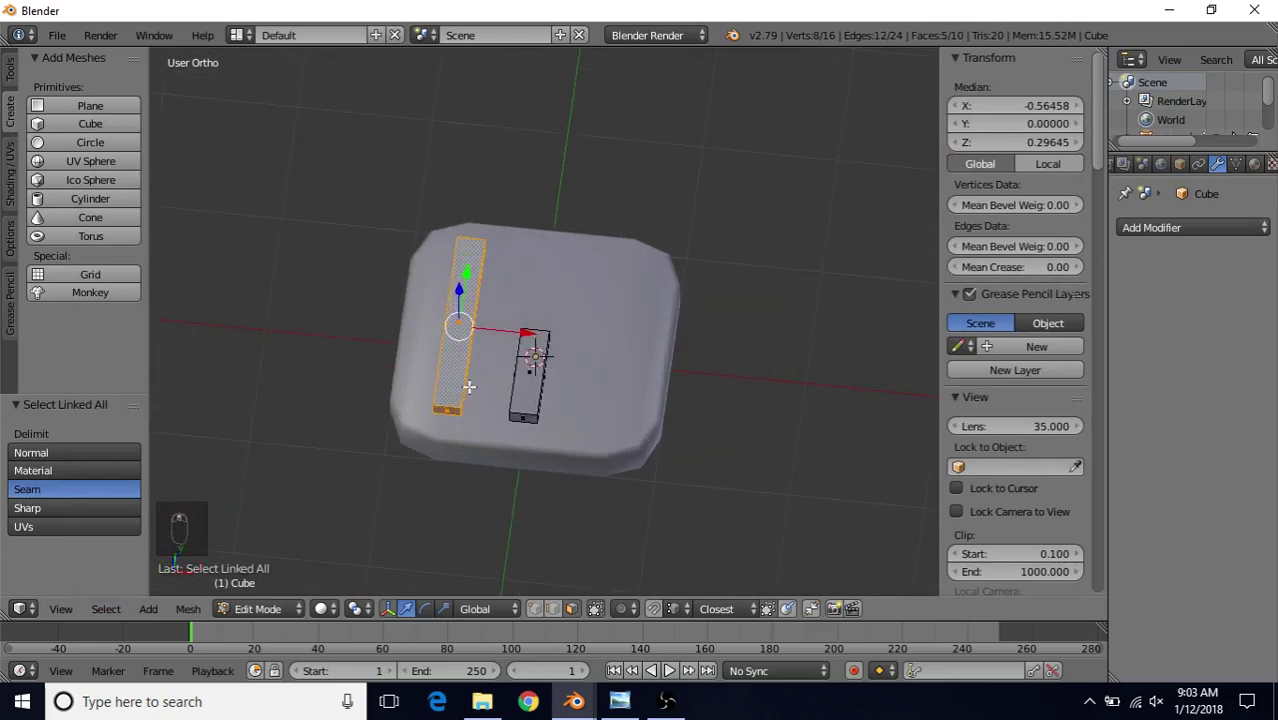
key("shift+d")
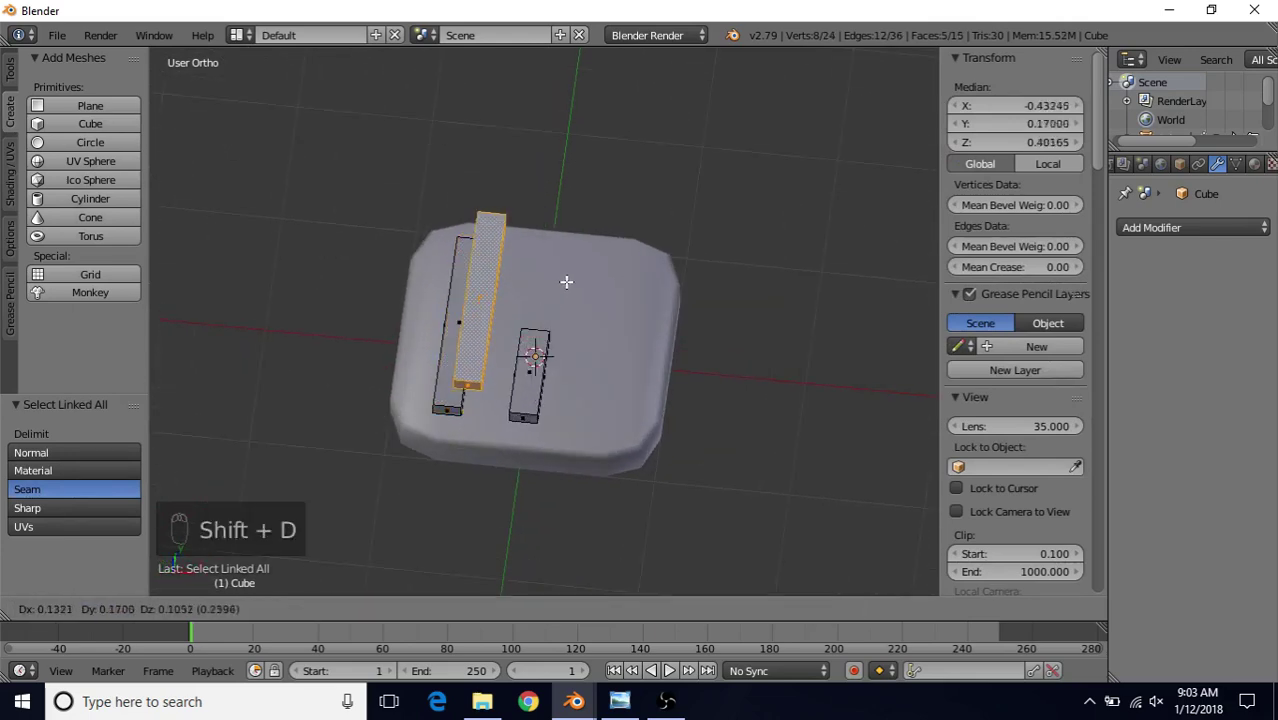
right_click(573, 268)
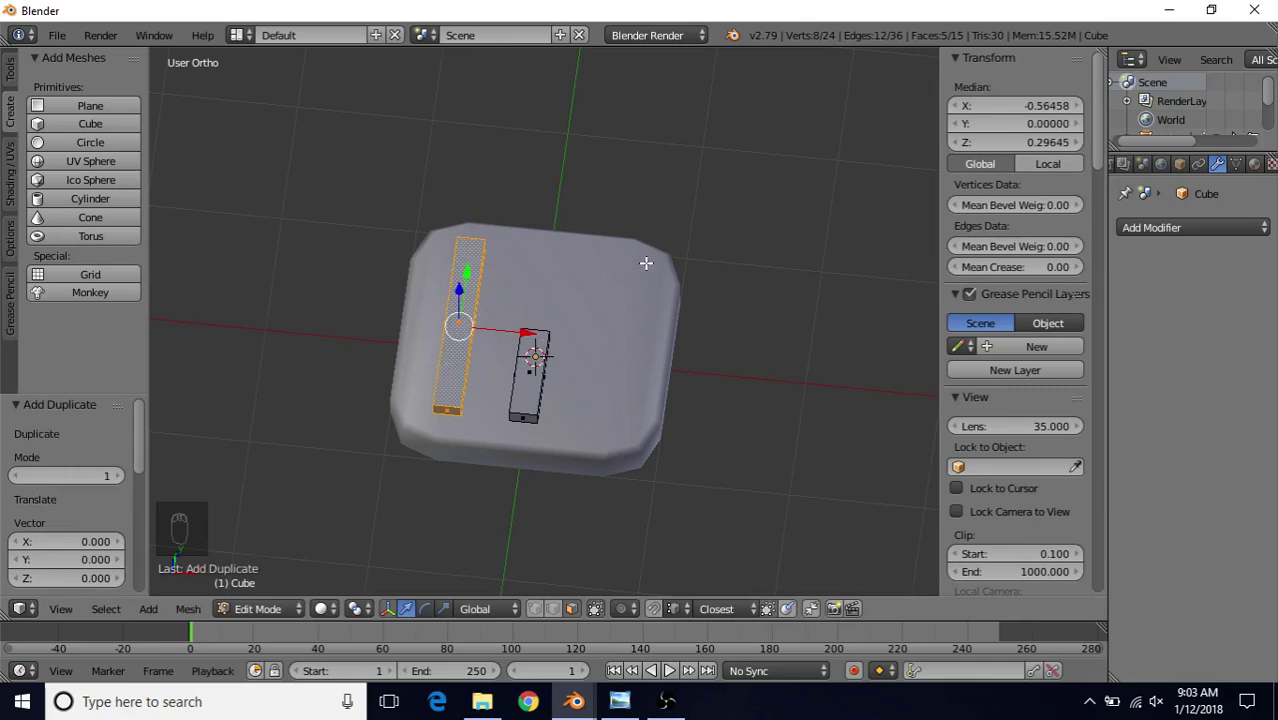
- Mirror the copied bar's position to the slab's opposite side by setting its median X to 0.564577
left_click(1015, 106)
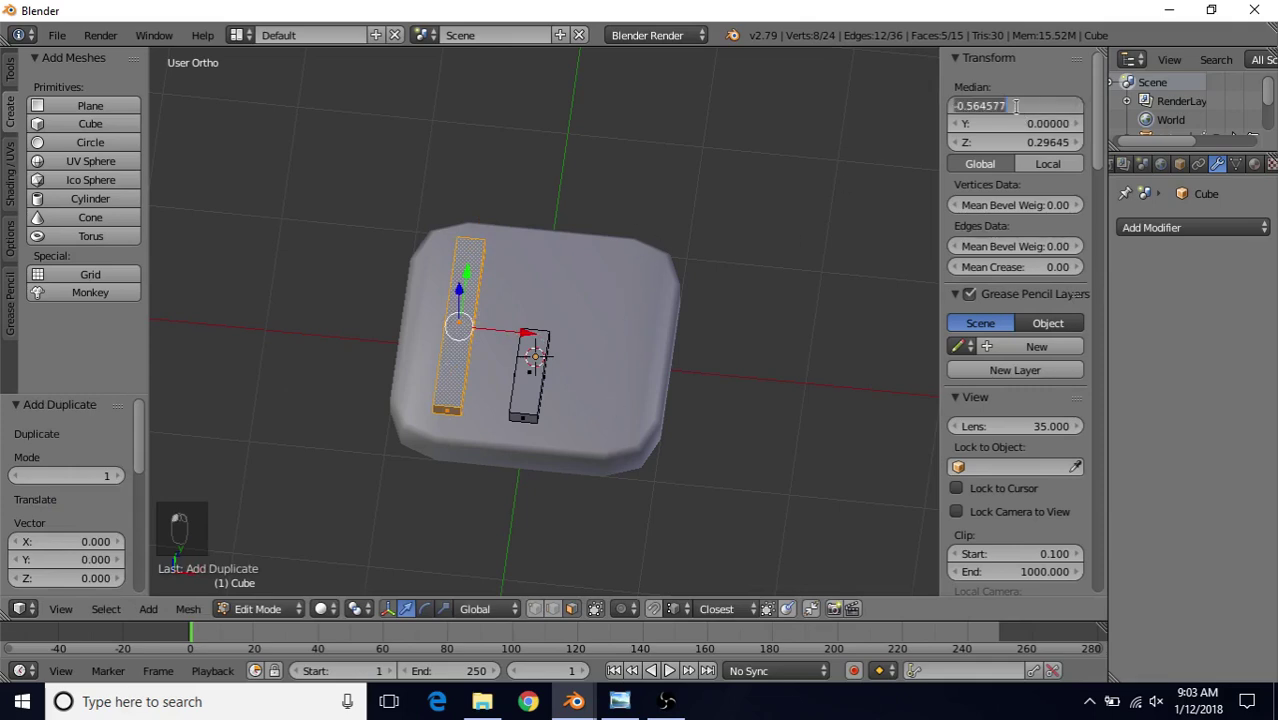
left_click(958, 105)
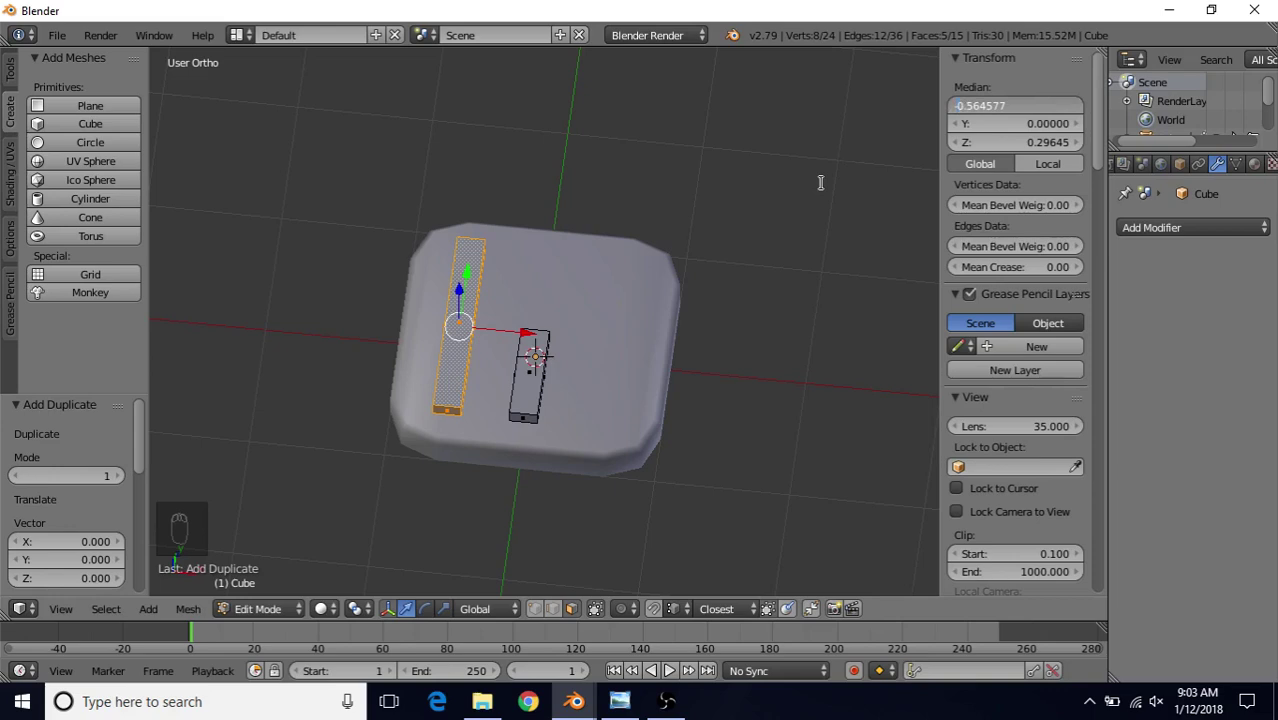
key("Delete")
key("Return")
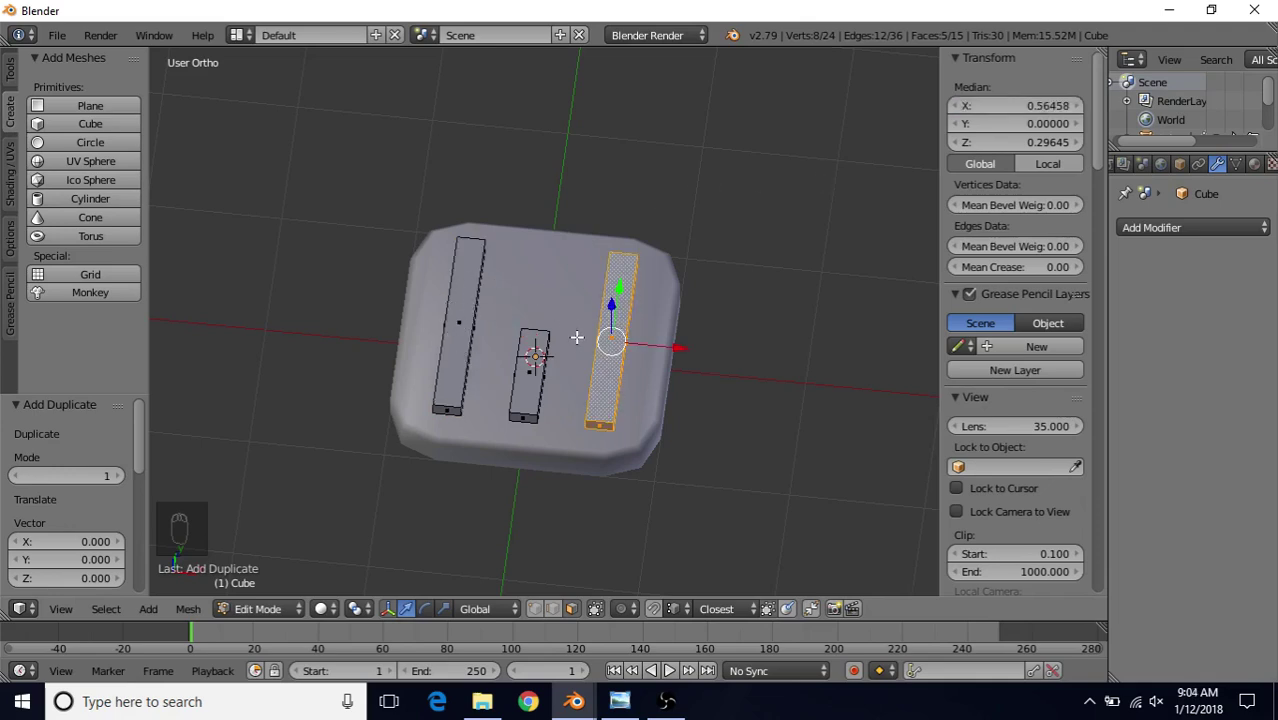
- Slope the positive-Y ends of all three bars by moving their upper end edges about -0.170 along Y
middle_click_drag(577, 337, 557, 174)
right_click(485, 237)
right_click(591, 274, "shift")
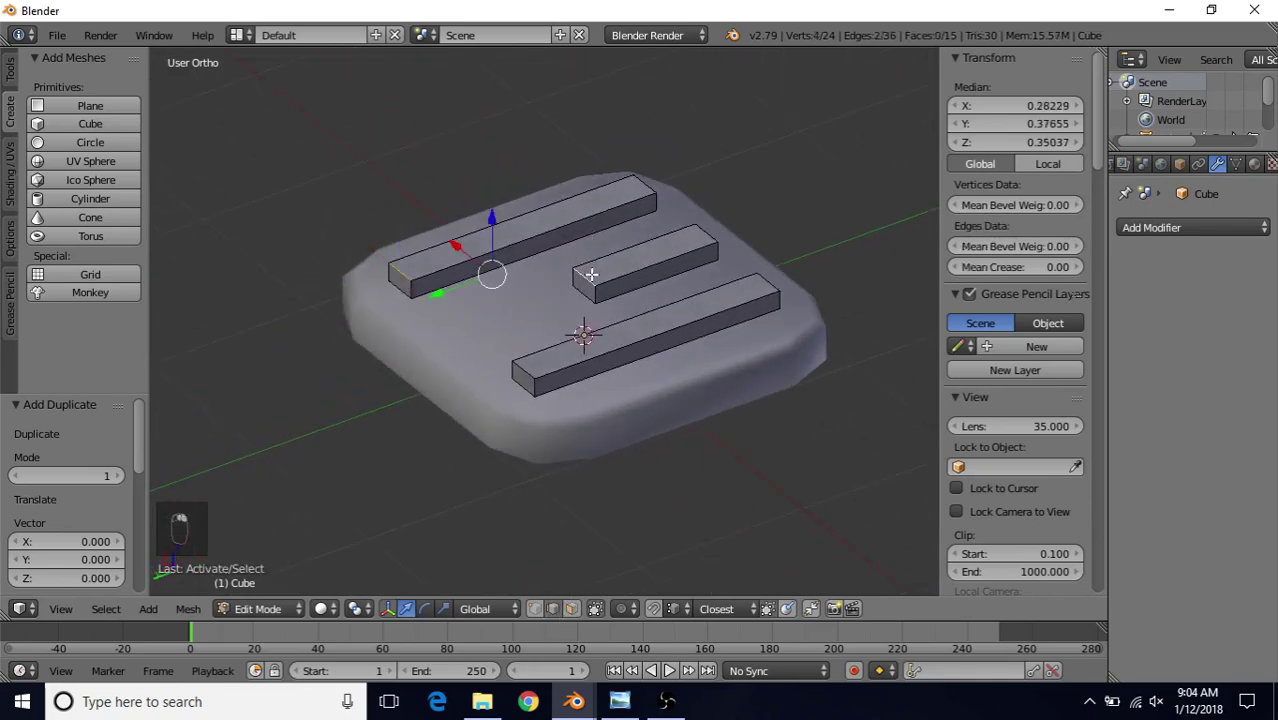
right_click(397, 268)
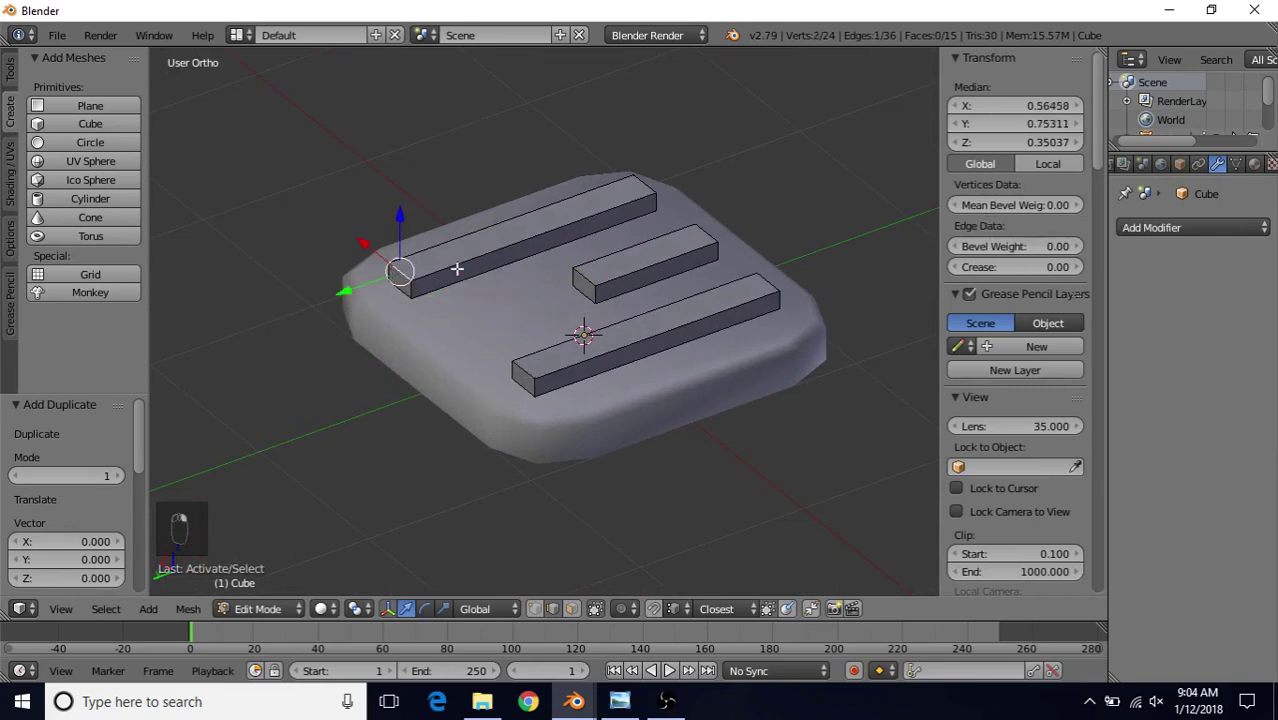
right_click(583, 271, "shift")
right_click(526, 372, "shift")
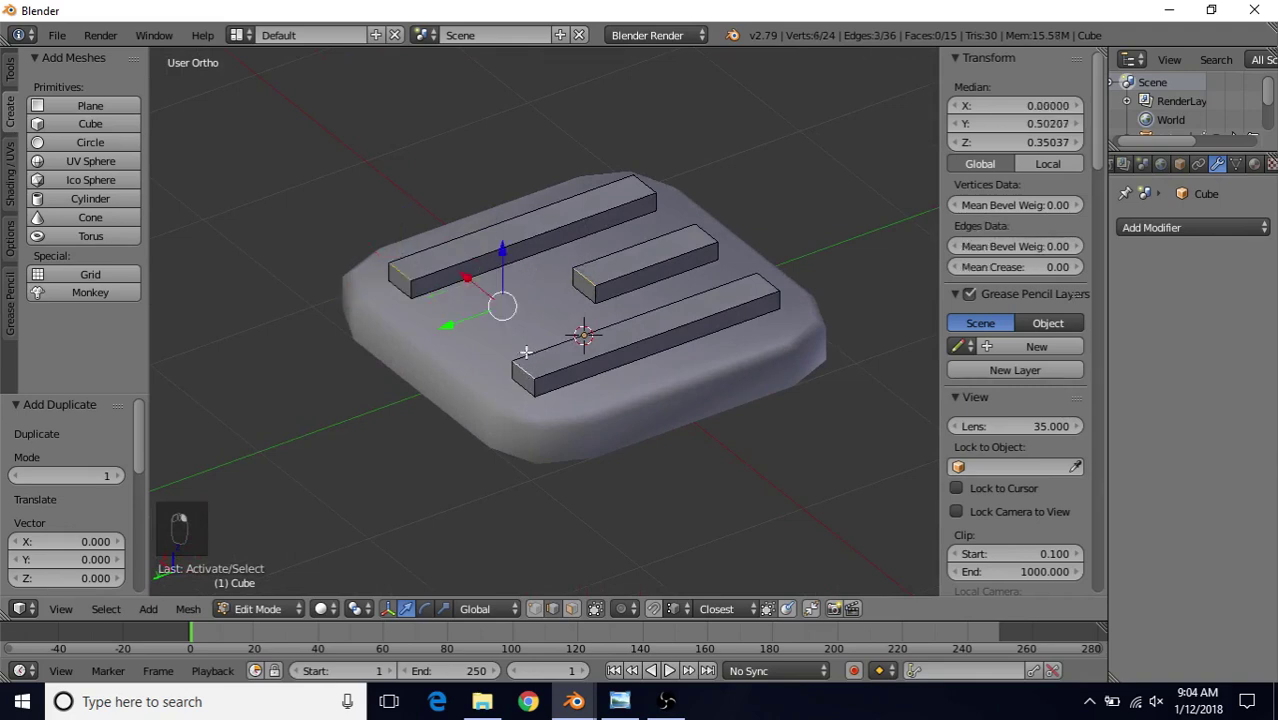
left_click_drag(441, 325, 474, 325)
- Lower the top faces of all three bars together by about 0.056 along Z
left_click(572, 609)
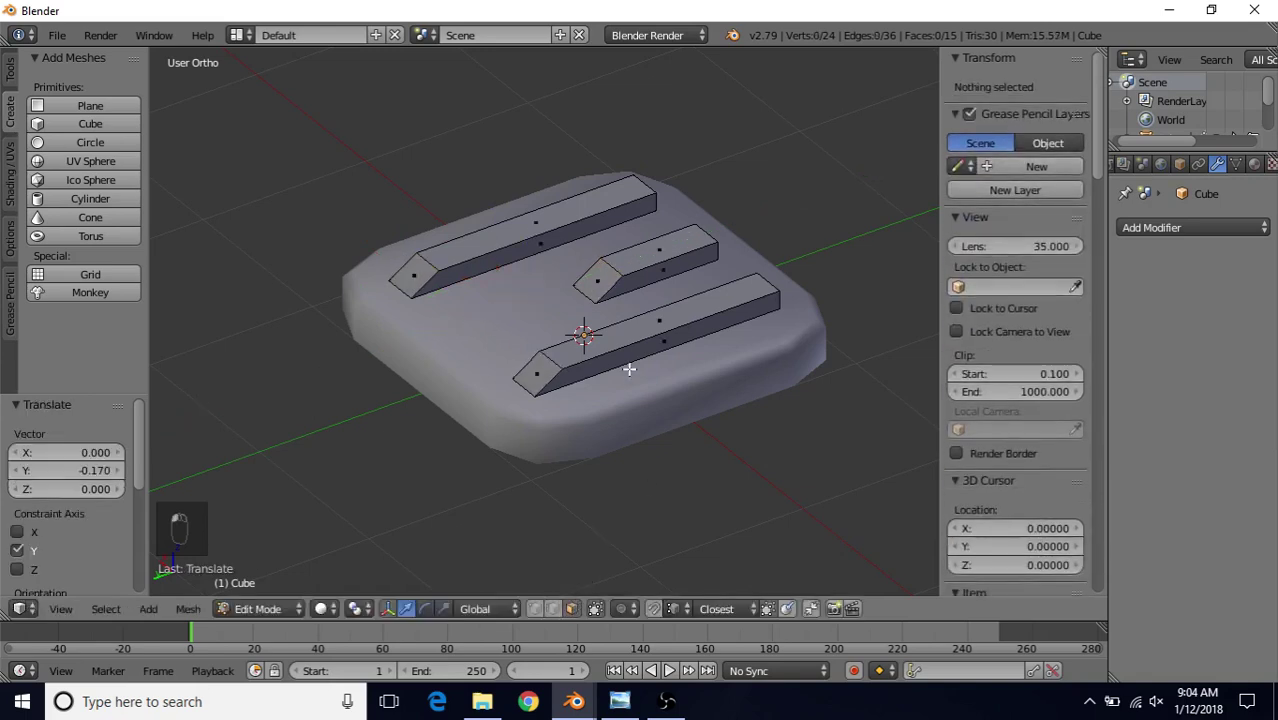
right_click(654, 339)
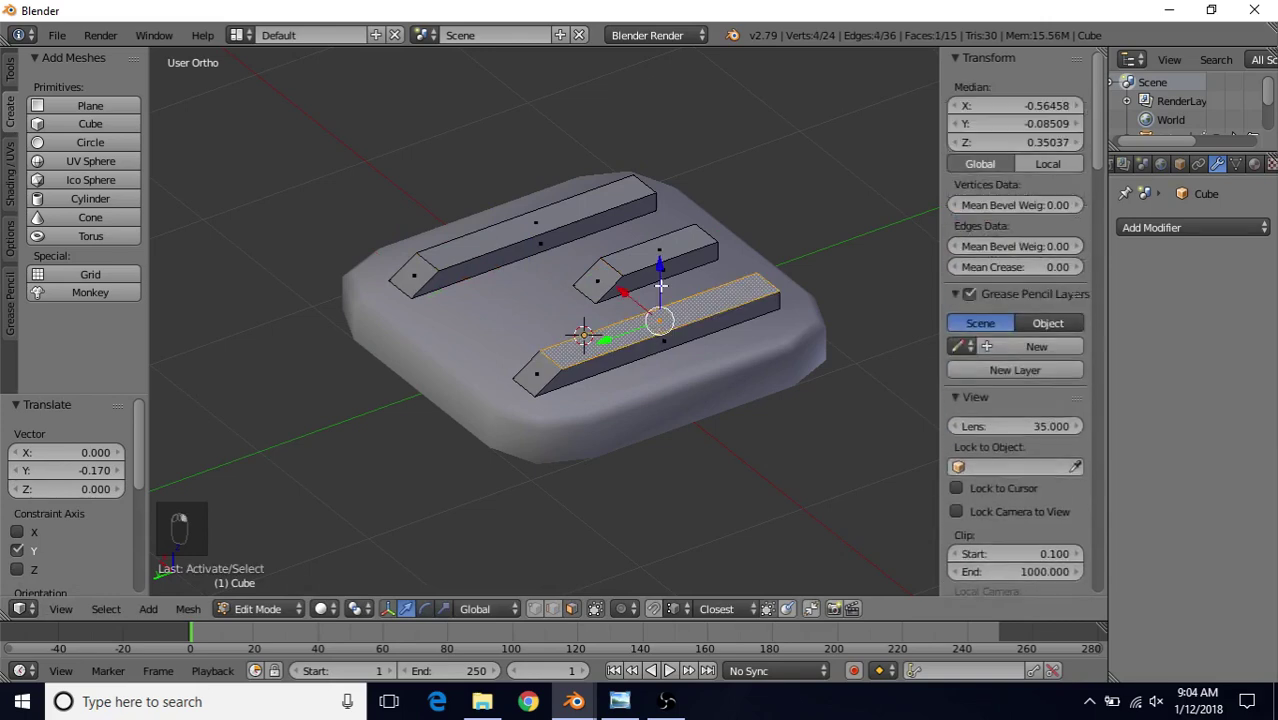
right_click(658, 253, "shift")
right_click(543, 222, "shift")
left_click_drag(612, 201, 620, 216)
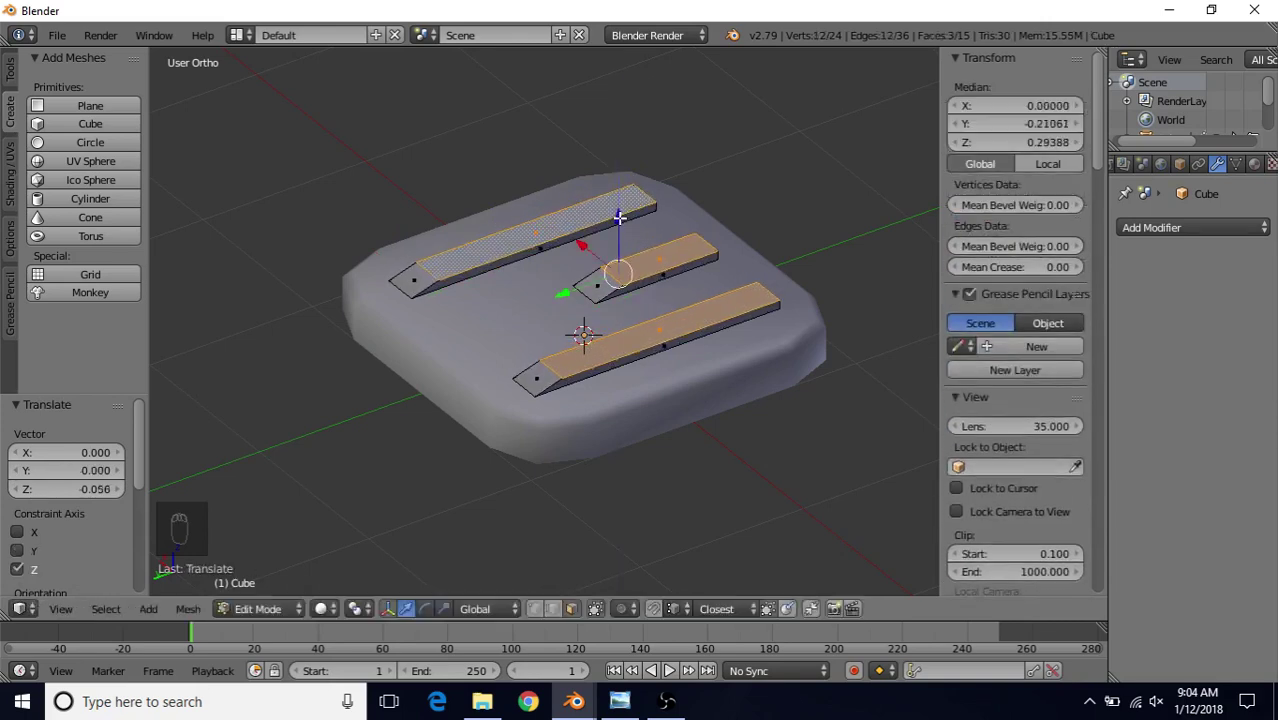
- Return to Object Mode and apply smooth shading to the bars object
key("Tab")
scroll(607, 358, "down", 5)
key("a")
key("a")
middle_click_drag(620, 301, 560, 285)
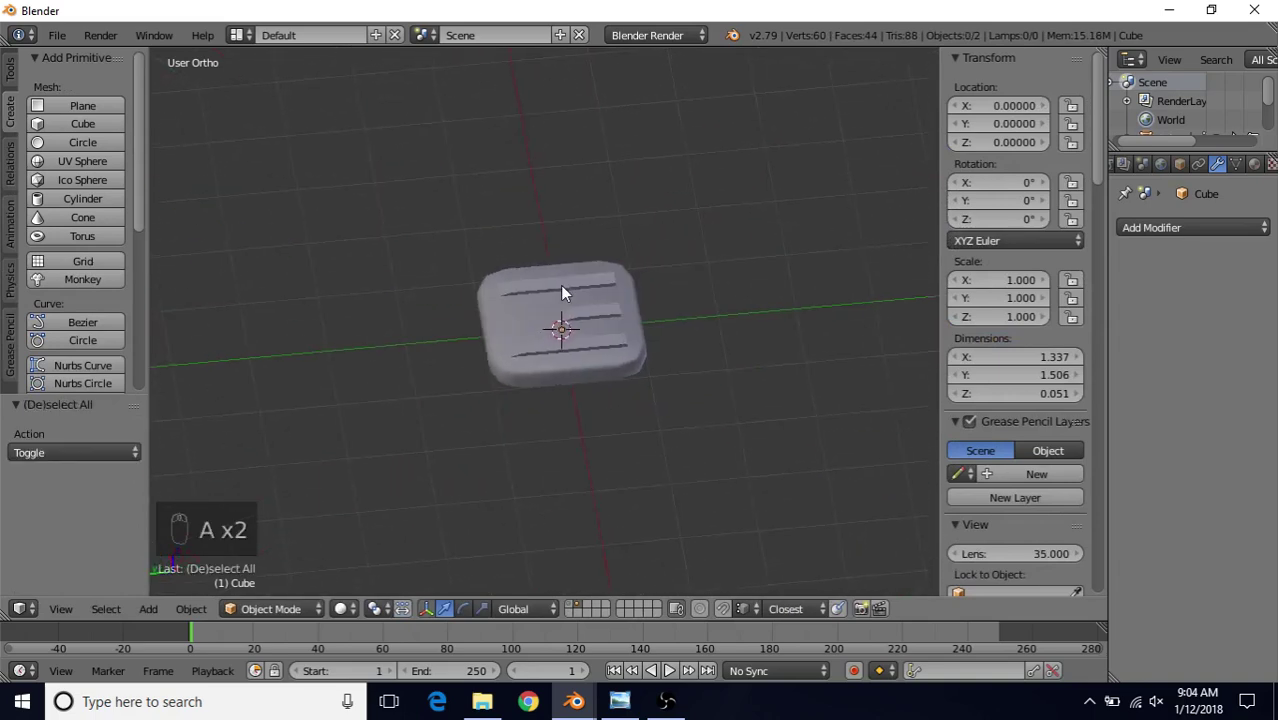
right_click(560, 285)
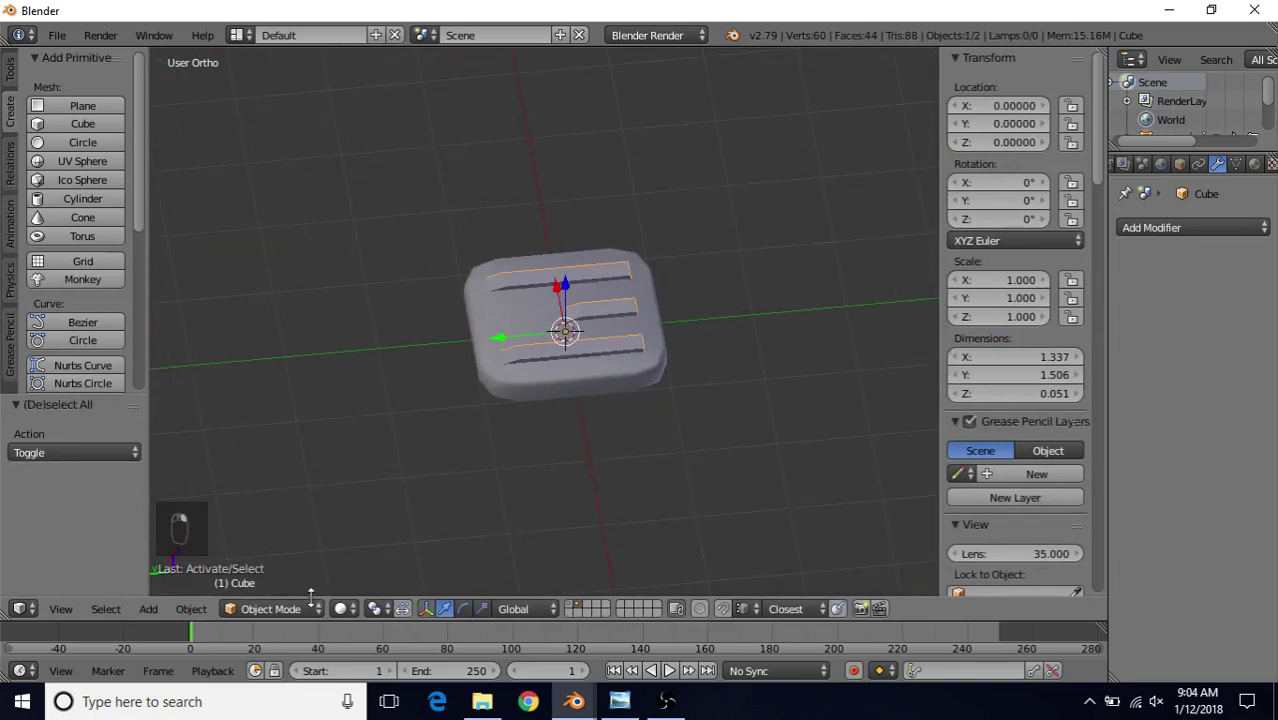
left_click(10, 70)
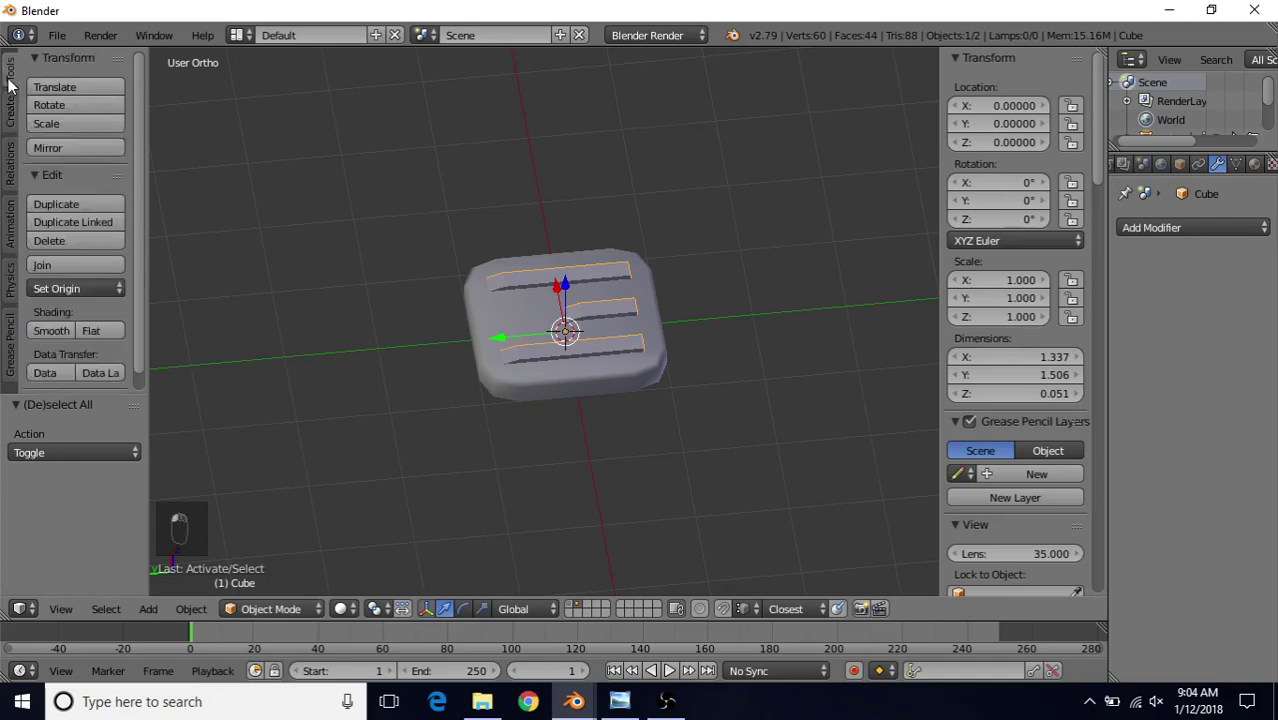
left_click(44, 331)
- Bevel all edges of the three bars with an offset of about 0.017 and 2 segments, and return to Object Mode with nothing selected
mouse_move(517, 310)
middle_mouse_down()
mouse_move(699, 302)
mouse_move(579, 298)
middle_mouse_up()
key("Tab")
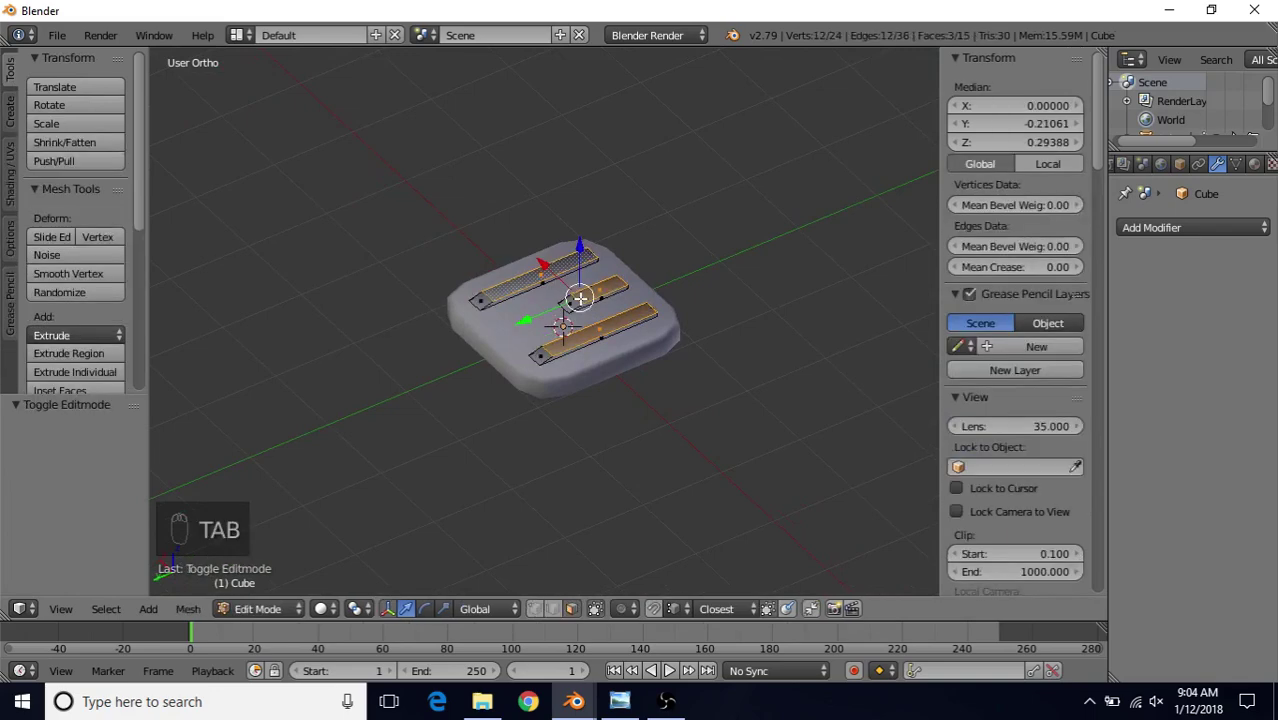
scroll(579, 298, "up", 3)
scroll(577, 310, "up", 2)
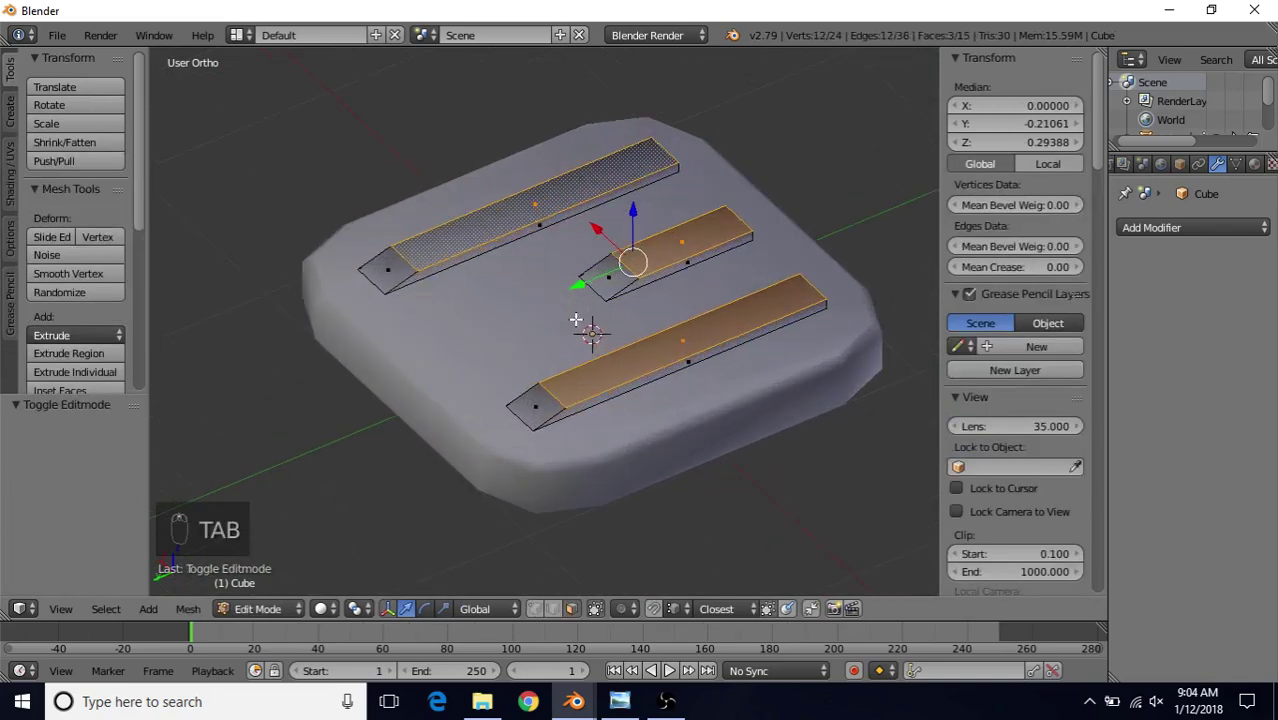
key("a")
key("a")
key("a")
key("a")
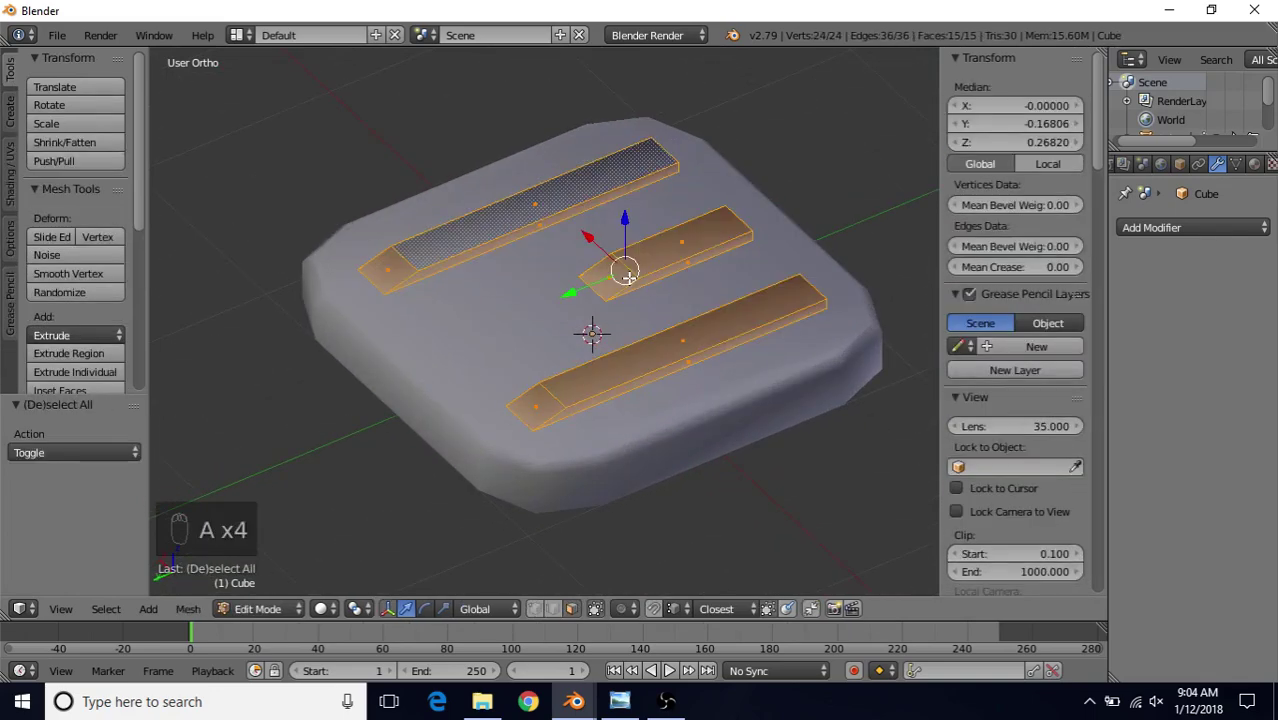
middle_click_drag(652, 273, 632, 276)
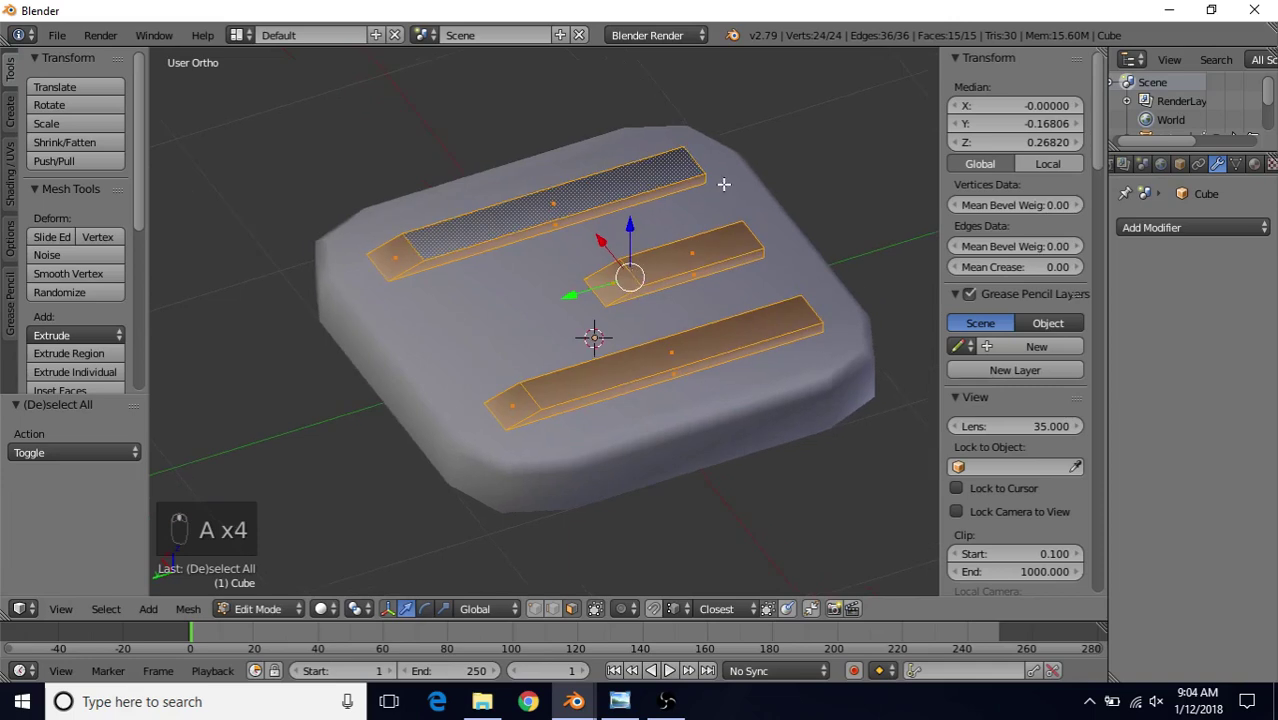
key("ctrl+b")
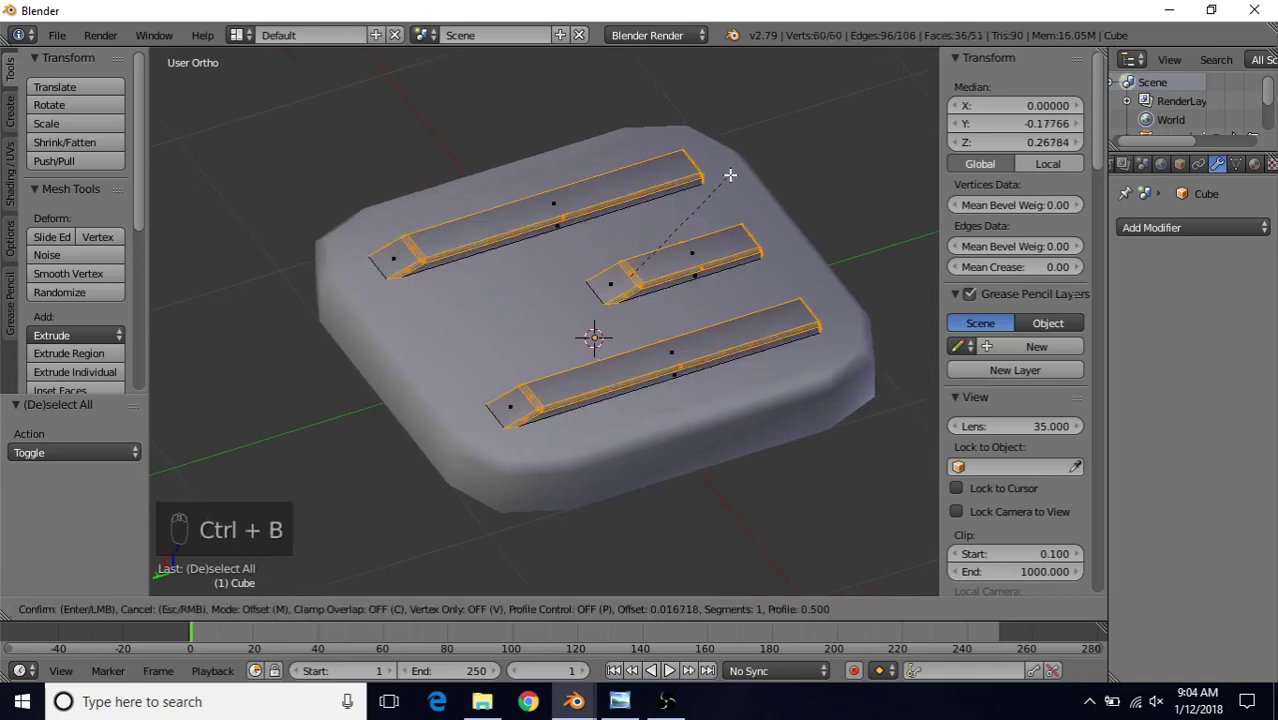
scroll(731, 173, "up", 1)
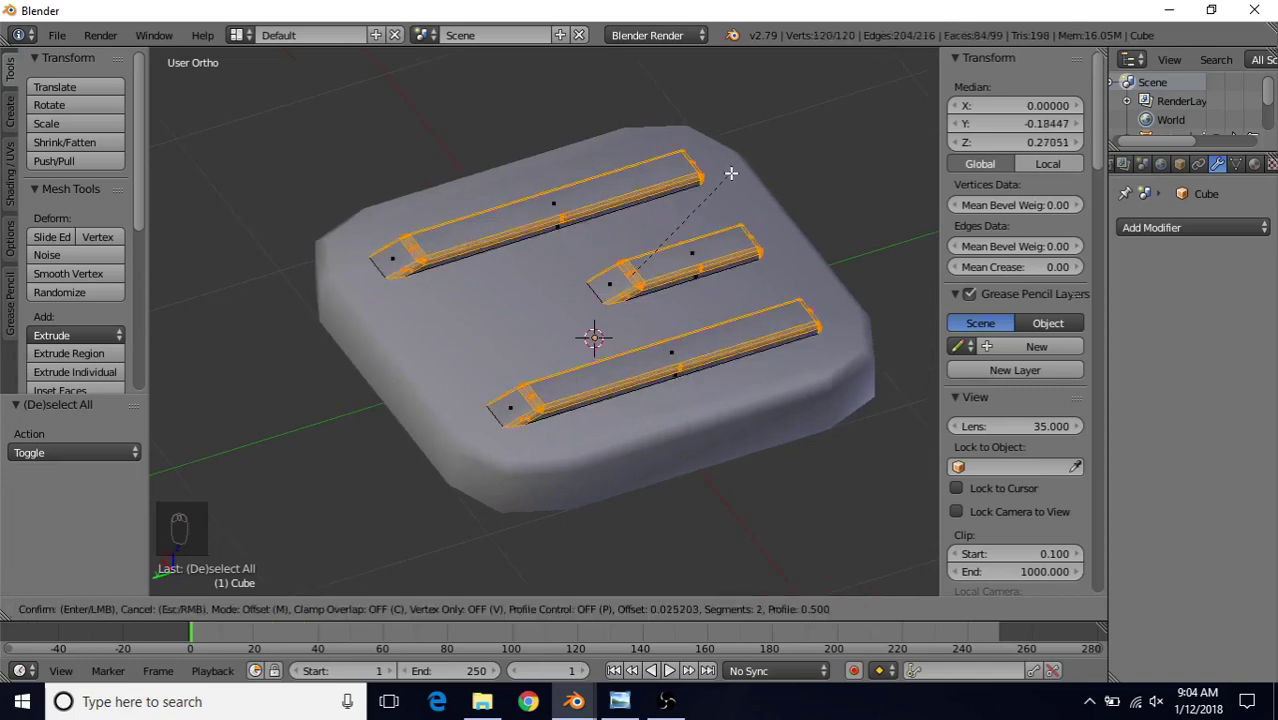
left_click(731, 173)
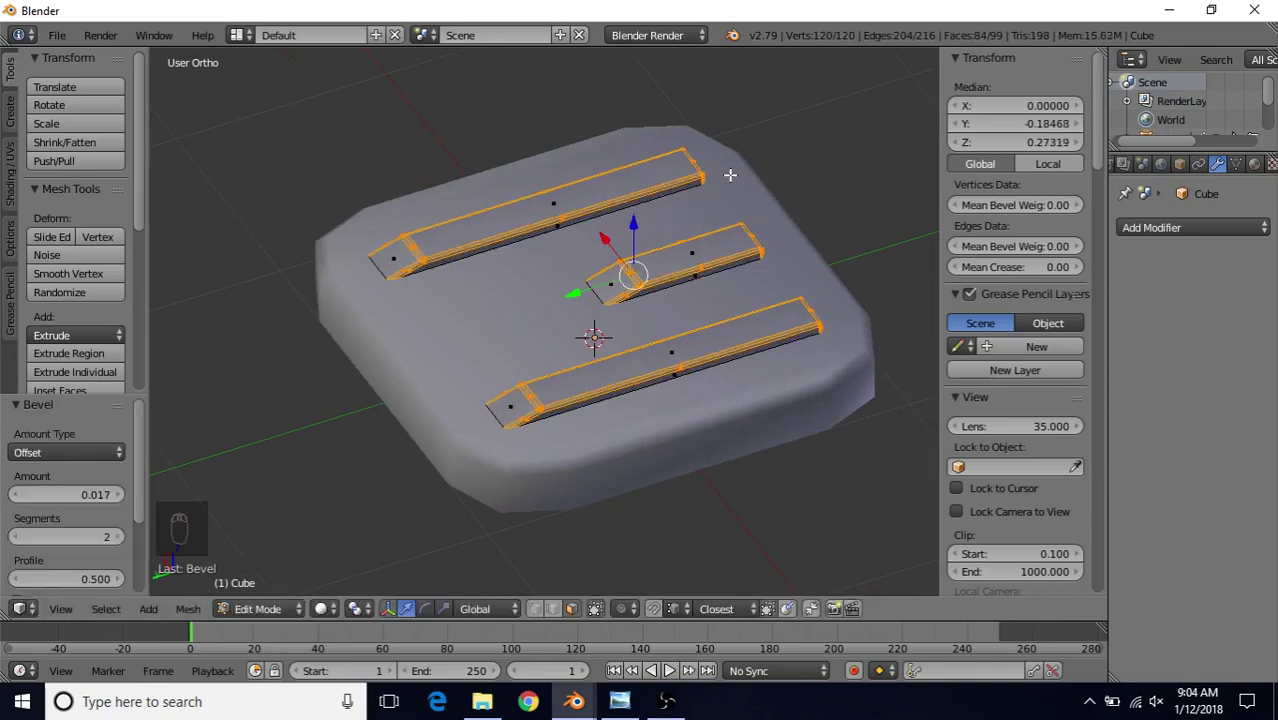
key("Tab")
key("a")
key("a")
- Examine the beveled bars on the rounded slab from several angles and distances
scroll(560, 320, "down", 3)
middle_click_drag(543, 294, 620, 248)
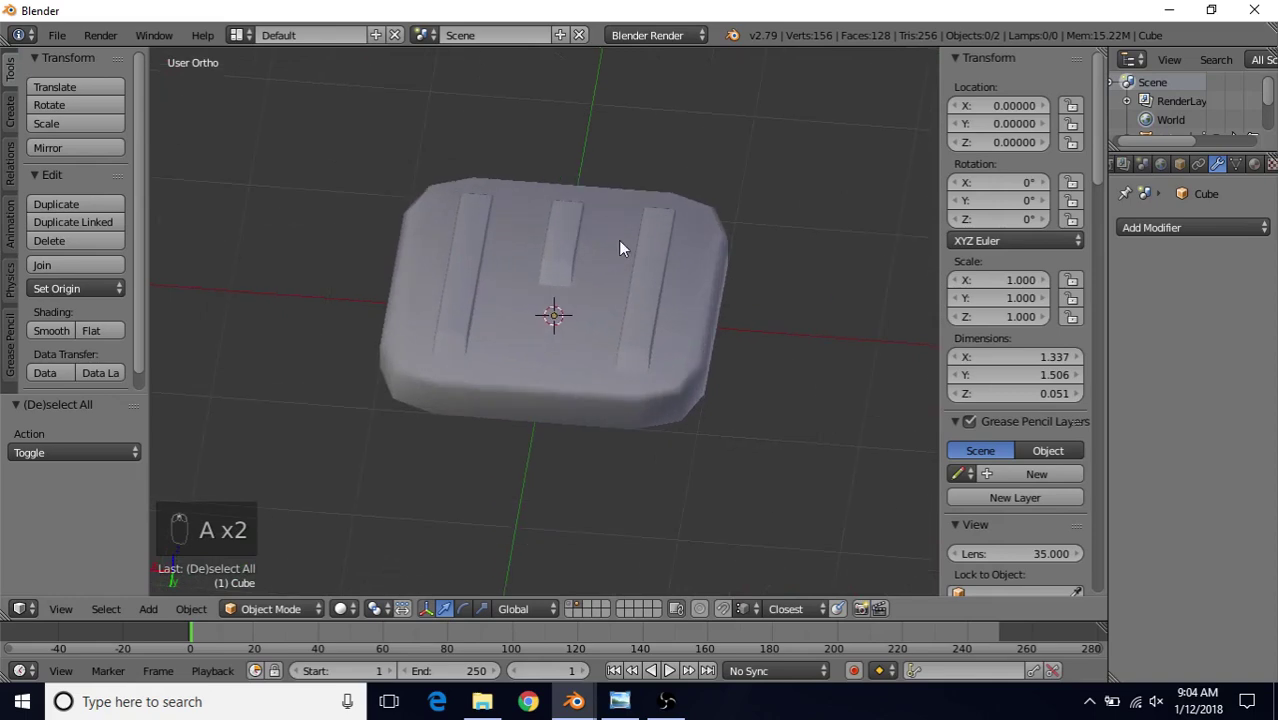
middle_click_drag(706, 290, 593, 290)
scroll(467, 310, "up", 3)
scroll(518, 336, "down", 4)
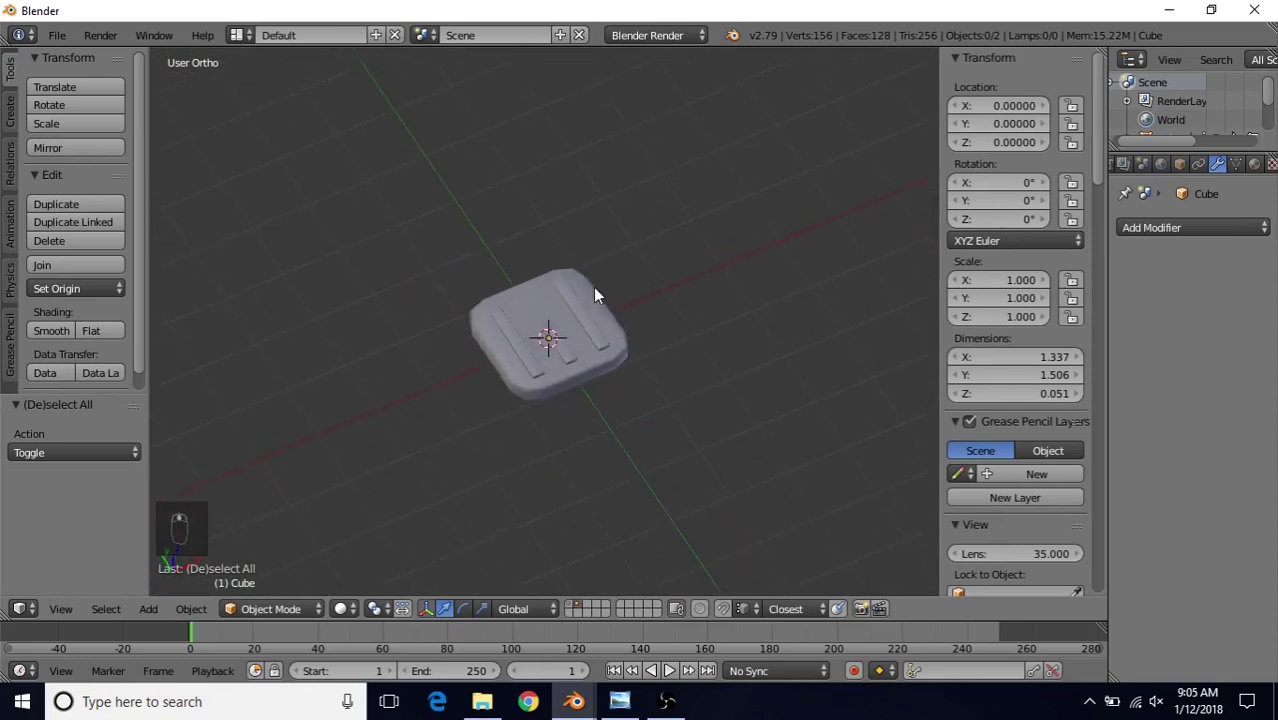
scroll(592, 291, "up", 3)
scroll(592, 291, "up", 2)
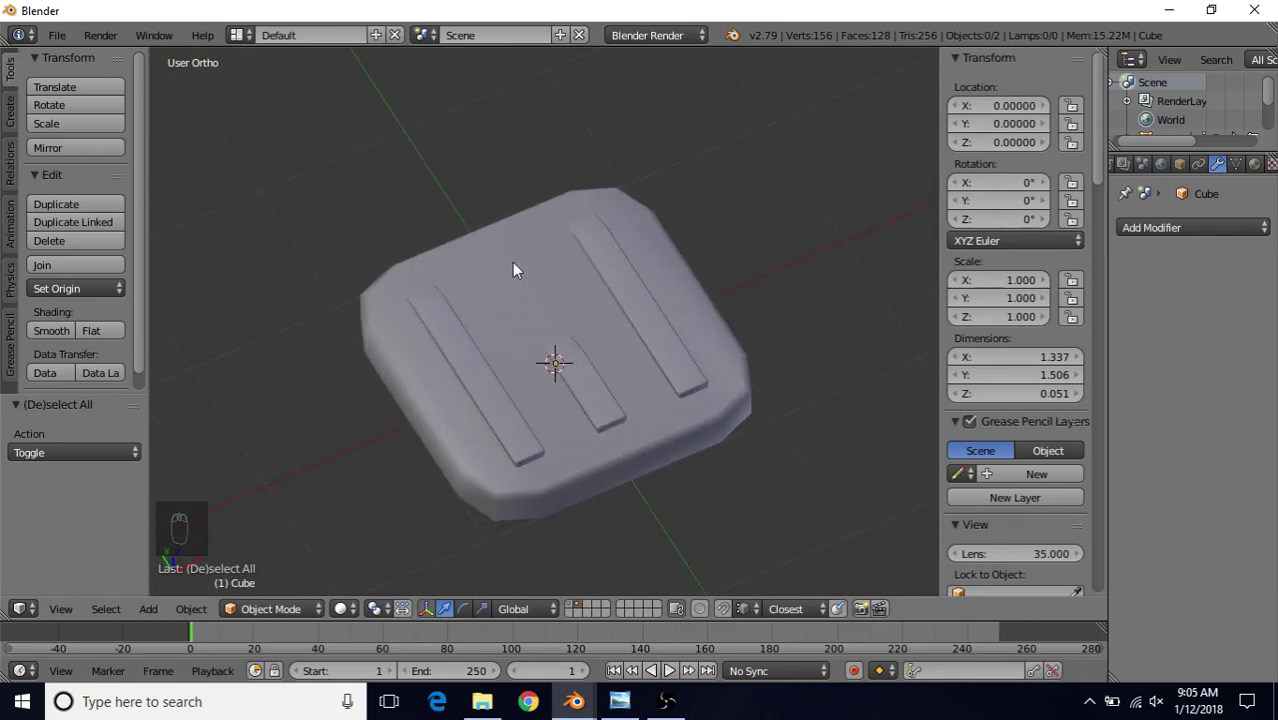
scroll(512, 266, "down", 3)
middle_click_drag(513, 264, 515, 258)
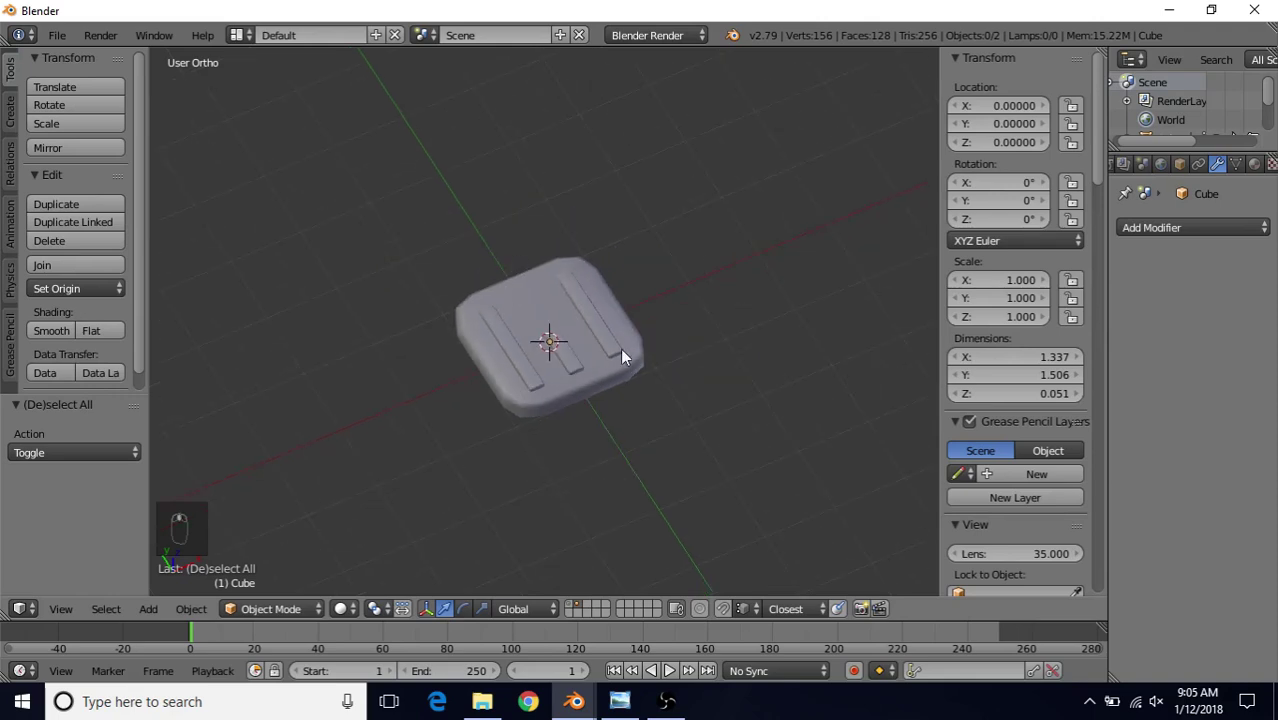
middle_click_drag(620, 350, 542, 342)
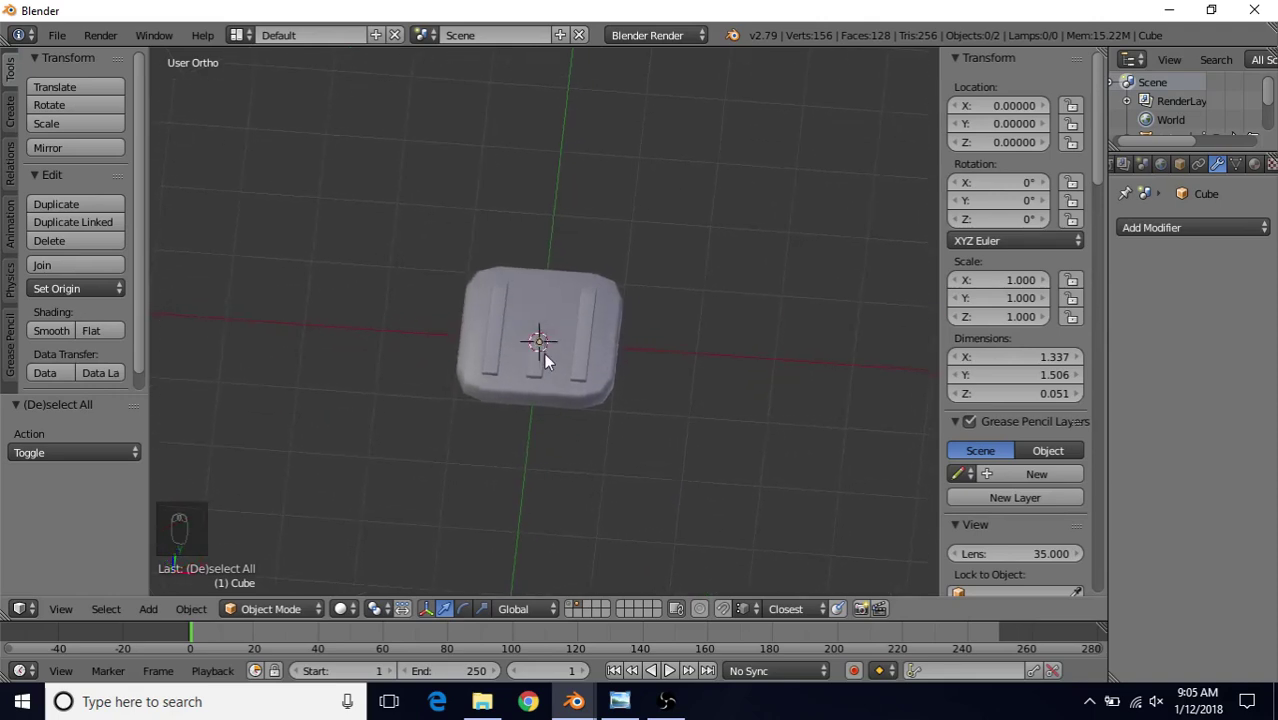
scroll(548, 357, "up", 2)
scroll(601, 340, "down", 1)
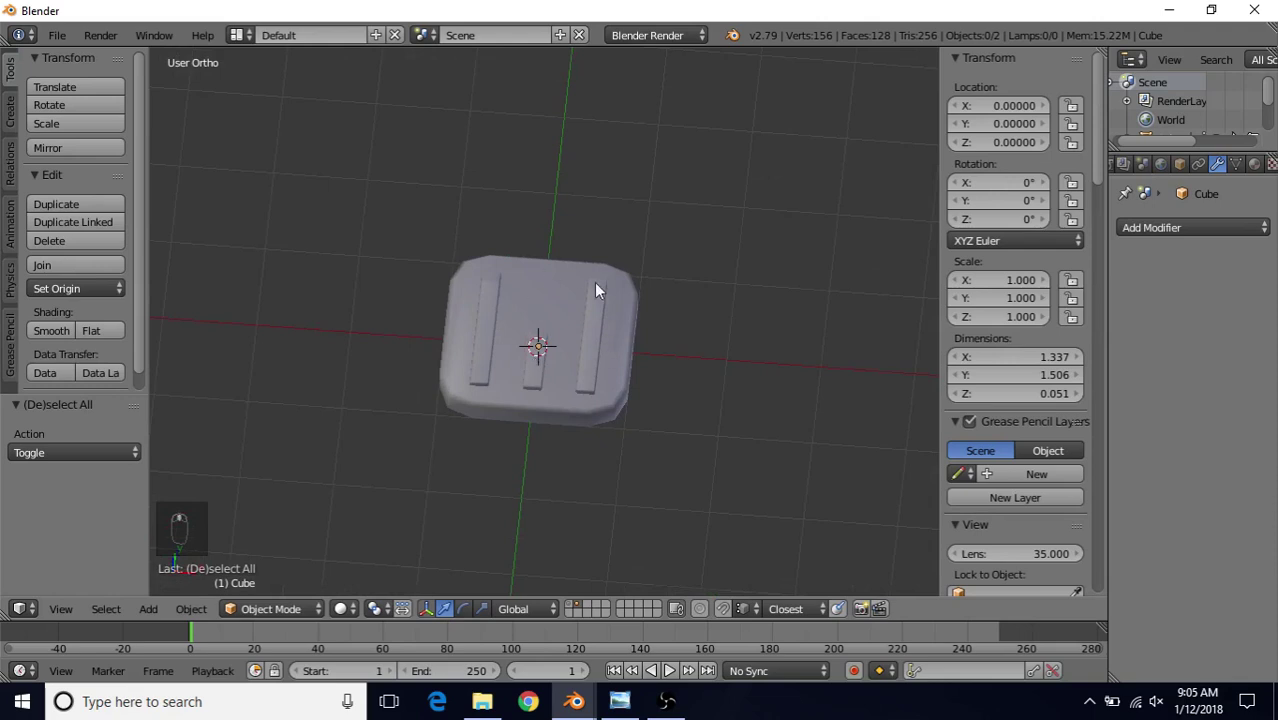
scroll(588, 383, "down", 1)
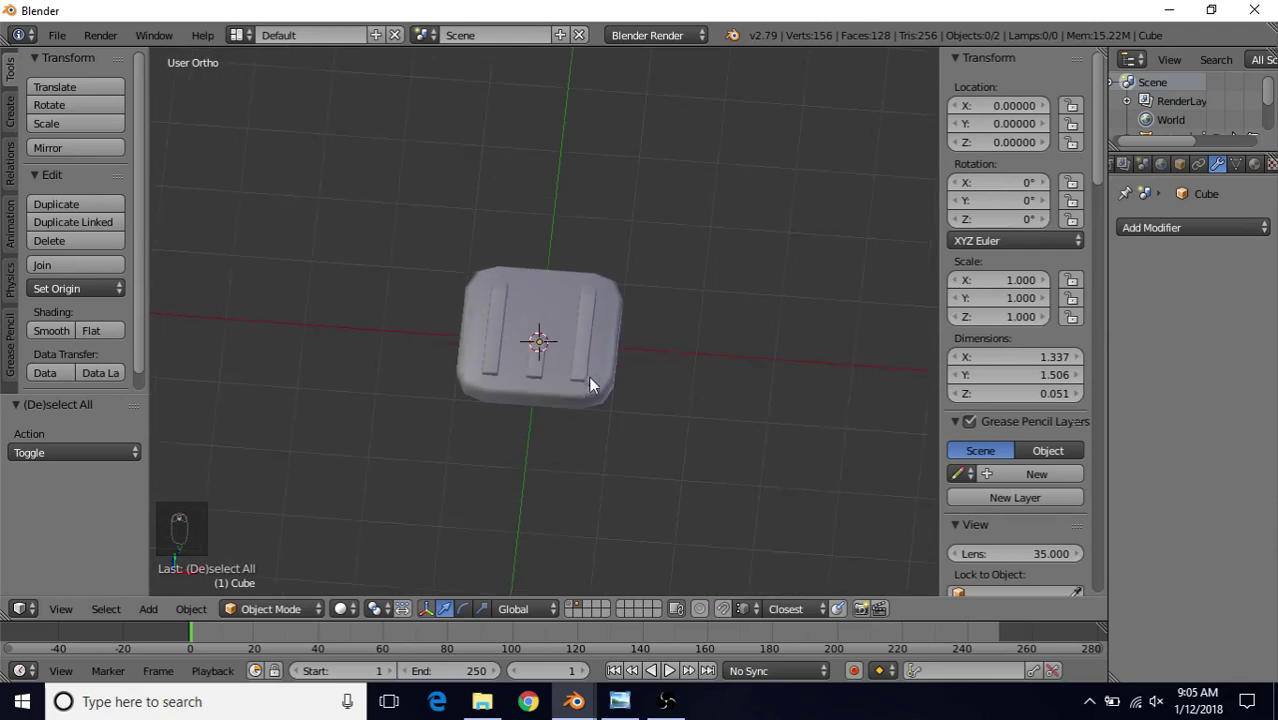
middle_click_drag(622, 352, 592, 318)
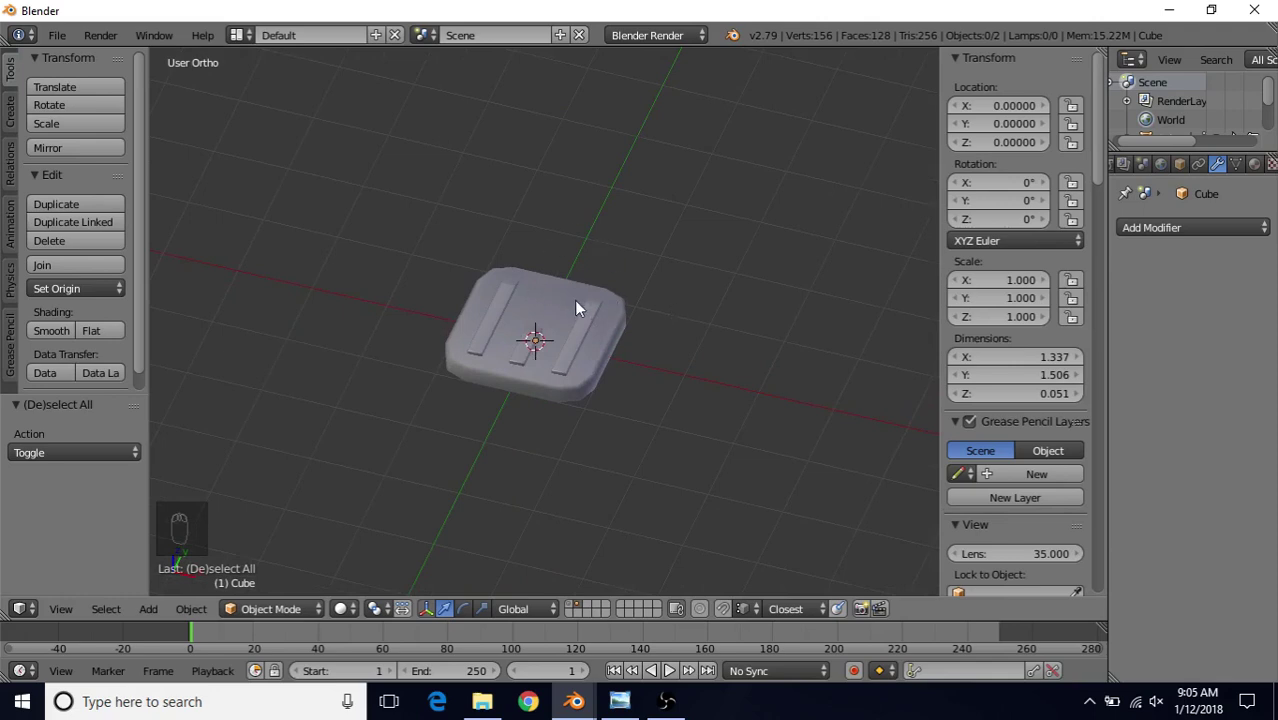
- Join the bars object into the rounded slab so they form a single object
right_click(575, 302)
scroll(612, 322, "up", 1)
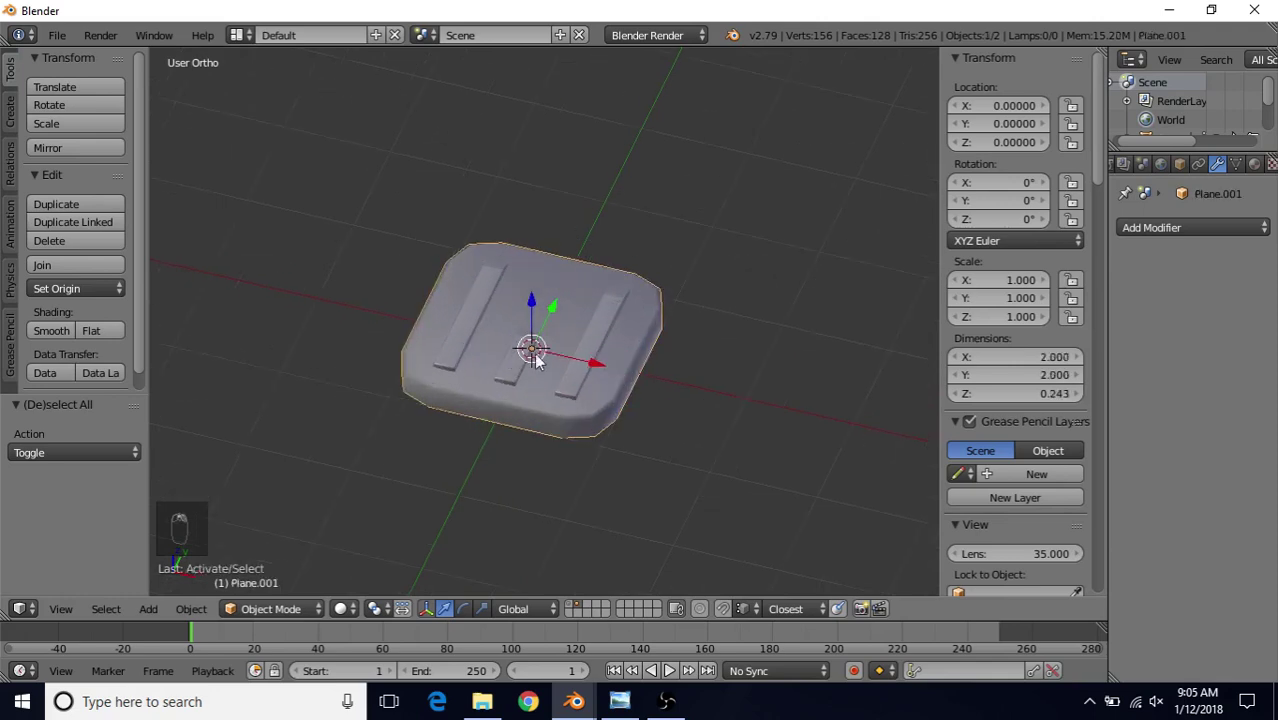
mouse_move(590, 354)
middle_mouse_down()
mouse_move(613, 362)
mouse_move(606, 335)
middle_mouse_up()
right_click(482, 303)
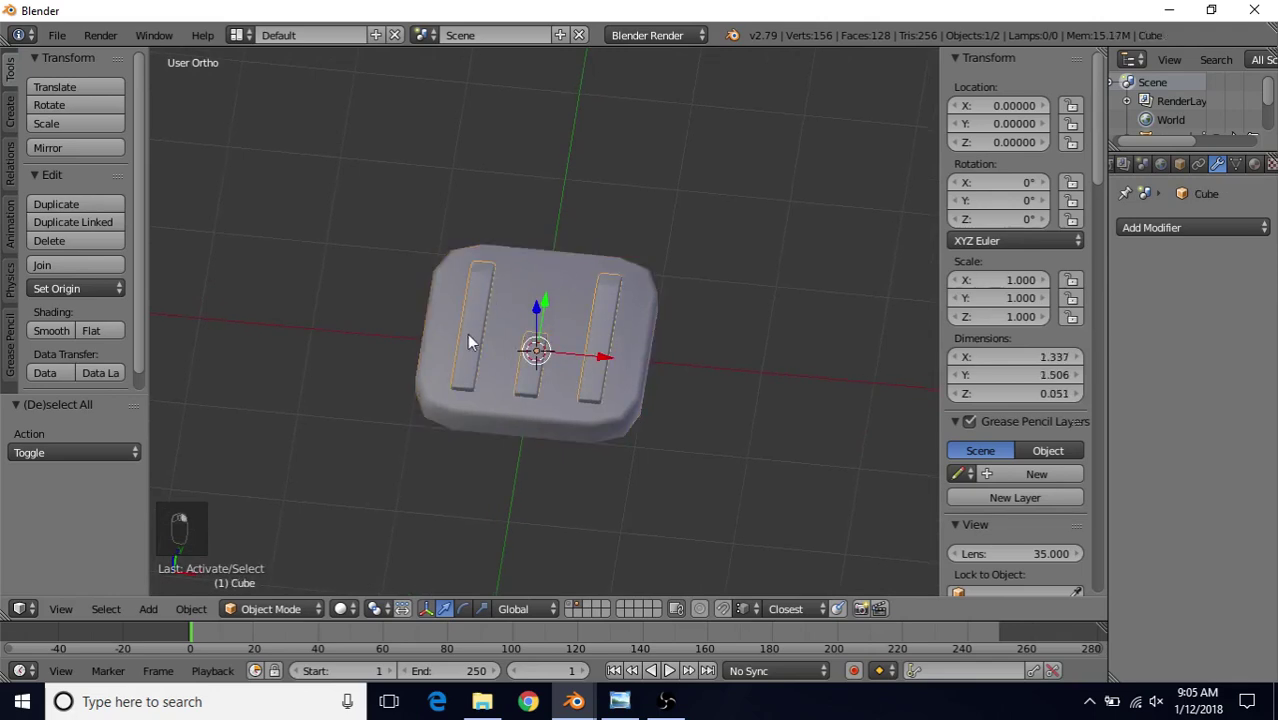
right_click(540, 287)
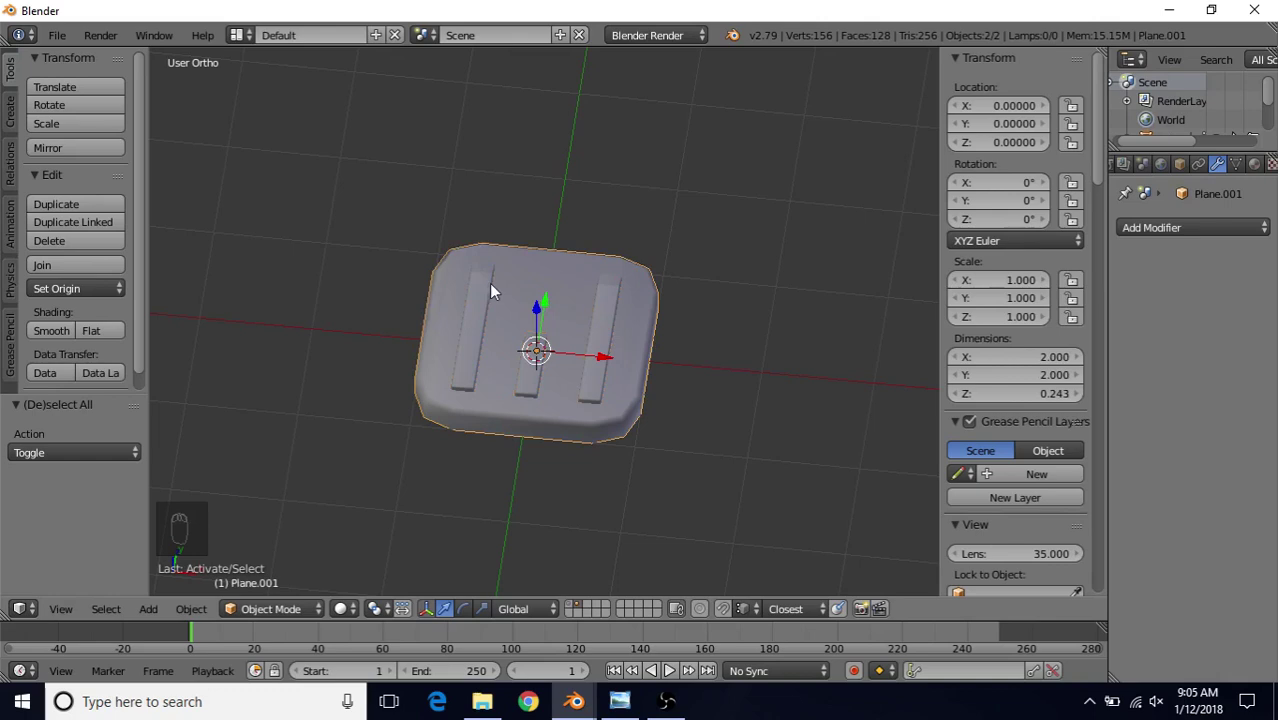
key("ctrl+j")
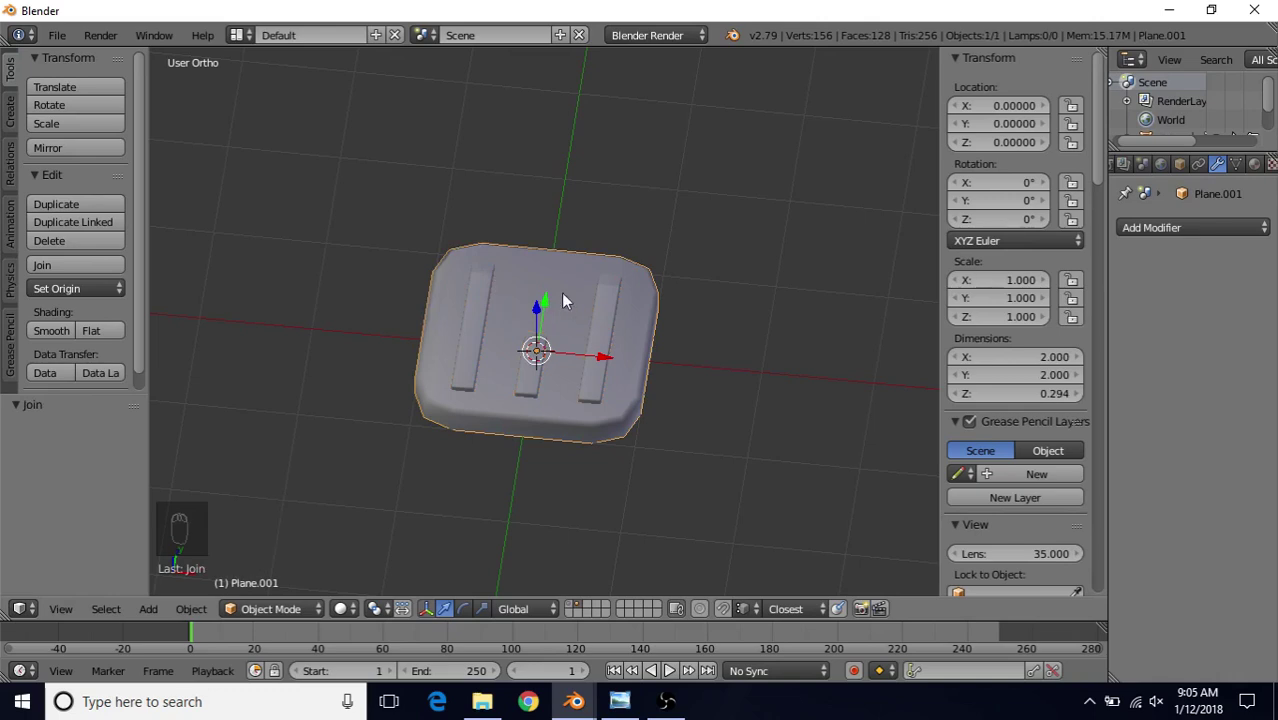
- Duplicate the joined part in place, move the copy to the first layer, and display that layer with the bus body
key("shift+d")
right_click(532, 213)
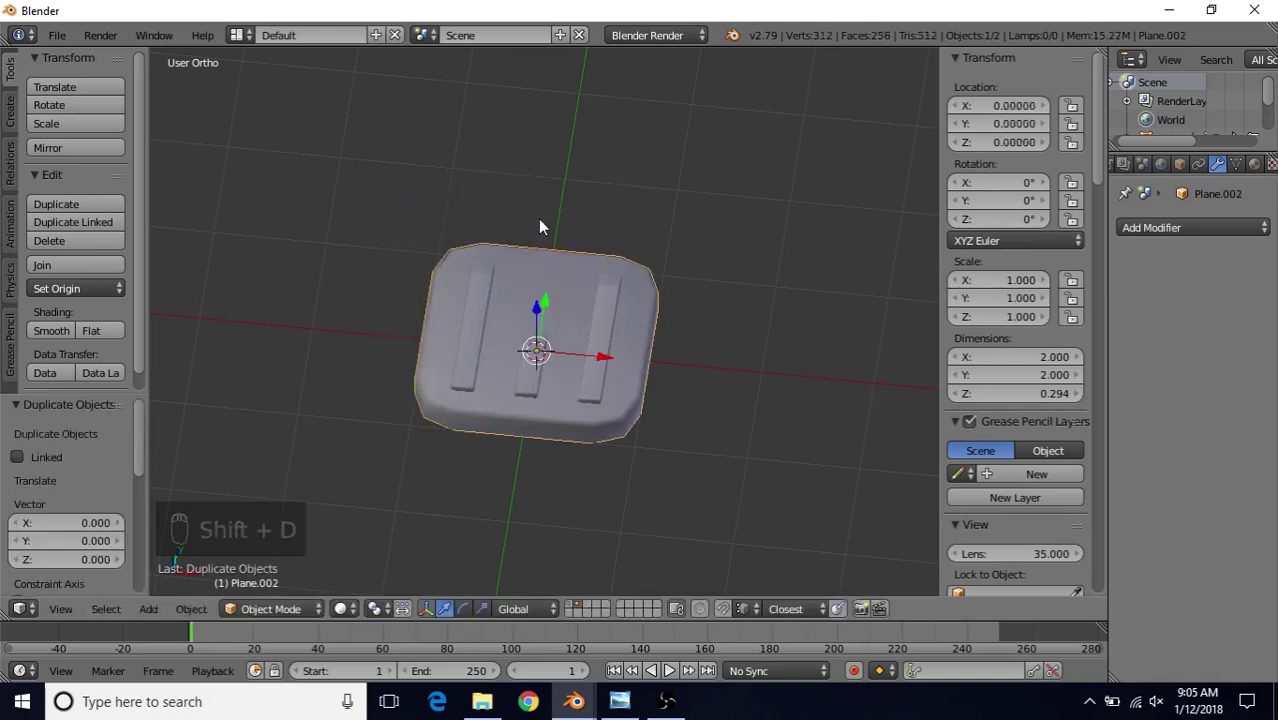
key("m")
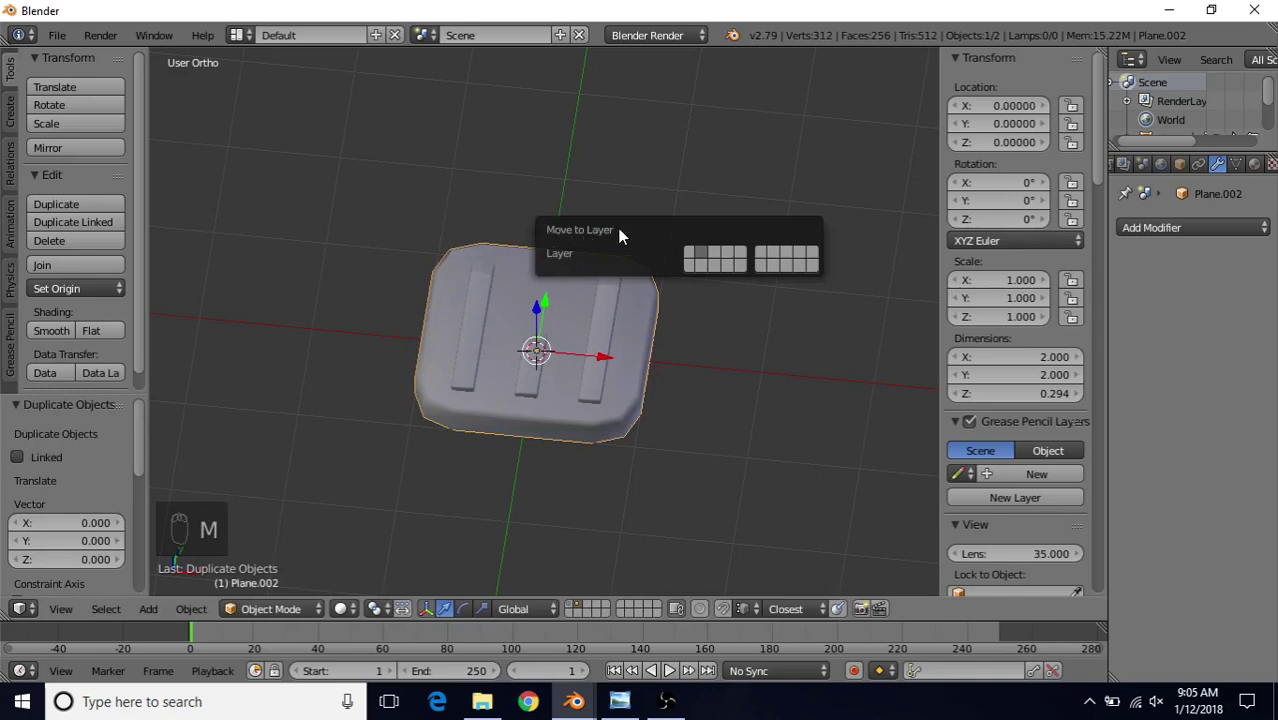
left_click(690, 256)
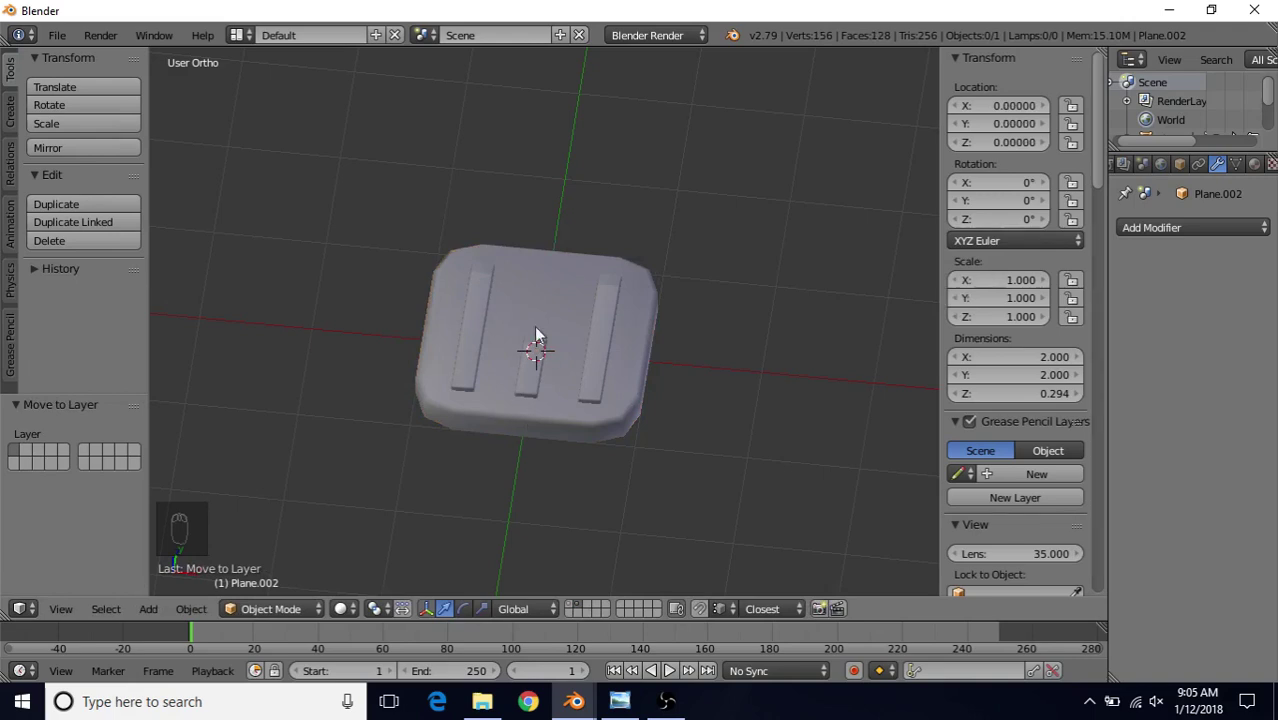
left_click(583, 604, "shift")
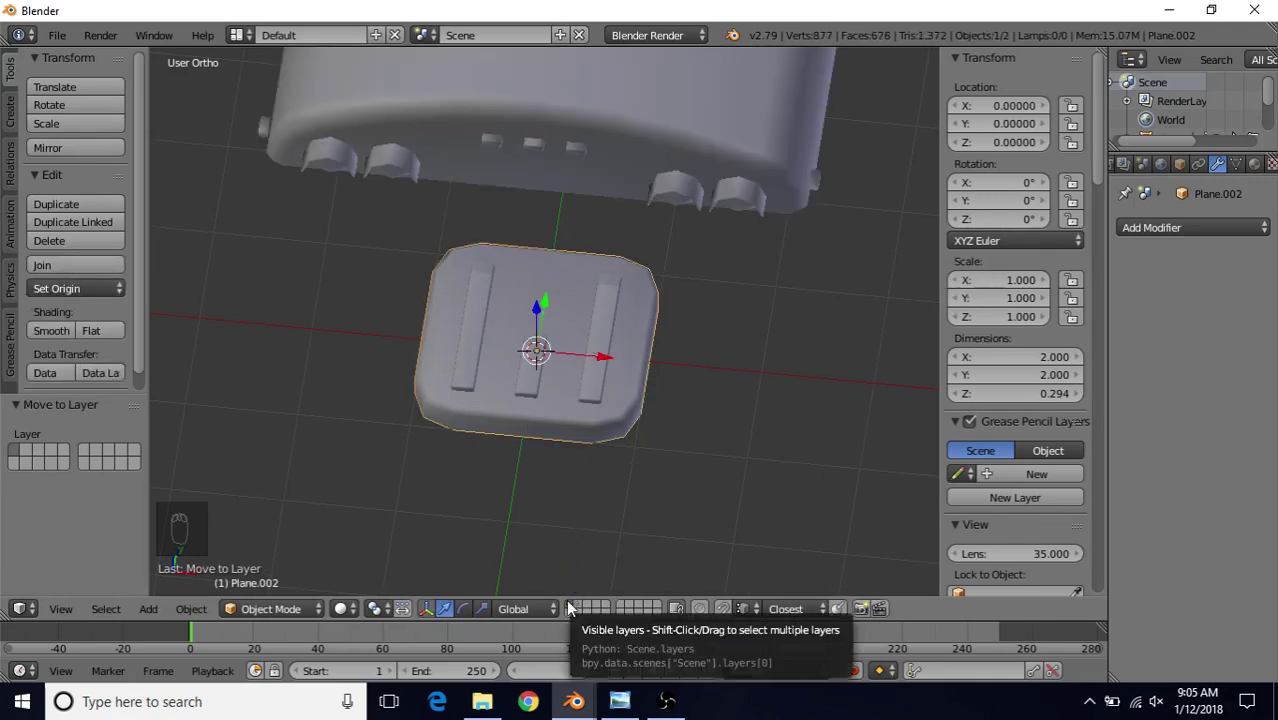
- Move the copy's entire mesh above the bus roof in Edit Mode, about 12.475 along Y and 4.176 along Z
scroll(659, 390, "down", 6)
middle_click_drag(660, 390, 514, 248)
key("Tab")
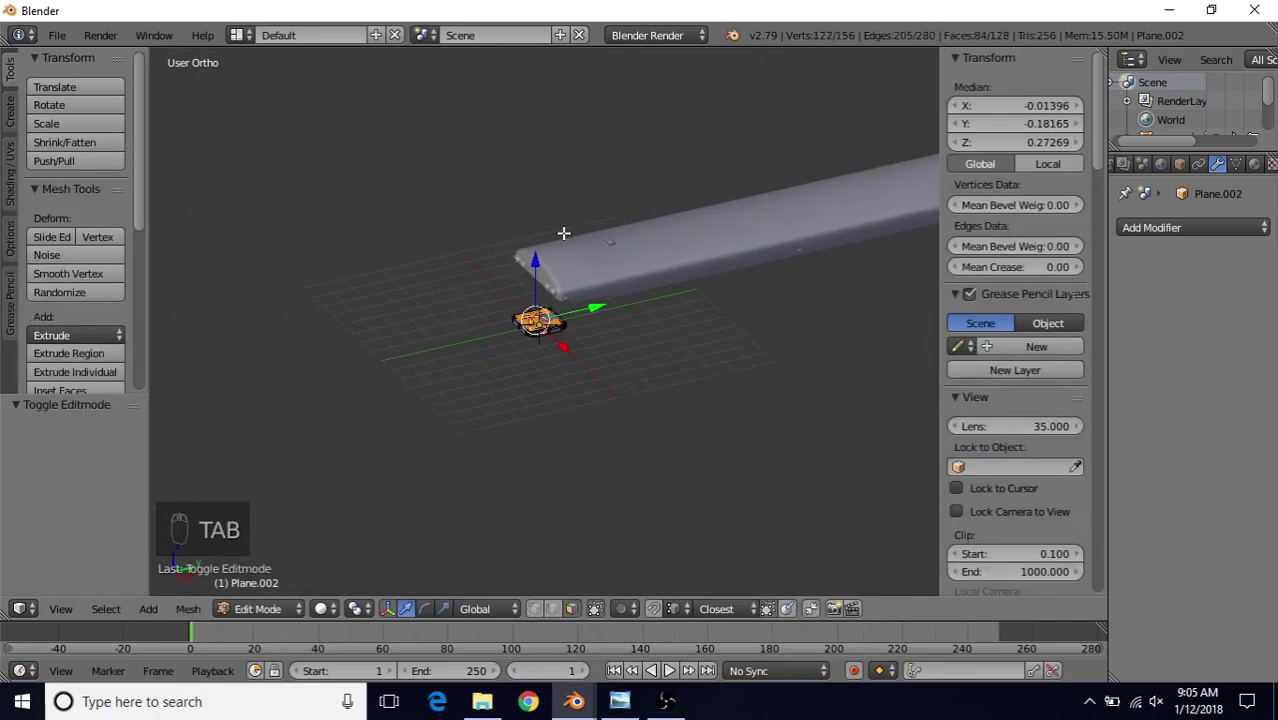
key("a")
key("a")
key("a")
key("a")
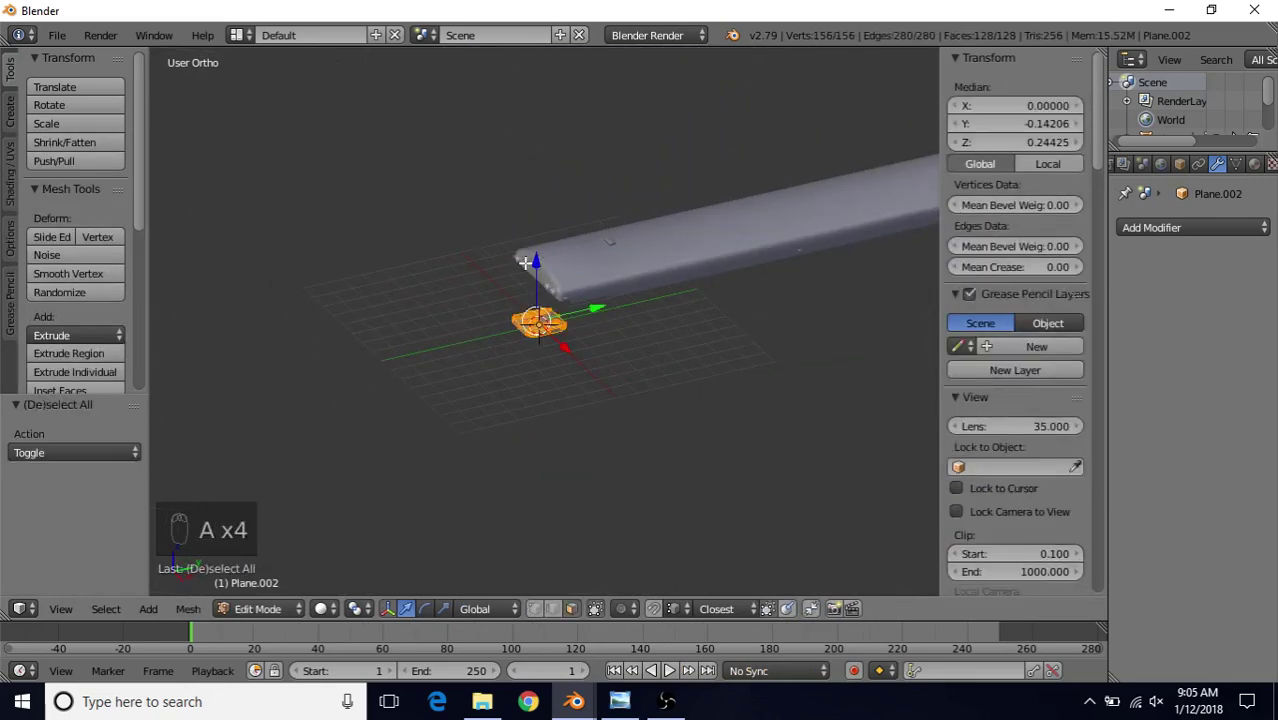
left_click_drag(525, 262, 805, 180)
middle_click_drag(678, 222, 639, 244, "shift")
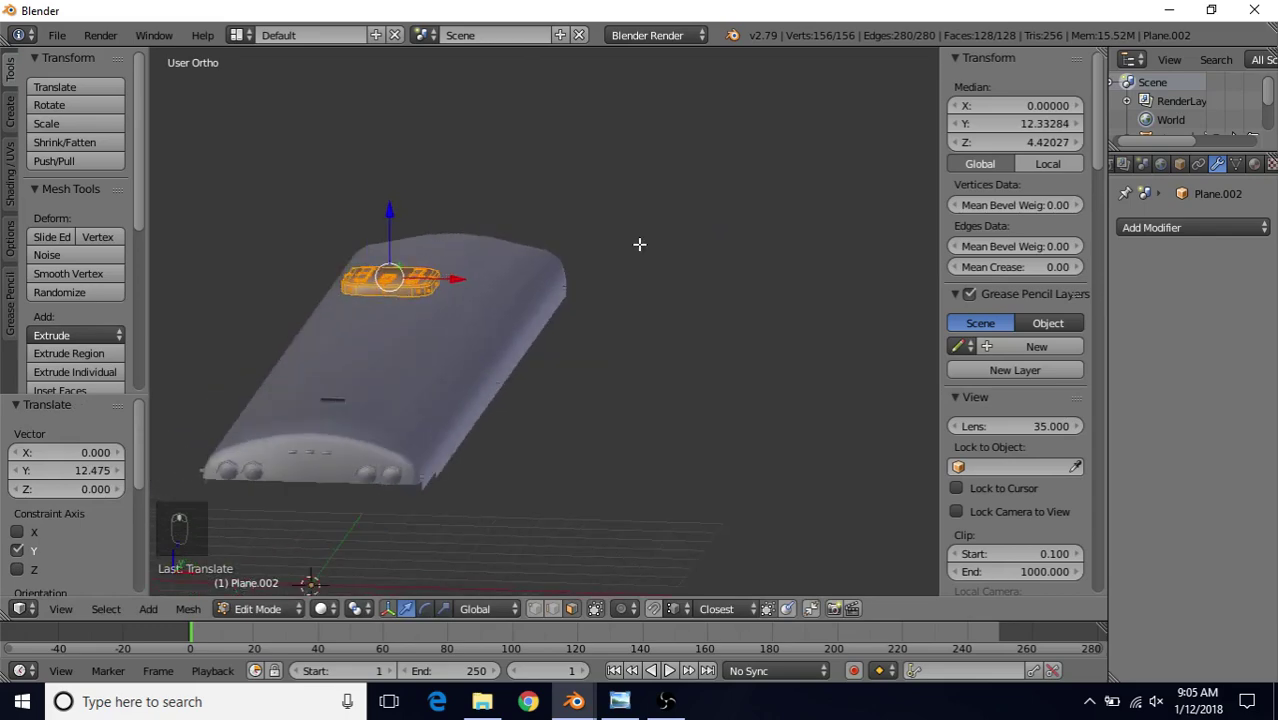
middle_click_drag(522, 265, 511, 270)
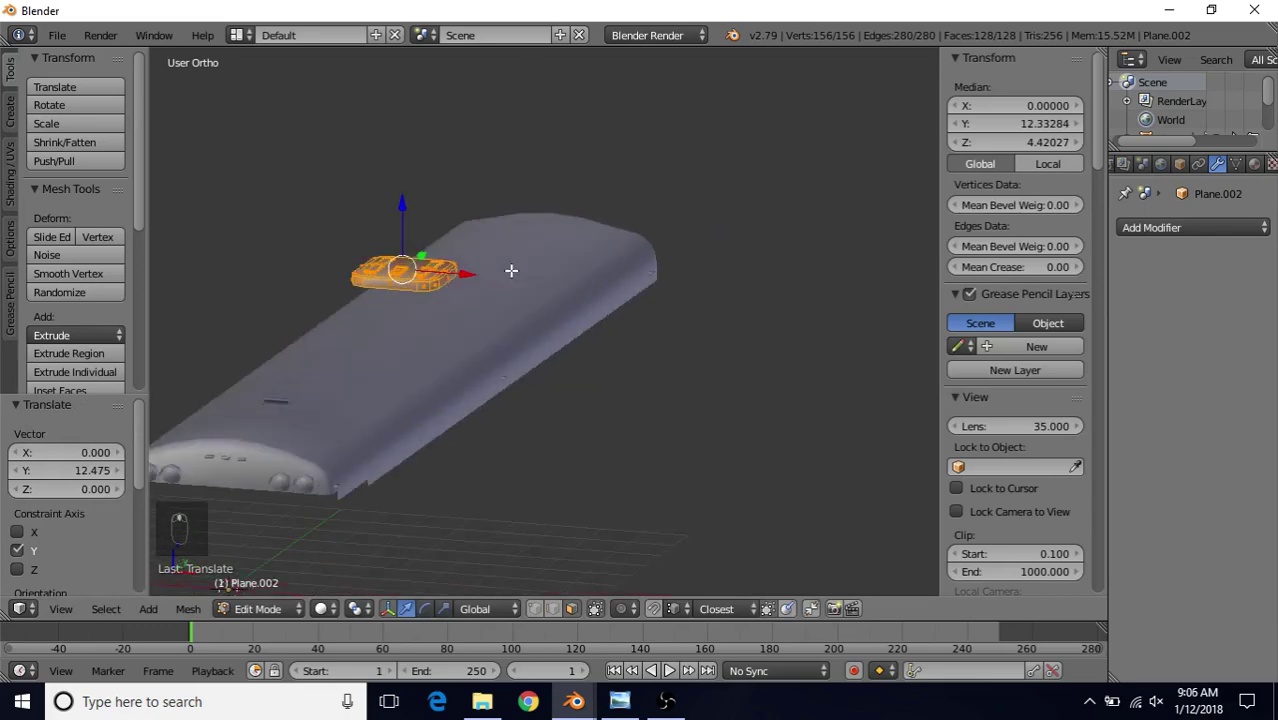
- In the right side view, reposition the part over the reference roof hatch at about median Y 12.390 and Z 4.064
key("KP_3")
scroll(511, 272, "up", 2)
scroll(483, 303, "down", 2, "ctrl")
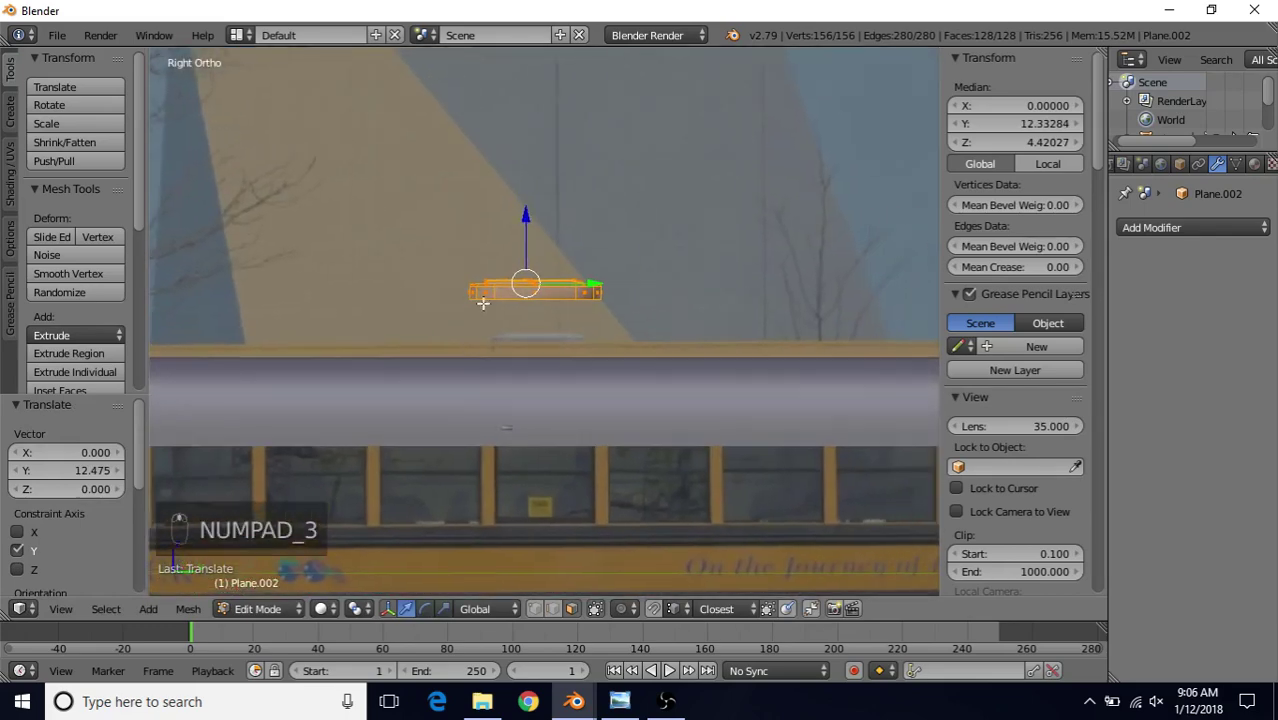
left_click_drag(578, 277, 589, 283)
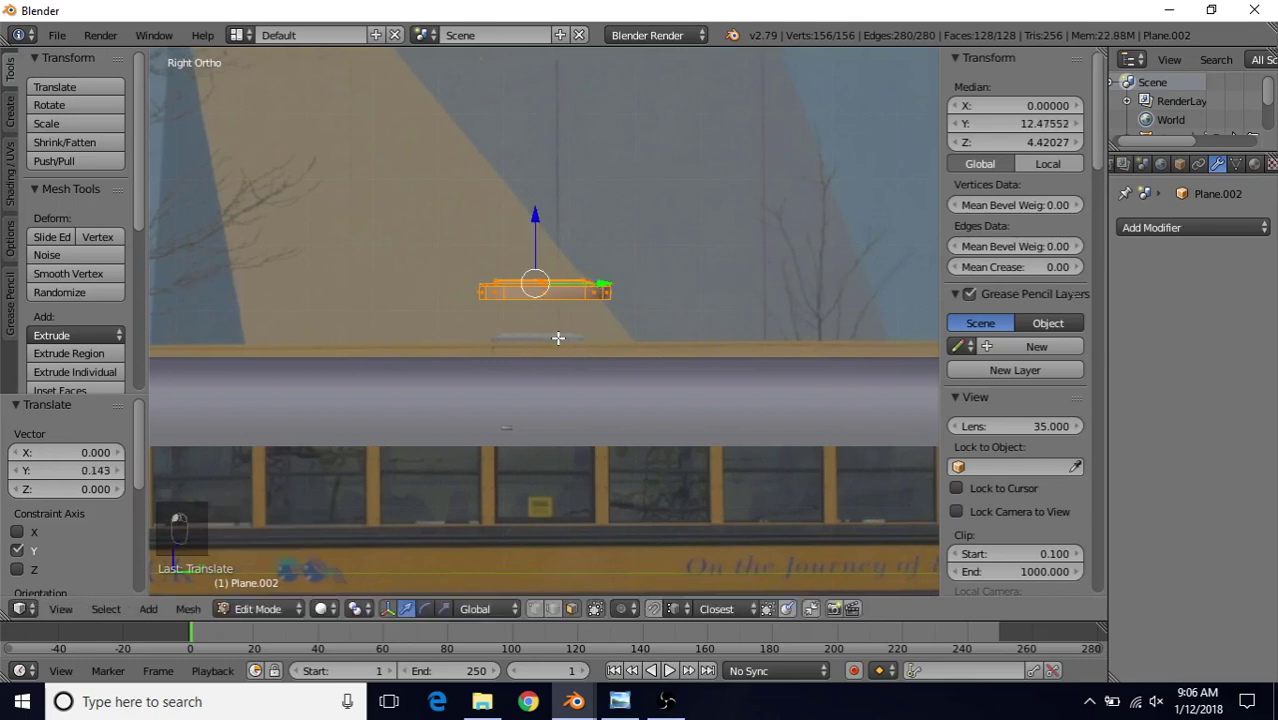
left_click_drag(535, 218, 590, 310)
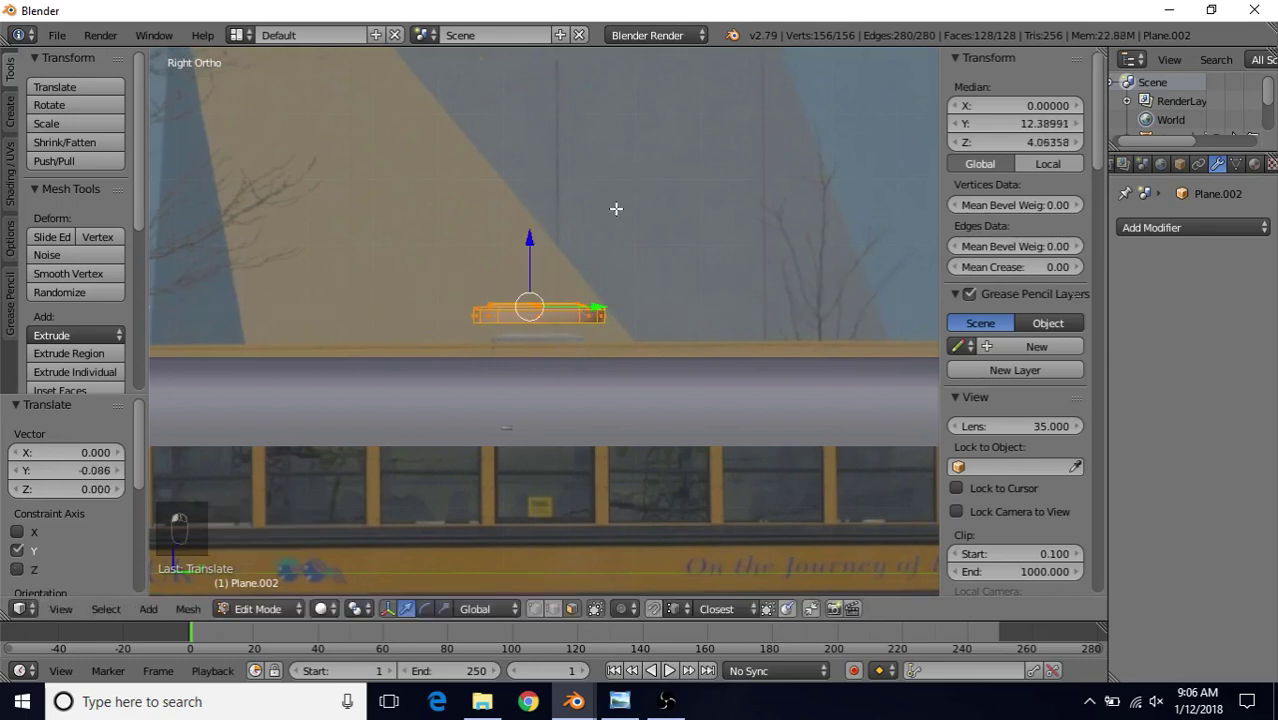
- Scale the part to about 0.73 and move it onto the reference roof hatch at about median Y 12.447 and Z 3.693
key("s")
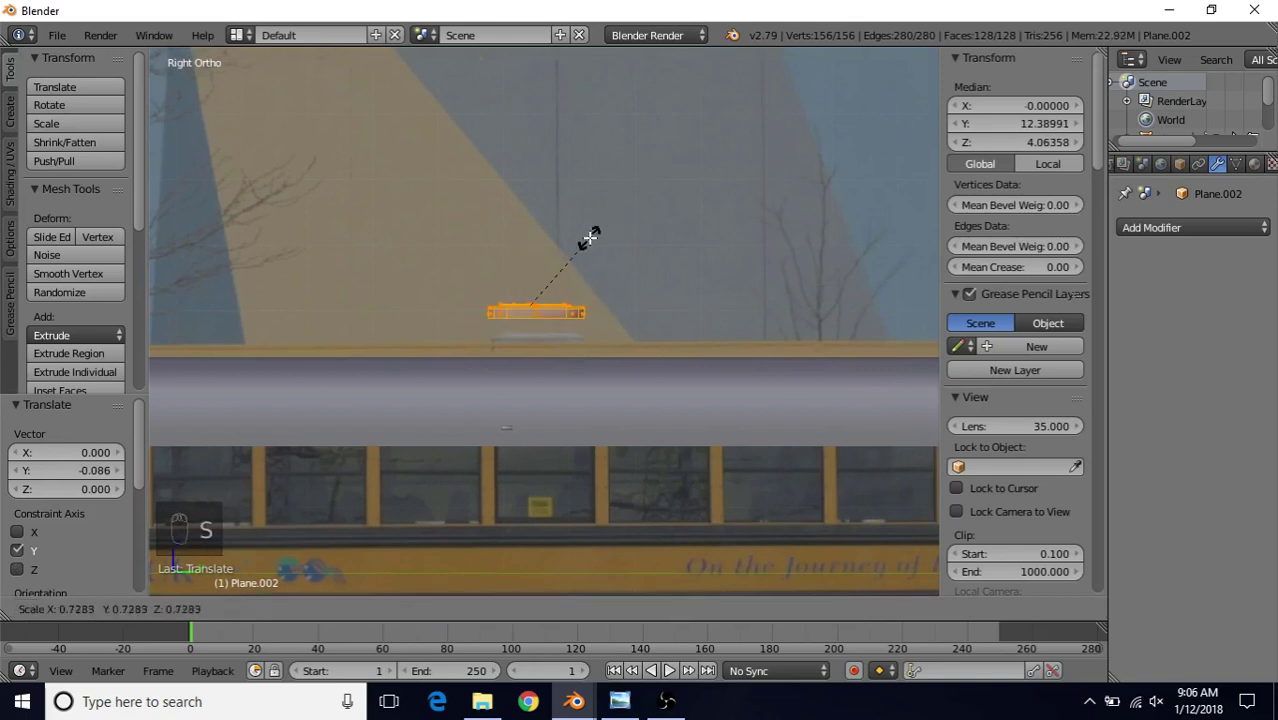
left_click(587, 240)
left_click_drag(578, 305, 583, 298)
left_click_drag(532, 237, 533, 266)
- Enlarge the roof part uniformly by a factor of 1.036 and switch the viewport to wireframe display
key("s")
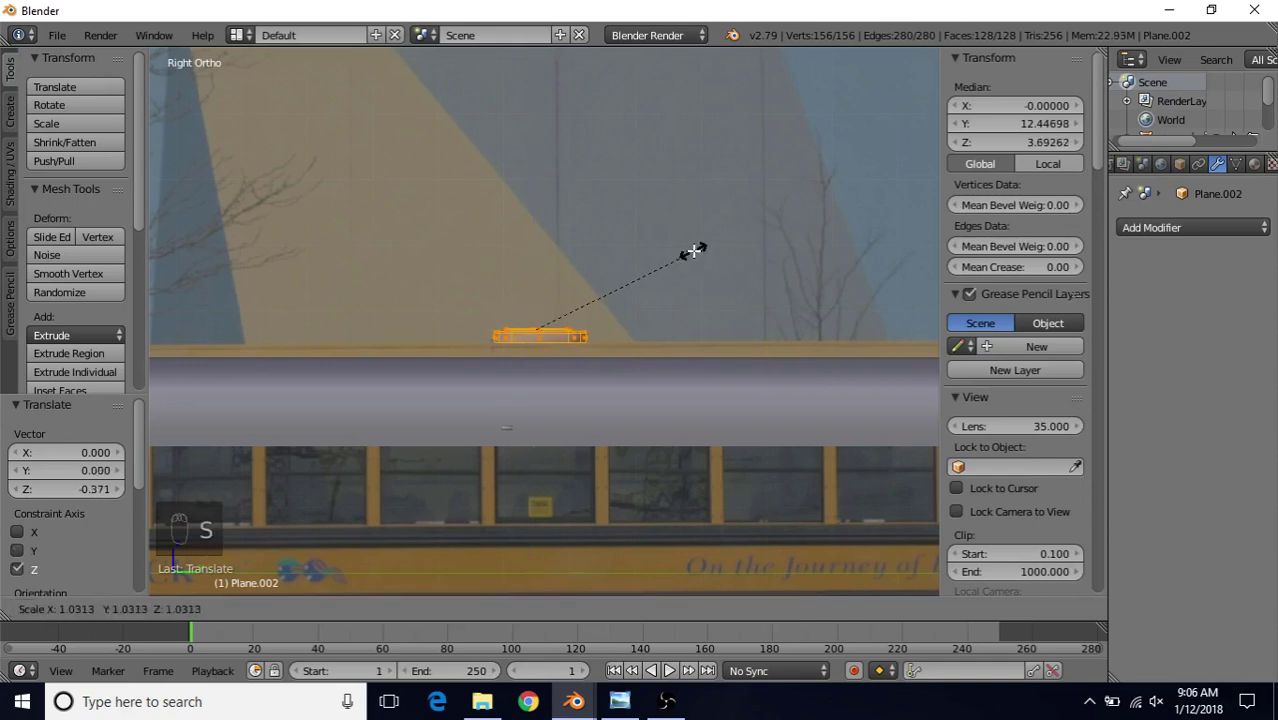
left_click(693, 250)
key("z")
scroll(666, 273, "up", 3)
scroll(633, 285, "up", 1)
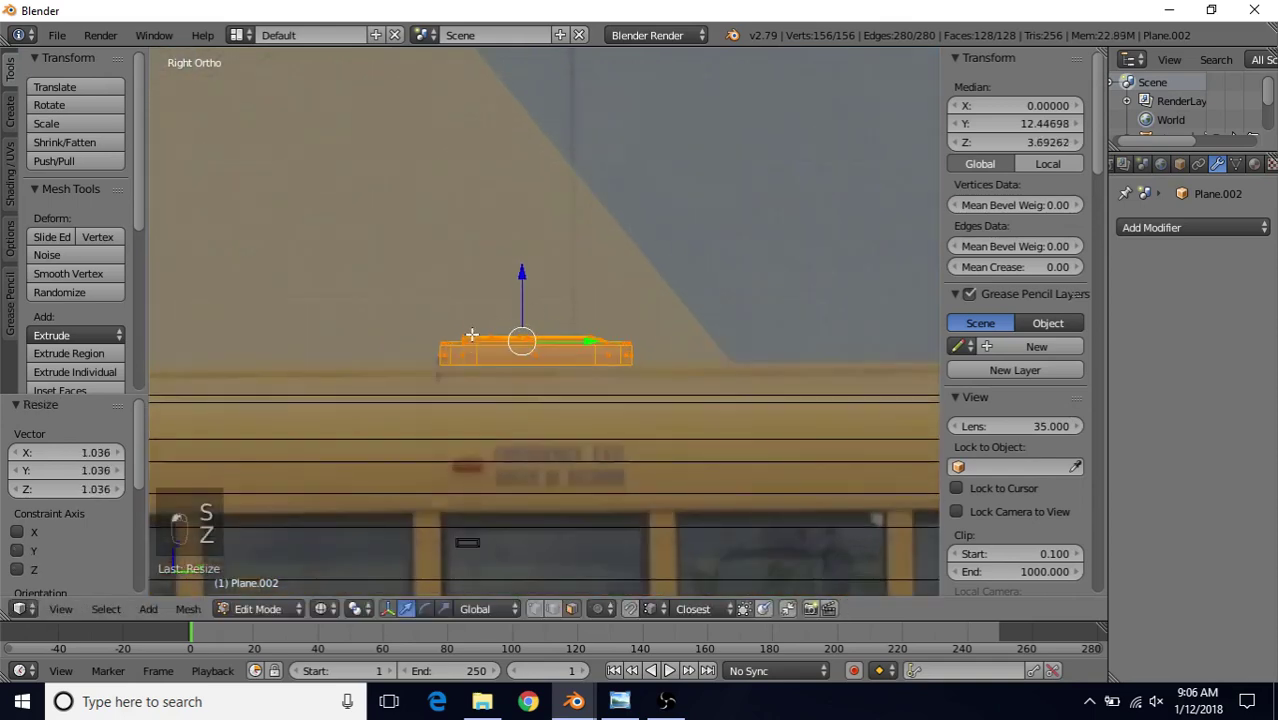
- Flatten the hatch by a factor of 0.725 along Z and lower it by 0.062 toward the reference roof line
left_click_drag(520, 272, 542, 171)
right_click(542, 171)
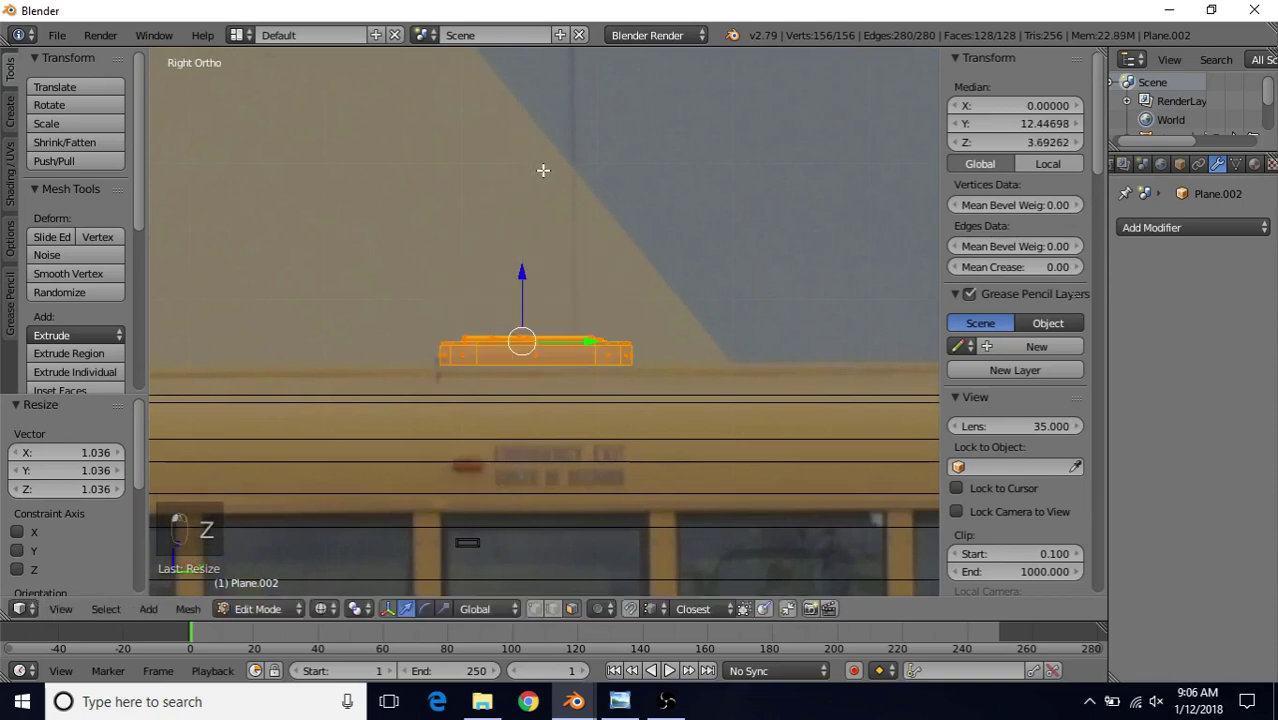
key("s")
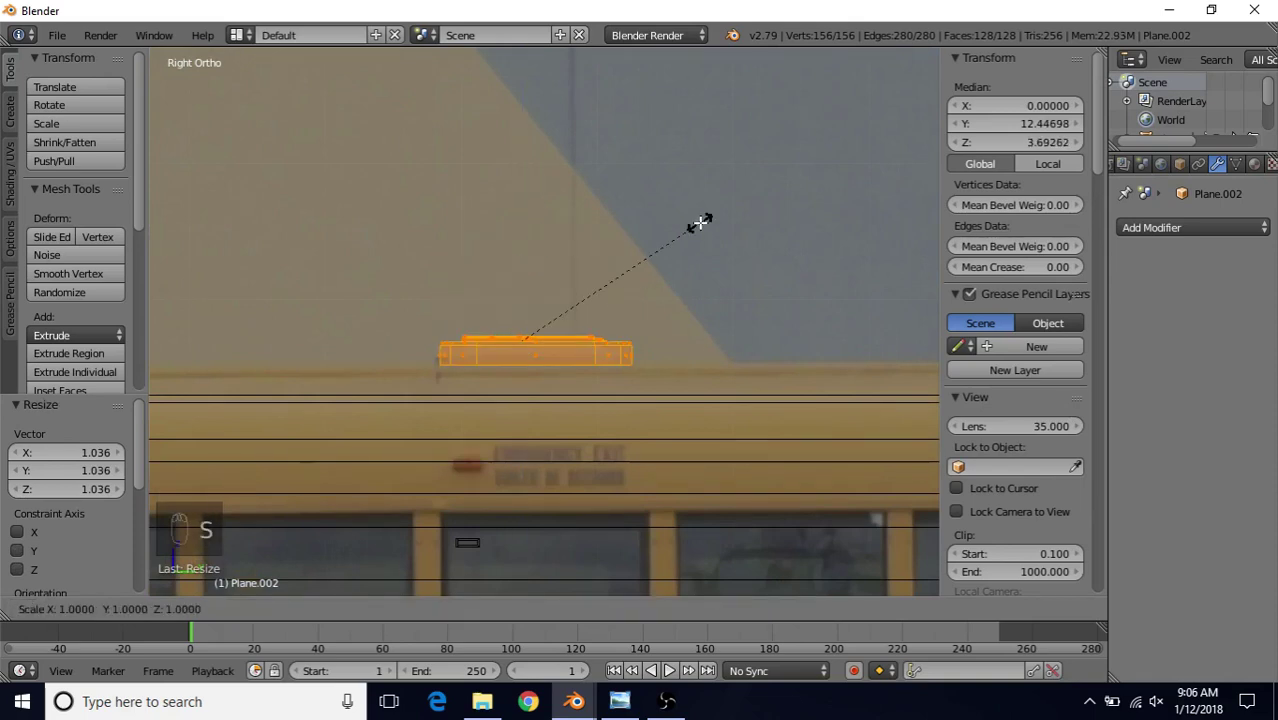
key("z")
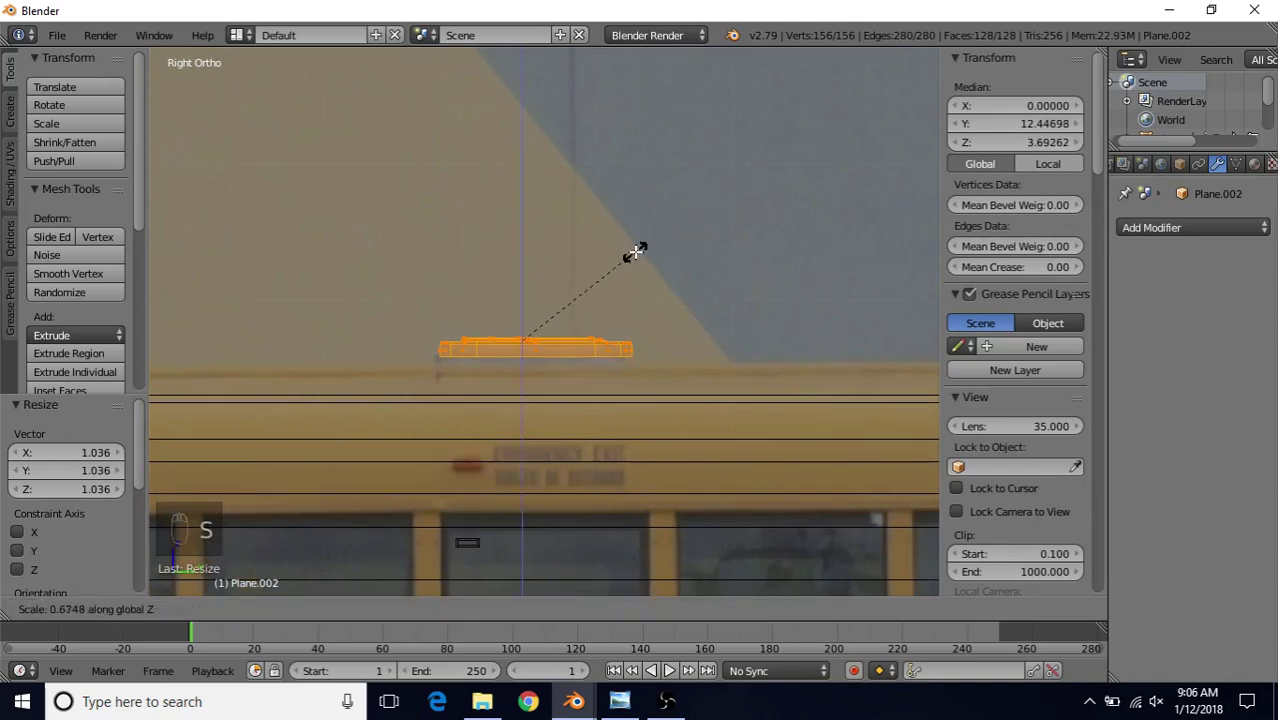
left_click(640, 244)
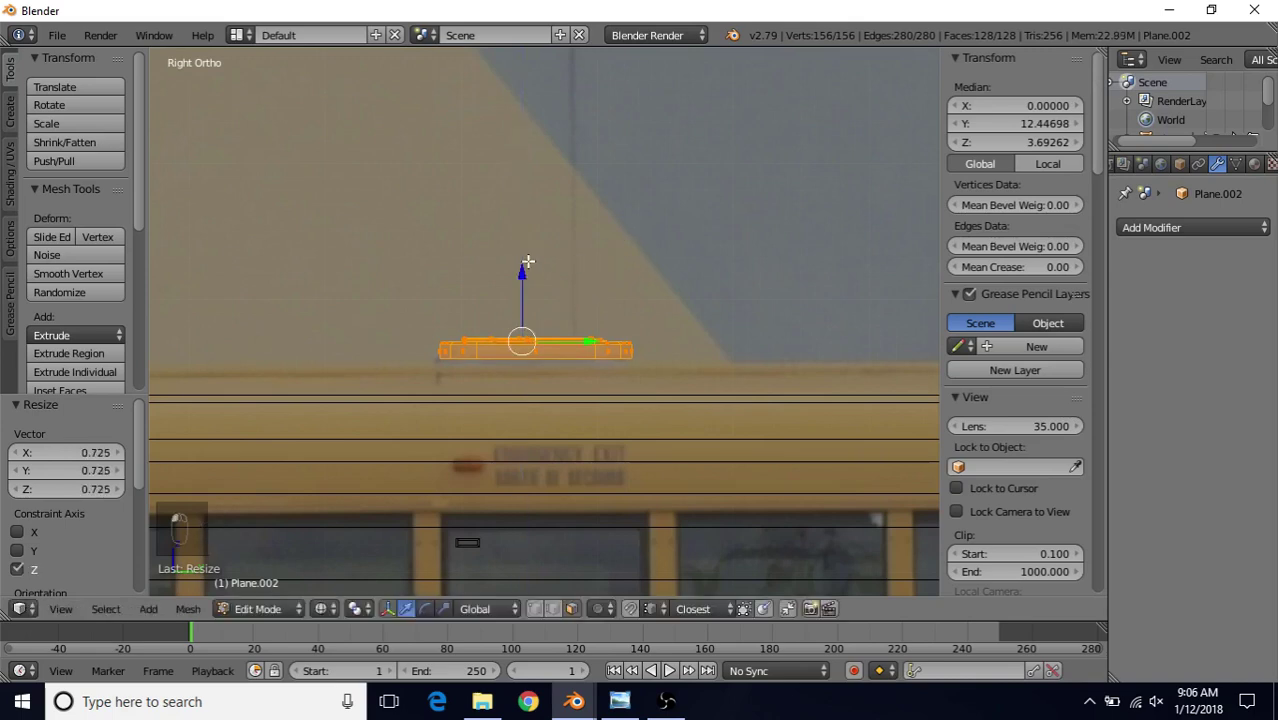
left_click_drag(527, 262, 516, 284)
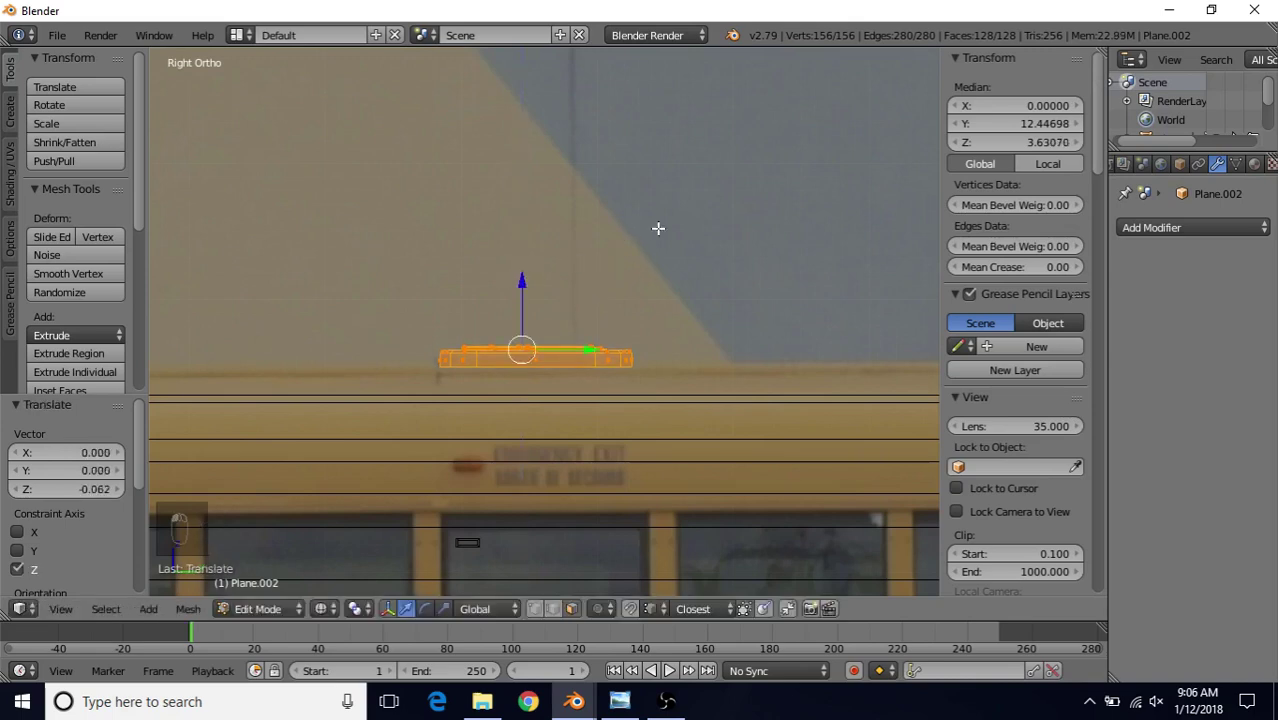
- Stretch the hatch along Z by a factor of about 1.3 and raise it to median Z 3.672
key("s")
key("z")
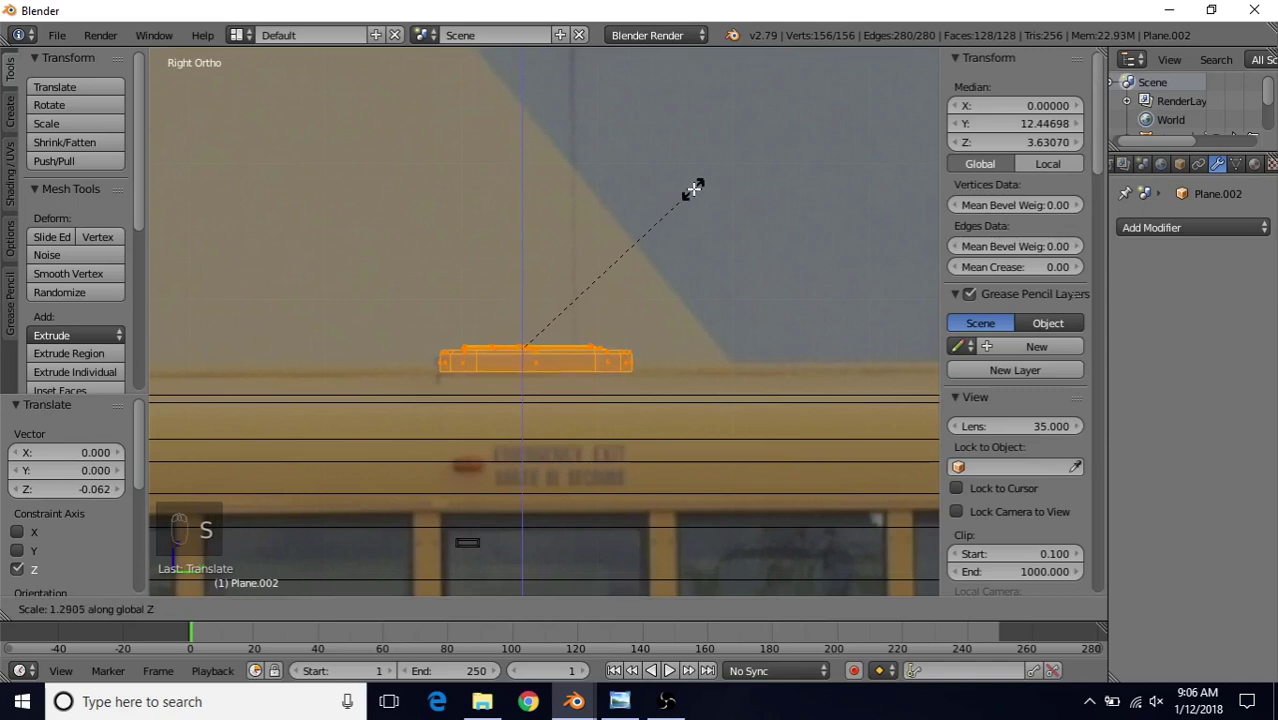
left_click(698, 182)
left_click_drag(526, 282, 526, 277)
- Fine-tune the hatch's uniform size with scale factors of 1.063 and 0.952
key("s")
left_click(654, 245)
key("s")
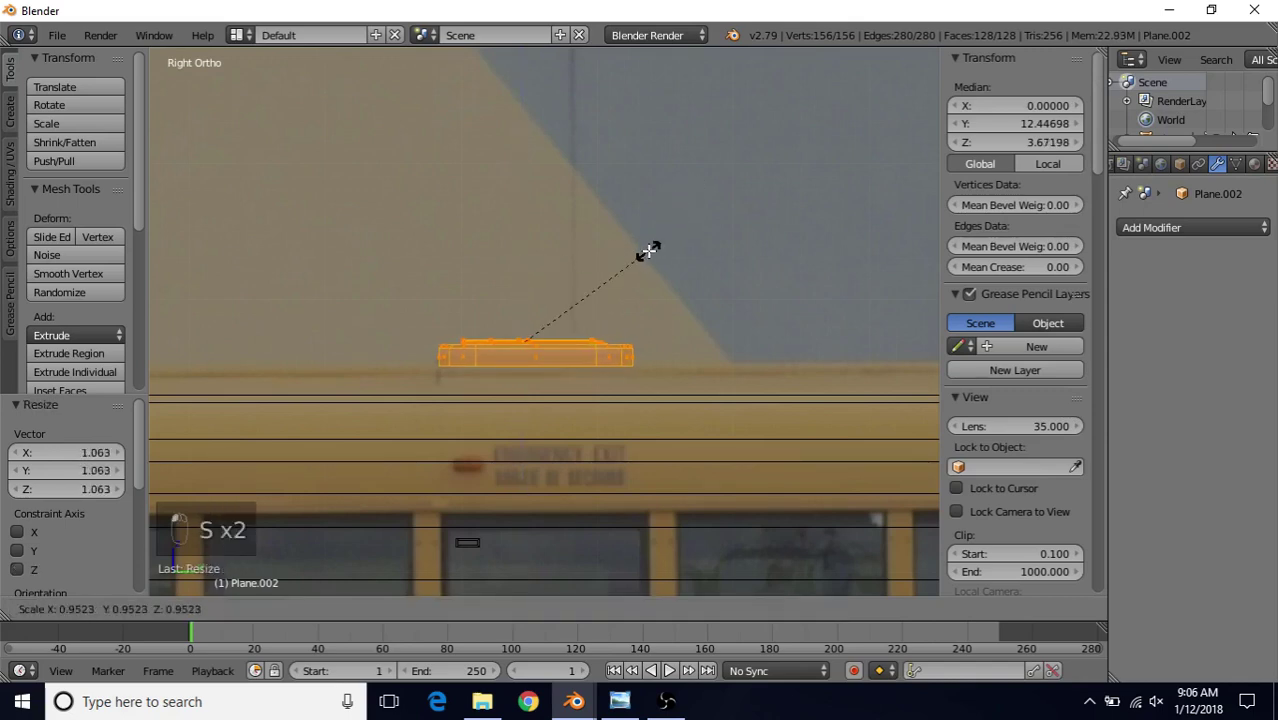
left_click(631, 314)
- Return to solid display and lower the hatch by about 0.332 along Z onto the modelled bus roof
scroll(631, 314, "down", 2)
middle_click_drag(631, 314, 643, 261, "shift")
key("z")
mouse_move(605, 340)
middle_mouse_down()
mouse_move(622, 359)
mouse_move(522, 306)
mouse_move(648, 301)
middle_mouse_up()
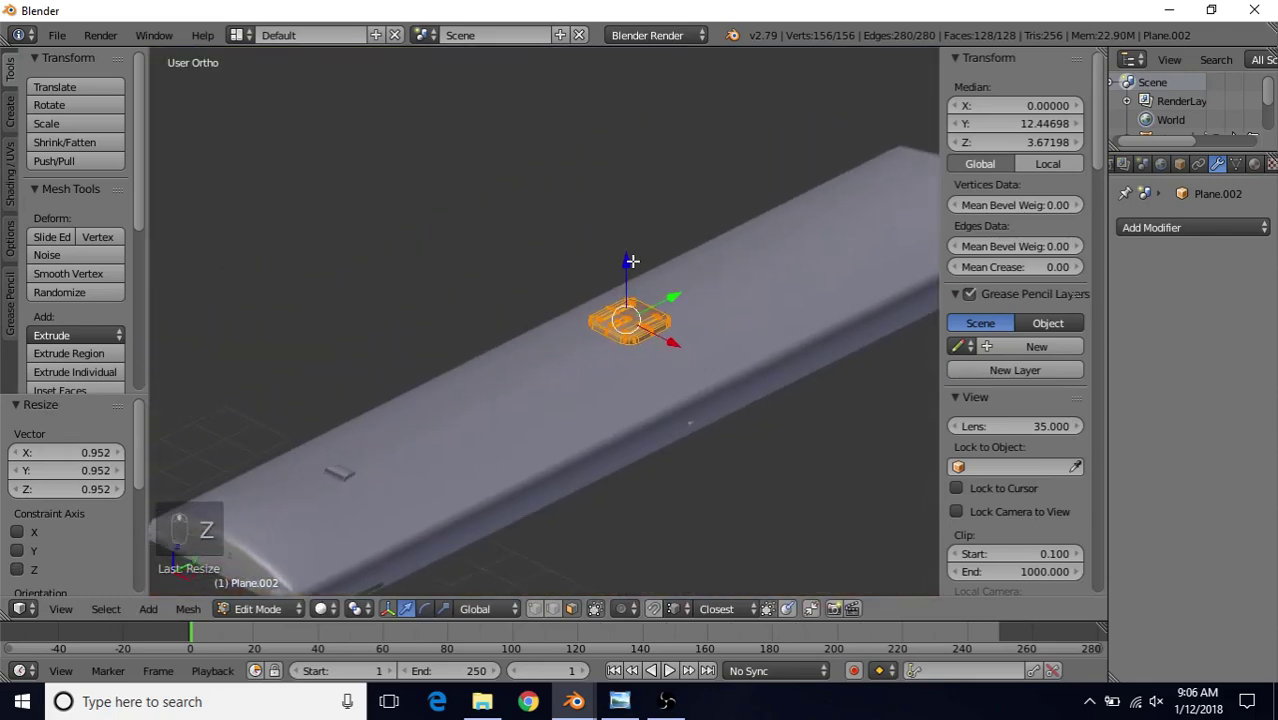
key("g")
key("z")
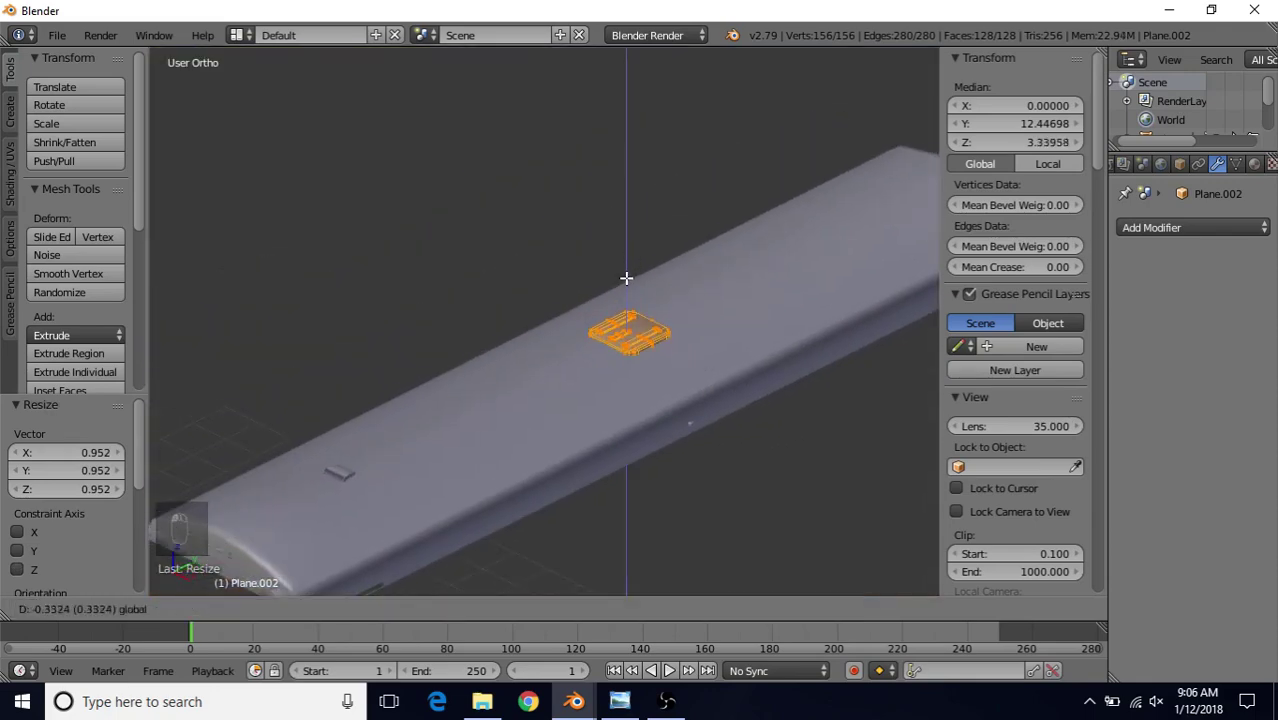
left_click(626, 277)
- Raise the hatch slightly above the roof surface to median Z 3.399 and return to Object Mode
key("KP_Decimal")
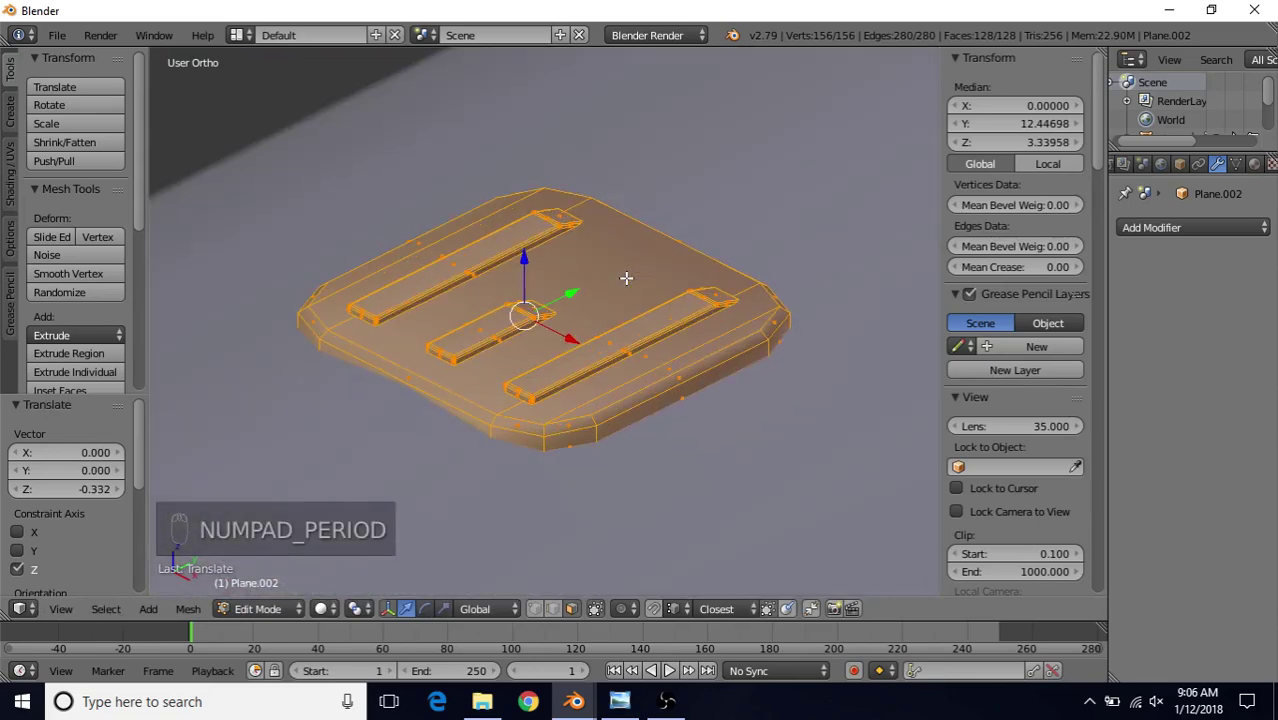
scroll(620, 281, "down", 5)
middle_click_drag(608, 288, 633, 288)
scroll(640, 290, "up", 4)
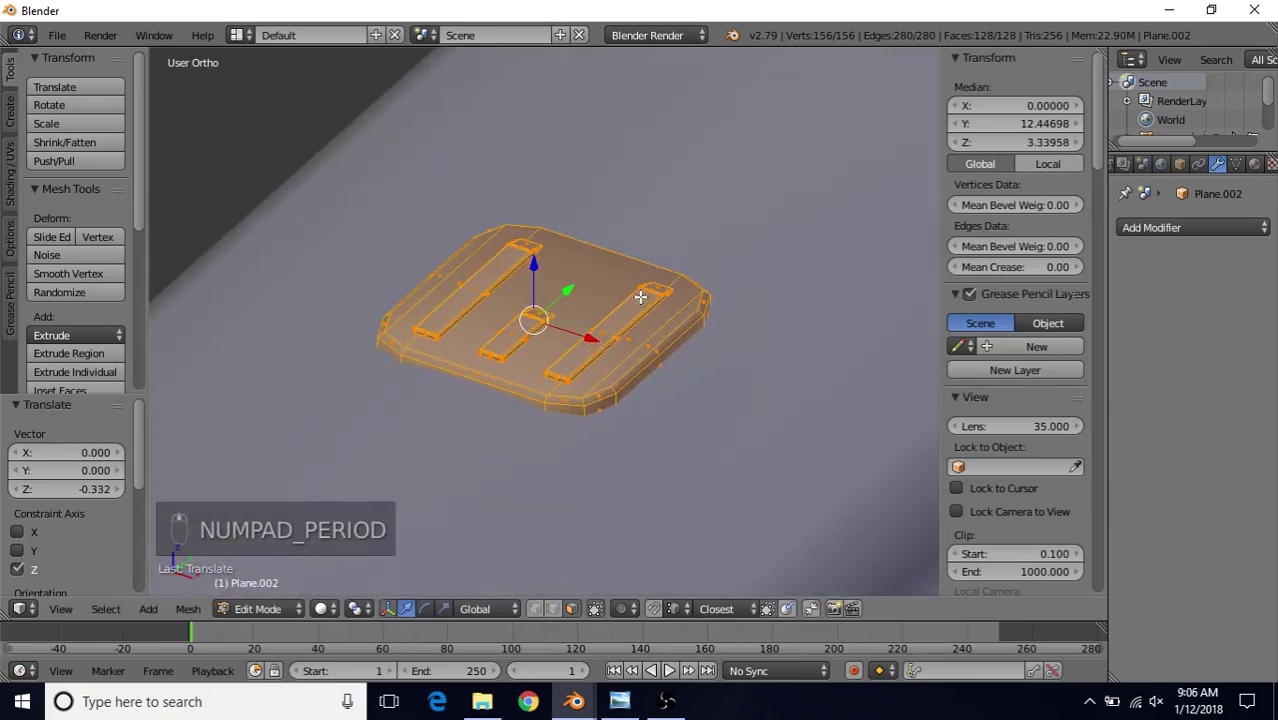
scroll(663, 296, "up", 1)
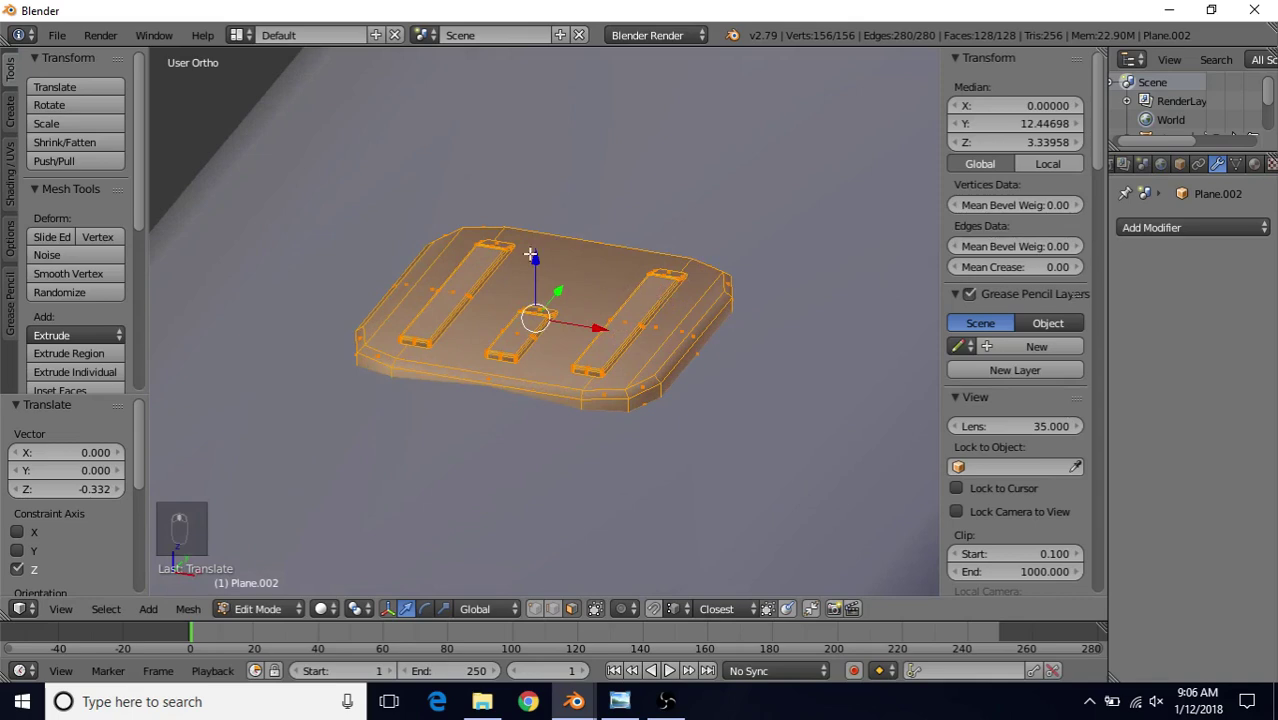
mouse_move(533, 259)
left_mouse_down()
mouse_move(534, 237)
mouse_move(527, 247)
left_mouse_up()
scroll(527, 247, "down", 3)
key("Tab")
scroll(557, 385, "down", 3)
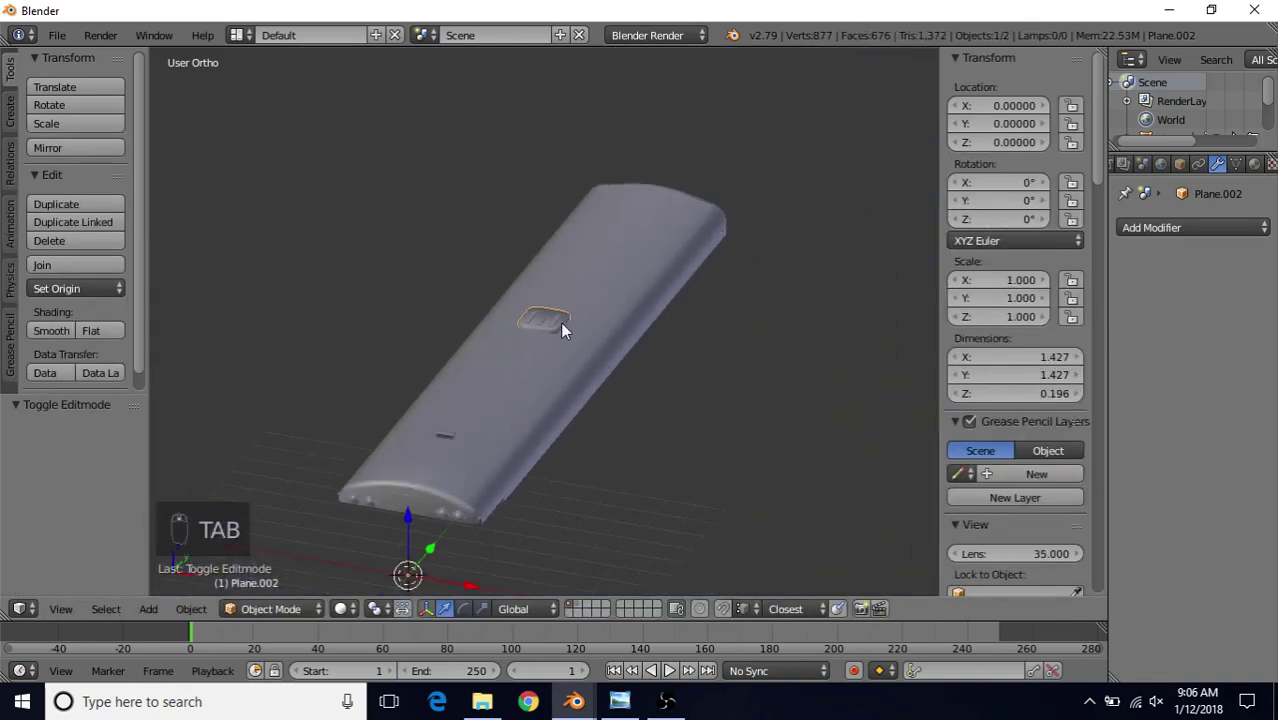
- Examine how the hatch sits on the curved bus roof from several angles
key("a")
key("a")
scroll(563, 317, "up", 2)
middle_click_drag(563, 317, 476, 409)
scroll(476, 409, "up", 2)
scroll(571, 294, "up", 2)
middle_click_drag(562, 345, 494, 387)
scroll(494, 387, "up", 2)
key("Tab")
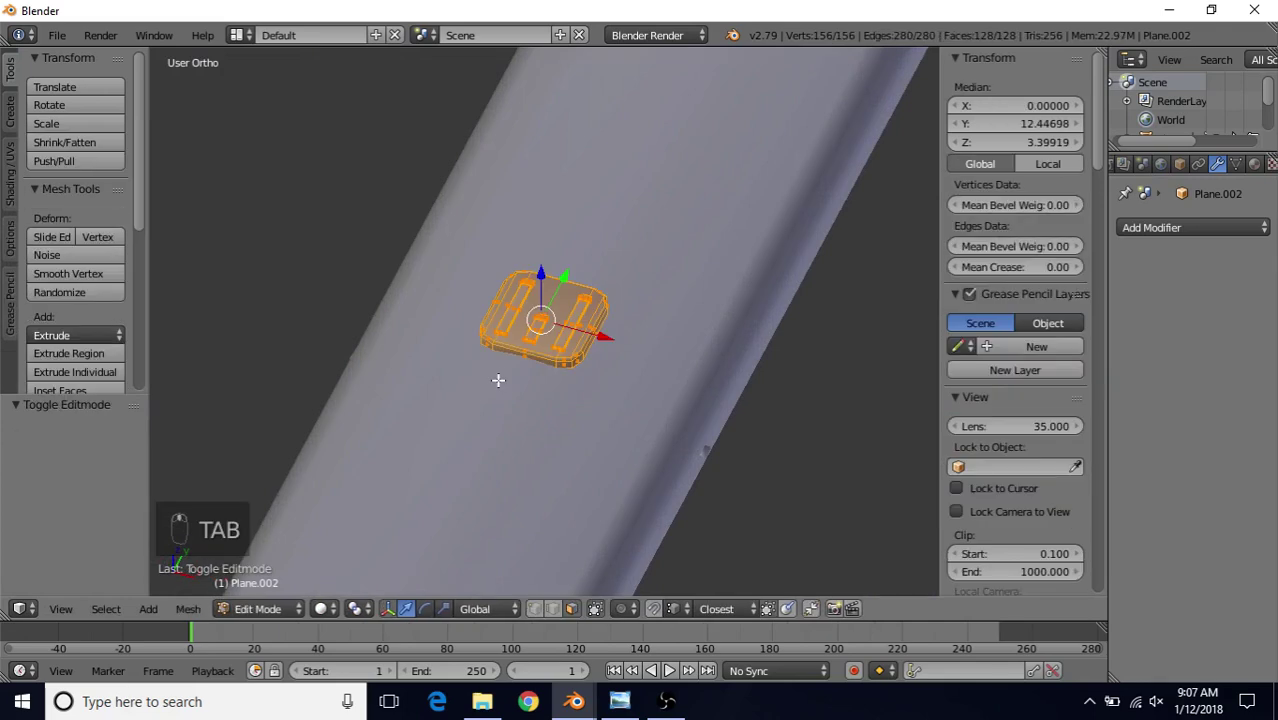
key("Tab")
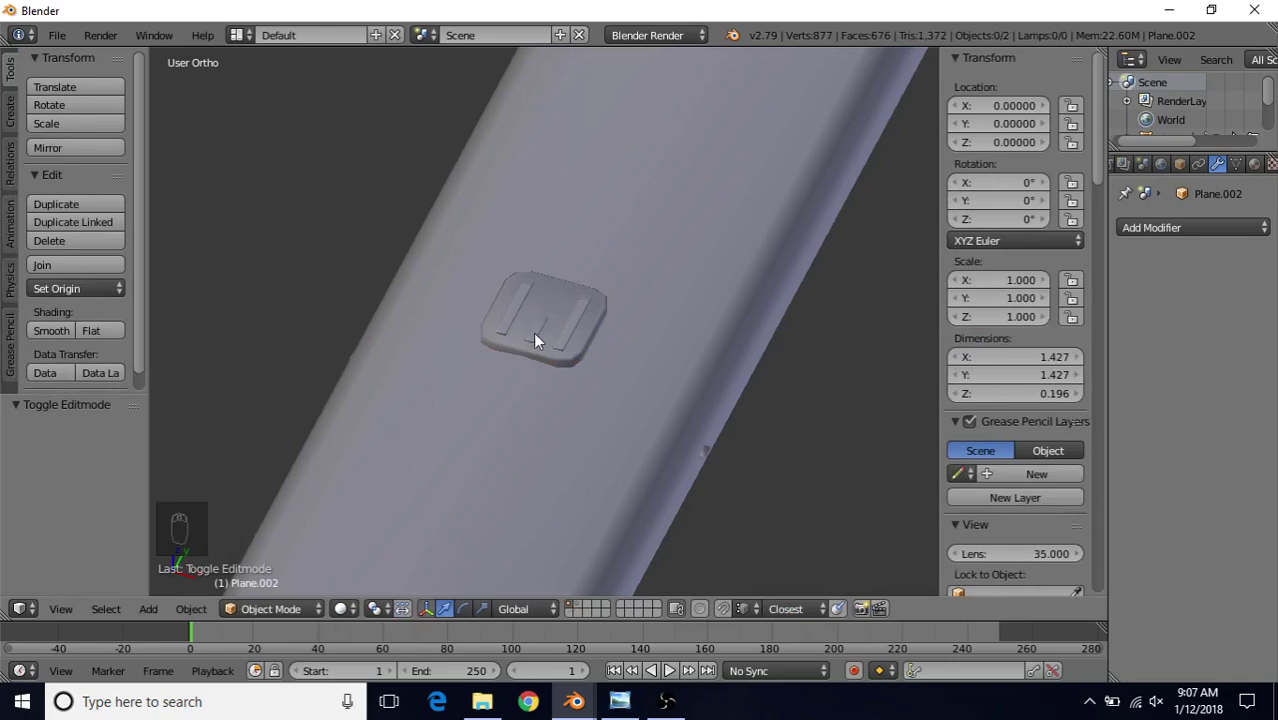
- In Edit Mode, add one centred loop cut through the hatch slab along its length
scroll(526, 427, "down", 5)
mouse_move(530, 419)
middle_mouse_down()
mouse_move(571, 397)
mouse_move(565, 407)
mouse_move(617, 281)
mouse_move(604, 303)
middle_mouse_up()
scroll(565, 415, "up", 6)
scroll(553, 437, "up", 3)
key("Tab")
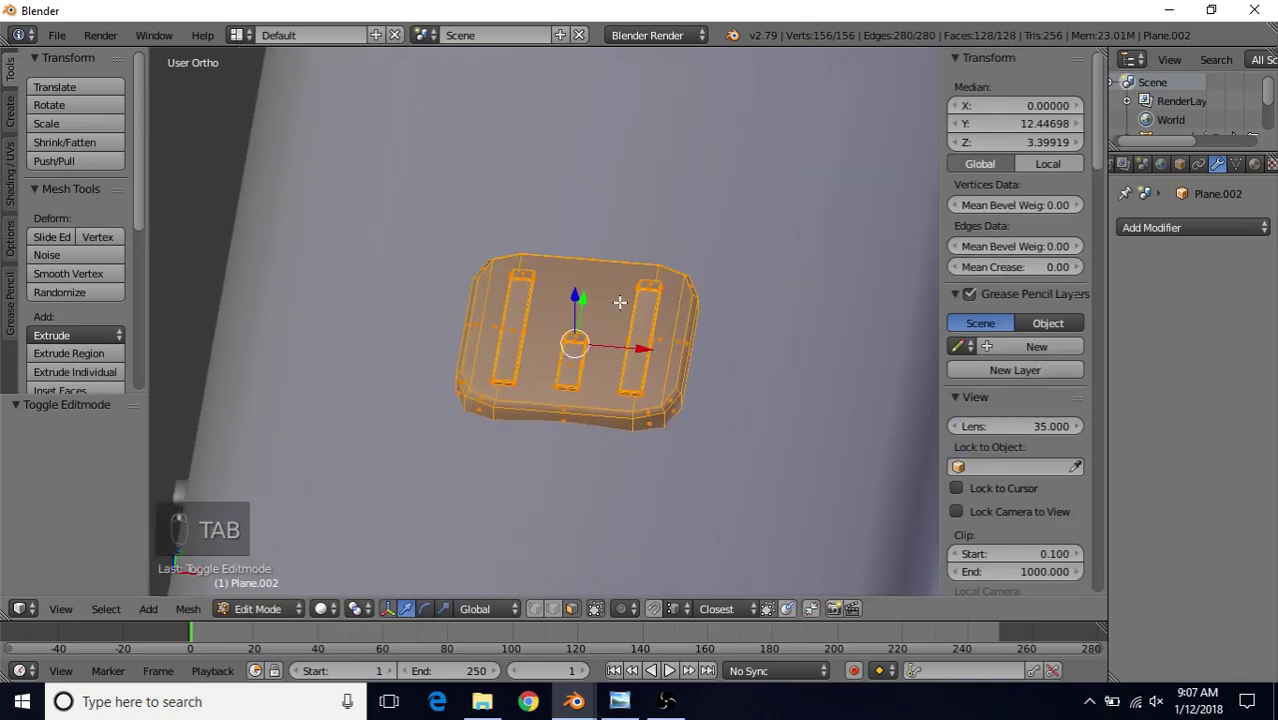
middle_click_drag(650, 245, 650, 247)
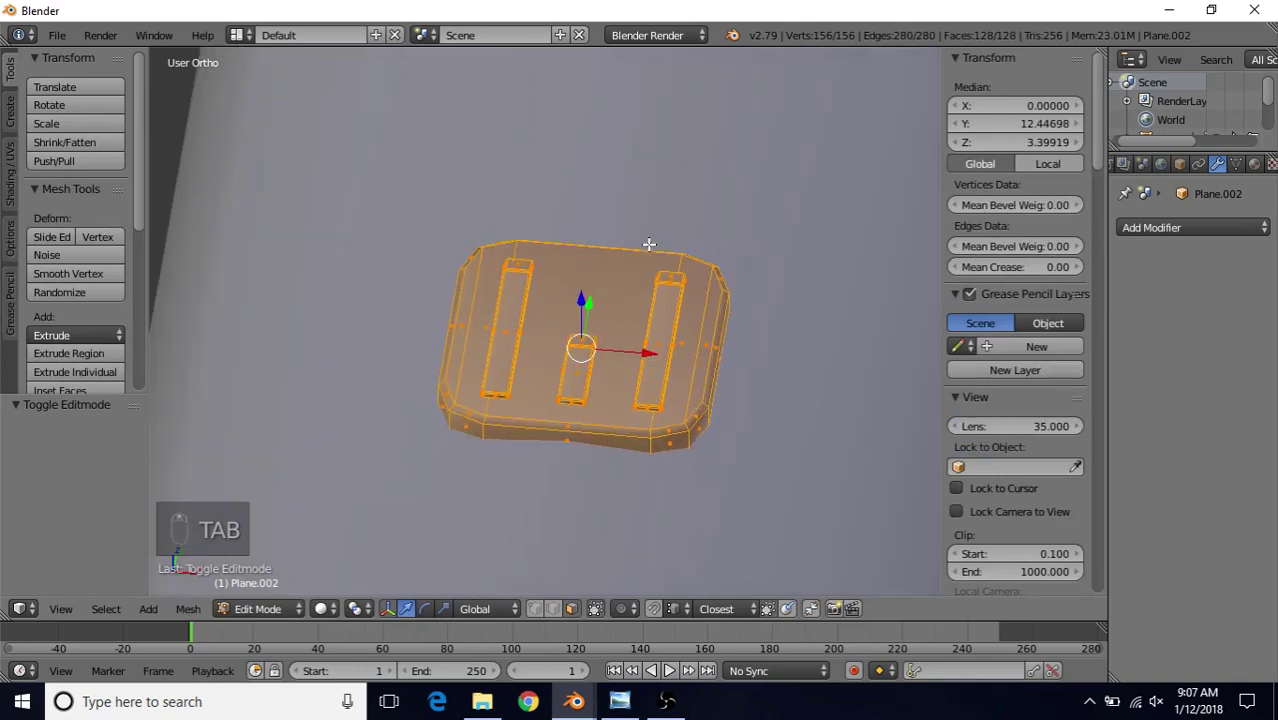
key("ctrl+r")
left_click(597, 252)
right_click(596, 252)
scroll(589, 325, "up", 1)
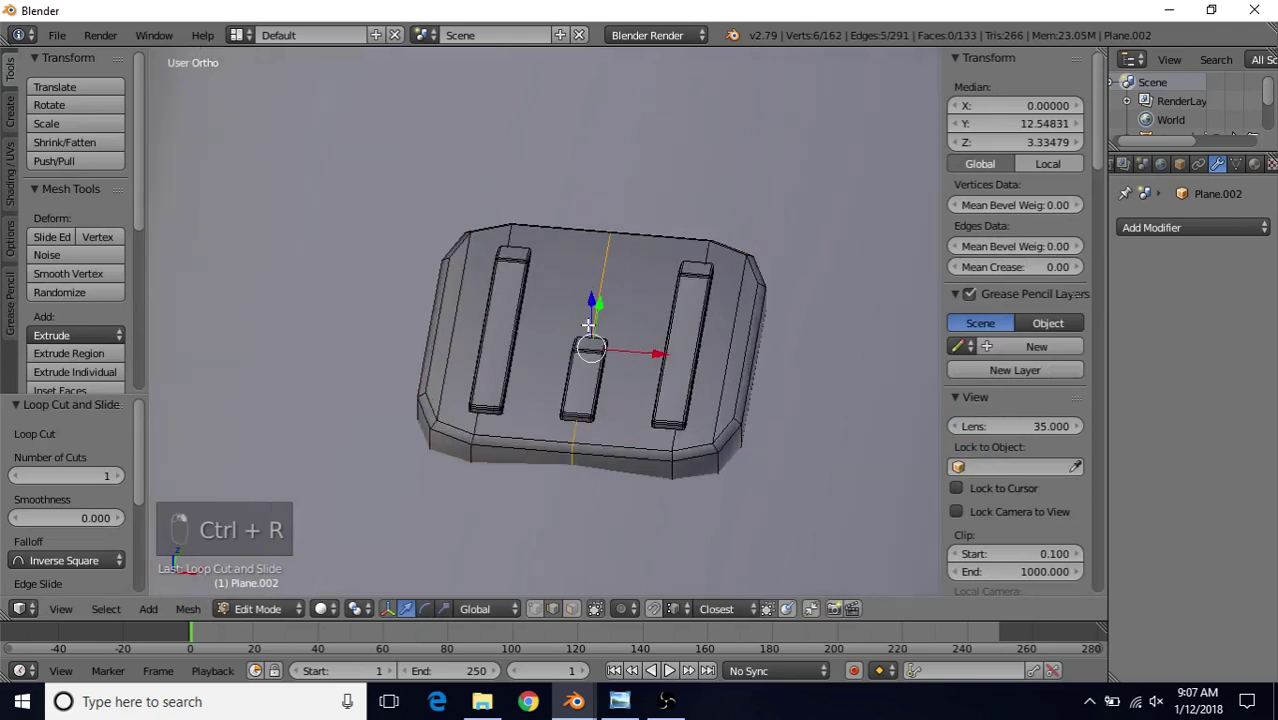
- Add one centred lengthwise loop cut through the short middle rib of the hatch
scroll(589, 325, "up", 2)
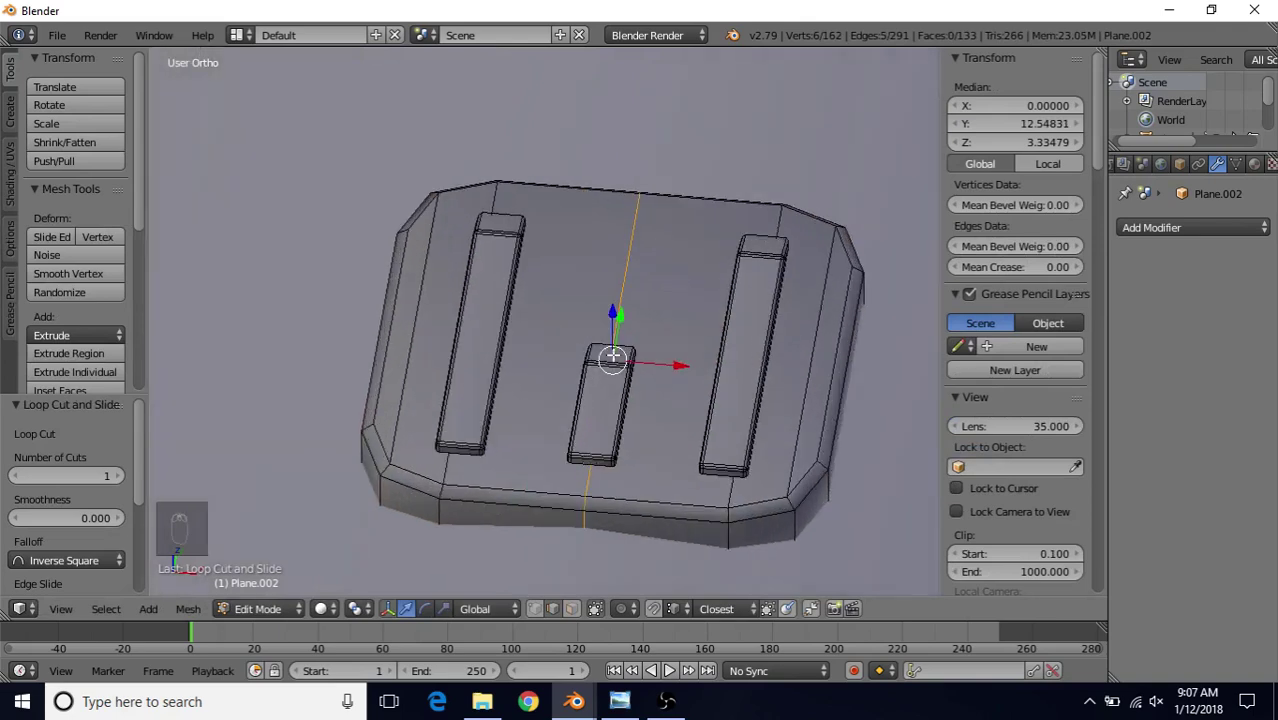
key("ctrl+r")
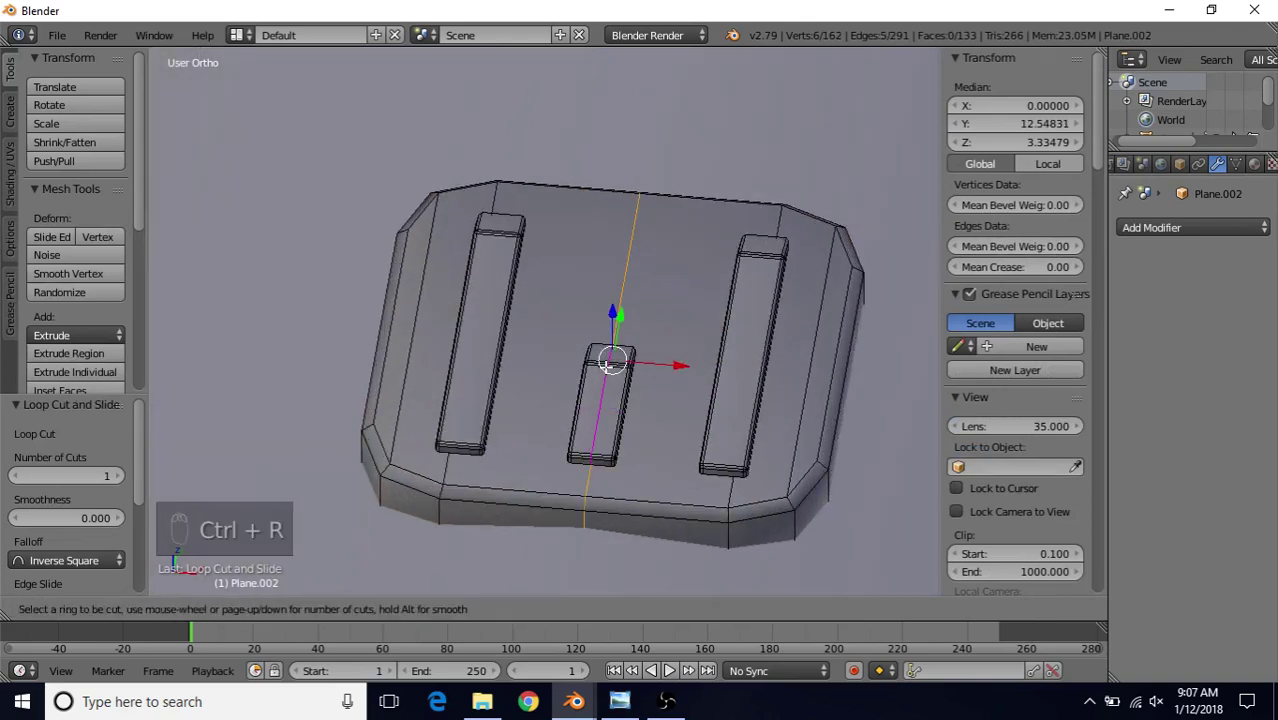
left_click(602, 398)
right_click(602, 398)
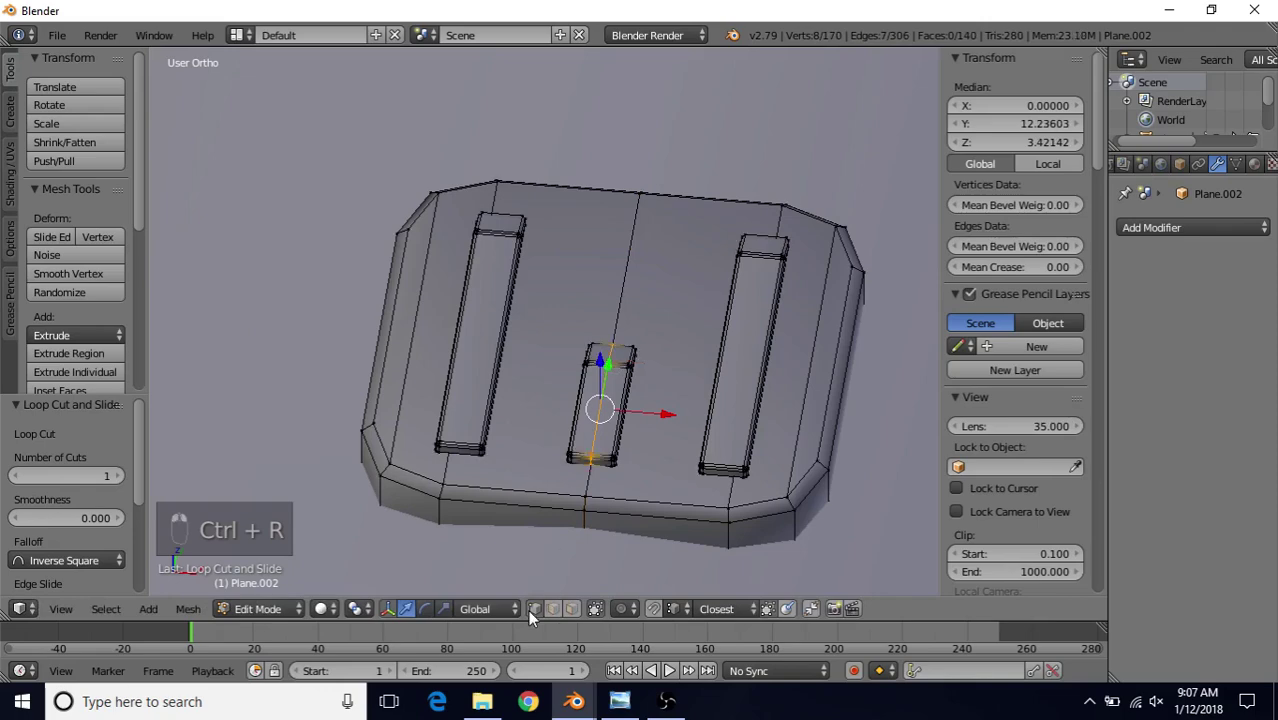
- From the top view, select the centre loops of both the slab and the middle rib and hide them
key("KP_7")
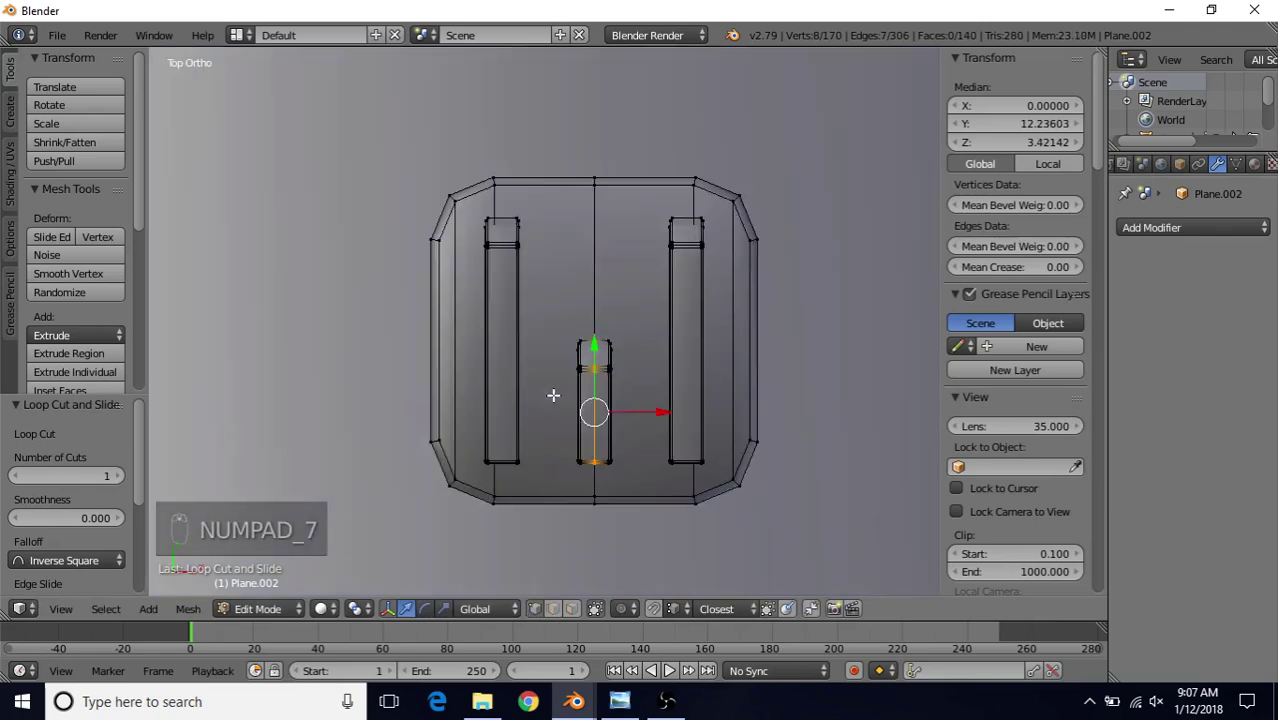
key("z")
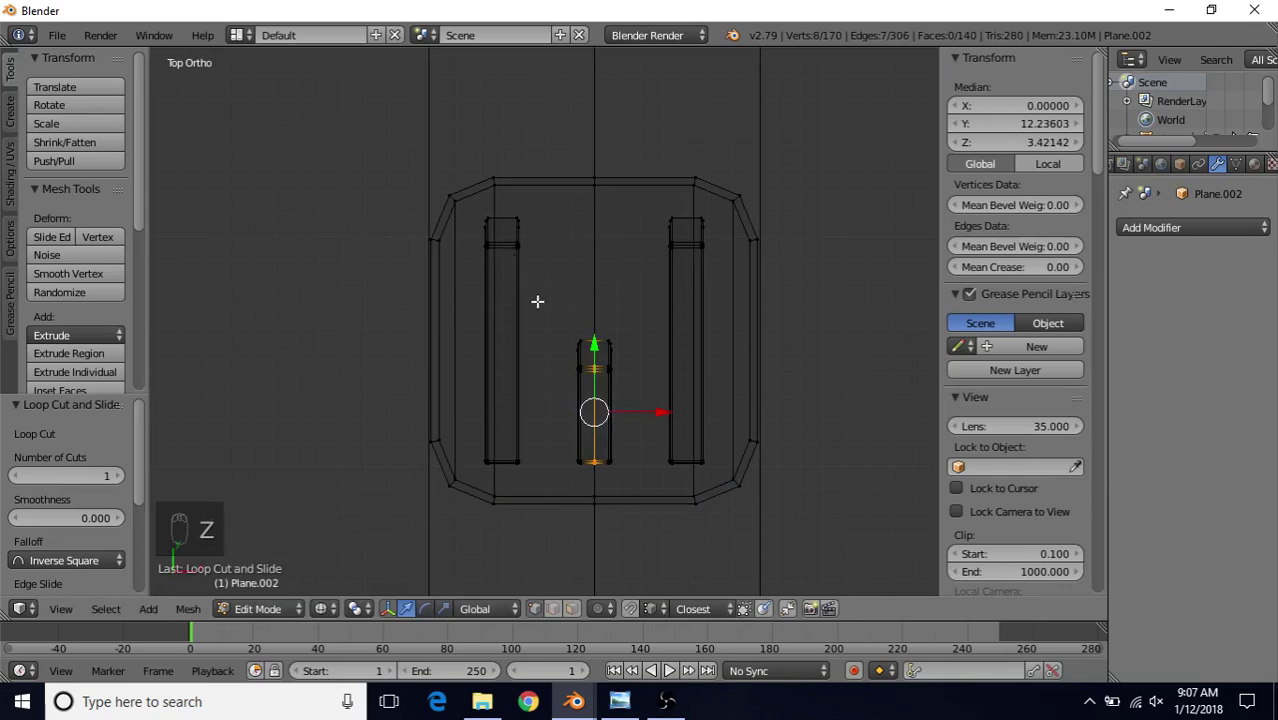
middle_click_drag(530, 301, 501, 313, "shift")
key("z")
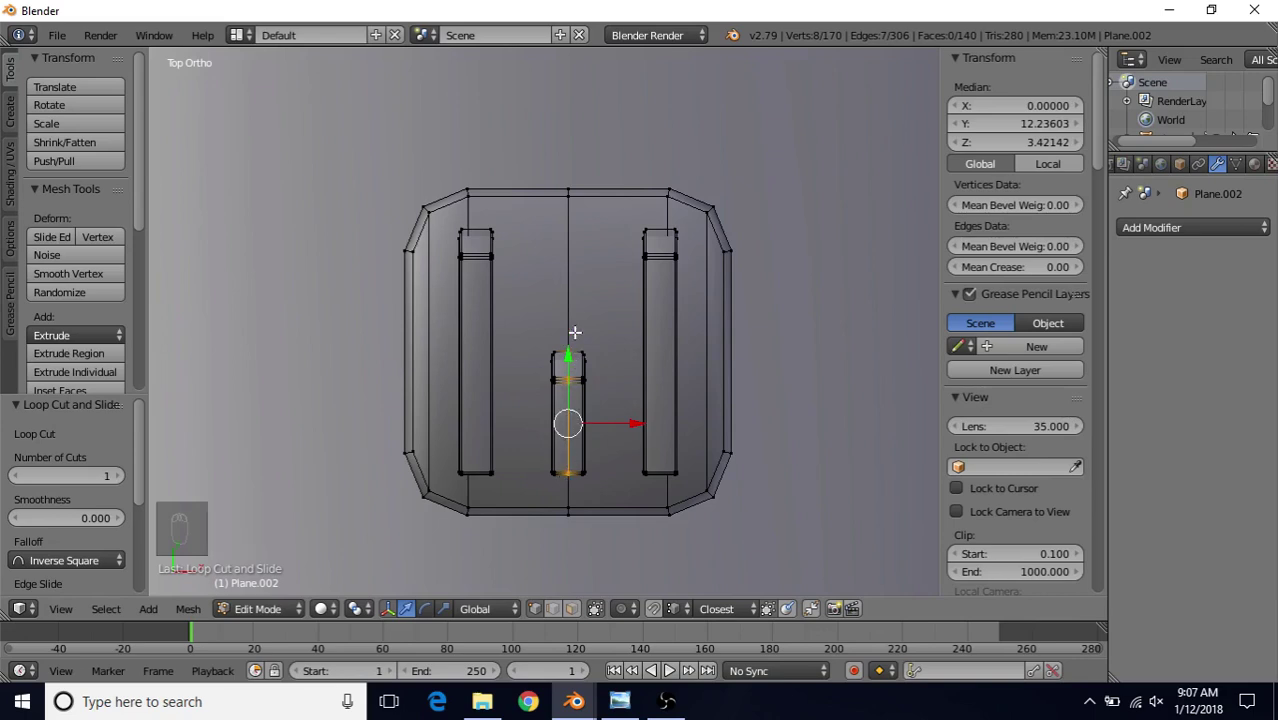
right_click(570, 251, "alt")
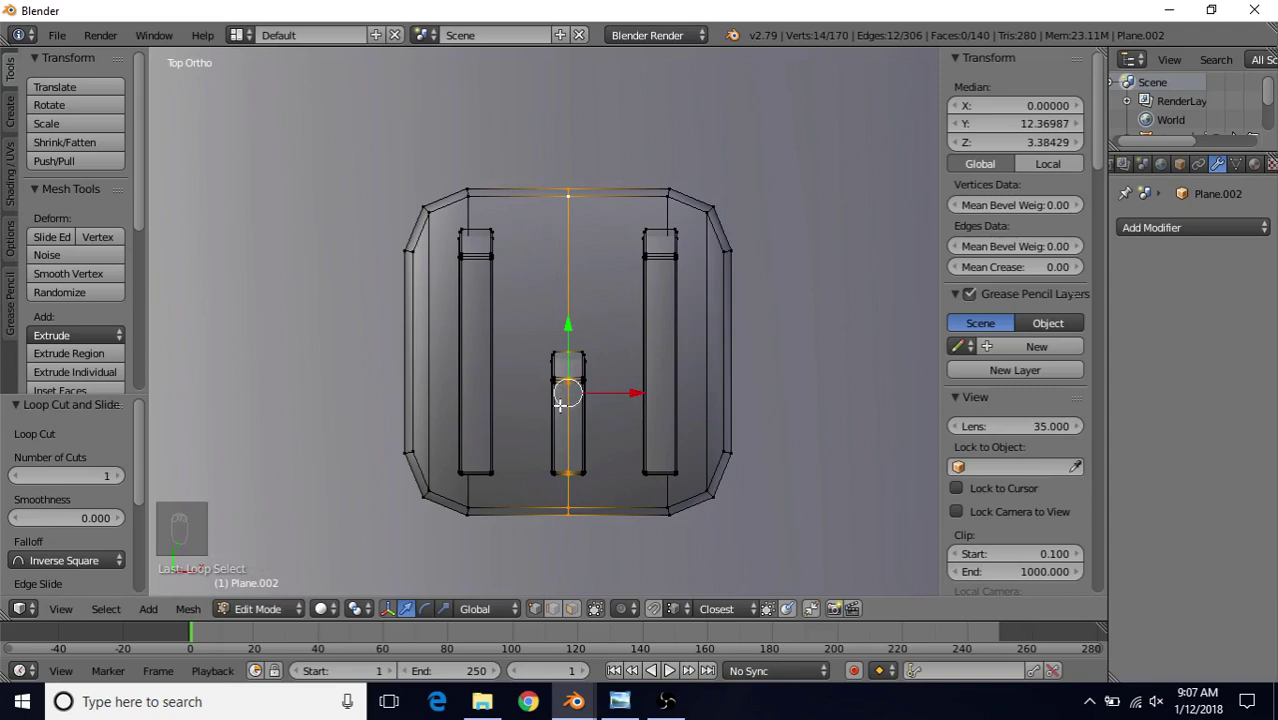
key("h")
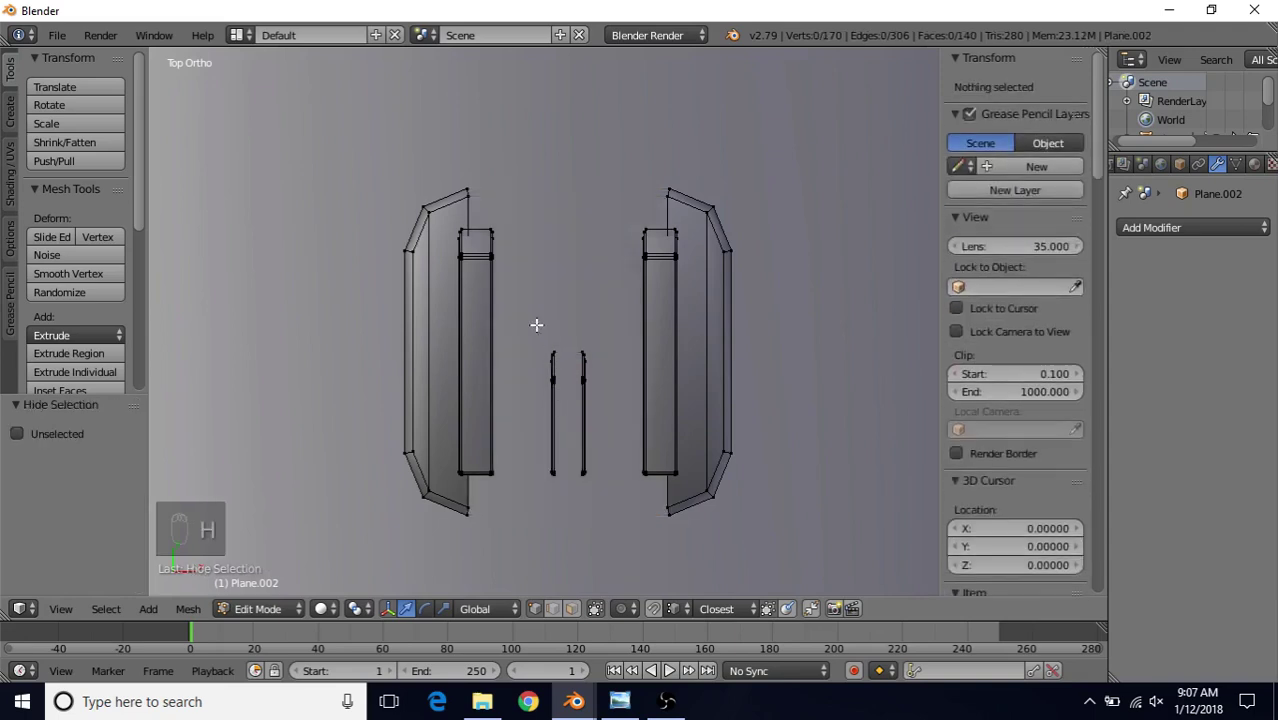
- Box-select all visible vertices on the hatch's negative-X half in wireframe display and delete them
right_click(489, 228)
key("z")
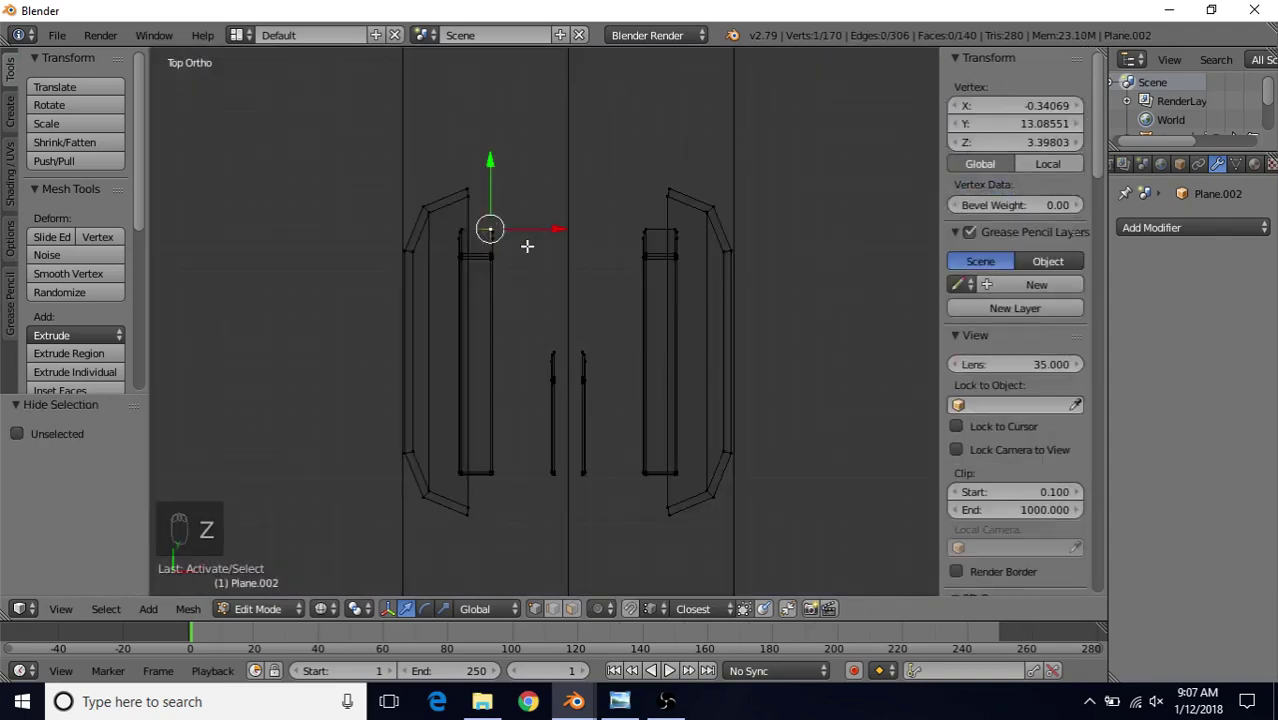
key("b")
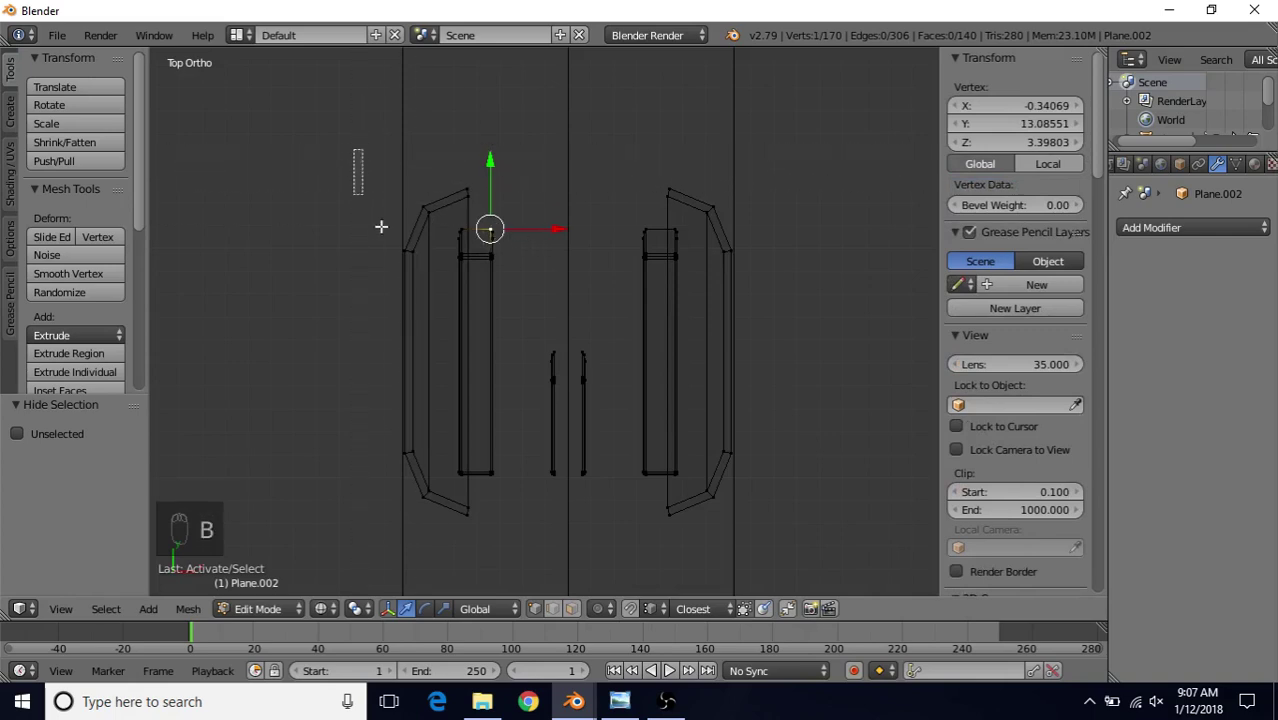
left_click_drag(353, 150, 561, 549)
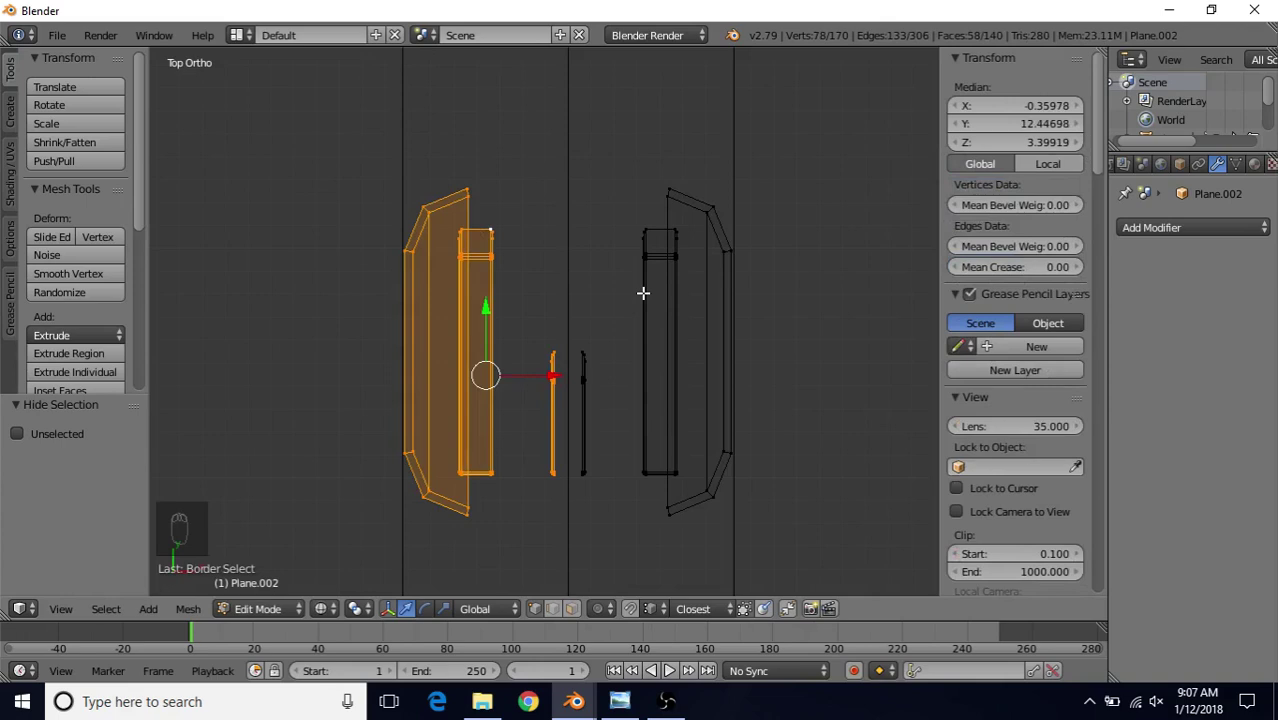
key("Delete")
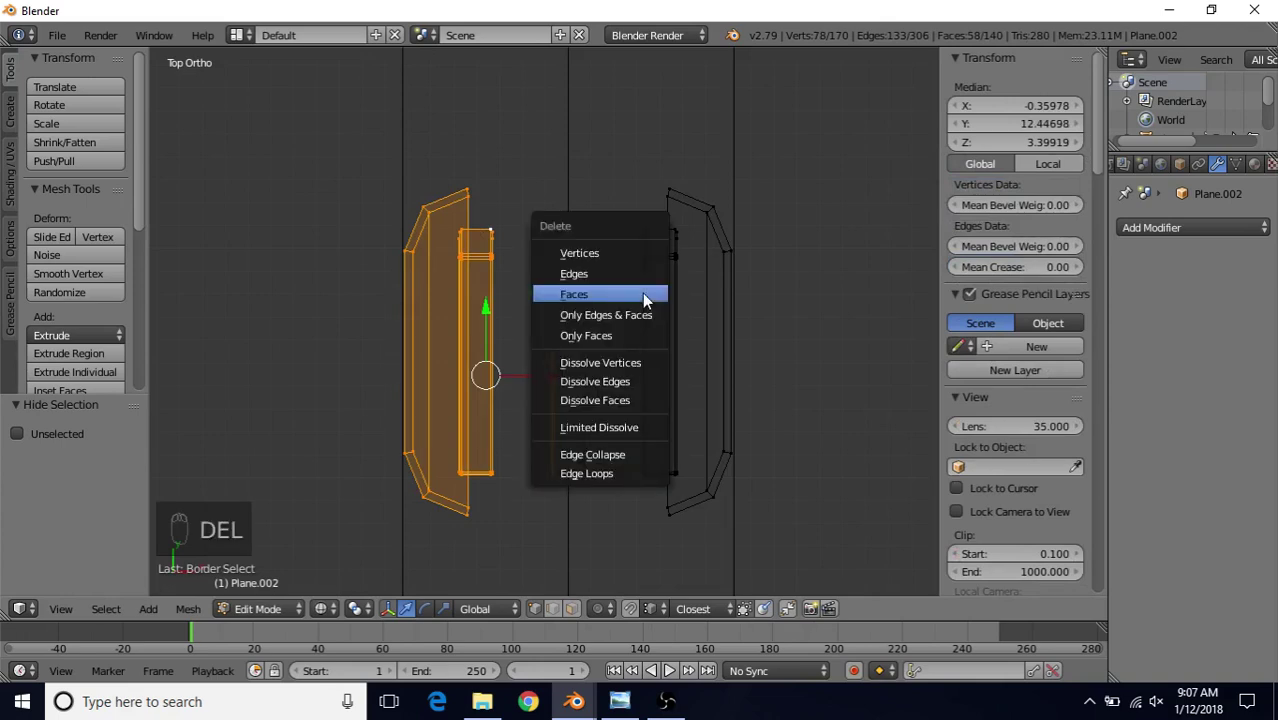
left_click(620, 255)
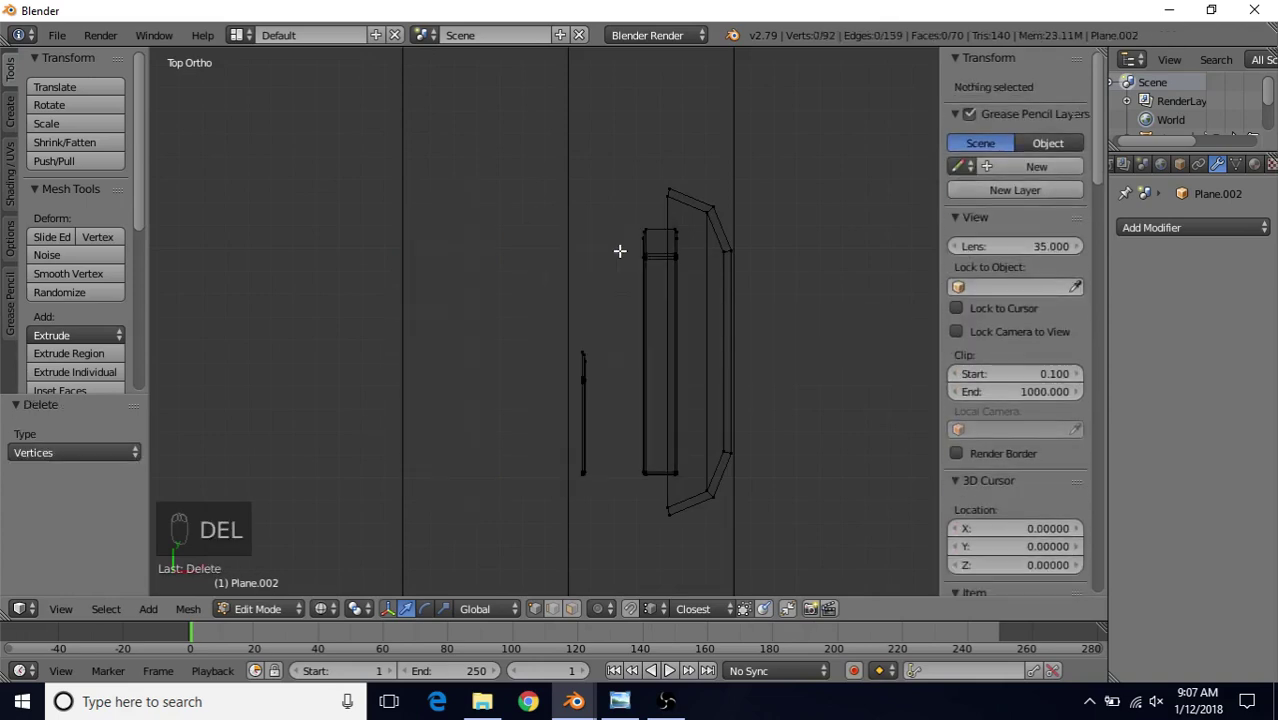
- Reveal the hidden centre loops, deselect everything, and return to solid display in Object Mode
key("alt+h")
scroll(601, 301, "down", 2)
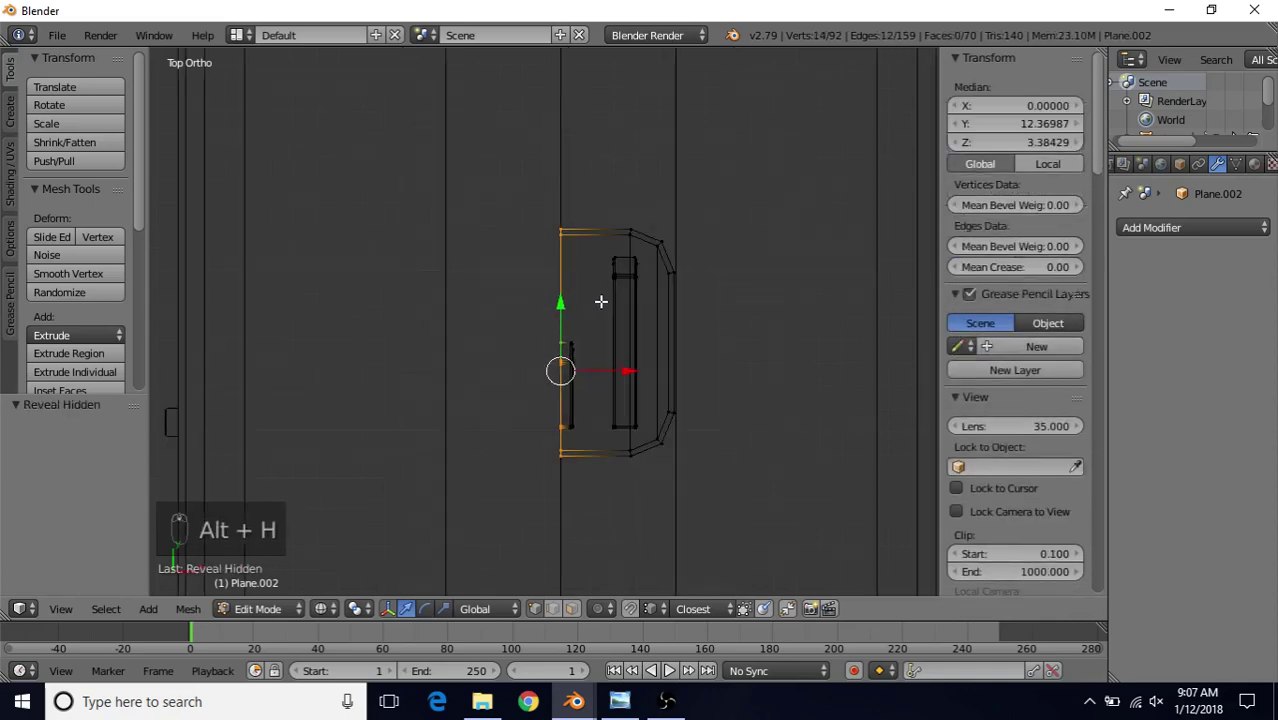
key("z")
key("a")
mouse_move(602, 303)
middle_mouse_down()
mouse_move(596, 328)
mouse_move(537, 231)
mouse_move(600, 350)
mouse_move(608, 330)
mouse_move(596, 334)
mouse_move(643, 336)
middle_mouse_up()
key("Tab")
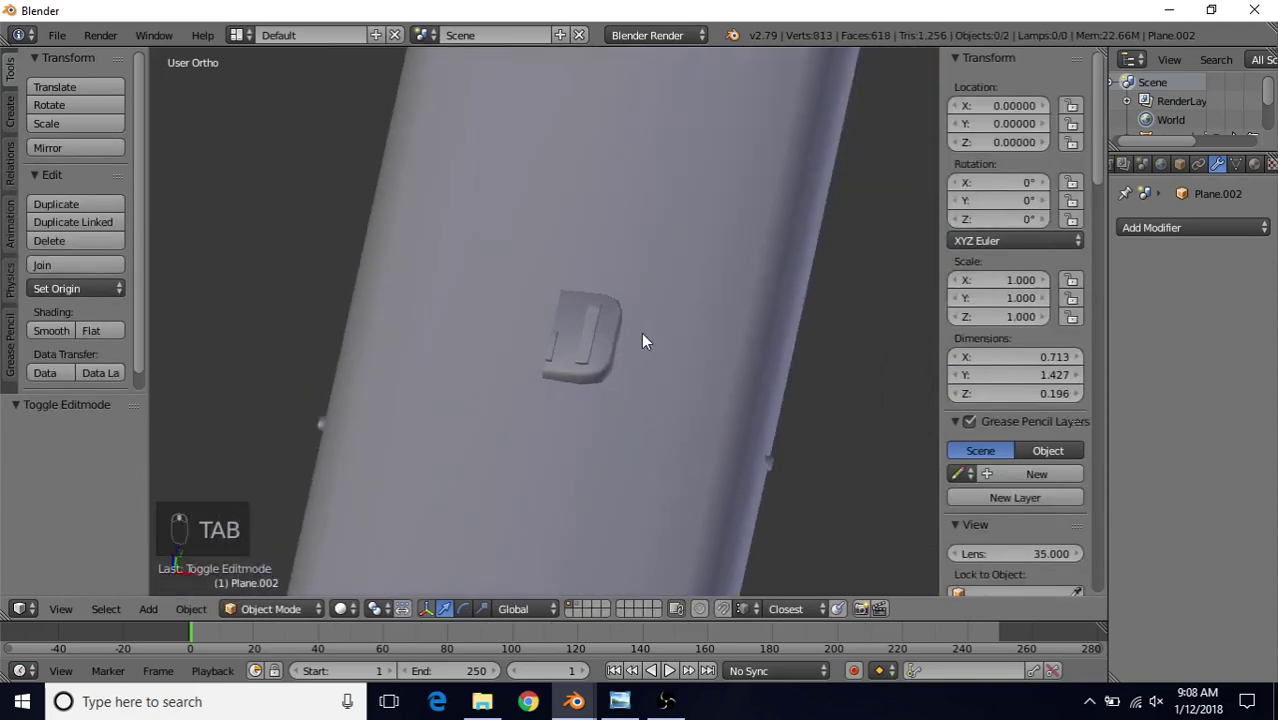
- Join the half roof hatch into the bus body, keeping the body as the active object with its Mirror modifier
right_click(578, 308)
key("Tab")
key("Tab")
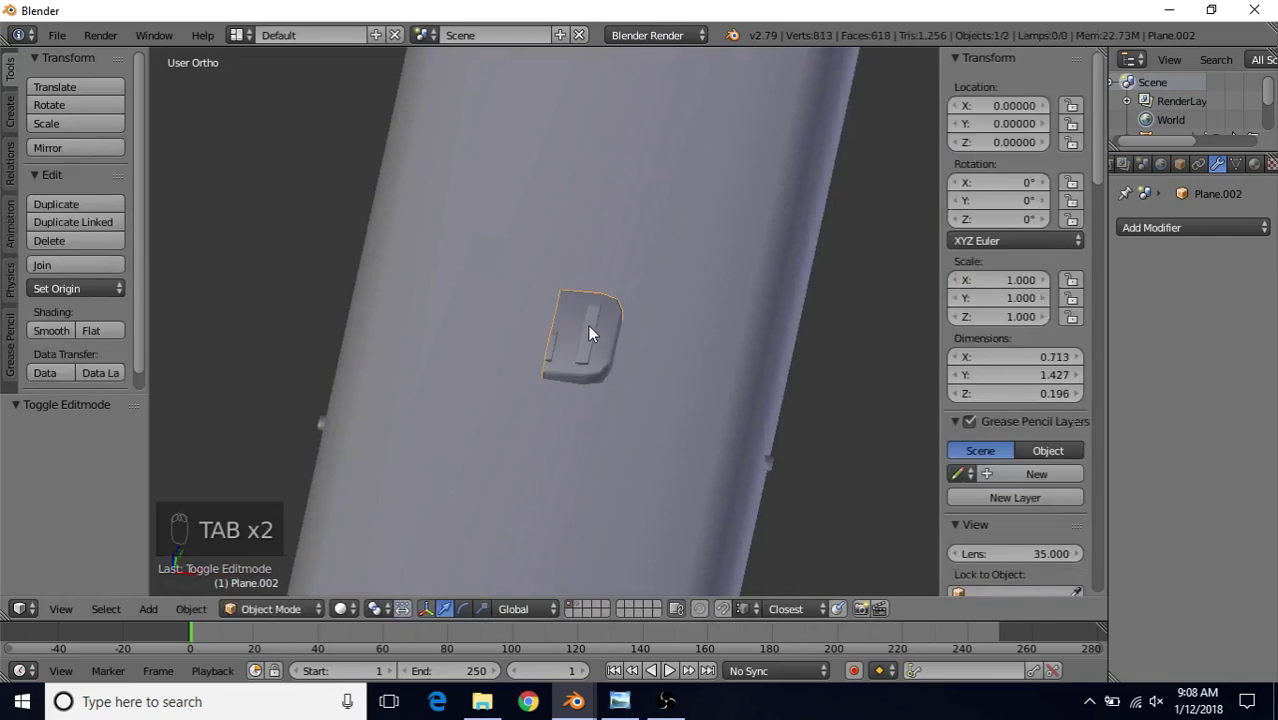
right_click(483, 184, "shift")
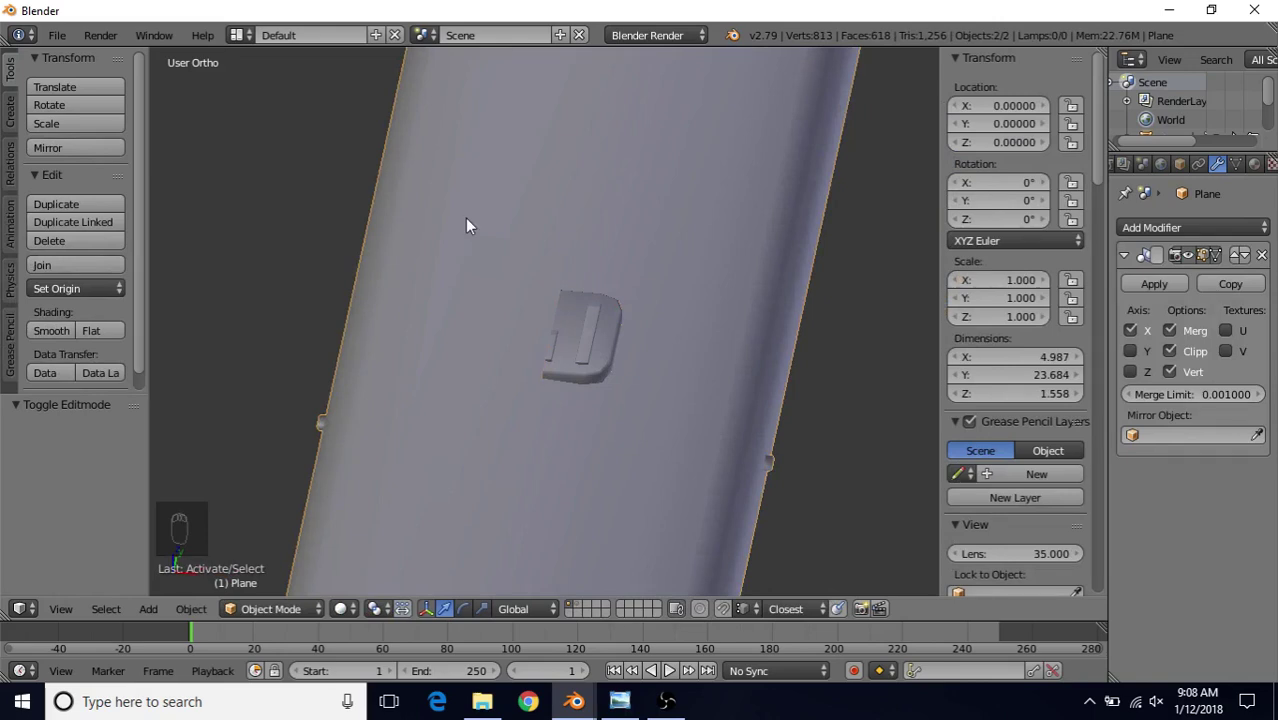
key("ctrl+j")
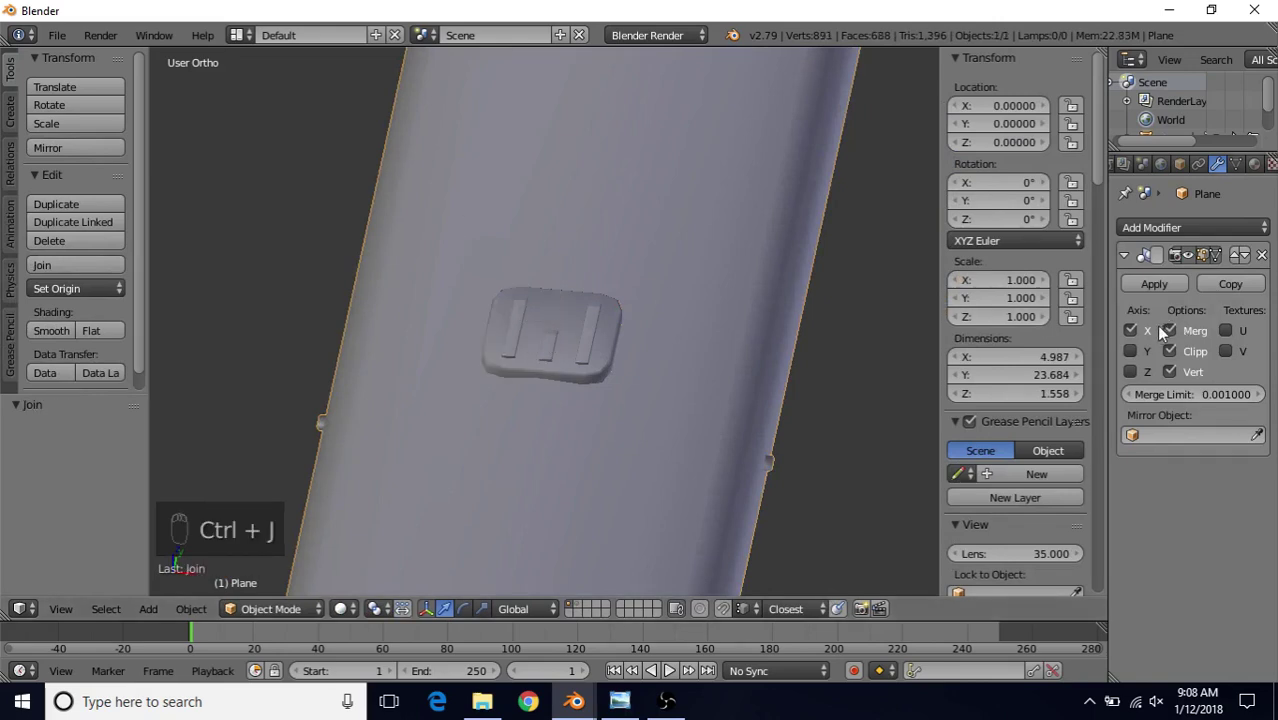
- Examine the joined hatch and the whole bus roof in Edit Mode and Object Mode from several angles
key("Tab")
key("Tab")
key("Tab")
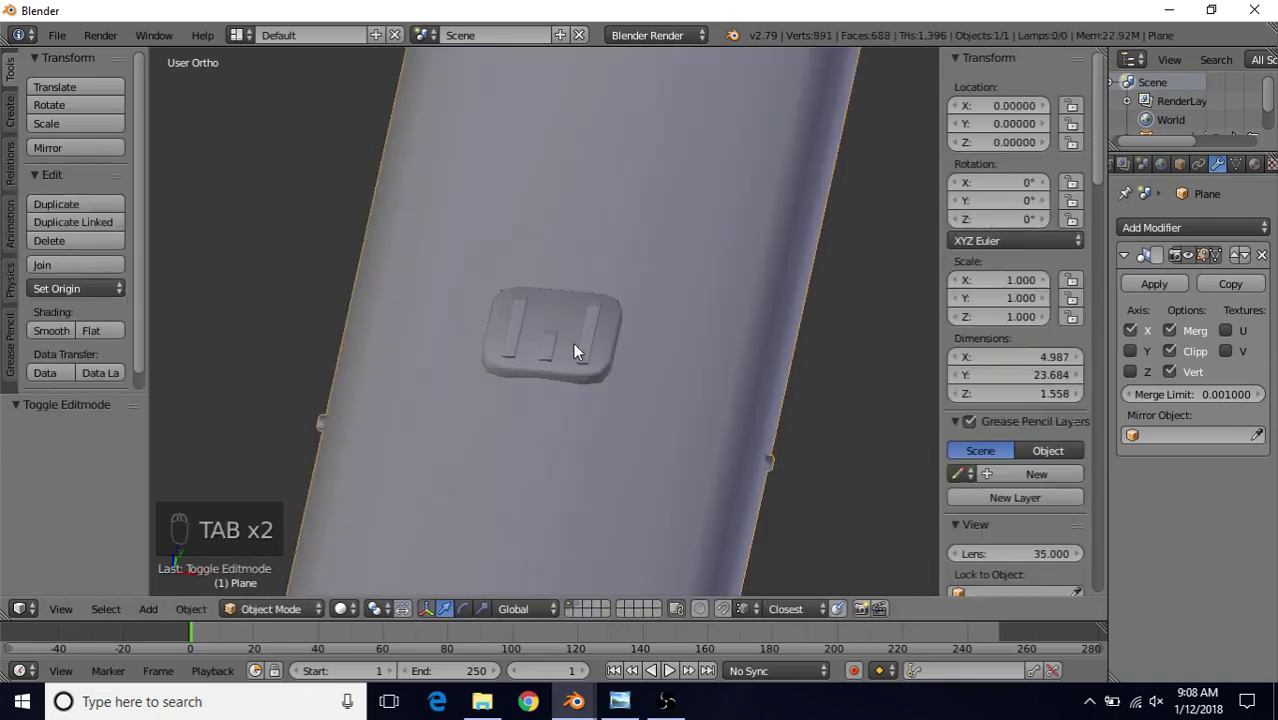
scroll(574, 344, "down", 5)
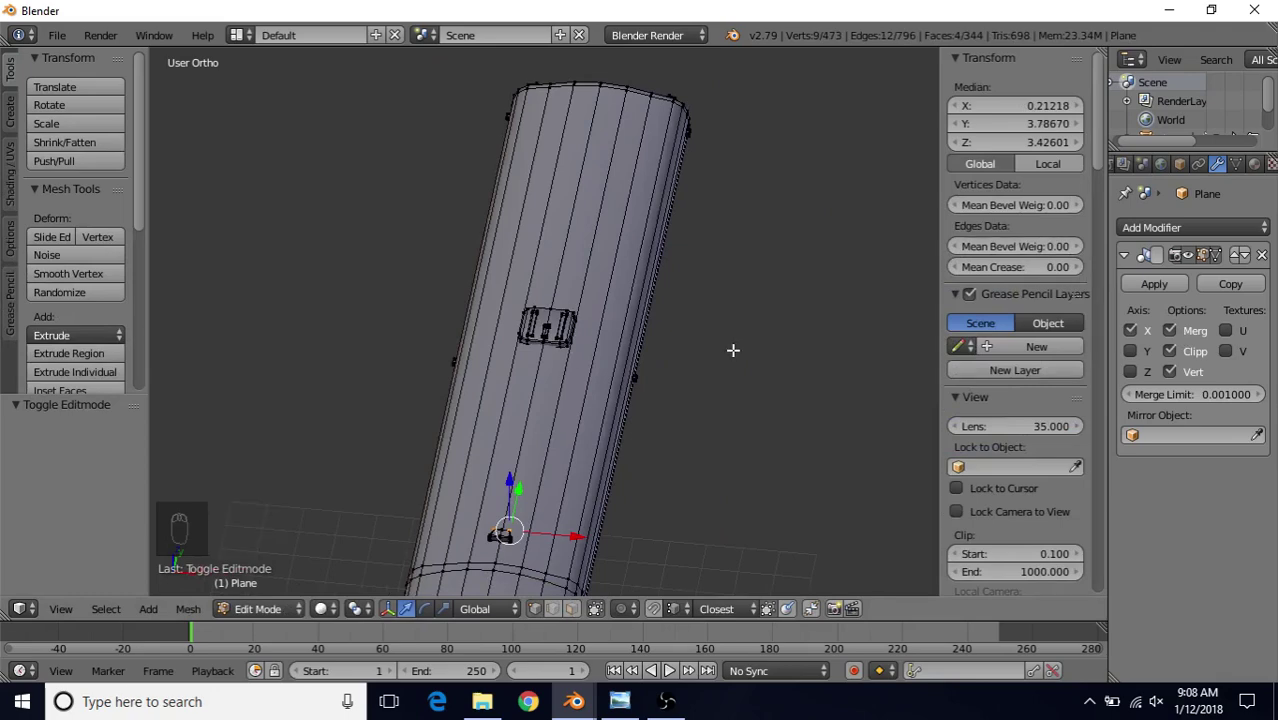
middle_click_drag(736, 351, 591, 304)
scroll(709, 376, "up", 2)
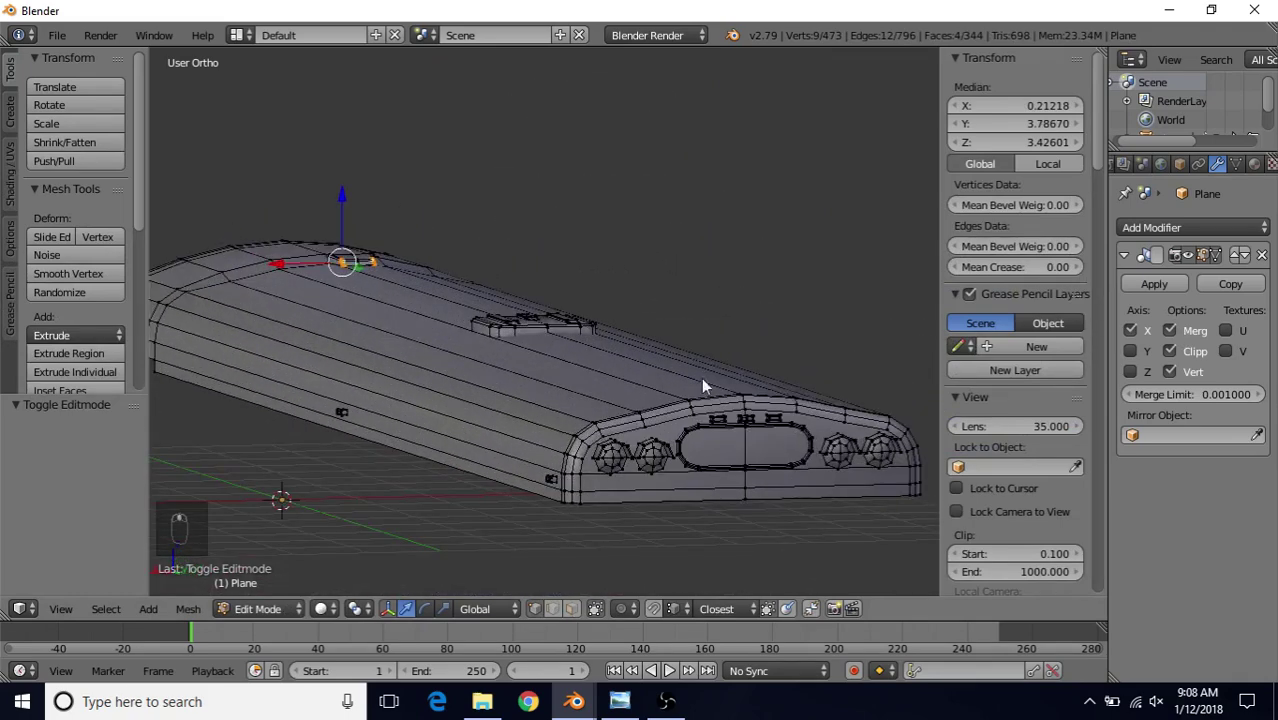
key("Tab")
middle_click_drag(636, 414, 552, 366)
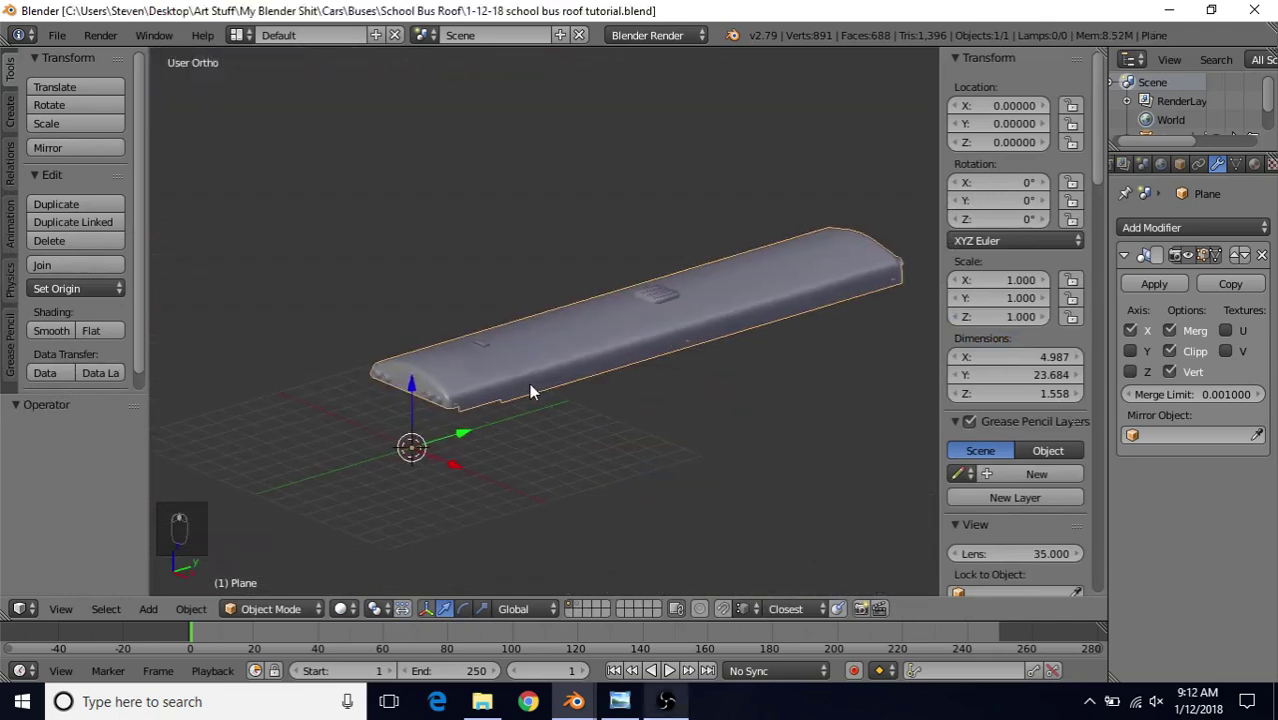
scroll(530, 383, "up", 2)
scroll(552, 338, "down", 1)
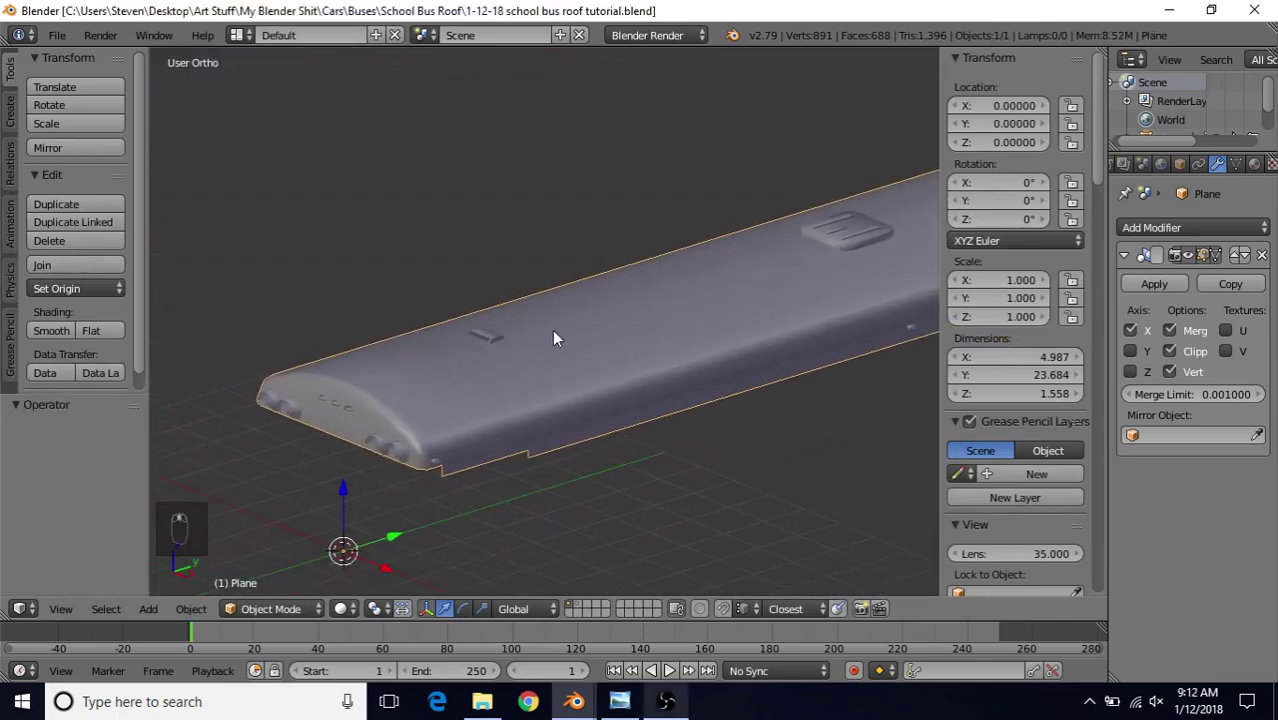
scroll(554, 341, "up", 1)
- Select all geometry linked to the small raised piece on the roof's centreline, recalculate its normals, and return to Object Mode
key("Tab")
scroll(554, 350, "up", 2)
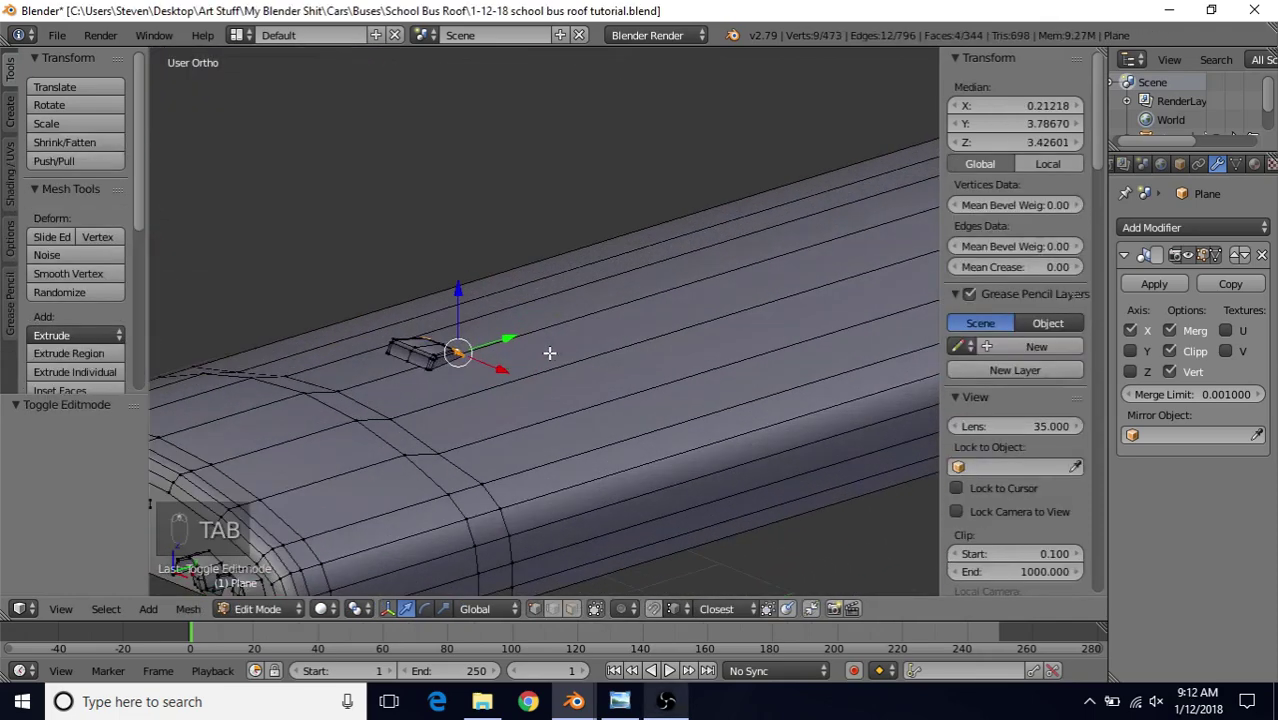
middle_click_drag(549, 353, 630, 328, "shift")
scroll(630, 328, "up", 1)
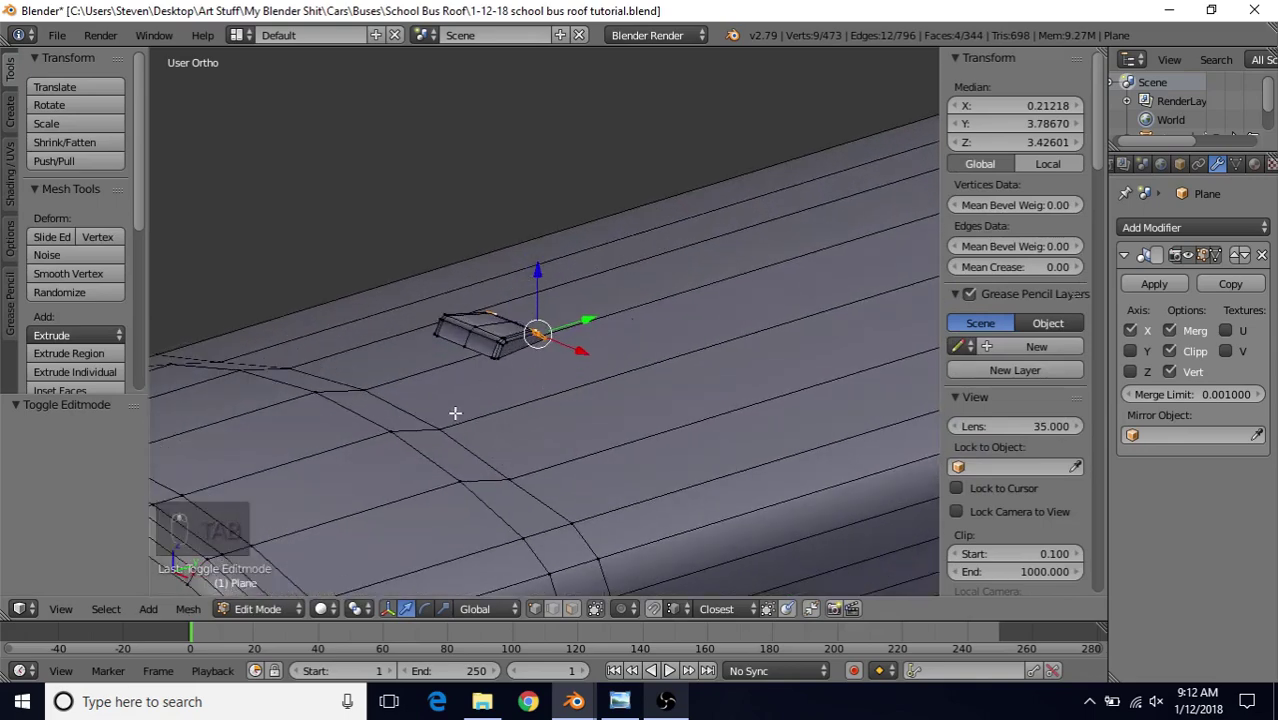
left_click(106, 609)
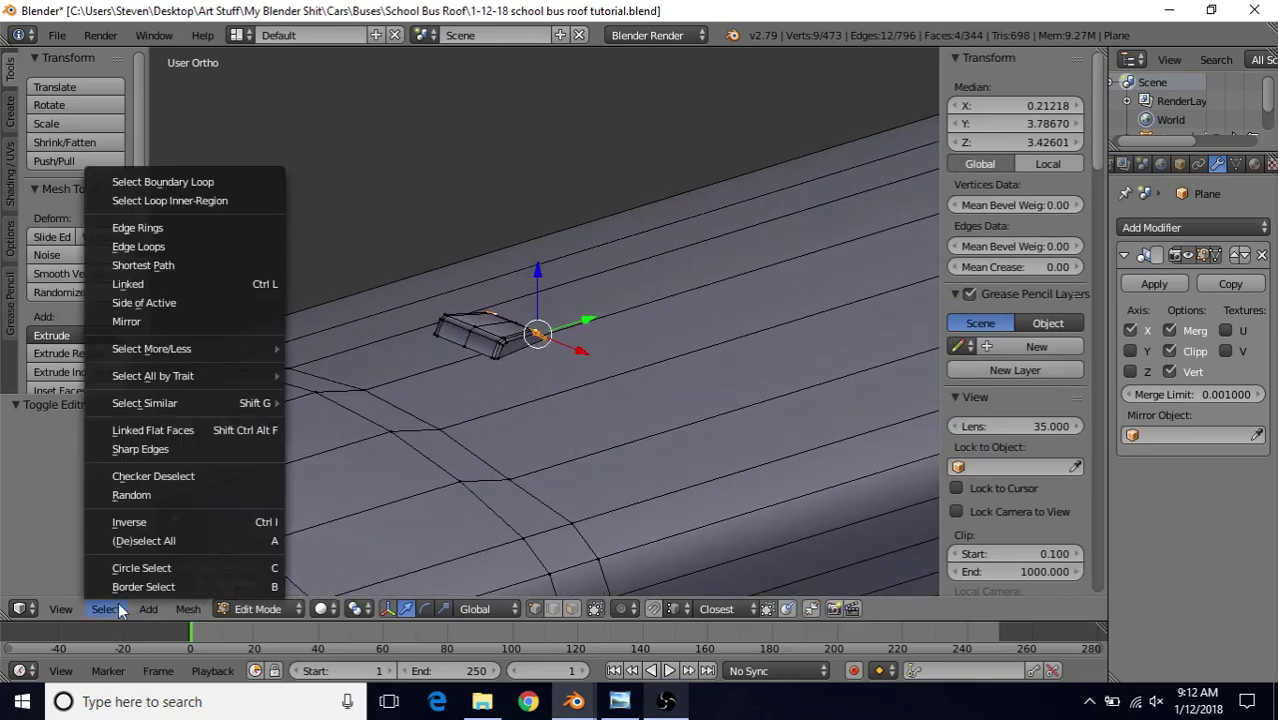
left_click(199, 289)
middle_click_drag(490, 371, 591, 374, "shift")
scroll(591, 374, "up", 2)
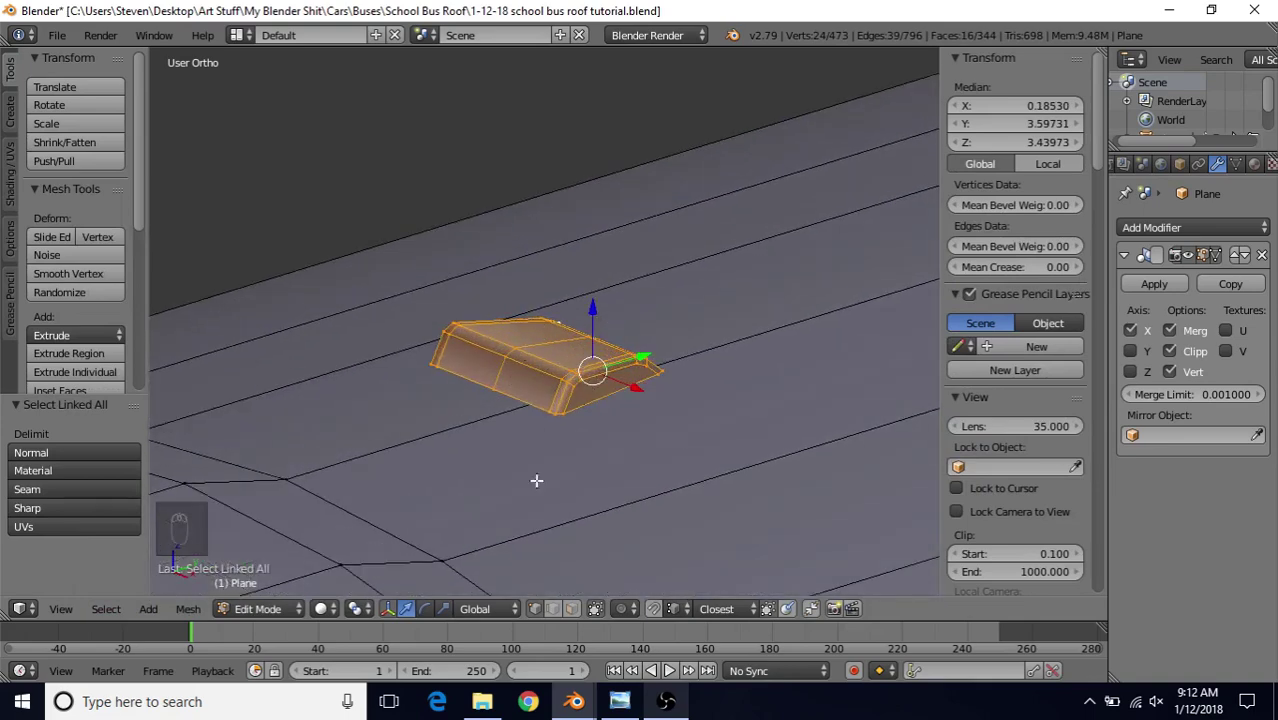
right_click(512, 342)
left_click(108, 607)
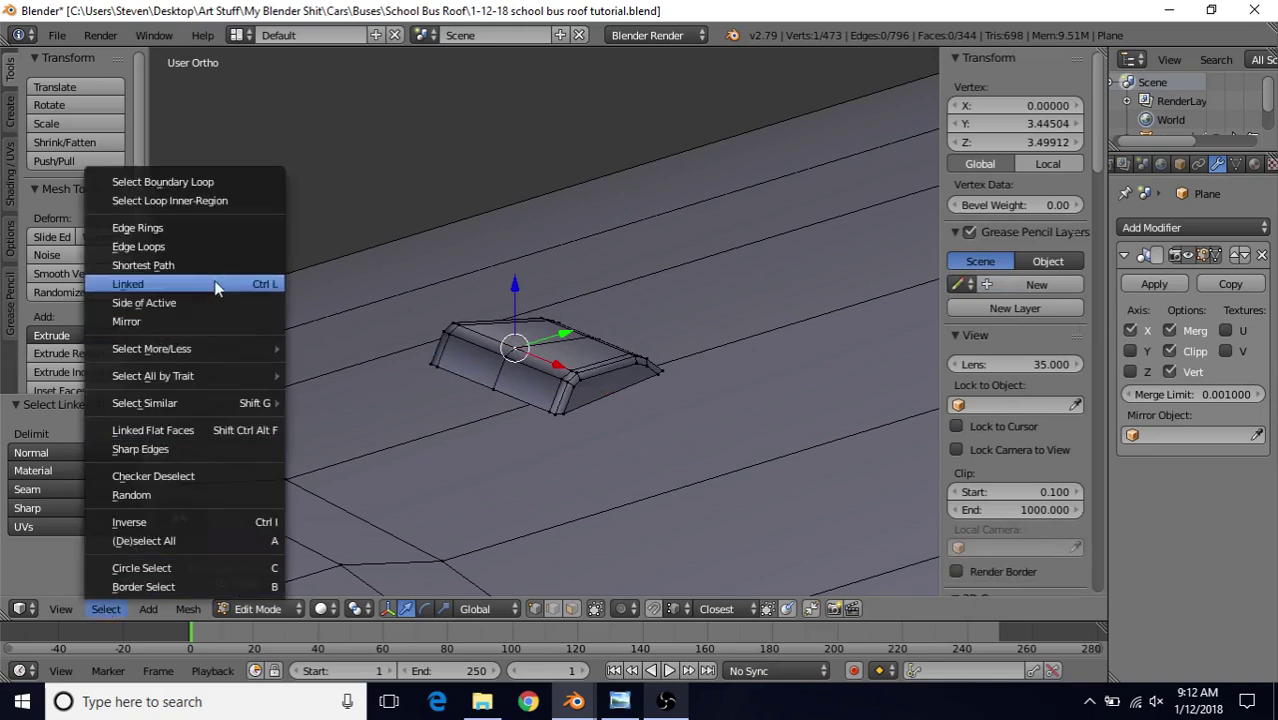
left_click(288, 283)
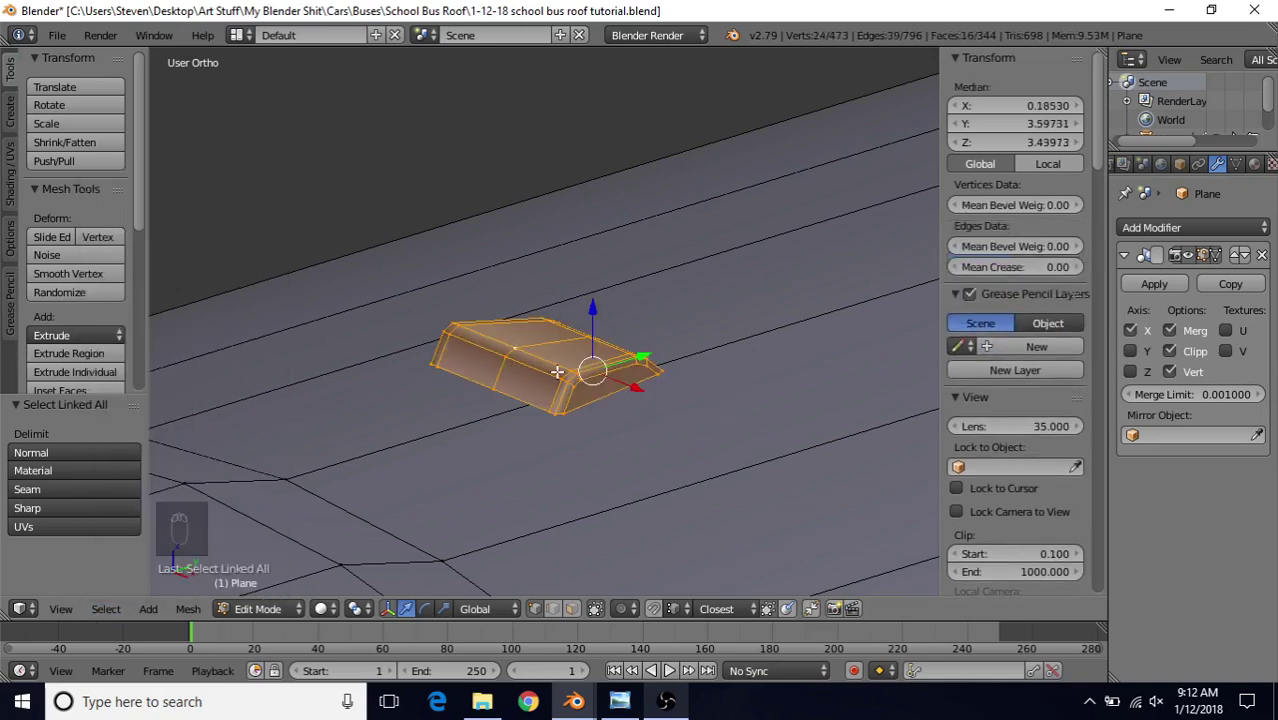
key("ctrl+n")
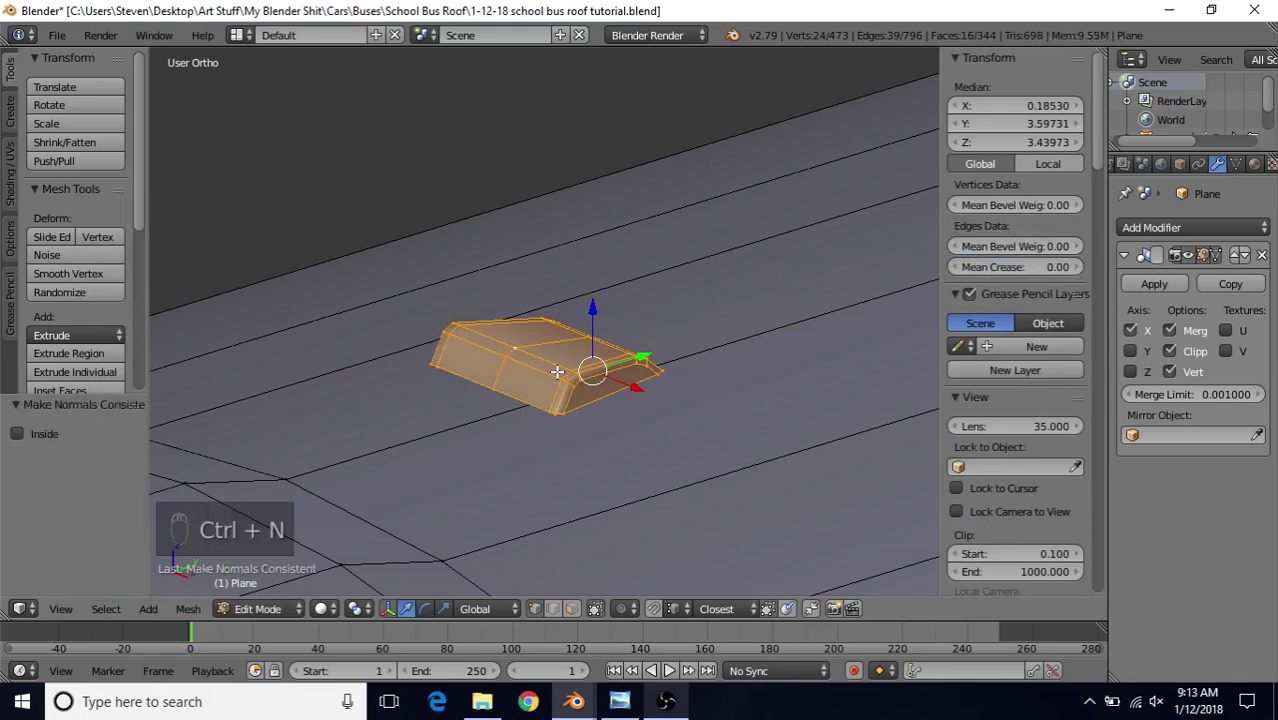
key("Tab")
- Examine the smooth shading of the small raised roof piece up close from several angles
scroll(550, 400, "down", 3)
middle_click_drag(547, 413, 598, 399)
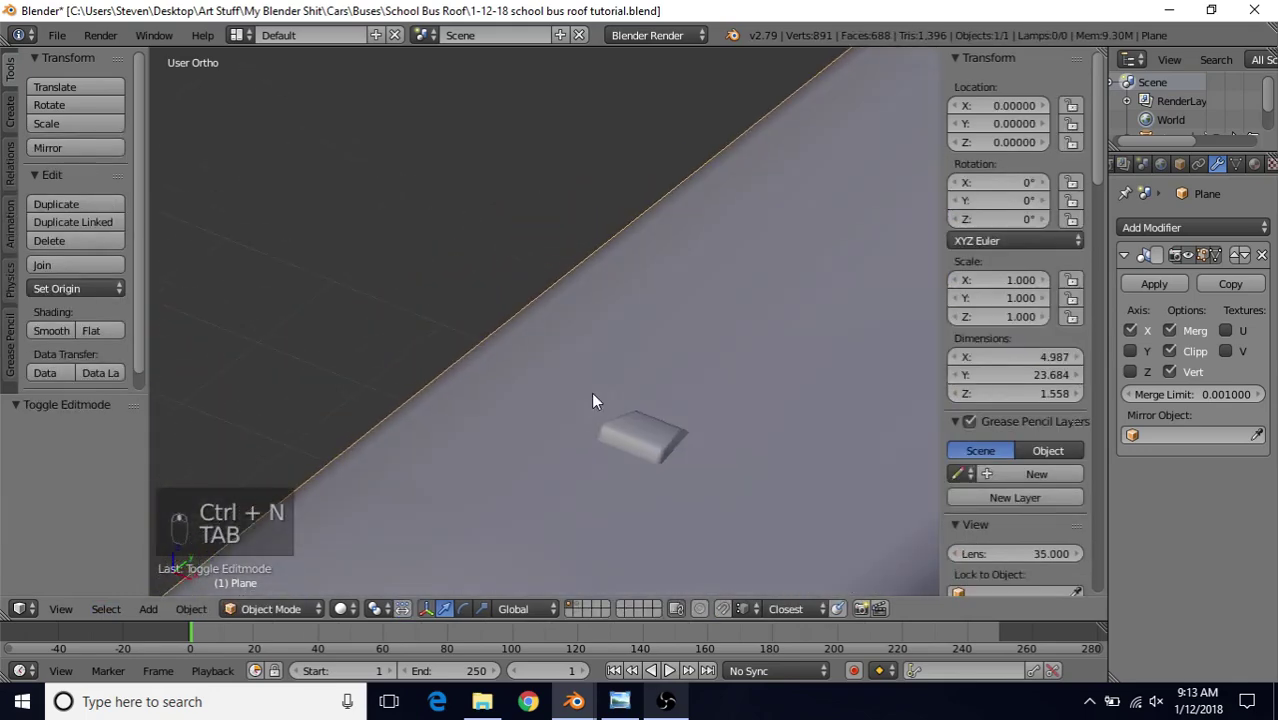
key("Tab")
key("KP_Decimal")
key("Tab")
scroll(496, 410, "down", 2)
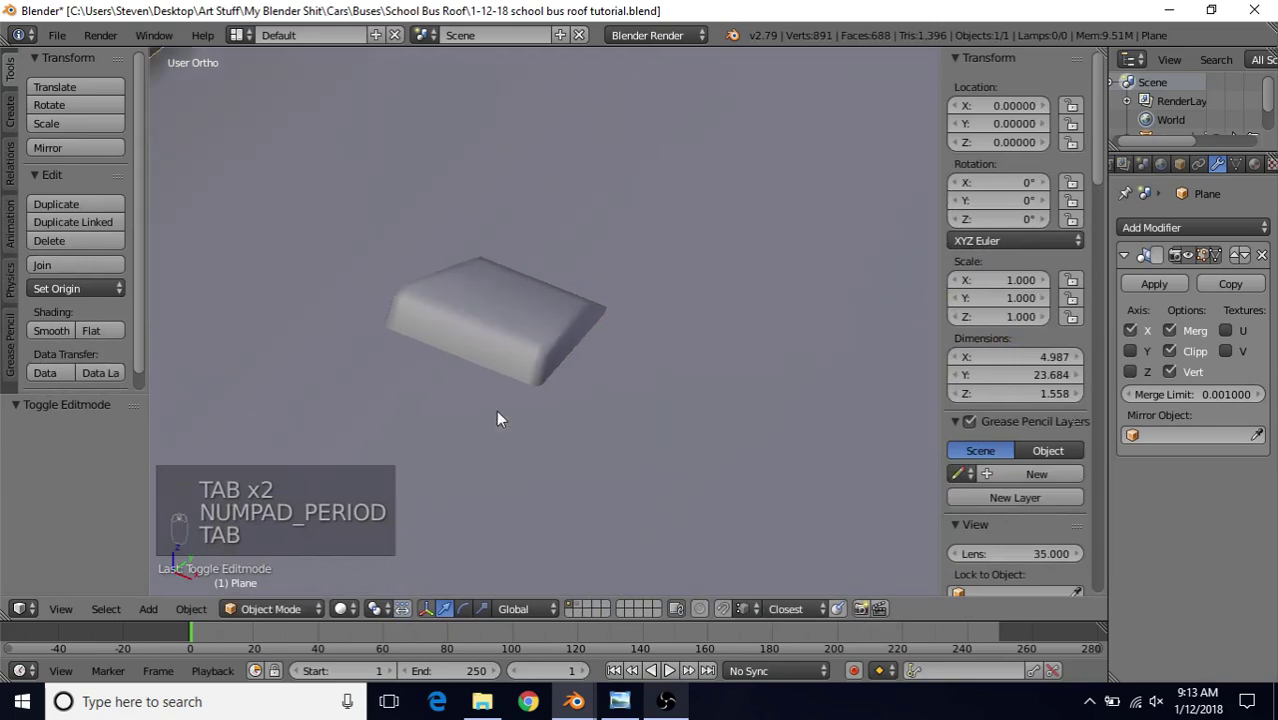
middle_click_drag(496, 410, 585, 379)
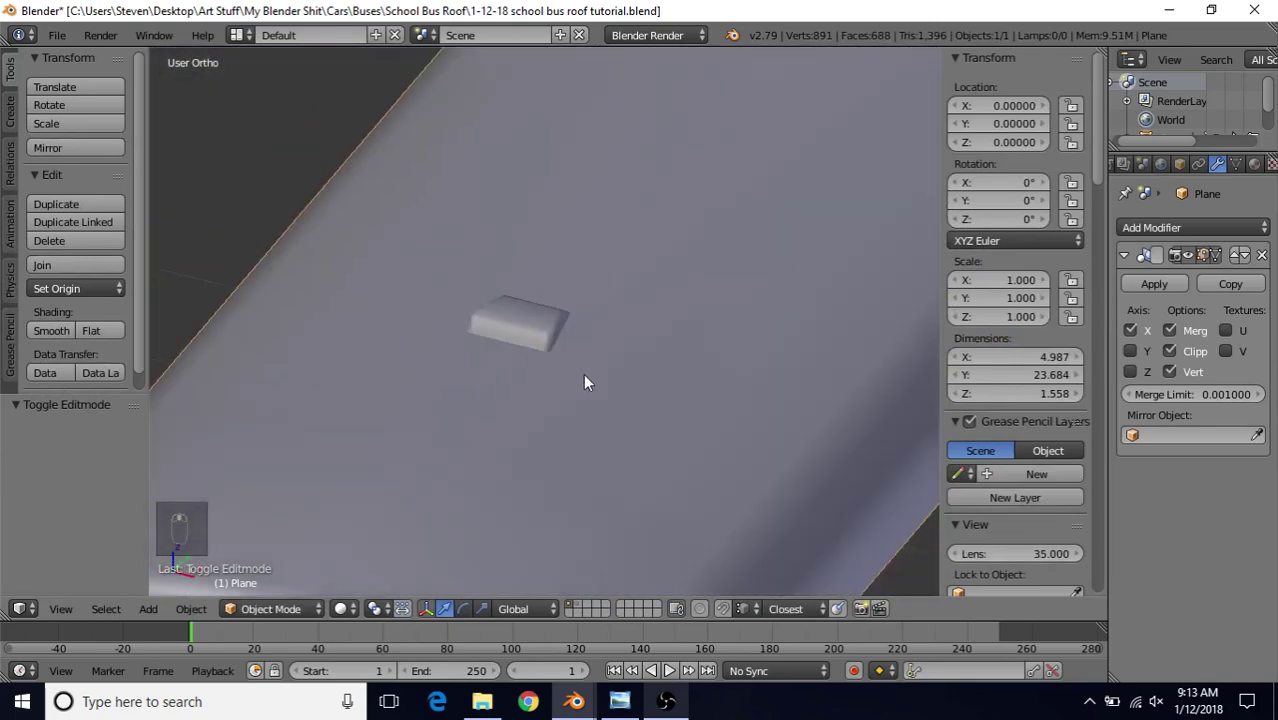
scroll(585, 380, "up", 5)
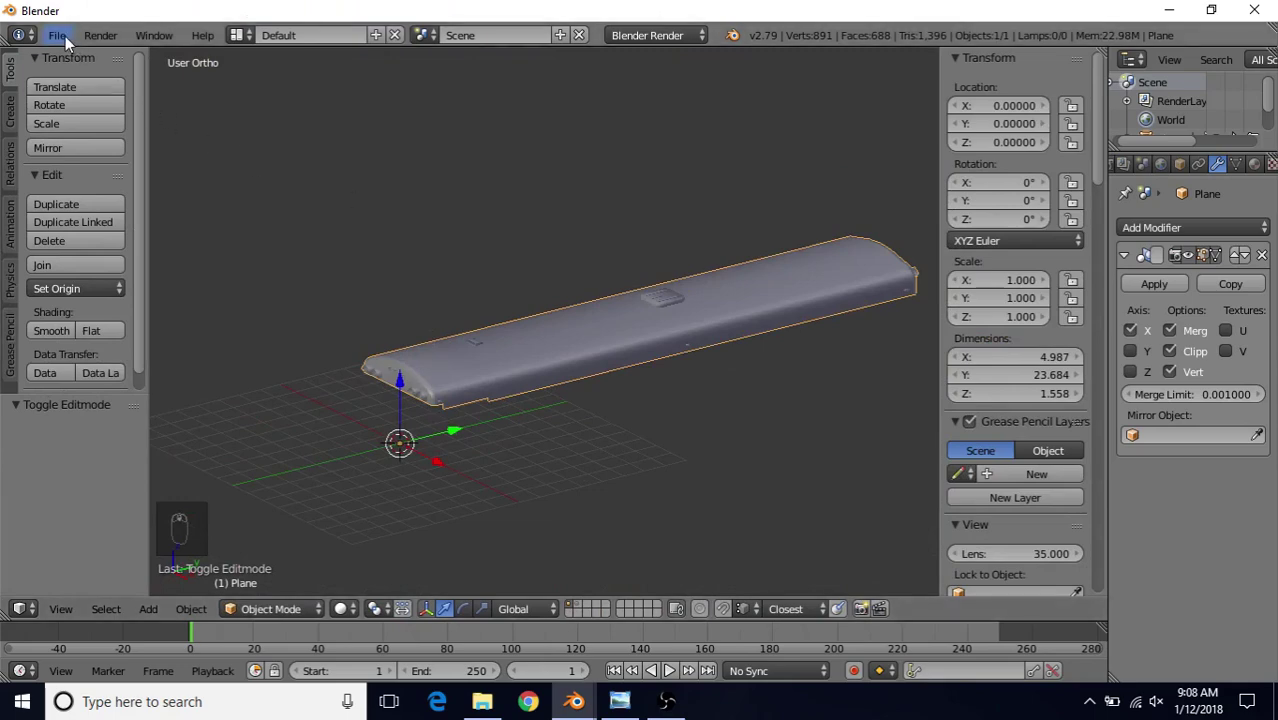
- Save the model in the School Bus Roof folder as "1-12-18 school bus roof tutorial.blend", basing the name on the existing practice file
left_click(57, 35)
left_click(60, 57)
left_click(57, 35)
left_click(111, 201)
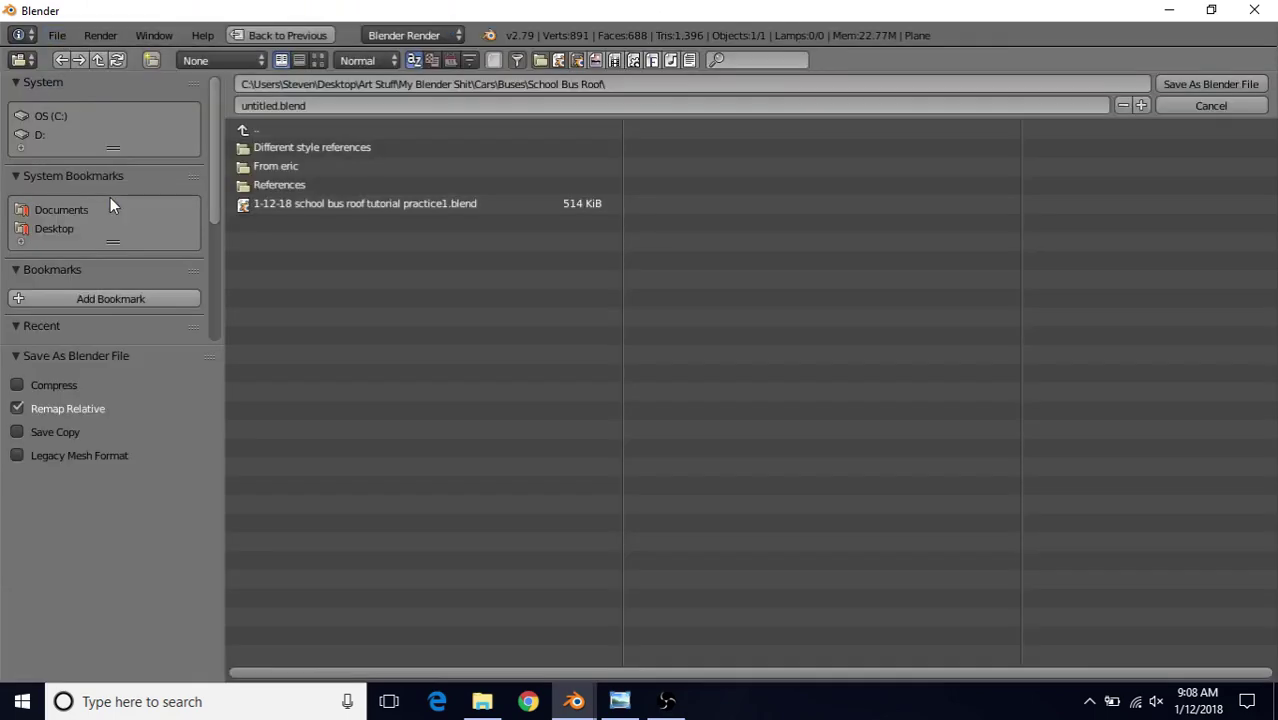
left_click(312, 201)
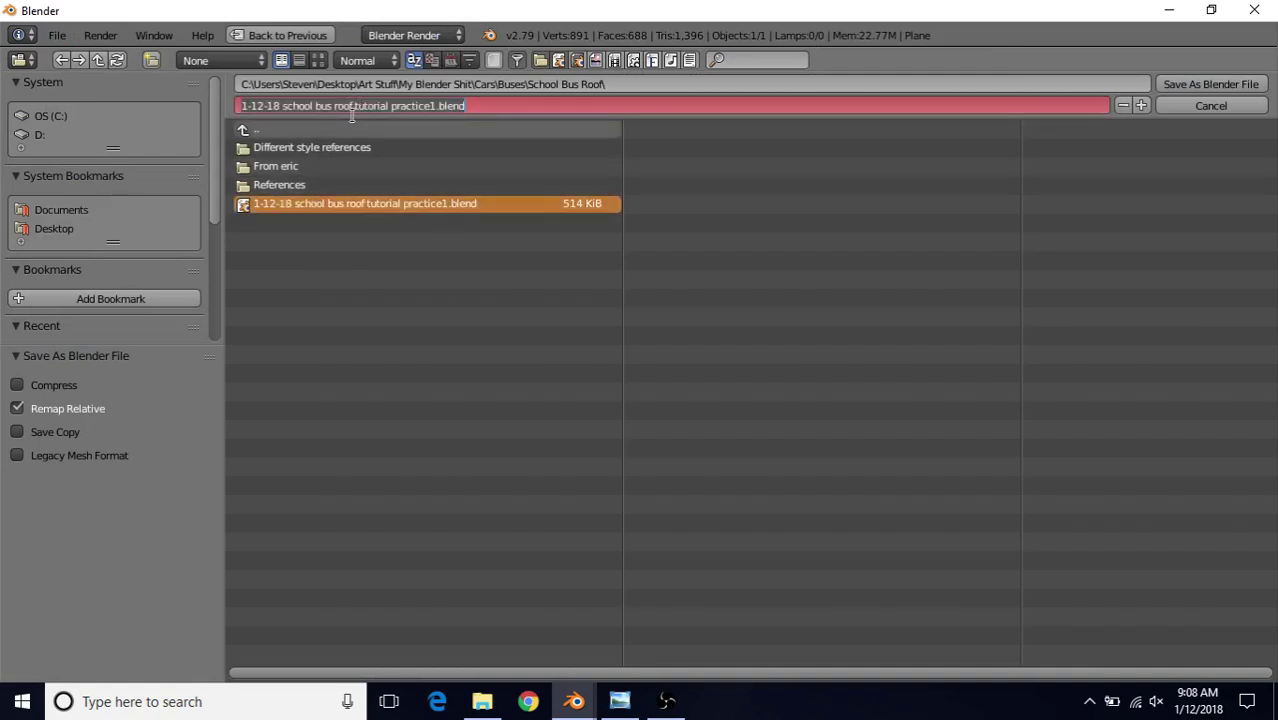
left_click_drag(390, 105, 437, 106)
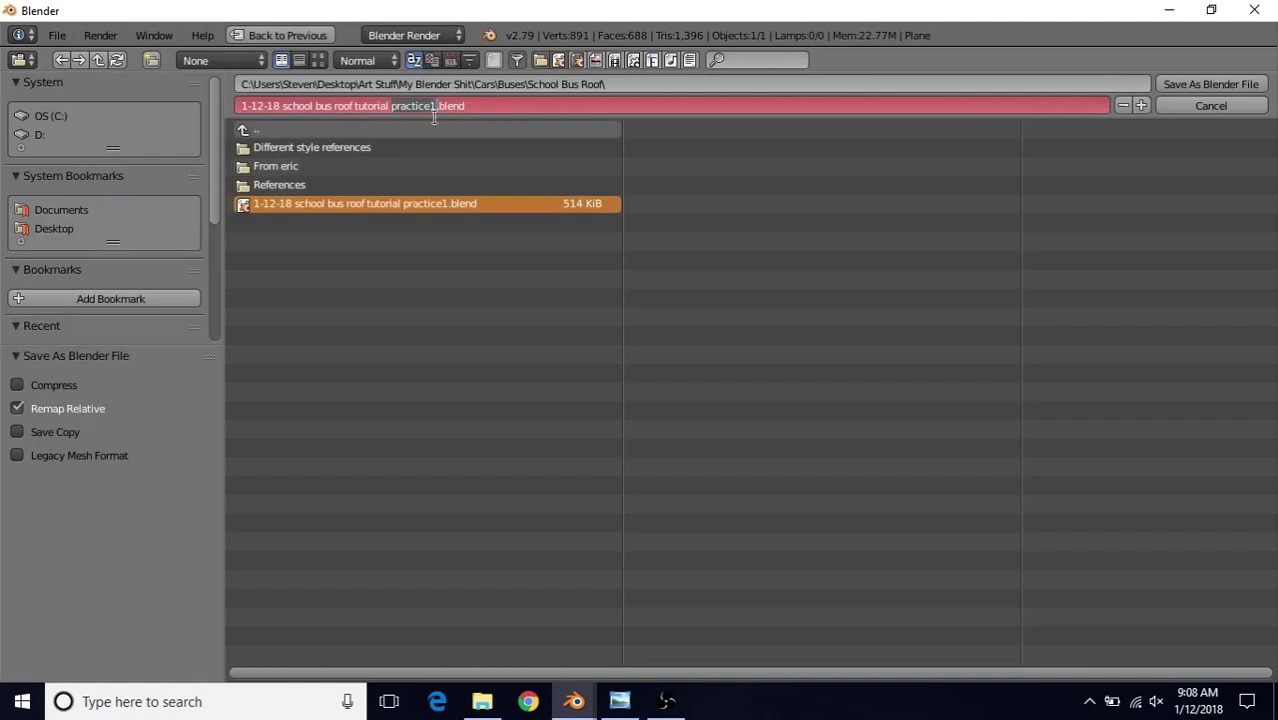
key("BackSpace")
key("BackSpace")
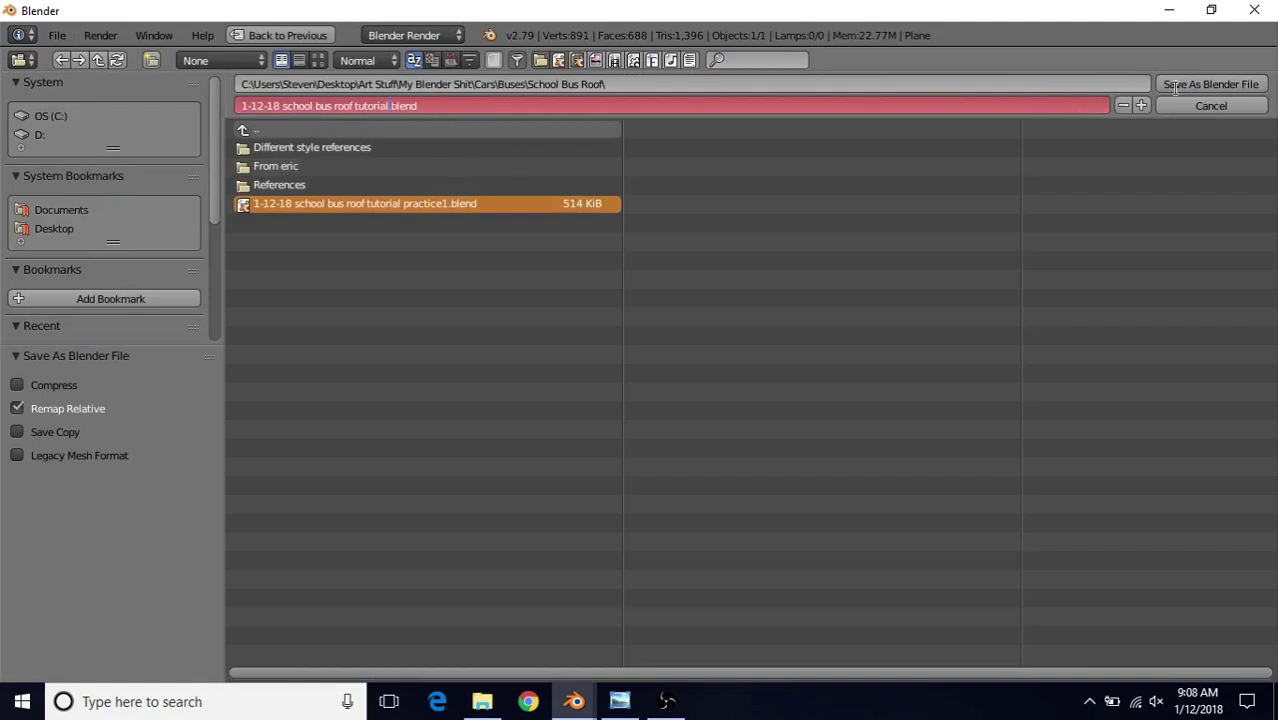